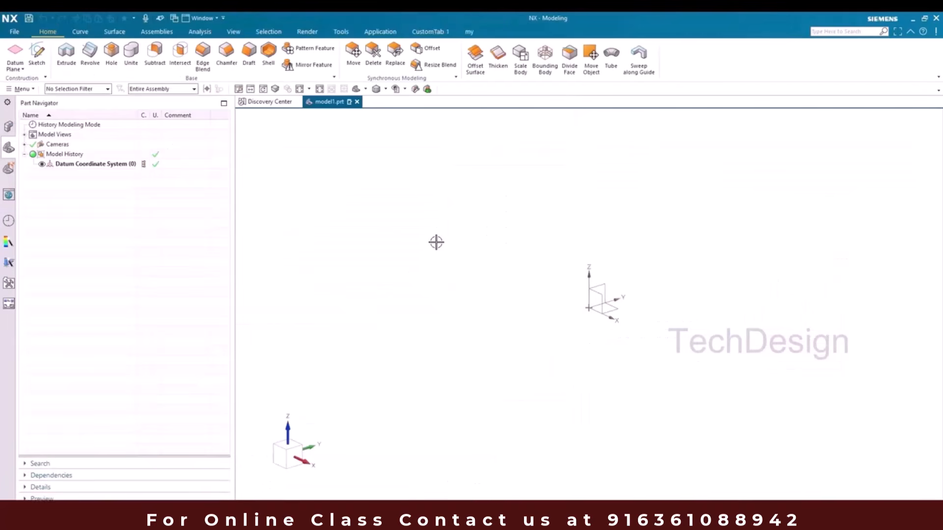
# - Review the bracket's reference drawing, and start a sketch on the horizontal XY datum plane
pyautogui.click(658, 466)
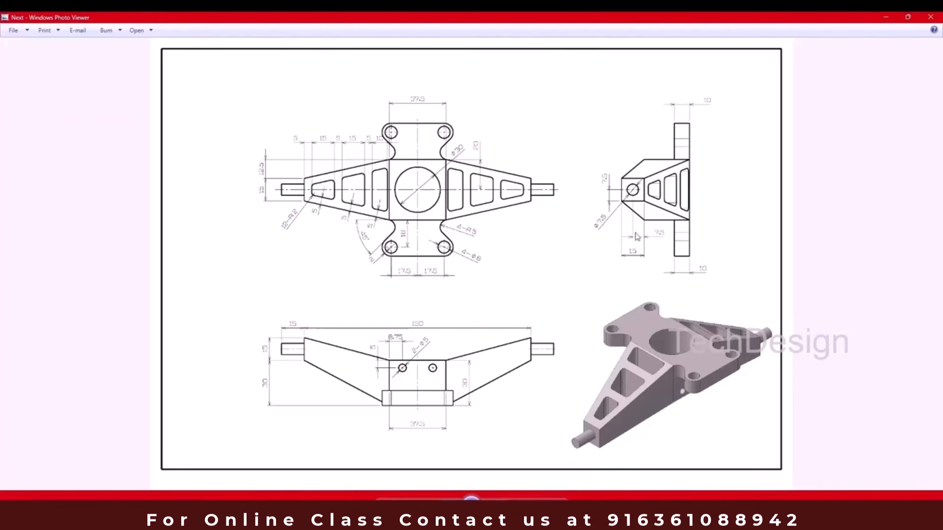
pyautogui.click(887, 18)
pyautogui.click(37, 54)
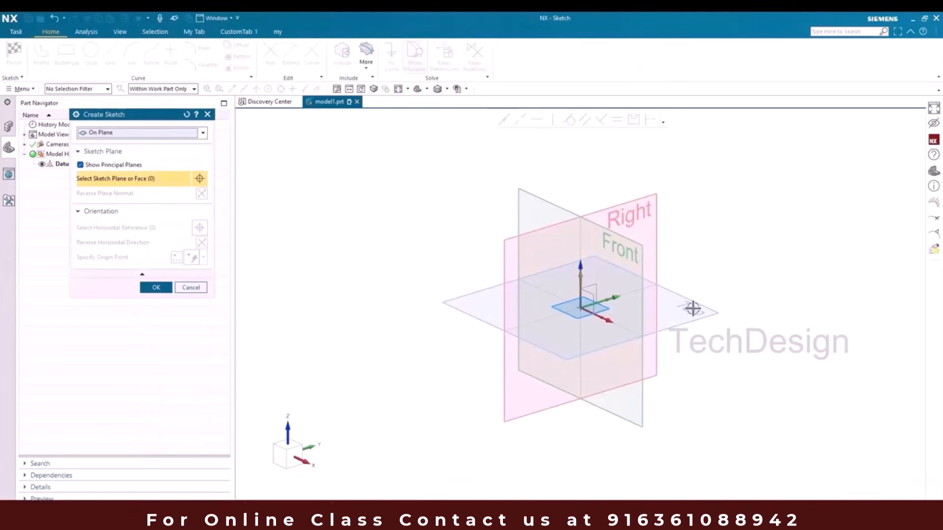
pyautogui.click(663, 295)
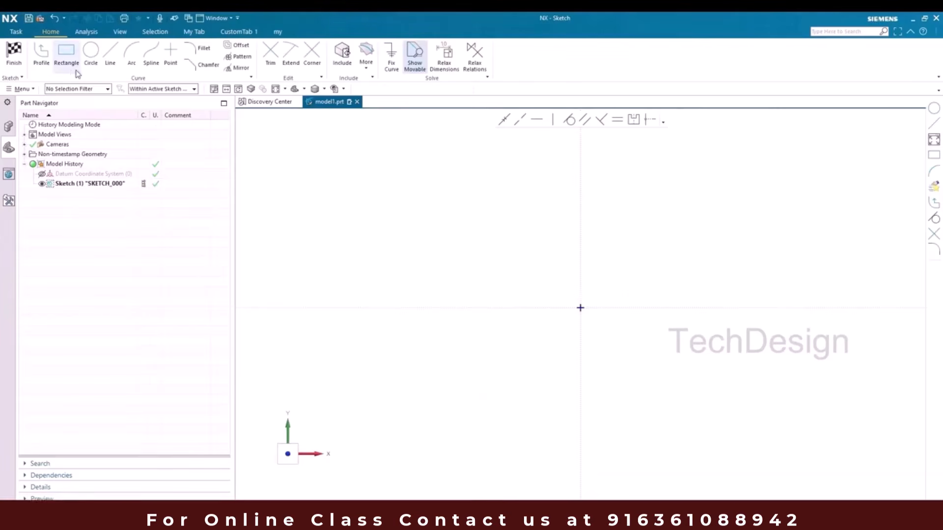
# - Sketch a rectangle centred on the sketch origin, about 307 wide
pyautogui.click(68, 58)
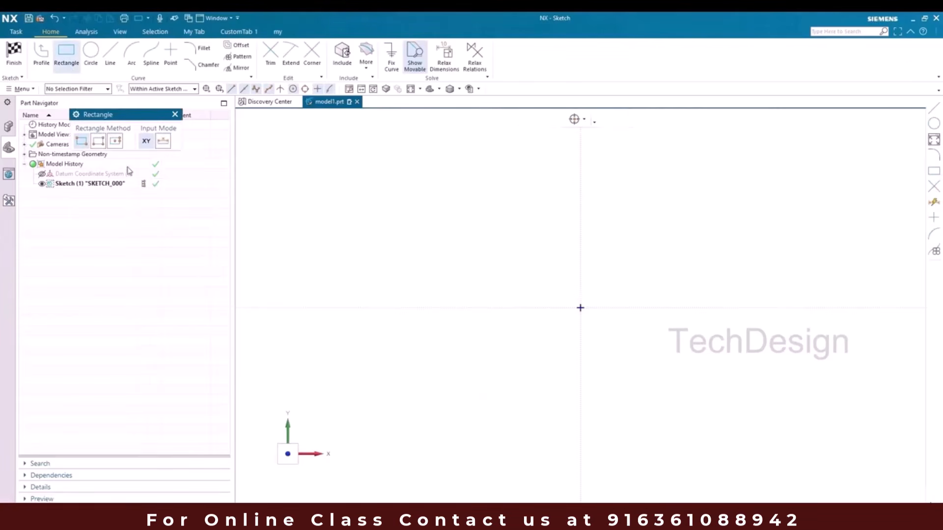
pyautogui.click(118, 142)
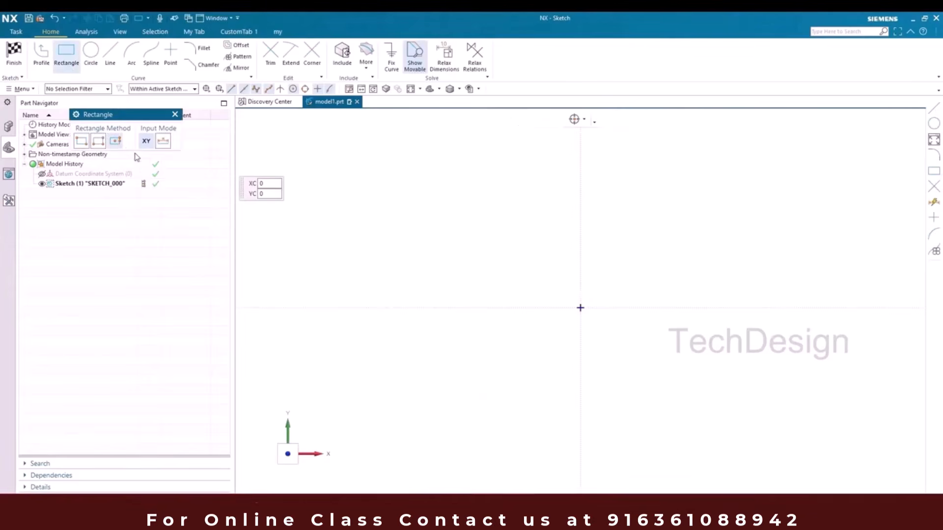
pyautogui.click(581, 308)
pyautogui.click(650, 307)
pyautogui.press('Escape')
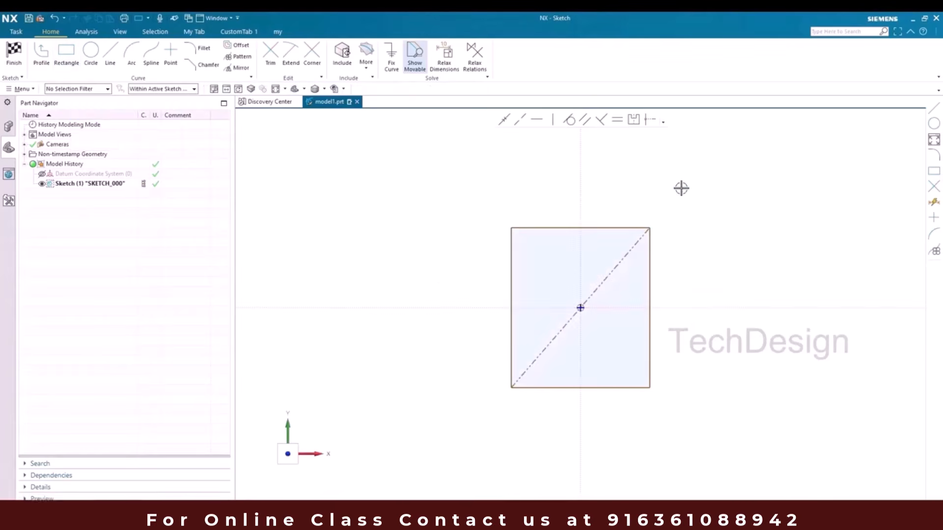
# - Set the rectangle's width to 37.5 and accept scaling the entire sketch to it
pyautogui.click(618, 229)
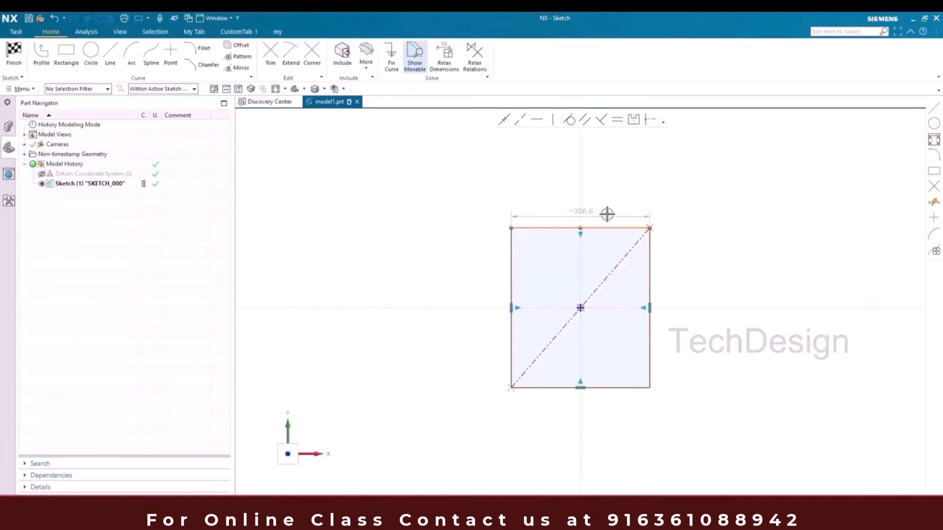
pyautogui.click(615, 197)
pyautogui.write('37.5')
pyautogui.press('Return')
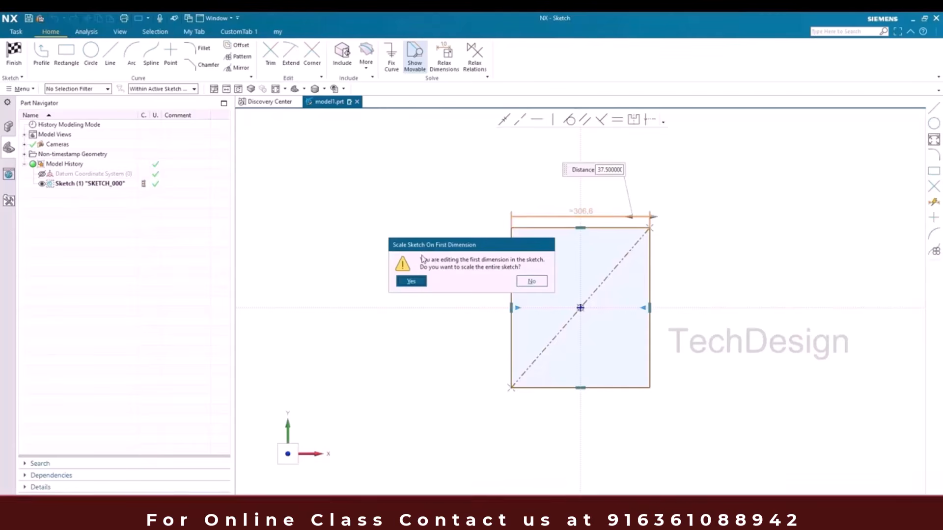
pyautogui.click(411, 281)
# - Check the central block's height in the reference drawing and set the rectangle's height to 40
pyautogui.hotkey('ctrl', 'f')
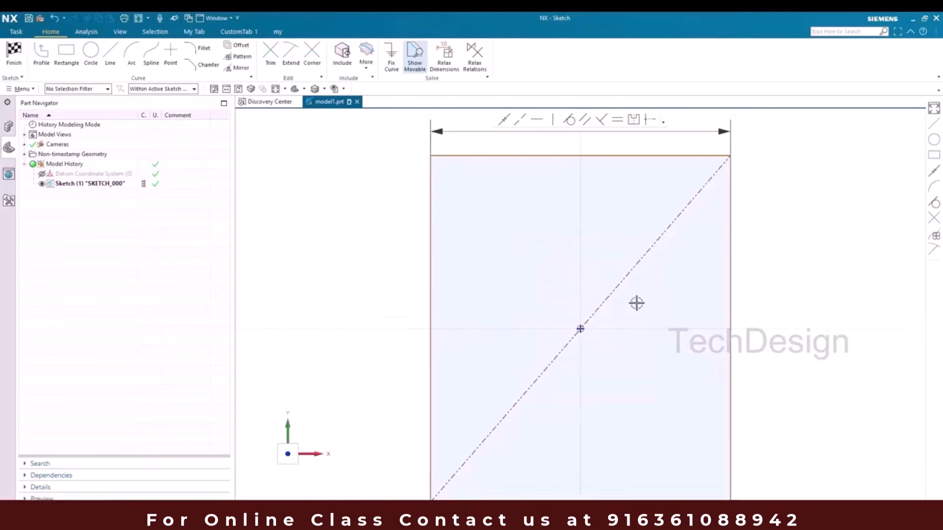
pyautogui.click(644, 519)
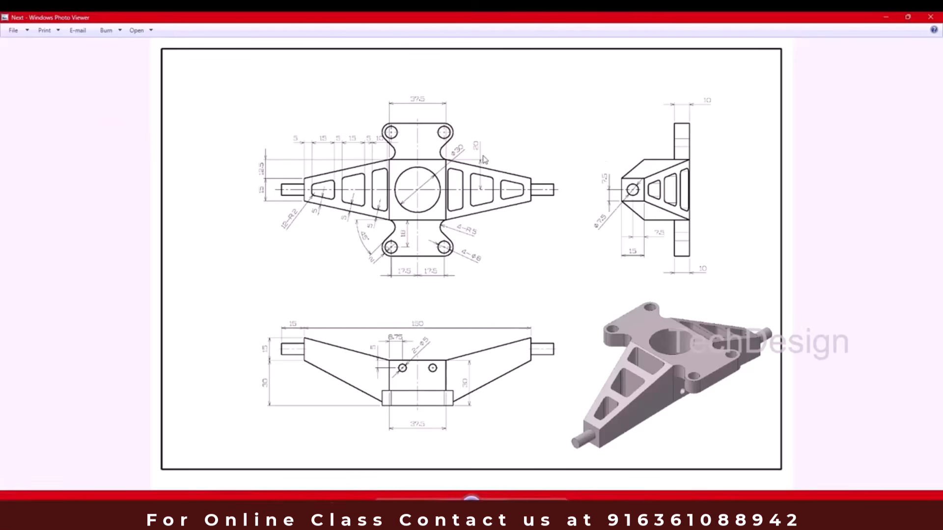
pyautogui.click(886, 18)
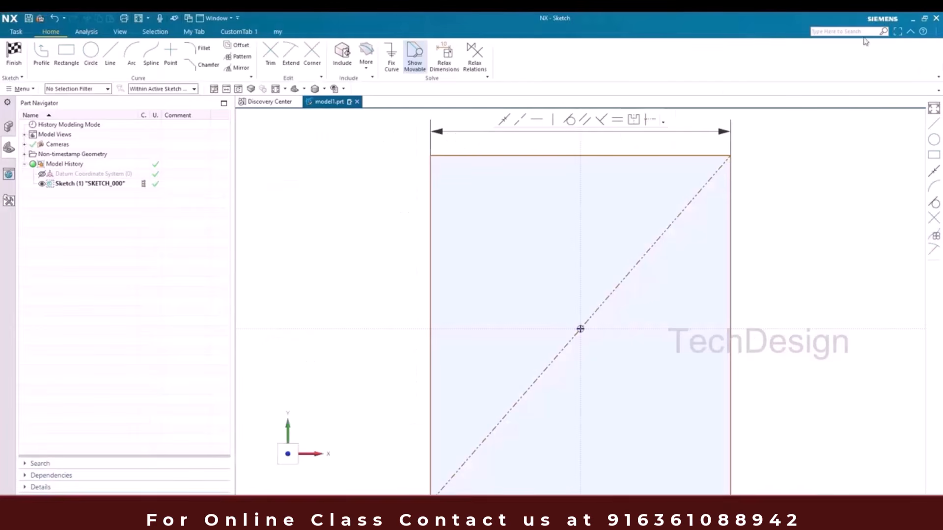
pyautogui.click(729, 241)
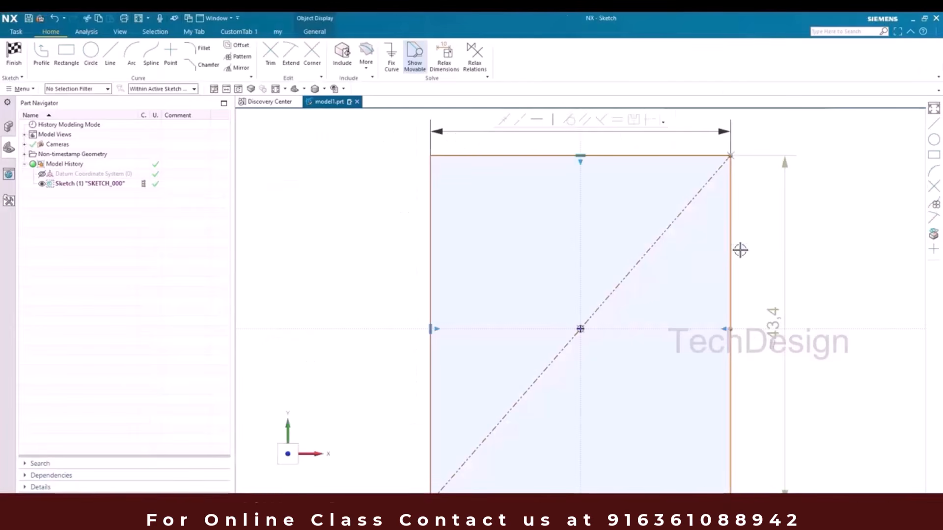
pyautogui.click(773, 312)
pyautogui.write('40')
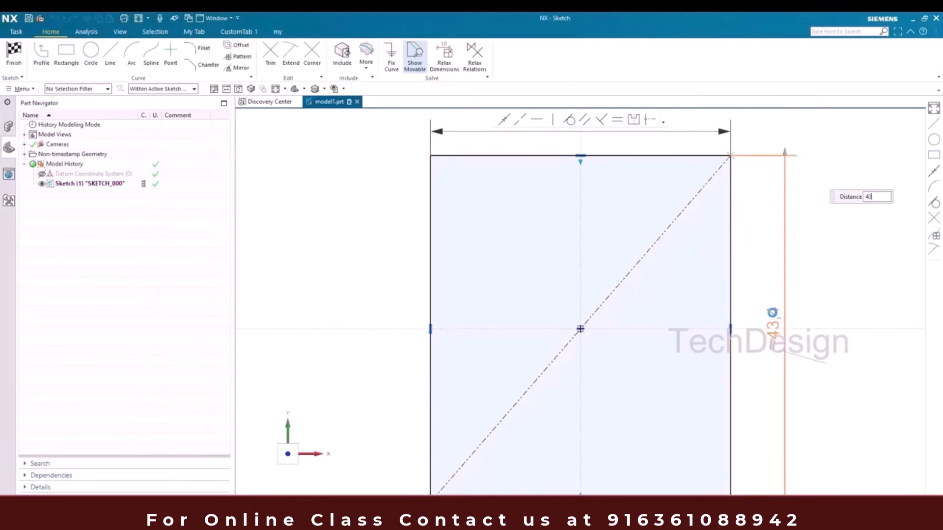
pyautogui.press('Return')
# - Consult the reference drawing and sketch two concentric circles, about 8.2 and 3.2 in diameter, below the rectangle's lower-left corner
pyautogui.scroll(-3, 612, 265)
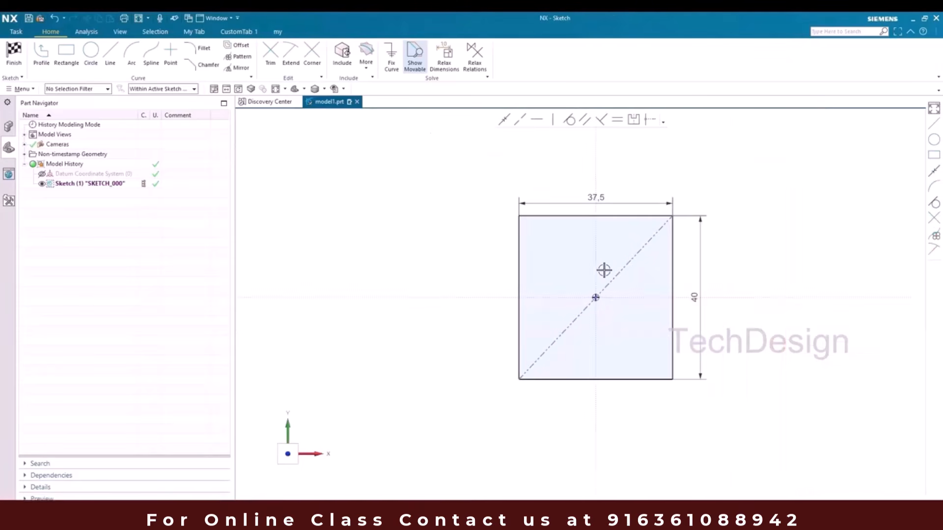
pyautogui.click(656, 522)
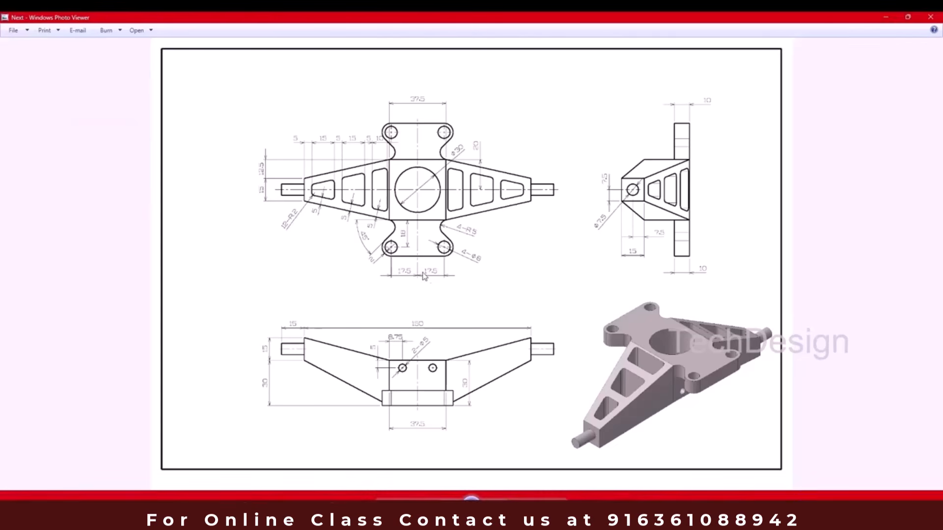
pyautogui.click(887, 18)
pyautogui.click(90, 51)
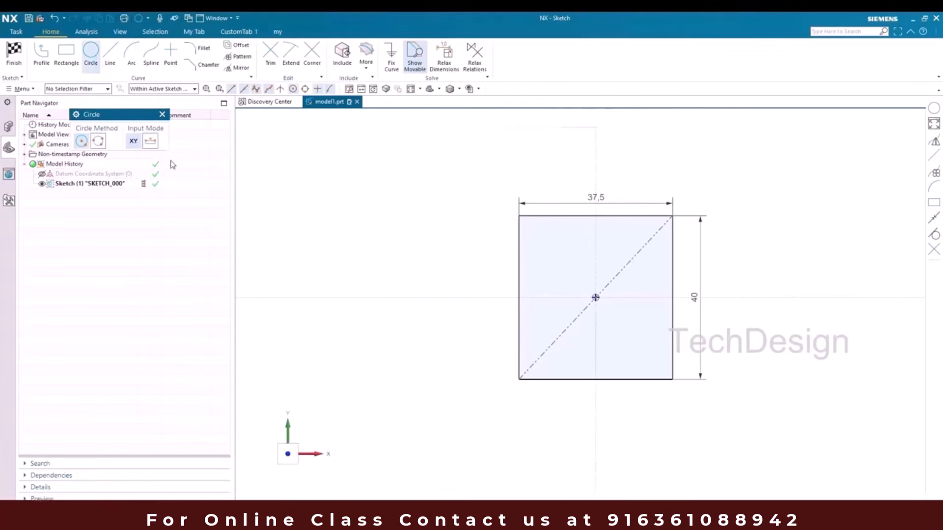
pyautogui.click(530, 432)
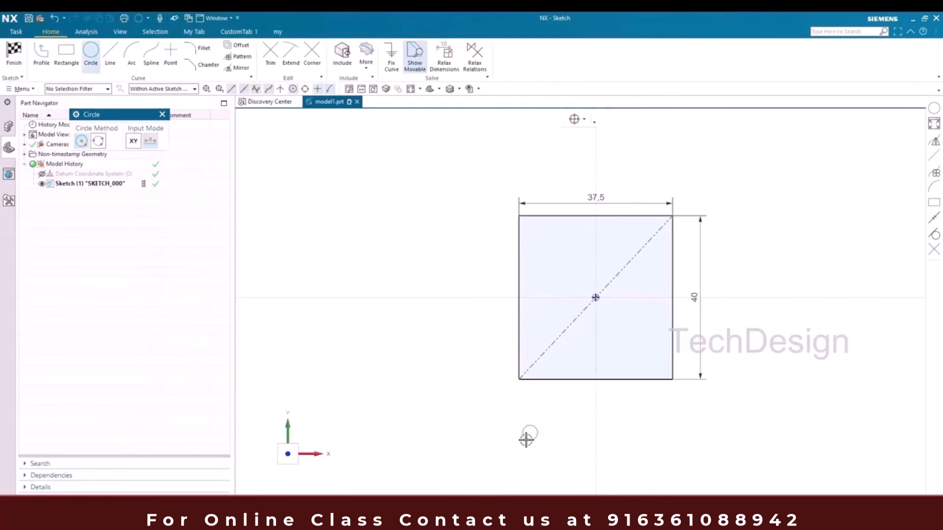
pyautogui.click(522, 449)
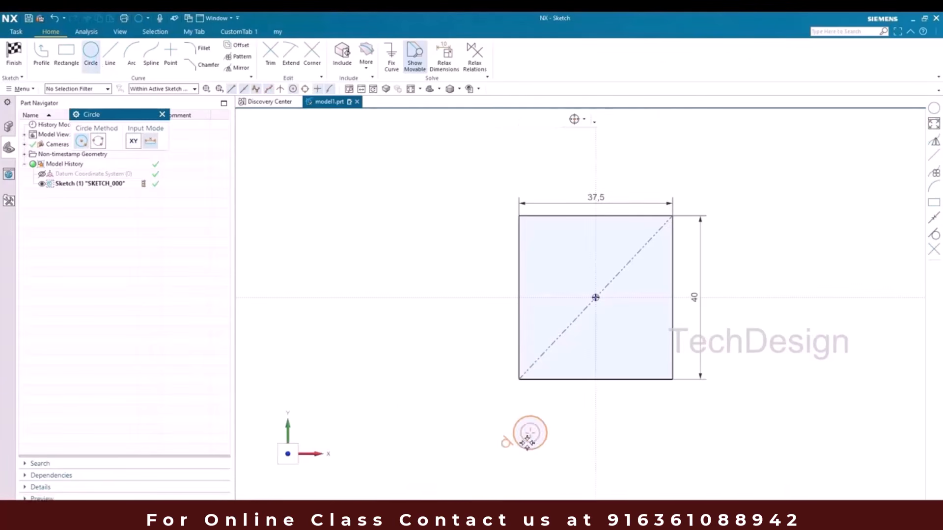
pyautogui.click(530, 440)
pyautogui.scroll(4, 522, 455)
pyautogui.press('Escape')
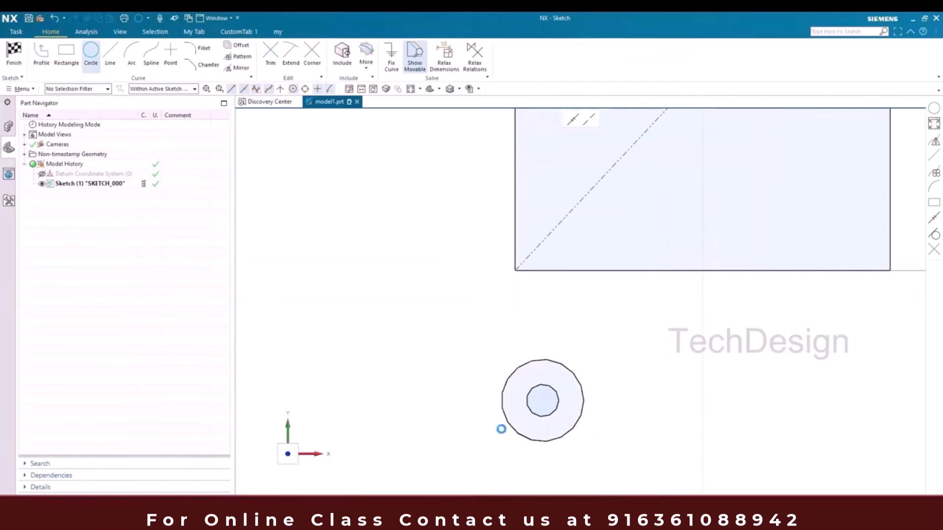
# - Check the corner hole's dimensions in the reference drawing and set the outer circle's diameter to 12
pyautogui.scroll(-4, 484, 383)
pyautogui.scroll(4, 504, 416)
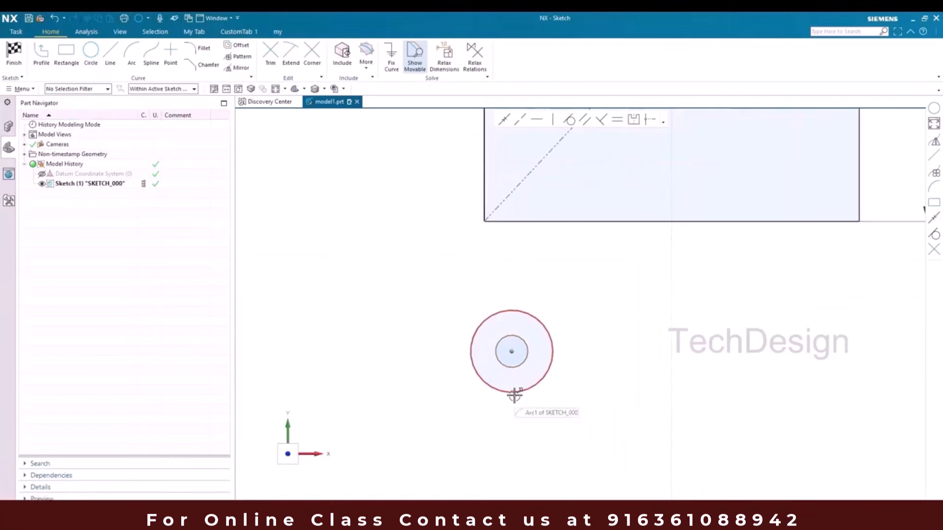
pyautogui.click(512, 392)
pyautogui.moveTo(657, 516)
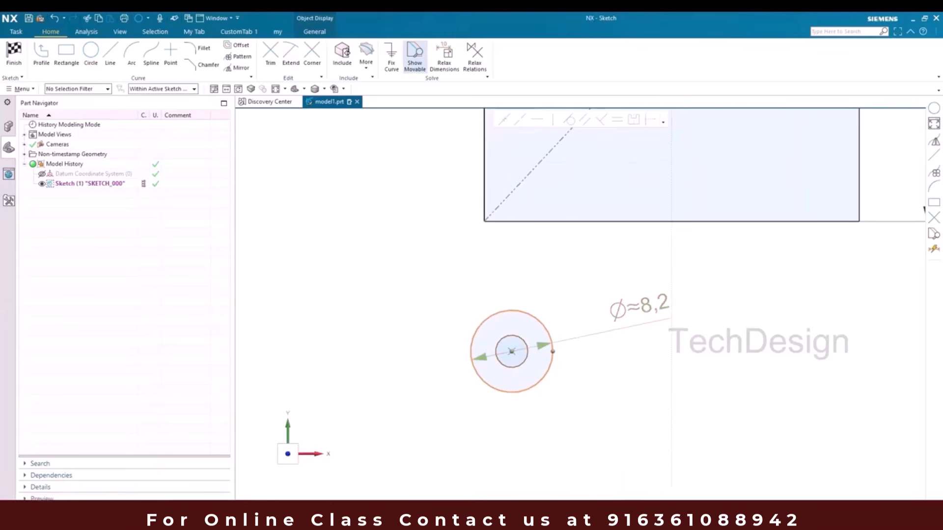
pyautogui.click(657, 469)
pyautogui.scroll(3, 392, 259)
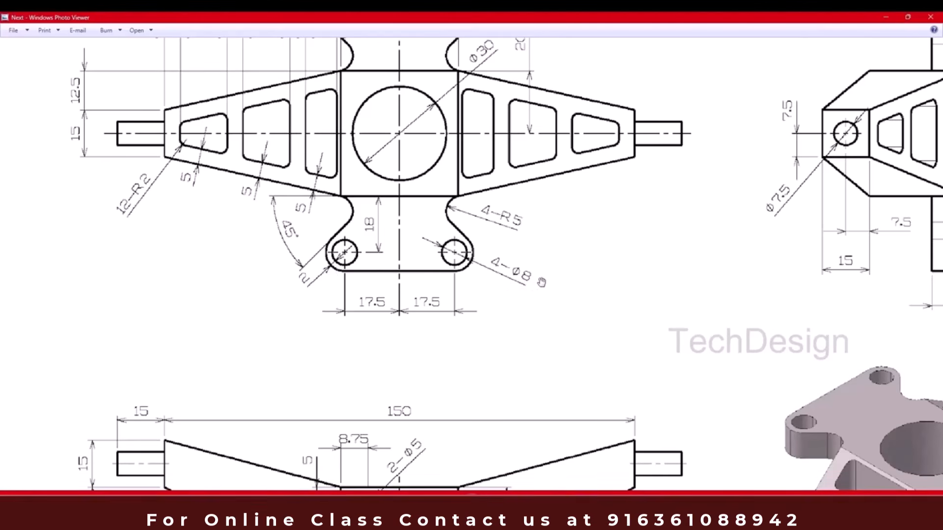
pyautogui.click(891, 22)
pyautogui.click(648, 318)
pyautogui.write('12')
pyautogui.press('Return')
# - Set the inner circle's diameter to 8
pyautogui.click(519, 358)
pyautogui.click(607, 237)
pyautogui.write('8')
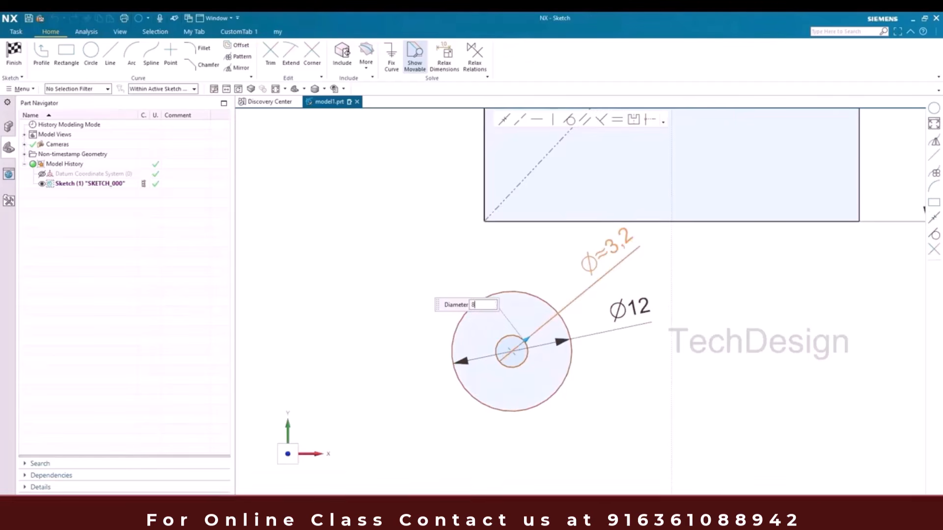
pyautogui.press('Return')
# - Set the vertical distance between the circles' centre and the rectangle's bottom edge to 18
pyautogui.scroll(-3, 606, 236)
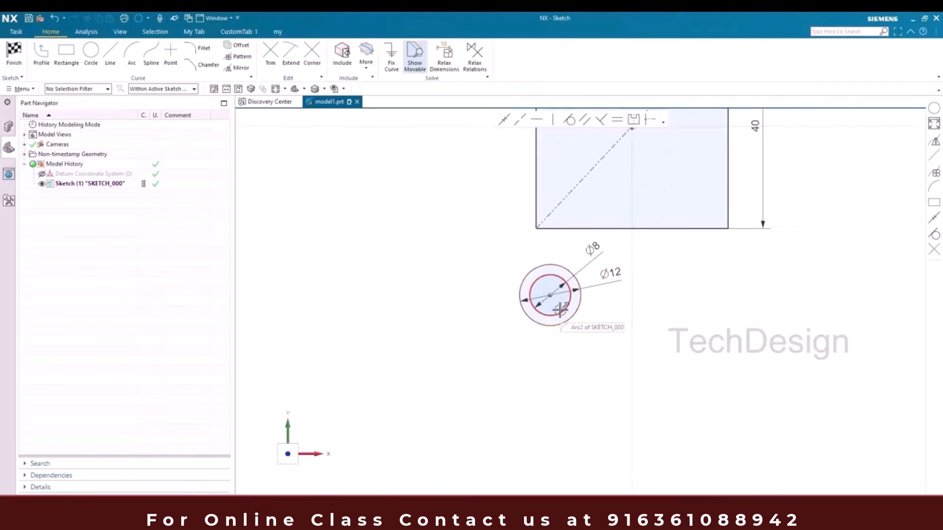
pyautogui.click(551, 295)
pyautogui.click(563, 228)
pyautogui.click(555, 256)
pyautogui.write('18')
pyautogui.press('Return')
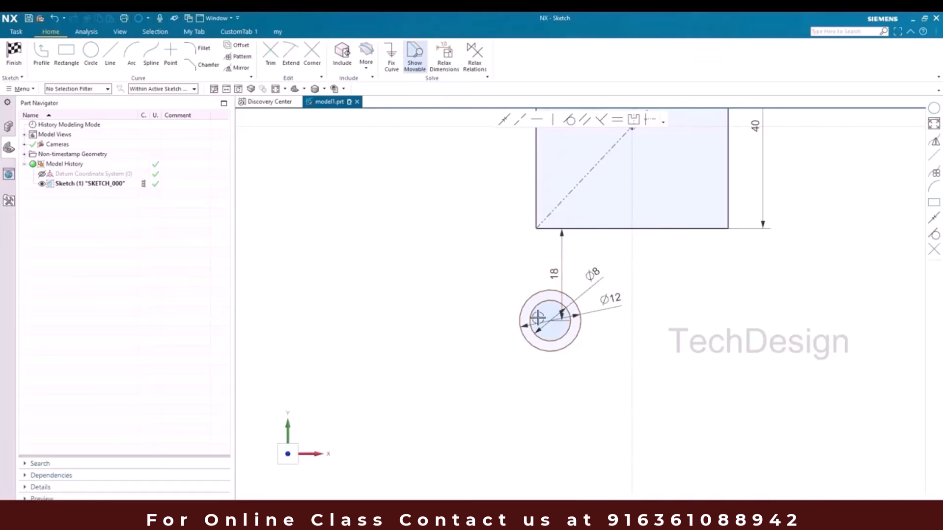
# - Set the horizontal distance between the circles' centre and the vertical sketch axis to 17.5
pyautogui.click(549, 324)
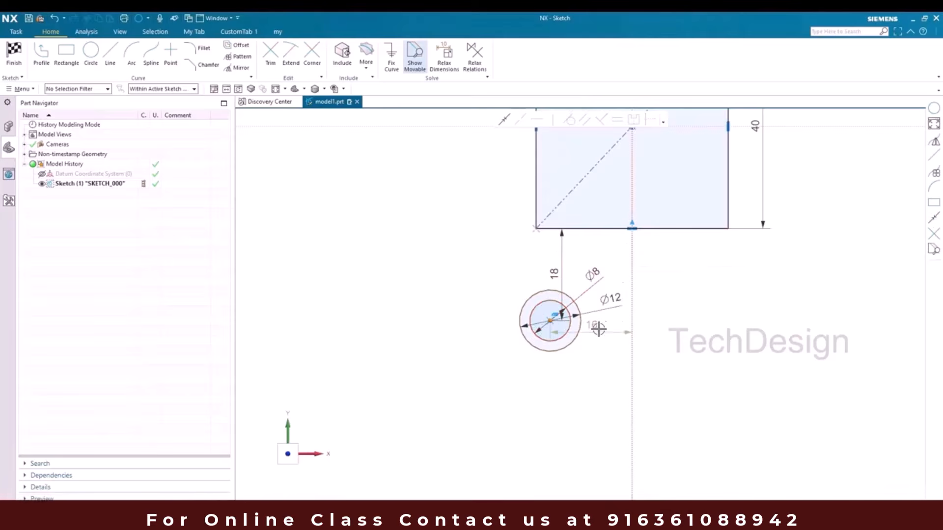
pyautogui.click(598, 328)
pyautogui.write('17.5')
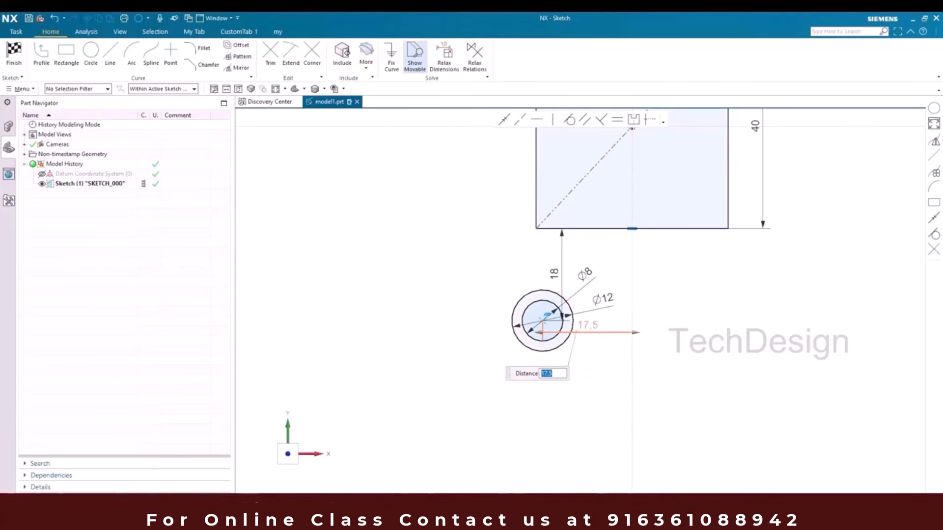
pyautogui.press('Return')
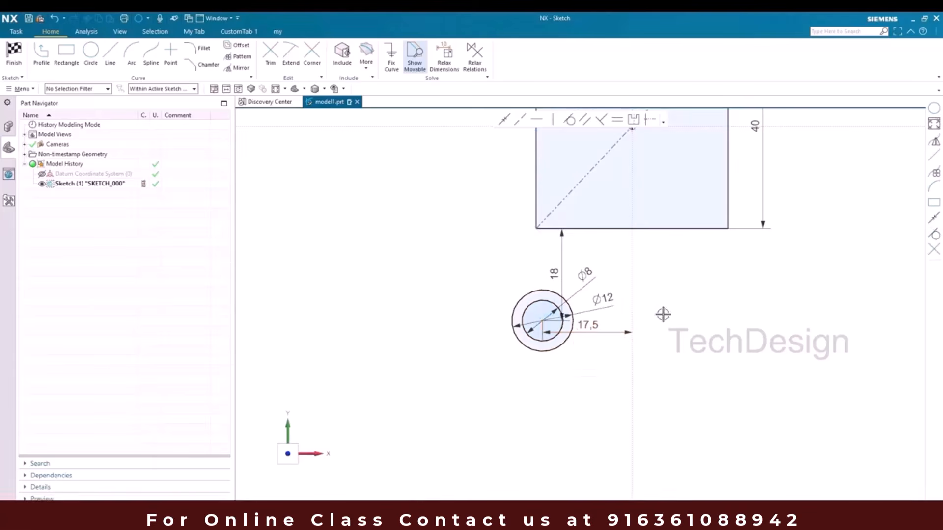
# - Sketch a second pair of concentric circles below the rectangle, on the opposite side of the vertical axis
pyautogui.scroll(-2, 490, 299)
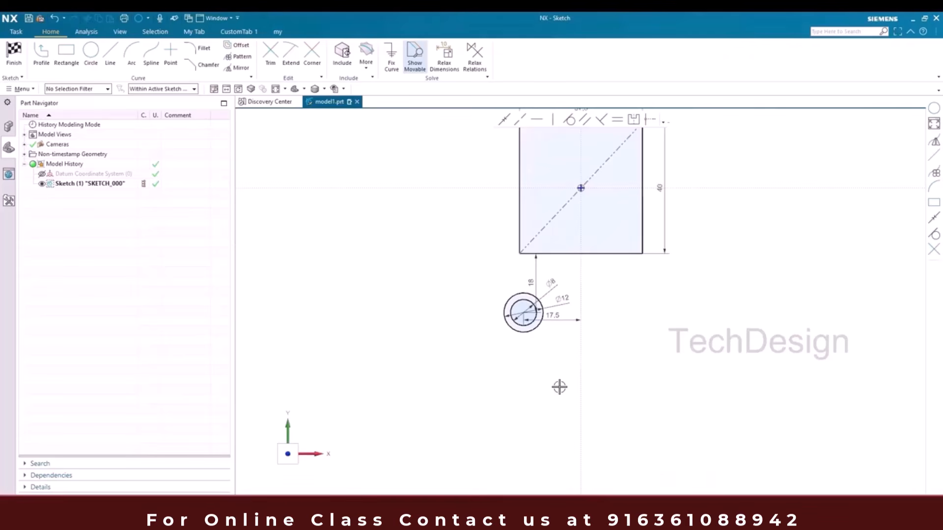
pyautogui.scroll(2, 558, 337)
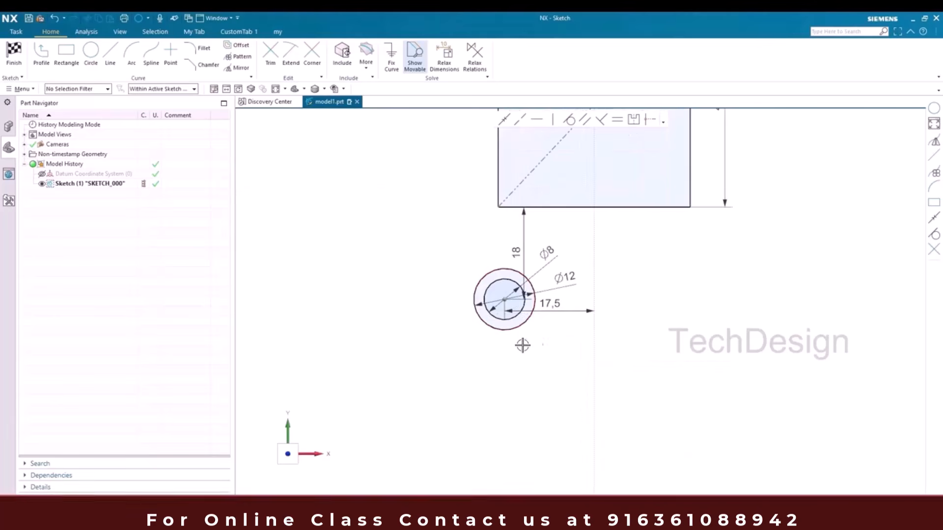
pyautogui.click(91, 52)
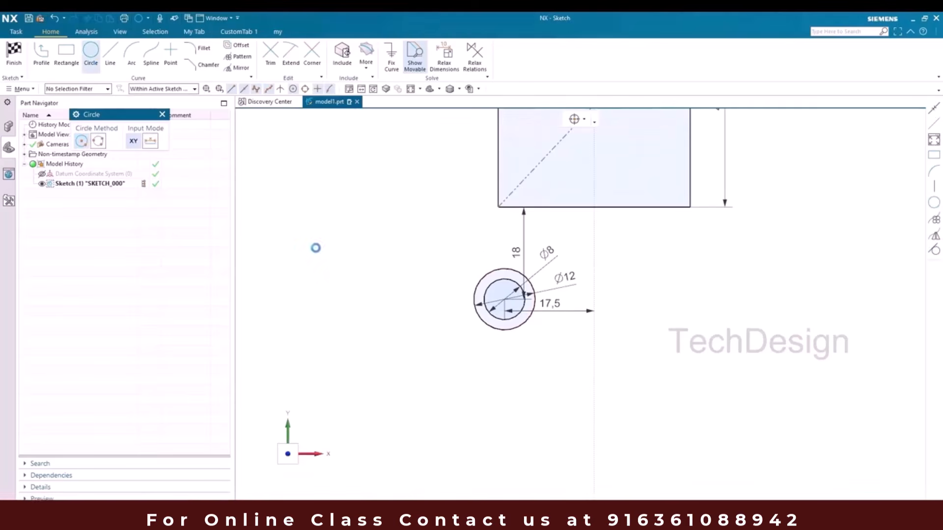
pyautogui.click(669, 295)
pyautogui.click(670, 313)
pyautogui.click(671, 293)
pyautogui.click(670, 333)
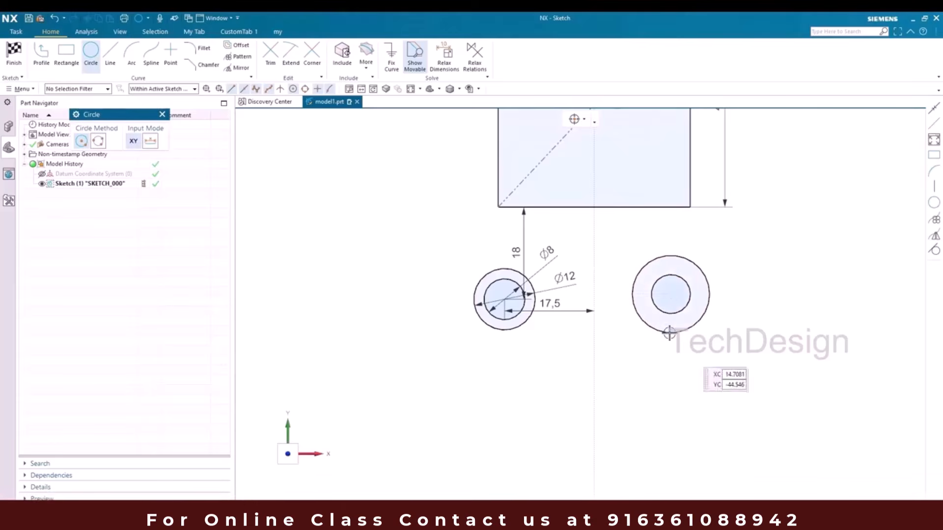
pyautogui.press('Escape')
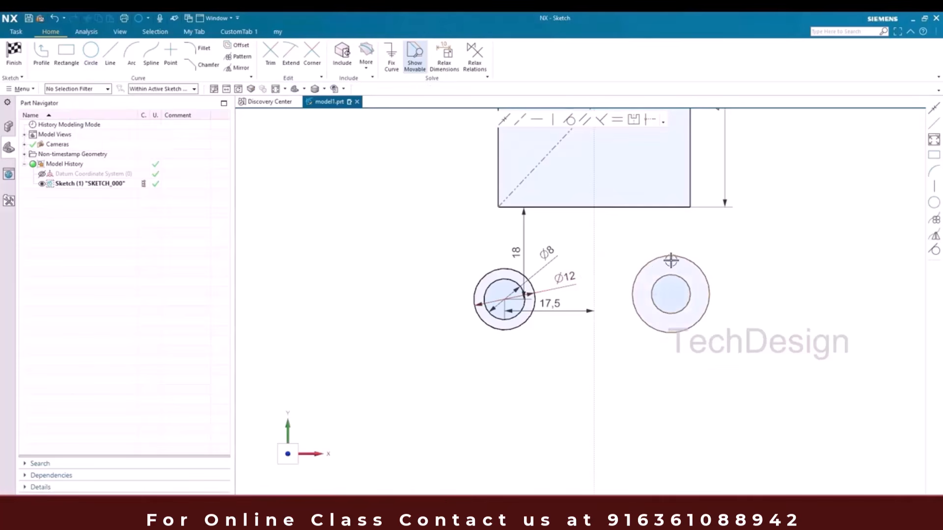
# - Make the second pair's outer and inner circles equal in radius to the matching circles of the dimensioned pair
pyautogui.click(618, 120)
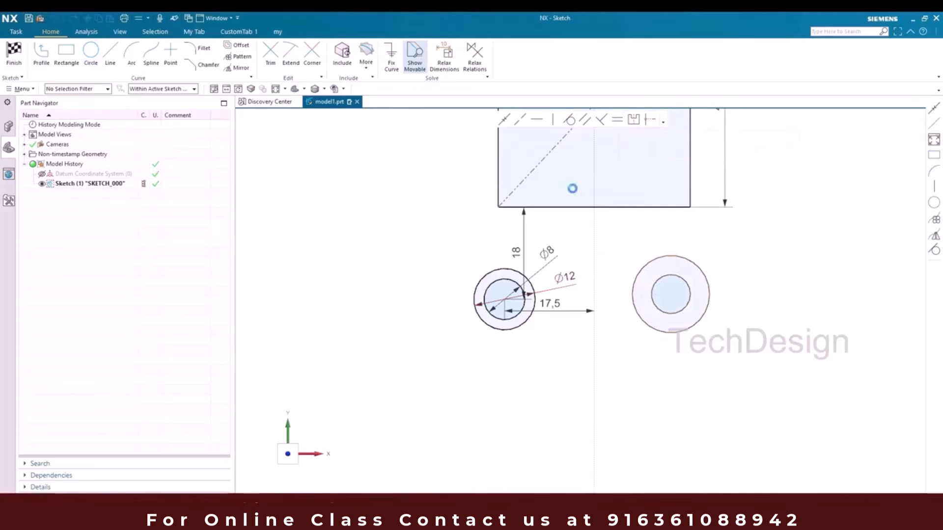
pyautogui.click(526, 279)
pyautogui.click(644, 264)
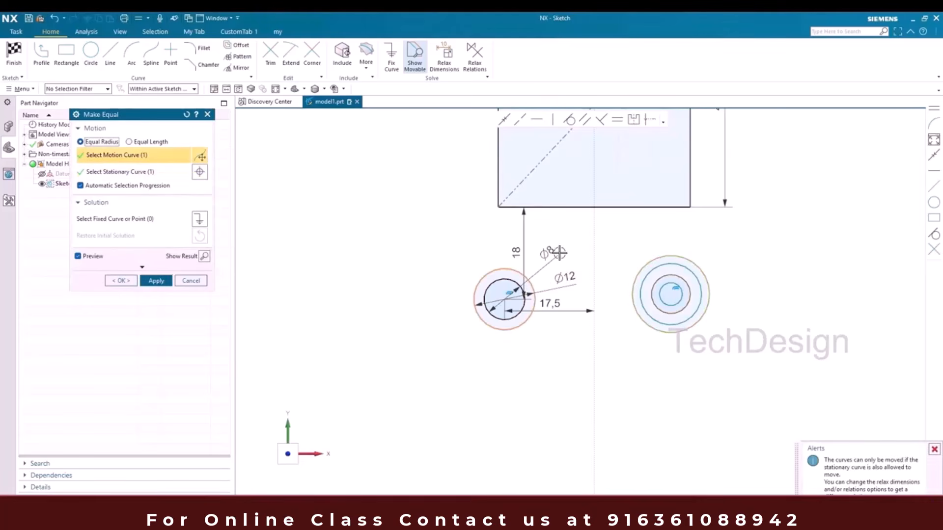
pyautogui.click(523, 303)
pyautogui.click(665, 306)
pyautogui.middleClick(614, 265)
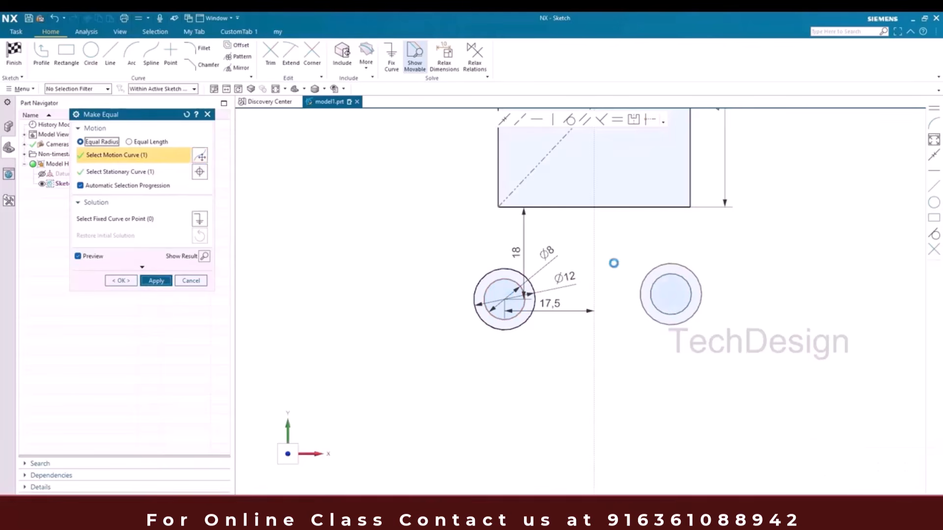
pyautogui.click(184, 282)
# - Align the centres of the two concentric circle pairs horizontally
pyautogui.scroll(-1, 578, 272)
pyautogui.scroll(2, 644, 301)
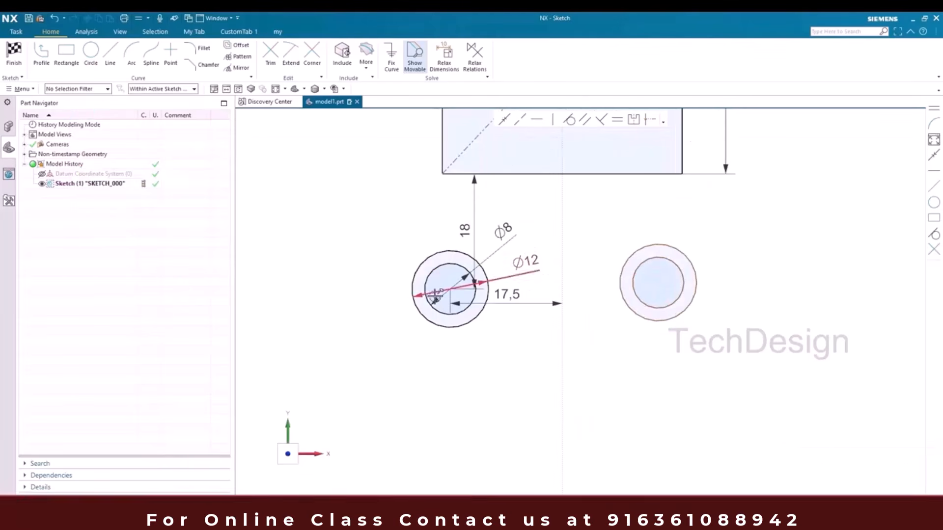
pyautogui.click(449, 289)
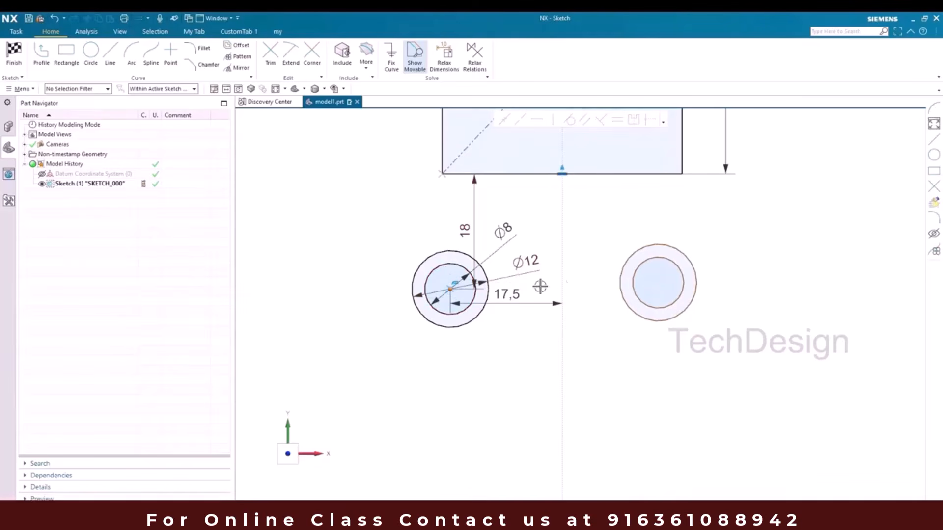
pyautogui.click(659, 284)
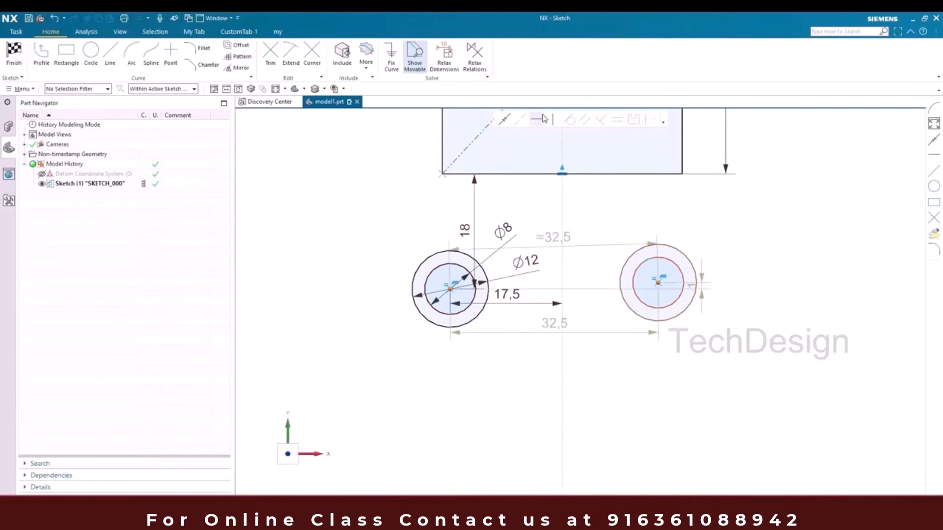
pyautogui.click(539, 121)
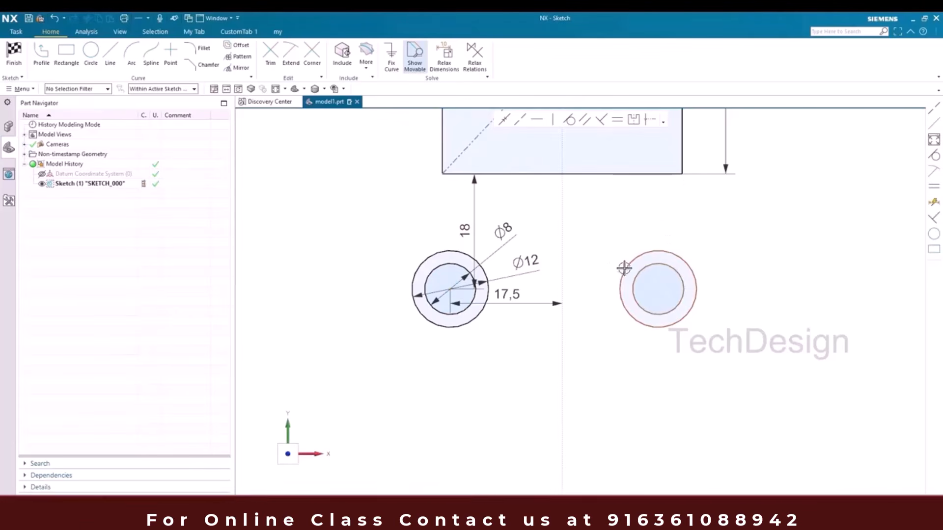
# - Set the horizontal distance between the second circle pair's centre and the vertical sketch axis to 17.5
pyautogui.click(658, 288)
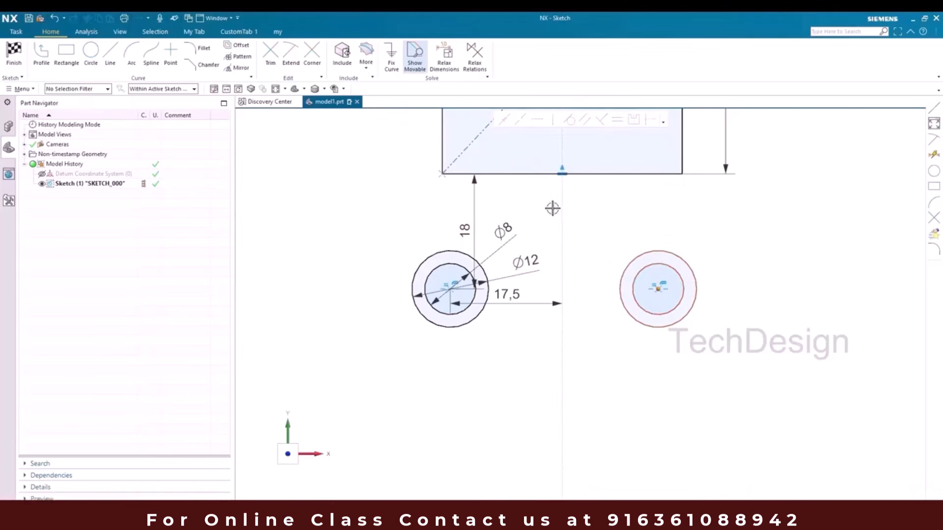
pyautogui.click(562, 206)
pyautogui.click(601, 292)
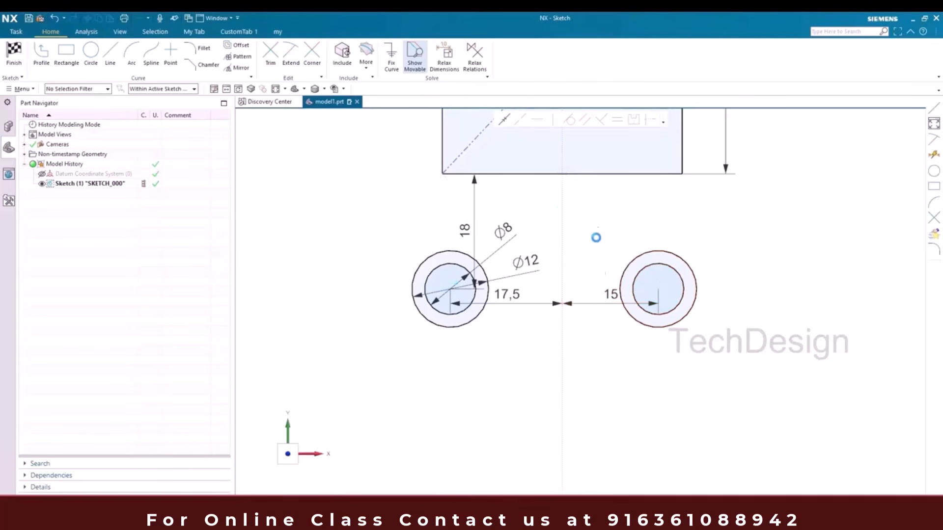
pyautogui.write('1')
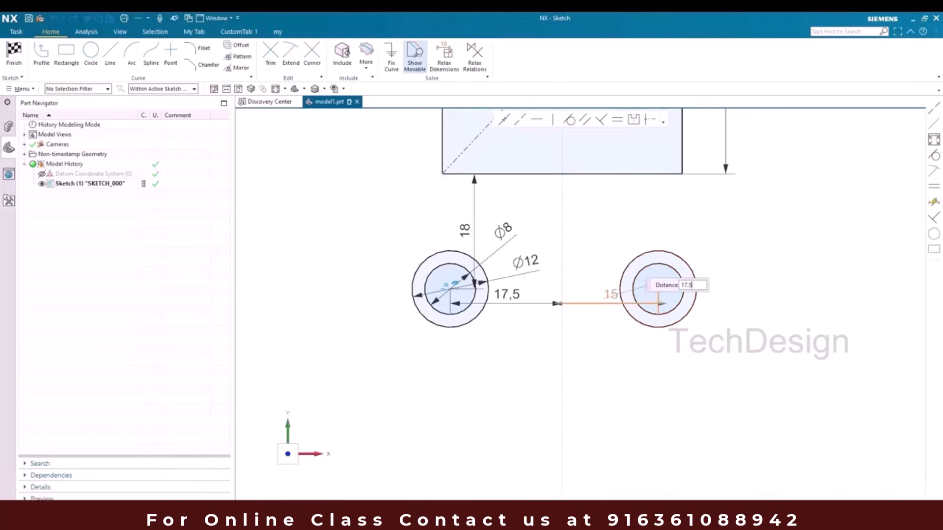
pyautogui.write('7.5')
pyautogui.press('Return')
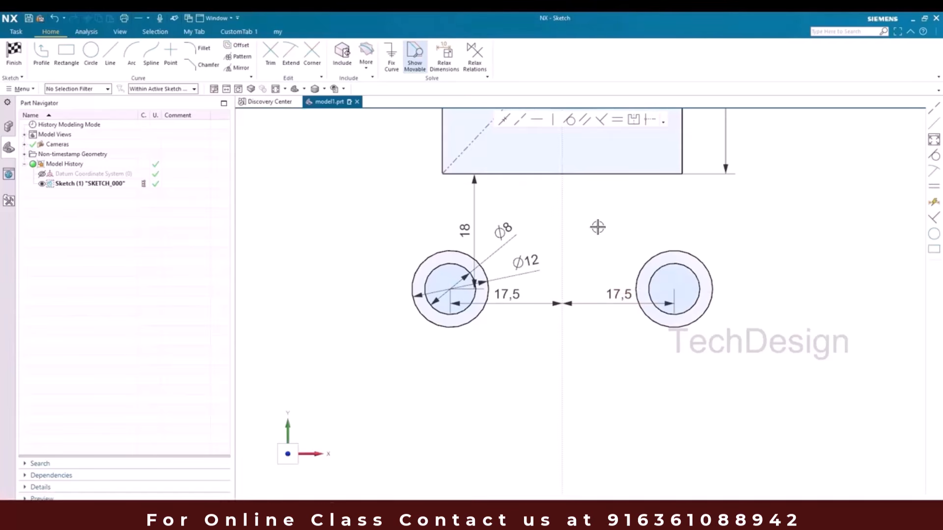
# - Check the lower lug in the reference drawing and draw a line tangent to the undersides of both outer circles
pyautogui.scroll(-1, 597, 181)
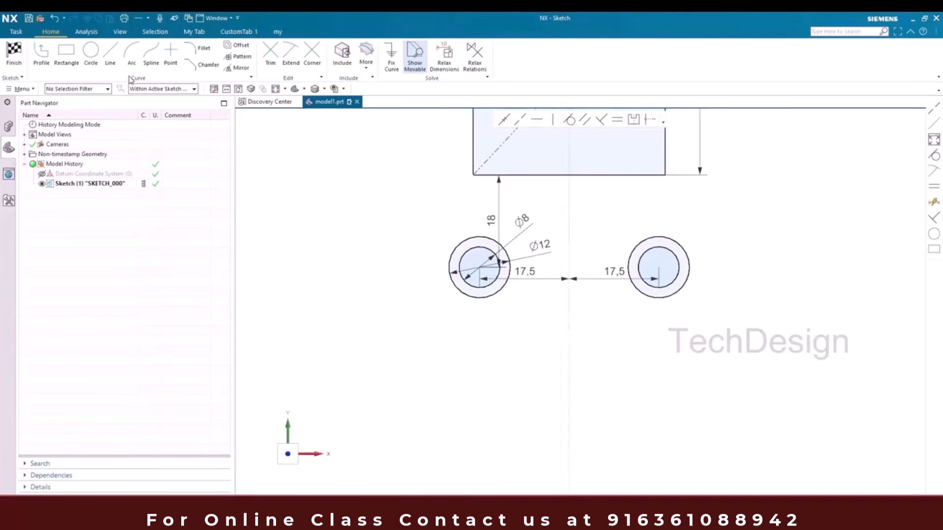
pyautogui.click(656, 526)
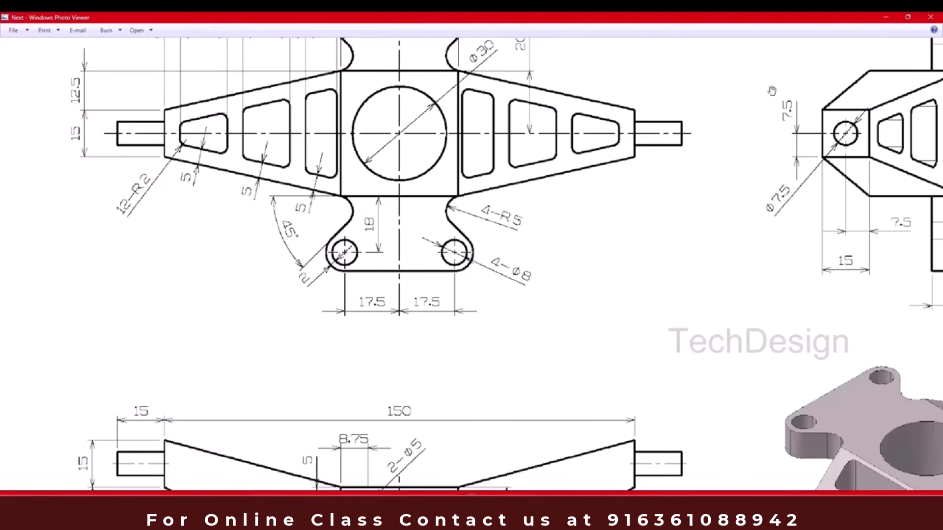
pyautogui.click(886, 18)
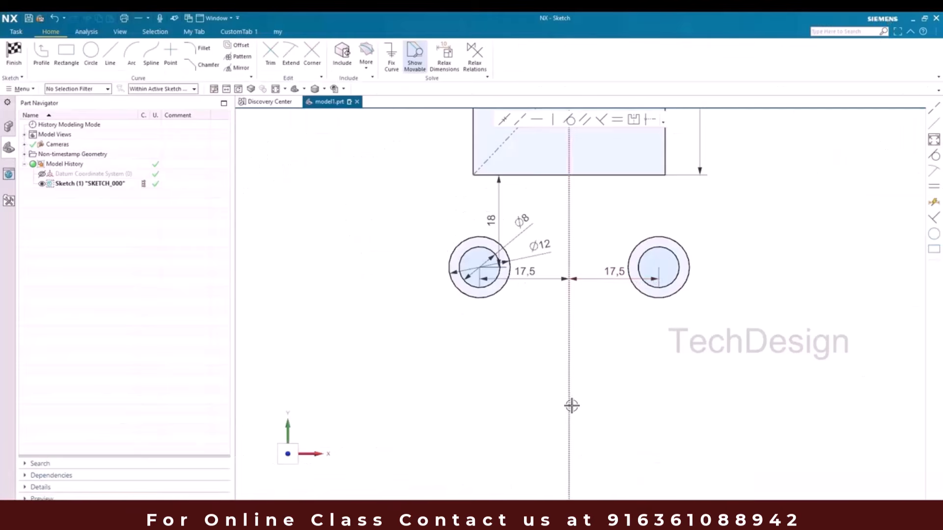
pyautogui.click(111, 52)
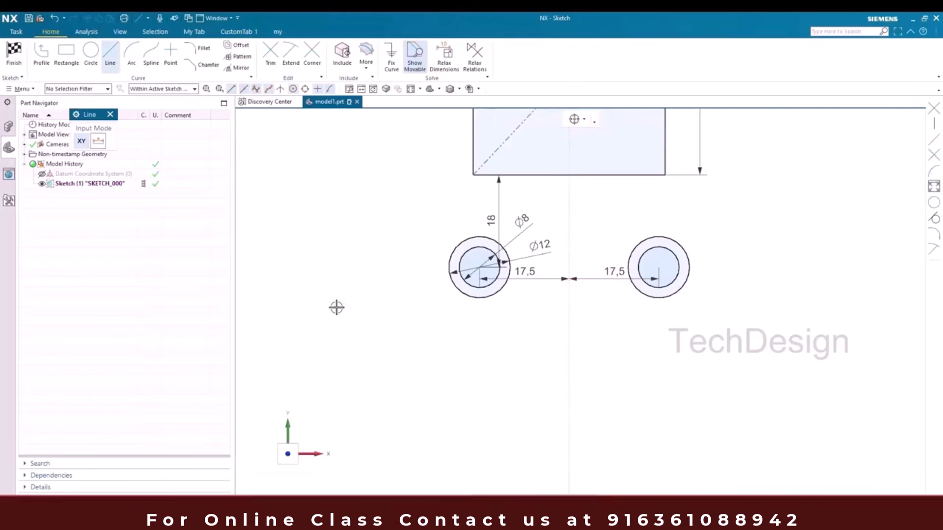
pyautogui.click(480, 298)
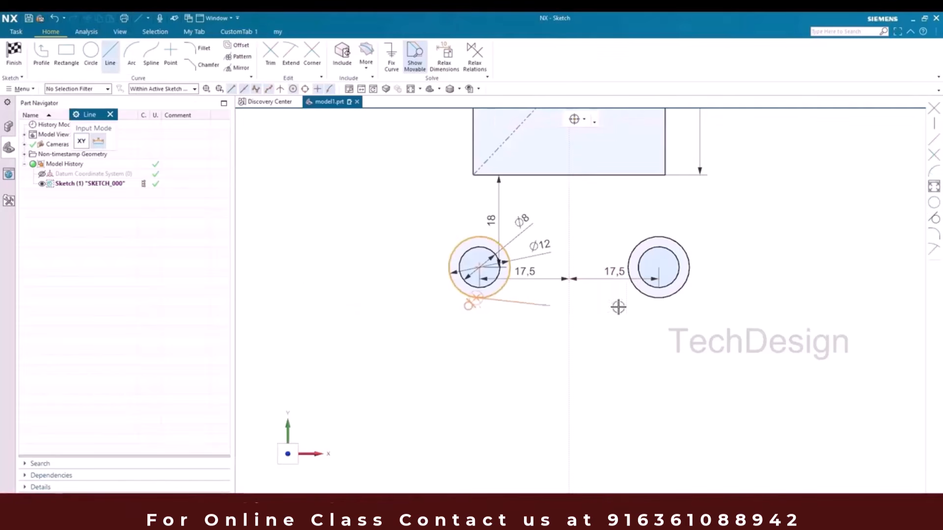
pyautogui.click(658, 300)
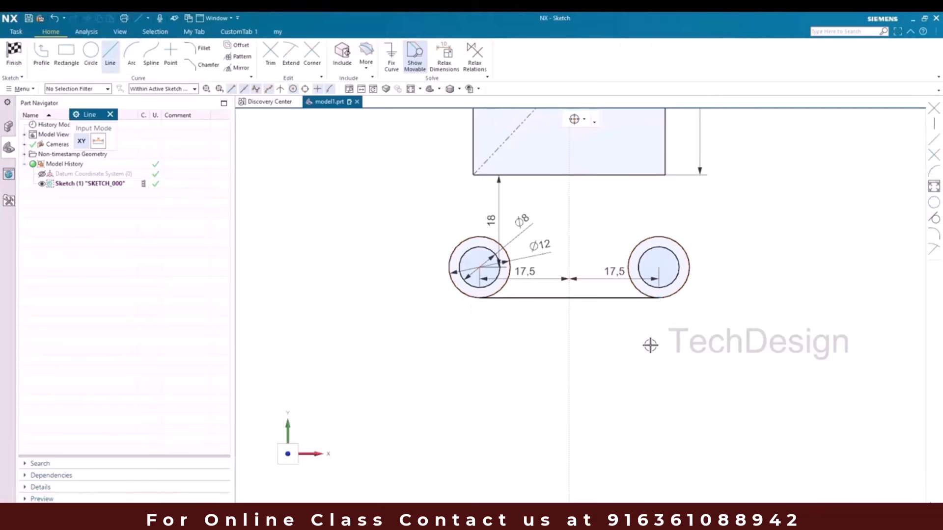
# - Draw a slanted line tangent to the left outer circle, rising up and to the right towards the rectangle's bottom edge
pyautogui.click(459, 243)
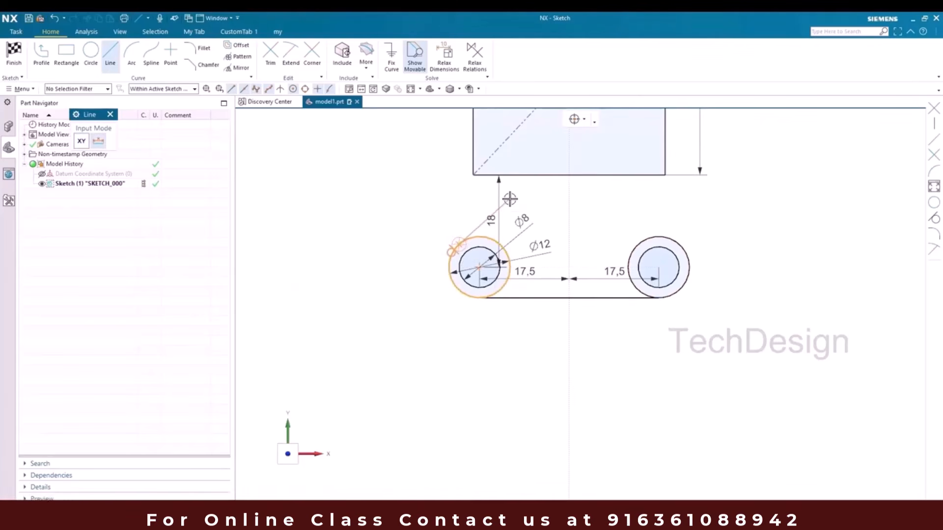
pyautogui.scroll(1, 489, 190)
pyautogui.scroll(2, 488, 187)
pyautogui.scroll(-1, 494, 215)
pyautogui.press('Escape')
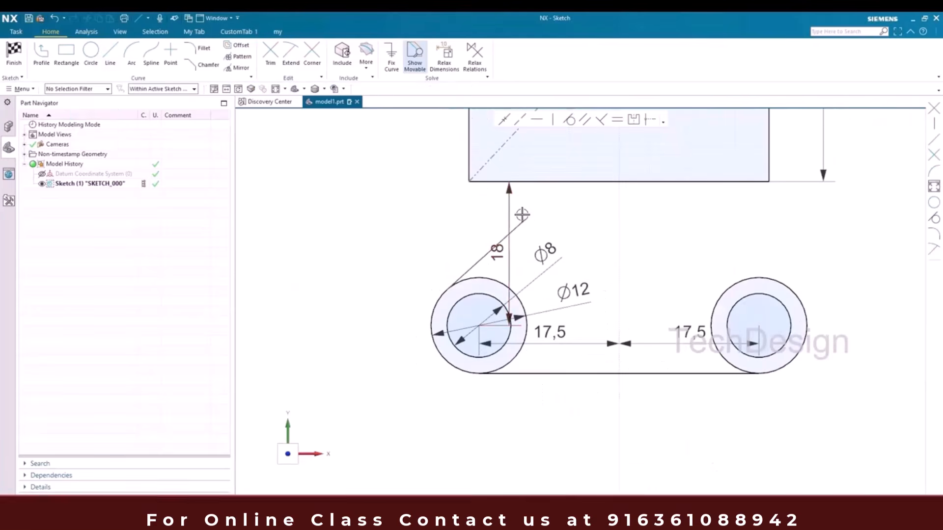
# - Draw an arc from the rectangle's bottom-left corner to the slanted line's upper end, tangent to the bottom edge
pyautogui.click(132, 54)
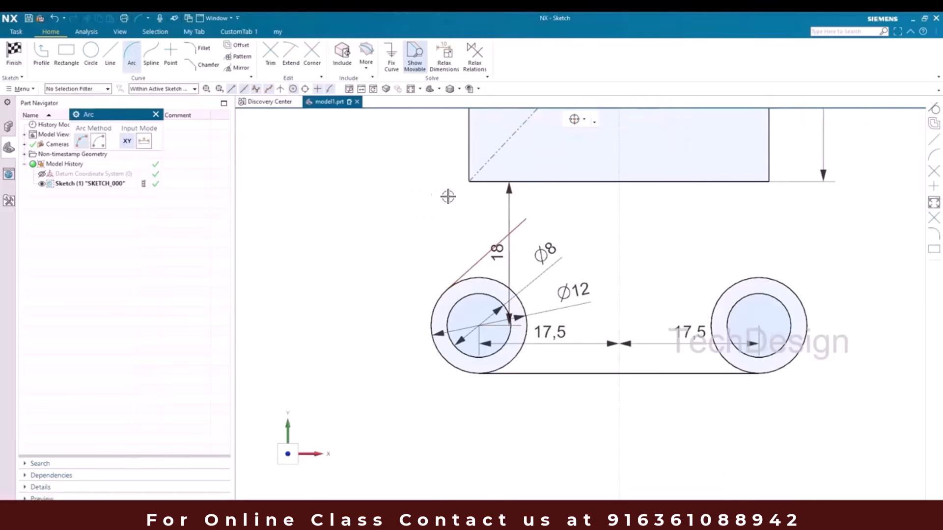
pyautogui.scroll(5, 466, 188)
pyautogui.click(476, 170)
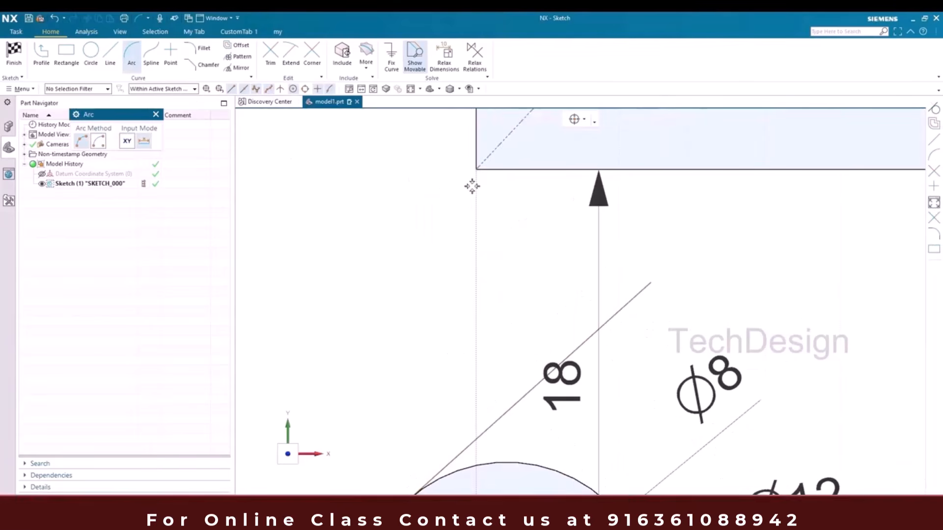
pyautogui.click(649, 284)
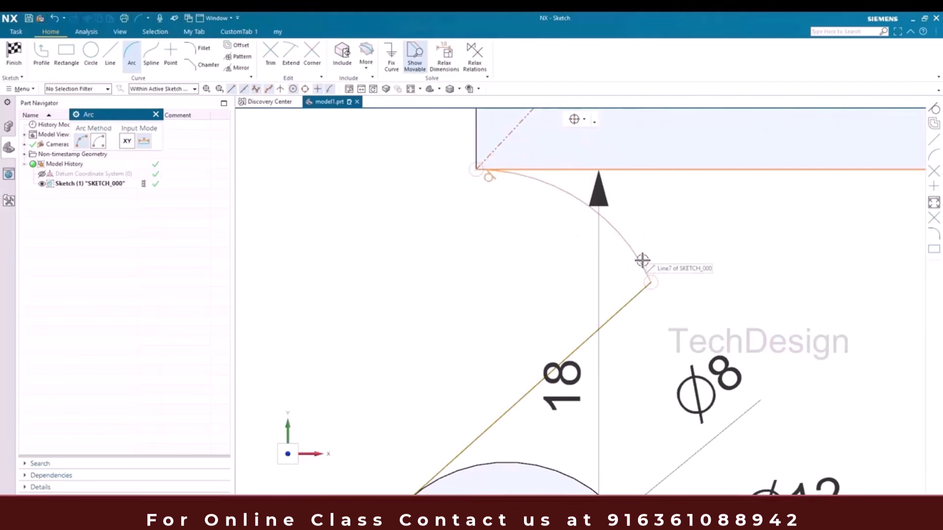
pyautogui.click(643, 258)
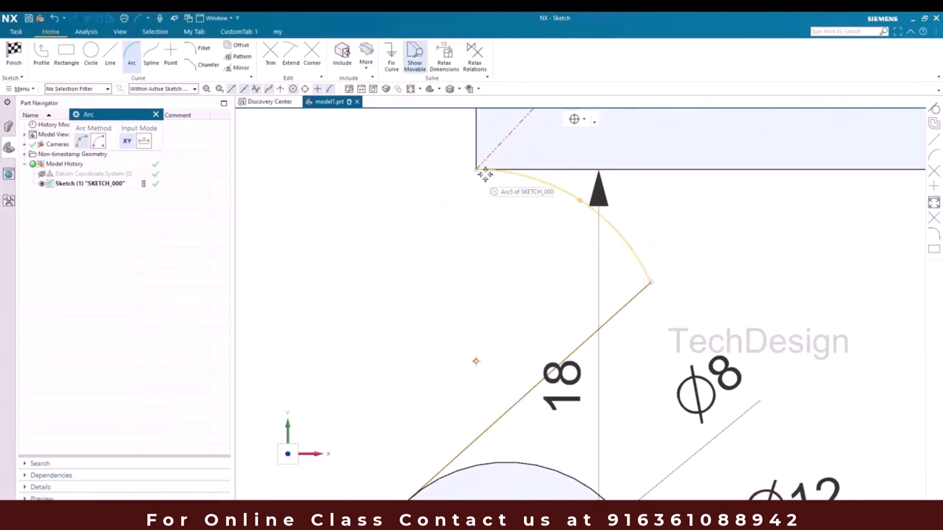
pyautogui.press('Escape')
# - Check the reference drawing and set the angle between the slanted line and the rectangle's bottom edge to 45°
pyautogui.scroll(-2, 491, 226)
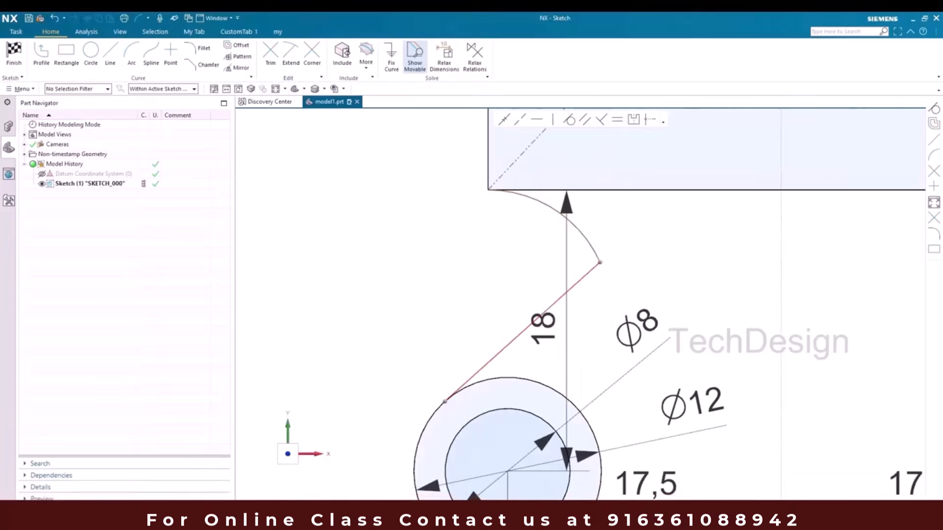
pyautogui.hotkey('alt', 'Tab')
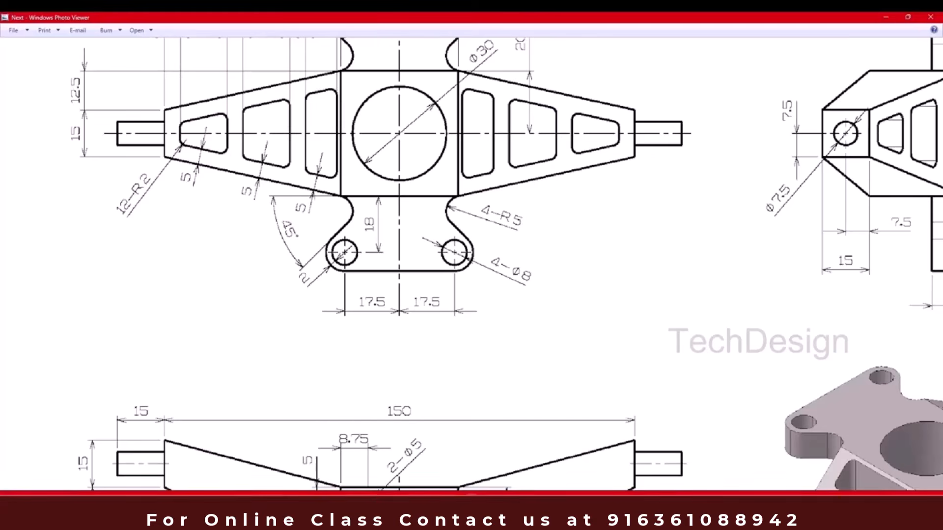
pyautogui.click(886, 17)
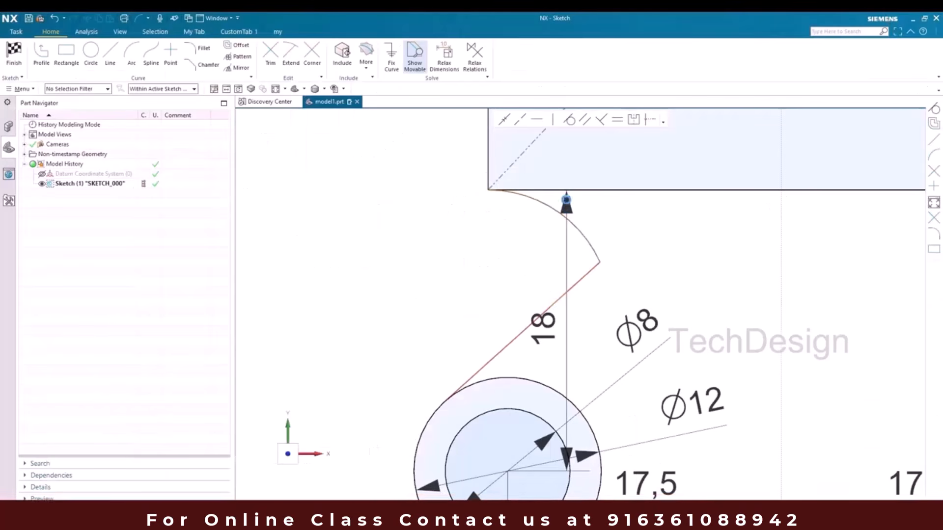
pyautogui.click(542, 185)
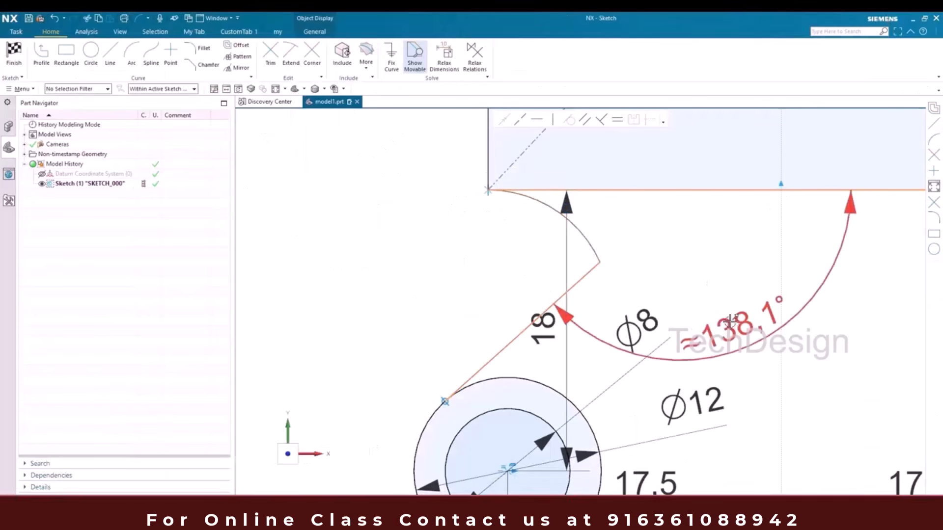
pyautogui.click(480, 251)
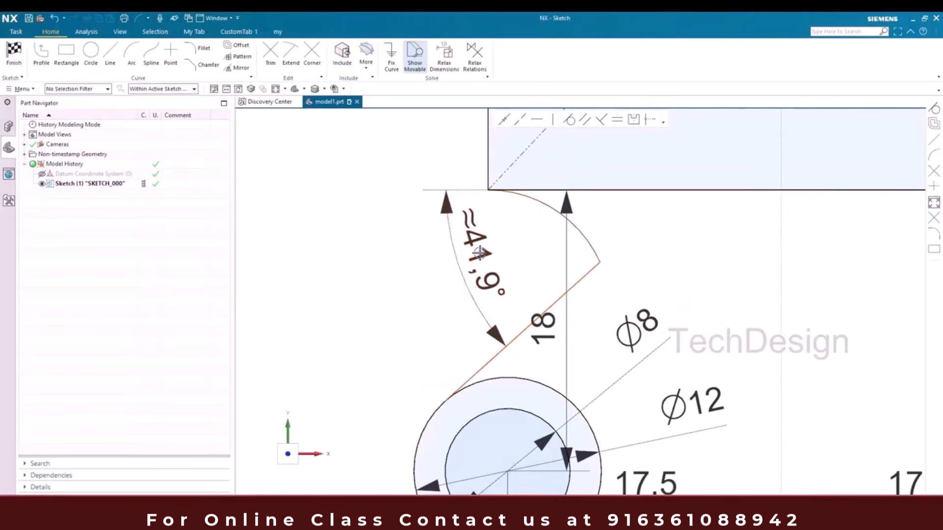
pyautogui.doubleClick(480, 252)
pyautogui.write('45')
pyautogui.press('Return')
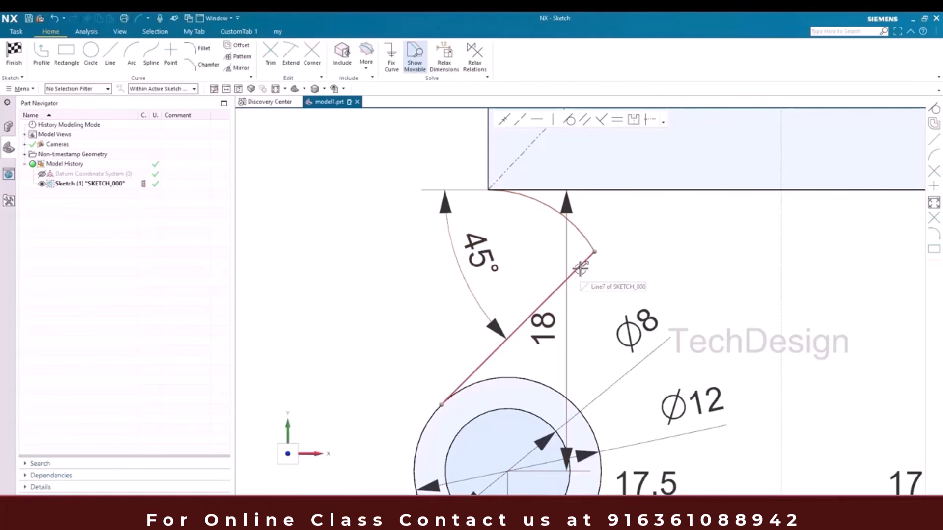
pyautogui.click(570, 120)
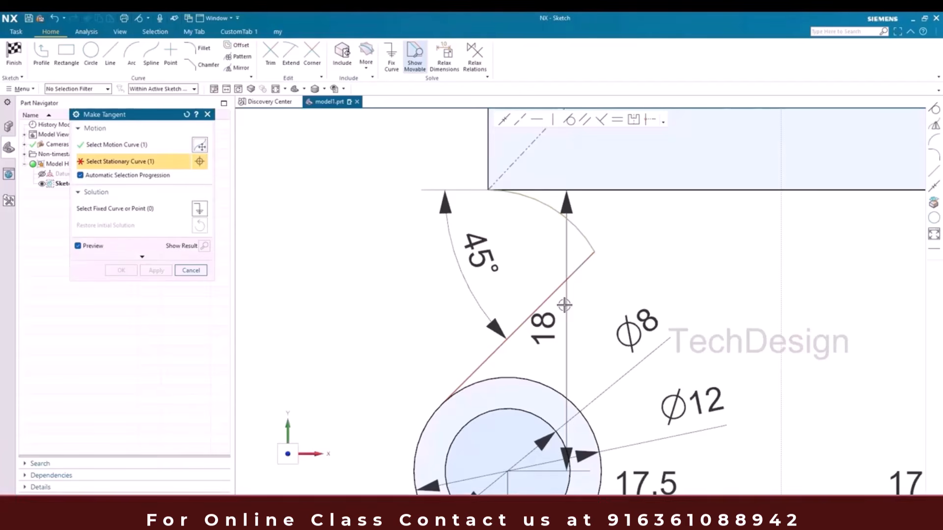
pyautogui.click(571, 281)
pyautogui.scroll(3, 577, 271)
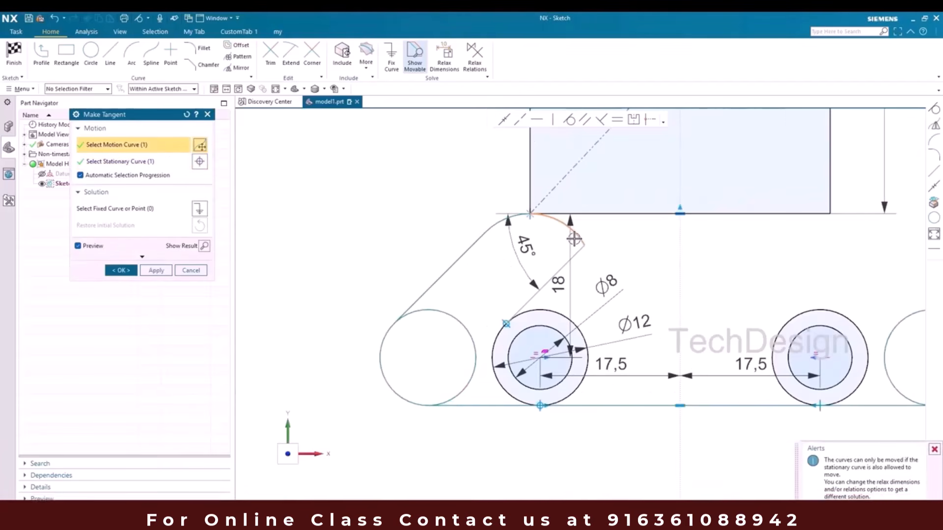
pyautogui.middleClick(582, 245)
pyautogui.scroll(-3, 586, 246)
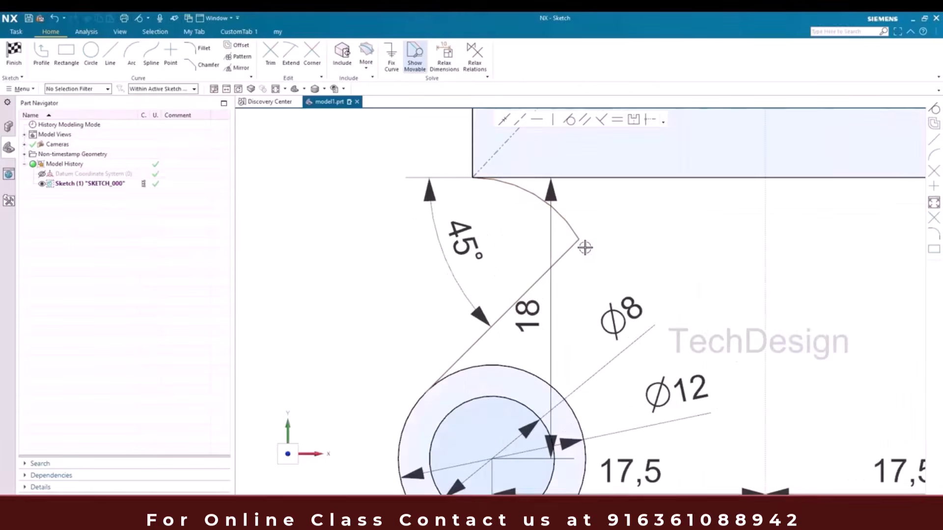
# - Move the arc and slanted line's shared endpoint down and to the left, and make the arc tangent to the line
pyautogui.moveTo(578, 239); pyautogui.dragTo(514, 302)
pyautogui.scroll(-2, 541, 266)
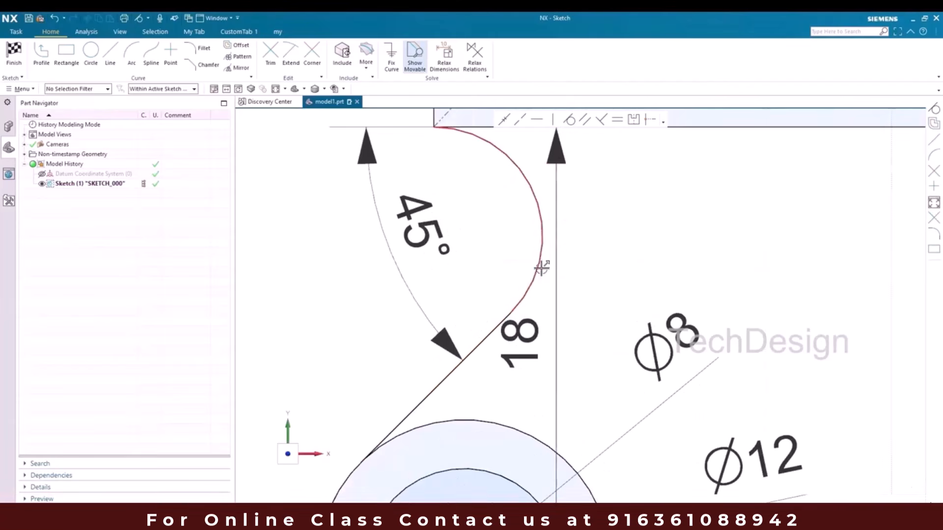
pyautogui.click(535, 210)
pyautogui.click(491, 330)
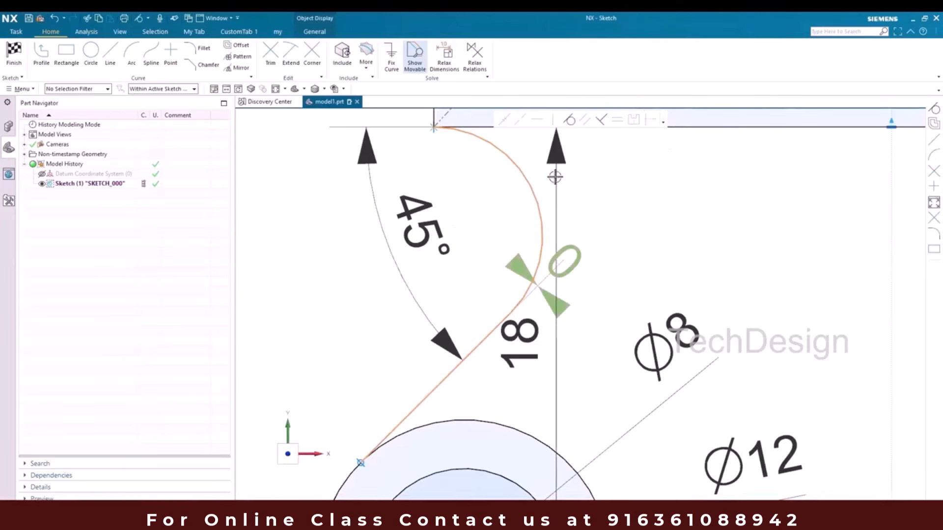
pyautogui.click(570, 122)
pyautogui.scroll(4, 503, 267)
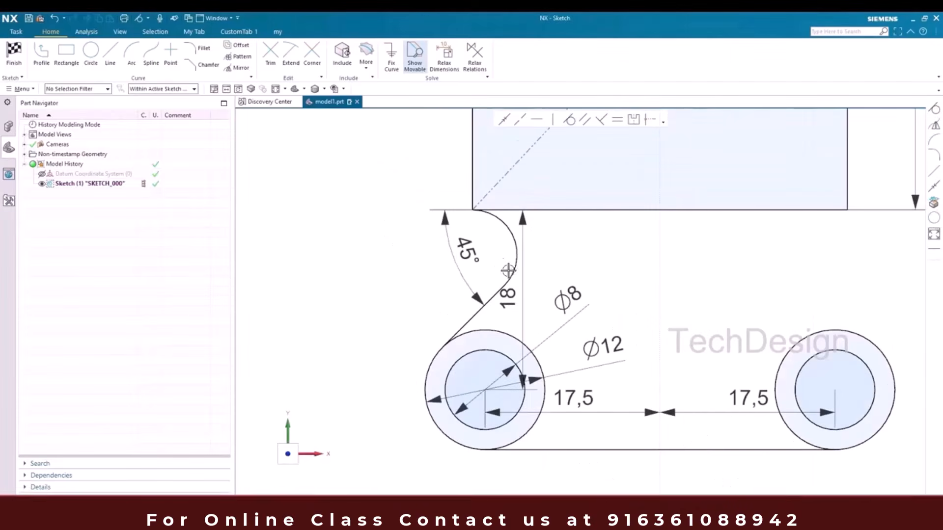
# - Mirror the left arc and slanted line about the sketch's vertical axis
pyautogui.scroll(1, 571, 258)
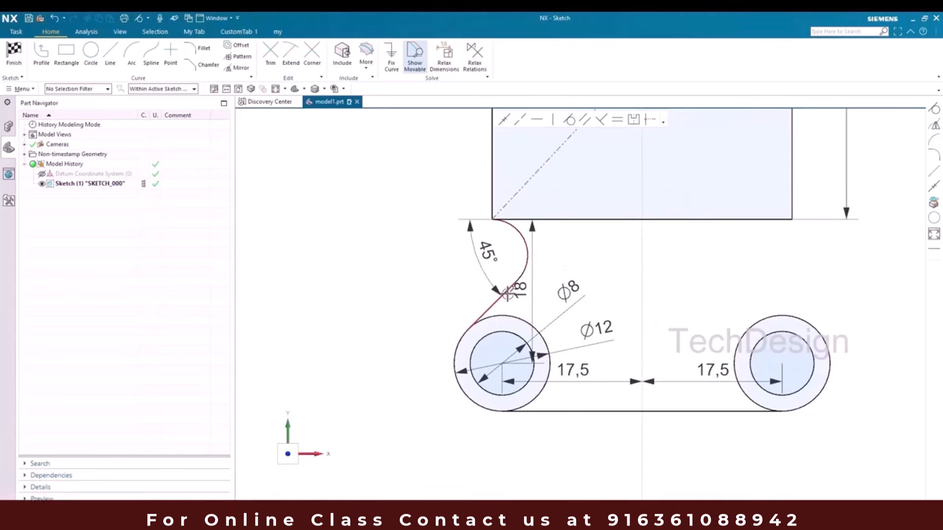
pyautogui.click(240, 68)
pyautogui.click(514, 289)
pyautogui.click(525, 240)
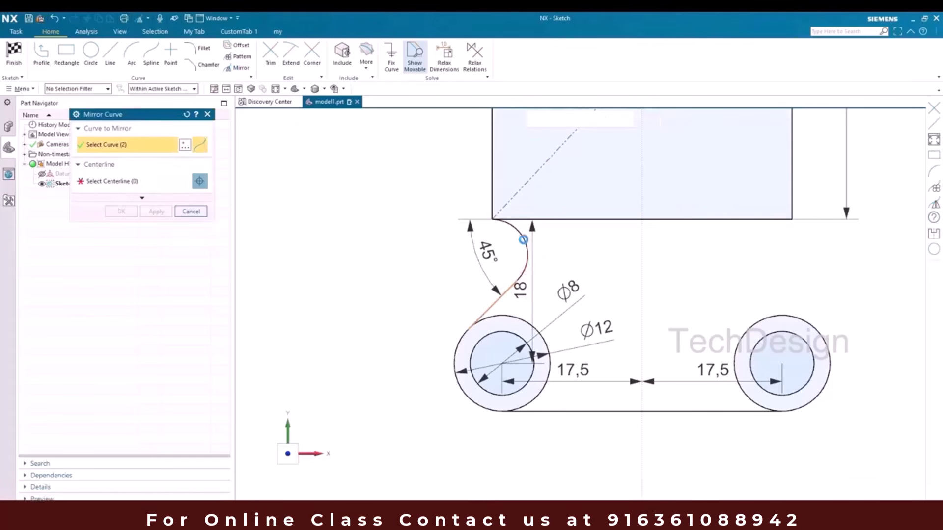
pyautogui.click(147, 181)
pyautogui.click(641, 258)
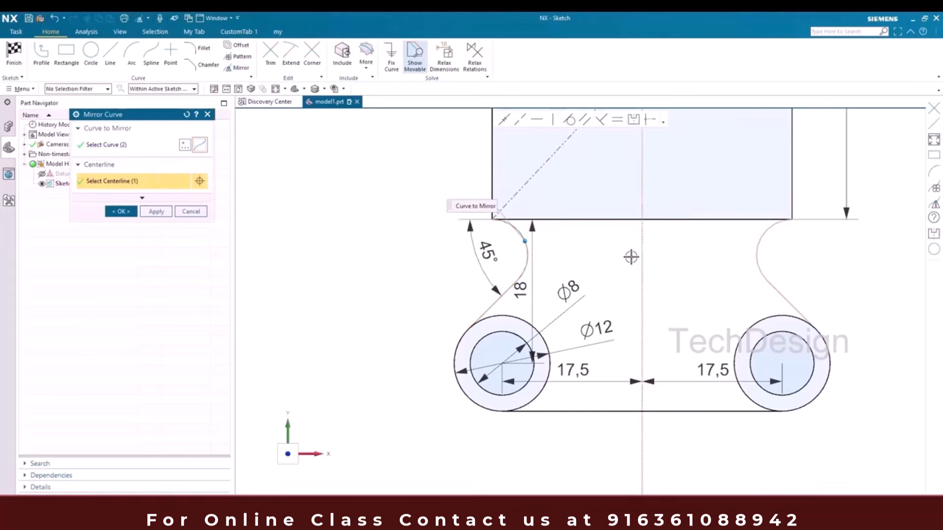
pyautogui.middleClick(630, 255)
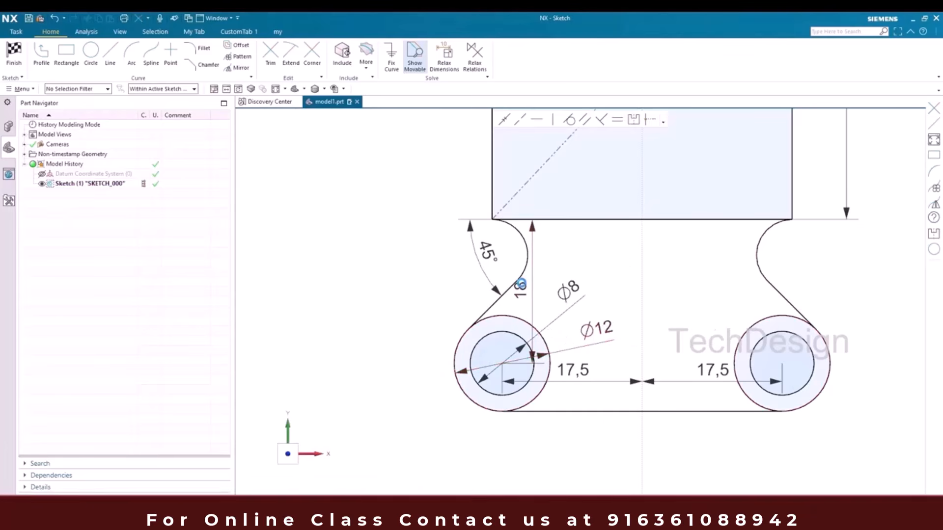
# - Trim the inner portions of both outer lug circles so only the rounded outer corners remain
pyautogui.press('t')
pyautogui.click(511, 317)
pyautogui.click(758, 324)
pyautogui.press('Escape')
pyautogui.scroll(-4, 480, 303)
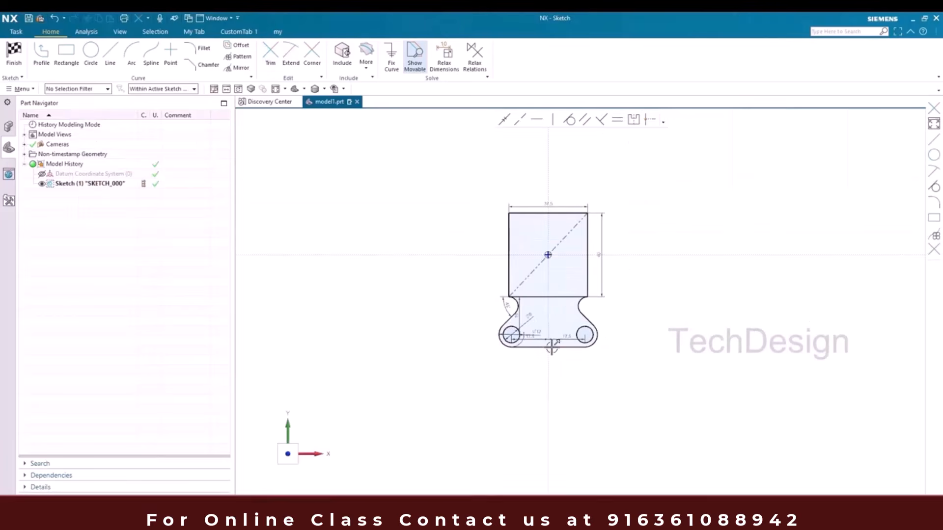
pyautogui.scroll(2, 558, 331)
pyautogui.scroll(1, 543, 352)
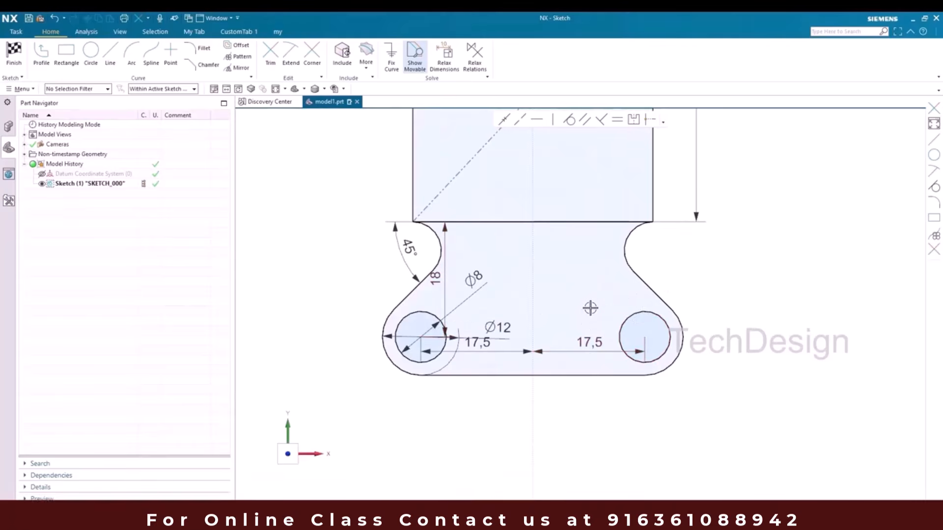
# - Mirror the complete lower lug outline and its two hole circles about the horizontal axis to the rectangle's top side
pyautogui.scroll(-2, 607, 422)
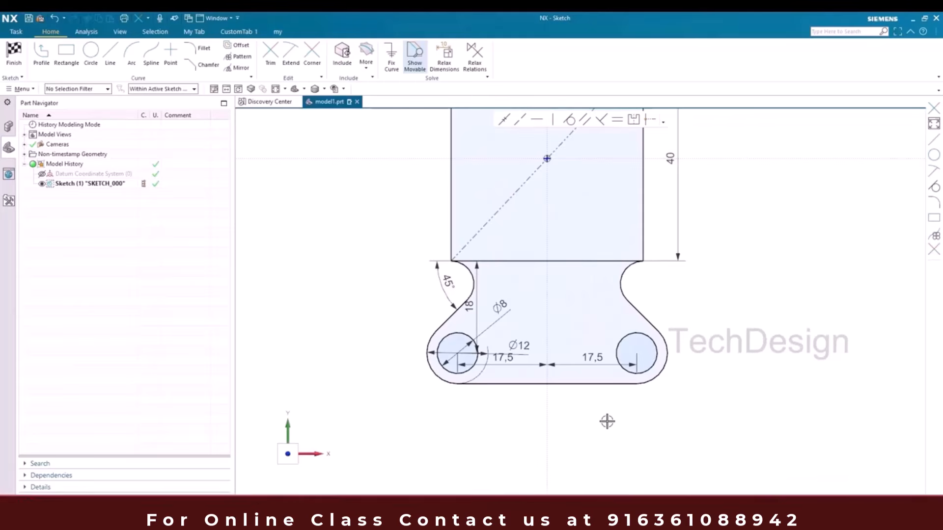
pyautogui.scroll(-2, 608, 422)
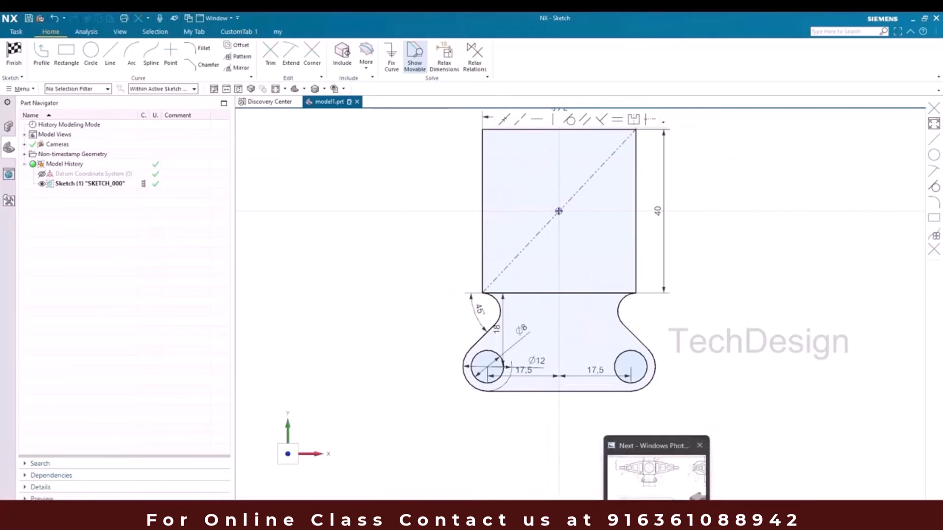
pyautogui.scroll(-2, 453, 314)
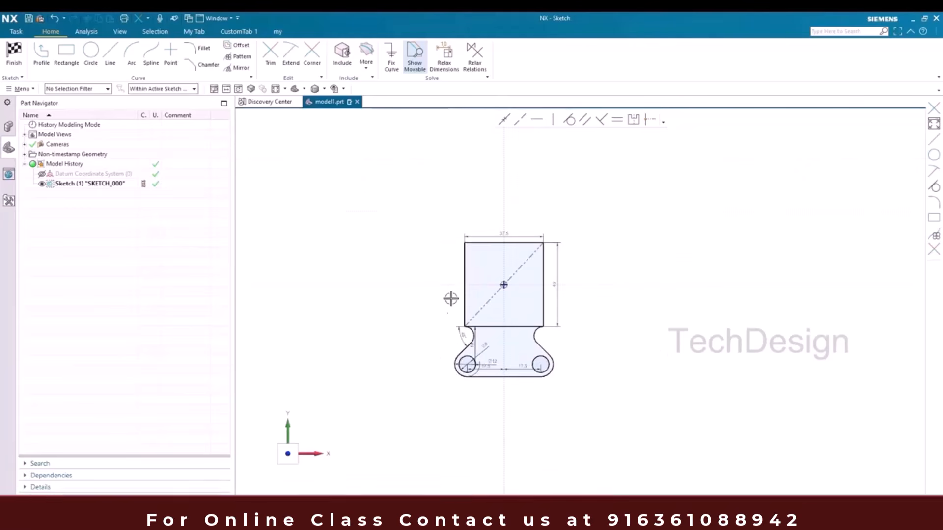
pyautogui.scroll(2, 448, 297)
pyautogui.click(240, 68)
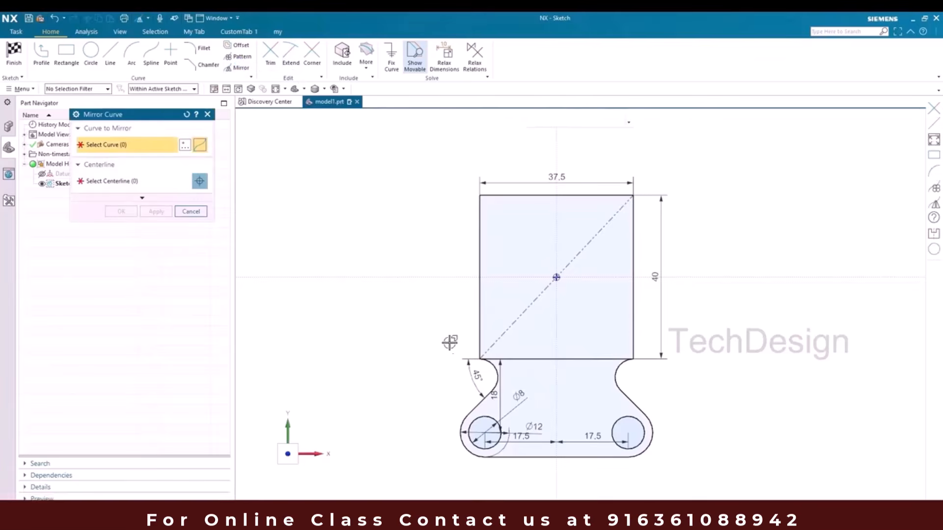
pyautogui.click(491, 382)
pyautogui.click(478, 408)
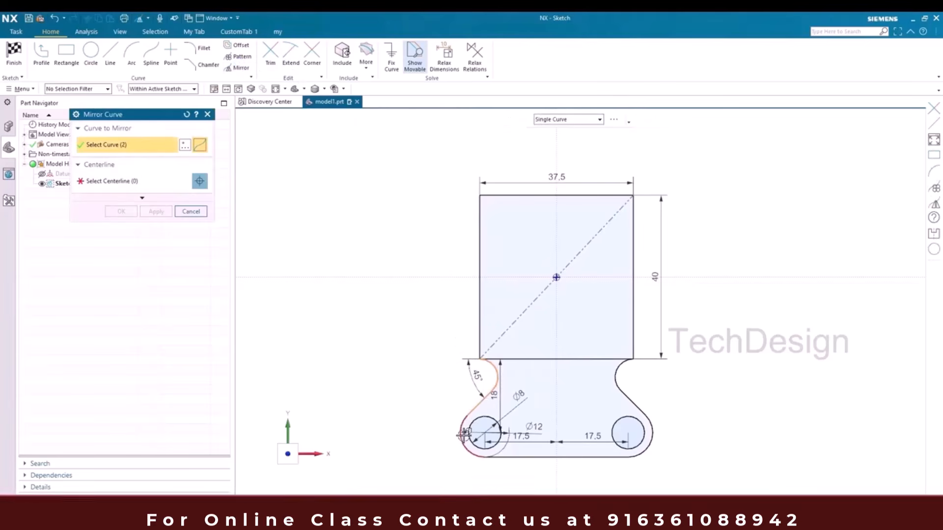
pyautogui.click(464, 437)
pyautogui.click(514, 458)
pyautogui.click(600, 457)
pyautogui.click(645, 449)
pyautogui.click(637, 409)
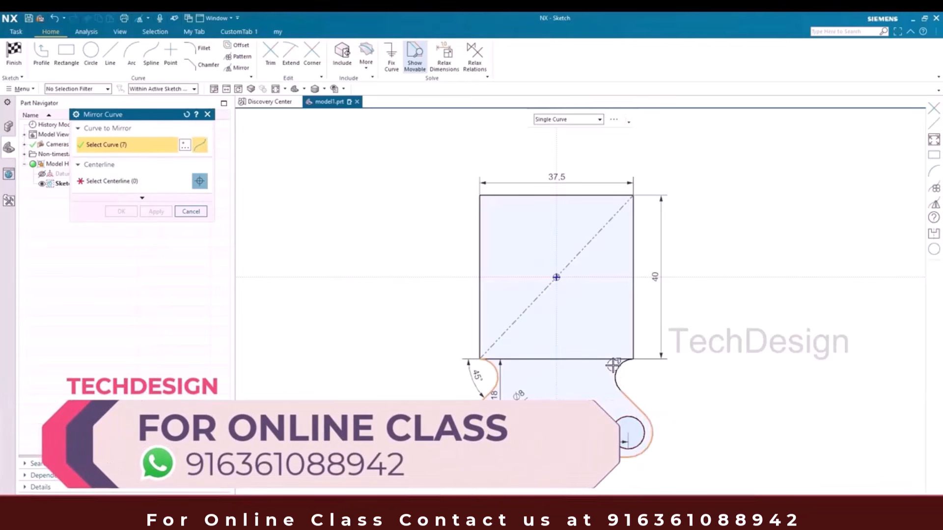
pyautogui.click(618, 368)
pyautogui.click(619, 421)
pyautogui.click(150, 184)
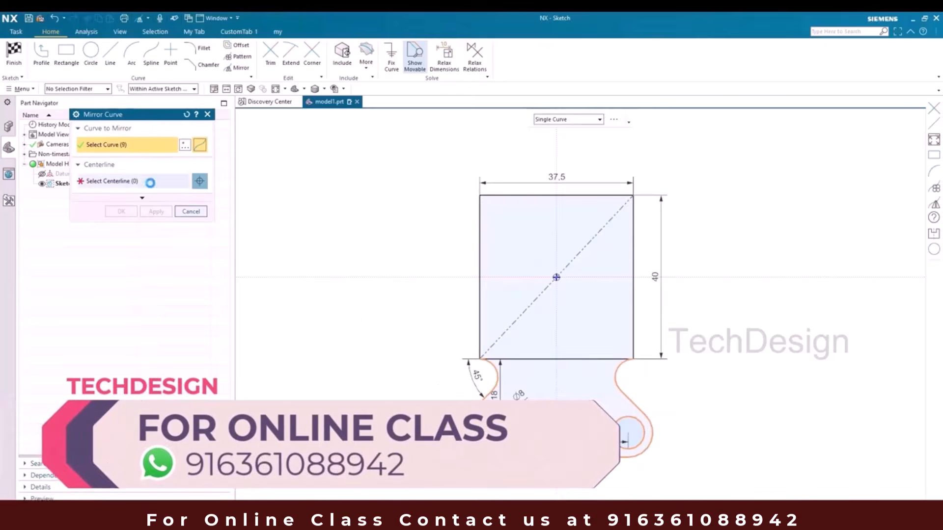
pyautogui.click(689, 276)
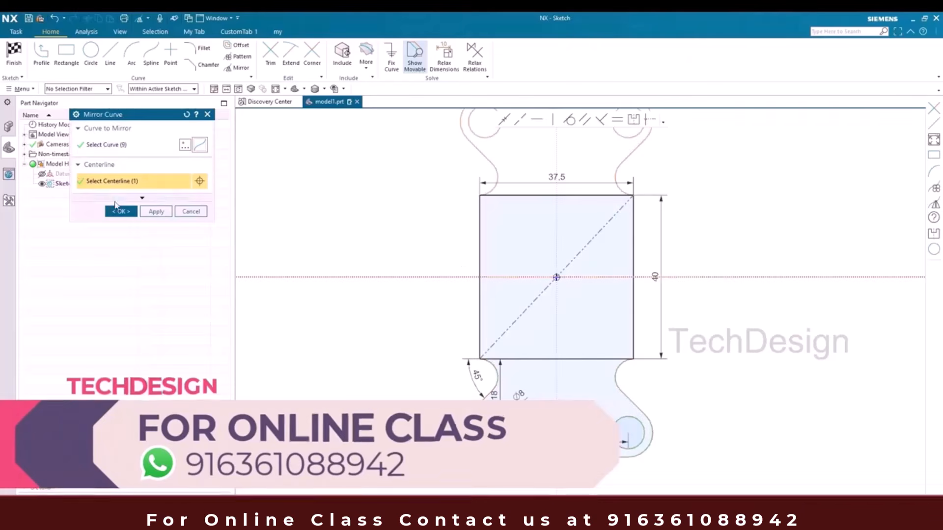
pyautogui.middleClick(575, 290)
# - Finish the base sketch and return to modeling
pyautogui.scroll(-3, 576, 290)
pyautogui.scroll(2, 576, 290)
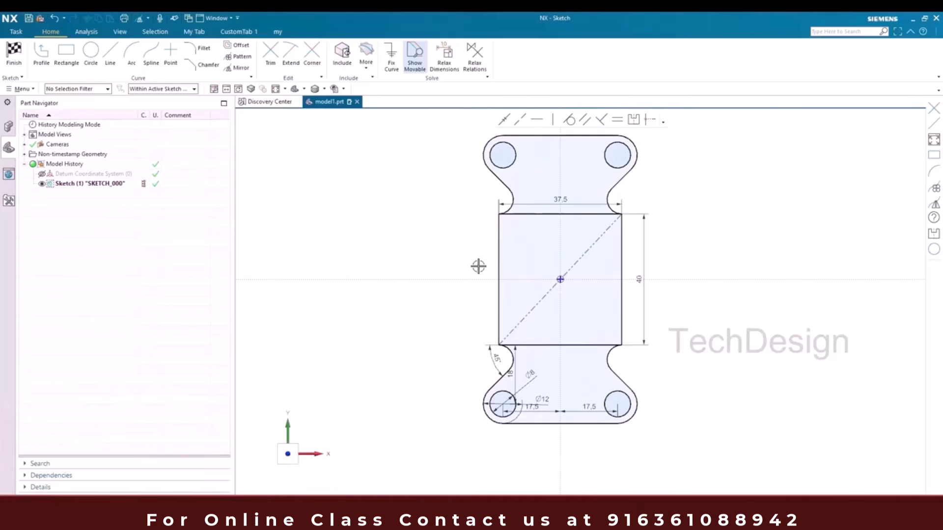
pyautogui.scroll(2, 421, 253)
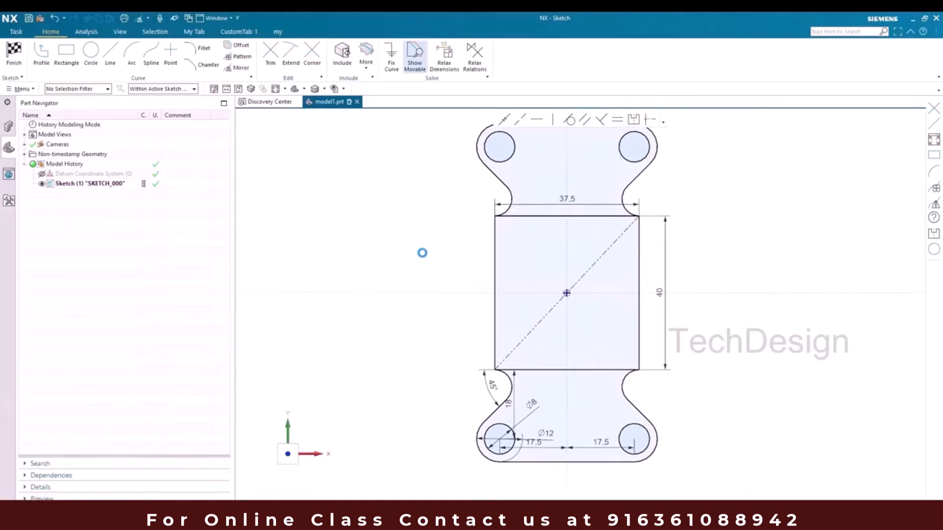
pyautogui.click(19, 68)
pyautogui.press('Escape')
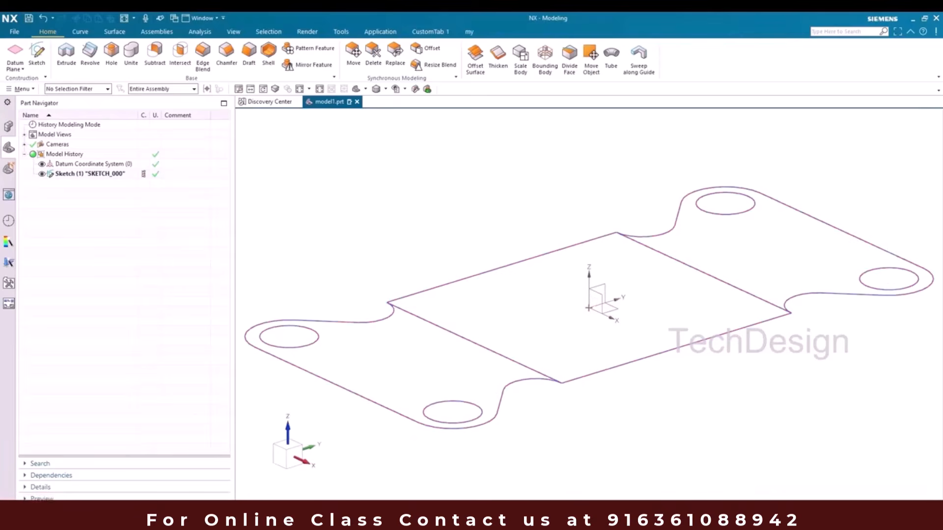
# - Extrude the sketch's outer outline, without the rectangle's cross lines and the hole circles, 10 mm upward
pyautogui.click(65, 54)
pyautogui.scroll(-2, 540, 202)
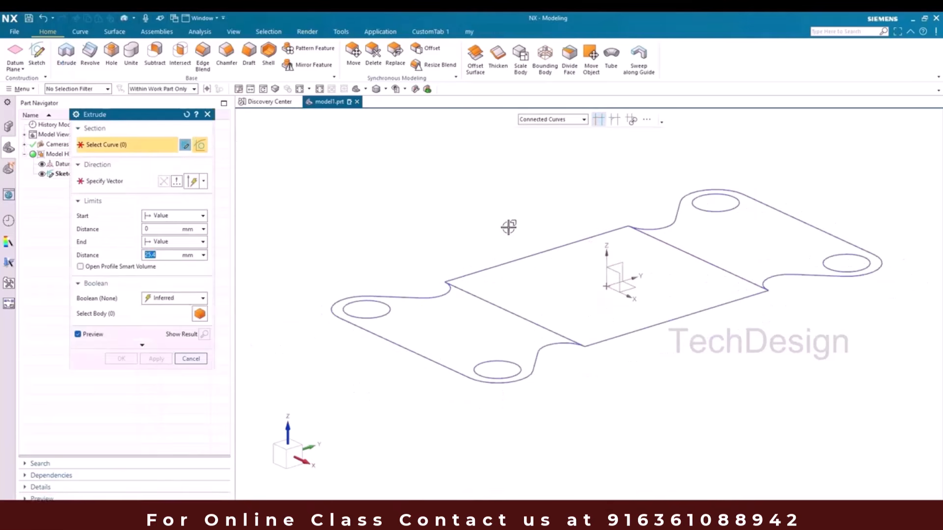
pyautogui.moveTo(534, 146); pyautogui.dragTo(533, 163, button='middle')
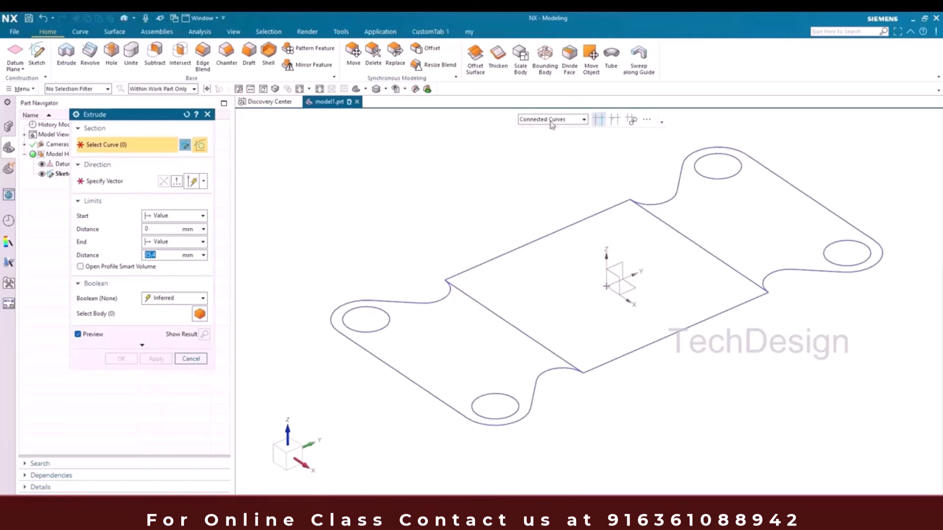
pyautogui.click(442, 293)
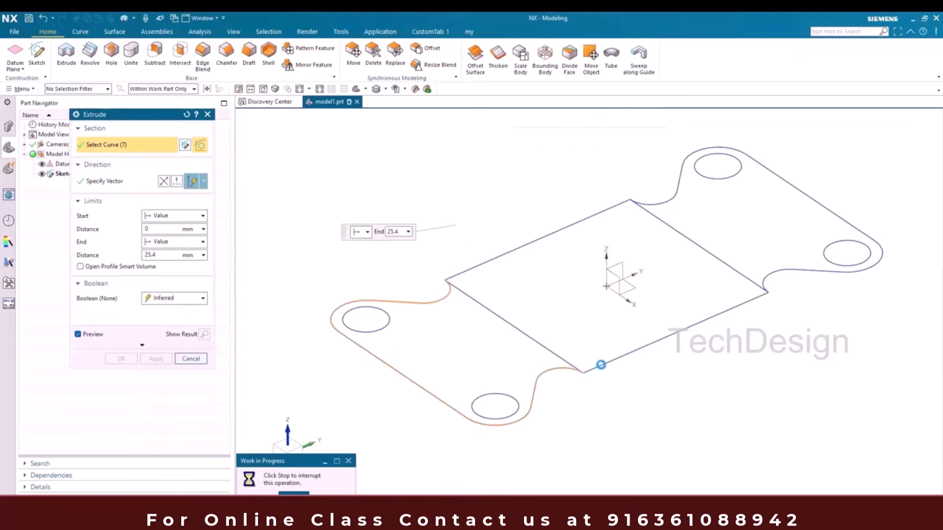
pyautogui.click(746, 286)
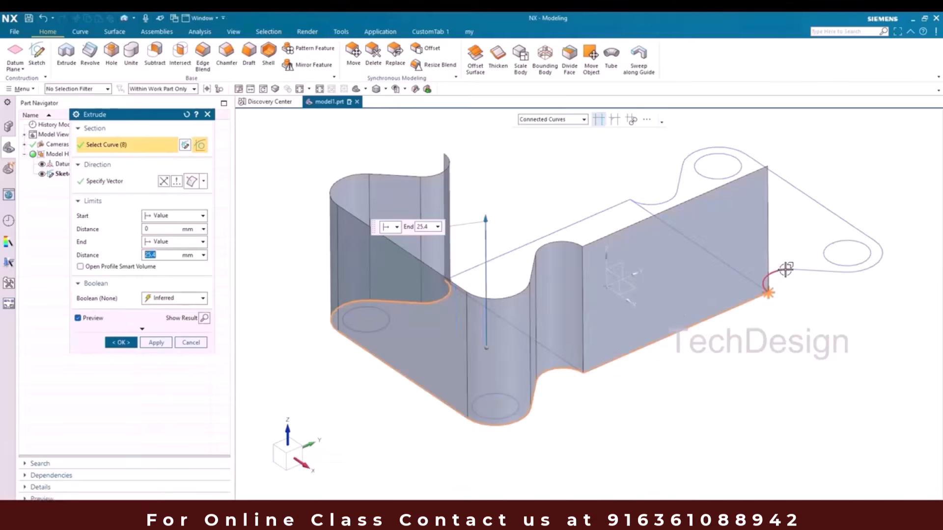
pyautogui.write('37.5')
pyautogui.click(555, 239)
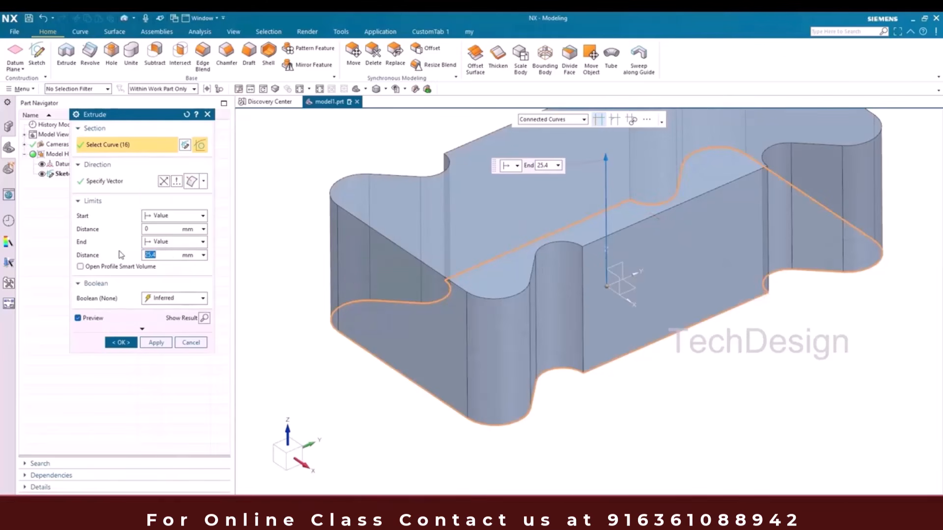
pyautogui.press('Return')
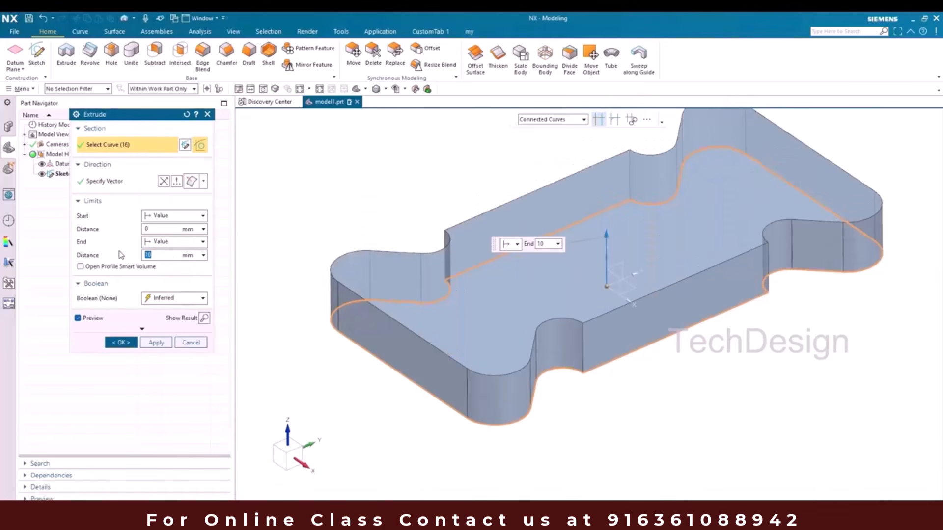
pyautogui.click(133, 343)
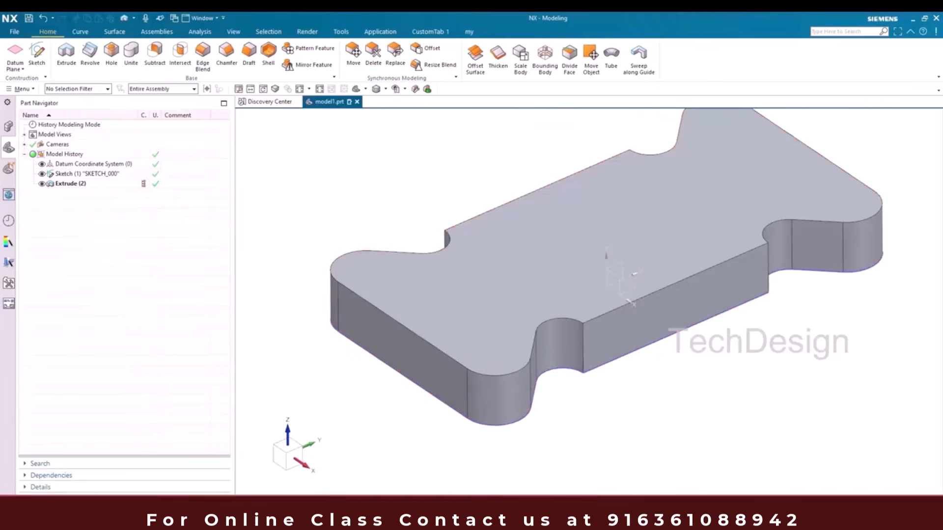
# - Check the front view in the reference drawing and create a sketch on the Front plane, viewed square-on
pyautogui.click(642, 487)
pyautogui.scroll(-2, 522, 292)
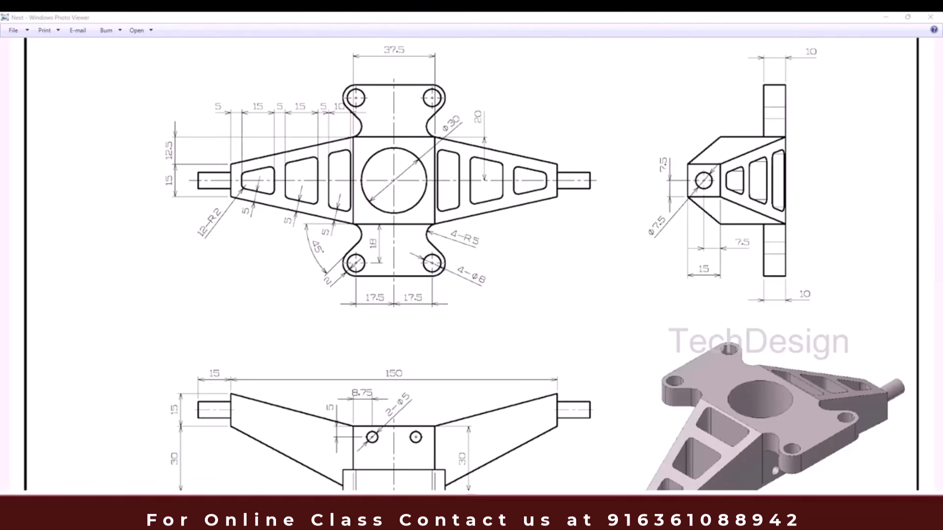
pyautogui.moveTo(524, 394); pyautogui.dragTo(506, 313)
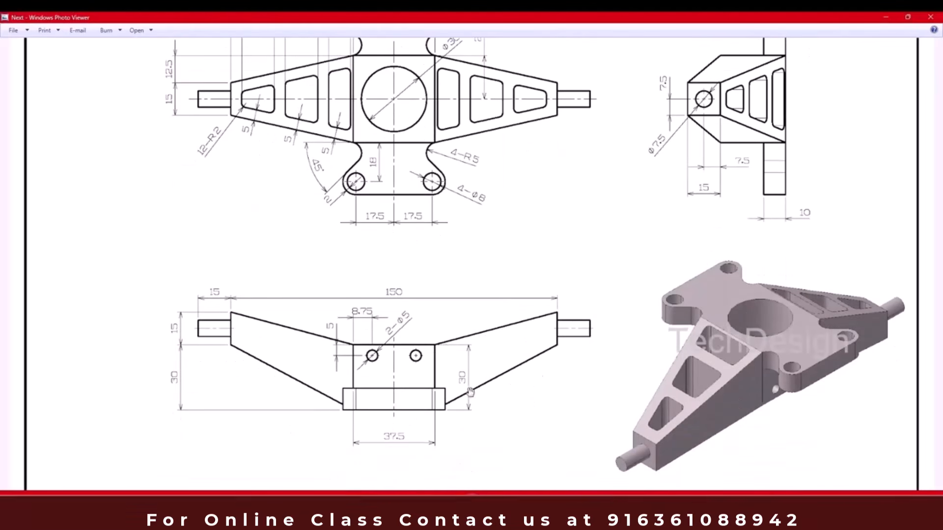
pyautogui.click(887, 19)
pyautogui.moveTo(534, 281)
pyautogui.mouseDown(button='middle')
pyautogui.moveTo(537, 260)
pyautogui.moveTo(559, 270)
pyautogui.moveTo(535, 269)
pyautogui.mouseUp(button='middle')
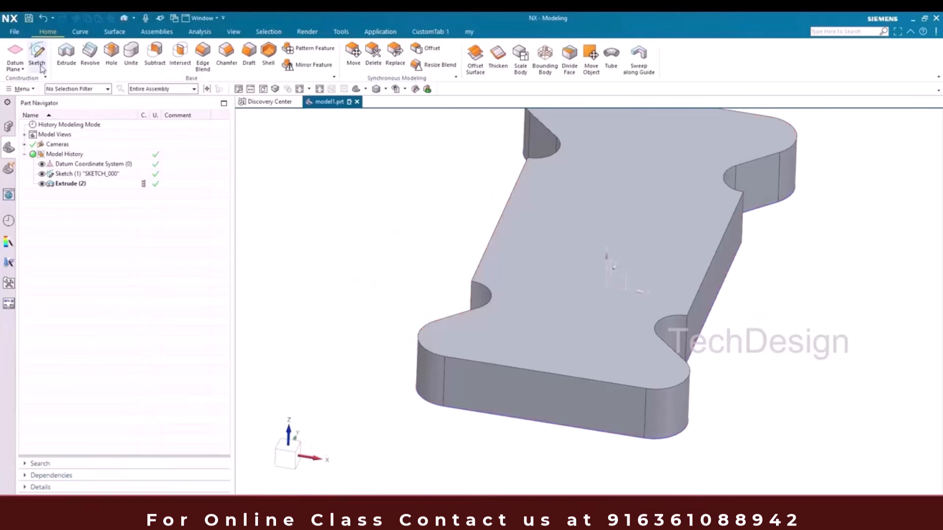
pyautogui.click(37, 55)
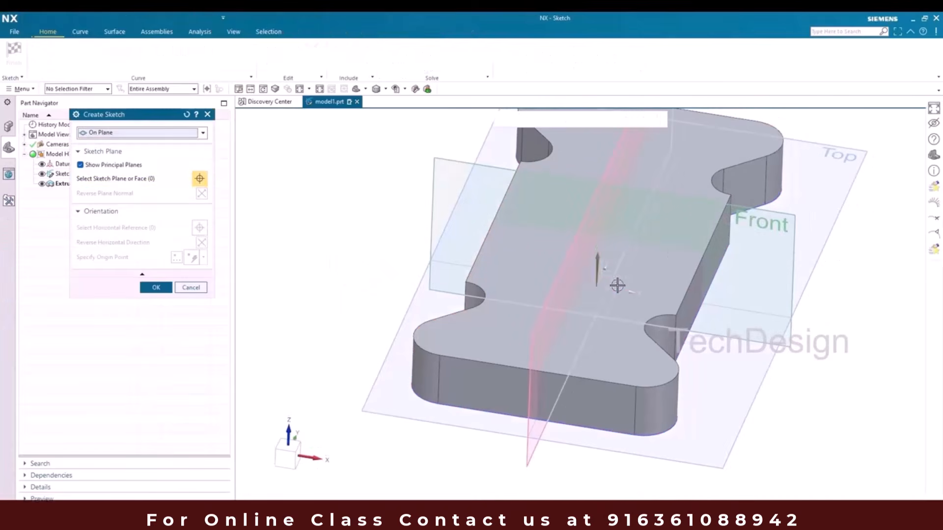
pyautogui.click(753, 215)
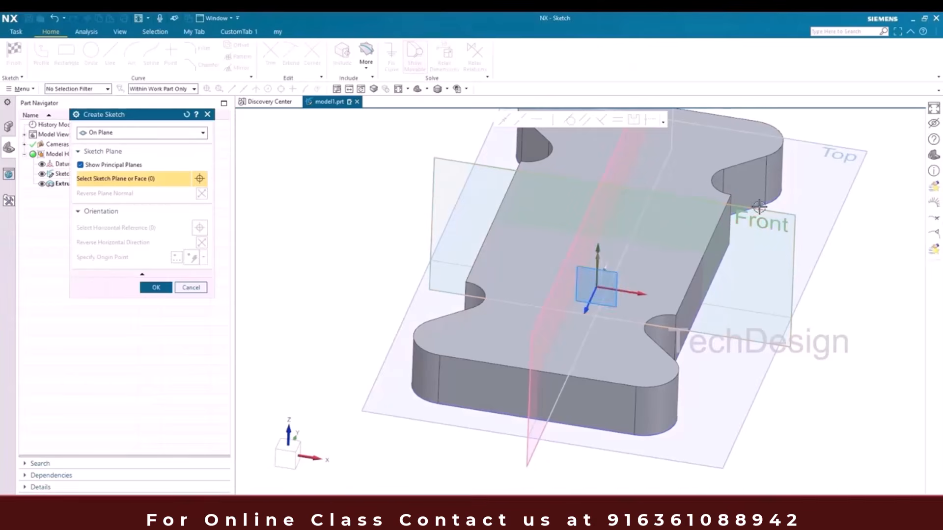
pyautogui.middleClick(476, 221)
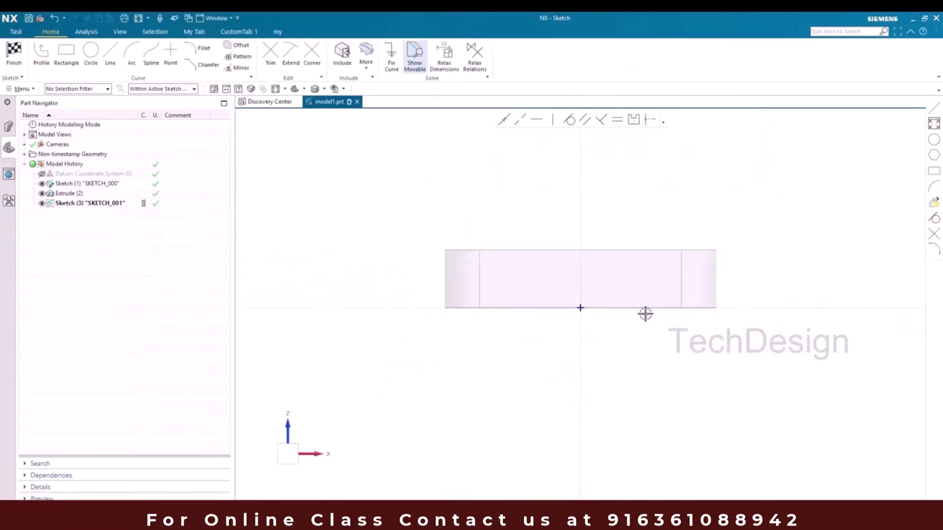
pyautogui.moveTo(564, 244)
pyautogui.mouseDown(button='middle')
pyautogui.moveTo(523, 261)
pyautogui.moveTo(519, 273)
pyautogui.mouseUp(button='middle')
pyautogui.press('F8')
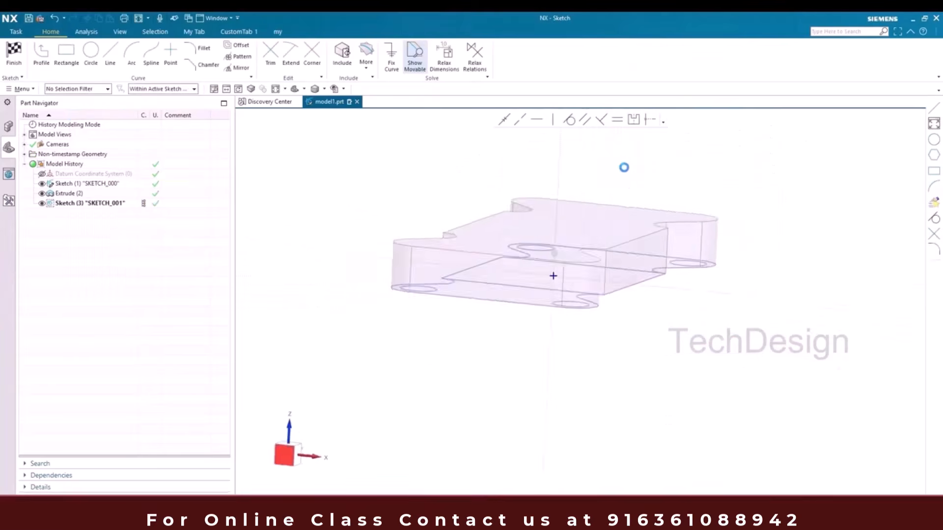
# - Check the front view in the reference drawing and sketch the profile from the origin: vertical edge, short top edge, upward slope and vertical end edge
pyautogui.moveTo(642, 488)
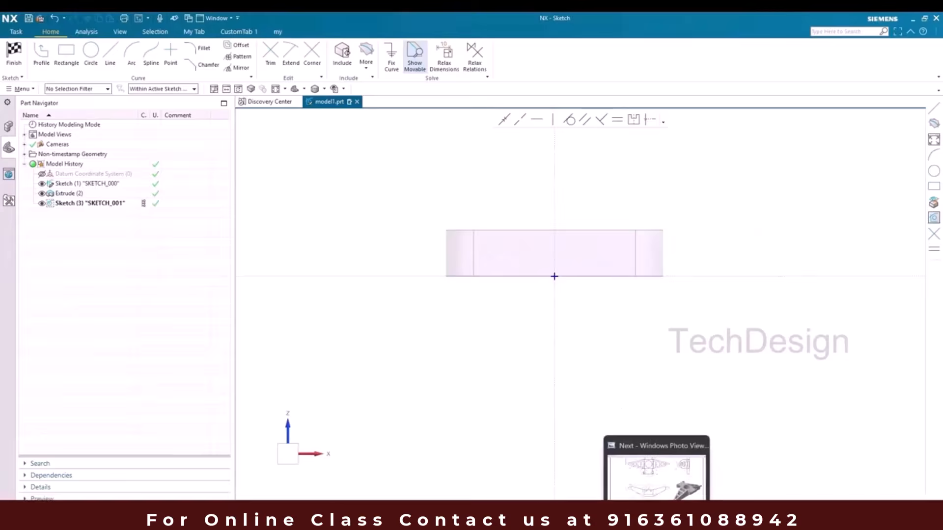
pyautogui.click(656, 459)
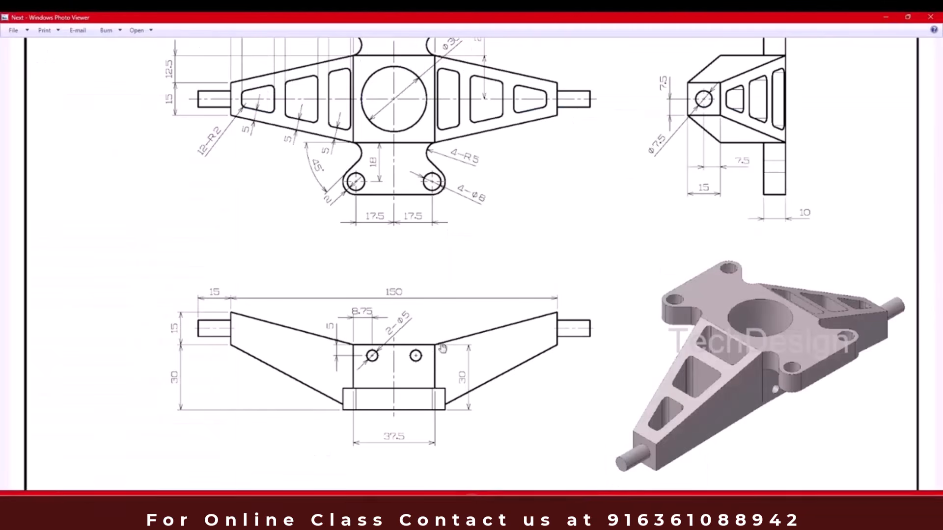
pyautogui.click(885, 17)
pyautogui.click(48, 59)
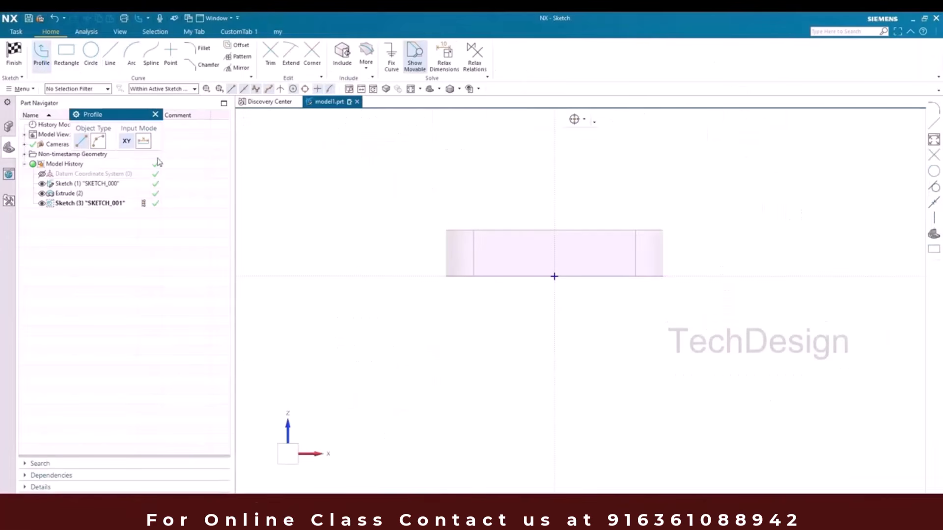
pyautogui.click(555, 275)
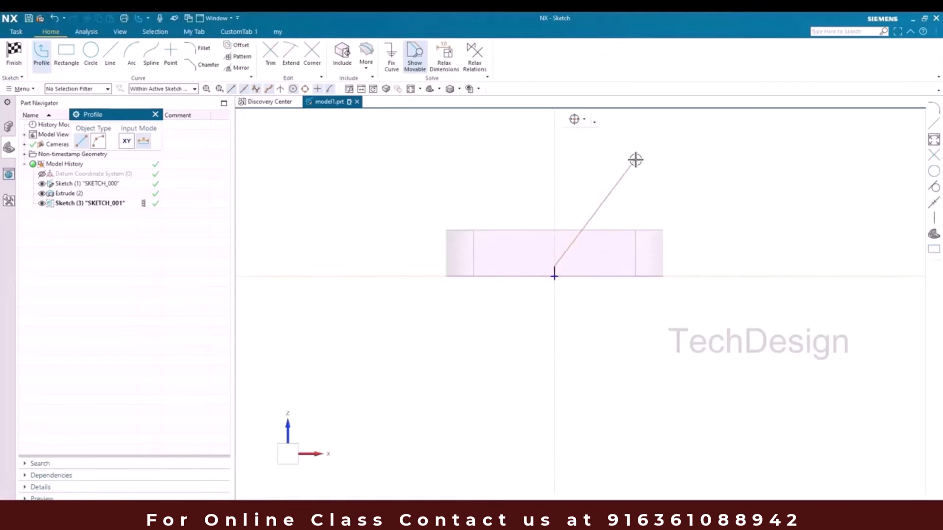
pyautogui.click(557, 153)
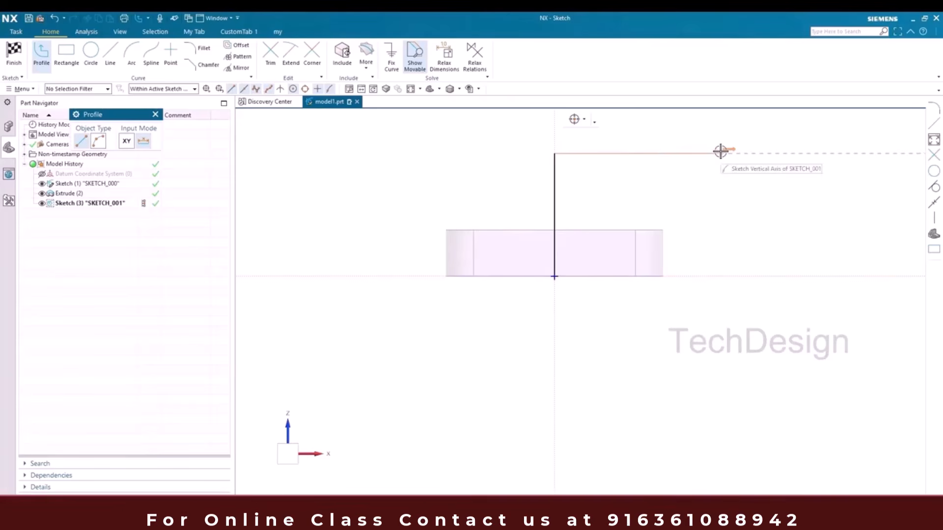
pyautogui.click(626, 153)
pyautogui.scroll(-5, 614, 207)
pyautogui.scroll(4, 688, 183)
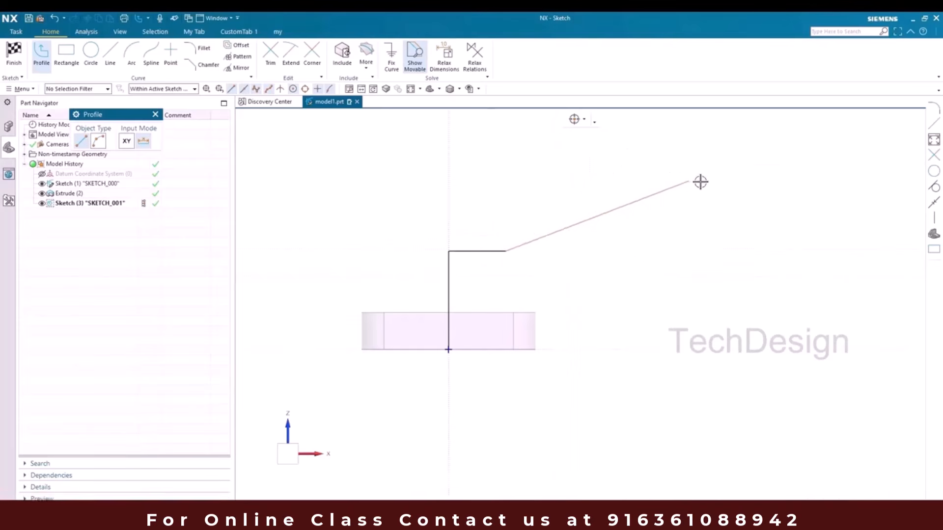
pyautogui.click(776, 153)
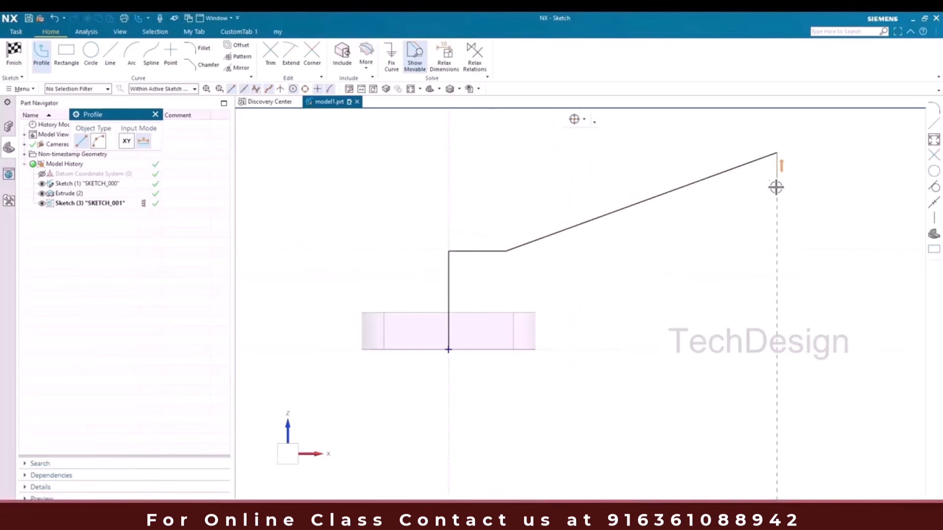
pyautogui.click(777, 224)
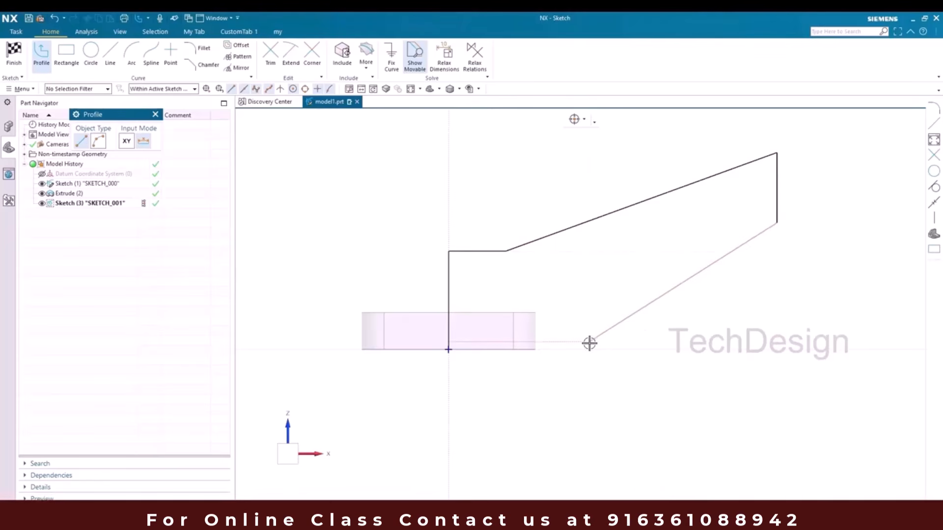
# - Close the profile with a slope down to the horizontal axis and a base line back to the origin, viewed square-on
pyautogui.moveTo(569, 343)
pyautogui.mouseDown(button='middle')
pyautogui.moveTo(552, 330)
pyautogui.moveTo(519, 348)
pyautogui.mouseUp(button='middle')
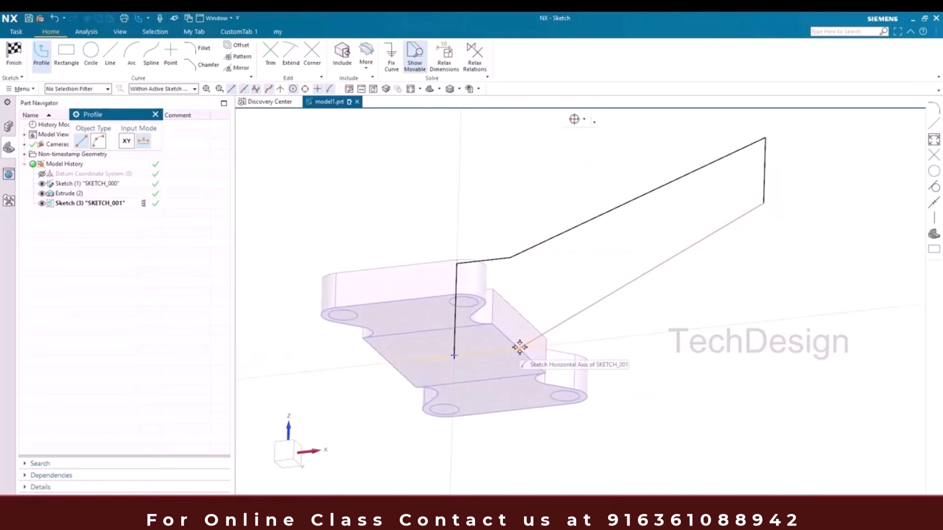
pyautogui.click(518, 349)
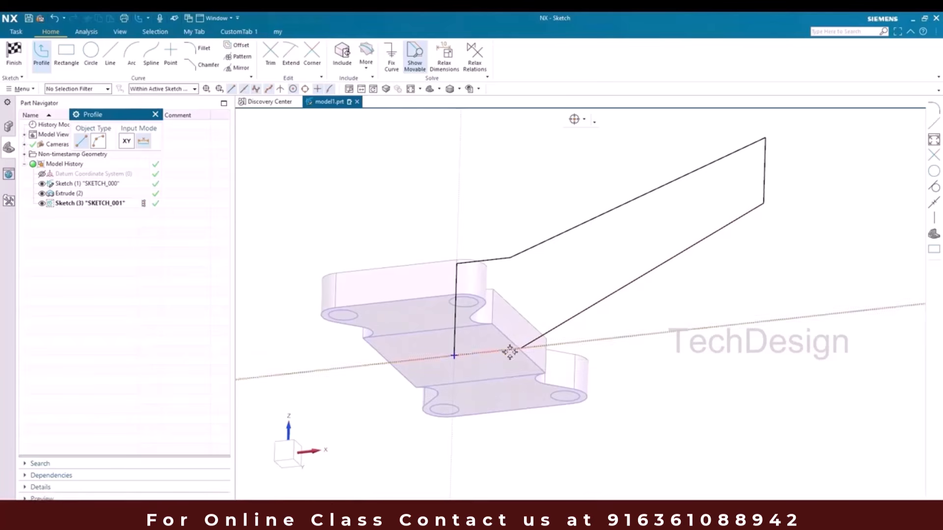
pyautogui.click(454, 353)
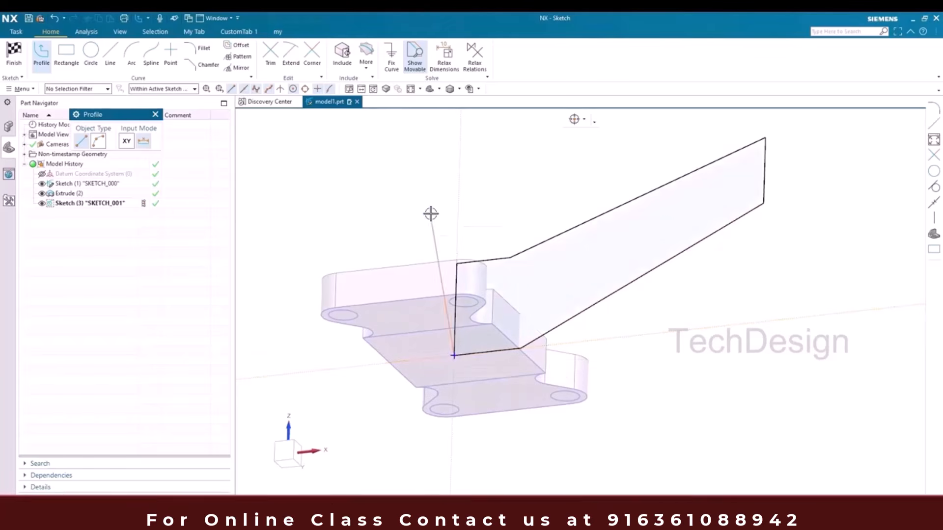
pyautogui.press('Escape')
pyautogui.press('Escape')
pyautogui.press('F8')
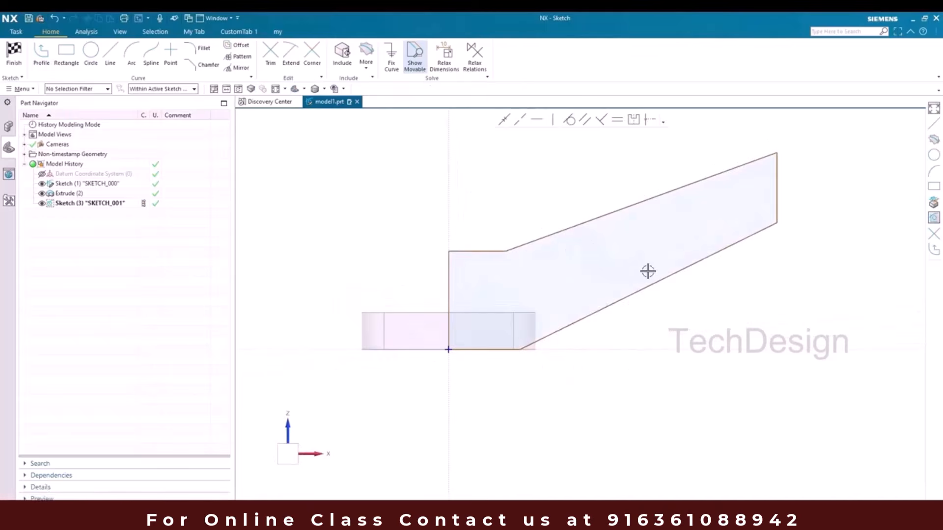
# - Check the arm's end height in the reference drawing and set the profile's outer vertical edge to 15 mm
pyautogui.click(778, 192)
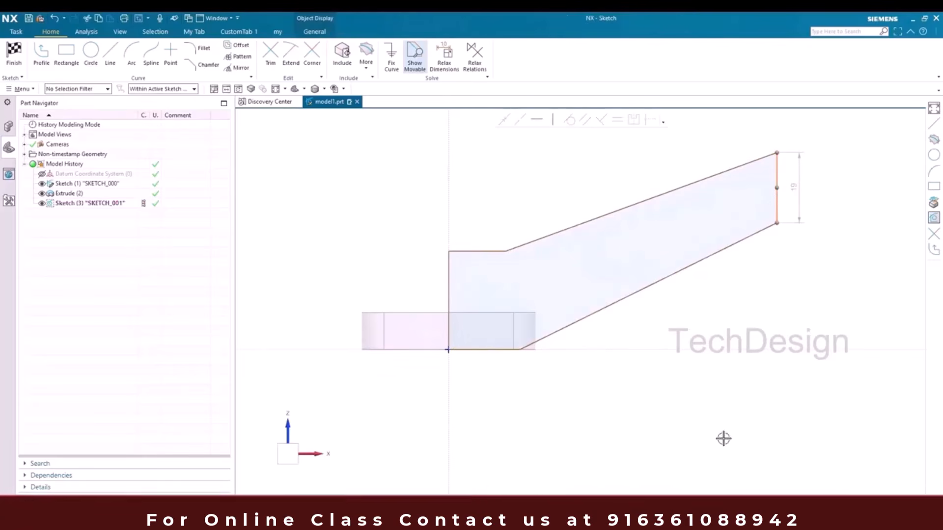
pyautogui.click(638, 462)
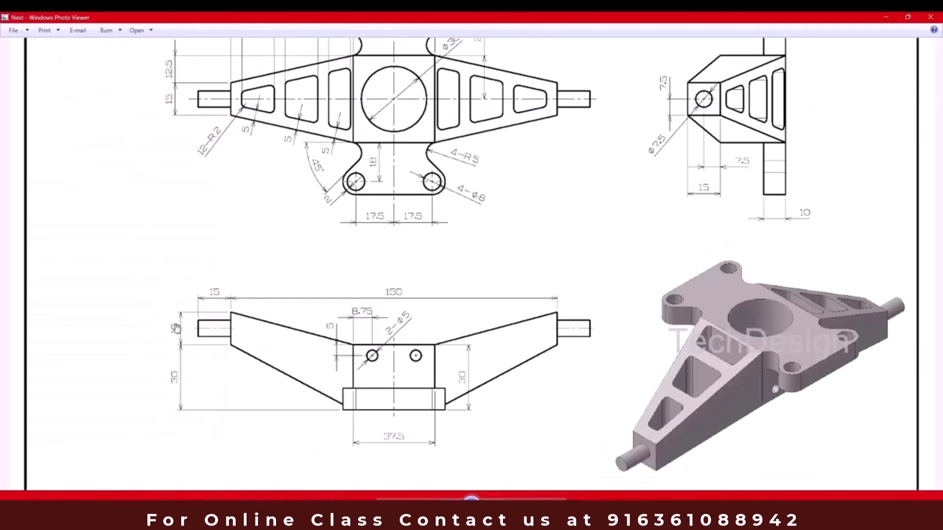
pyautogui.click(886, 18)
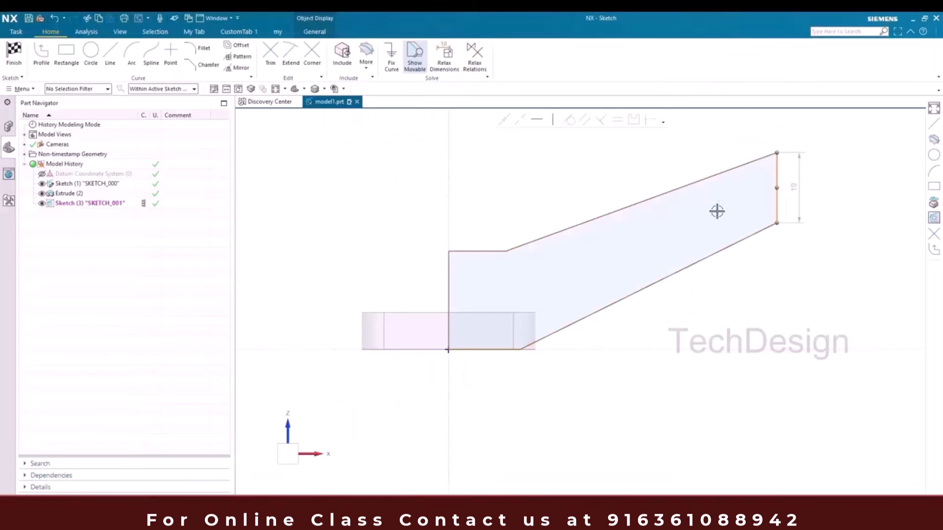
pyautogui.doubleClick(794, 187)
pyautogui.write('15')
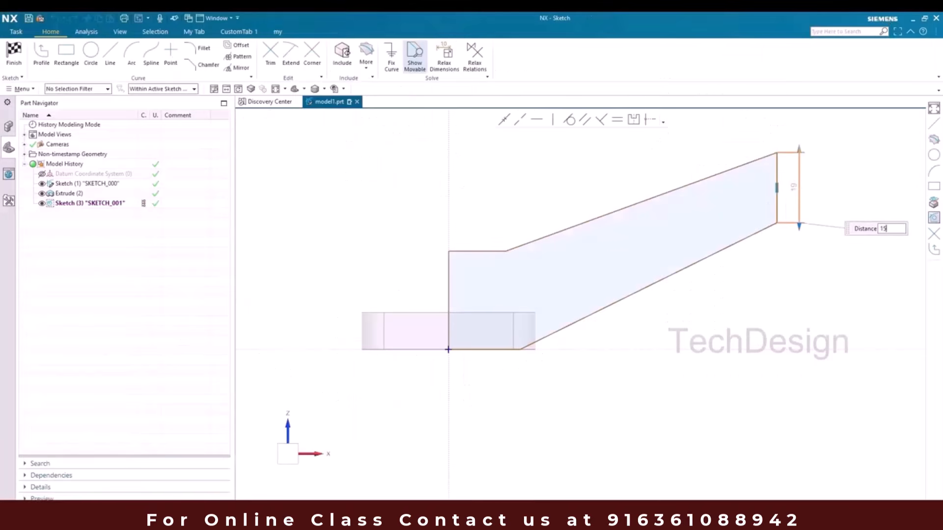
pyautogui.press('Return')
pyautogui.press('Return')
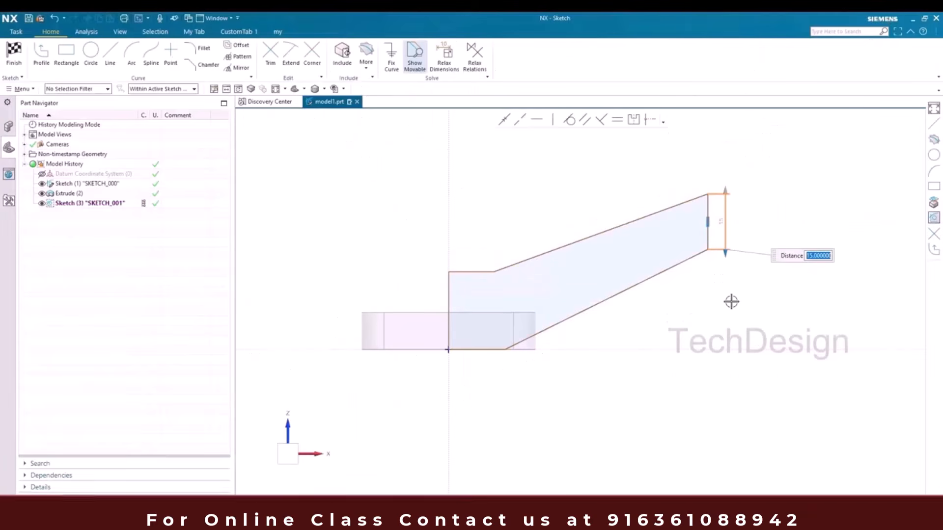
pyautogui.click(731, 301)
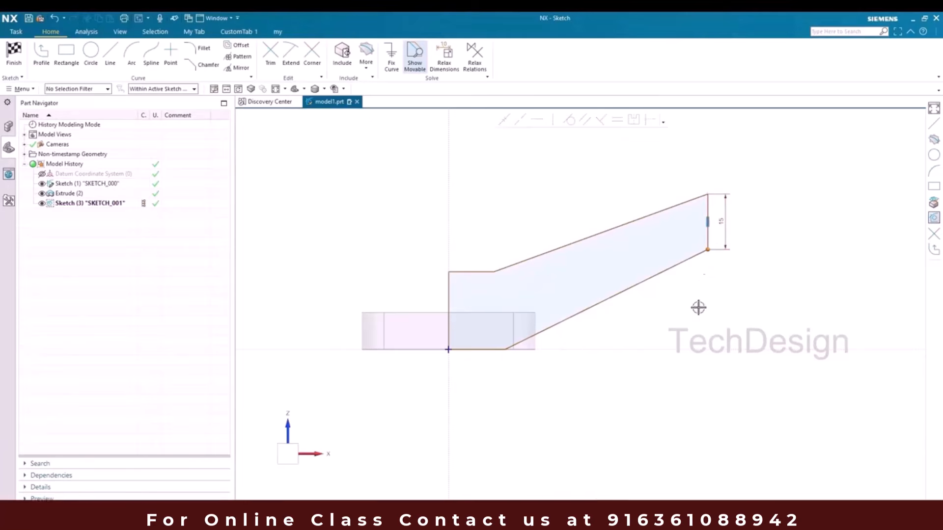
# - Dimension the lower corner of the outer end edge 30 mm above the horizontal axis
pyautogui.click(697, 349)
pyautogui.click(714, 301)
pyautogui.write('30')
pyautogui.press('Return')
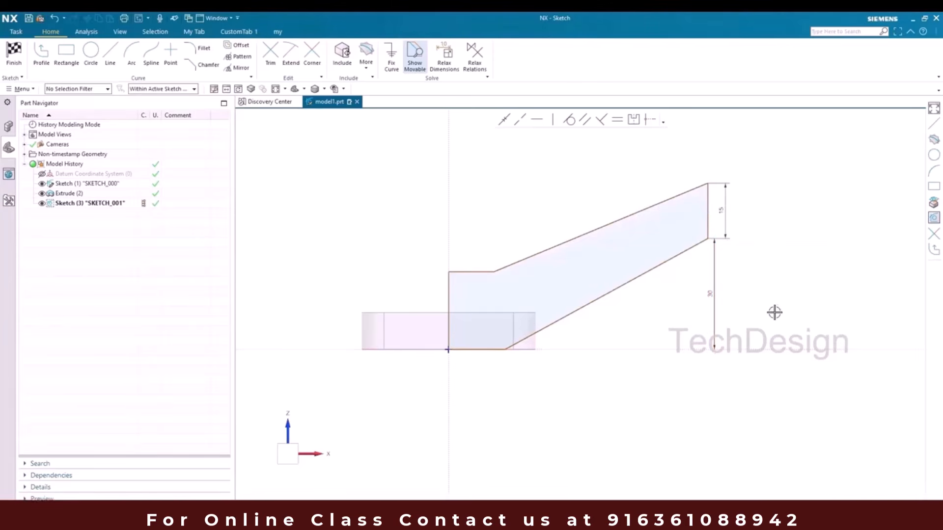
# - Dimension the outer end edge 75 mm from the vertical axis
pyautogui.click(707, 200)
pyautogui.click(448, 209)
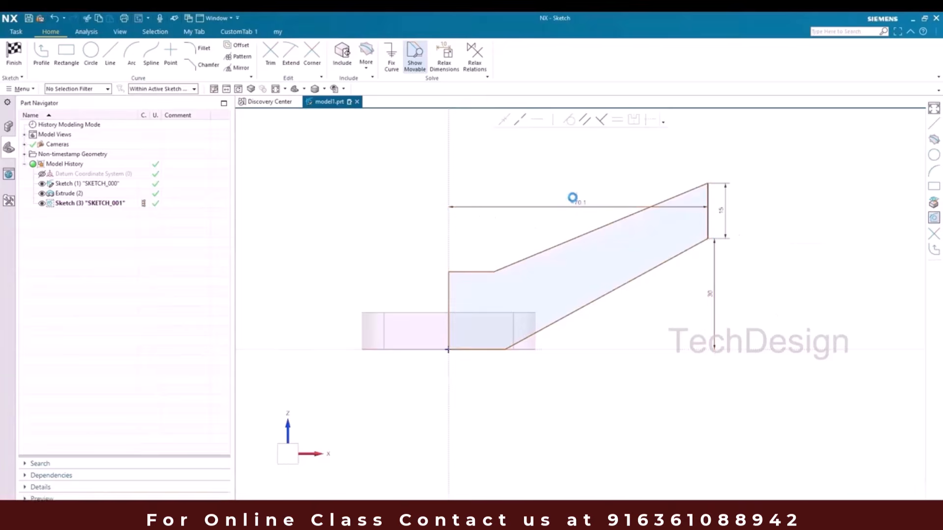
pyautogui.click(570, 196)
pyautogui.write('75')
pyautogui.press('Return')
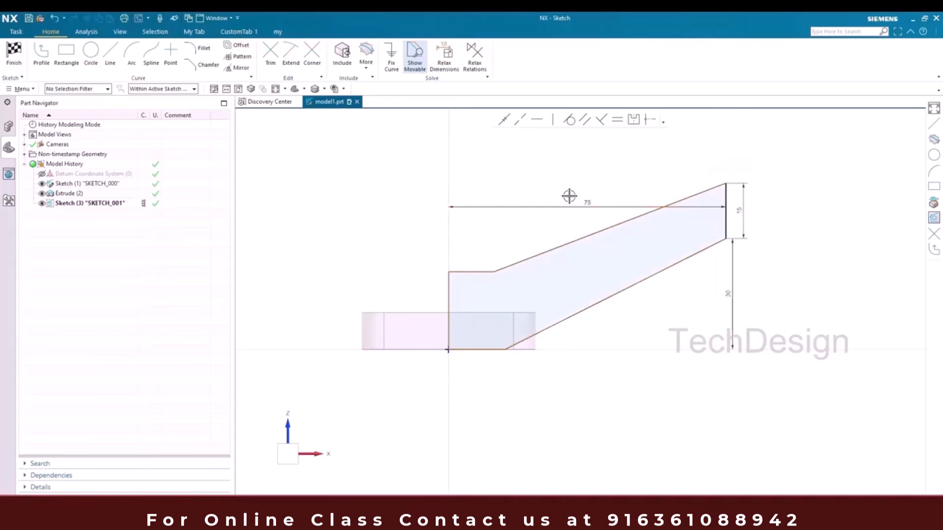
# - Set the length of the profile's short horizontal top edge to 18.8 mm
pyautogui.scroll(3, 383, 290)
pyautogui.click(557, 253)
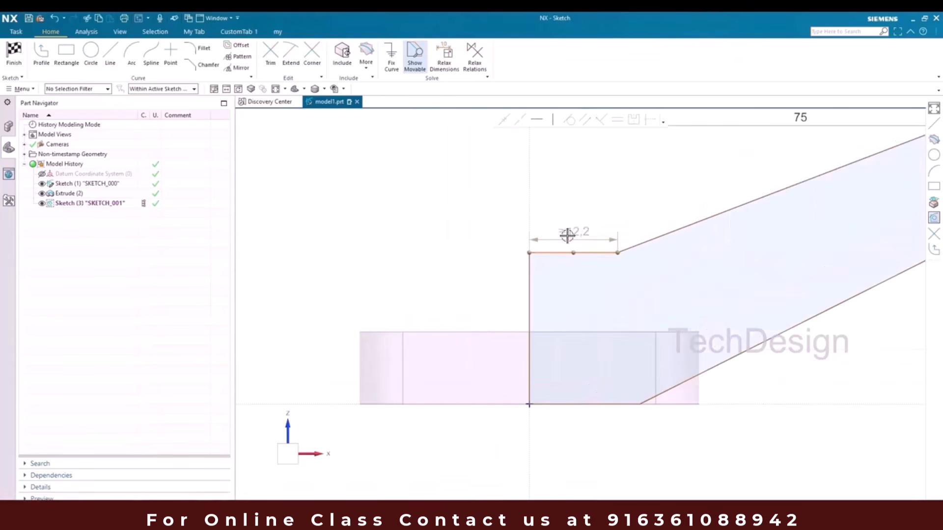
pyautogui.click(576, 231)
pyautogui.write('18.8')
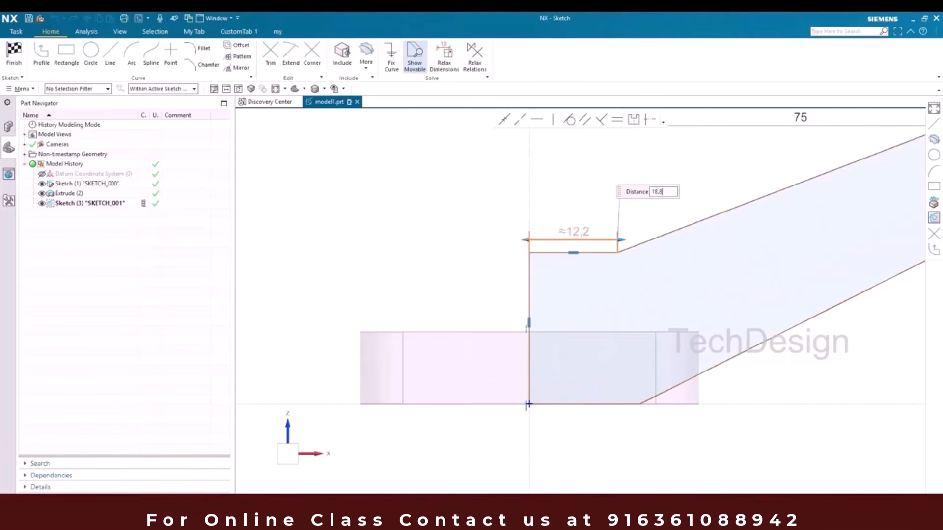
pyautogui.press('Return')
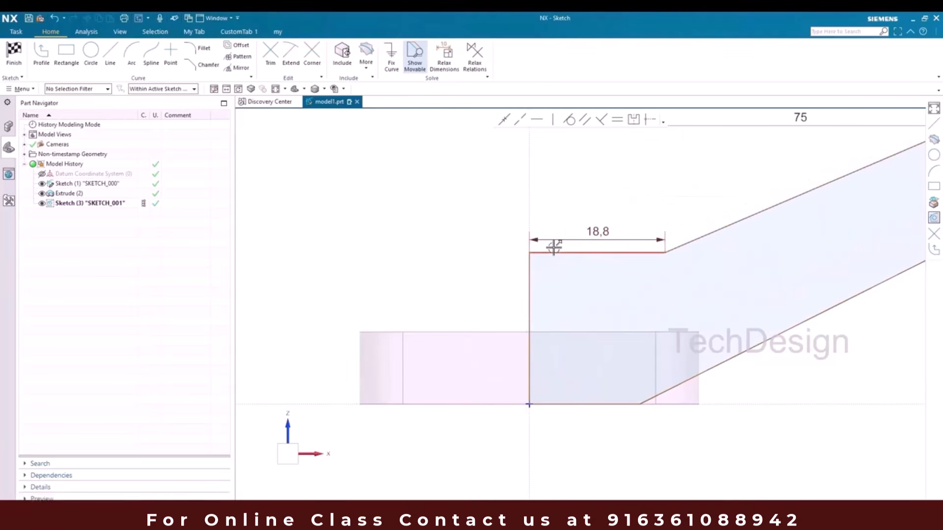
# - Try to dimension the height of the profile's inner vertical edge
pyautogui.click(533, 282)
pyautogui.click(509, 314)
pyautogui.click(487, 299)
pyautogui.scroll(6, 562, 414)
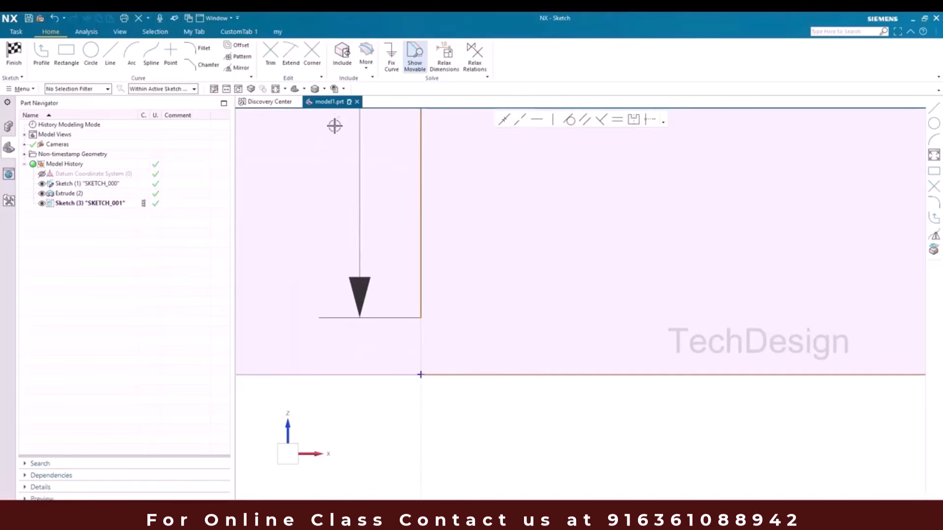
# - Rejoin the inner vertical edge with the base line at the origin using Corner, and set the edge's height to 30 mm
pyautogui.click(312, 52)
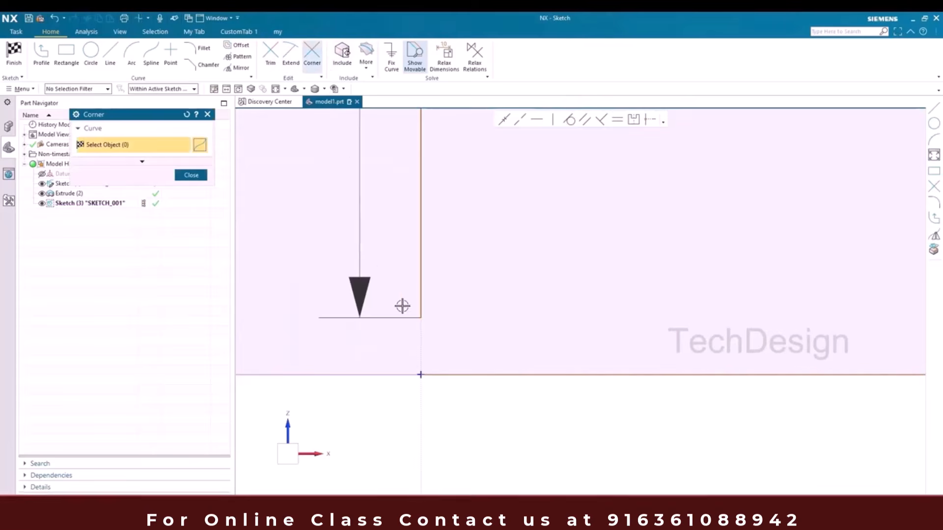
pyautogui.click(435, 370)
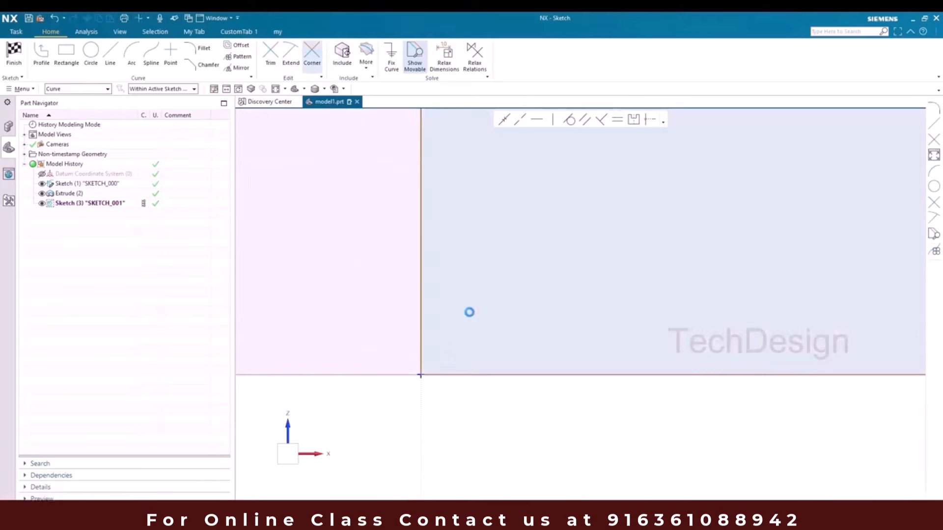
pyautogui.scroll(-7, 469, 313)
pyautogui.click(461, 273)
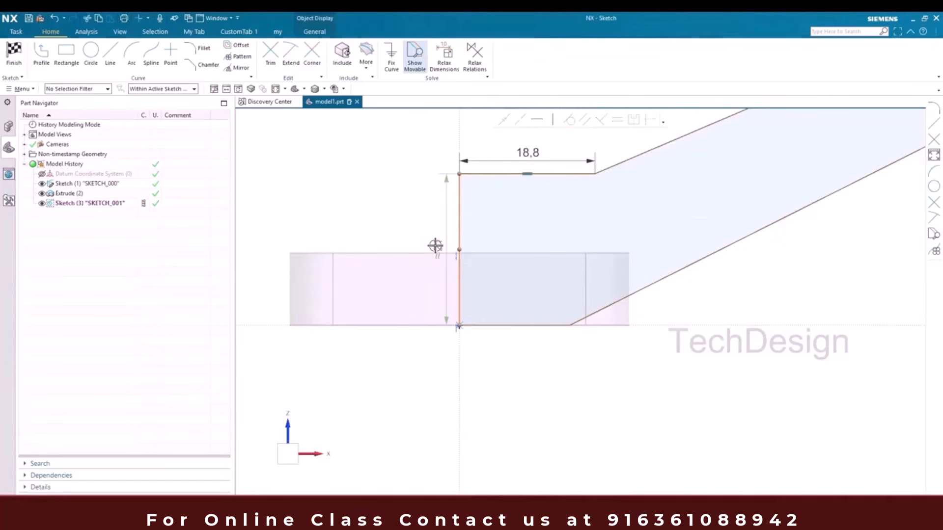
pyautogui.write('30')
pyautogui.press('Return')
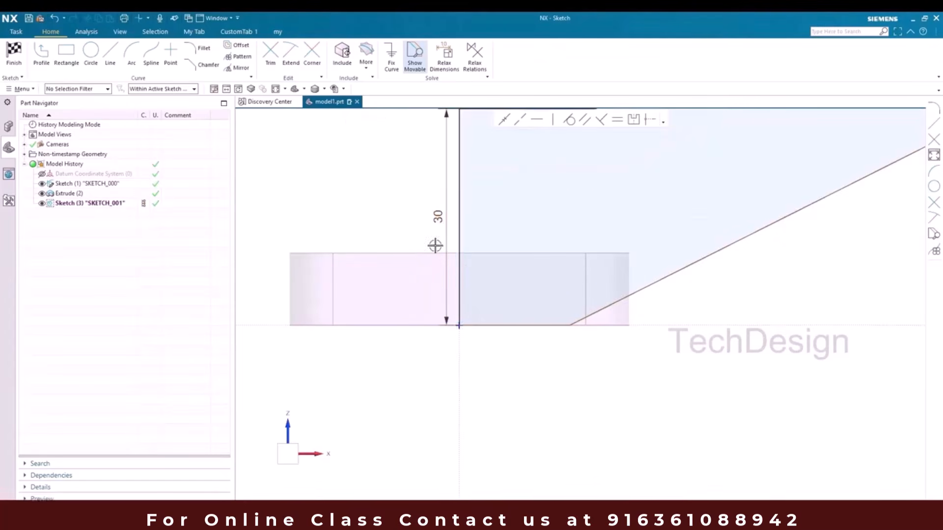
# - Make the profile's base line equal in length to its short horizontal top edge
pyautogui.scroll(-5, 473, 316)
pyautogui.scroll(5, 525, 315)
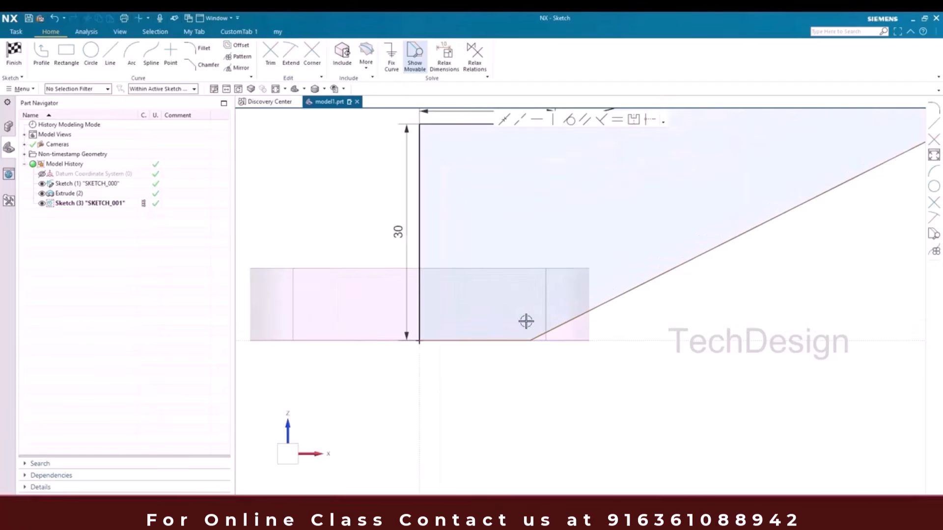
pyautogui.click(504, 335)
pyautogui.scroll(-3, 505, 323)
pyautogui.click(506, 220)
pyautogui.click(617, 122)
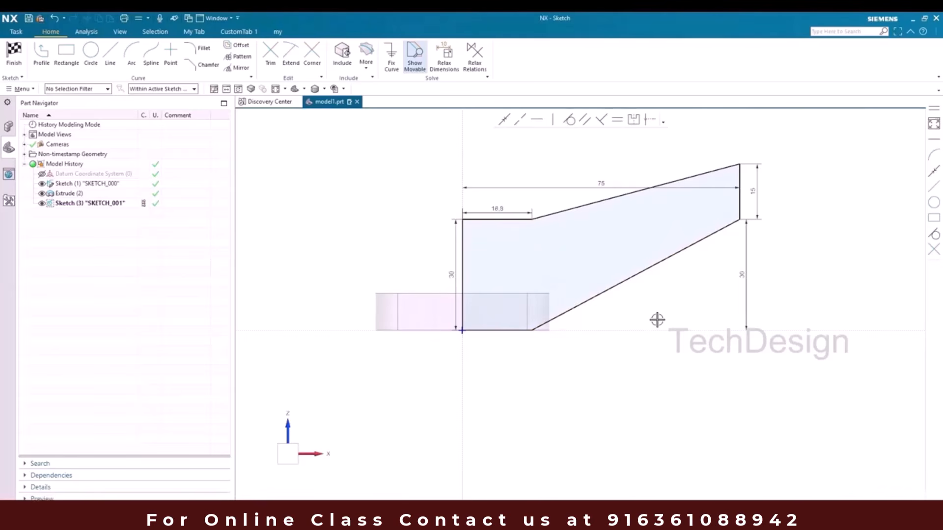
# - Finish the arm profile sketch and return to modeling
pyautogui.moveTo(601, 347)
pyautogui.mouseDown(button='middle')
pyautogui.moveTo(563, 339)
pyautogui.moveTo(570, 290)
pyautogui.moveTo(537, 363)
pyautogui.mouseUp(button='middle')
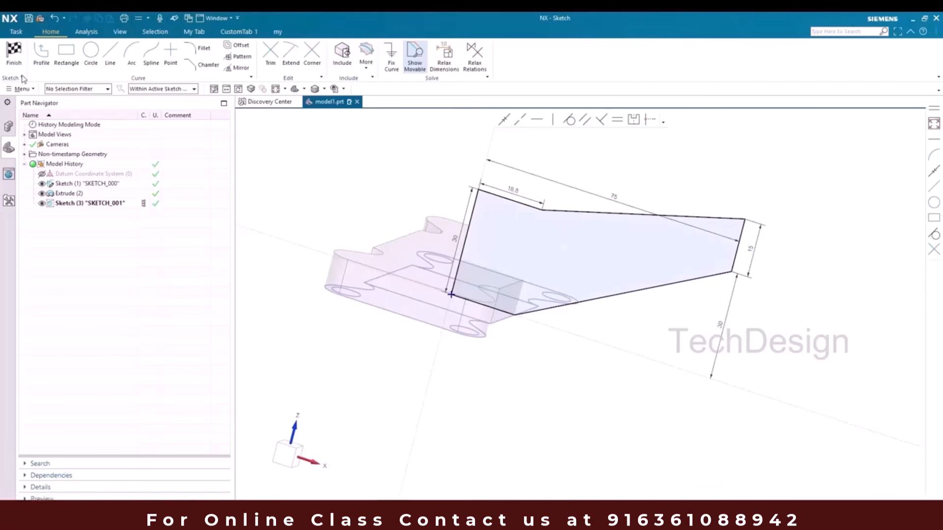
pyautogui.click(13, 52)
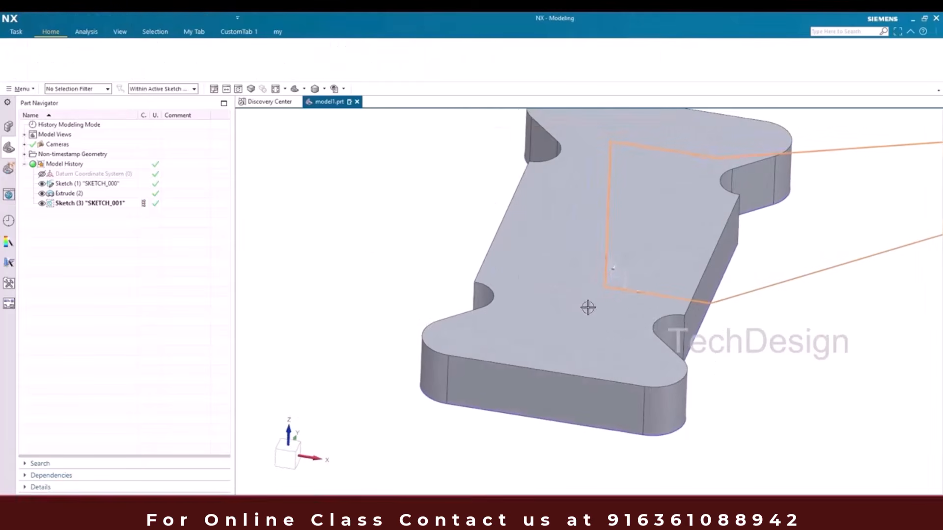
pyautogui.scroll(-3, 588, 307)
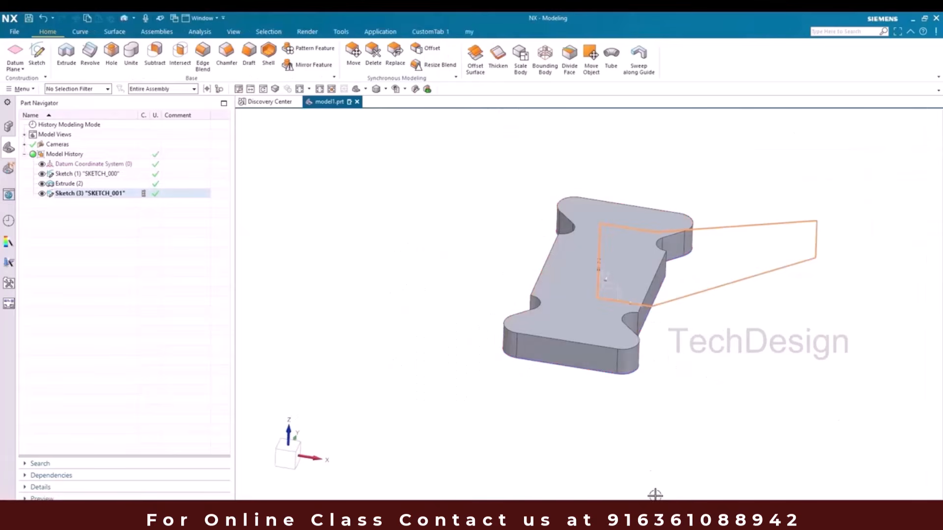
# - Extrude the arm profile symmetrically with a 40 mm width and unite it with the base plate
pyautogui.click(656, 522)
pyautogui.moveTo(577, 219); pyautogui.dragTo(578, 305)
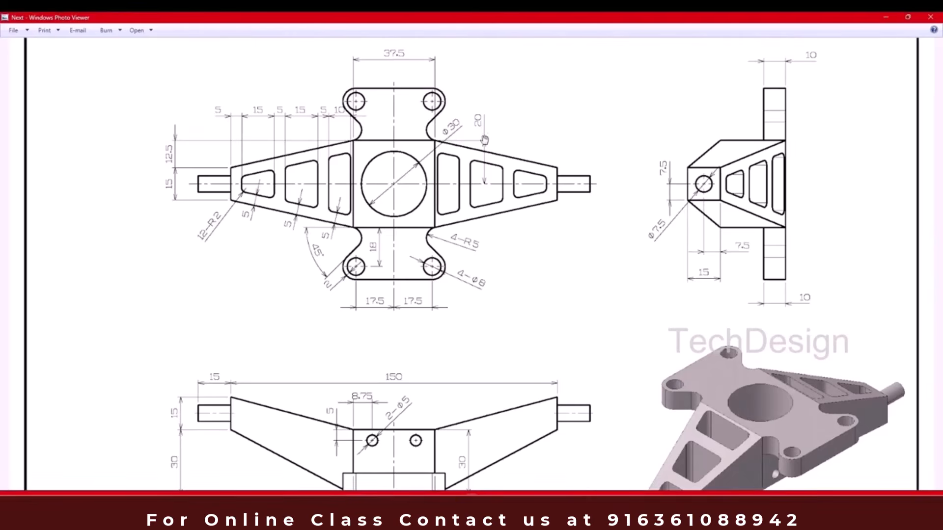
pyautogui.click(885, 17)
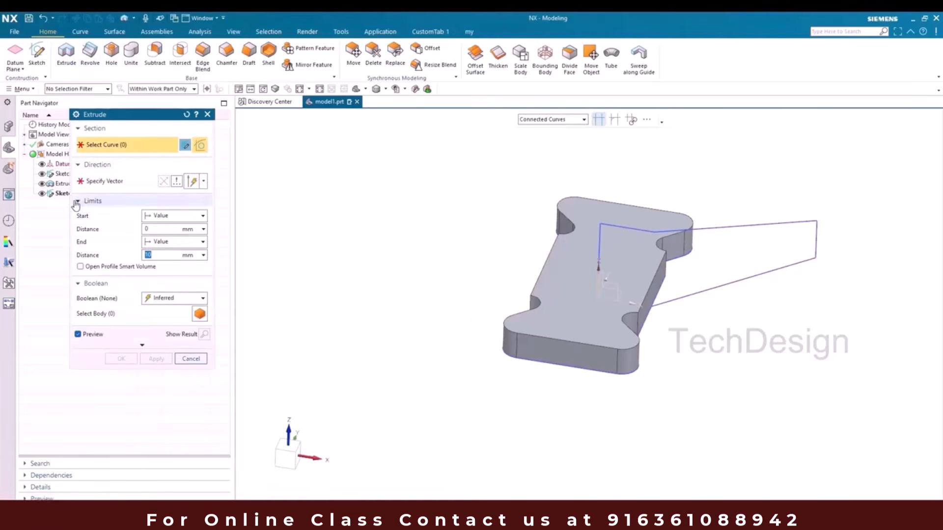
pyautogui.click(166, 216)
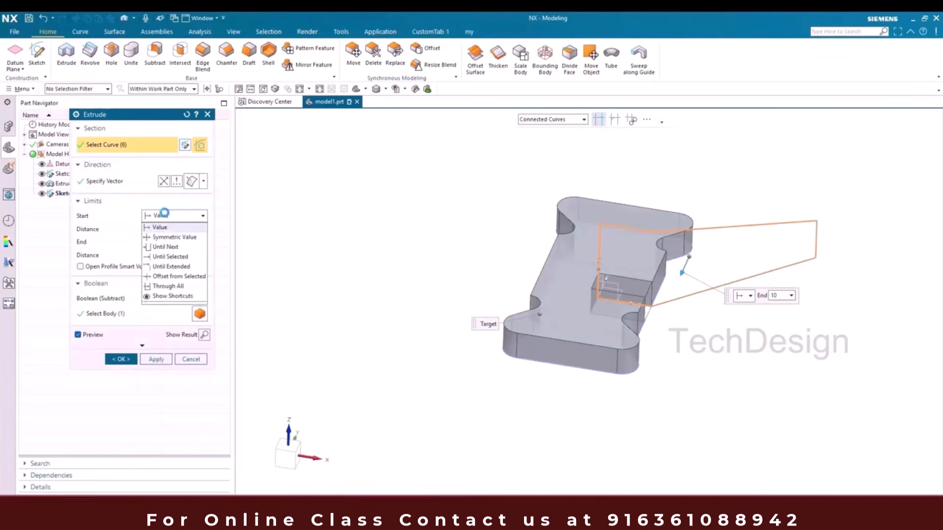
pyautogui.click(166, 227)
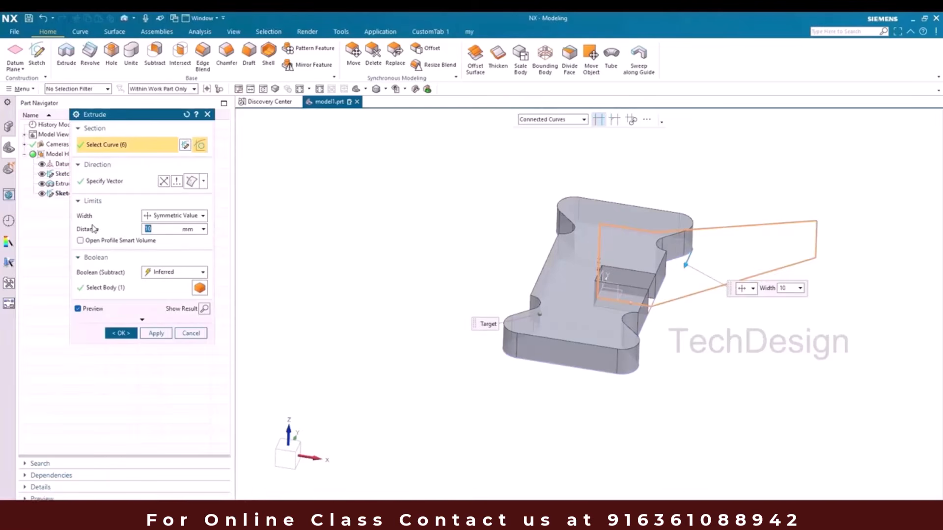
pyautogui.press('Return')
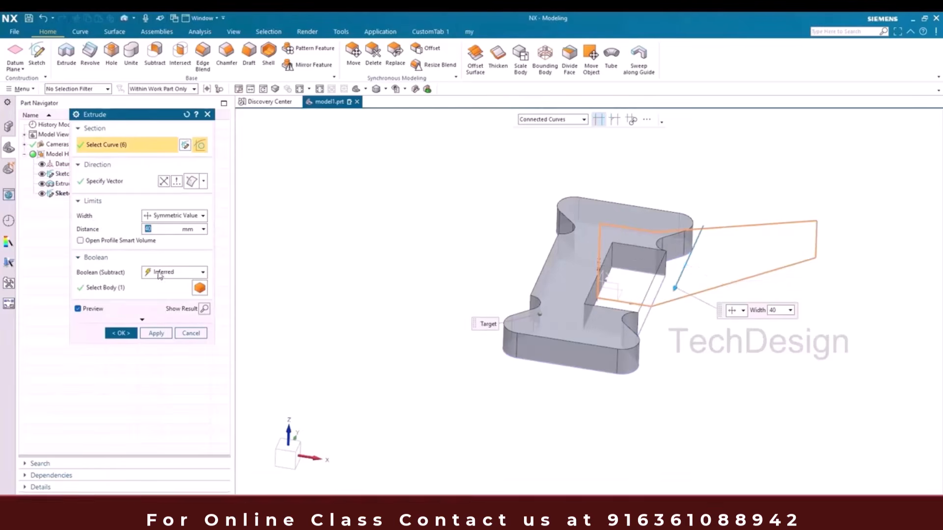
pyautogui.click(172, 273)
pyautogui.click(160, 293)
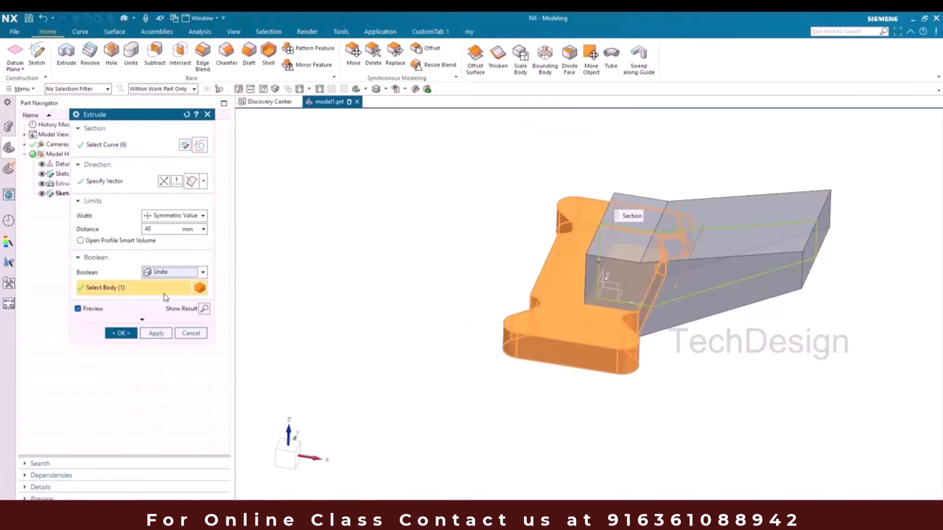
pyautogui.click(124, 333)
# - Mirror the arm extrusion about the datum coordinate system's YZ plane to create the opposite arm
pyautogui.moveTo(469, 279); pyautogui.dragTo(450, 385, button='middle')
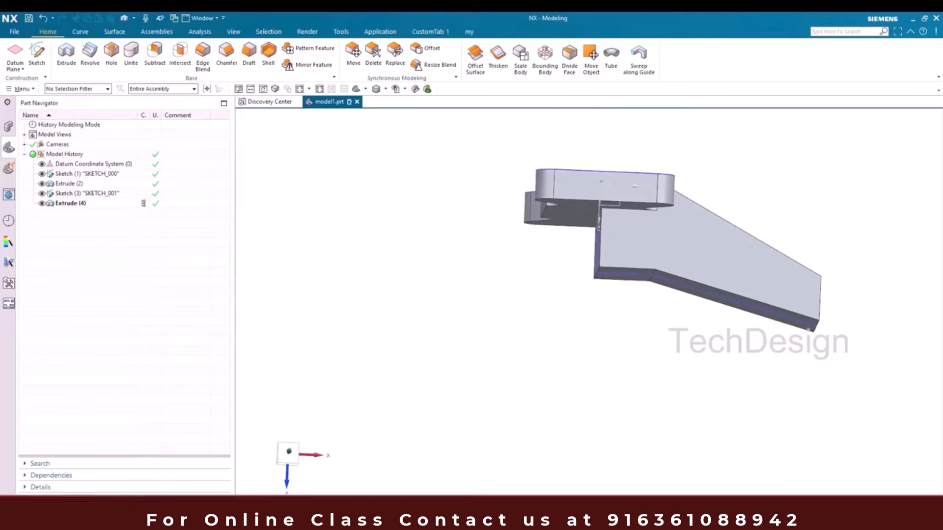
pyautogui.moveTo(580, 270); pyautogui.dragTo(519, 295, button='middle')
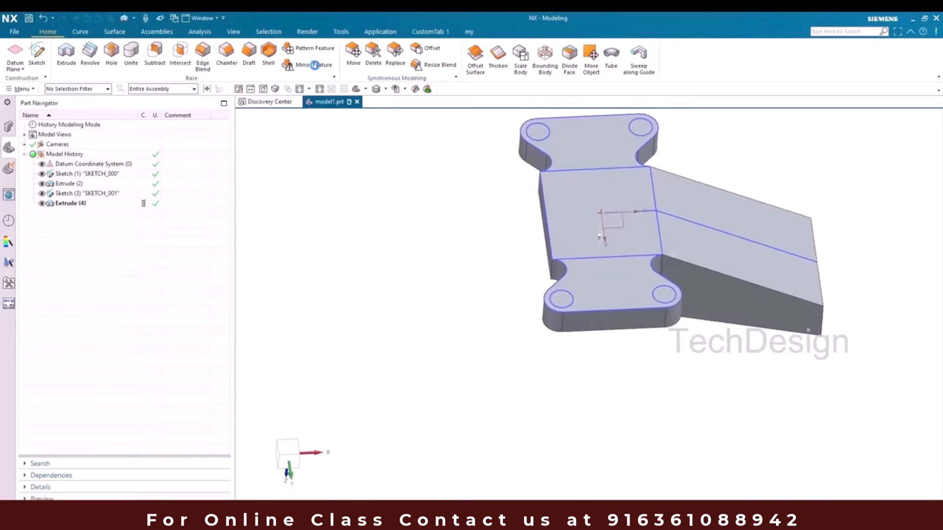
pyautogui.click(58, 204)
pyautogui.click(109, 196)
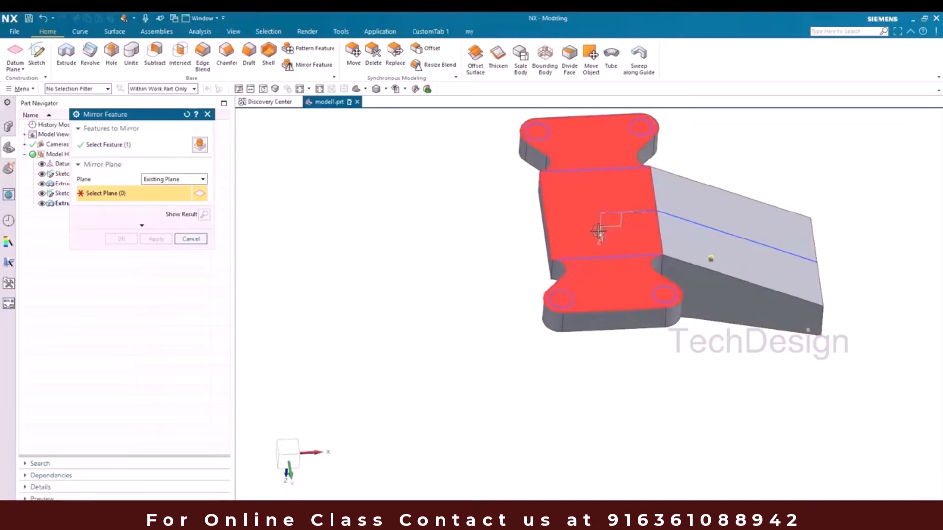
pyautogui.moveTo(600, 227); pyautogui.dragTo(612, 219, button='middle')
pyautogui.click(615, 225)
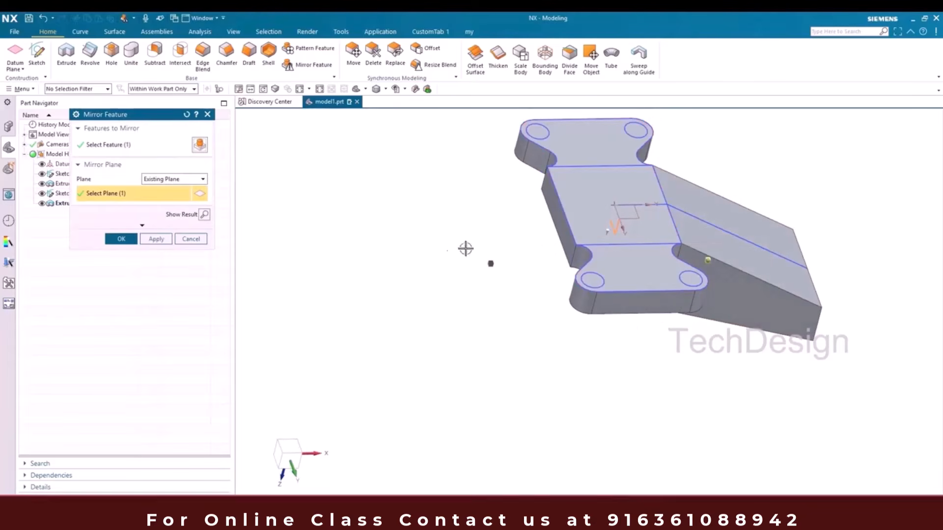
pyautogui.click(121, 239)
# - Check the arms' taper in the reference drawing and start a sketch on the base plate's flat face between the arms
pyautogui.moveTo(455, 245); pyautogui.dragTo(354, 223, button='middle')
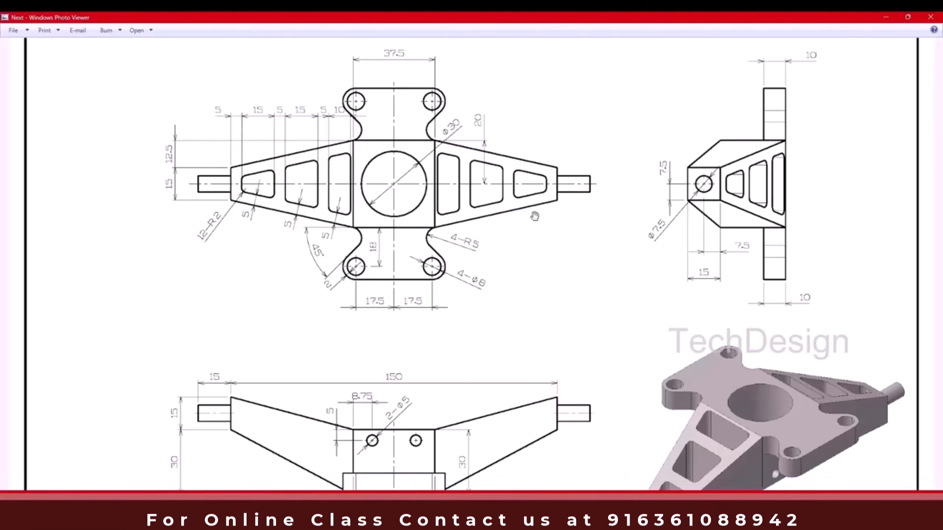
pyautogui.click(886, 17)
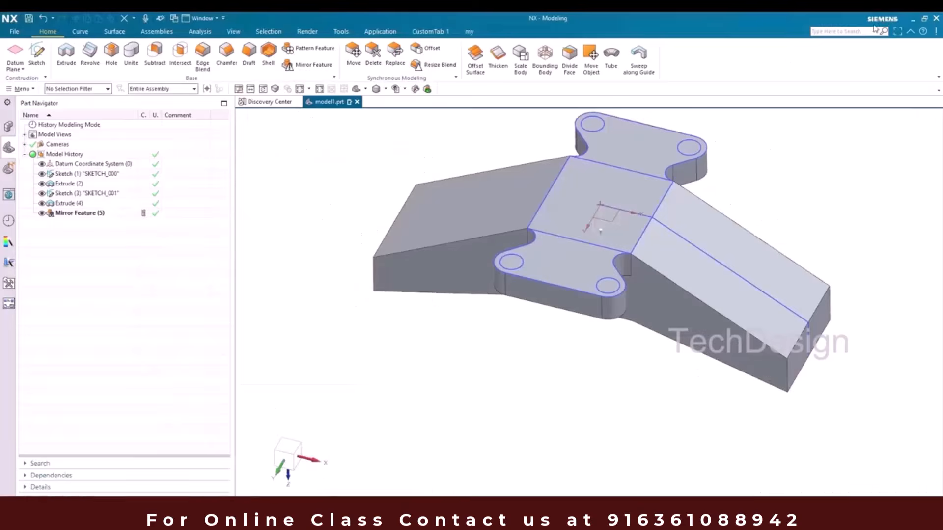
pyautogui.hotkey('ctrl', 'alt', 't')
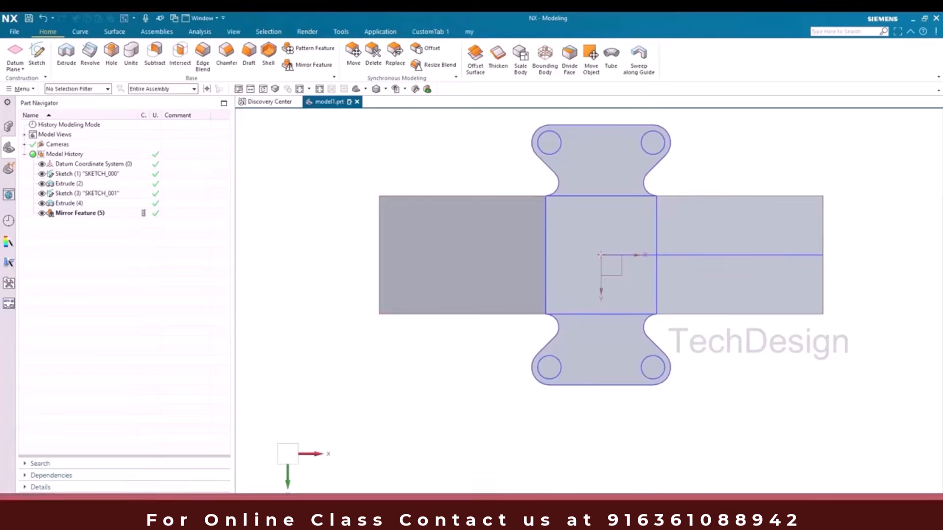
pyautogui.click(656, 526)
pyautogui.click(661, 524)
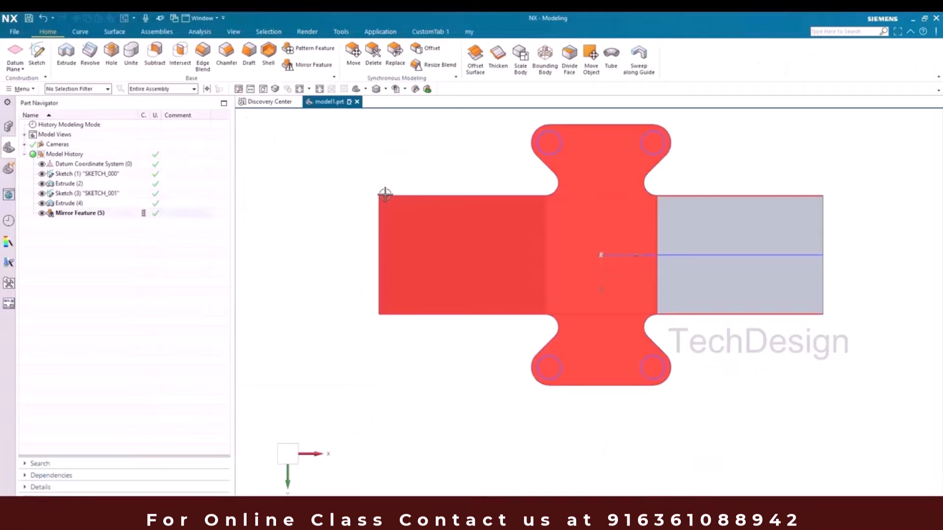
pyautogui.moveTo(386, 169); pyautogui.dragTo(385, 141, button='middle')
pyautogui.click(36, 60)
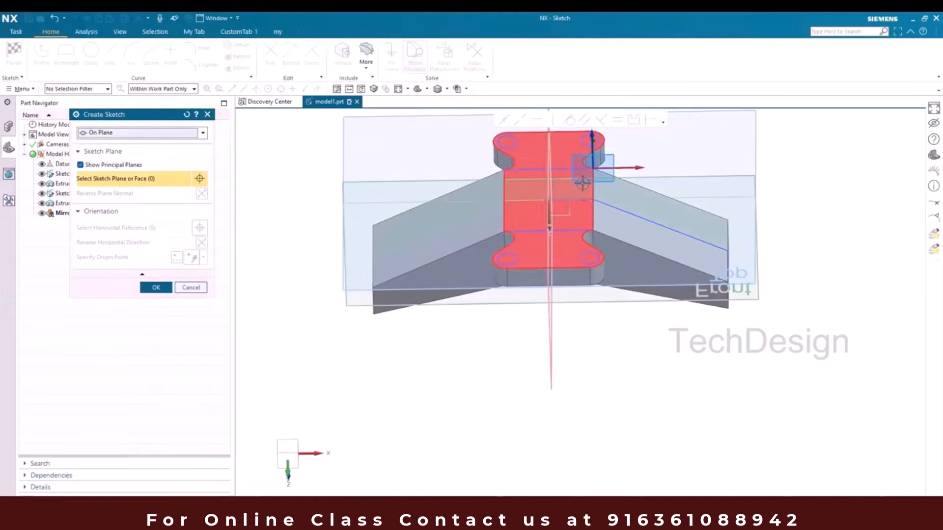
pyautogui.click(552, 223)
pyautogui.middleClick(669, 250)
pyautogui.scroll(4, 691, 343)
pyautogui.scroll(-2, 481, 197)
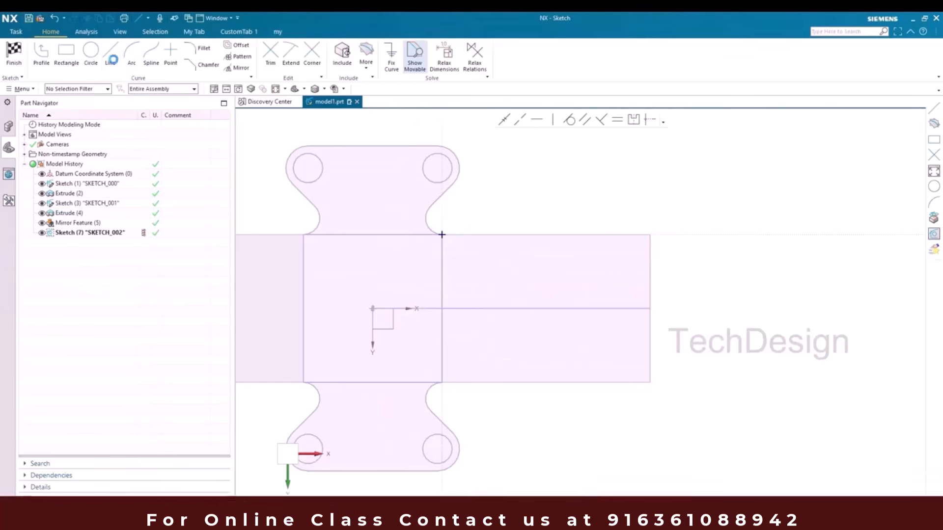
# - Draw a slanted line from the central face's corner to the end edge of the arm
pyautogui.press('l')
pyautogui.click(442, 234)
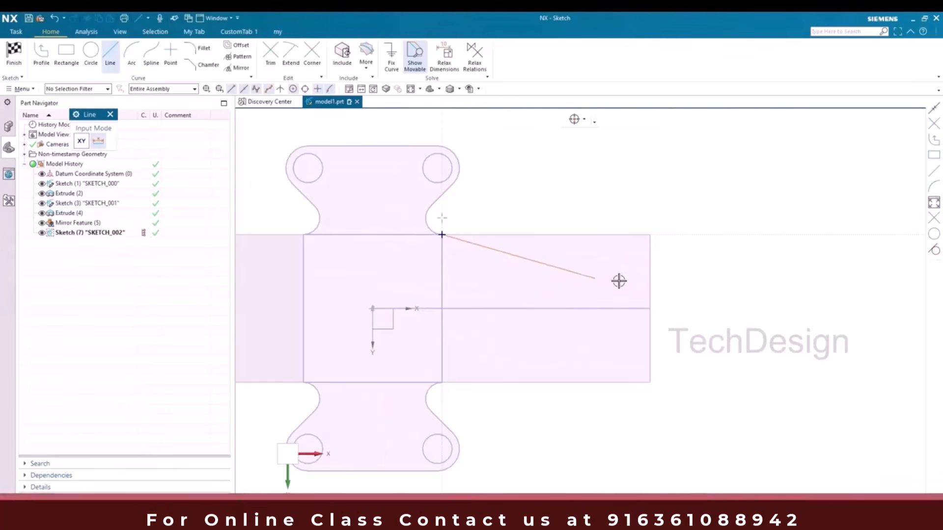
pyautogui.click(651, 285)
pyautogui.scroll(4, 642, 289)
pyautogui.press('Escape')
pyautogui.scroll(-4, 780, 275)
# - Set the distance between the slanted line's outer end and the arm's side edge to 12.5 mm
pyautogui.click(733, 276)
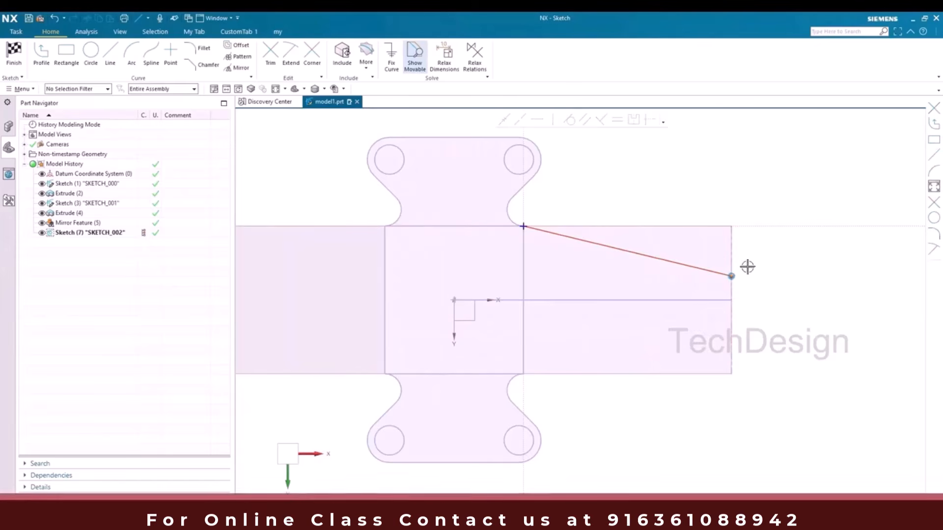
pyautogui.click(755, 230)
pyautogui.click(737, 250)
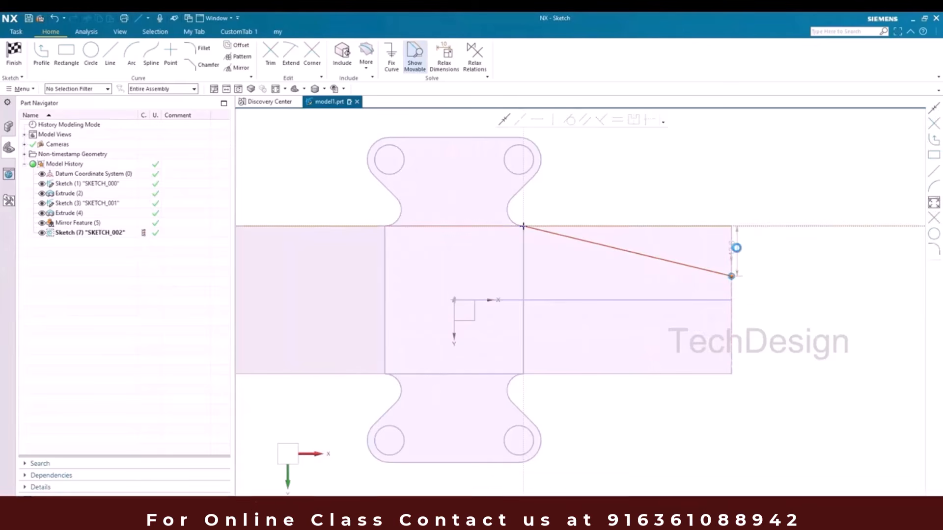
pyautogui.write('12.5')
pyautogui.press('Return')
pyautogui.scroll(1, 804, 256)
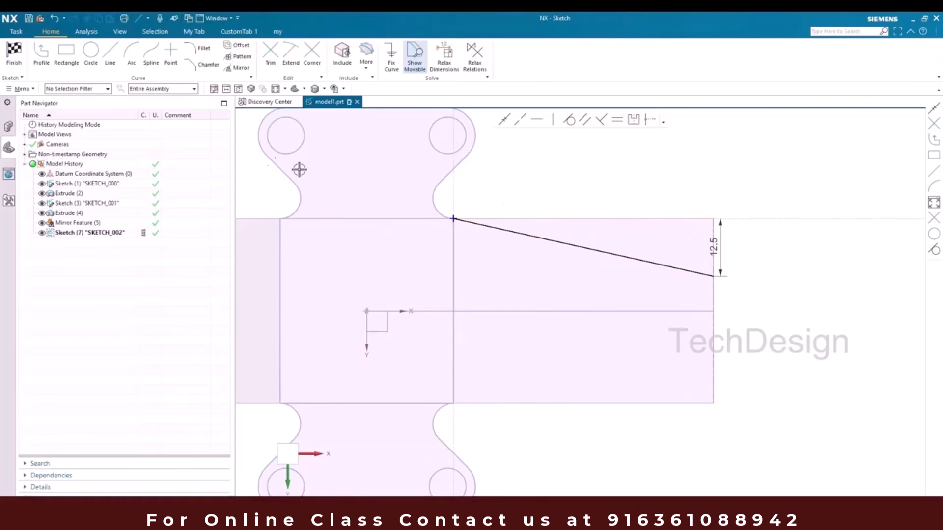
# - Close the slanted line into a triangle with a vertical line at the arm's end and a second slanted line outside the arm
pyautogui.click(110, 53)
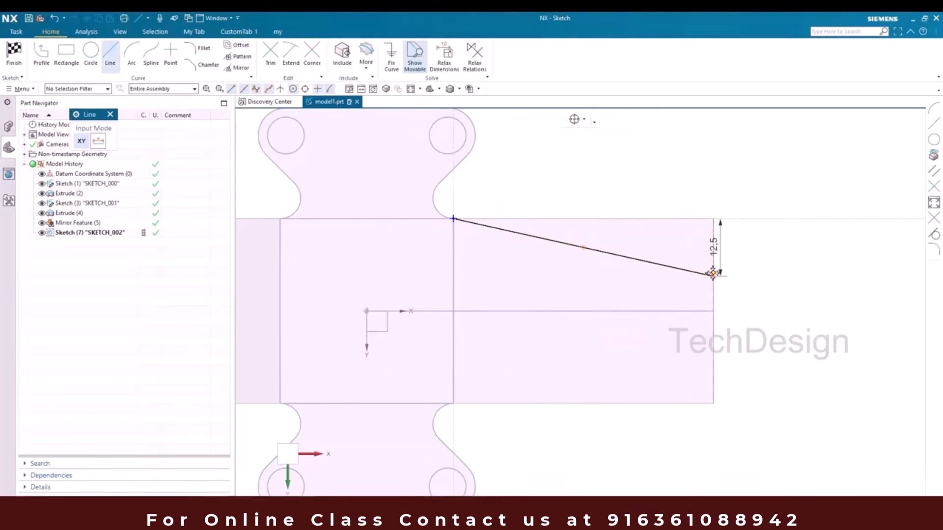
pyautogui.click(713, 273)
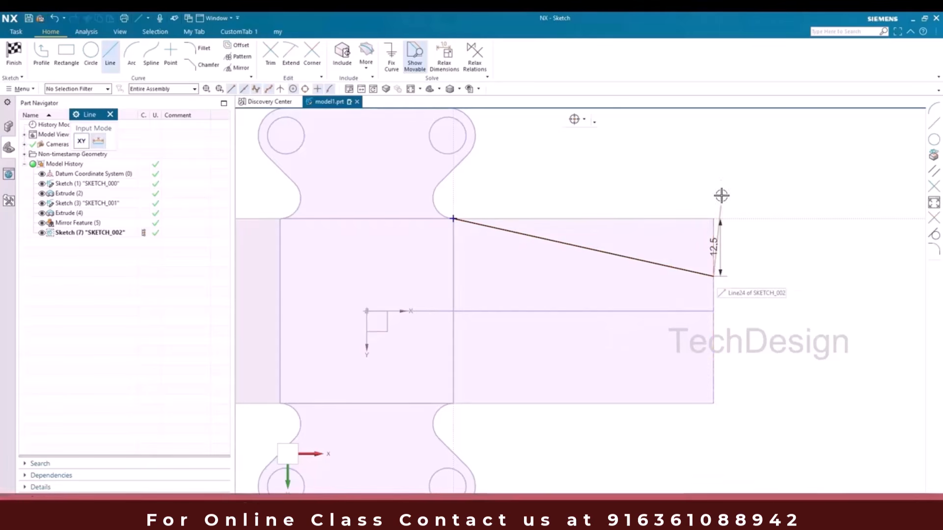
pyautogui.click(713, 119)
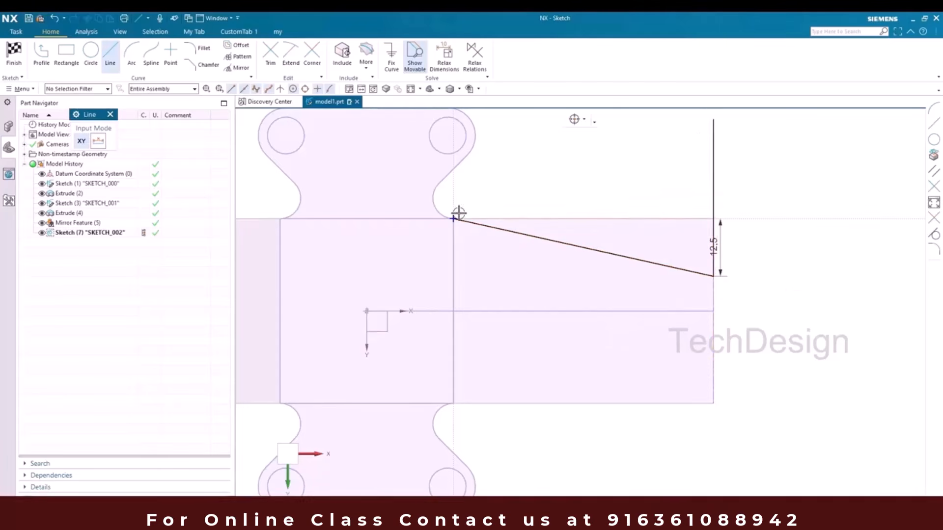
pyautogui.click(452, 218)
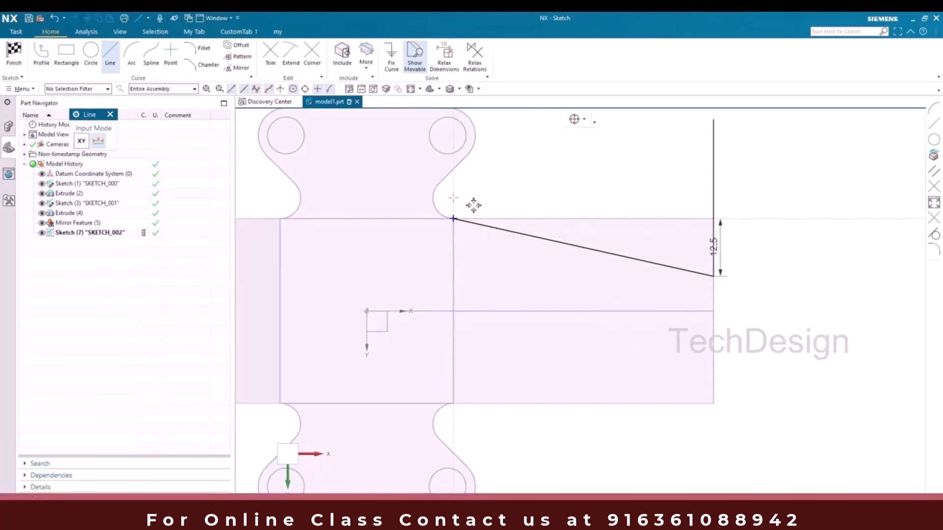
pyautogui.click(712, 120)
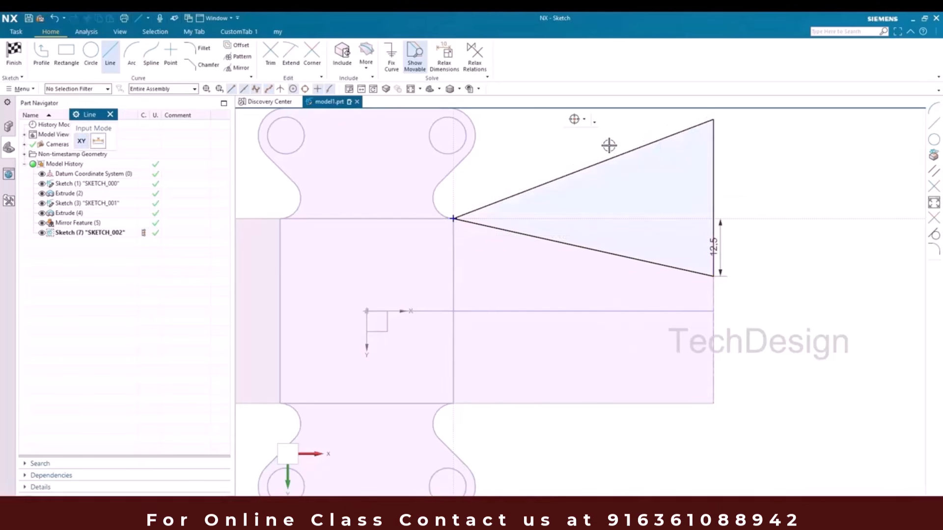
pyautogui.press('Escape')
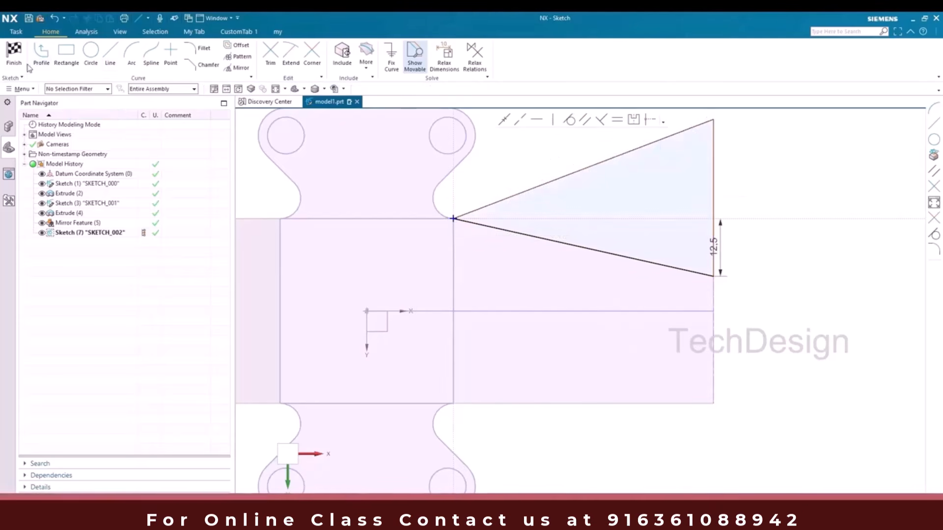
# - Mirror the triangle's three lines about the X axis to the arm's other side, and finish the sketch
pyautogui.scroll(-2, 449, 179)
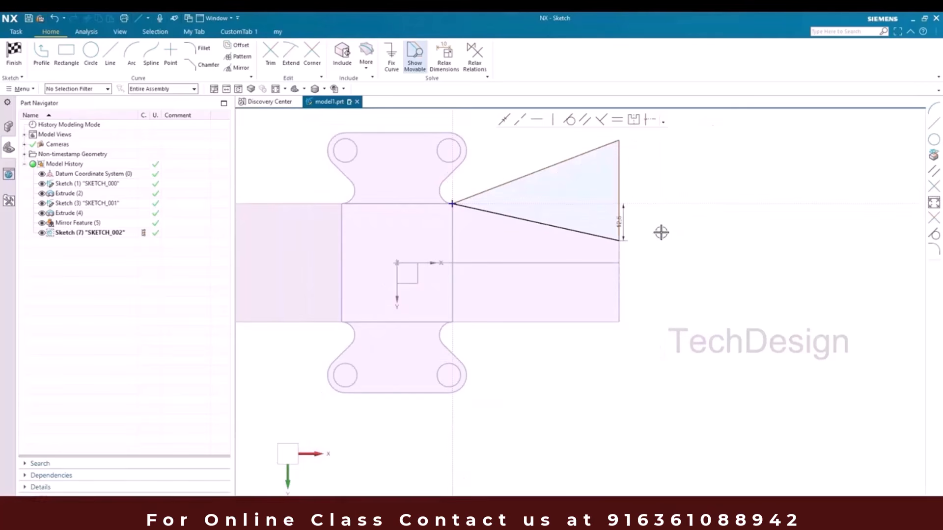
pyautogui.click(240, 68)
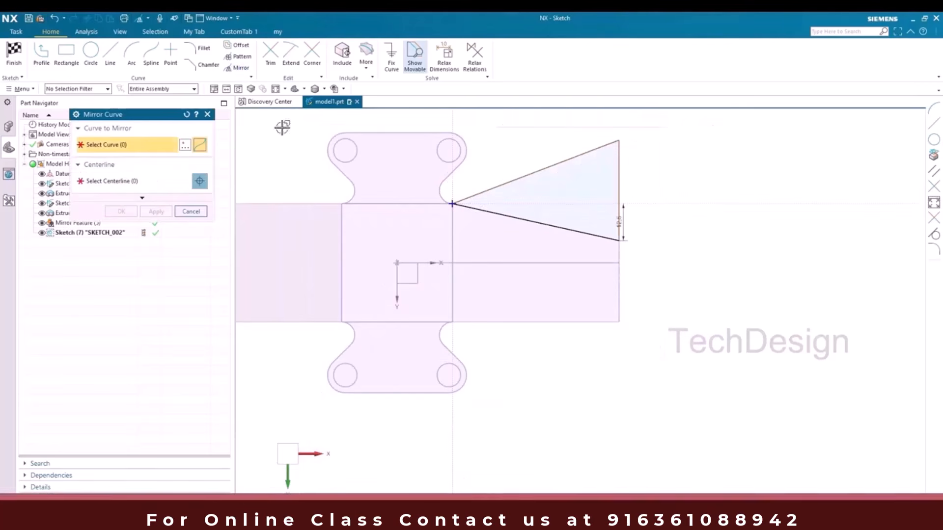
pyautogui.click(553, 121)
pyautogui.click(559, 142)
pyautogui.click(516, 182)
pyautogui.click(186, 183)
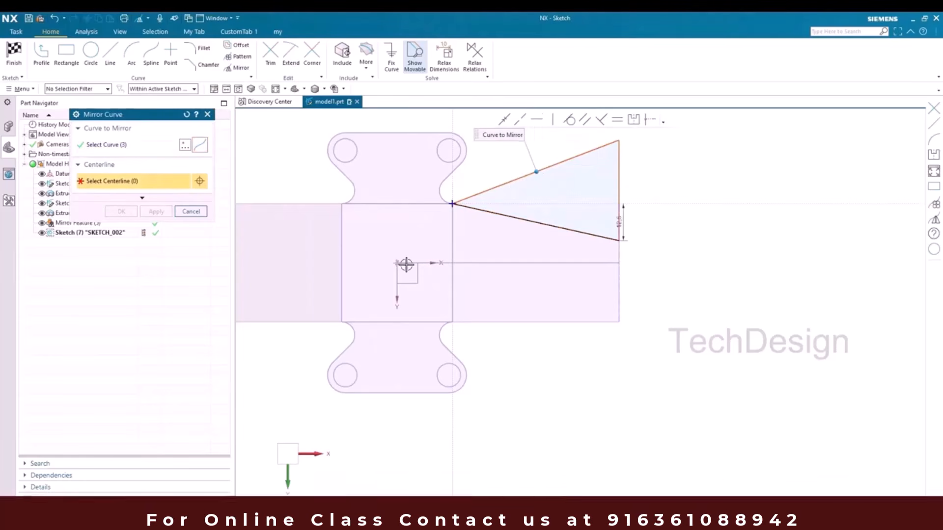
pyautogui.moveTo(128, 114); pyautogui.dragTo(128, 147)
pyautogui.click(160, 89)
pyautogui.click(157, 101)
pyautogui.click(420, 263)
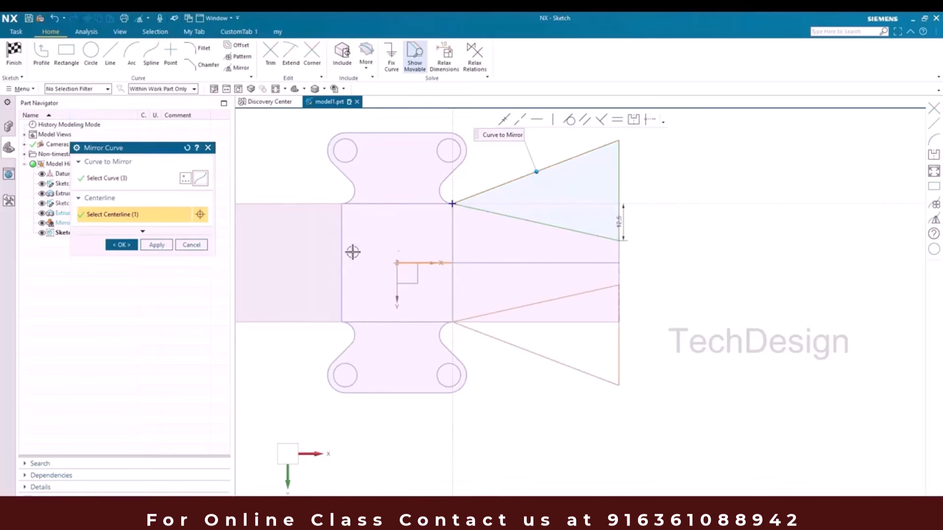
pyautogui.click(122, 245)
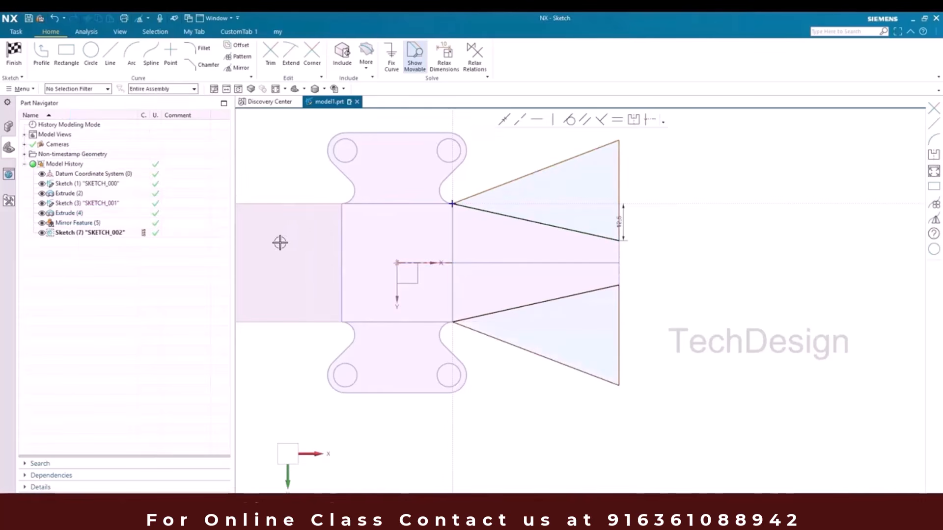
pyautogui.click(5, 57)
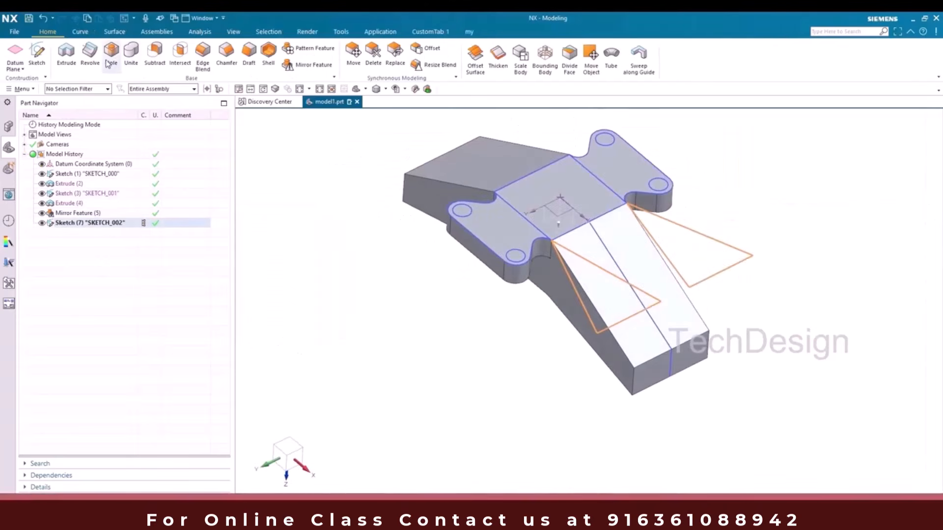
# - Extrude both triangles 72 mm in the reversed direction, subtracting them from the arm's sides, and hide their sketch
pyautogui.click(66, 55)
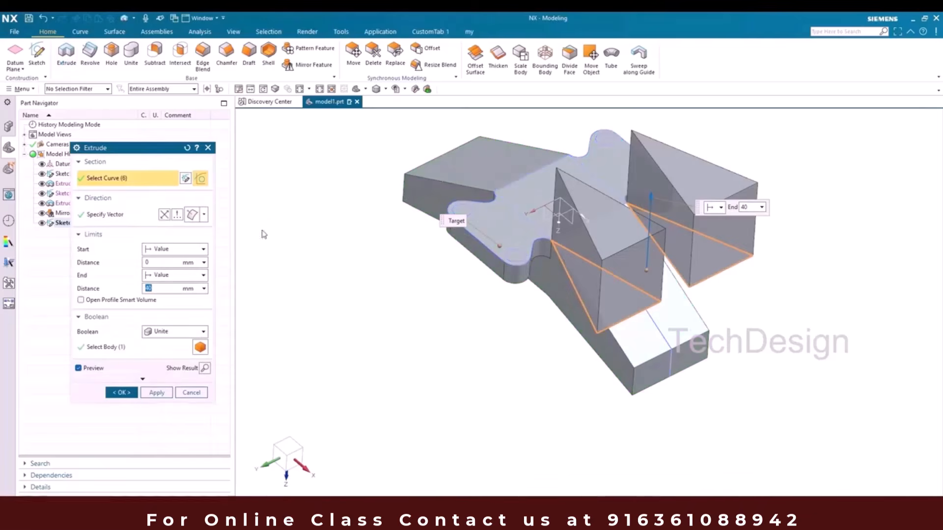
pyautogui.click(164, 214)
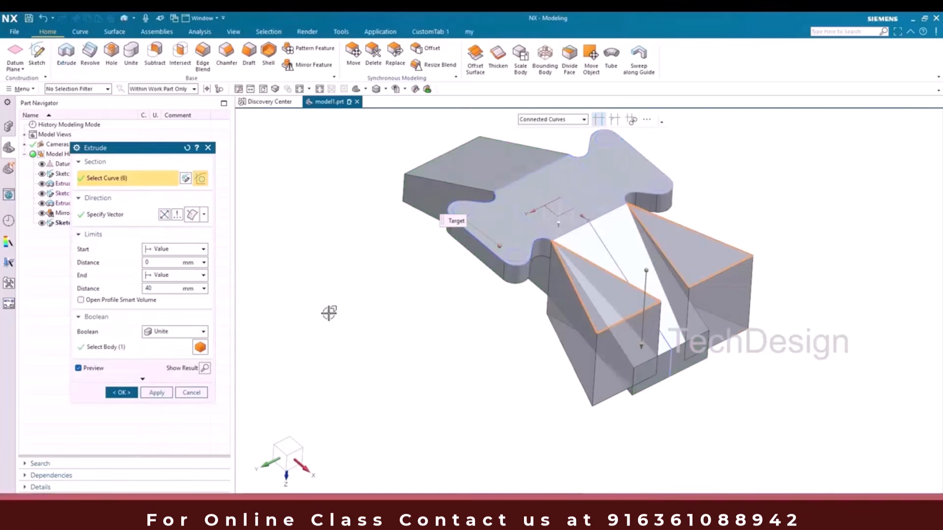
pyautogui.moveTo(643, 344); pyautogui.dragTo(639, 404)
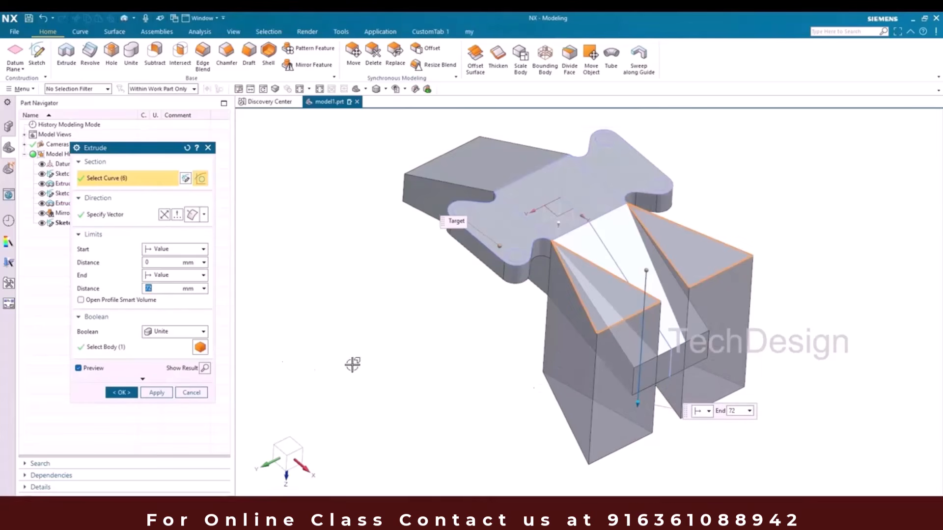
pyautogui.click(175, 332)
pyautogui.click(164, 363)
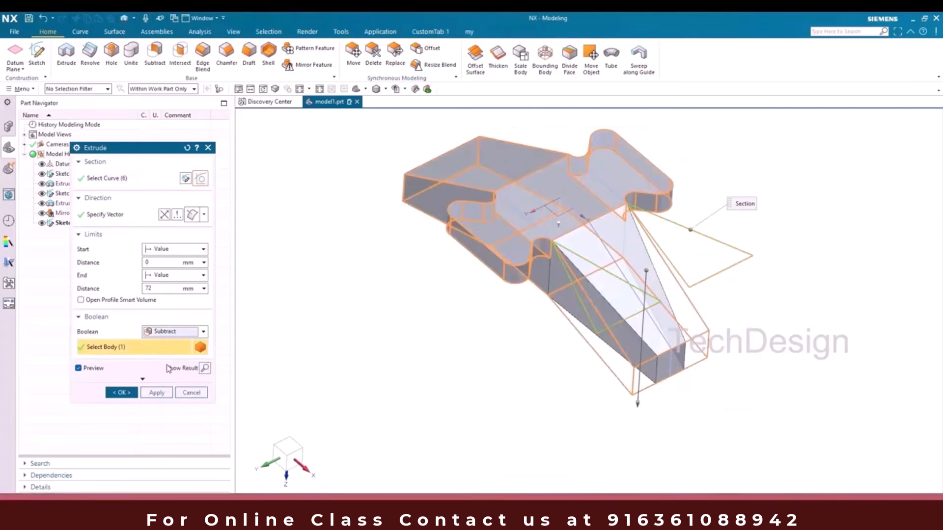
pyautogui.click(124, 393)
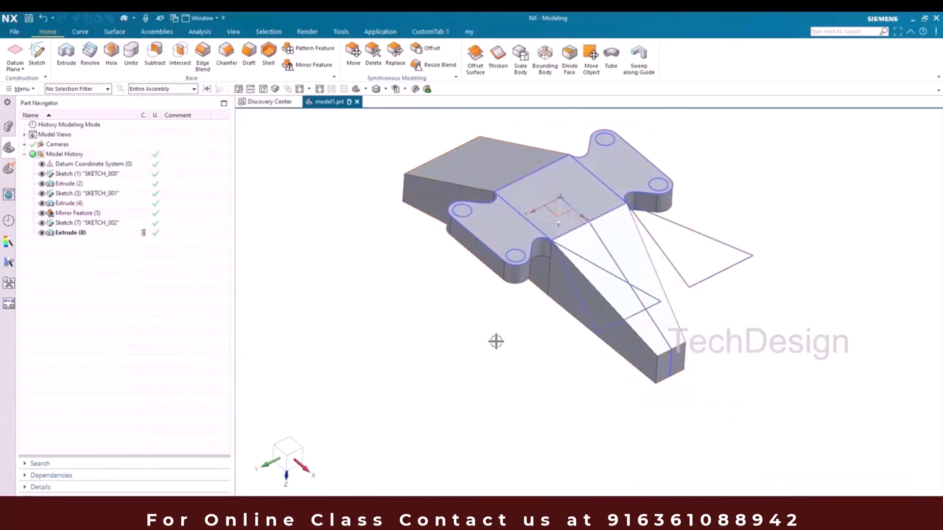
pyautogui.click(595, 327)
pyautogui.hotkey('ctrl', 'b')
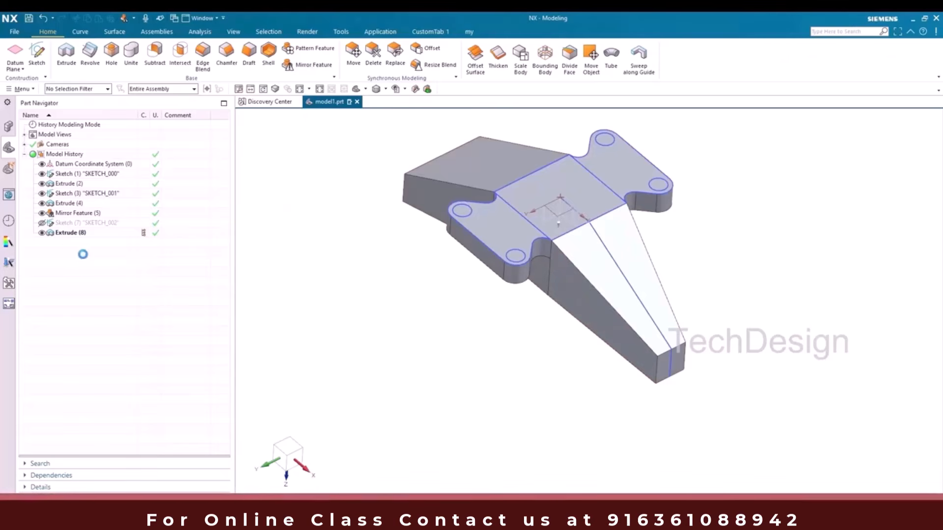
# - Mirror the arm's side cut to the opposite arm about the datum coordinate system's YZ plane
pyautogui.click(62, 234)
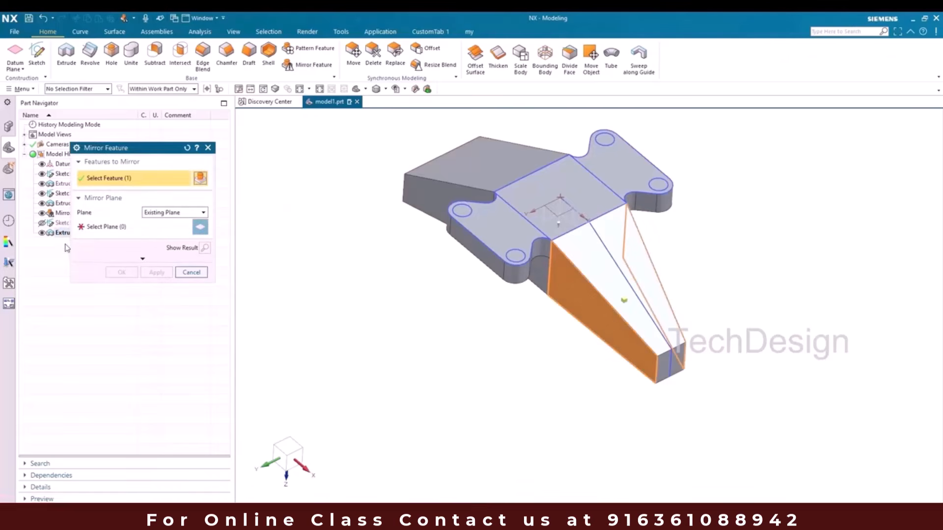
pyautogui.click(116, 233)
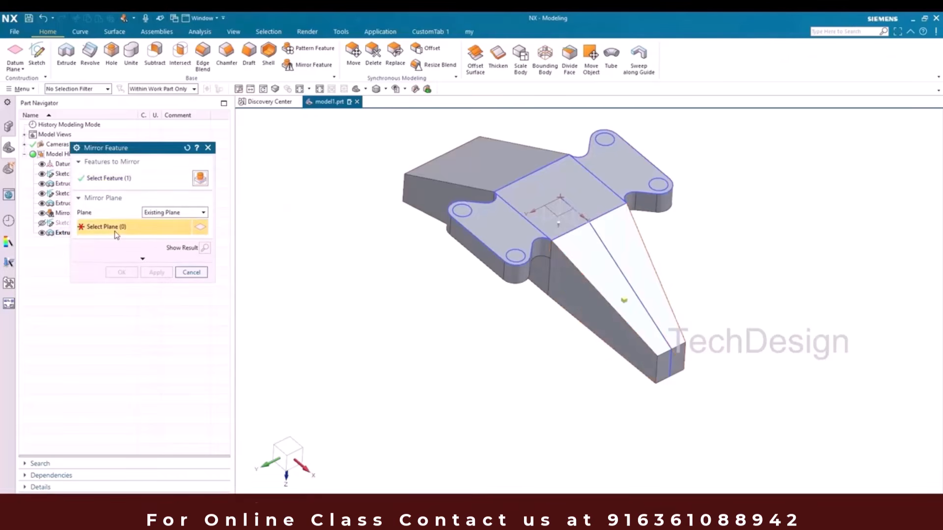
pyautogui.click(549, 211)
pyautogui.click(123, 272)
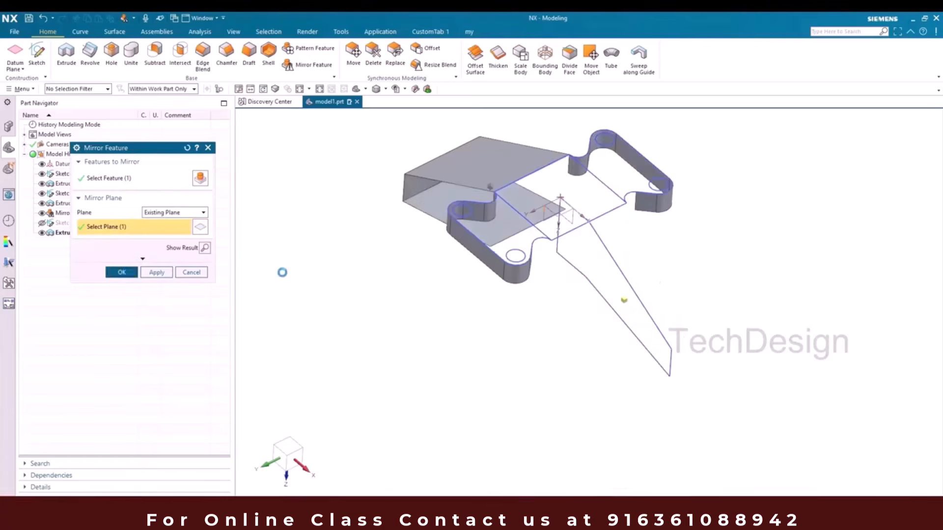
pyautogui.moveTo(385, 257); pyautogui.dragTo(419, 303, button='middle')
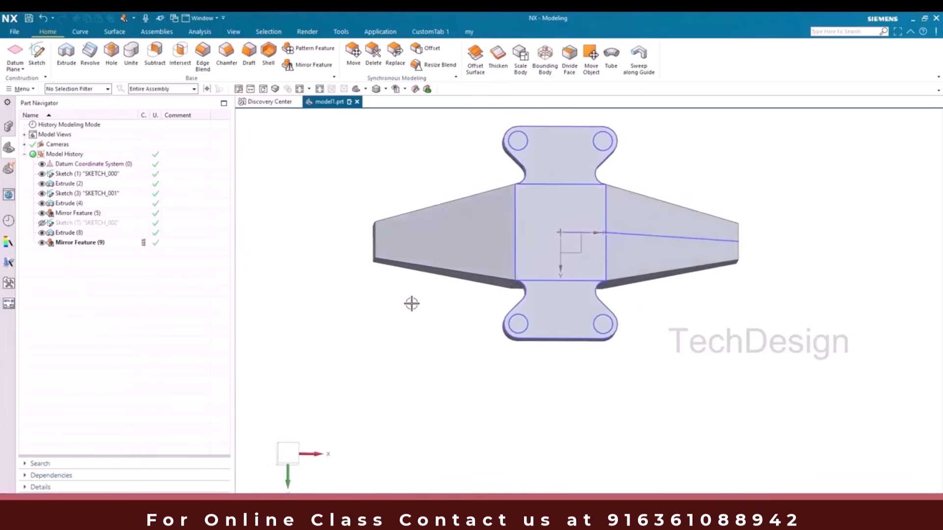
pyautogui.press('F8')
pyautogui.moveTo(655, 271); pyautogui.dragTo(554, 225, button='middle')
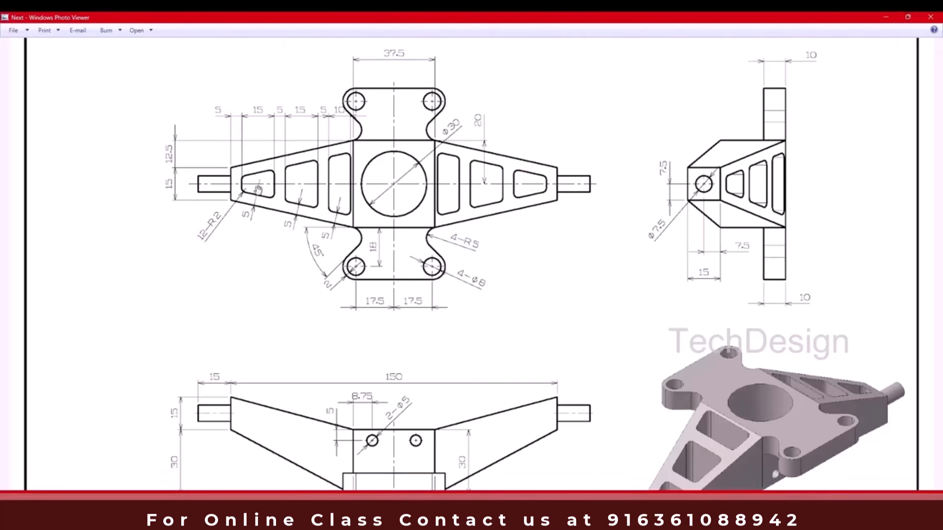
pyautogui.click(886, 18)
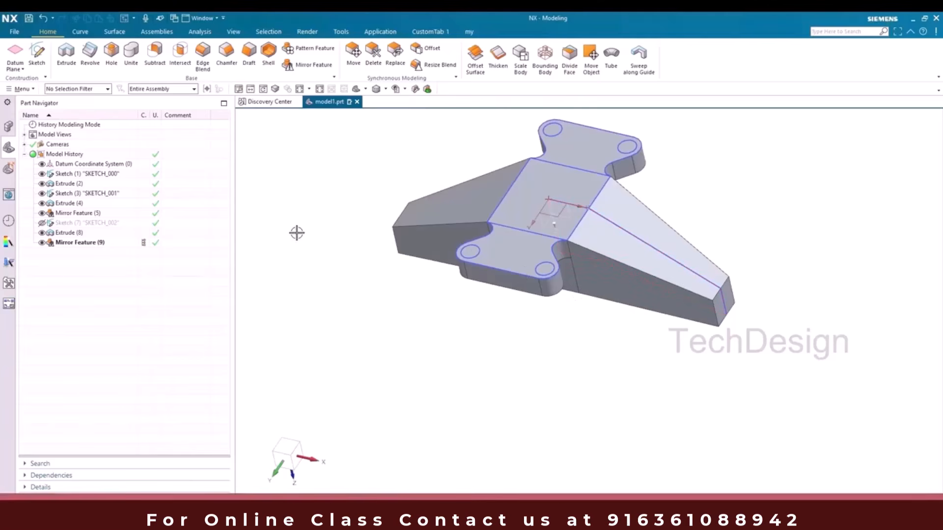
pyautogui.click(37, 54)
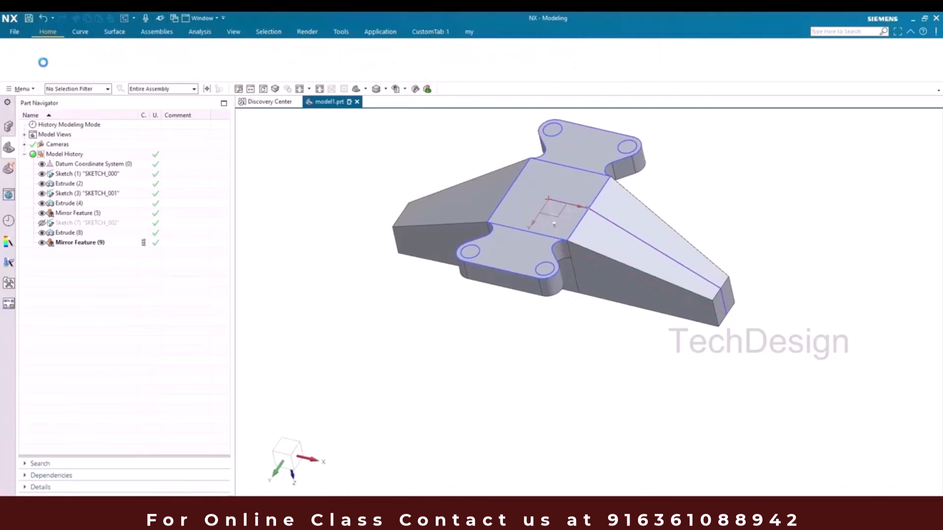
pyautogui.click(582, 184)
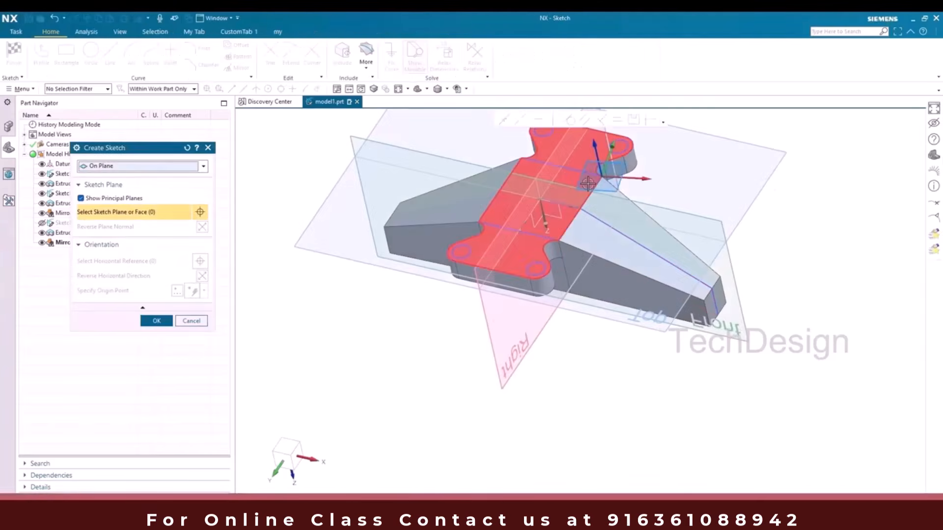
pyautogui.click(588, 183)
pyautogui.middleClick(557, 208)
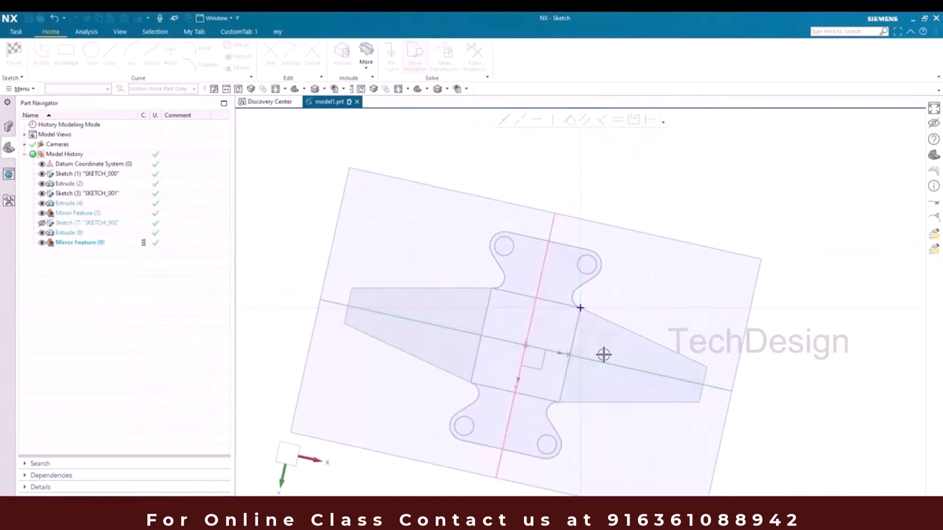
pyautogui.click(14, 53)
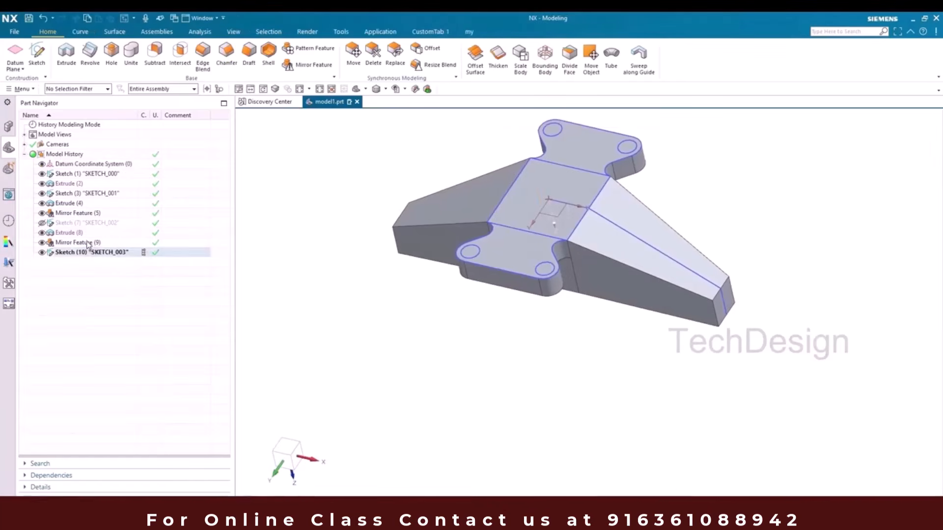
pyautogui.click(78, 242)
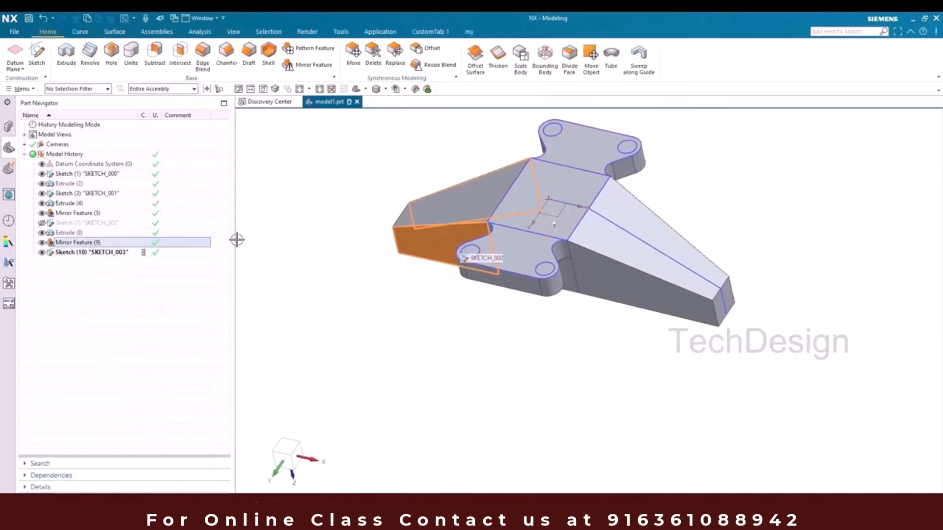
pyautogui.click(74, 234)
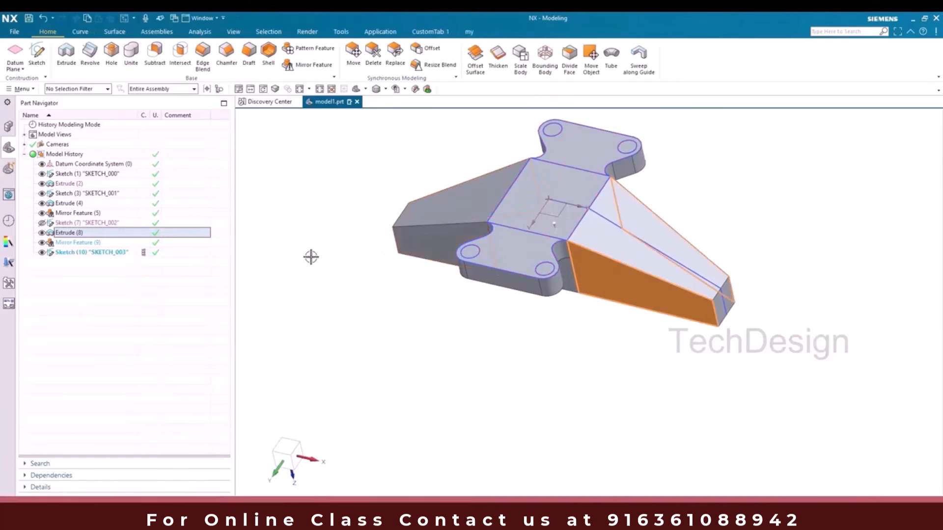
pyautogui.rightClick(110, 243)
pyautogui.rightClick(107, 253)
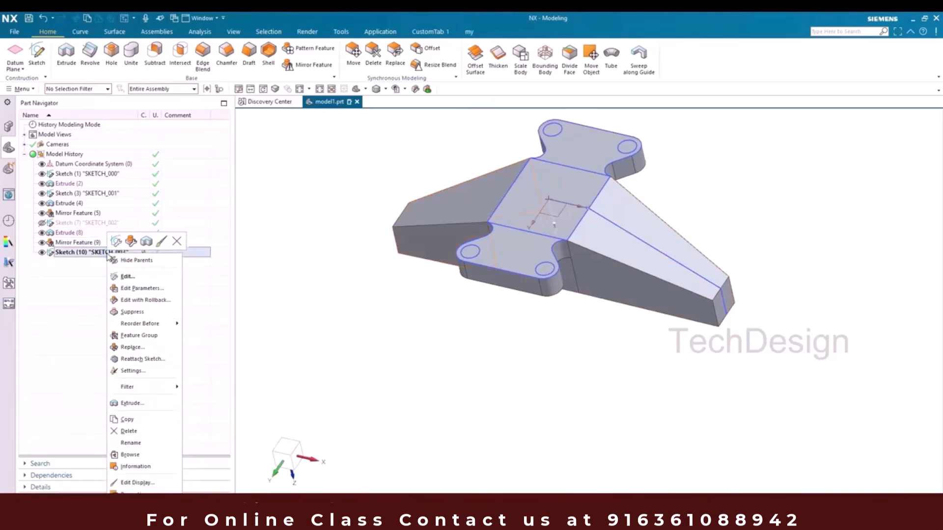
pyautogui.click(176, 241)
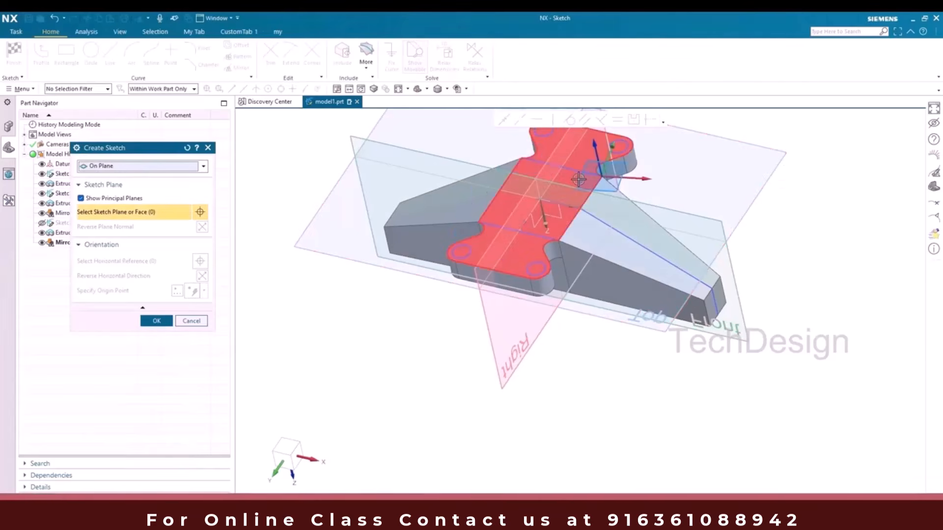
# - Try to start a sketch on the bracket's flat central face with the default orientation, and exit it without geometry
pyautogui.scroll(5, 572, 176)
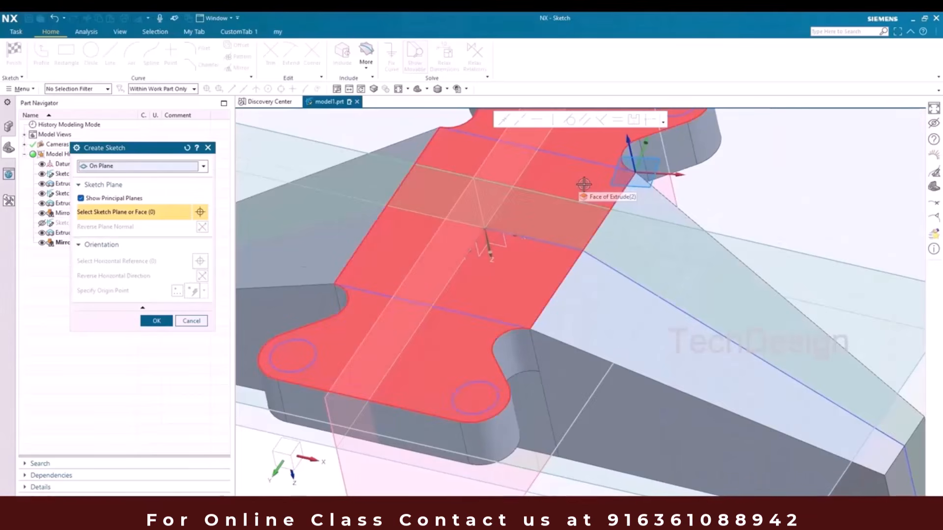
pyautogui.click(583, 184)
pyautogui.scroll(-3, 594, 211)
pyautogui.moveTo(602, 230); pyautogui.dragTo(615, 254, button='middle')
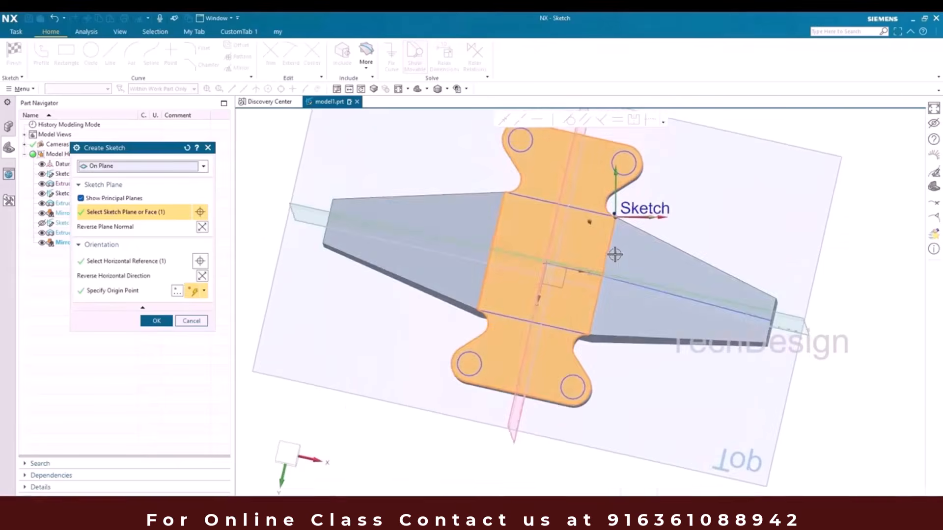
pyautogui.middleClick(615, 255)
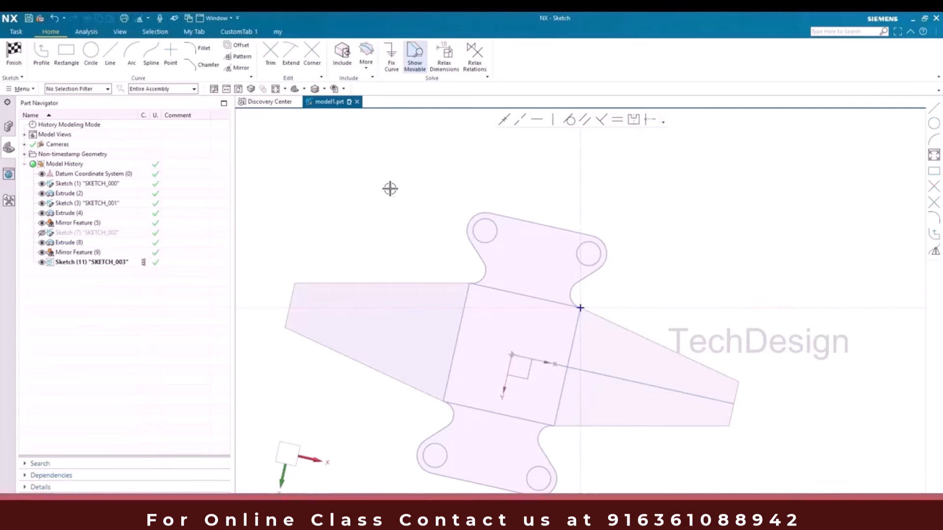
pyautogui.click(13, 54)
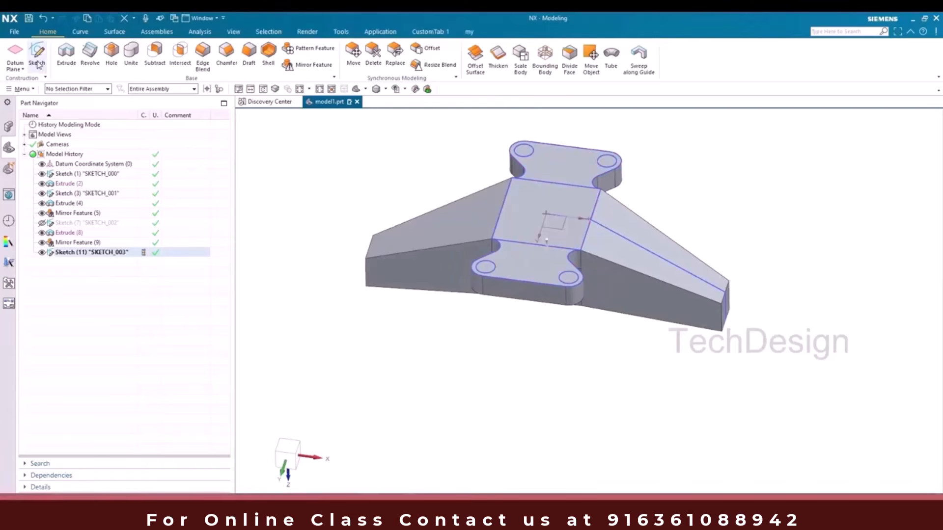
# - Start a sketch on the bracket's flat central face, using the central square's edge as the horizontal reference
pyautogui.click(37, 64)
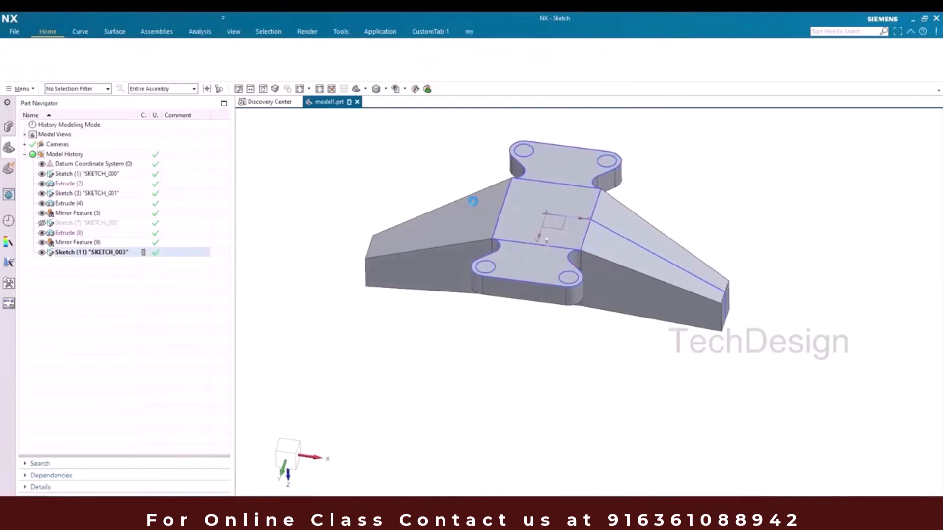
pyautogui.click(523, 209)
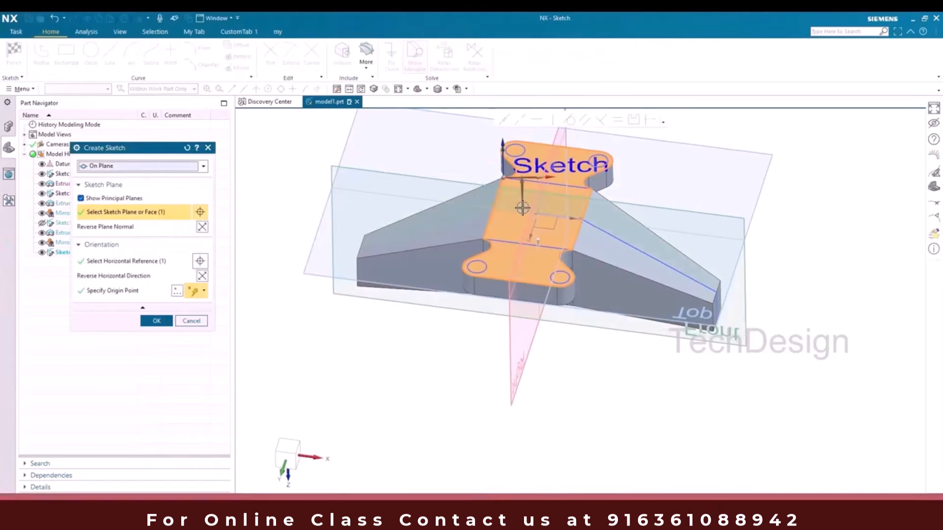
pyautogui.click(113, 290)
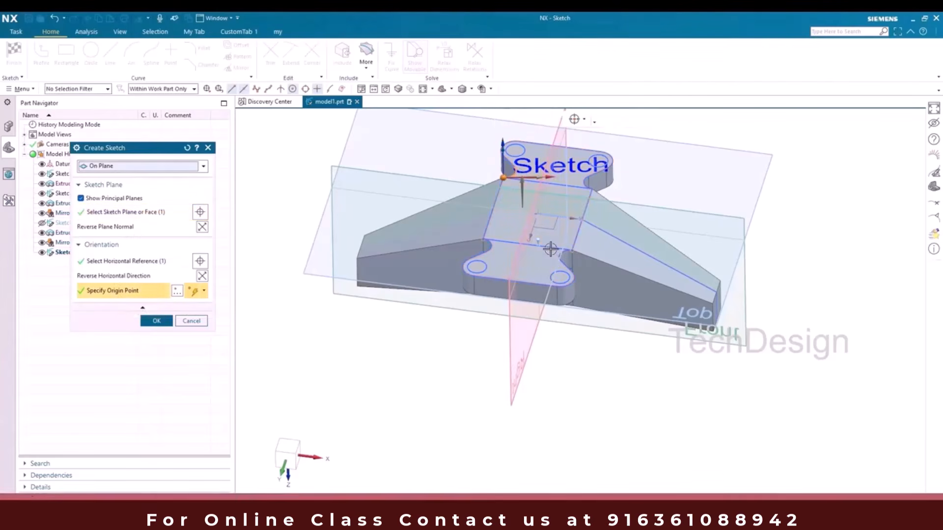
pyautogui.scroll(-5, 554, 248)
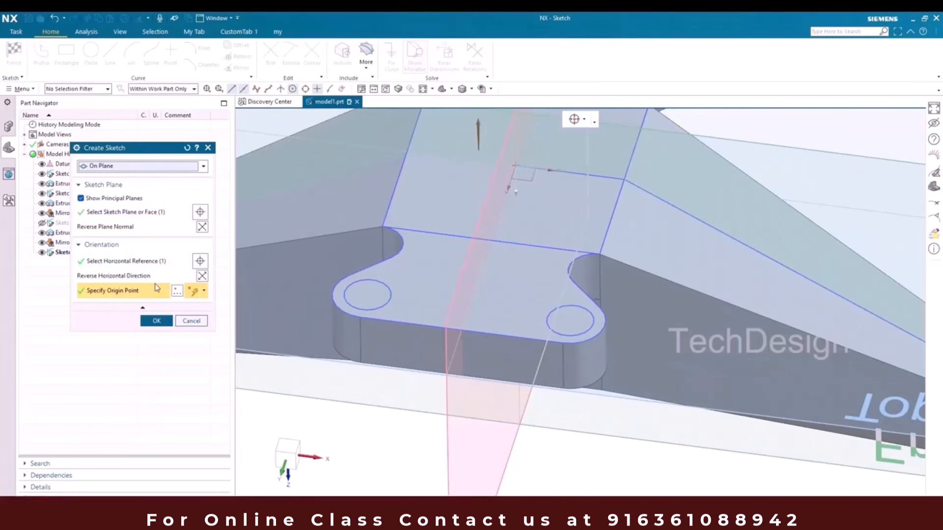
pyautogui.click(152, 267)
pyautogui.click(538, 248)
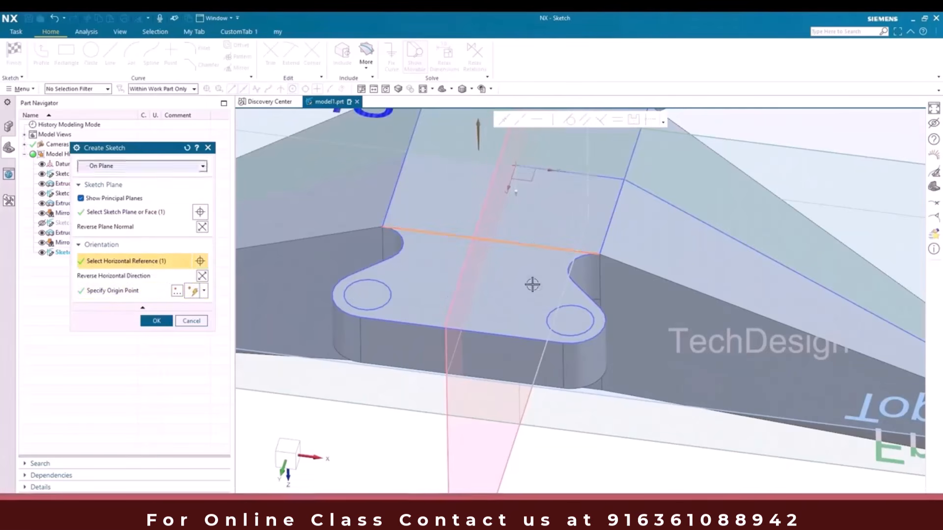
pyautogui.scroll(5, 539, 249)
pyautogui.click(157, 321)
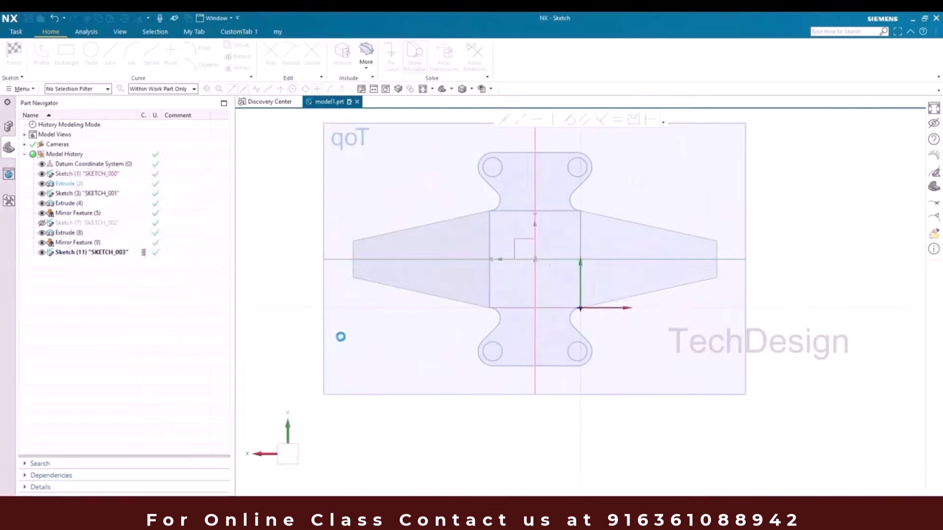
pyautogui.scroll(-3, 614, 249)
pyautogui.scroll(3, 504, 248)
# - Check the layout and dimensions of the arm pockets in the reference drawing, and return to the sketch
pyautogui.moveTo(657, 514)
pyautogui.click(656, 472)
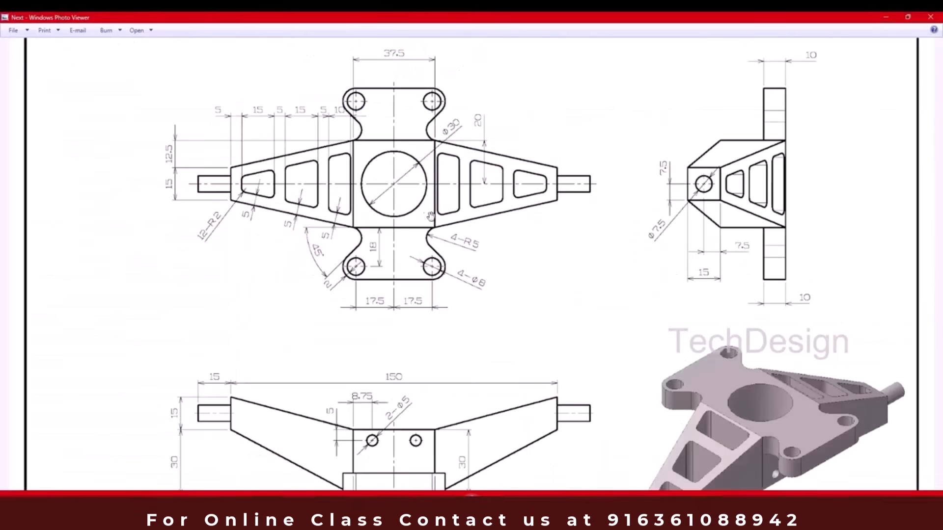
pyautogui.click(886, 20)
pyautogui.hotkey('alt', 'Tab')
pyautogui.click(887, 20)
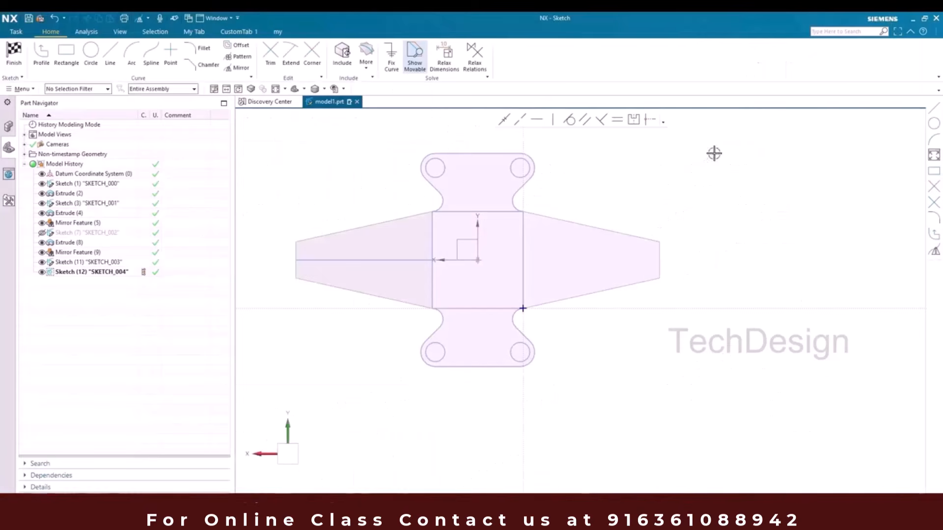
# - Sketch three separate short slanted lines inside one tapered arm, spaced along its upper edge from the central square to the arm's end
pyautogui.click(110, 53)
pyautogui.scroll(5, 344, 237)
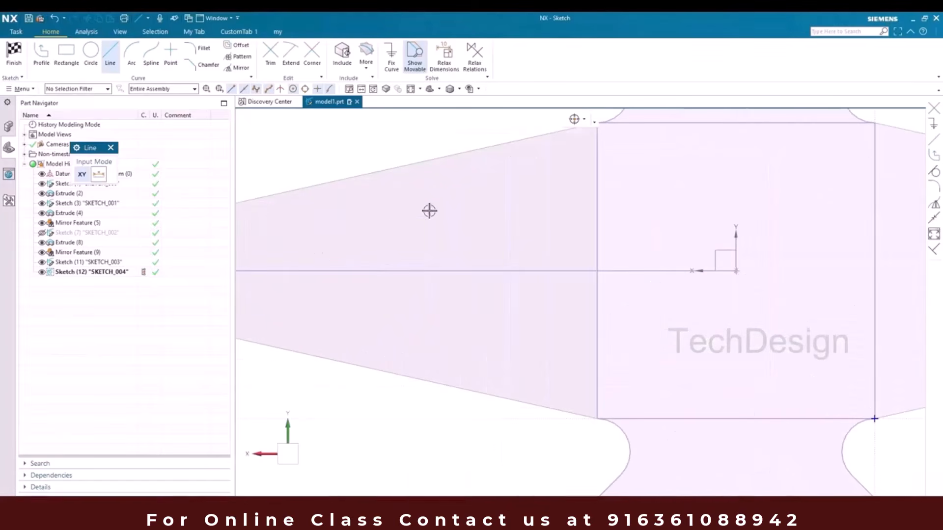
pyautogui.click(532, 162)
pyautogui.click(473, 176)
pyautogui.scroll(-3, 496, 183)
pyautogui.click(453, 184)
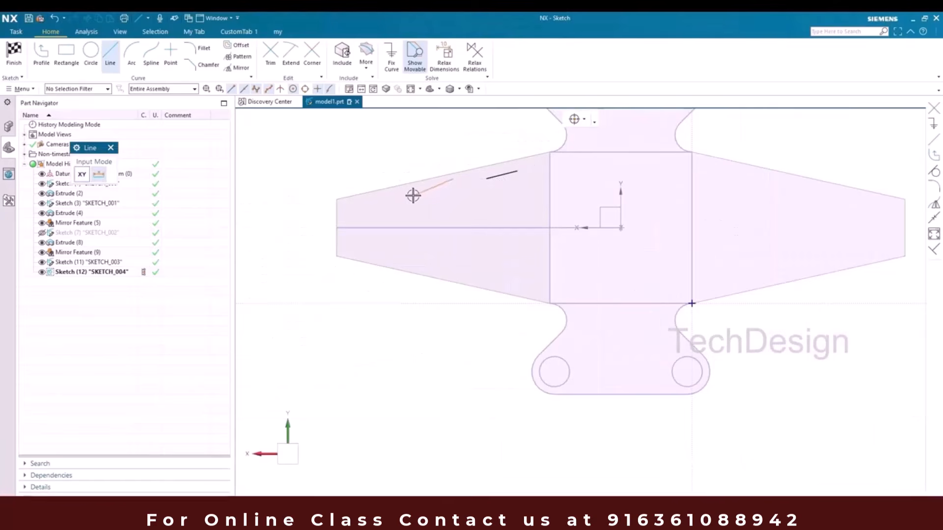
pyautogui.click(410, 192)
pyautogui.click(386, 197)
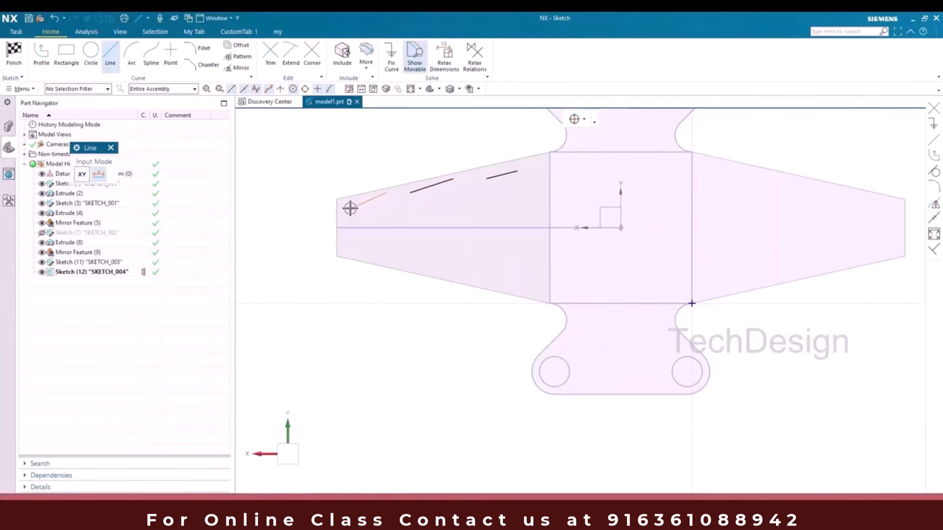
pyautogui.click(351, 207)
pyautogui.press('Escape')
# - Make the three slanted lines collinear with each other
pyautogui.scroll(3, 413, 196)
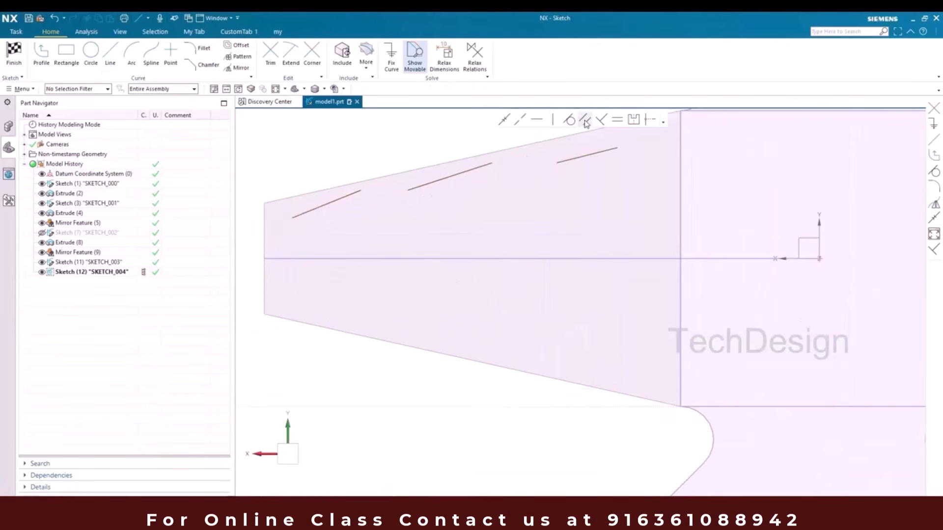
pyautogui.click(521, 121)
pyautogui.click(586, 154)
pyautogui.click(459, 173)
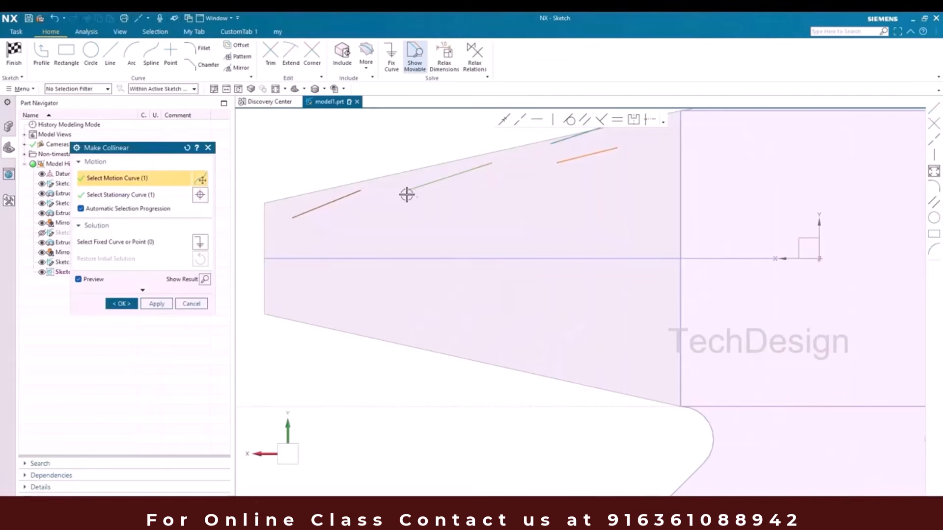
pyautogui.middleClick(457, 178)
pyautogui.click(467, 174)
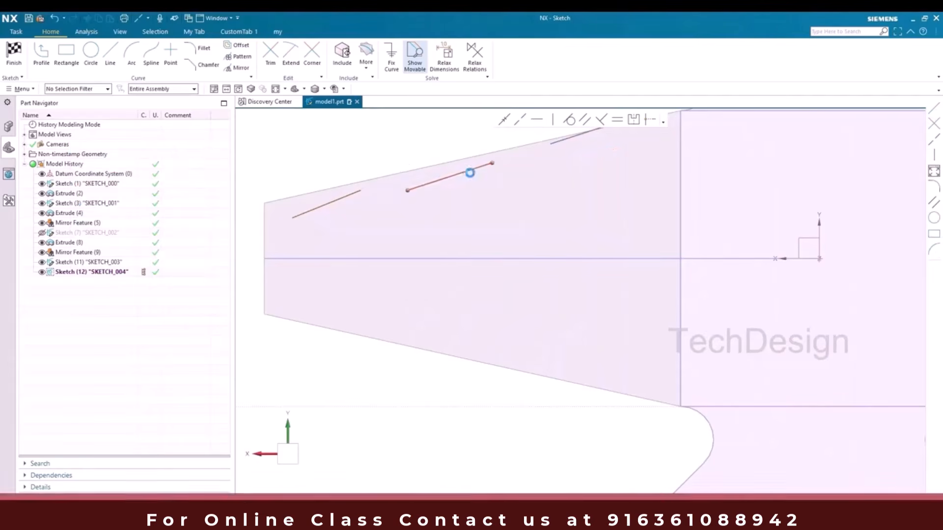
pyautogui.click(341, 201)
pyautogui.scroll(2, 442, 176)
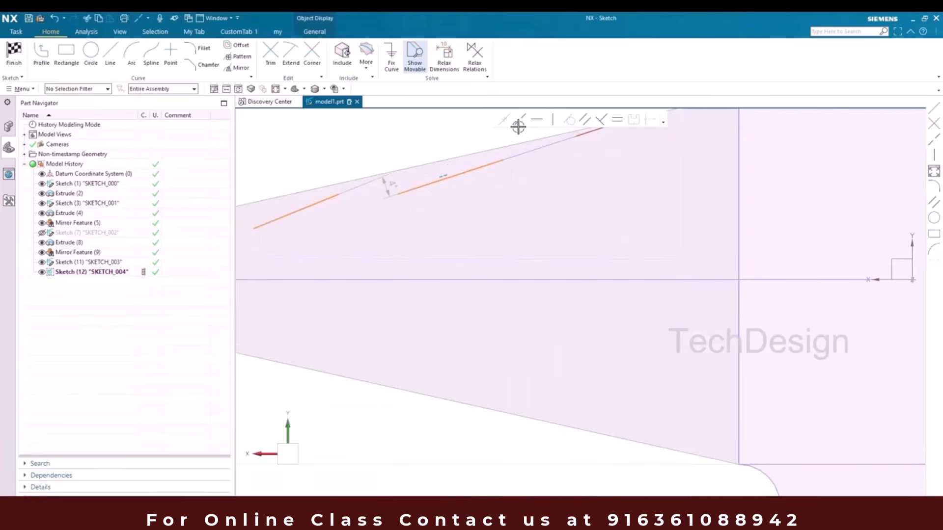
pyautogui.press('Escape')
# - Move the collinear lines inside the arm and bring them parallel to its upper edge
pyautogui.scroll(-3, 504, 193)
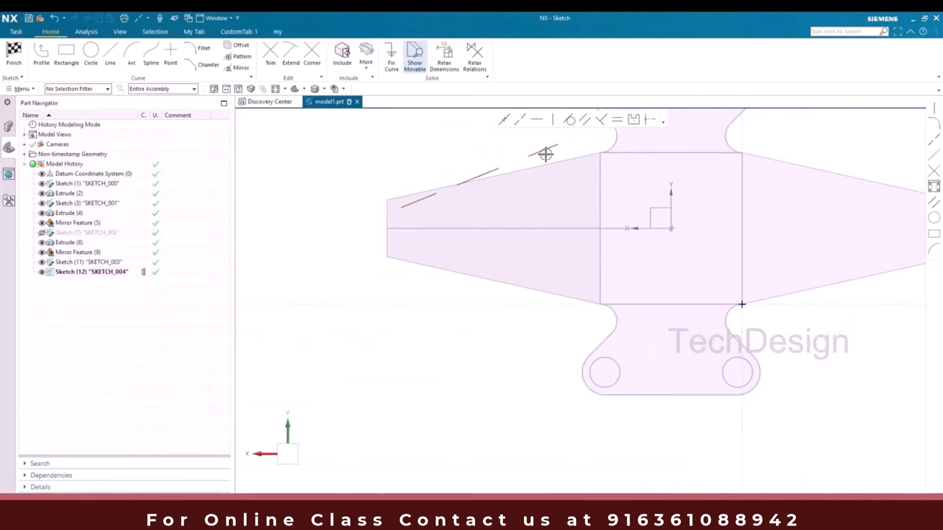
pyautogui.moveTo(557, 145)
pyautogui.mouseDown()
pyautogui.moveTo(569, 171)
pyautogui.moveTo(568, 146)
pyautogui.mouseUp()
pyautogui.moveTo(490, 159); pyautogui.dragTo(493, 192)
pyautogui.scroll(3, 486, 177)
pyautogui.scroll(-2, 472, 147)
pyautogui.keyDown('shift'); pyautogui.moveTo(518, 132); pyautogui.dragTo(391, 211, button='middle'); pyautogui.keyUp('shift')
pyautogui.scroll(1, 482, 151)
pyautogui.scroll(-1, 438, 210)
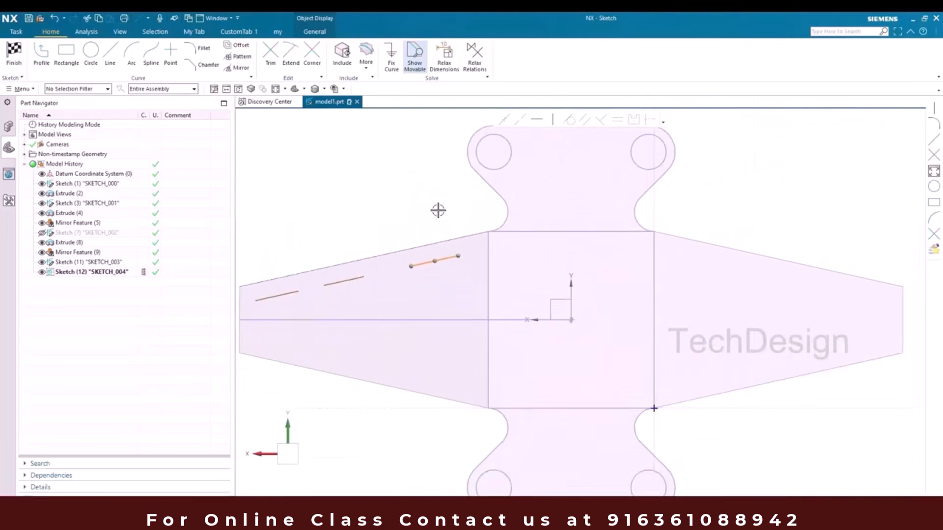
# - Dimension the middle slanted line 5 mm from the arm's upper edge
pyautogui.scroll(3, 377, 274)
pyautogui.click(375, 252)
pyautogui.click(375, 208)
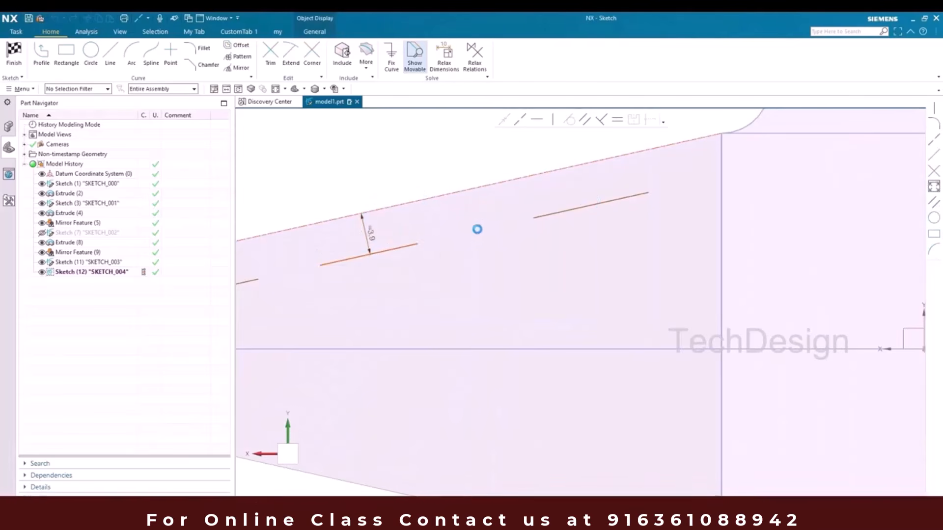
pyautogui.write('5')
pyautogui.press('Return')
# - Mirror the three slanted lines about the arm's horizontal centerline
pyautogui.scroll(-5, 600, 154)
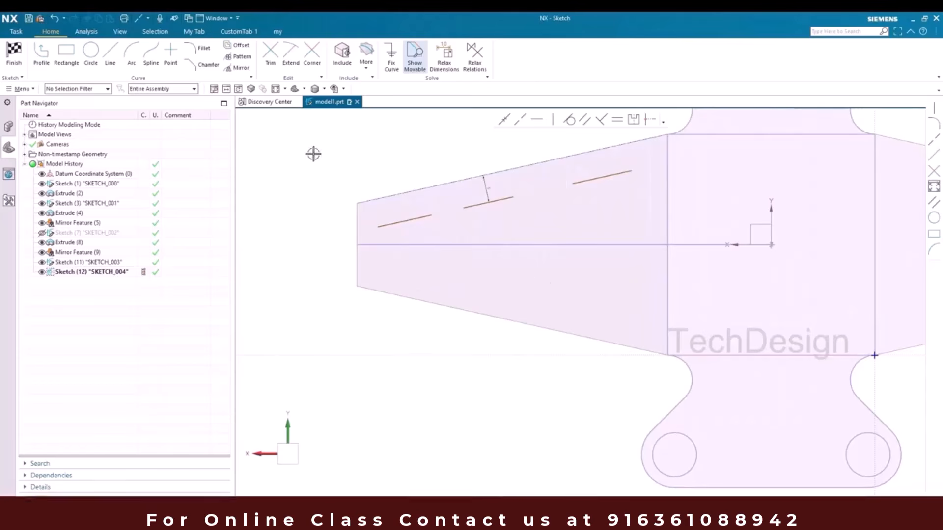
pyautogui.click(241, 68)
pyautogui.click(414, 219)
pyautogui.click(504, 199)
pyautogui.click(580, 180)
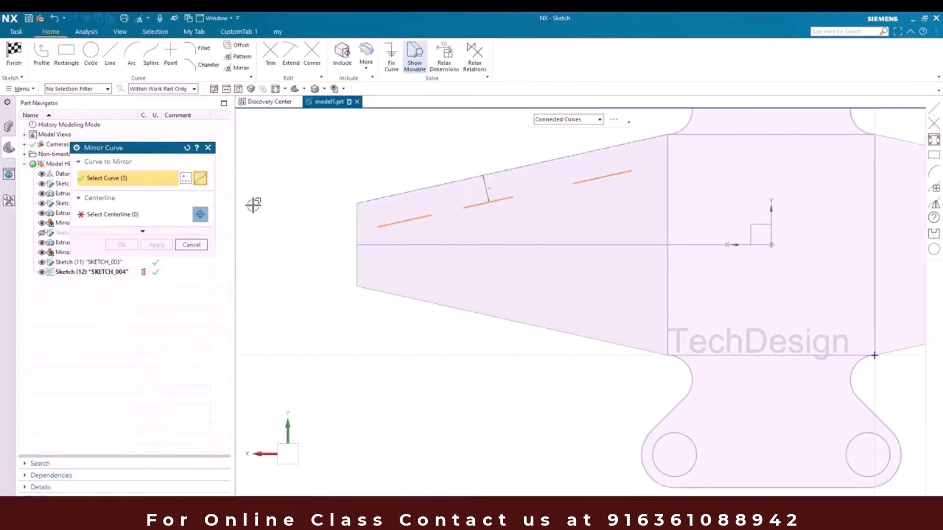
pyautogui.middleClick(353, 204)
pyautogui.click(447, 244)
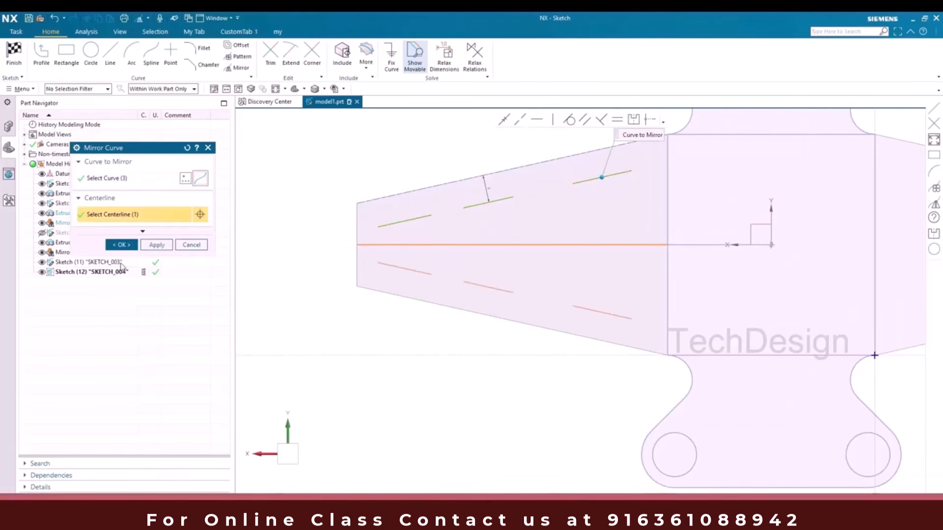
pyautogui.click(122, 245)
# - Close the outermost and middle pocket profiles with vertical lines joining the ends of each mirrored line pair
pyautogui.scroll(3, 344, 259)
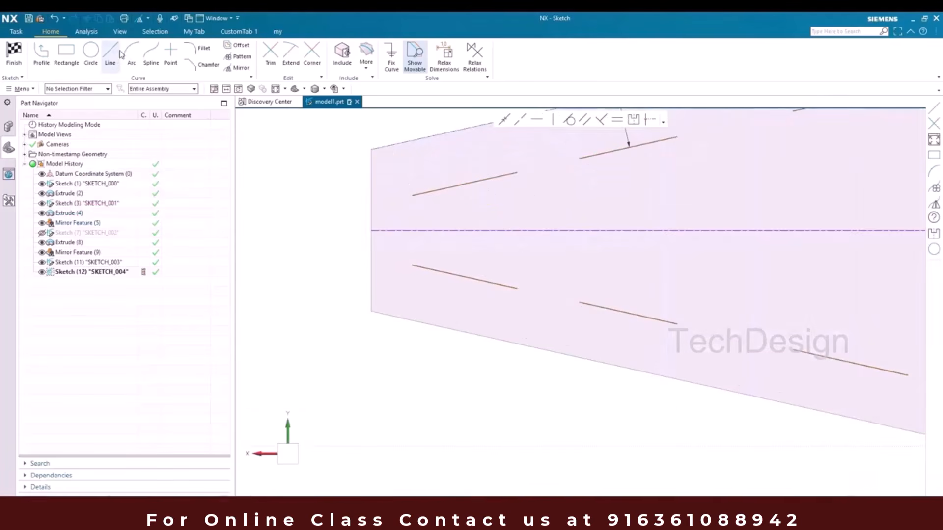
pyautogui.click(110, 54)
pyautogui.click(414, 197)
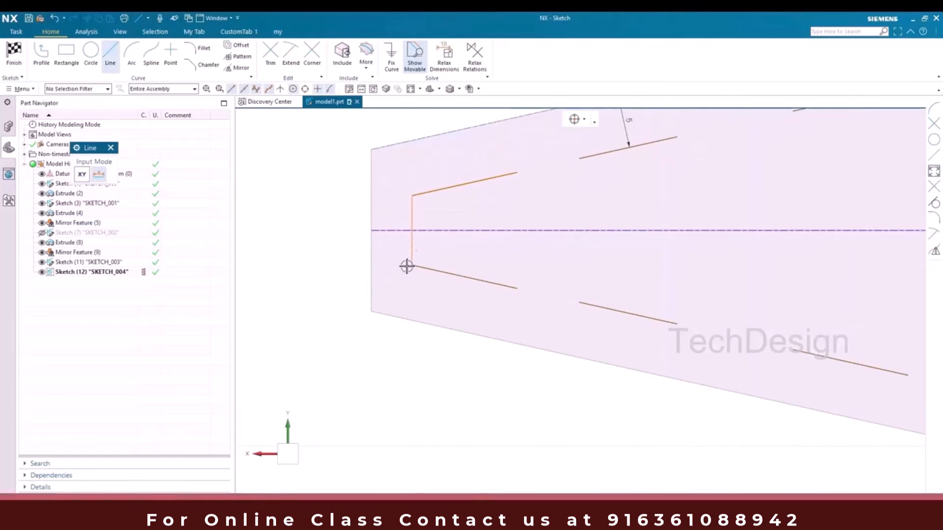
pyautogui.click(413, 265)
pyautogui.click(518, 173)
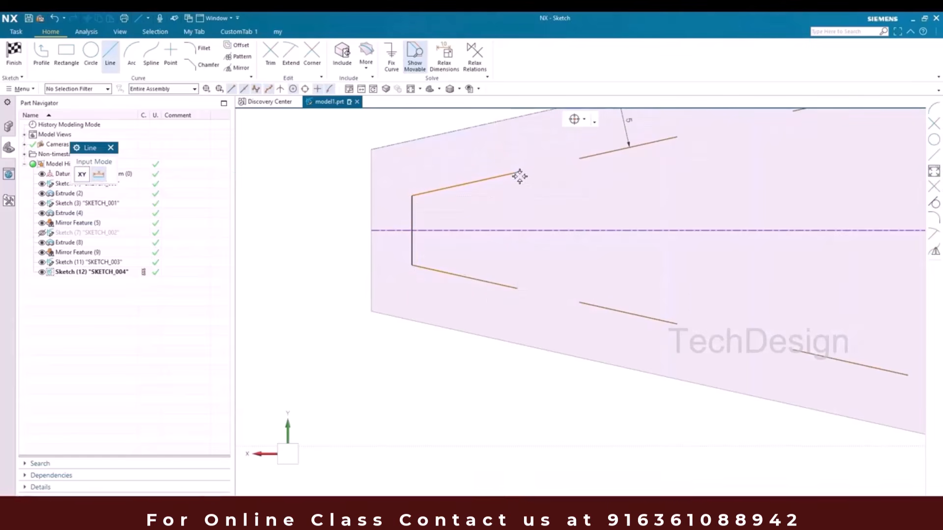
pyautogui.click(517, 288)
pyautogui.click(580, 158)
pyautogui.click(580, 303)
pyautogui.click(677, 137)
pyautogui.click(678, 323)
# - Close the pocket profile nearest the central square with two vertical lines joining its mirrored slanted lines
pyautogui.scroll(-4, 558, 255)
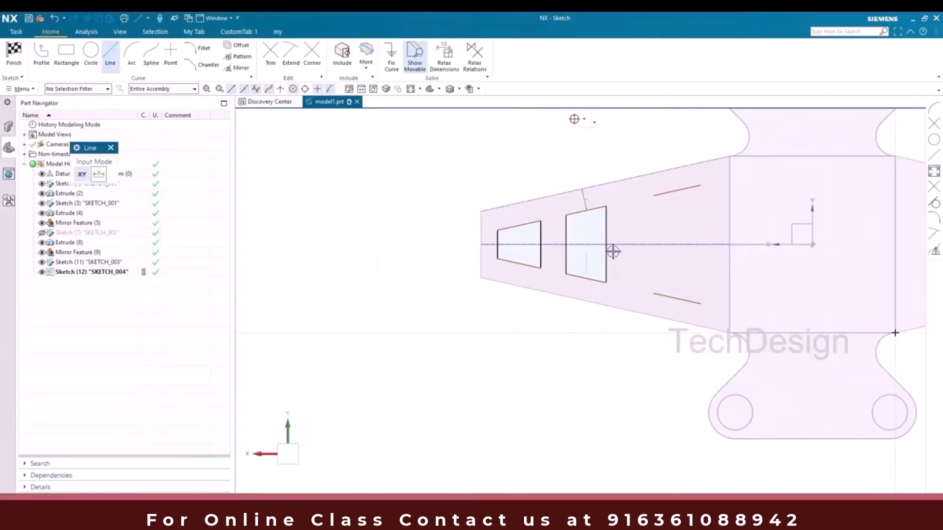
pyautogui.scroll(2, 633, 243)
pyautogui.click(666, 168)
pyautogui.click(665, 322)
pyautogui.click(738, 153)
pyautogui.click(740, 336)
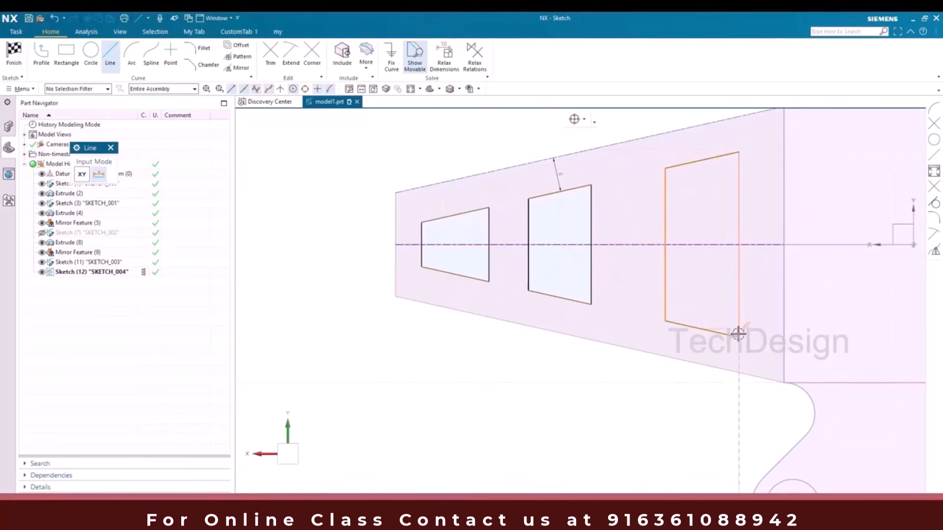
pyautogui.scroll(1, 481, 289)
pyautogui.press('Escape')
# - Check the pocket dimensions in the reference drawing, and set the outermost pocket 5 mm from the arm's end edge
pyautogui.moveTo(658, 520)
pyautogui.click(607, 447)
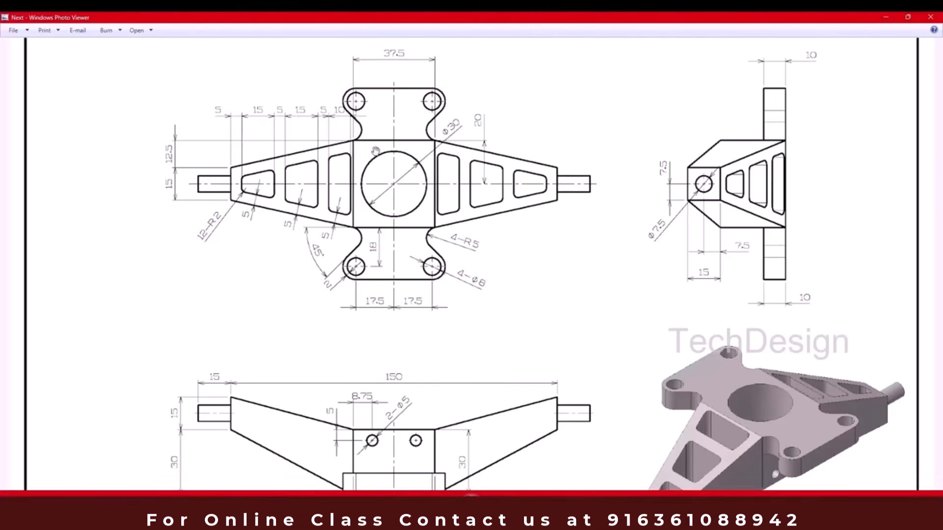
pyautogui.click(886, 17)
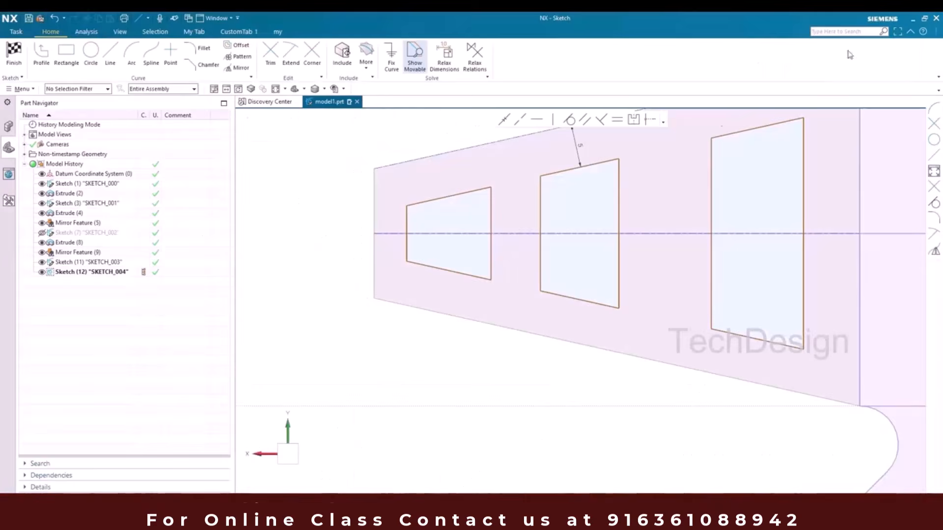
pyautogui.click(408, 219)
pyautogui.click(391, 210)
pyautogui.write('5')
pyautogui.press('Return')
pyautogui.press('Return')
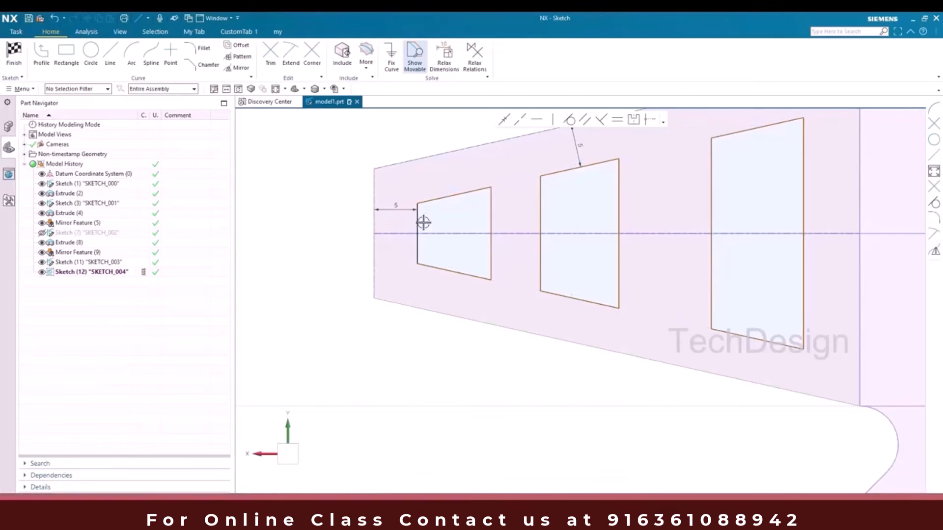
# - Set the outermost pocket's width to 15 mm between its vertical edges
pyautogui.click(418, 222)
pyautogui.click(493, 212)
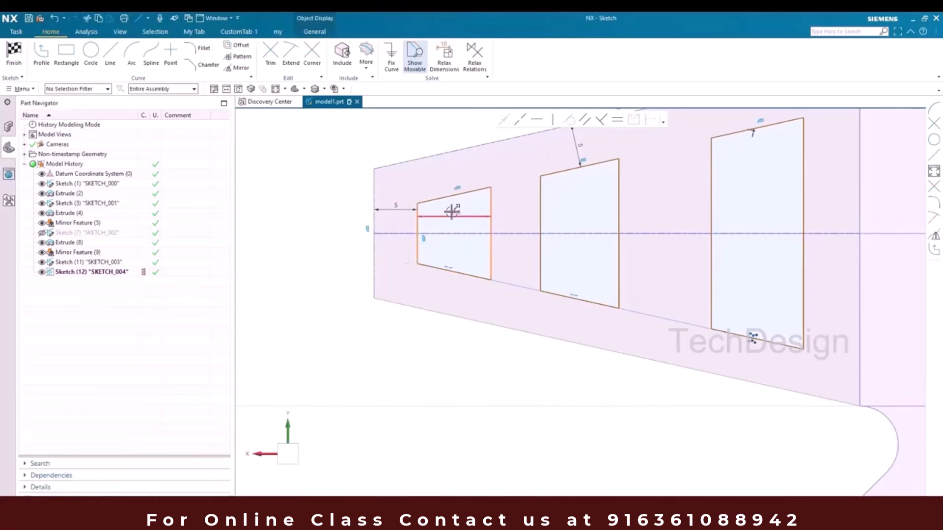
pyautogui.click(453, 211)
pyautogui.write('15')
pyautogui.press('Return')
pyautogui.press('Return')
pyautogui.scroll(-1, 579, 238)
pyautogui.scroll(1, 585, 230)
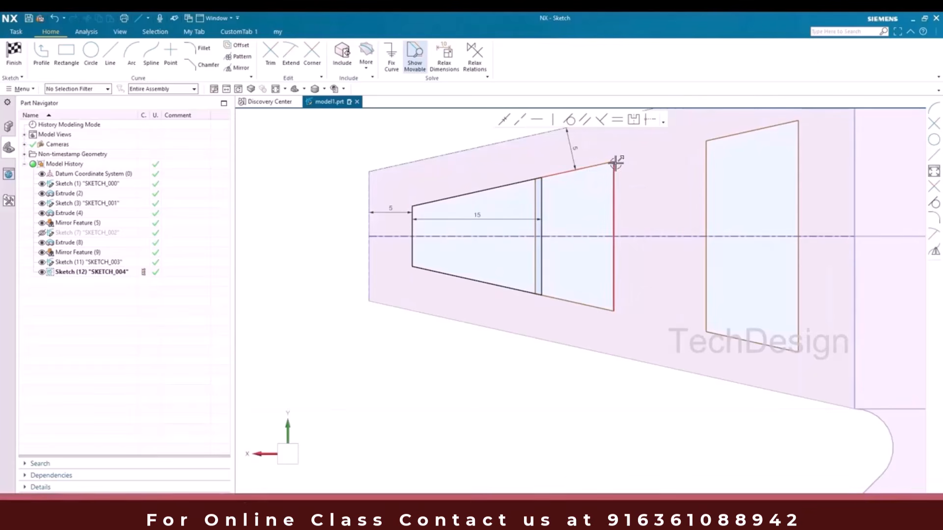
# - Move the middle pocket's outer edge clear of the outermost pocket and set the gap between the two pockets to 5 mm
pyautogui.moveTo(553, 177)
pyautogui.mouseDown()
pyautogui.moveTo(573, 169)
pyautogui.moveTo(564, 175)
pyautogui.mouseUp()
pyautogui.scroll(2, 564, 181)
pyautogui.click(520, 196)
pyautogui.click(545, 197)
pyautogui.write('5')
pyautogui.press('Return')
# - Set the middle pocket's width to 15 mm between its vertical edges
pyautogui.scroll(1, 546, 192)
pyautogui.click(686, 202)
pyautogui.click(619, 234)
pyautogui.click(648, 231)
pyautogui.write('15')
pyautogui.press('Return')
pyautogui.scroll(-5, 530, 310)
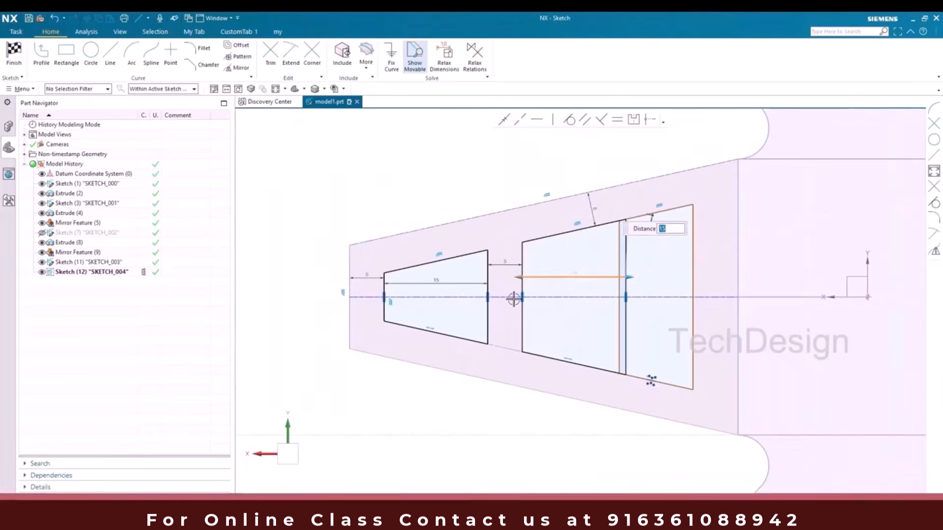
# - Move the innermost pocket's outer edge clear of the middle pocket and set the gap between them to 5 mm
pyautogui.scroll(4, 646, 226)
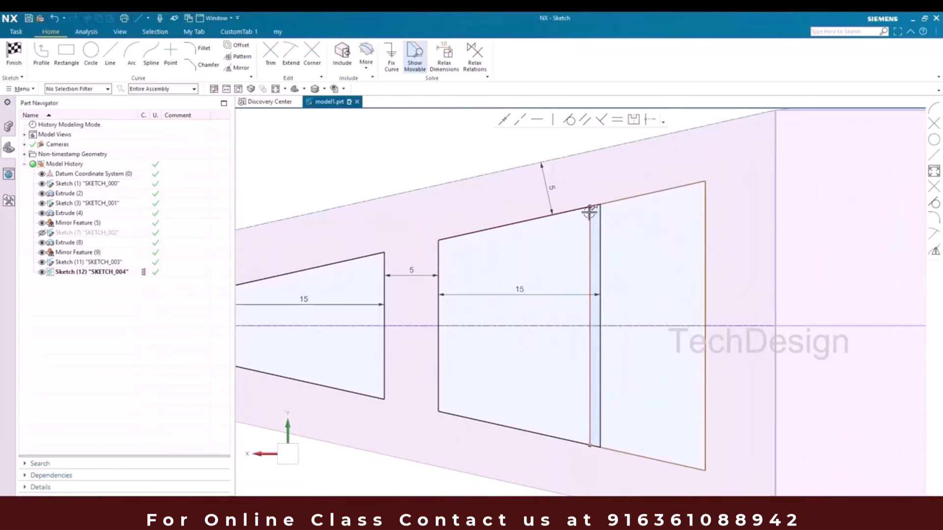
pyautogui.moveTo(593, 210); pyautogui.dragTo(624, 204)
pyautogui.click(600, 255)
pyautogui.click(613, 260)
pyautogui.write('5')
pyautogui.press('Return')
# - Set the width of the pocket nearest the central square to 10 mm
pyautogui.click(705, 213)
pyautogui.click(654, 221)
pyautogui.click(677, 224)
pyautogui.write('10')
pyautogui.press('Return')
pyautogui.scroll(-3, 670, 225)
pyautogui.middleClick(666, 226)
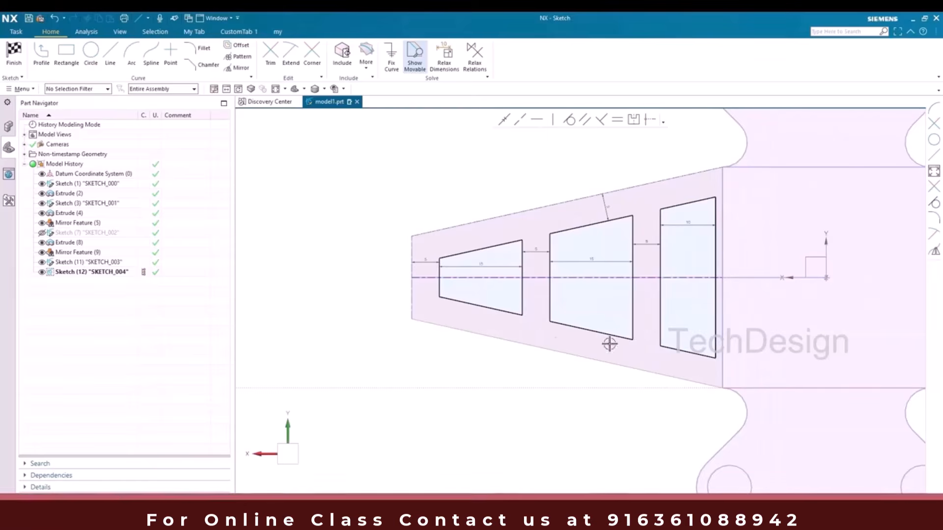
# - Check the pocket corner radius in the reference drawing, and fillet the outermost pocket's four corners with a 2 mm radius
pyautogui.scroll(3, 464, 329)
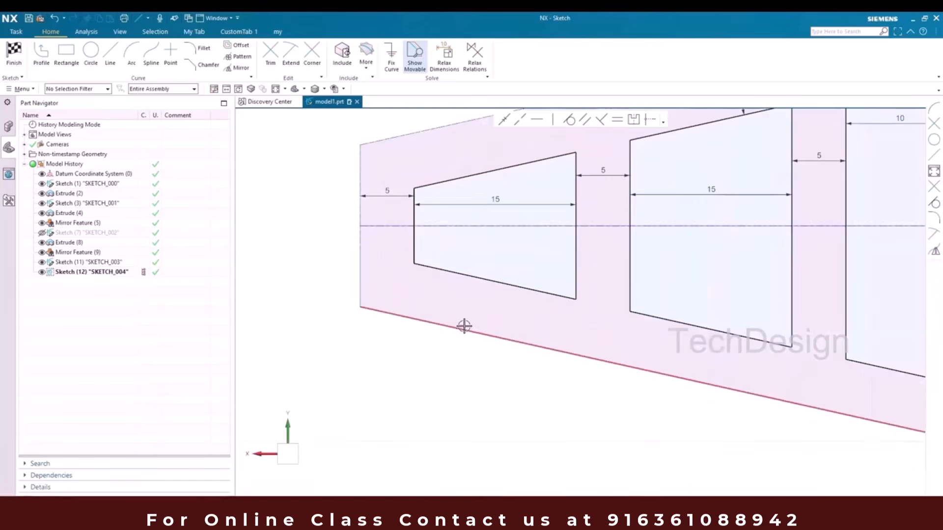
pyautogui.scroll(-2, 414, 360)
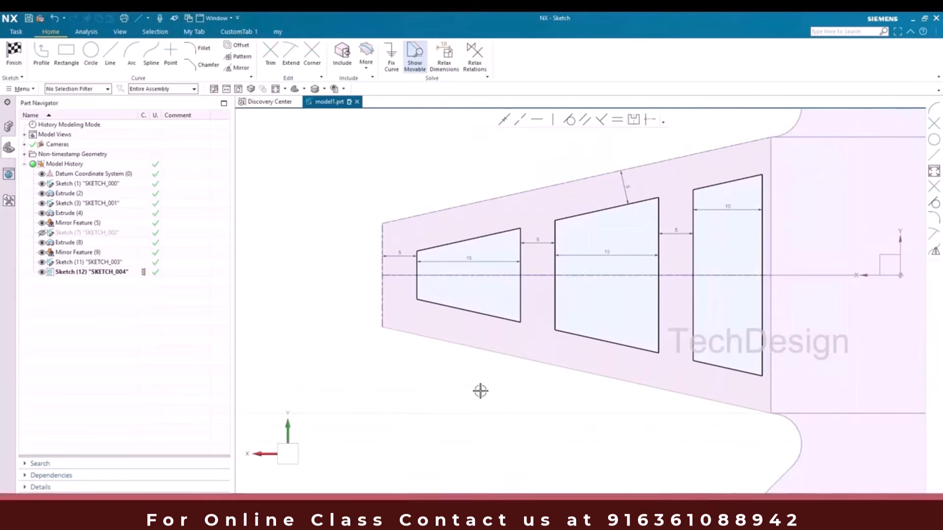
pyautogui.scroll(4, 421, 254)
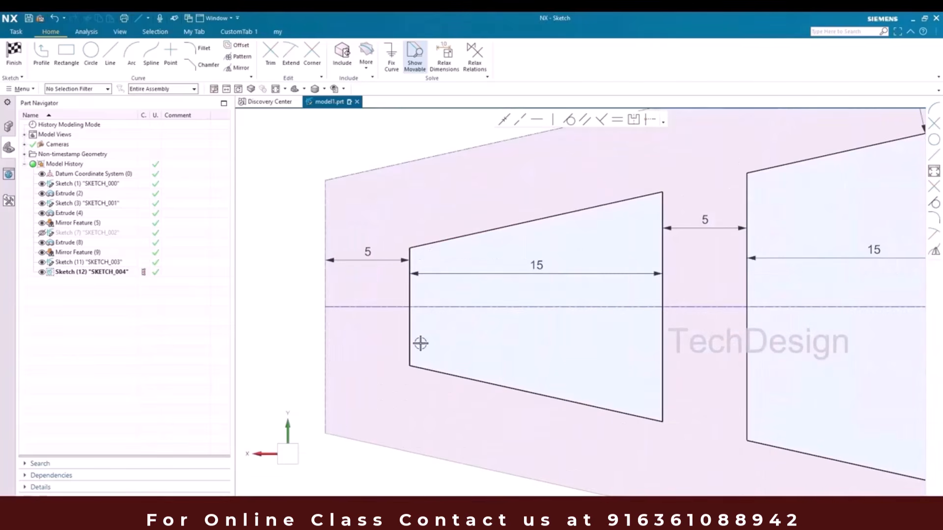
pyautogui.click(657, 520)
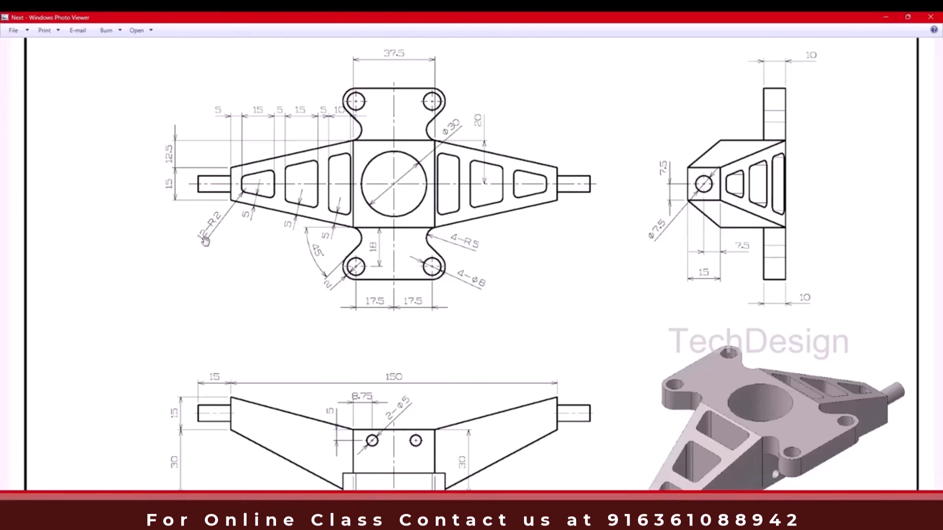
pyautogui.click(886, 20)
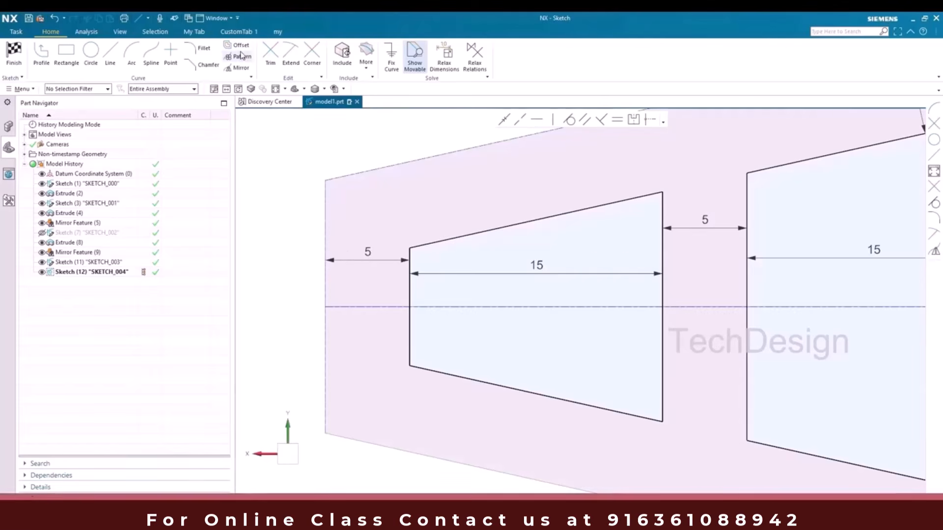
pyautogui.click(203, 49)
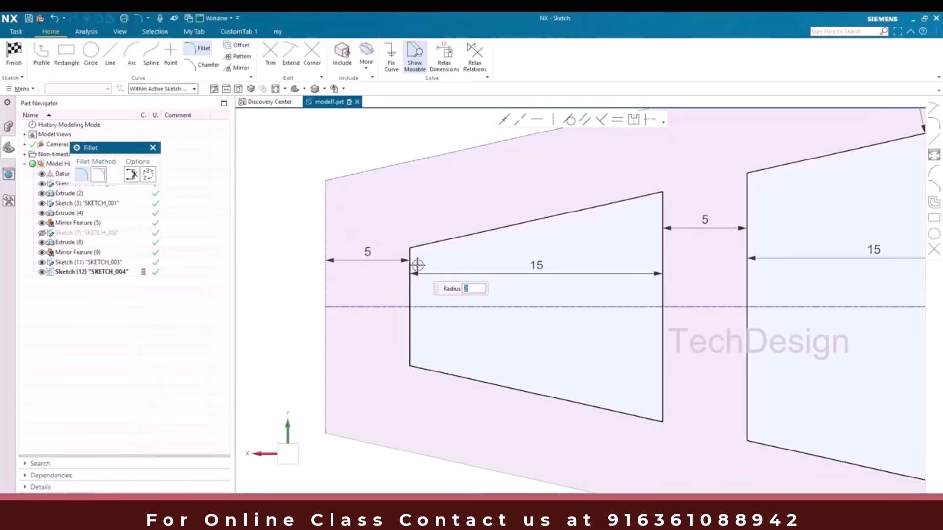
pyautogui.click(410, 289)
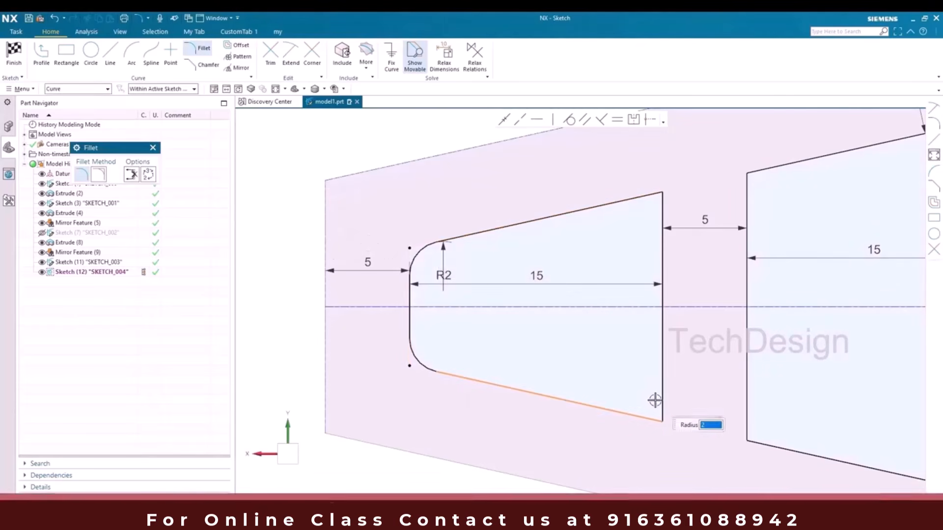
pyautogui.click(665, 303)
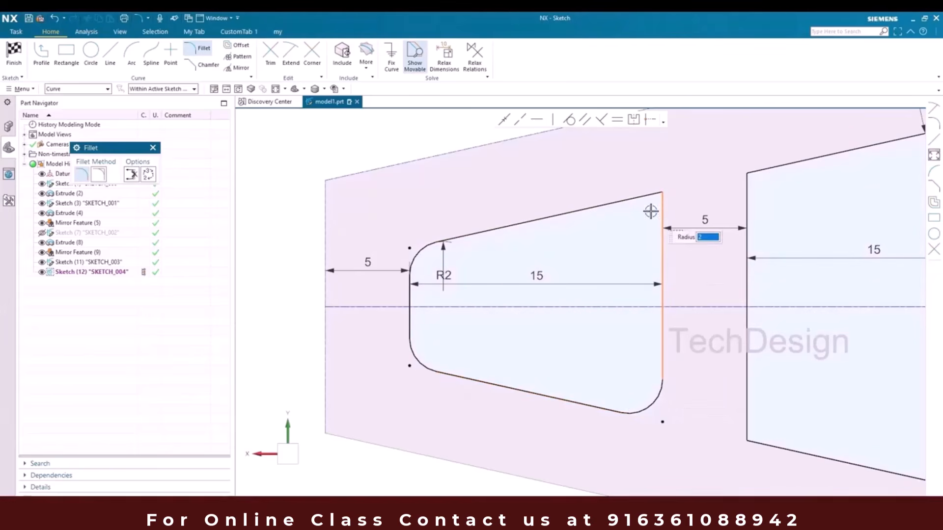
pyautogui.click(644, 198)
# - Fillet the middle pocket's four corners with a 2 mm radius
pyautogui.scroll(-1, 649, 275)
pyautogui.click(720, 378)
pyautogui.click(726, 399)
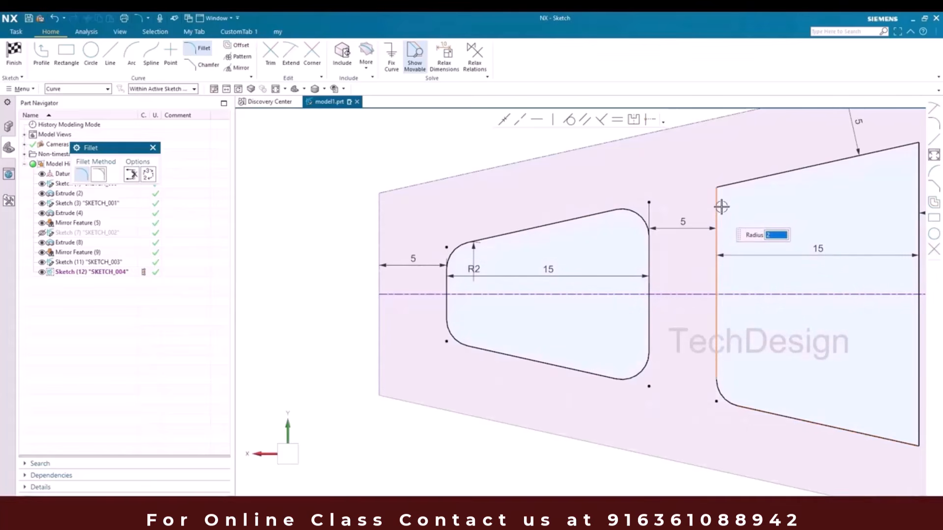
pyautogui.click(725, 187)
pyautogui.scroll(-2, 621, 225)
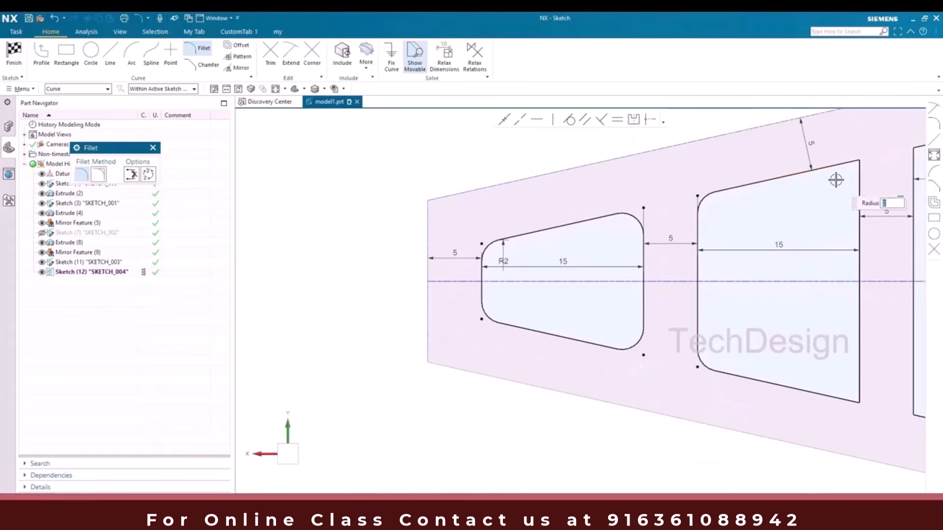
pyautogui.click(849, 337)
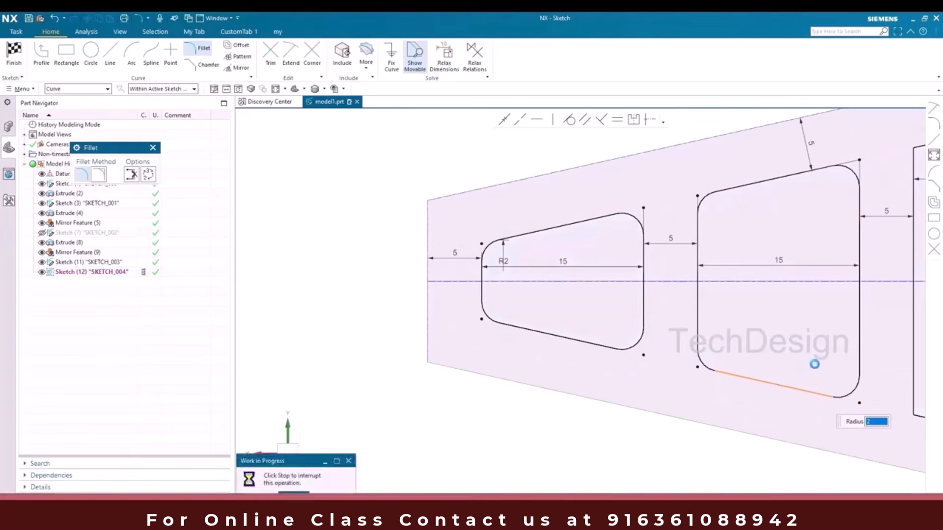
# - Fillet the four corners of the 10 mm wide pocket next to the central square with a 2 mm radius
pyautogui.scroll(-3, 766, 374)
pyautogui.scroll(5, 694, 331)
pyautogui.click(716, 378)
pyautogui.click(783, 371)
pyautogui.scroll(-2, 800, 297)
pyautogui.scroll(2, 806, 185)
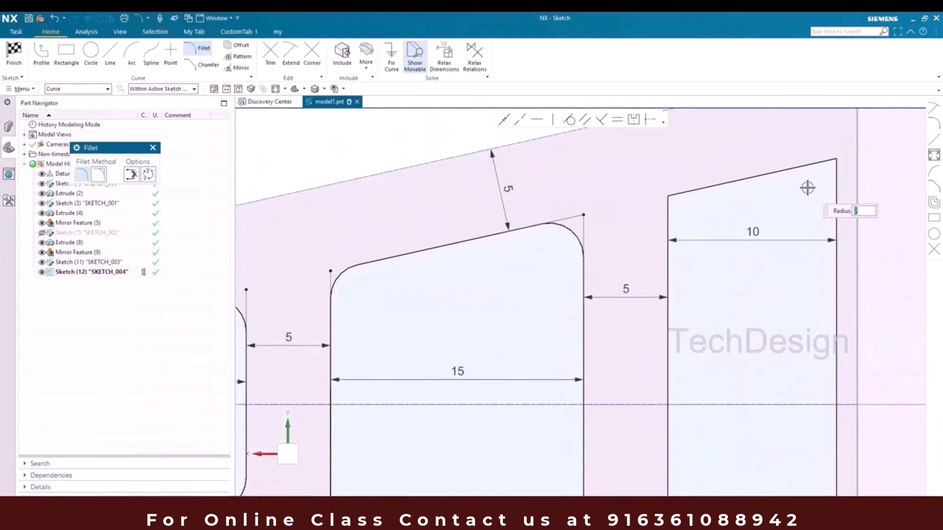
pyautogui.click(734, 189)
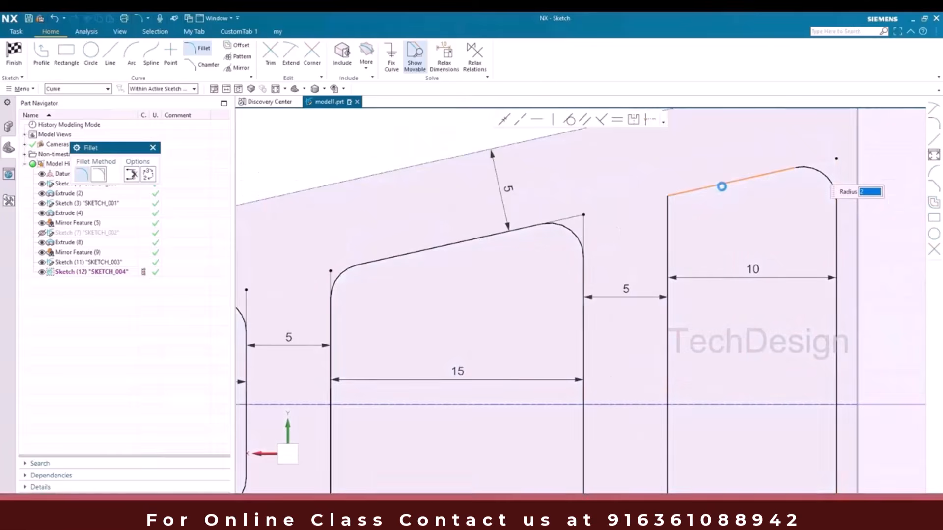
pyautogui.click(659, 230)
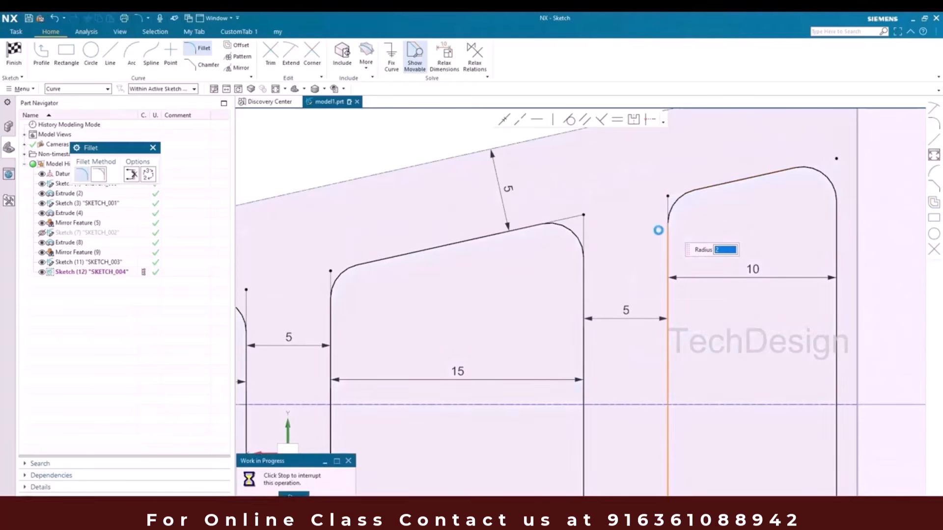
pyautogui.press('Escape')
pyautogui.scroll(-5, 658, 227)
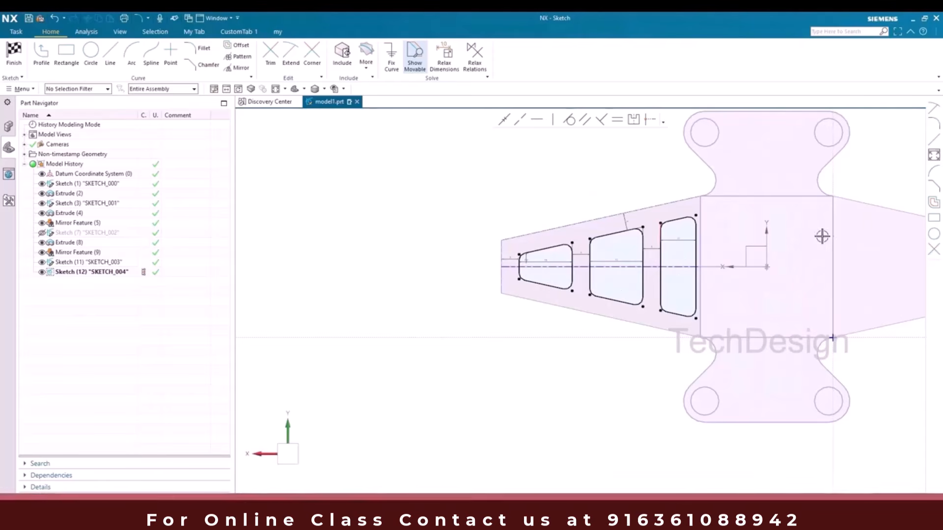
# - Mirror only the three pocket outlines about the vertical sketch axis onto the opposite arm, leaving out the arm outline and centreline
pyautogui.scroll(-3, 502, 288)
pyautogui.scroll(4, 761, 265)
pyautogui.scroll(-3, 683, 278)
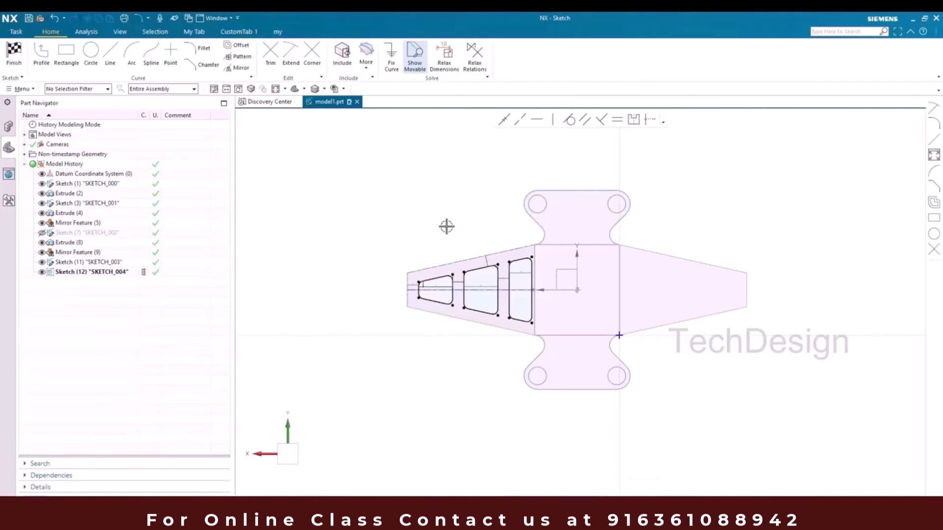
pyautogui.click(239, 68)
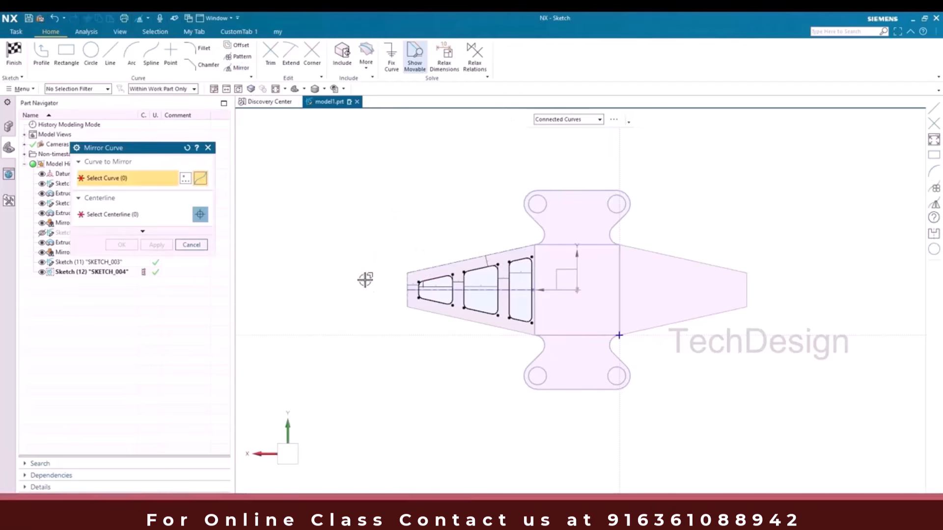
pyautogui.scroll(3, 406, 294)
pyautogui.moveTo(393, 209); pyautogui.dragTo(660, 353)
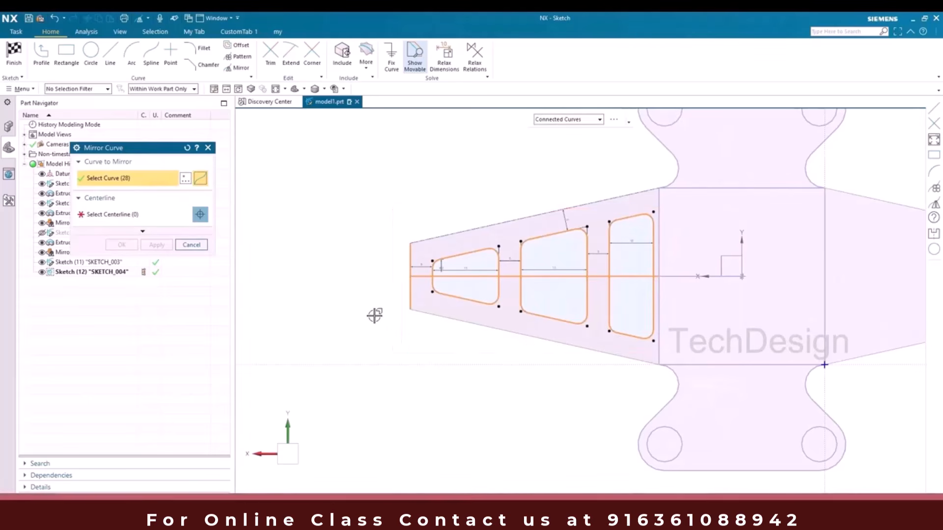
pyautogui.keyDown('shift'); pyautogui.click(418, 281); pyautogui.keyUp('shift')
pyautogui.keyDown('shift'); pyautogui.click(407, 292); pyautogui.keyUp('shift')
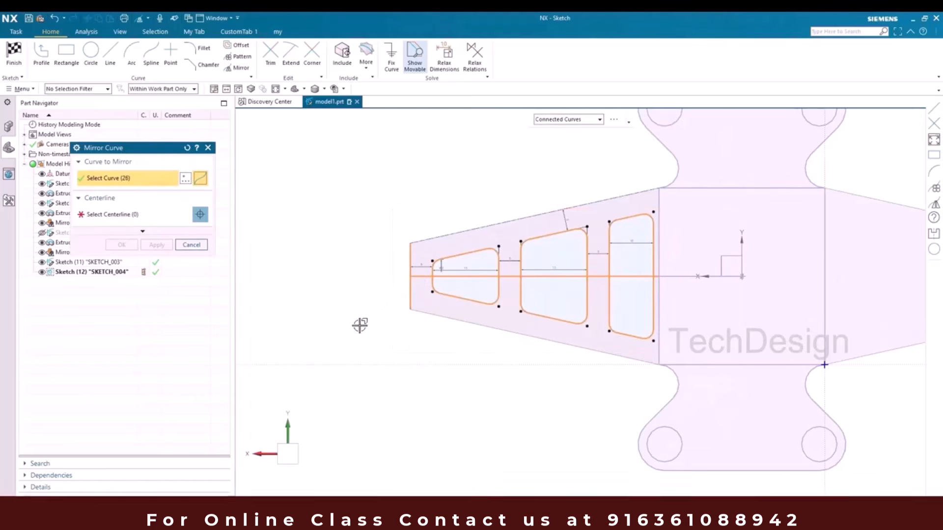
pyautogui.keyDown('shift'); pyautogui.click(413, 271); pyautogui.keyUp('shift')
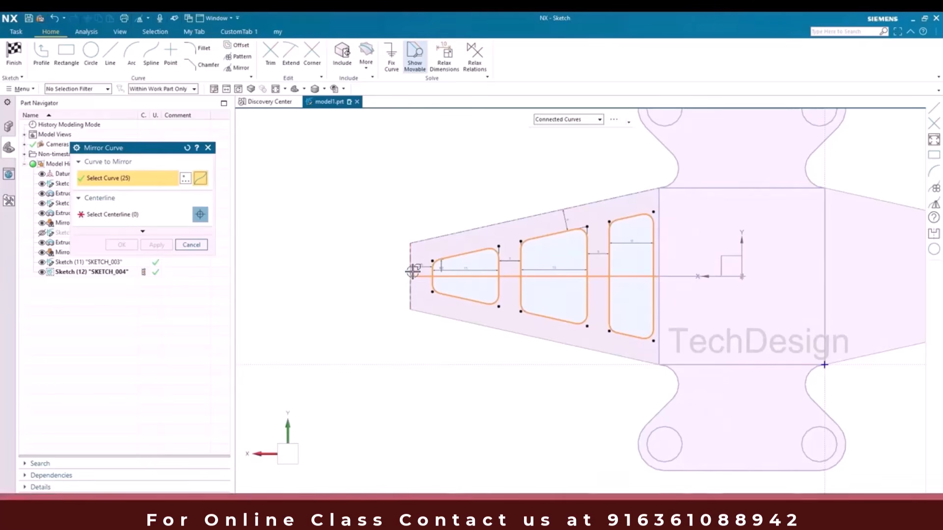
pyautogui.keyDown('shift'); pyautogui.click(415, 274); pyautogui.keyUp('shift')
pyautogui.click(114, 215)
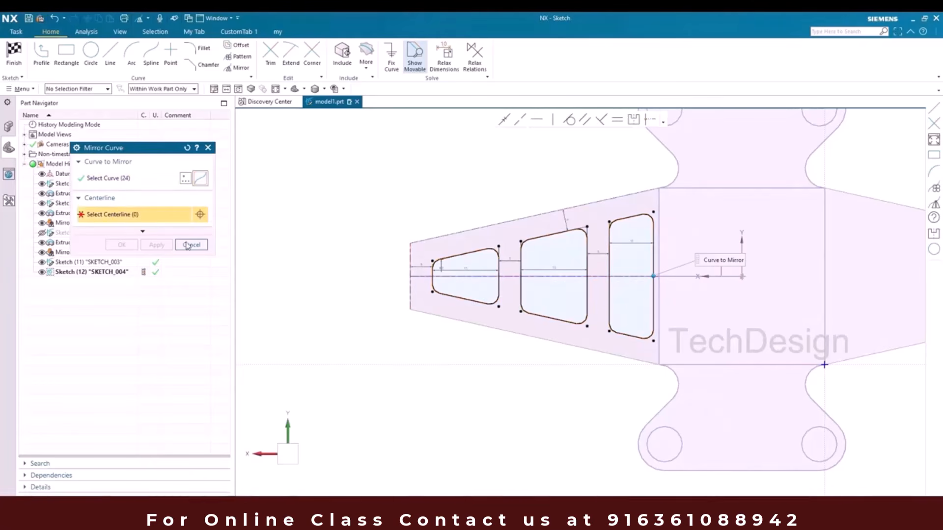
pyautogui.click(741, 244)
pyautogui.scroll(-5, 391, 261)
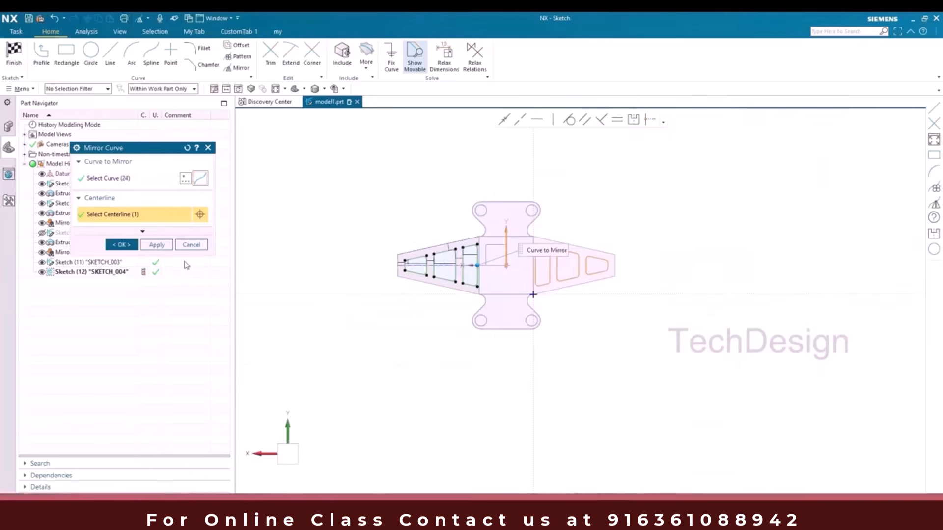
pyautogui.click(122, 245)
# - Finish the sketch and cut the six pocket profiles through both arms with a 72 mm subtract Extrude in the reversed direction
pyautogui.click(14, 54)
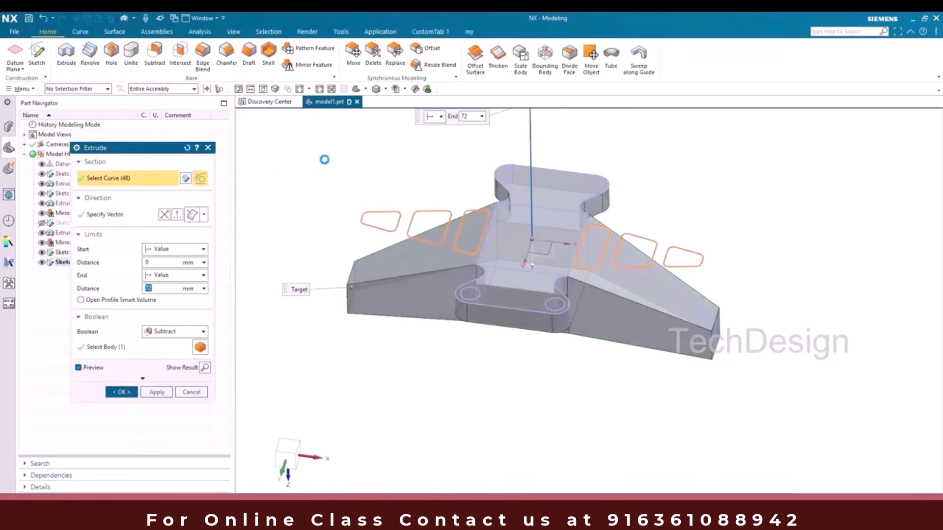
pyautogui.click(164, 214)
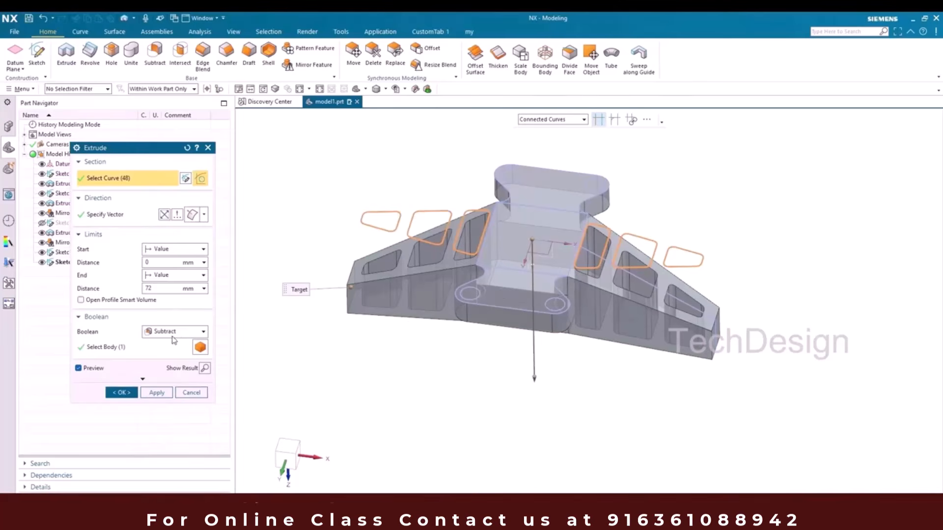
pyautogui.click(125, 392)
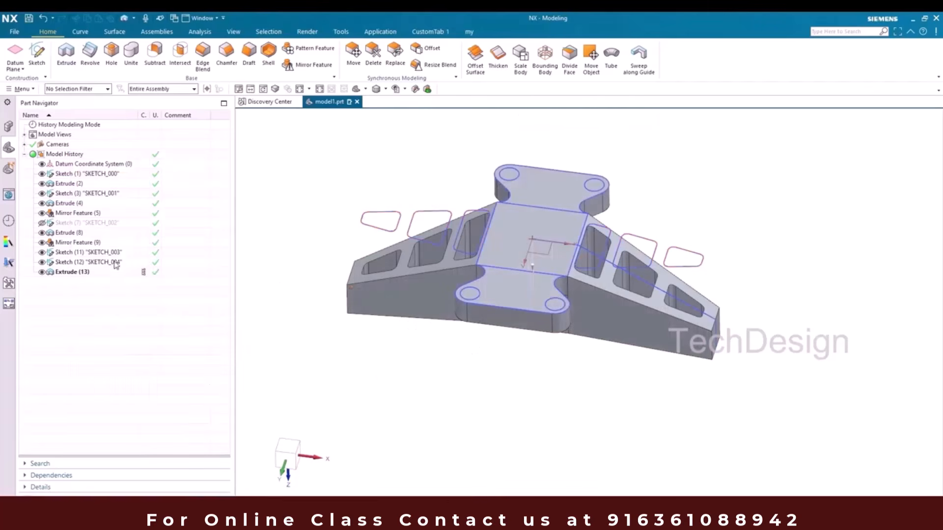
# - Hide the pocket sketch, and undo any further hiding so the rest of the model stays shown
pyautogui.click(383, 225)
pyautogui.hotkey('ctrl', 'b')
pyautogui.click(472, 293)
pyautogui.hotkey('ctrl', 'b')
pyautogui.hotkey('ctrl', 'z')
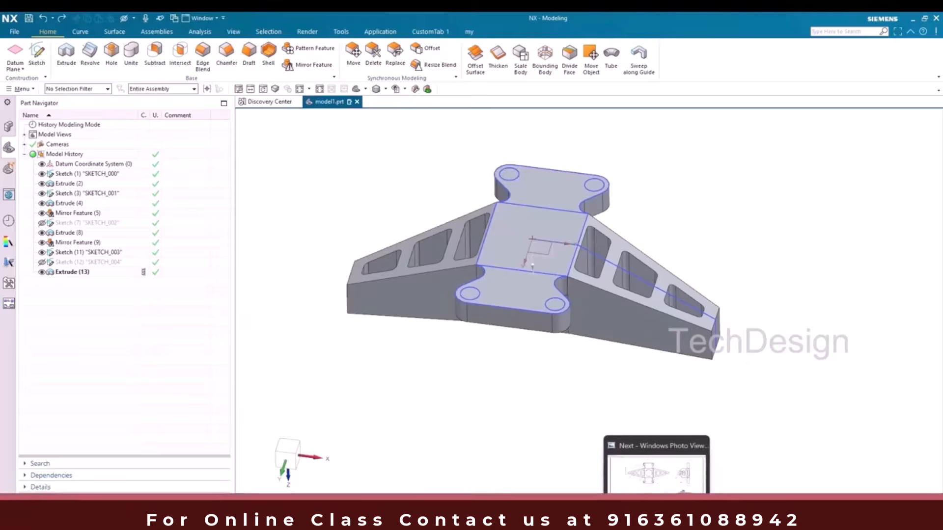
# - Check the end pin in the reference drawing, and sketch a circle about 6.6 mm in diameter on the arm's end face, centred on its vertical centreline
pyautogui.click(661, 512)
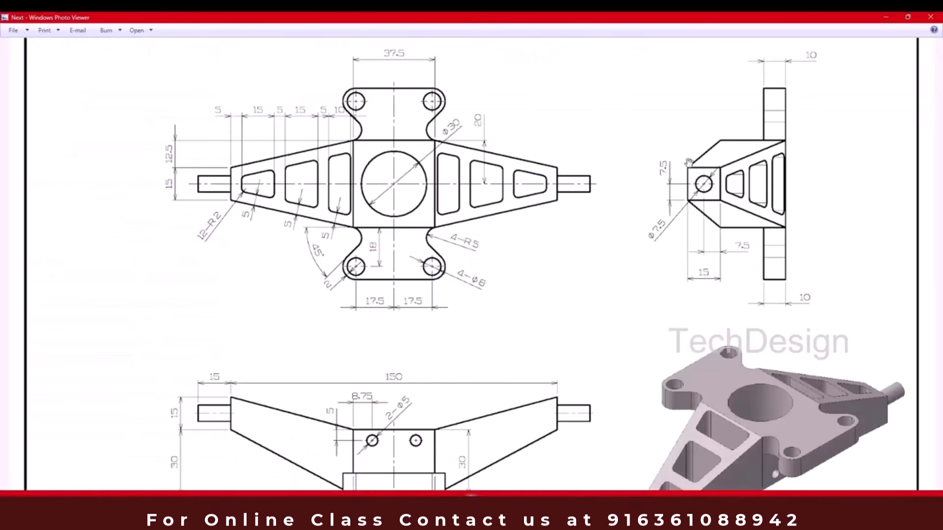
pyautogui.click(884, 17)
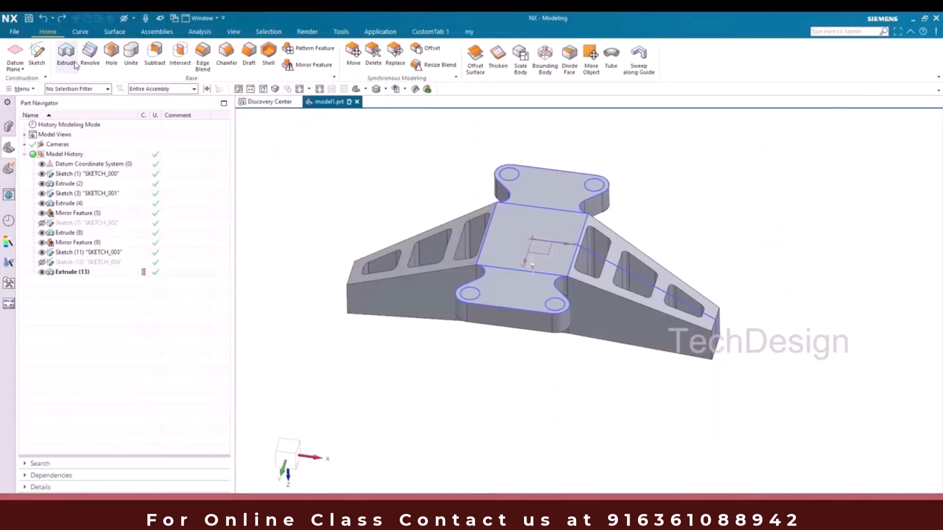
pyautogui.moveTo(530, 268); pyautogui.dragTo(470, 282, button='middle')
pyautogui.scroll(5, 549, 411)
pyautogui.click(358, 270)
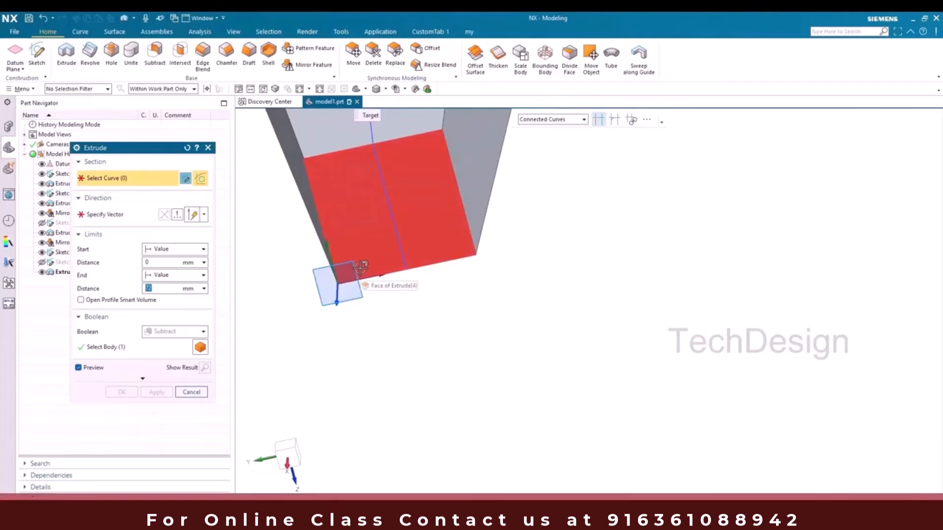
pyautogui.middleClick(507, 294)
pyautogui.scroll(-4, 407, 299)
pyautogui.click(91, 53)
pyautogui.scroll(3, 437, 261)
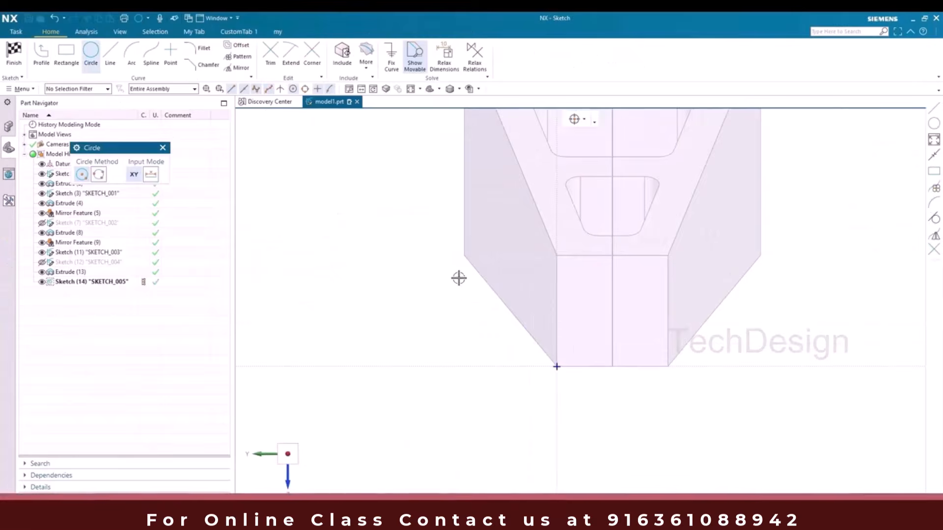
pyautogui.click(612, 309)
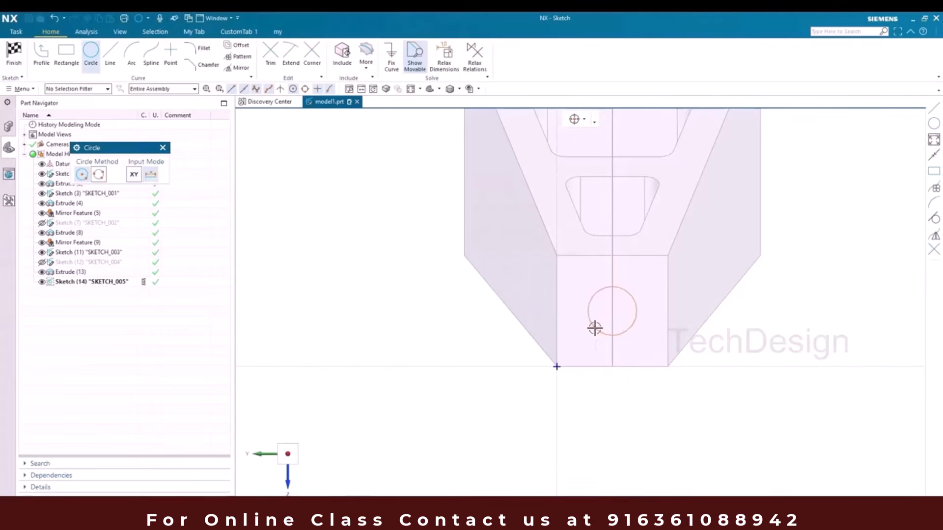
pyautogui.click(593, 328)
pyautogui.press('Escape')
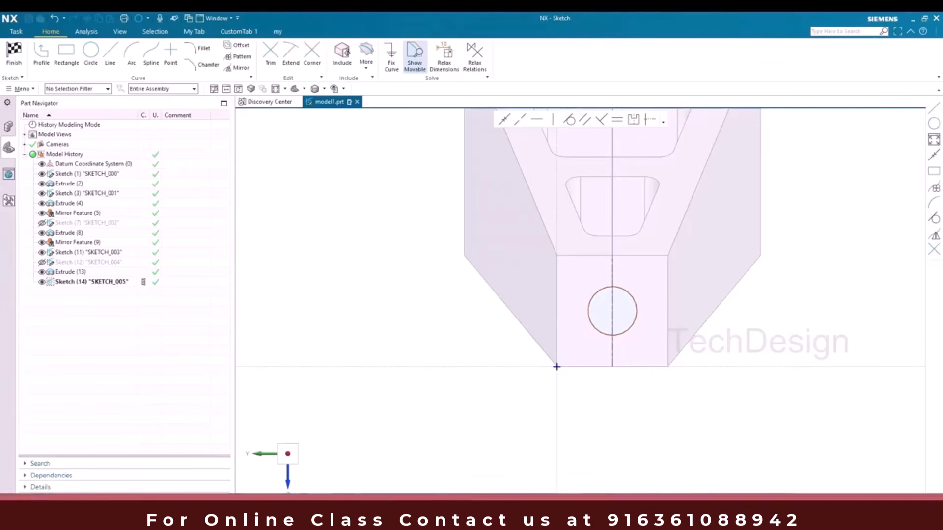
# - Set the pin circle's diameter to 7.5 mm
pyautogui.click(631, 326)
pyautogui.click(655, 289)
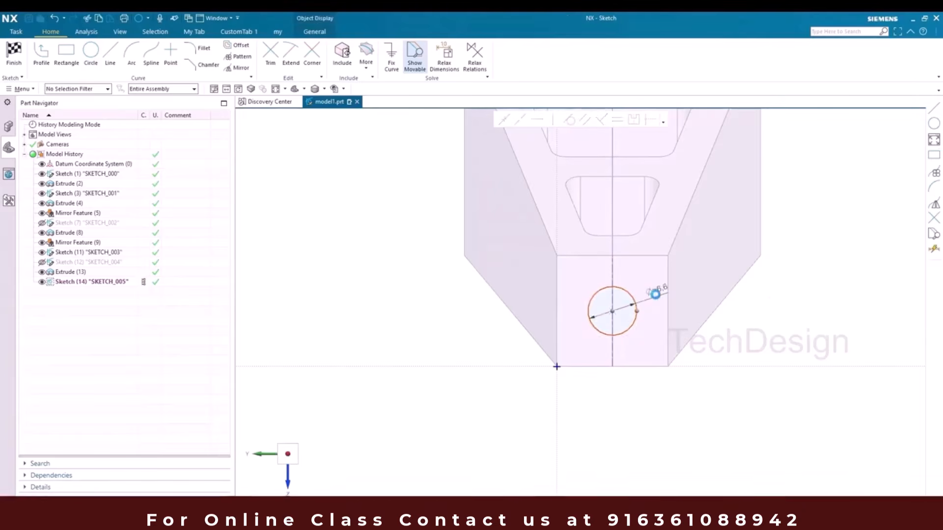
pyautogui.write('1')
pyautogui.press('Return')
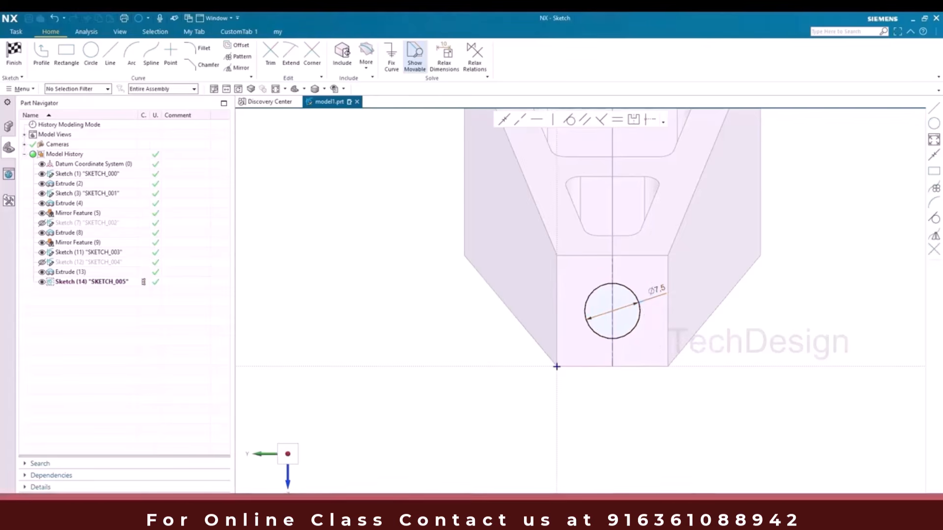
pyautogui.click(613, 312)
pyautogui.click(589, 367)
pyautogui.press('Escape')
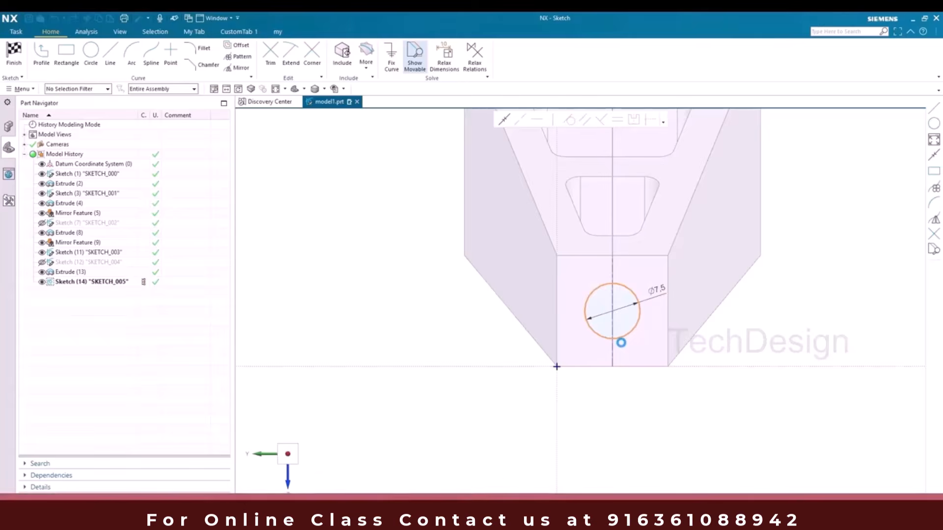
pyautogui.press('Escape')
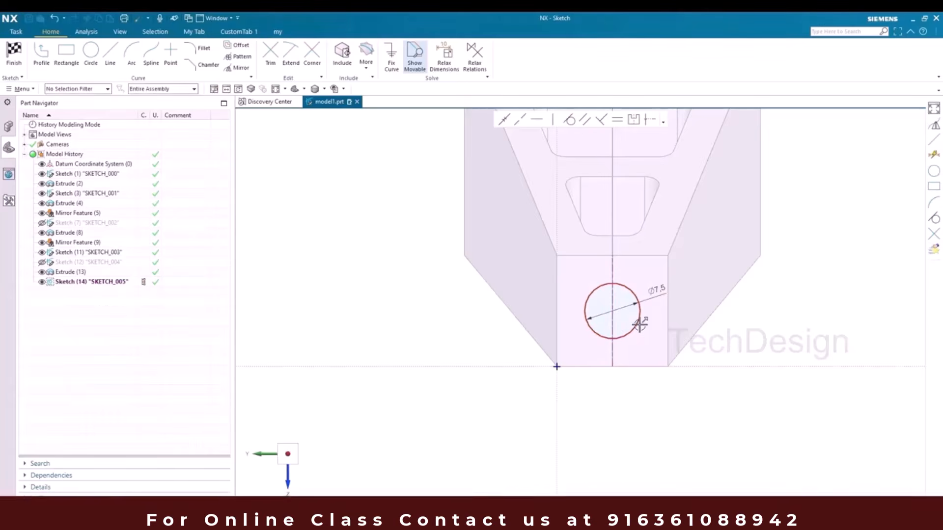
# - Set the distance from the pin circle's centre to the end face's bottom edge to 7.5 mm
pyautogui.click(612, 312)
pyautogui.click(587, 366)
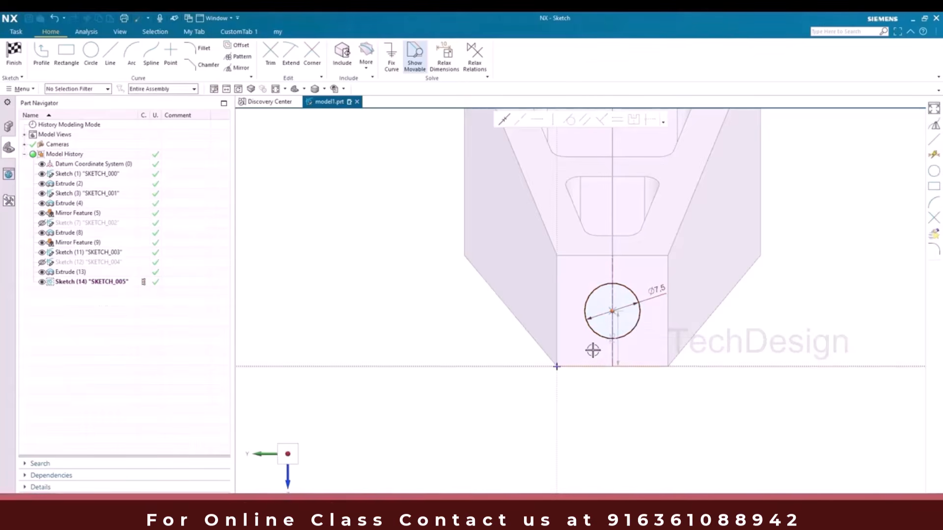
pyautogui.click(643, 352)
pyautogui.write('7')
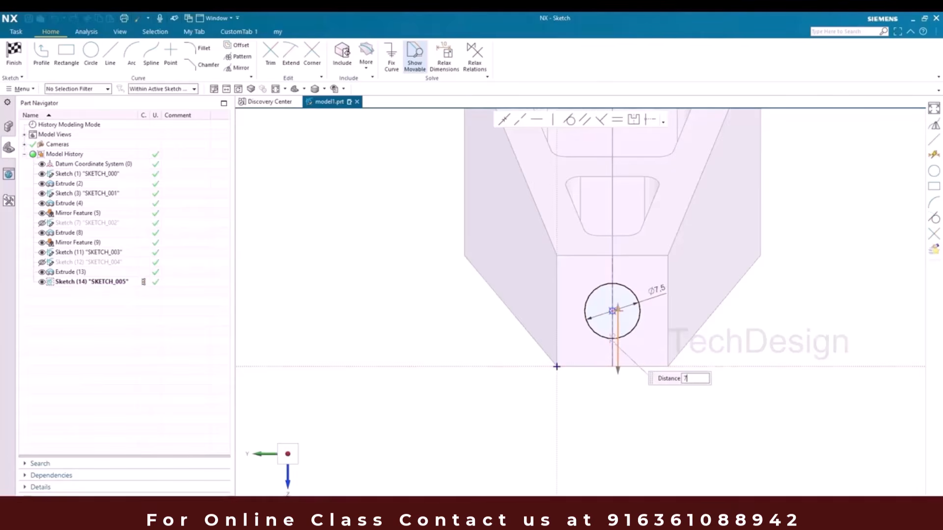
pyautogui.write('.5')
pyautogui.press('Return')
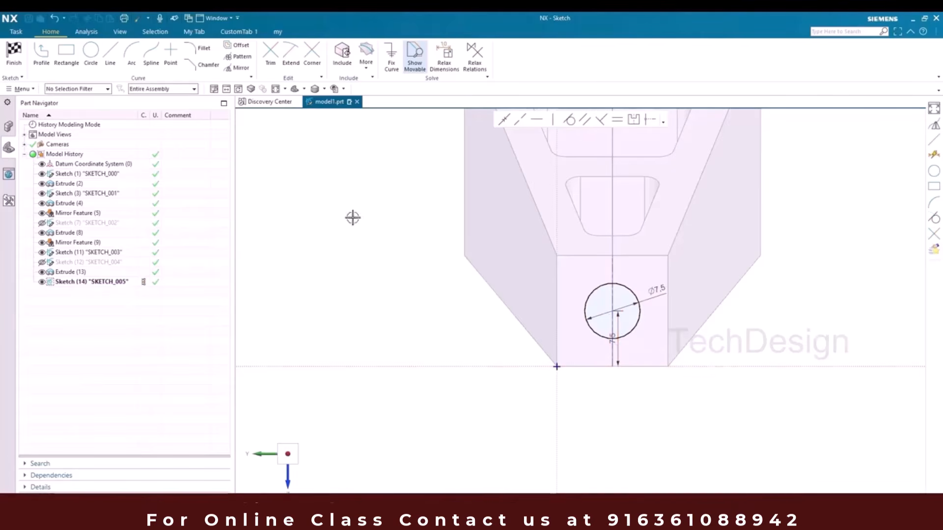
# - Finish the sketch and extrude the pin circle 15 mm outward from the arm's end face, uniting it with the bracket body
pyautogui.click(14, 54)
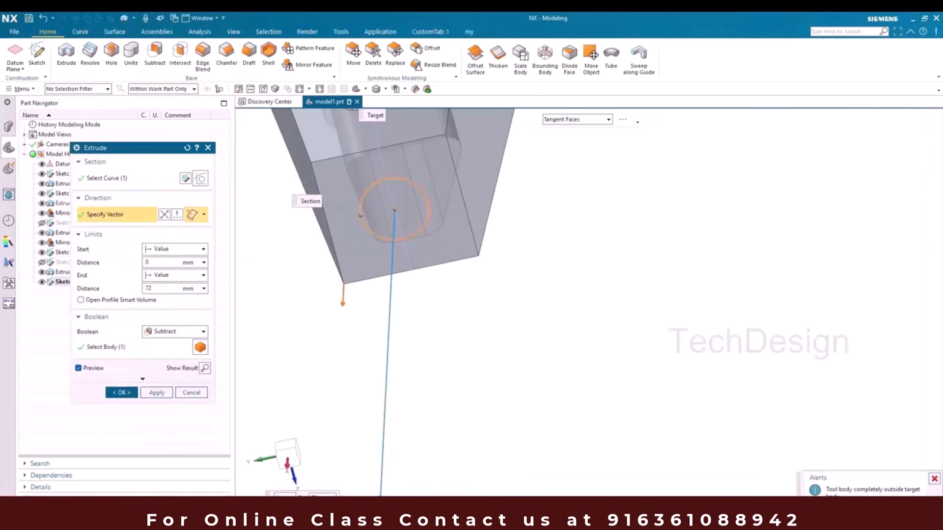
pyautogui.click(191, 332)
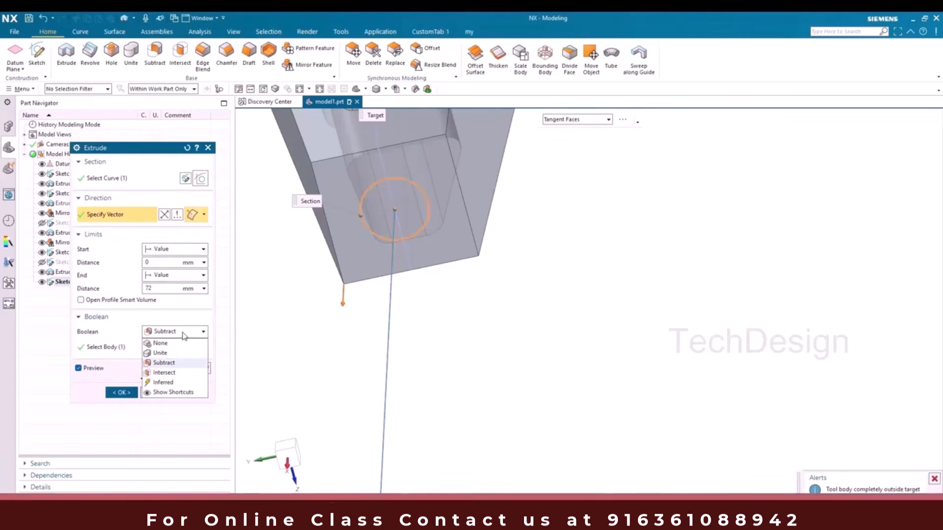
pyautogui.click(174, 350)
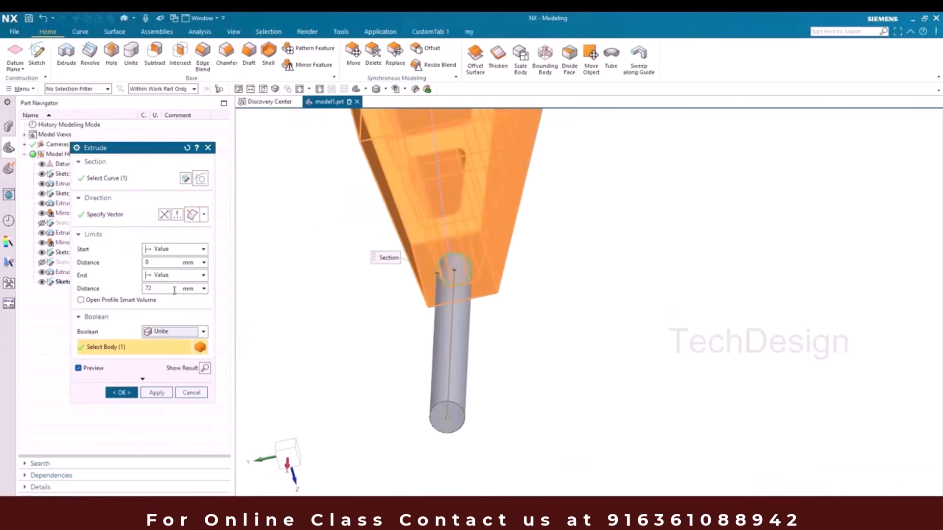
pyautogui.moveTo(175, 290); pyautogui.dragTo(2, 290)
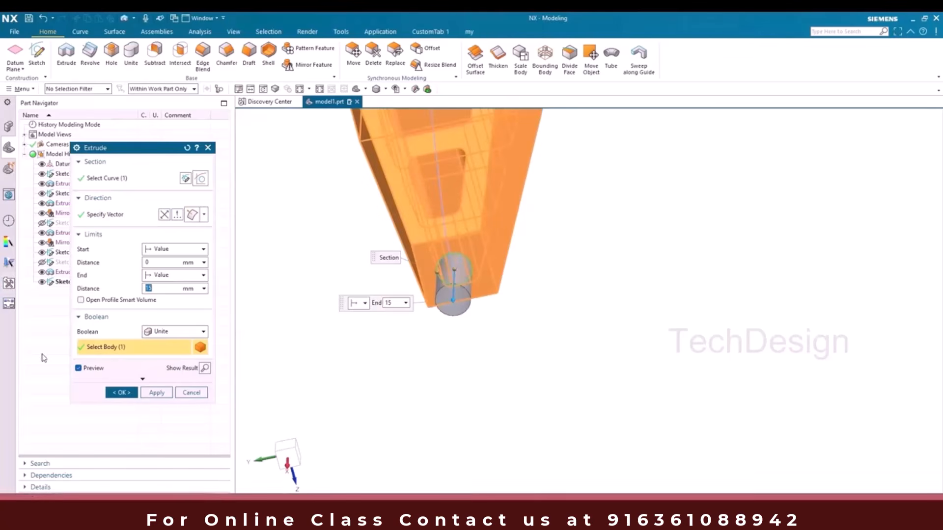
pyautogui.click(121, 392)
# - Mirror the end pin extrusion onto the opposite arm about the central YZ datum plane
pyautogui.moveTo(447, 319); pyautogui.dragTo(353, 241, button='middle')
pyautogui.click(311, 67)
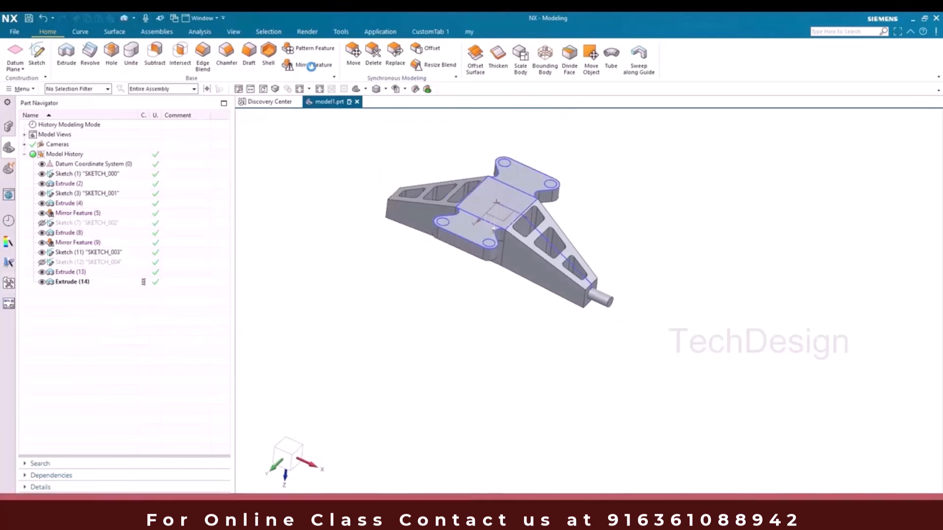
pyautogui.click(62, 282)
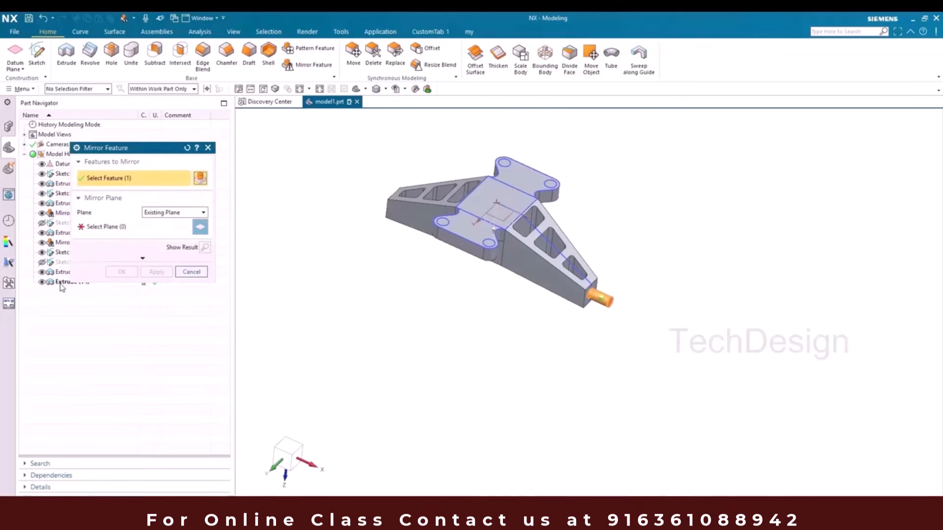
pyautogui.click(120, 229)
pyautogui.scroll(5, 489, 215)
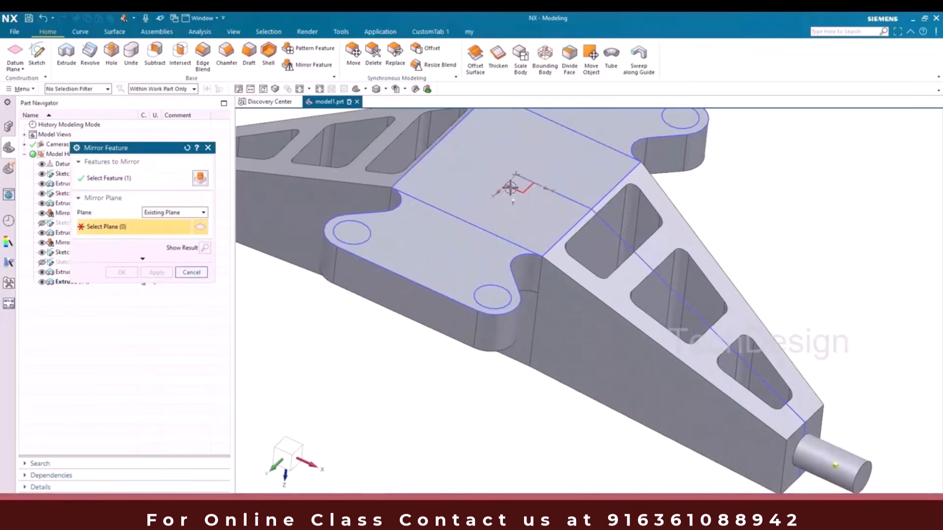
pyautogui.click(506, 192)
pyautogui.scroll(-5, 506, 192)
pyautogui.click(118, 272)
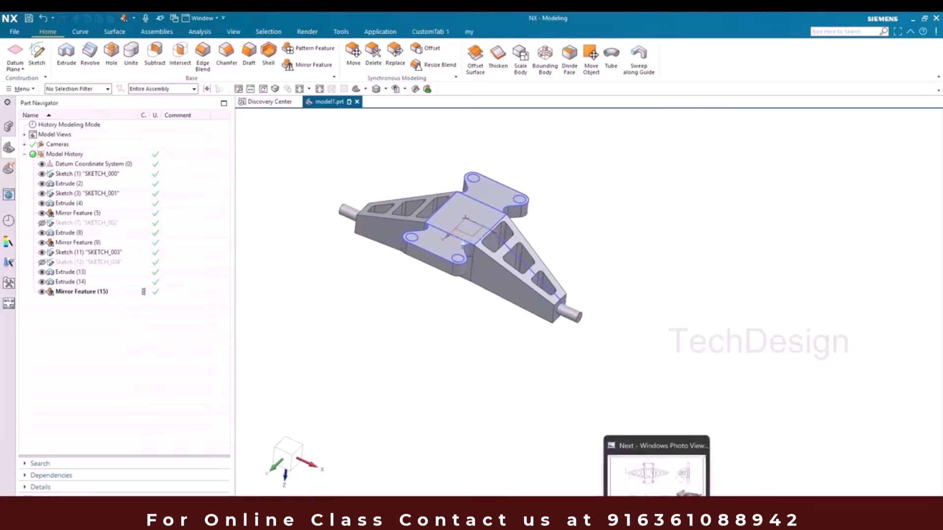
# - Check the two small side holes in the reference drawing, and start a sketch on the central block's vertical side face
pyautogui.hotkey('alt', 'Tab')
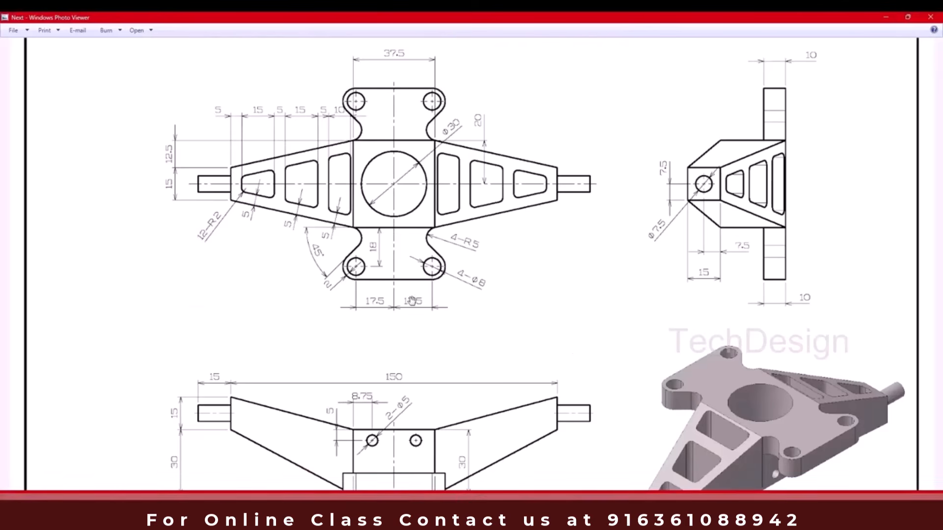
pyautogui.moveTo(415, 402); pyautogui.dragTo(418, 299)
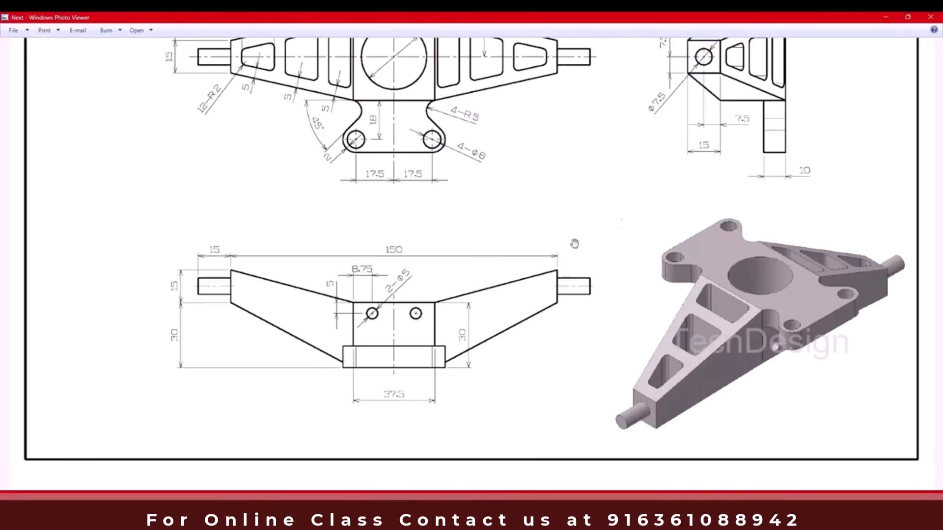
pyautogui.click(881, 18)
pyautogui.moveTo(370, 264); pyautogui.dragTo(505, 254, button='middle')
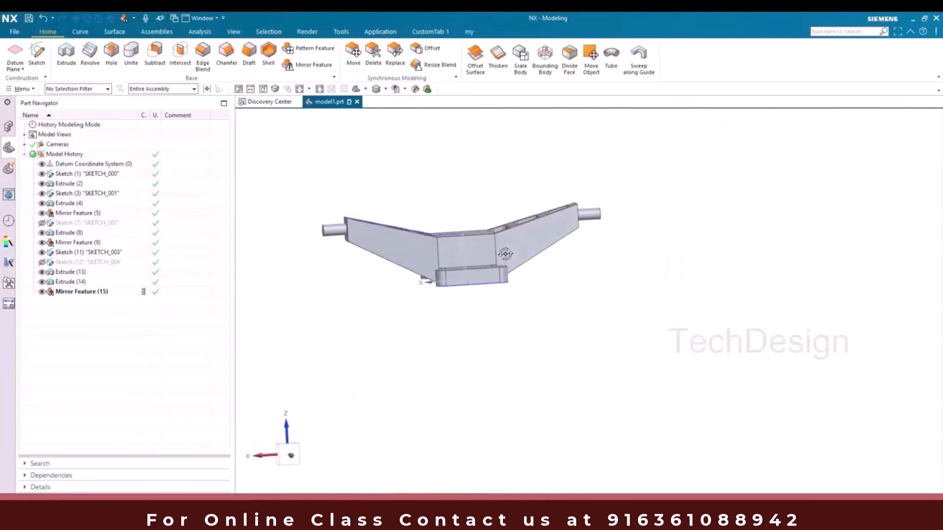
pyautogui.hotkey('alt', 'Tab')
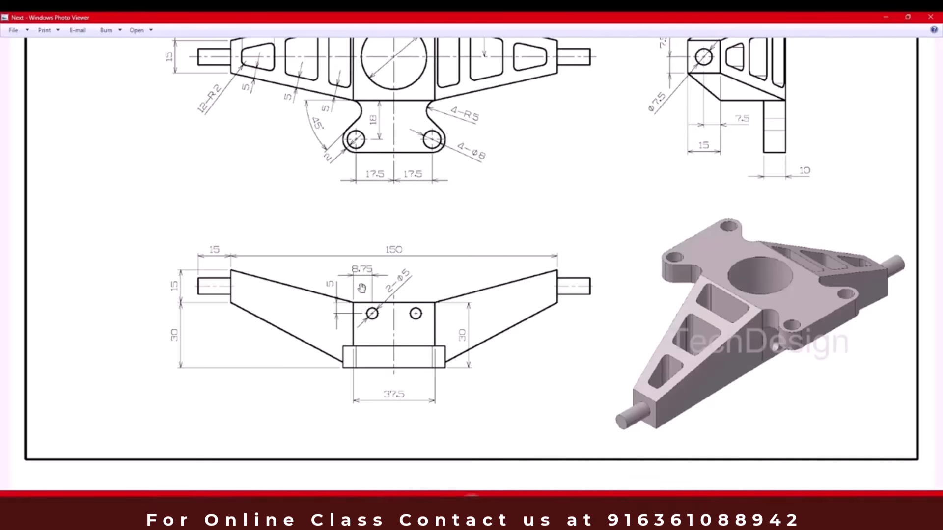
pyautogui.click(886, 17)
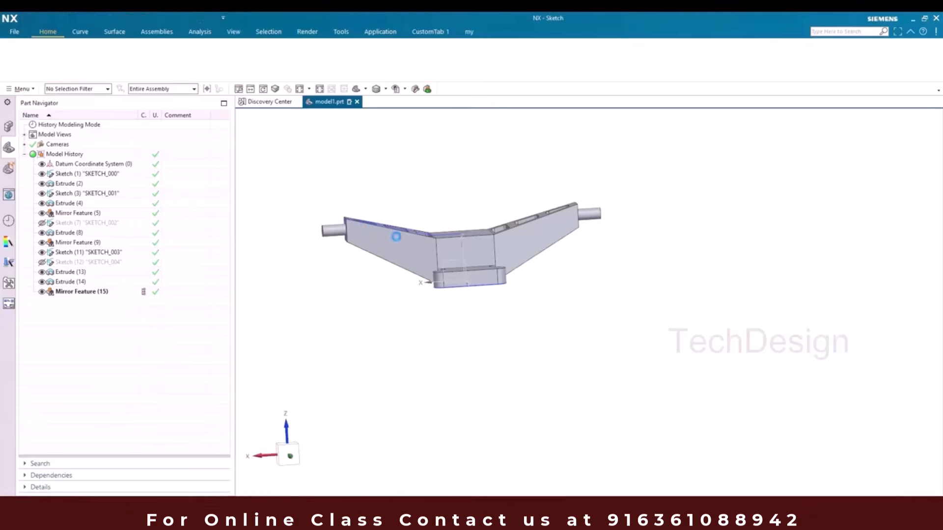
pyautogui.click(446, 257)
pyautogui.middleClick(446, 257)
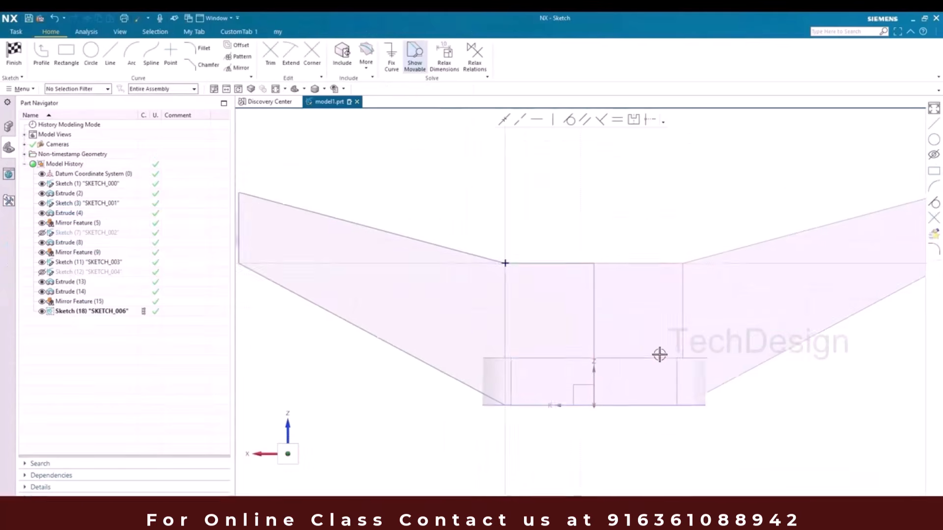
# - Sketch a circle near the upper-left corner of the block's side face and set its diameter to 5 mm
pyautogui.scroll(5, 659, 354)
pyautogui.click(91, 51)
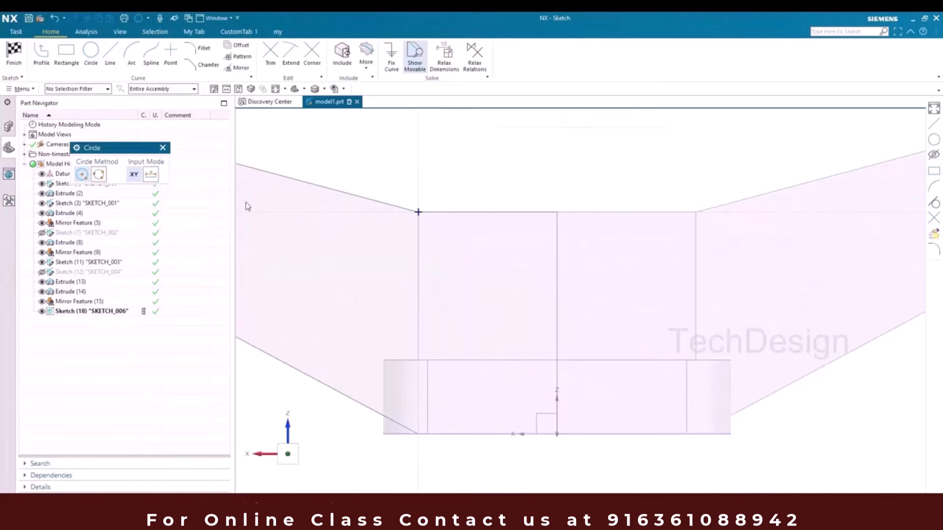
pyautogui.click(462, 249)
pyautogui.click(462, 270)
pyautogui.middleClick(462, 270)
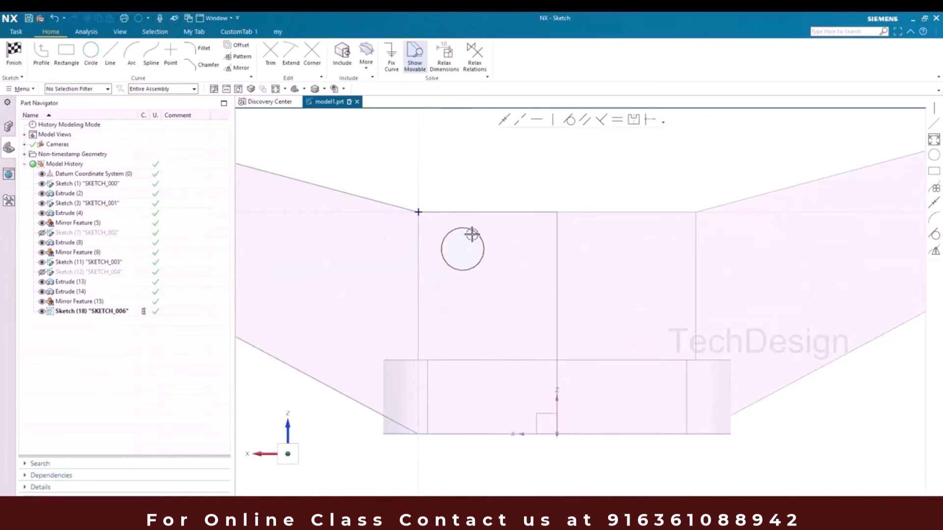
pyautogui.doubleClick(502, 229)
pyautogui.write('5')
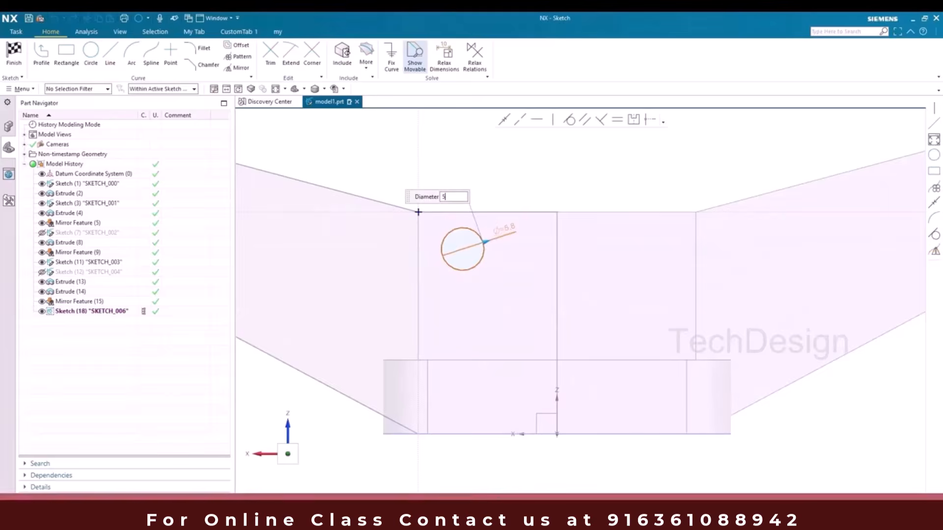
pyautogui.press('Return')
pyautogui.click(411, 281)
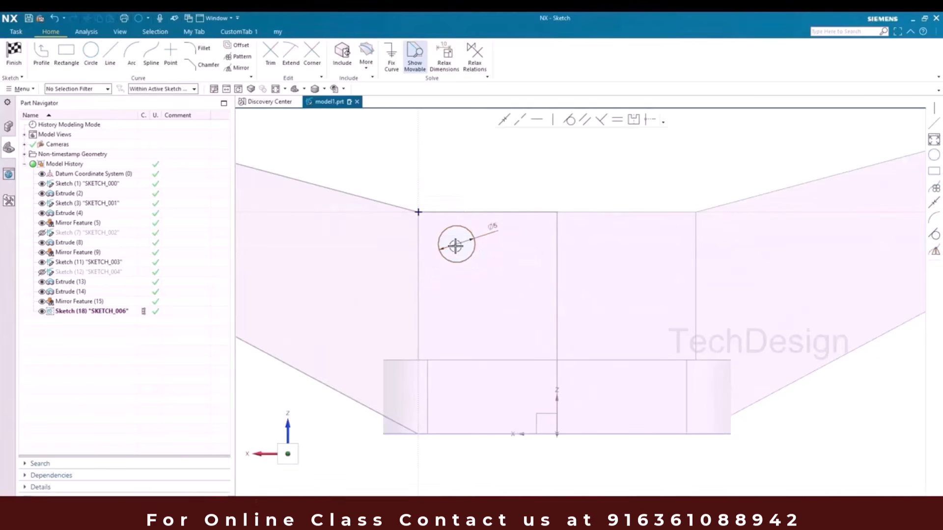
# - Set the distance from the hole circle's centre to the block's top edge to 5 mm
pyautogui.click(456, 244)
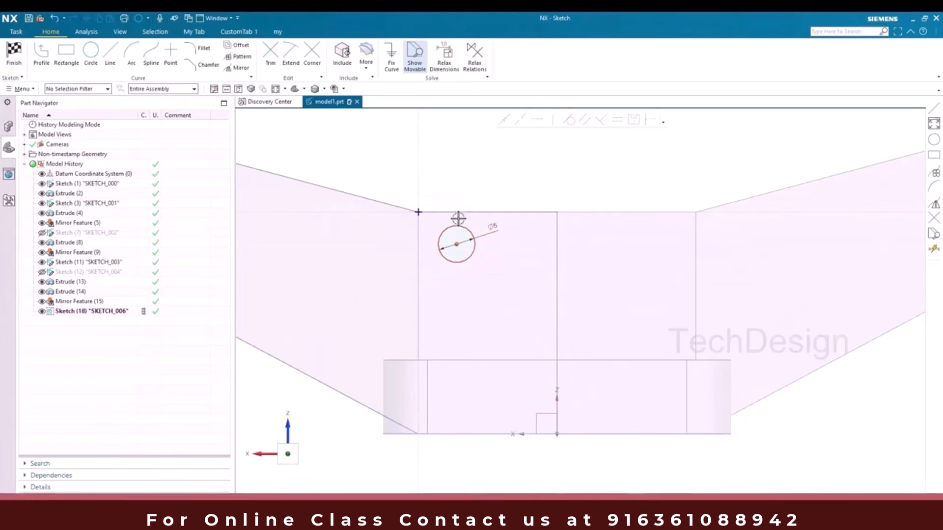
pyautogui.click(459, 212)
pyautogui.click(462, 223)
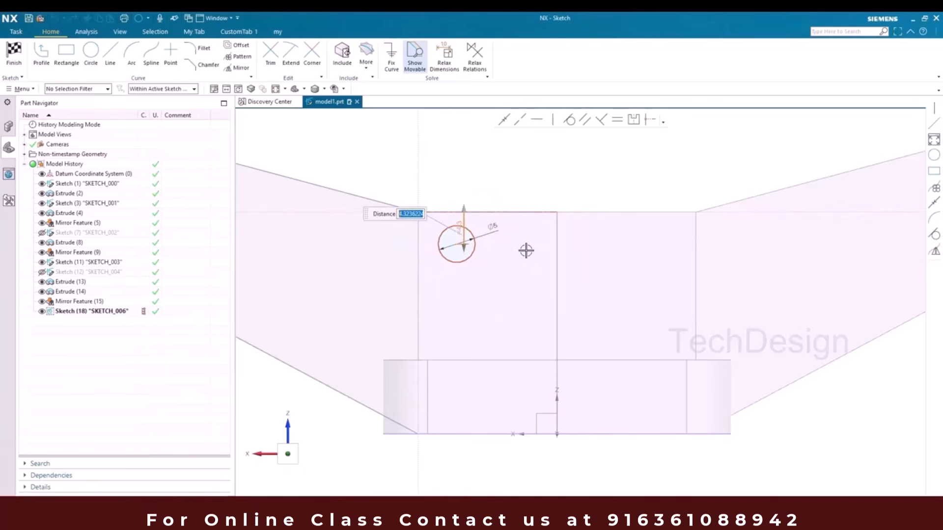
pyautogui.write('5')
pyautogui.press('Return')
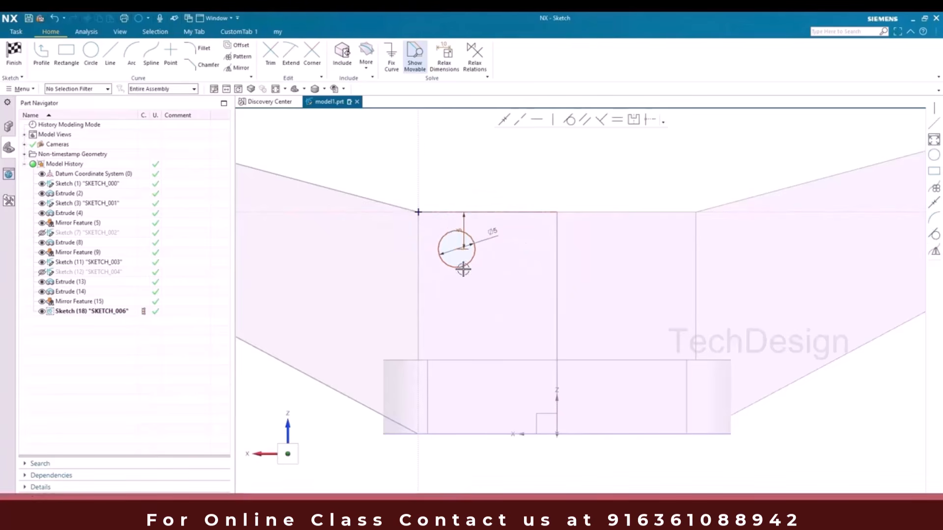
pyautogui.press('Escape')
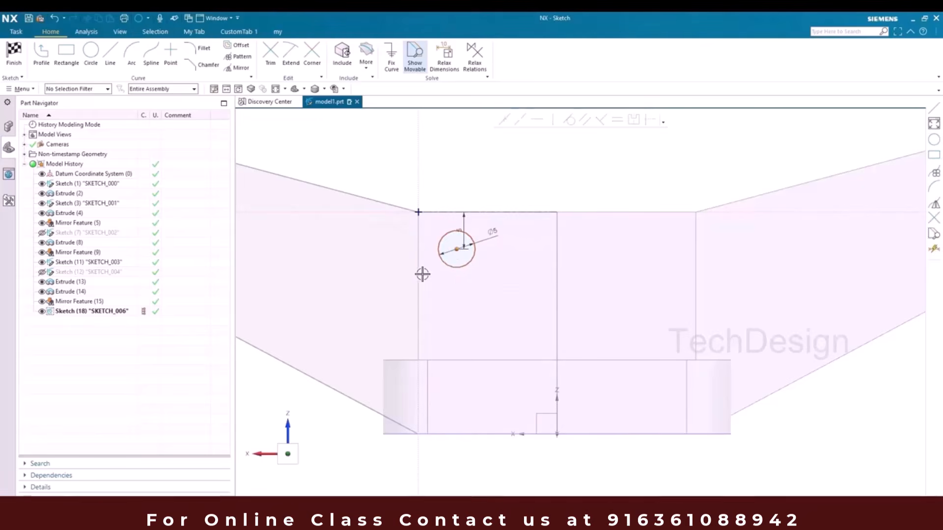
# - Check the hole's horizontal offset in the reference drawing, and set the distance from its centre to the block's left edge to 8.75 mm
pyautogui.click(419, 274)
pyautogui.click(431, 254)
pyautogui.write('8')
pyautogui.press('Return')
pyautogui.moveTo(657, 516)
pyautogui.click(657, 473)
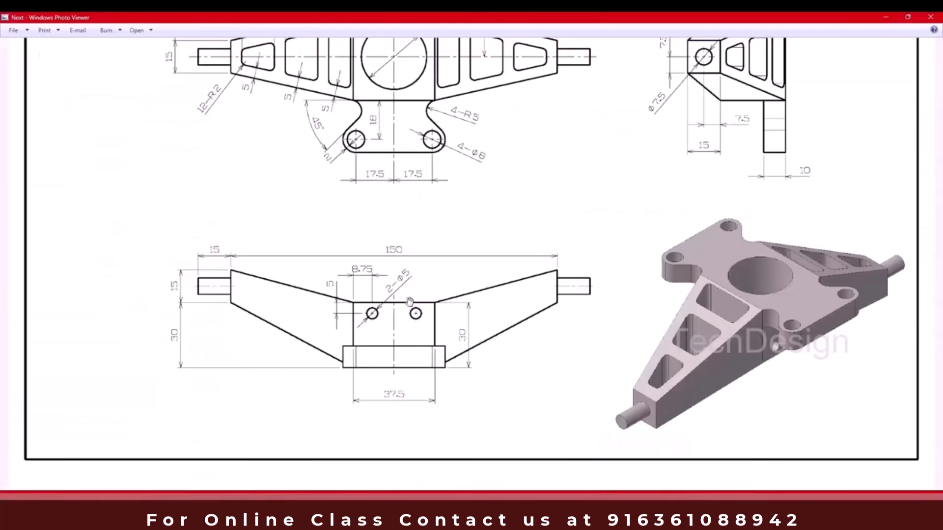
pyautogui.click(886, 22)
pyautogui.click(452, 249)
pyautogui.write('8')
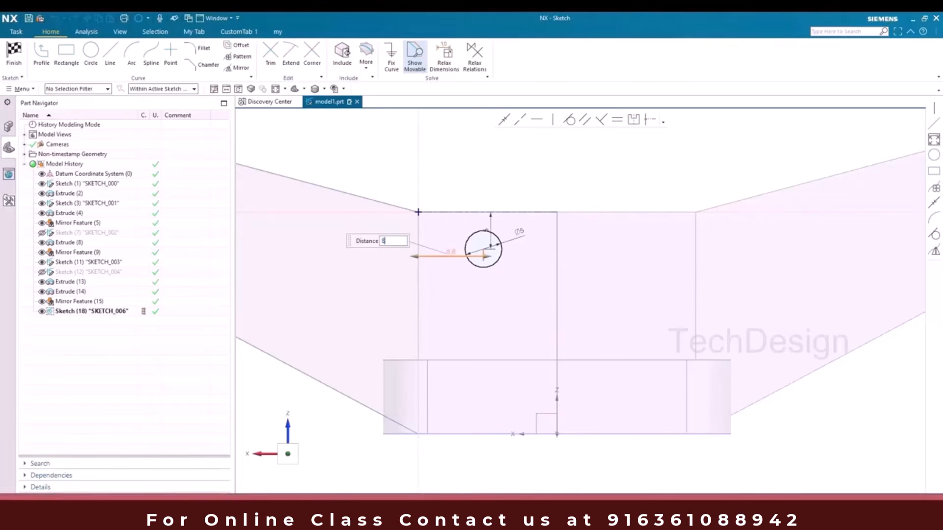
pyautogui.write('.75')
pyautogui.press('Return')
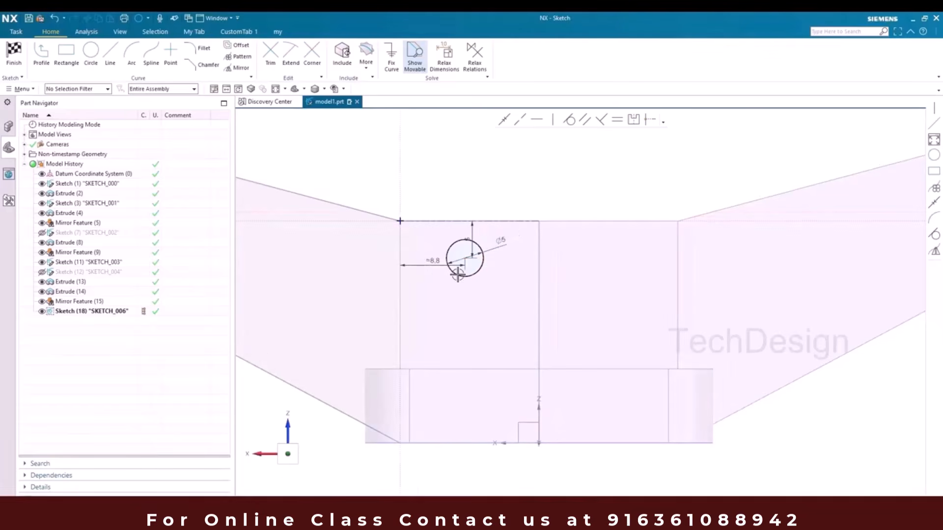
# - Mirror the 5 mm hole circle about the block's vertical centreline
pyautogui.click(244, 69)
pyautogui.click(456, 271)
pyautogui.click(538, 273)
pyautogui.click(122, 245)
# - Finish the sketch and extrude both hole circles 54 mm through the central block, subtracting them from the body
pyautogui.click(14, 55)
pyautogui.moveTo(455, 206); pyautogui.dragTo(472, 236, button='middle')
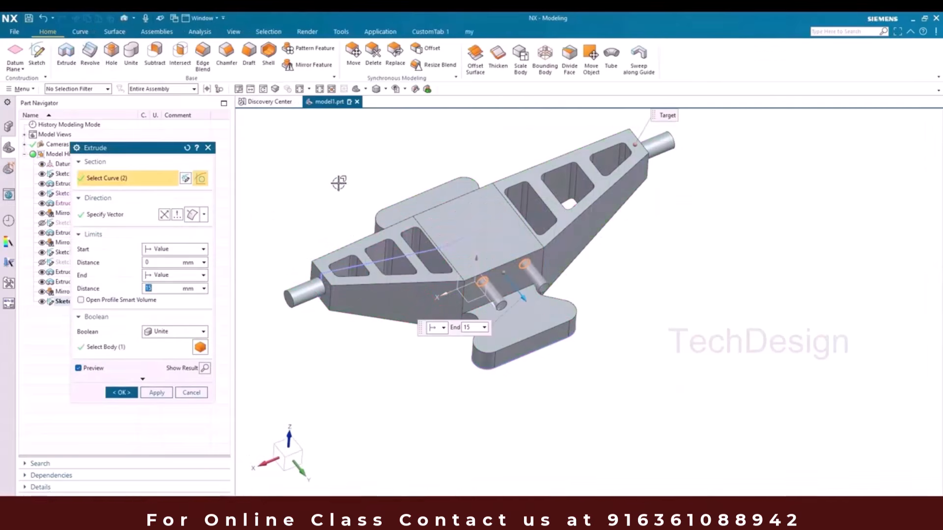
pyautogui.moveTo(523, 301); pyautogui.dragTo(435, 185)
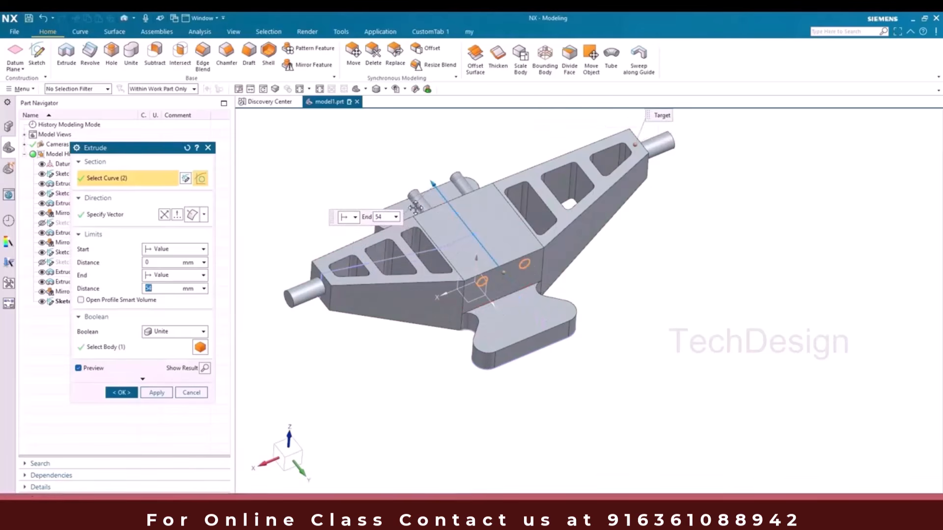
pyautogui.click(161, 333)
pyautogui.click(159, 344)
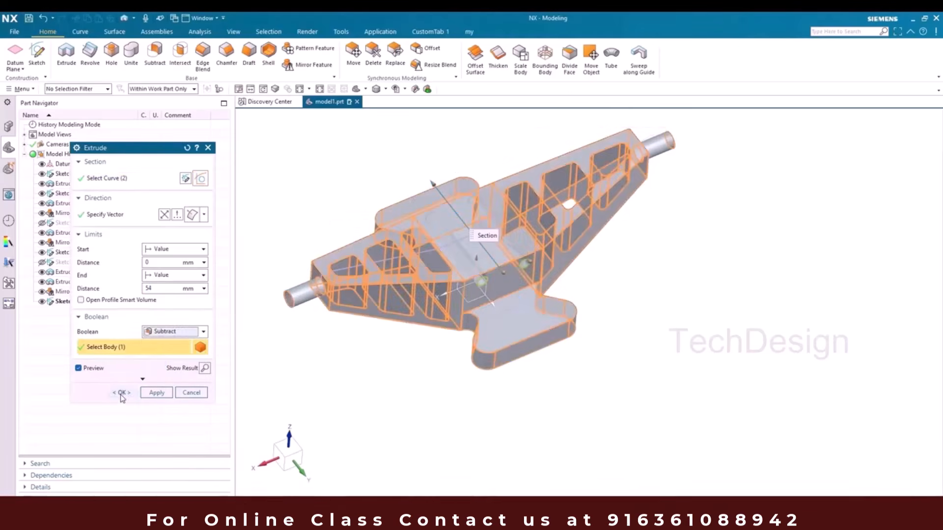
pyautogui.click(122, 392)
# - Check the central bore in the reference drawing, and start a sketch on the central block's flat face that carries the four mounting-hole circles
pyautogui.click(634, 493)
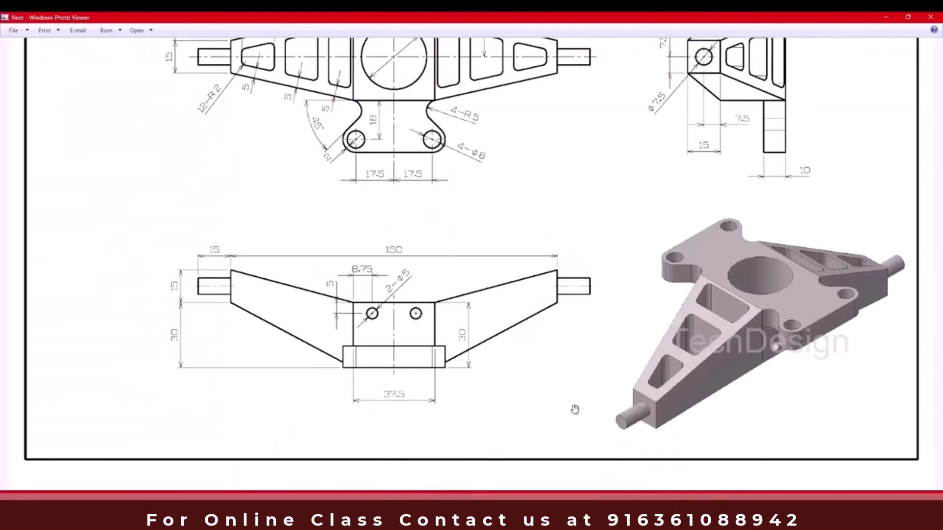
pyautogui.moveTo(409, 217); pyautogui.dragTo(406, 305)
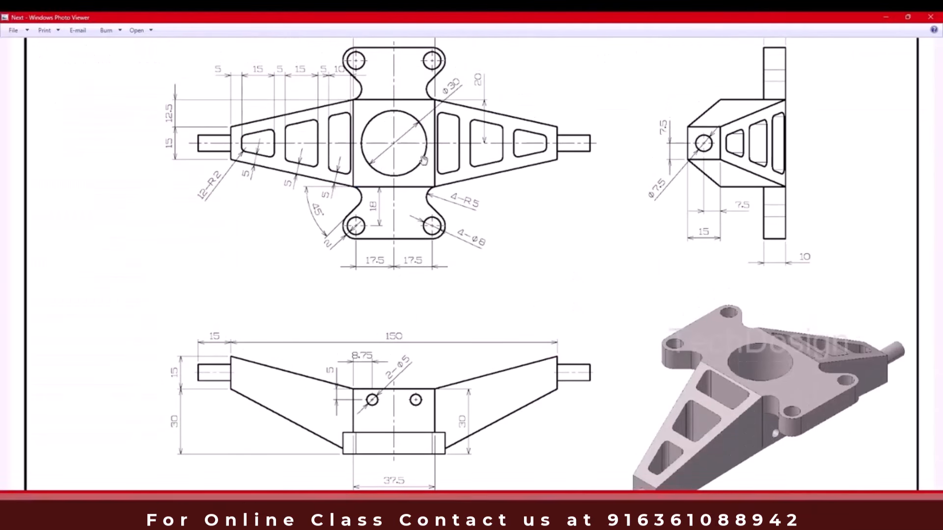
pyautogui.click(886, 18)
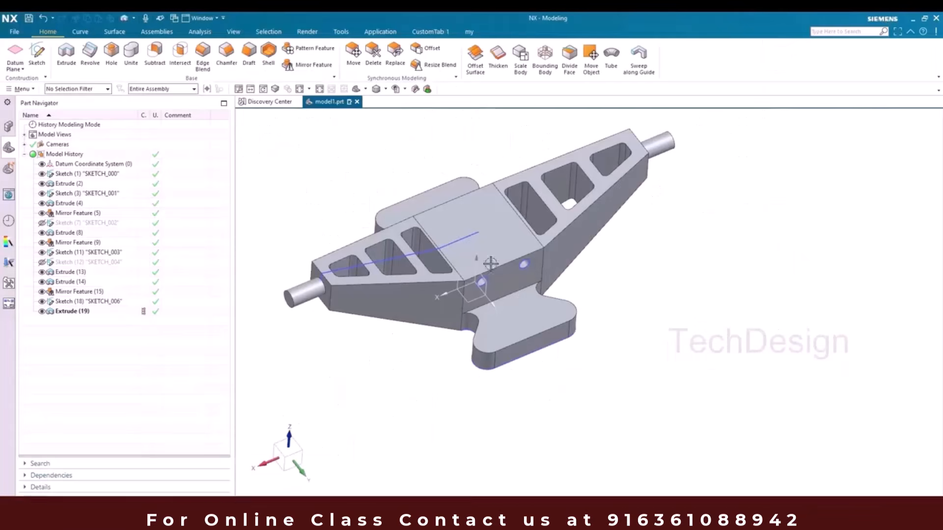
pyautogui.moveTo(462, 273); pyautogui.dragTo(418, 144, button='middle')
pyautogui.hotkey('ctrl', 'f')
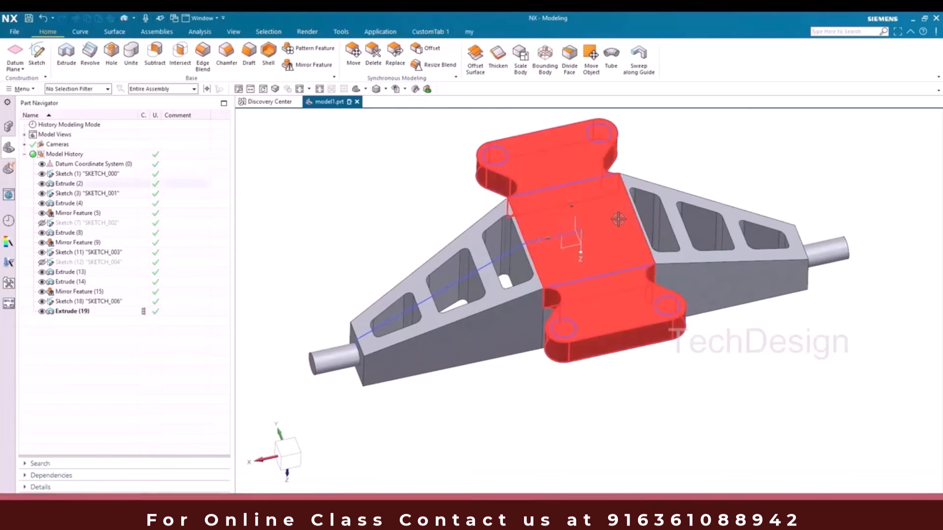
pyautogui.click(40, 60)
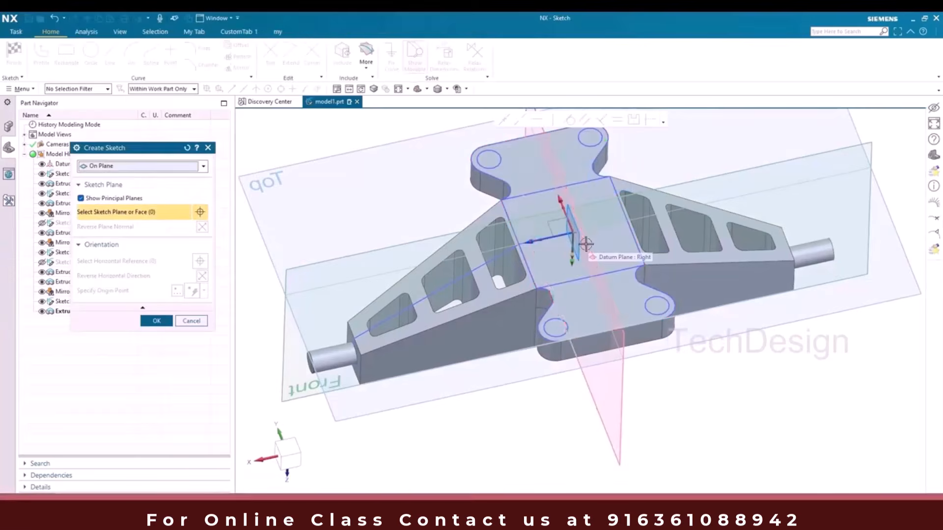
pyautogui.click(602, 239)
pyautogui.middleClick(602, 239)
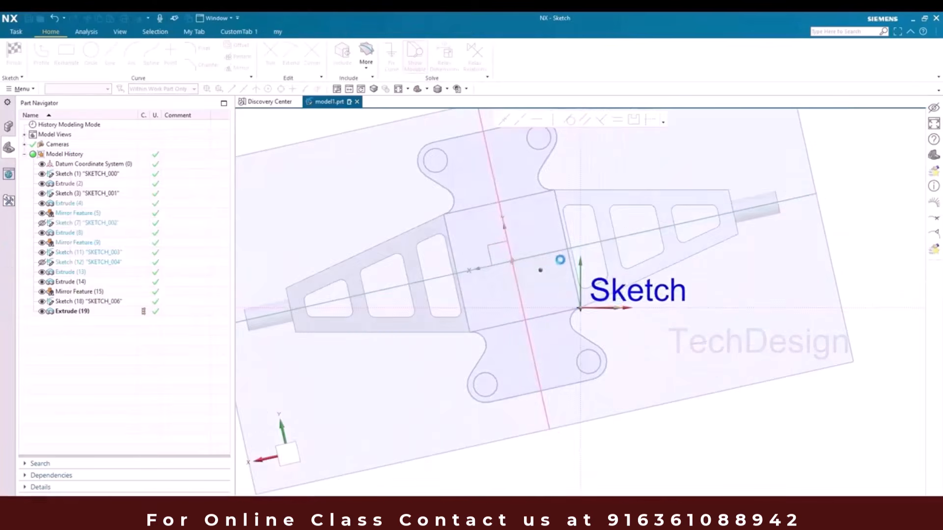
# - Sketch a circle about 20 mm in diameter centred on the datum origin in the central block
pyautogui.click(88, 51)
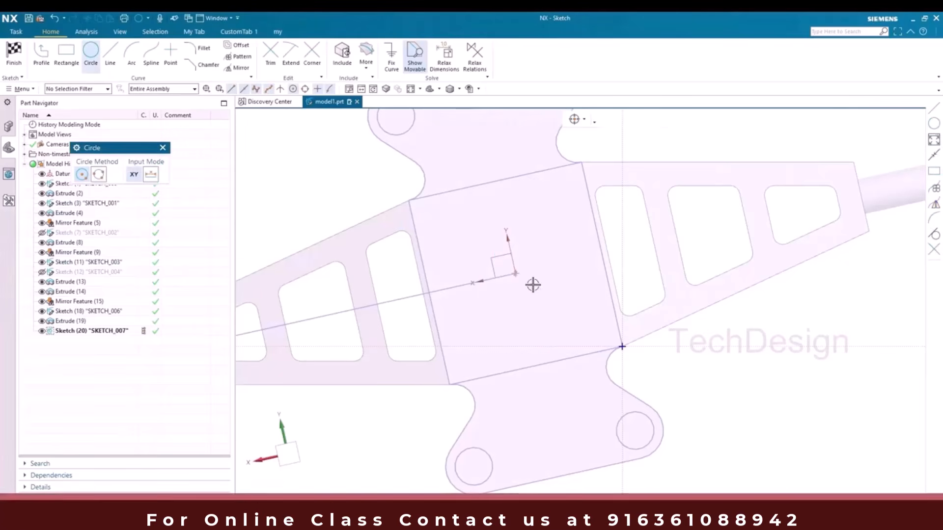
pyautogui.click(516, 273)
pyautogui.click(499, 318)
pyautogui.middleClick(532, 289)
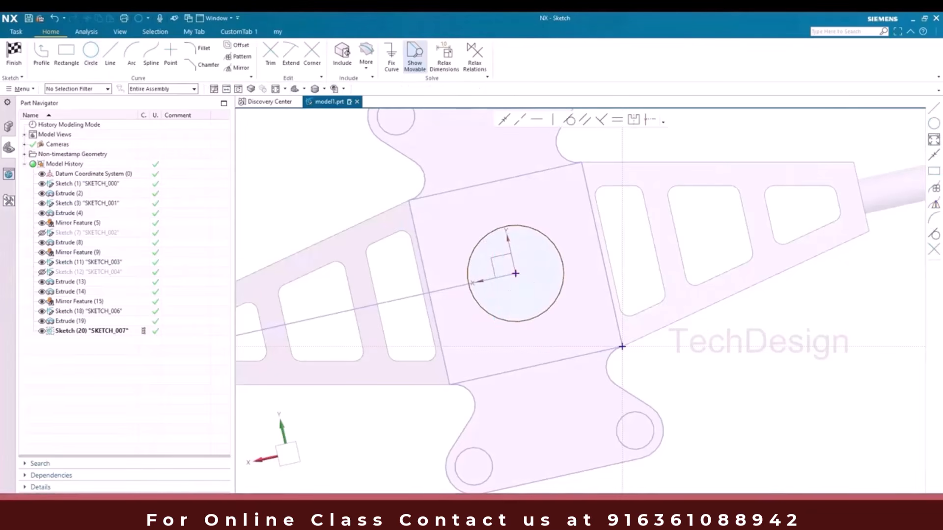
# - Check the bore size in the reference drawing, and set the central circle's diameter to 30 mm
pyautogui.hotkey('alt', 'Tab')
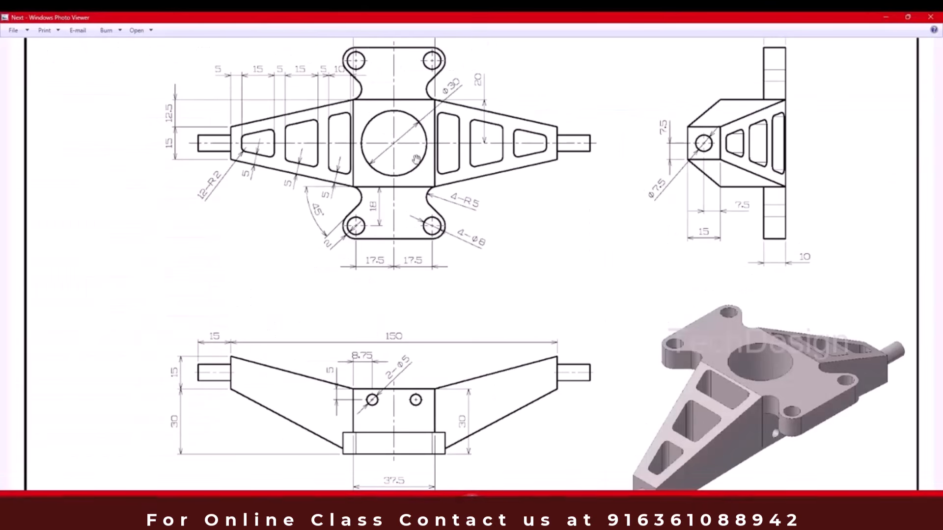
pyautogui.click(885, 18)
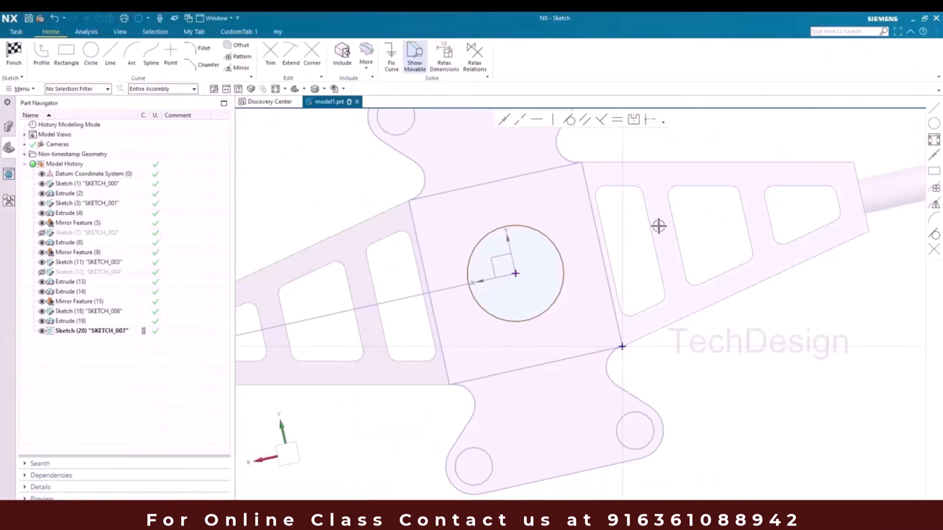
pyautogui.click(562, 264)
pyautogui.press('d')
pyautogui.click(581, 246)
pyautogui.write('30')
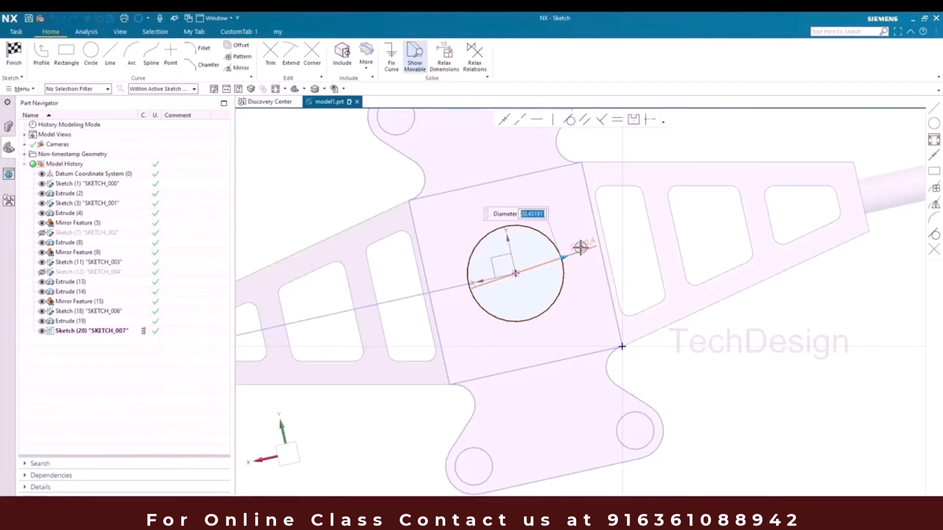
pyautogui.press('Return')
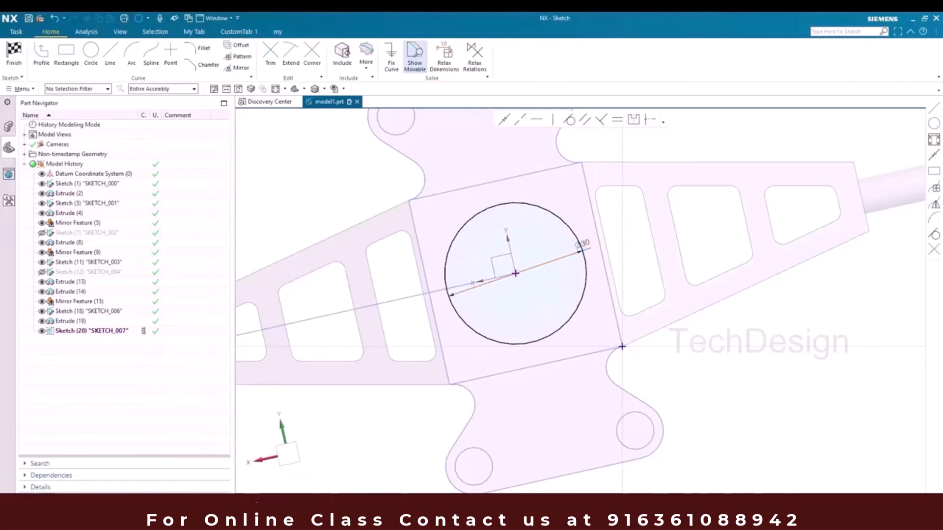
# - Finish the sketch and extrude the central bore circle and the four mounting-hole circles 70 mm through the body, subtracting them
pyautogui.click(14, 54)
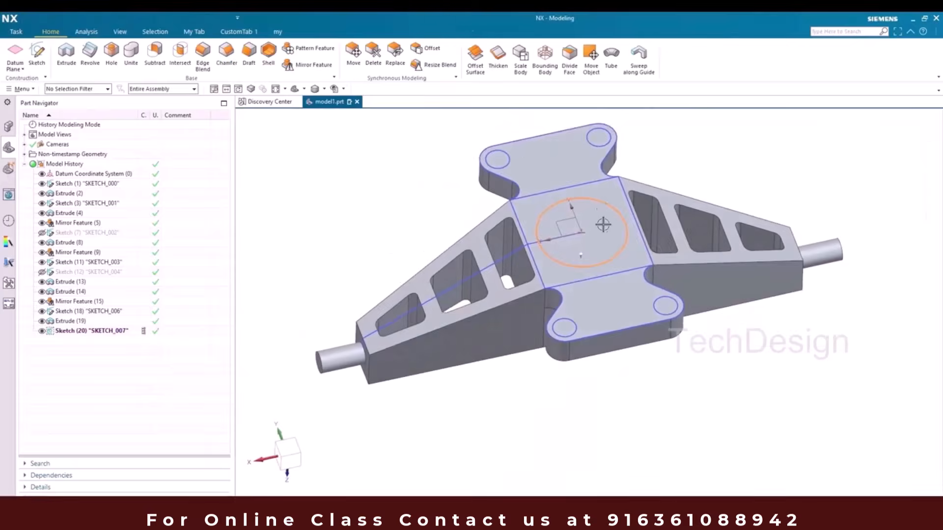
pyautogui.press('Escape')
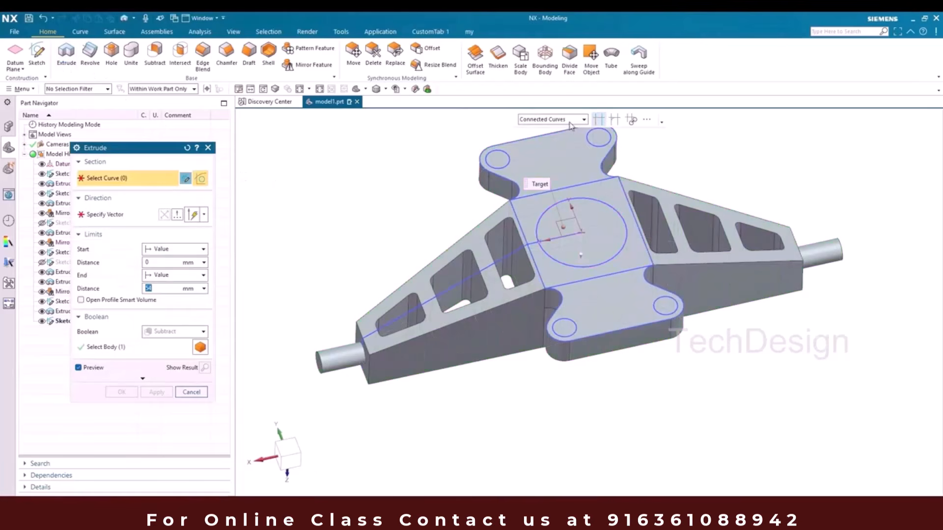
pyautogui.click(571, 121)
pyautogui.click(560, 131)
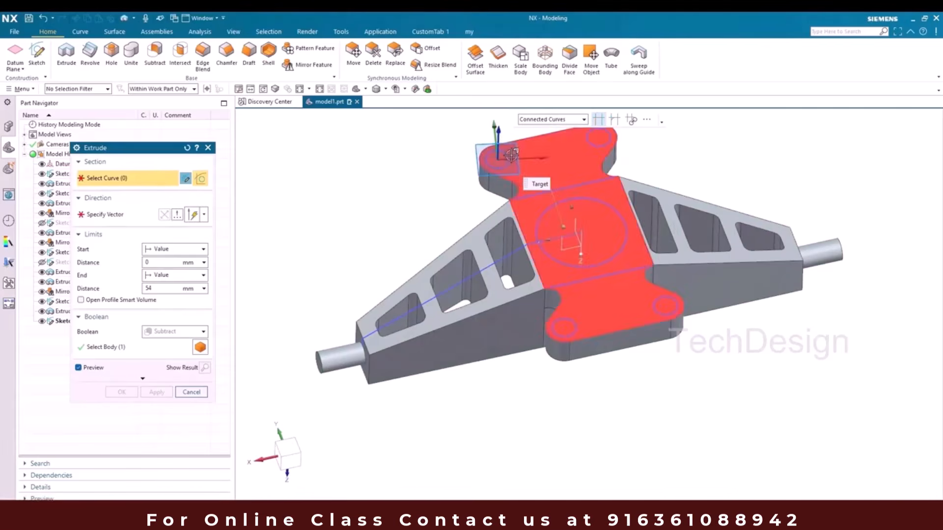
pyautogui.click(497, 160)
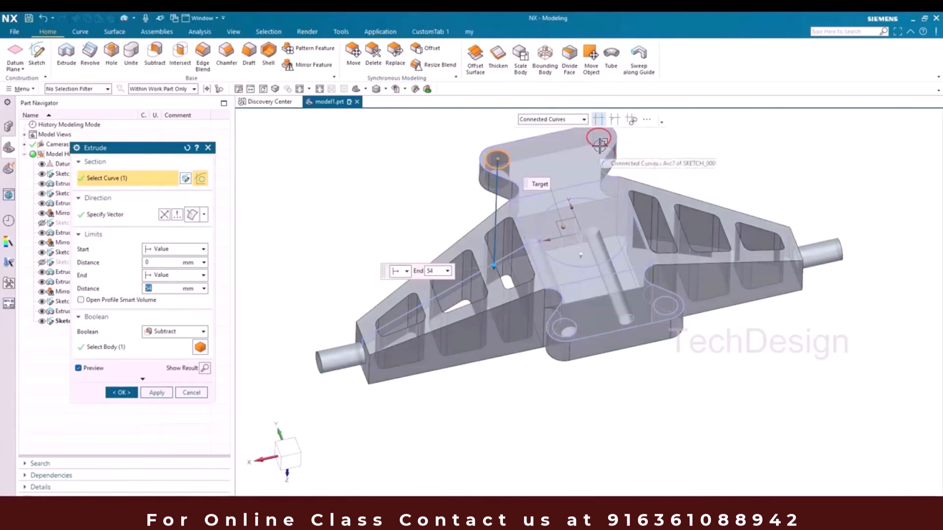
pyautogui.click(599, 143)
pyautogui.click(564, 264)
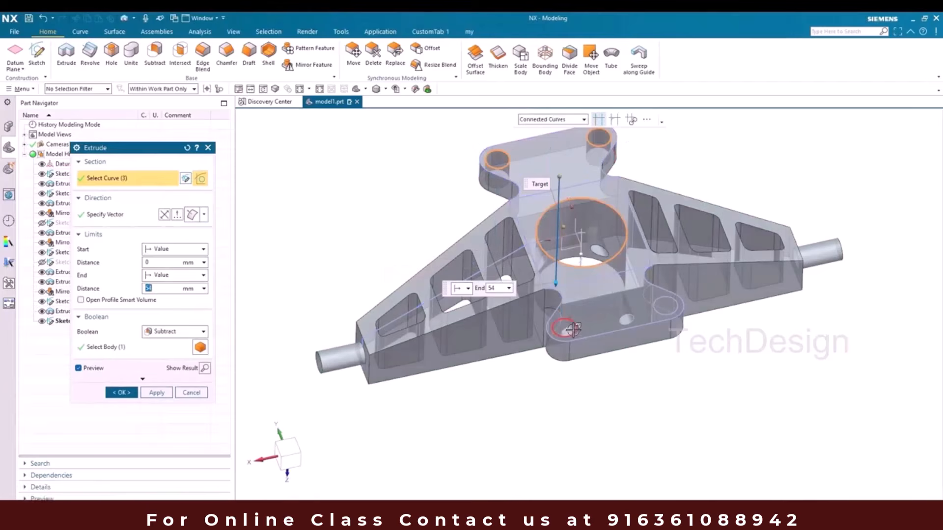
pyautogui.click(571, 329)
pyautogui.click(665, 306)
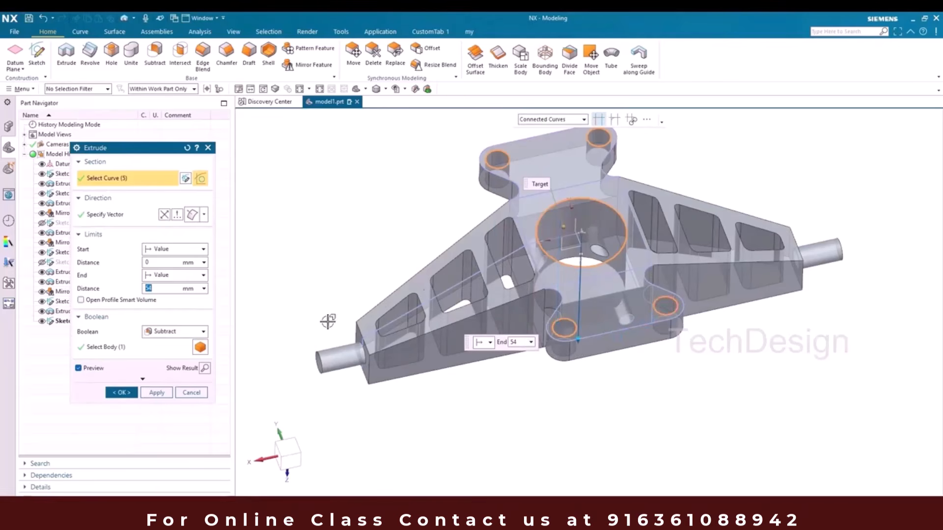
pyautogui.moveTo(581, 337); pyautogui.dragTo(577, 371)
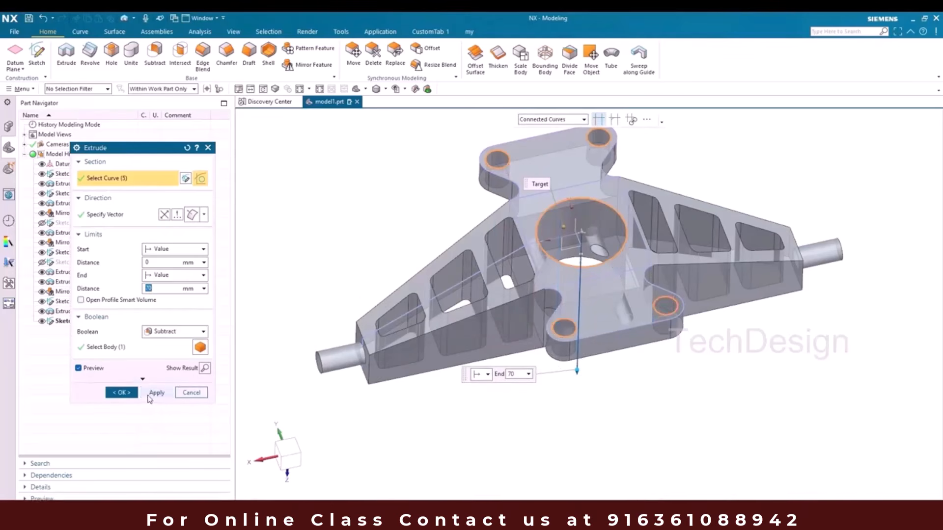
pyautogui.click(122, 393)
# - Hide all objects and show only the solid bodies, and examine the bracket
pyautogui.moveTo(328, 211)
pyautogui.mouseDown(button='middle')
pyautogui.moveTo(297, 251)
pyautogui.moveTo(338, 204)
pyautogui.mouseUp(button='middle')
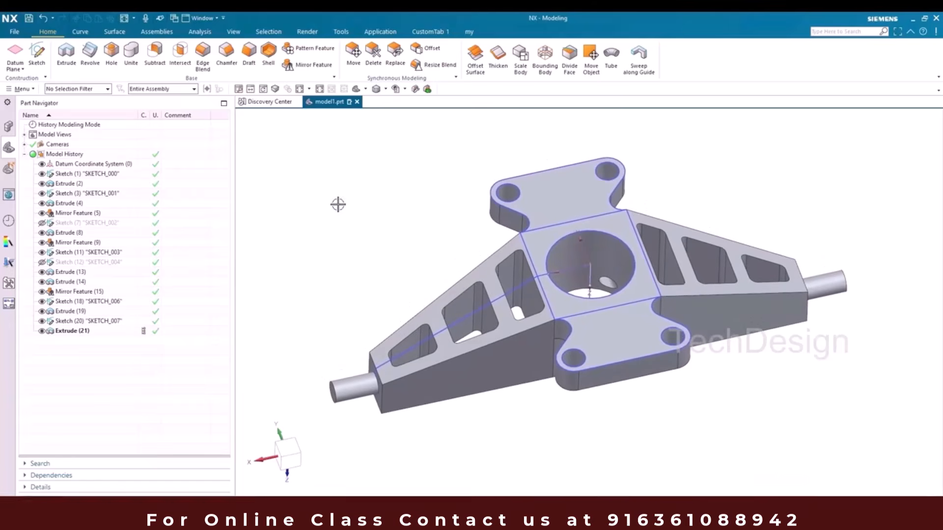
pyautogui.hotkey('ctrl', 'w')
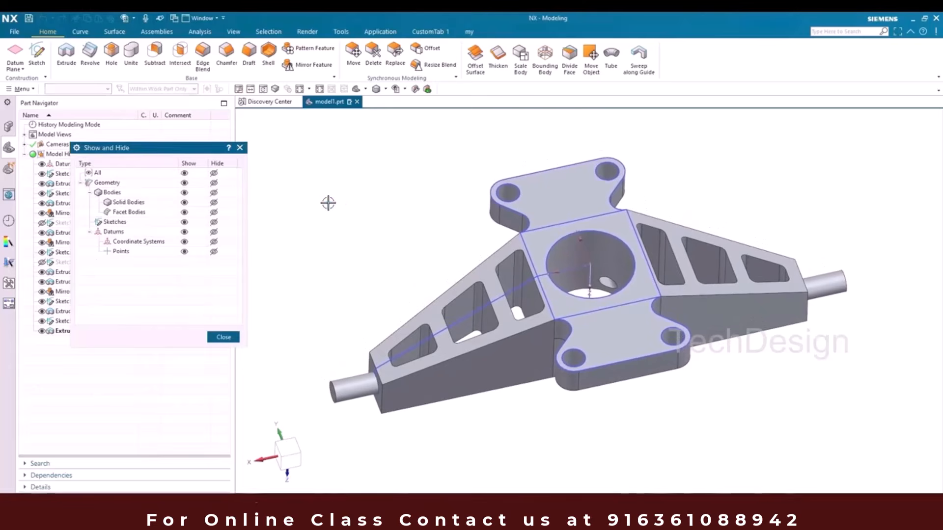
pyautogui.click(215, 173)
pyautogui.click(184, 203)
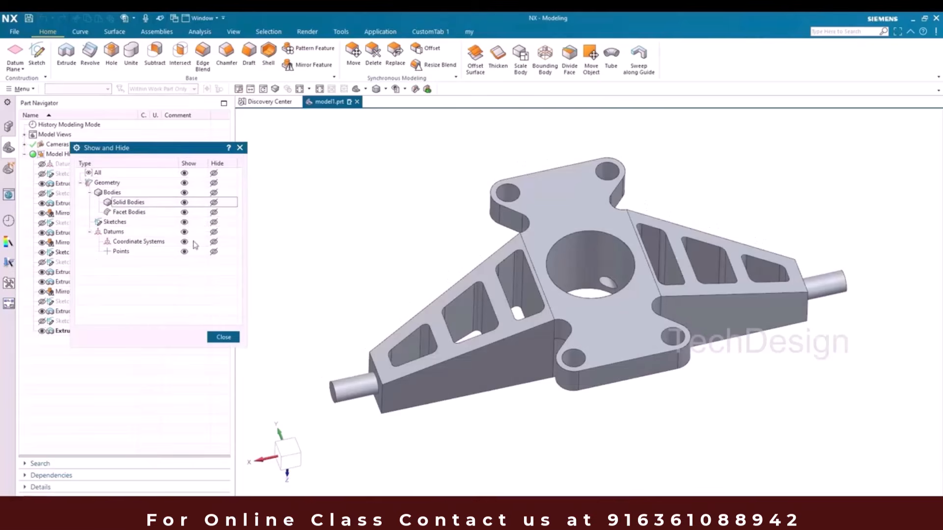
pyautogui.click(220, 337)
pyautogui.moveTo(385, 208)
pyautogui.mouseDown(button='middle')
pyautogui.moveTo(383, 179)
pyautogui.moveTo(391, 203)
pyautogui.mouseUp(button='middle')
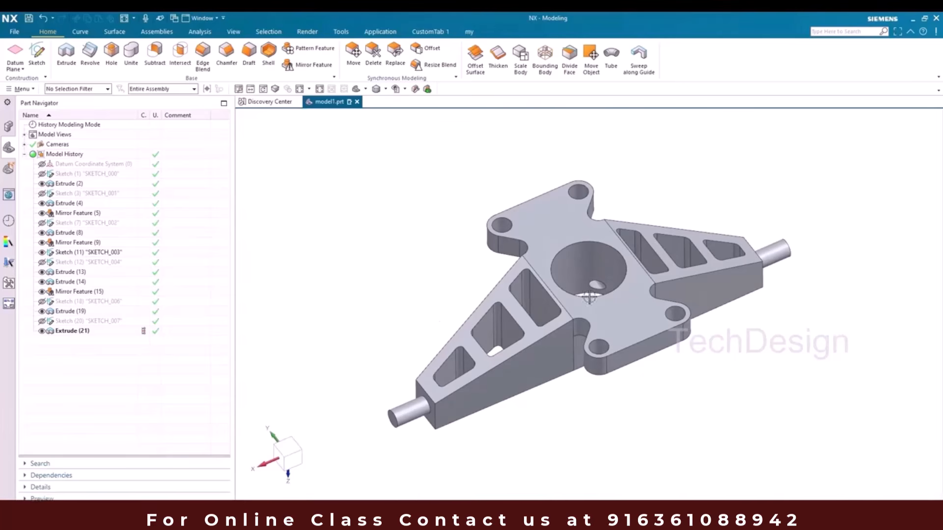
pyautogui.scroll(5, 421, 227)
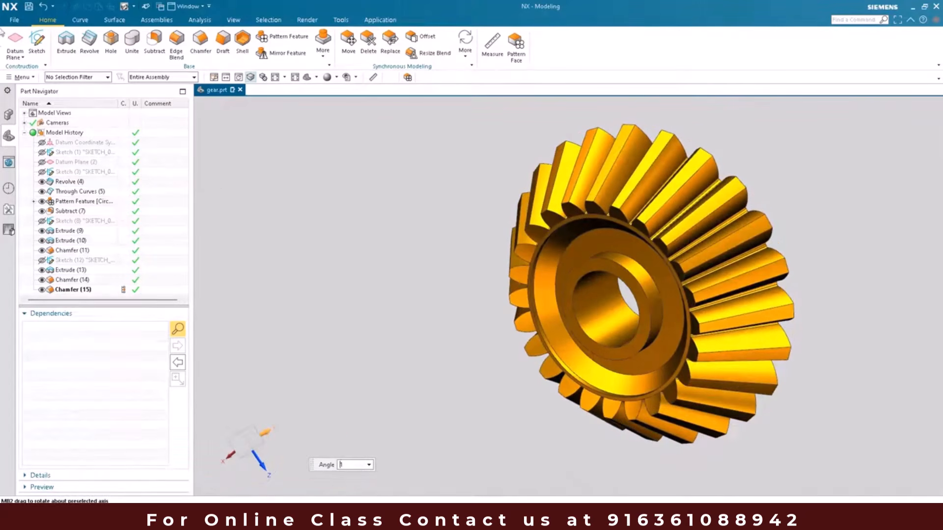
# - Create a new model file alongside the gear part and start a sketch on the YZ plane
pyautogui.click(15, 20)
pyautogui.click(21, 35)
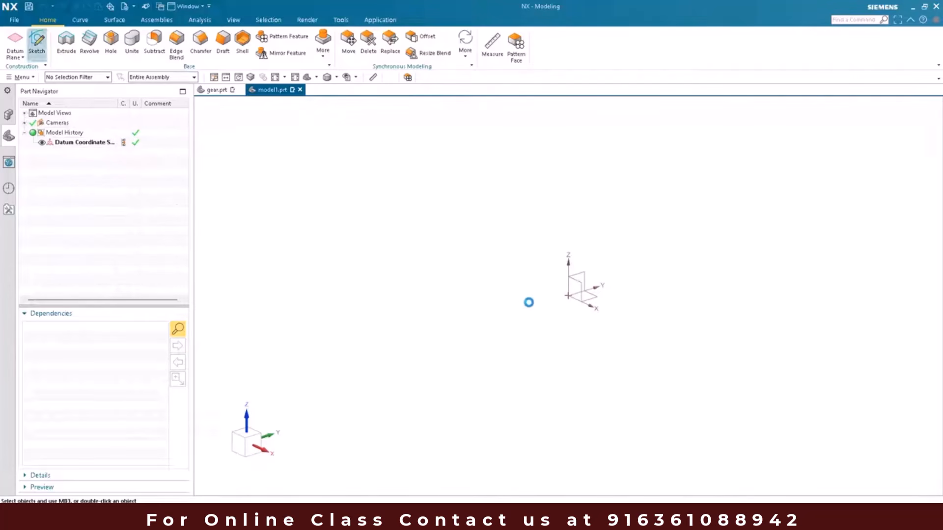
pyautogui.middleClick(484, 255)
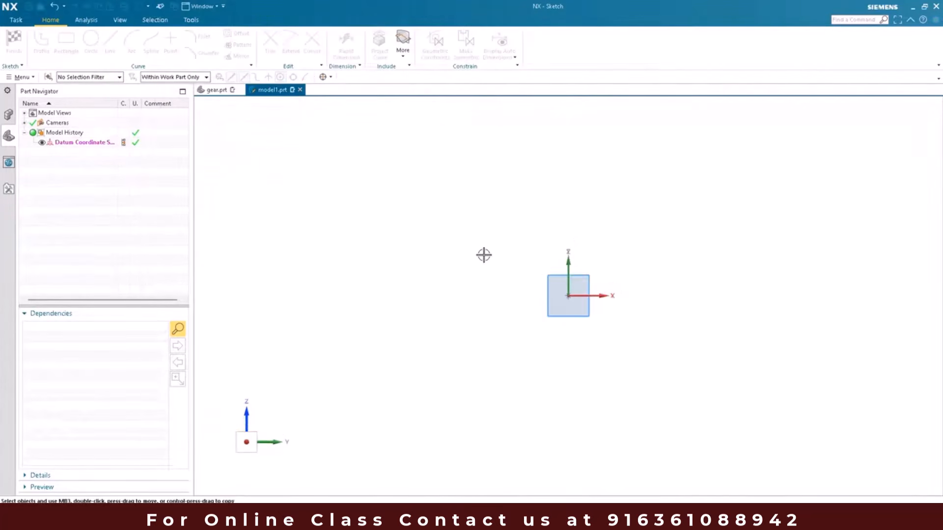
pyautogui.press('Escape')
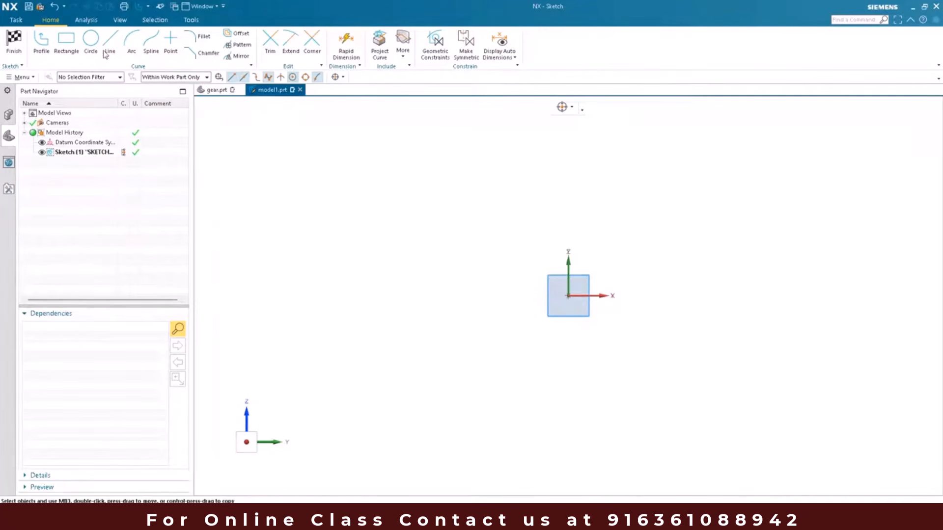
# - Draw a vertical line about 245 long upward from the sketch origin
pyautogui.press('l')
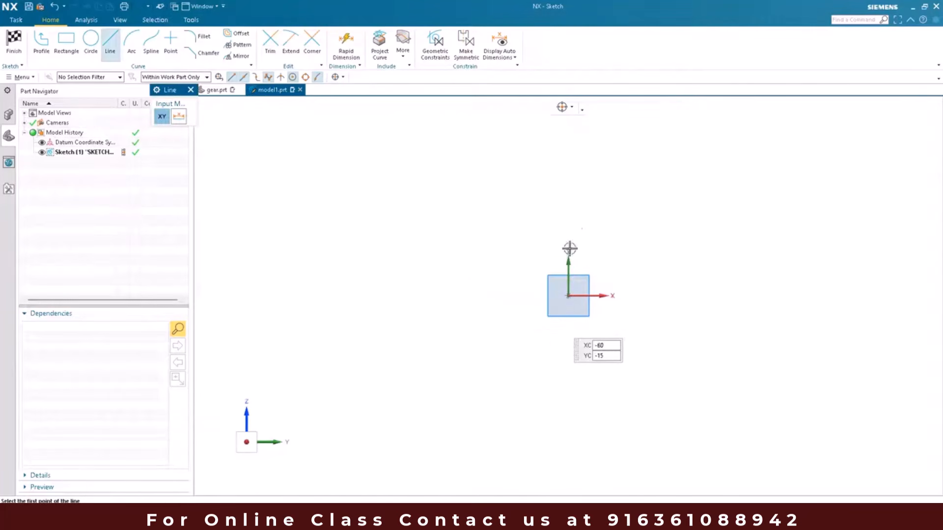
pyautogui.click(568, 296)
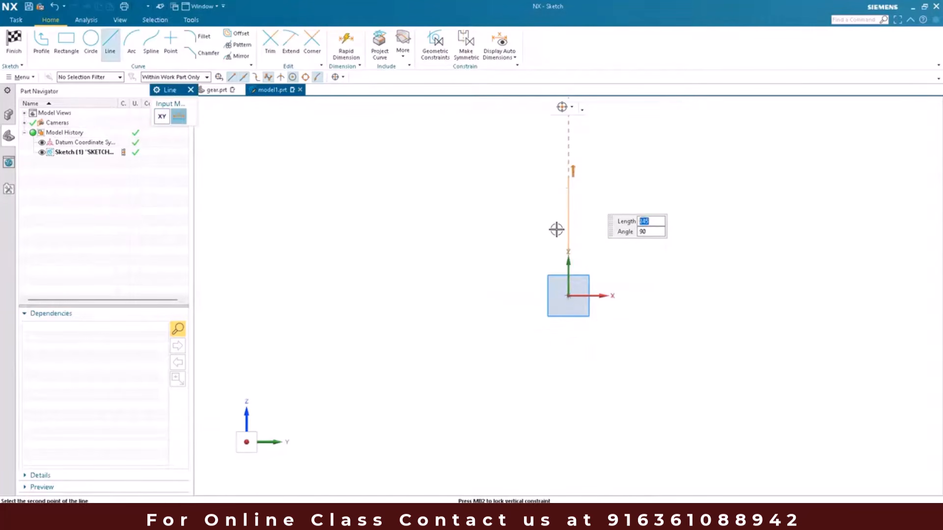
pyautogui.click(569, 179)
pyautogui.press('Escape')
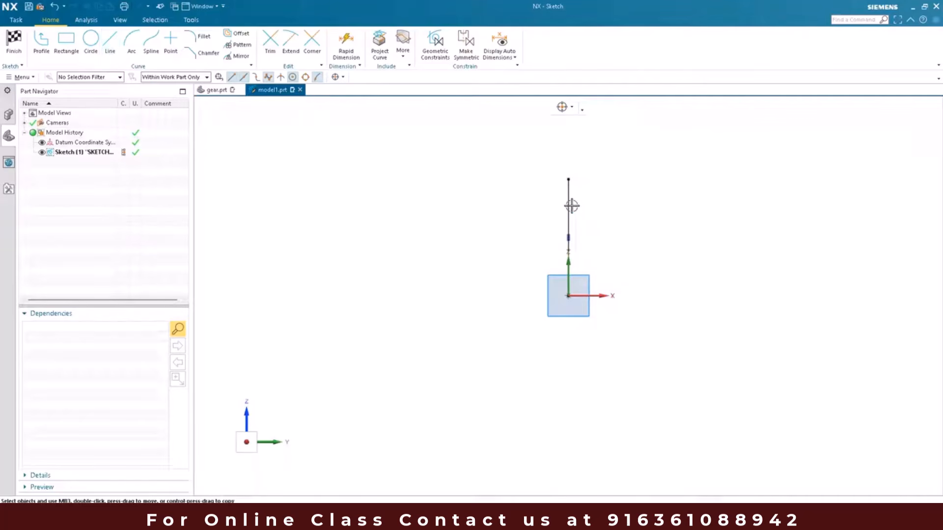
# - Dimension the vertical line with a Rapid Dimension and set its length to 27.6
pyautogui.press('d')
pyautogui.click(569, 212)
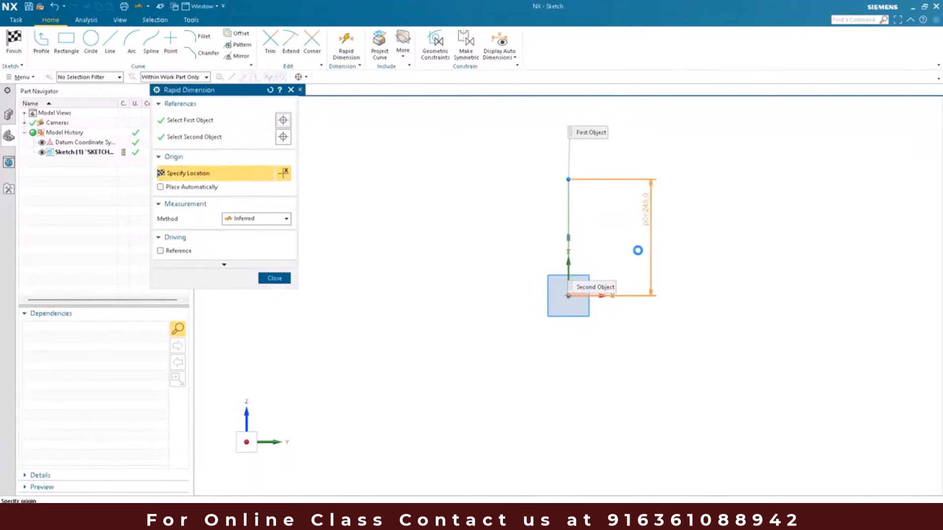
pyautogui.click(637, 251)
pyautogui.write('24')
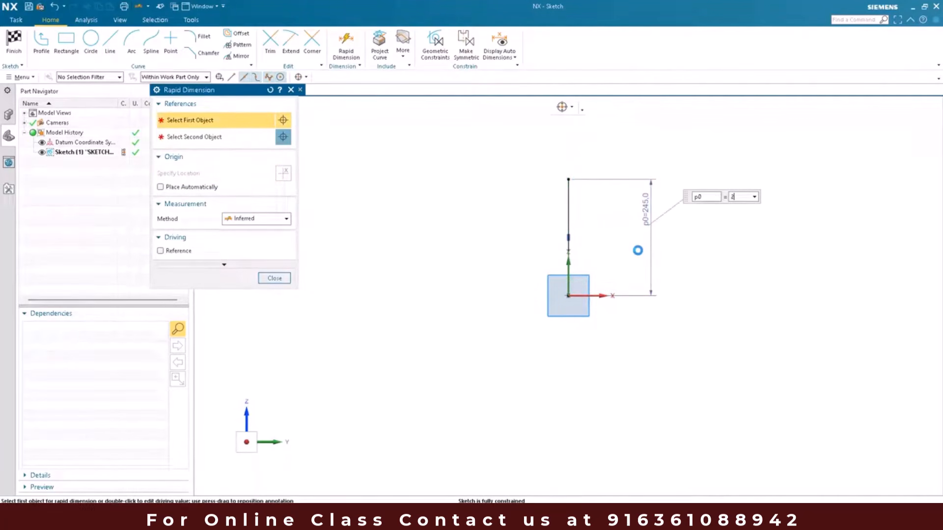
pyautogui.press('Return')
pyautogui.press('Escape')
pyautogui.scroll(9, 825, 326)
pyautogui.scroll(-3, 795, 283)
pyautogui.moveTo(643, 219)
pyautogui.mouseDown()
pyautogui.moveTo(535, 312)
pyautogui.moveTo(542, 279)
pyautogui.mouseUp()
pyautogui.scroll(9, 440, 310)
pyautogui.scroll(-2, 567, 296)
pyautogui.keyDown('shift'); pyautogui.moveTo(565, 295); pyautogui.dragTo(718, 294, button='middle'); pyautogui.keyUp('shift')
pyautogui.scroll(-2, 562, 294)
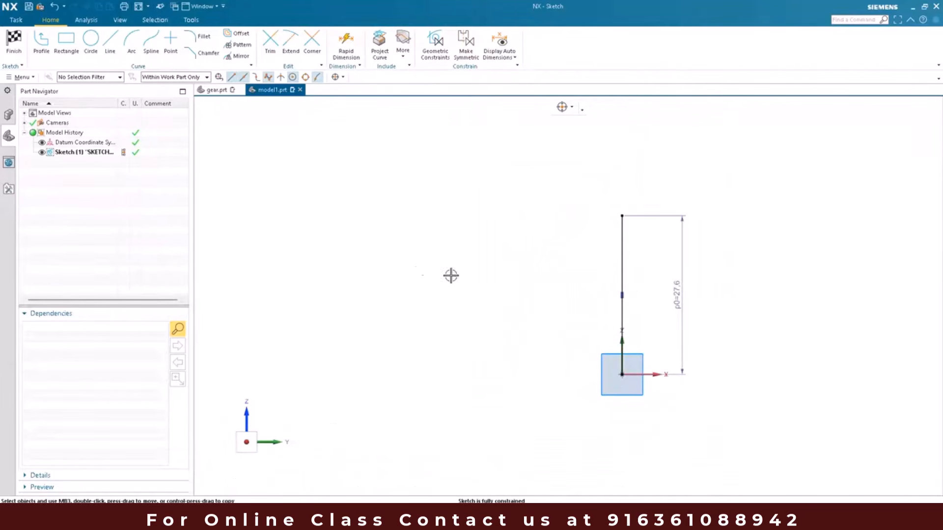
# - Draw a second vertical line about 25 long, spaced away from the 27.6 line on its negative Y side
pyautogui.press('l')
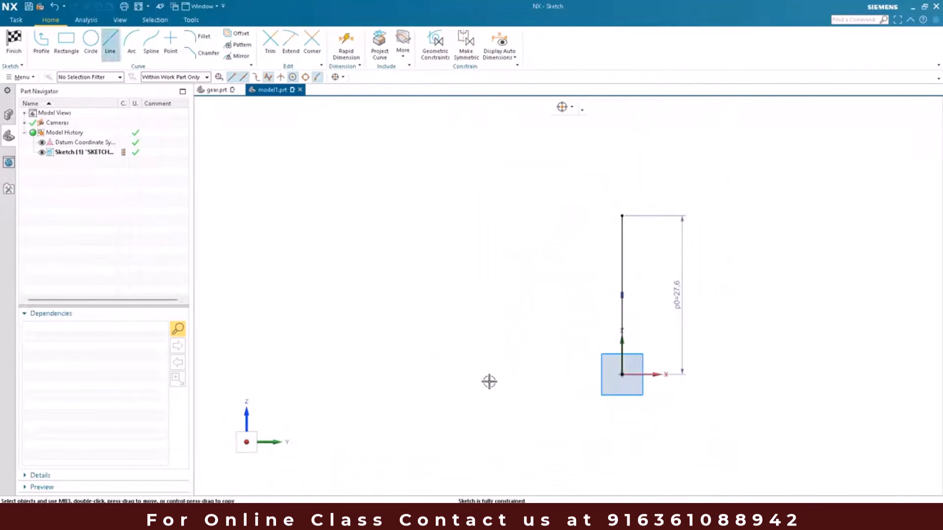
pyautogui.click(486, 386)
pyautogui.click(488, 242)
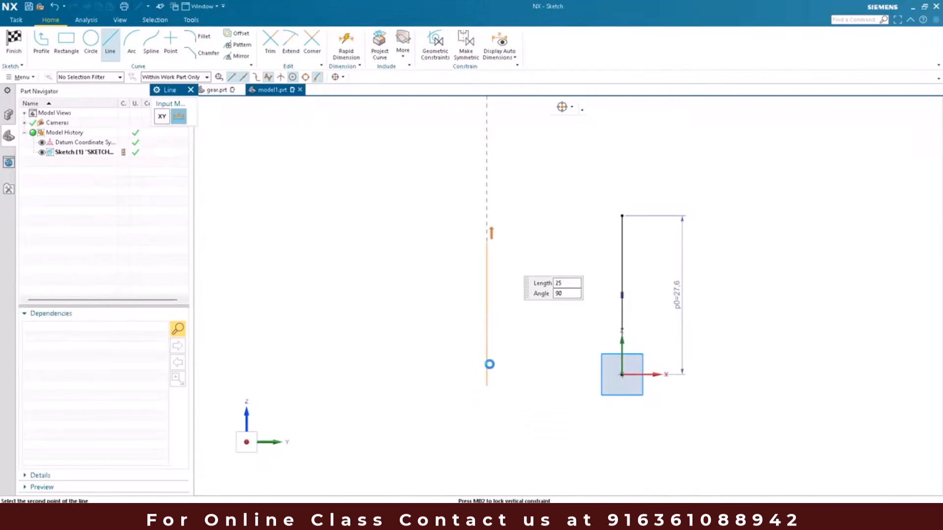
pyautogui.press('Escape')
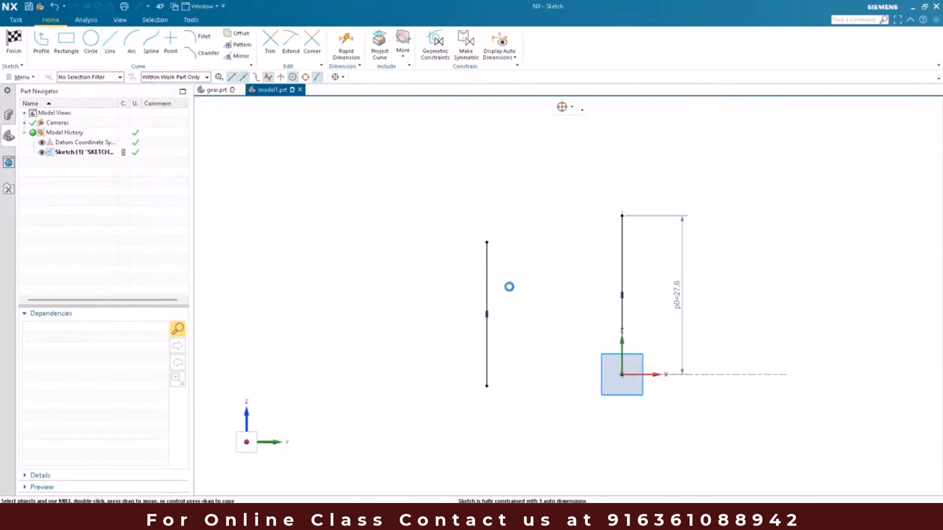
# - Add a Rapid Dimension to the second vertical line and set its length to 18.2
pyautogui.press('d')
pyautogui.click(529, 325)
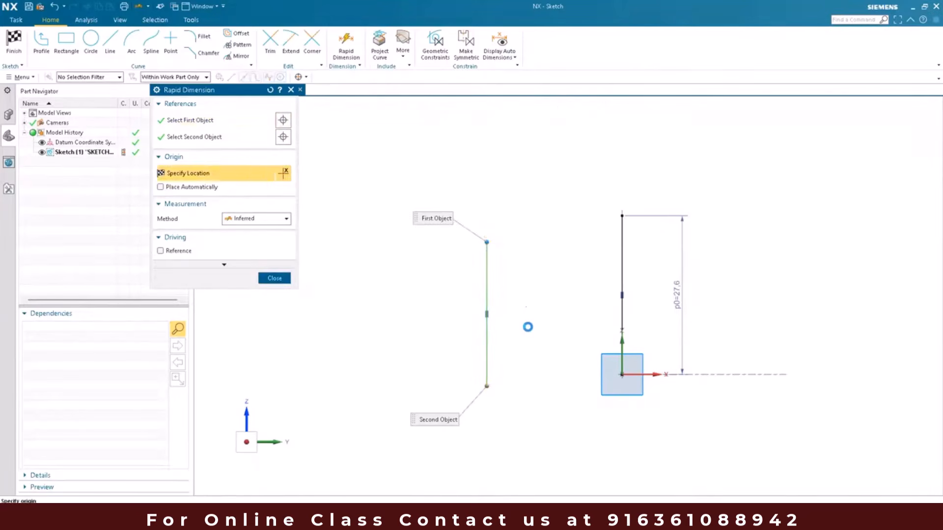
pyautogui.click(527, 327)
pyautogui.click(528, 327)
pyautogui.write('18')
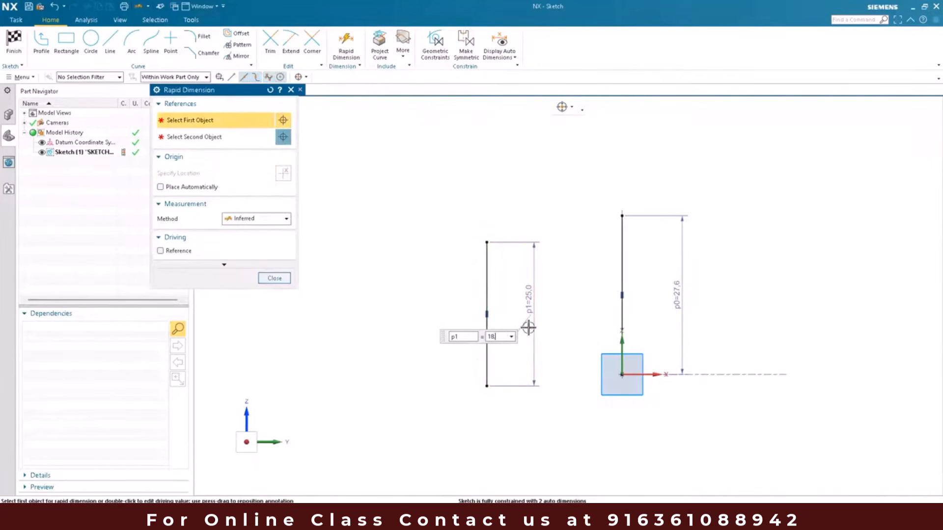
pyautogui.write('.2')
pyautogui.press('Return')
pyautogui.press('Escape')
# - Draw a horizontal line about 58 long from the sketch origin past the second vertical line and convert it to a reference line
pyautogui.click(622, 374)
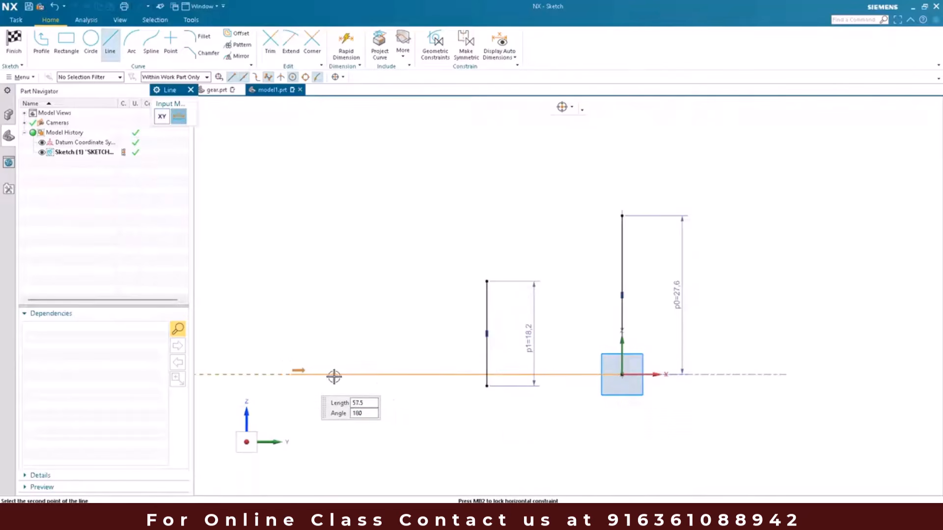
pyautogui.click(286, 375)
pyautogui.press('Escape')
pyautogui.click(378, 375)
pyautogui.click(306, 308)
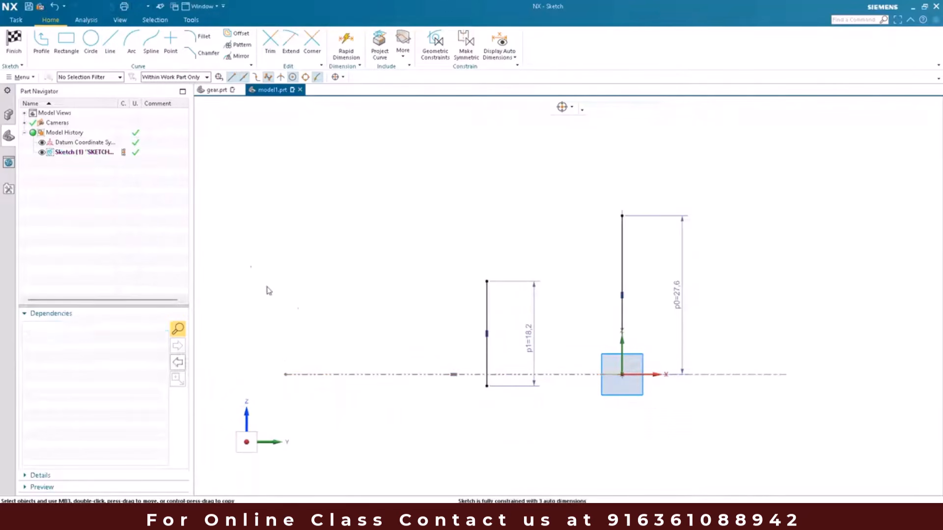
# - Constrain the lower endpoint of the 18.2 line onto the horizontal reference line with Point on Curve
pyautogui.press('c')
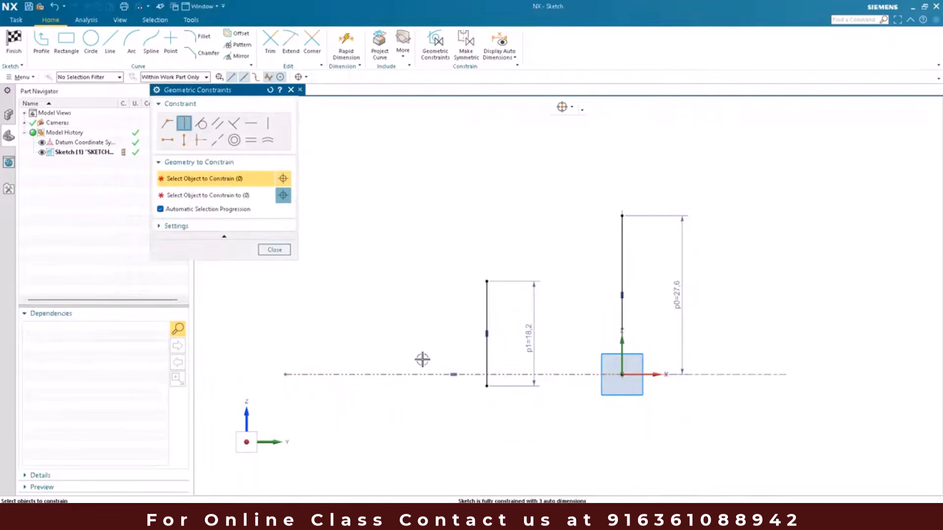
pyautogui.click(488, 387)
pyautogui.click(393, 374)
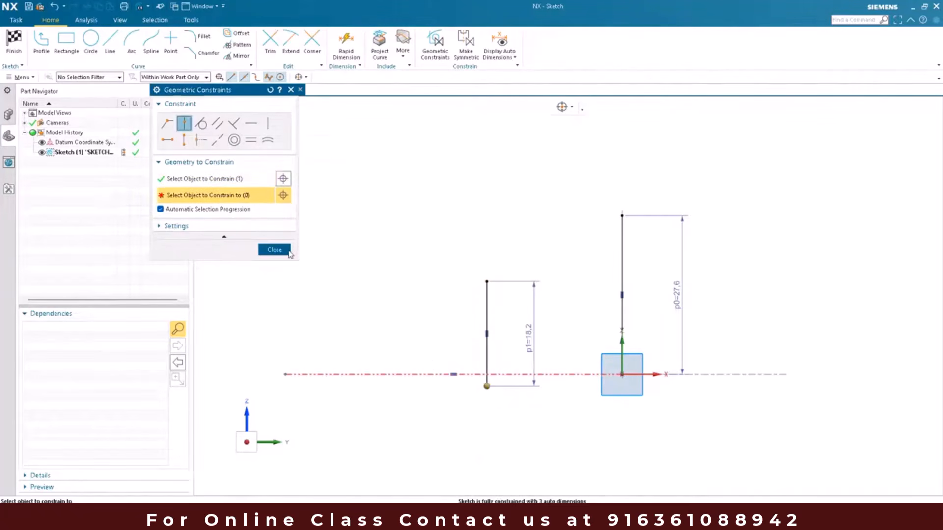
pyautogui.press('Escape')
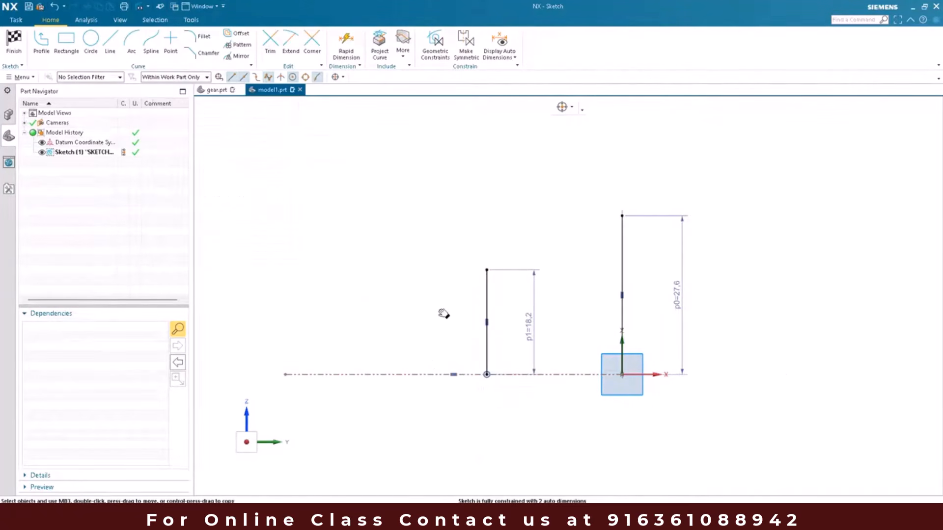
# - Draw an inclined line from the upper end of the 27.6 line to the far end of the horizontal reference line
pyautogui.keyDown('shift'); pyautogui.moveTo(437, 306); pyautogui.dragTo(505, 311, button='middle'); pyautogui.keyUp('shift')
pyautogui.click(109, 52)
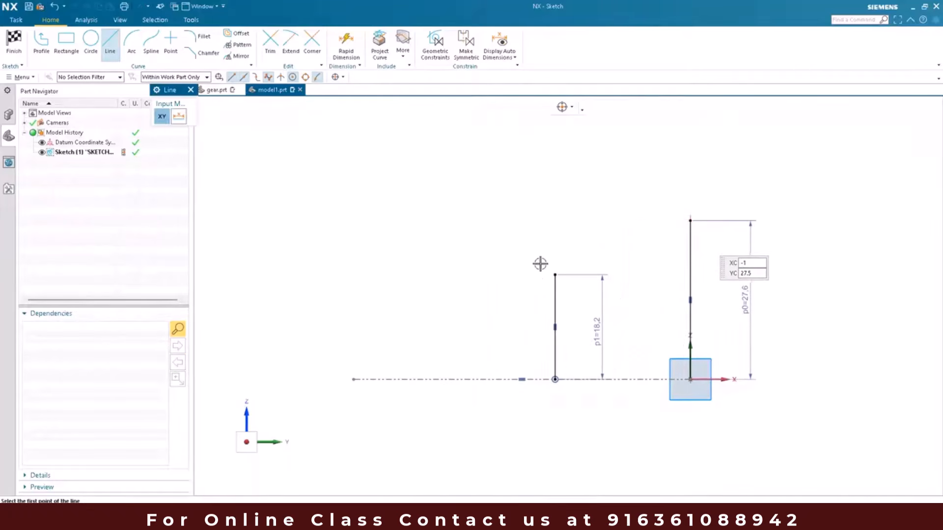
pyautogui.click(690, 221)
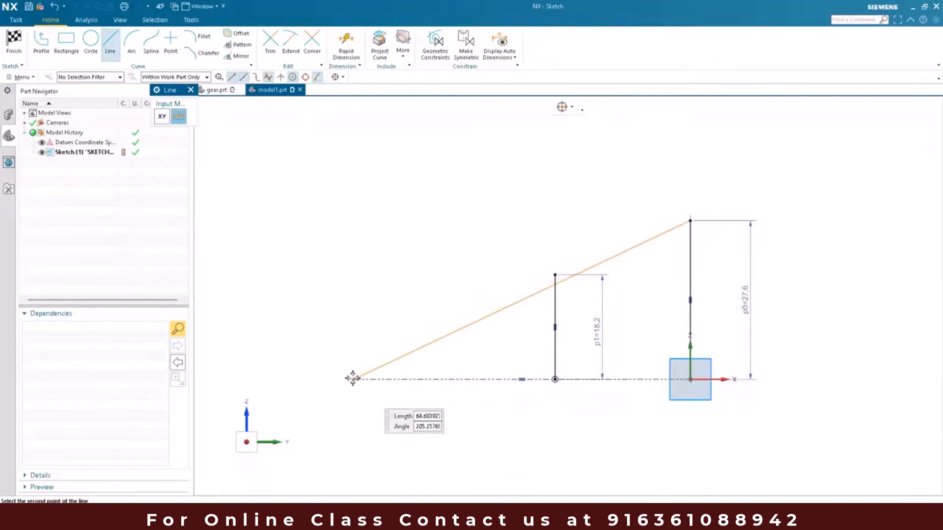
pyautogui.click(353, 378)
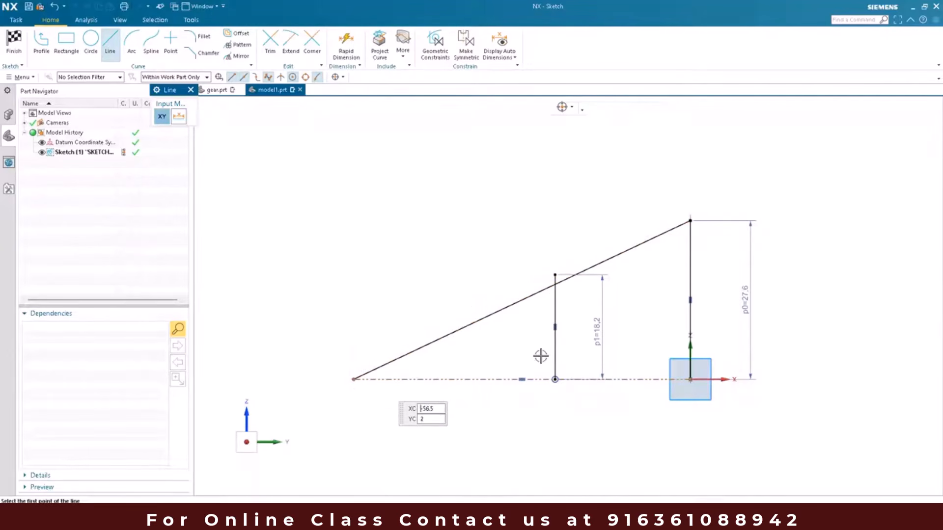
pyautogui.press('Escape')
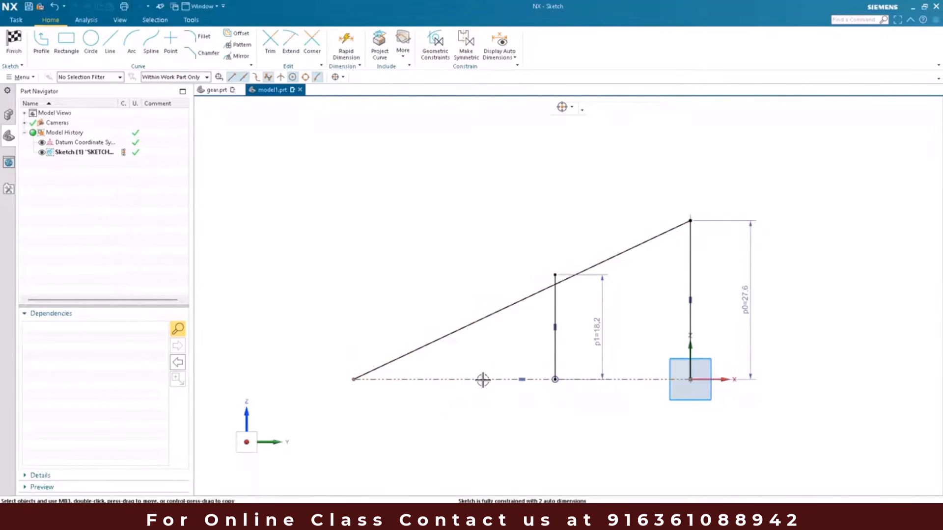
# - Dimension the horizontal reference line with a Rapid Dimension and set its length to 45
pyautogui.click(531, 442)
pyautogui.write('45')
pyautogui.press('Return')
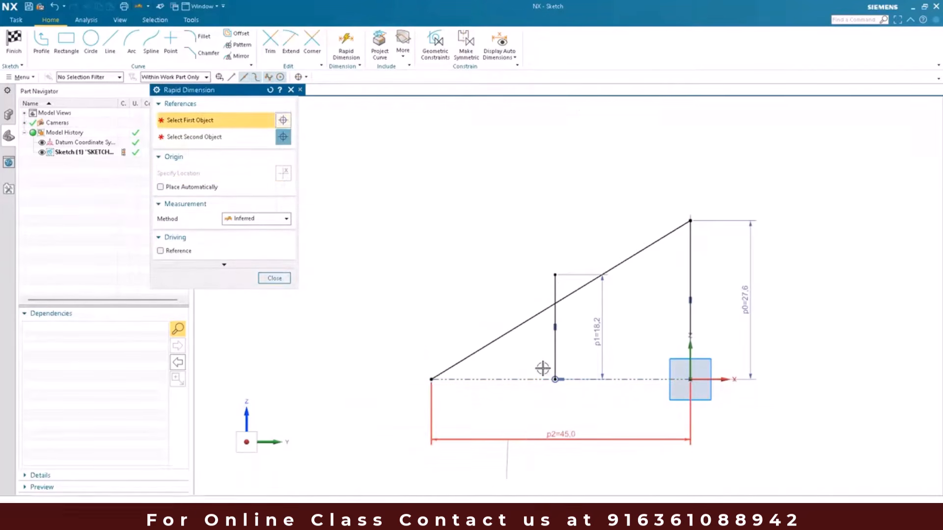
pyautogui.press('Escape')
# - Constrain the upper endpoint of the 18.2 line onto the inclined line with Point on Curve
pyautogui.scroll(-3, 561, 223)
pyautogui.scroll(5, 561, 221)
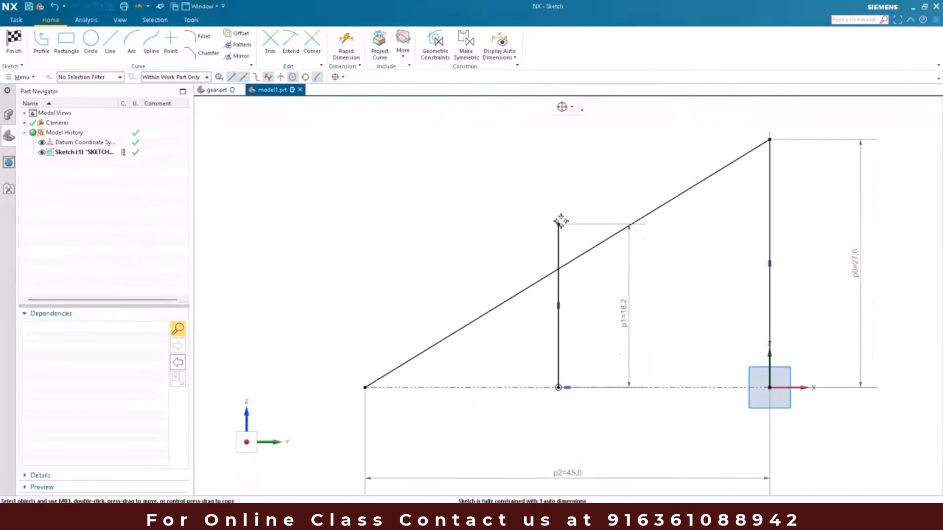
pyautogui.click(660, 205)
pyautogui.press('Escape')
pyautogui.press('c')
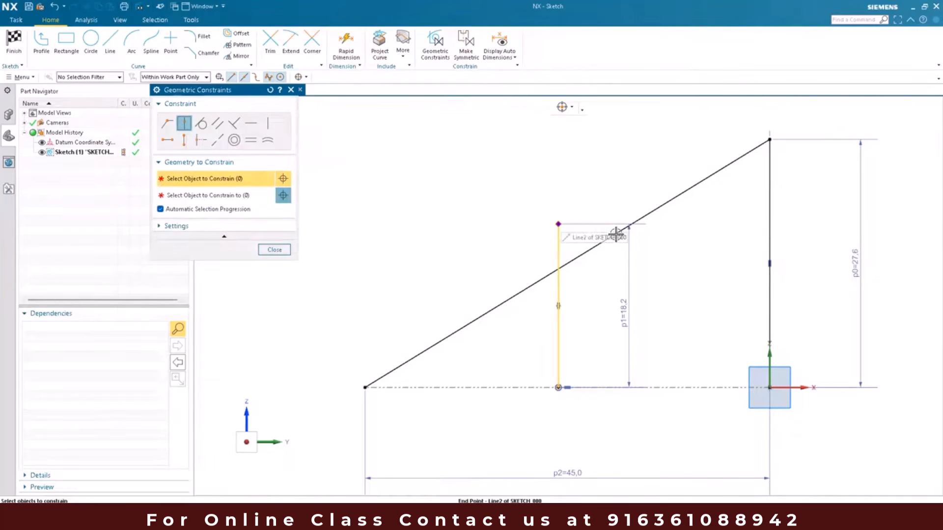
pyautogui.click(558, 224)
pyautogui.click(486, 312)
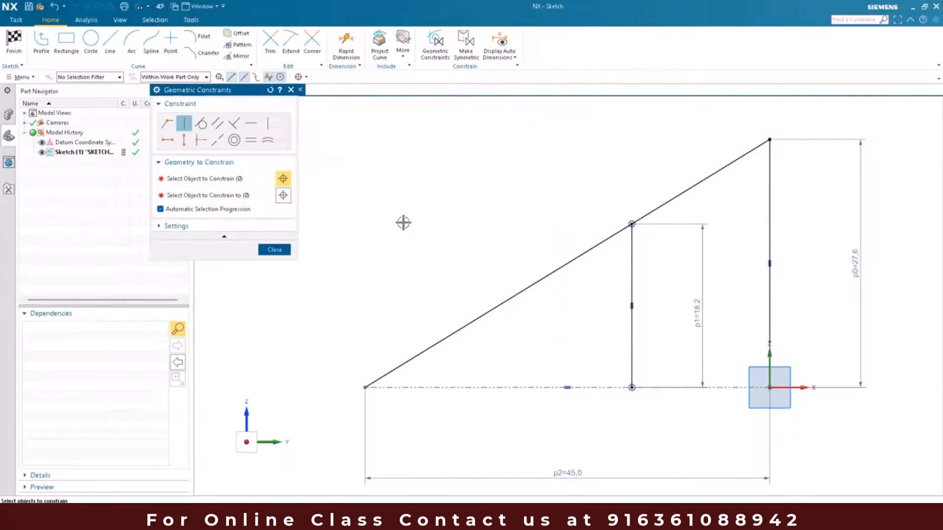
pyautogui.middleClick(396, 244)
# - Draw two short connected lines outward from the upper end of the 27.6 line, the second about 2.2 long at 125 degrees
pyautogui.scroll(-3, 402, 224)
pyautogui.keyDown('shift'); pyautogui.moveTo(470, 323); pyautogui.dragTo(424, 335, button='middle'); pyautogui.keyUp('shift')
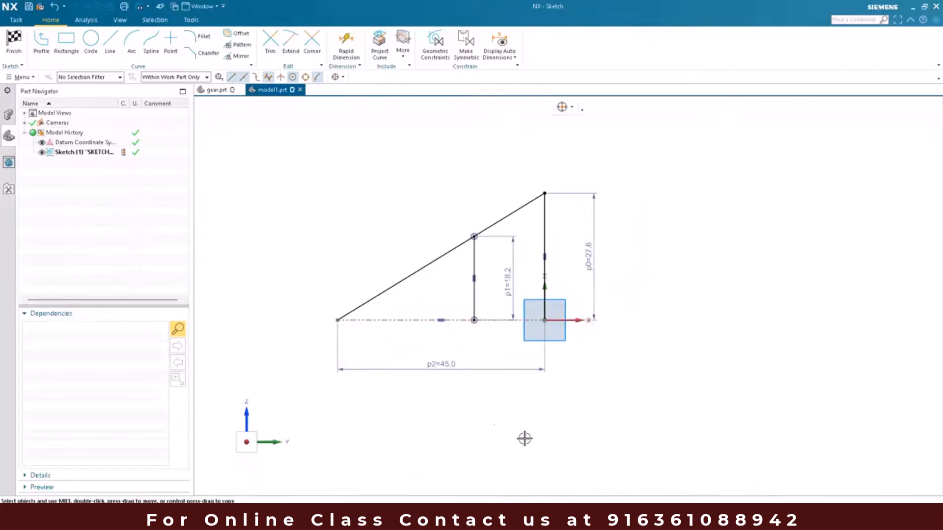
pyautogui.scroll(2, 469, 320)
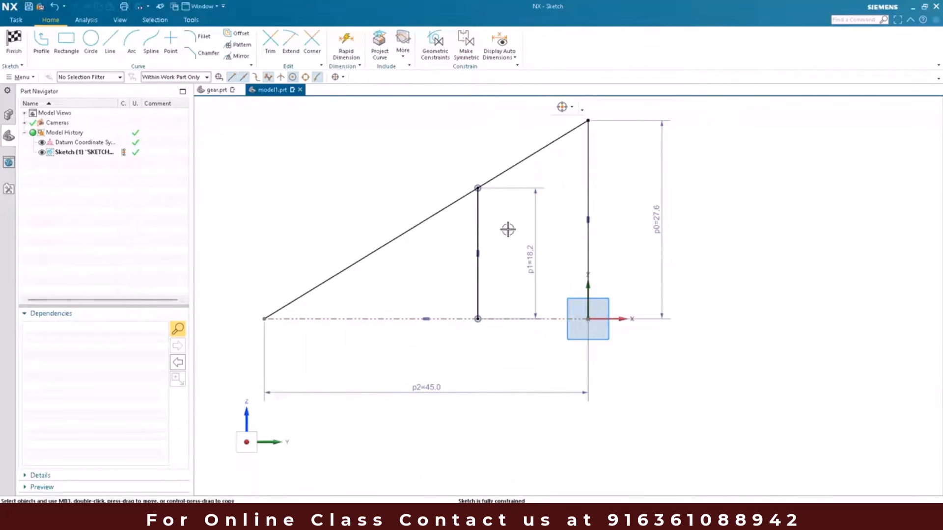
pyautogui.moveTo(550, 198)
pyautogui.keyDown('shift'); pyautogui.mouseDown(button='middle')
pyautogui.moveTo(575, 272)
pyautogui.moveTo(556, 243)
pyautogui.mouseUp(button='middle'); pyautogui.keyUp('shift')
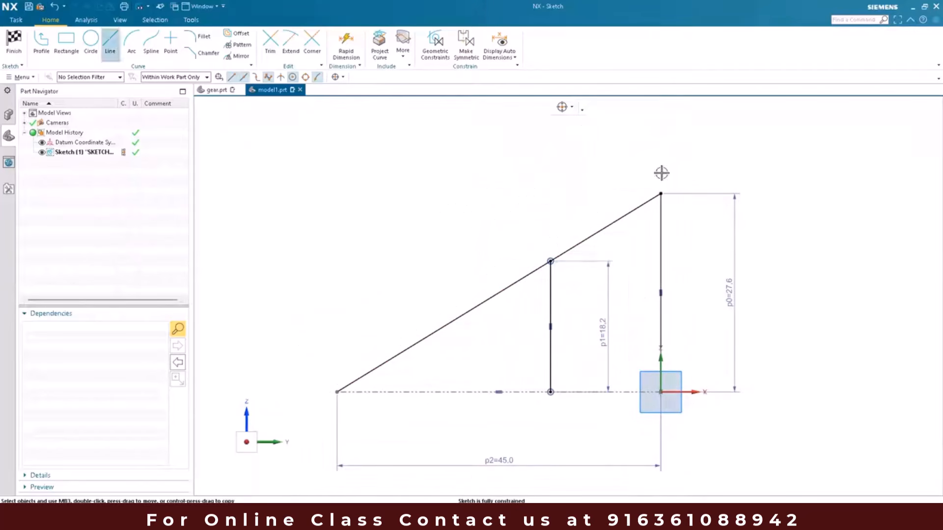
pyautogui.press('l')
pyautogui.scroll(5, 639, 231)
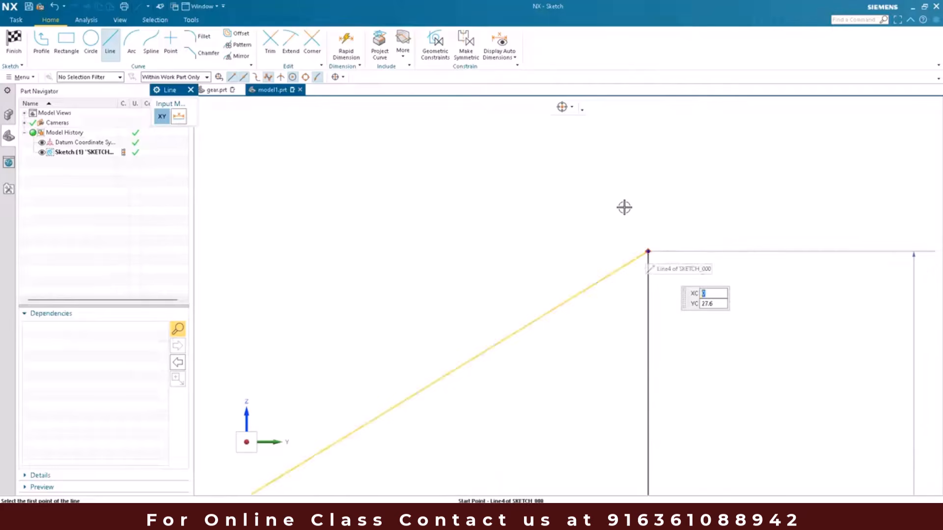
pyautogui.click(648, 251)
pyautogui.press('Return')
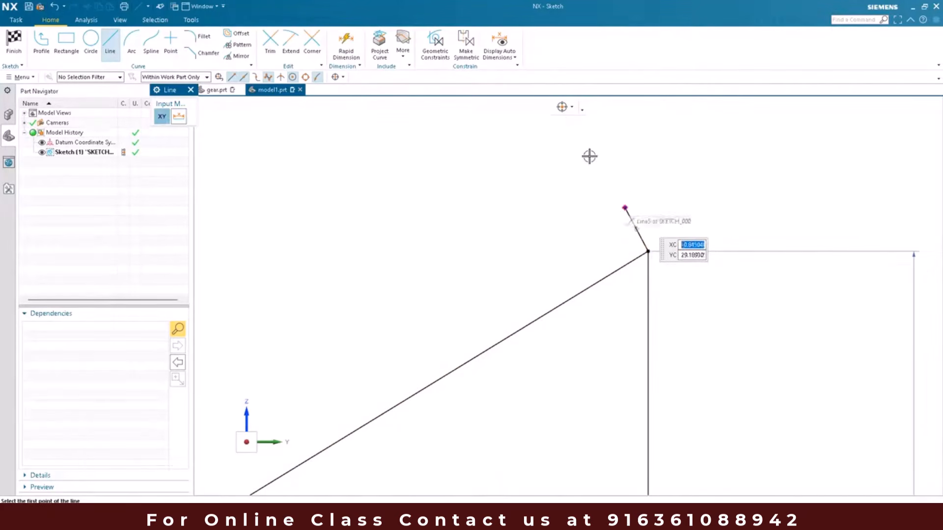
pyautogui.click(592, 157)
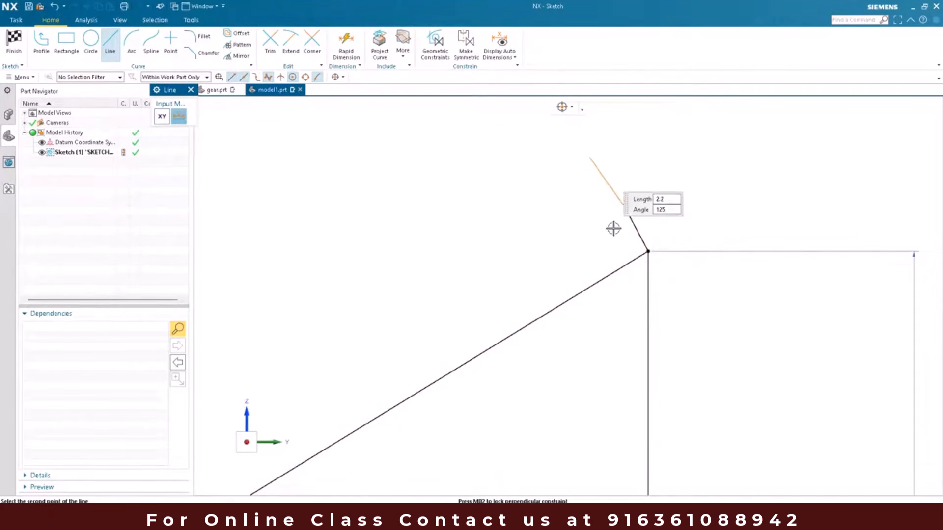
pyautogui.press('Escape')
pyautogui.rightClick(643, 252)
pyautogui.click(655, 228)
pyautogui.scroll(4, 641, 253)
pyautogui.scroll(2, 659, 240)
pyautogui.scroll(-5, 634, 237)
pyautogui.scroll(3, 631, 270)
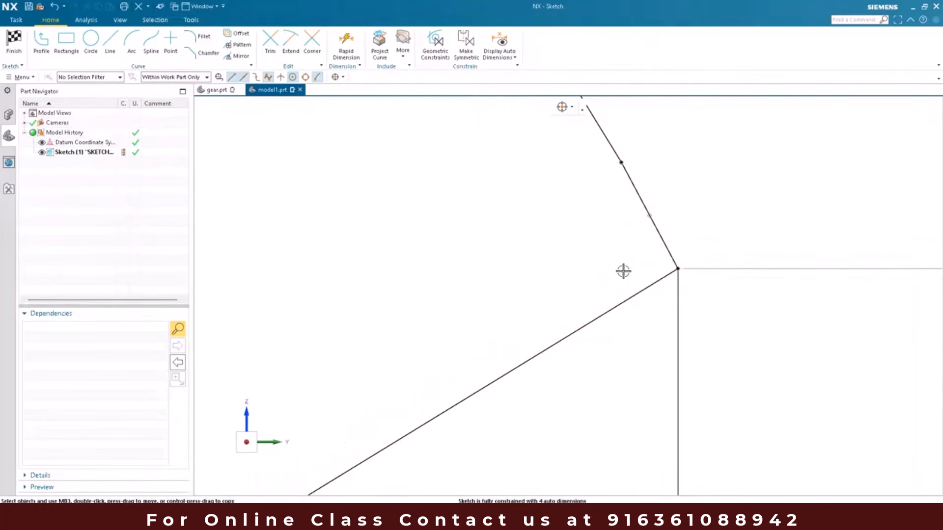
pyautogui.keyDown('shift'); pyautogui.moveTo(623, 272); pyautogui.dragTo(619, 306, button='middle'); pyautogui.keyUp('shift')
# - Draw a second inclined line from the joint of the two short lines to the far end of the horizontal reference line
pyautogui.press('c')
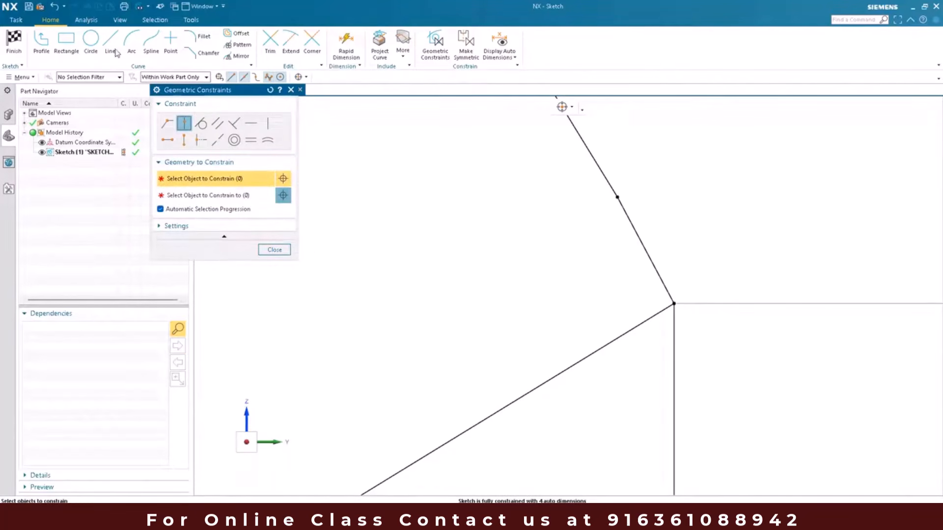
pyautogui.press('l')
pyautogui.scroll(-4, 661, 191)
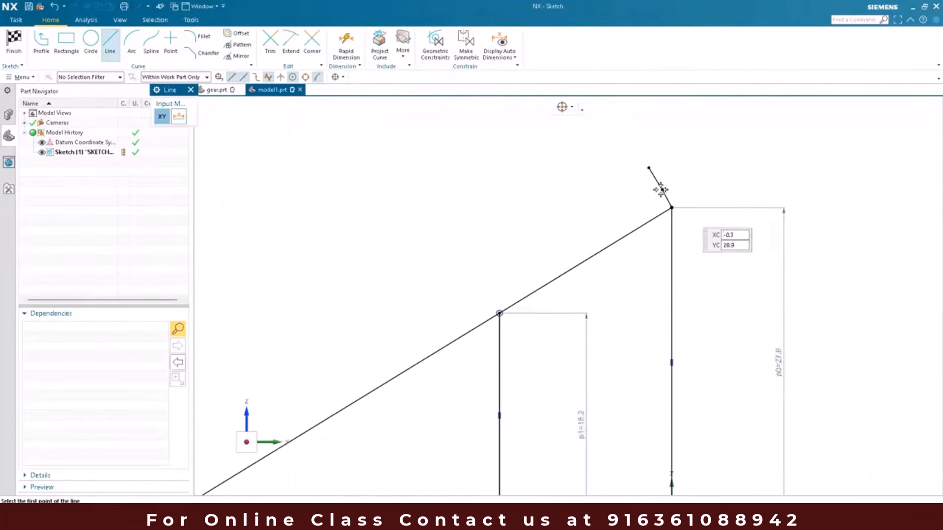
pyautogui.scroll(3, 714, 187)
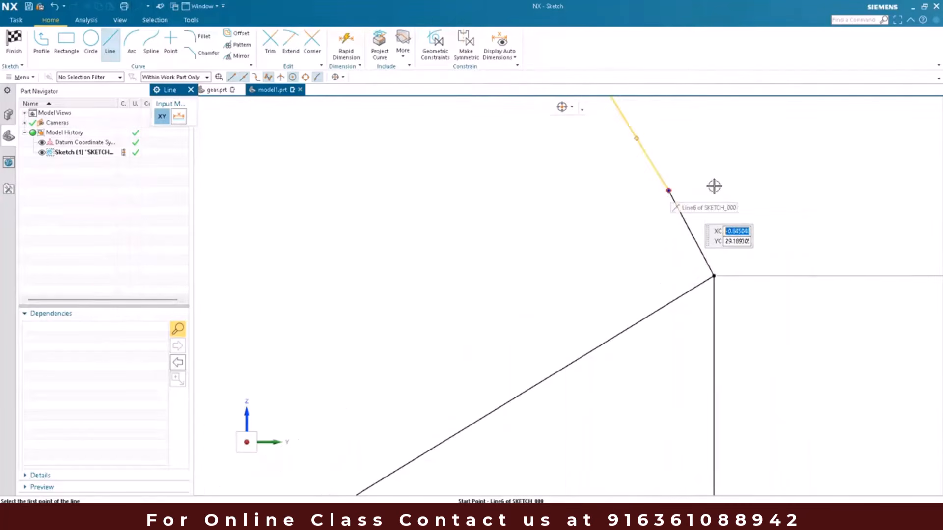
pyautogui.click(669, 190)
pyautogui.scroll(-4, 431, 364)
pyautogui.scroll(3, 410, 381)
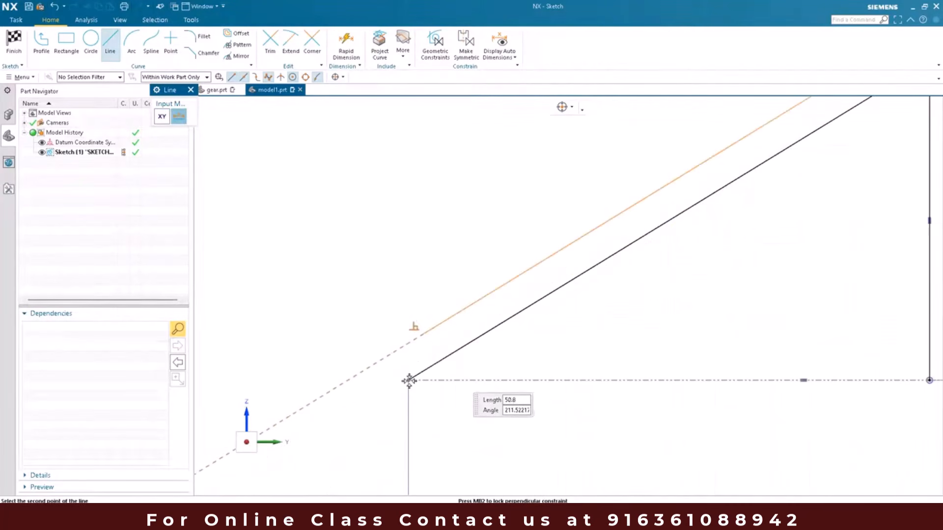
pyautogui.click(376, 344)
pyautogui.scroll(-5, 580, 221)
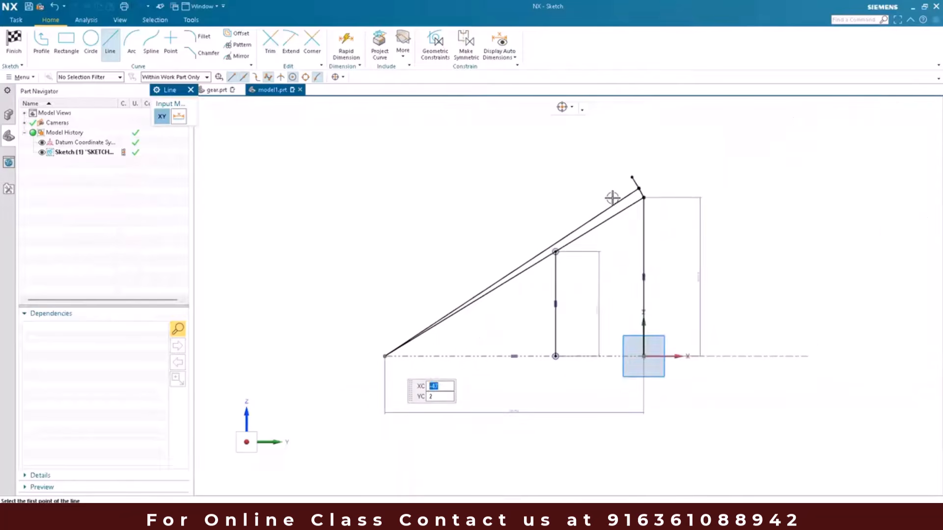
pyautogui.scroll(3, 677, 165)
pyautogui.press('Escape')
# - Apply Perpendicular constraints between each of the two short lines and the upper inclined line
pyautogui.scroll(4, 636, 152)
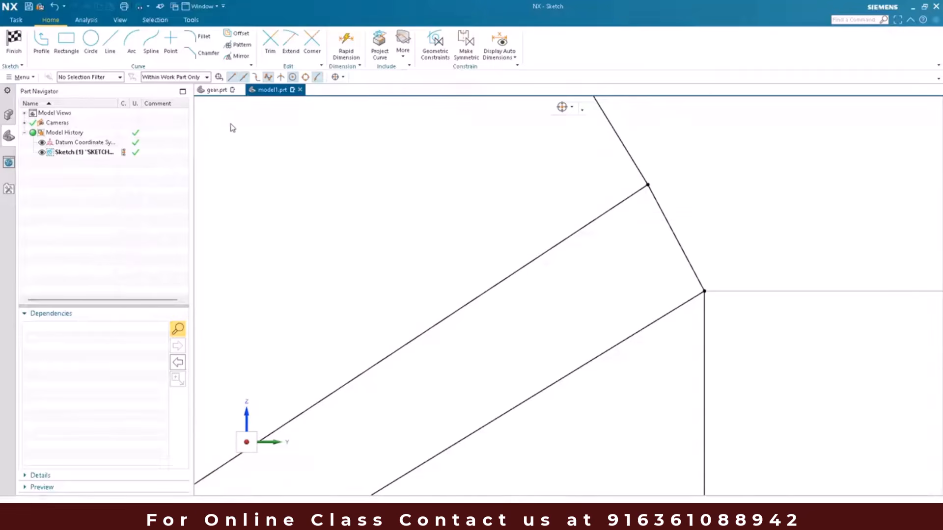
pyautogui.press('c')
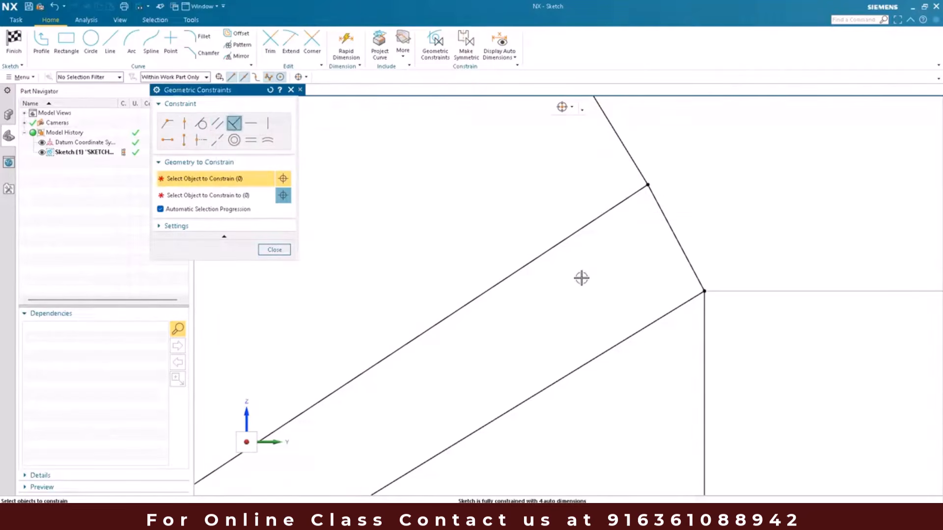
pyautogui.click(649, 190)
pyautogui.click(606, 213)
pyautogui.click(612, 189)
pyautogui.click(593, 231)
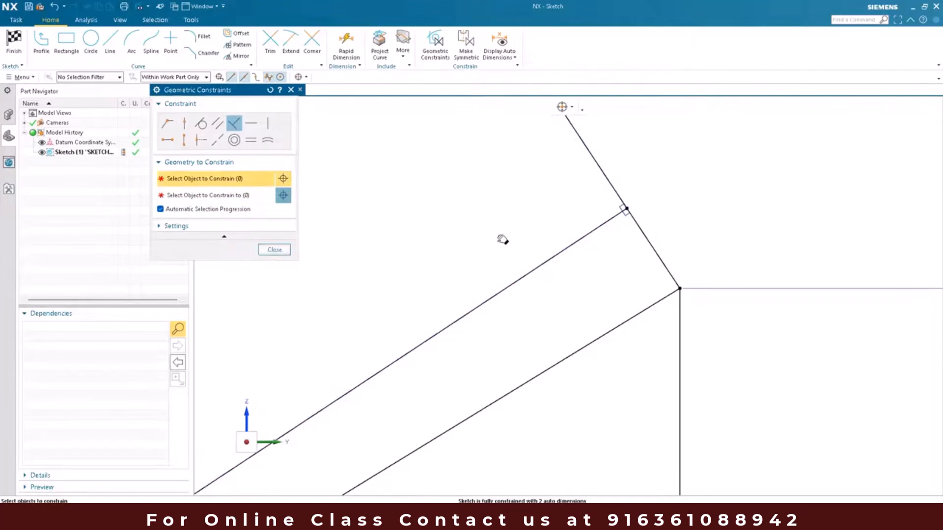
pyautogui.press('Escape')
# - Start a Rapid Dimension on the short line connecting the ends of the two inclined lines
pyautogui.scroll(-5, 504, 240)
pyautogui.keyDown('shift'); pyautogui.moveTo(554, 253); pyautogui.dragTo(542, 274, button='middle'); pyautogui.keyUp('shift')
pyautogui.scroll(4, 521, 241)
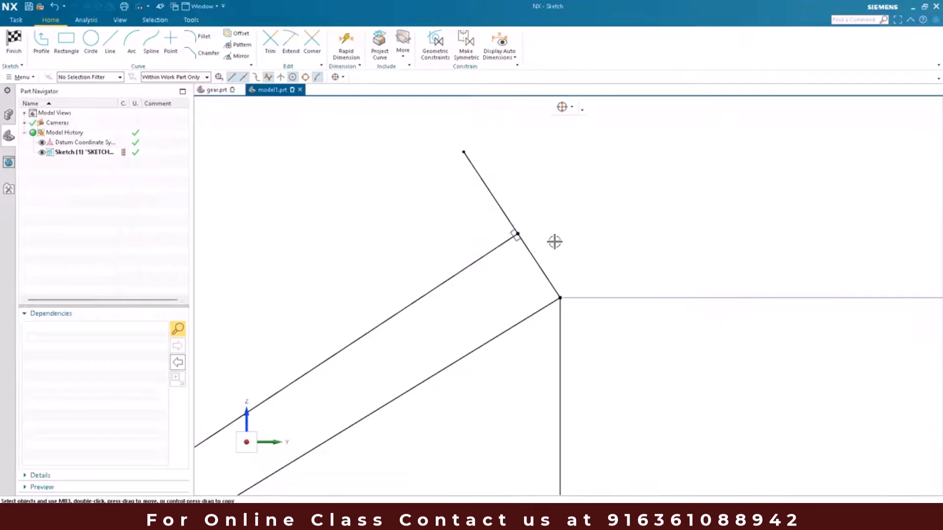
pyautogui.press('d')
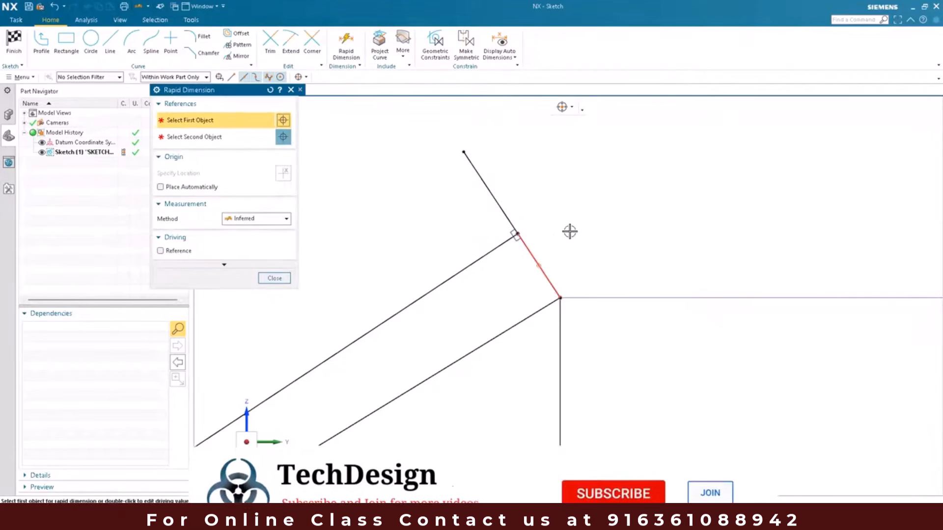
# - Dimension the lower segment of the short perpendicular line, between the two slanted lines, to 3 mm
pyautogui.click(572, 280)
pyautogui.click(574, 282)
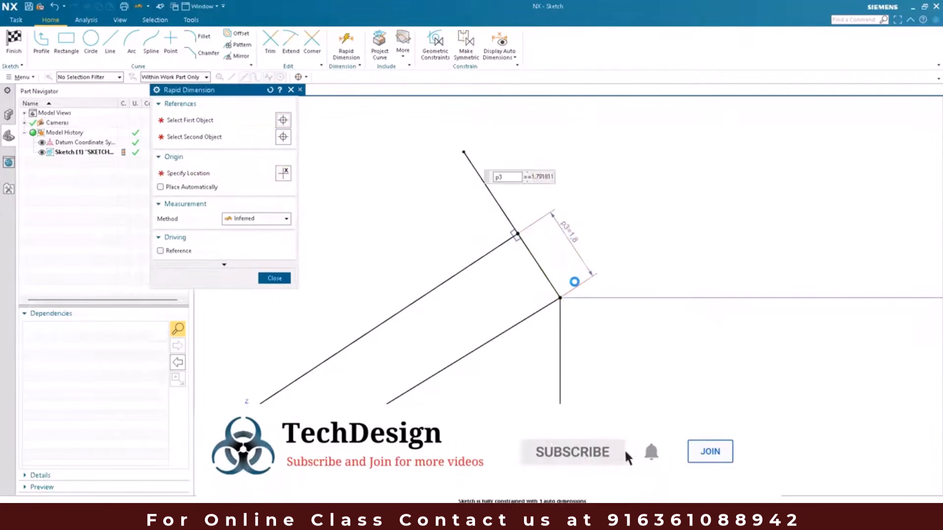
pyautogui.write('3')
pyautogui.press('Return')
# - Dimension the upper segment of the short perpendicular line, beyond the upper slanted line, to 2.5 mm
pyautogui.scroll(-3, 502, 225)
pyautogui.scroll(2, 552, 204)
pyautogui.click(513, 247)
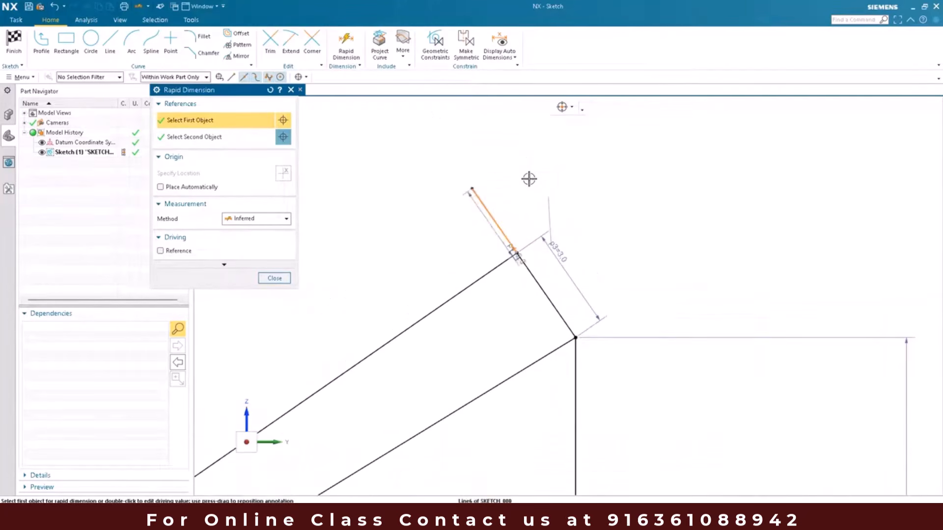
pyautogui.click(580, 248)
pyautogui.write('2')
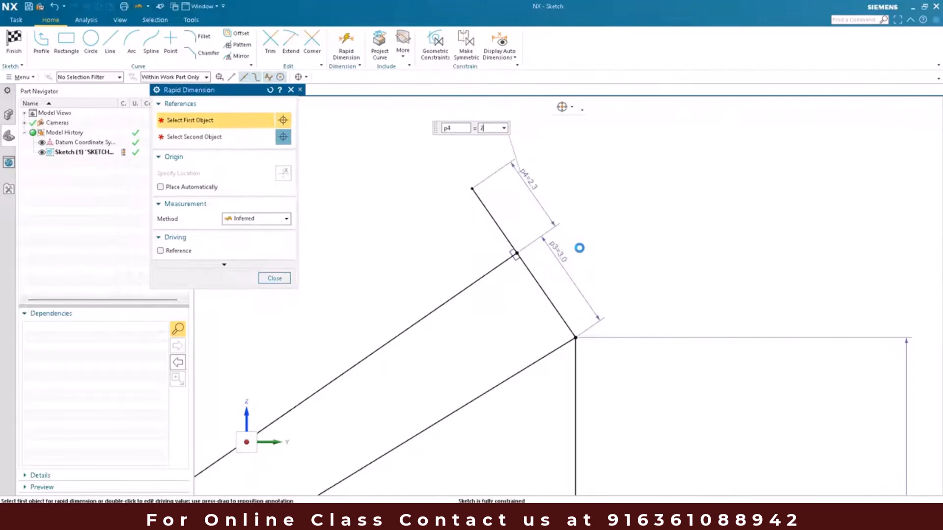
pyautogui.write('.5')
pyautogui.press('Return')
pyautogui.middleClick(593, 245)
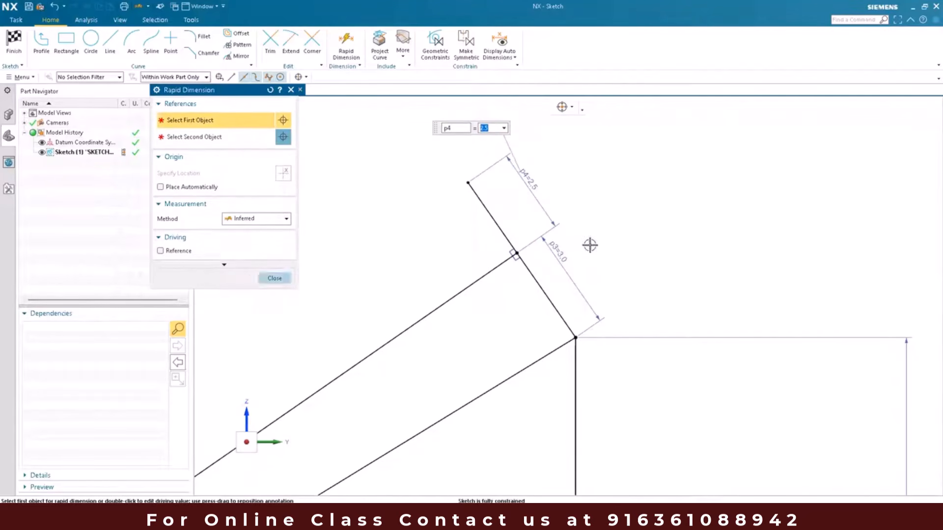
# - Draw a line from the apex on the horizontal axis to the free end of the 2.5 mm segment
pyautogui.scroll(-8, 727, 199)
pyautogui.keyDown('shift'); pyautogui.moveTo(668, 194); pyautogui.dragTo(668, 152, button='middle'); pyautogui.keyUp('shift')
pyautogui.scroll(5, 668, 152)
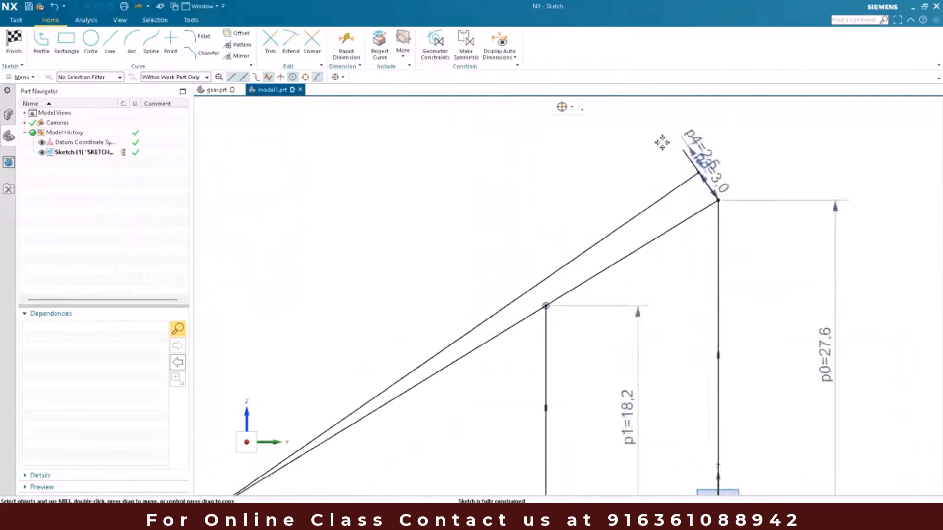
pyautogui.scroll(-6, 421, 330)
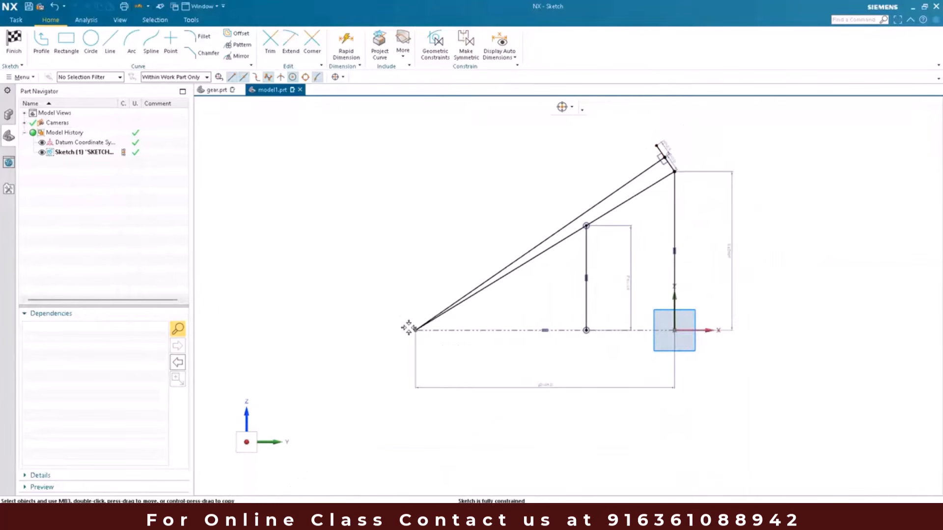
pyautogui.scroll(6, 408, 330)
pyautogui.click(111, 47)
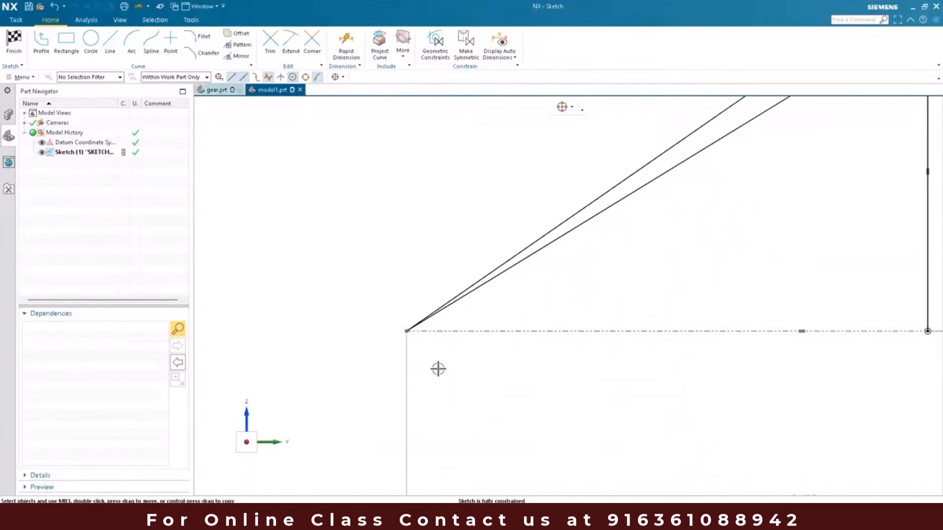
pyautogui.click(407, 331)
pyautogui.scroll(-2, 689, 137)
pyautogui.scroll(4, 698, 144)
pyautogui.click(698, 142)
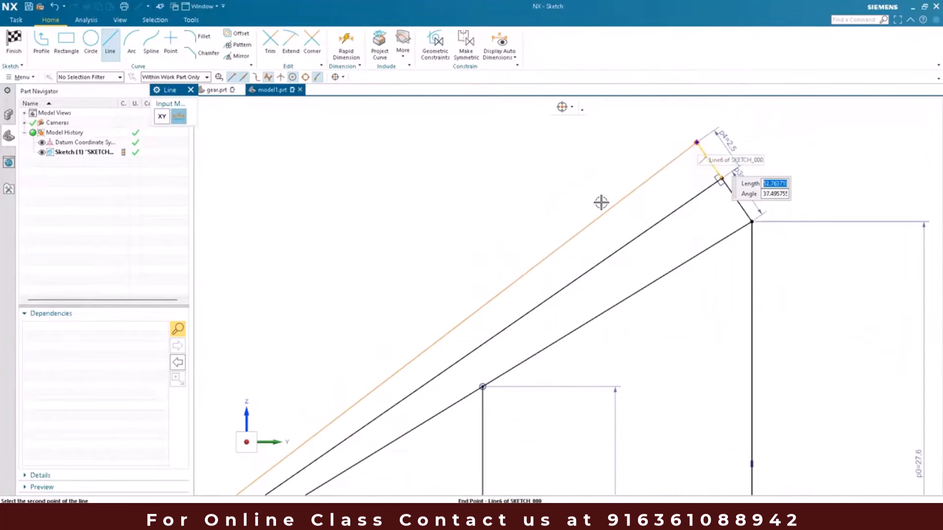
pyautogui.press('Escape')
# - Draw two connected short lines from the 18.2 mm vertical line's upper end, through the middle slanted line, to just past the outermost slanted line
pyautogui.scroll(-4, 587, 206)
pyautogui.scroll(5, 538, 293)
pyautogui.click(120, 46)
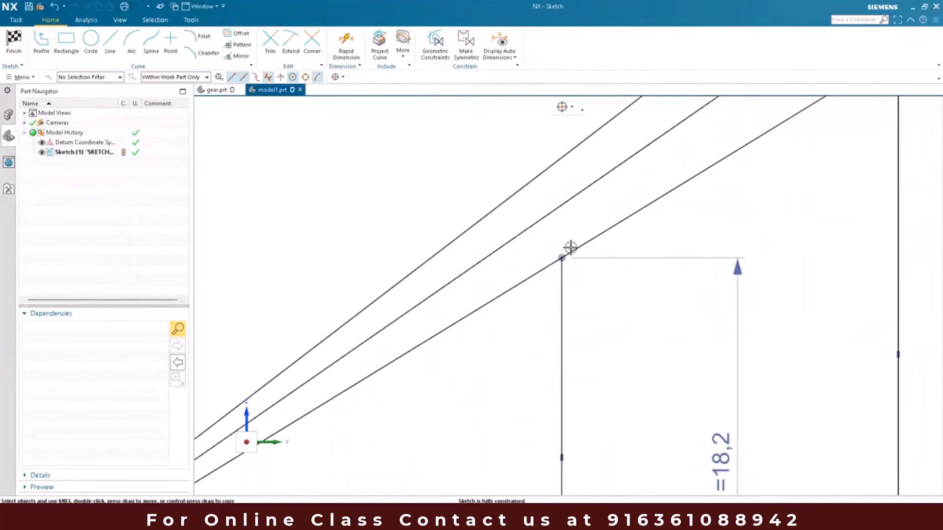
pyautogui.scroll(2, 527, 262)
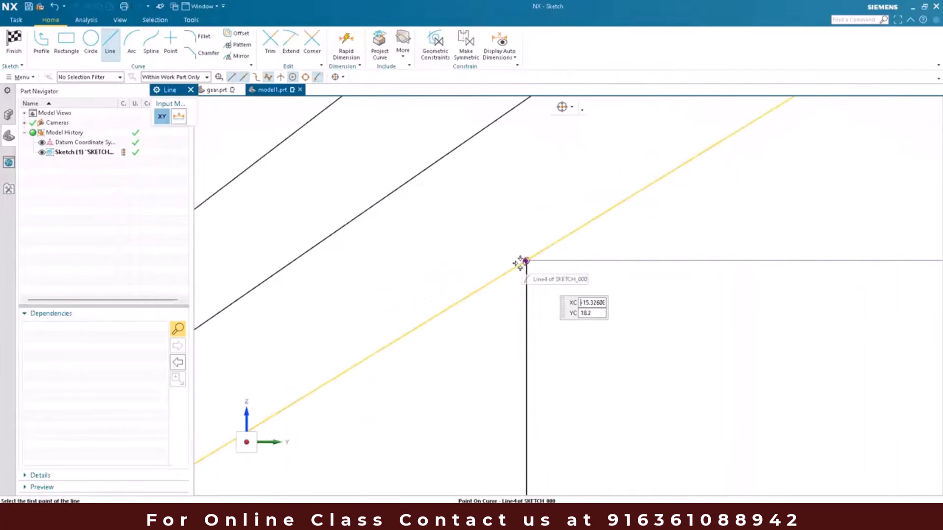
pyautogui.scroll(2, 523, 266)
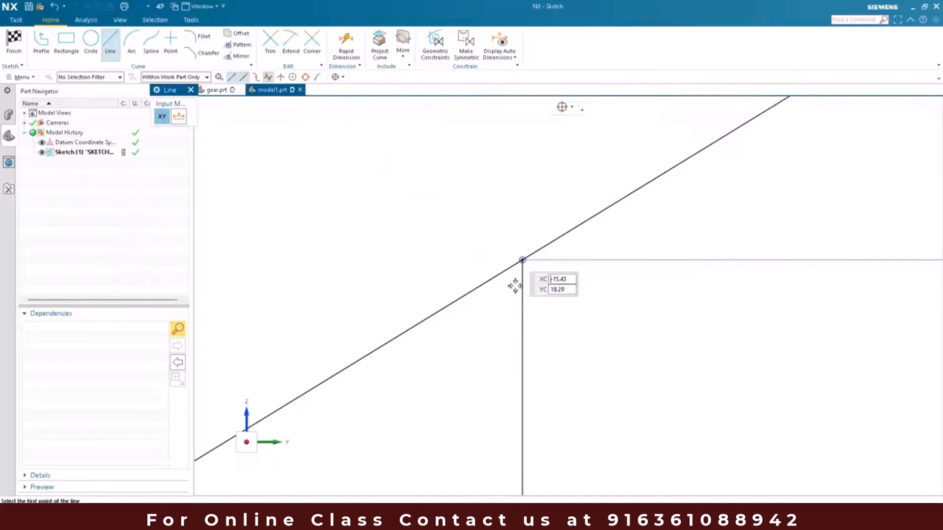
pyautogui.click(522, 262)
pyautogui.scroll(2, 480, 248)
pyautogui.scroll(2, 480, 248)
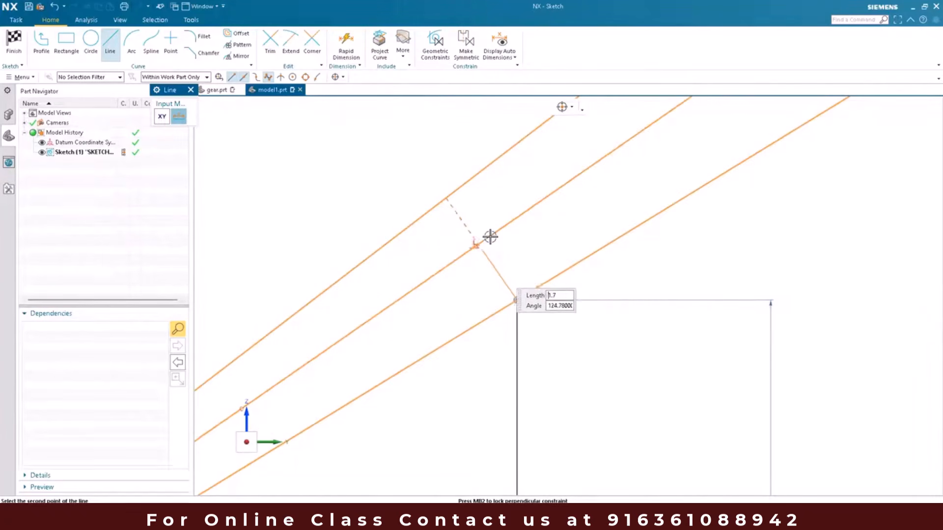
pyautogui.click(491, 237)
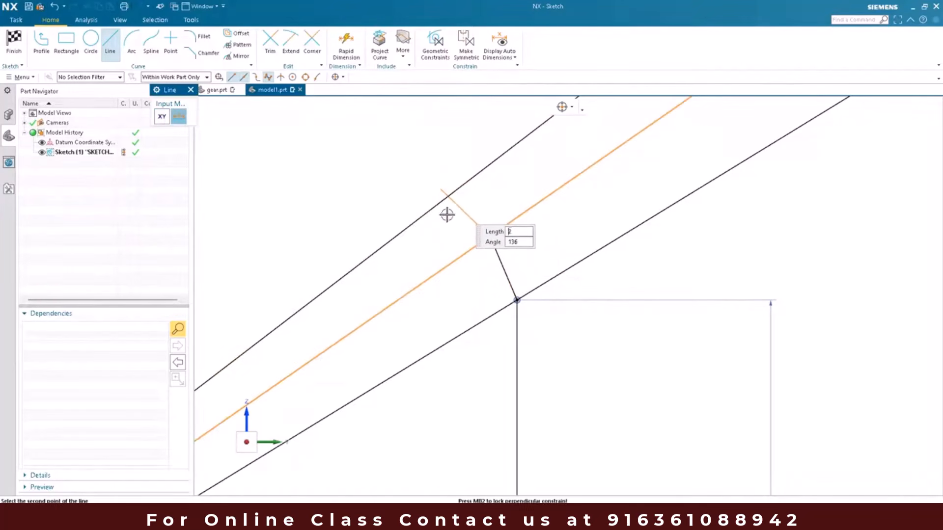
pyautogui.click(445, 187)
pyautogui.press('Escape')
# - Trim the end of the upper short line that extends past the outermost slanted line
pyautogui.scroll(3, 443, 196)
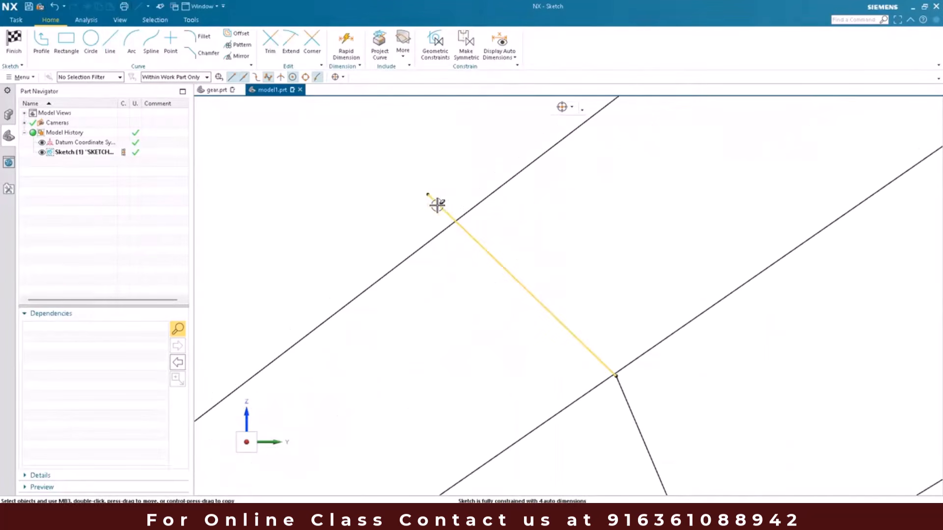
pyautogui.press('t')
pyautogui.click(437, 207)
pyautogui.press('Escape')
pyautogui.scroll(-7, 487, 271)
pyautogui.scroll(3, 503, 238)
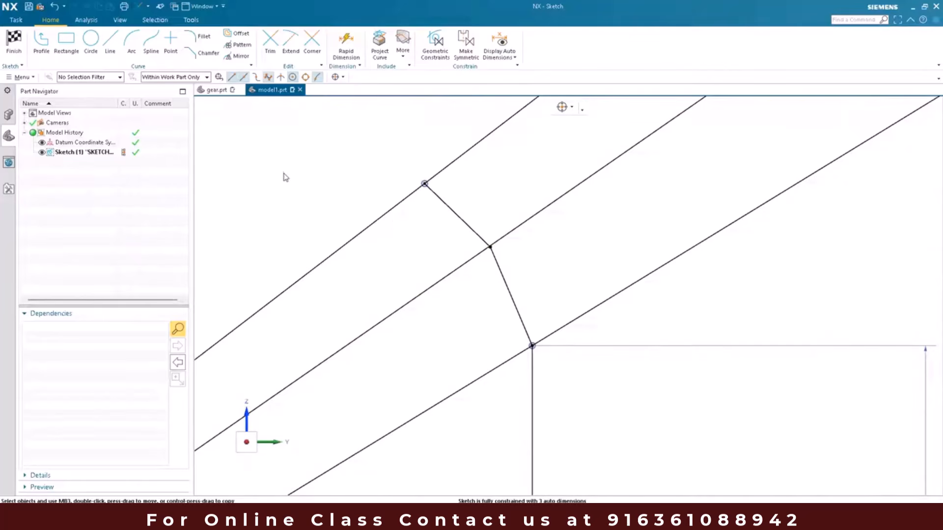
# - Constrain both short line segments perpendicular to the middle slanted line
pyautogui.press('c')
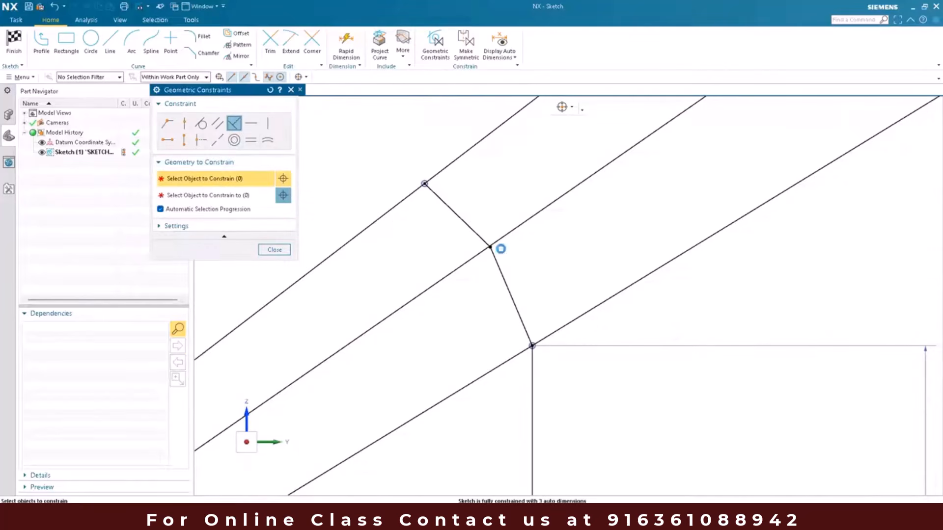
pyautogui.click(481, 254)
pyautogui.click(486, 247)
pyautogui.click(472, 249)
pyautogui.click(471, 257)
pyautogui.scroll(3, 464, 270)
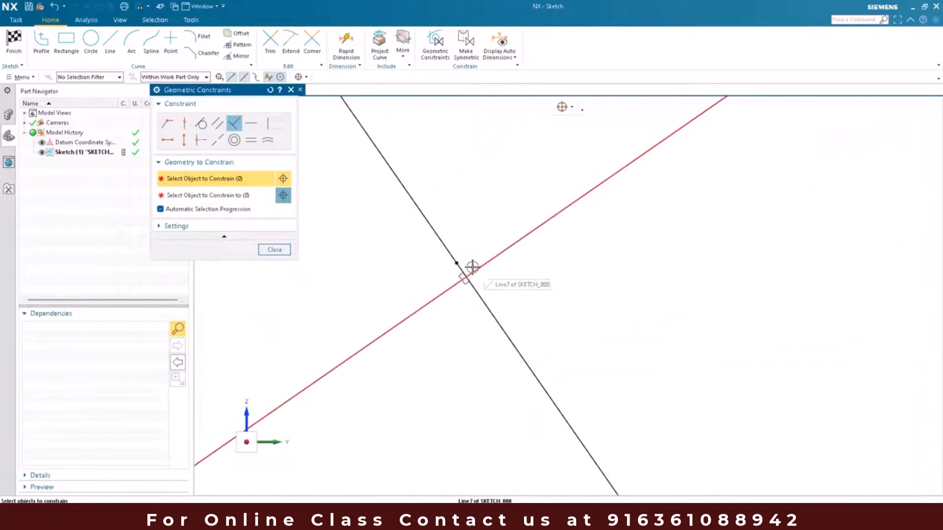
pyautogui.press('Escape')
# - Apply a Point on Curve constraint to put the shared endpoint of the two short segments on the middle slanted line
pyautogui.press('c')
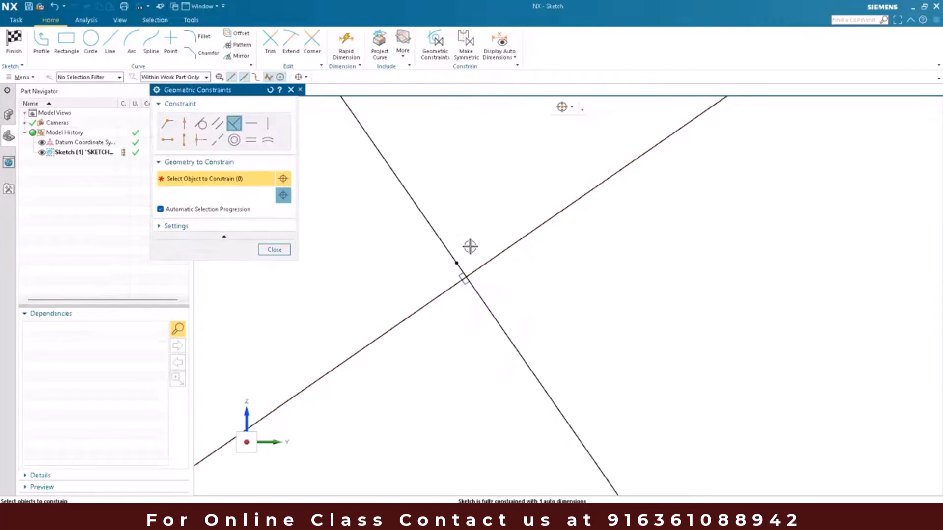
pyautogui.click(496, 256)
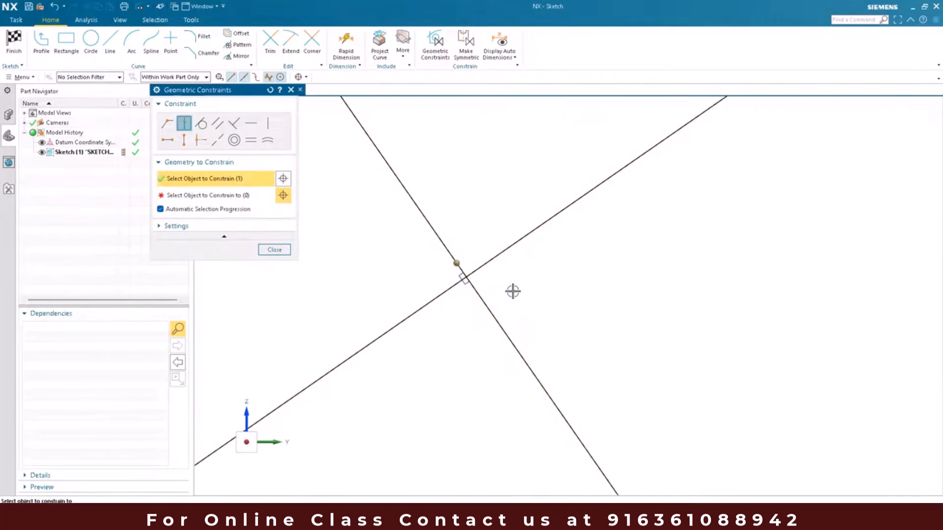
pyautogui.click(466, 278)
pyautogui.scroll(-3, 381, 189)
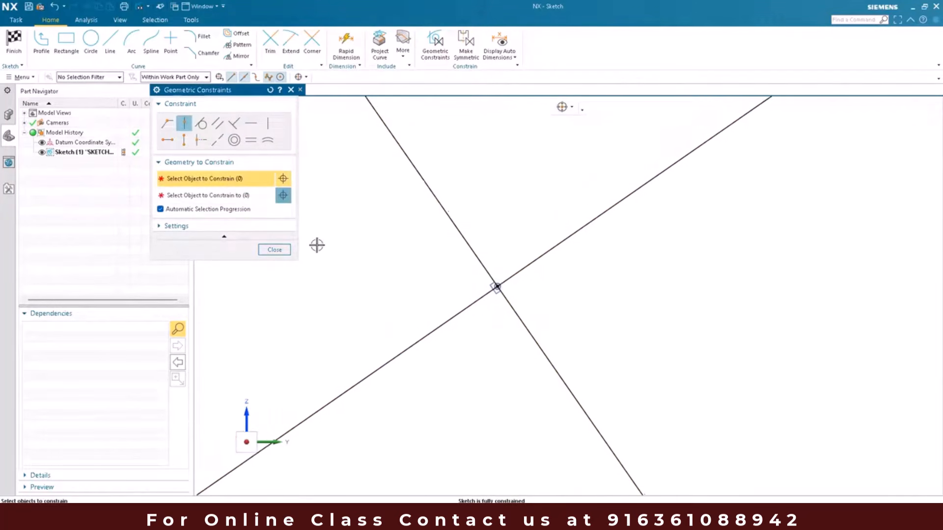
pyautogui.scroll(1, 507, 228)
pyautogui.press('Escape')
pyautogui.scroll(-3, 511, 240)
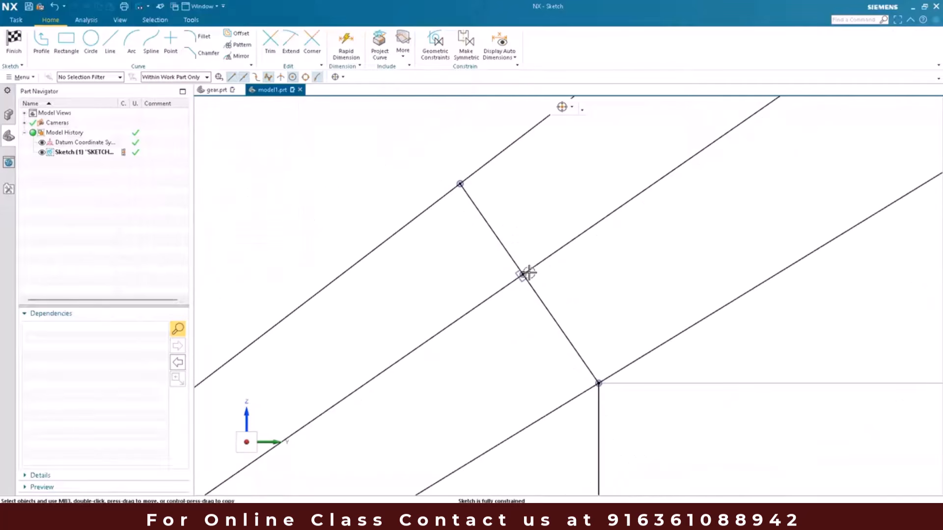
# - Draw a horizontal line along the axis from the 18.2 mm vertical line's lower end to a point beyond the origin
pyautogui.scroll(-5, 496, 242)
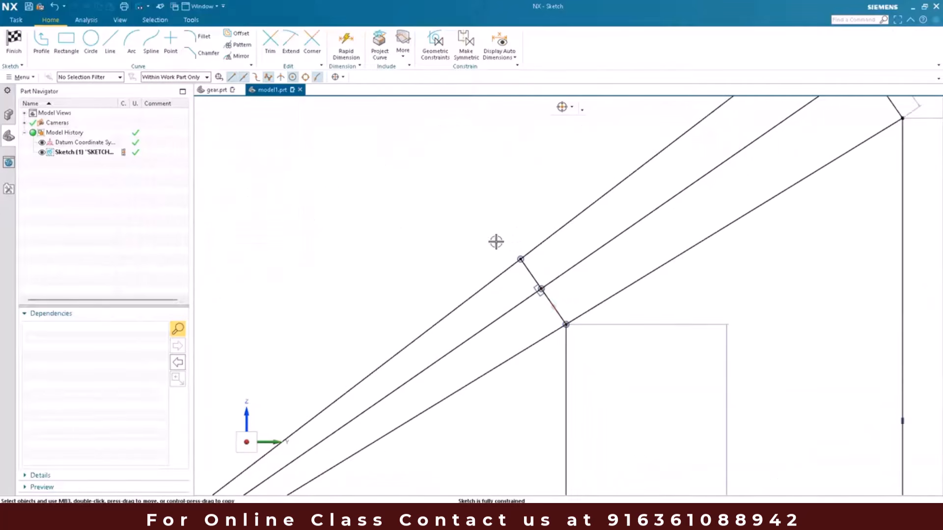
pyautogui.keyDown('shift'); pyautogui.moveTo(500, 361); pyautogui.dragTo(497, 247, button='middle'); pyautogui.keyUp('shift')
pyautogui.scroll(-3, 497, 247)
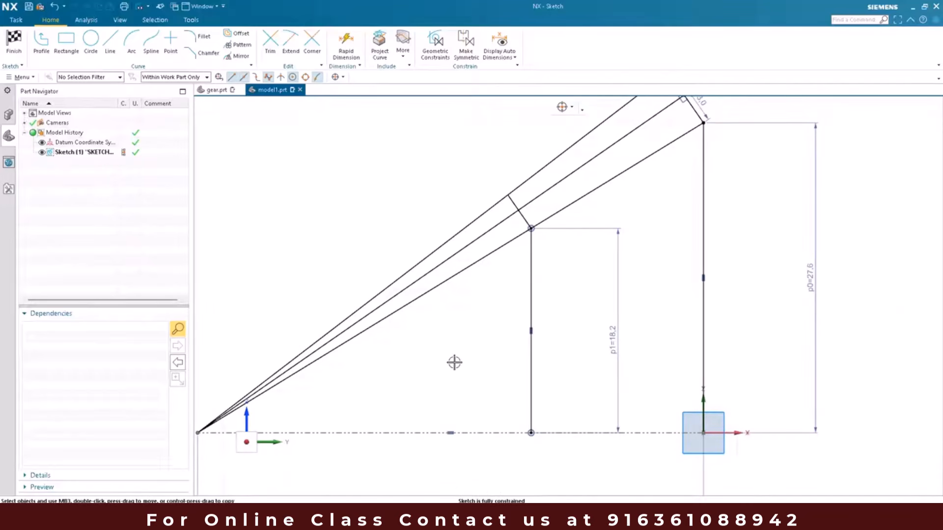
pyautogui.scroll(-2, 452, 296)
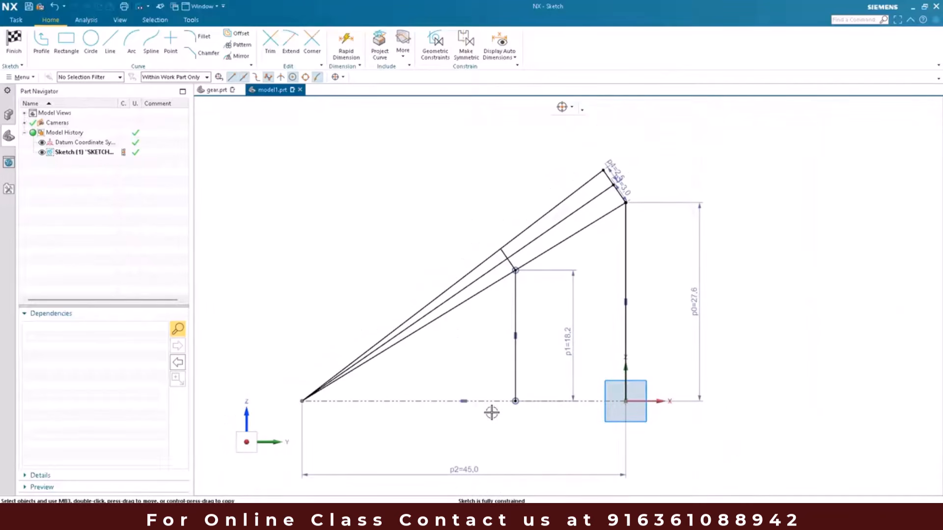
pyautogui.scroll(3, 537, 417)
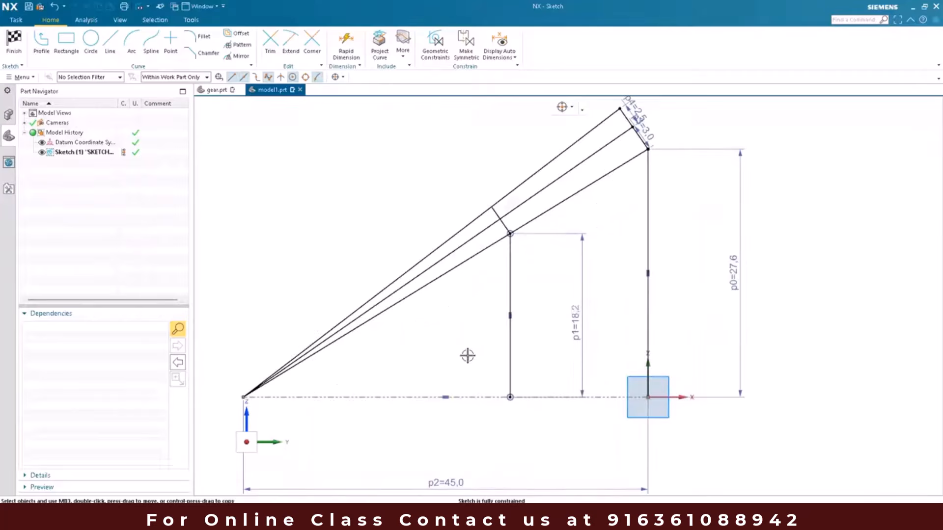
pyautogui.keyDown('shift'); pyautogui.moveTo(537, 417); pyautogui.dragTo(478, 356, button='middle'); pyautogui.keyUp('shift')
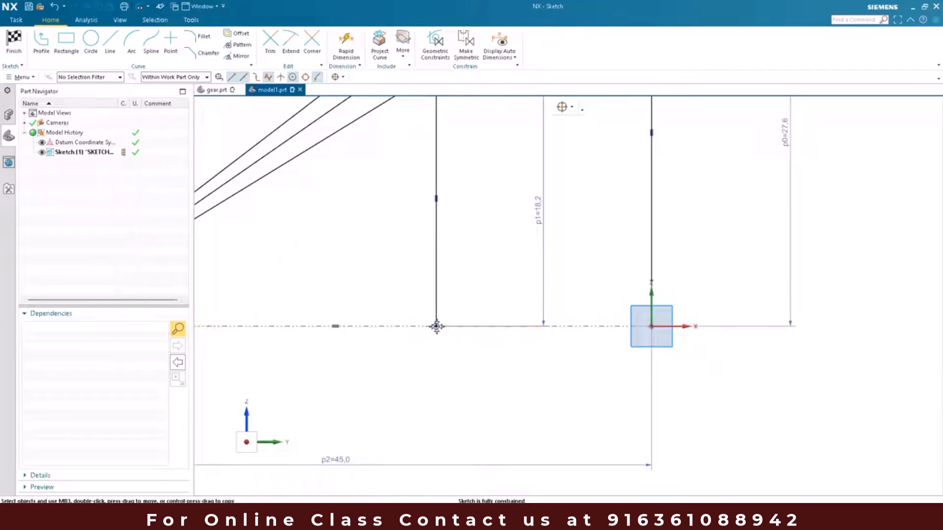
pyautogui.press('l')
pyautogui.click(437, 326)
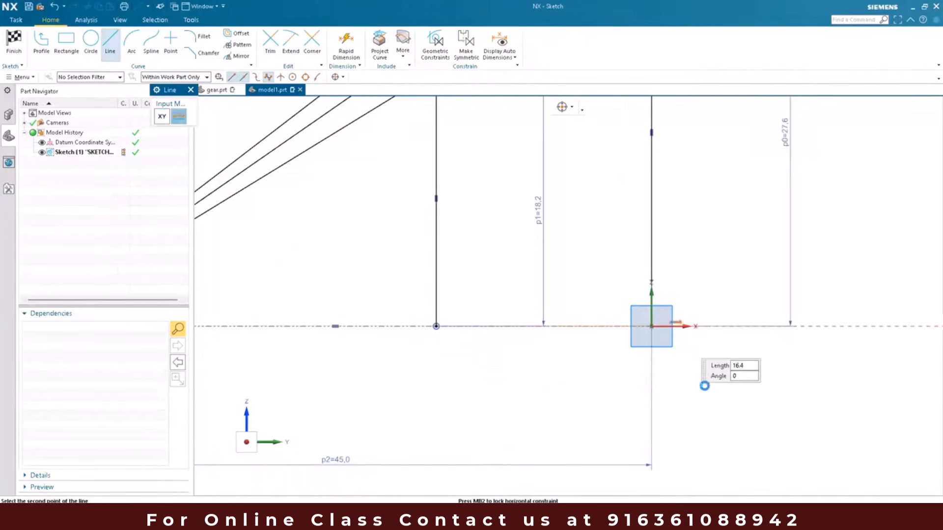
pyautogui.click(707, 325)
pyautogui.press('Escape')
# - Trim the part of the horizontal line that extends past the origin, and finish the sketch
pyautogui.press('t')
pyautogui.click(695, 326)
pyautogui.press('Escape')
pyautogui.scroll(-5, 701, 388)
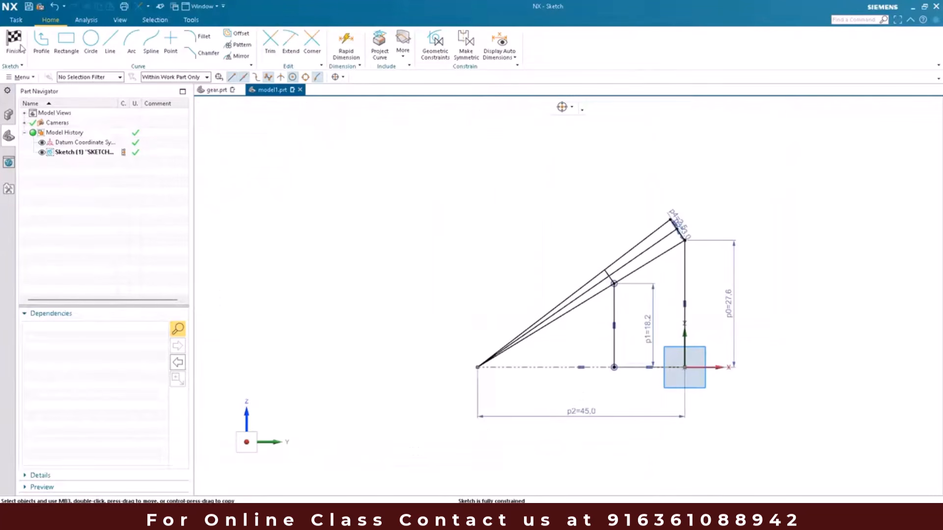
pyautogui.hotkey('ctrl', 'q')
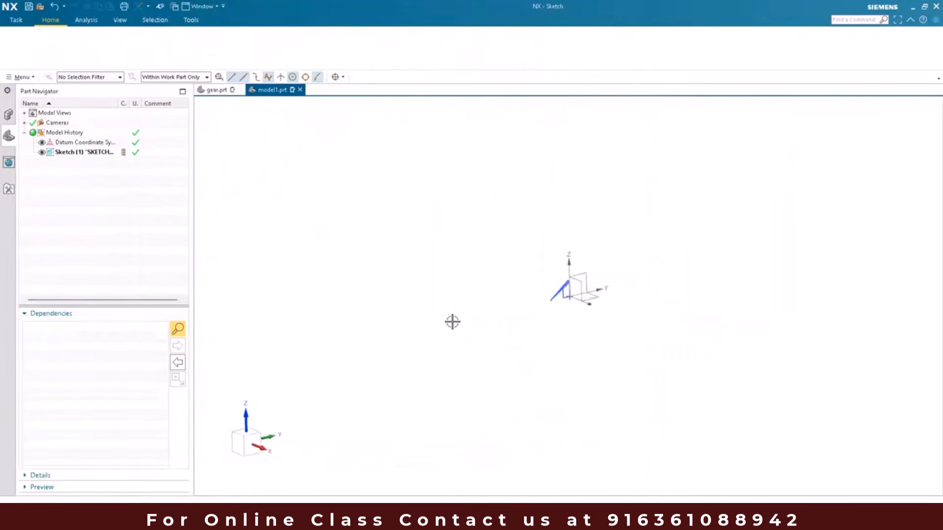
# - Create an On Curve datum plane normal to the middle slanted line, at an arc length of 0 mm from its outer end
pyautogui.scroll(10, 556, 291)
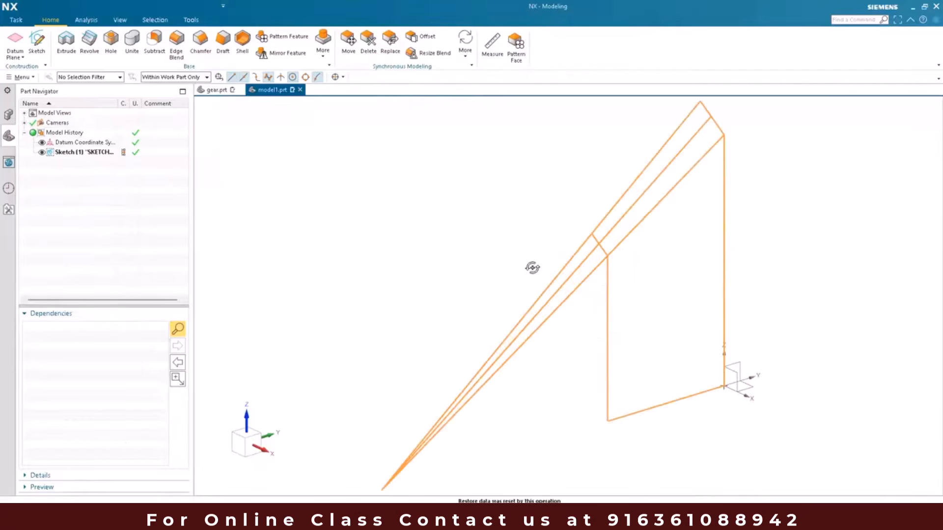
pyautogui.scroll(-3, 534, 269)
pyautogui.moveTo(521, 294); pyautogui.dragTo(587, 299, button='middle')
pyautogui.click(33, 44)
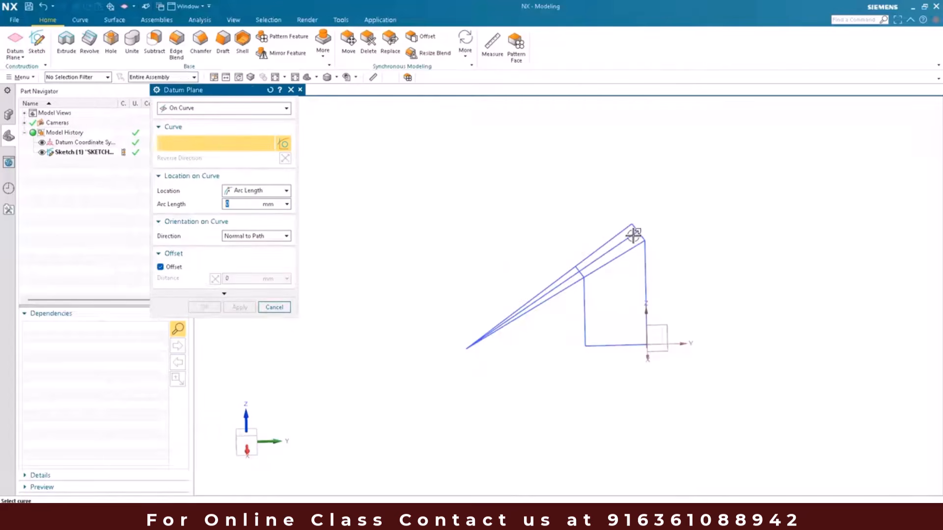
pyautogui.scroll(7, 659, 215)
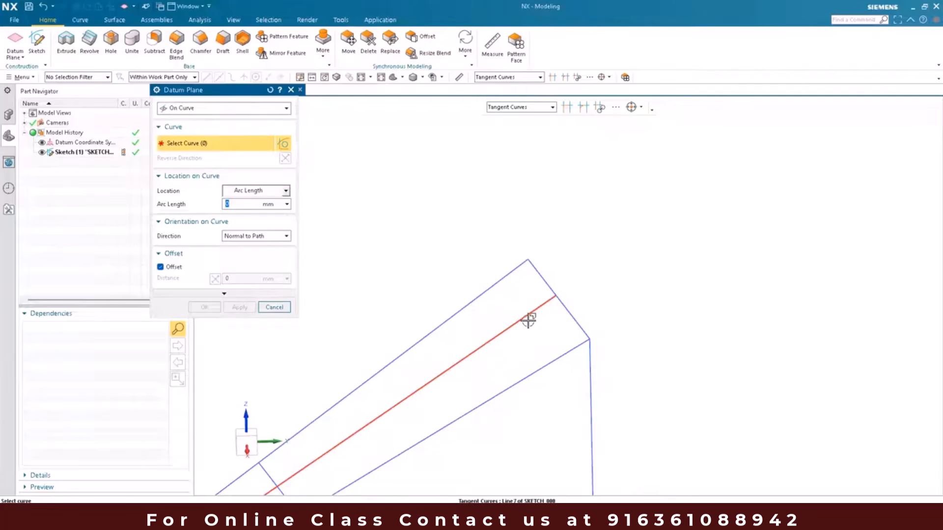
pyautogui.click(528, 320)
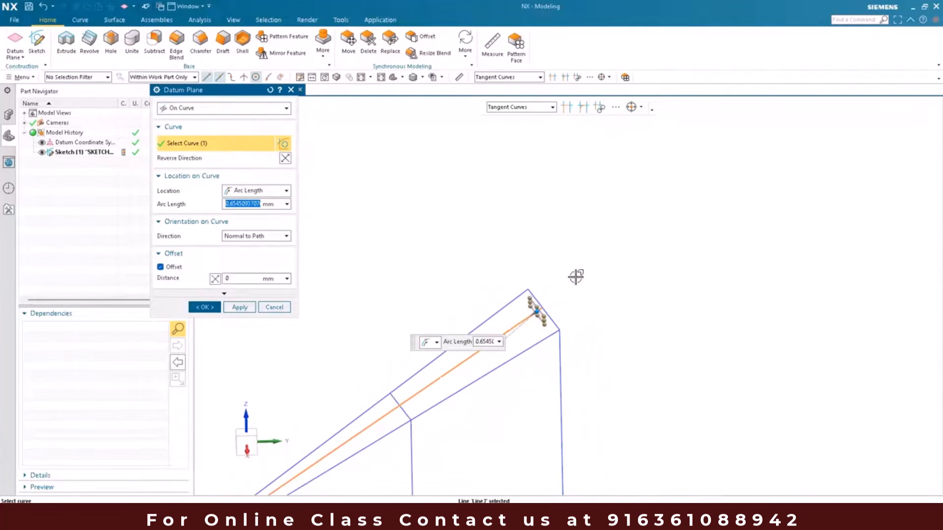
pyautogui.scroll(3, 574, 278)
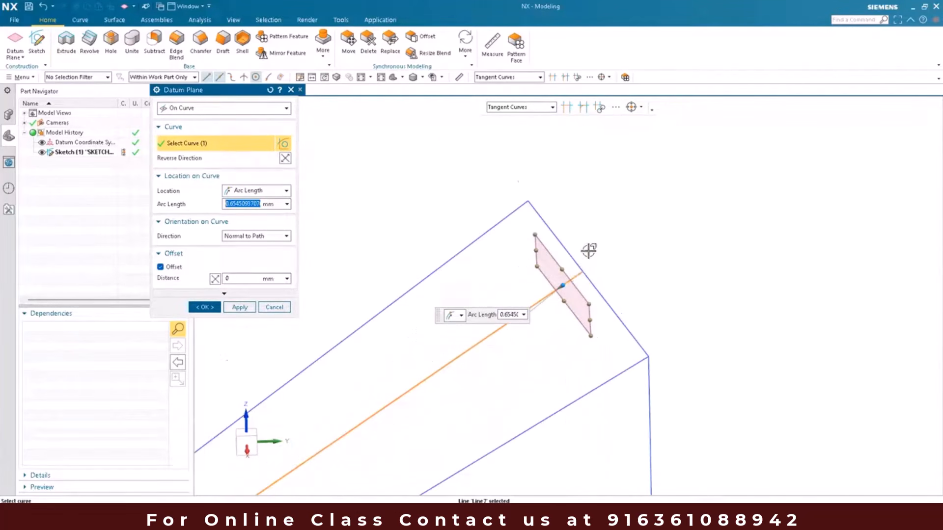
pyautogui.scroll(4, 590, 251)
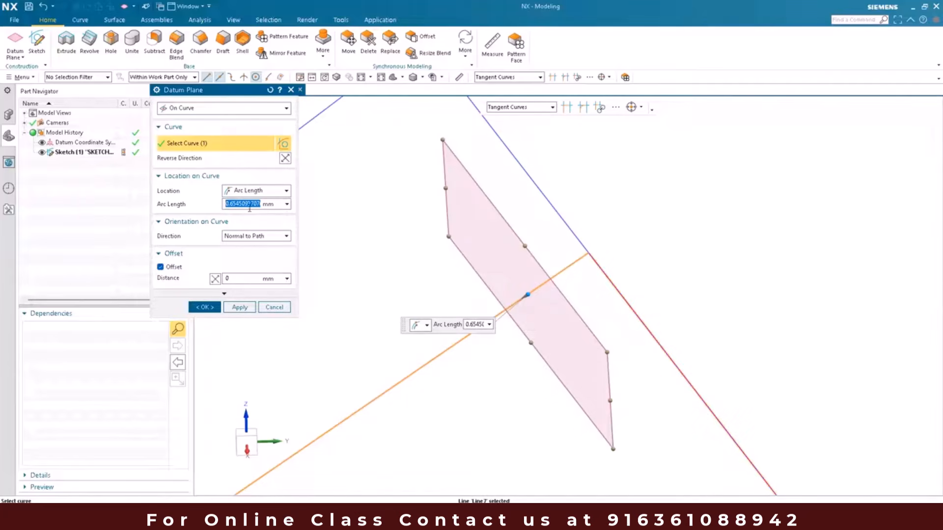
pyautogui.scroll(-2, 591, 264)
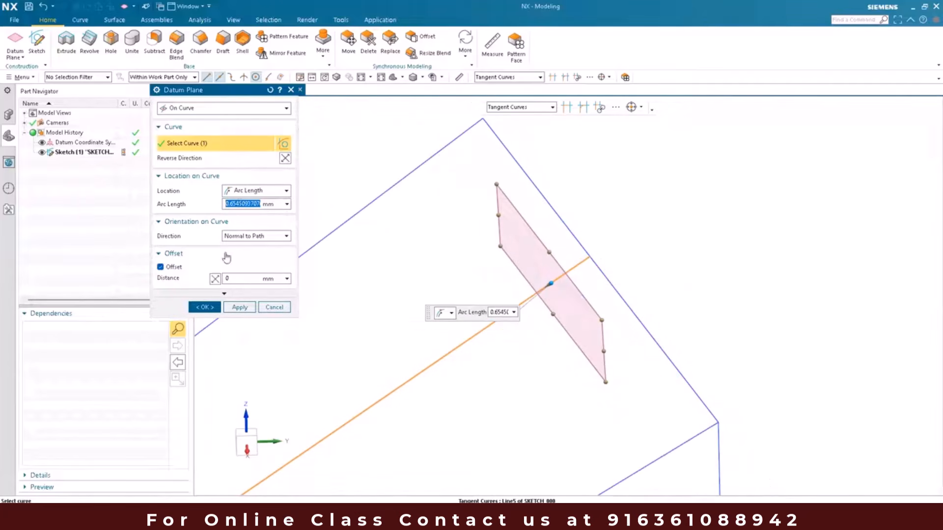
pyautogui.write('0')
pyautogui.middleClick(509, 289)
# - Start a new sketch with the New Plane method, using the datum plane at the middle slanted line's outer end
pyautogui.scroll(-3, 500, 274)
pyautogui.moveTo(415, 343); pyautogui.dragTo(434, 344, button='middle')
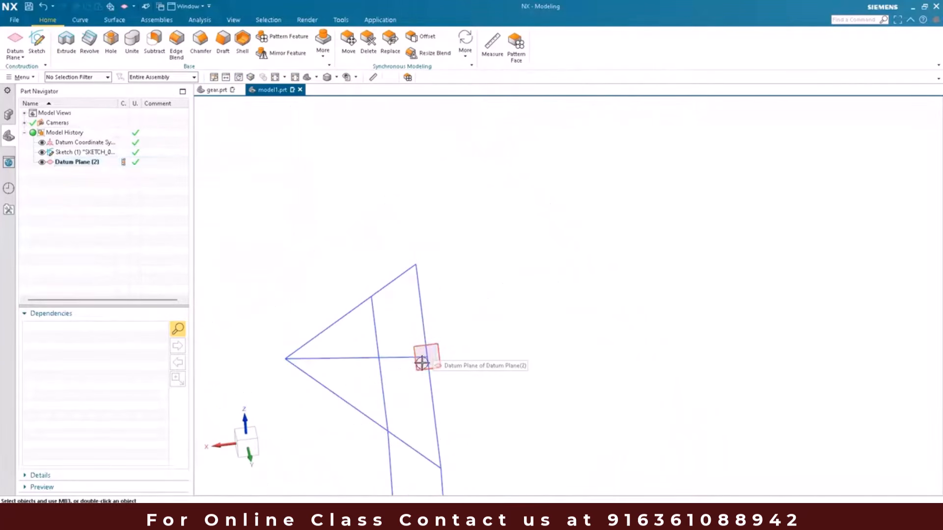
pyautogui.scroll(3, 450, 335)
pyautogui.scroll(-2, 513, 272)
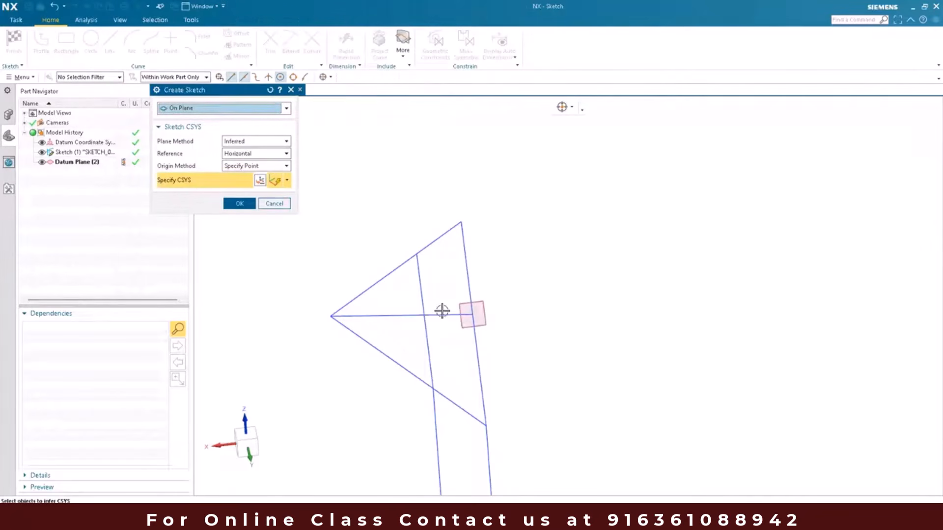
pyautogui.scroll(3, 452, 274)
pyautogui.scroll(-3, 473, 275)
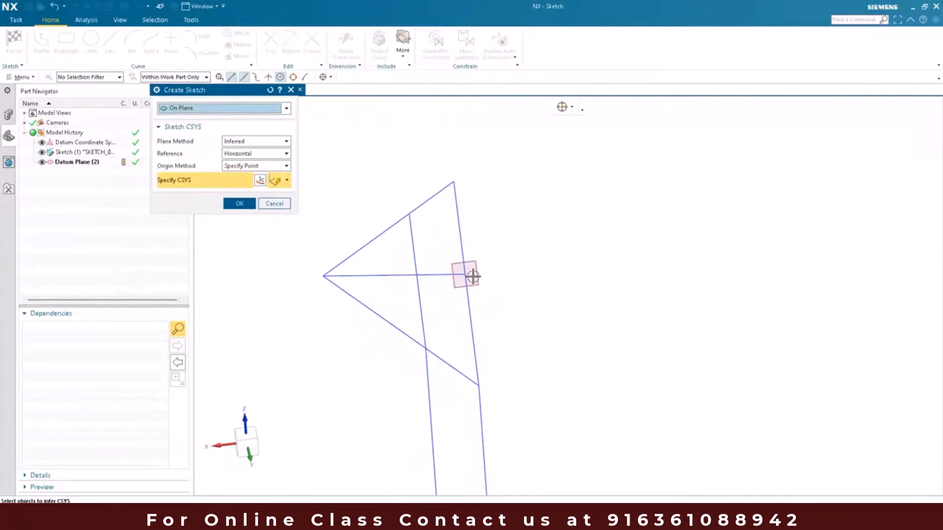
pyautogui.scroll(3, 467, 321)
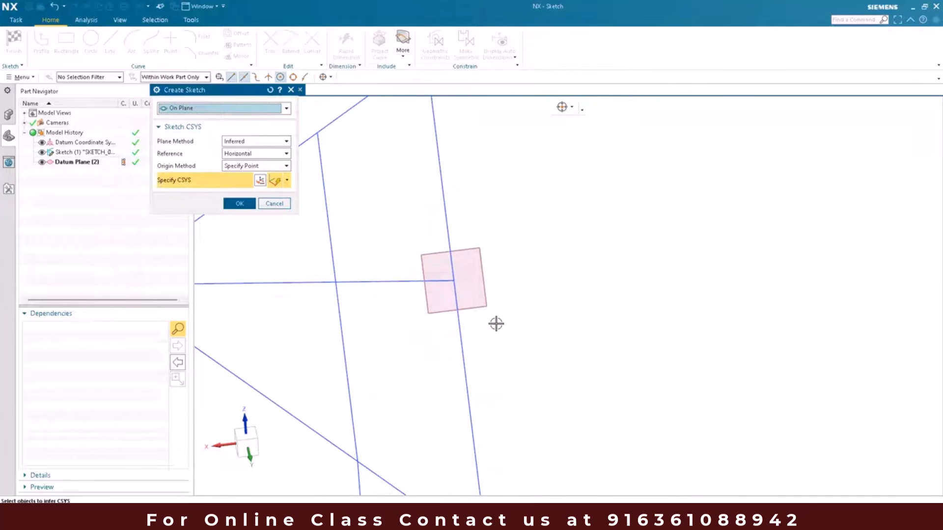
pyautogui.click(236, 142)
pyautogui.click(232, 161)
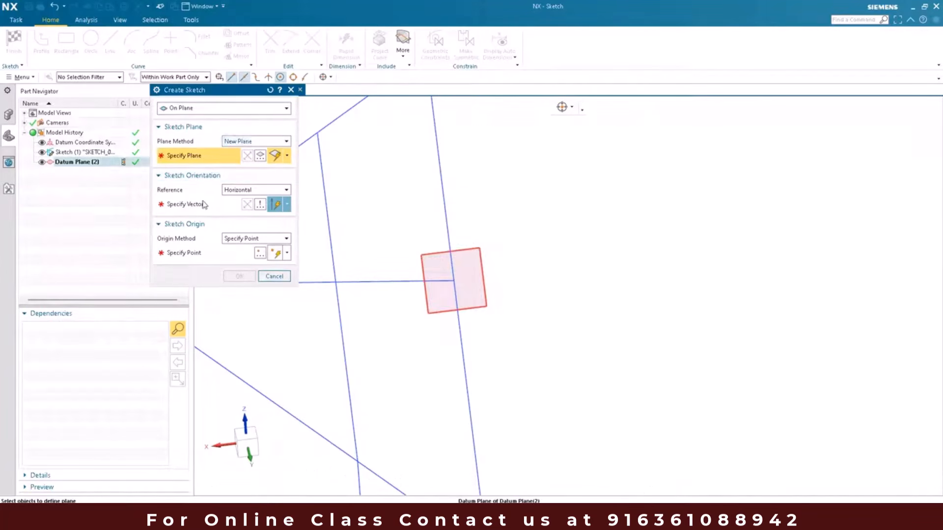
pyautogui.click(484, 285)
# - Set the sketch origin at the outer short segment's lower endpoint and the horizontal reference along the negative X direction
pyautogui.click(183, 252)
pyautogui.scroll(-2, 460, 243)
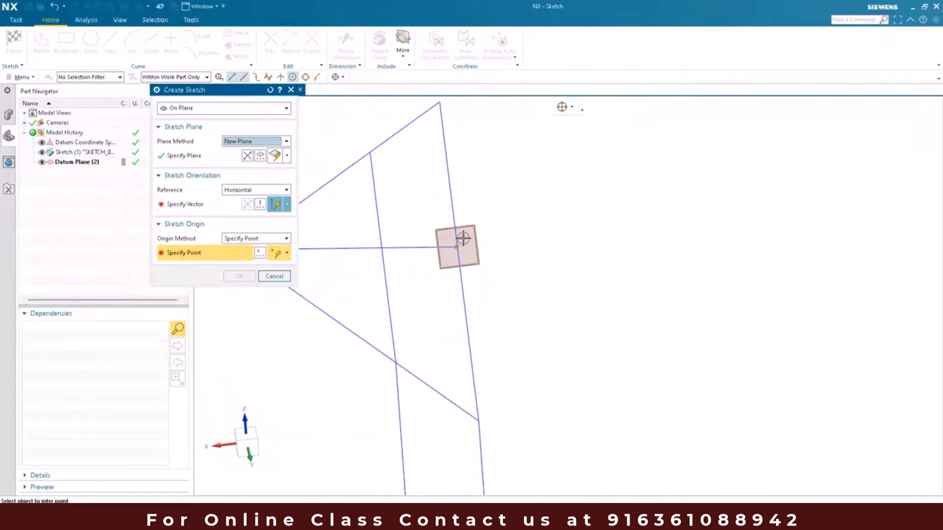
pyautogui.scroll(3, 461, 241)
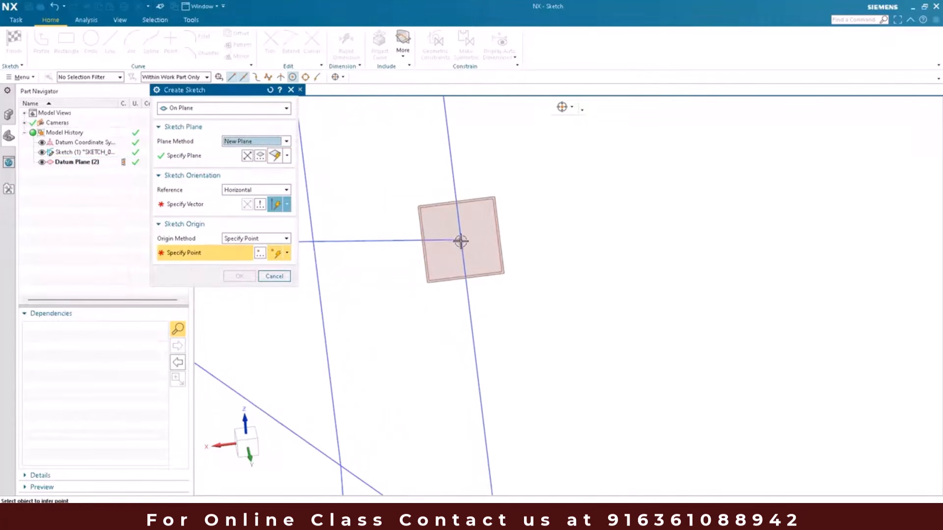
pyautogui.scroll(-3, 480, 383)
pyautogui.click(481, 384)
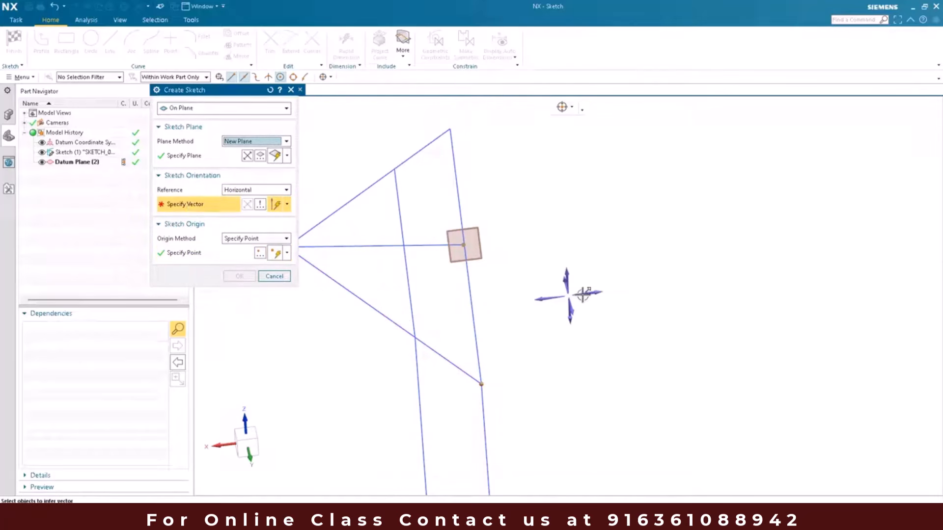
pyautogui.click(512, 384)
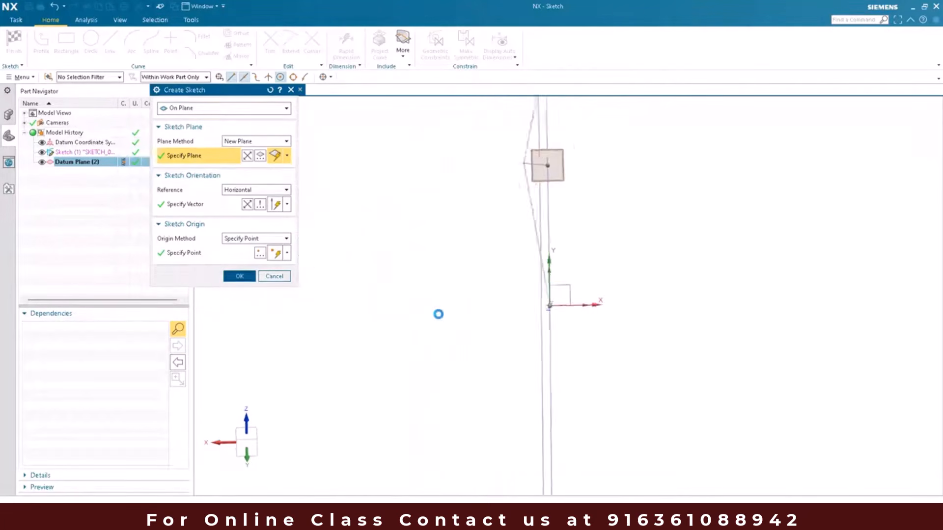
# - Draw two horizontal lines across the sketch's vertical axis: a short one near the origin and a longer one about 5.1 mm above
pyautogui.moveTo(480, 313)
pyautogui.mouseDown(button='middle')
pyautogui.moveTo(573, 311)
pyautogui.moveTo(724, 284)
pyautogui.moveTo(613, 323)
pyautogui.mouseUp(button='middle')
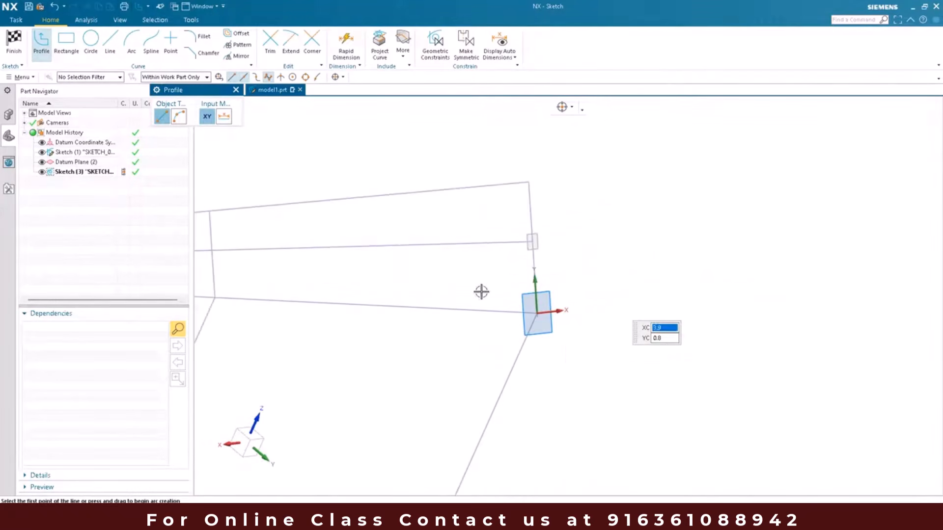
pyautogui.moveTo(480, 293); pyautogui.dragTo(520, 295, button='middle')
pyautogui.press('F8')
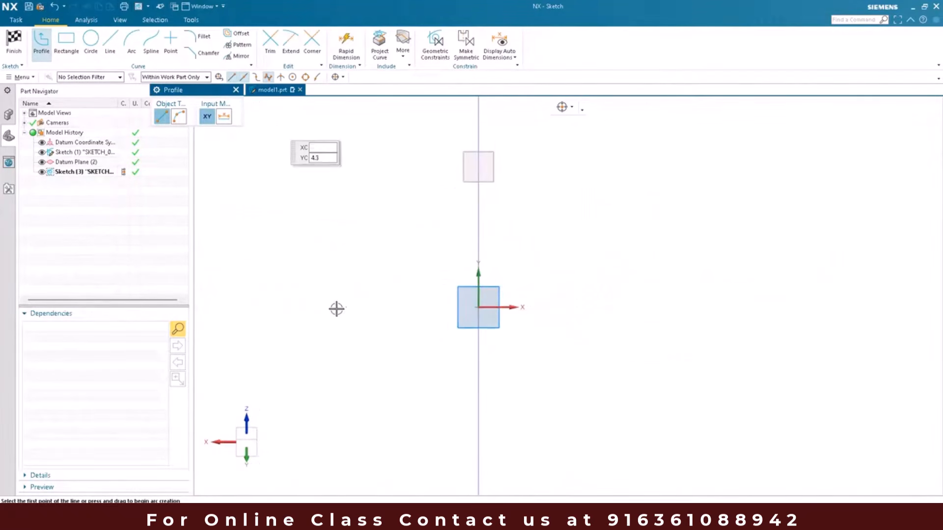
pyautogui.press('Escape')
pyautogui.keyDown('shift'); pyautogui.moveTo(374, 343); pyautogui.dragTo(374, 427, button='middle'); pyautogui.keyUp('shift')
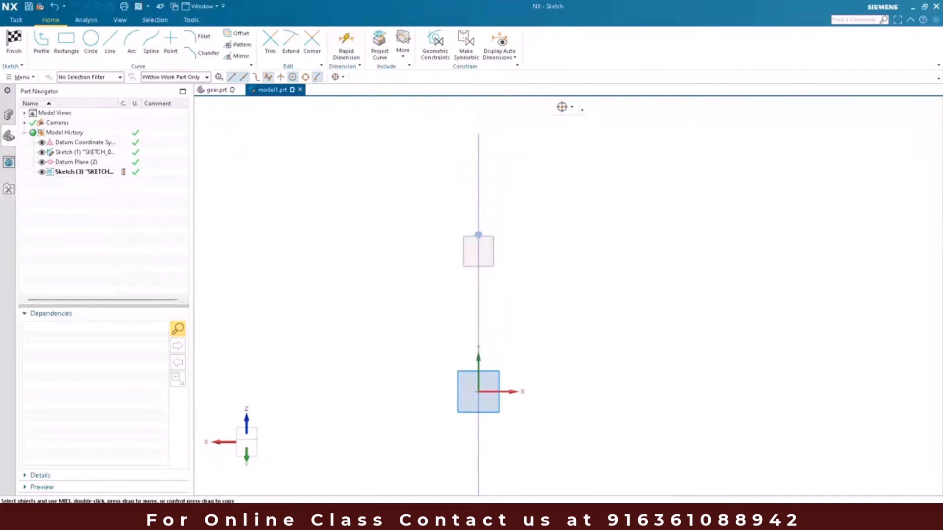
pyautogui.scroll(-2, 375, 344)
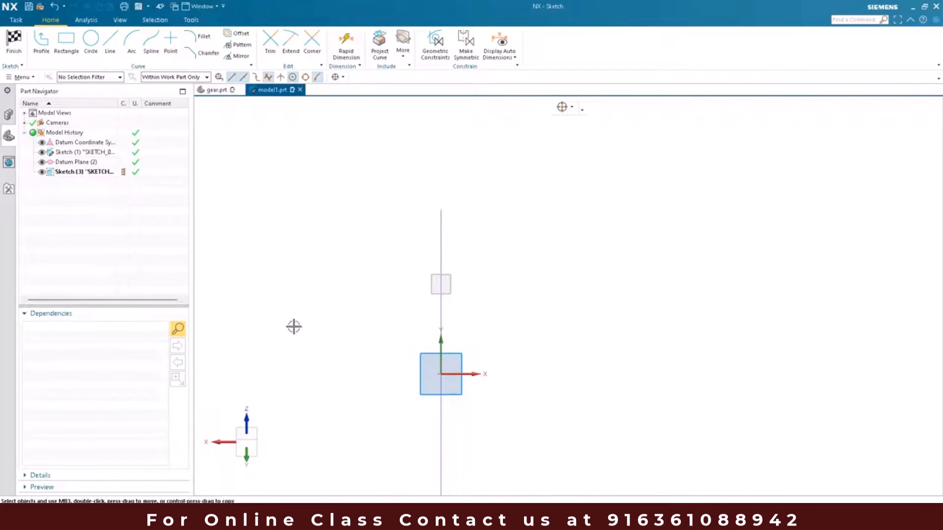
pyautogui.press('l')
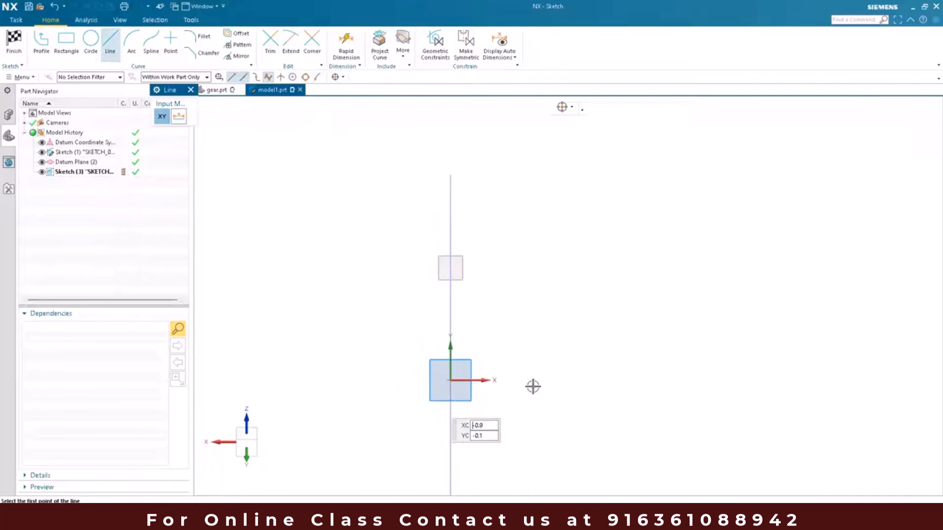
pyautogui.click(417, 384)
pyautogui.click(533, 386)
pyautogui.click(364, 189)
pyautogui.click(593, 189)
pyautogui.press('Escape')
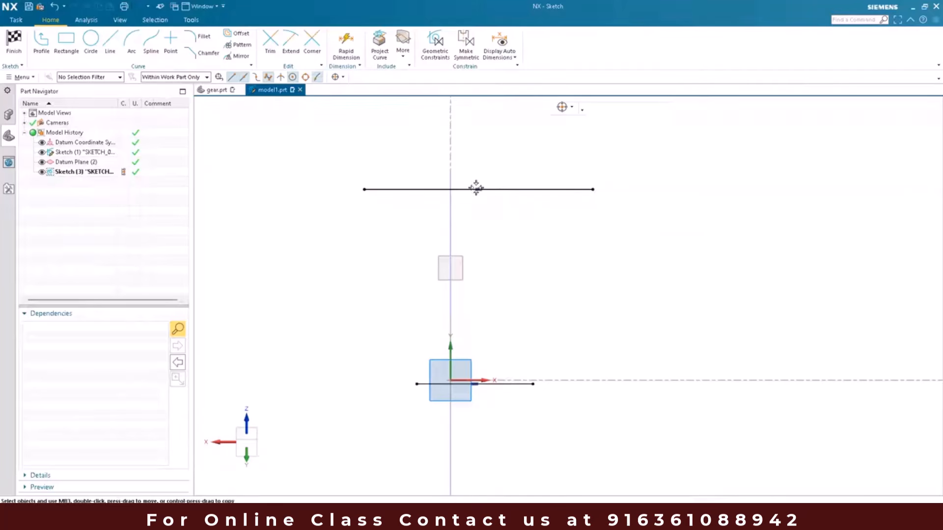
# - Apply a vertical alignment constraint between the midpoints of the upper and lower horizontal lines
pyautogui.press('c')
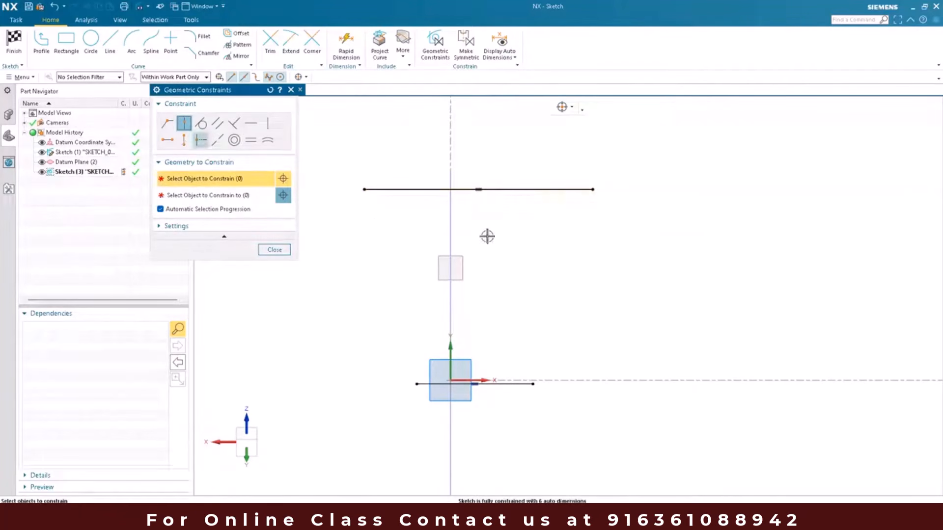
pyautogui.click(185, 140)
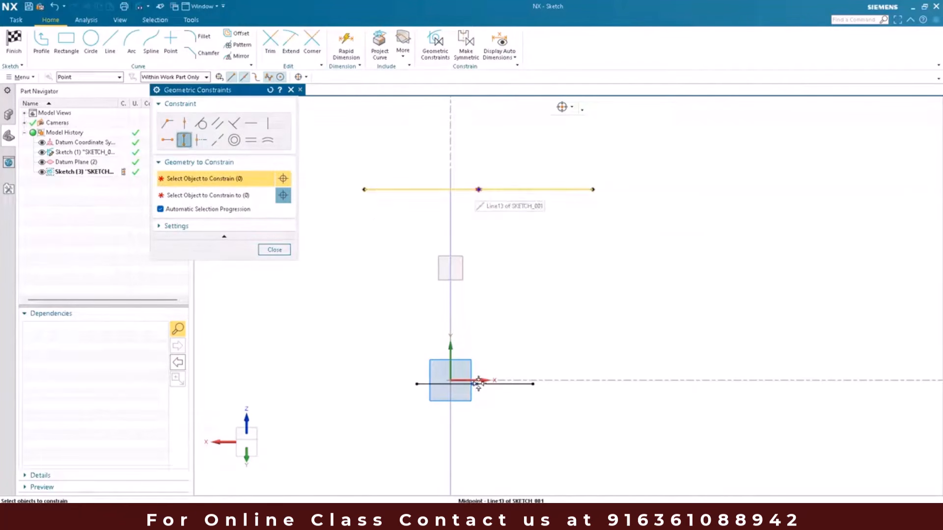
pyautogui.click(479, 190)
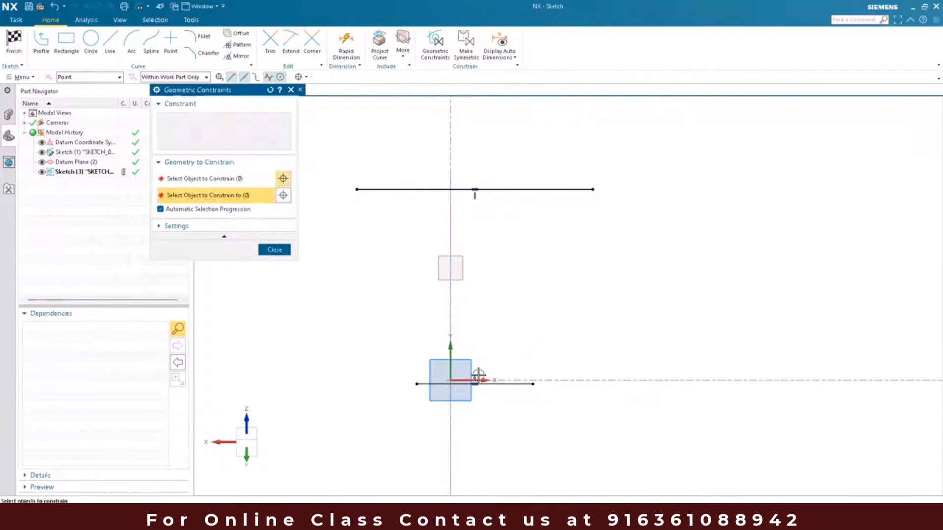
pyautogui.click(476, 383)
# - Apply Point on Curve constraints to place the lower line's midpoint on the sketch's vertical axis and its endpoint on the horizontal axis
pyautogui.click(475, 384)
pyautogui.click(184, 123)
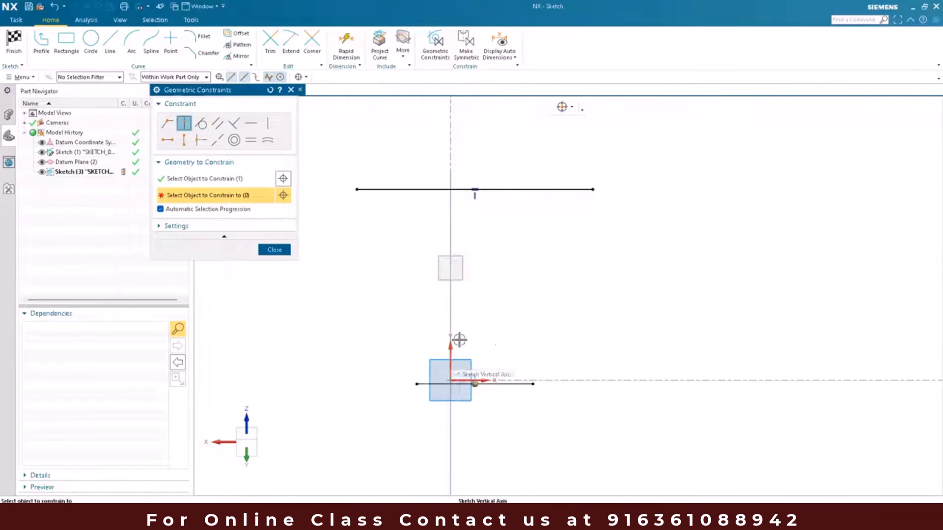
pyautogui.click(475, 396)
pyautogui.scroll(-2, 523, 392)
pyautogui.scroll(1, 522, 392)
pyautogui.click(409, 346)
pyautogui.scroll(5, 404, 343)
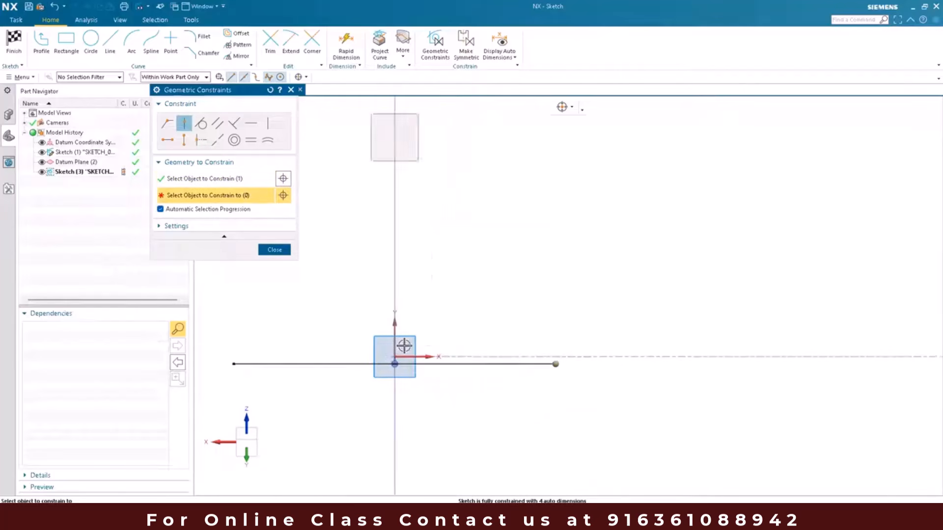
pyautogui.press('Escape')
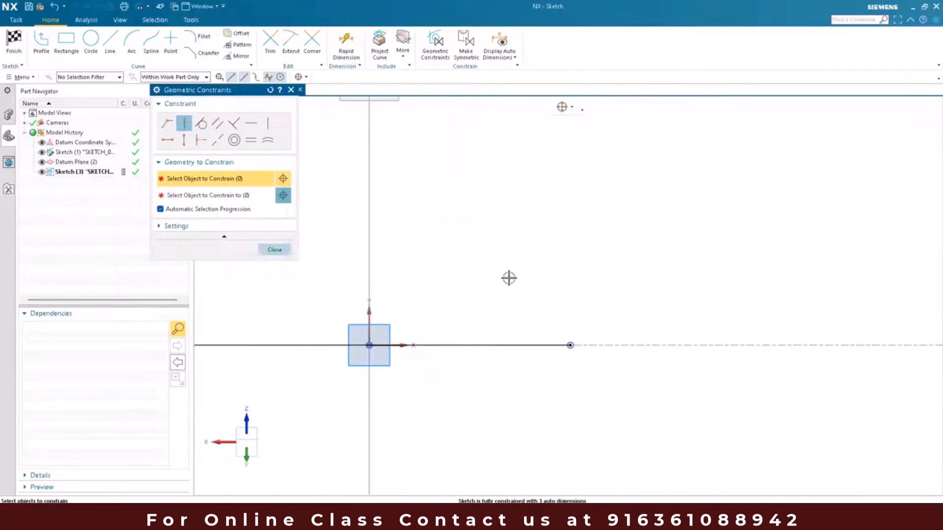
pyautogui.press('Escape')
# - Dimension the vertical distance from the upper line to the sketch's horizontal axis as 6 mm
pyautogui.scroll(-5, 508, 310)
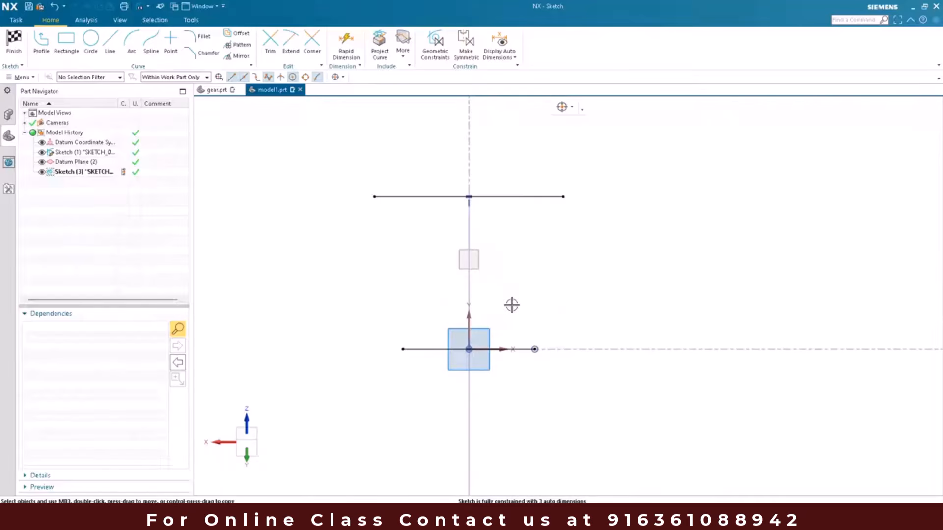
pyautogui.scroll(-2, 511, 307)
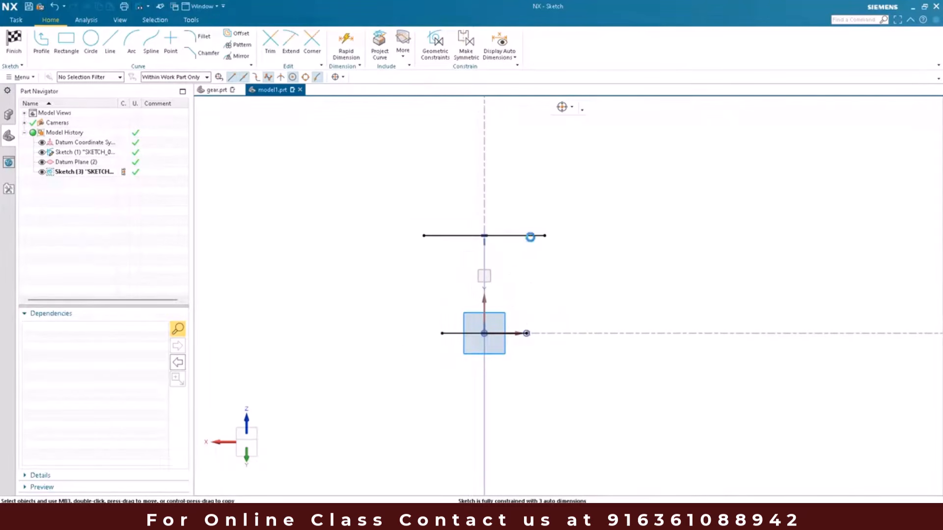
pyautogui.press('d')
pyautogui.click(538, 236)
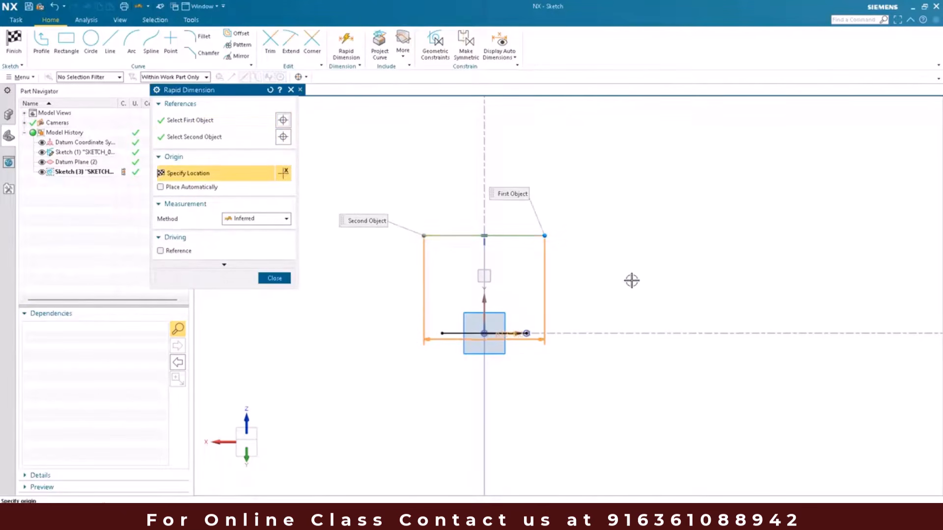
pyautogui.click(617, 320)
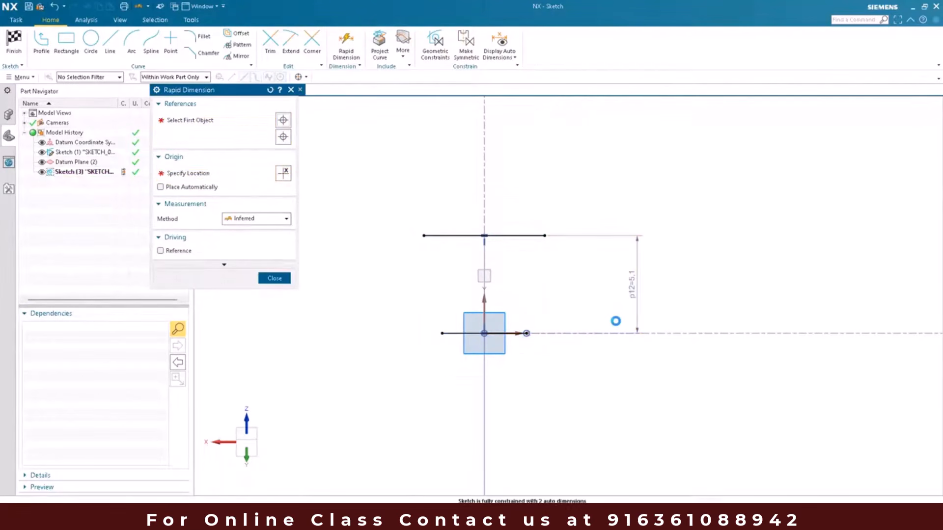
pyautogui.write('6')
pyautogui.press('Return')
pyautogui.press('Escape')
pyautogui.scroll(5, 502, 322)
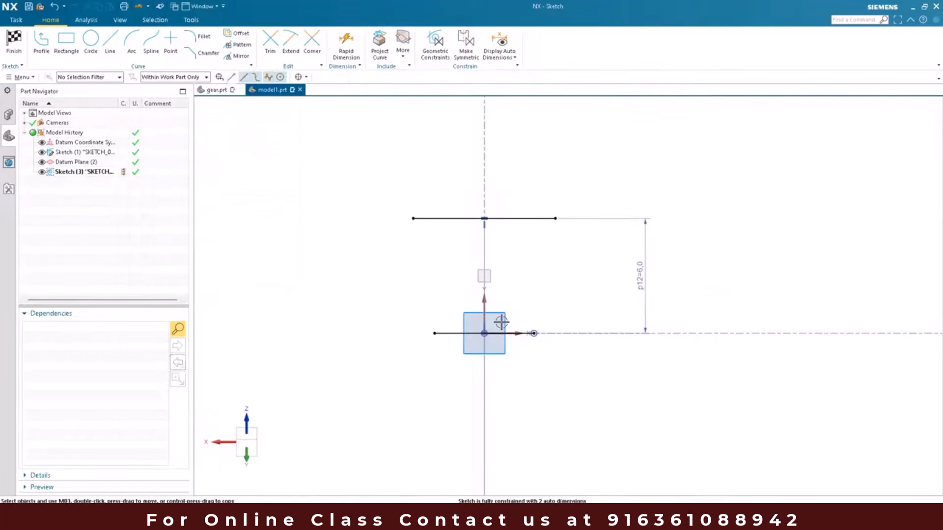
pyautogui.scroll(-4, 499, 315)
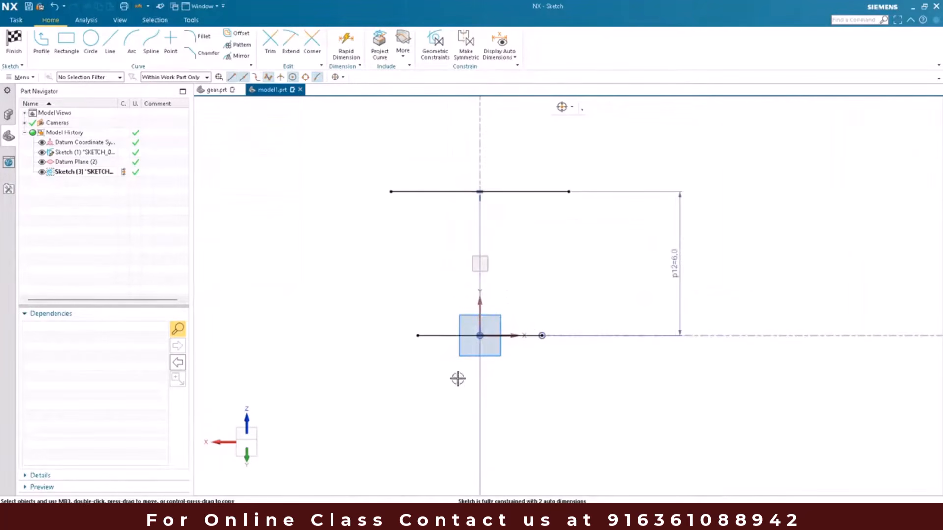
pyautogui.scroll(2, 475, 346)
pyautogui.scroll(3, 406, 307)
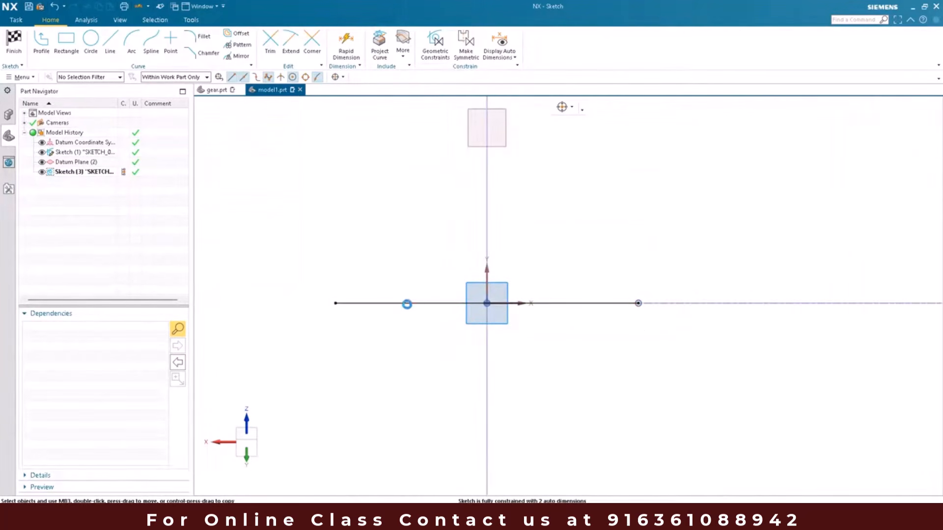
# - Dimension the length of the lower horizontal line at the sketch origin as 0.5 mm
pyautogui.press('d')
pyautogui.click(407, 304)
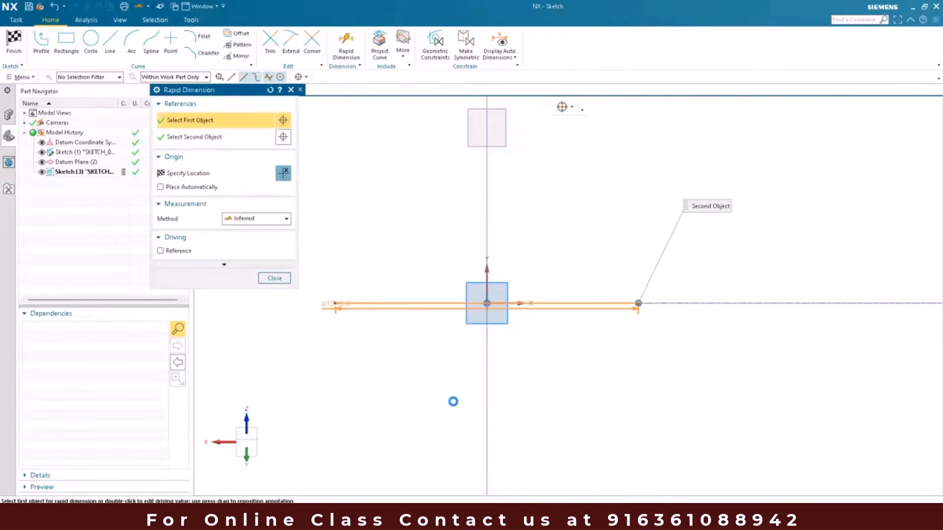
pyautogui.click(452, 398)
pyautogui.write('0.5')
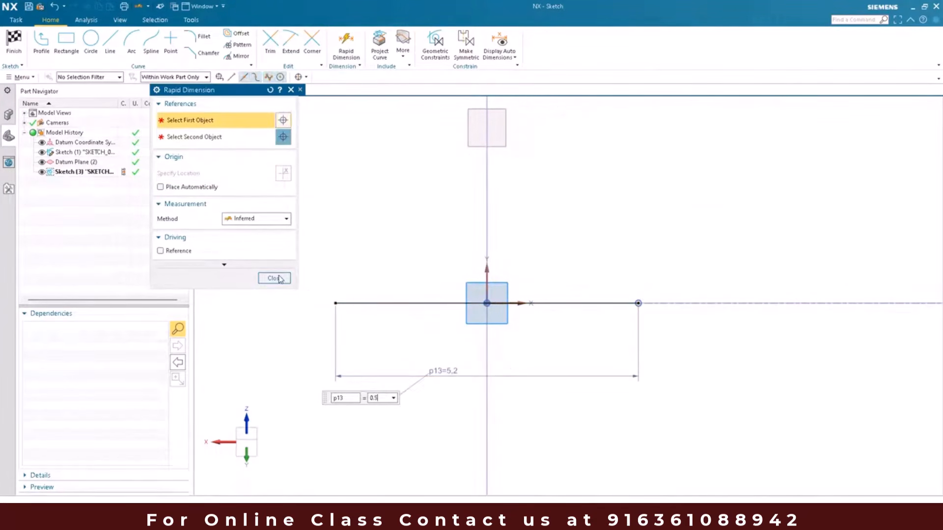
pyautogui.press('Return')
pyautogui.middleClick(360, 345)
# - Set the lower horizontal line's length dimension to 1 mm
pyautogui.scroll(-2, 360, 346)
pyautogui.doubleClick(499, 364)
pyautogui.write('13')
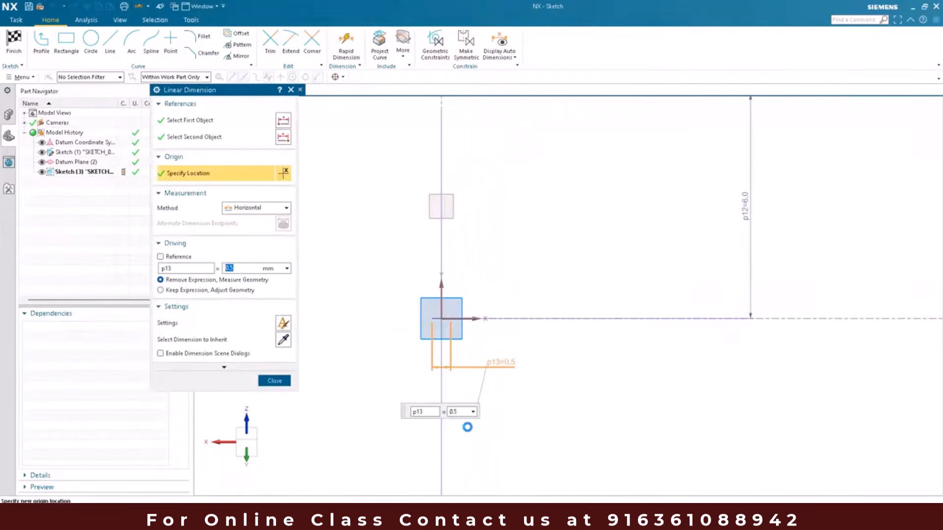
pyautogui.press('Return')
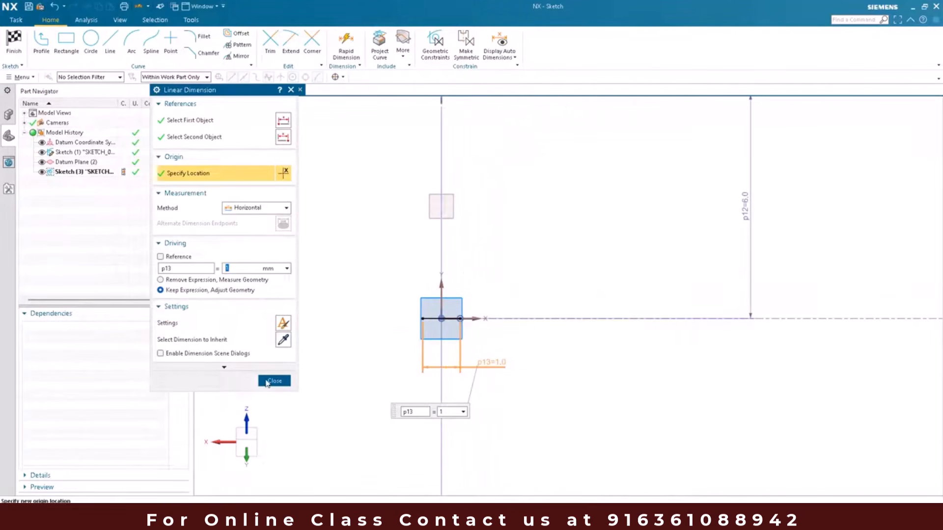
pyautogui.middleClick(377, 257)
# - Draw a 9 mm radius arc from the lower line's left endpoint to the upper line's left endpoint, bulging toward the vertical axis
pyautogui.scroll(-2, 400, 294)
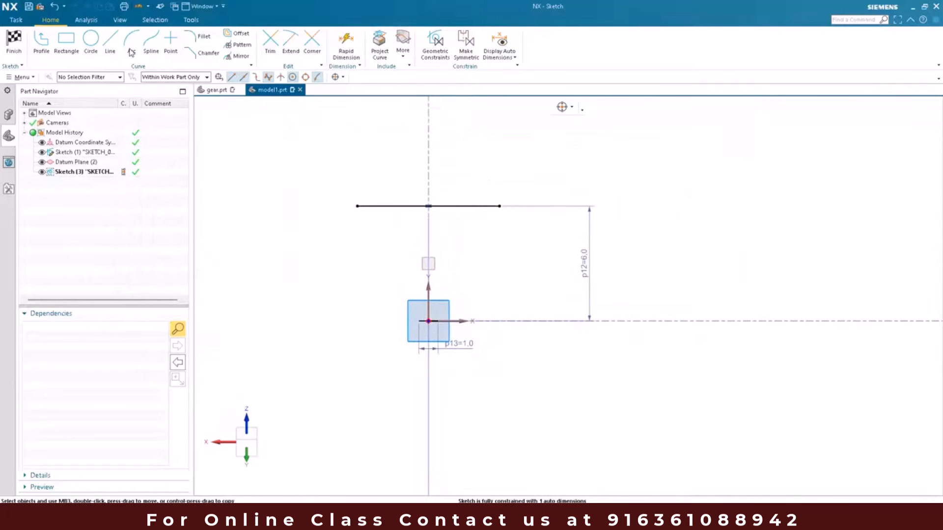
pyautogui.press('a')
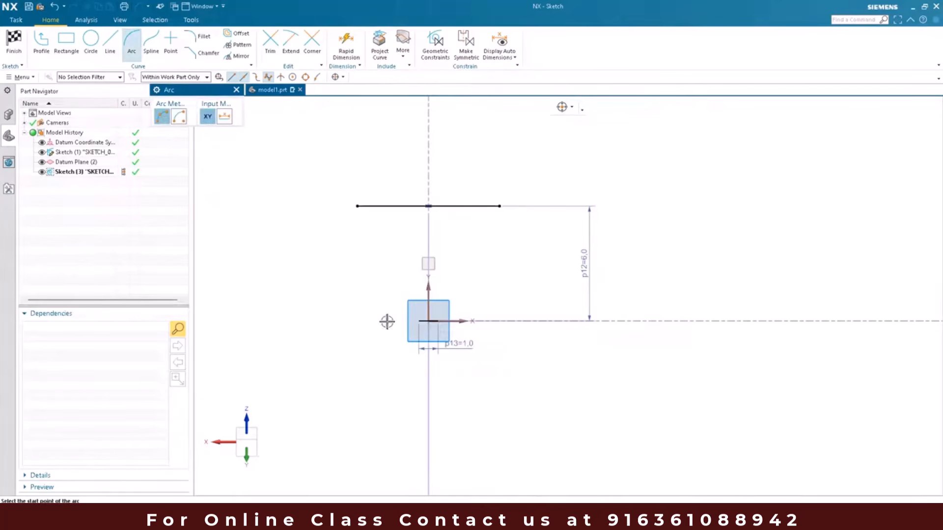
pyautogui.click(420, 320)
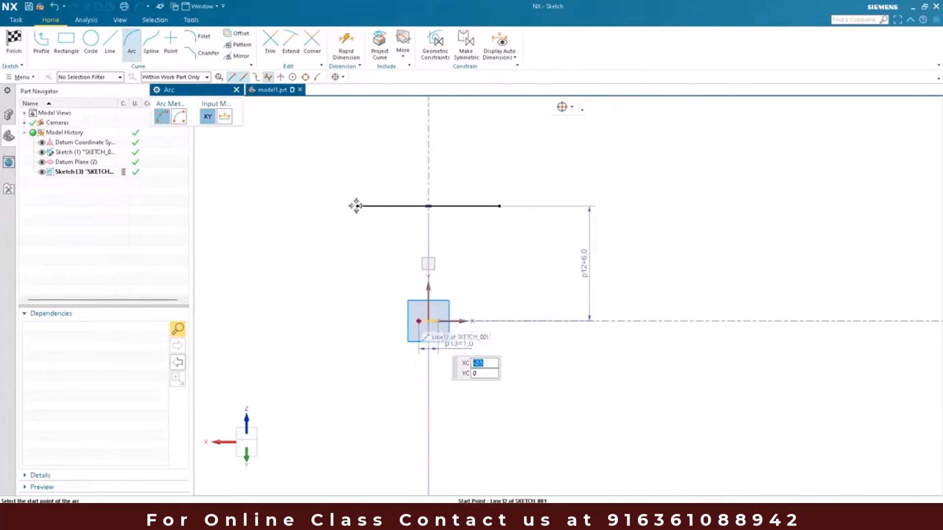
pyautogui.click(385, 243)
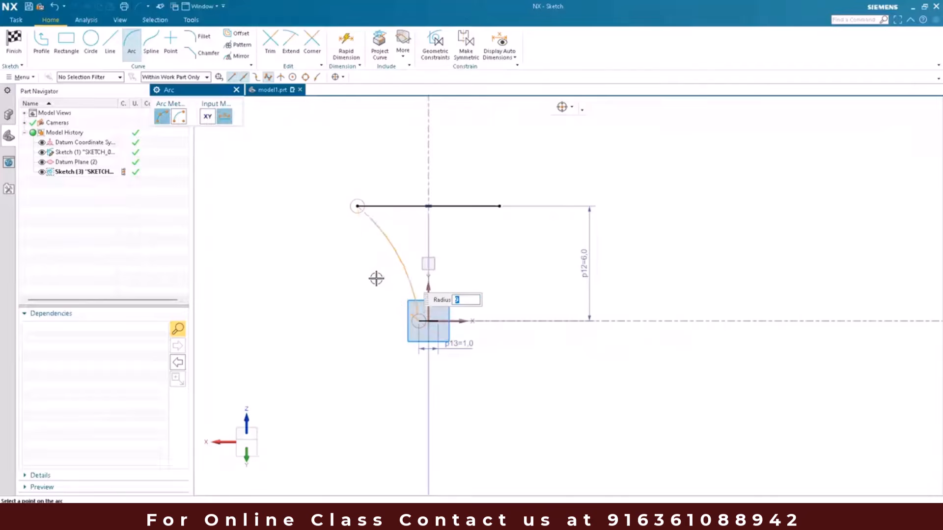
pyautogui.click(396, 273)
pyautogui.scroll(4, 397, 273)
pyautogui.scroll(-2, 417, 299)
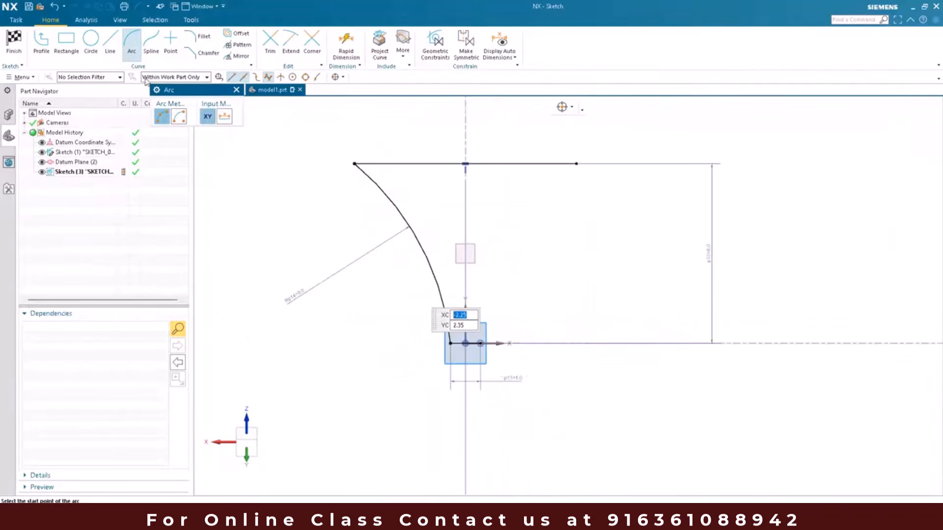
pyautogui.press('Escape')
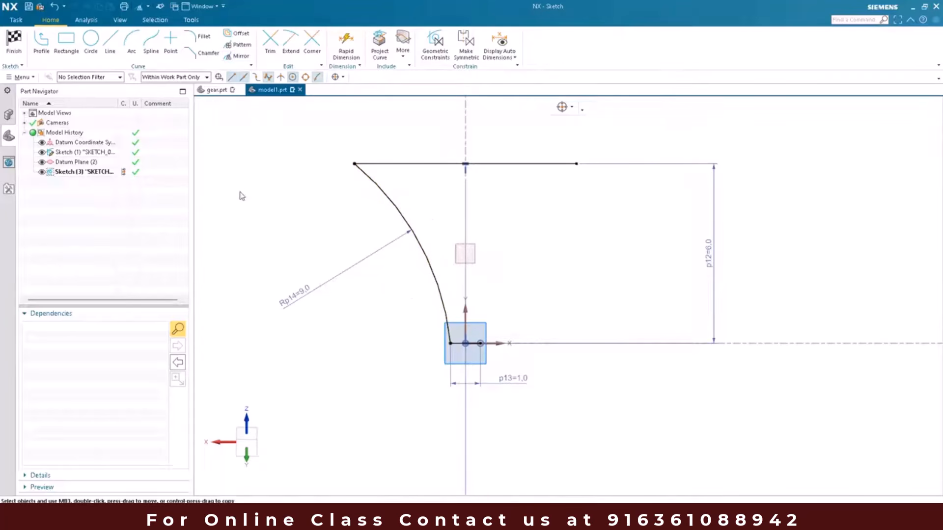
# - Try mirroring the 9 mm arc about the sketch's vertical axis, and delete the mirrored arc
pyautogui.click(240, 55)
pyautogui.click(448, 336)
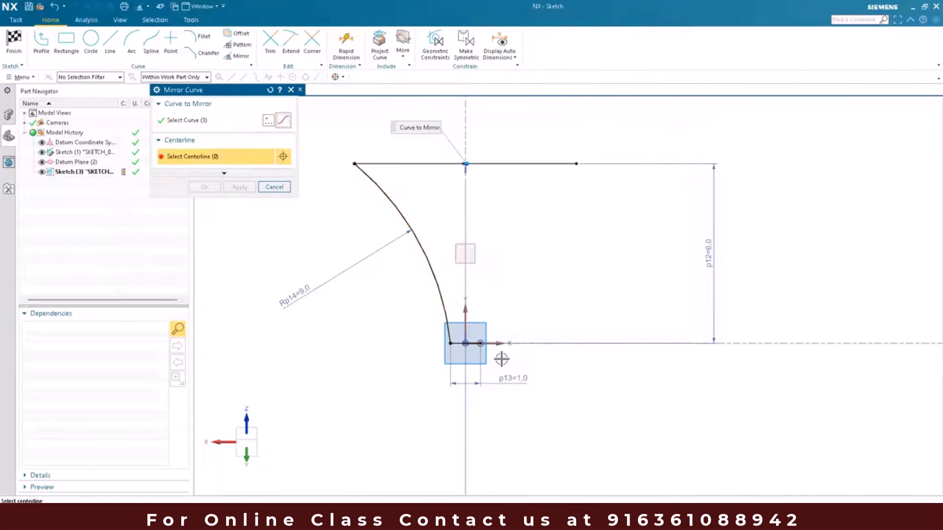
pyautogui.click(208, 187)
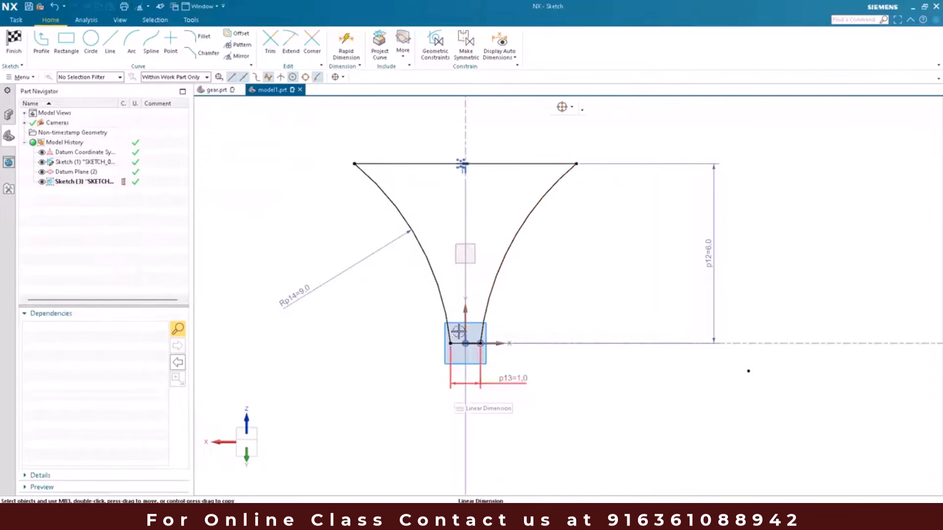
pyautogui.scroll(4, 461, 342)
pyautogui.scroll(-4, 491, 326)
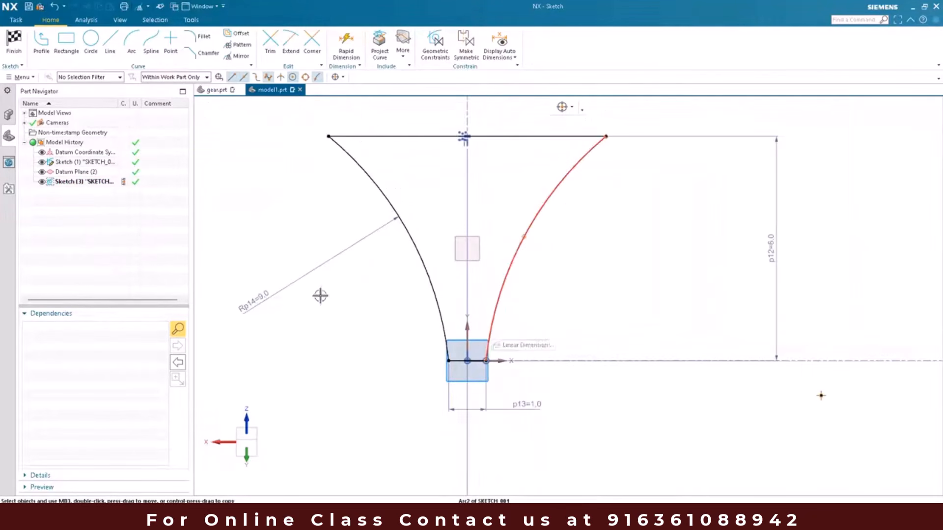
pyautogui.press('Delete')
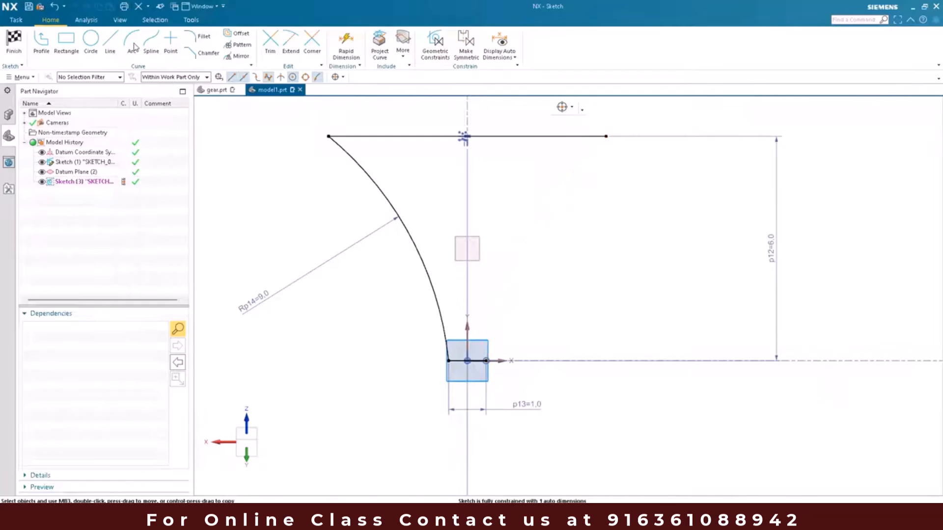
# - Draw a 9 mm radius arc joining the right endpoints of the lower and upper lines, bulging toward the vertical axis
pyautogui.press('a')
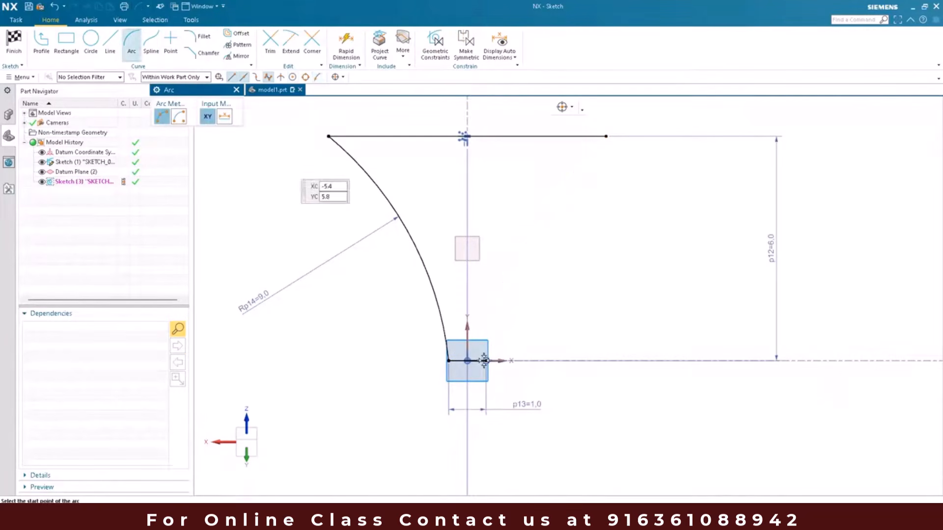
pyautogui.press('Return')
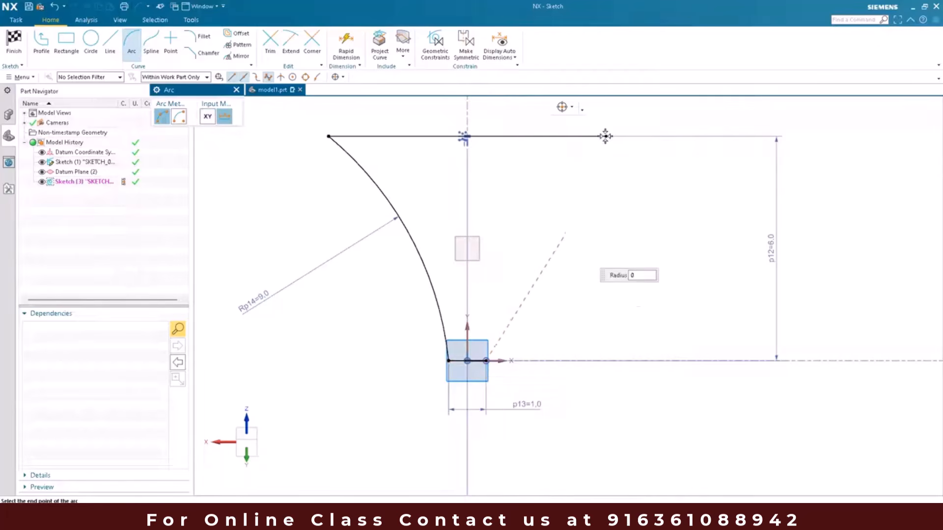
pyautogui.press('Return')
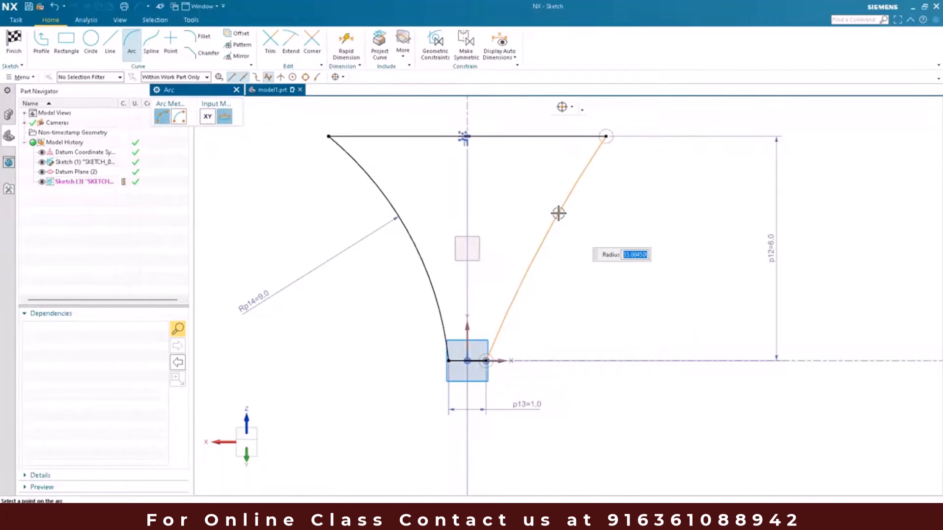
pyautogui.write('9')
pyautogui.press('Return')
pyautogui.press('Escape')
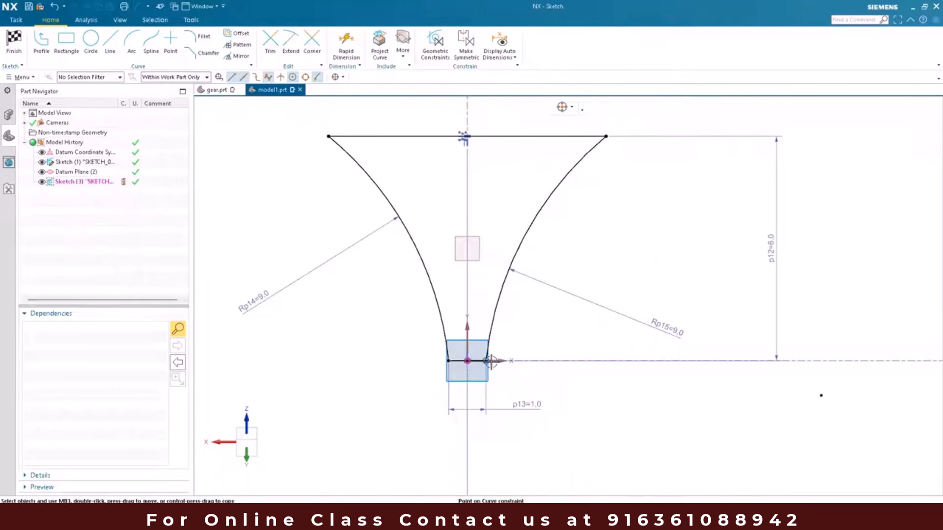
# - Fillet both lower corners between the arcs and the bottom line with a 0.3 mm radius
pyautogui.scroll(5, 490, 361)
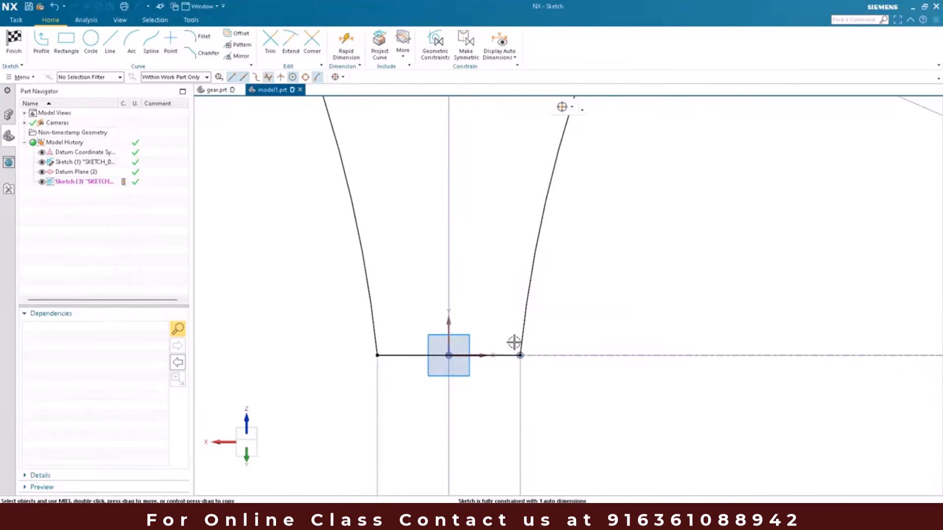
pyautogui.press('f')
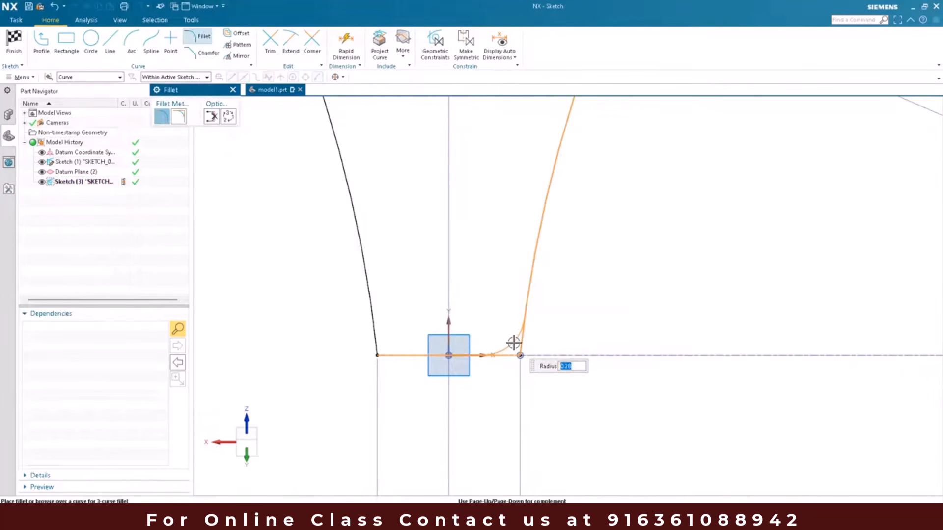
pyautogui.write('0.3')
pyautogui.press('Return')
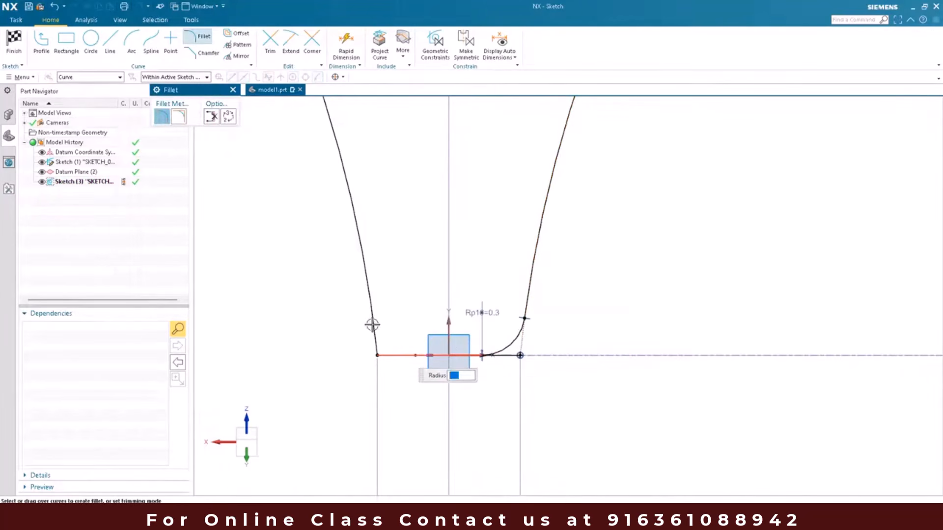
pyautogui.click(381, 337)
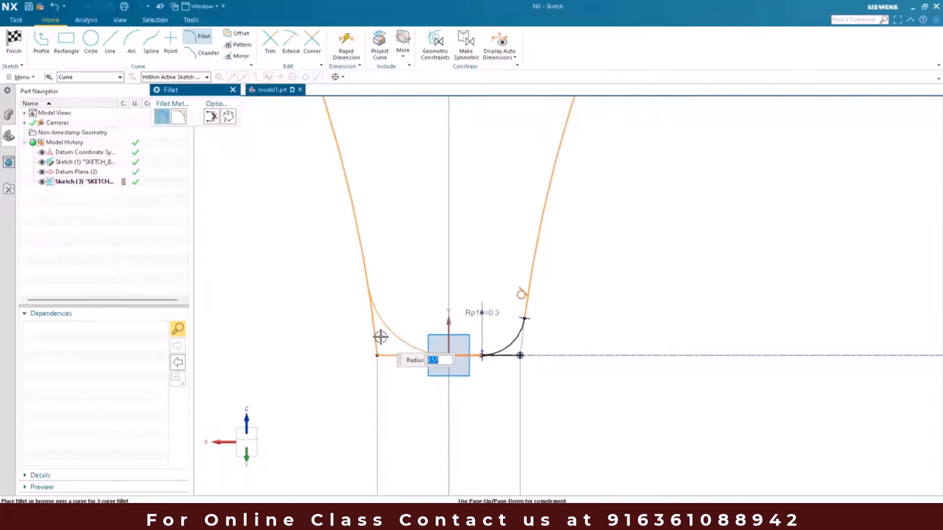
pyautogui.press('Return')
pyautogui.press('Escape')
# - Dimension the length of the trimmed bottom line between the two fillets as 0.5 mm
pyautogui.press('d')
pyautogui.click(463, 356)
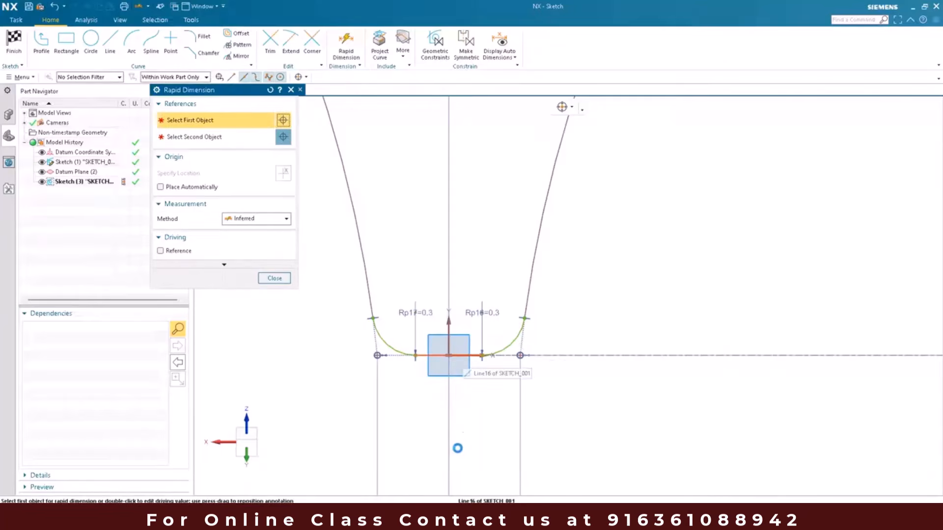
pyautogui.click(452, 459)
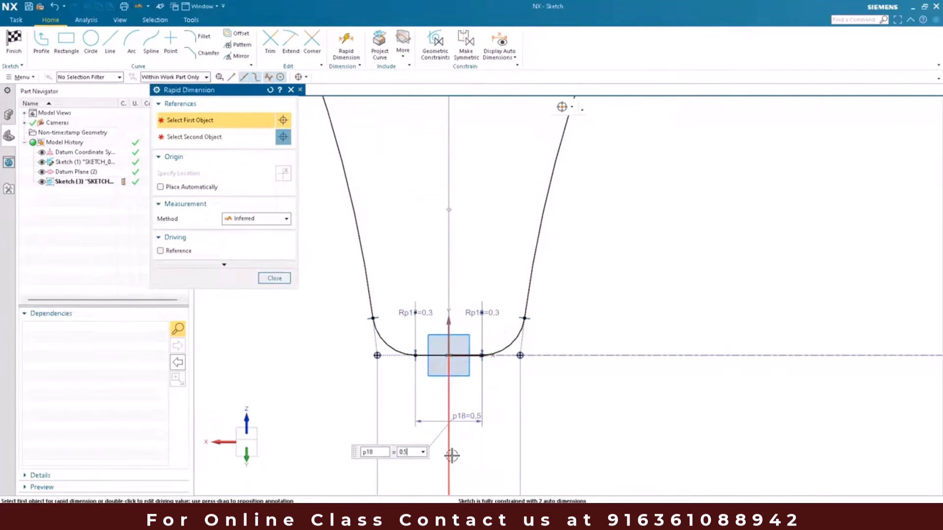
pyautogui.write('0.5')
pyautogui.press('Return')
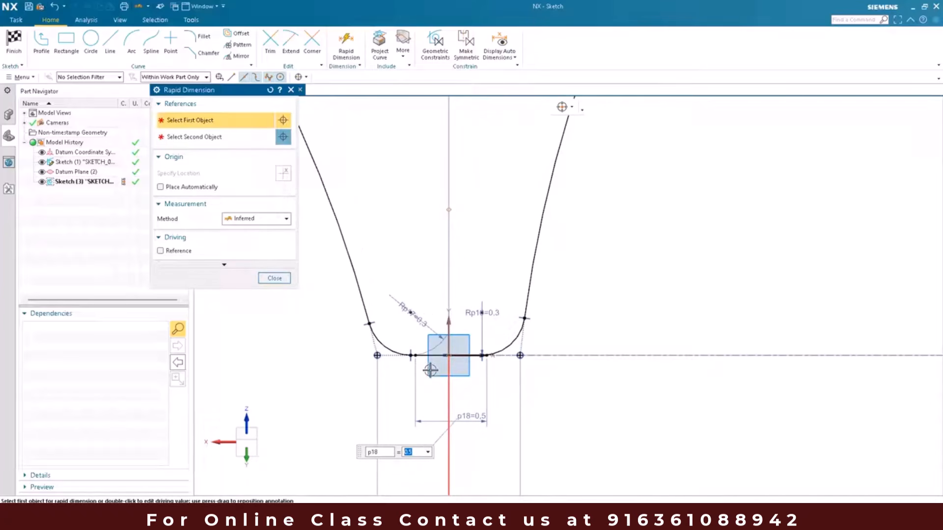
pyautogui.scroll(6, 423, 361)
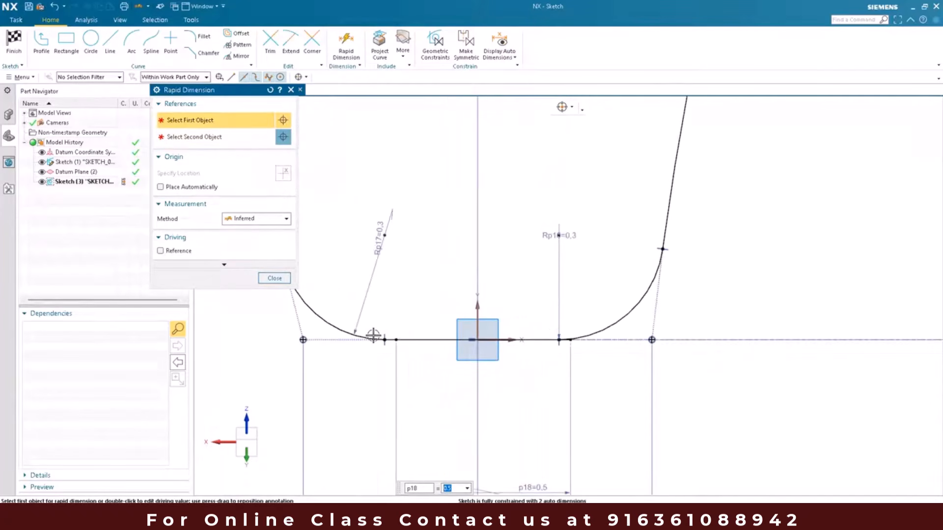
pyautogui.scroll(3, 383, 339)
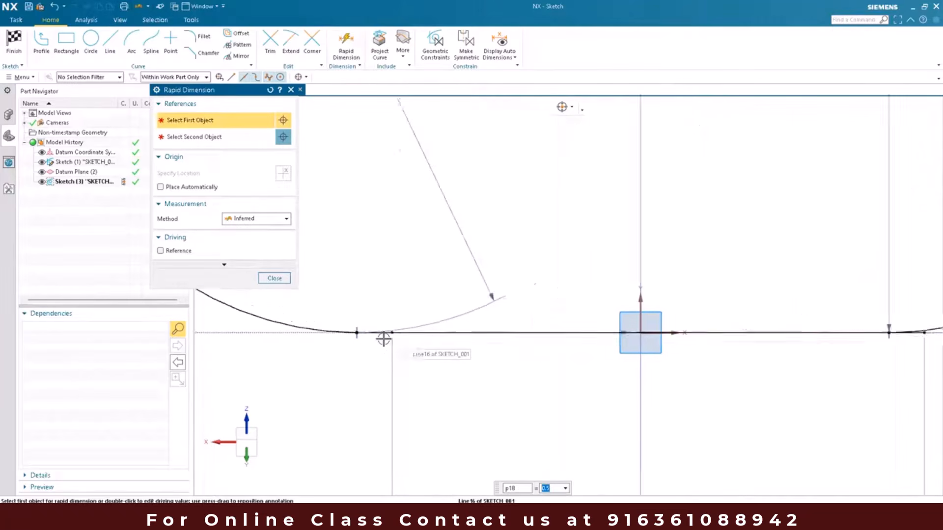
pyautogui.click(383, 339)
pyautogui.scroll(5, 383, 339)
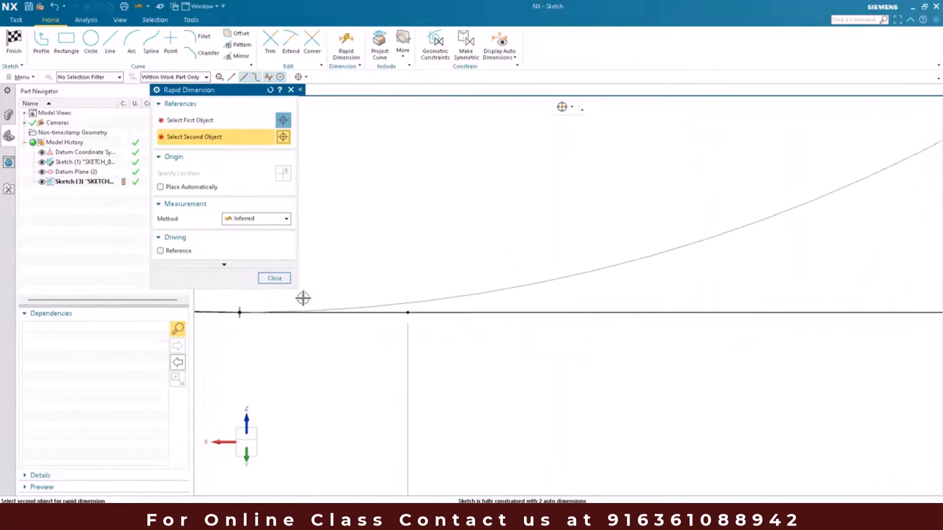
pyautogui.scroll(-5, 311, 307)
pyautogui.press('Escape')
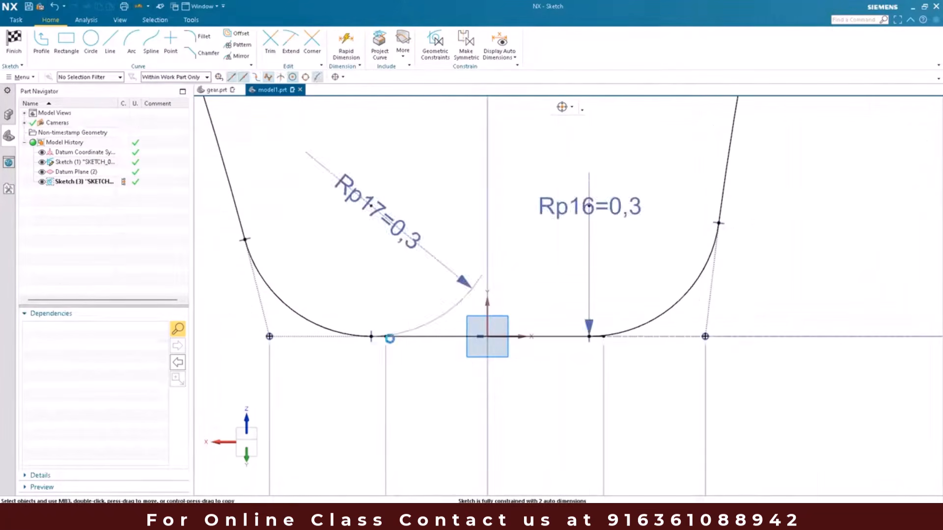
# - Apply a coincident constraint between the bottom line's left endpoint and the end of the left fillet
pyautogui.scroll(4, 375, 350)
pyautogui.press('c')
pyautogui.click(169, 124)
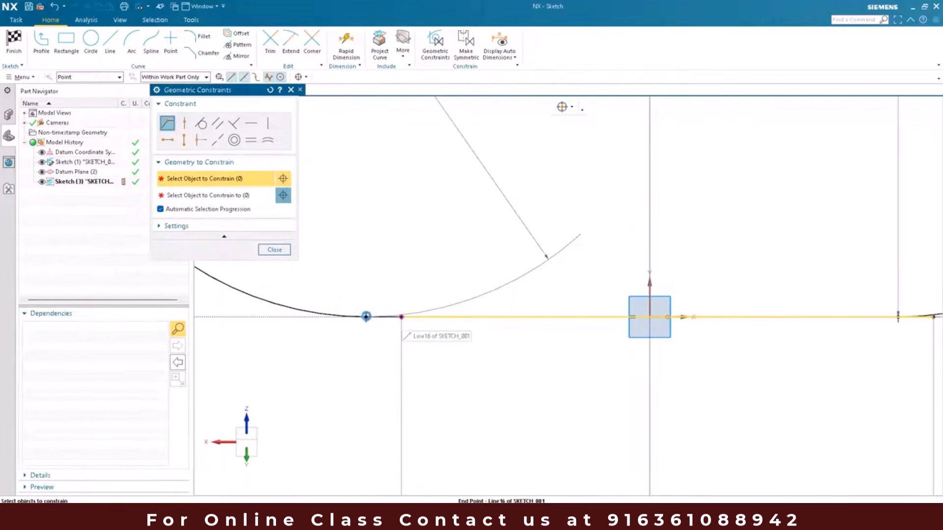
pyautogui.click(367, 317)
pyautogui.scroll(-7, 357, 390)
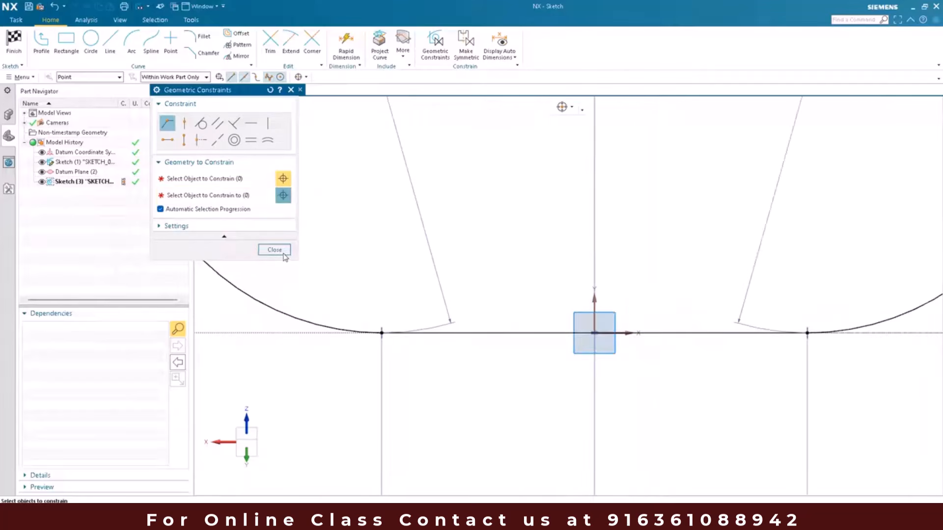
pyautogui.click(275, 250)
# - Examine the right fillet's junction with the bottom line, and display the auto dimensions to check the upper line
pyautogui.scroll(-5, 373, 339)
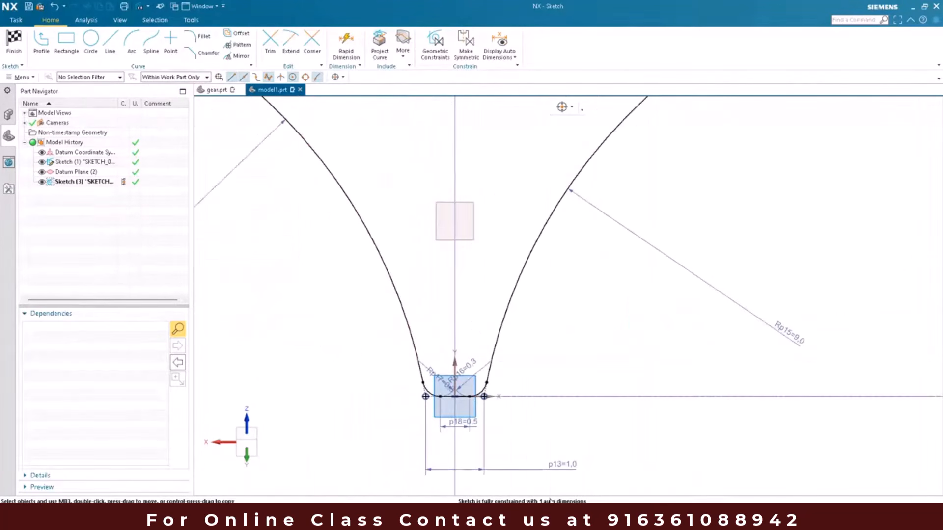
pyautogui.scroll(-3, 508, 390)
pyautogui.scroll(8, 509, 391)
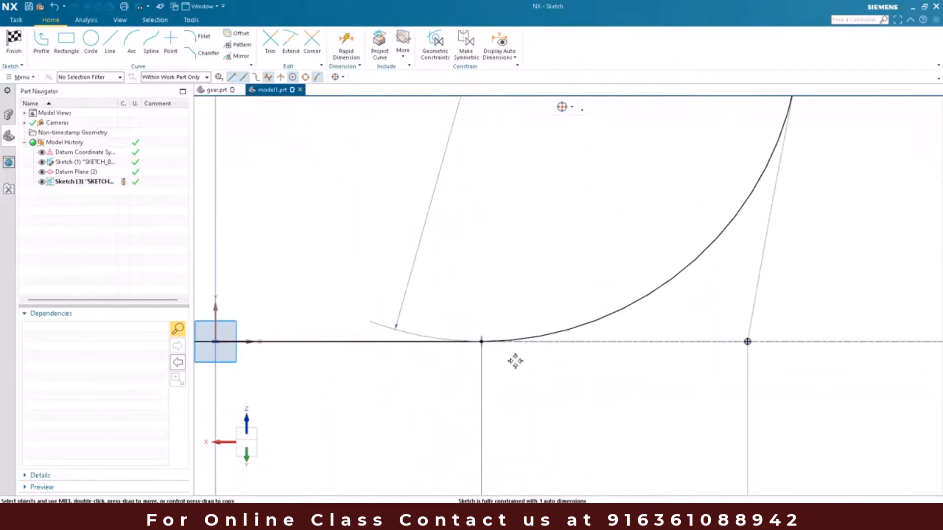
pyautogui.scroll(-8, 511, 376)
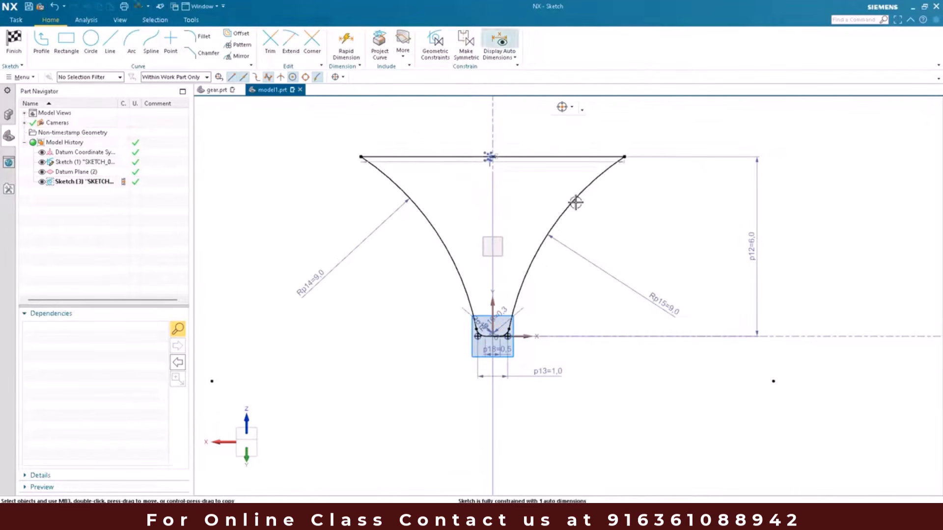
pyautogui.scroll(5, 418, 139)
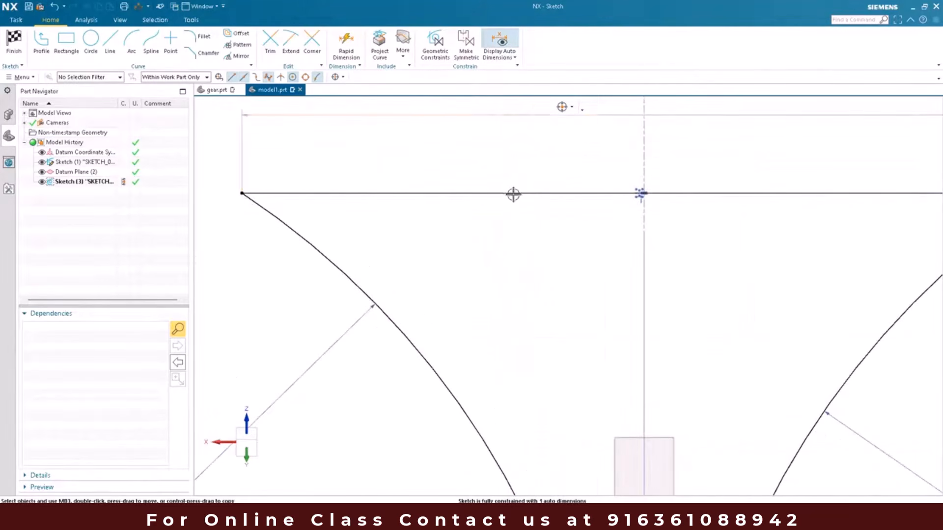
# - Try to set the tooth profile's upper line length to 7 mm by converting its automatic dimension
pyautogui.scroll(-5, 514, 195)
pyautogui.scroll(4, 458, 259)
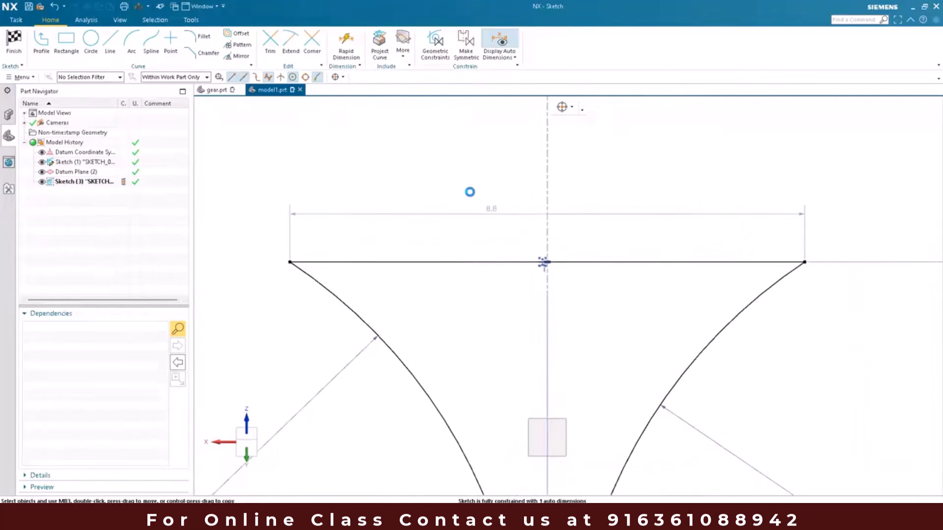
pyautogui.doubleClick(469, 192)
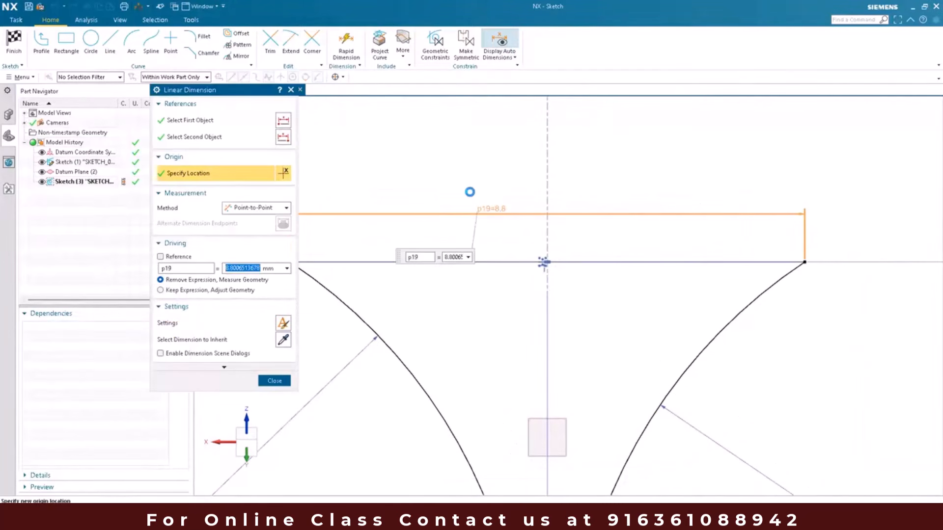
pyautogui.press('Return')
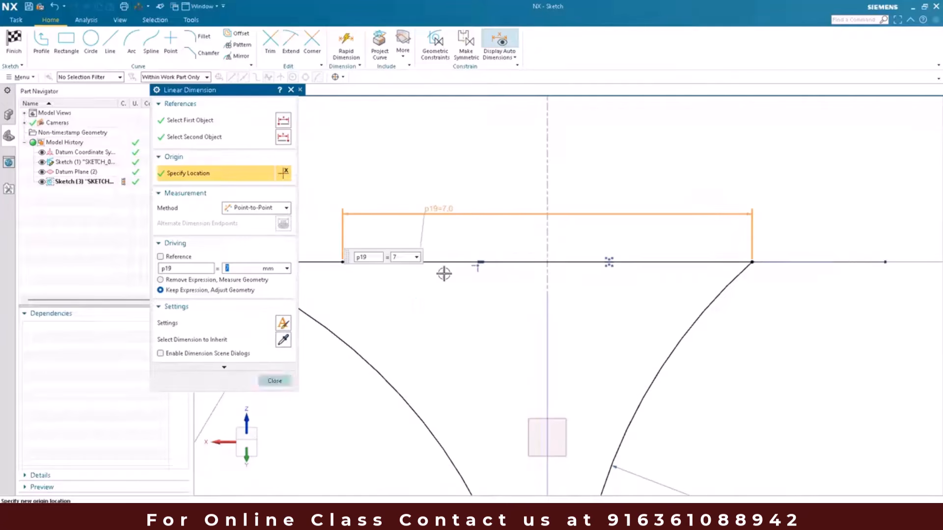
pyautogui.press('Escape')
pyautogui.scroll(-4, 445, 273)
pyautogui.scroll(2, 462, 257)
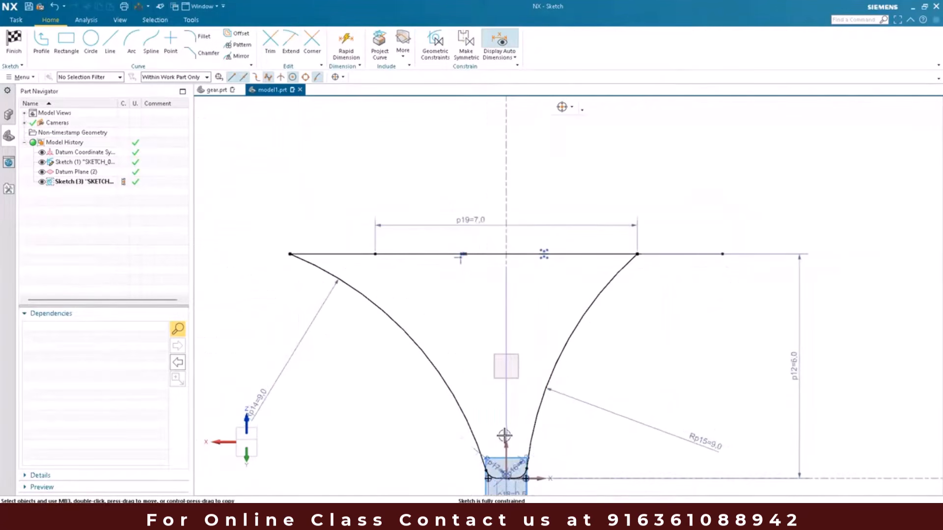
# - Try to constrain the upper line's midpoint to the vertical axis, then undo it together with the 7 mm dimension
pyautogui.click(463, 254)
pyautogui.click(523, 434)
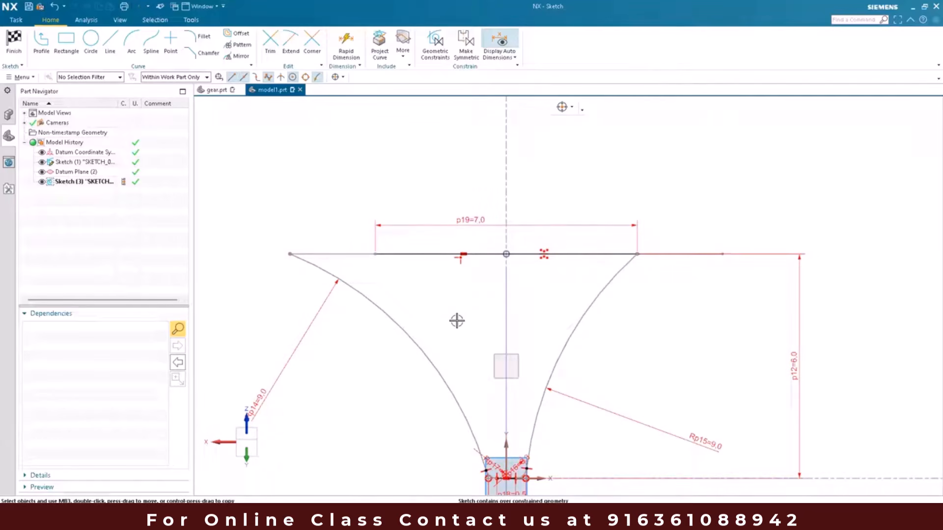
pyautogui.scroll(-2, 500, 302)
pyautogui.scroll(2, 501, 302)
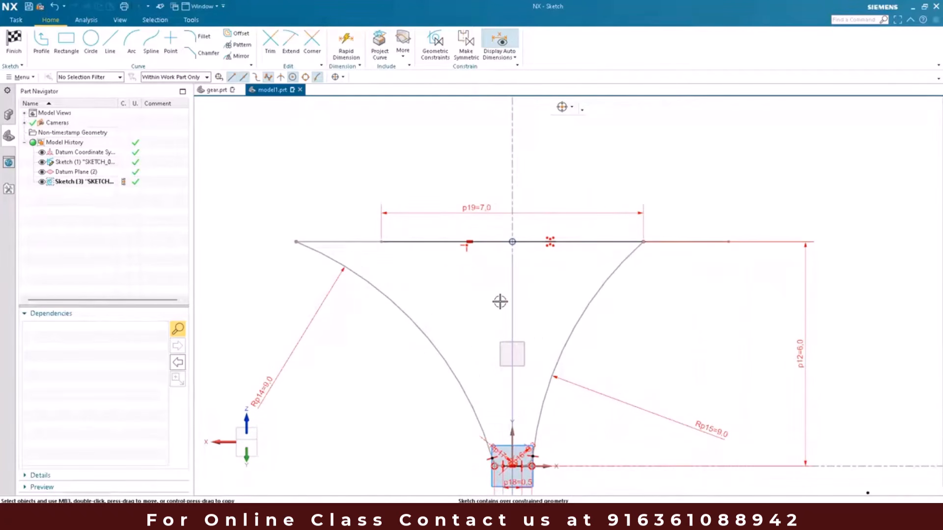
pyautogui.hotkey('ctrl', 'z')
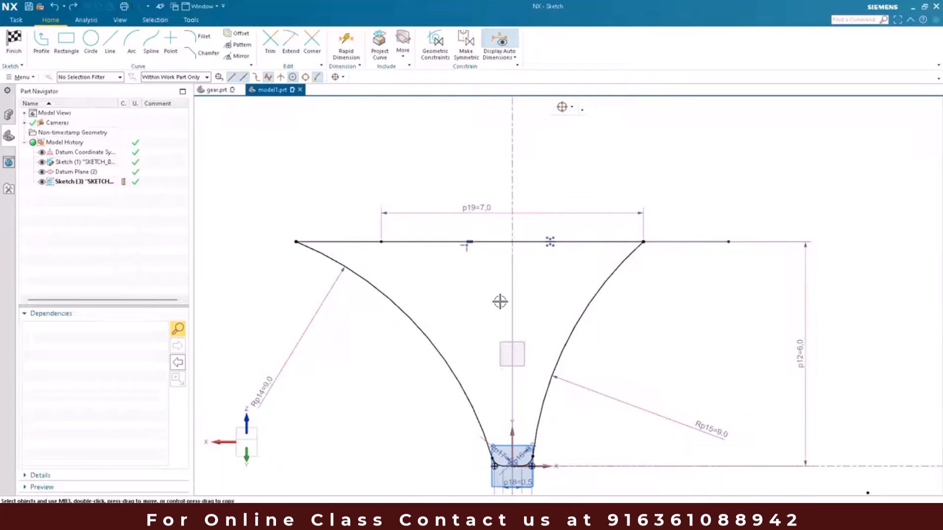
pyautogui.hotkey('ctrl', 'z')
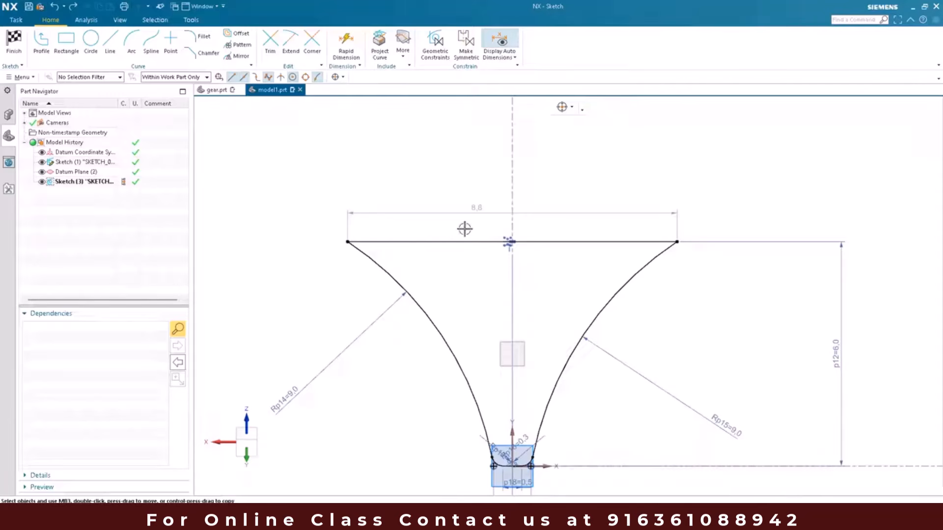
# - Delete the mirror constraint on the upper line and move its automatic length dimensions farther above the profile
pyautogui.moveTo(540, 214); pyautogui.dragTo(546, 173)
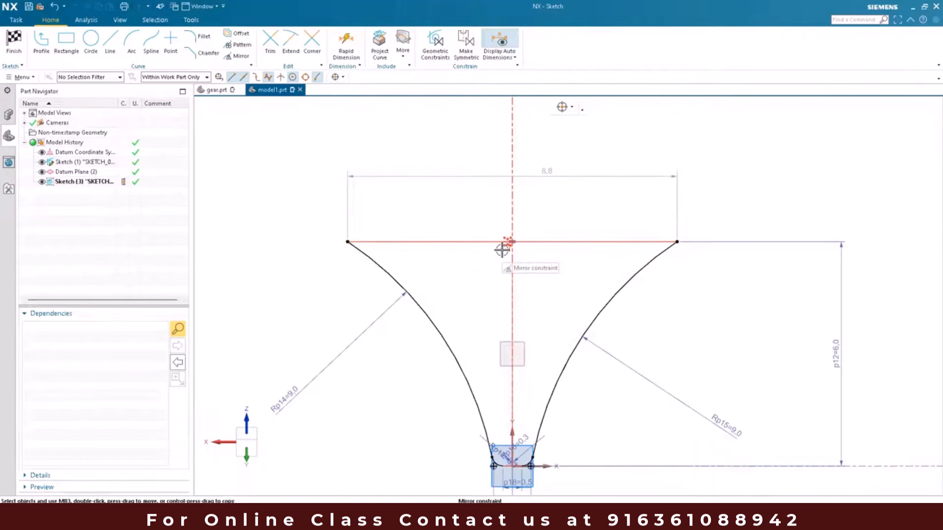
pyautogui.click(508, 243)
pyautogui.press('Delete')
pyautogui.moveTo(519, 258); pyautogui.dragTo(544, 152)
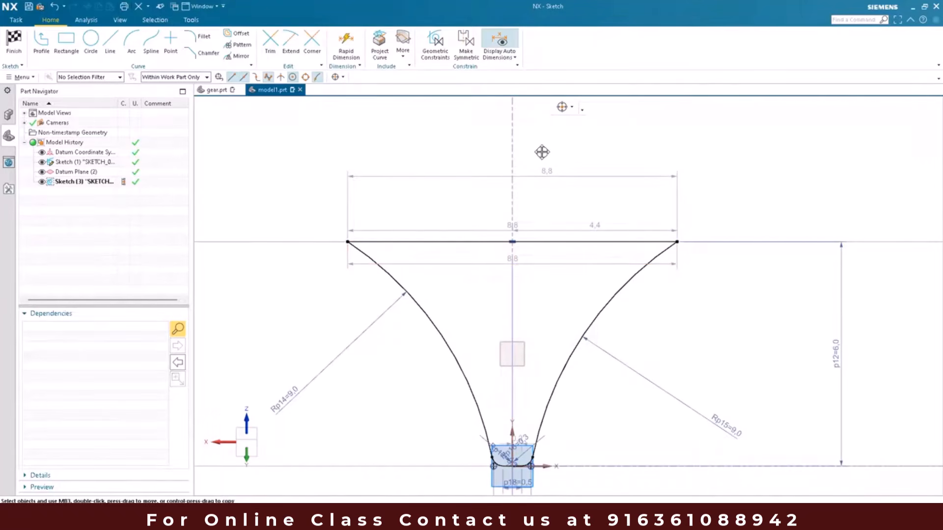
# - Delete the duplicate line, Line15, that overlaps the profile's upper line
pyautogui.rightClick(549, 242)
pyautogui.click(552, 248)
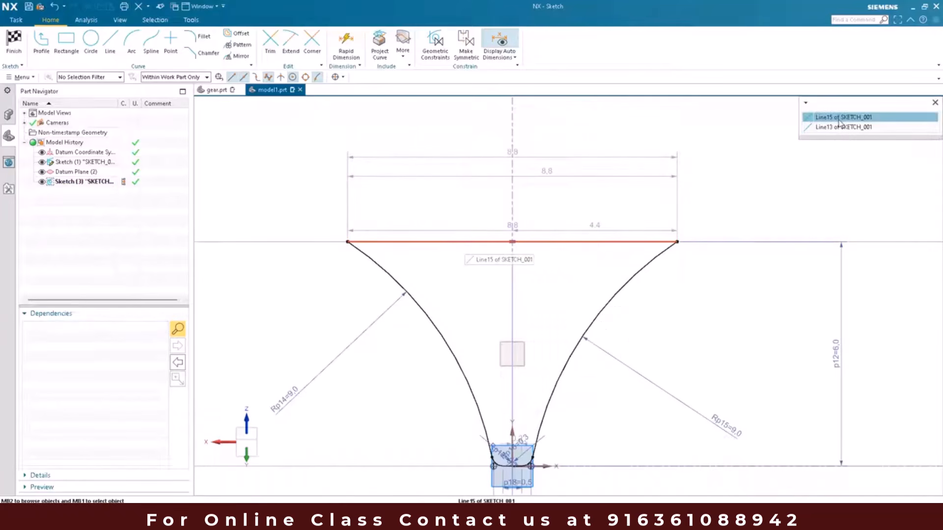
pyautogui.click(834, 118)
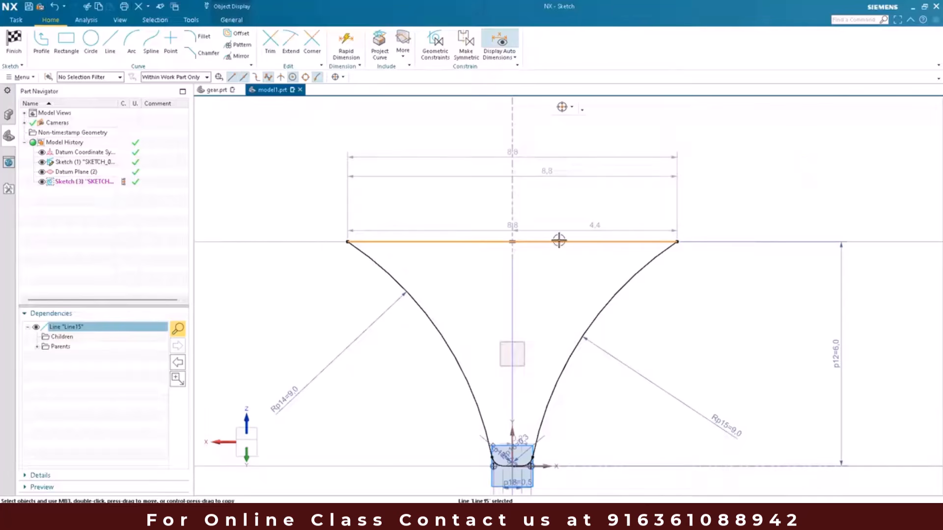
pyautogui.press('Escape')
# - Set the upper line's length to 7 mm
pyautogui.doubleClick(553, 160)
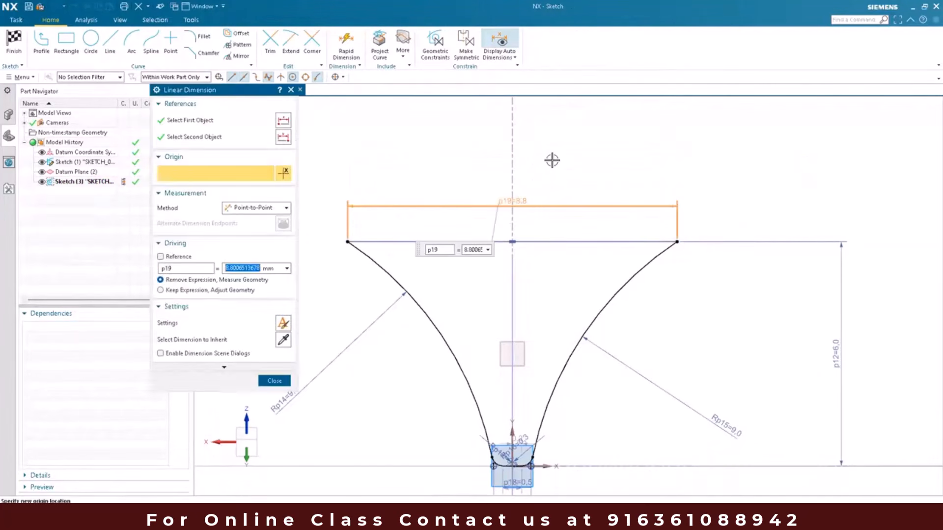
pyautogui.write('7')
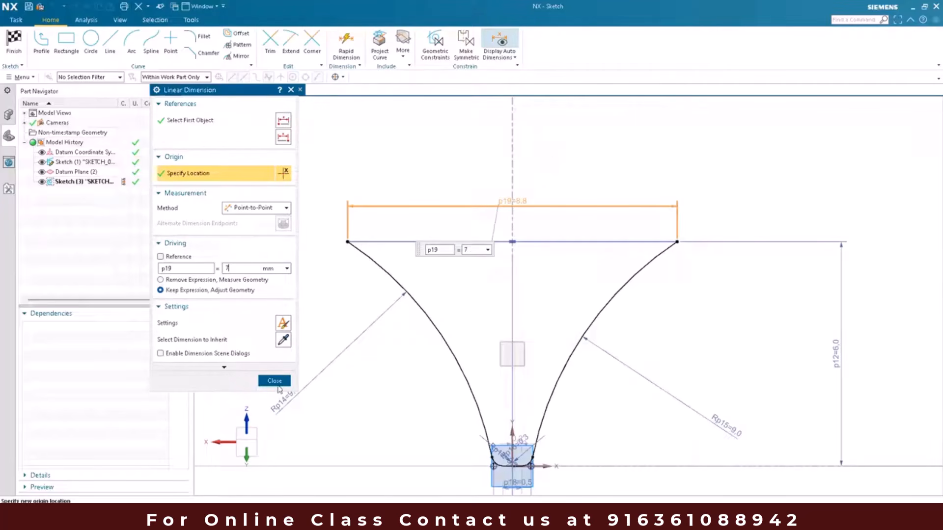
pyautogui.press('Return')
pyautogui.middleClick(475, 243)
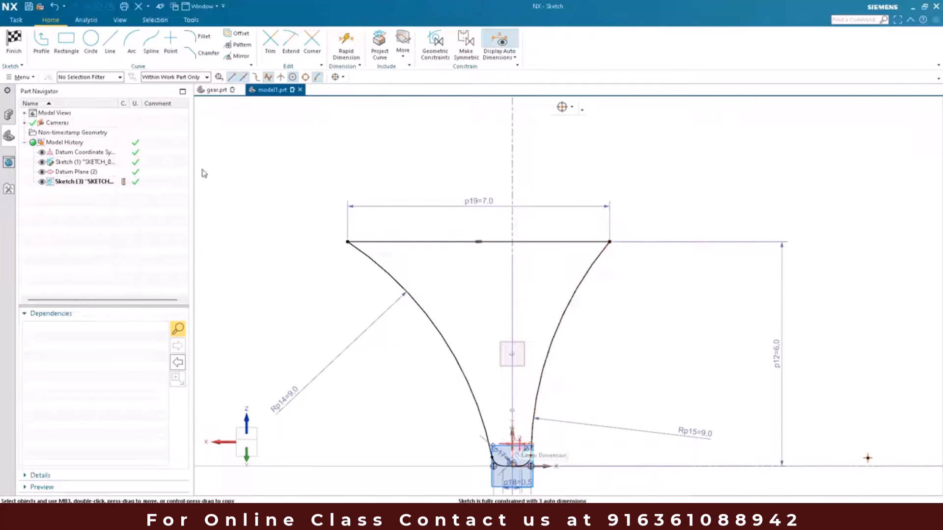
# - Constrain the upper line's midpoint to the sketch's vertical axis with a Point on Curve constraint
pyautogui.press('c')
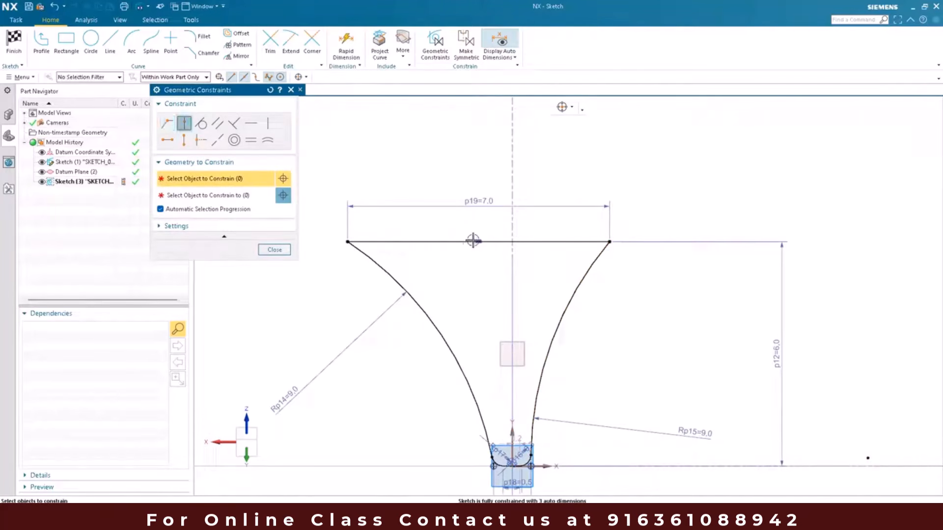
pyautogui.click(479, 242)
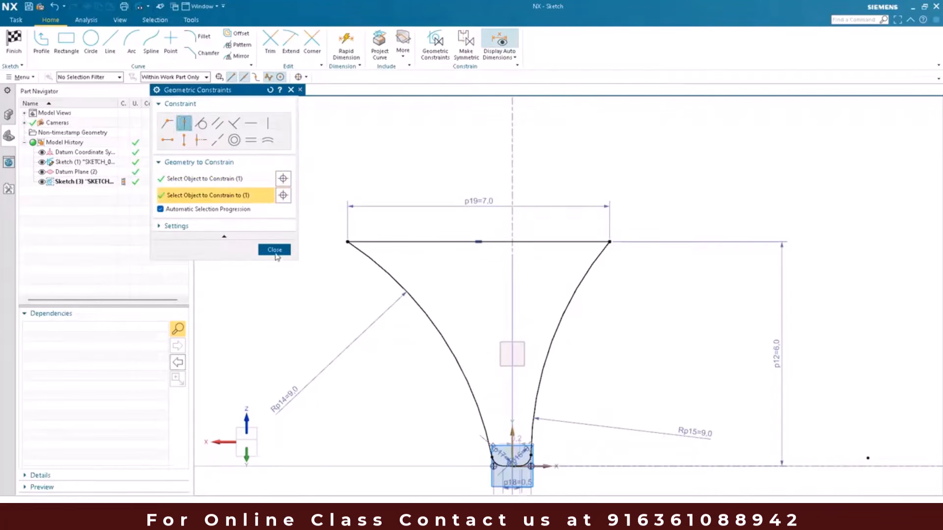
pyautogui.click(276, 252)
pyautogui.press('Escape')
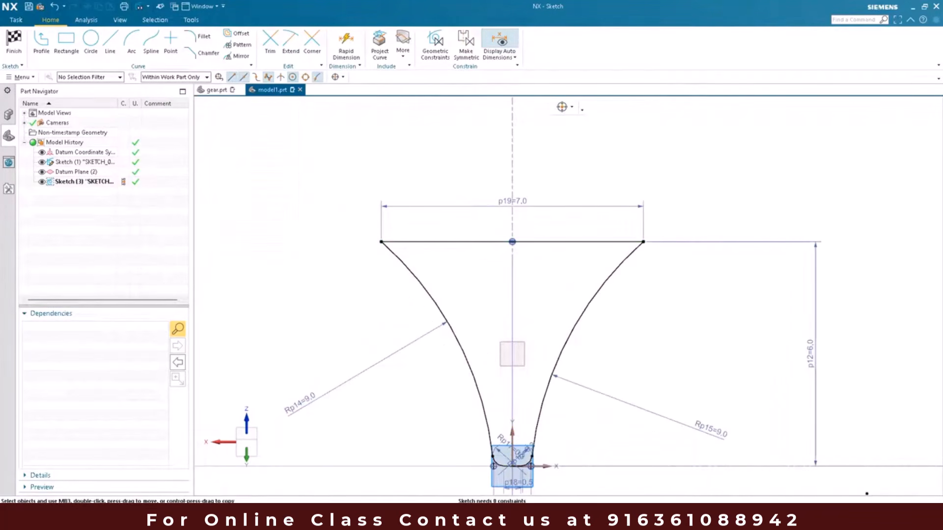
# - Delete the duplicate line, Line16, that overlaps the bottom line between the two fillets
pyautogui.scroll(6, 541, 358)
pyautogui.scroll(4, 556, 257)
pyautogui.moveTo(556, 257); pyautogui.dragTo(551, 402)
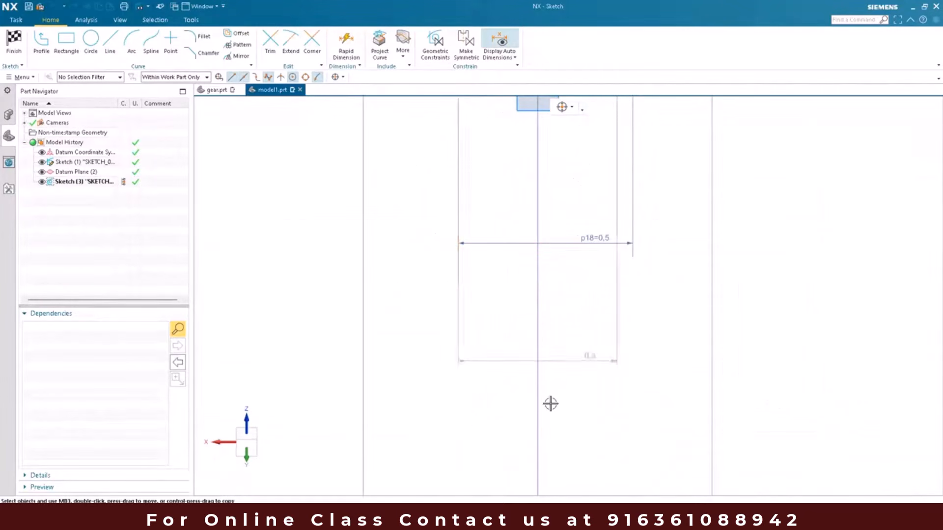
pyautogui.scroll(-4, 576, 356)
pyautogui.scroll(4, 599, 147)
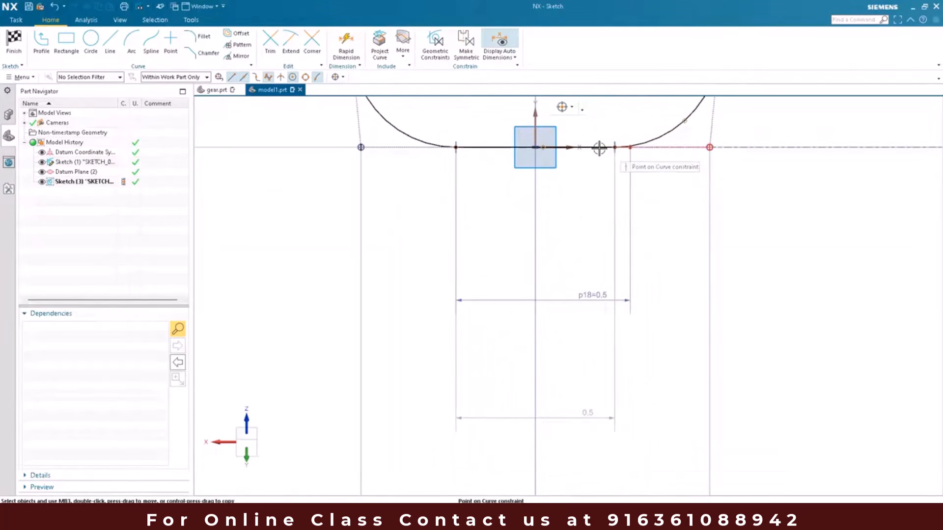
pyautogui.click(616, 148)
pyautogui.rightClick(618, 160)
pyautogui.click(621, 155)
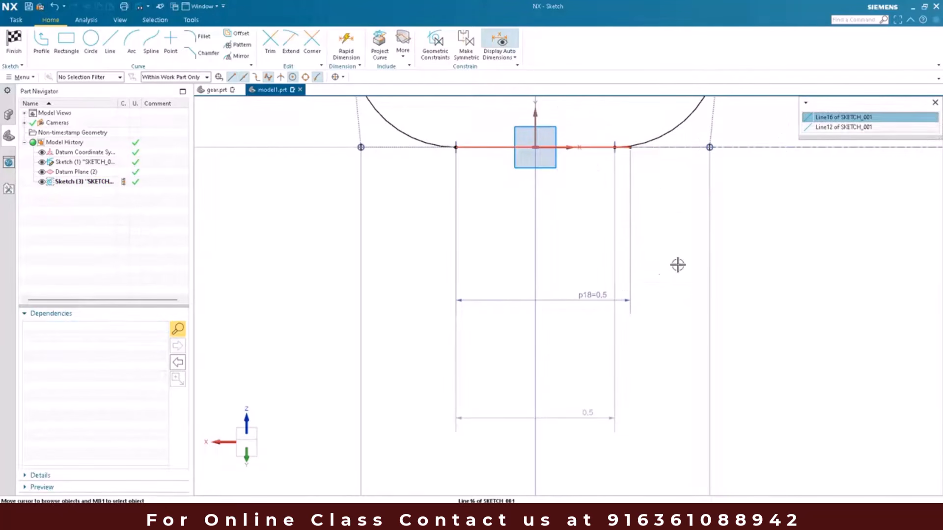
pyautogui.click(663, 280)
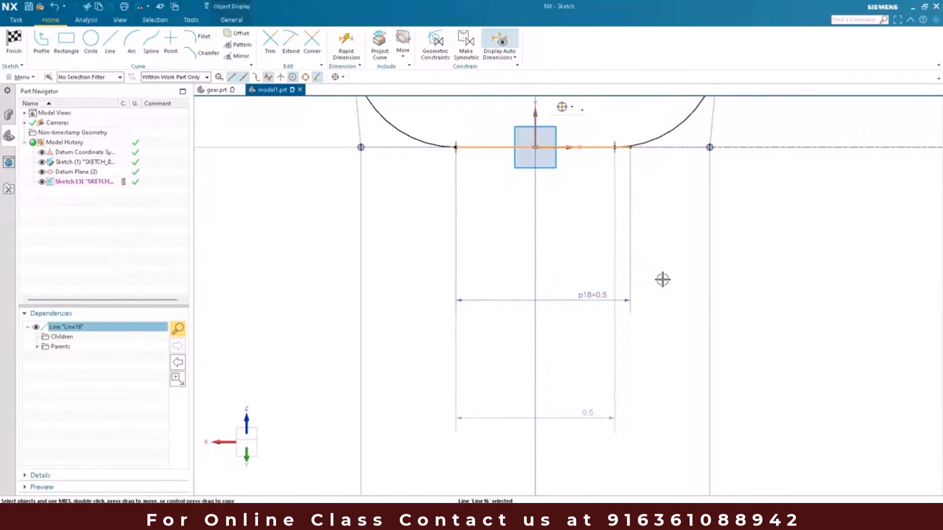
# - Set the remaining bottom line's length between the fillets to 0.5 mm
pyautogui.click(585, 413)
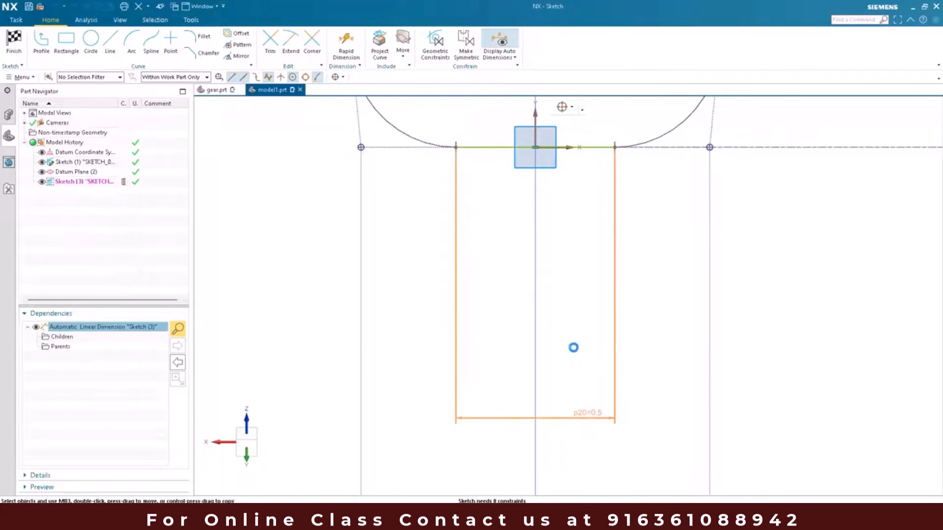
pyautogui.press('Return')
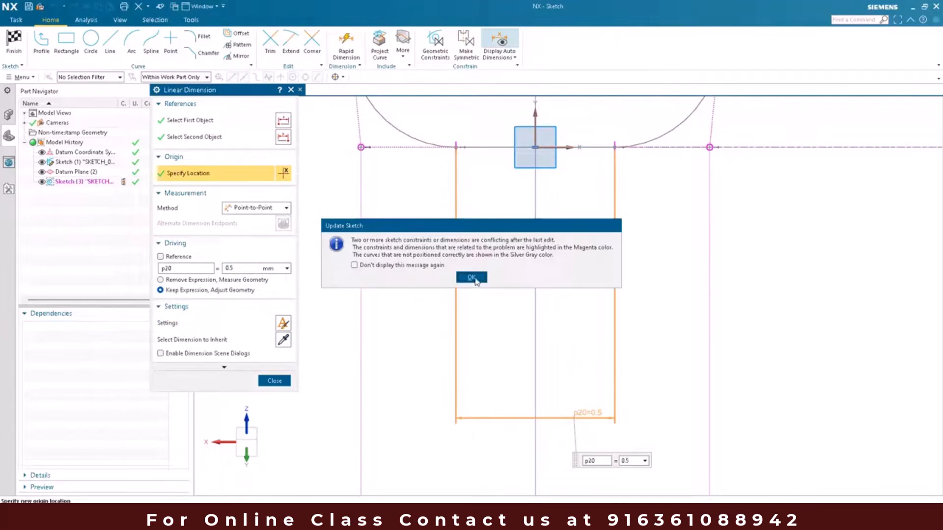
pyautogui.click(284, 382)
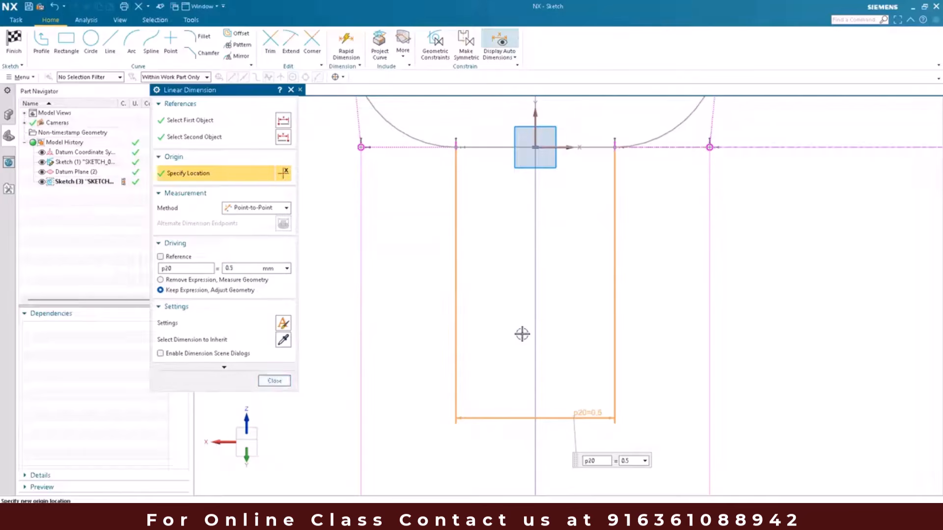
# - Delete the 1 mm linear dimension between the two outer corner points at the profile's base
pyautogui.scroll(-4, 523, 335)
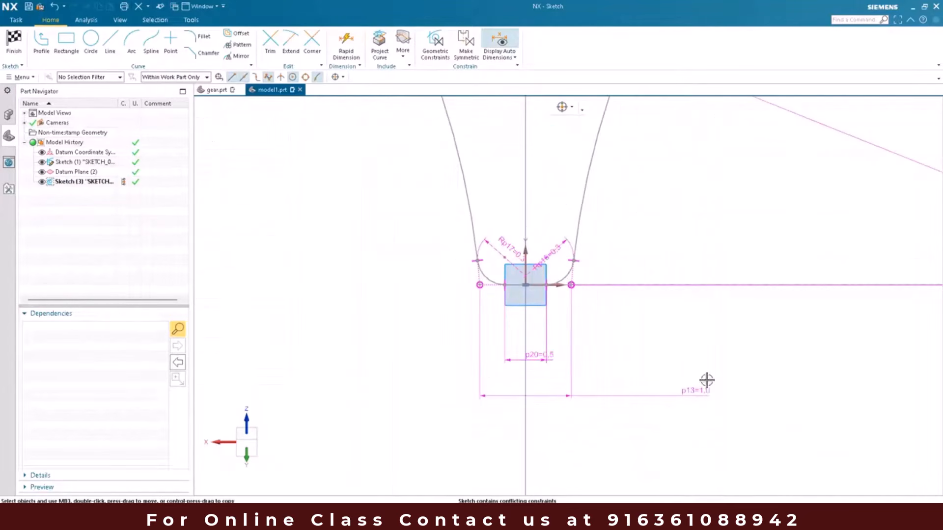
pyautogui.click(528, 355)
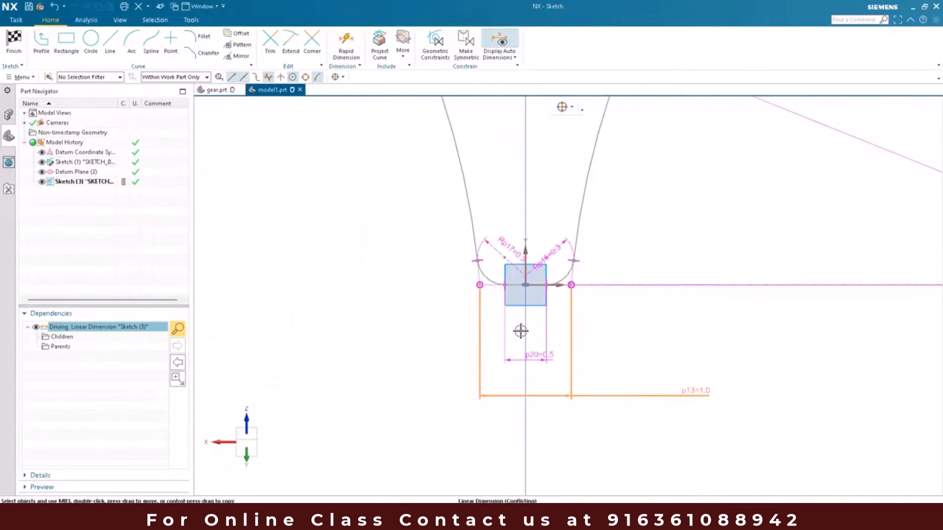
pyautogui.scroll(4, 523, 329)
pyautogui.scroll(-5, 458, 257)
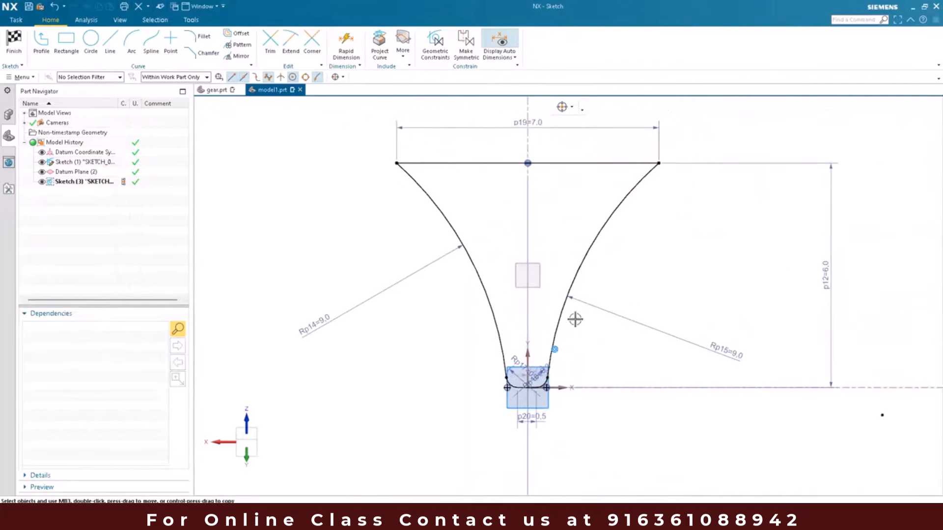
# - Constrain the bottom line's midpoint to the sketch's vertical axis
pyautogui.scroll(5, 624, 206)
pyautogui.scroll(1, 638, 202)
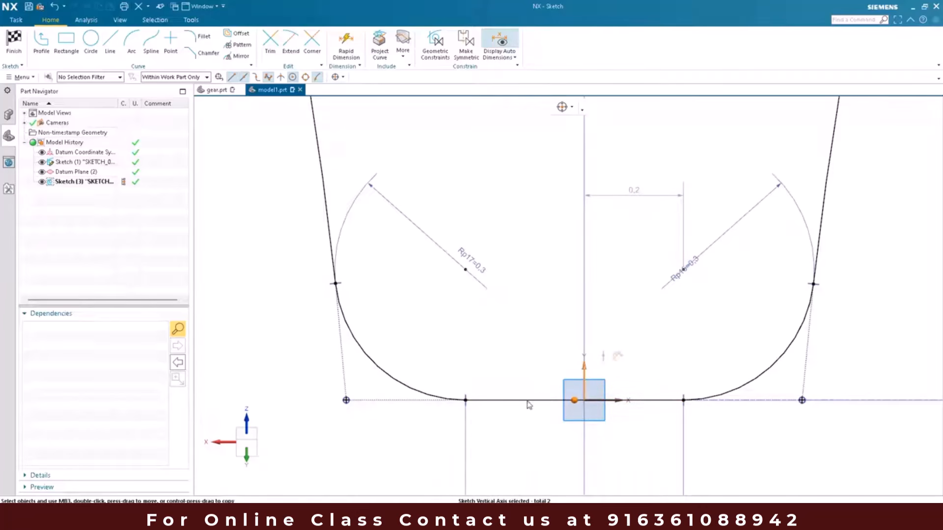
pyautogui.scroll(-8, 527, 401)
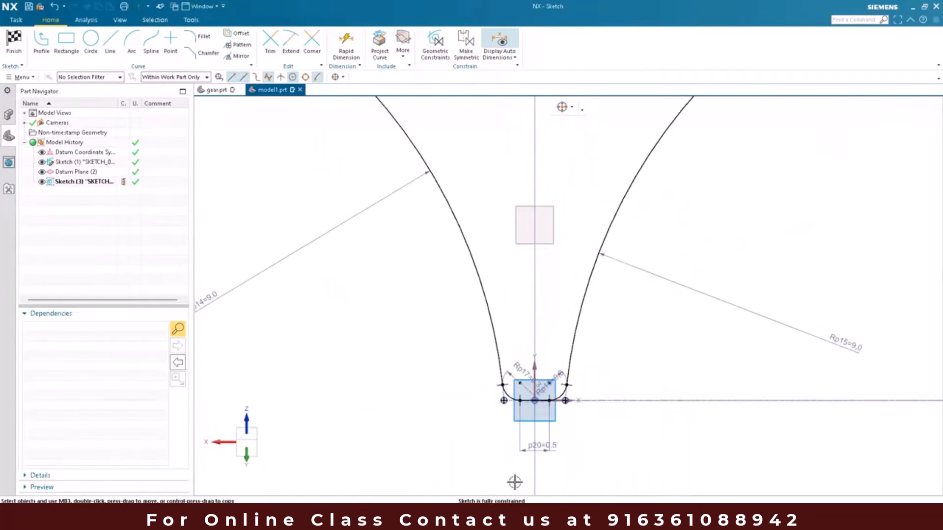
pyautogui.scroll(-3, 468, 353)
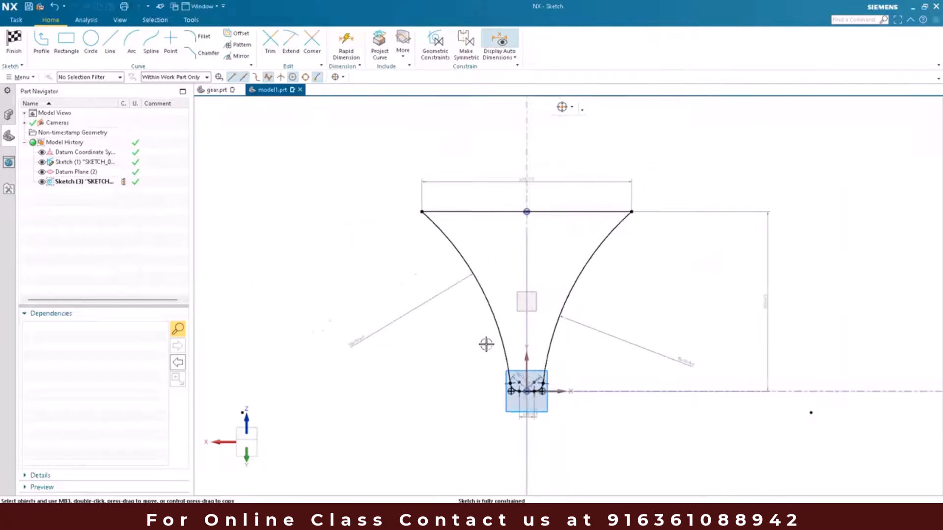
# - Move the right arc's radius dimension closer to the profile and finish the tooth sketch
pyautogui.moveTo(740, 363); pyautogui.dragTo(648, 307)
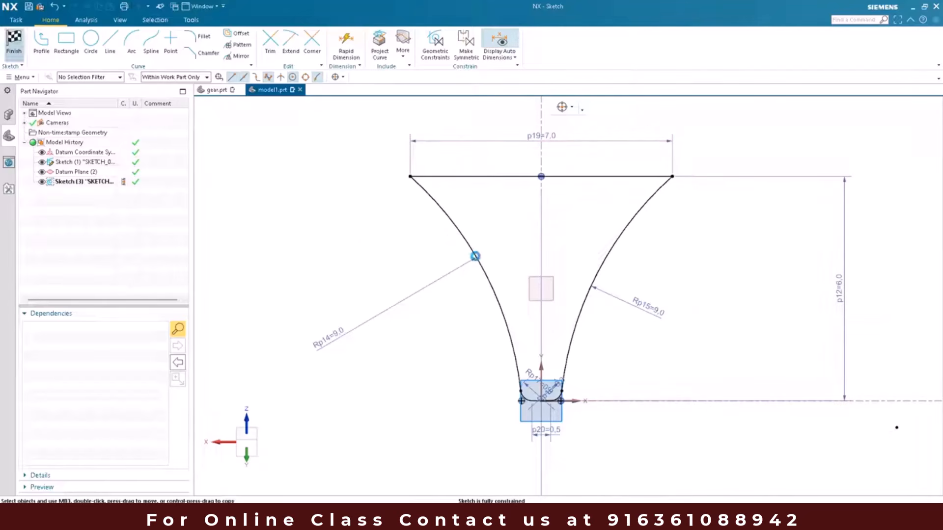
pyautogui.moveTo(522, 292)
pyautogui.mouseDown(button='middle')
pyautogui.moveTo(509, 274)
pyautogui.moveTo(544, 272)
pyautogui.moveTo(432, 297)
pyautogui.moveTo(356, 276)
pyautogui.mouseUp(button='middle')
pyautogui.scroll(-5, 514, 271)
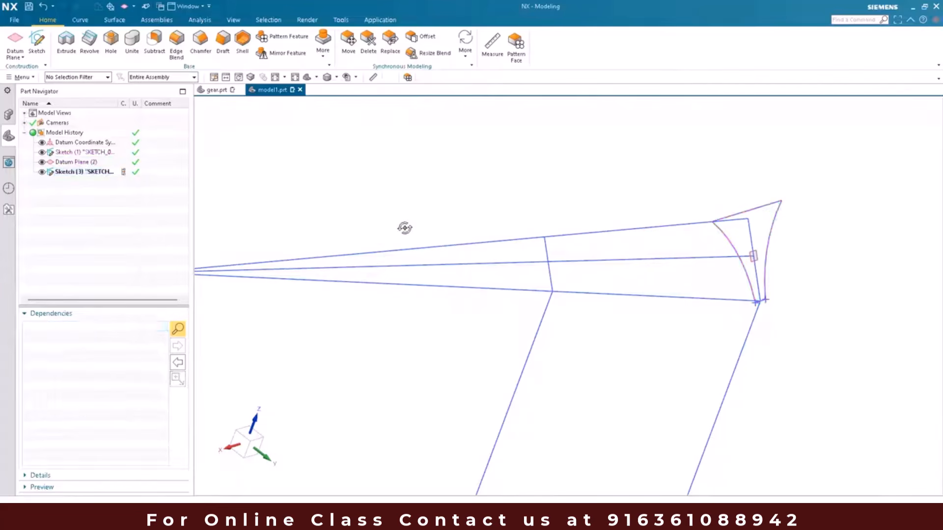
# - Start a Revolve with the eight connected lines of the gear's closed outer profile as the section, leaving out the lines converging at the apex
pyautogui.scroll(-3, 413, 254)
pyautogui.moveTo(508, 255)
pyautogui.mouseDown(button='middle')
pyautogui.moveTo(466, 244)
pyautogui.moveTo(491, 244)
pyautogui.moveTo(501, 283)
pyautogui.moveTo(511, 280)
pyautogui.mouseUp(button='middle')
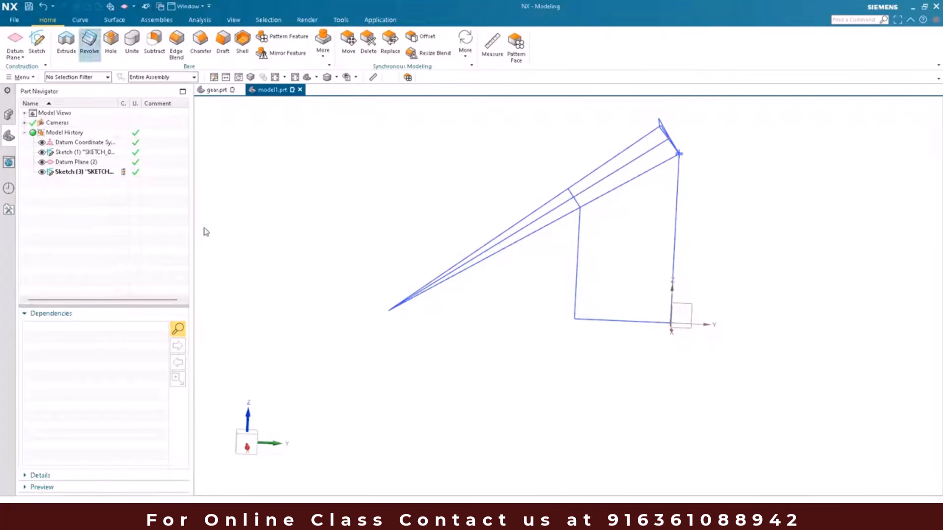
pyautogui.scroll(5, 579, 259)
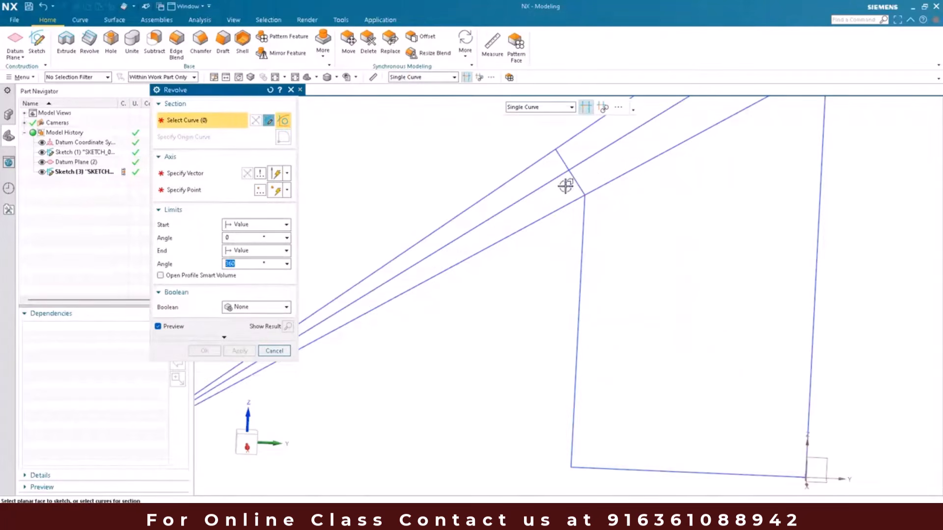
pyautogui.click(582, 211)
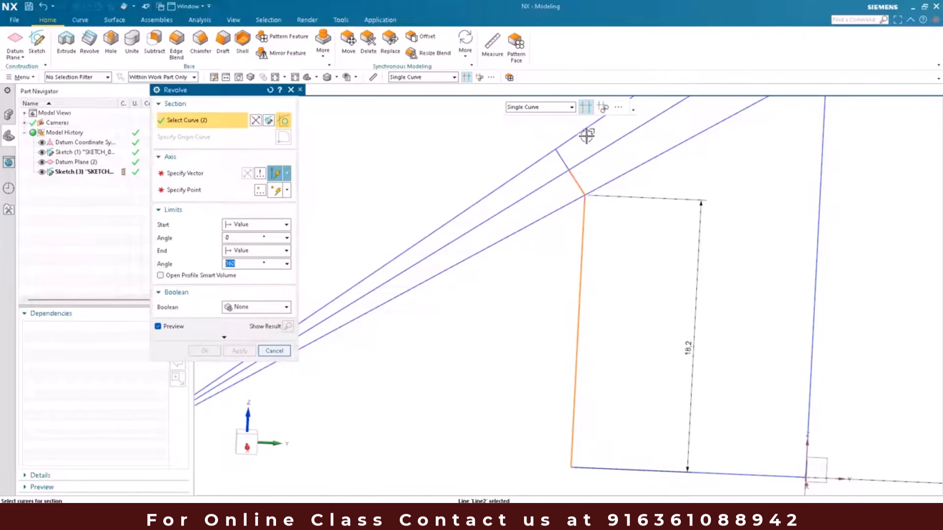
pyautogui.scroll(-2, 576, 181)
pyautogui.click(601, 128)
pyautogui.scroll(-2, 579, 175)
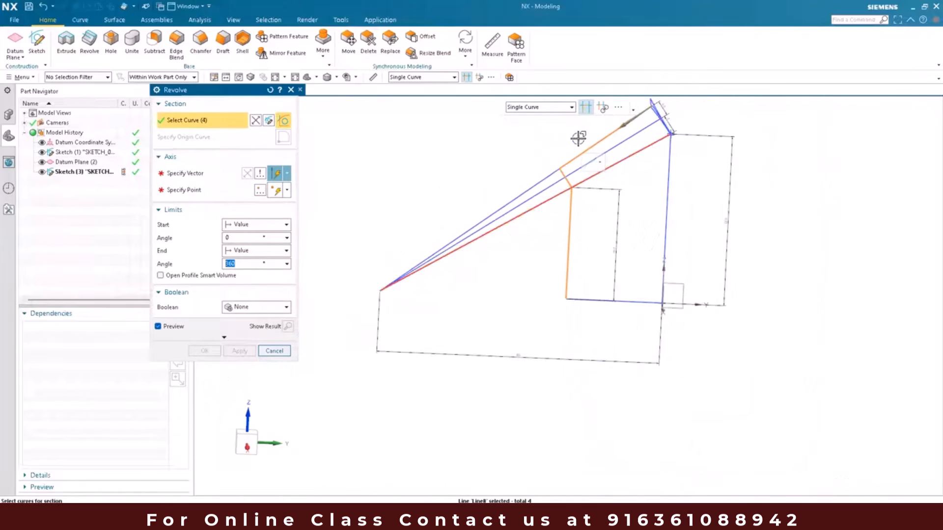
pyautogui.scroll(6, 680, 106)
pyautogui.click(597, 174)
pyautogui.scroll(4, 581, 179)
pyautogui.scroll(-1, 645, 337)
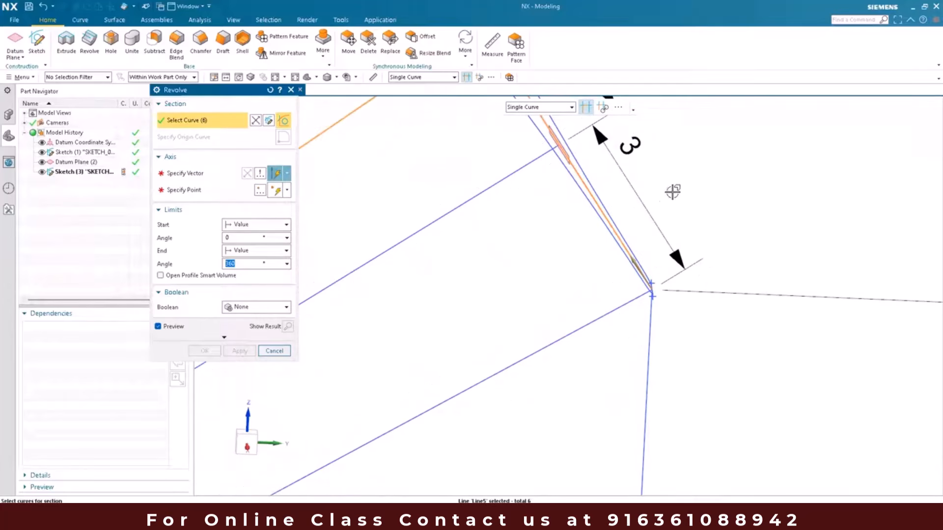
pyautogui.click(634, 407)
pyautogui.scroll(-3, 632, 399)
pyautogui.scroll(-1, 553, 289)
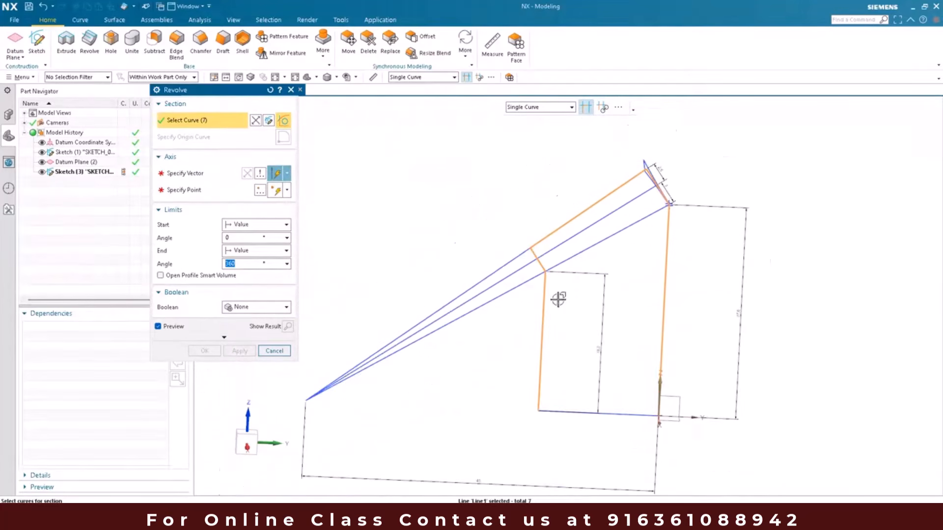
pyautogui.click(589, 417)
pyautogui.middleClick(588, 411)
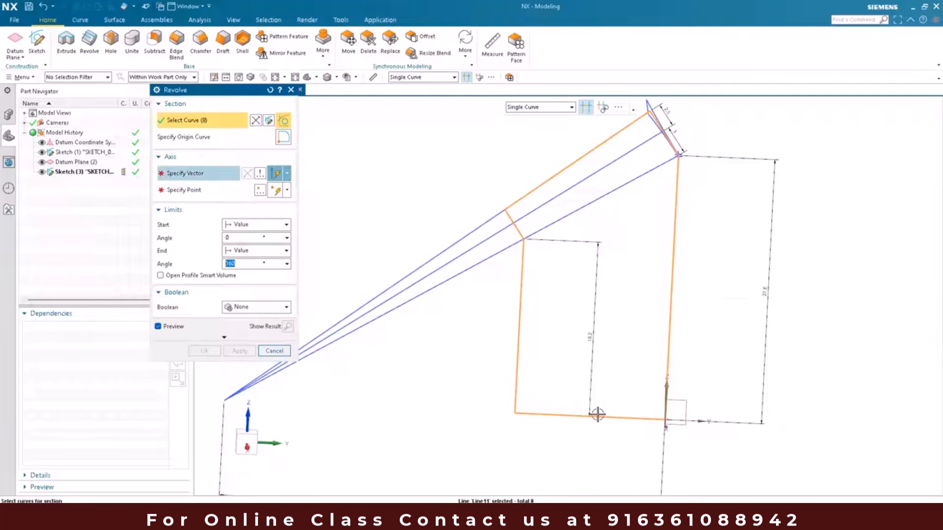
# - Revolve the gear profile from 0 to 360° about its bottom horizontal line to create the solid body
pyautogui.moveTo(594, 362)
pyautogui.mouseDown(button='middle')
pyautogui.moveTo(565, 344)
pyautogui.moveTo(540, 344)
pyautogui.moveTo(501, 375)
pyautogui.moveTo(302, 289)
pyautogui.moveTo(433, 327)
pyautogui.mouseUp(button='middle')
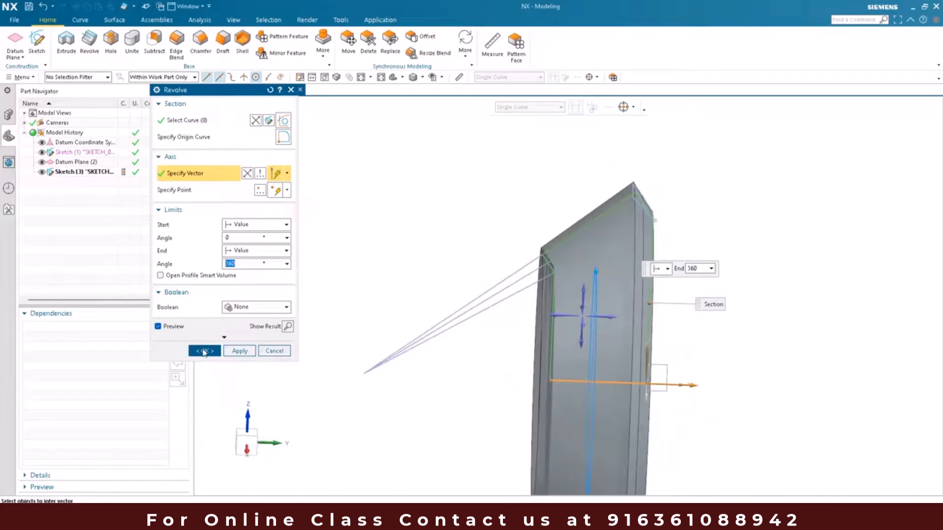
pyautogui.middleClick(475, 289)
pyautogui.moveTo(473, 259); pyautogui.dragTo(347, 250, button='middle')
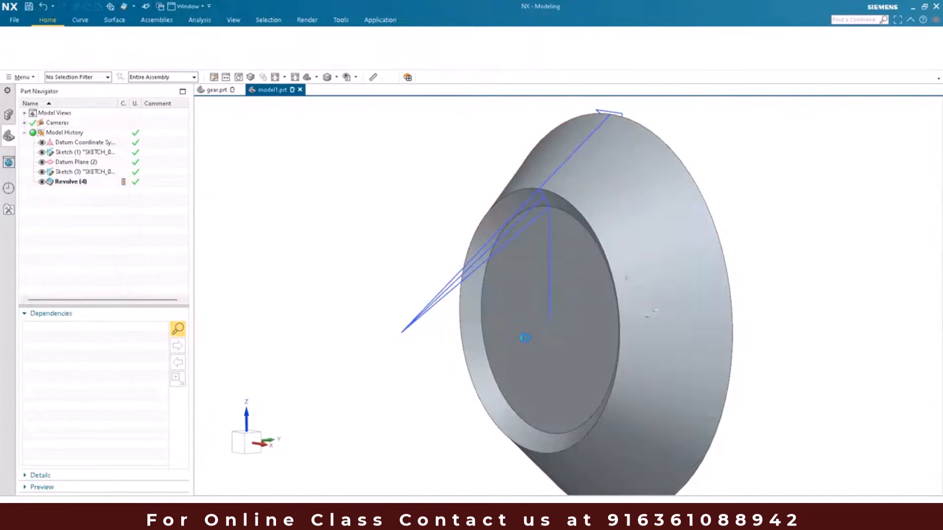
# - Create a new sketch on the flat circular face at the gear's small end
pyautogui.middleClick(359, 239)
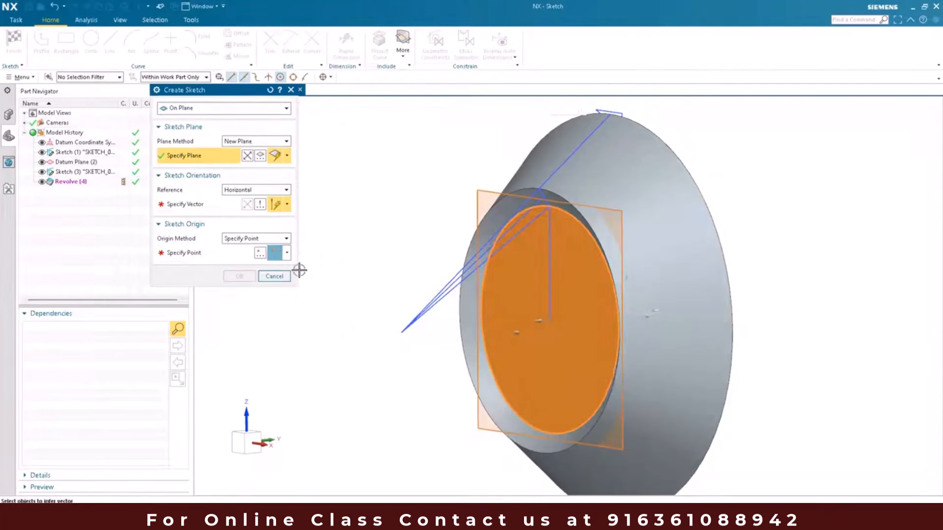
pyautogui.click(255, 141)
pyautogui.click(243, 148)
pyautogui.click(546, 332)
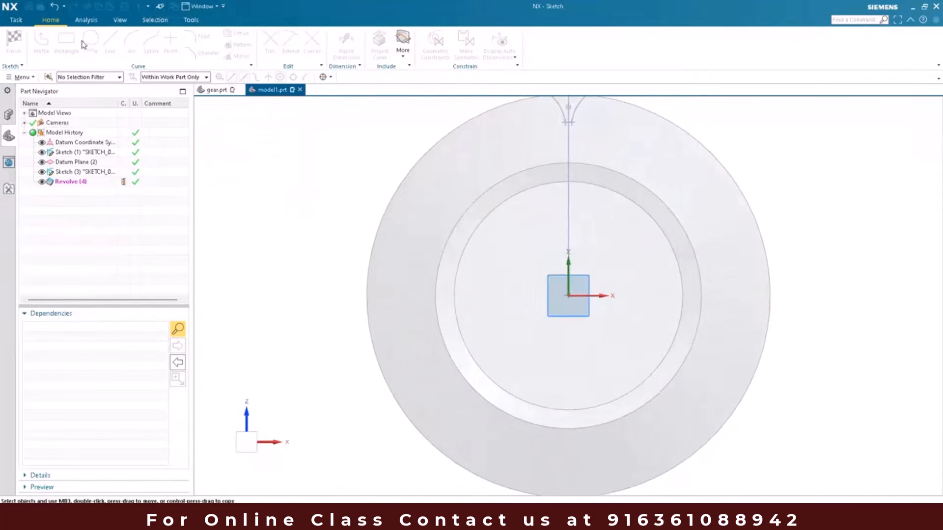
# - Draw three concentric circles with diameters of 15, 20 and 35 mm beside the gear body
pyautogui.press('o')
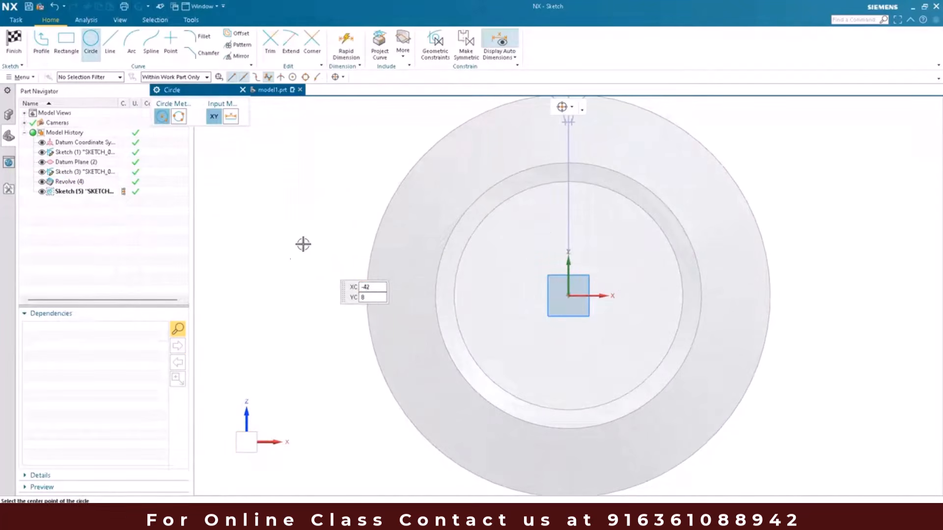
pyautogui.press('Return')
pyautogui.write('15')
pyautogui.press('Return')
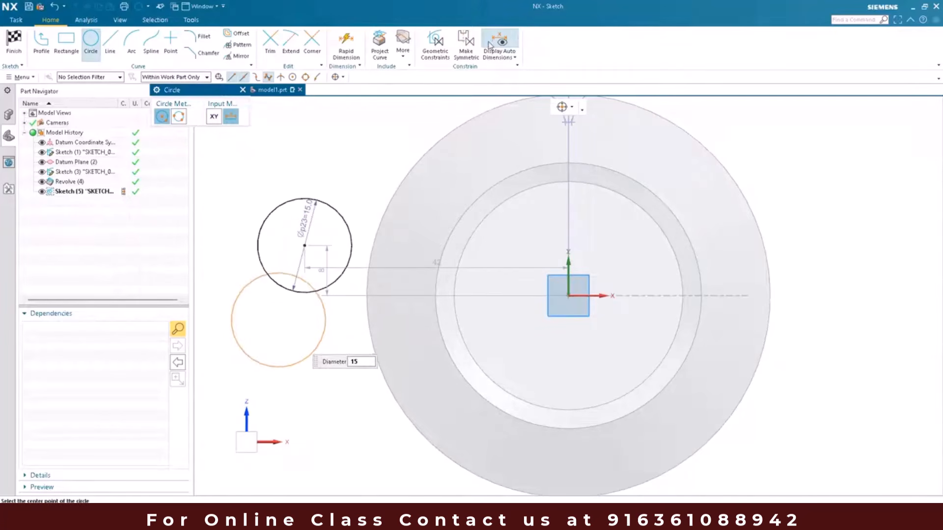
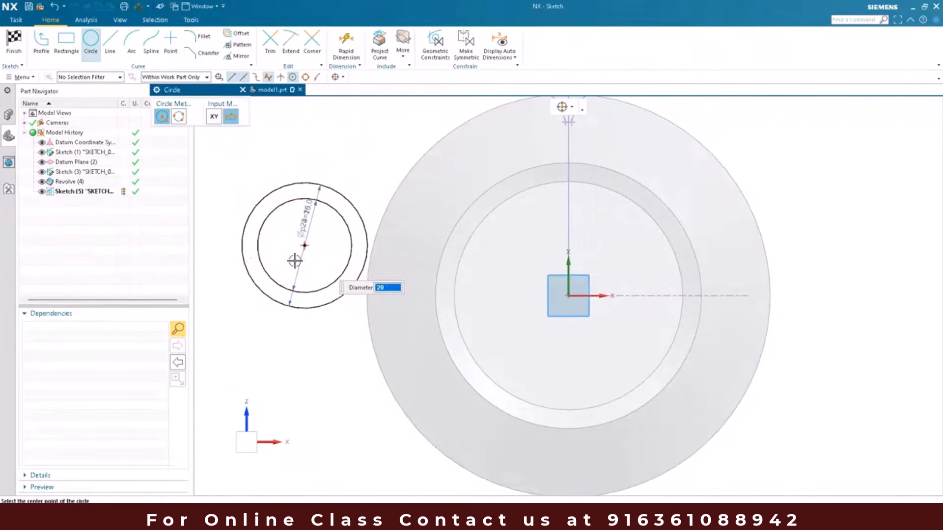
pyautogui.click(304, 246)
pyautogui.write('35')
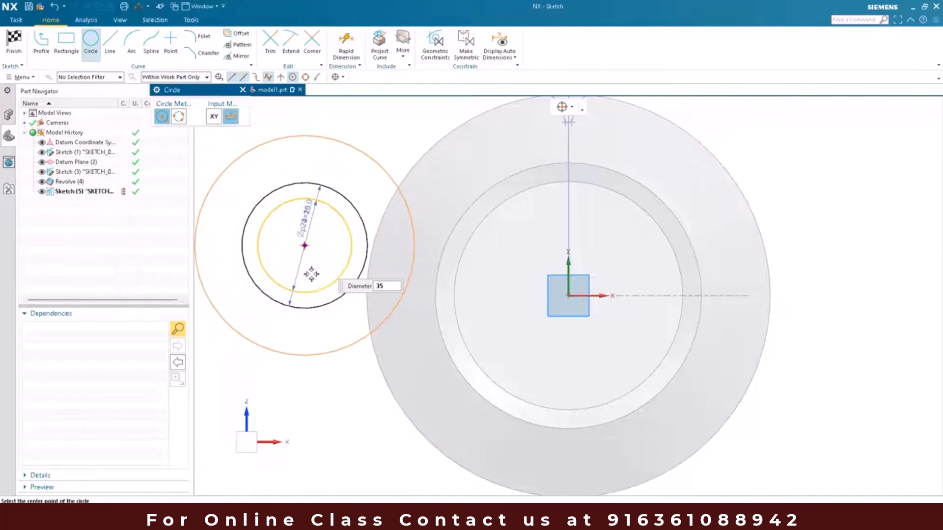
pyautogui.click(304, 246)
pyautogui.press('Escape')
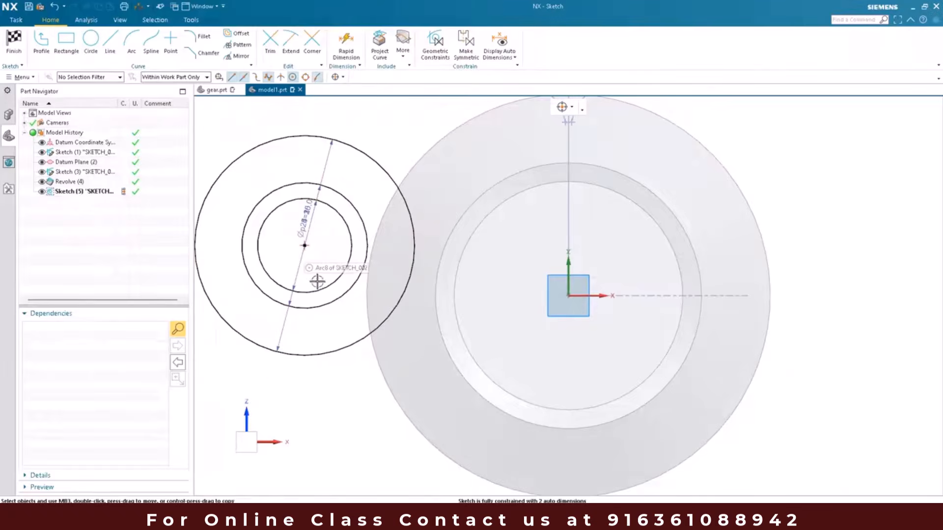
# - Make the circles' common centre coincident with the sketch origin and finish the sketch
pyautogui.click(172, 124)
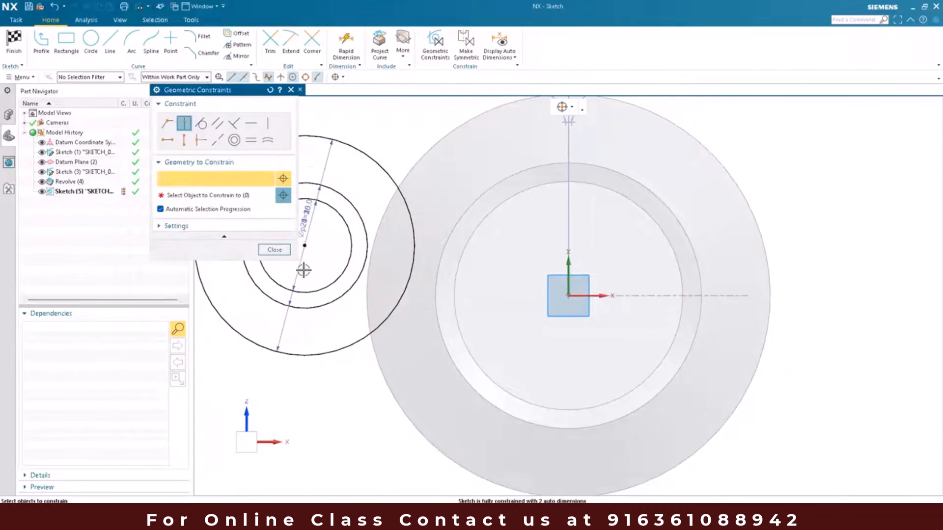
pyautogui.click(305, 245)
pyautogui.click(568, 297)
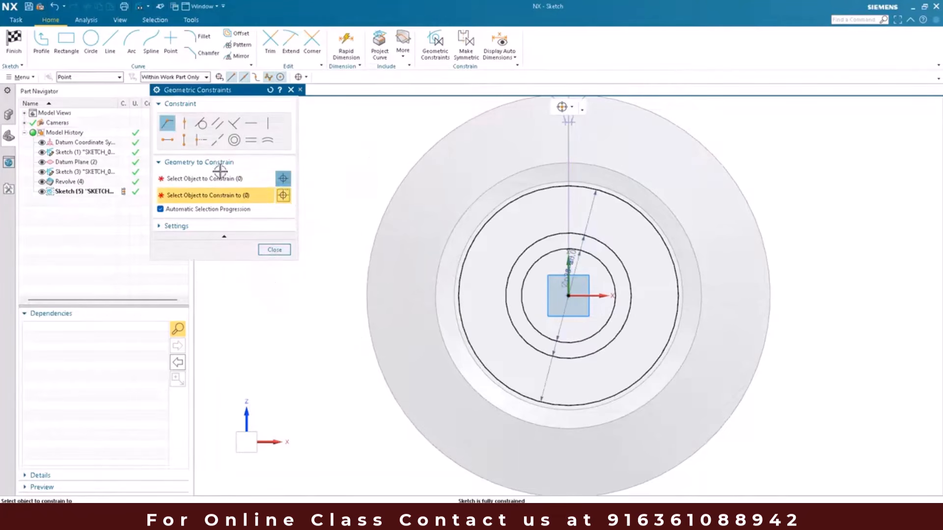
pyautogui.click(274, 249)
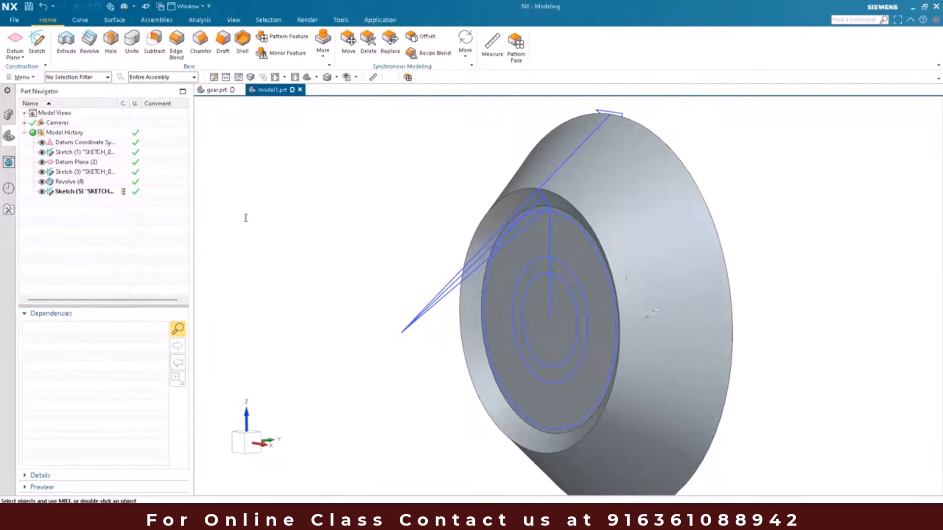
# - Extrude the 15 mm circle 39.5 mm into the body with Subtract to cut the central bore
pyautogui.press('x')
pyautogui.scroll(3, 546, 300)
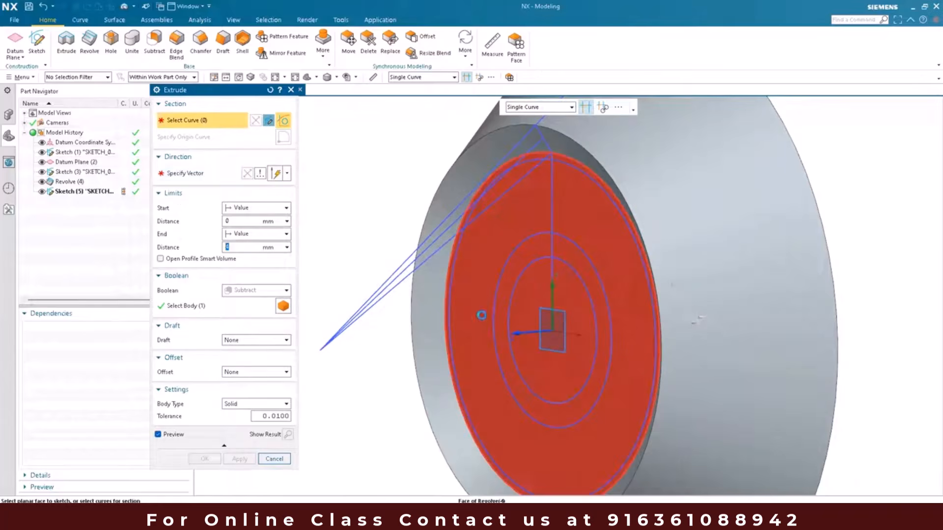
pyautogui.click(511, 332)
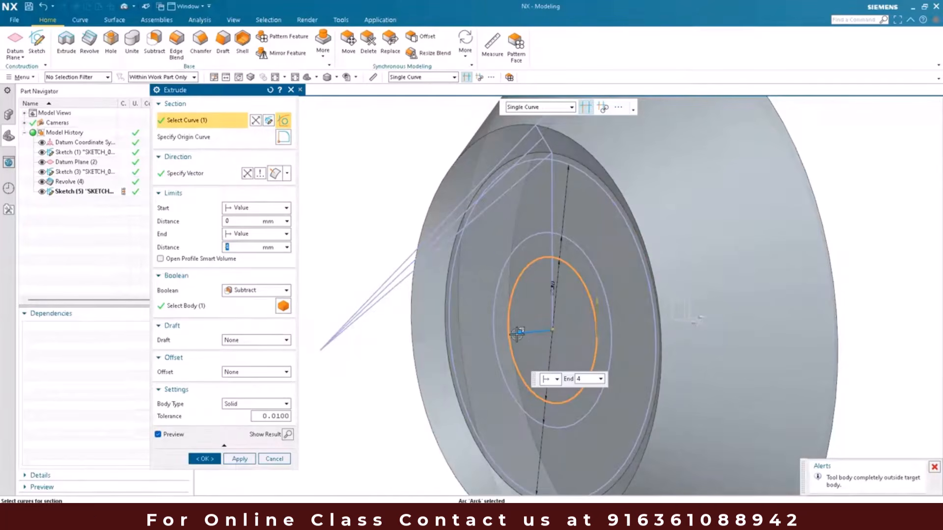
pyautogui.moveTo(832, 293); pyautogui.dragTo(867, 300)
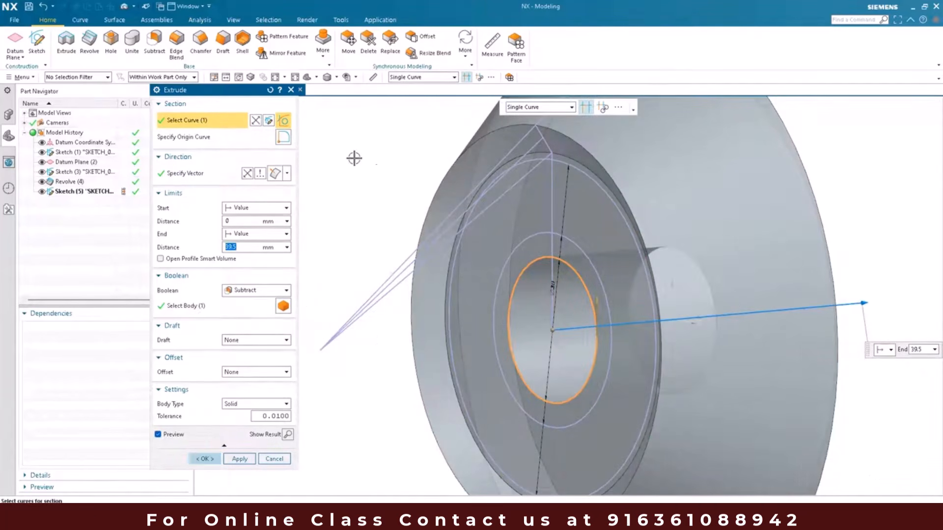
pyautogui.middleClick(176, 103)
pyautogui.scroll(-3, 334, 159)
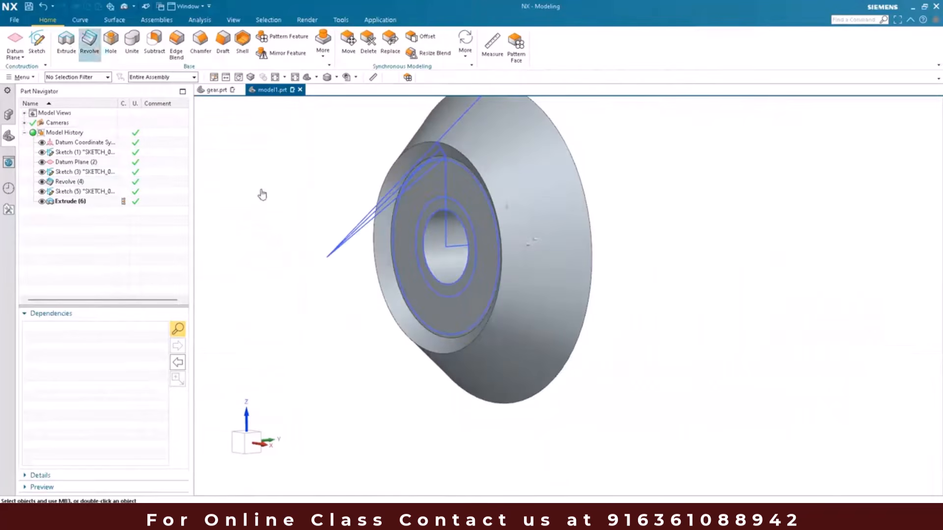
# - Extrude the ring between the 20 mm and 35 mm circles 4 mm into the body with Subtract
pyautogui.press('x')
pyautogui.scroll(5, 506, 170)
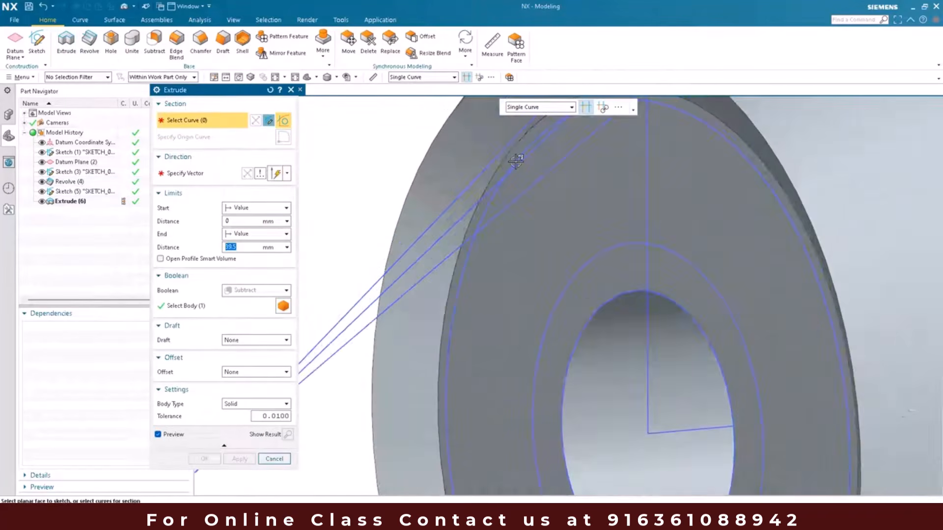
pyautogui.click(571, 289)
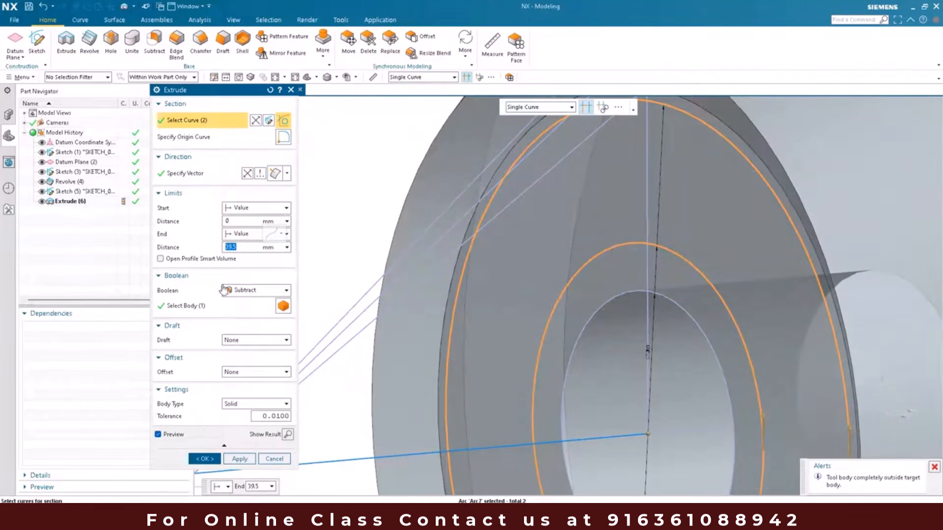
pyautogui.write('4')
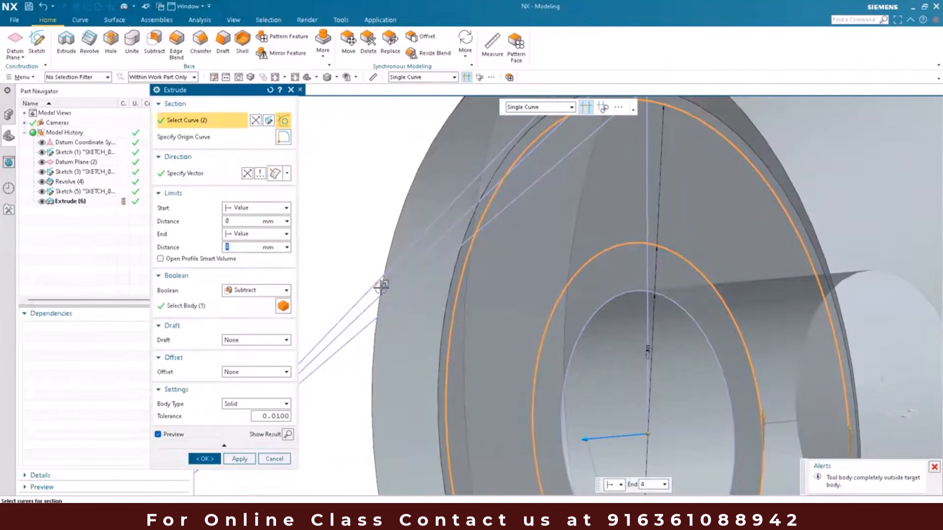
pyautogui.hotkey('ctrl', 'f')
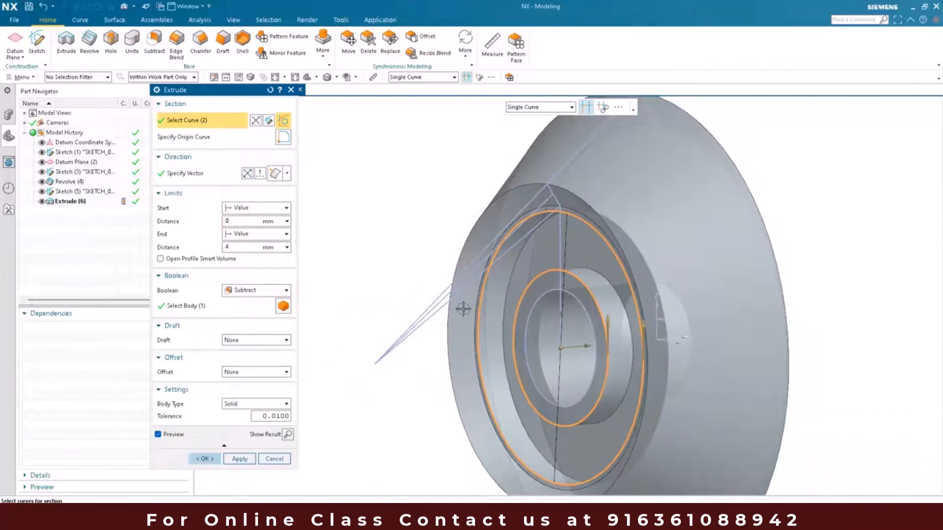
pyautogui.middleClick(516, 288)
# - Create a new sketch on the flat face at the gear's large end
pyautogui.moveTo(516, 289); pyautogui.dragTo(487, 280, button='middle')
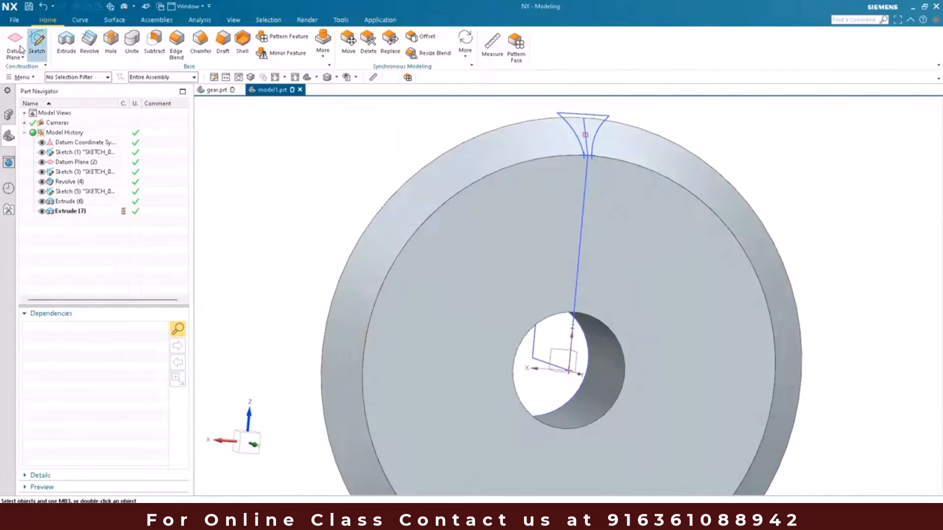
pyautogui.click(19, 43)
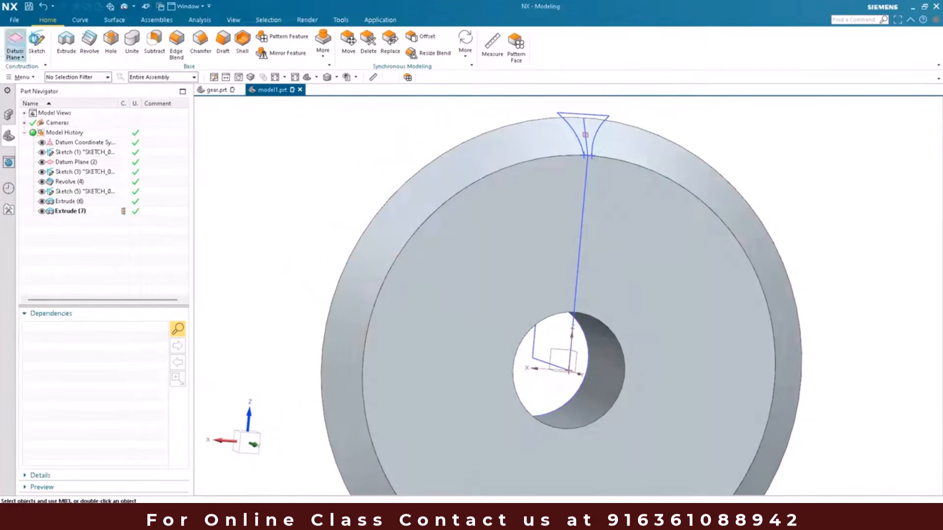
pyautogui.click(474, 299)
pyautogui.click(240, 204)
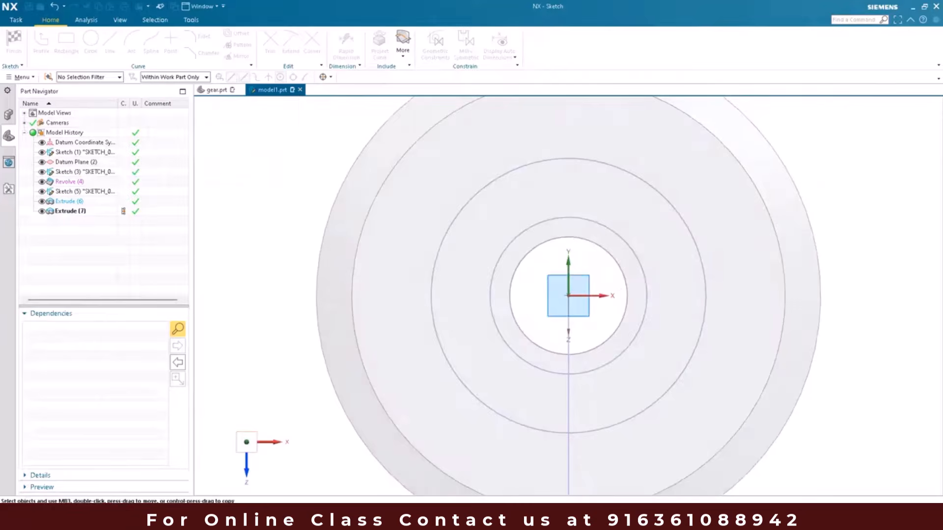
# - Draw two concentric circles with diameters of 20 and 48 mm, centred outside the gear body
pyautogui.press('o')
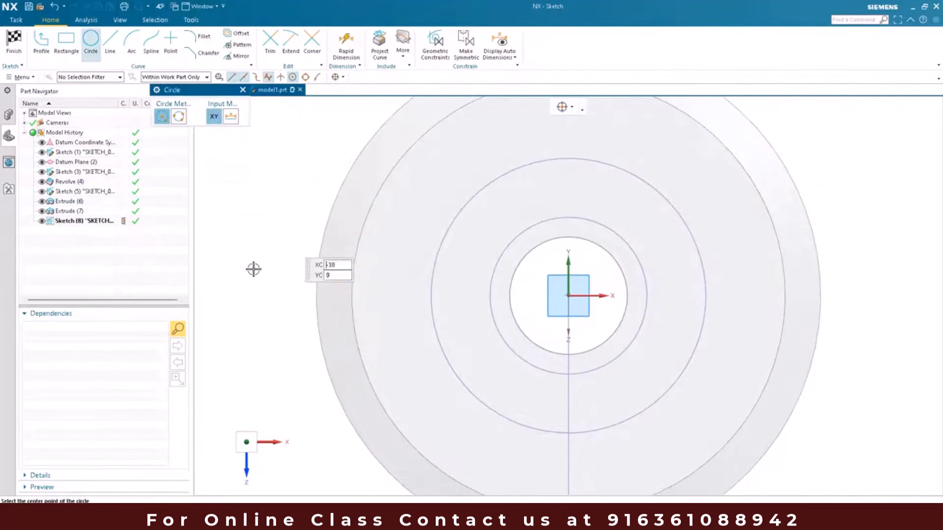
pyautogui.press('Return')
pyautogui.write('20')
pyautogui.press('Return')
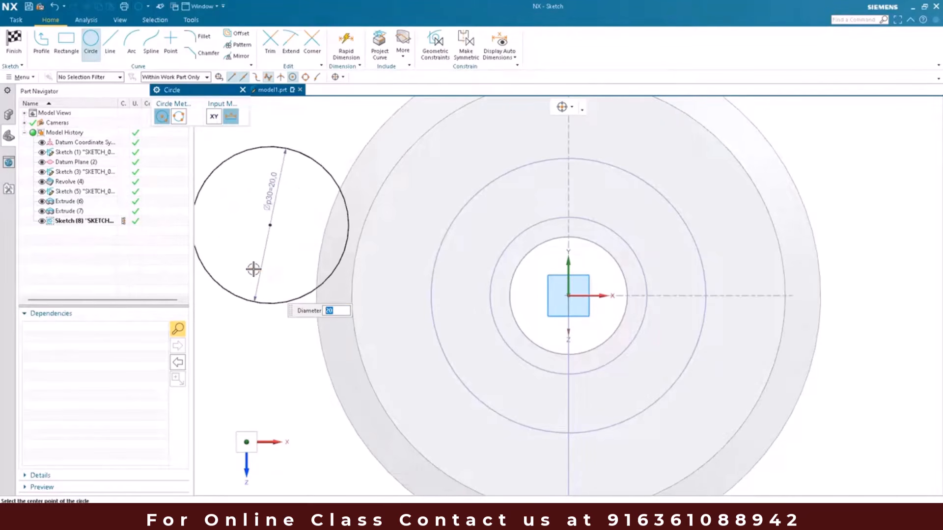
pyautogui.write('48')
pyautogui.press('Return')
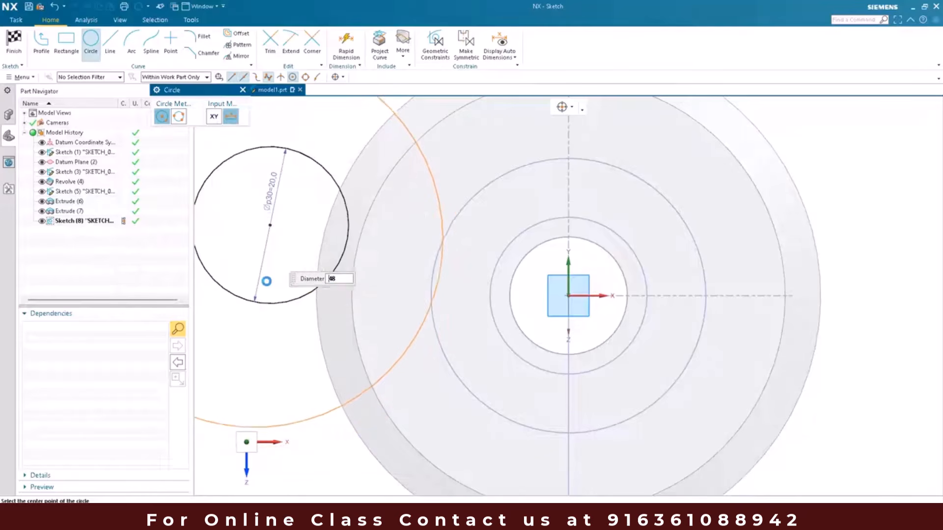
pyautogui.click(269, 225)
pyautogui.press('Escape')
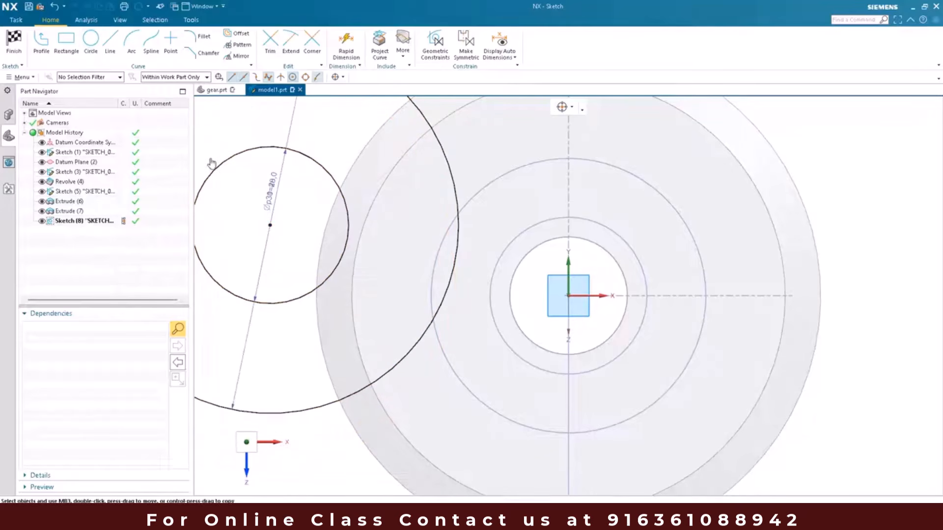
# - Constrain the shared centre of the two circles coincident with the sketch origin and finish the sketch
pyautogui.press('c')
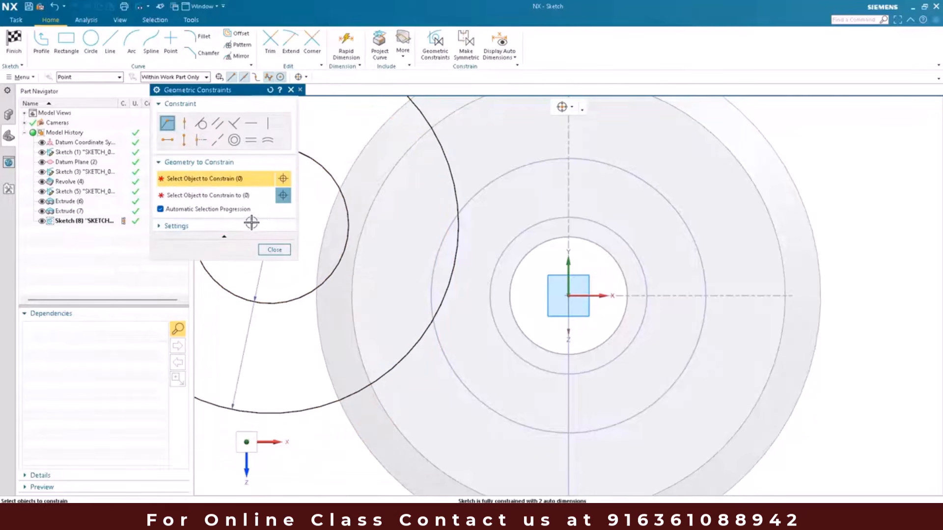
pyautogui.moveTo(239, 90); pyautogui.dragTo(154, 90)
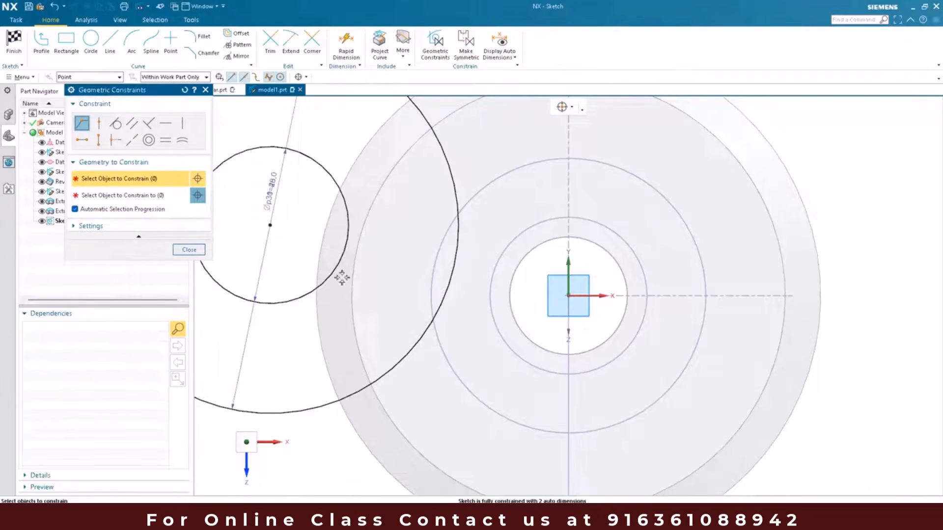
pyautogui.click(270, 225)
pyautogui.click(568, 296)
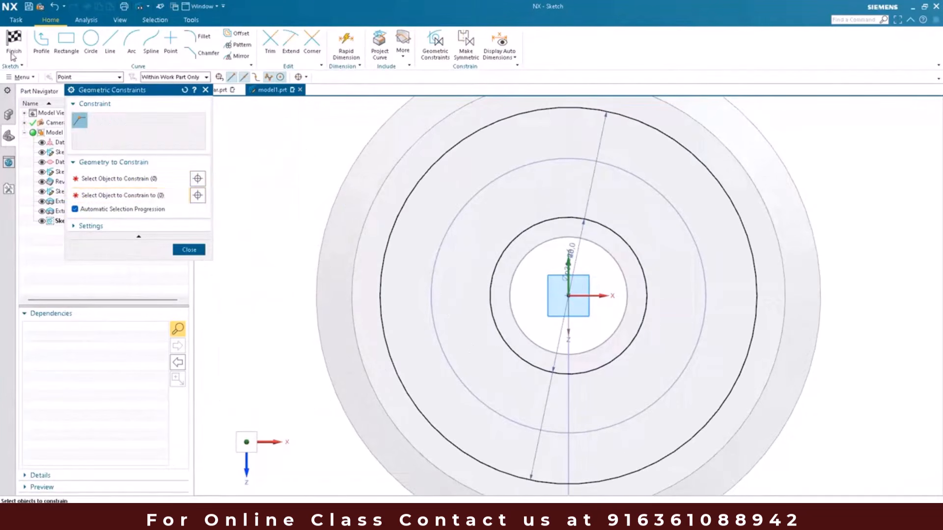
pyautogui.click(189, 250)
pyautogui.hotkey('ctrl', 'q')
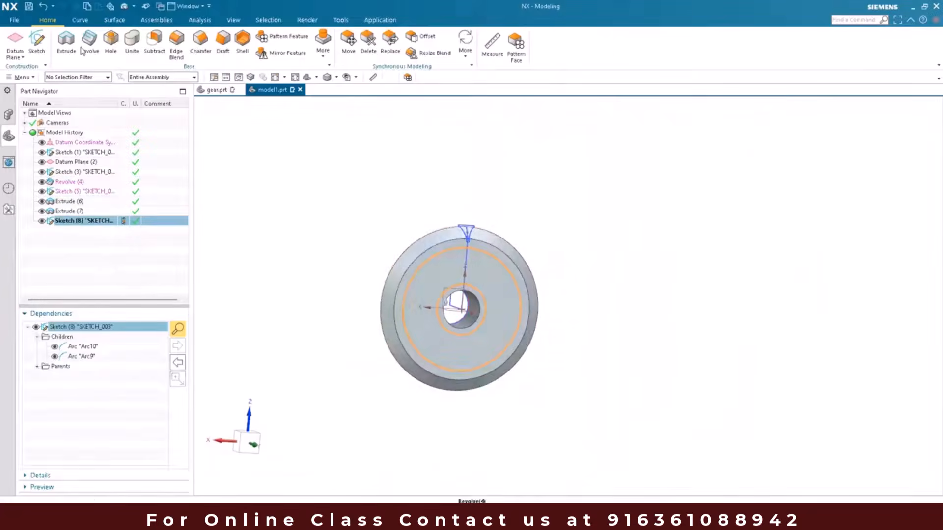
# - Extrude the ring between the 20 mm and 48 mm circles 4 mm into the body with Subtract
pyautogui.press('x')
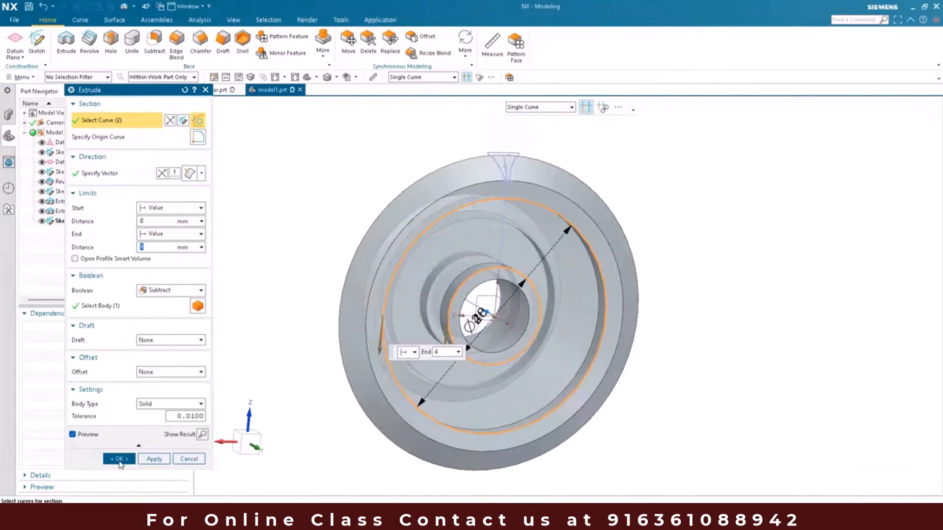
pyautogui.middleClick(423, 313)
pyautogui.scroll(4, 422, 306)
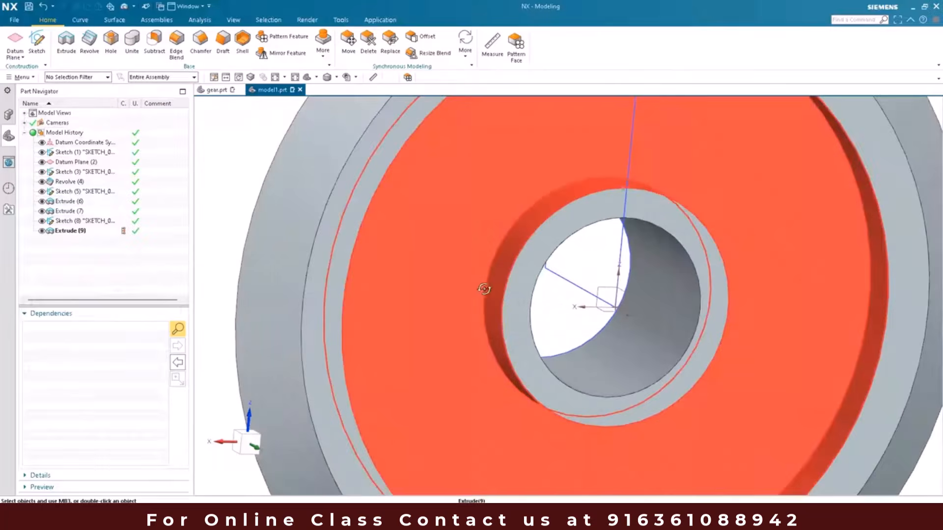
pyautogui.scroll(-4, 481, 285)
pyautogui.moveTo(466, 278); pyautogui.dragTo(439, 279, button='middle')
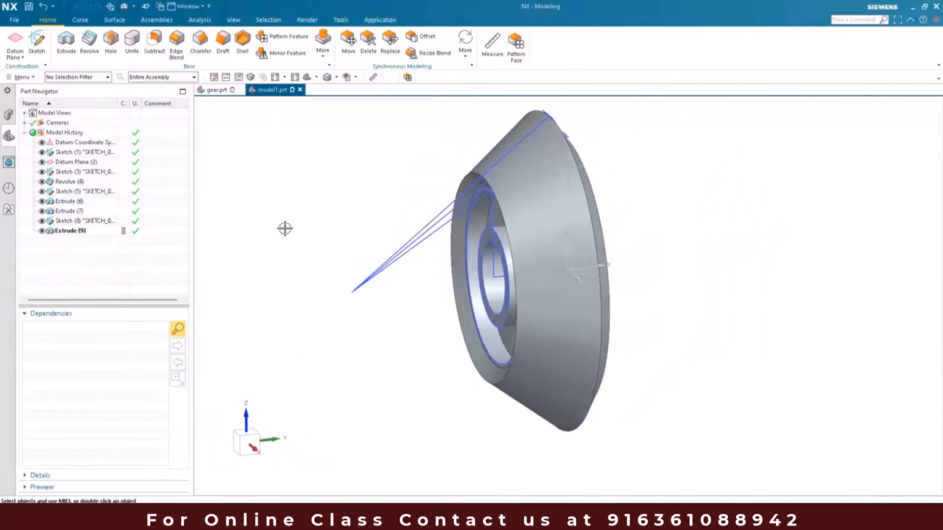
# - Start a Through Curves solid and select the six curves of the closed tooth-space profile as its first section
pyautogui.click(116, 21)
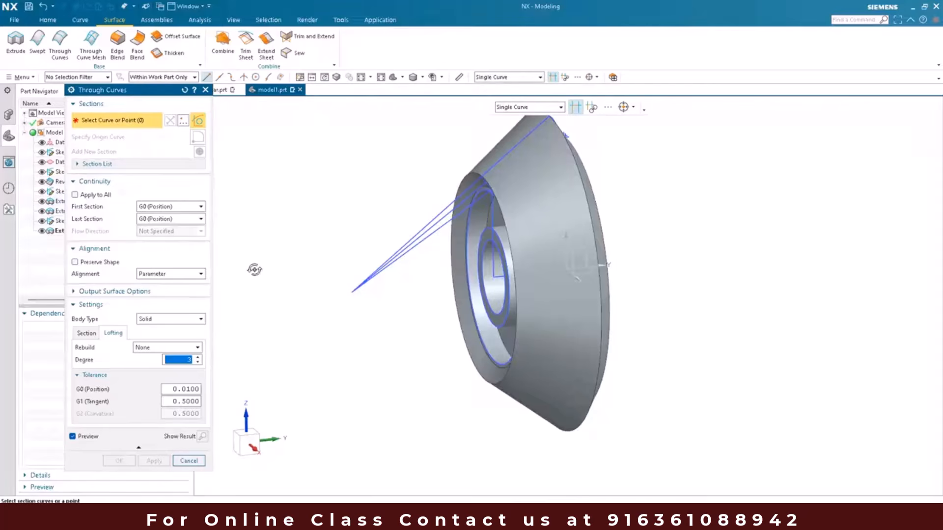
pyautogui.moveTo(253, 277); pyautogui.dragTo(554, 136, button='middle')
pyautogui.scroll(4, 554, 136)
pyautogui.click(569, 260)
pyautogui.scroll(6, 586, 266)
pyautogui.click(503, 303)
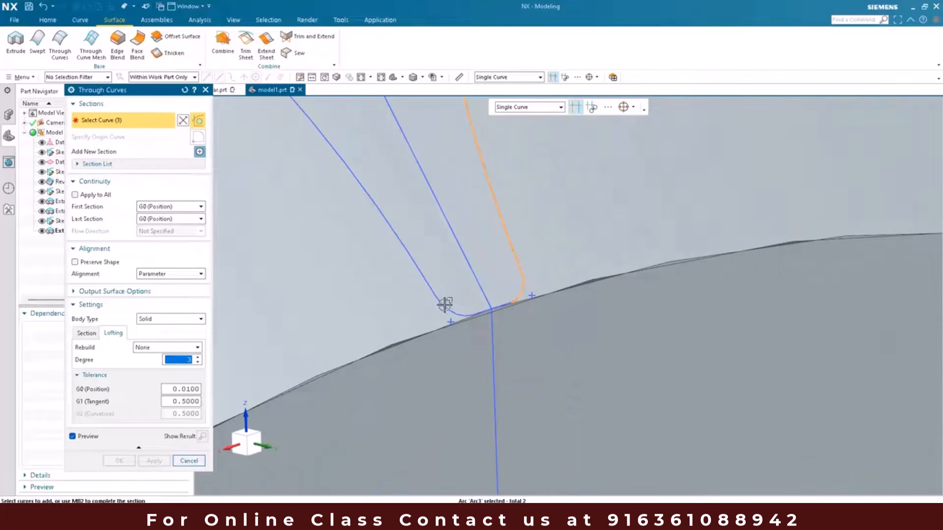
pyautogui.click(448, 309)
pyautogui.click(452, 311)
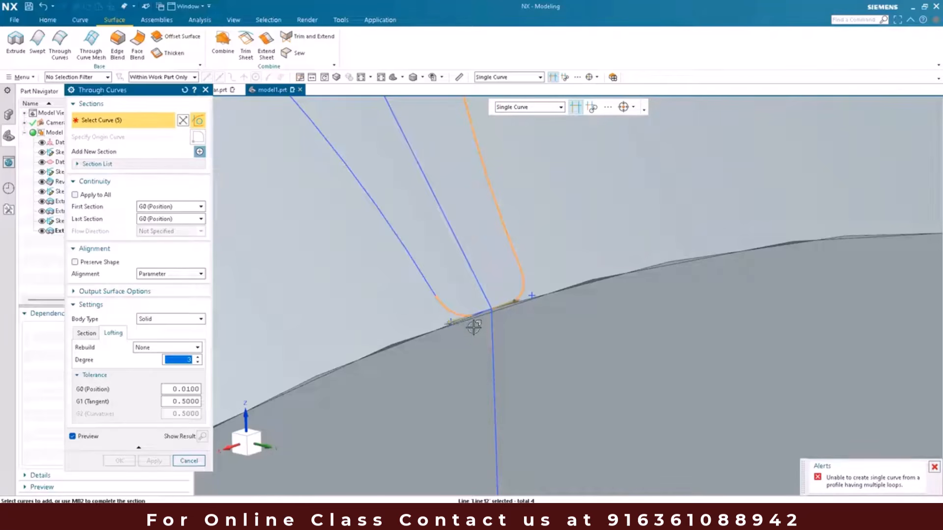
pyautogui.scroll(5, 474, 319)
pyautogui.scroll(-4, 490, 325)
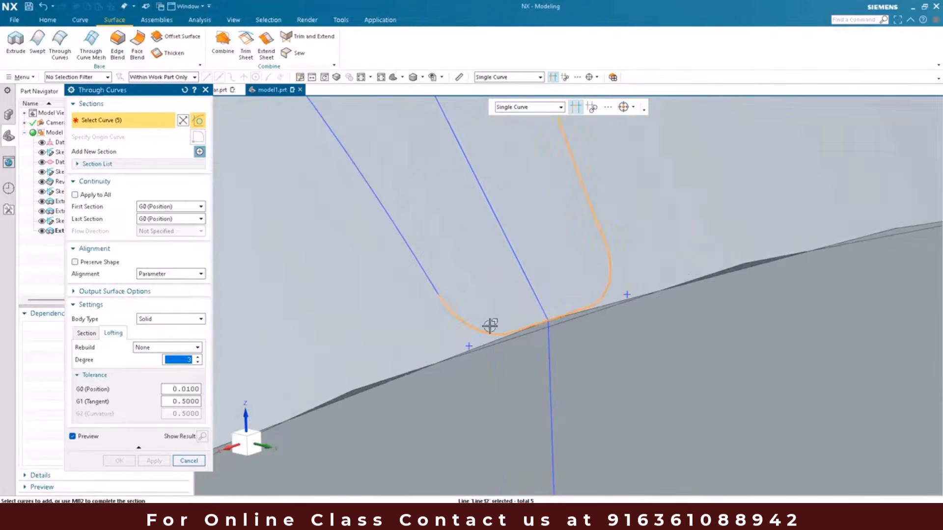
pyautogui.click(400, 231)
pyautogui.scroll(-8, 562, 167)
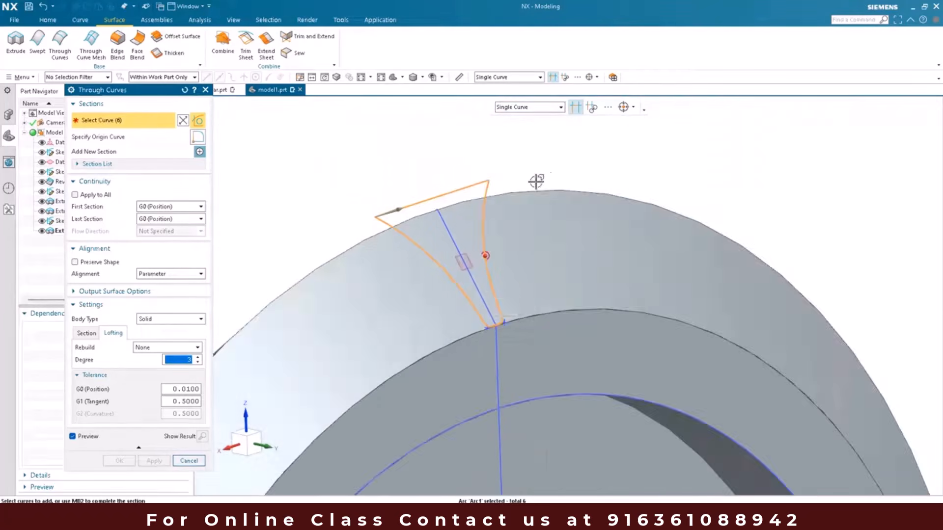
# - Complete the profile section and add the apex point where the construction lines converge as the second section
pyautogui.scroll(4, 458, 201)
pyautogui.moveTo(428, 228); pyautogui.dragTo(375, 340, button='middle')
pyautogui.scroll(-3, 490, 297)
pyautogui.scroll(4, 394, 307)
pyautogui.scroll(-4, 394, 299)
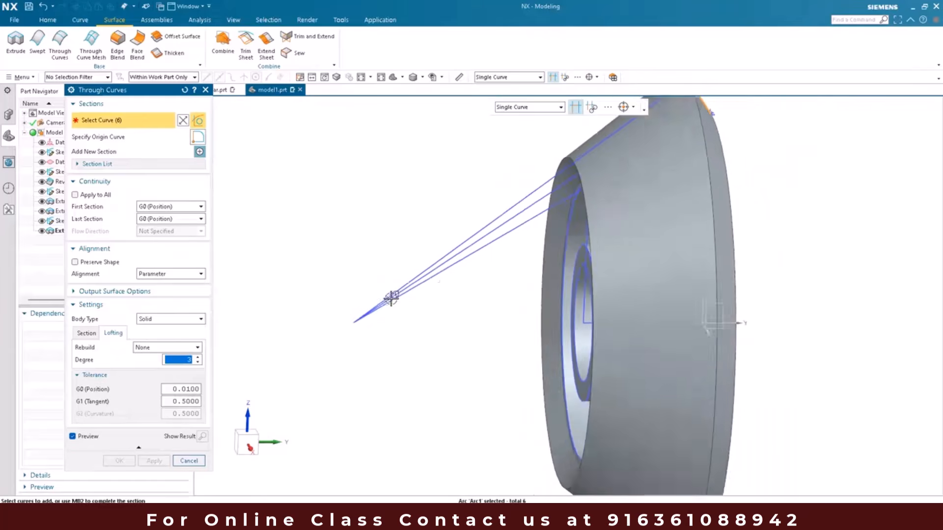
pyautogui.scroll(5, 441, 305)
pyautogui.scroll(1, 440, 305)
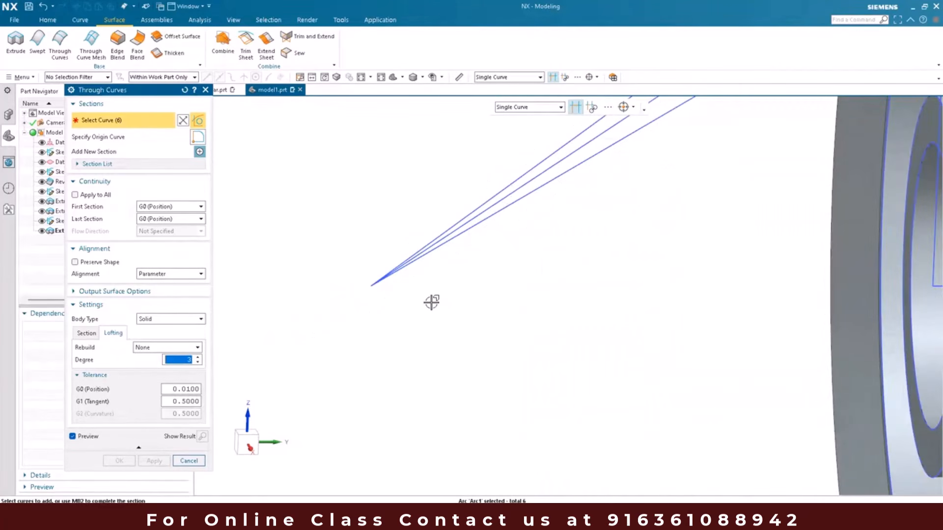
pyautogui.middleClick(76, 166)
pyautogui.click(76, 166)
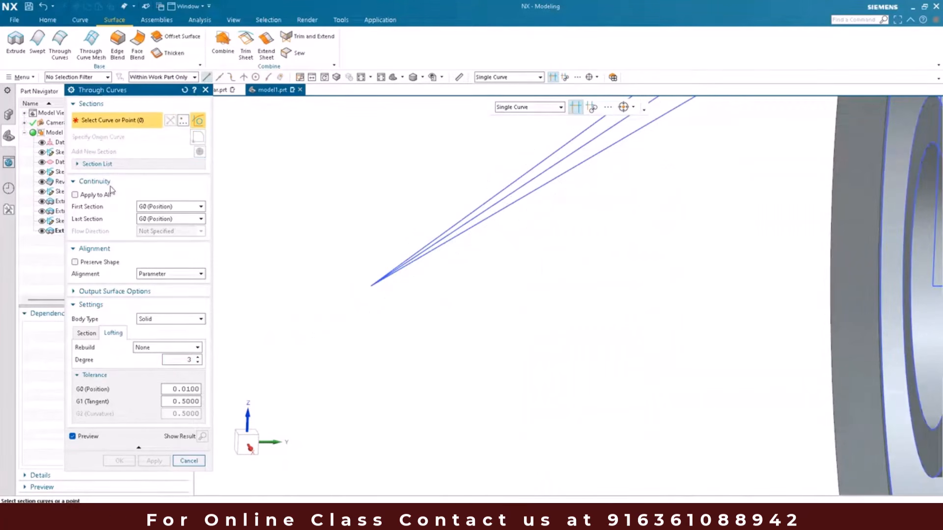
pyautogui.click(371, 286)
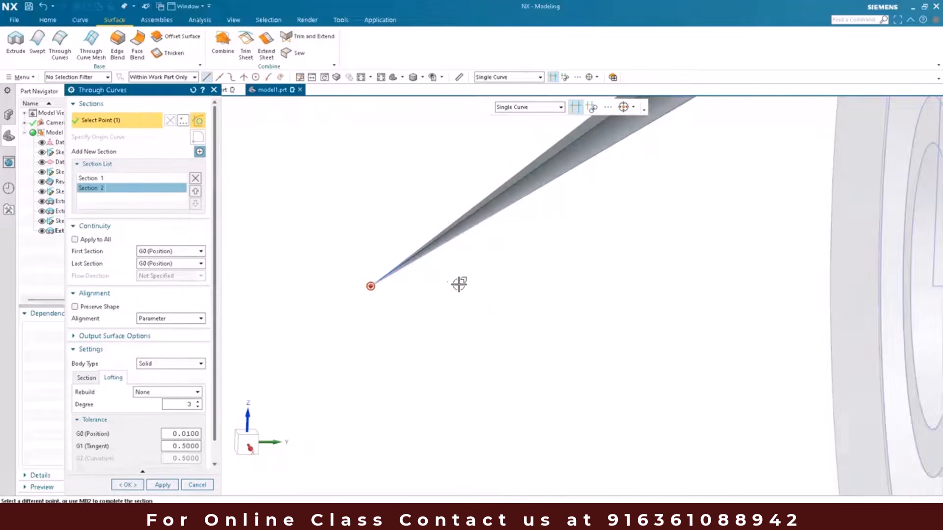
# - Enable Preserve Shape for the two sections and create the Through Curves solid tapering to the apex
pyautogui.scroll(-6, 461, 285)
pyautogui.scroll(4, 454, 282)
pyautogui.scroll(-4, 454, 282)
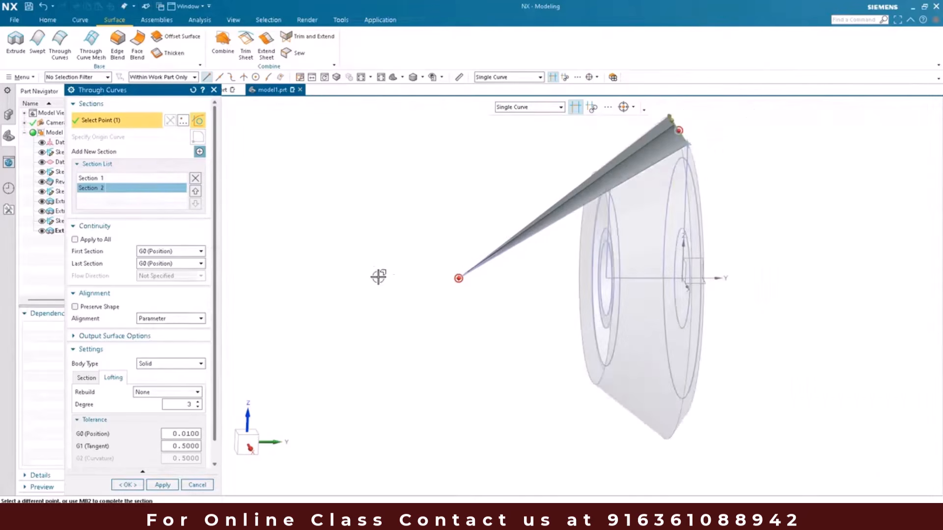
pyautogui.middleClick(535, 227)
pyautogui.scroll(-3, 483, 169)
pyautogui.scroll(6, 535, 196)
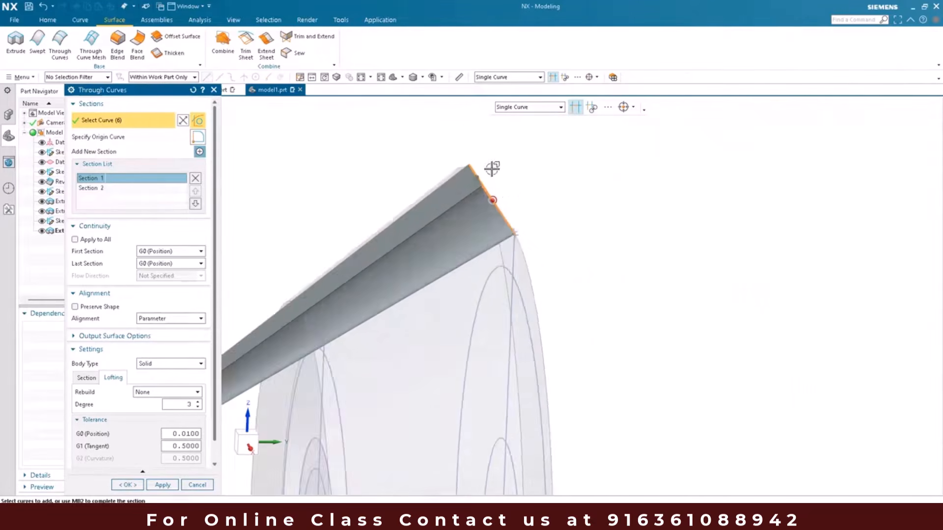
pyautogui.scroll(3, 488, 170)
pyautogui.scroll(-6, 565, 234)
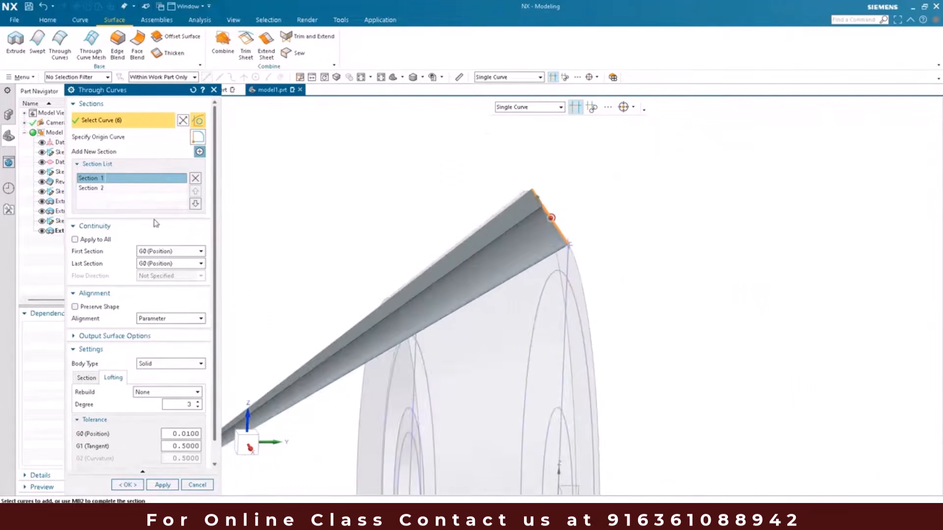
pyautogui.click(348, 371)
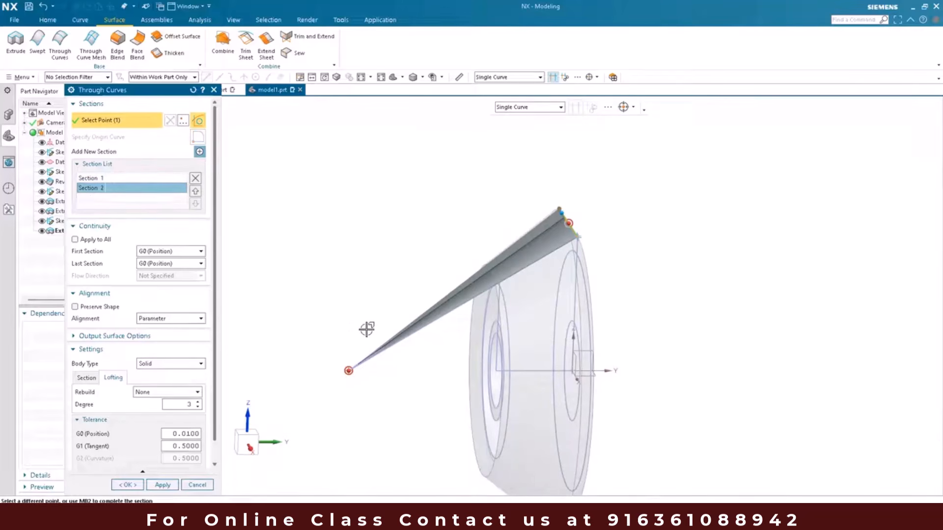
pyautogui.scroll(5, 370, 329)
pyautogui.scroll(-6, 370, 329)
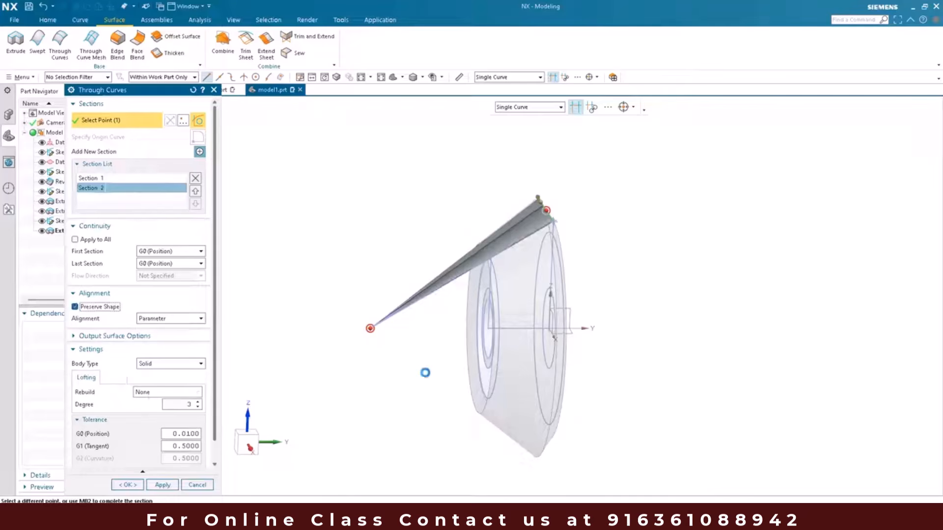
pyautogui.middleClick(471, 279)
pyautogui.moveTo(471, 279); pyautogui.dragTo(278, 238, button='middle')
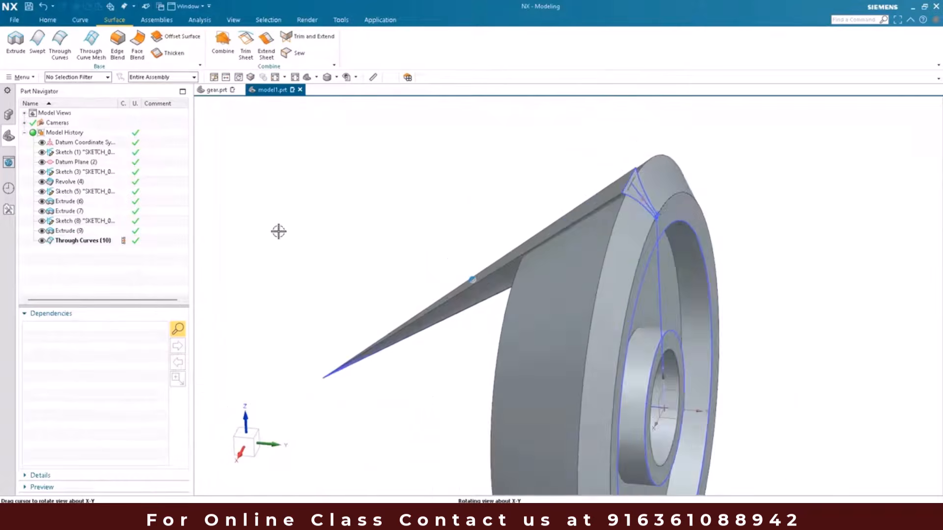
# - Pattern the Through Curves feature circularly about the gear's Y axis with a count of 24 and a 15° pitch
pyautogui.scroll(-4, 278, 238)
pyautogui.click(48, 20)
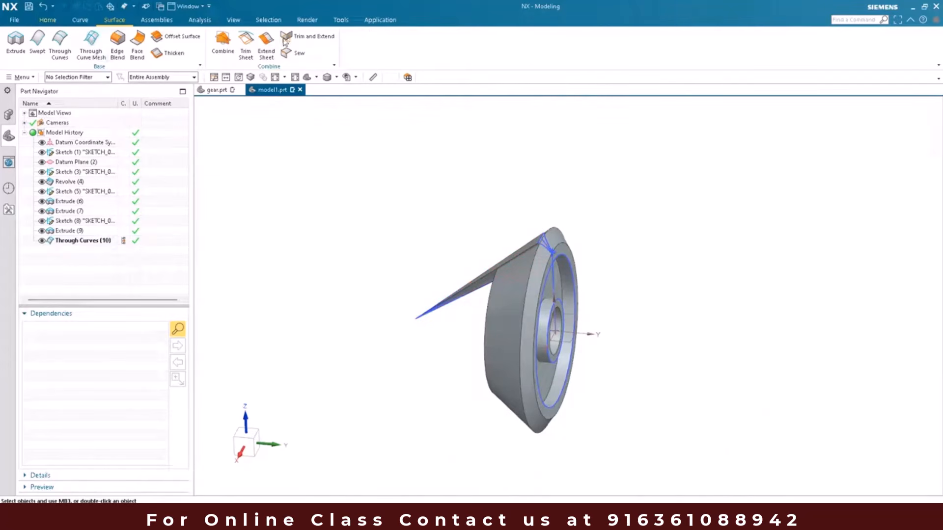
pyautogui.click(282, 38)
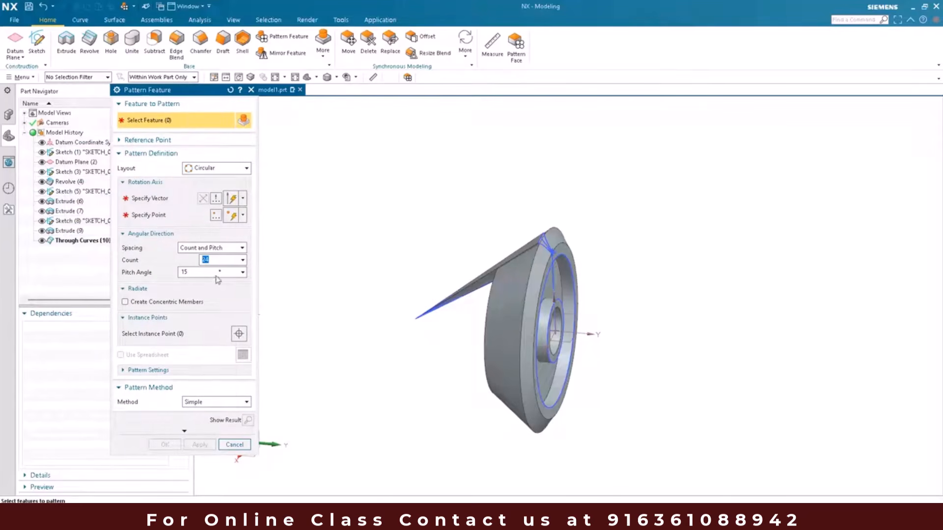
pyautogui.click(81, 241)
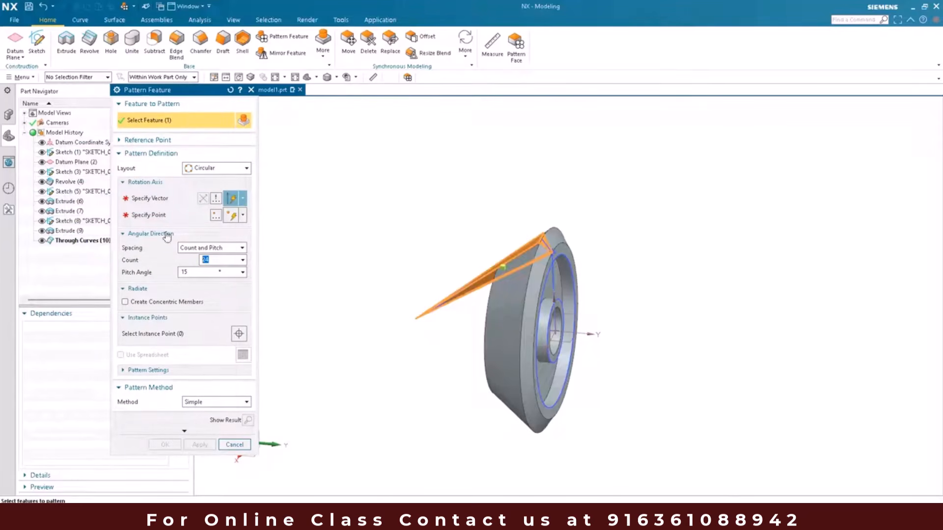
pyautogui.click(168, 198)
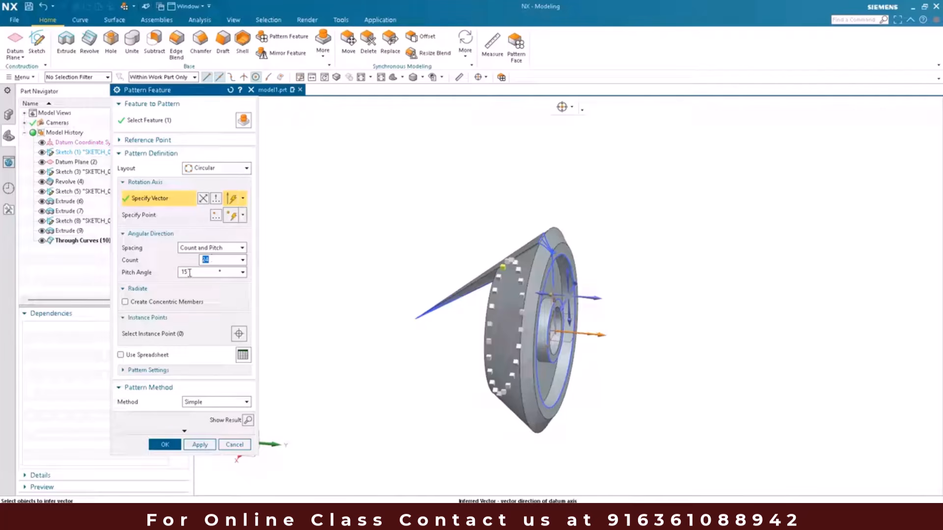
pyautogui.press('Tab')
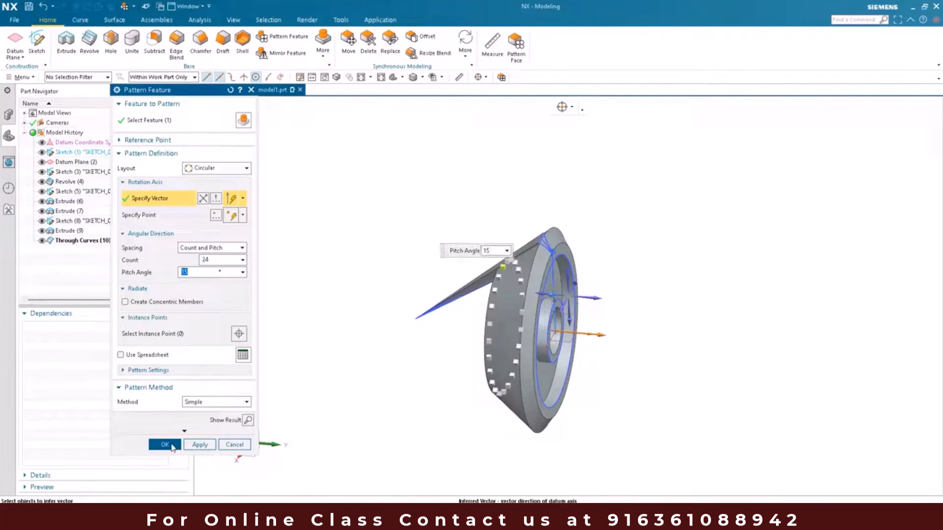
pyautogui.press('Return')
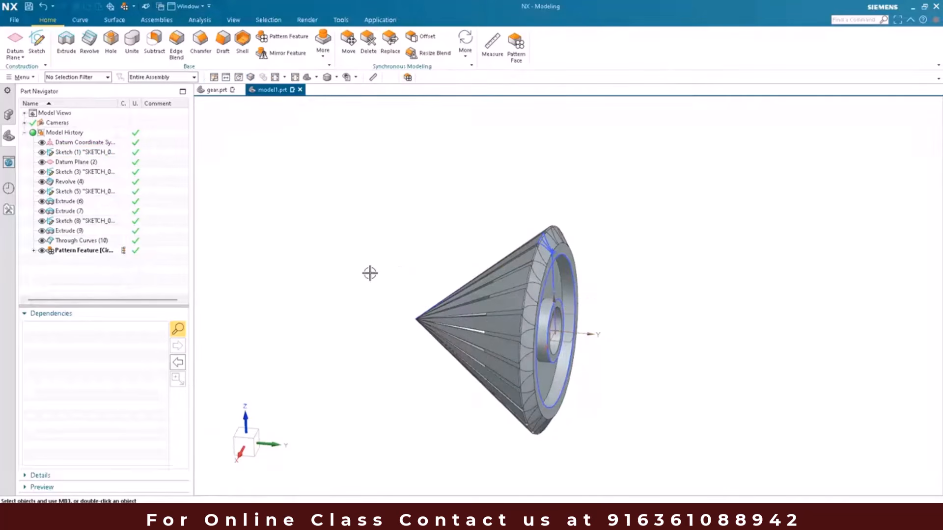
# - Subtract the 24 tapered tooth-space bodies from the gear body to cut the teeth
pyautogui.scroll(5, 506, 329)
pyautogui.scroll(-4, 371, 273)
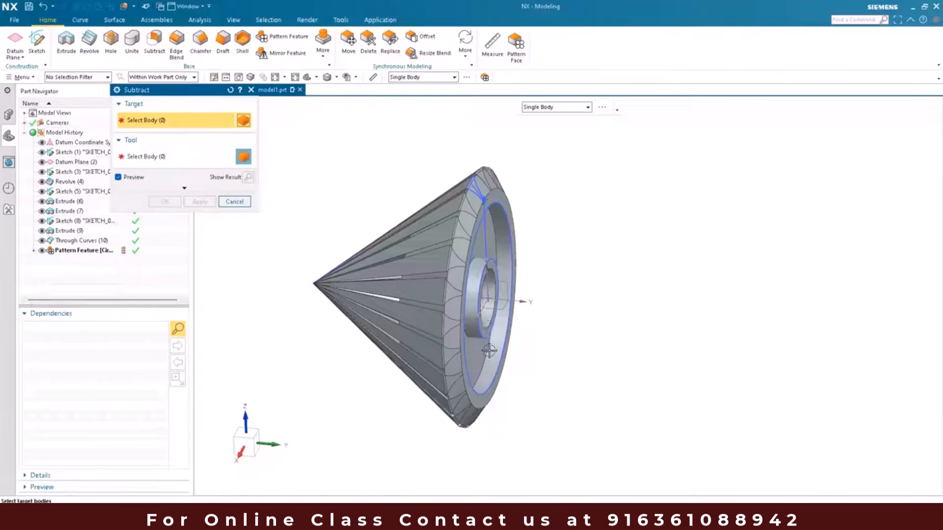
pyautogui.click(455, 346)
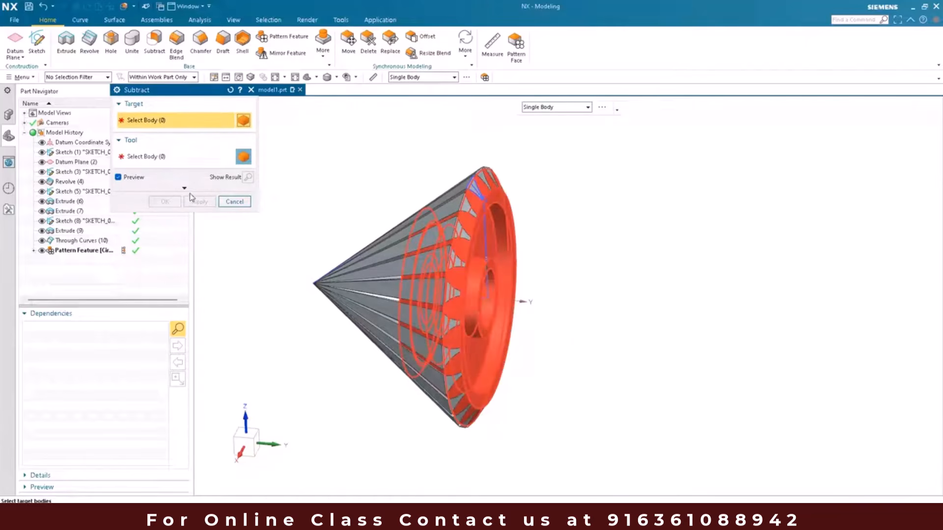
pyautogui.click(90, 251)
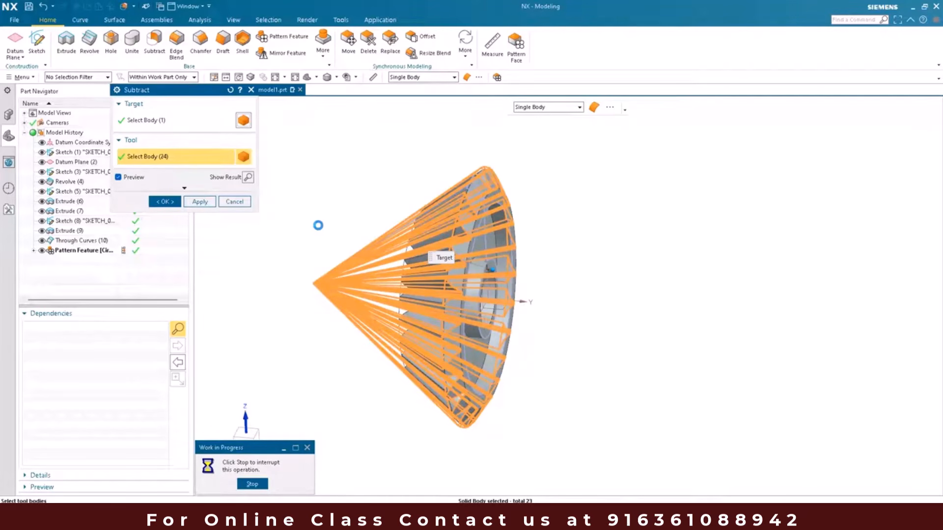
pyautogui.click(165, 201)
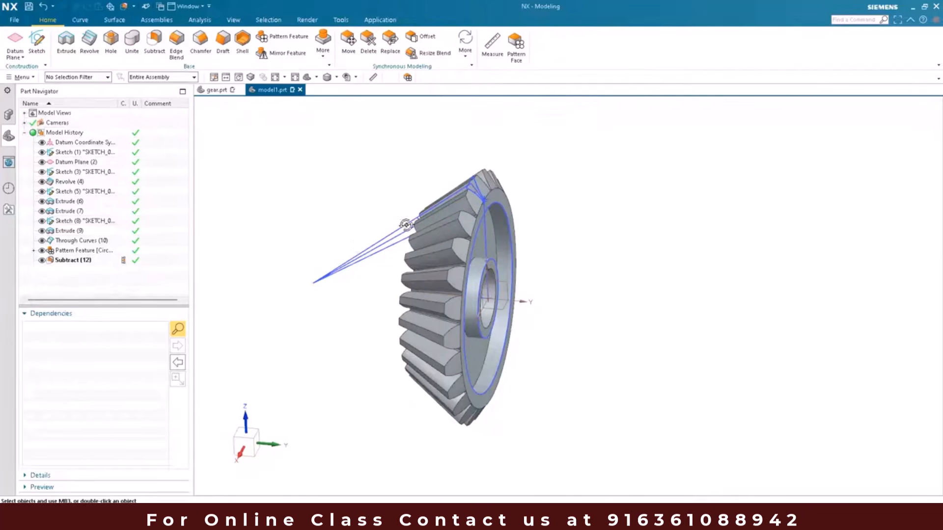
# - Hide the sketch whose construction lines converge at the apex beside the gear
pyautogui.moveTo(442, 229); pyautogui.dragTo(395, 274, button='middle')
pyautogui.click(339, 283)
pyautogui.hotkey('ctrl', 'b')
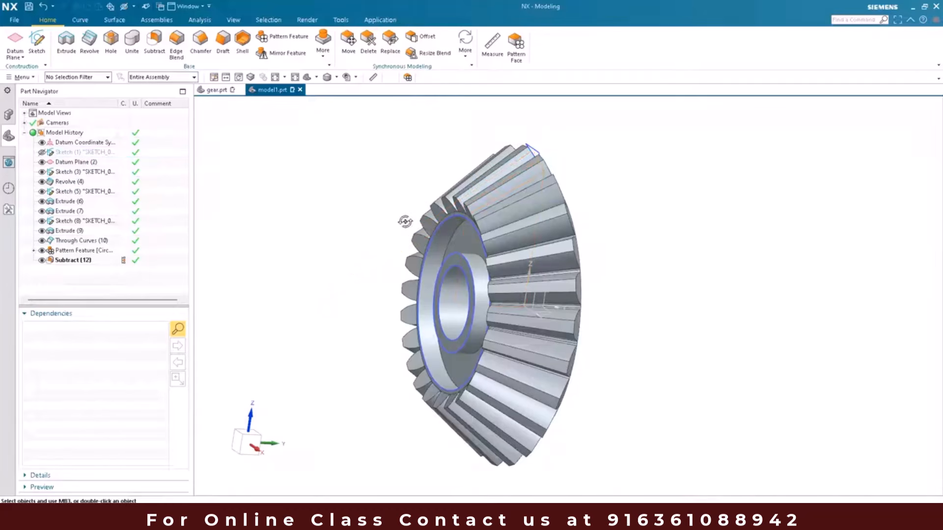
# - Hide all remaining sketches and all datums so that only the gear body is displayed
pyautogui.moveTo(404, 227); pyautogui.dragTo(391, 230, button='middle')
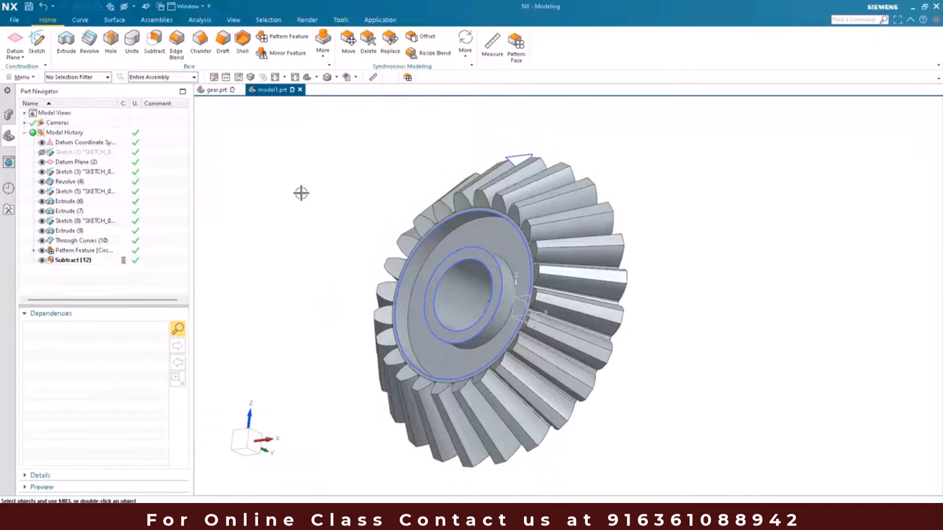
pyautogui.hotkey('ctrl', 'w')
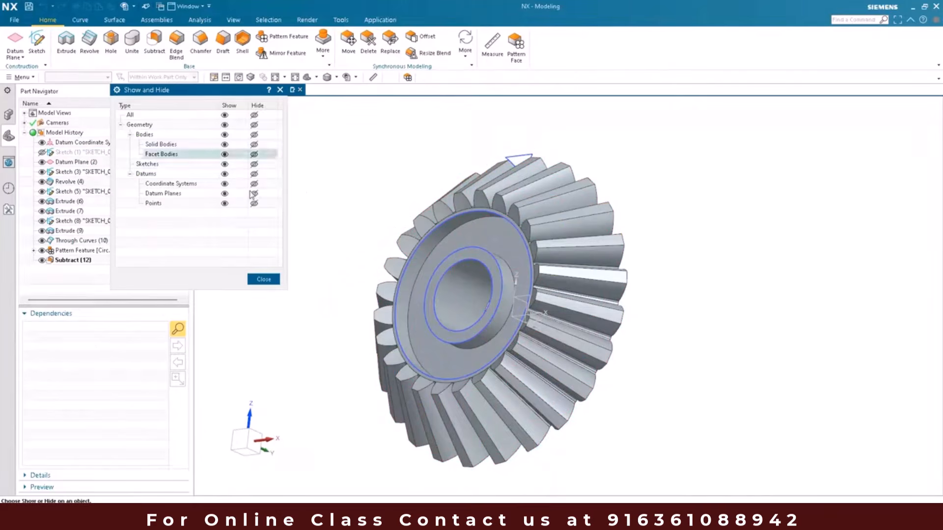
pyautogui.click(254, 164)
pyautogui.click(254, 175)
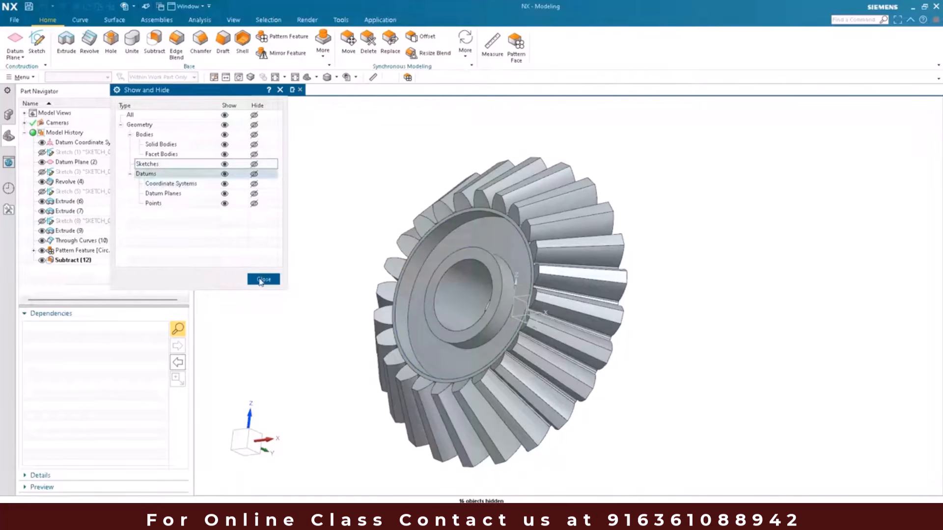
pyautogui.middleClick(335, 242)
# - Chamfer the outer floor edges of the ring recesses on both gear faces by 4 mm at 45°
pyautogui.moveTo(339, 238); pyautogui.dragTo(480, 304, button='middle')
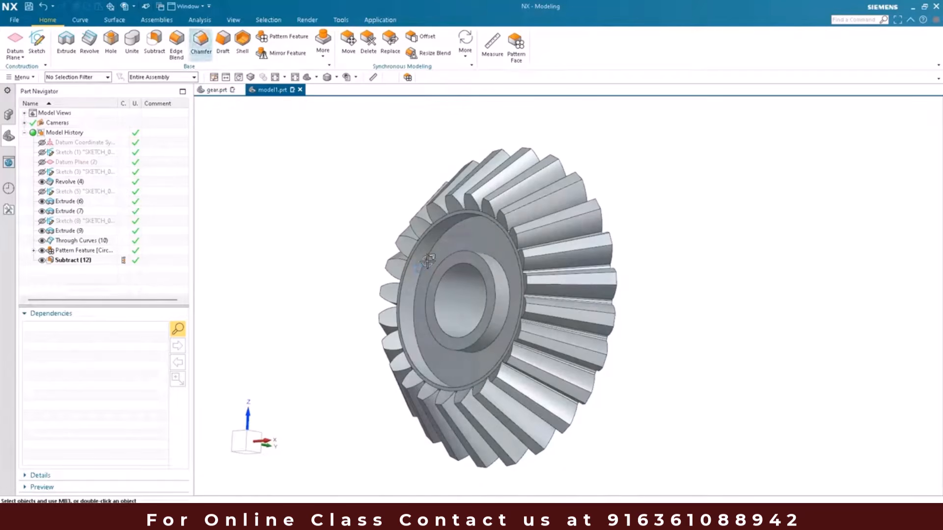
pyautogui.scroll(3, 430, 253)
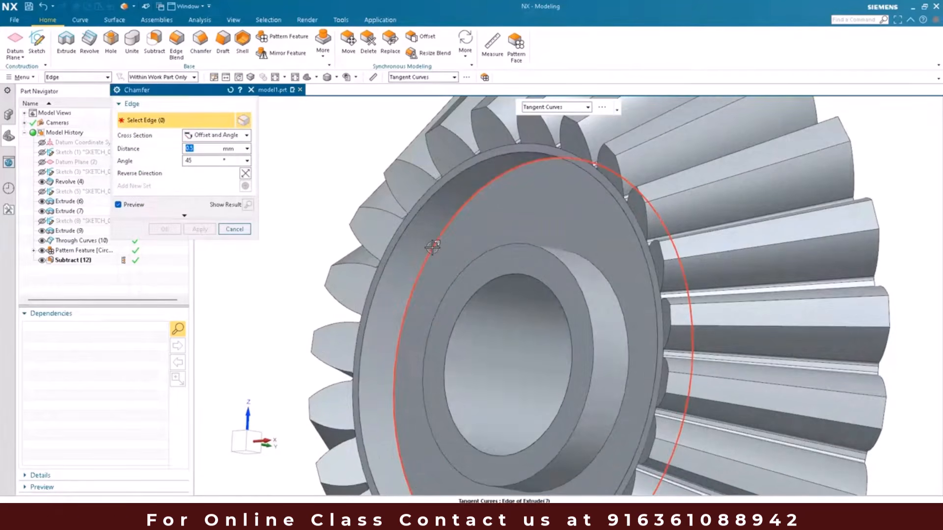
pyautogui.write('4')
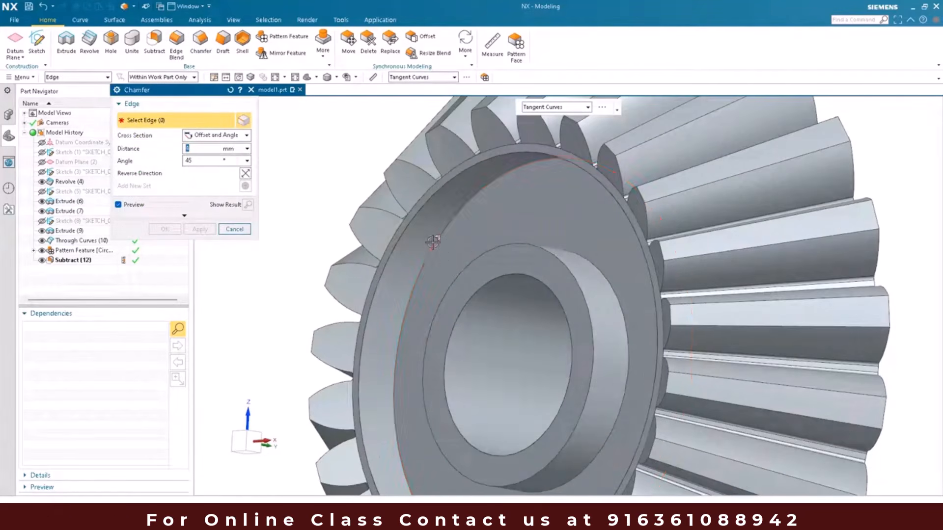
pyautogui.click(432, 244)
pyautogui.moveTo(377, 244); pyautogui.dragTo(503, 295, button='middle')
pyautogui.click(209, 234)
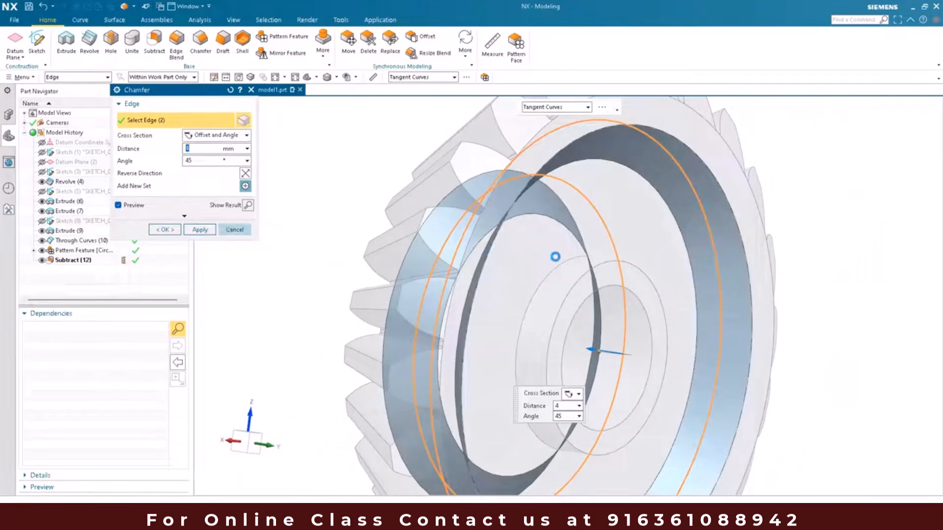
# - Chamfer the hub edges inside the ring recess on one gear face by 0.5 mm at 45°
pyautogui.doubleClick(209, 151)
pyautogui.scroll(-1, 209, 150)
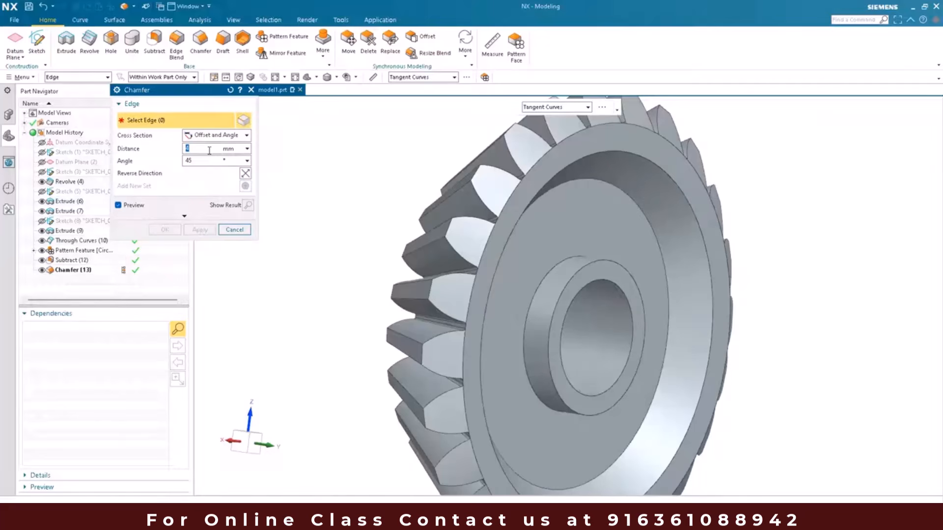
pyautogui.write('0.5')
pyautogui.click(542, 282)
pyautogui.click(562, 285)
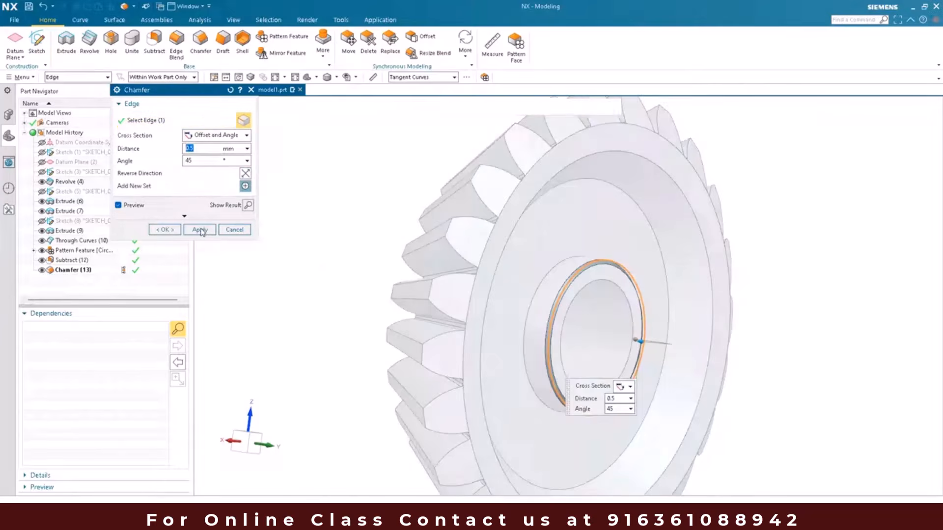
pyautogui.middleClick(580, 293)
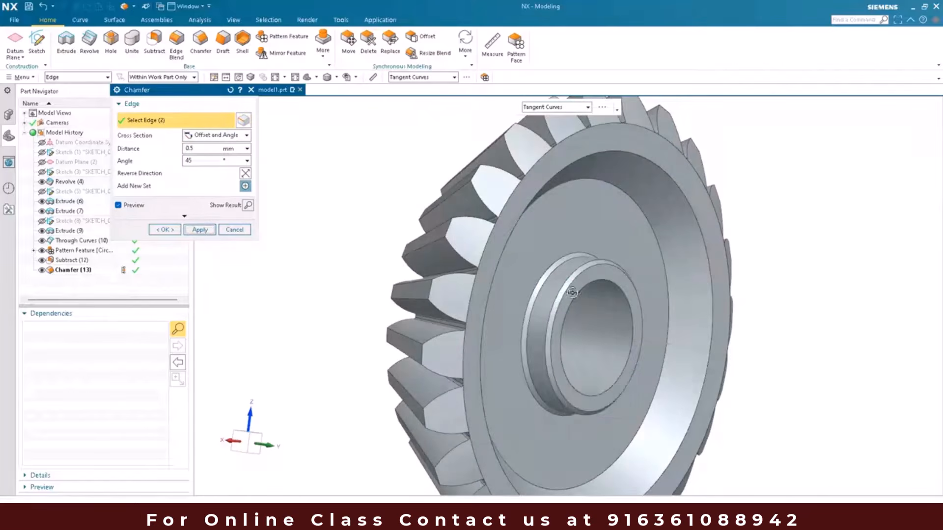
# - Chamfer the hub's outer rim edge on the opposite gear face by 0.5 mm at 45° and finish chamfering
pyautogui.moveTo(541, 301); pyautogui.dragTo(639, 282, button='middle')
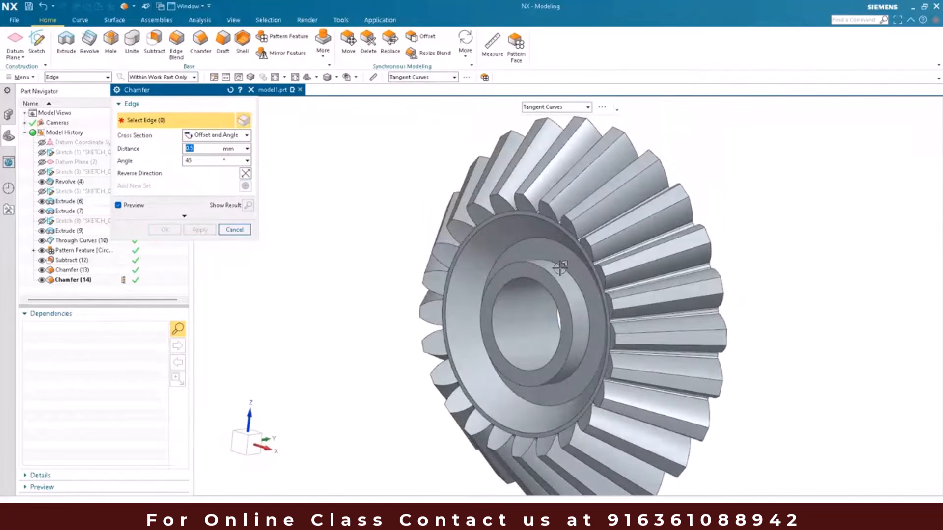
pyautogui.scroll(4, 562, 270)
pyautogui.scroll(-2, 562, 265)
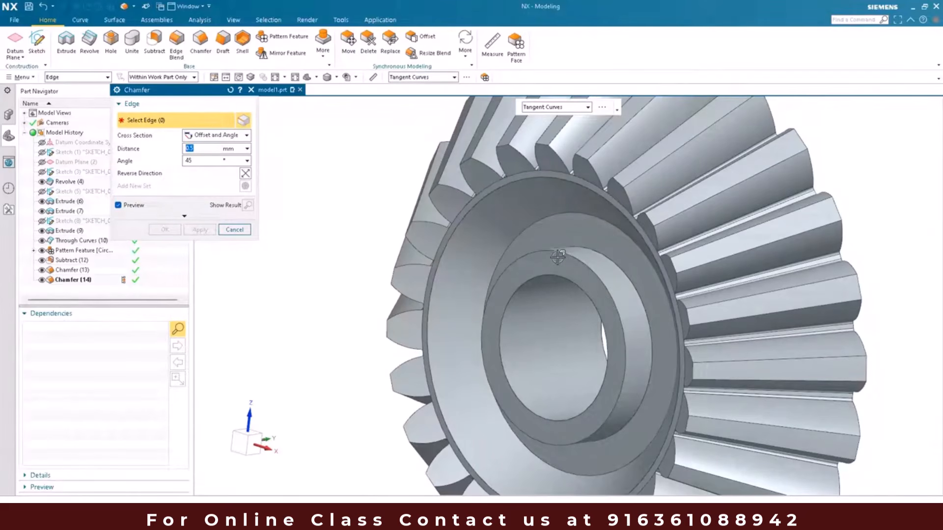
pyautogui.click(483, 315)
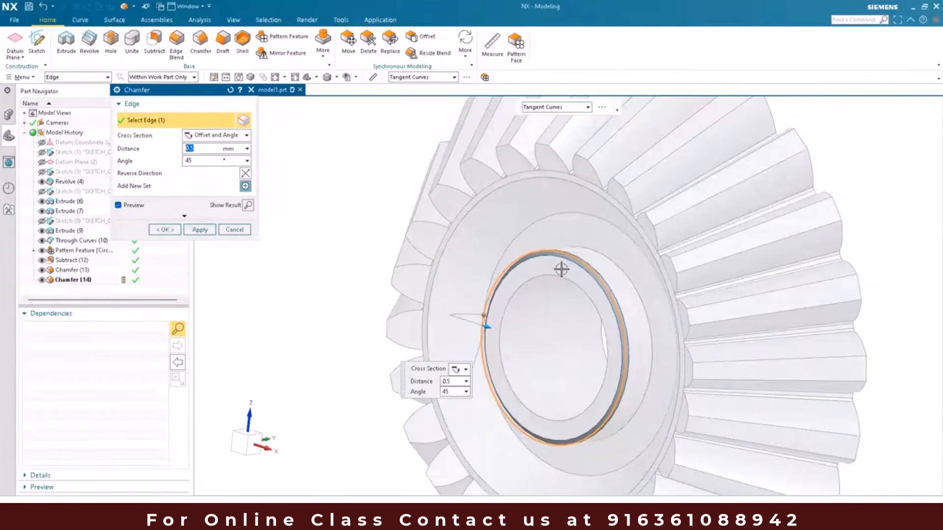
pyautogui.middleClick(562, 273)
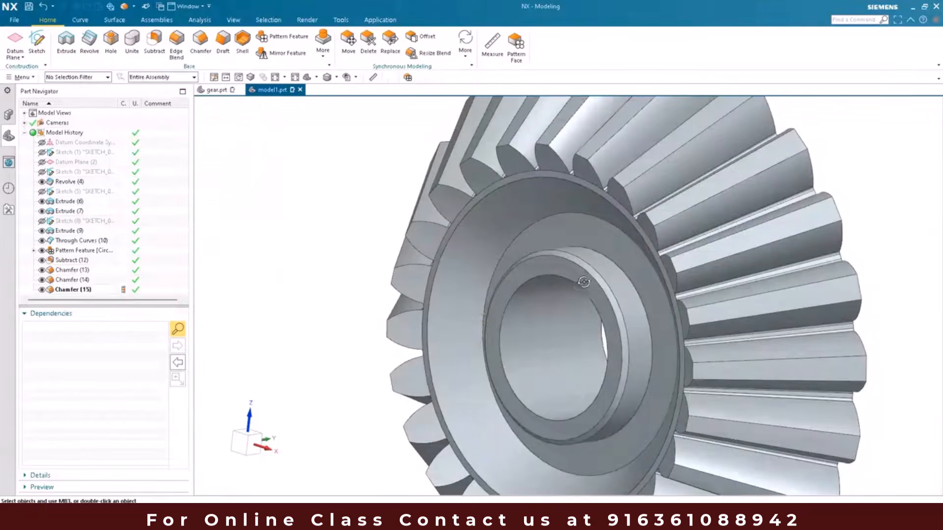
pyautogui.scroll(-3, 579, 276)
pyautogui.moveTo(583, 281); pyautogui.dragTo(562, 276, button='middle')
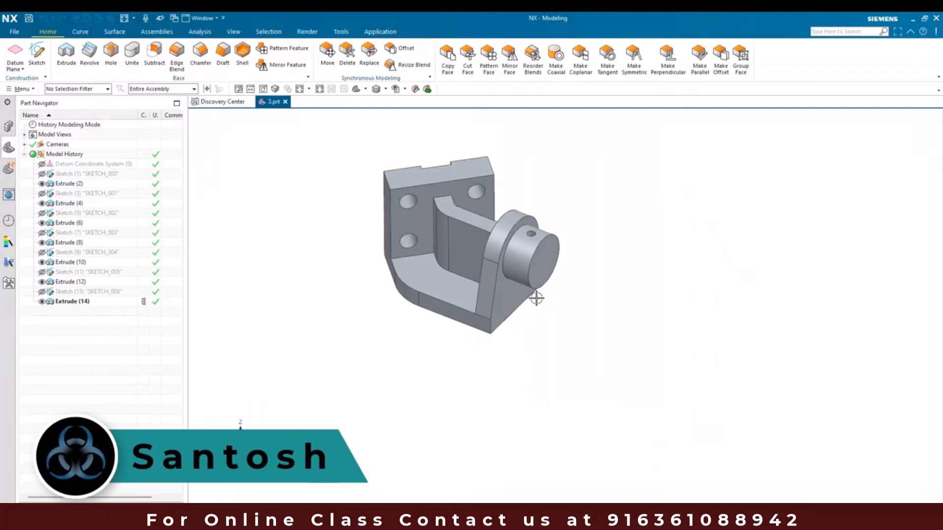
# - Inspect the finished angled bracket model and bring up its dimensioned drawing in Windows Photo Viewer
pyautogui.moveTo(533, 316)
pyautogui.mouseDown(button='middle')
pyautogui.moveTo(524, 322)
pyautogui.moveTo(540, 311)
pyautogui.mouseUp(button='middle')
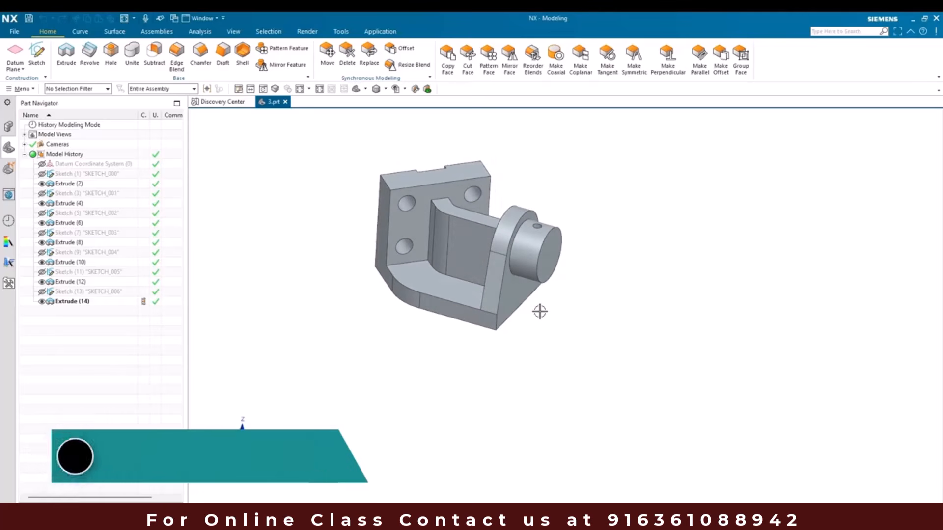
pyautogui.moveTo(570, 518)
pyautogui.click(569, 479)
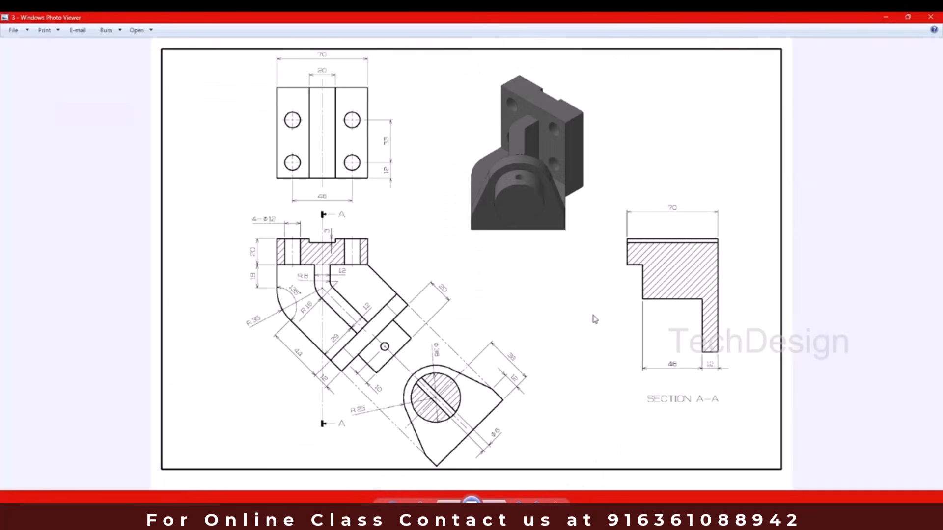
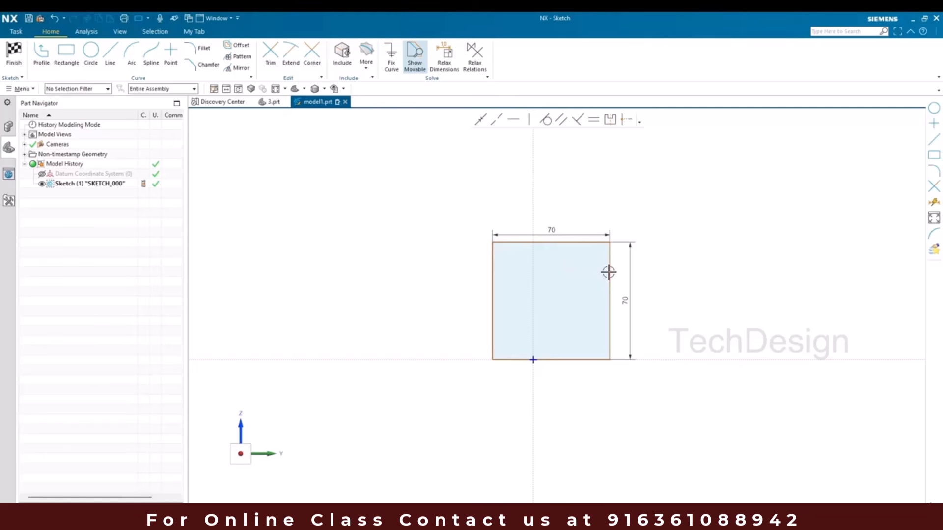
# - Dimension the 70 mm square's side to 35 mm from the vertical axis so that the square is centred
pyautogui.click(610, 272)
pyautogui.click(533, 190)
pyautogui.click(575, 273)
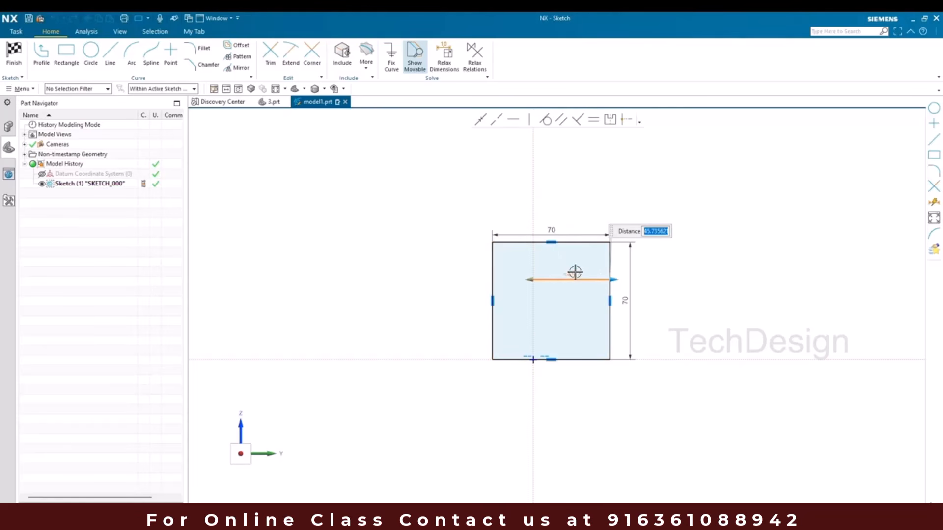
pyautogui.press('Return')
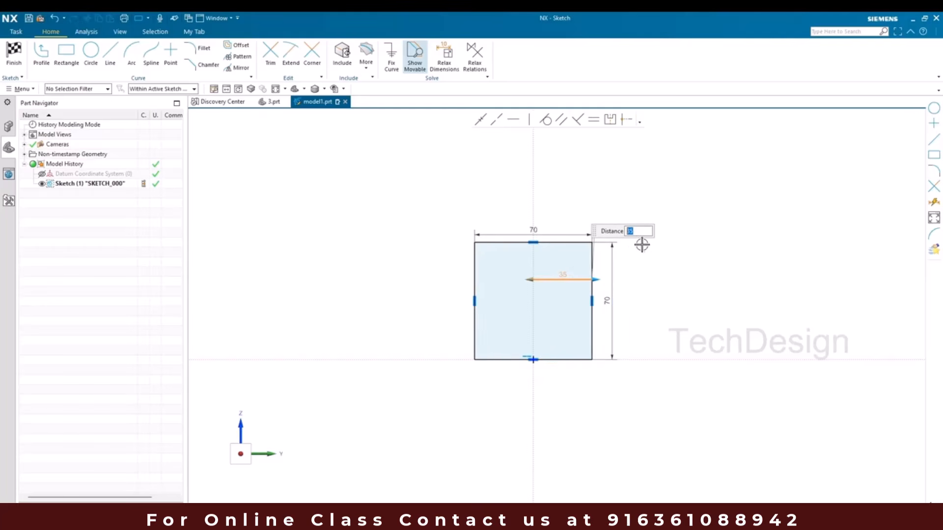
pyautogui.scroll(-3, 444, 205)
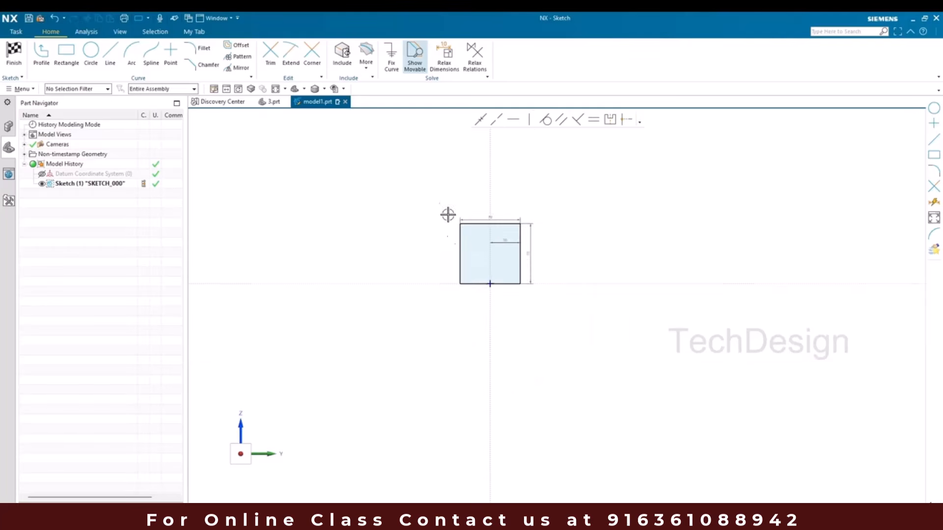
pyautogui.scroll(4, 474, 291)
# - Check the hole layout in the Windows Photo Viewer drawing and sketch two vertically aligned circles, about 20.5 and 16.5 mm in diameter, in the square's right half
pyautogui.click(570, 467)
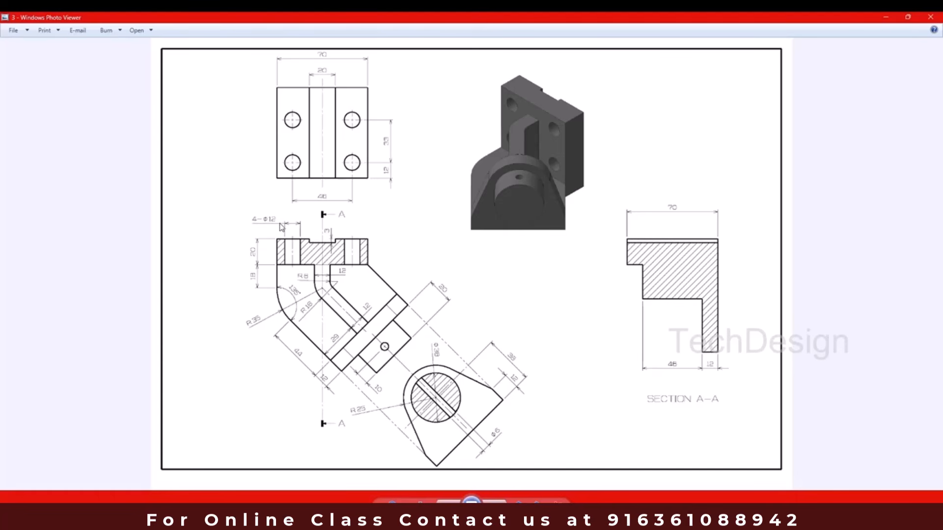
pyautogui.scroll(3, 270, 218)
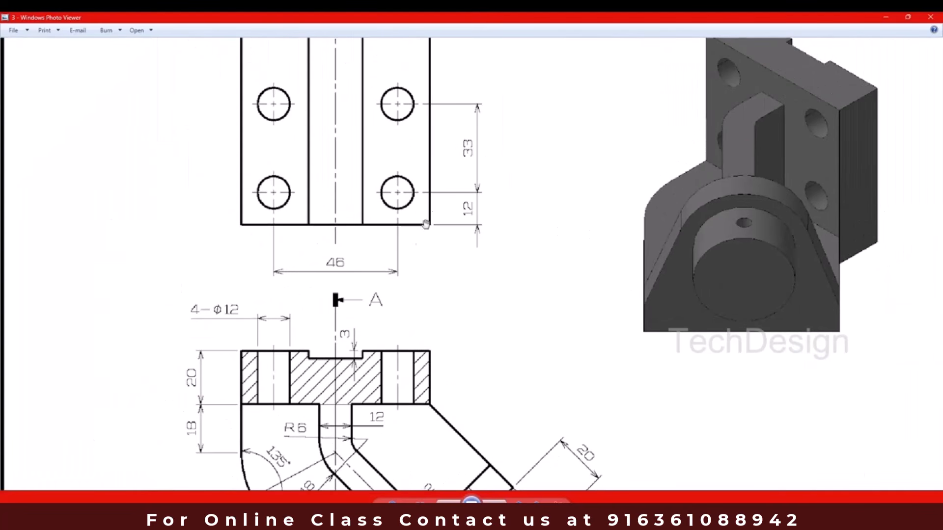
pyautogui.moveTo(410, 166); pyautogui.dragTo(407, 204)
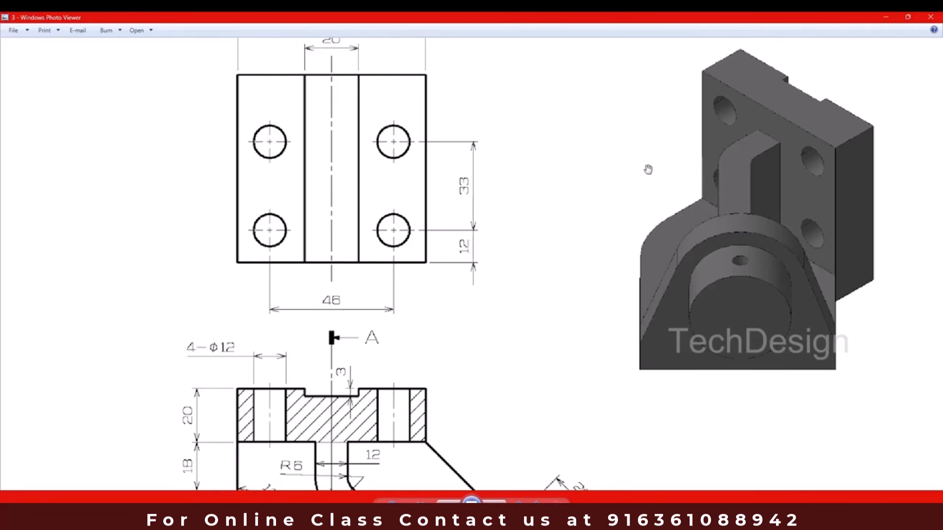
pyautogui.click(886, 17)
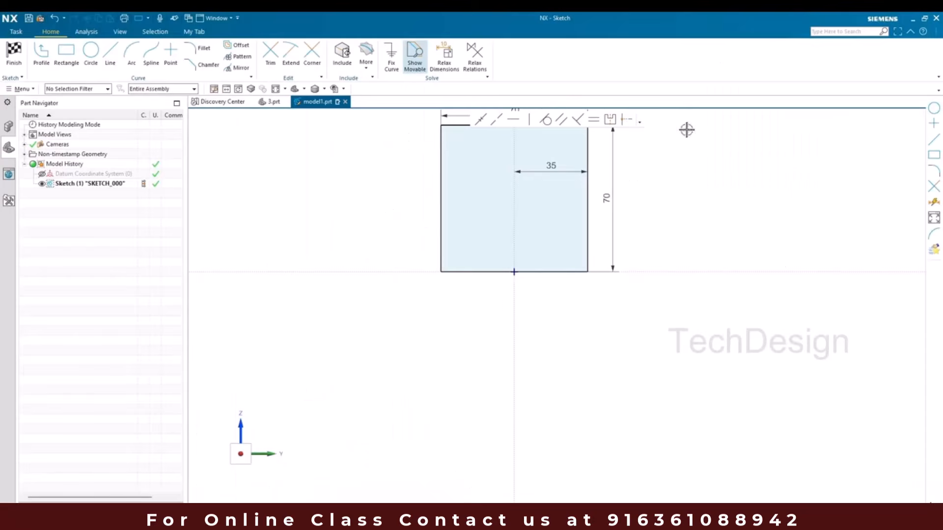
pyautogui.click(90, 51)
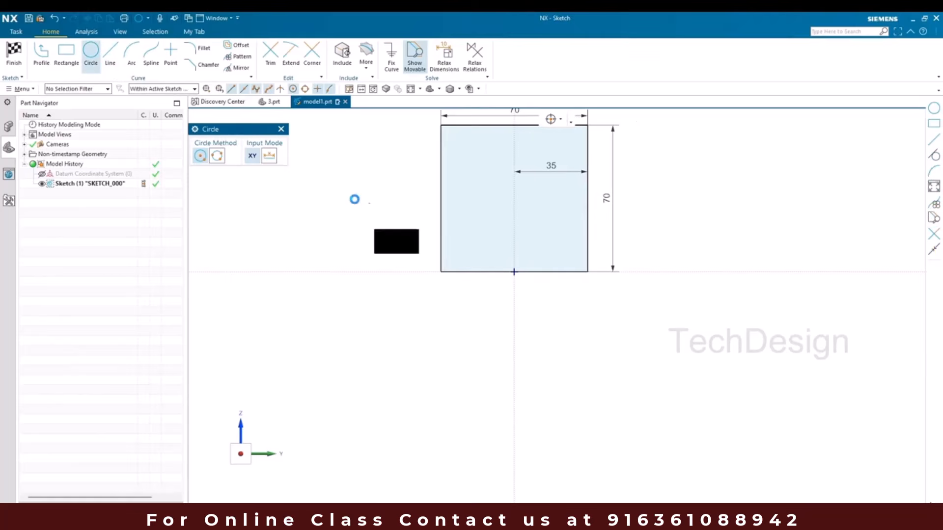
pyautogui.click(552, 223)
pyautogui.click(553, 245)
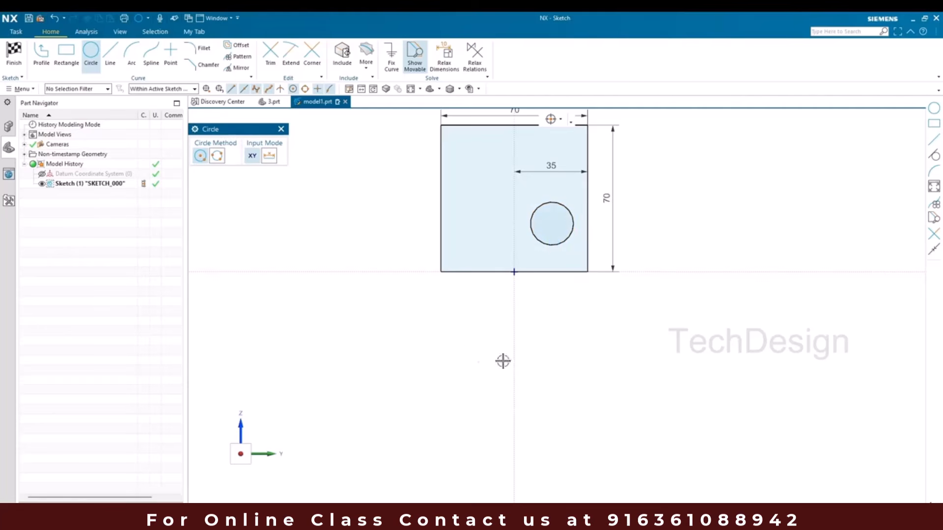
pyautogui.scroll(-2, 541, 222)
pyautogui.scroll(4, 548, 211)
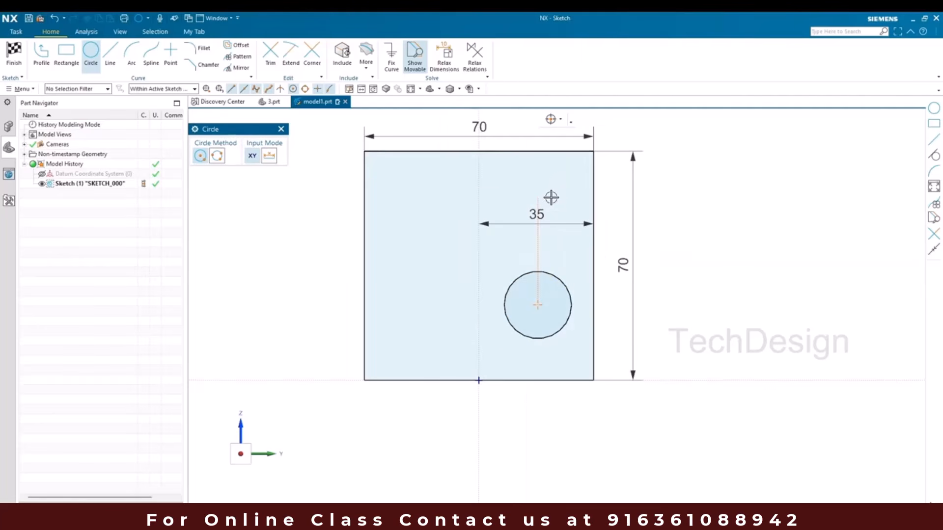
pyautogui.click(537, 198)
pyautogui.click(543, 225)
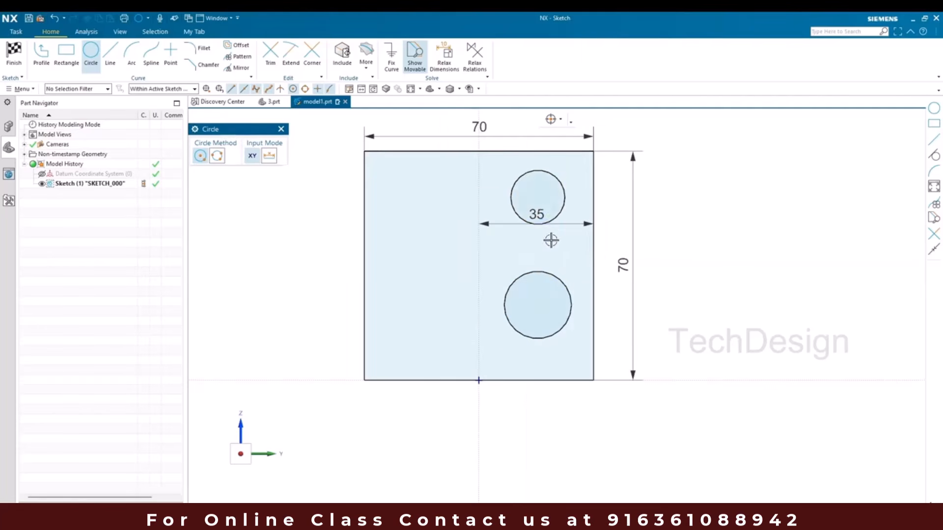
pyautogui.press('Escape')
# - Set the diameters of both the upper and the lower circle to 12 mm
pyautogui.click(565, 205)
pyautogui.click(627, 194)
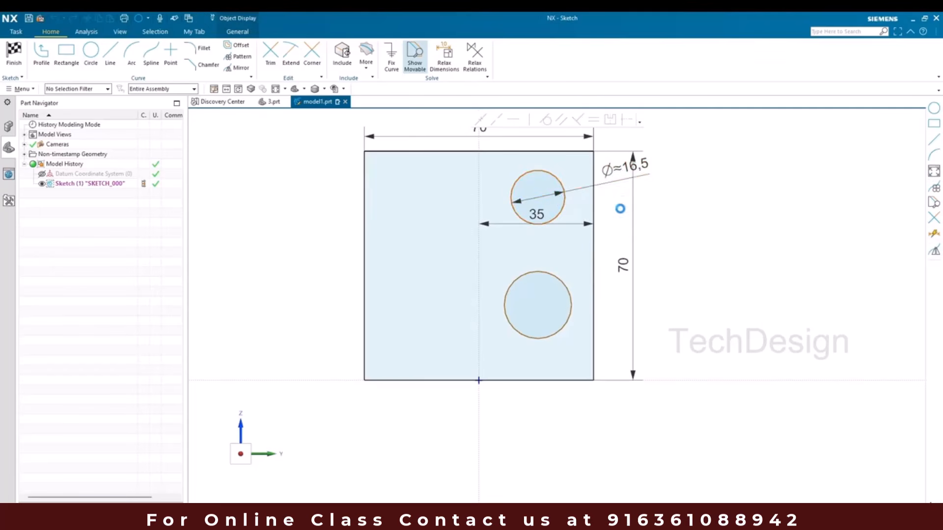
pyautogui.write('12')
pyautogui.press('Return')
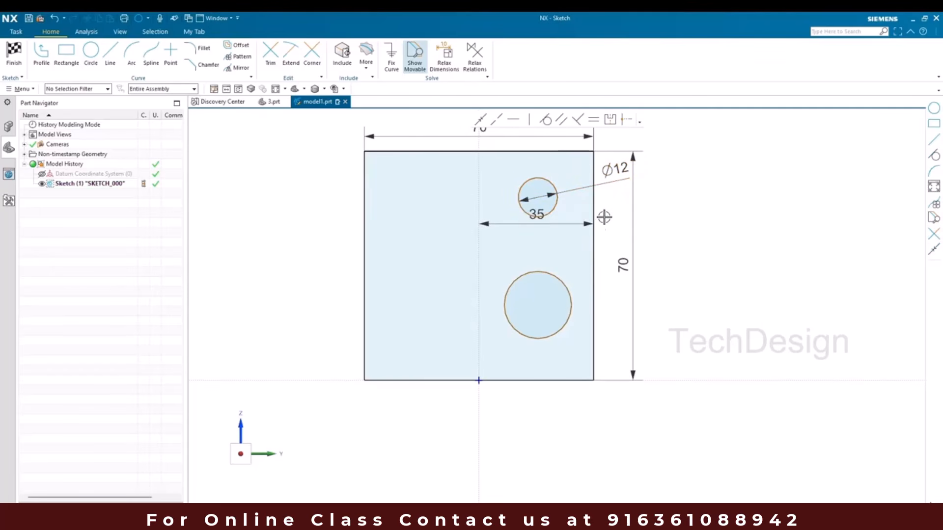
pyautogui.click(559, 280)
pyautogui.click(626, 228)
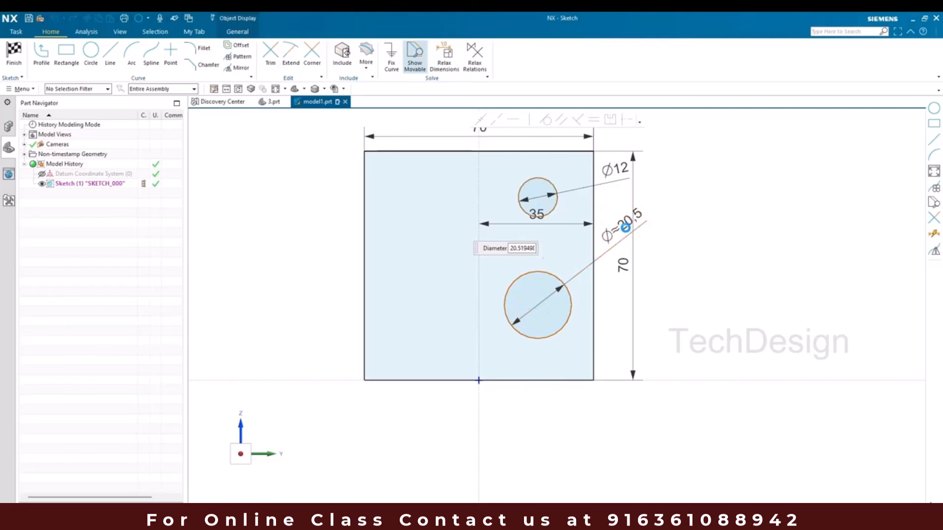
pyautogui.write('12')
pyautogui.press('Return')
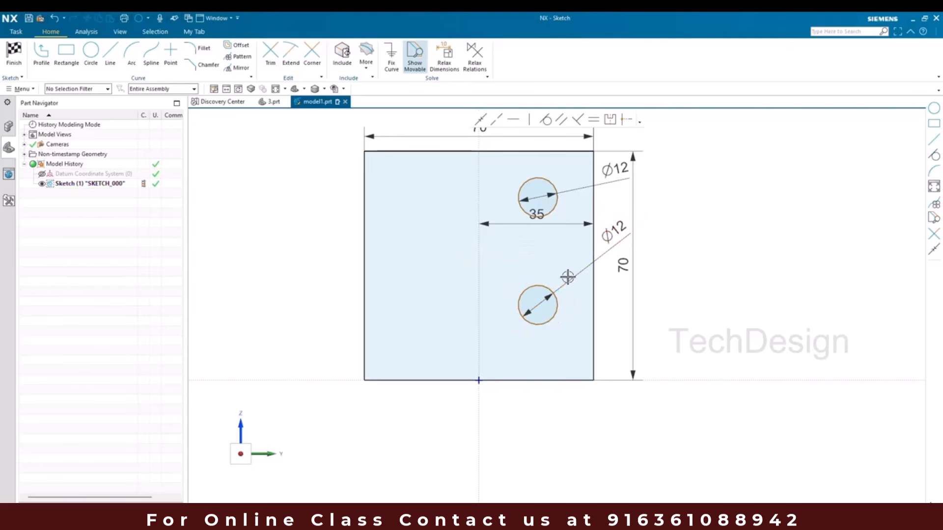
# - Align the centres of the lower and upper 12 mm circles vertically
pyautogui.click(538, 305)
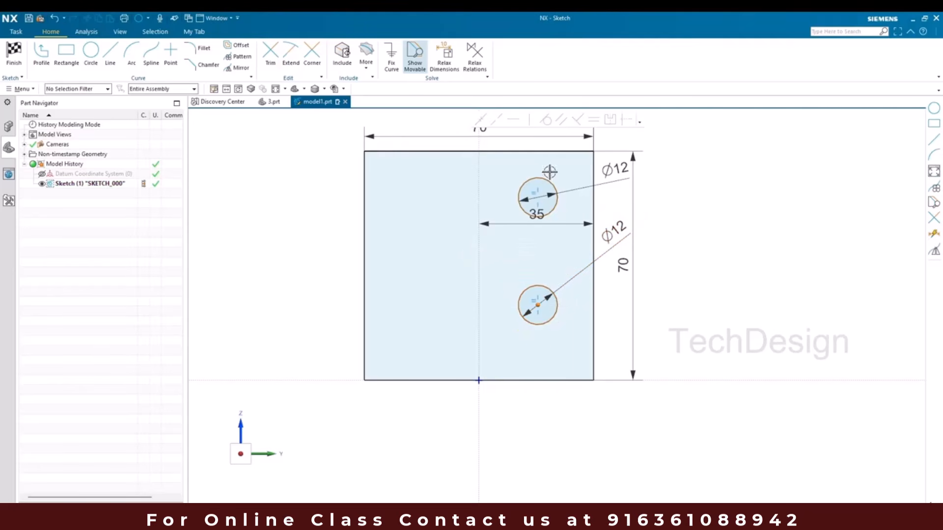
pyautogui.click(538, 198)
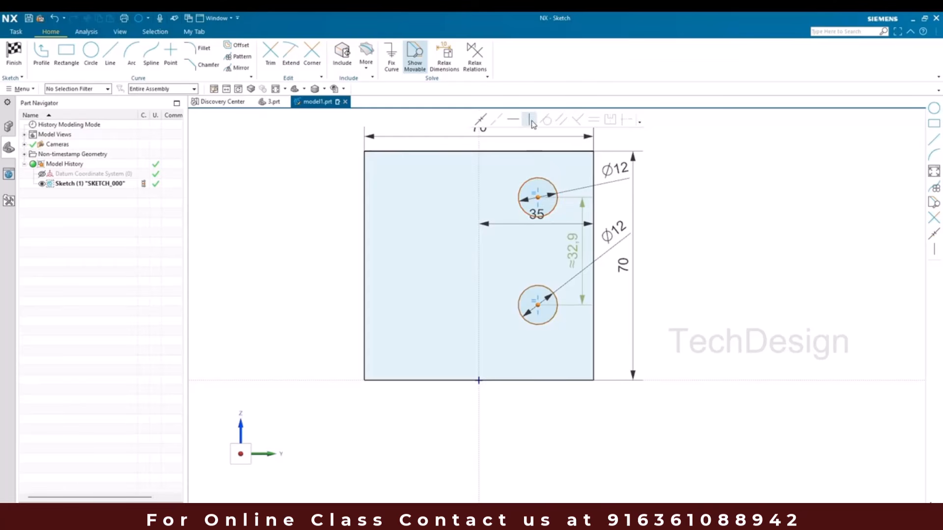
pyautogui.click(530, 120)
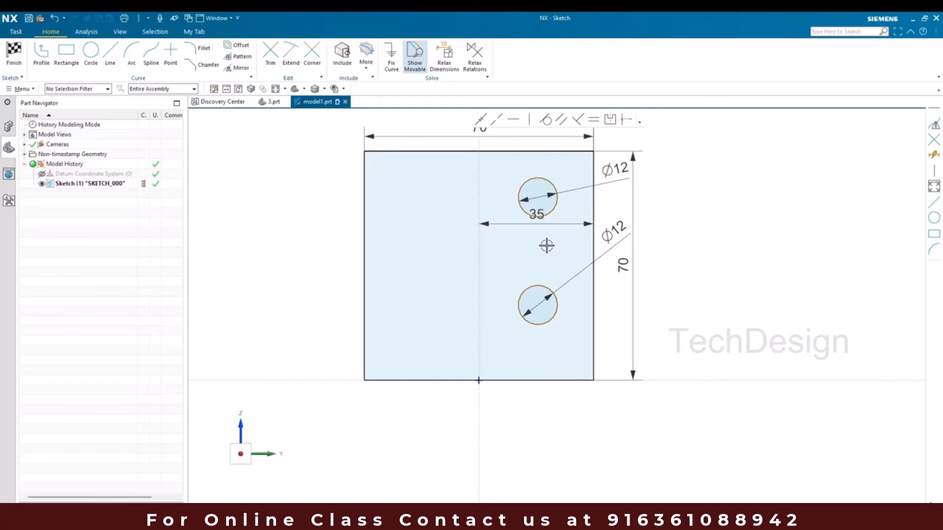
# - Check the hole spacing in the Windows Photo Viewer drawing and dimension the lower circle's centre 46/2 mm from the vertical axis in NX
pyautogui.moveTo(557, 497)
pyautogui.click(552, 474)
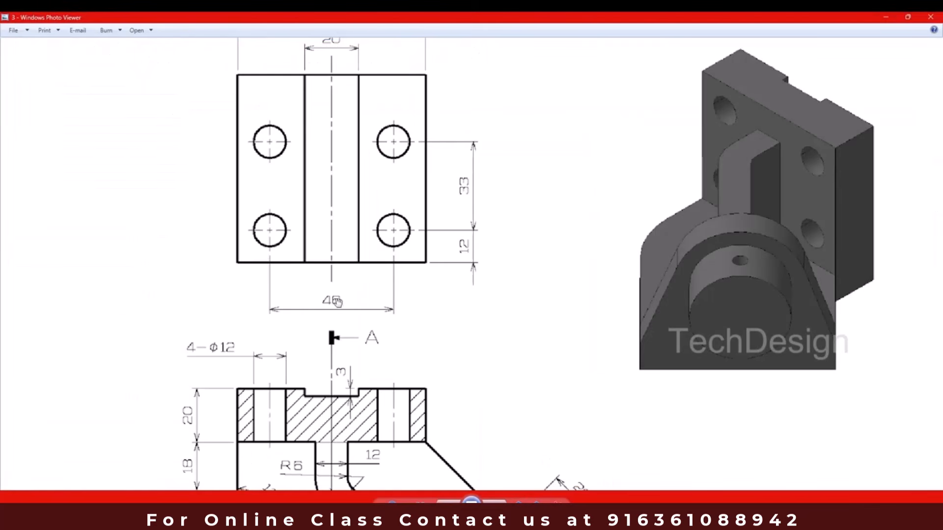
pyautogui.click(885, 21)
pyautogui.click(538, 306)
pyautogui.click(480, 280)
pyautogui.click(511, 312)
pyautogui.write('46/2')
pyautogui.press('Return')
pyautogui.press('Return')
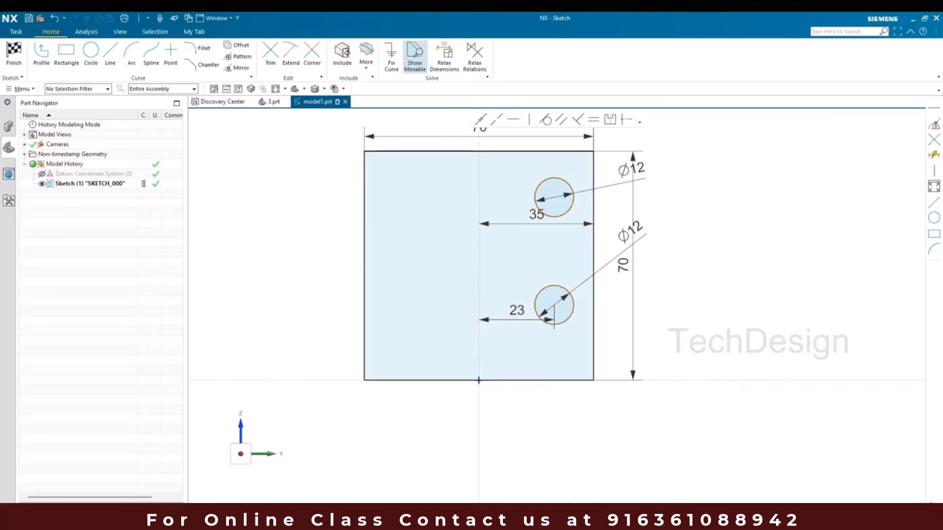
# - Examine the vertical hole spacing and edge offset in the plate view of the Windows Photo Viewer drawing, then return to NX
pyautogui.click(570, 474)
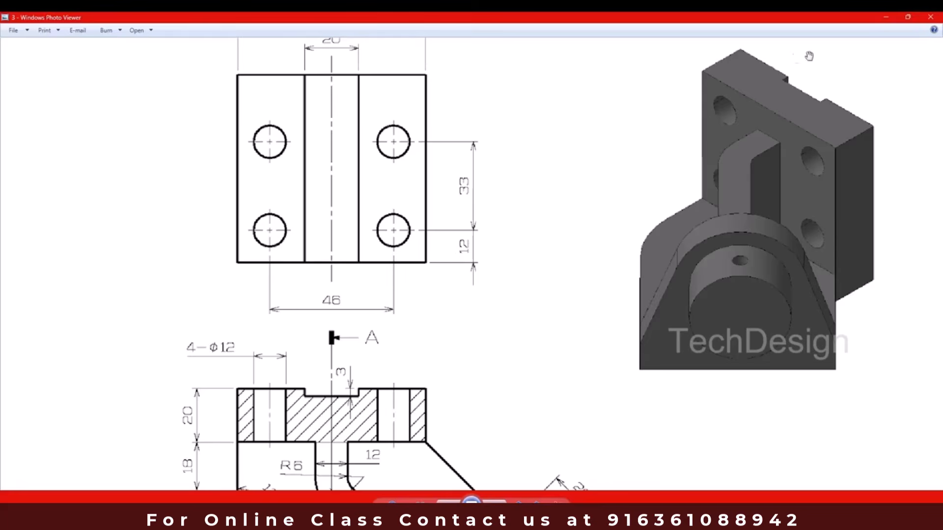
pyautogui.click(885, 20)
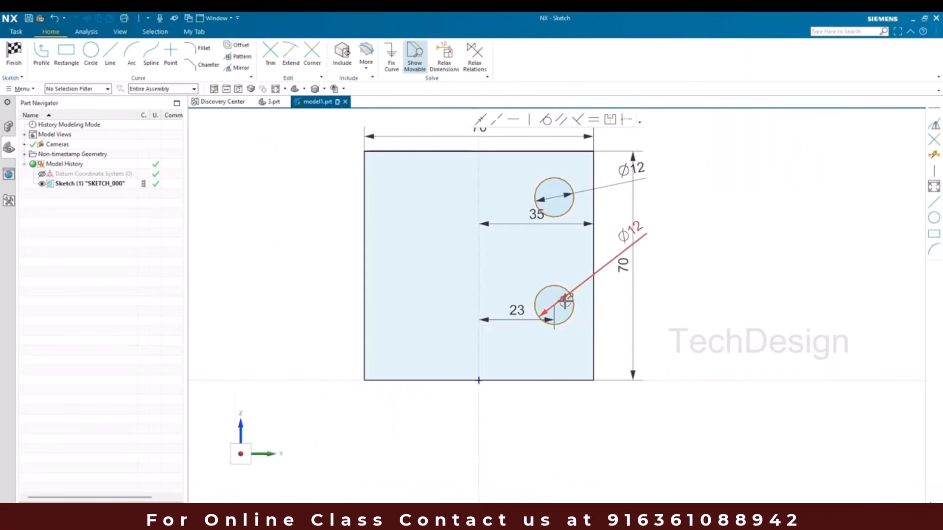
pyautogui.scroll(2, 559, 192)
pyautogui.scroll(-3, 558, 205)
pyautogui.scroll(1, 558, 178)
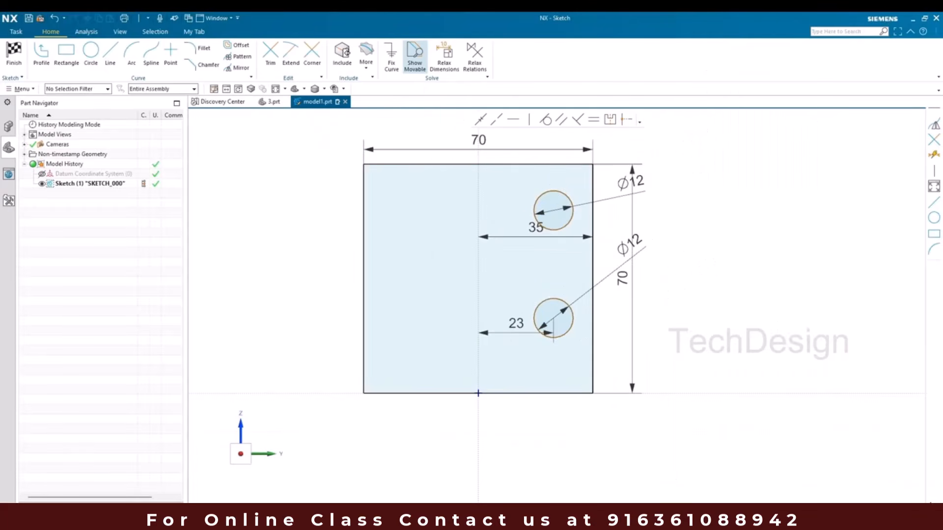
pyautogui.click(570, 516)
pyautogui.scroll(-4, 435, 220)
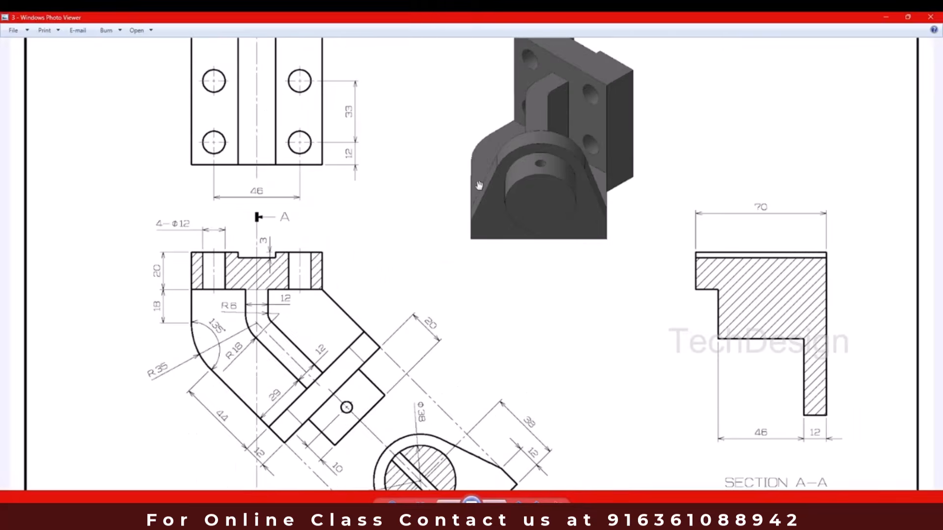
pyautogui.moveTo(454, 232); pyautogui.dragTo(475, 264)
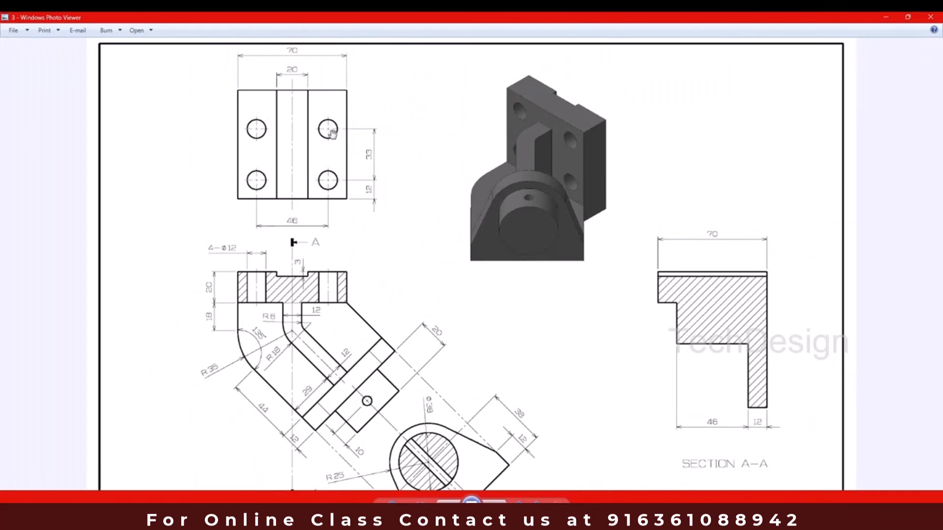
pyautogui.click(887, 18)
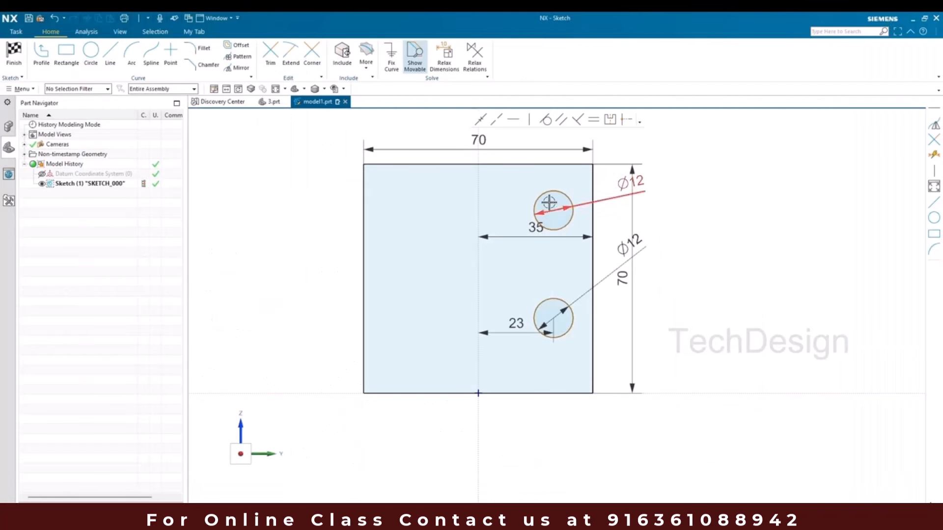
# - Dimension the upper circle's centre 12 mm from the square's top edge
pyautogui.click(554, 210)
pyautogui.click(555, 164)
pyautogui.doubleClick(558, 182)
pyautogui.write('12')
pyautogui.press('Return')
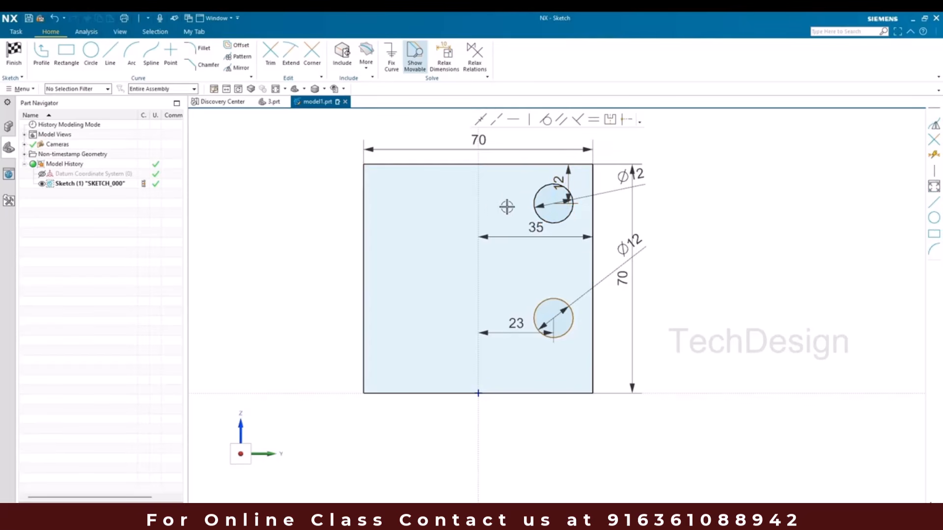
# - Set the vertical distance between the two circle centres to 33 mm
pyautogui.click(554, 203)
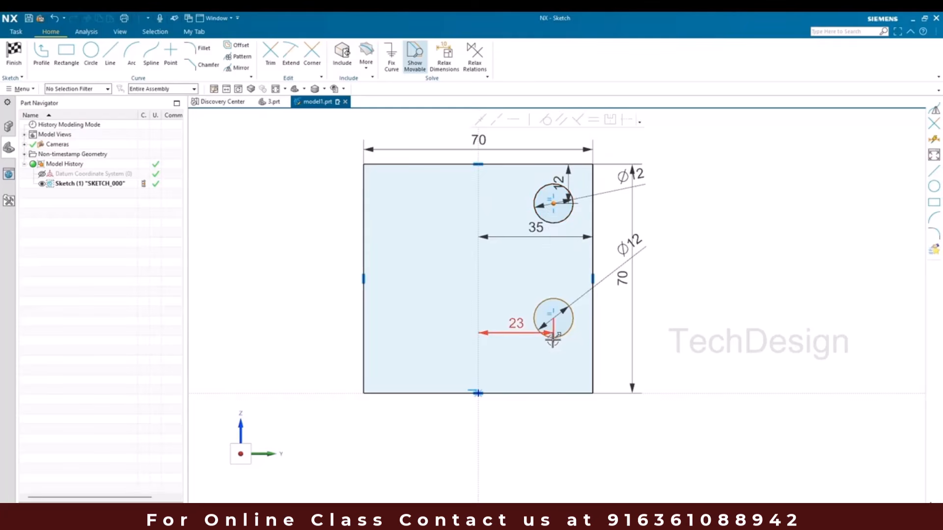
pyautogui.click(554, 318)
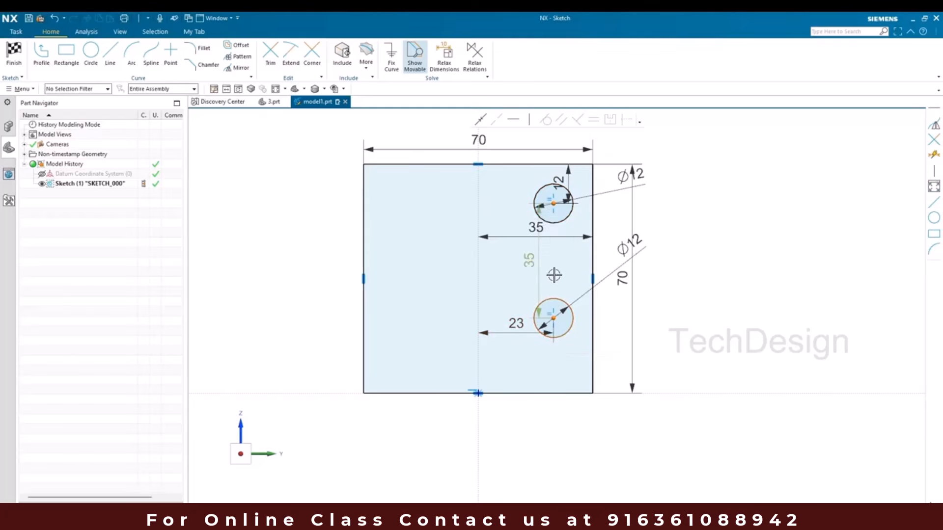
pyautogui.click(531, 269)
pyautogui.write('33')
pyautogui.press('Return')
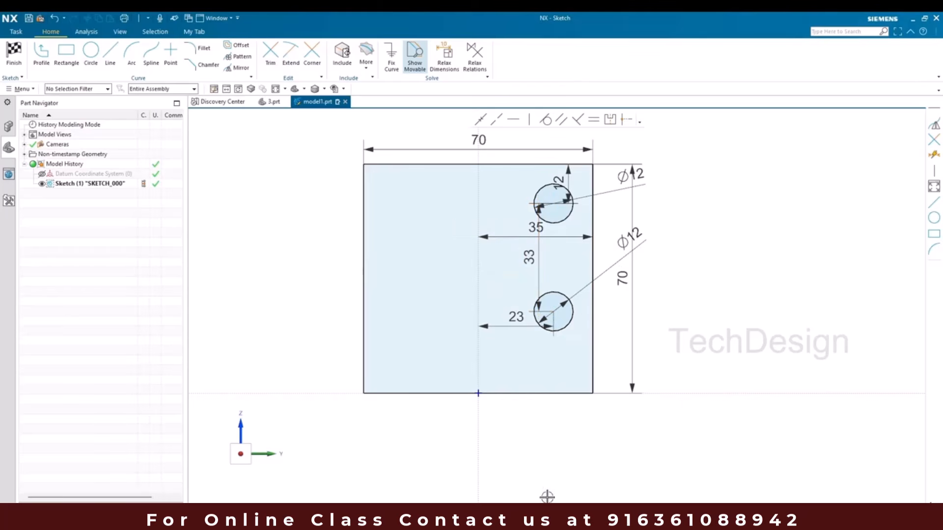
# - Check the hole pattern in the drawing and mirror both 12 mm circles about the sketch's vertical axis
pyautogui.click(561, 517)
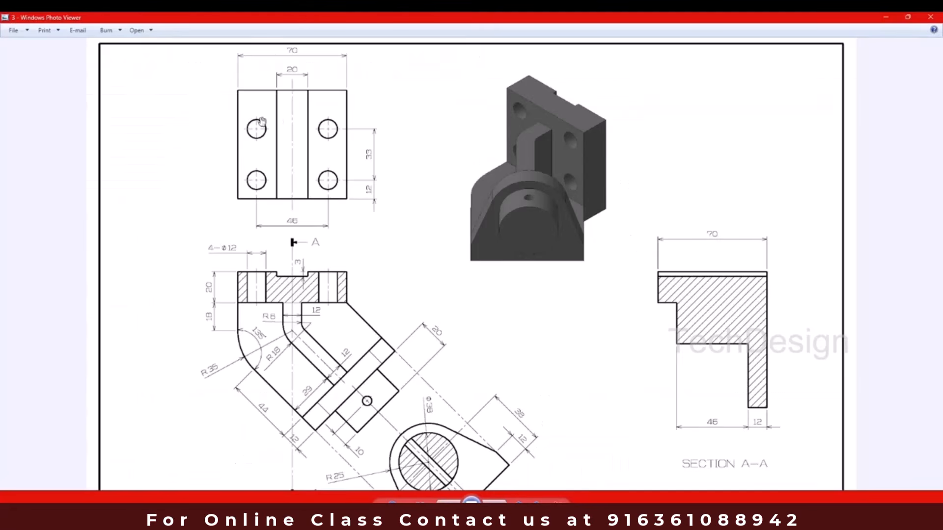
pyautogui.click(886, 17)
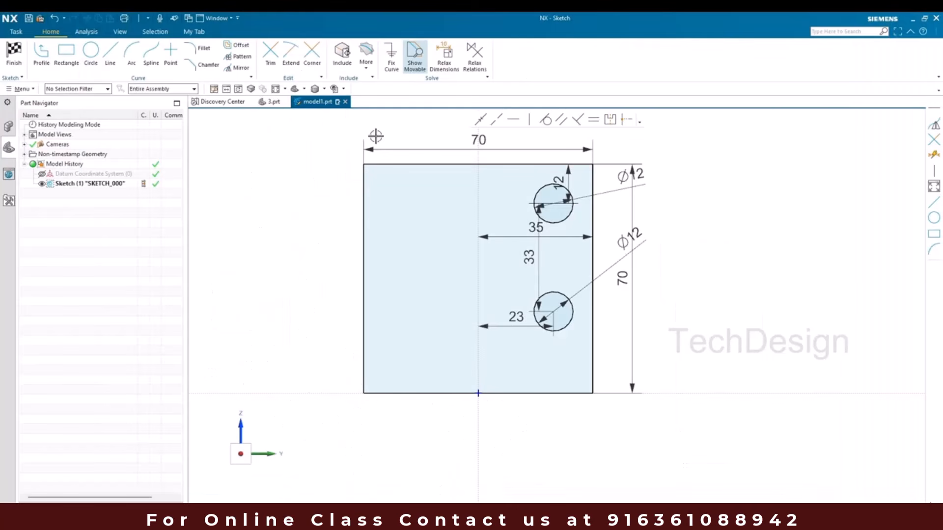
pyautogui.click(239, 67)
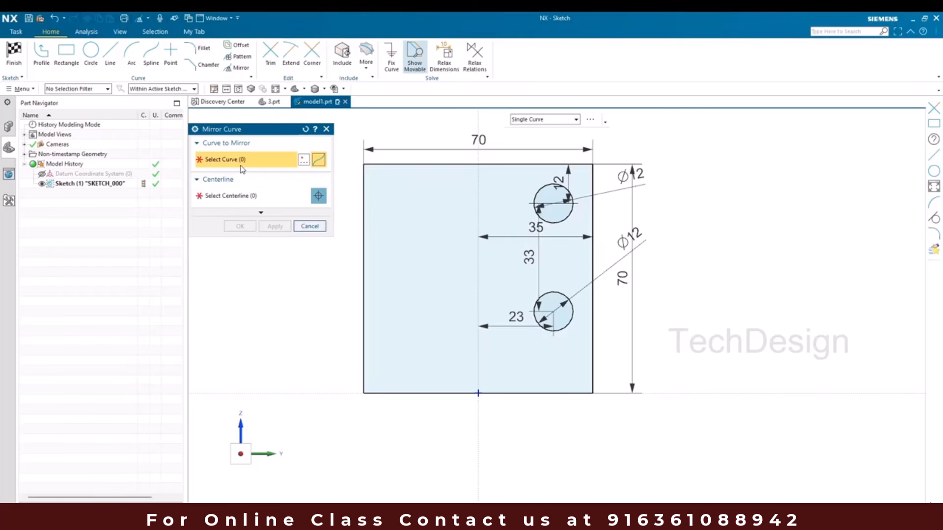
pyautogui.click(541, 296)
pyautogui.click(548, 222)
pyautogui.click(265, 198)
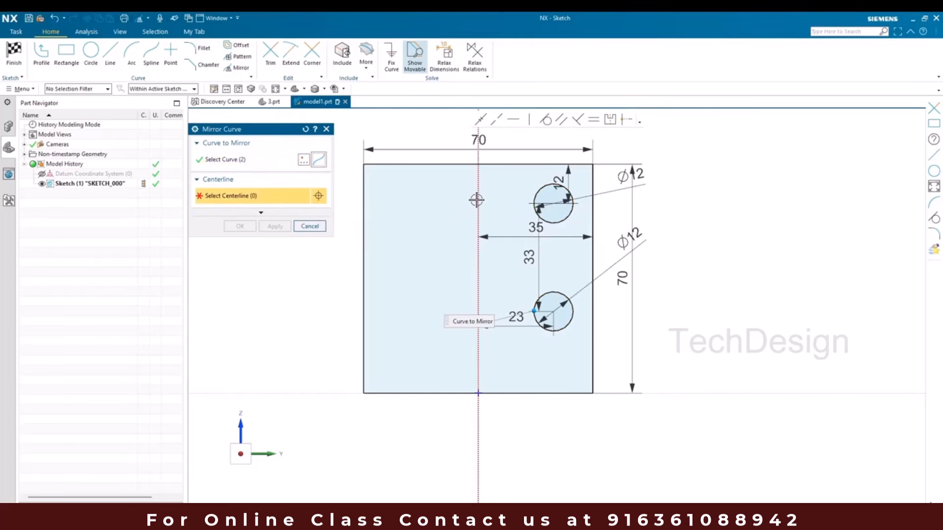
pyautogui.click(478, 202)
pyautogui.click(238, 226)
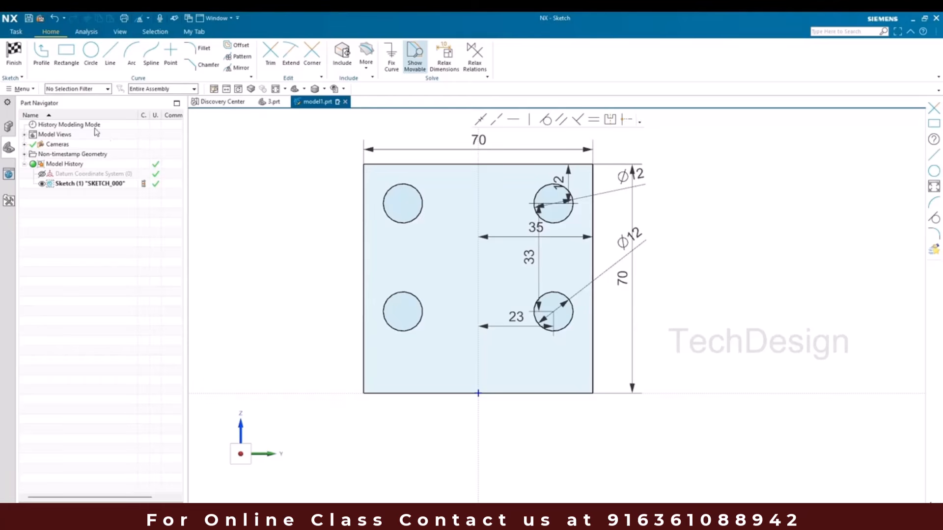
# - Finish the sketch, check the plate thickness in the drawing, and extrude the plate profile with its four holes from 0 to 20 mm
pyautogui.click(14, 52)
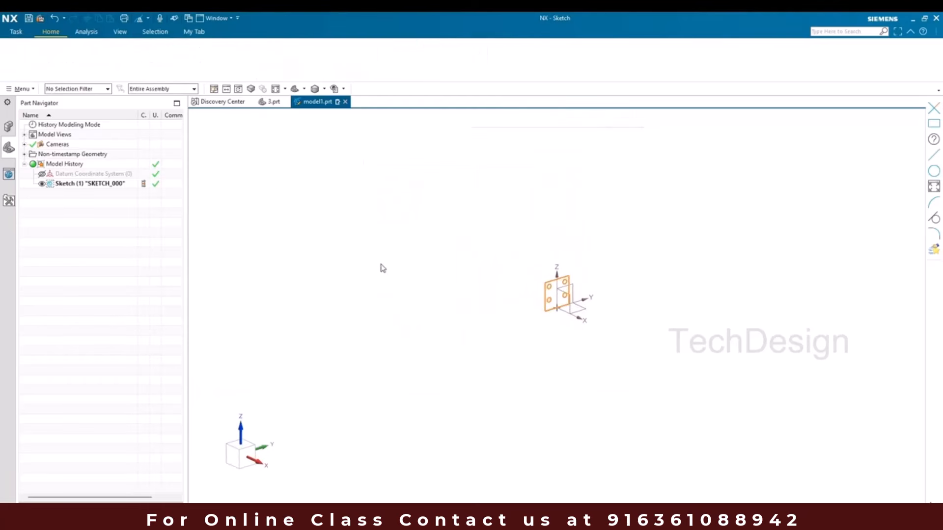
pyautogui.moveTo(570, 513)
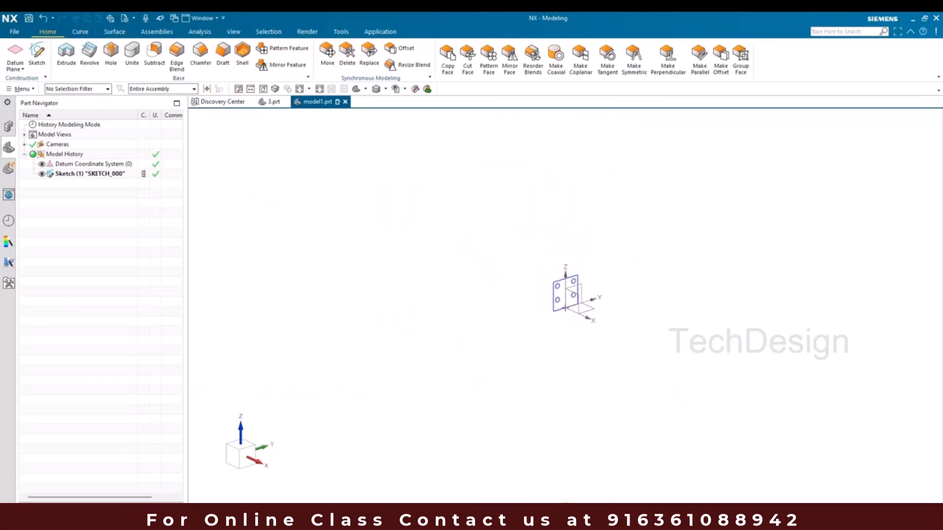
pyautogui.click(585, 487)
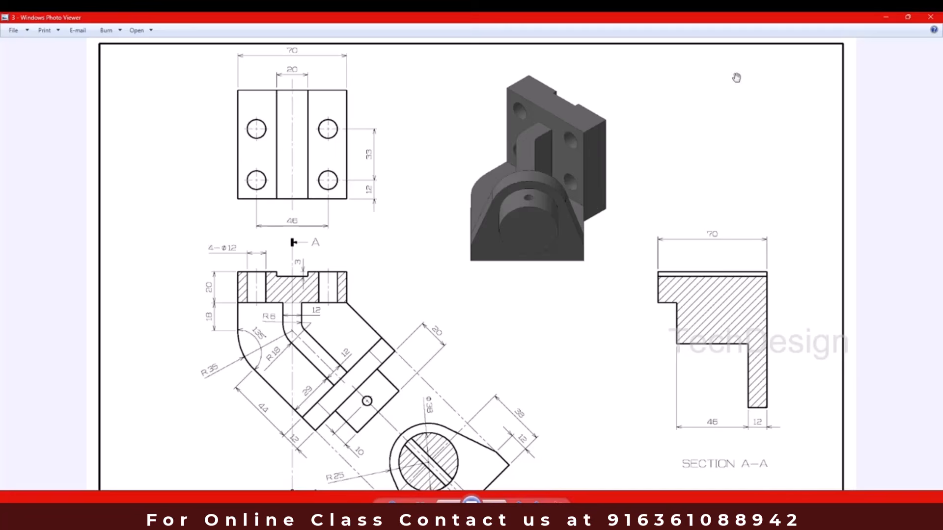
pyautogui.click(887, 18)
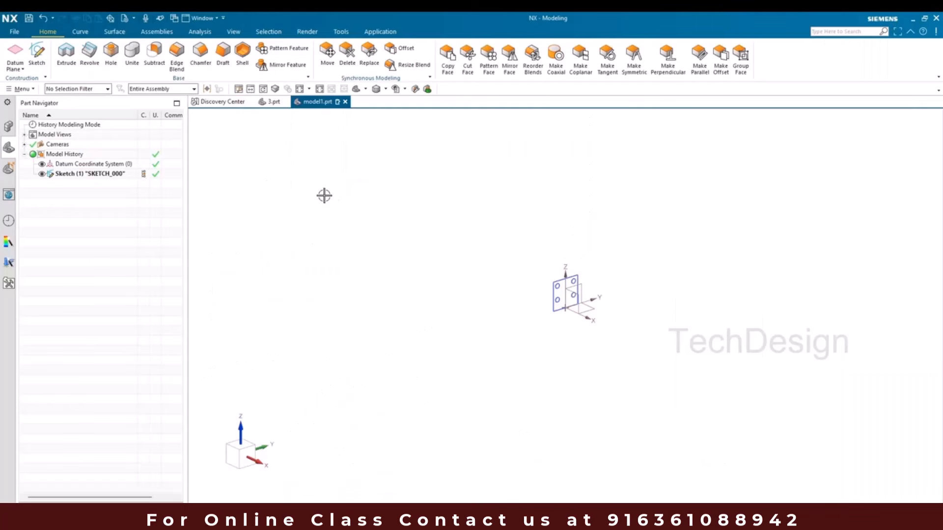
pyautogui.click(67, 51)
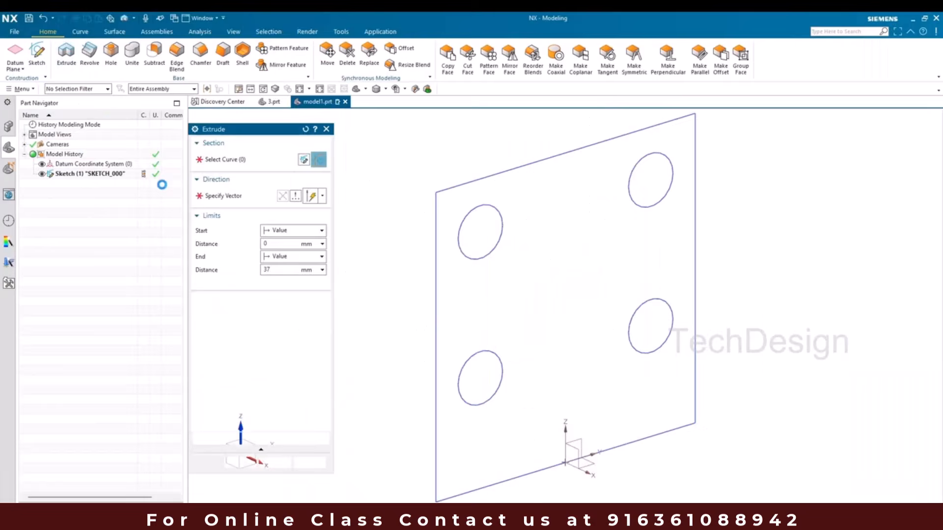
pyautogui.click(101, 174)
pyautogui.hotkey('ctrl', 'f')
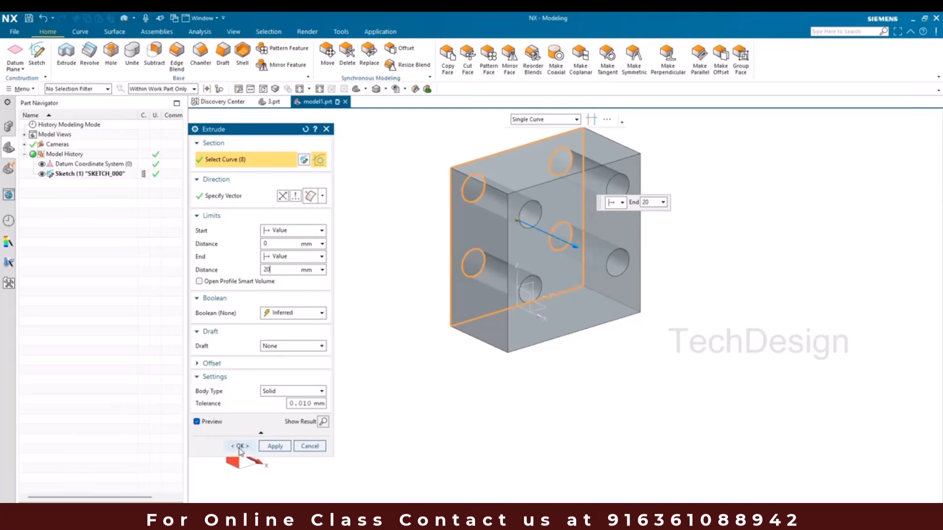
pyautogui.click(239, 447)
pyautogui.moveTo(444, 324); pyautogui.dragTo(348, 272, button='middle')
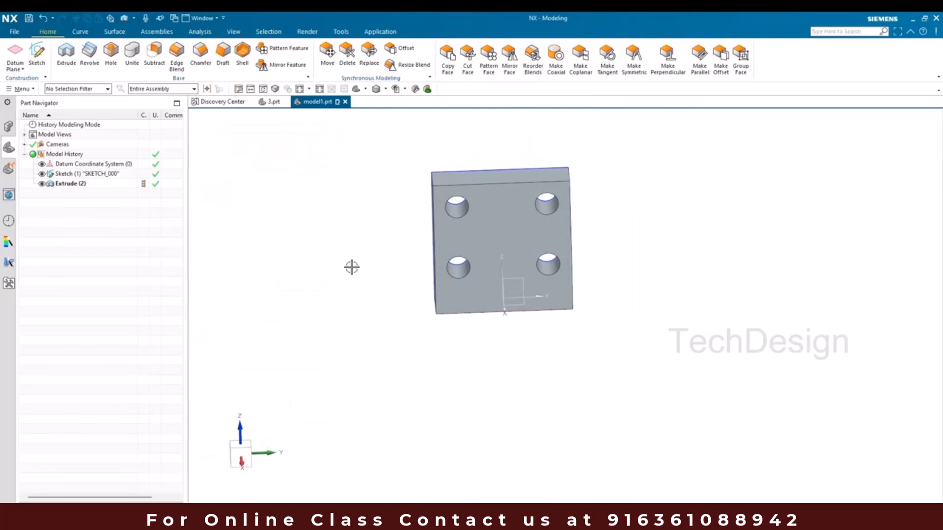
# - Check the bracket's arm in the Windows Photo Viewer drawing and create a new sketch on the Top principal plane in NX
pyautogui.click(569, 500)
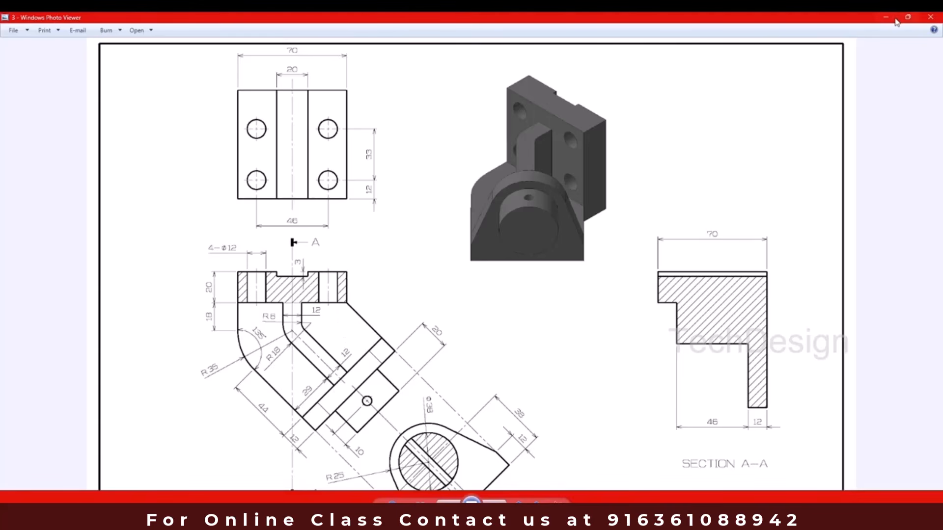
pyautogui.click(888, 18)
pyautogui.moveTo(535, 312)
pyautogui.mouseDown(button='middle')
pyautogui.moveTo(545, 333)
pyautogui.moveTo(529, 296)
pyautogui.mouseUp(button='middle')
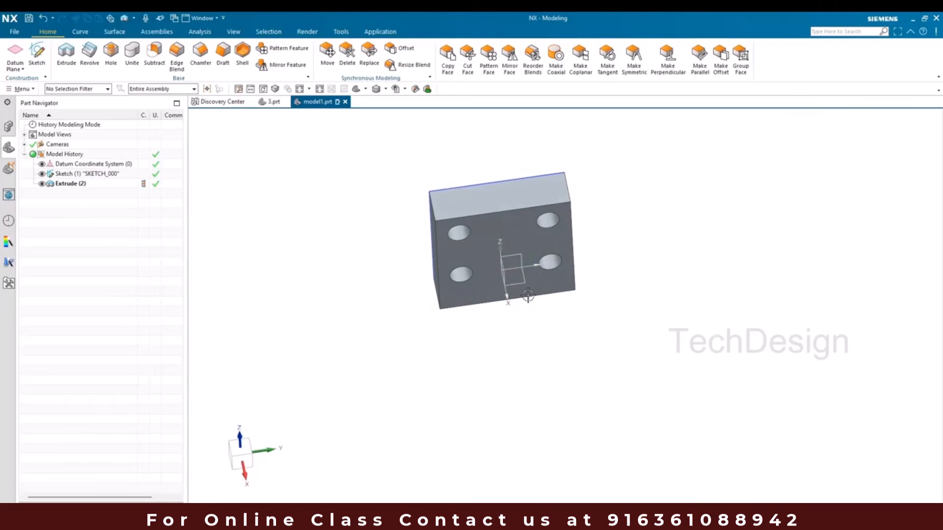
pyautogui.click(37, 51)
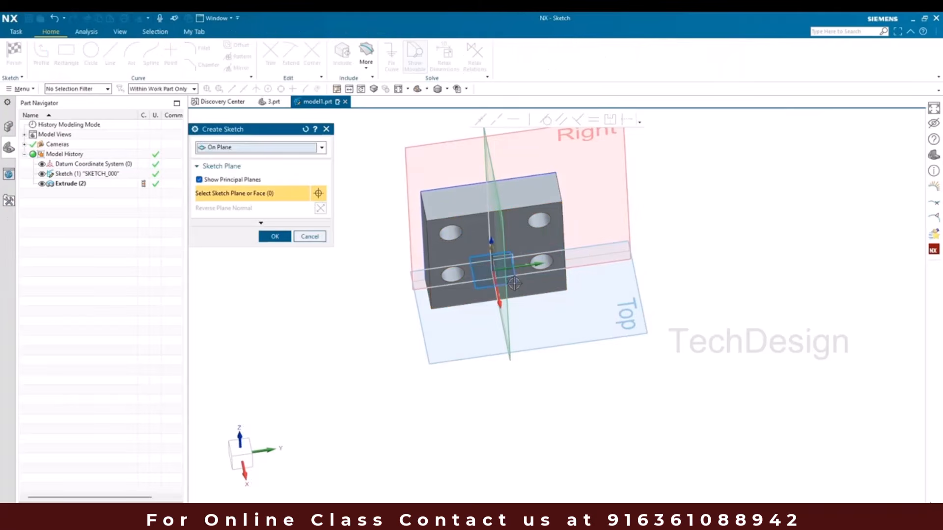
pyautogui.click(488, 345)
pyautogui.moveTo(488, 346)
pyautogui.mouseDown(button='middle')
pyautogui.moveTo(497, 259)
pyautogui.moveTo(475, 335)
pyautogui.mouseUp(button='middle')
pyautogui.click(276, 237)
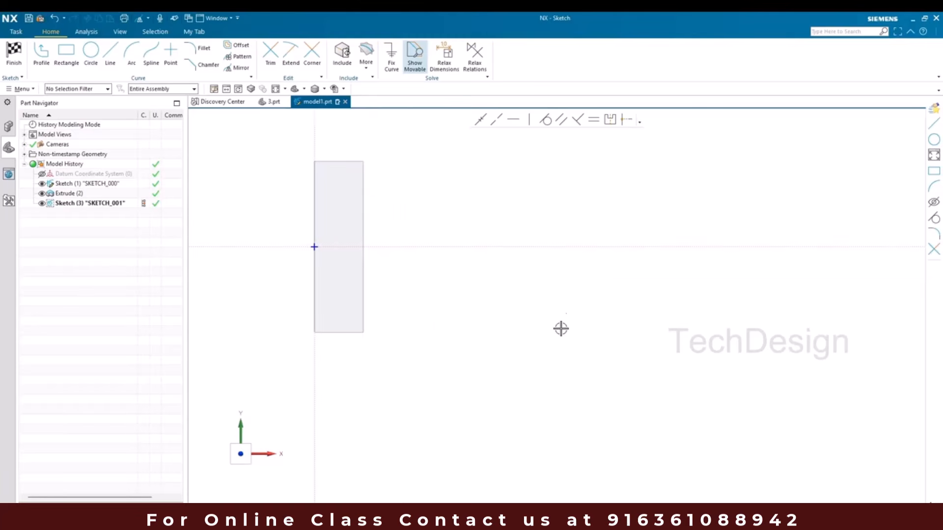
# - Check the arm in the drawing, then start the Line command with the selection scope set to Entire Assembly
pyautogui.click(569, 516)
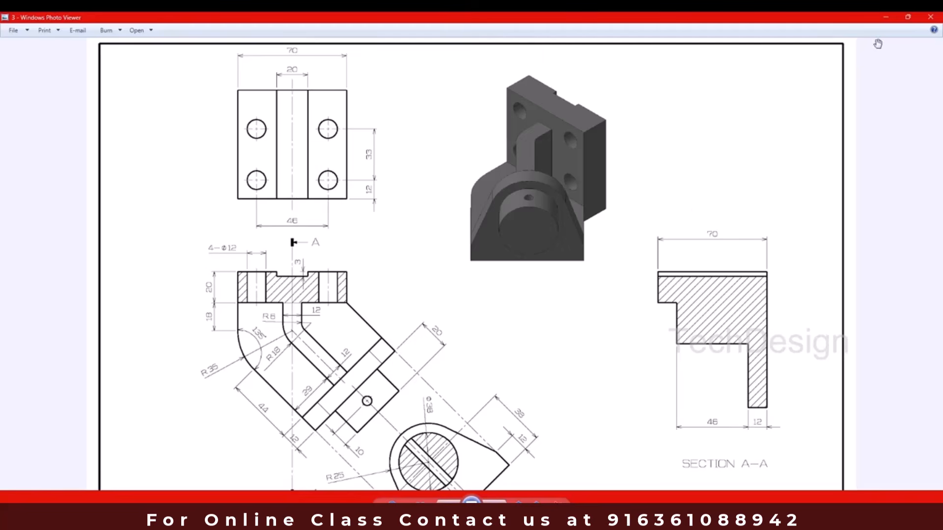
pyautogui.click(886, 19)
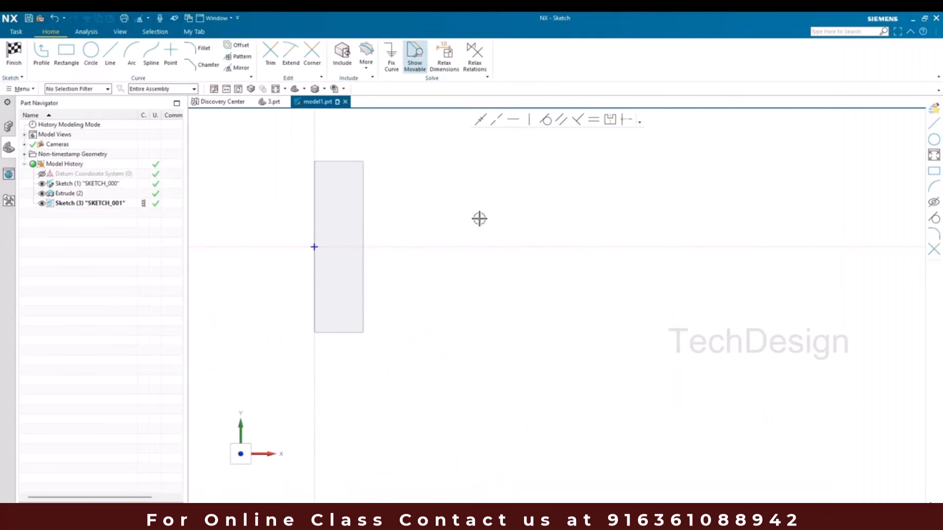
pyautogui.click(111, 54)
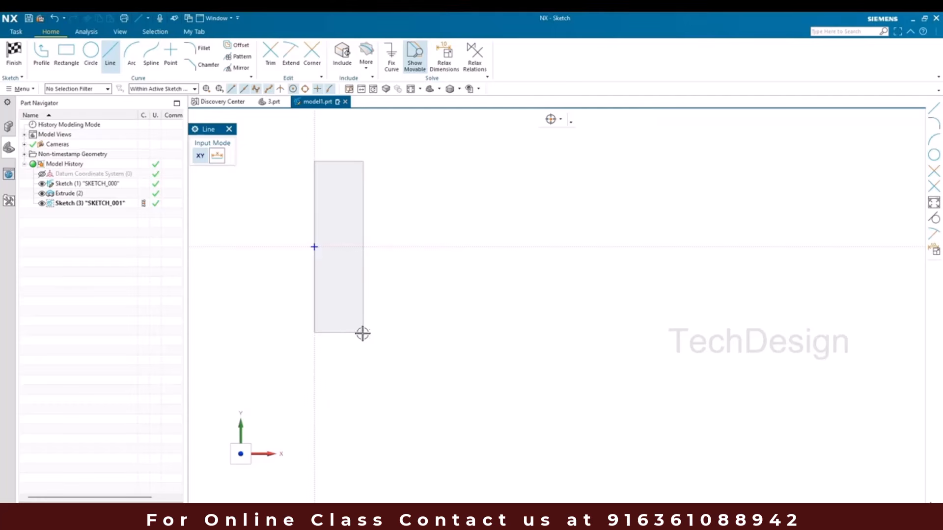
pyautogui.click(173, 89)
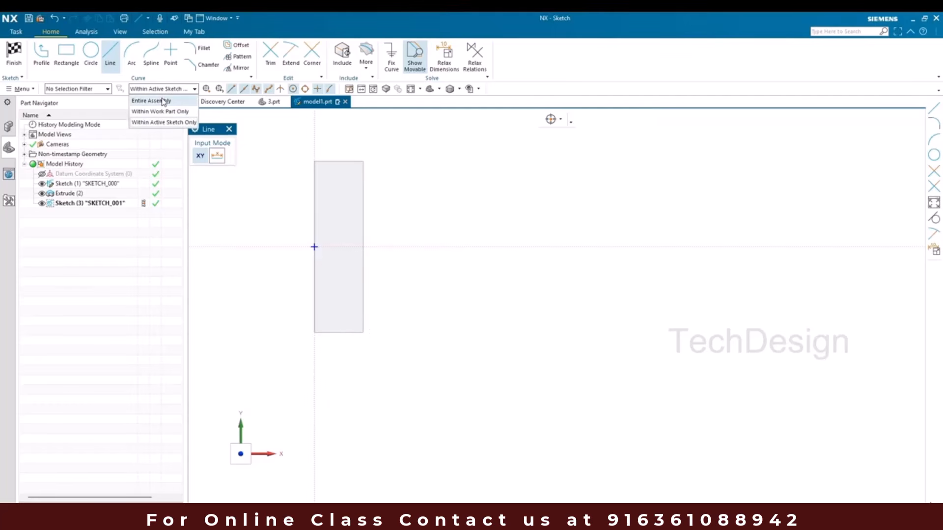
pyautogui.click(164, 101)
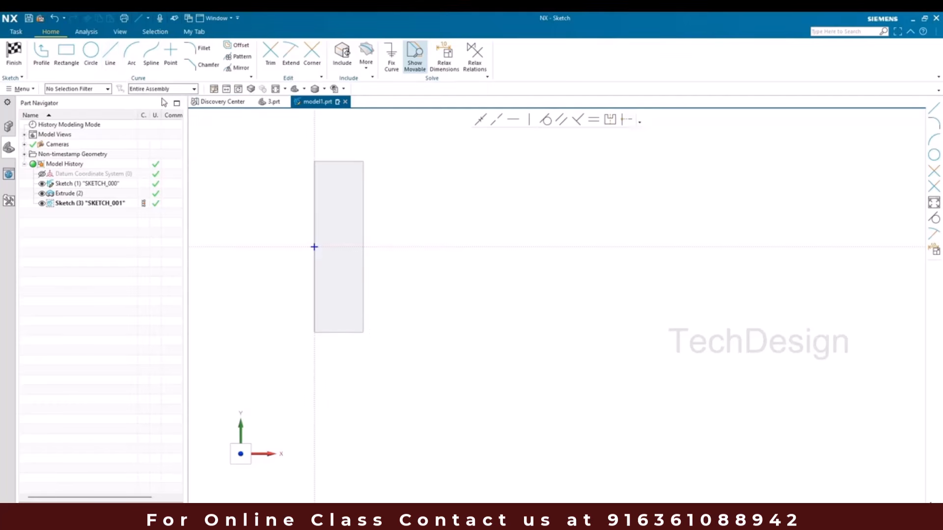
pyautogui.click(112, 59)
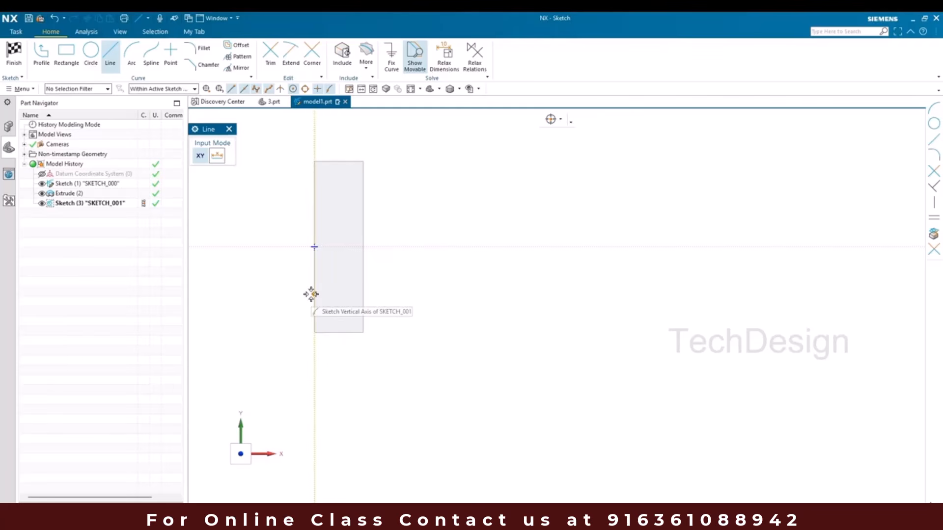
pyautogui.click(156, 91)
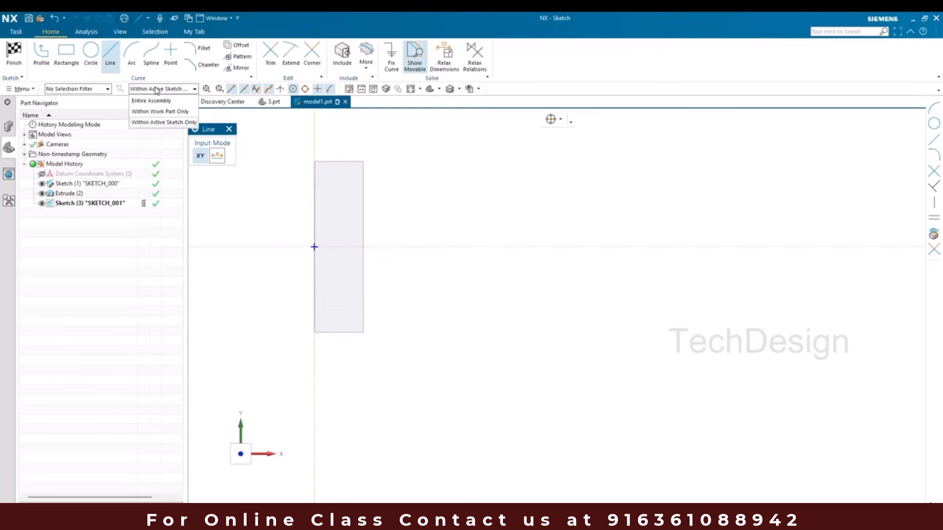
pyautogui.click(156, 101)
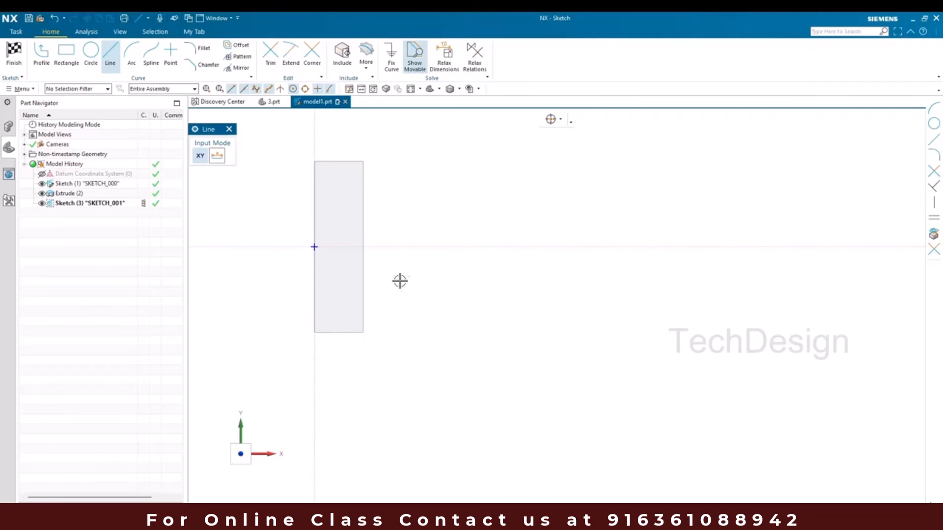
# - Draw a horizontal line from the plate's lower outer corner and continue it with a line slanting upward at about 45 degrees
pyautogui.click(364, 334)
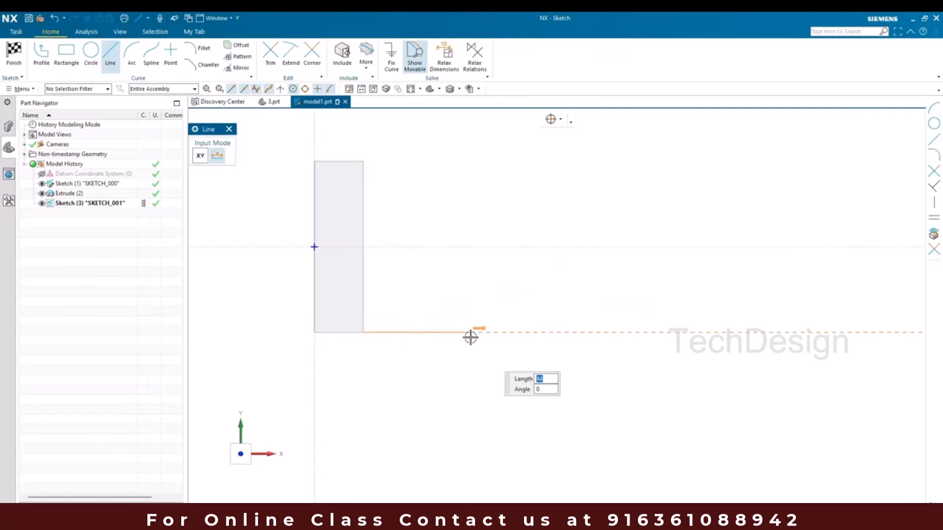
pyautogui.moveTo(570, 521)
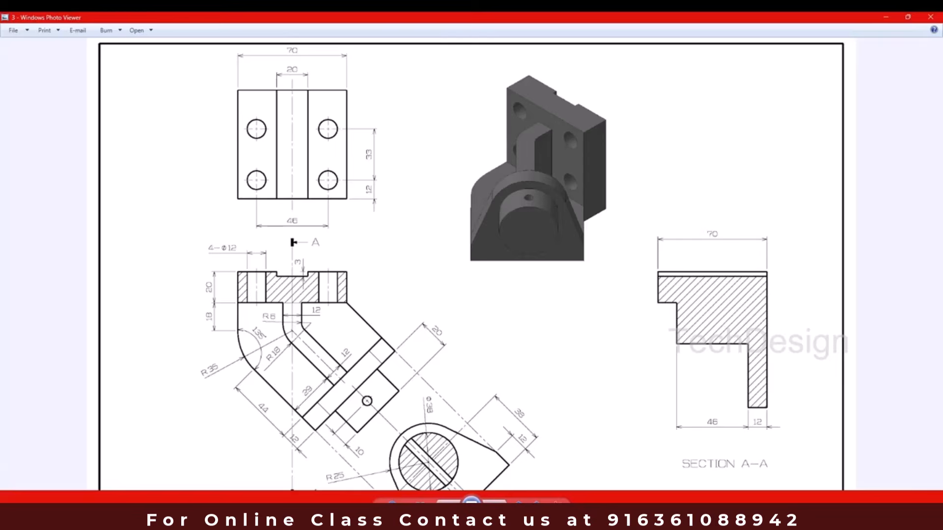
pyautogui.hotkey('alt', 'Tab')
pyautogui.click(501, 334)
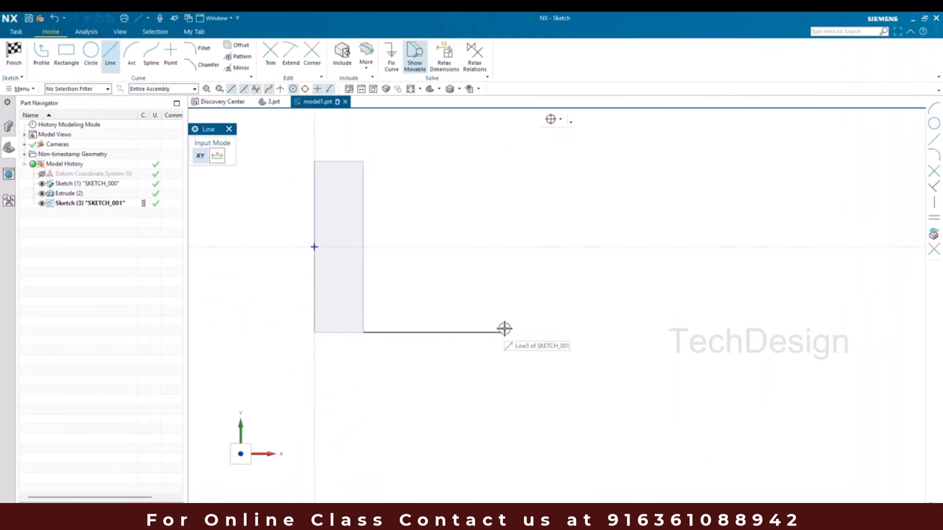
pyautogui.click(651, 183)
pyautogui.press('Escape')
pyautogui.scroll(-3, 530, 199)
pyautogui.scroll(2, 526, 227)
pyautogui.scroll(1, 526, 228)
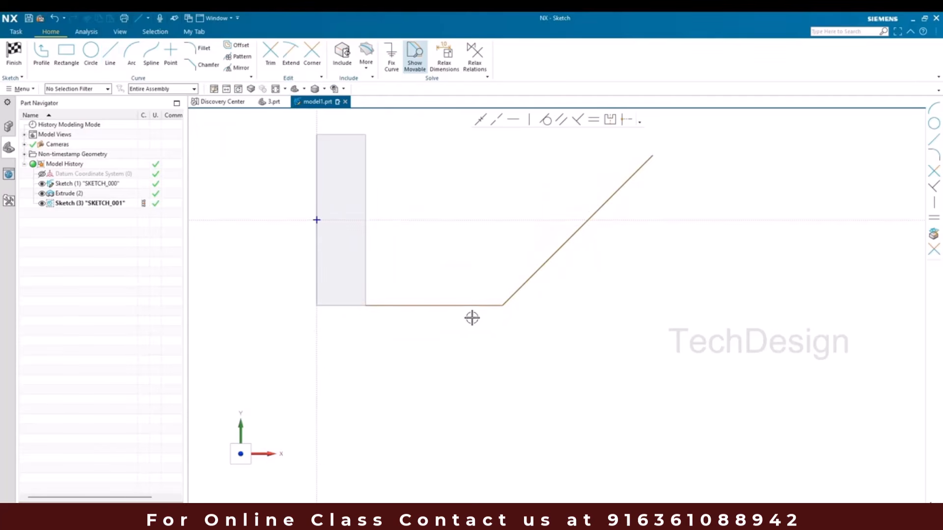
pyautogui.scroll(-2, 524, 294)
pyautogui.scroll(2, 524, 295)
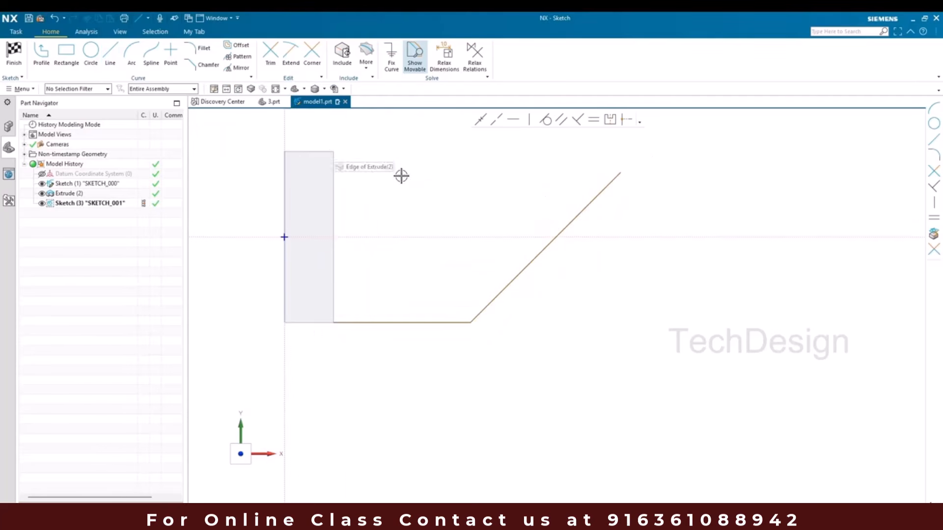
# - Draw a second slanted line rising outward from the plate's upper outer corner
pyautogui.click(110, 53)
pyautogui.click(333, 151)
pyautogui.scroll(-2, 358, 217)
pyautogui.click(412, 147)
pyautogui.press('Escape')
pyautogui.scroll(2, 407, 175)
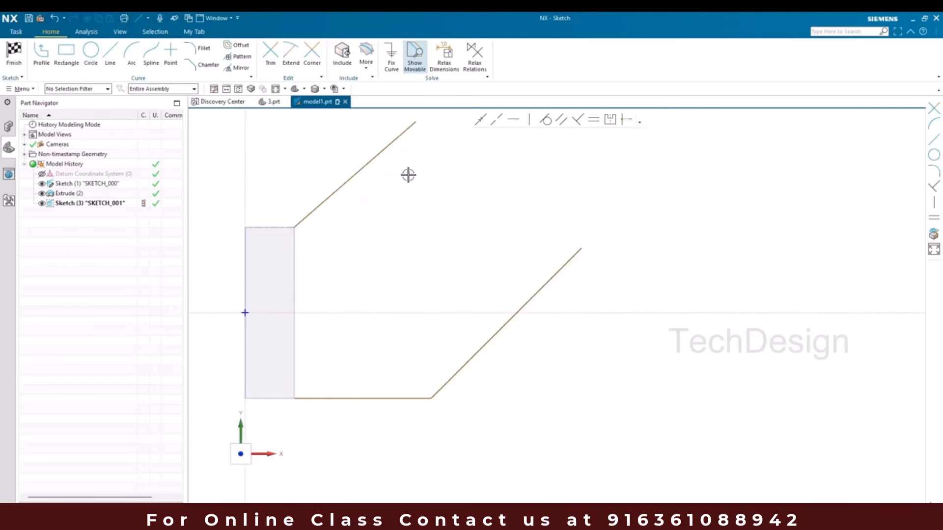
# - Make the two slanted lines parallel and check the arm's radii and lengths in the drawing
pyautogui.click(386, 147)
pyautogui.click(555, 270)
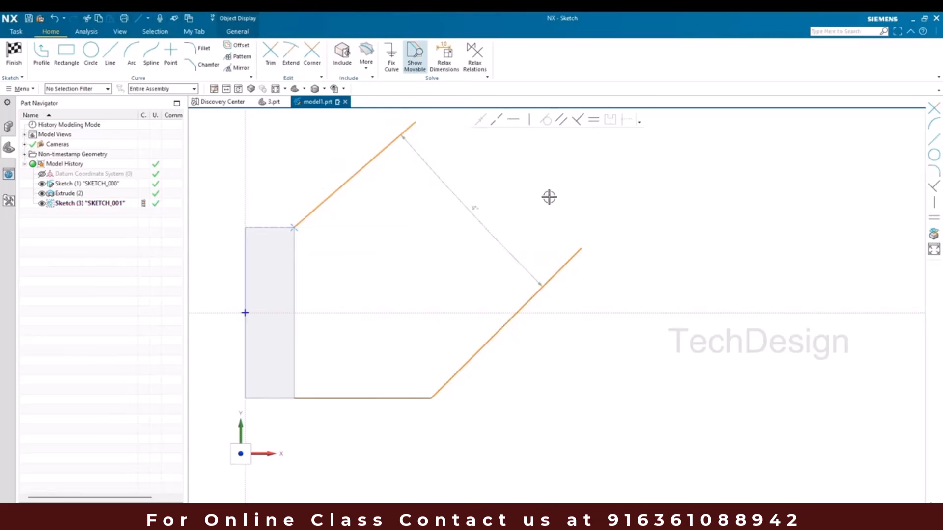
pyautogui.click(561, 120)
pyautogui.click(381, 293)
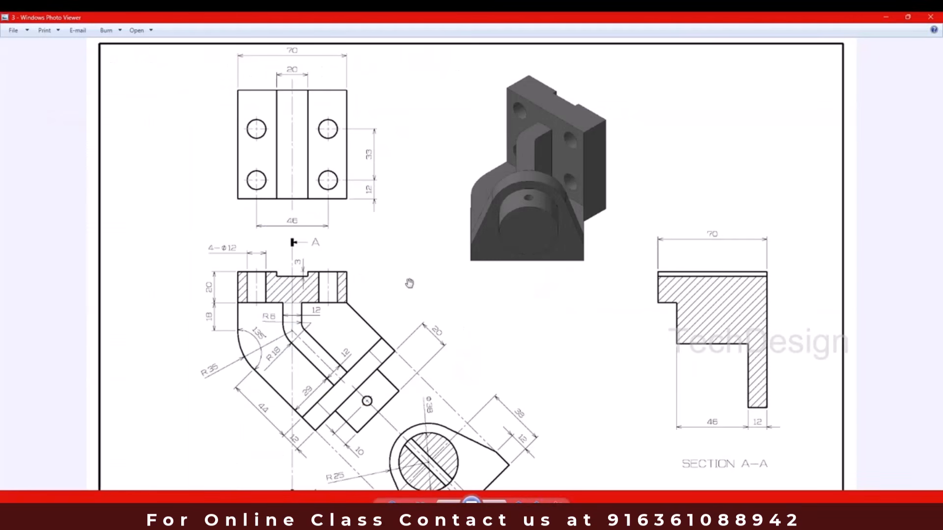
pyautogui.moveTo(329, 315); pyautogui.dragTo(228, 264)
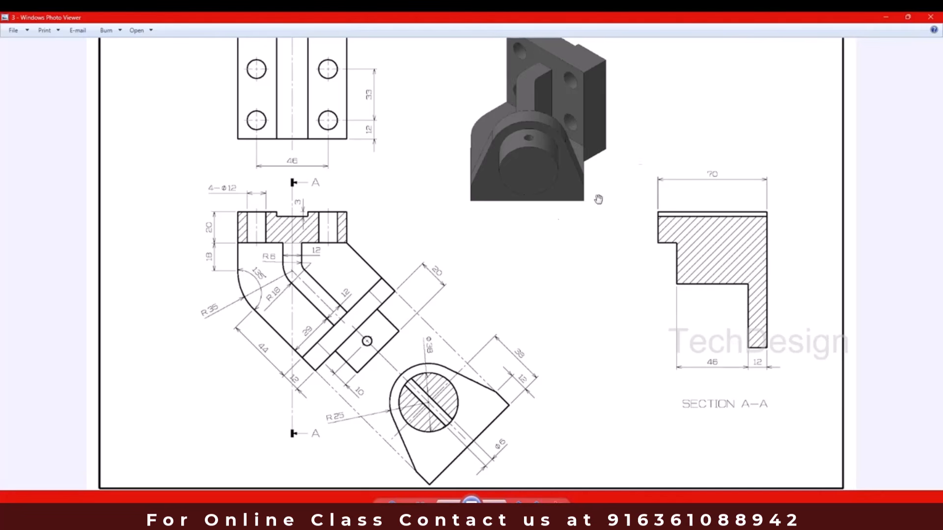
pyautogui.click(884, 19)
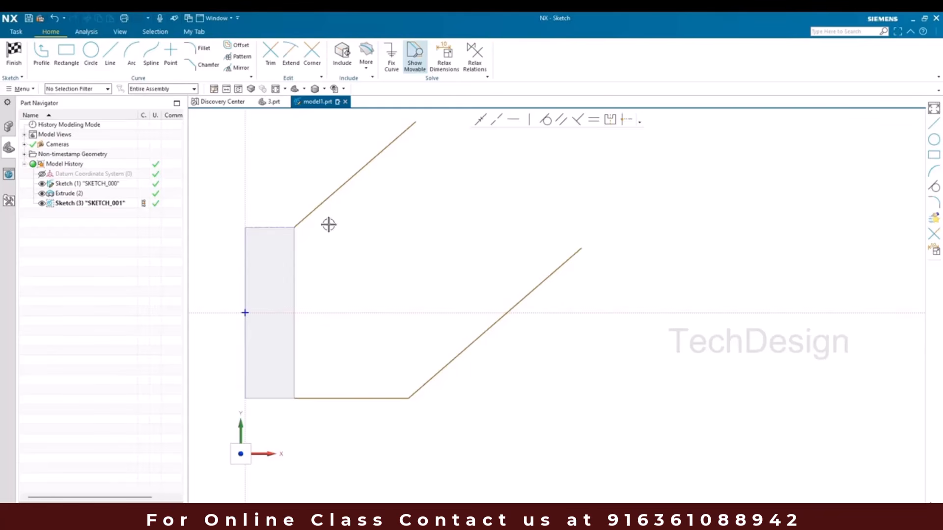
# - Fillet the corner between the horizontal line and the lower slanted line with a 35 mm radius
pyautogui.click(202, 49)
pyautogui.click(377, 398)
pyautogui.click(425, 383)
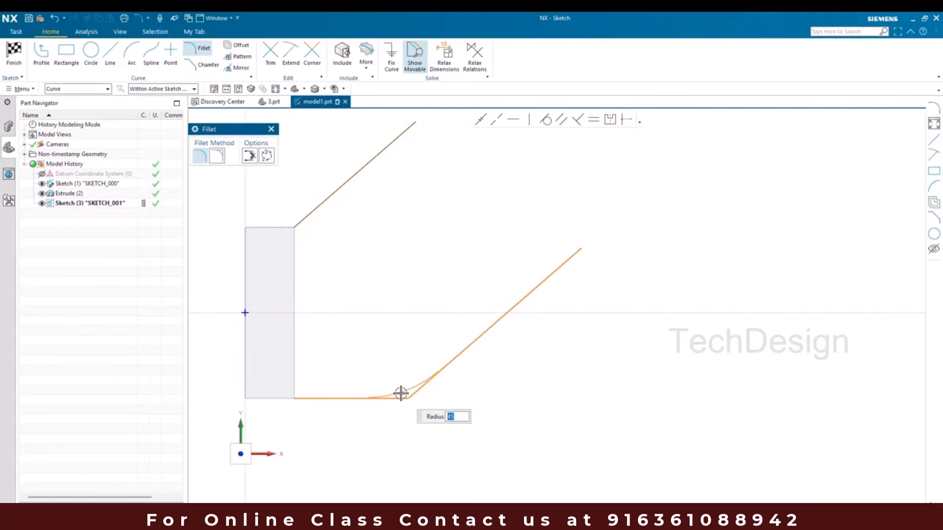
pyautogui.press('Return')
pyautogui.press('Escape')
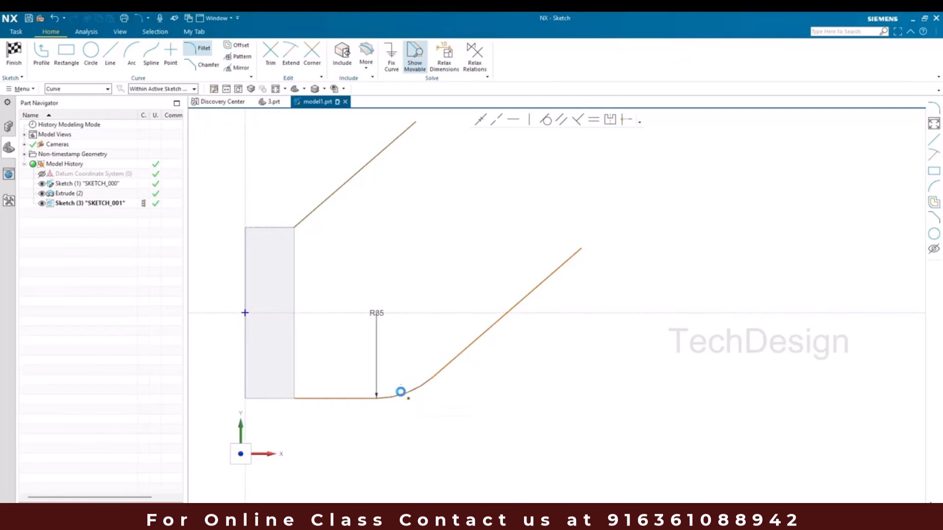
# - Check the arm's dimensions in the drawing and set the horizontal line's length to 18 mm
pyautogui.click(570, 516)
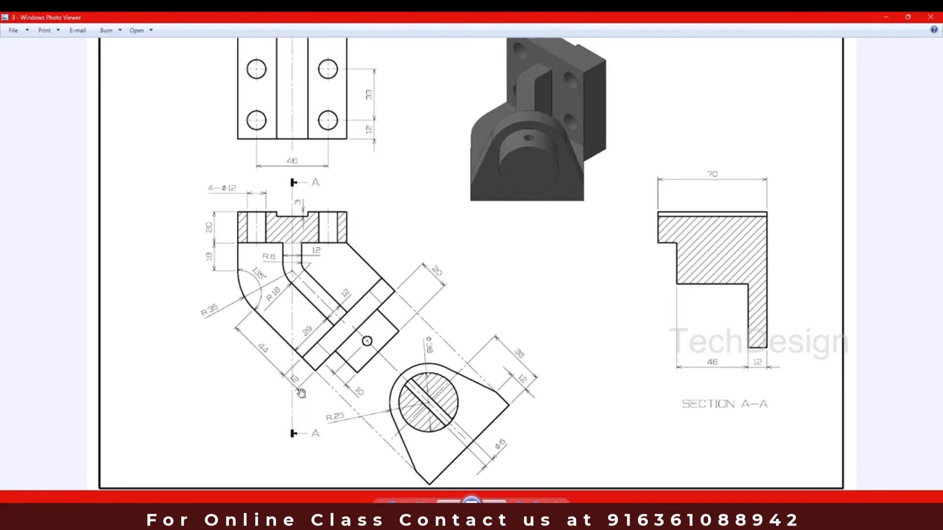
pyautogui.click(884, 18)
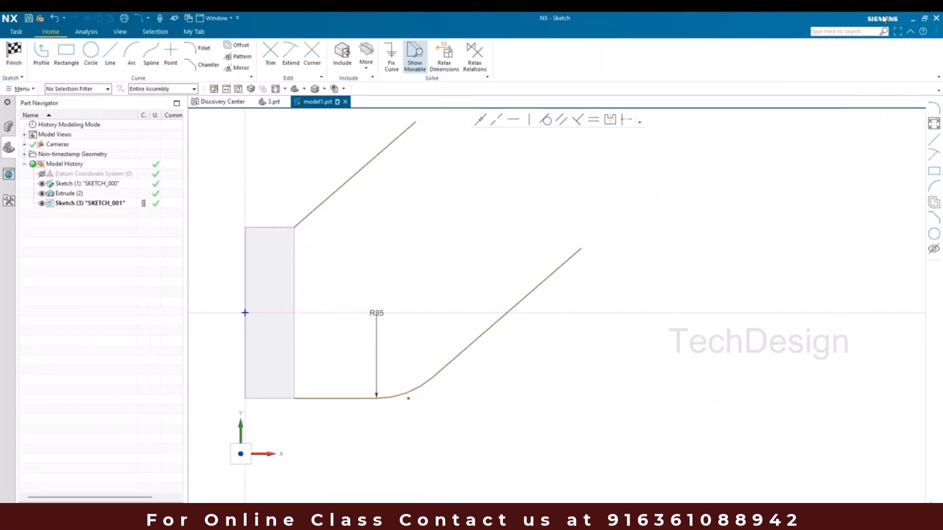
pyautogui.click(336, 398)
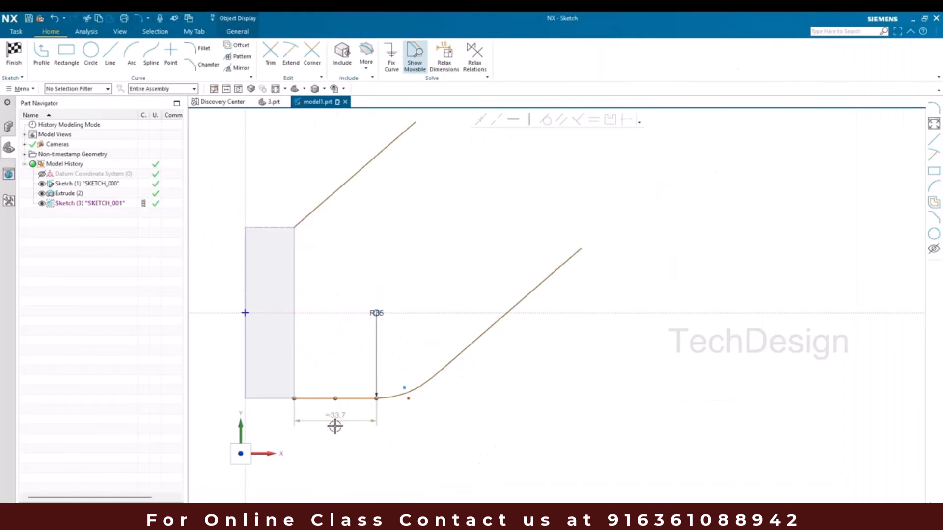
pyautogui.click(335, 417)
pyautogui.write('18')
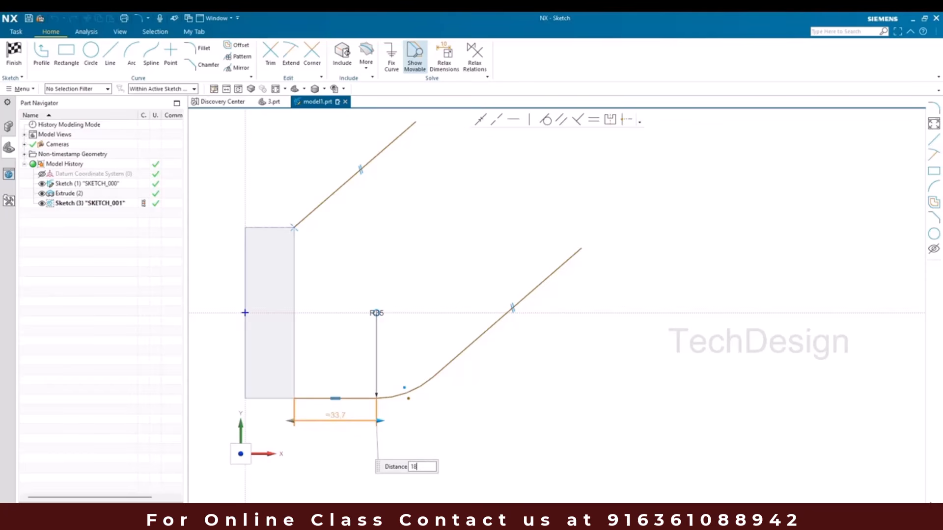
pyautogui.press('Return')
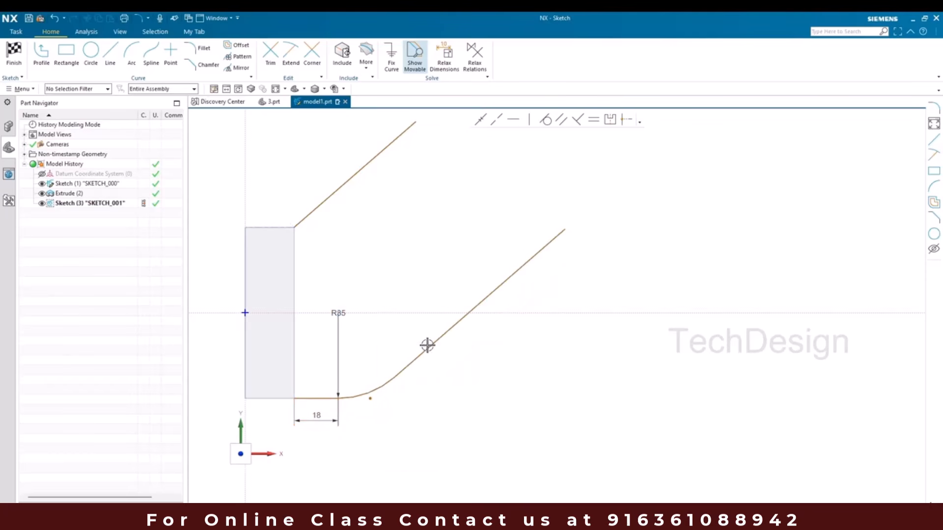
# - Set the lower slanted line's length to 44+12 and keep the formula as an expression
pyautogui.click(429, 340)
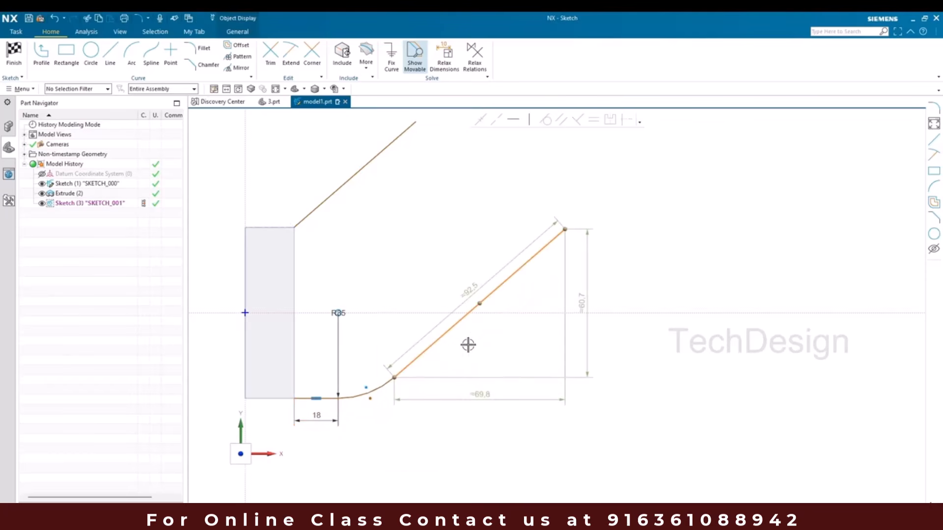
pyautogui.click(469, 291)
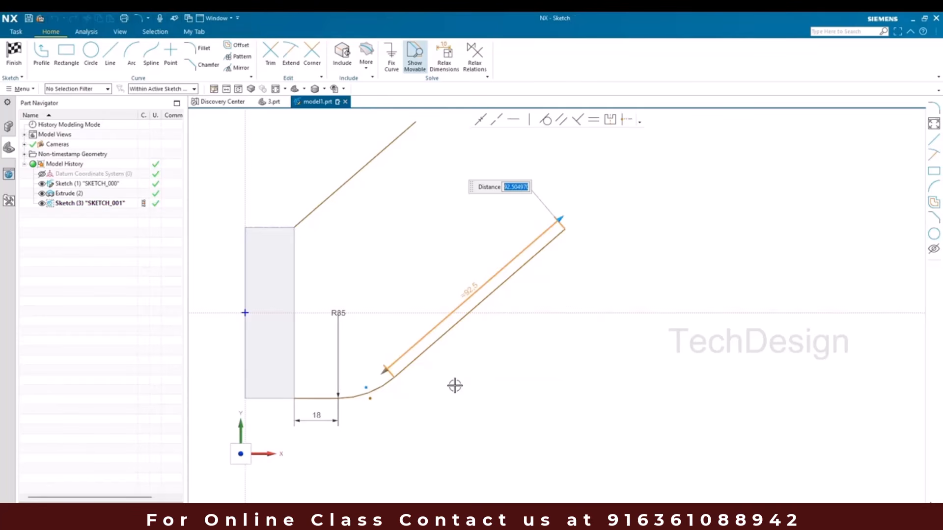
pyautogui.write('44+12')
pyautogui.press('Return')
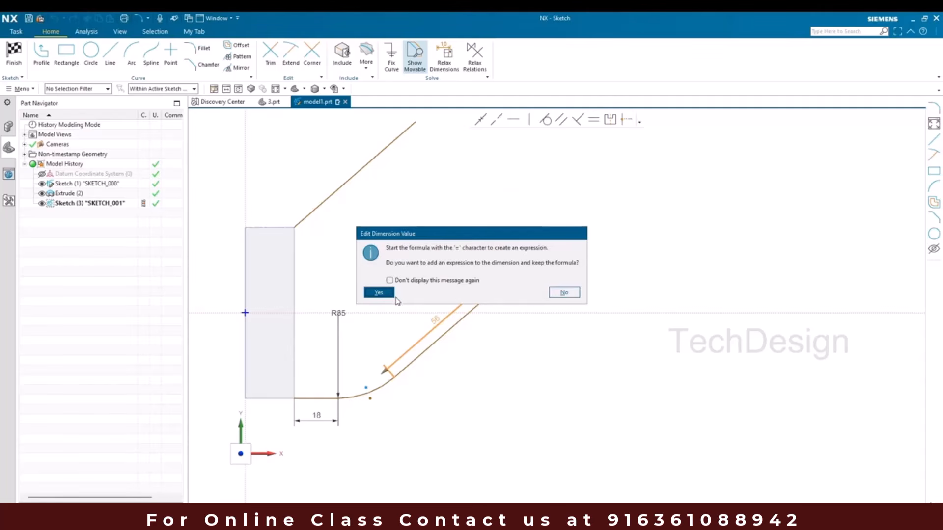
pyautogui.click(385, 293)
# - Check the arm's end in the drawing and draw a perpendicular line from the lower slanted line's free end across the upper one
pyautogui.moveTo(570, 522)
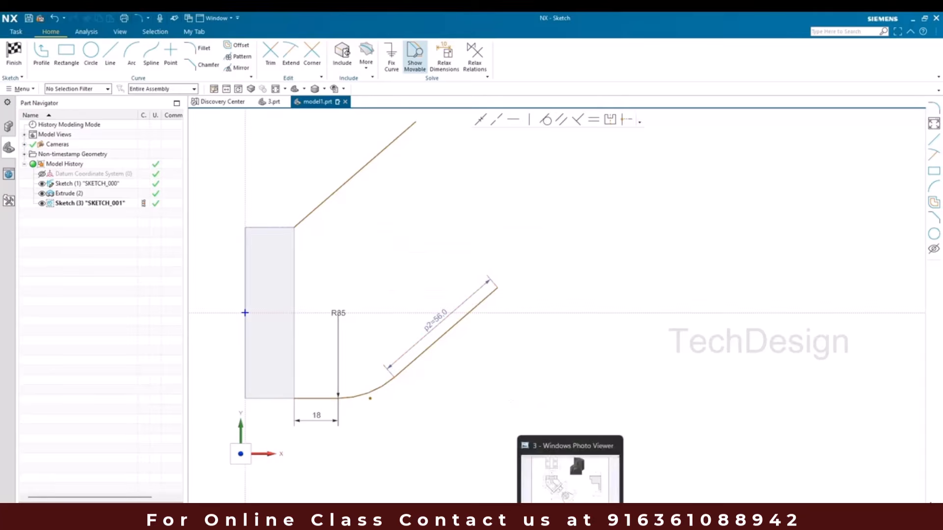
pyautogui.click(570, 476)
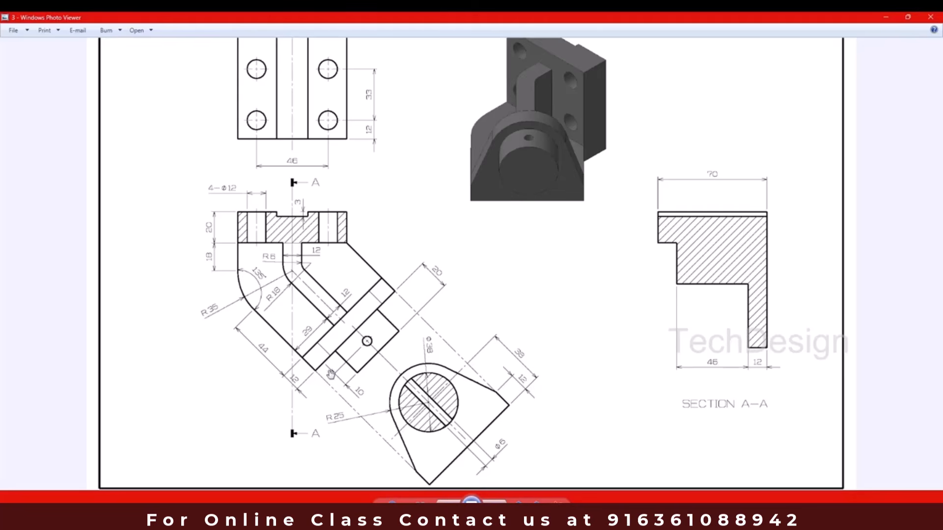
pyautogui.click(886, 18)
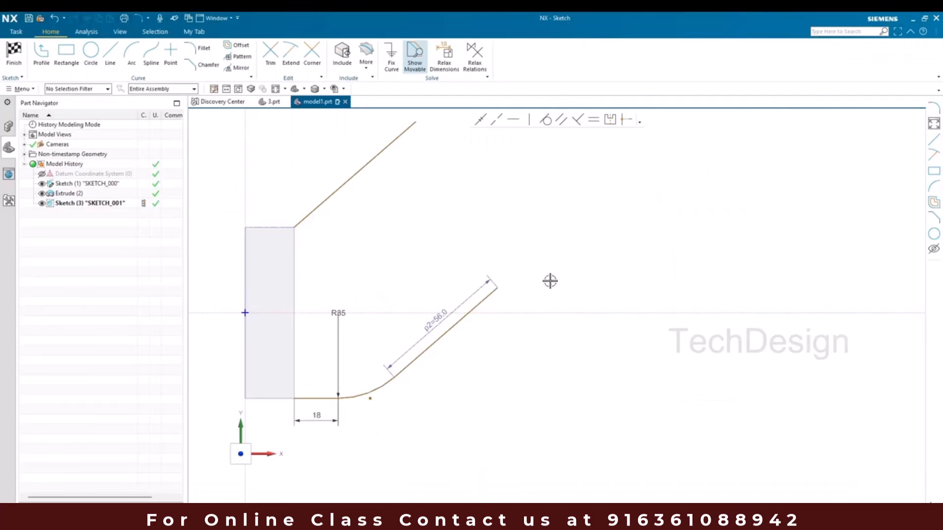
pyautogui.click(110, 53)
pyautogui.click(496, 287)
pyautogui.click(362, 132)
pyautogui.press('Escape')
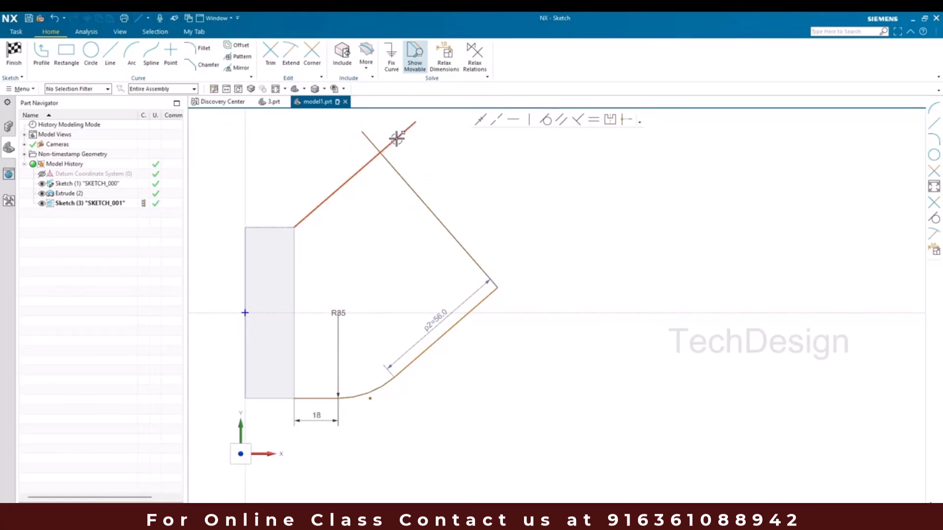
# - Trim the upper slanted line and the perpendicular end line to a clean corner with the Corner command
pyautogui.click(322, 61)
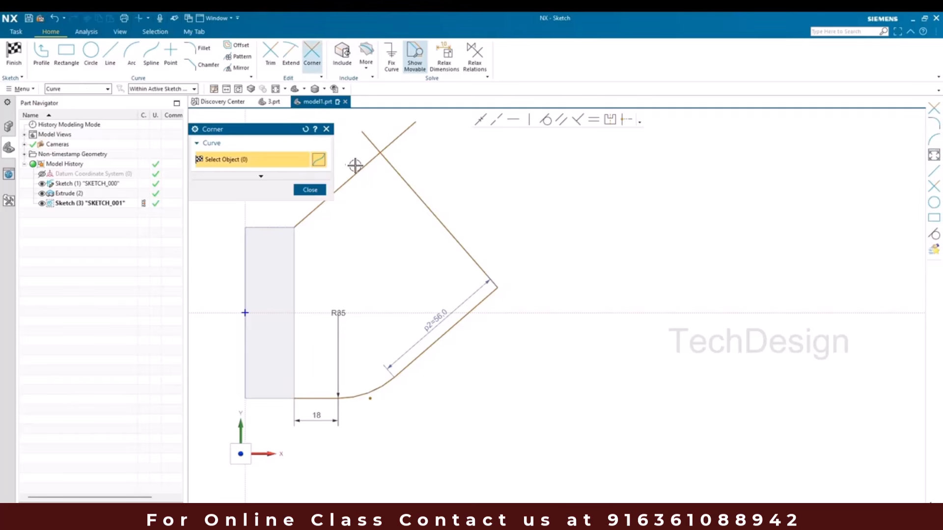
pyautogui.click(388, 162)
pyautogui.press('Escape')
pyautogui.scroll(-3, 486, 186)
pyautogui.scroll(1, 380, 272)
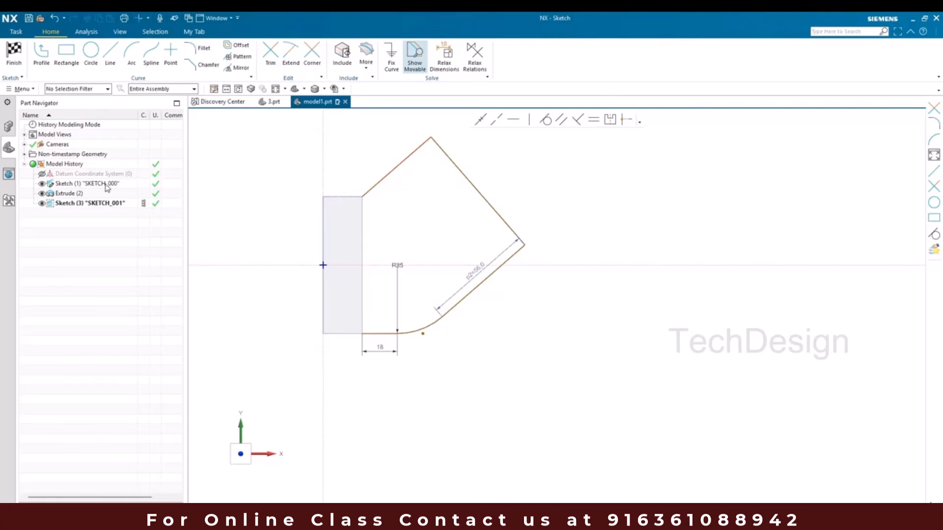
# - Close the arm profile with a vertical line along the plate's outer face, from its upper corner to its lower corner
pyautogui.click(110, 51)
pyautogui.click(363, 197)
pyautogui.click(361, 334)
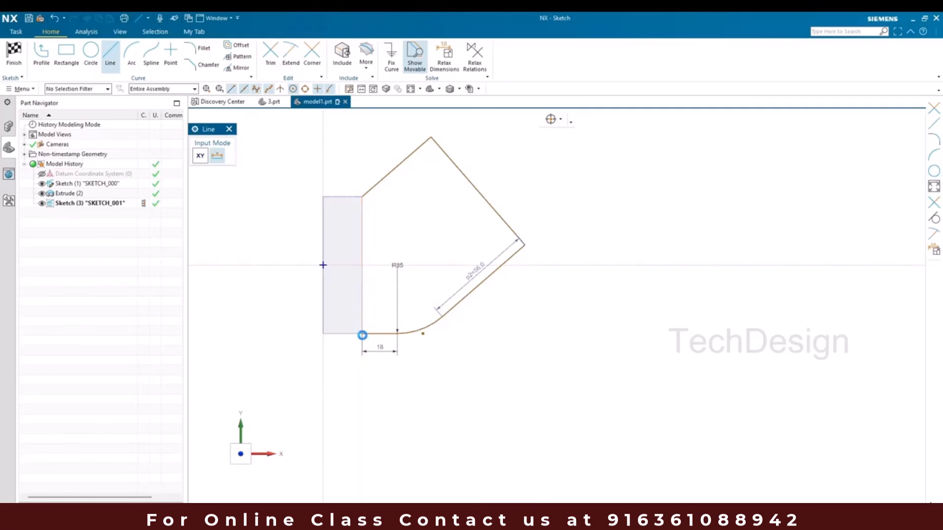
# - Close the Line command and try moving the R35 arc's corner point to test which geometry is still free
pyautogui.press('Escape')
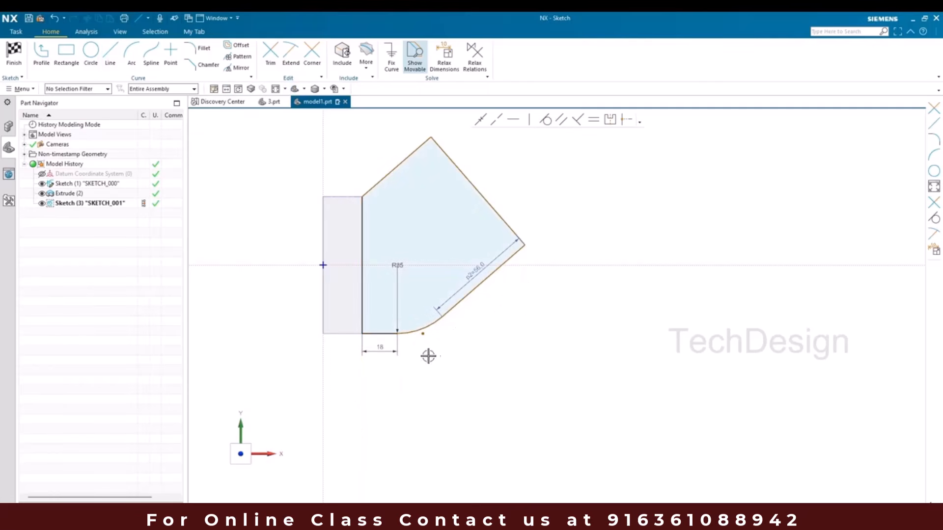
pyautogui.scroll(3, 503, 341)
pyautogui.scroll(-3, 503, 341)
pyautogui.scroll(2, 495, 310)
pyautogui.scroll(1, 495, 310)
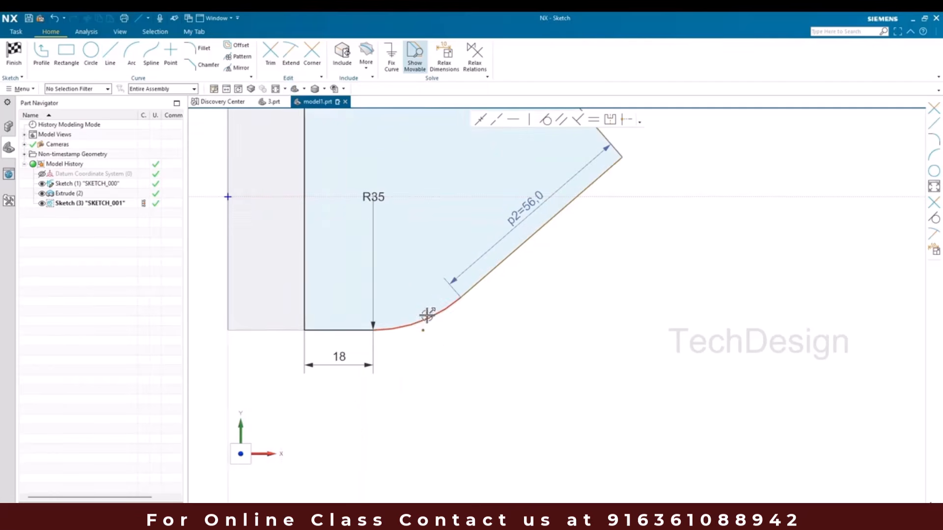
pyautogui.moveTo(427, 331)
pyautogui.mouseDown()
pyautogui.moveTo(462, 309)
pyautogui.moveTo(427, 331)
pyautogui.mouseUp()
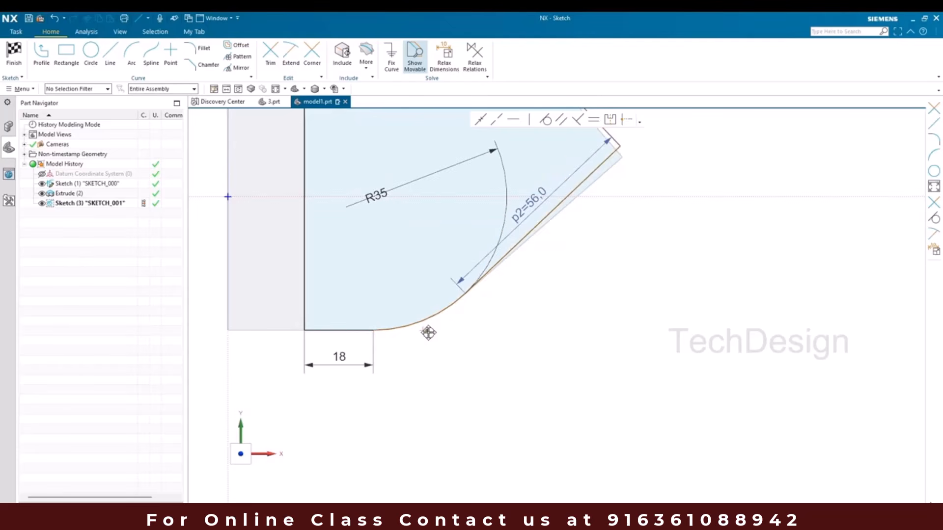
pyautogui.scroll(-3, 605, 366)
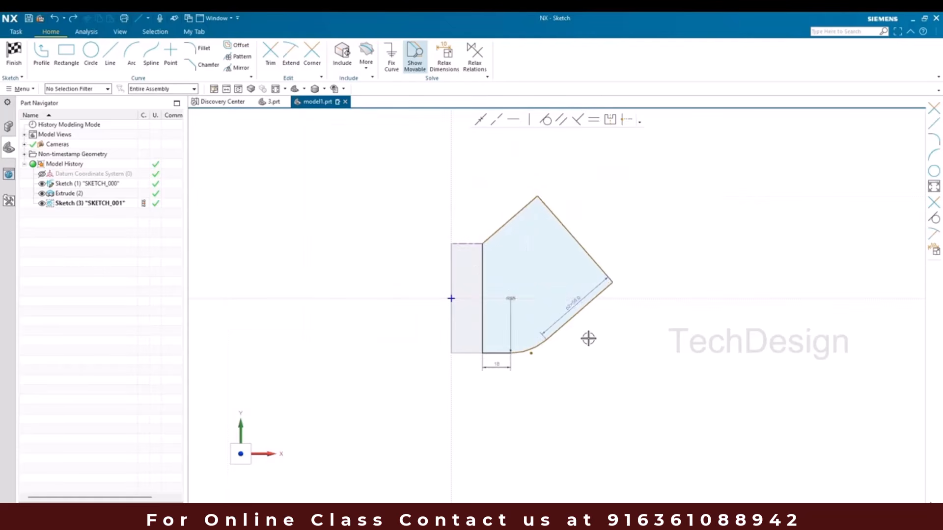
# - Check the bend angle in the drawing and dimension the angle between the short straight line and the slanted line as 135°
pyautogui.scroll(2, 587, 337)
pyautogui.click(570, 518)
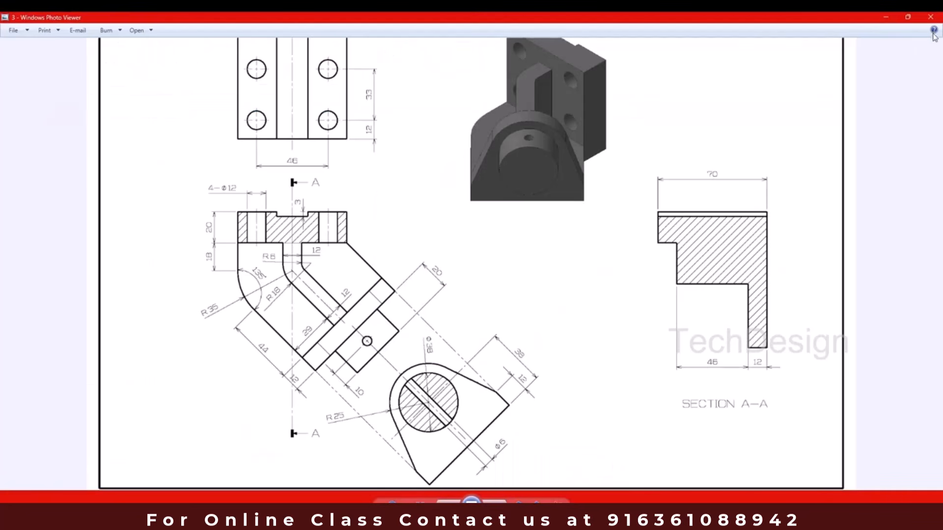
pyautogui.click(886, 19)
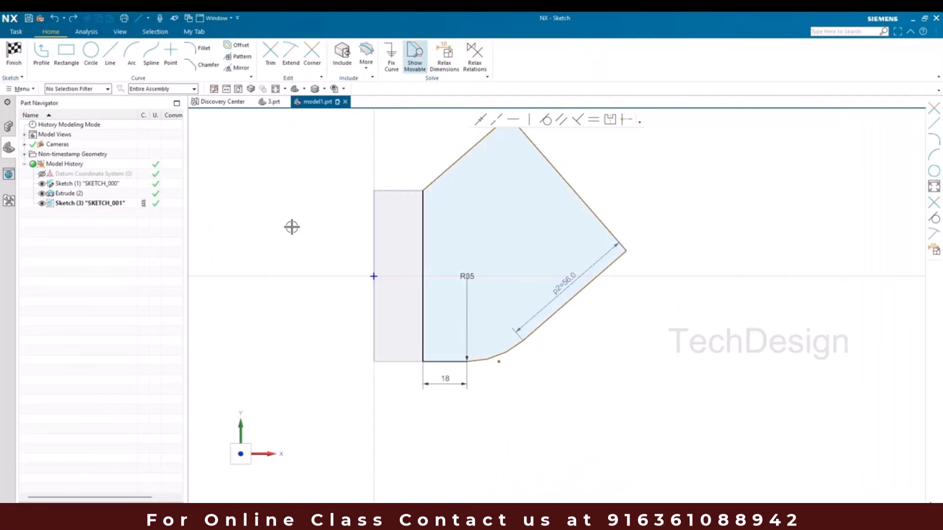
pyautogui.click(451, 363)
pyautogui.click(529, 335)
pyautogui.click(490, 345)
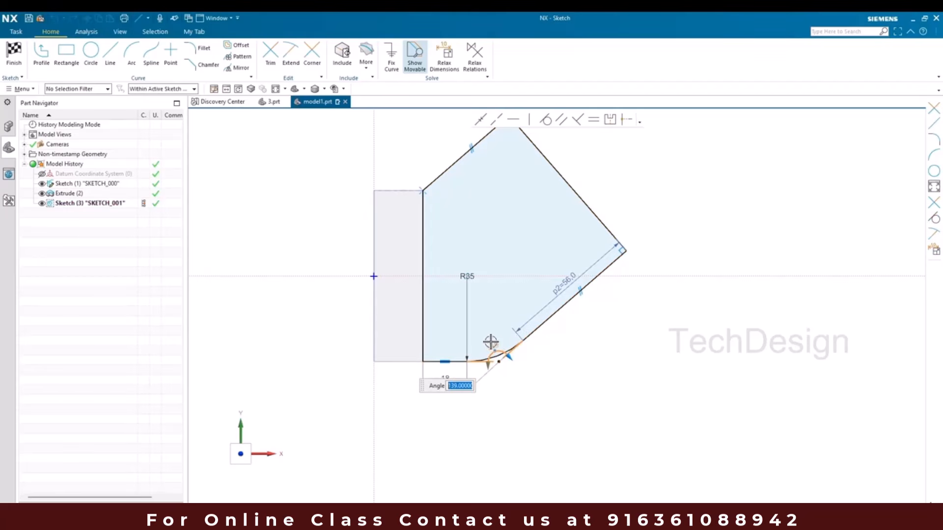
pyautogui.write('135')
pyautogui.press('Return')
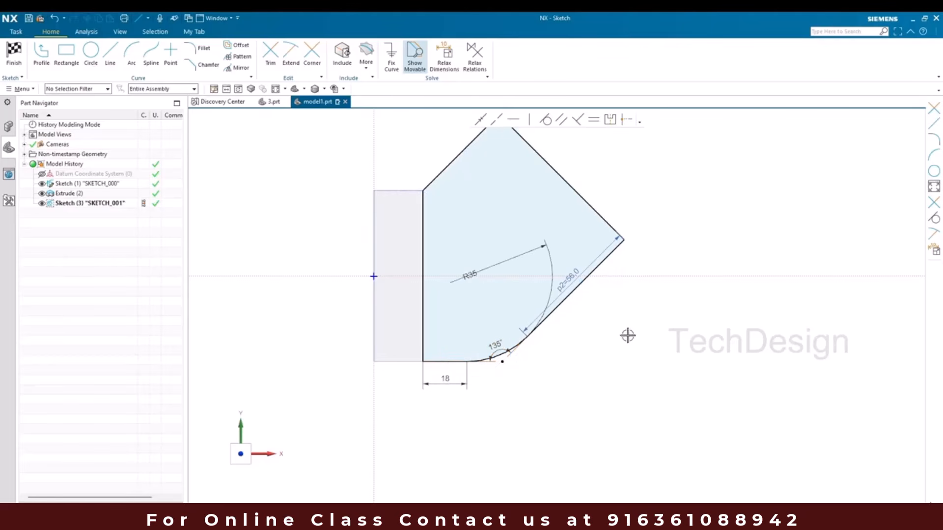
# - Finish the arm sketch and check the arm's thickness in the drawing's section view
pyautogui.scroll(-2, 605, 376)
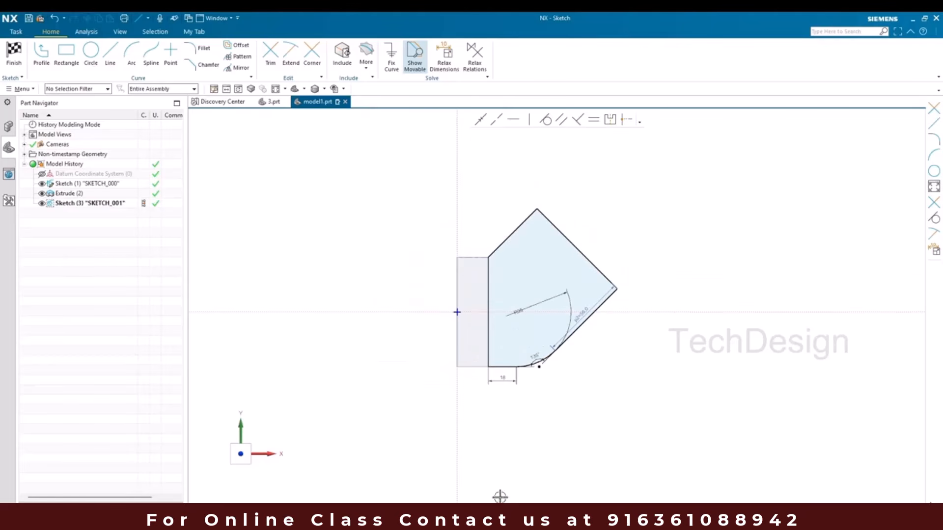
pyautogui.click(14, 51)
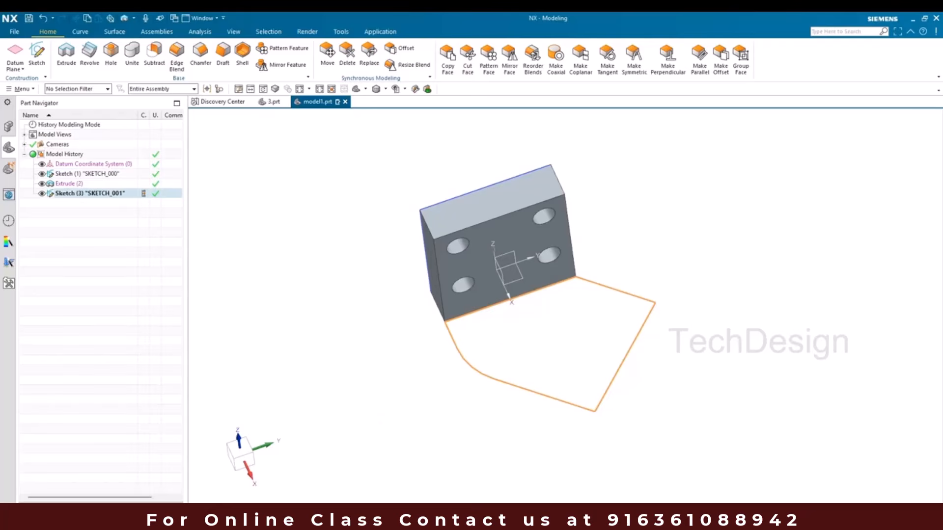
pyautogui.click(596, 483)
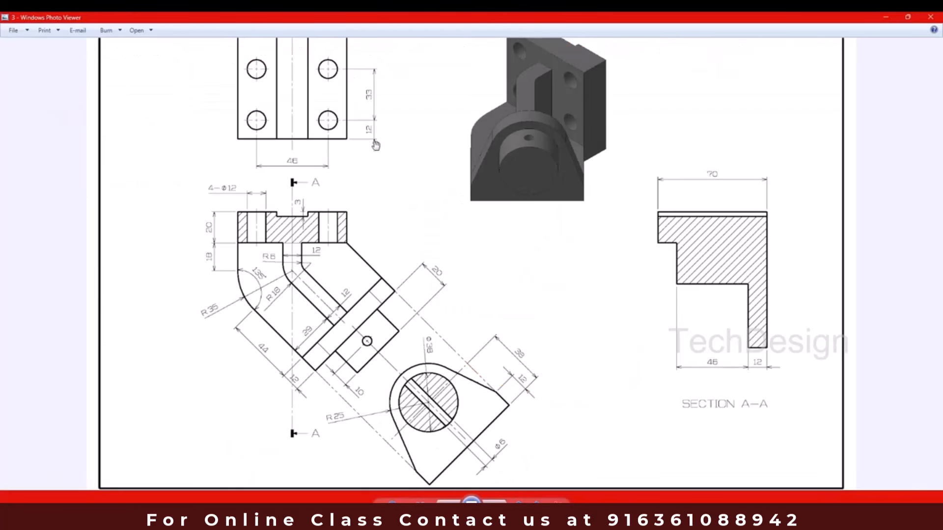
pyautogui.moveTo(398, 225); pyautogui.dragTo(443, 277)
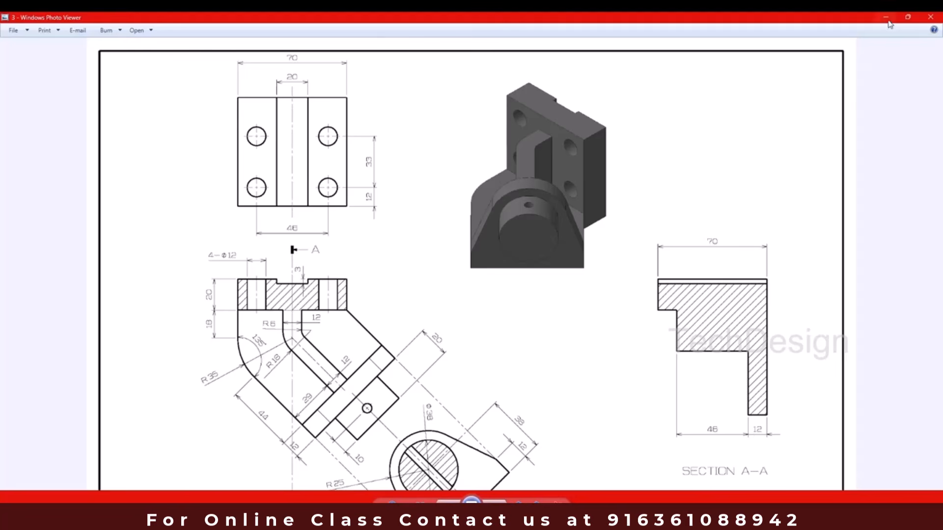
pyautogui.click(887, 19)
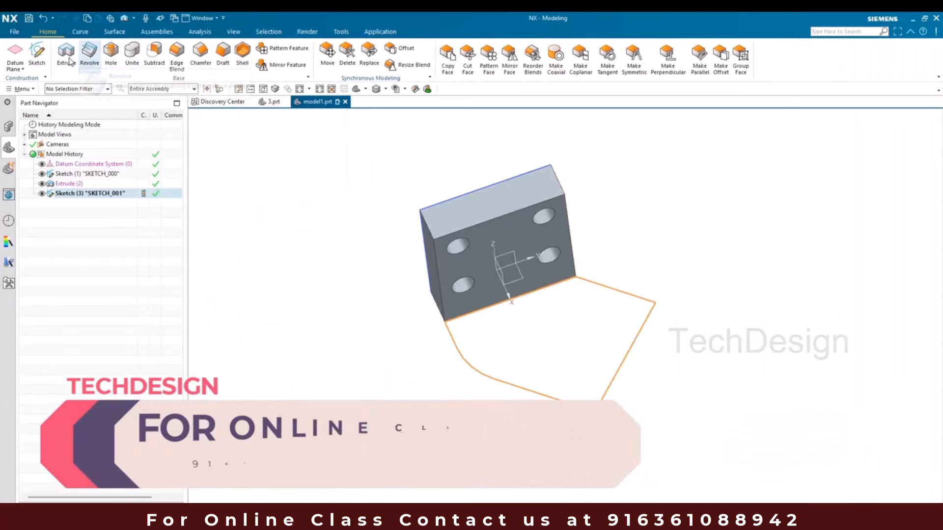
# - Extrude the closed arm profile 12 mm and unite it with the plate
pyautogui.click(69, 58)
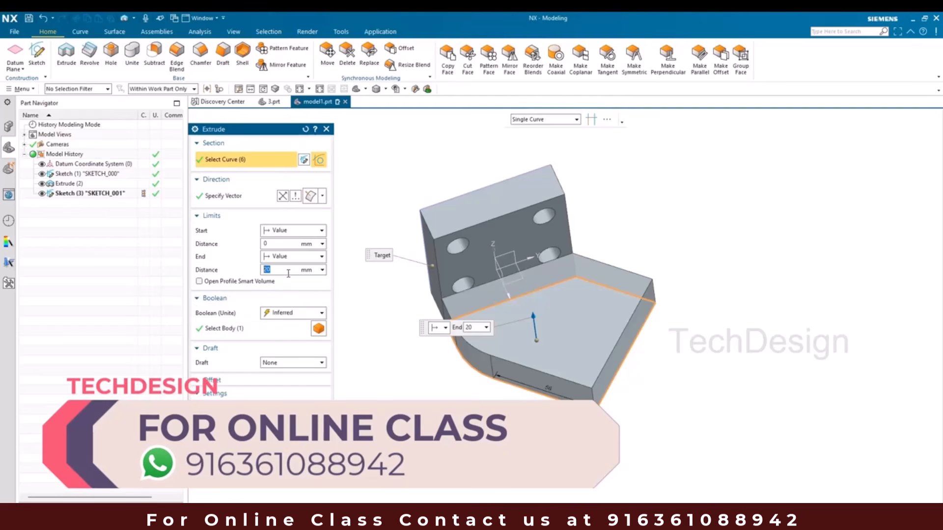
pyautogui.write('12')
pyautogui.press('Return')
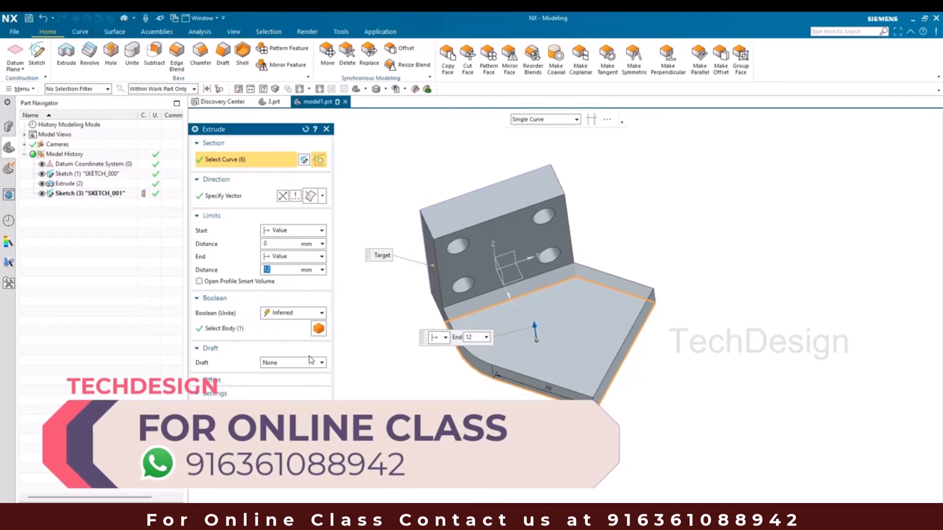
pyautogui.middleClick(379, 337)
pyautogui.moveTo(379, 337); pyautogui.dragTo(349, 335, button='middle')
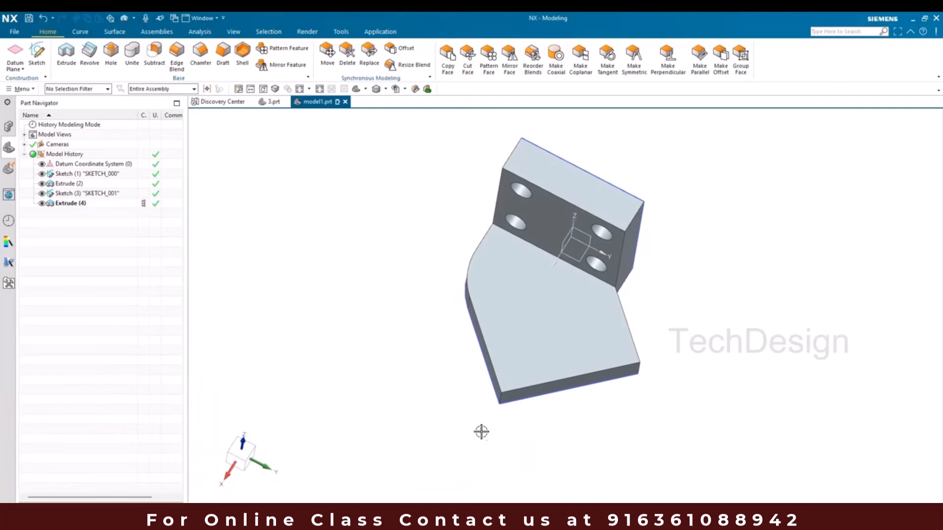
# - Check the rib in the drawing and start a new sketch on the arm's upper face
pyautogui.hotkey('alt', 'Tab')
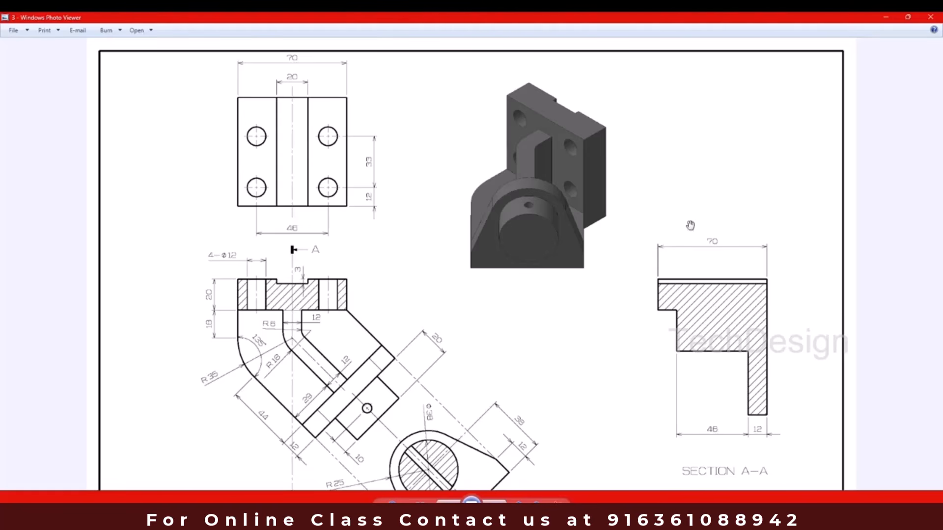
pyautogui.click(883, 17)
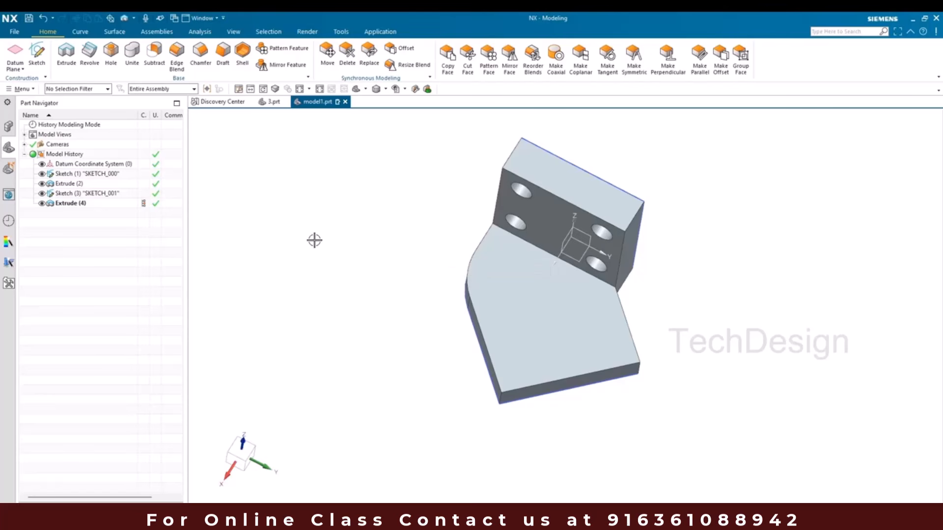
pyautogui.click(37, 54)
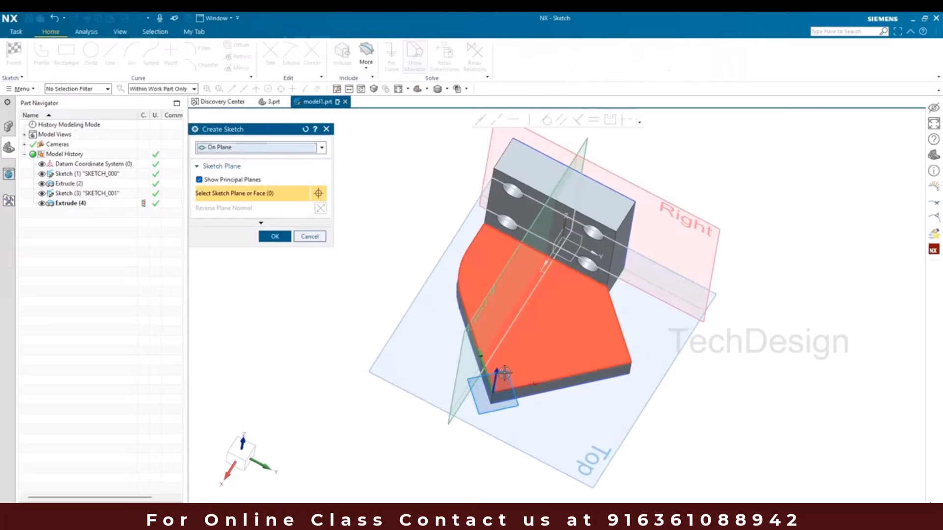
pyautogui.click(500, 377)
pyautogui.middleClick(418, 313)
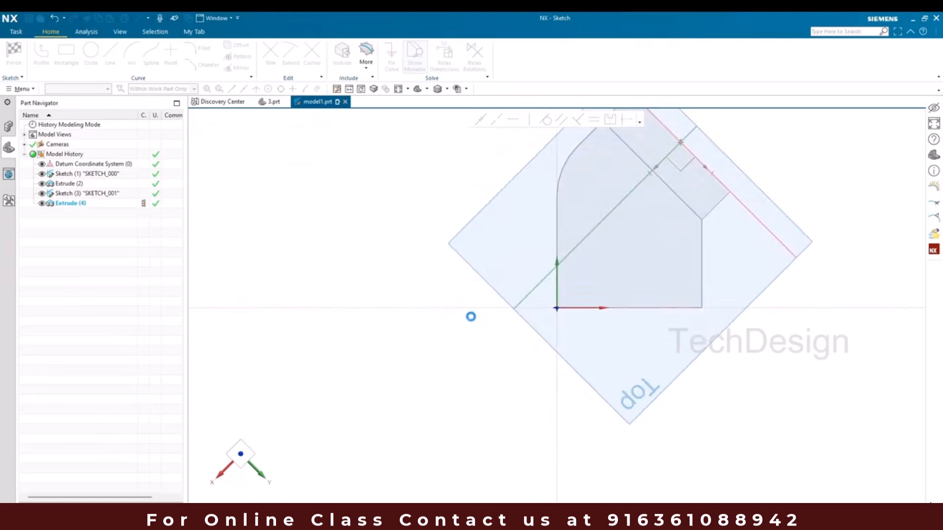
pyautogui.scroll(4, 543, 244)
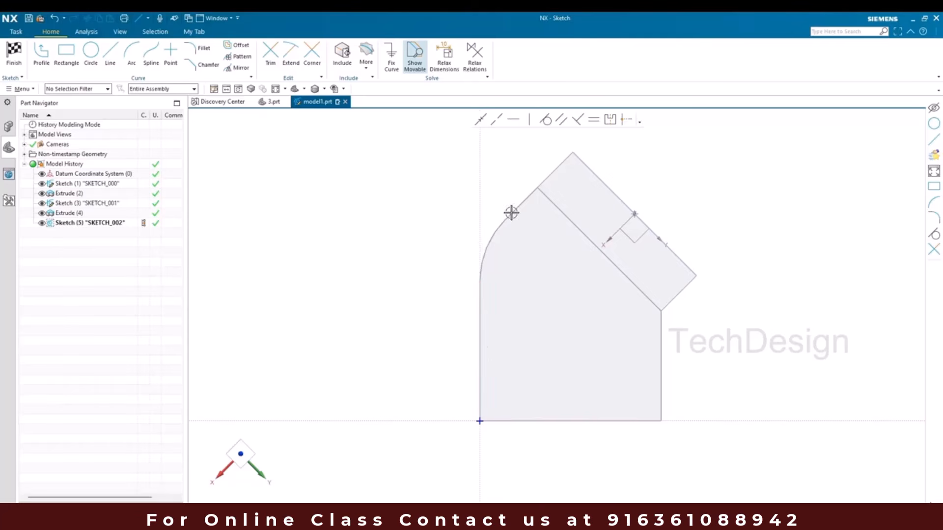
# - Start an Offset Curve on the arm's slanted and straight outer edges, using Single Curve selection and the Within Work Part Only scope
pyautogui.click(237, 45)
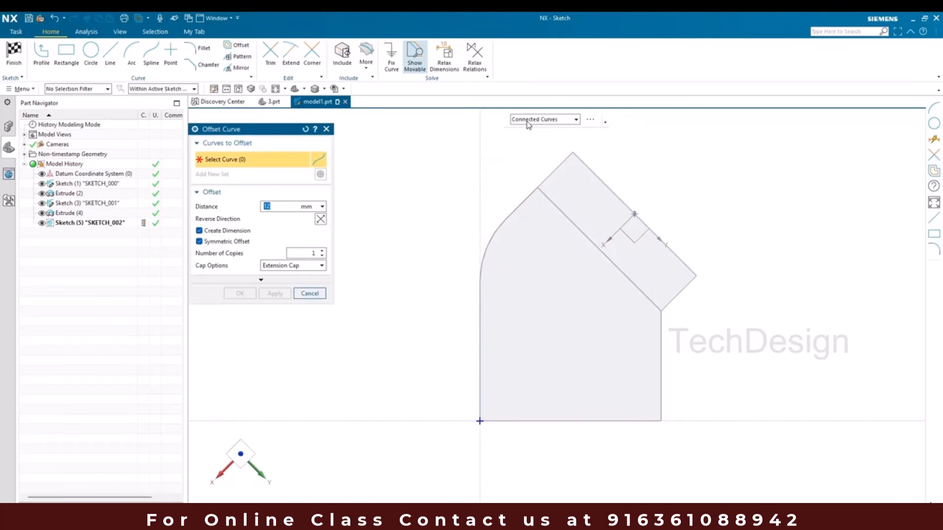
pyautogui.click(528, 125)
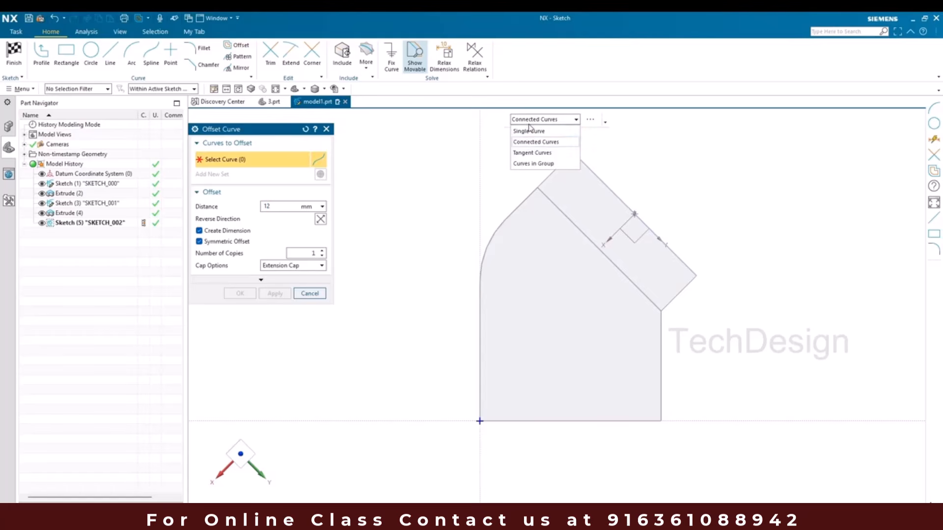
pyautogui.click(522, 130)
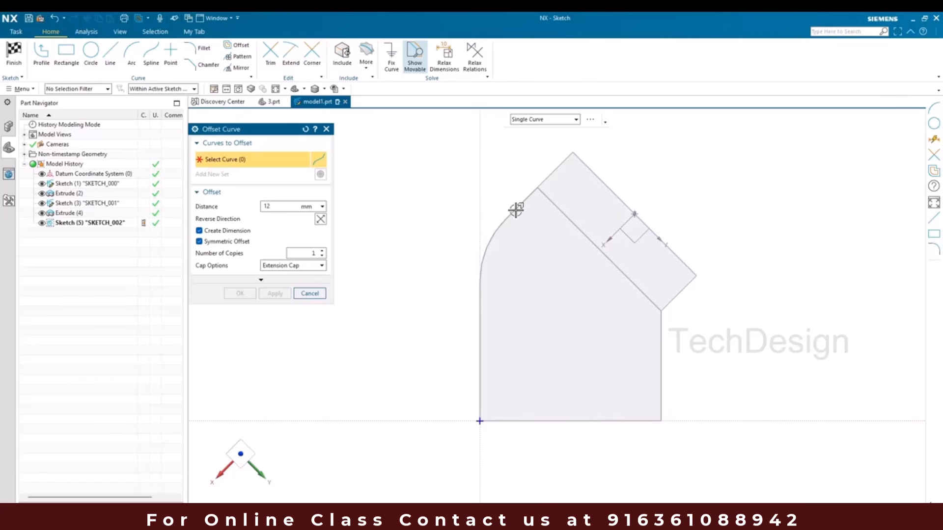
pyautogui.click(147, 89)
pyautogui.click(146, 102)
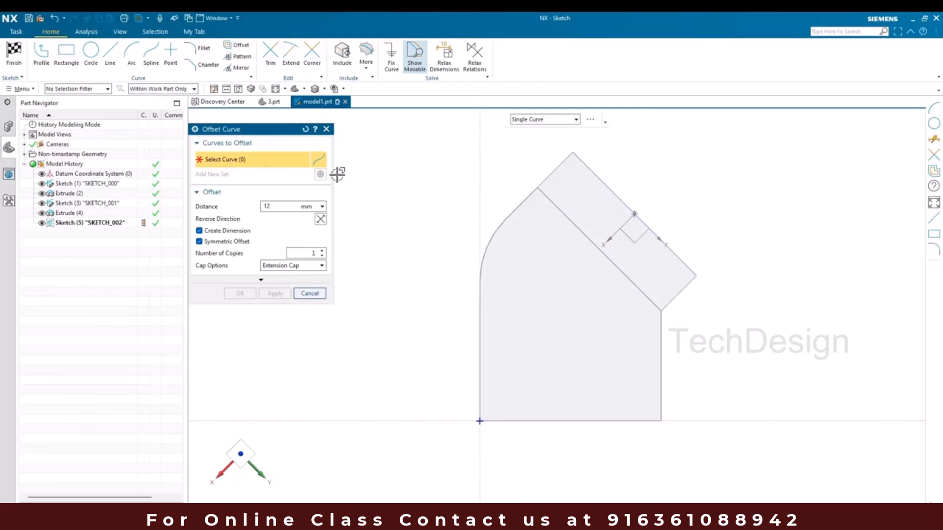
pyautogui.click(515, 209)
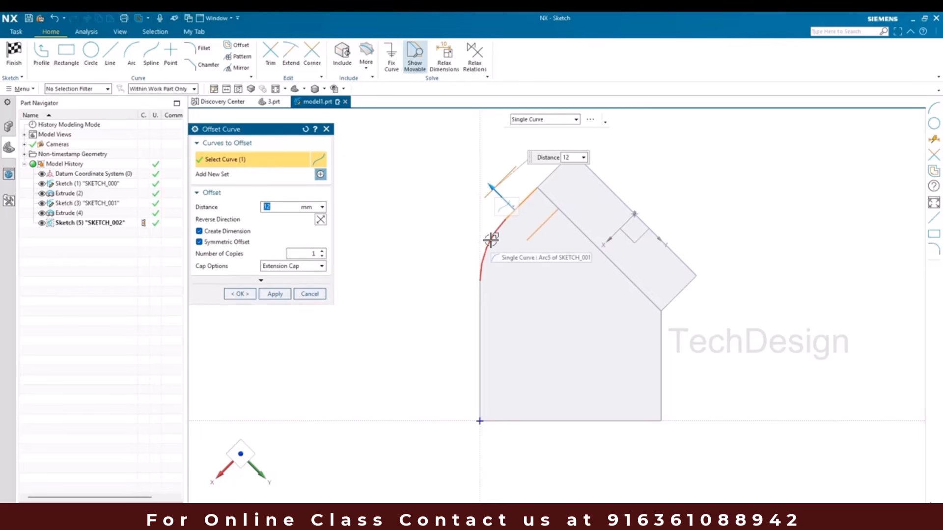
pyautogui.click(481, 290)
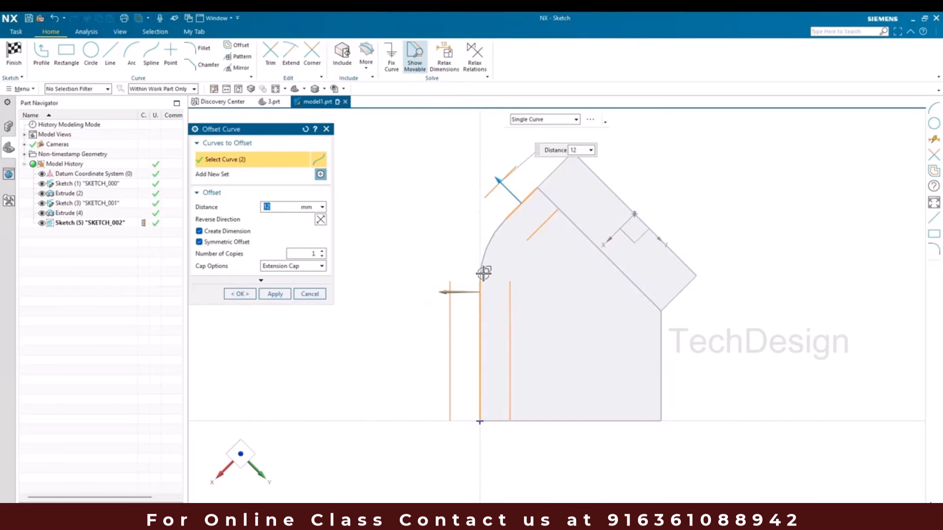
# - Turn off Symmetric Offset, reverse the offset inward, and create both lines at the drawing's 29 mm distance
pyautogui.click(199, 243)
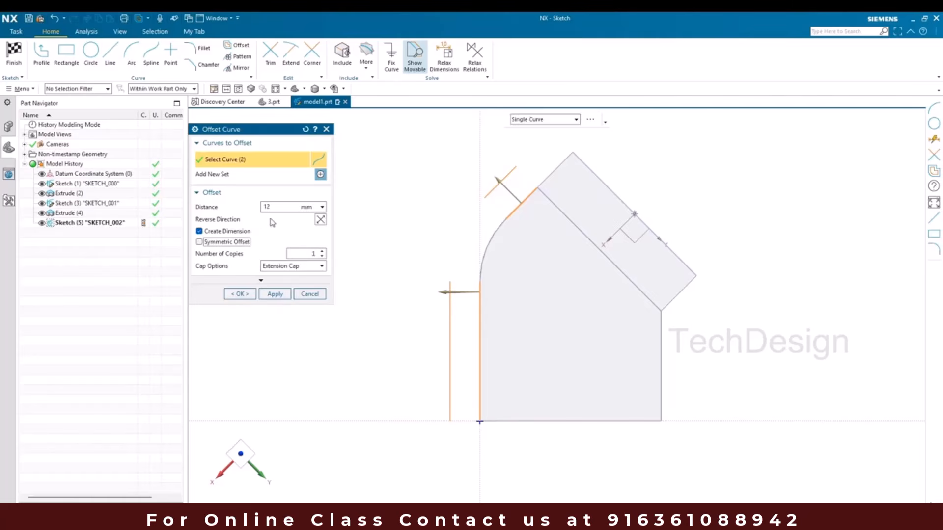
pyautogui.click(320, 220)
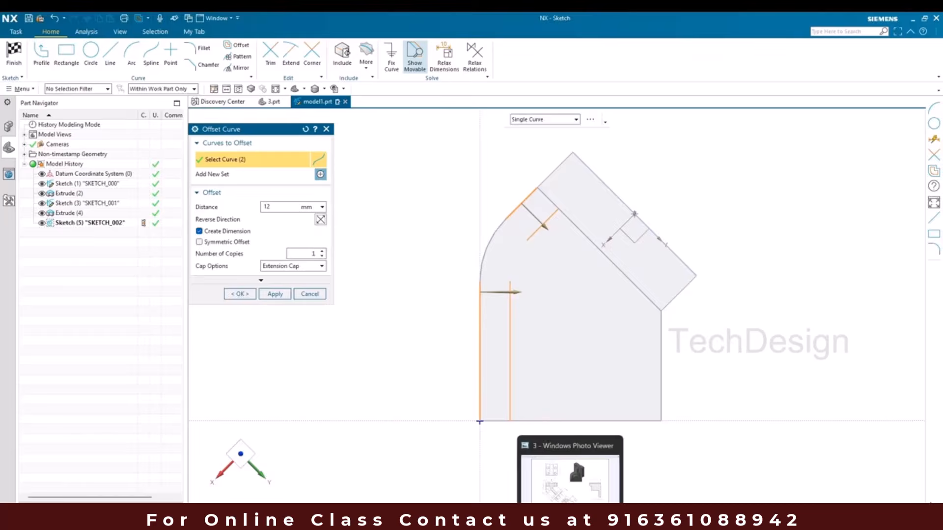
pyautogui.click(570, 521)
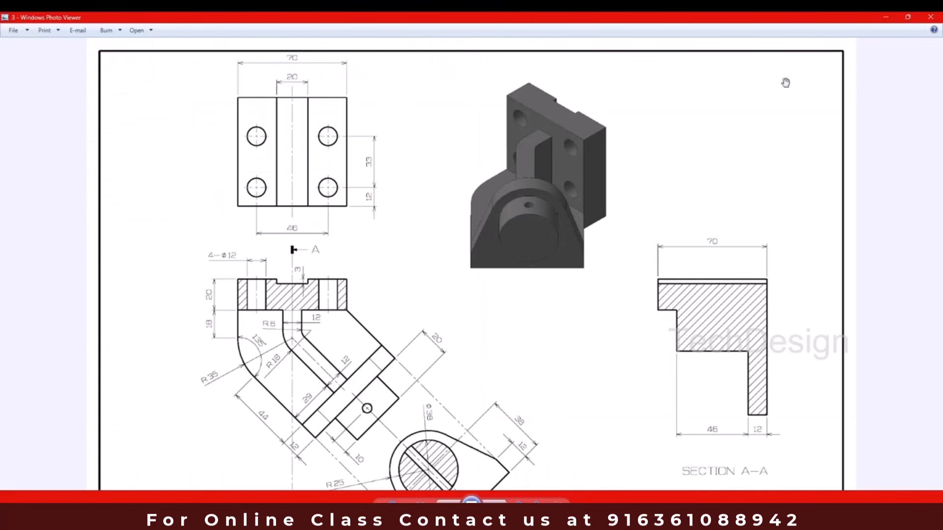
pyautogui.click(883, 19)
pyautogui.click(270, 207)
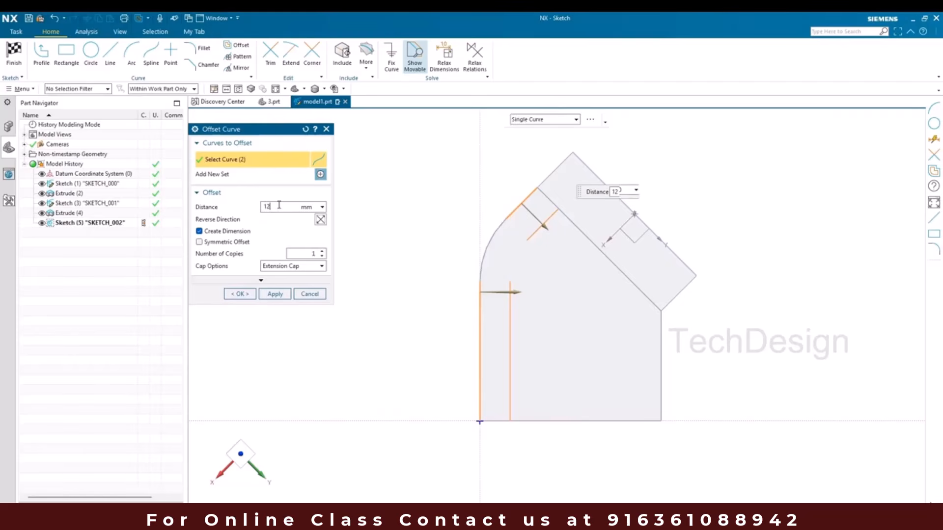
pyautogui.press('Return')
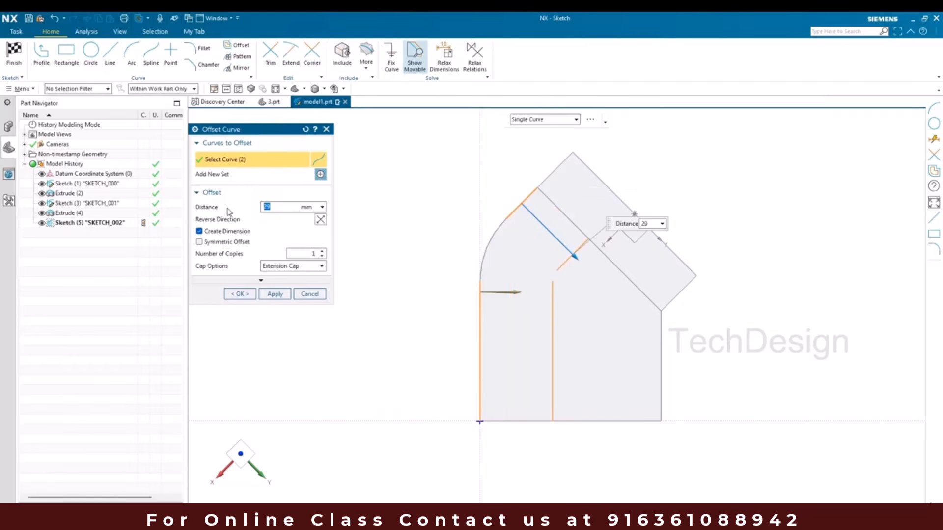
pyautogui.click(240, 294)
# - Examine the rib's width and bend radii in the enlarged front view of the drawing
pyautogui.scroll(-2, 353, 176)
pyautogui.click(607, 519)
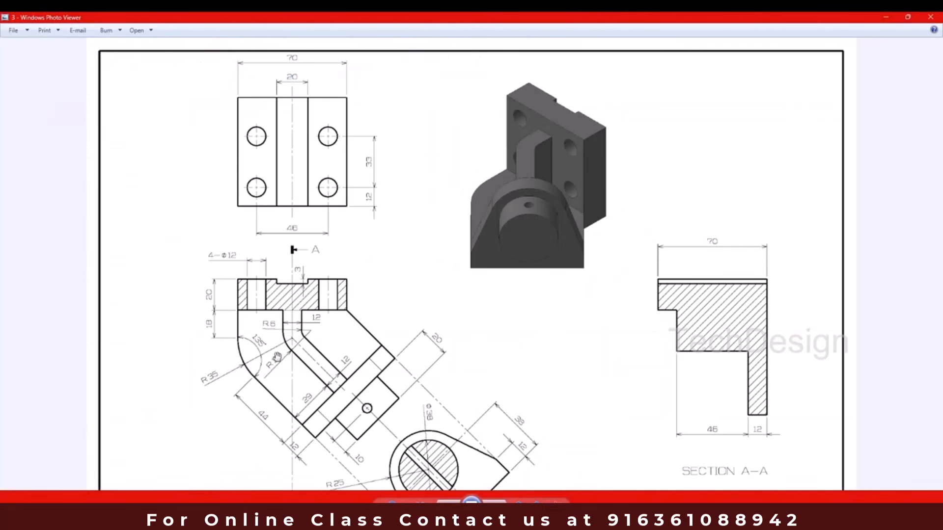
pyautogui.scroll(1, 277, 357)
pyautogui.scroll(1, 295, 314)
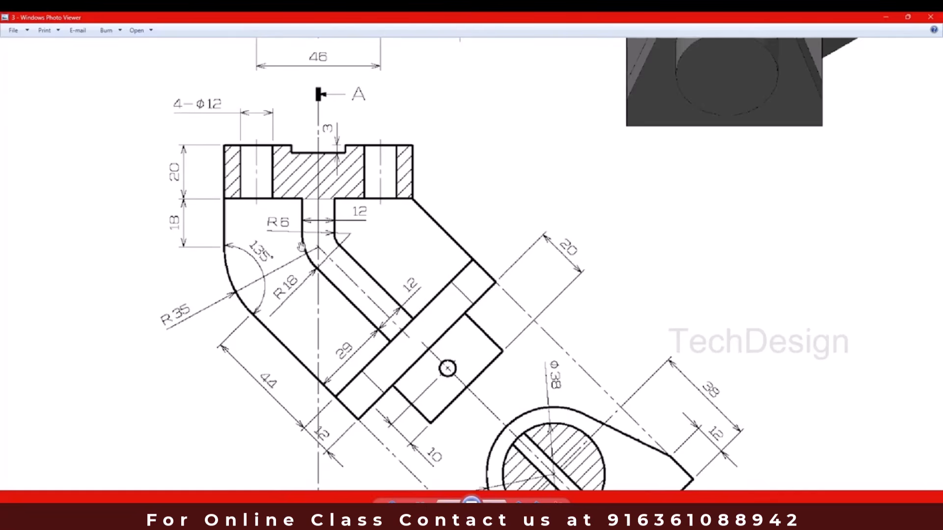
pyautogui.click(884, 17)
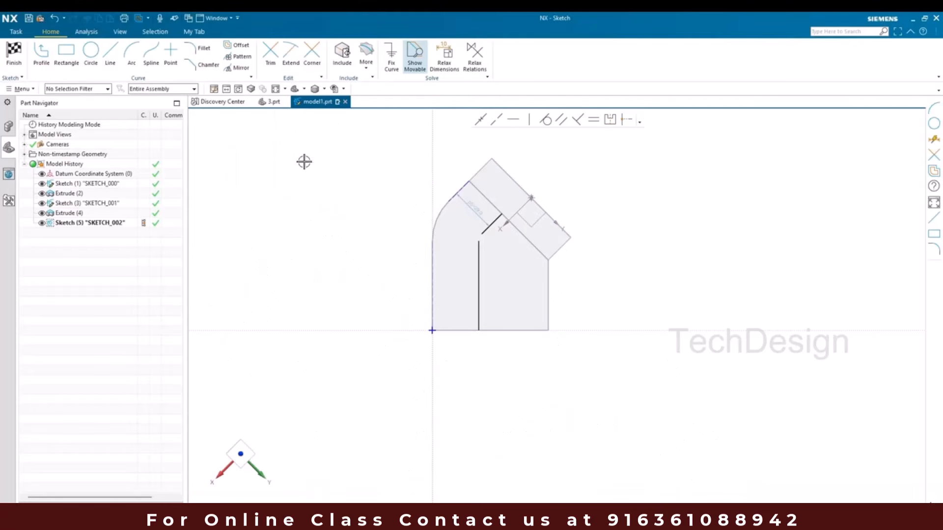
# - Fillet the slanted and vertical 29 mm offset lines with an 18 mm radius
pyautogui.click(196, 49)
pyautogui.scroll(5, 472, 239)
pyautogui.scroll(1, 472, 239)
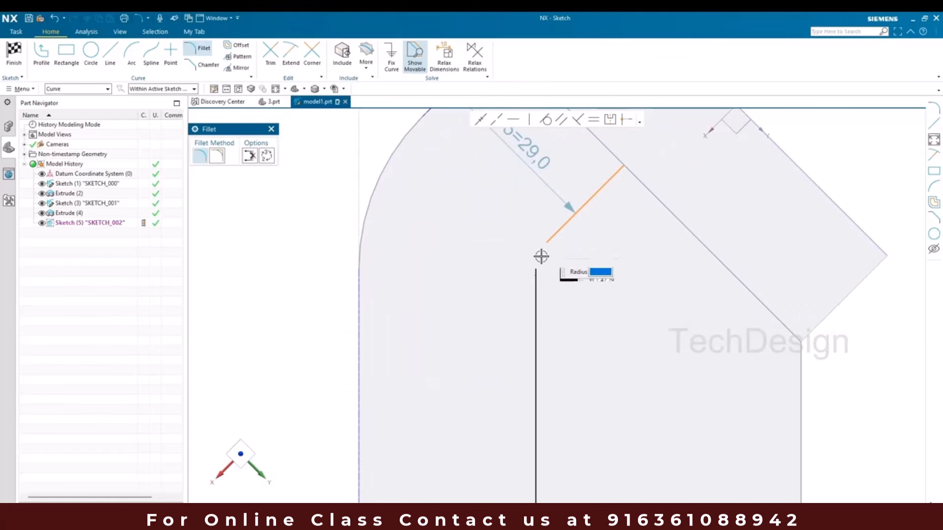
pyautogui.write('18')
pyautogui.click(544, 257)
pyautogui.press('Escape')
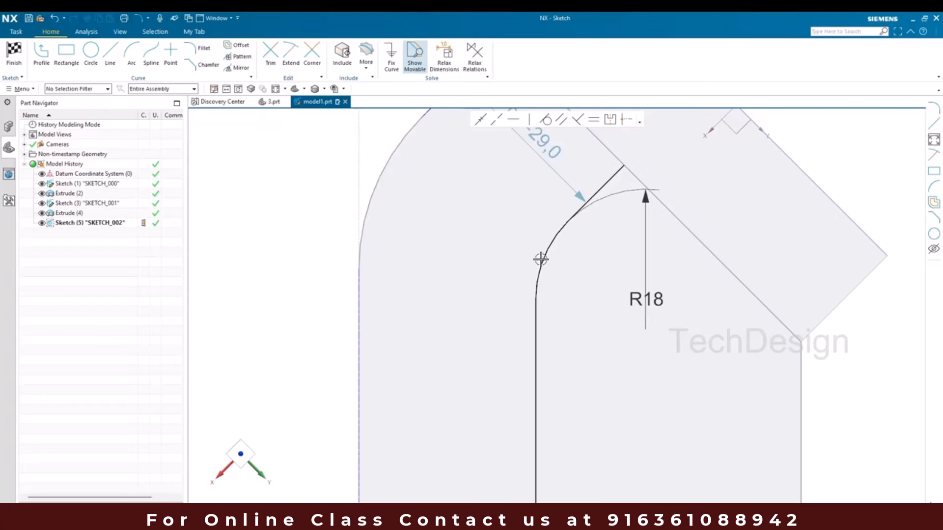
pyautogui.scroll(-3, 459, 194)
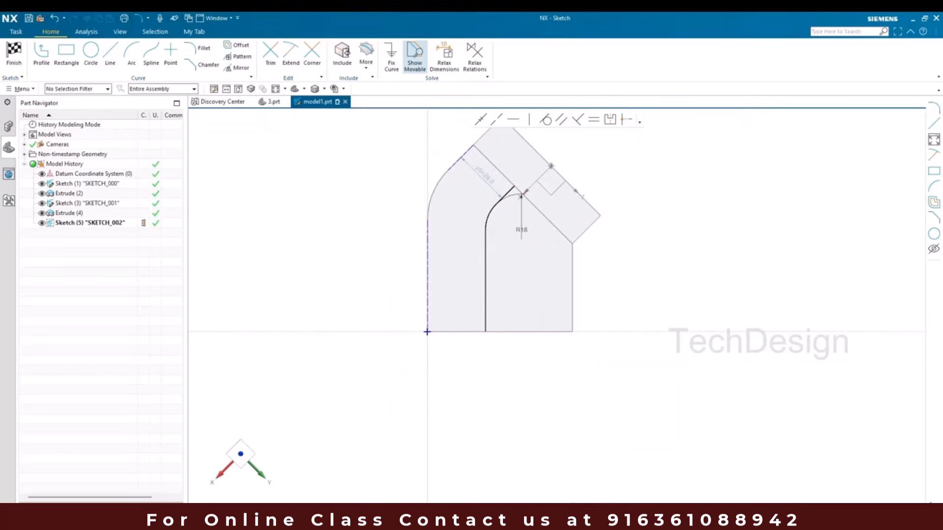
# - Check the rib's width in the drawing and offset its slanted and vertical outer lines 12 mm inward with the direction reversed
pyautogui.click(560, 484)
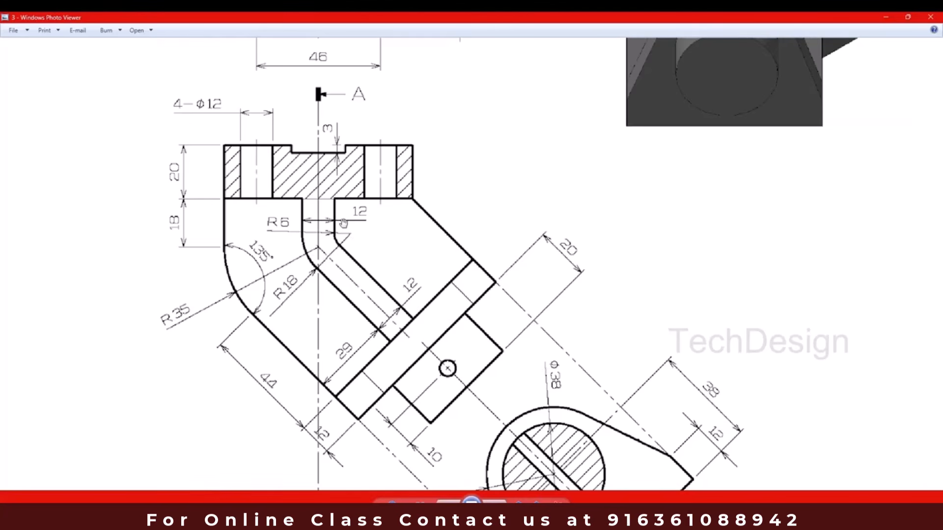
pyautogui.click(886, 17)
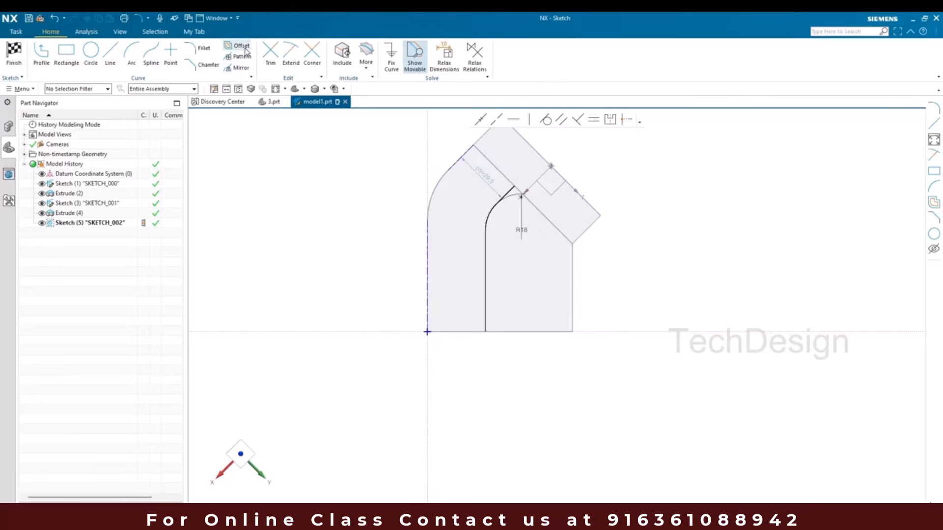
pyautogui.click(245, 51)
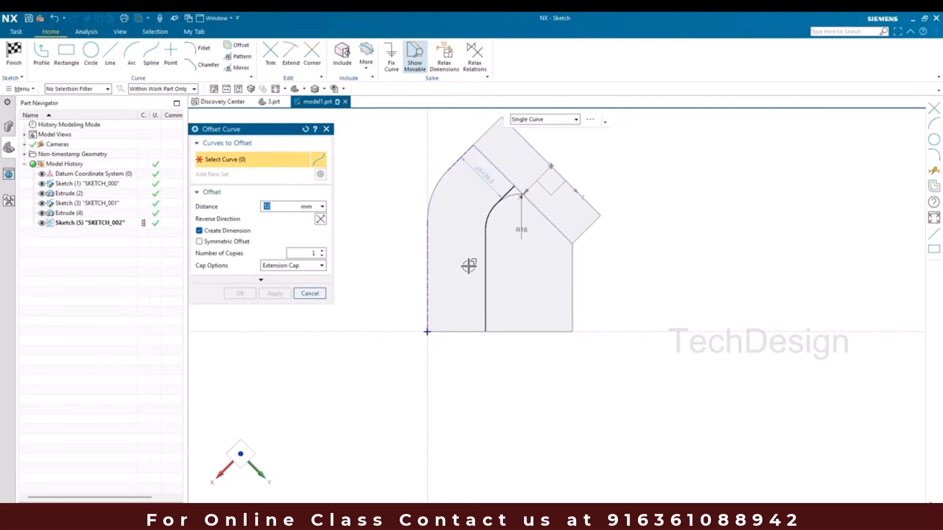
pyautogui.click(505, 195)
pyautogui.click(486, 249)
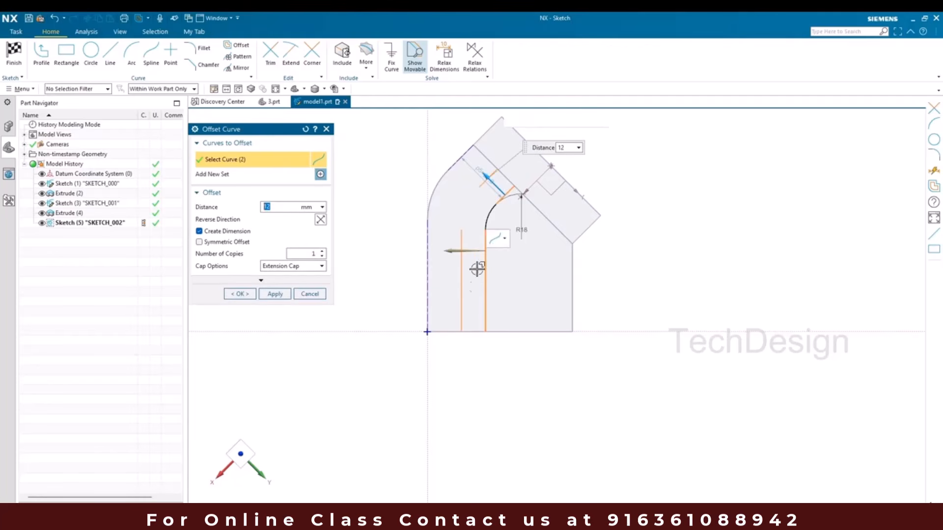
pyautogui.click(320, 220)
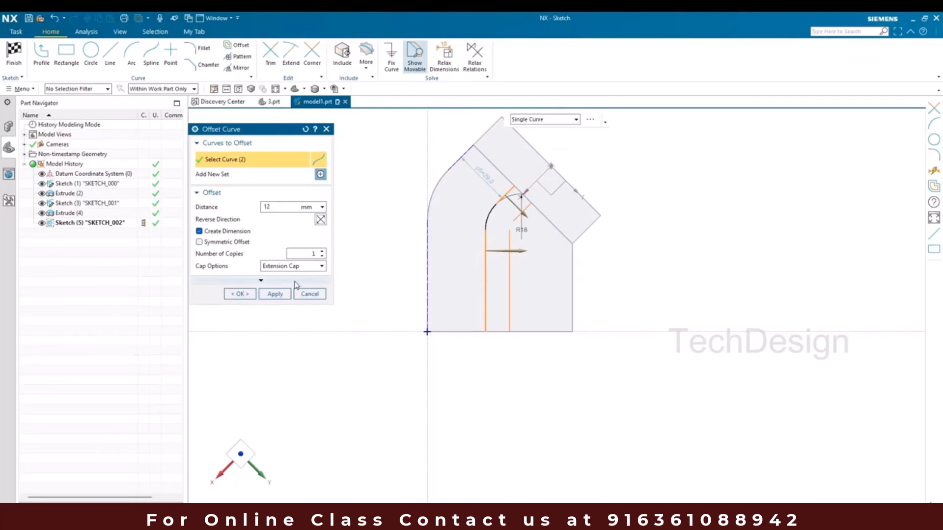
pyautogui.click(239, 294)
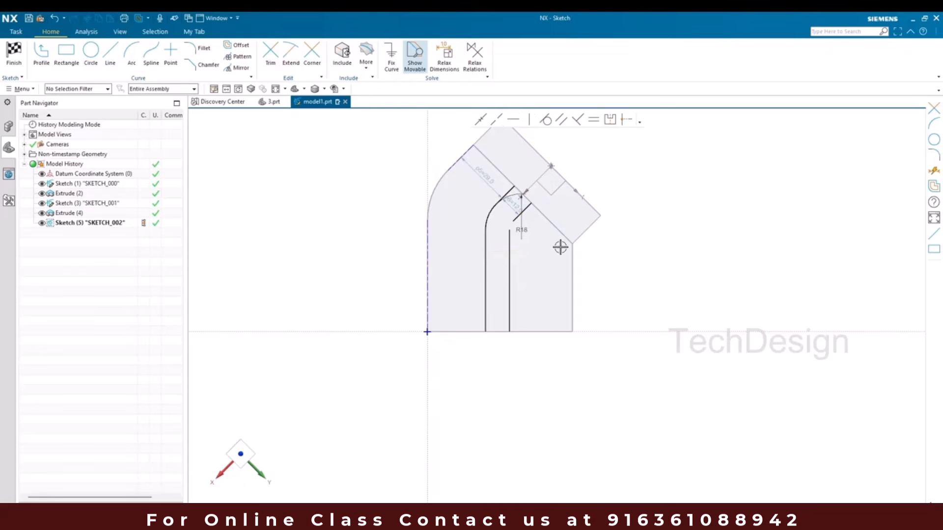
# - Check the inner bend radius in the drawing, try a 6 mm fillet between the two unjoined inner rib lines, and undo it
pyautogui.moveTo(570, 520)
pyautogui.click(569, 477)
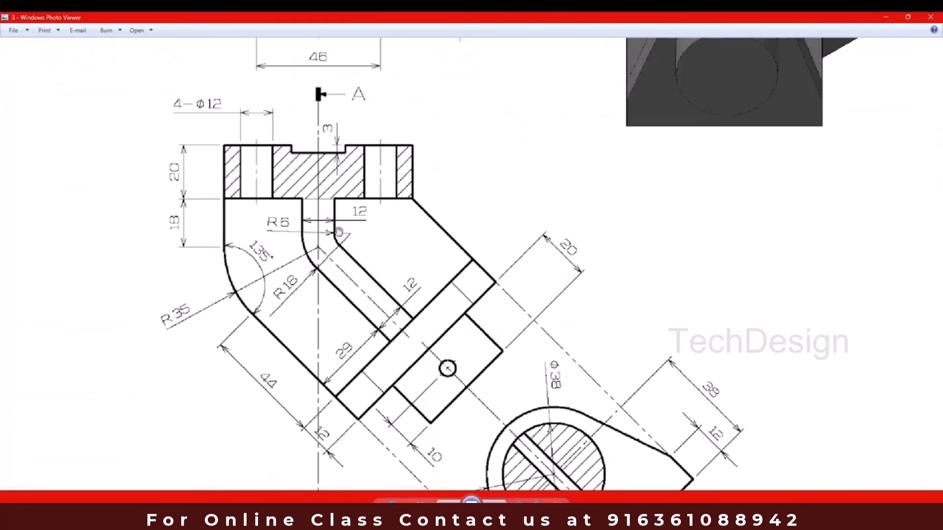
pyautogui.click(885, 19)
pyautogui.scroll(3, 531, 219)
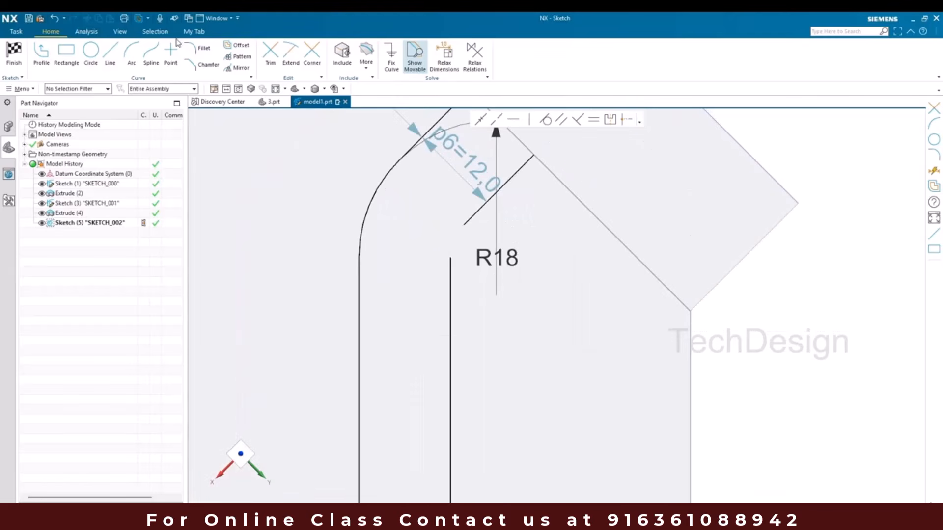
pyautogui.click(199, 49)
pyautogui.click(473, 214)
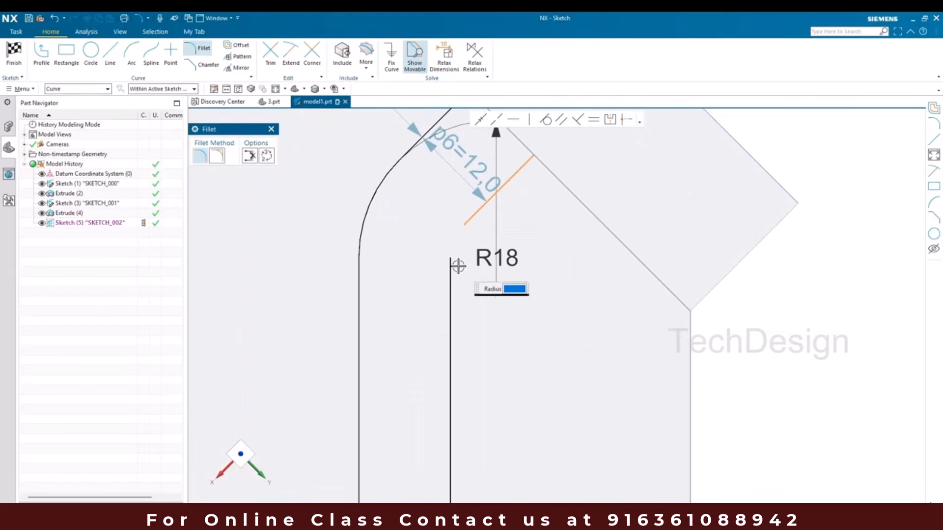
pyautogui.click(450, 264)
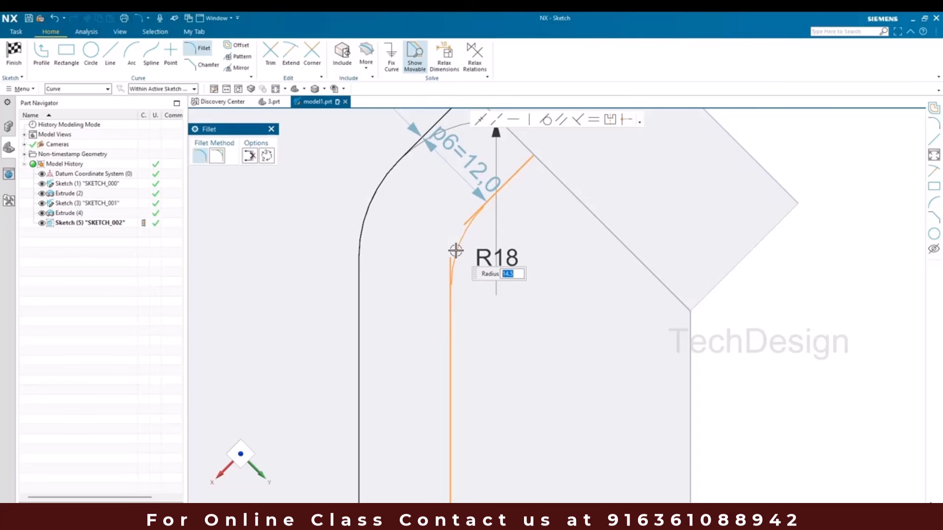
pyautogui.press('Return')
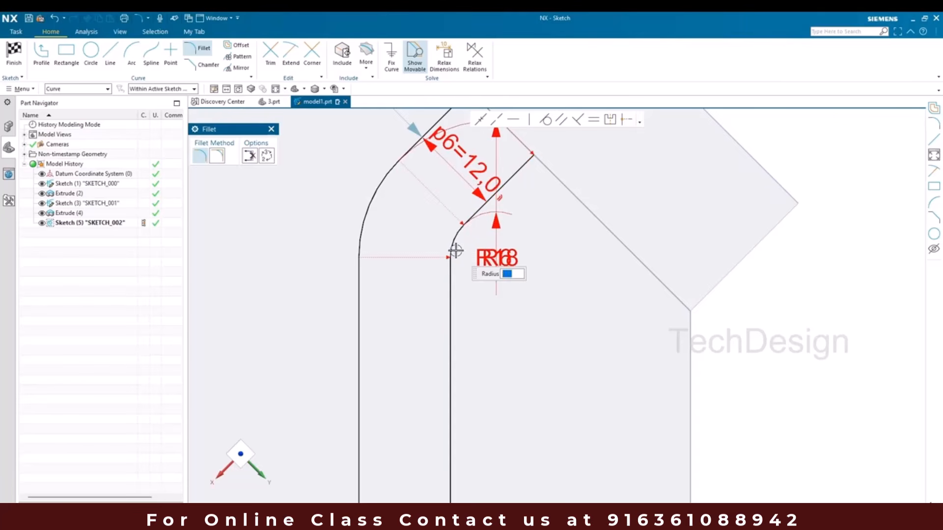
pyautogui.press('Escape')
pyautogui.hotkey('ctrl', 'z')
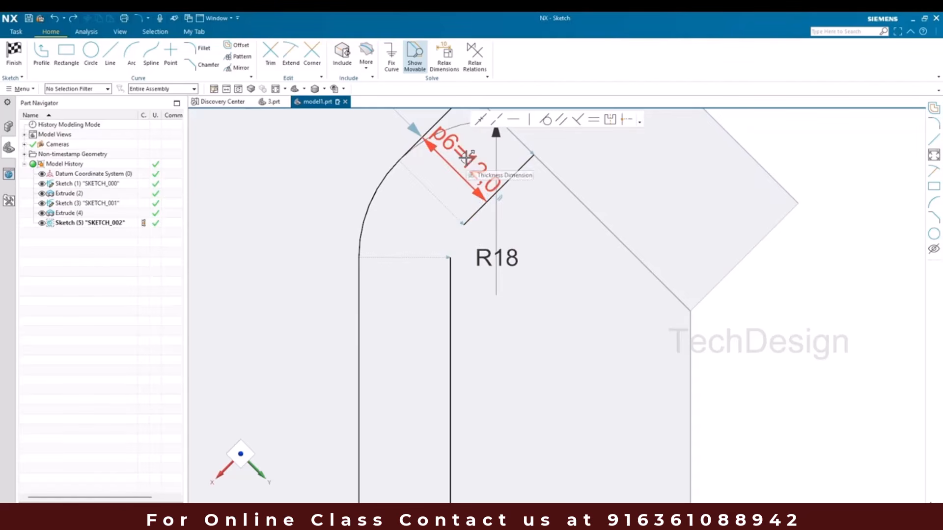
# - Move the 12 mm offset dimension clear of the rib profile and join the two inner rib lines into a sharp corner
pyautogui.moveTo(468, 158); pyautogui.dragTo(275, 228)
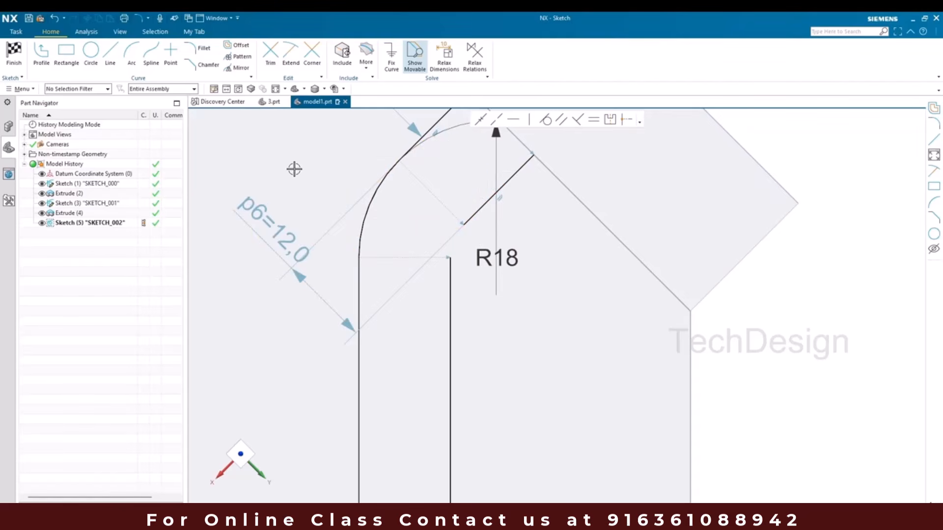
pyautogui.scroll(3, 394, 249)
pyautogui.scroll(-3, 387, 196)
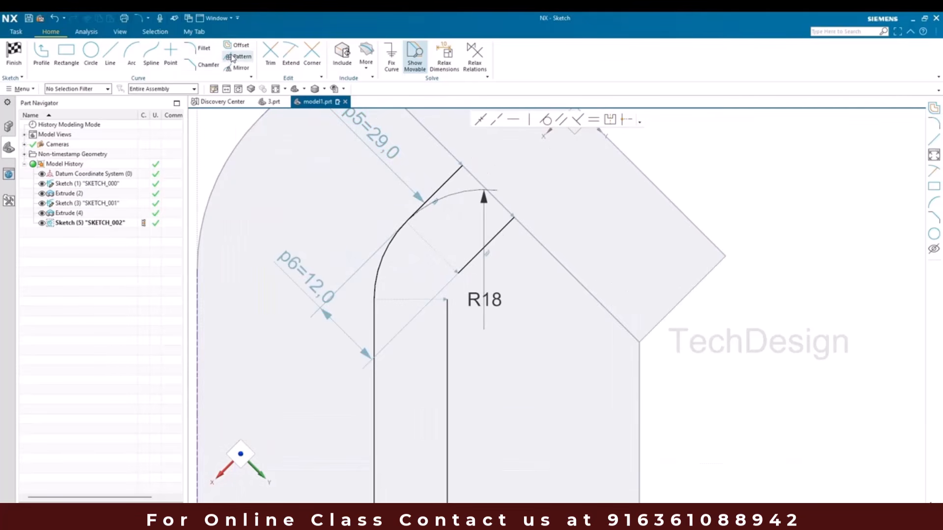
pyautogui.click(312, 53)
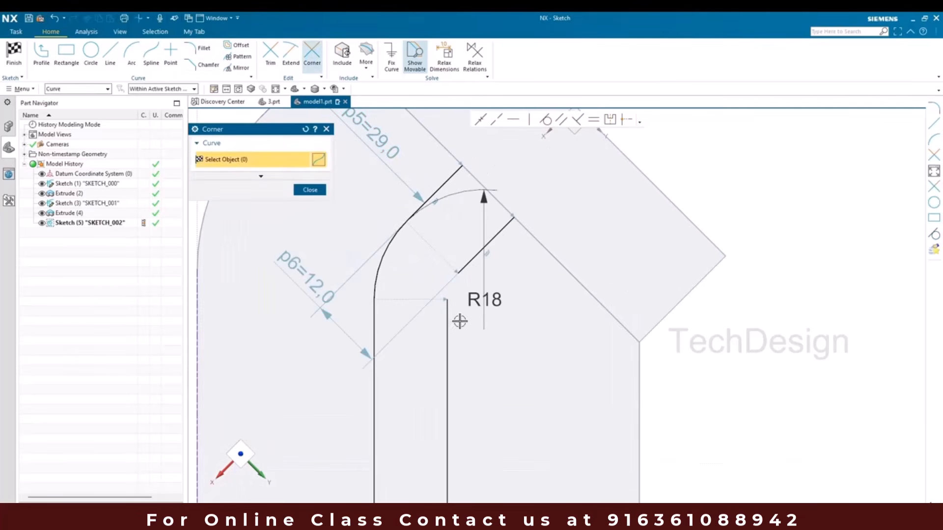
pyautogui.click(448, 318)
pyautogui.click(463, 267)
pyautogui.press('Escape')
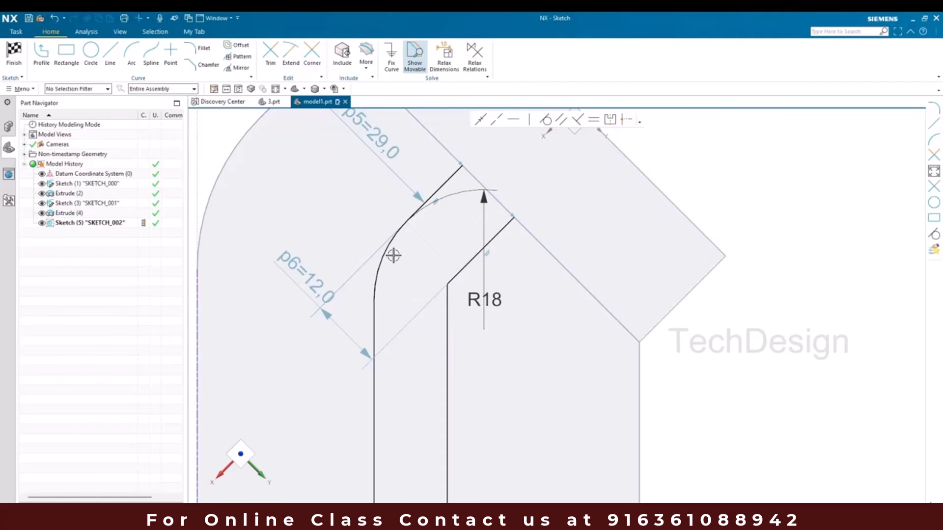
# - Round the rib's inner corner with a 6 mm fillet
pyautogui.click(202, 48)
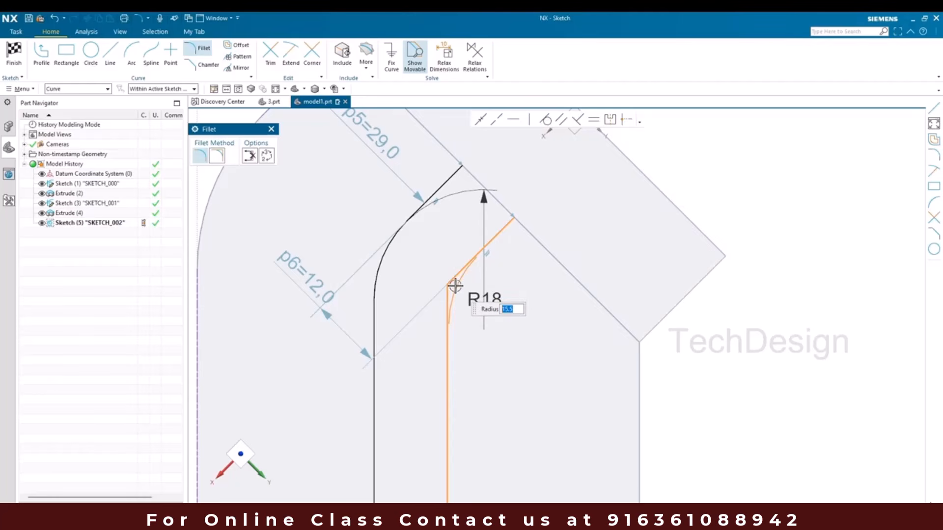
pyautogui.press('Return')
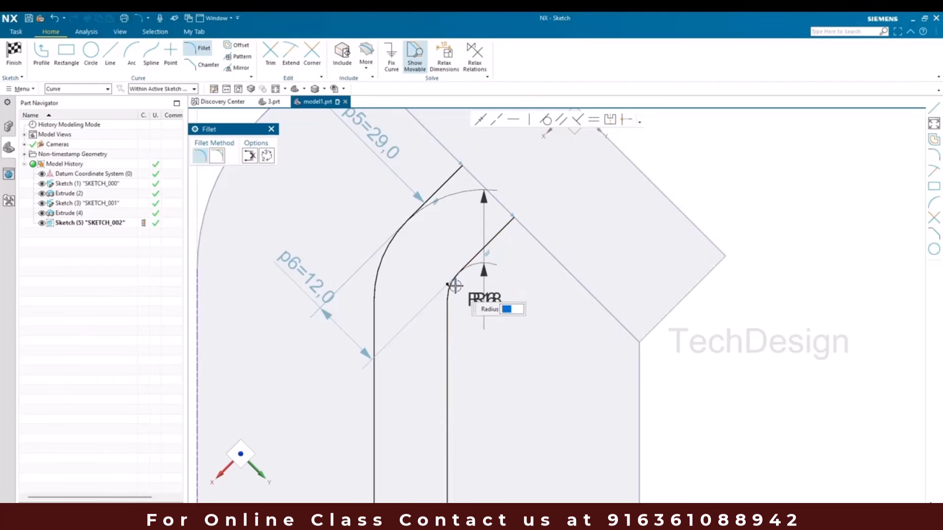
pyautogui.press('Escape')
pyautogui.scroll(-3, 493, 206)
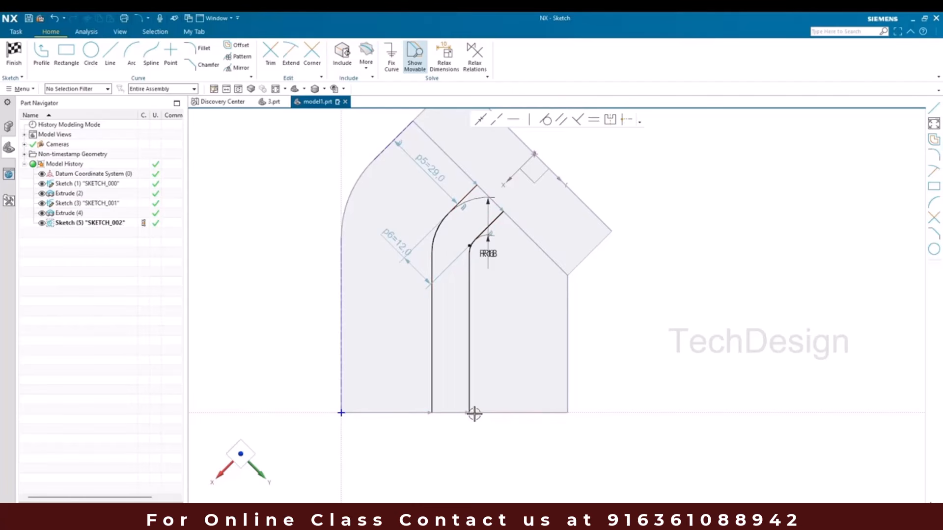
# - Close the rib profile with straight lines across its slanted upper end and its lower end
pyautogui.click(110, 53)
pyautogui.scroll(5, 491, 168)
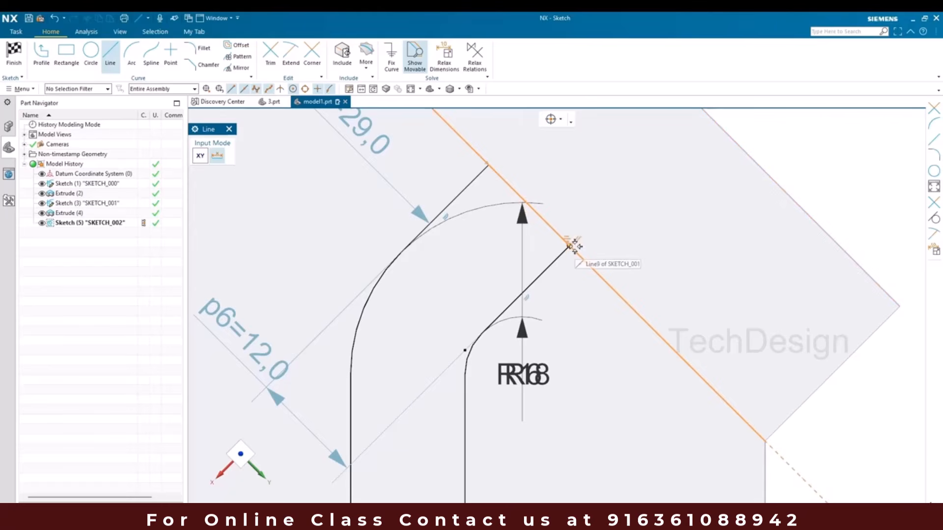
pyautogui.click(572, 246)
pyautogui.scroll(-4, 579, 183)
pyautogui.scroll(5, 525, 469)
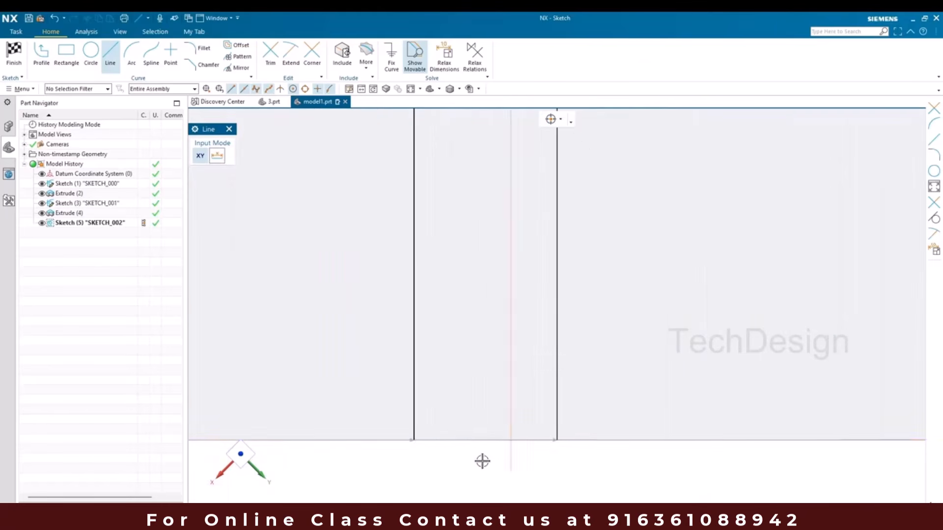
pyautogui.click(415, 439)
pyautogui.click(556, 439)
pyautogui.press('Escape')
pyautogui.scroll(-5, 489, 350)
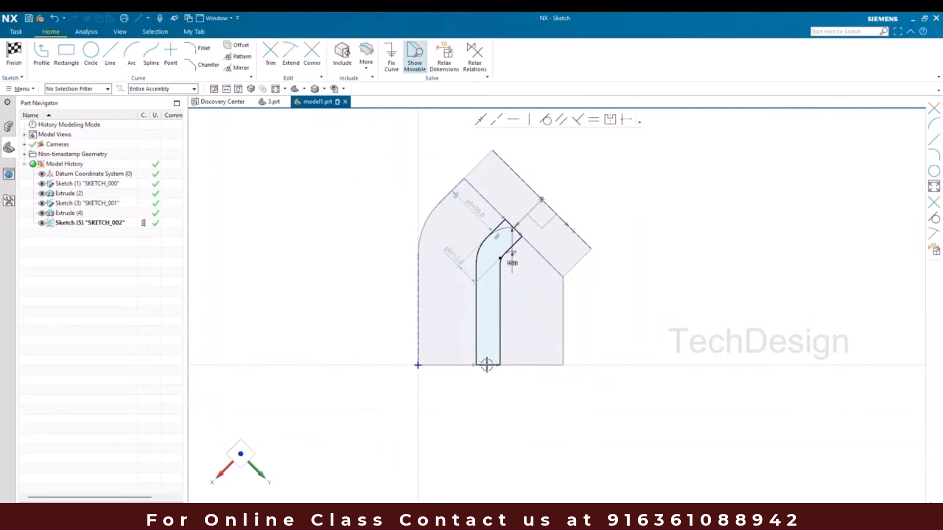
# - Finish the bent rib profile sketch on the base plate
pyautogui.scroll(2, 484, 252)
pyautogui.scroll(1, 484, 252)
pyautogui.click(14, 54)
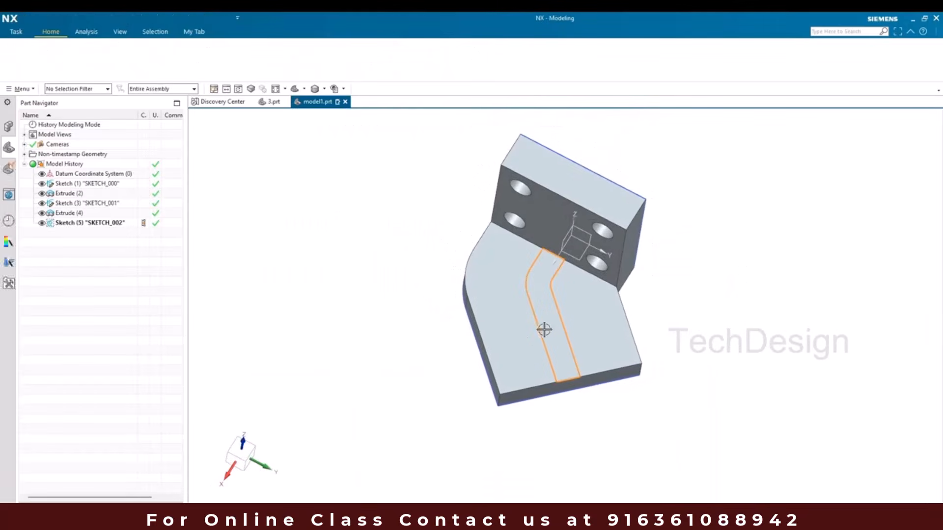
pyautogui.scroll(1, 455, 291)
pyautogui.moveTo(455, 292); pyautogui.dragTo(461, 263, button='middle')
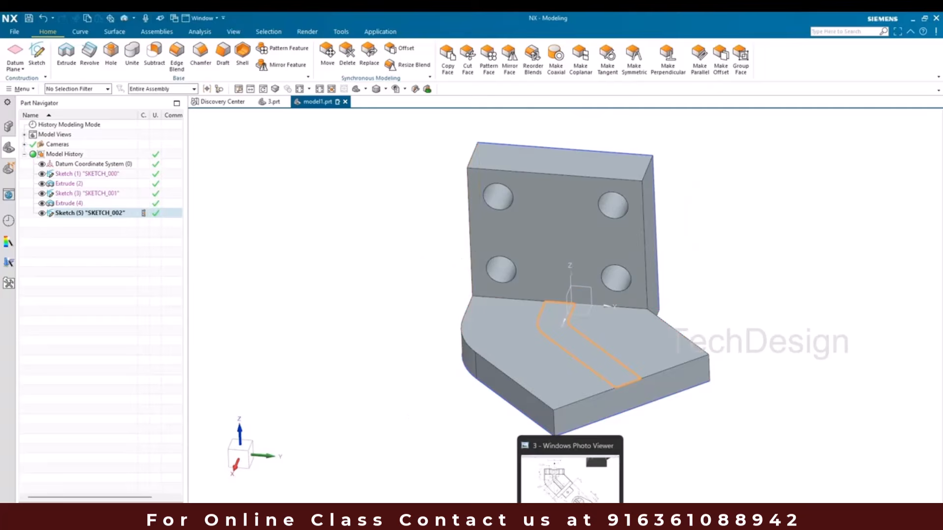
# - Consult Section A-A in the Windows Photo Viewer drawing and extrude the bent rib profile 46 mm up from the base plate
pyautogui.click(629, 442)
pyautogui.moveTo(676, 245); pyautogui.dragTo(328, 187)
pyautogui.moveTo(604, 272); pyautogui.dragTo(470, 244)
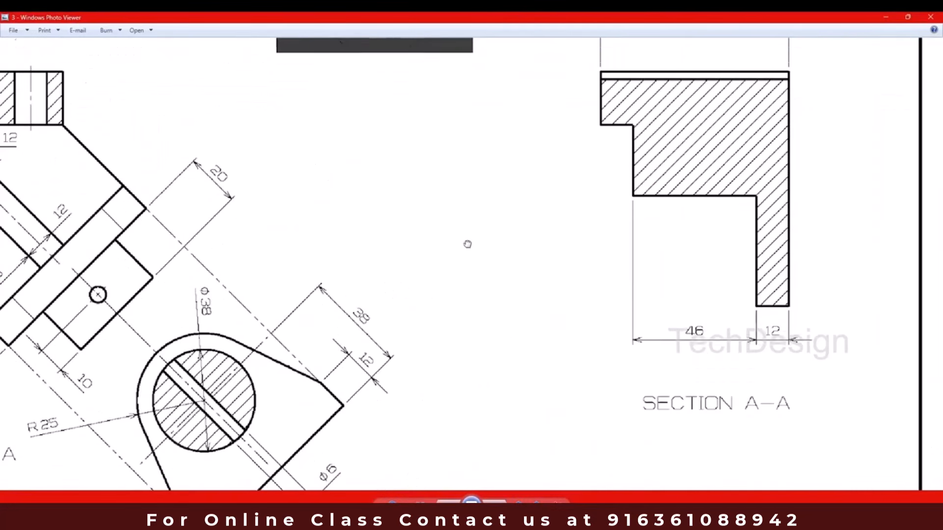
pyautogui.scroll(-1, 628, 302)
pyautogui.scroll(-1, 628, 303)
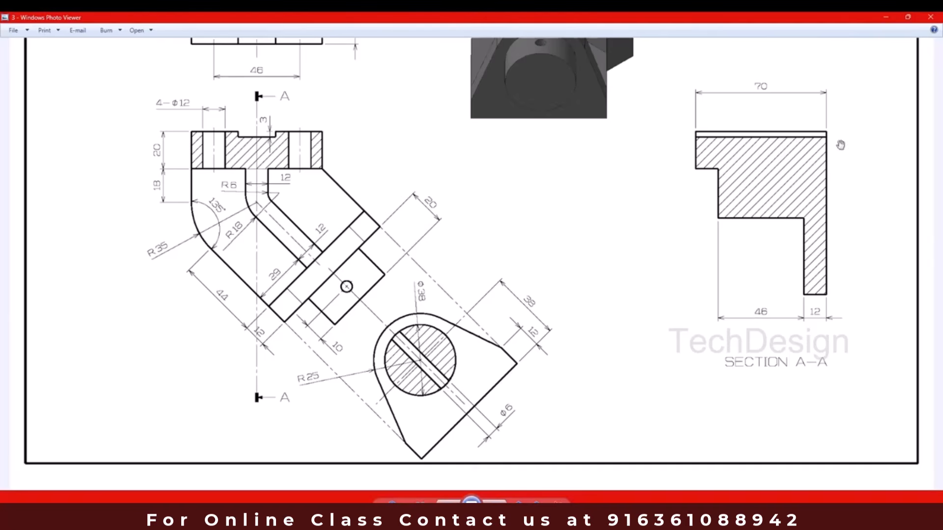
pyautogui.click(886, 19)
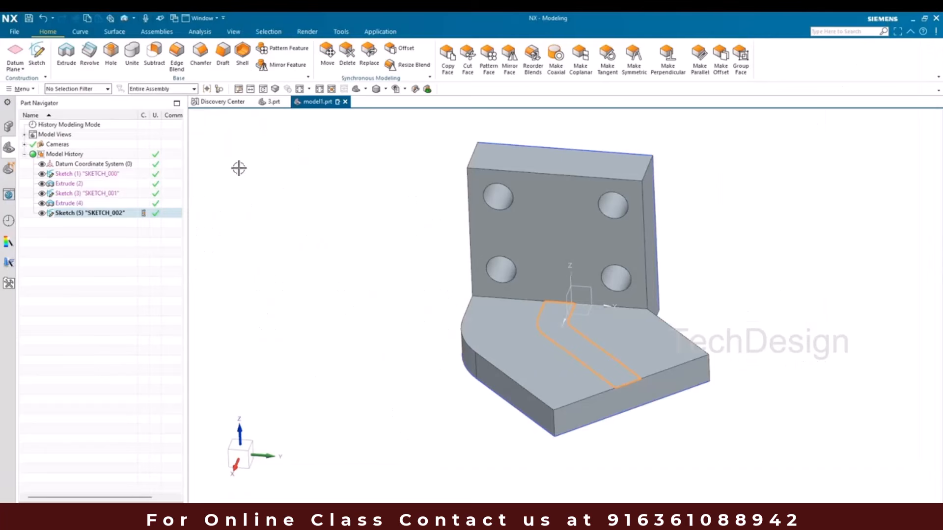
pyautogui.press('x')
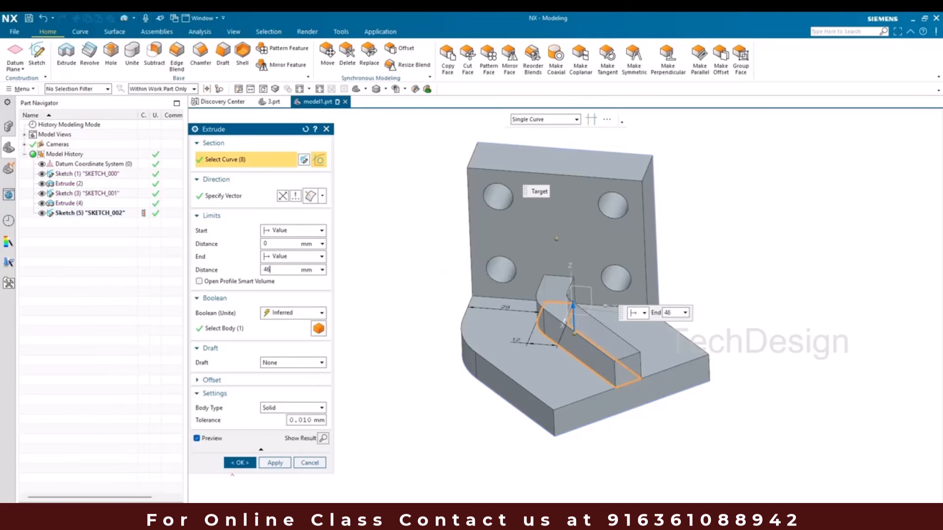
pyautogui.press('Return')
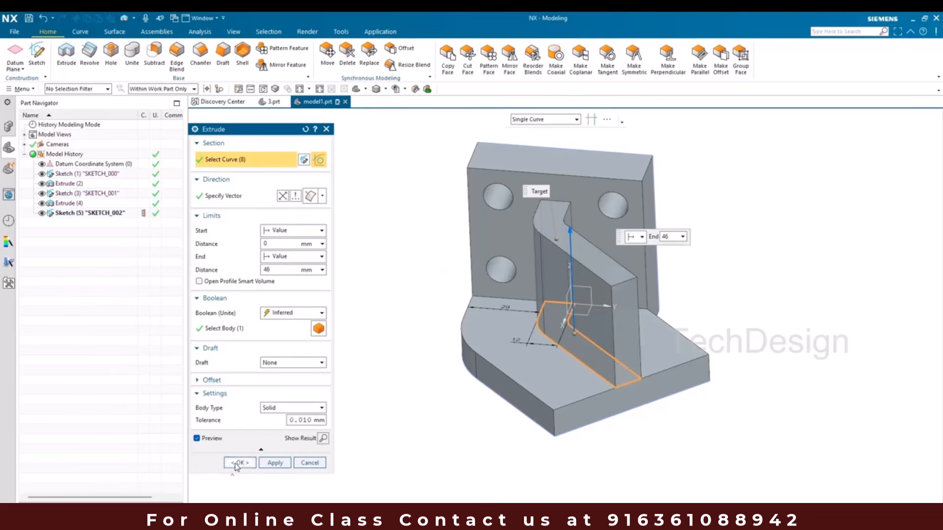
pyautogui.click(237, 467)
pyautogui.scroll(-1, 319, 273)
pyautogui.moveTo(322, 292); pyautogui.dragTo(318, 290, button='middle')
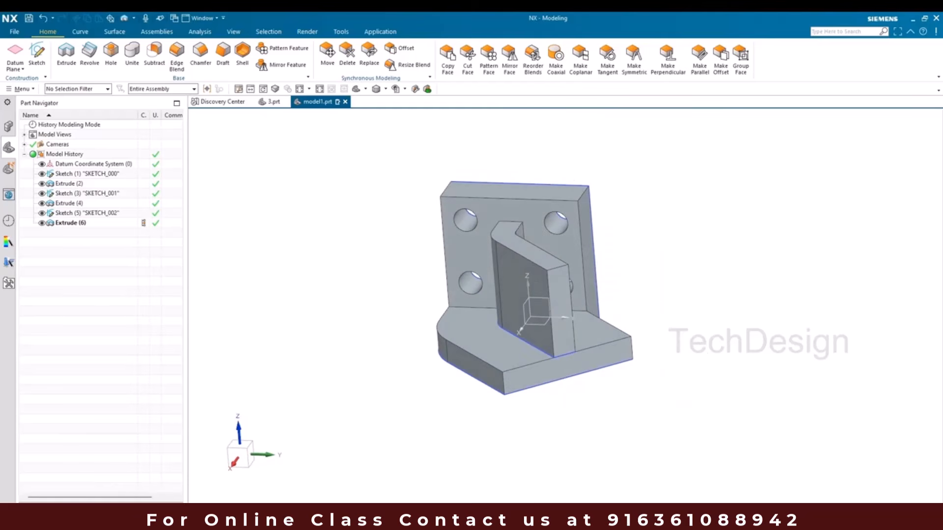
# - Consult the end plate view in the reference drawing and start a sketch on the base plate's end face beneath the rib's free end
pyautogui.click(570, 518)
pyautogui.moveTo(507, 140)
pyautogui.mouseDown()
pyautogui.moveTo(489, 264)
pyautogui.moveTo(455, 167)
pyautogui.moveTo(457, 127)
pyautogui.mouseUp()
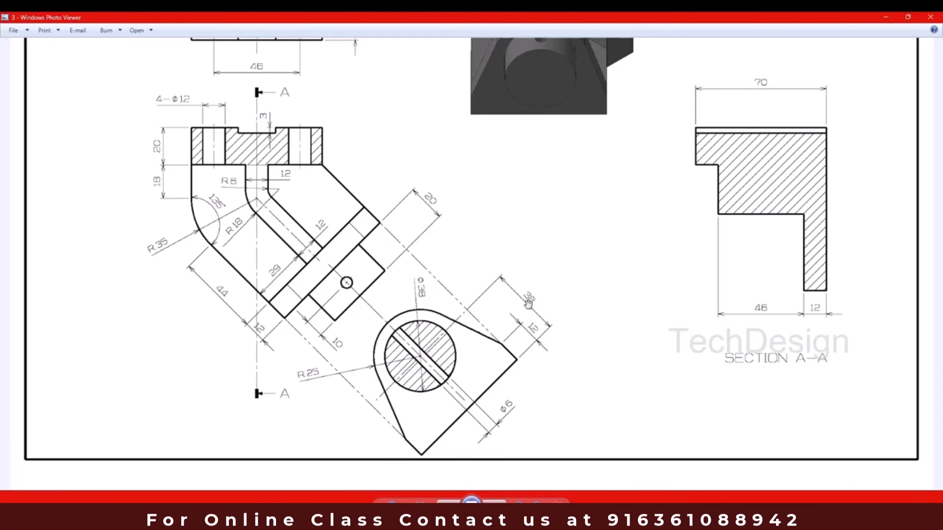
pyautogui.click(887, 19)
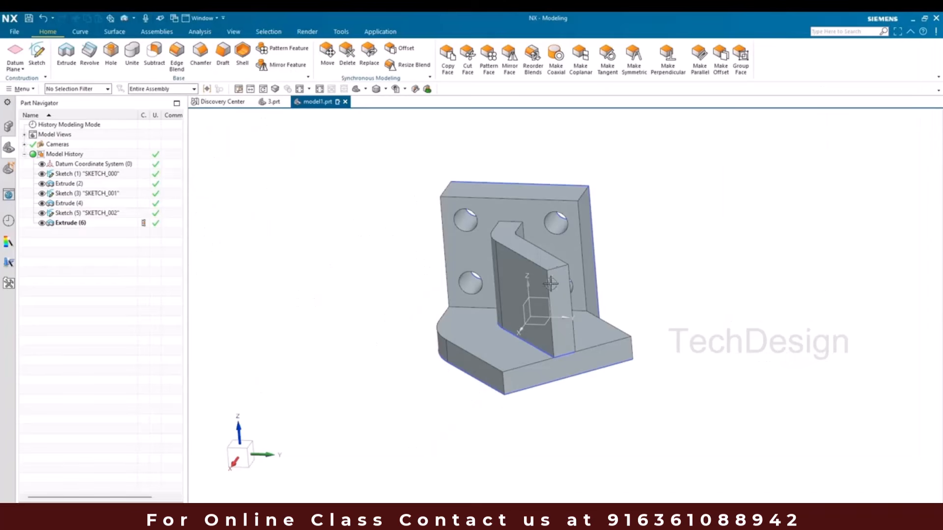
pyautogui.click(46, 61)
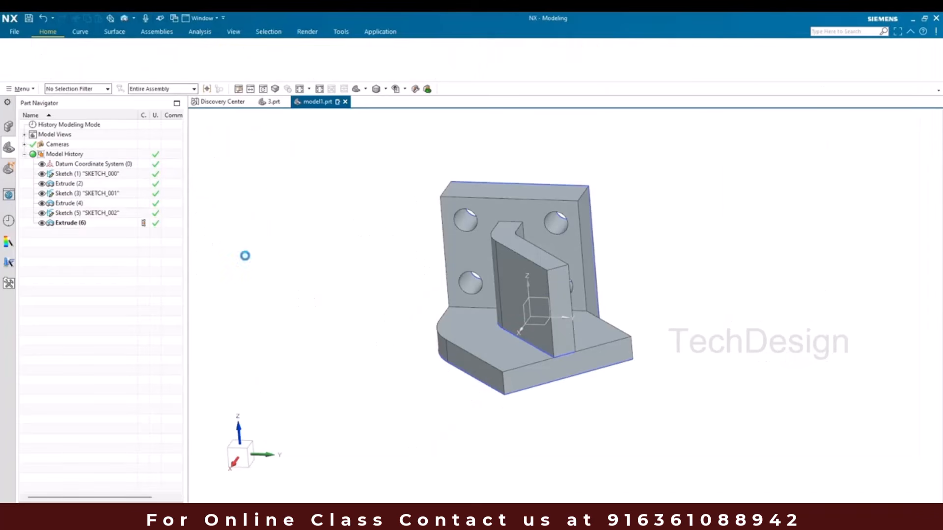
pyautogui.click(521, 385)
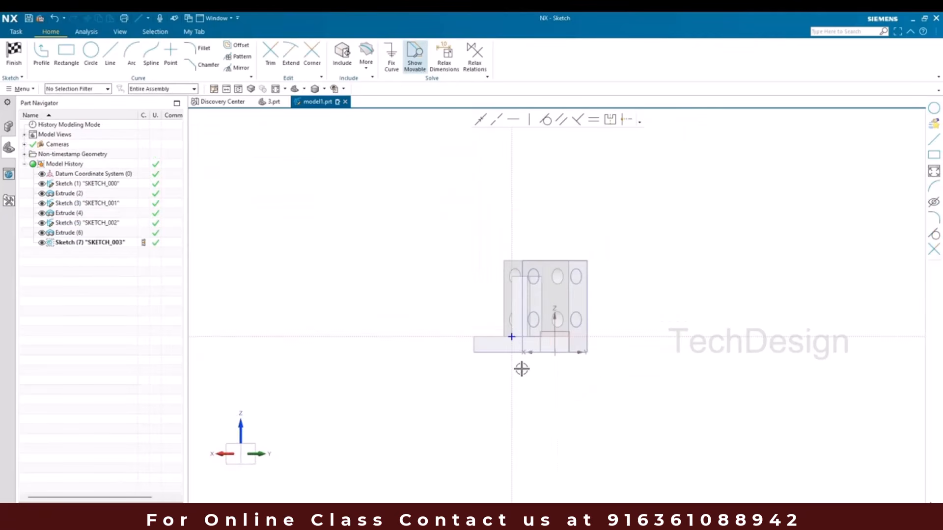
# - Sketch a circle about 38.9 mm in diameter above the part
pyautogui.click(91, 51)
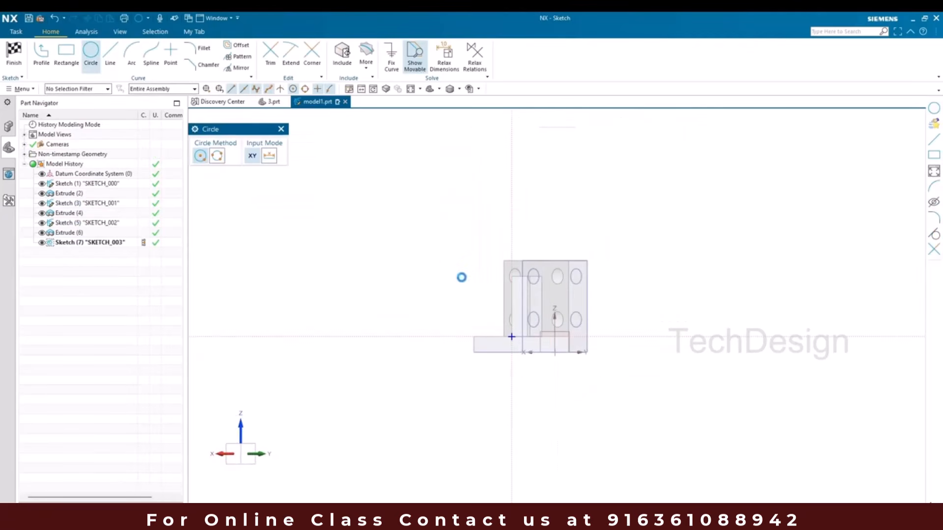
pyautogui.click(530, 192)
pyautogui.click(528, 217)
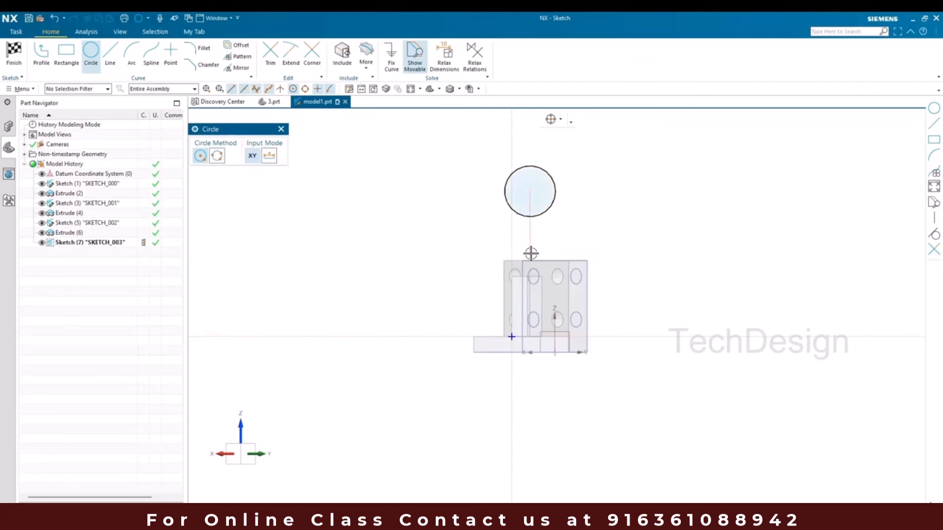
pyautogui.press('Escape')
# - Check the R25 end plate rounding in the reference drawing and set the circle's diameter to 50 mm
pyautogui.click(557, 189)
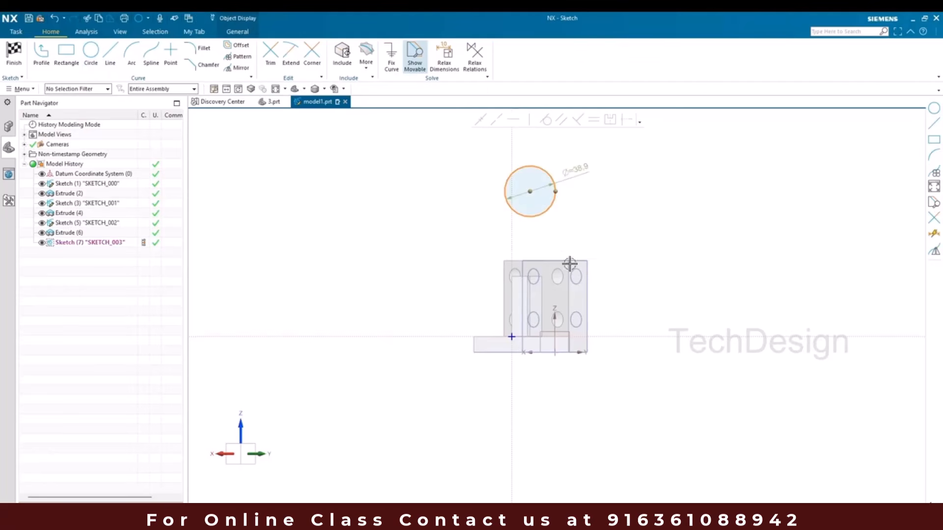
pyautogui.click(571, 518)
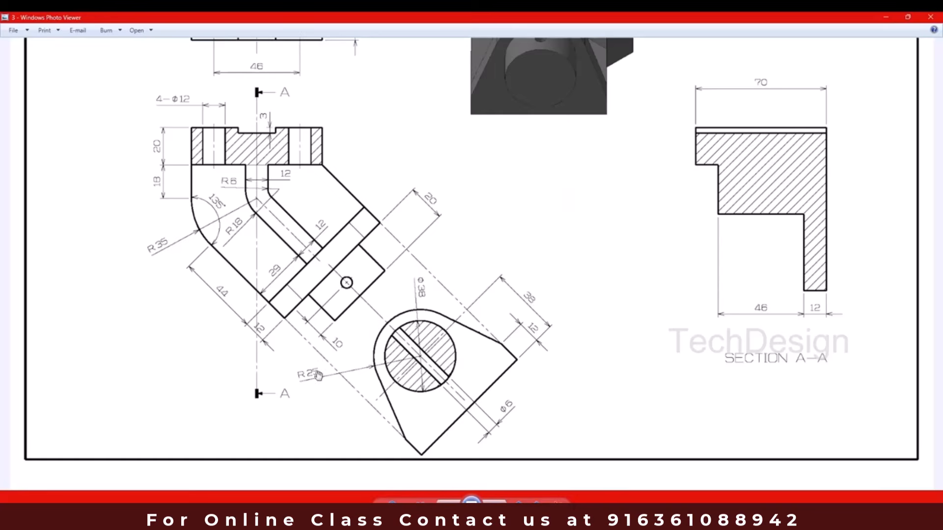
pyautogui.click(887, 19)
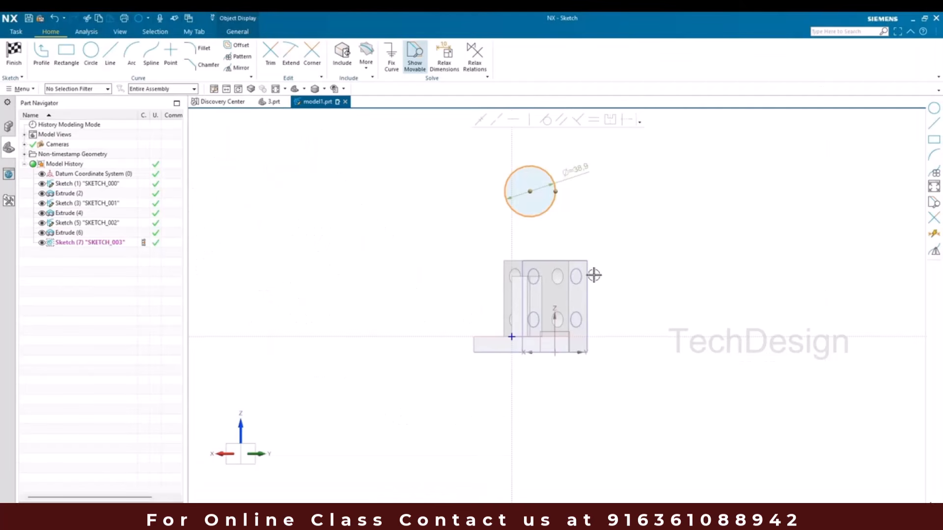
pyautogui.doubleClick(578, 169)
pyautogui.write('50')
pyautogui.press('Return')
pyautogui.press('Return')
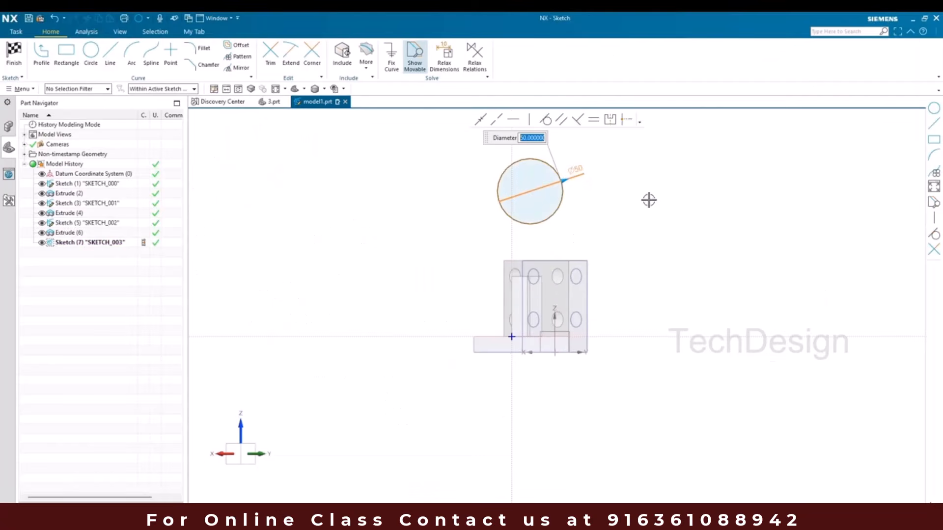
# - Move the 50 mm circle down and sideways so it sits roughly centred above the base plate's end face
pyautogui.moveTo(562, 204)
pyautogui.mouseDown()
pyautogui.moveTo(562, 316)
pyautogui.moveTo(567, 295)
pyautogui.mouseUp()
pyautogui.scroll(3, 565, 294)
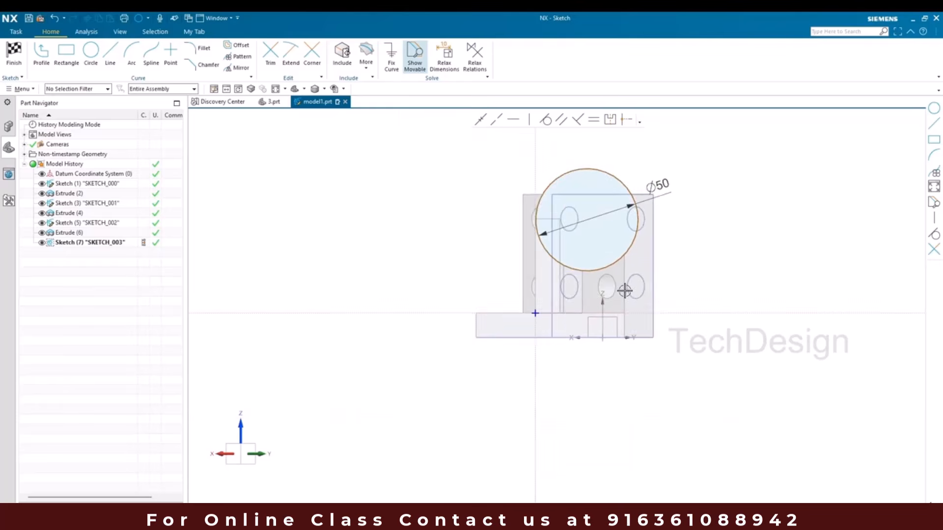
pyautogui.scroll(3, 626, 288)
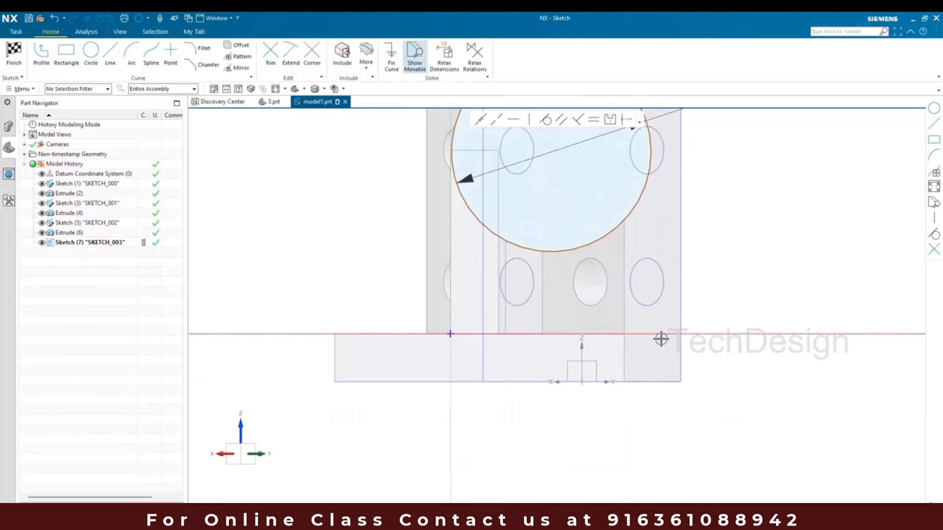
pyautogui.moveTo(664, 333); pyautogui.dragTo(666, 347, button='middle')
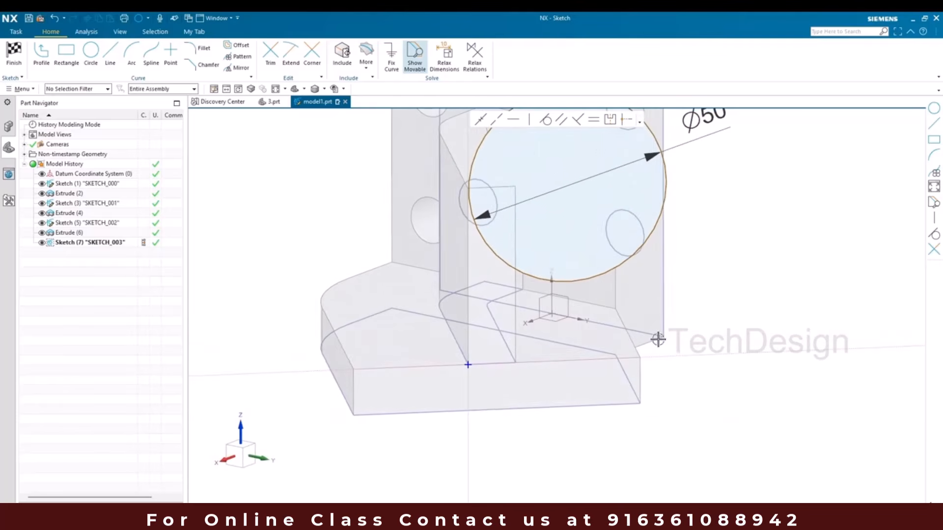
pyautogui.moveTo(514, 267)
pyautogui.mouseDown()
pyautogui.moveTo(461, 273)
pyautogui.moveTo(433, 295)
pyautogui.mouseUp()
pyautogui.scroll(-2, 606, 236)
pyautogui.scroll(1, 598, 249)
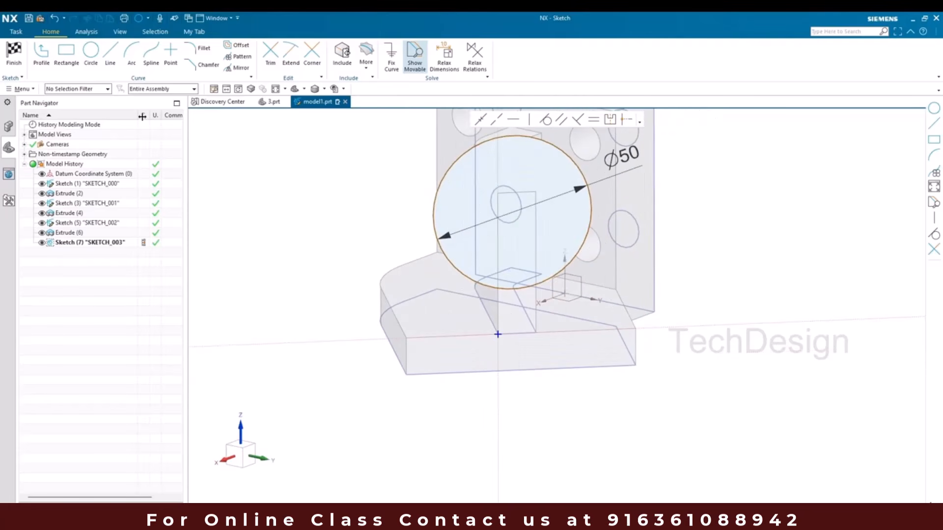
# - Draw two slanted lines from the upper corners of the base plate's end face to opposite sides of the circle
pyautogui.click(110, 53)
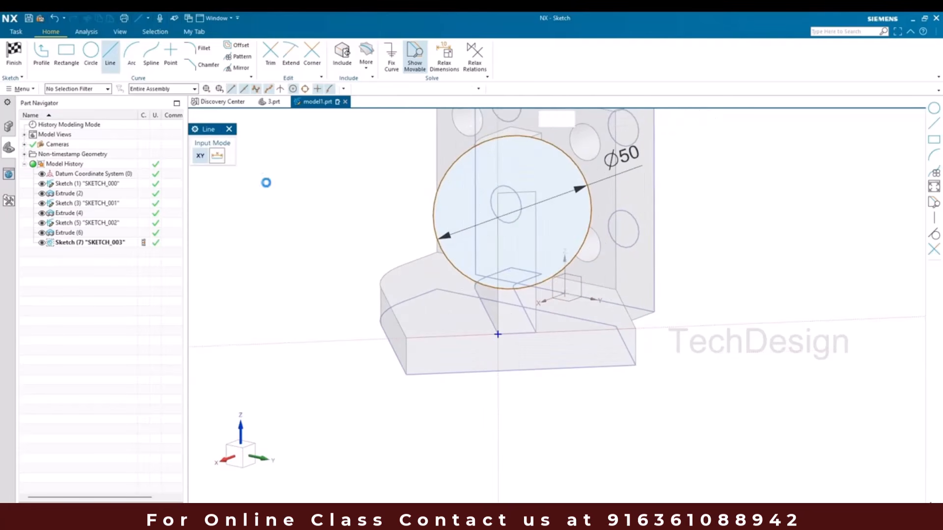
pyautogui.click(636, 329)
pyautogui.click(586, 175)
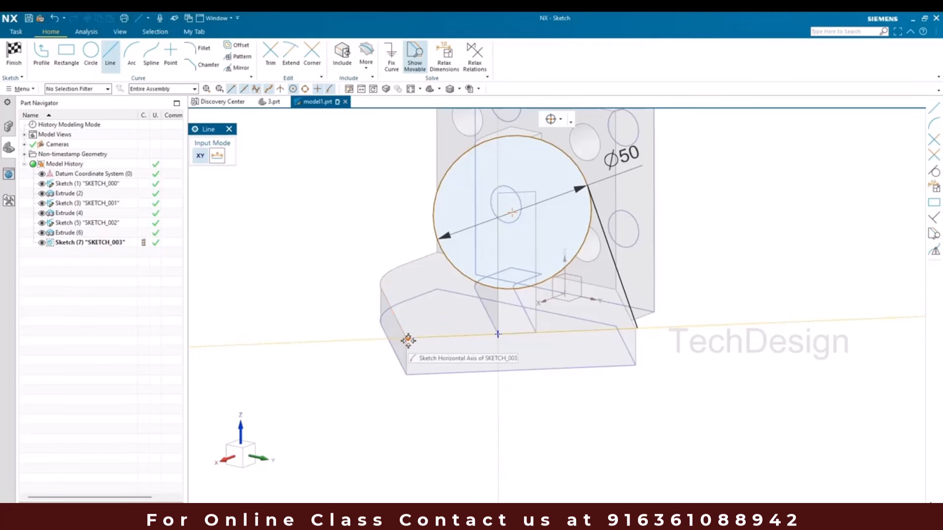
pyautogui.scroll(3, 406, 337)
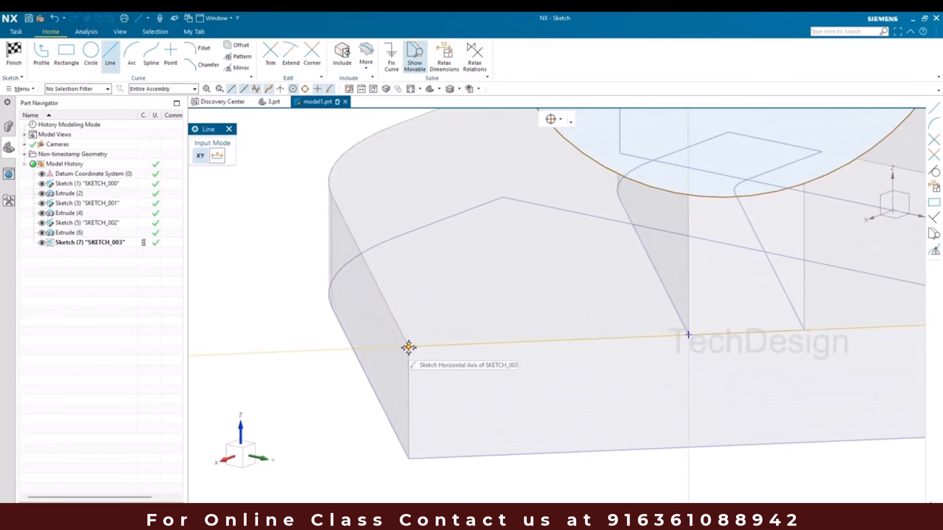
pyautogui.click(409, 348)
pyautogui.scroll(-3, 442, 301)
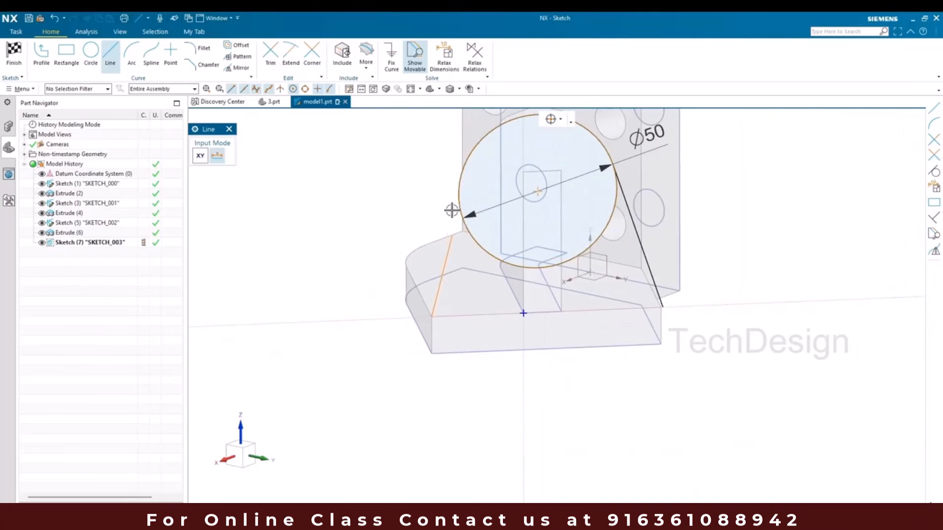
pyautogui.click(460, 183)
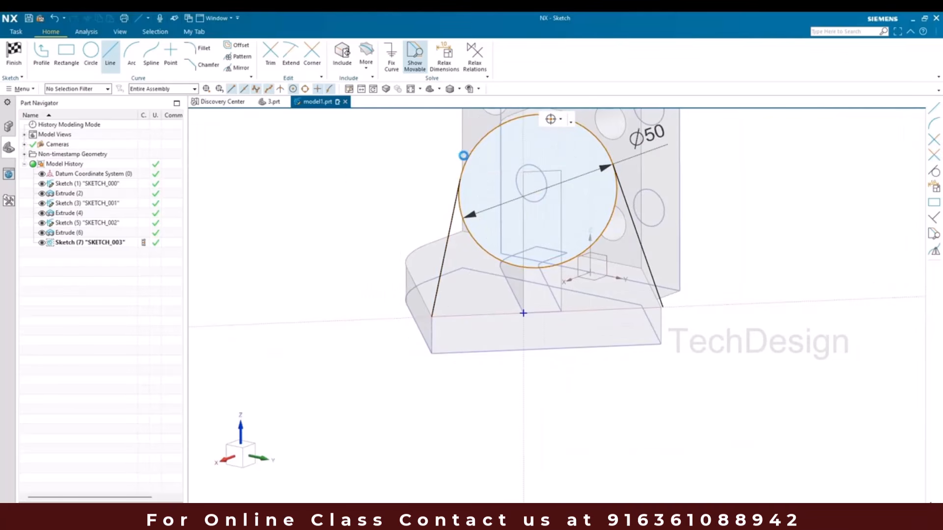
# - Check the circle's centre height in the reference drawing and dimension the centre 38 mm above the base plate's bottom edge
pyautogui.press('F8')
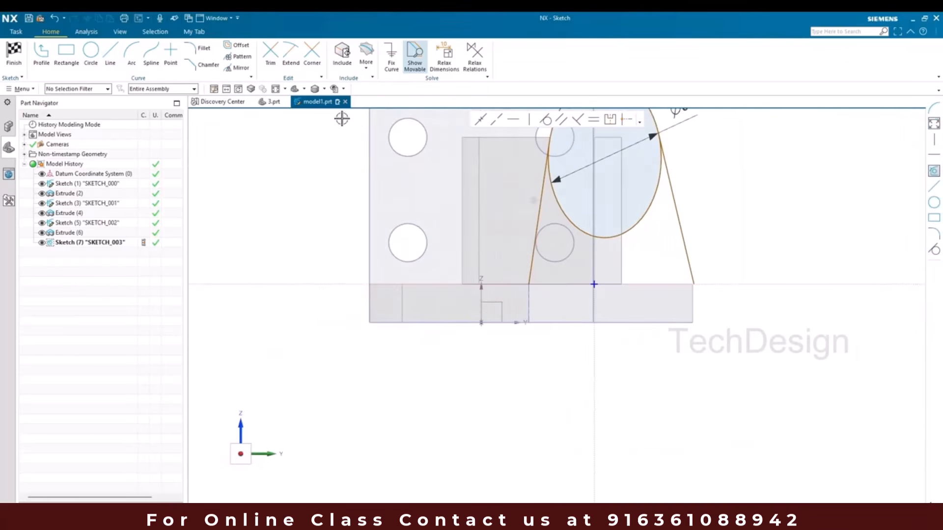
pyautogui.rightClick(249, 182)
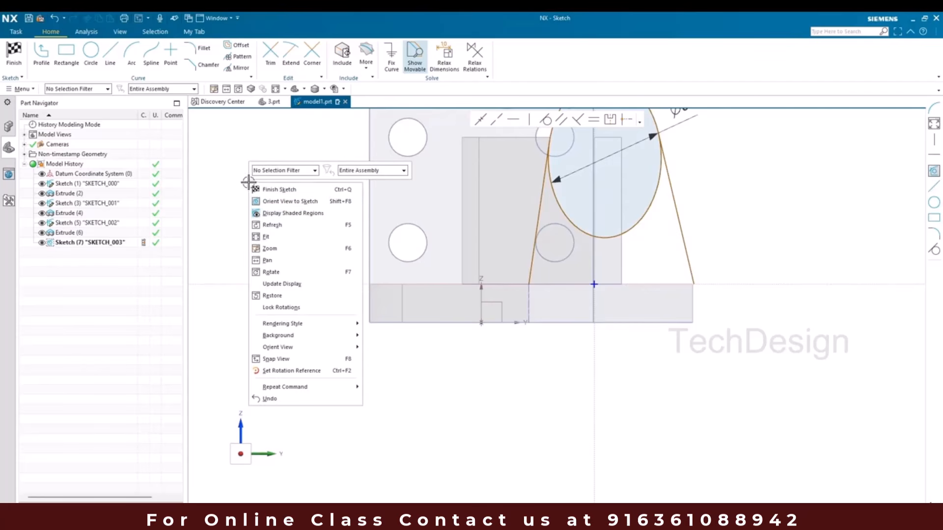
pyautogui.click(273, 203)
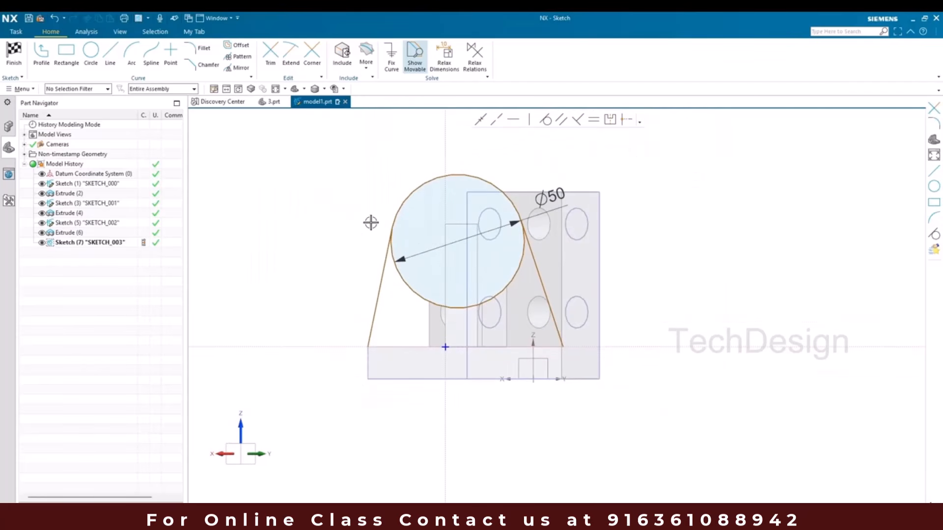
pyautogui.scroll(2, 445, 349)
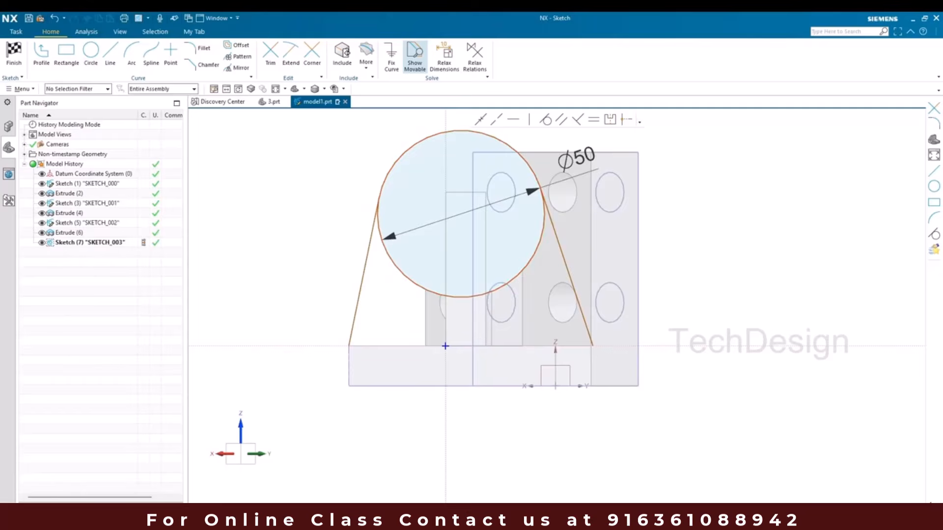
pyautogui.click(572, 515)
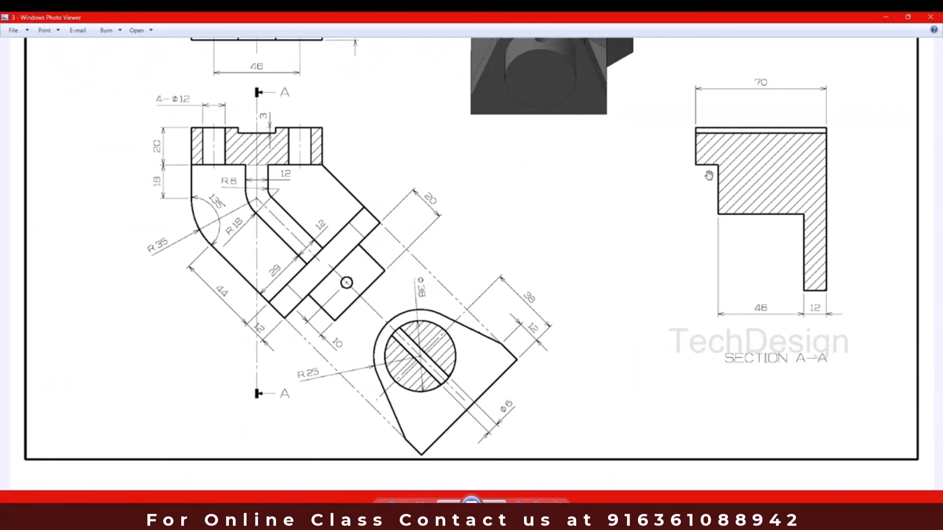
pyautogui.click(886, 17)
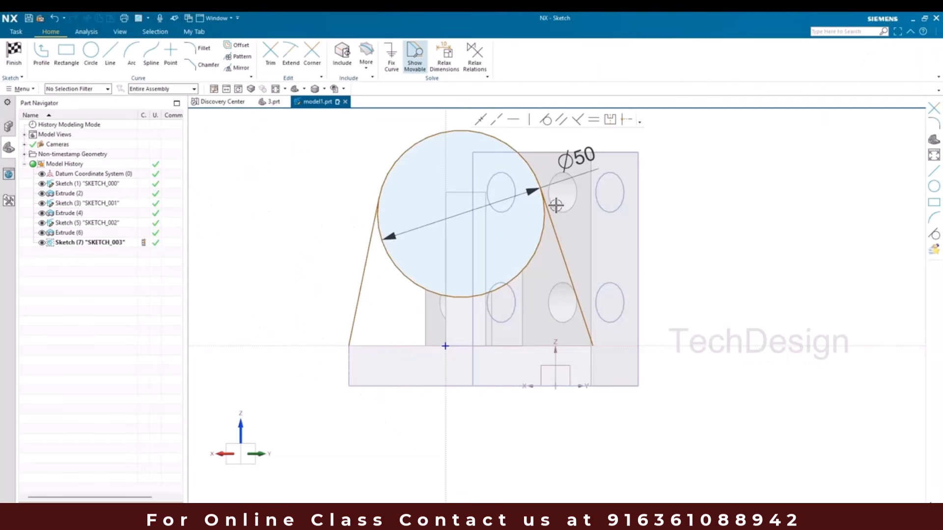
pyautogui.click(462, 213)
pyautogui.click(495, 386)
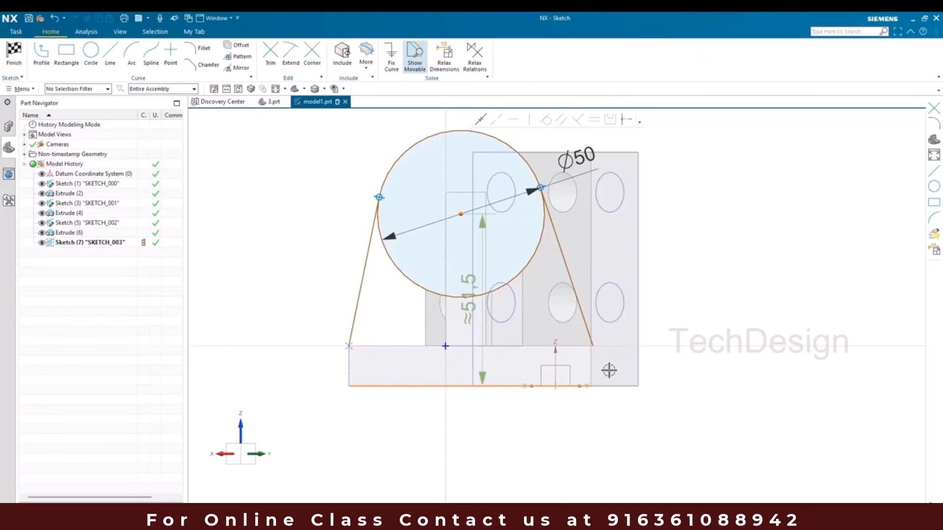
pyautogui.click(397, 329)
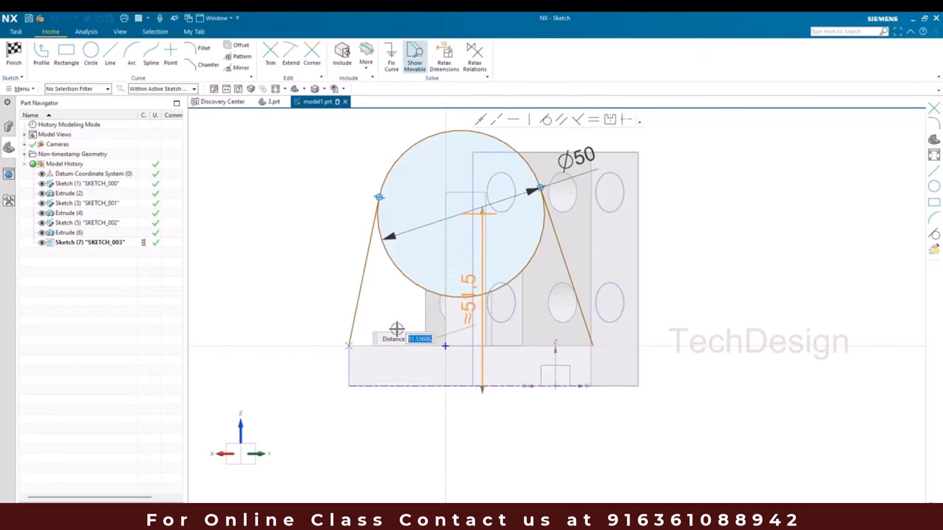
pyautogui.press('Return')
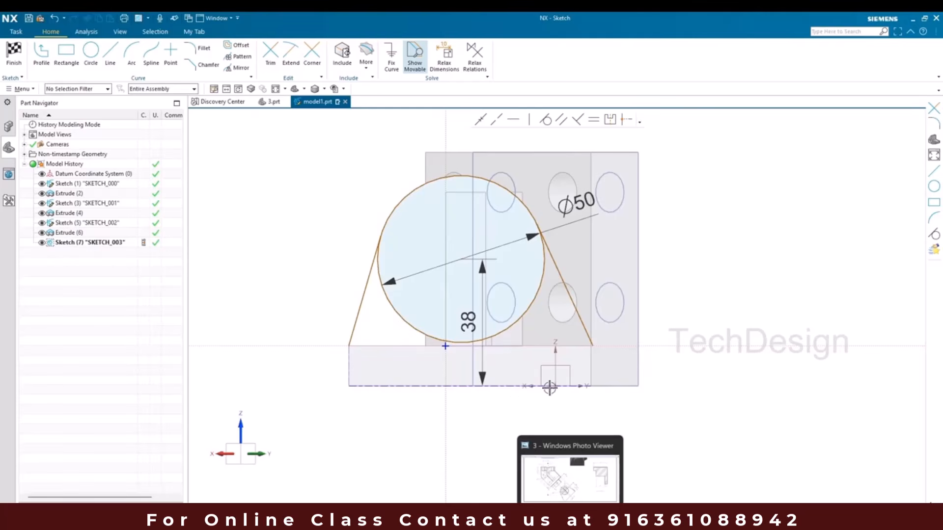
# - Consult the reference drawing and dimension the circle's centre 35 mm horizontally from the base plate end face's vertical side edge
pyautogui.click(569, 479)
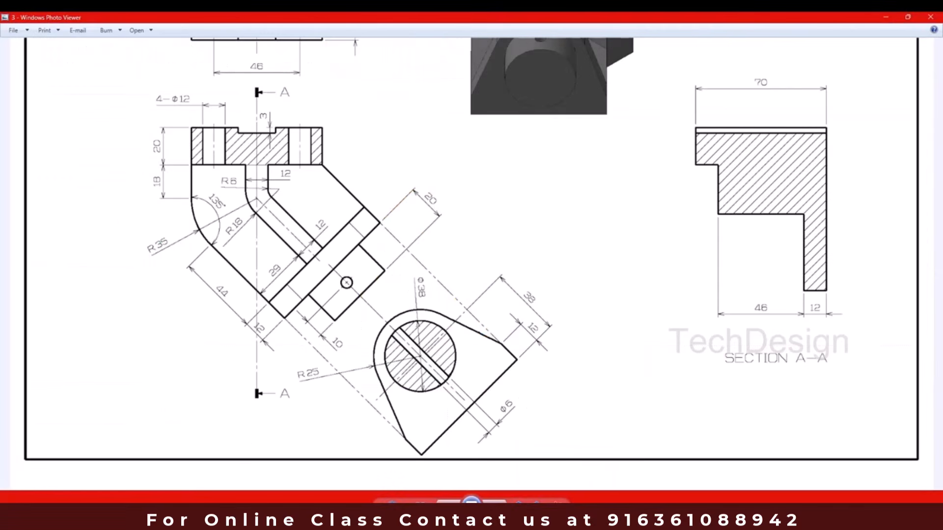
pyautogui.click(575, 516)
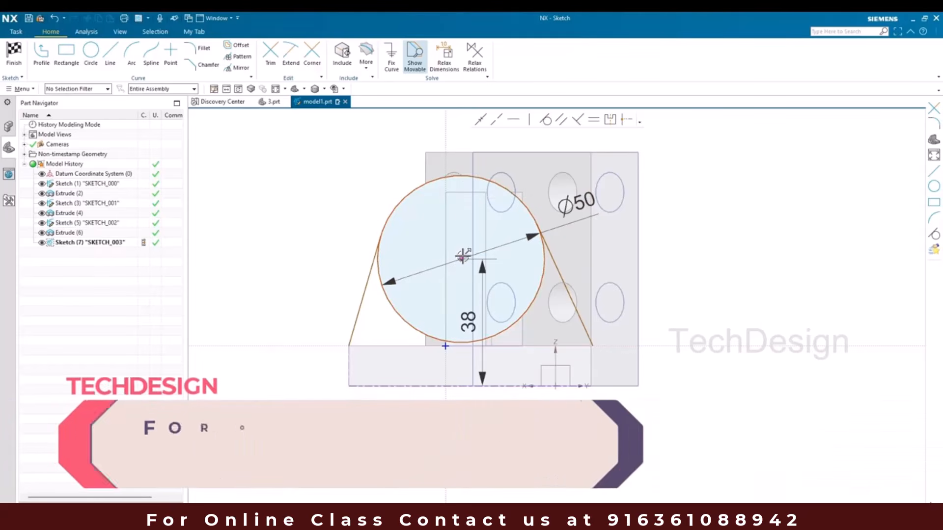
pyautogui.click(348, 368)
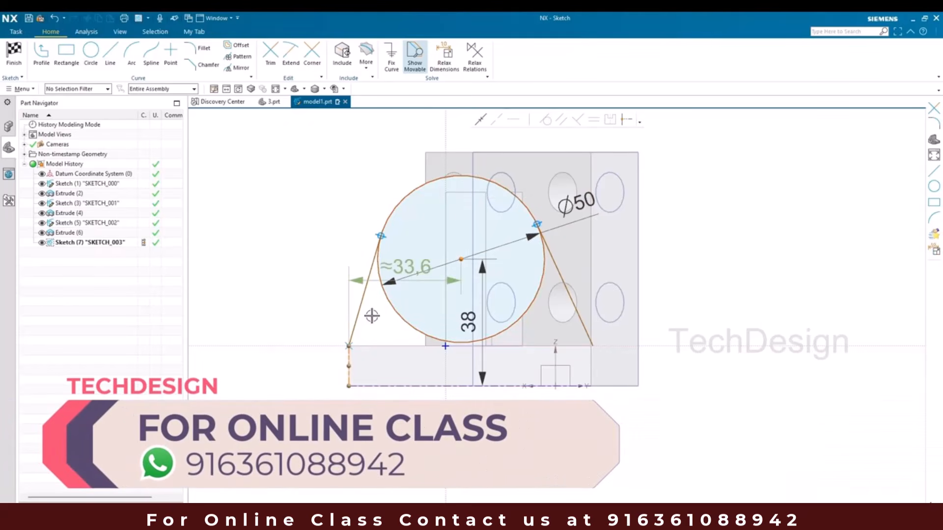
pyautogui.doubleClick(410, 267)
pyautogui.write('3')
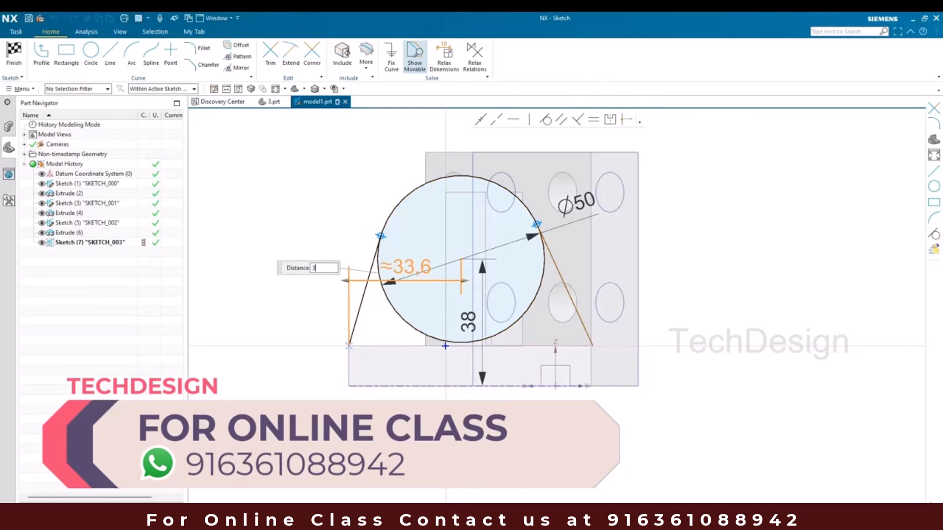
pyautogui.write('5')
pyautogui.press('Return')
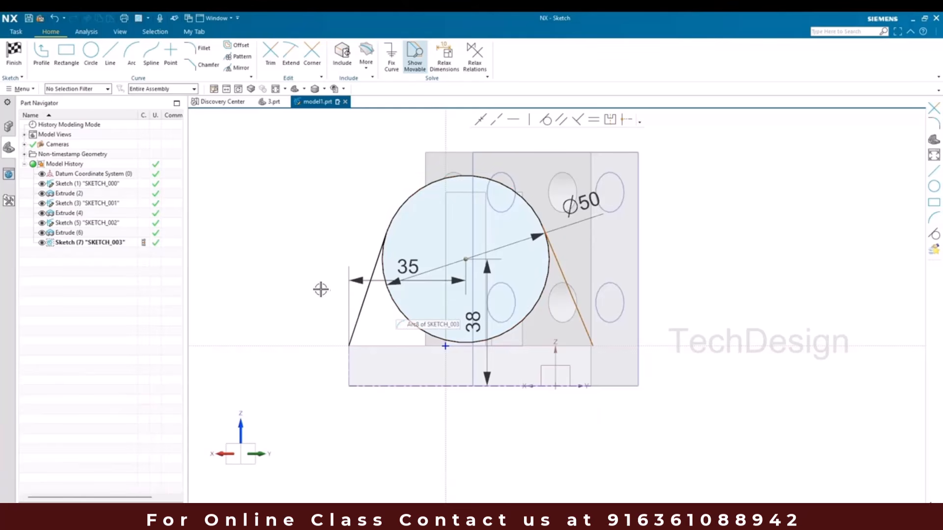
# - Trim away the circle's lower arc between the two slanted lines
pyautogui.press('t')
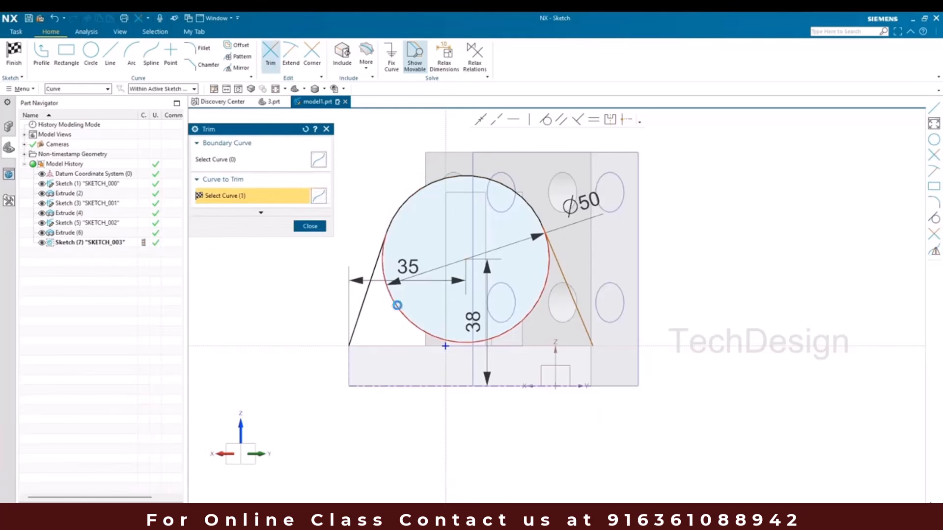
pyautogui.click(396, 305)
pyautogui.press('Escape')
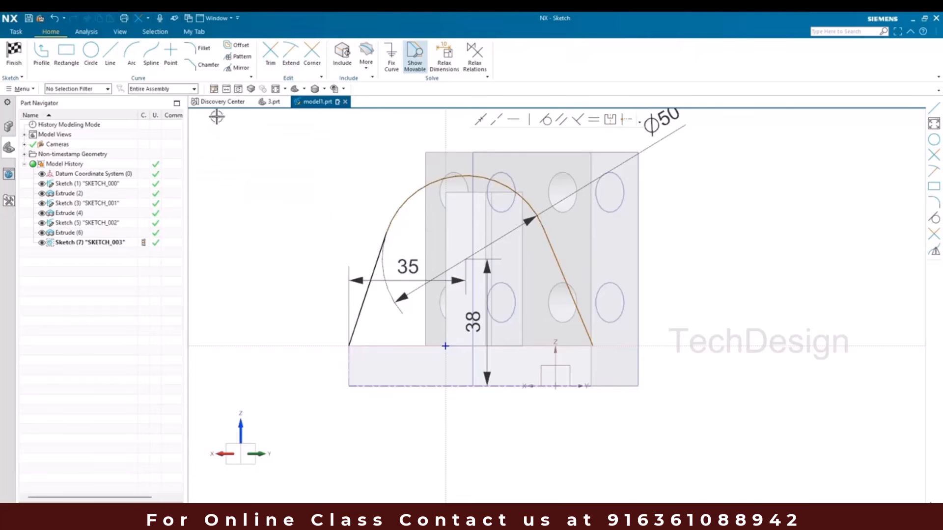
# - Close the end plate profile with a horizontal line joining the lower ends of the two slanted lines
pyautogui.click(110, 53)
pyautogui.click(349, 346)
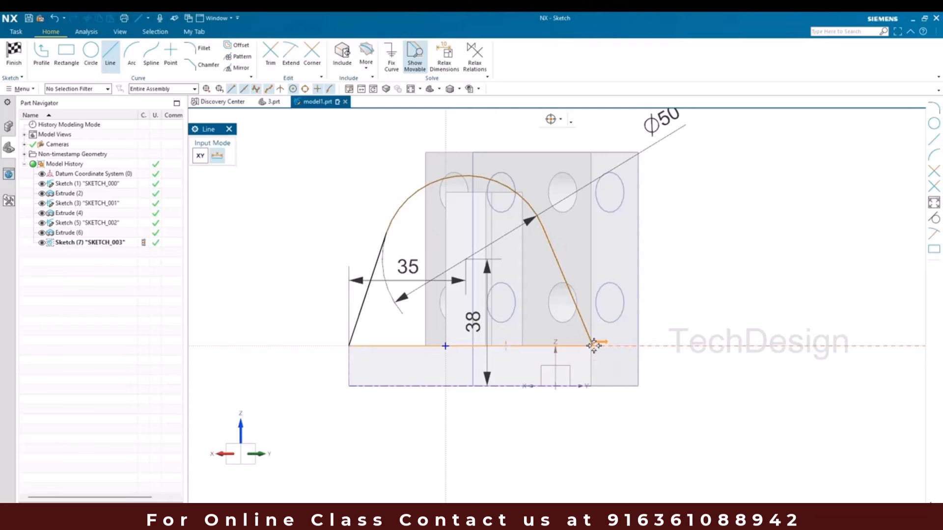
pyautogui.click(594, 346)
pyautogui.press('Escape')
# - Set a 0 mm distance between the profile's overhanging lower corner and the base plate's side edge, and finish the sketch
pyautogui.scroll(6, 567, 375)
pyautogui.scroll(-6, 574, 376)
pyautogui.moveTo(307, 263); pyautogui.dragTo(321, 291, button='middle')
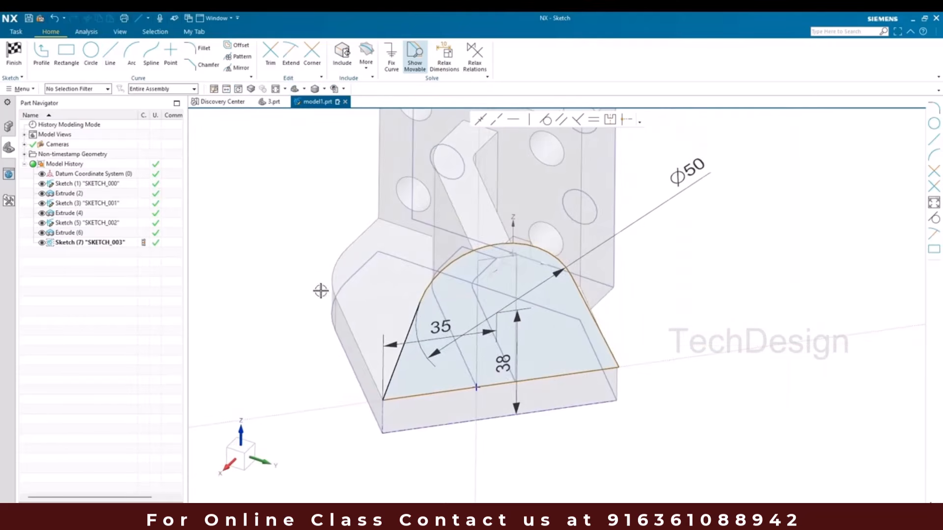
pyautogui.scroll(4, 620, 353)
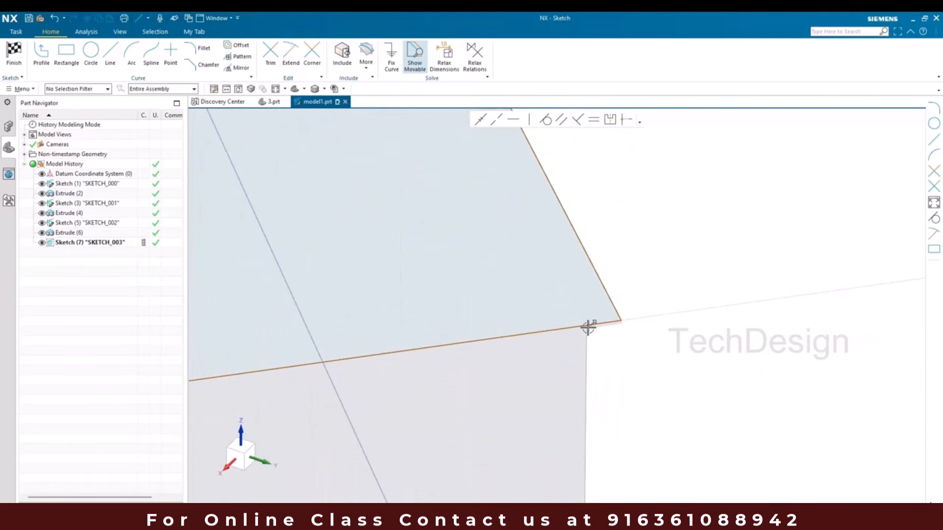
pyautogui.moveTo(588, 325)
pyautogui.mouseDown(button='middle')
pyautogui.moveTo(545, 329)
pyautogui.moveTo(556, 298)
pyautogui.moveTo(539, 301)
pyautogui.mouseUp(button='middle')
pyautogui.hotkey('shift', 'F8')
pyautogui.click(651, 384)
pyautogui.click(642, 400)
pyautogui.click(712, 416)
pyautogui.write('0')
pyautogui.press('Return')
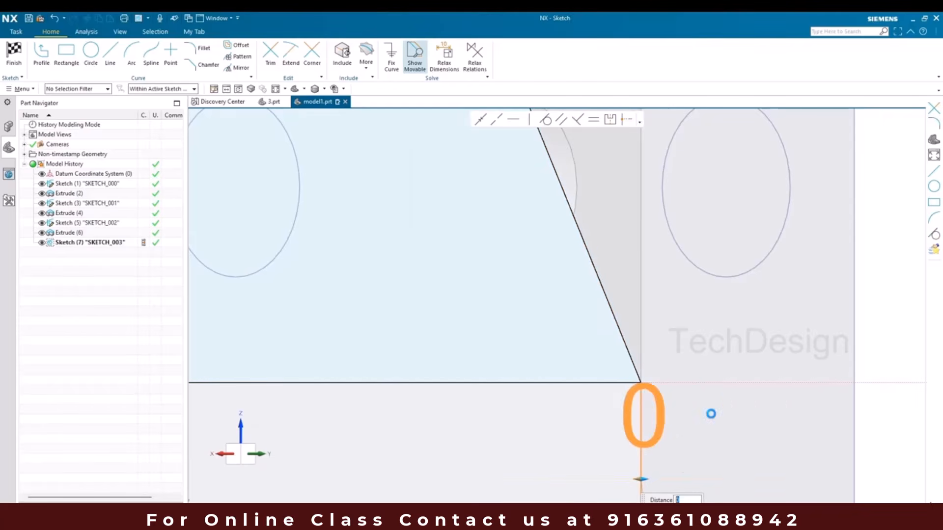
pyautogui.scroll(-5, 680, 311)
pyautogui.scroll(2, 609, 318)
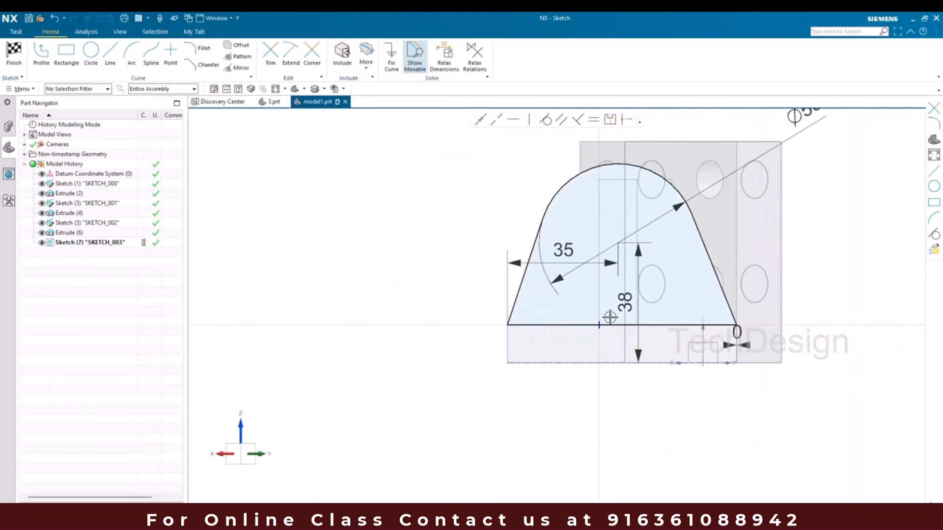
pyautogui.scroll(-1, 514, 325)
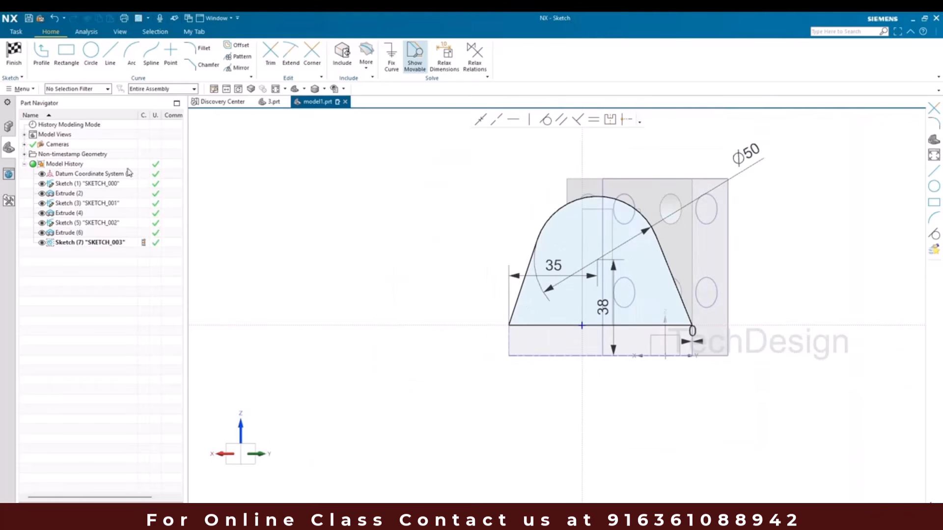
pyautogui.click(14, 52)
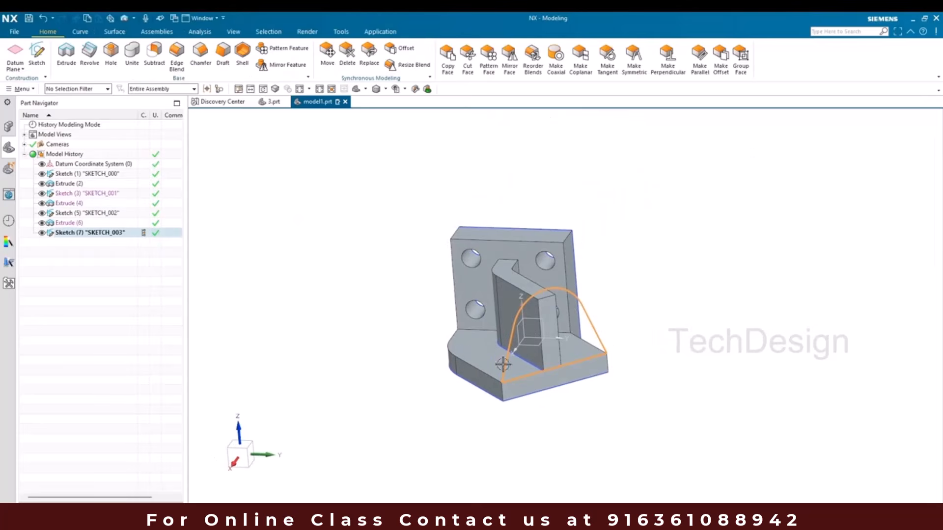
# - Check the plate thickness in the reference drawing and extrude the rounded profile 12 mm inward, toward the rib, uniting it with the body
pyautogui.click(568, 513)
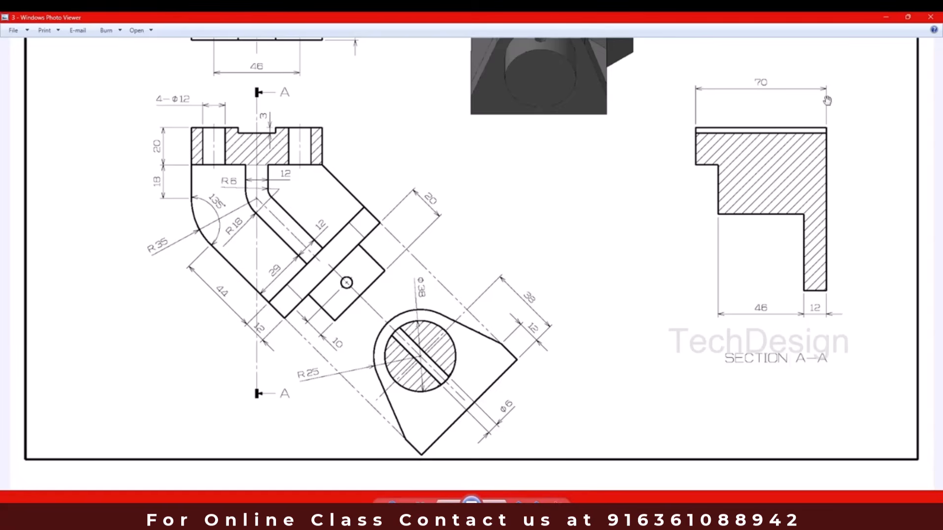
pyautogui.click(886, 17)
pyautogui.moveTo(495, 363); pyautogui.dragTo(495, 376, button='middle')
pyautogui.click(66, 52)
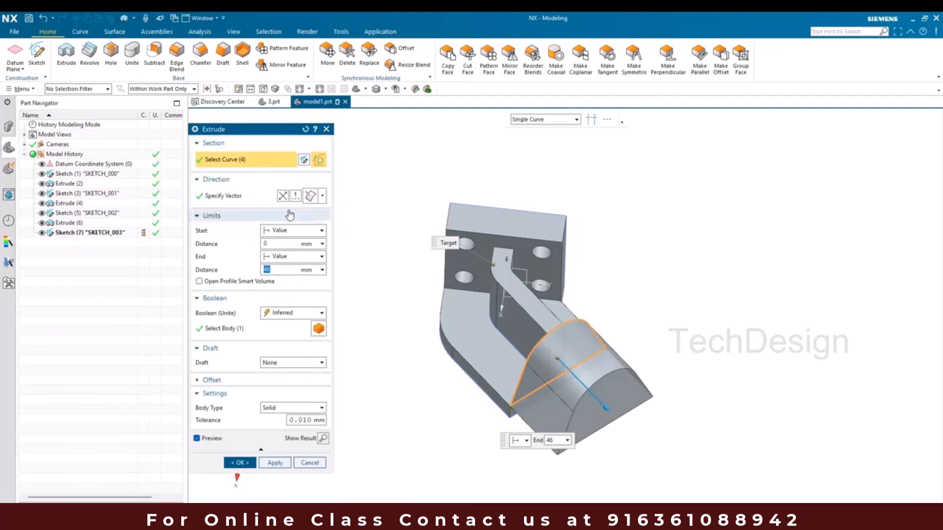
pyautogui.doubleClick(262, 270)
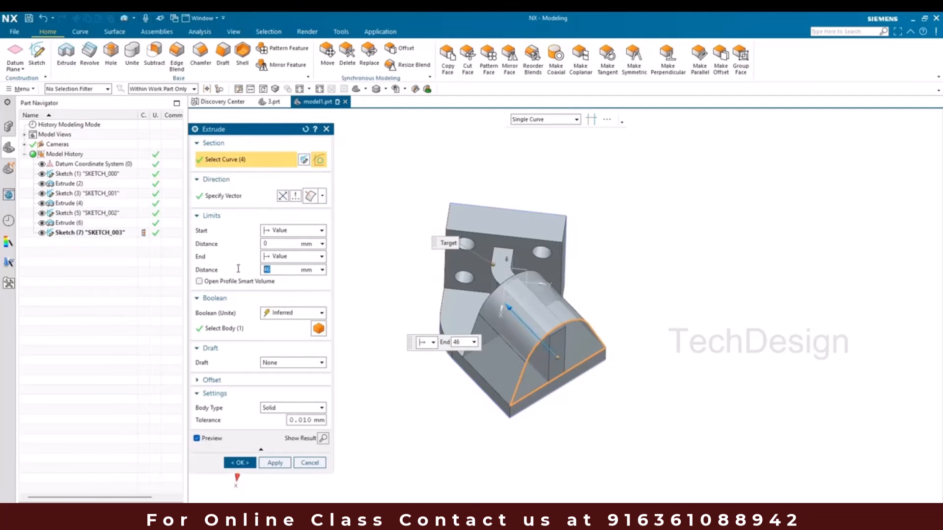
pyautogui.write('10')
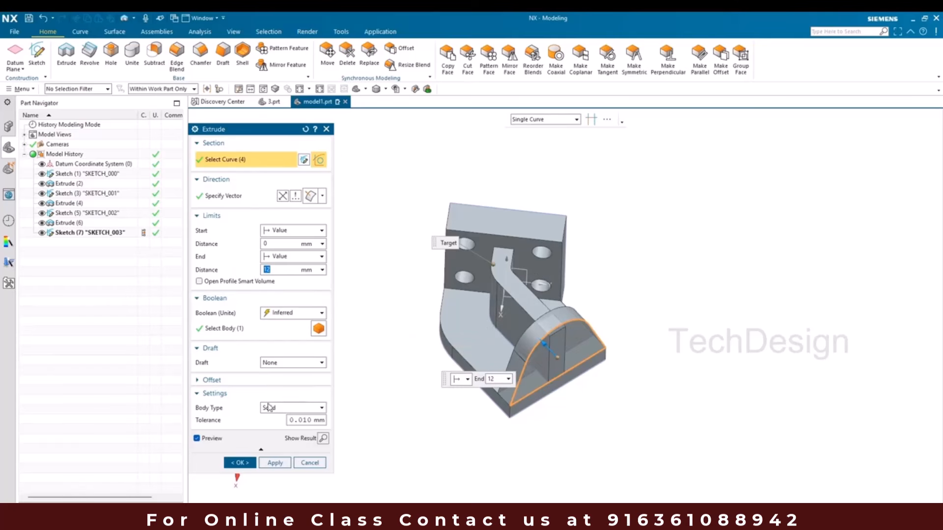
pyautogui.click(240, 463)
pyautogui.scroll(8, 506, 373)
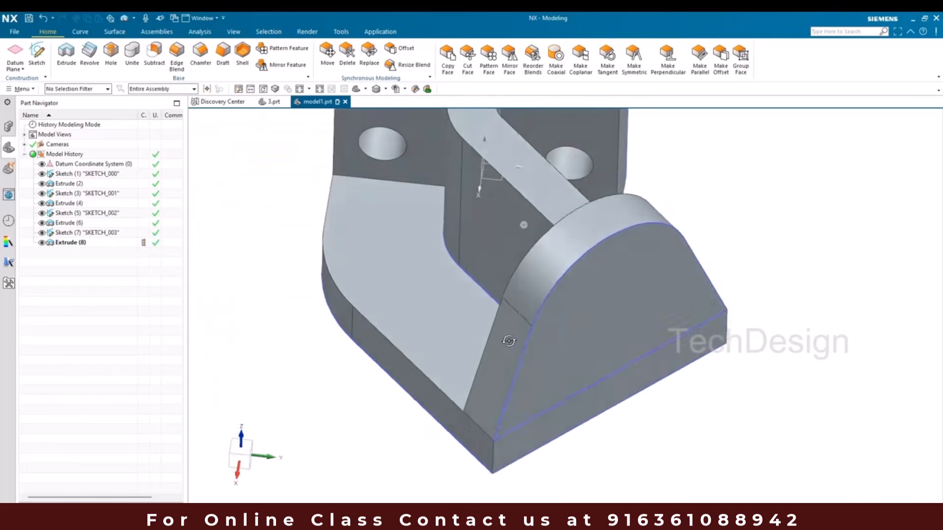
pyautogui.scroll(-5, 511, 357)
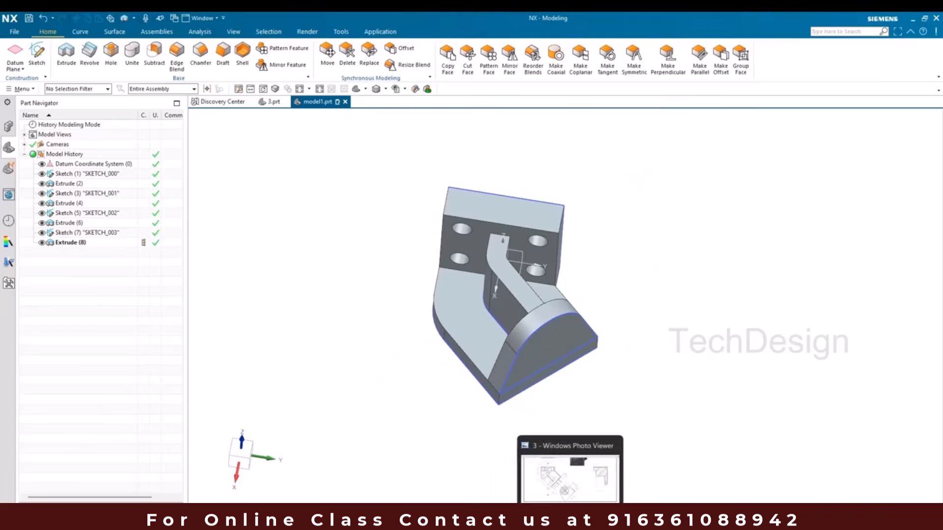
# - Check the cylindrical boss's dimensions in the reference drawing and create a sketch on the rounded end plate's outer face
pyautogui.click(578, 521)
pyautogui.moveTo(431, 285); pyautogui.dragTo(437, 363)
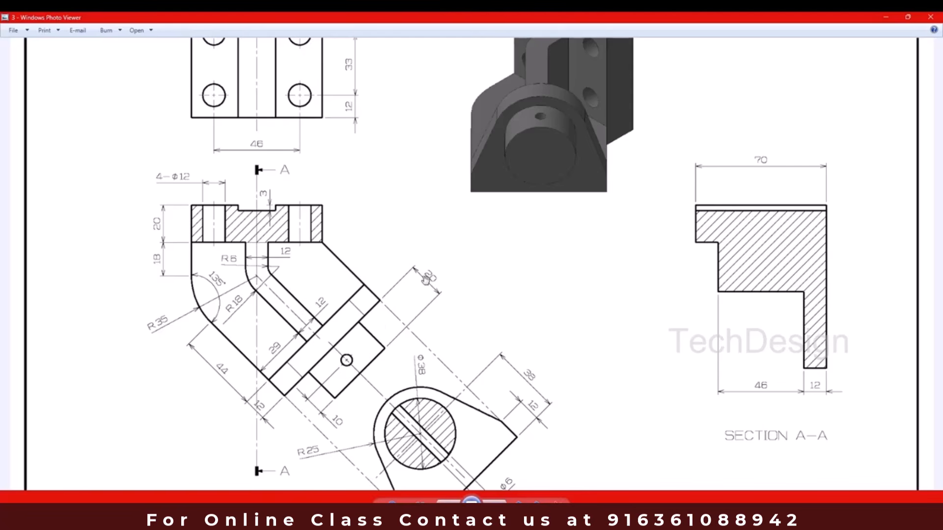
pyautogui.moveTo(382, 330); pyautogui.dragTo(354, 265)
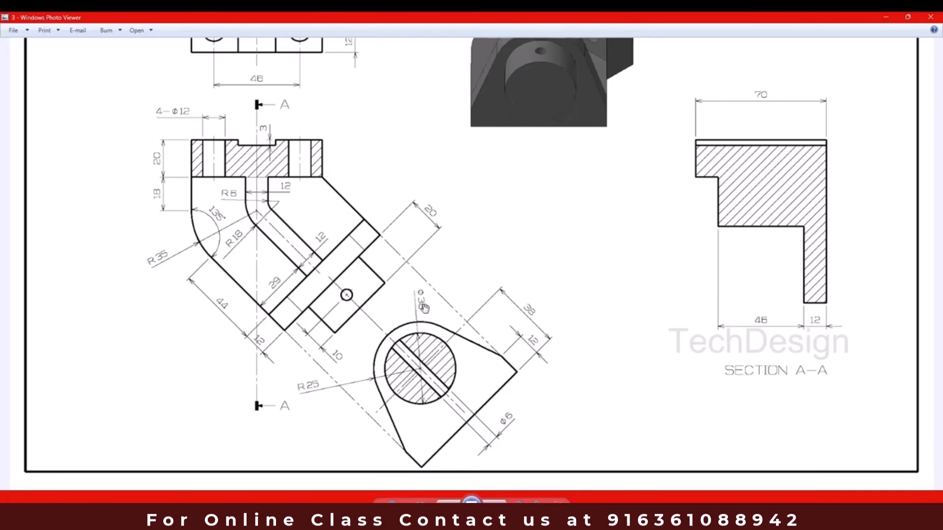
pyautogui.click(886, 18)
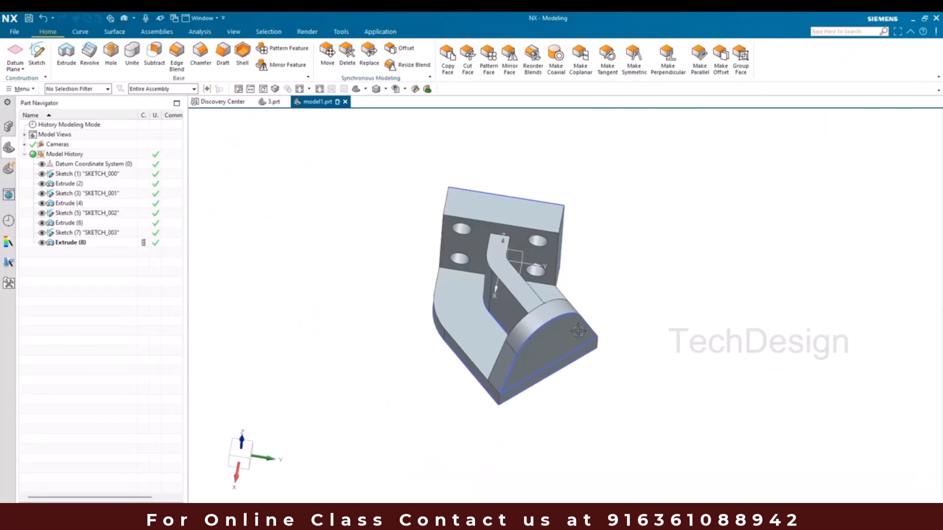
pyautogui.click(36, 54)
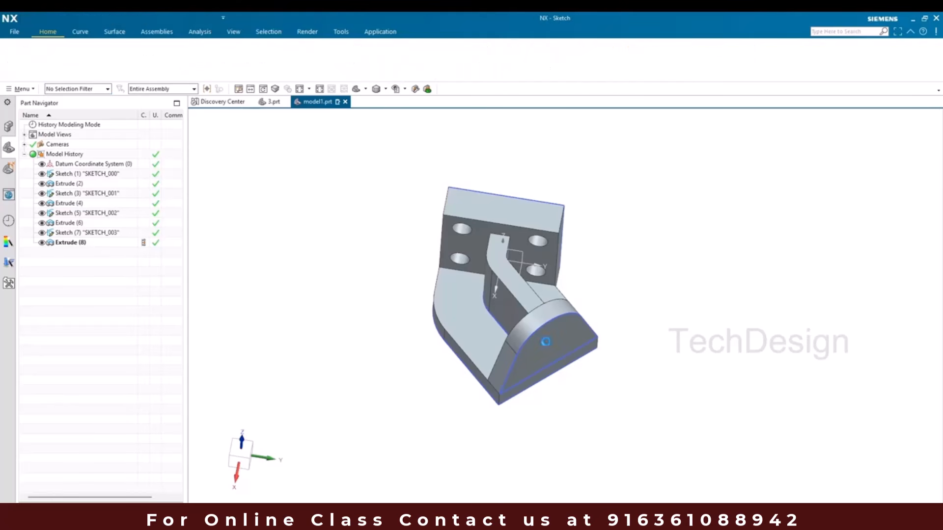
pyautogui.click(536, 339)
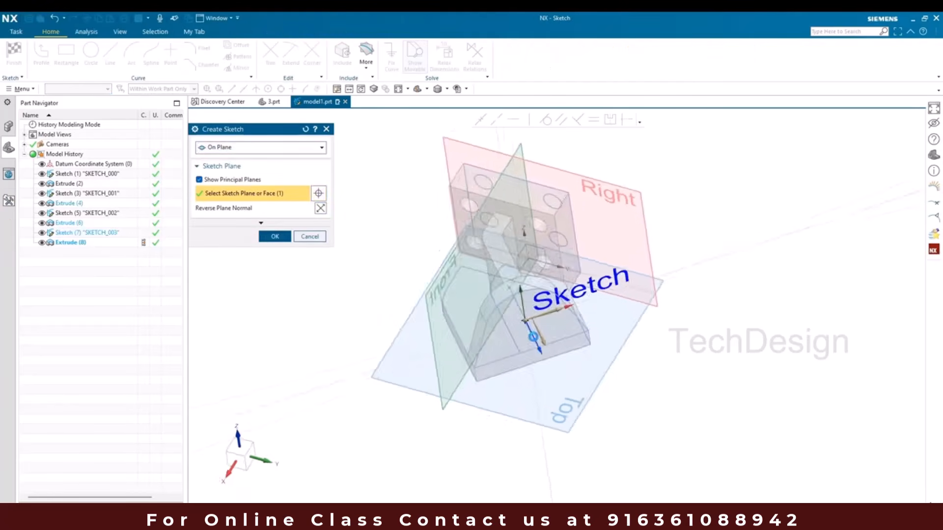
pyautogui.middleClick(533, 337)
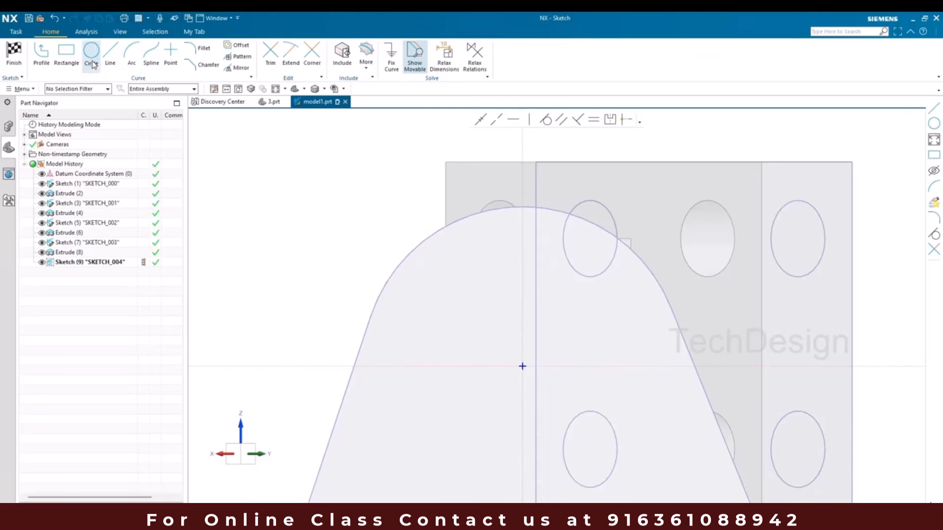
# - Draw a circle about 29 mm in diameter, centred on the center of the end plate's rounded arc
pyautogui.click(91, 63)
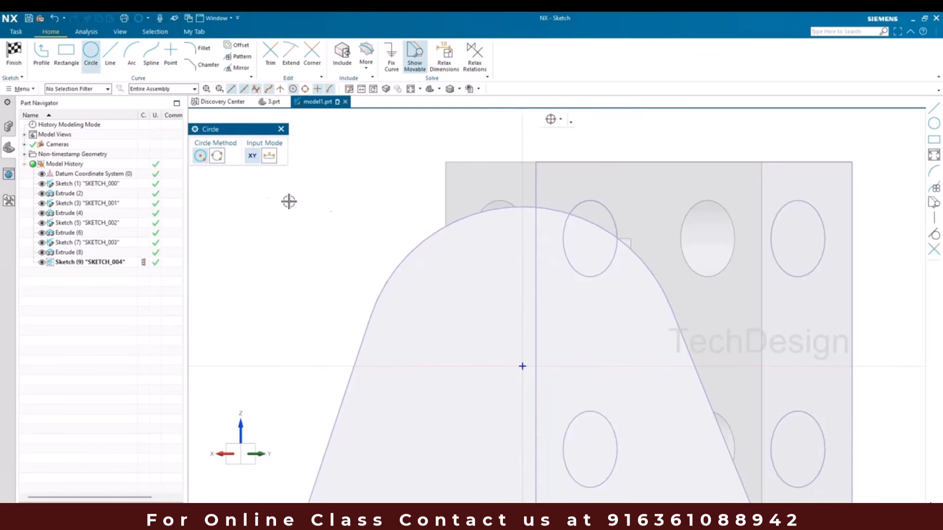
pyautogui.click(424, 243)
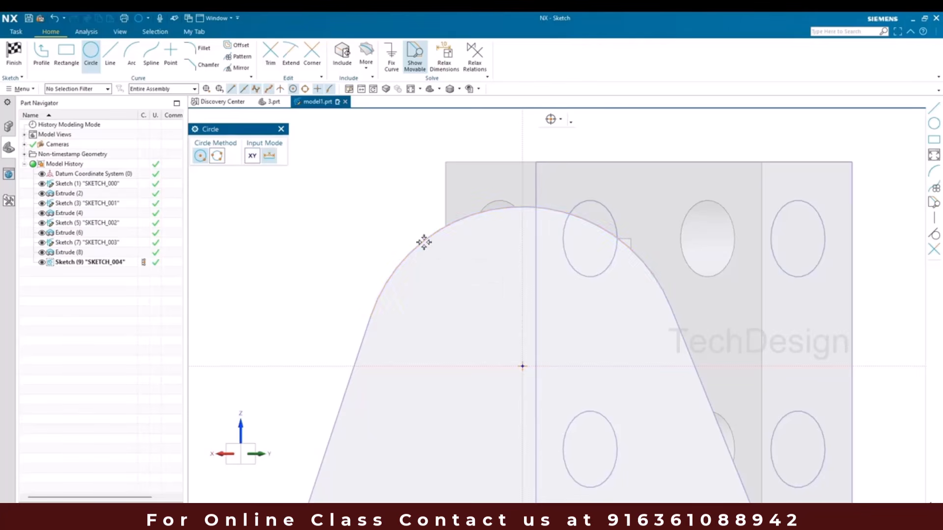
pyautogui.click(447, 314)
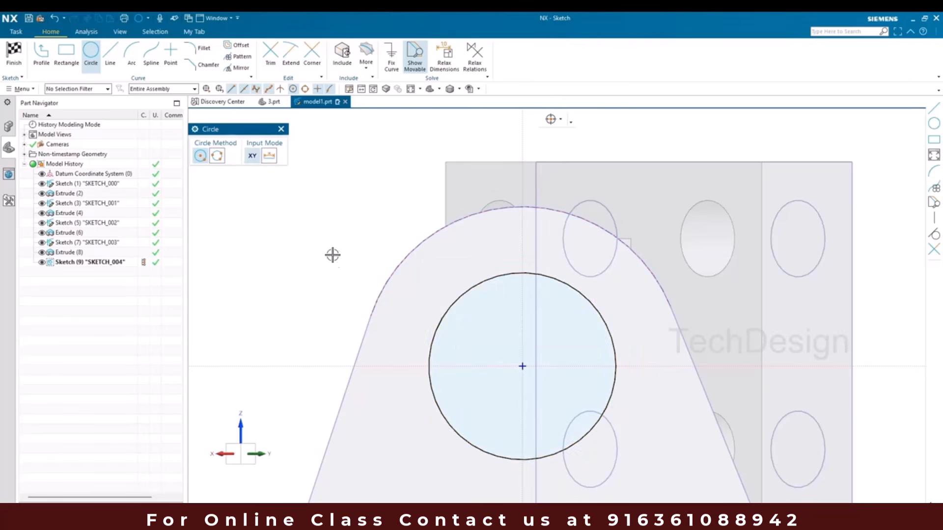
pyautogui.press('Escape')
# - Set the boss circle's diameter to 38 mm and finish the sketch
pyautogui.press('d')
pyautogui.click(447, 299)
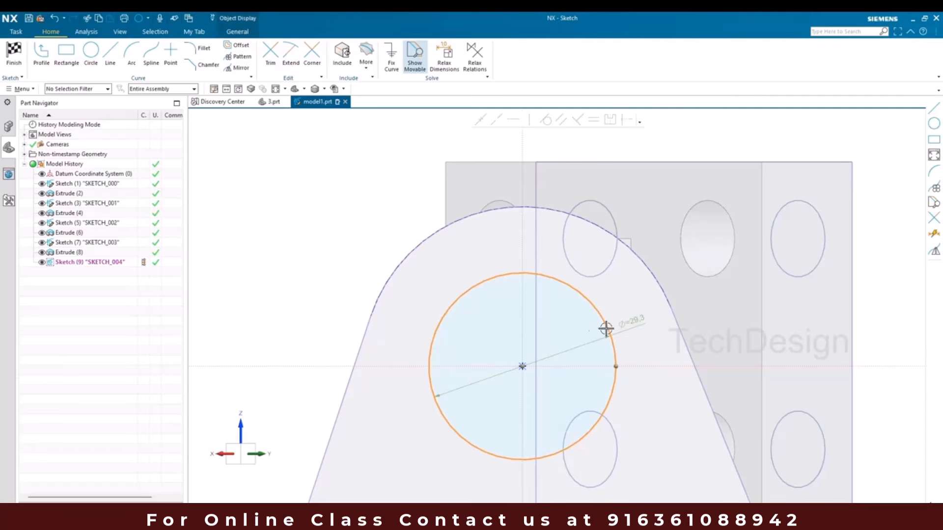
pyautogui.click(630, 326)
pyautogui.write('38')
pyautogui.press('Return')
pyautogui.scroll(-4, 416, 205)
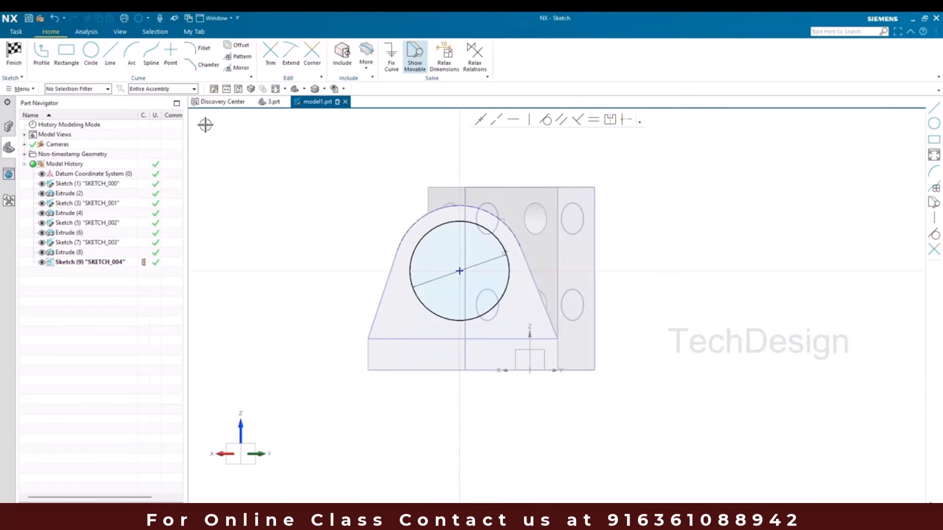
pyautogui.click(13, 53)
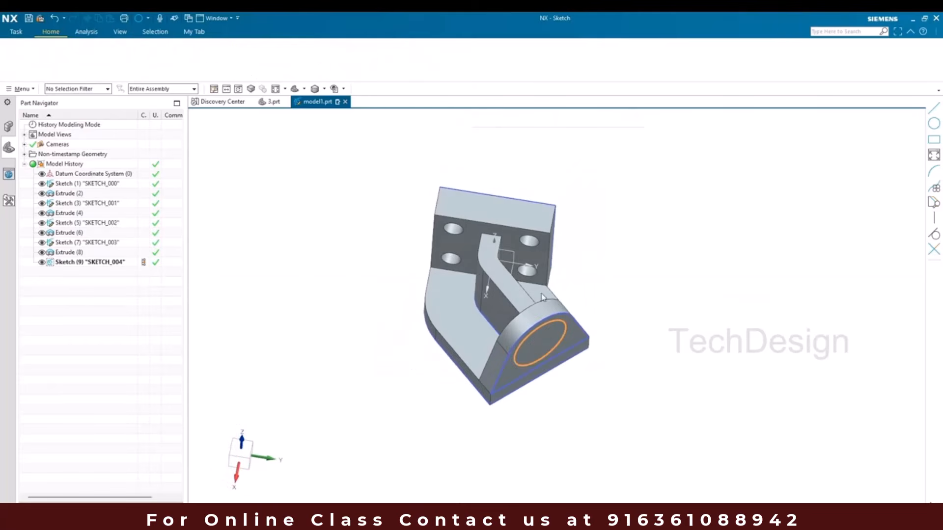
# - Extrude the 38 mm circle 20 mm outward from the end plate, uniting it with the body
pyautogui.click(65, 54)
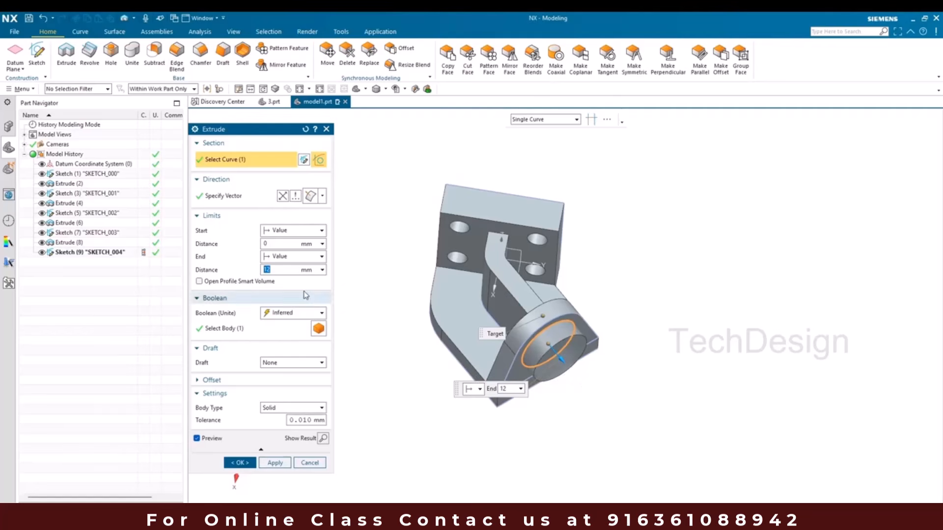
pyautogui.press('Return')
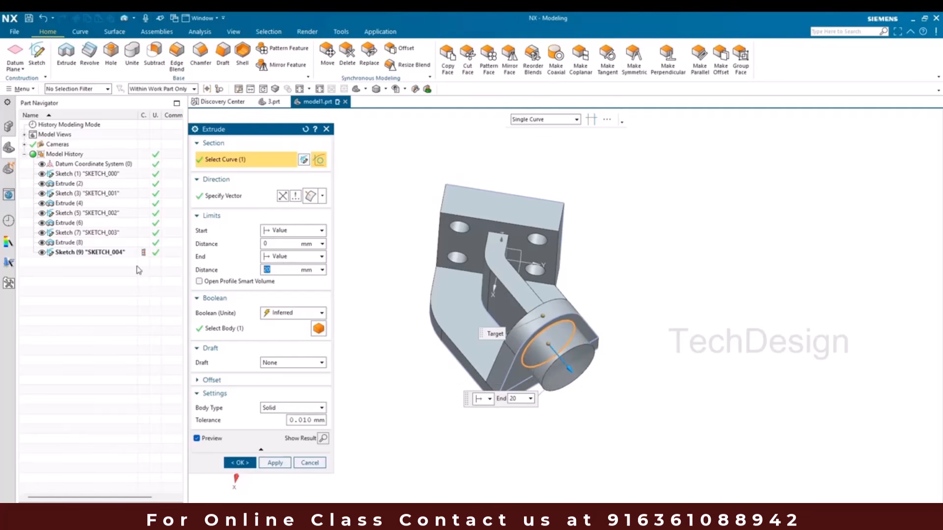
pyautogui.click(244, 465)
# - Check the boss cross hole's dimensions in the reference drawing and create a sketch on the mounting plate's top face
pyautogui.hotkey('alt', 'Tab')
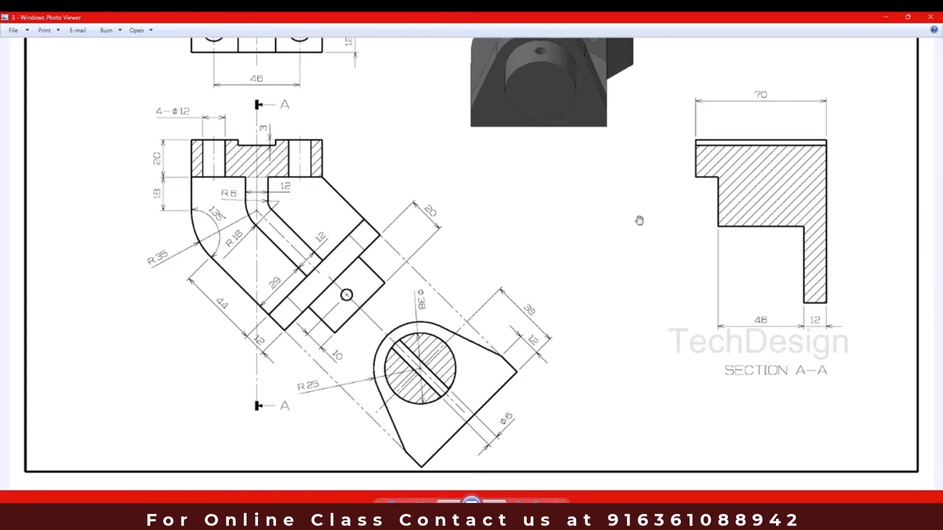
pyautogui.click(886, 18)
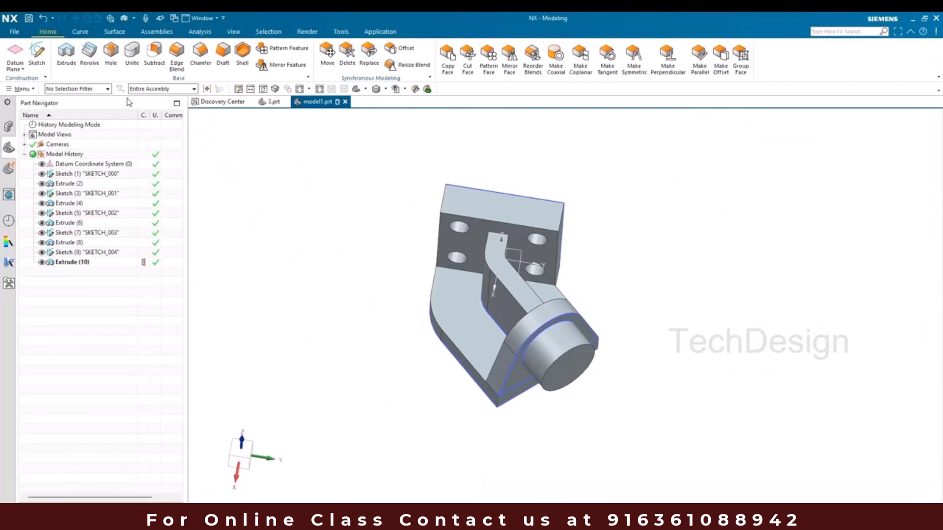
pyautogui.click(37, 53)
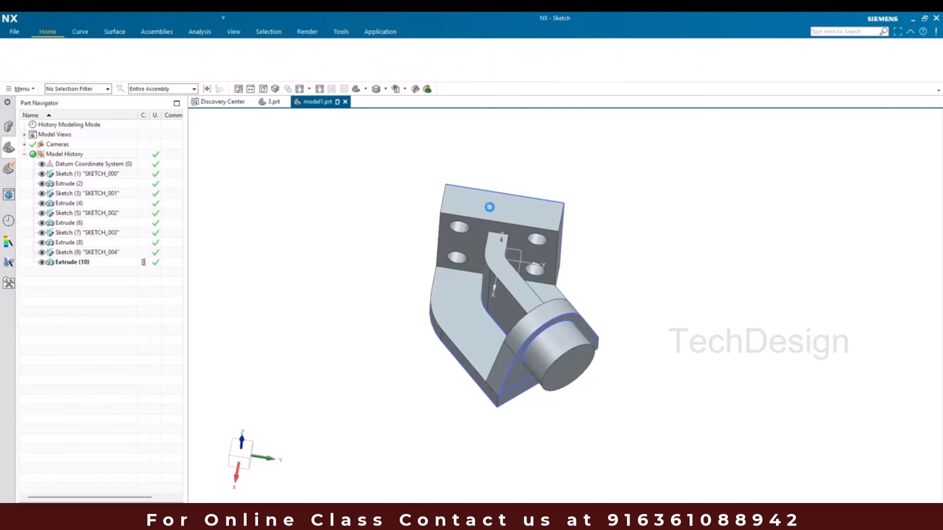
pyautogui.click(490, 207)
pyautogui.middleClick(409, 227)
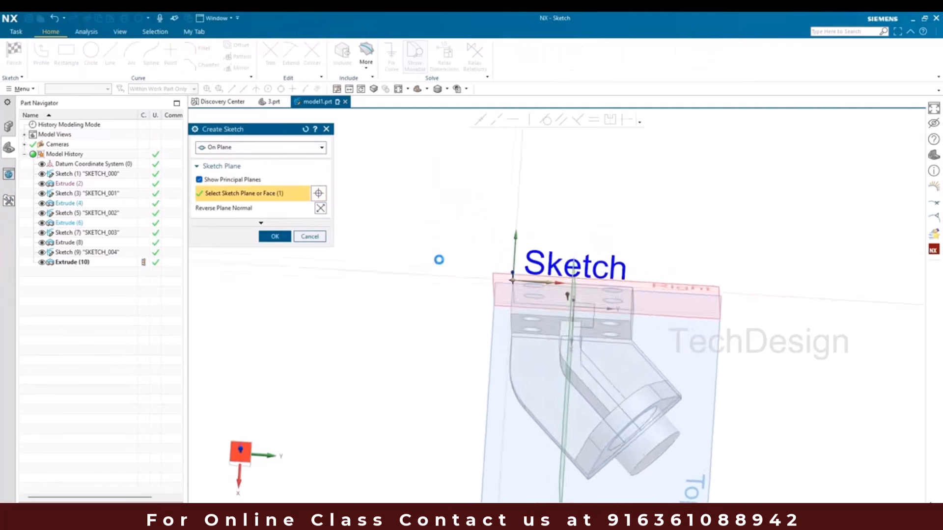
pyautogui.scroll(6, 711, 450)
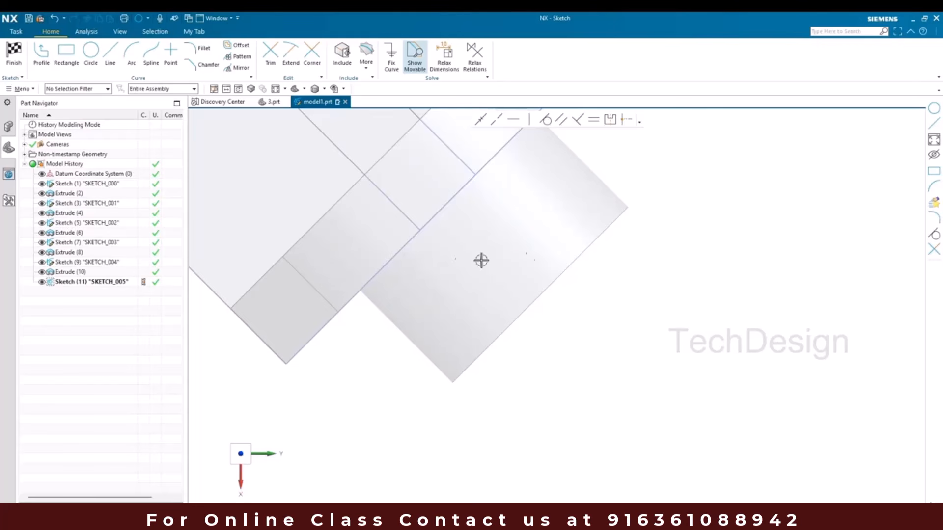
# - Draw a circle for the boss's cross hole and set its diameter to 6 mm
pyautogui.click(91, 51)
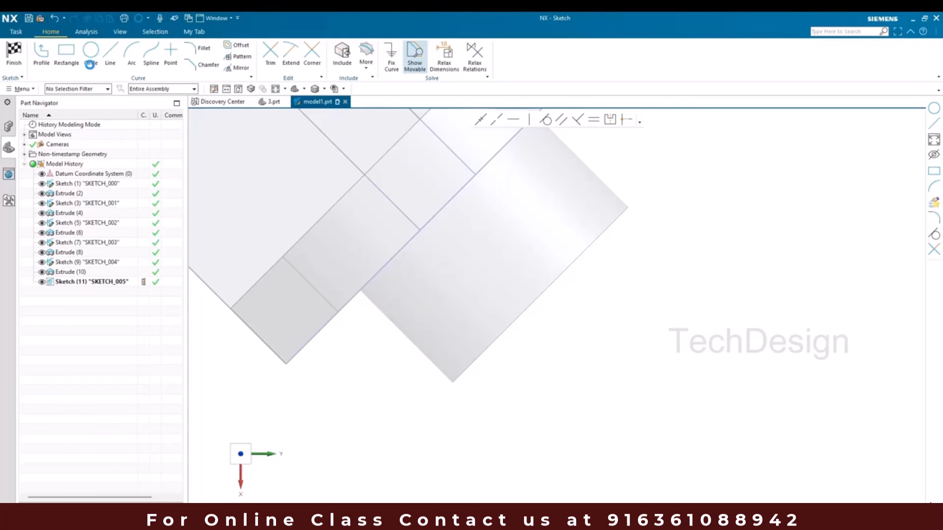
pyautogui.click(506, 243)
pyautogui.click(506, 270)
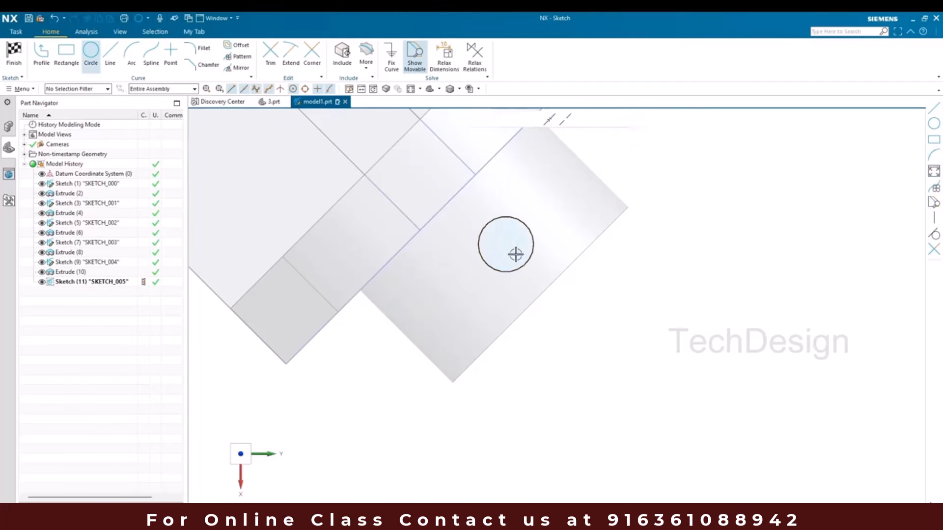
pyautogui.press('Escape')
pyautogui.click(531, 236)
pyautogui.click(562, 223)
pyautogui.write('6')
pyautogui.press('Return')
pyautogui.press('Return')
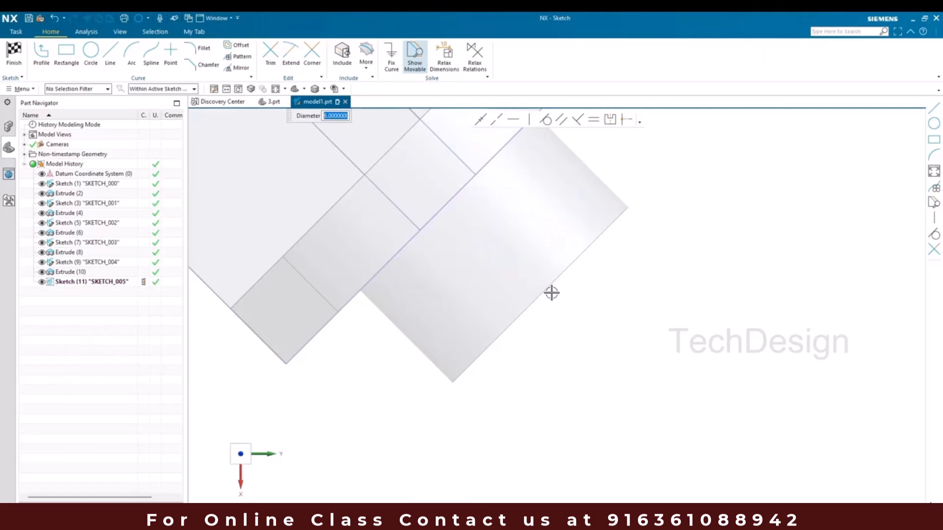
pyautogui.scroll(-3, 584, 298)
pyautogui.scroll(-2, 584, 297)
pyautogui.press('Escape')
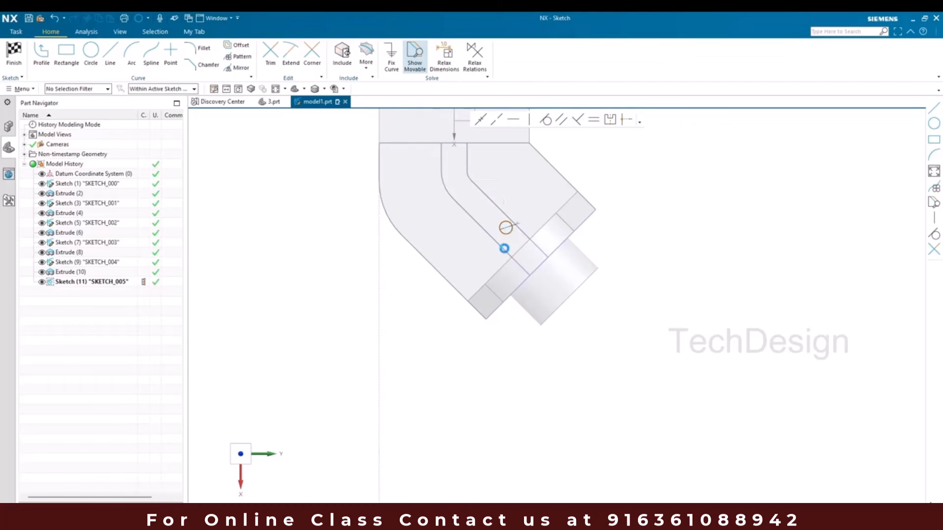
# - Move the 6 mm circle onto the boss and set its center 10 mm from the end plate's outer face
pyautogui.moveTo(506, 234); pyautogui.dragTo(553, 285)
pyautogui.scroll(3, 553, 285)
pyautogui.moveTo(558, 280); pyautogui.dragTo(554, 260, button='middle')
pyautogui.scroll(-4, 554, 260)
pyautogui.scroll(2, 547, 221)
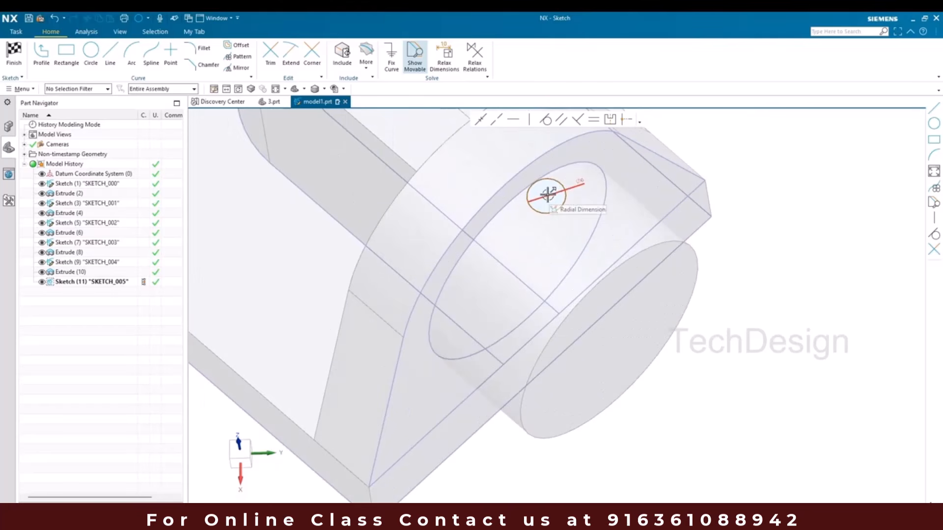
pyautogui.click(549, 198)
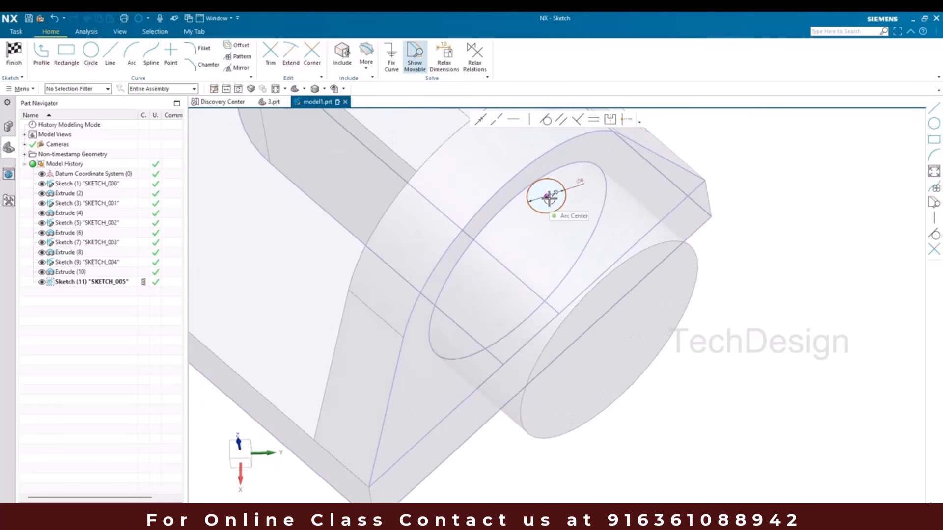
pyautogui.click(411, 451)
pyautogui.click(526, 184)
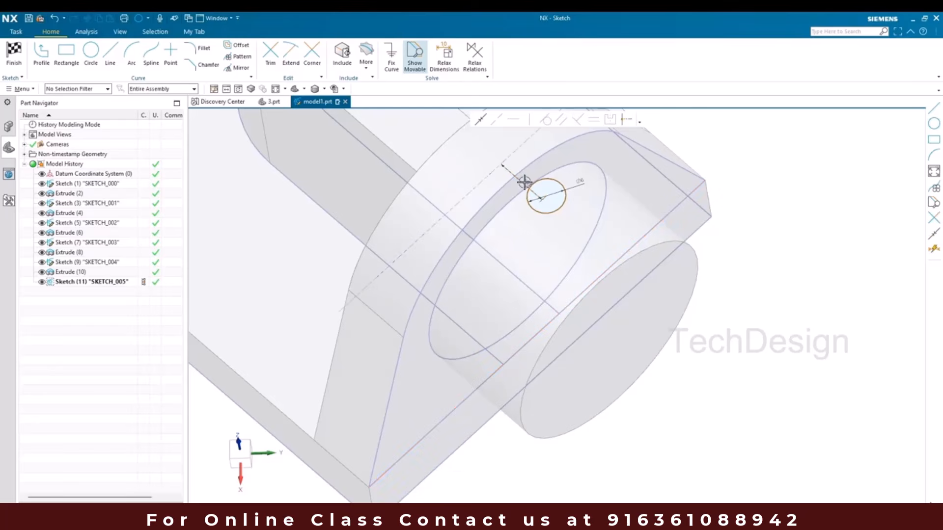
pyautogui.write('10')
pyautogui.press('Return')
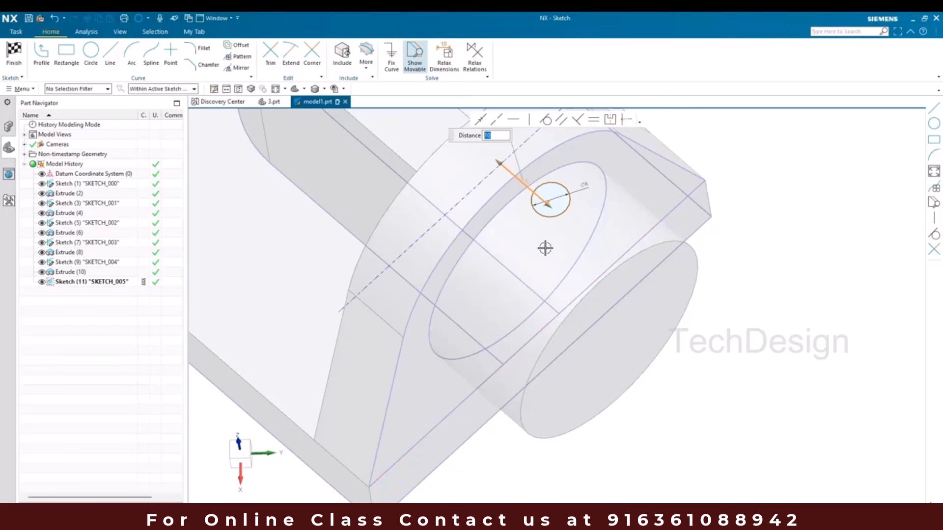
# - Set the hole circle's center 35 mm from the base plate's side edge and finish the sketch
pyautogui.click(544, 231)
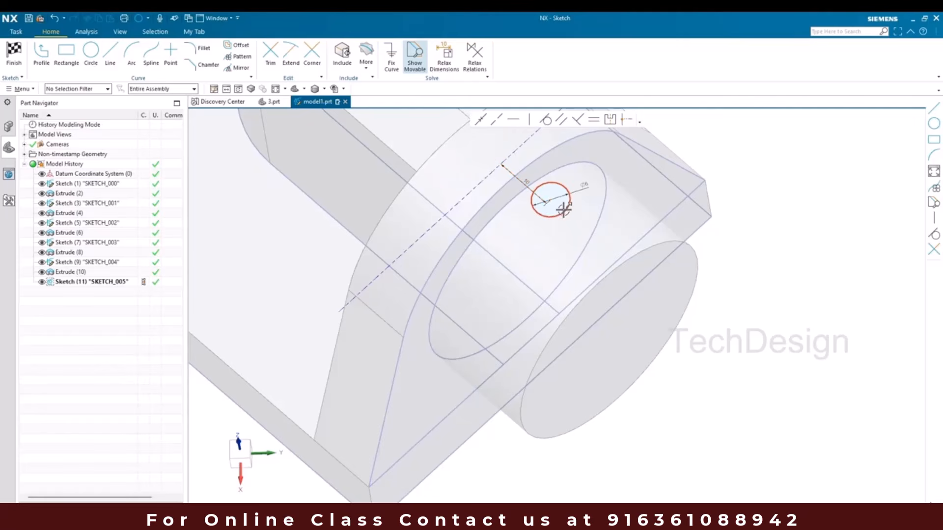
pyautogui.click(545, 198)
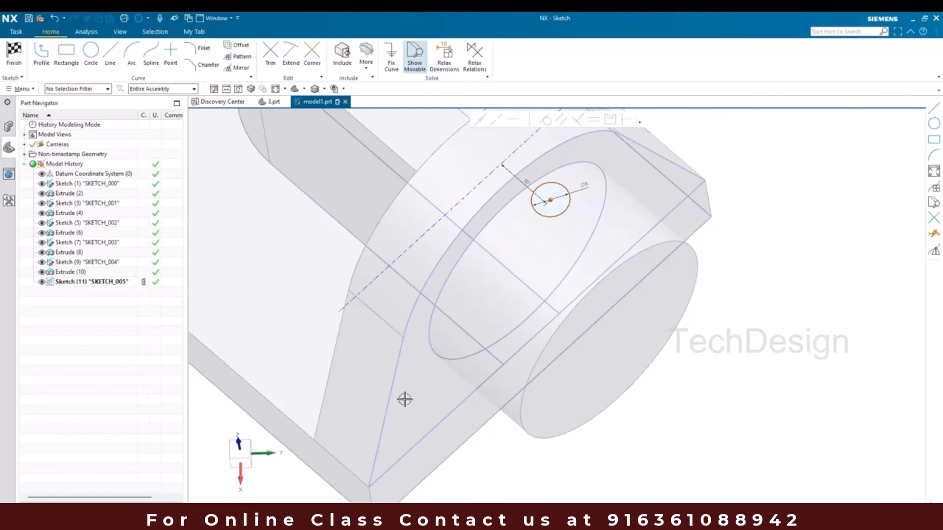
pyautogui.click(341, 462)
pyautogui.click(477, 276)
pyautogui.write('35')
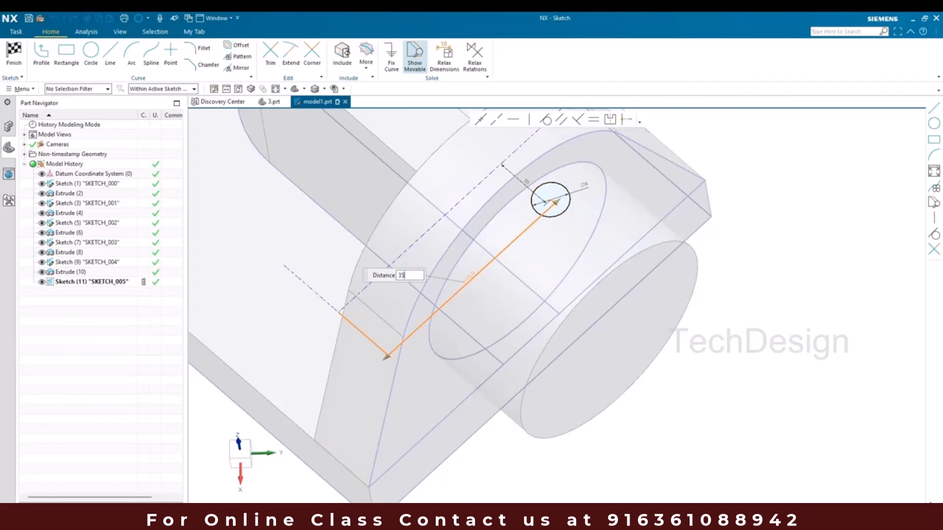
pyautogui.press('Return')
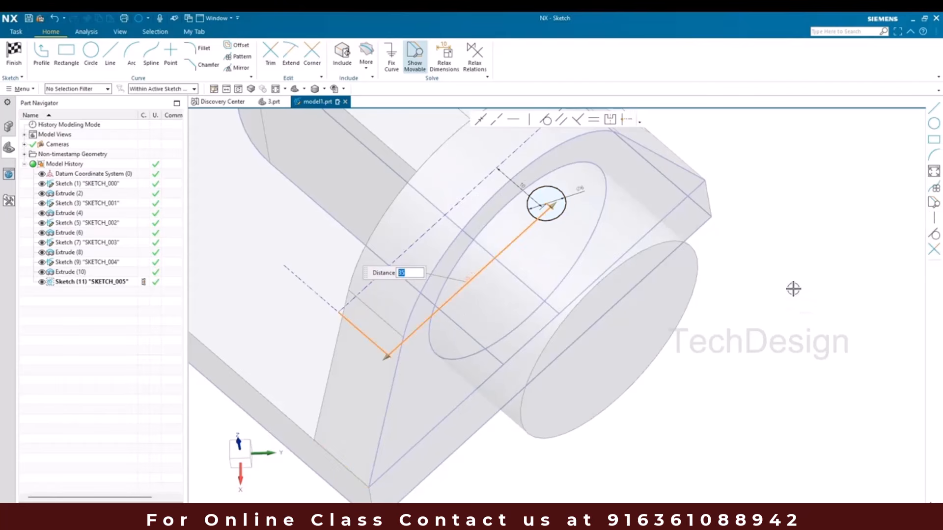
pyautogui.click(14, 54)
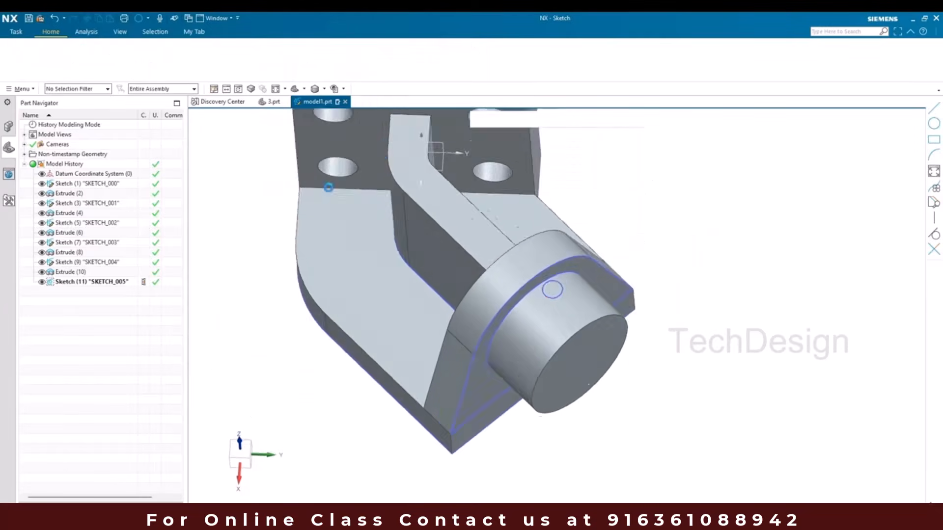
# - Extrude the 6 mm circle 78 mm downward through the boss, subtracting it from the body
pyautogui.moveTo(436, 221); pyautogui.dragTo(459, 226, button='middle')
pyautogui.click(66, 52)
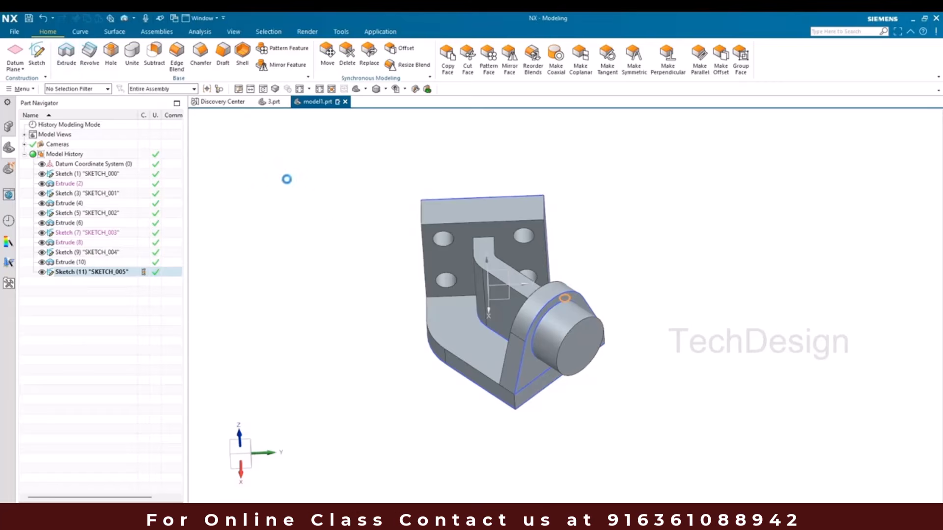
pyautogui.moveTo(563, 278); pyautogui.dragTo(568, 394)
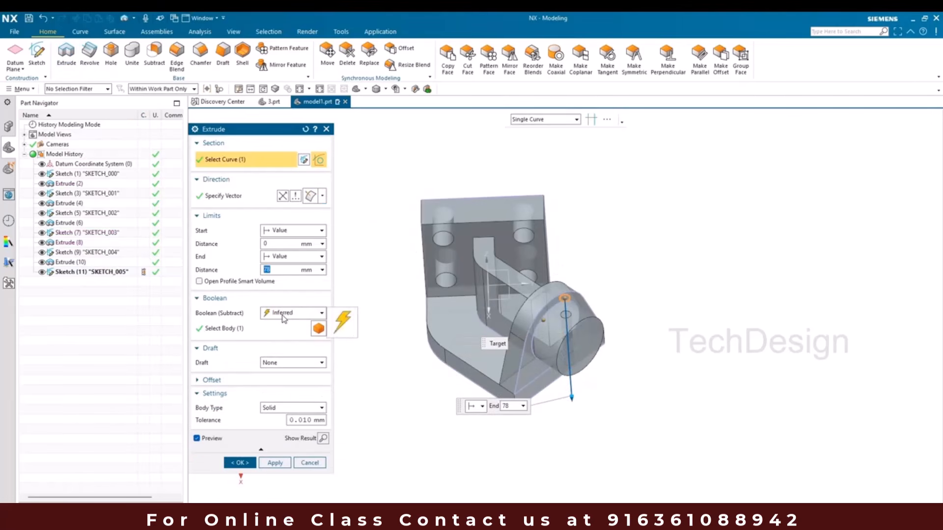
pyautogui.click(304, 313)
pyautogui.click(284, 346)
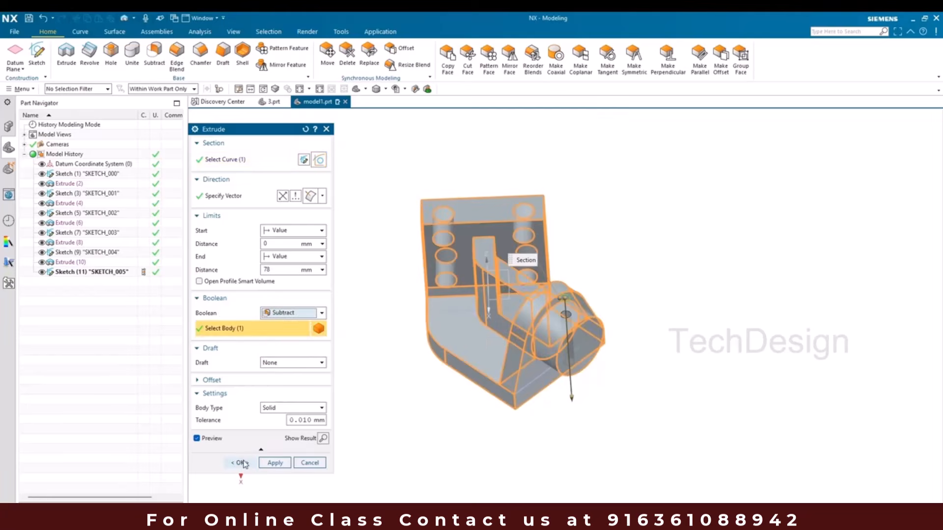
pyautogui.click(239, 462)
pyautogui.moveTo(346, 287); pyautogui.dragTo(324, 244, button='middle')
# - Check the groove's width and depth in the reference drawing, and start a sketch on the mounting plate's top face
pyautogui.hotkey('alt', 'Tab')
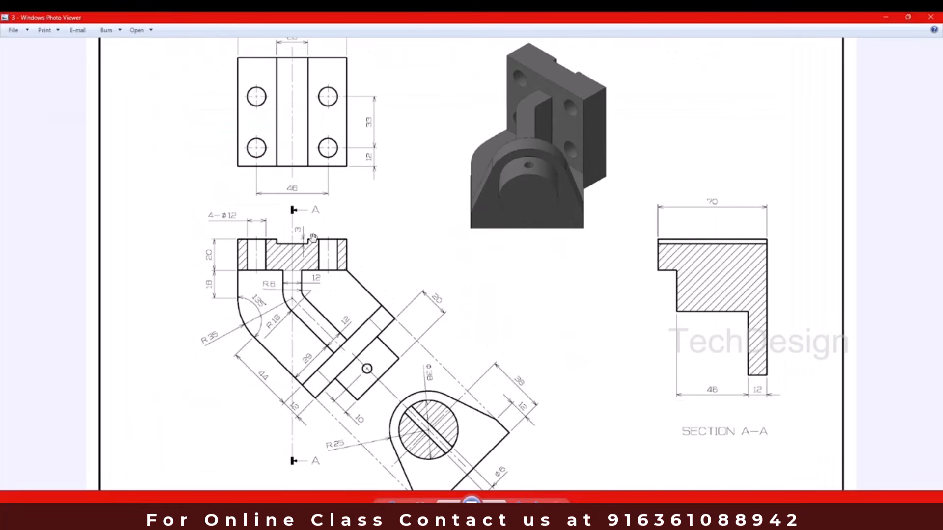
pyautogui.scroll(3, 279, 252)
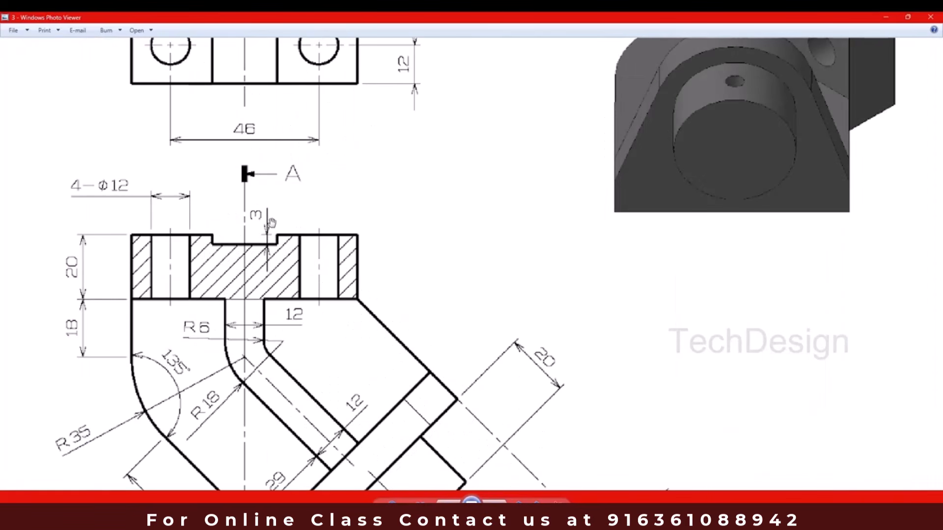
pyautogui.scroll(-4, 271, 223)
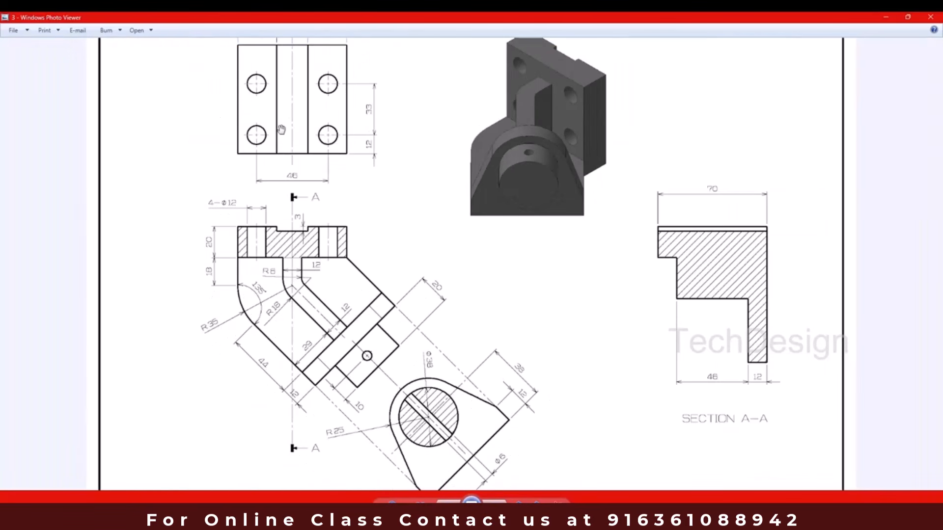
pyautogui.moveTo(285, 193); pyautogui.dragTo(285, 195)
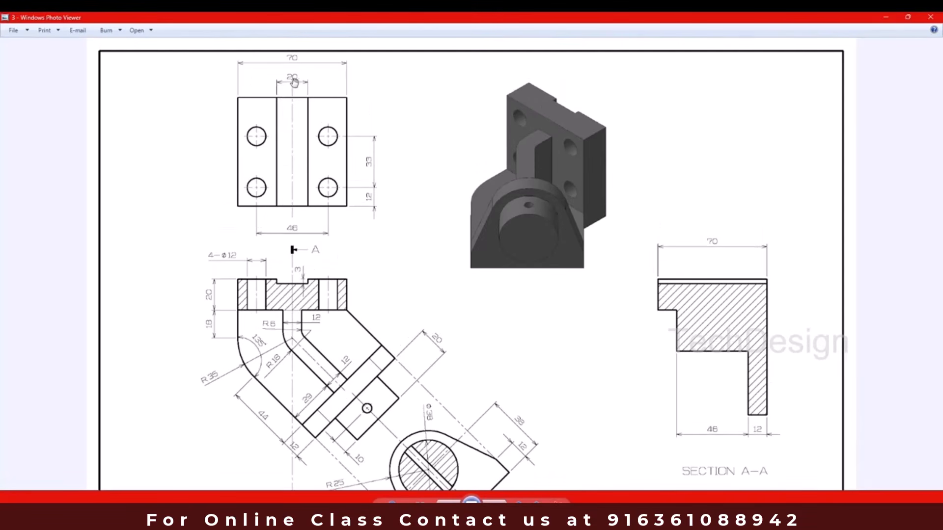
pyautogui.click(885, 17)
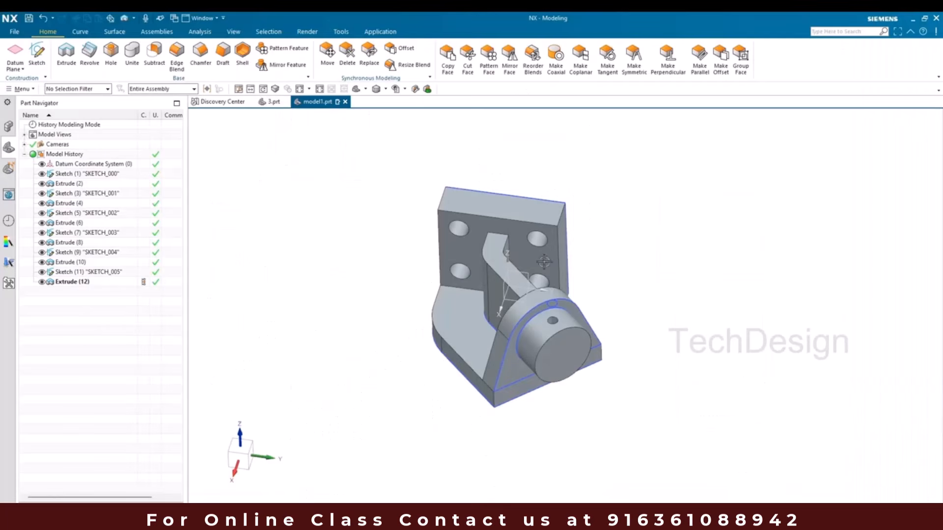
pyautogui.click(37, 51)
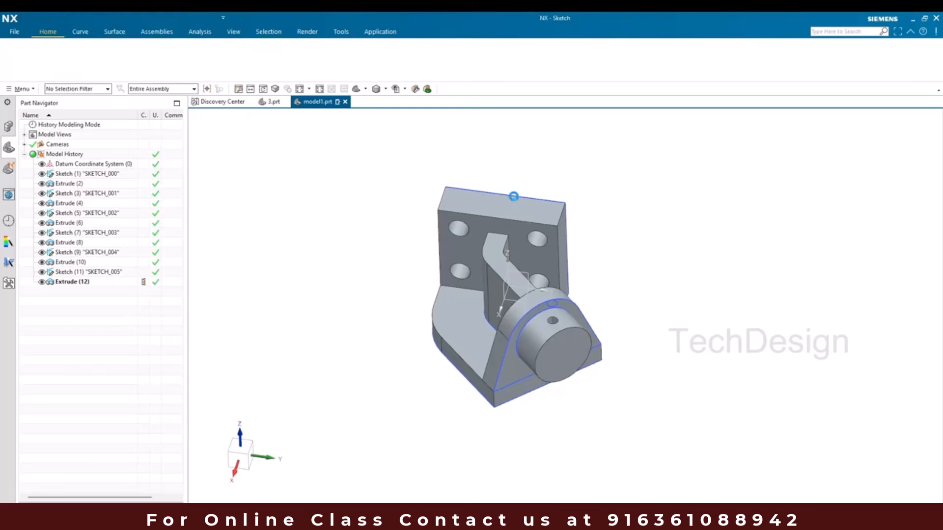
pyautogui.click(497, 198)
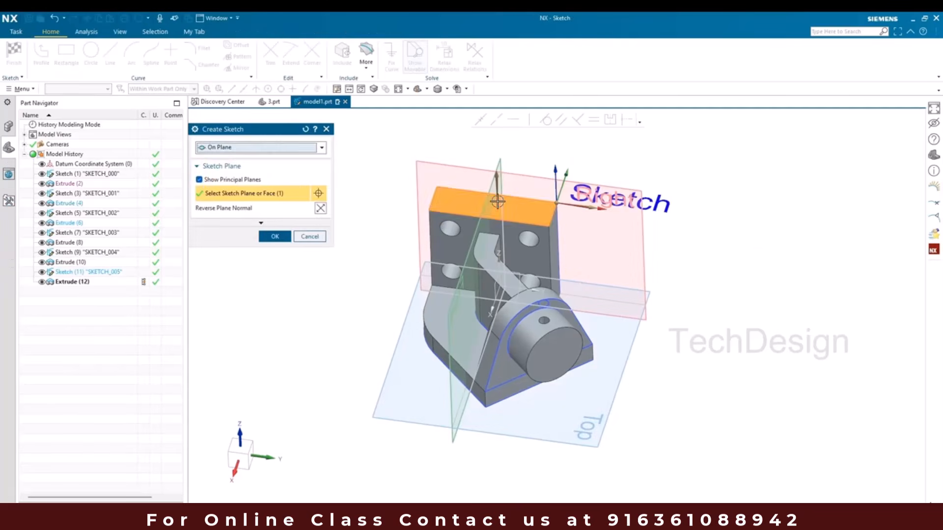
pyautogui.middleClick(497, 201)
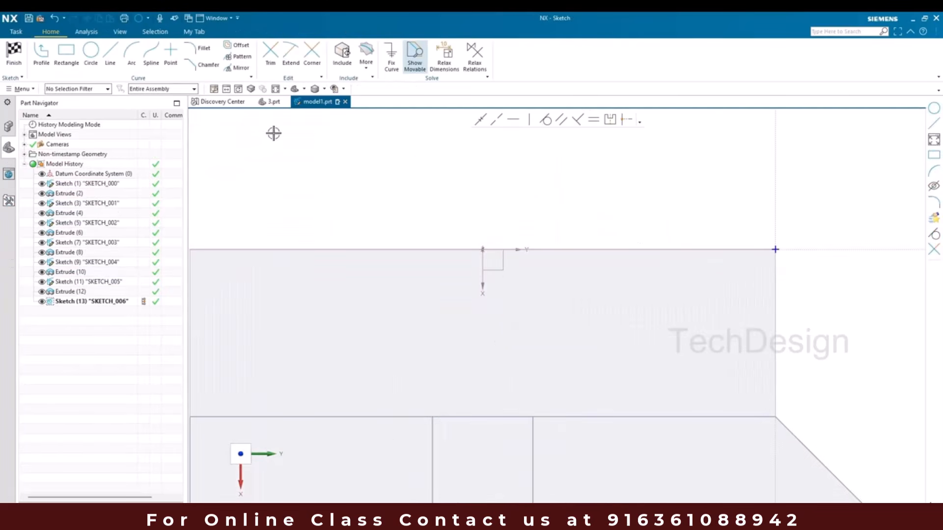
# - Draw a rectangle along the plate's back edge and set its width to 20 mm, scaling the entire sketch
pyautogui.click(63, 58)
pyautogui.click(325, 250)
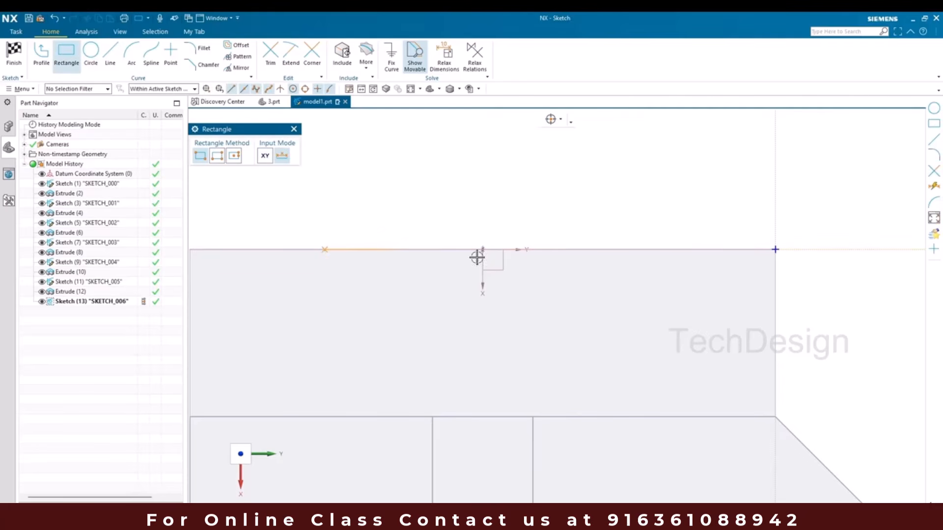
pyautogui.click(638, 267)
pyautogui.press('Escape')
pyautogui.click(579, 267)
pyautogui.doubleClick(479, 289)
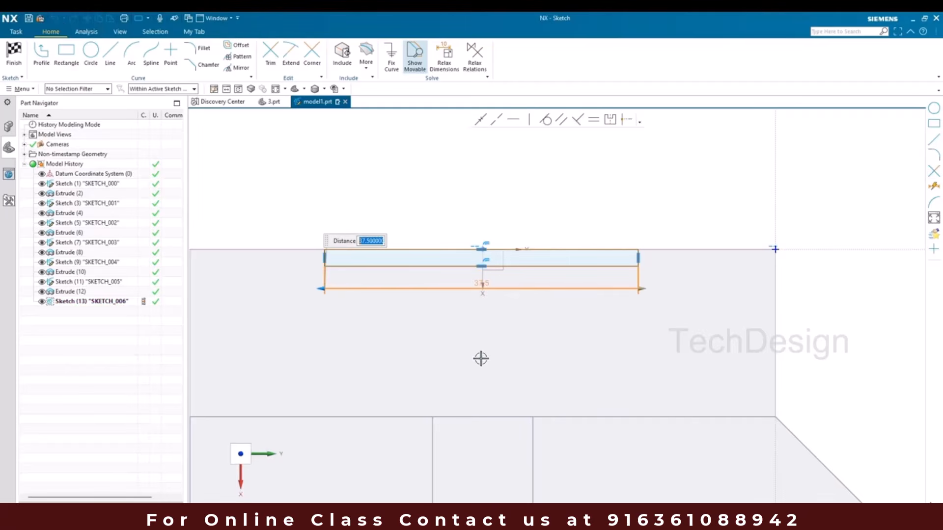
pyautogui.press('Return')
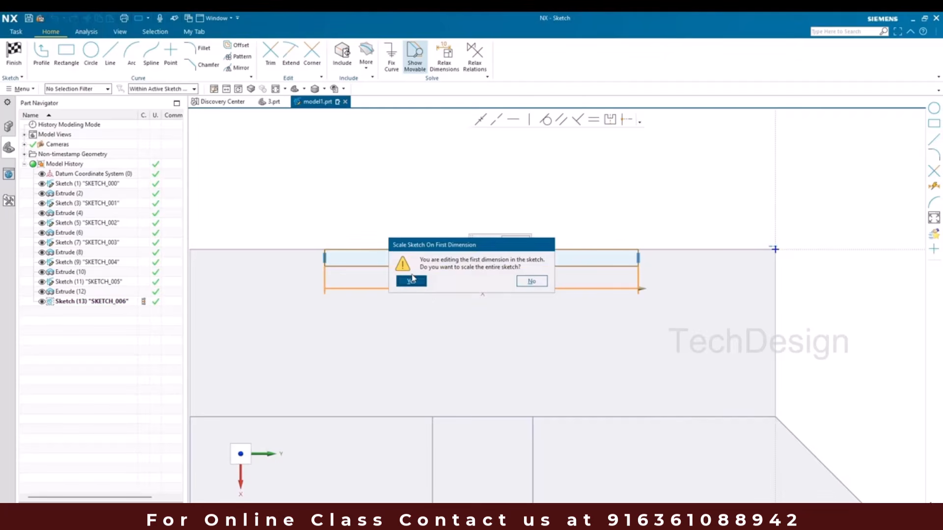
pyautogui.click(411, 281)
# - Center the groove rectangle by setting its side edge 10 mm from the vertical sketch axis
pyautogui.click(546, 283)
pyautogui.moveTo(549, 238); pyautogui.dragTo(359, 231)
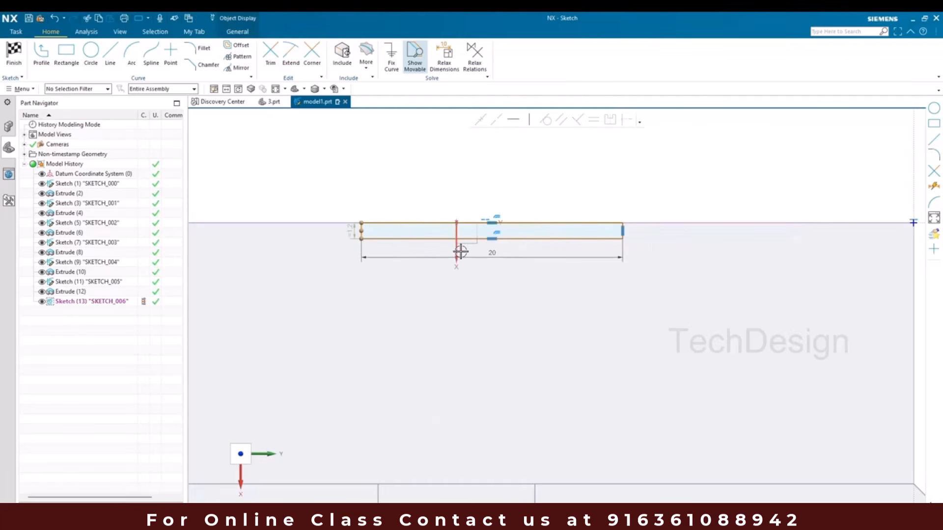
pyautogui.click(413, 237)
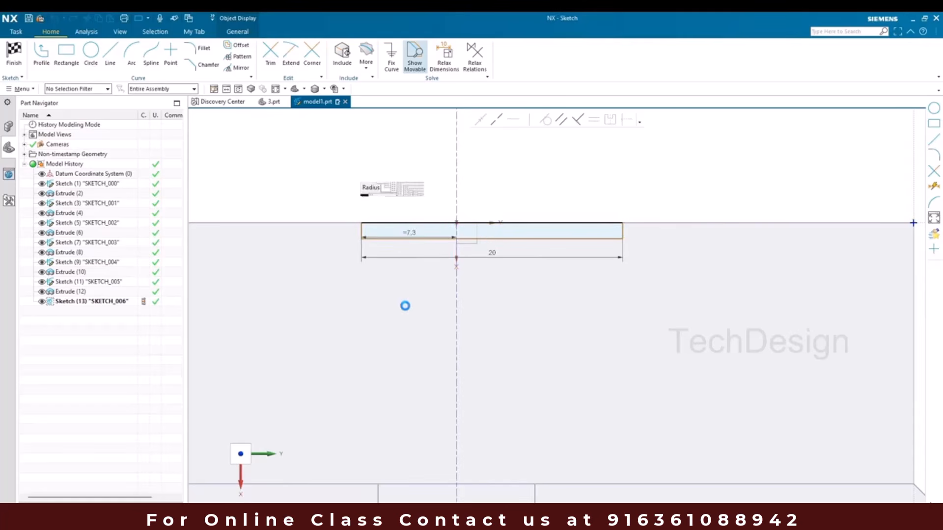
pyautogui.press('Return')
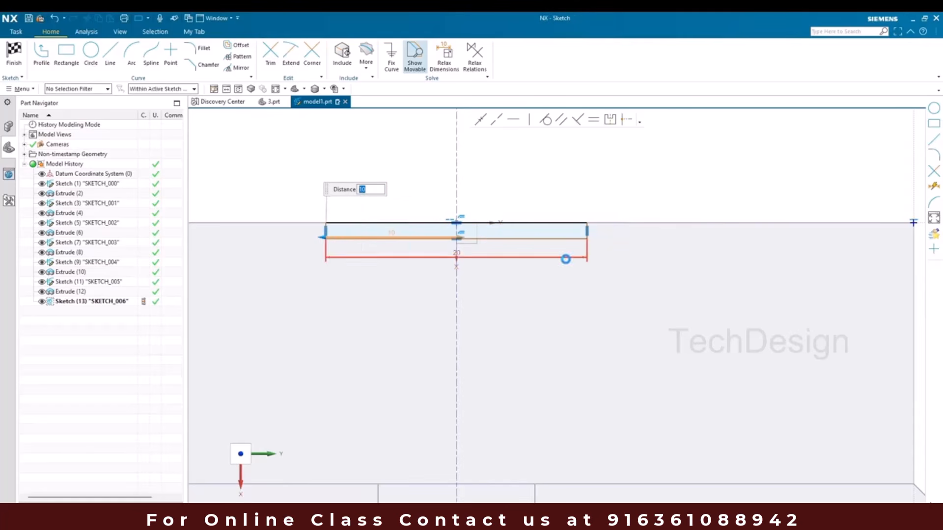
# - Set the groove rectangle's depth to 3 mm and finish the sketch
pyautogui.click(599, 235)
pyautogui.scroll(7, 599, 234)
pyautogui.click(542, 197)
pyautogui.click(625, 208)
pyautogui.write('3')
pyautogui.press('Return')
pyautogui.scroll(-4, 595, 227)
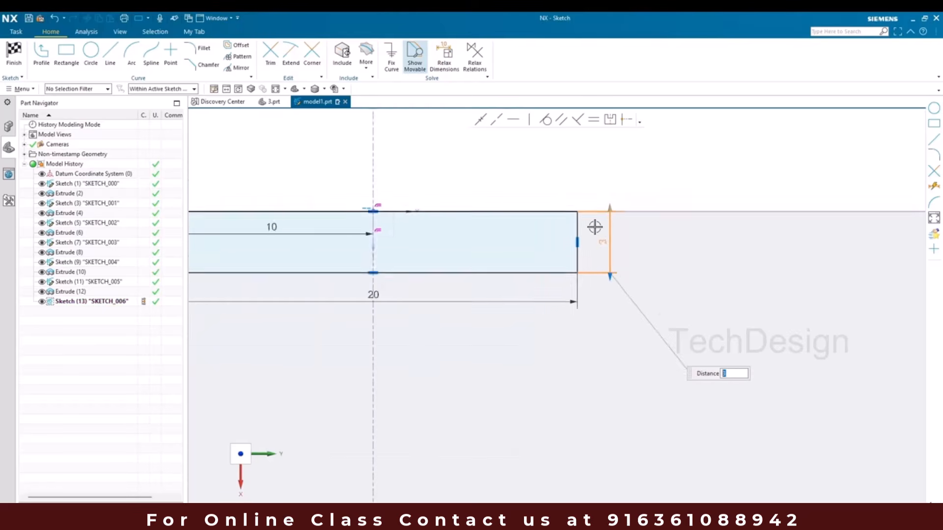
pyautogui.scroll(-5, 595, 227)
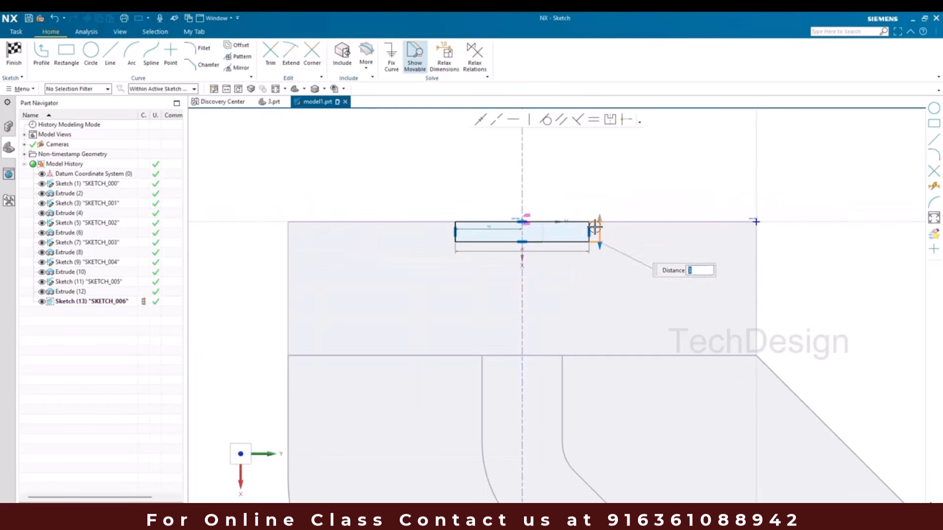
pyautogui.click(14, 54)
# - Extrude the groove rectangle 78 mm downward along the mounting plate's back, subtracting it from the body
pyautogui.hotkey('alt', 'Tab')
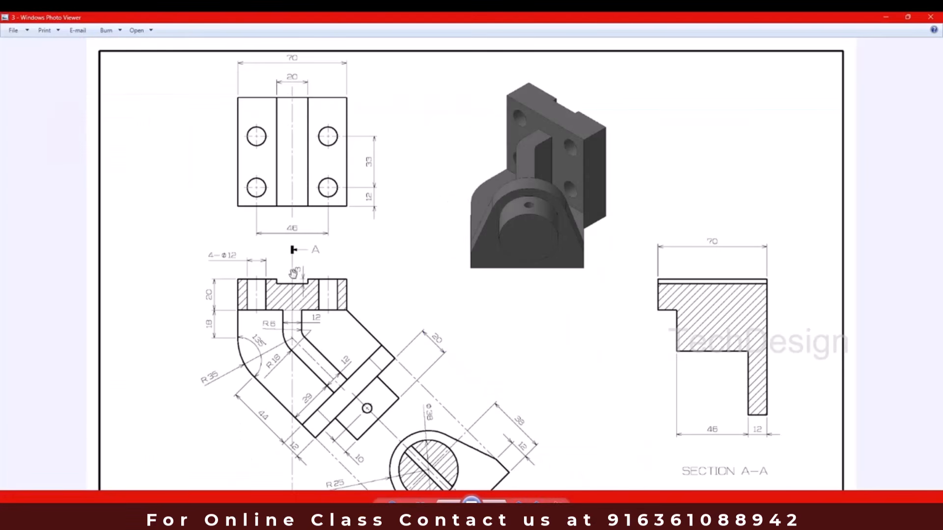
pyautogui.click(886, 19)
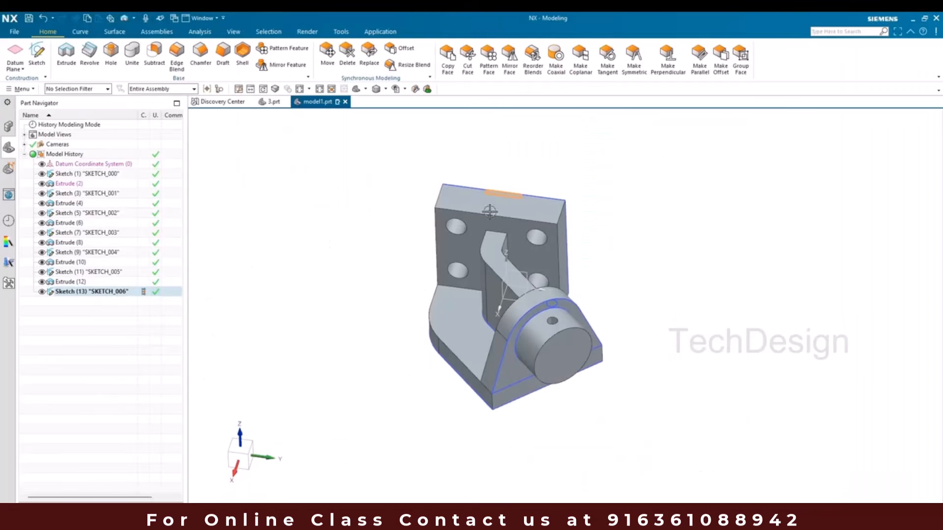
pyautogui.click(68, 68)
pyautogui.scroll(1, 461, 201)
pyautogui.scroll(-3, 460, 201)
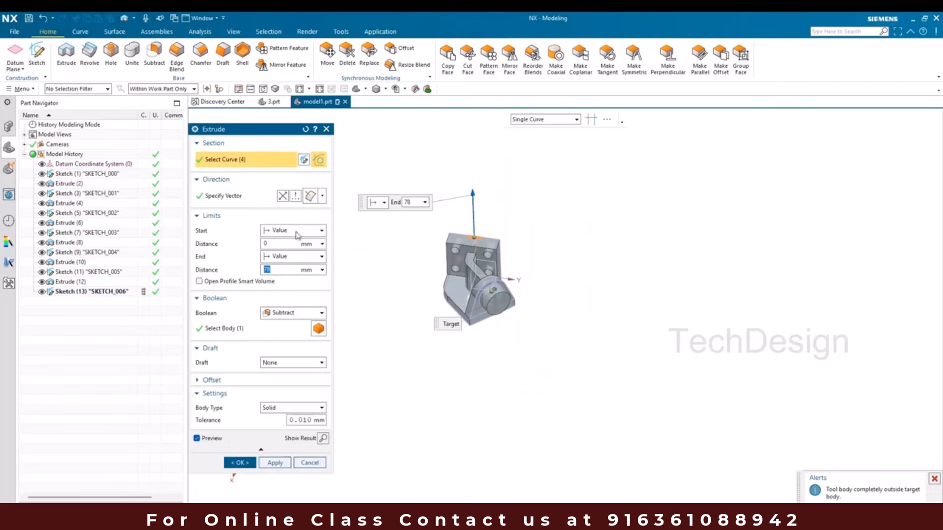
pyautogui.scroll(3, 442, 269)
pyautogui.moveTo(442, 269); pyautogui.dragTo(552, 253, button='middle')
pyautogui.scroll(5, 552, 252)
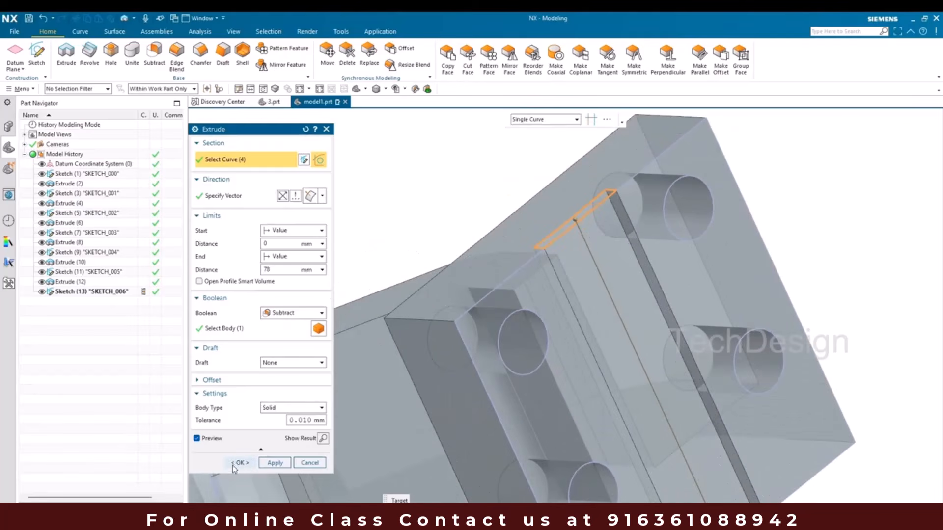
pyautogui.click(238, 464)
pyautogui.scroll(-5, 469, 265)
pyautogui.moveTo(470, 265); pyautogui.dragTo(413, 244, button='middle')
pyautogui.scroll(2, 408, 236)
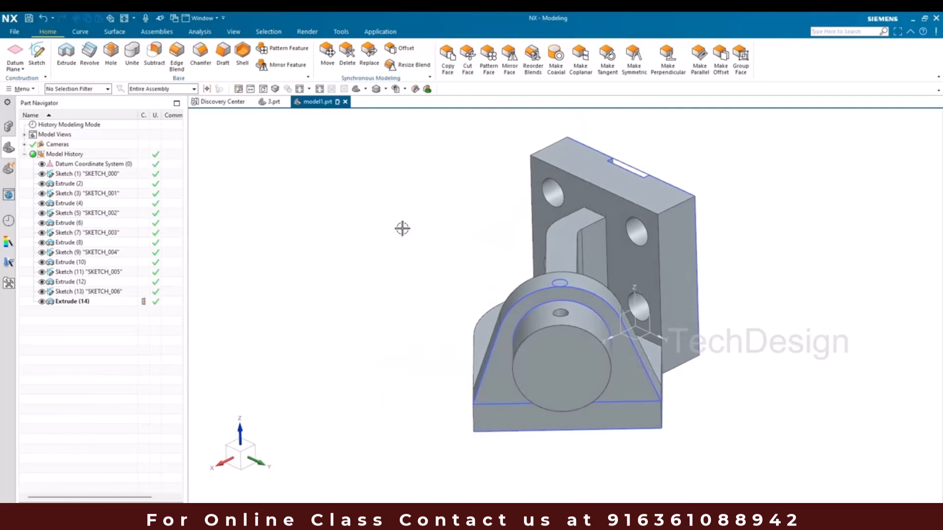
# - Hide all sketches and datums and view the finished bracket from its boss side
pyautogui.hotkey('ctrl', 'w')
pyautogui.click(333, 204)
pyautogui.click(333, 213)
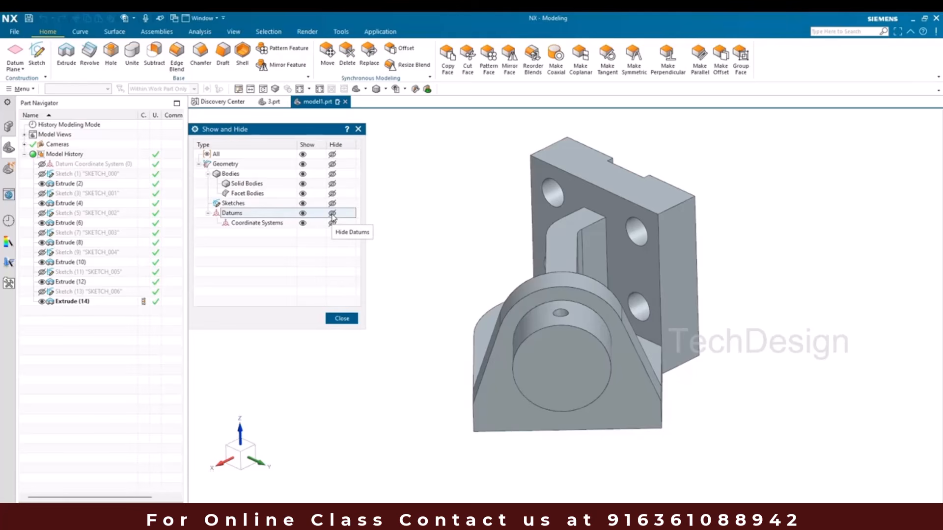
pyautogui.click(332, 194)
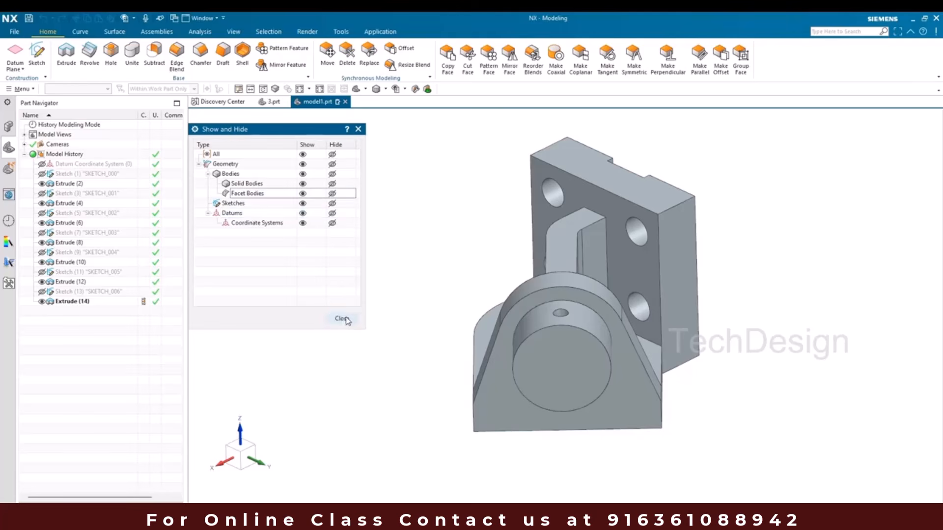
pyautogui.click(345, 319)
pyautogui.moveTo(389, 259); pyautogui.dragTo(432, 256, button='middle')
pyautogui.scroll(3, 363, 249)
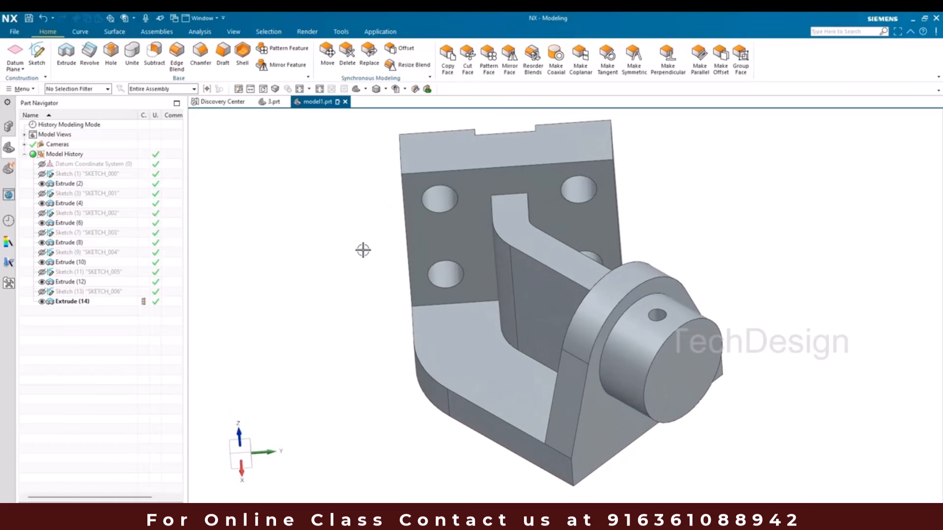
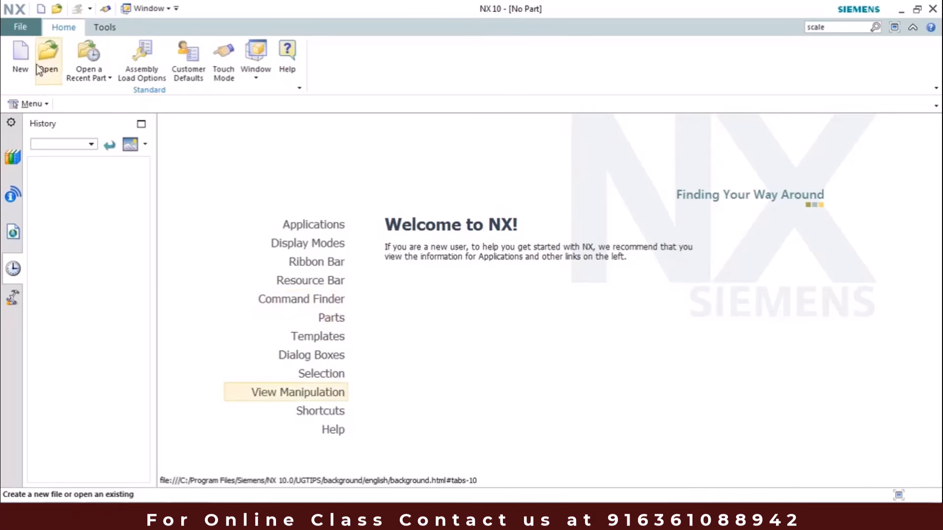
# - In NX 10, create model1.prt from the millimetre Model template and start a sketch on the YZ plane
pyautogui.click(21, 58)
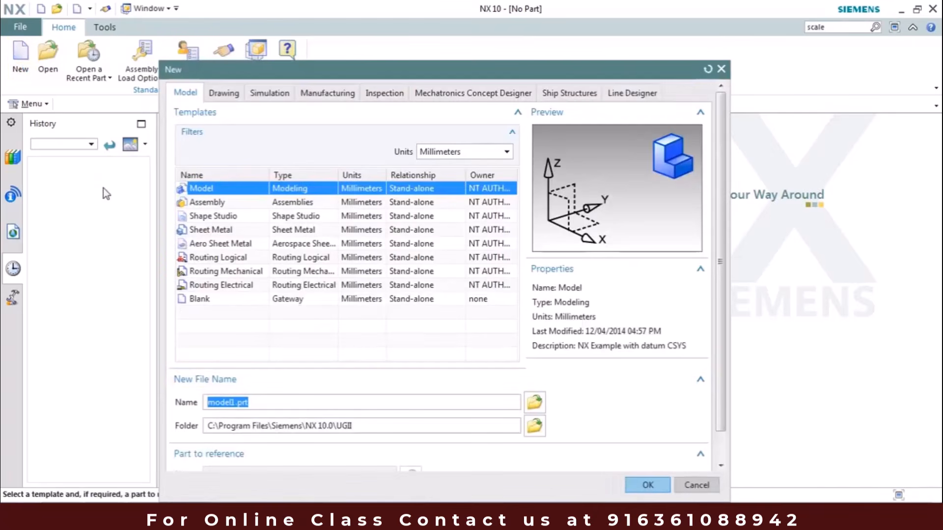
pyautogui.click(653, 486)
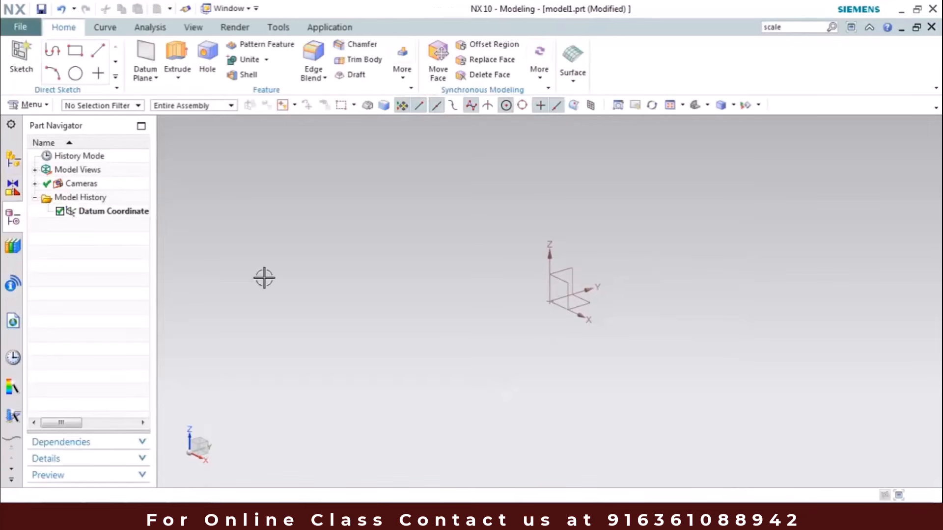
pyautogui.click(22, 54)
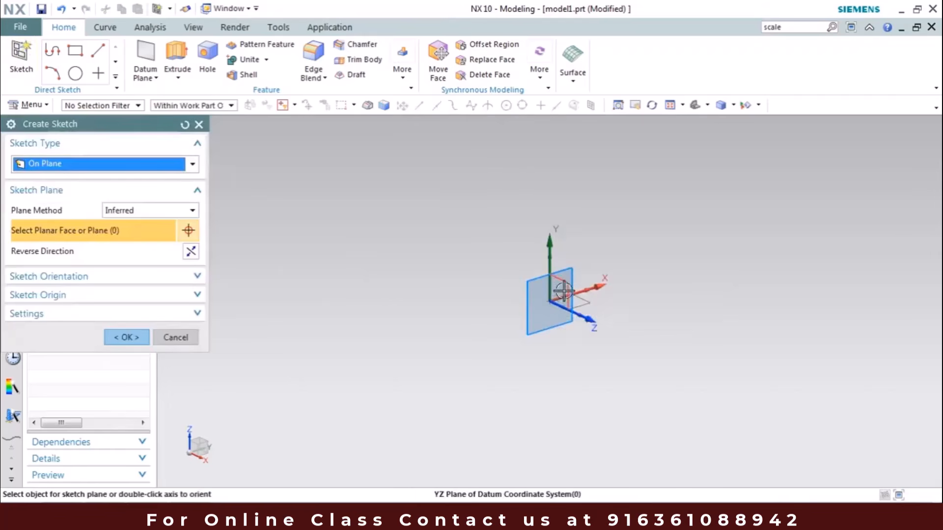
pyautogui.click(568, 278)
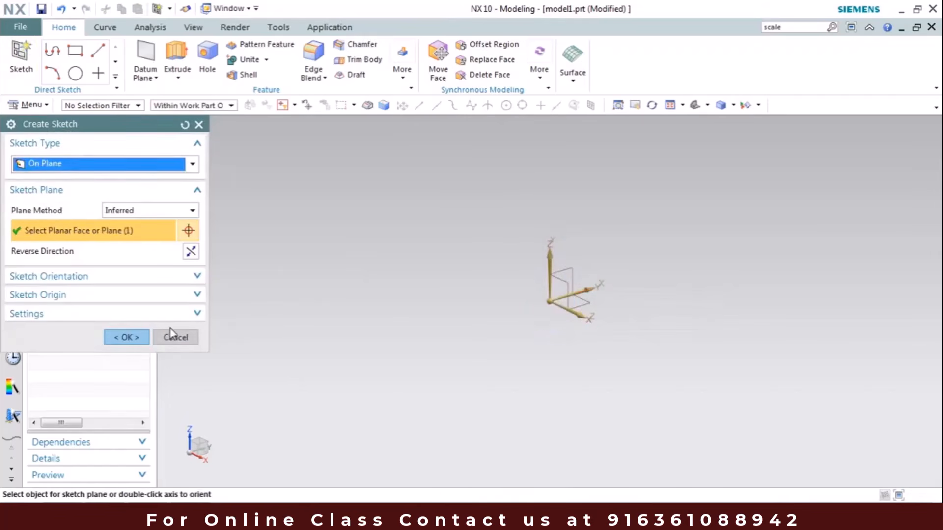
pyautogui.click(127, 338)
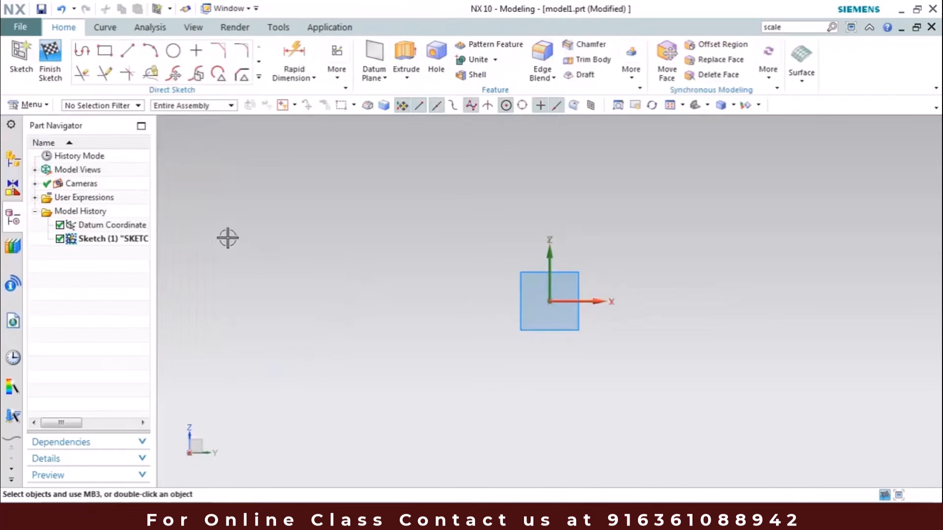
# - Draw a horizontal line about 14 mm long from the vertical axis above the origin, and a vertical line down from its end to about YC 34
pyautogui.click(127, 50)
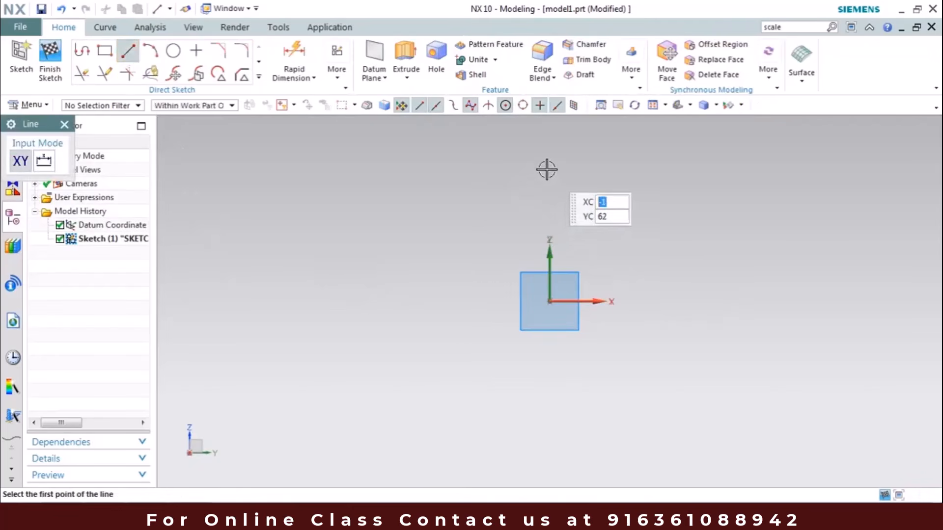
pyautogui.click(344, 73)
pyautogui.click(334, 198)
pyautogui.click(550, 194)
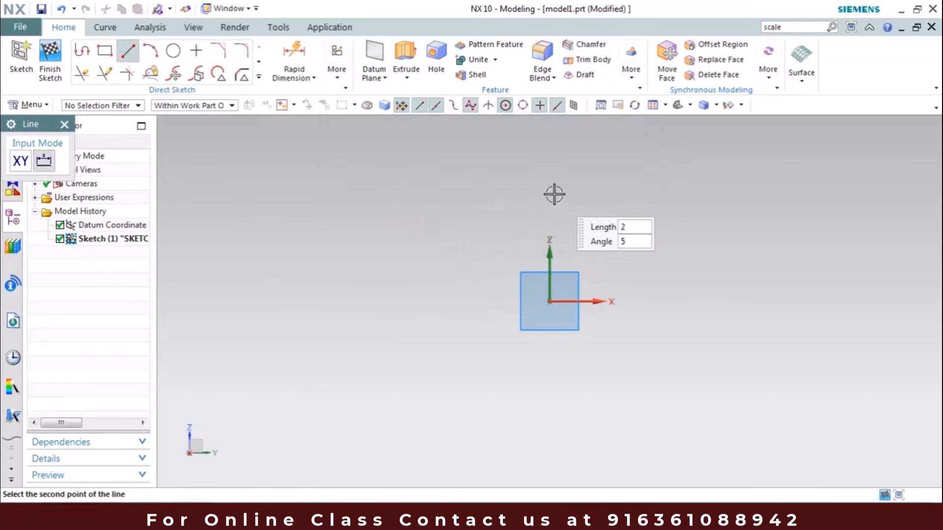
pyautogui.click(580, 194)
pyautogui.scroll(4, 365, 280)
pyautogui.scroll(-4, 365, 280)
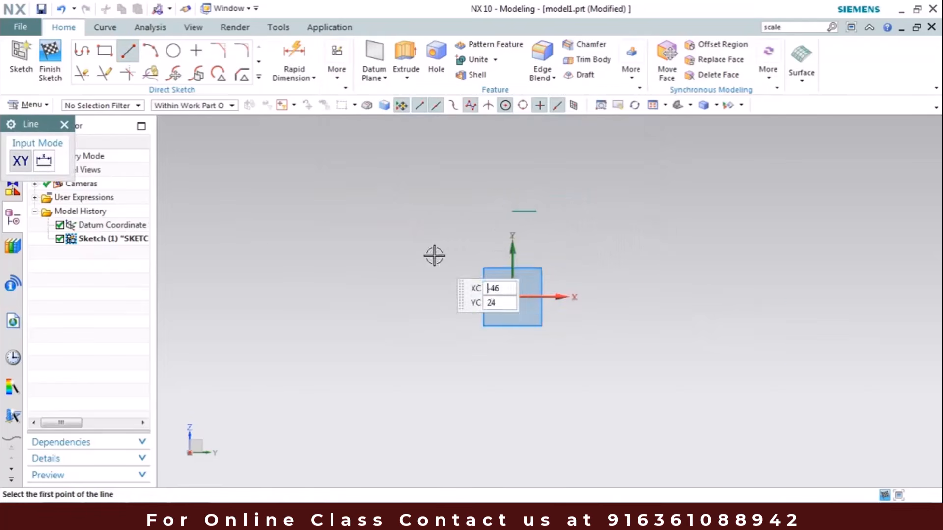
pyautogui.scroll(4, 552, 228)
pyautogui.click(515, 187)
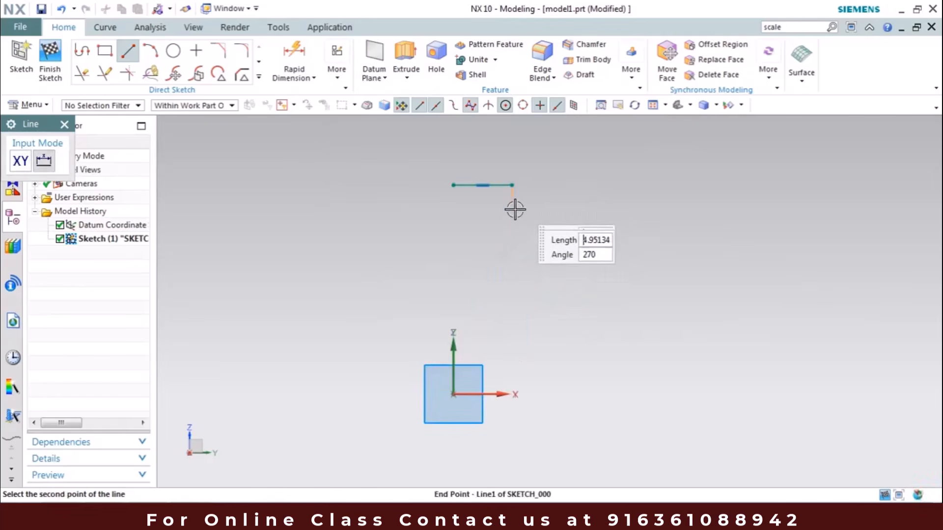
pyautogui.click(513, 252)
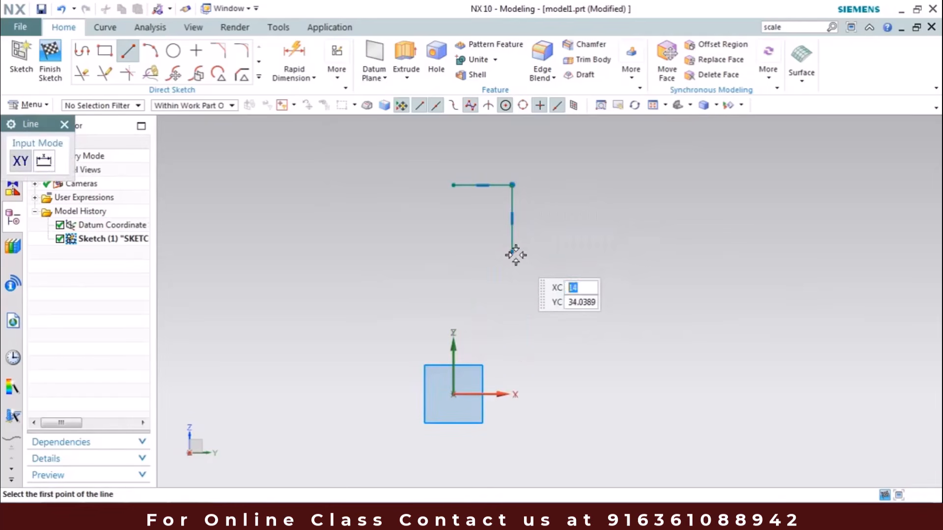
# - Continue the stepped profile with a horizontal line, a short vertical line down to about YC 27, and a horizontal line about 32 mm long
pyautogui.click(713, 252)
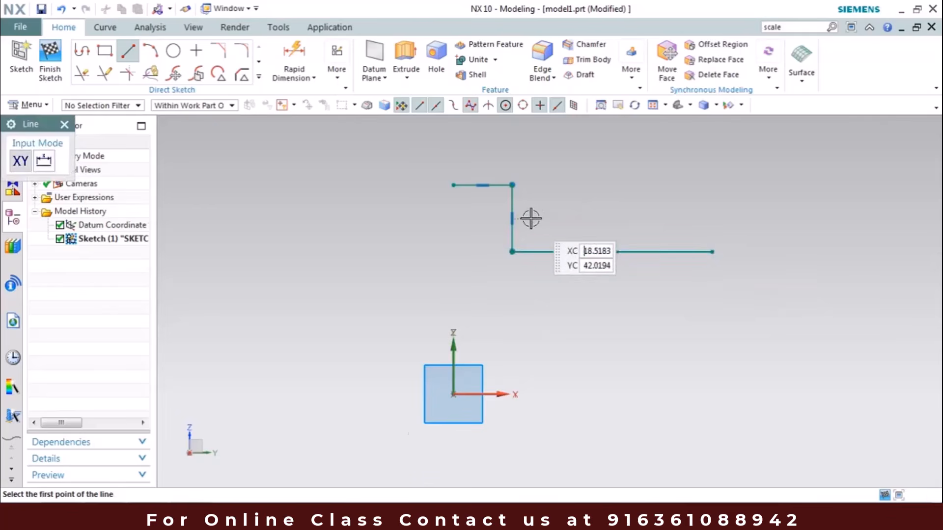
pyautogui.scroll(-2, 531, 216)
pyautogui.click(645, 240)
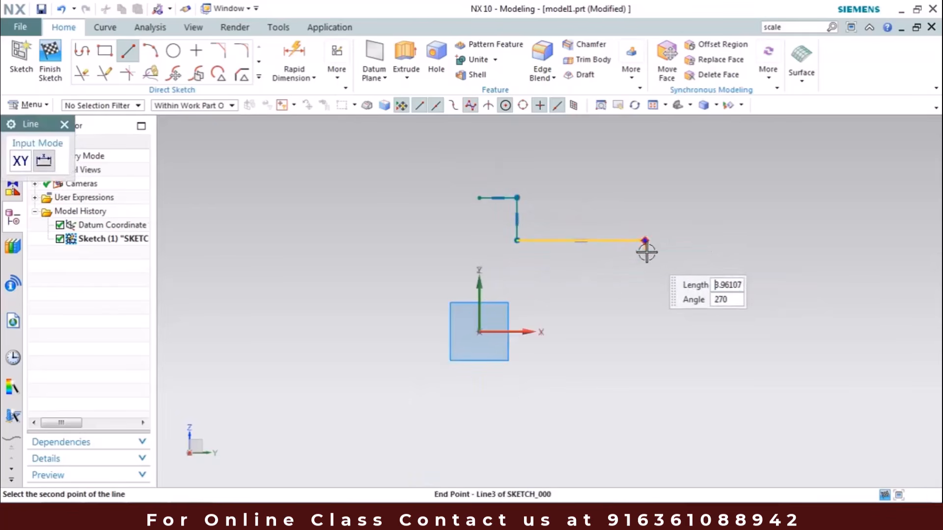
pyautogui.click(646, 260)
pyautogui.click(646, 259)
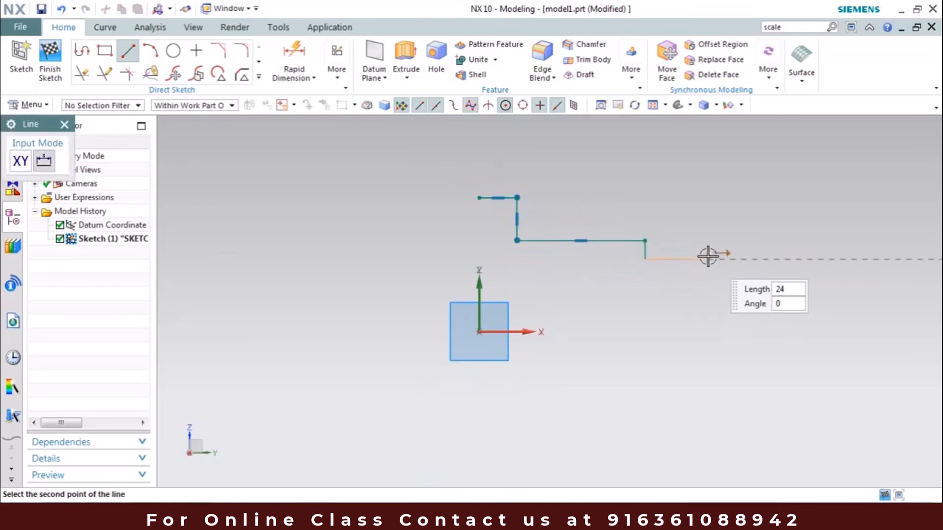
pyautogui.click(730, 255)
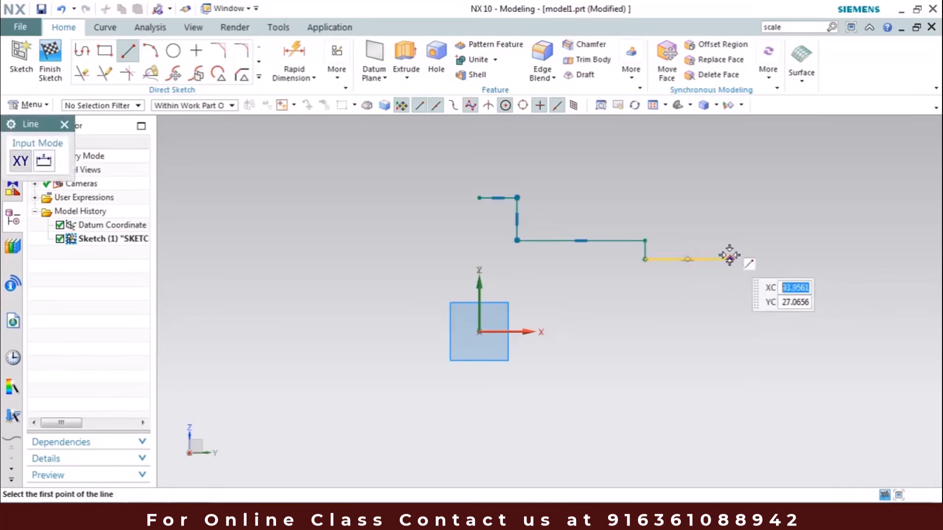
# - Draw a separate horizontal line about 35 mm long at YC 23, ending at XC 159, with a short vertical line down from its far end
pyautogui.click(810, 269)
pyautogui.click(905, 267)
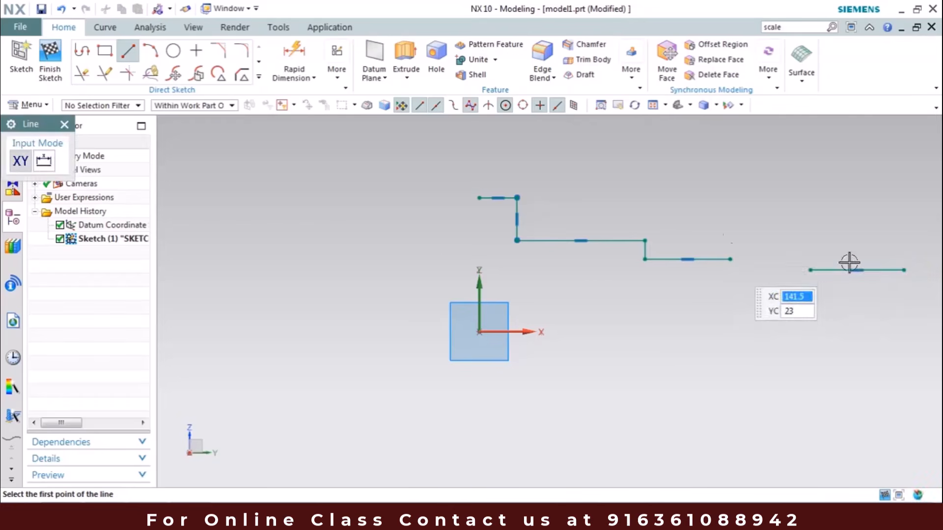
pyautogui.scroll(4, 495, 221)
pyautogui.scroll(-6, 485, 219)
pyautogui.scroll(4, 755, 252)
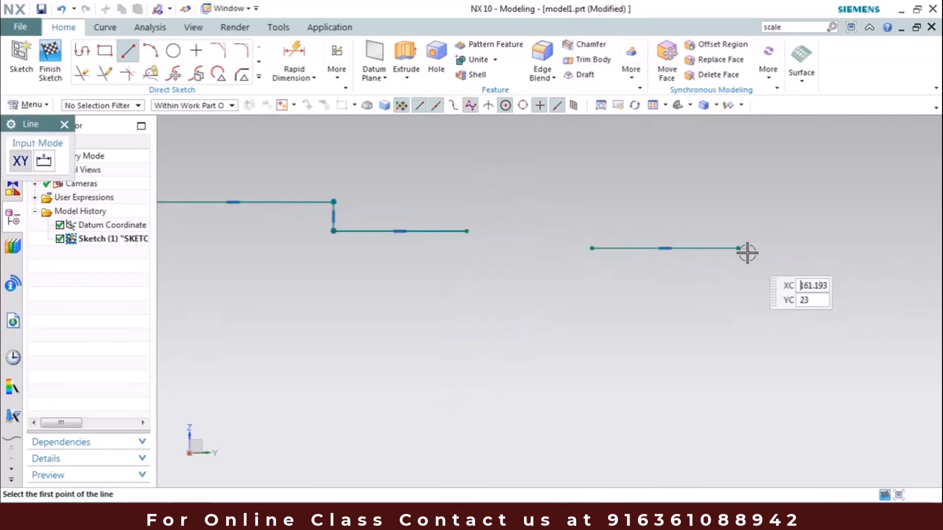
pyautogui.click(747, 251)
pyautogui.click(740, 265)
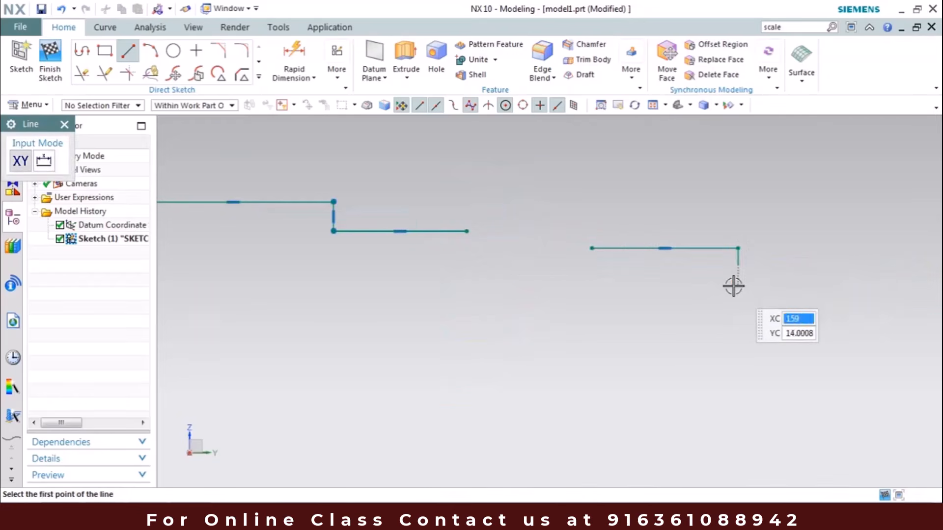
# - Continue the second section with a horizontal line about 22 mm long and a vertical line about 26 mm down, and fit the sketch
pyautogui.click(739, 265)
pyautogui.click(830, 265)
pyautogui.click(831, 265)
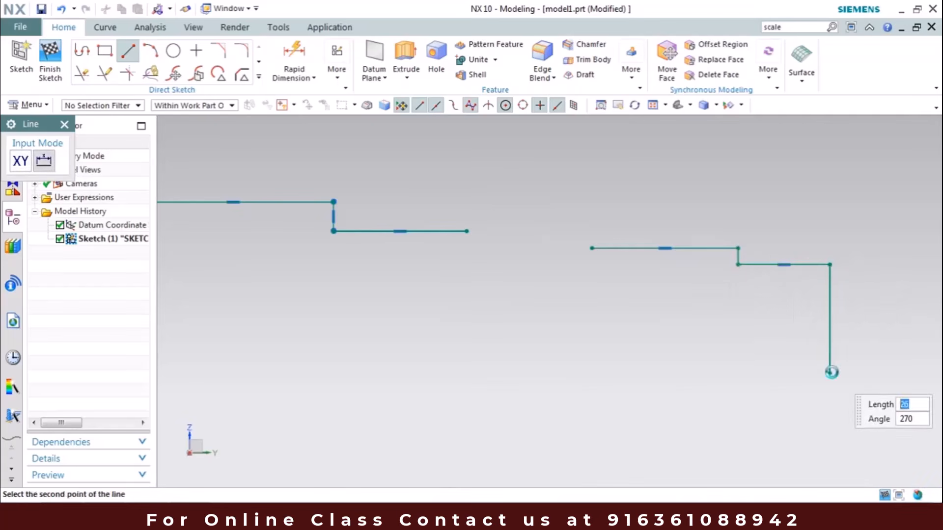
pyautogui.click(830, 374)
pyautogui.press('Escape')
pyautogui.hotkey('ctrl', 'f')
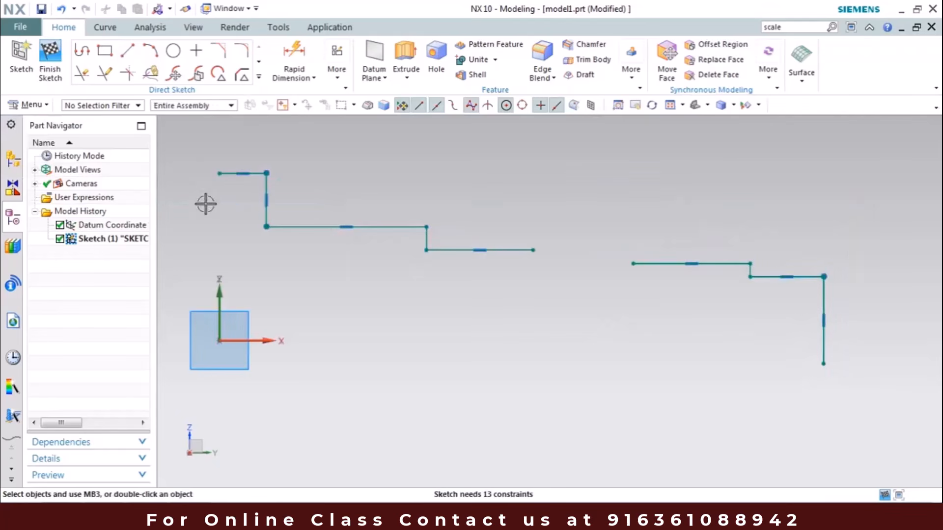
# - Constrain the first section's start point onto the vertical axis and the second section's lower endpoint onto the horizontal axis with Point on Curve
pyautogui.press('c')
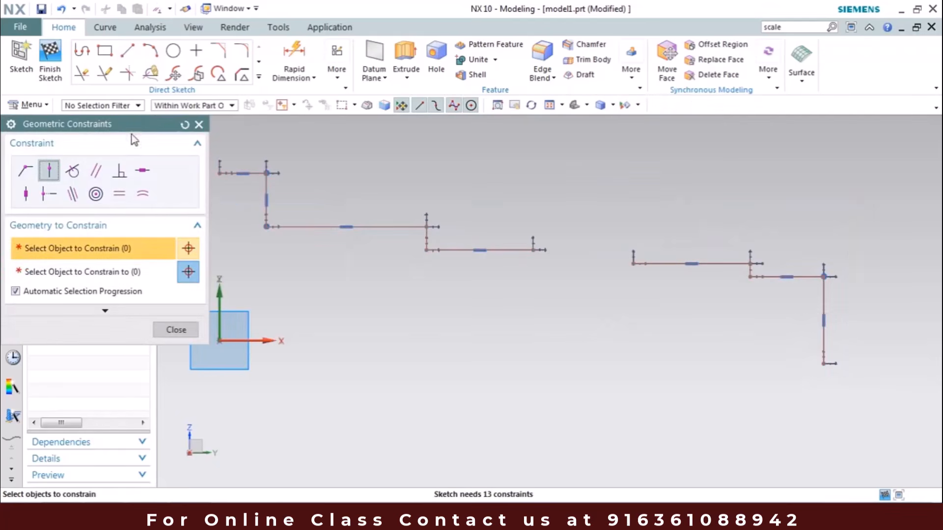
pyautogui.keyDown('shift'); pyautogui.moveTo(357, 247); pyautogui.dragTo(422, 246, button='middle'); pyautogui.keyUp('shift')
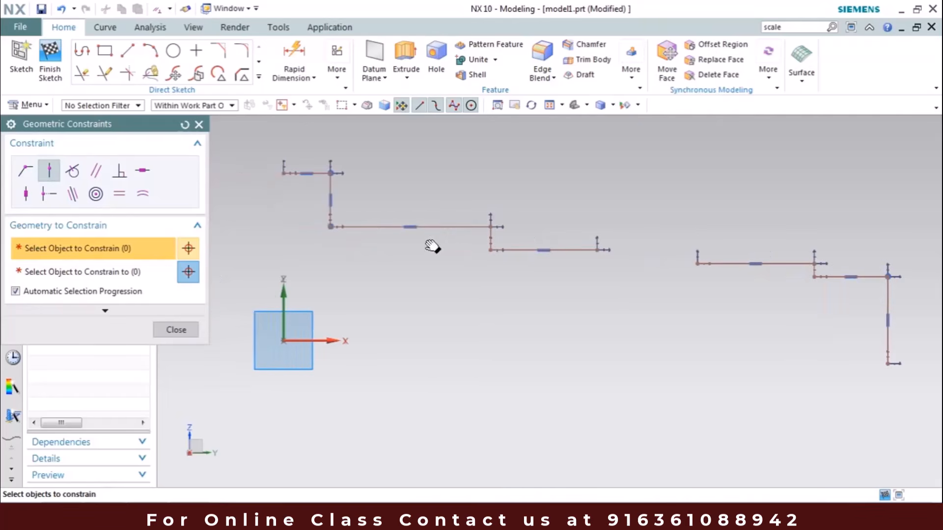
pyautogui.click(282, 173)
pyautogui.click(283, 315)
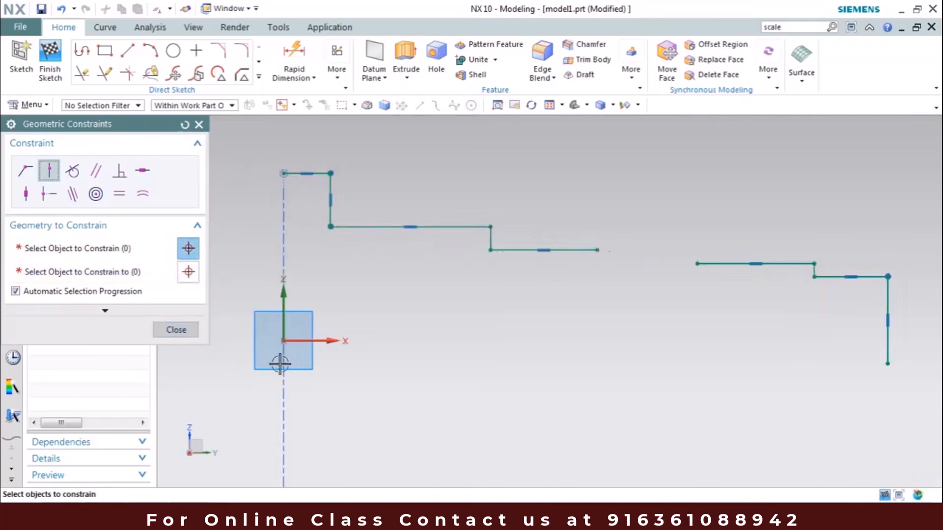
pyautogui.click(887, 364)
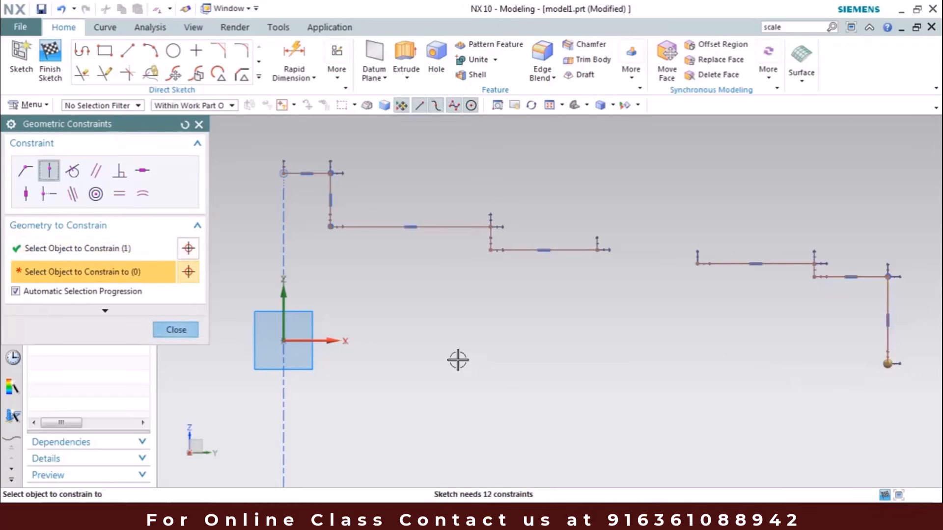
pyautogui.click(325, 341)
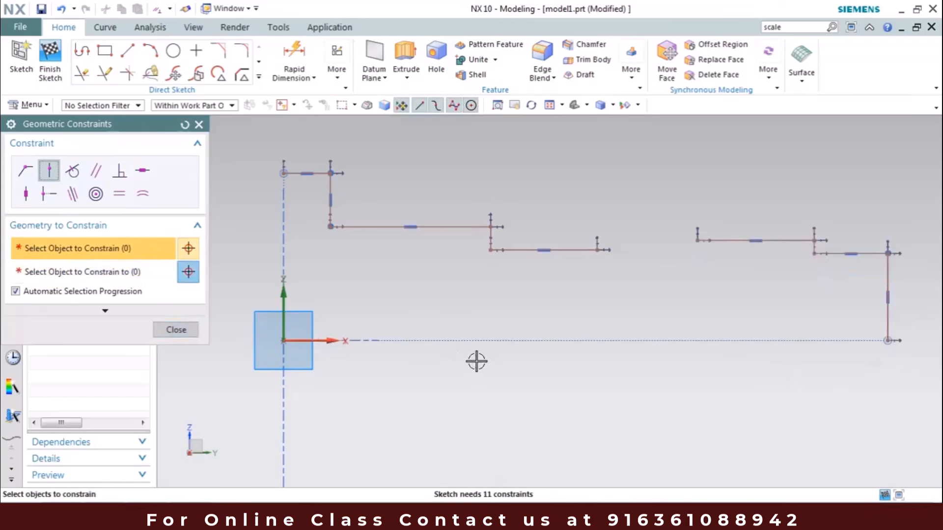
pyautogui.press('Escape')
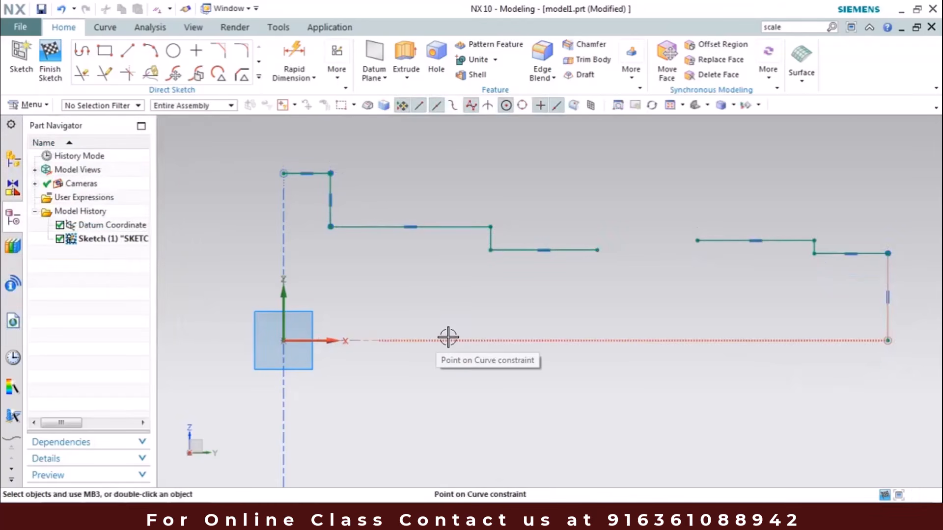
# - Dimension the short top horizontal line at the vertical axis to 5 mm
pyautogui.click(293, 74)
pyautogui.click(307, 108)
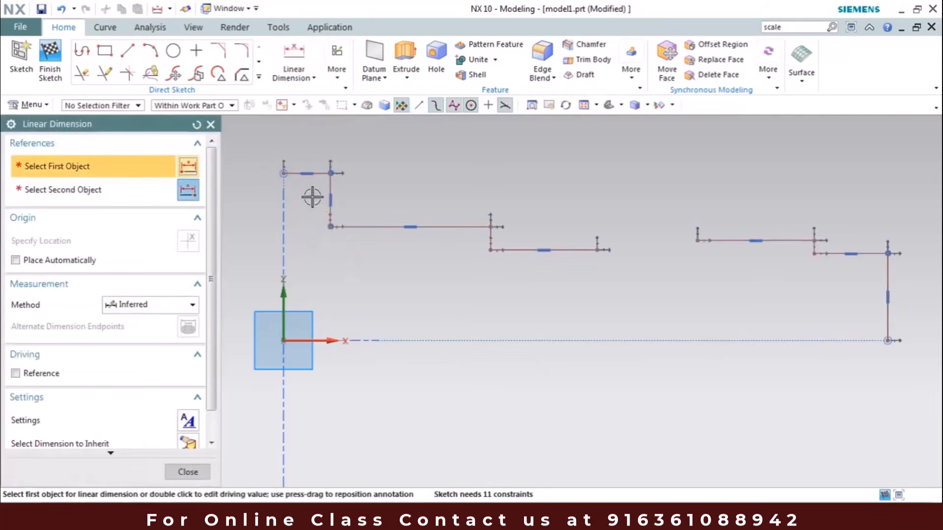
pyautogui.click(310, 173)
pyautogui.click(301, 149)
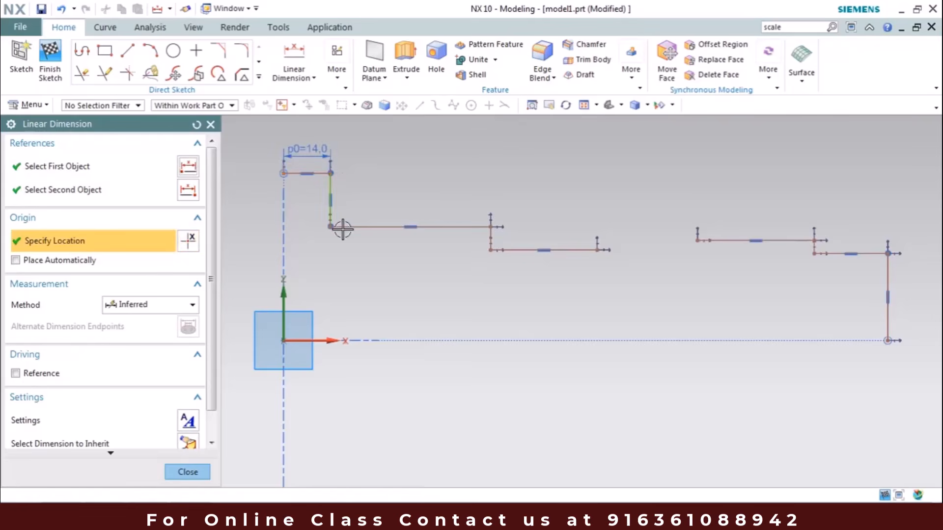
pyautogui.write('5')
pyautogui.press('Return')
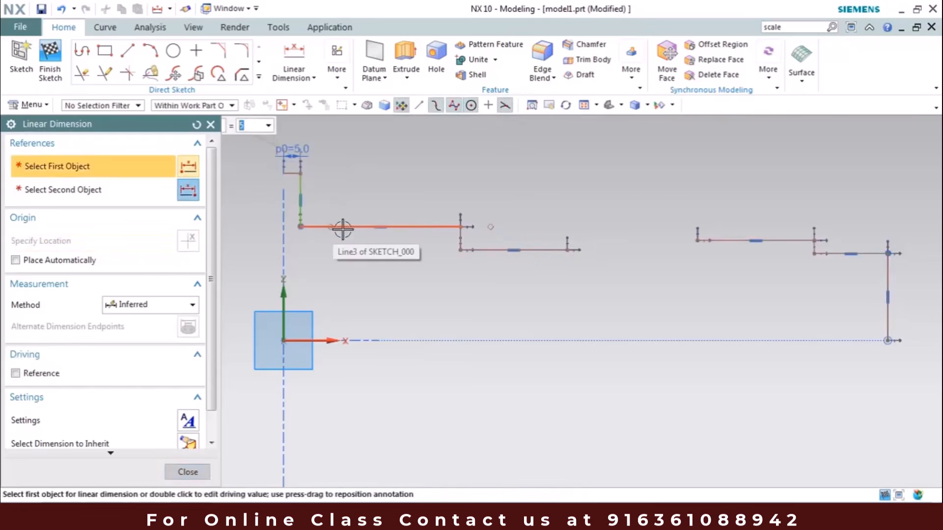
pyautogui.press('Escape')
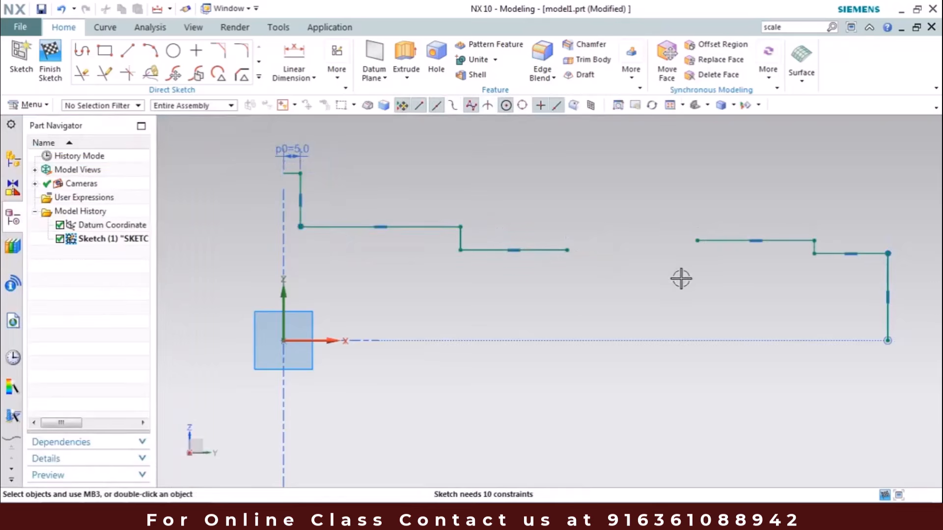
# - Dimension the second section's lower horizontal line, next to its long vertical end line, to 32 mm
pyautogui.rightClick(681, 278)
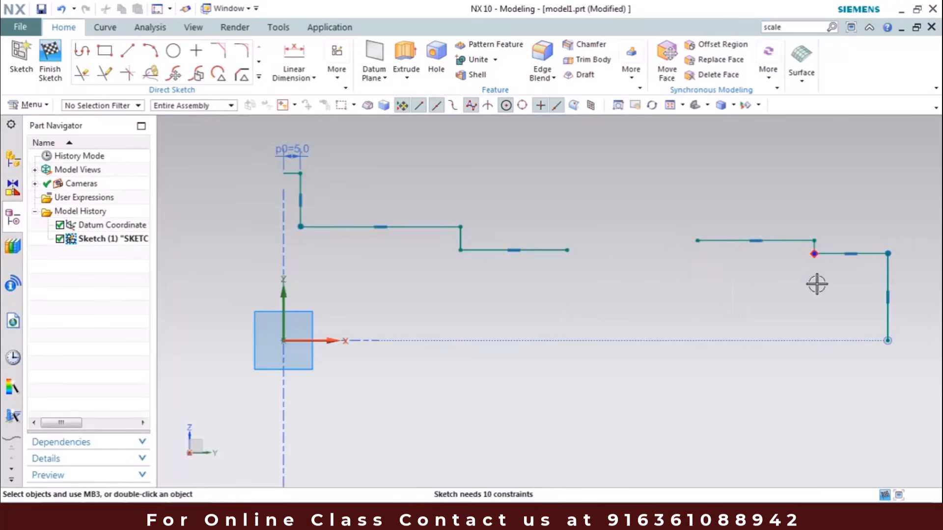
pyautogui.press('d')
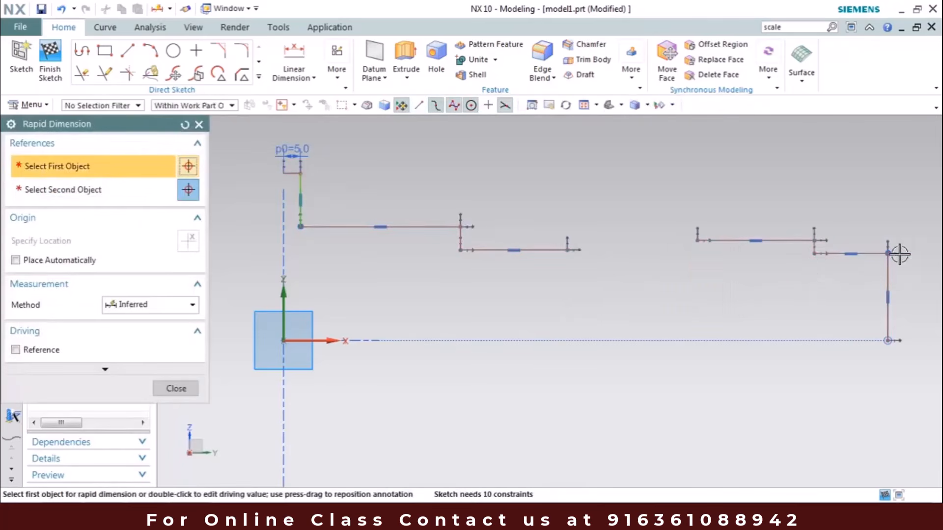
pyautogui.click(854, 254)
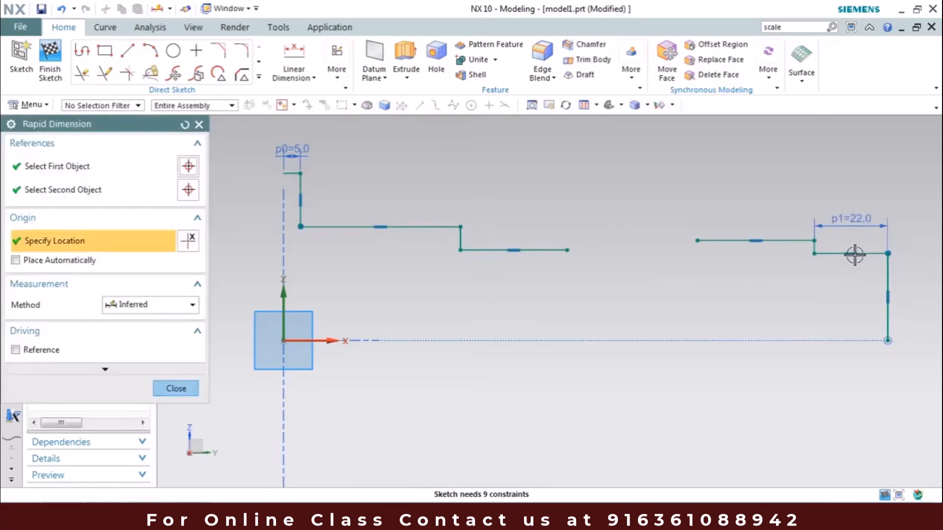
pyautogui.click(855, 254)
pyautogui.write('32')
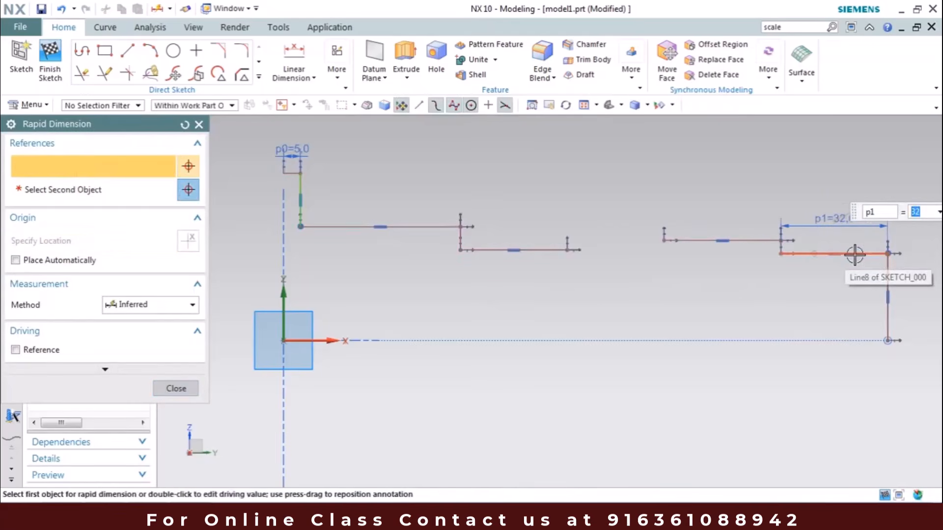
pyautogui.press('Escape')
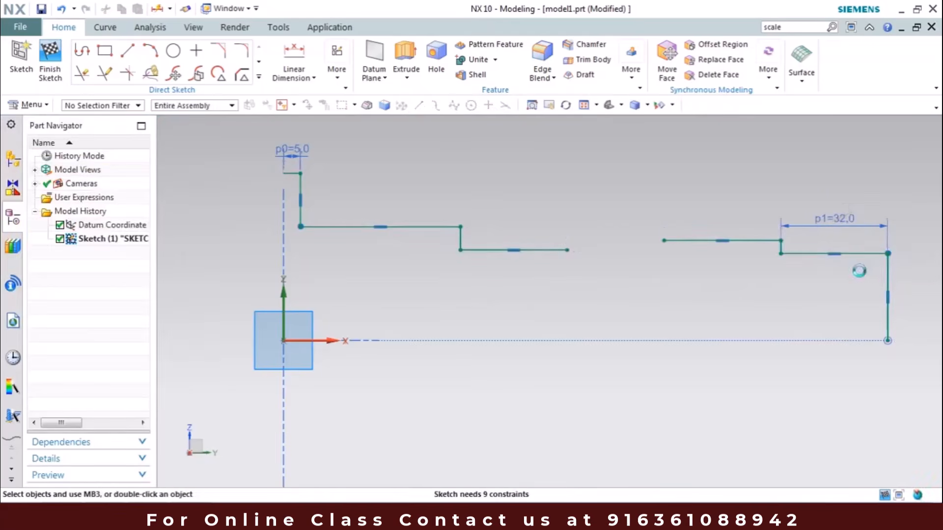
# - Dimension the second section's overall horizontal length, from its long vertical end line to its open endpoint, to 80 mm
pyautogui.press('d')
pyautogui.click(887, 269)
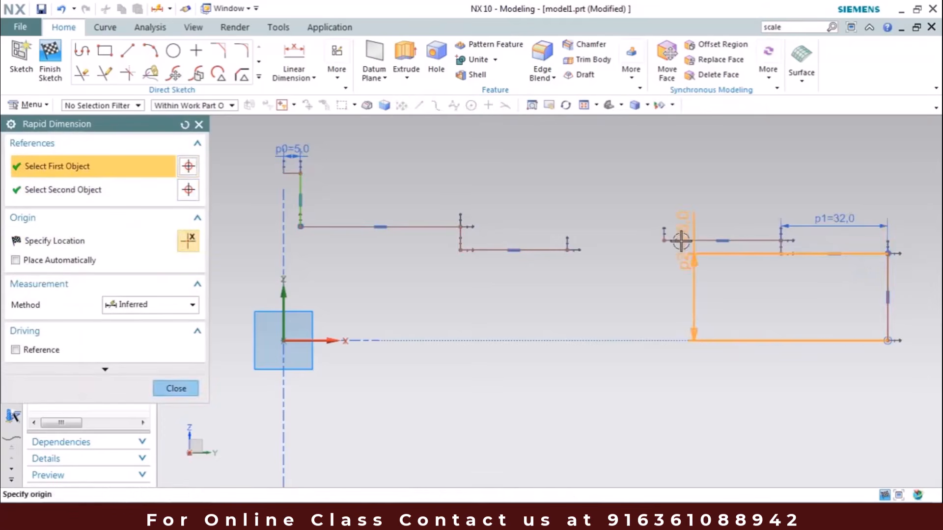
pyautogui.click(664, 240)
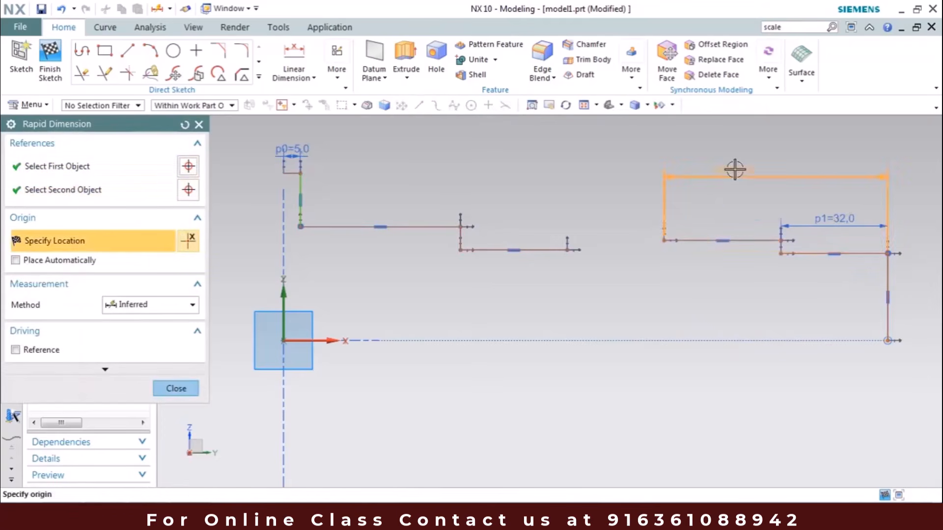
pyautogui.click(735, 170)
pyautogui.write('80')
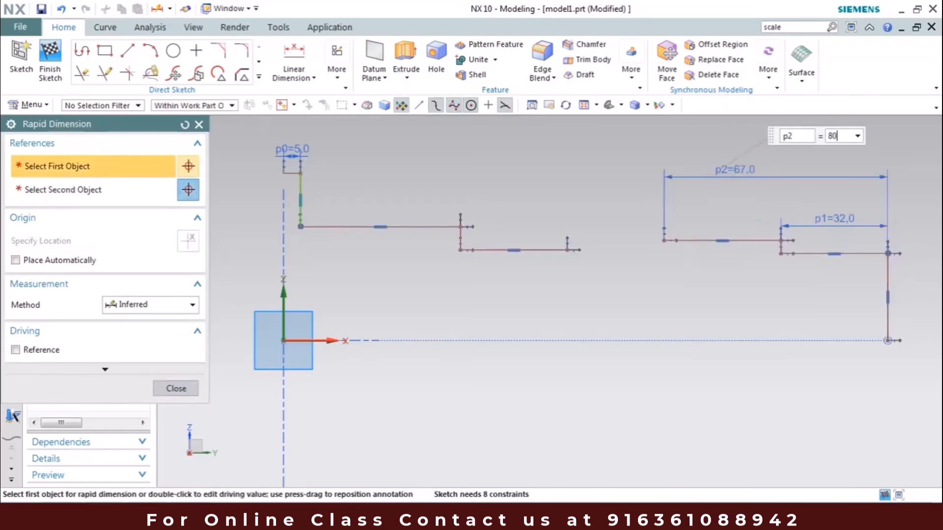
pyautogui.press('Return')
pyautogui.press('Escape')
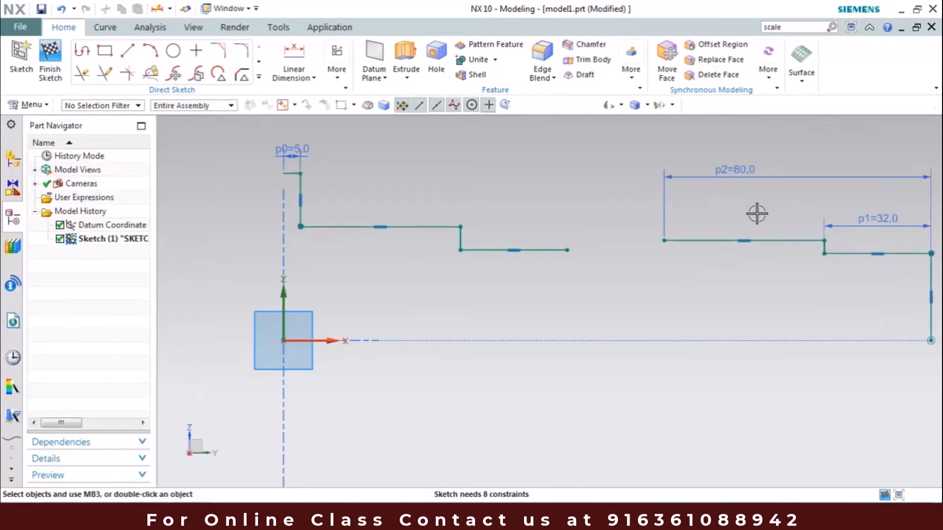
# - Dimension the first section's lowest horizontal line to 10 mm
pyautogui.click(293, 52)
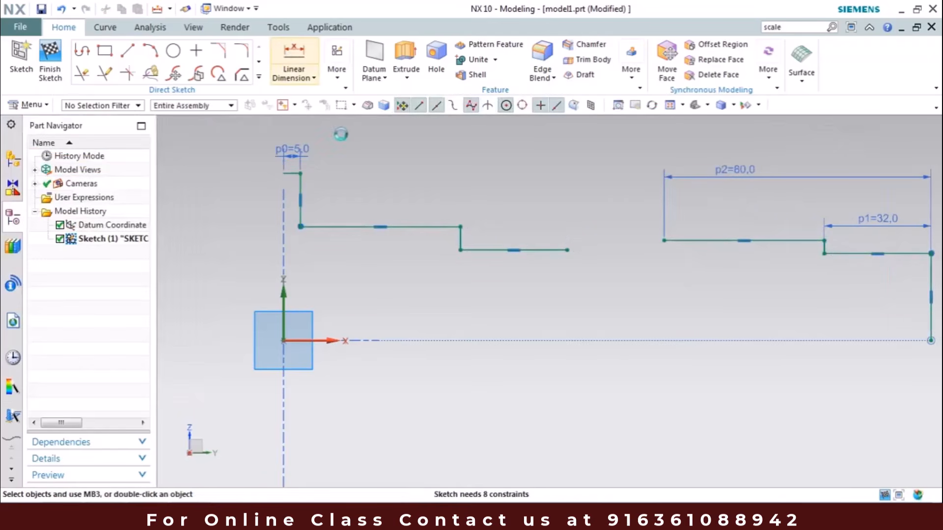
pyautogui.click(536, 245)
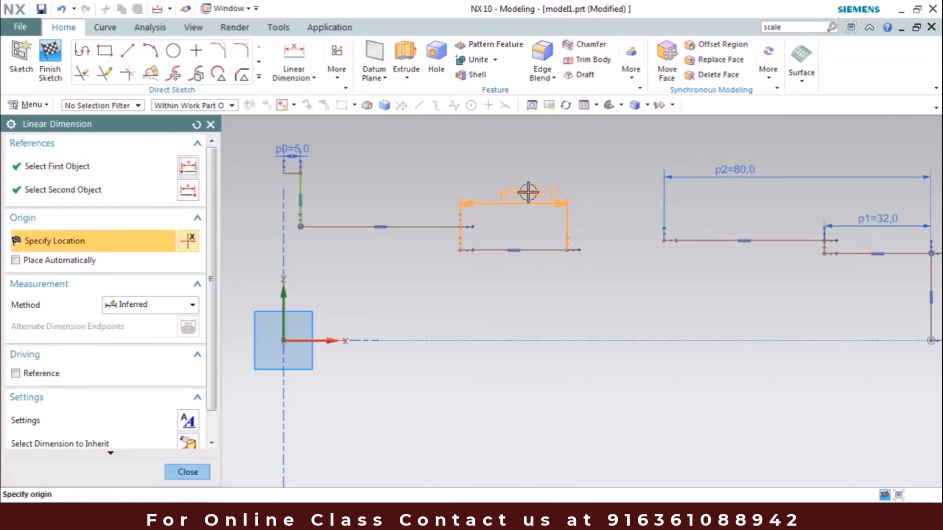
pyautogui.click(528, 193)
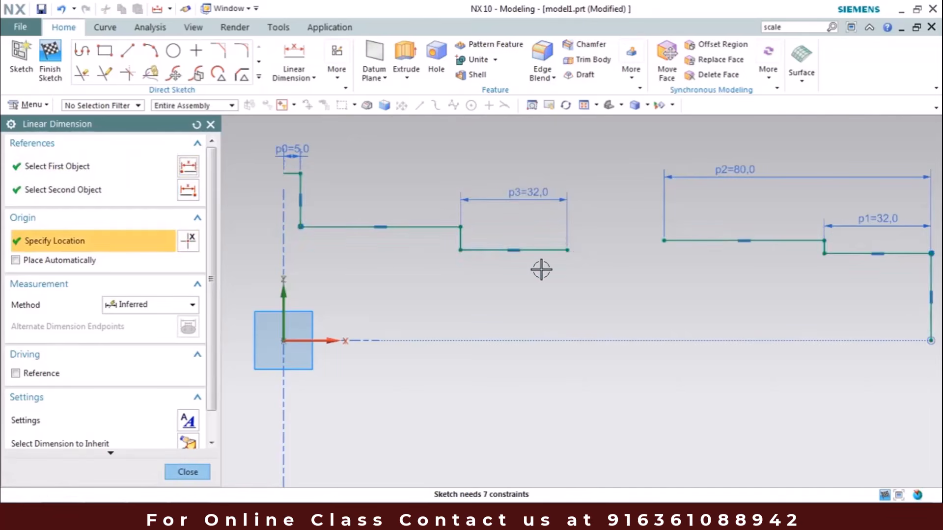
pyautogui.write('10')
pyautogui.press('Return')
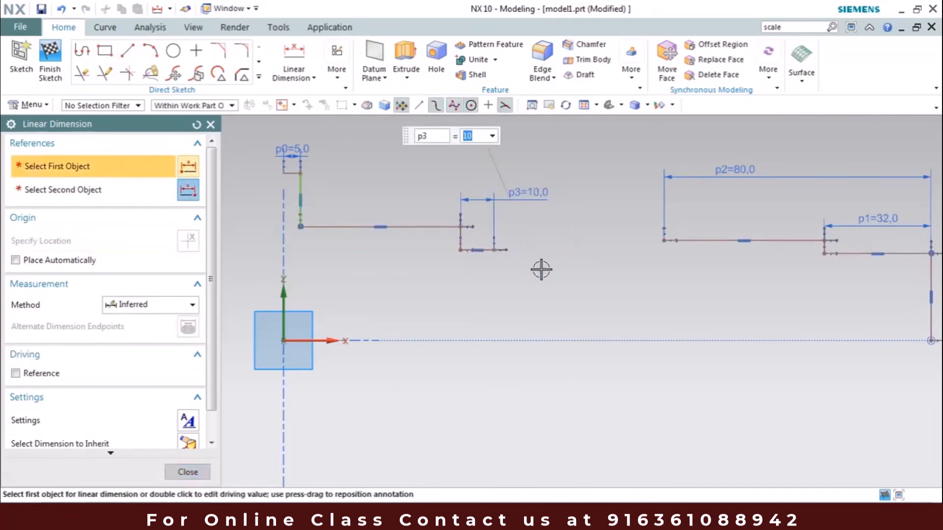
pyautogui.press('Escape')
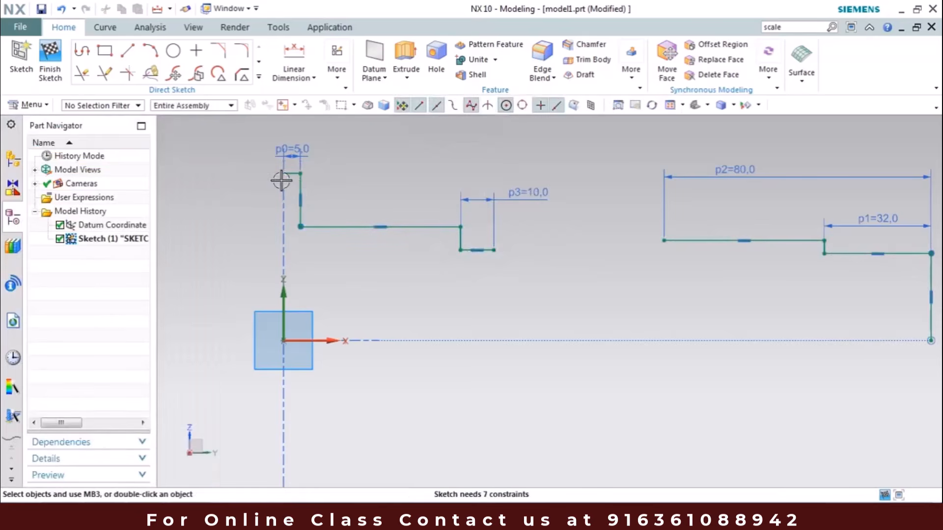
# - Dimension the horizontal distance from the first section's starting endpoint on the vertical axis to the second section's long vertical end line to 168 mm
pyautogui.click(283, 174)
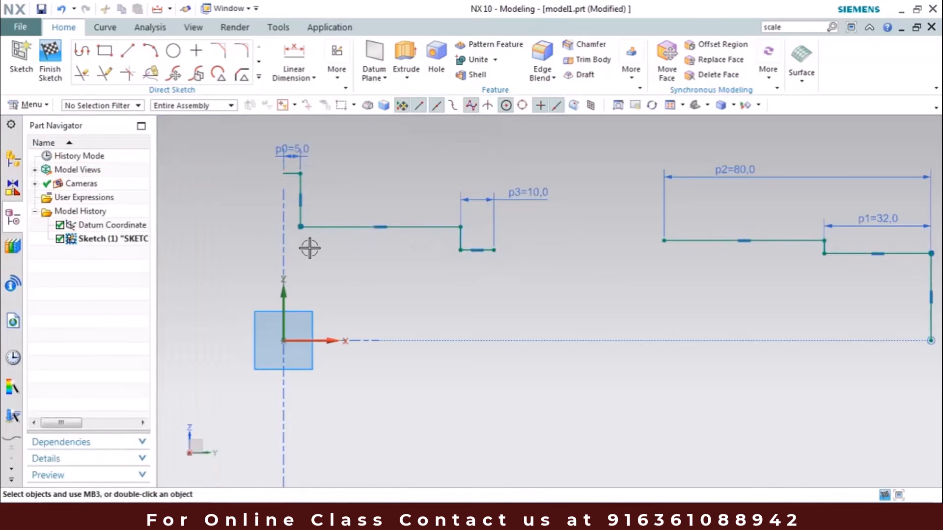
pyautogui.press('d')
pyautogui.scroll(-5, 302, 243)
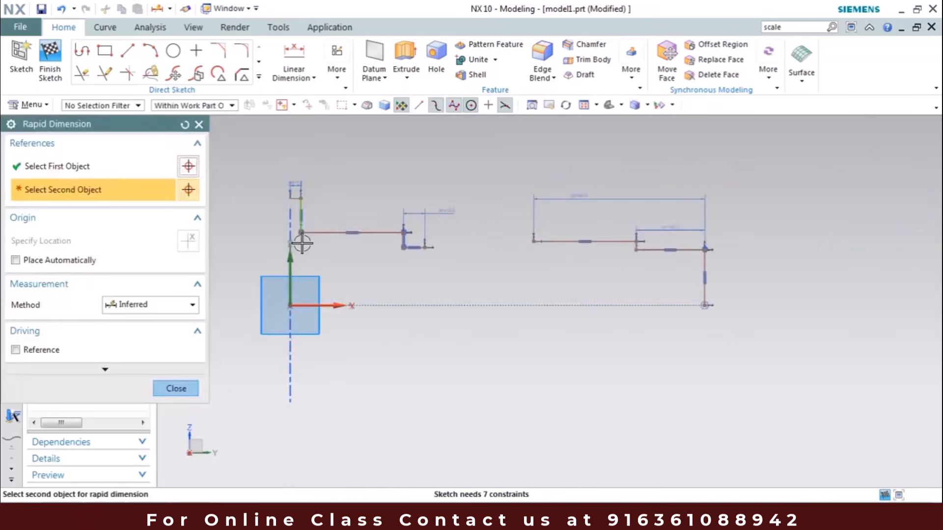
pyautogui.click(560, 284)
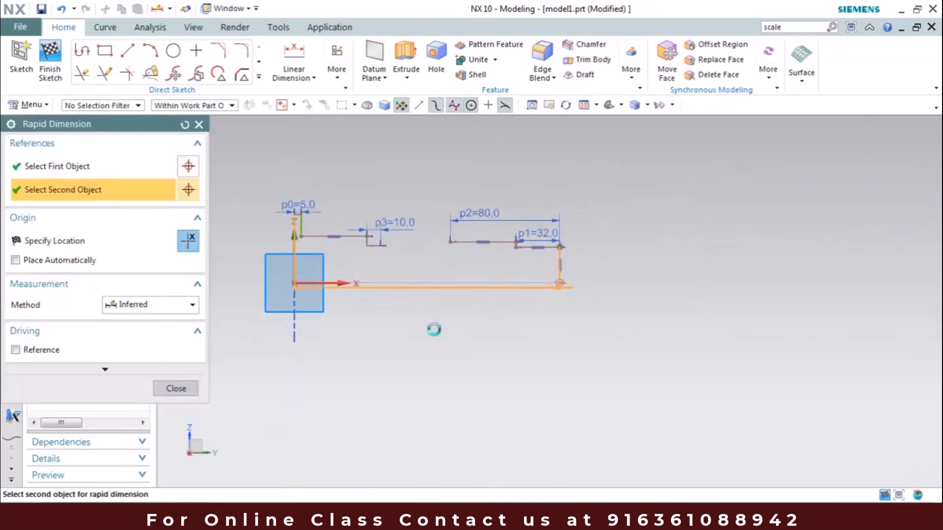
pyautogui.click(422, 370)
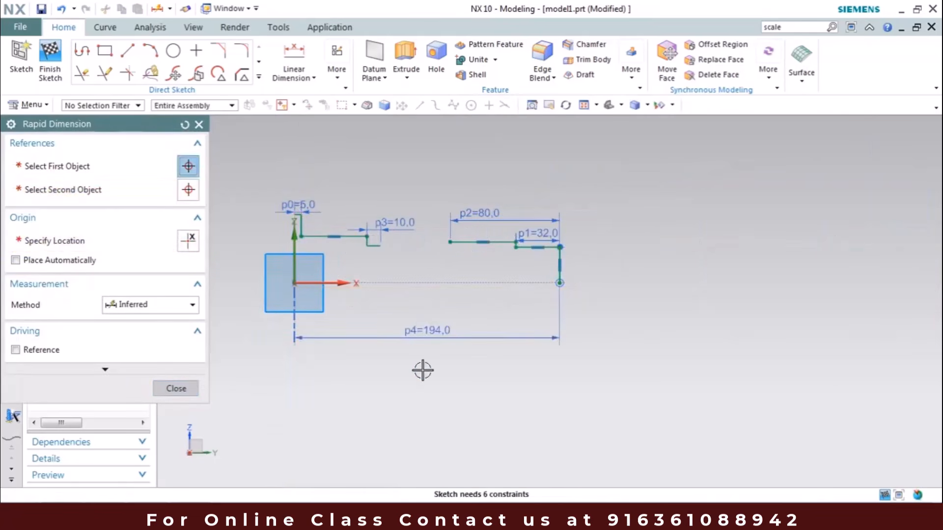
pyautogui.write('168')
pyautogui.press('Return')
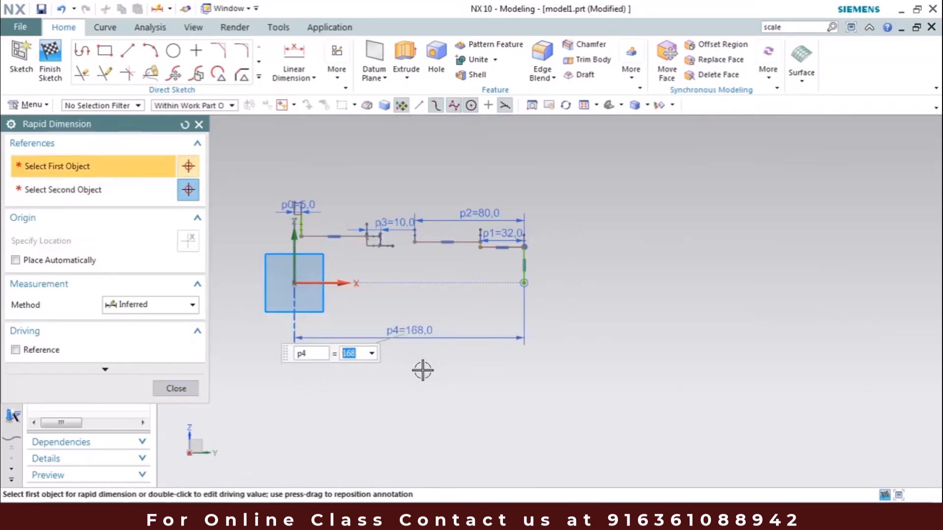
pyautogui.middleClick(422, 371)
# - Dimension the height of the first section's short top line above the horizontal axis as 90/2
pyautogui.scroll(6, 376, 230)
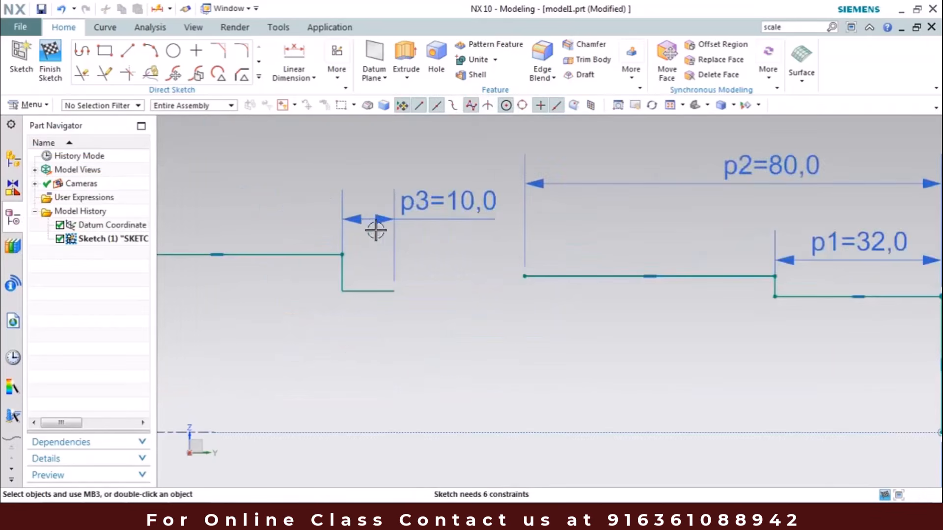
pyautogui.keyDown('shift'); pyautogui.moveTo(419, 251); pyautogui.dragTo(500, 197, button='middle'); pyautogui.keyUp('shift')
pyautogui.scroll(2, 499, 197)
pyautogui.scroll(-4, 499, 197)
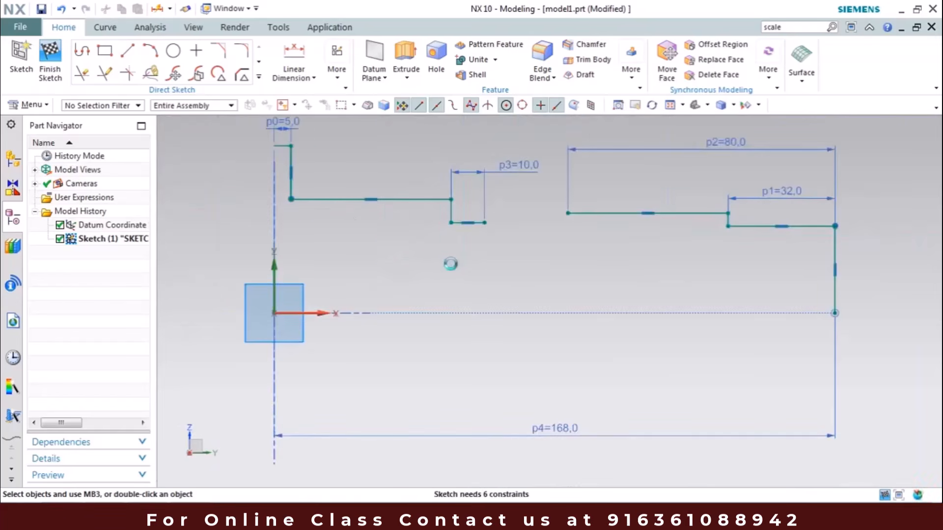
pyautogui.press('d')
pyautogui.click(275, 146)
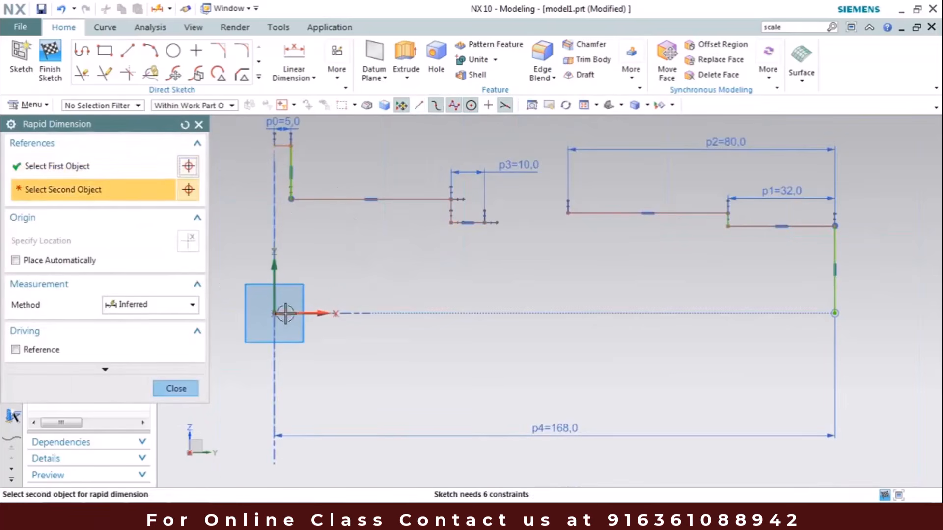
pyautogui.click(230, 293)
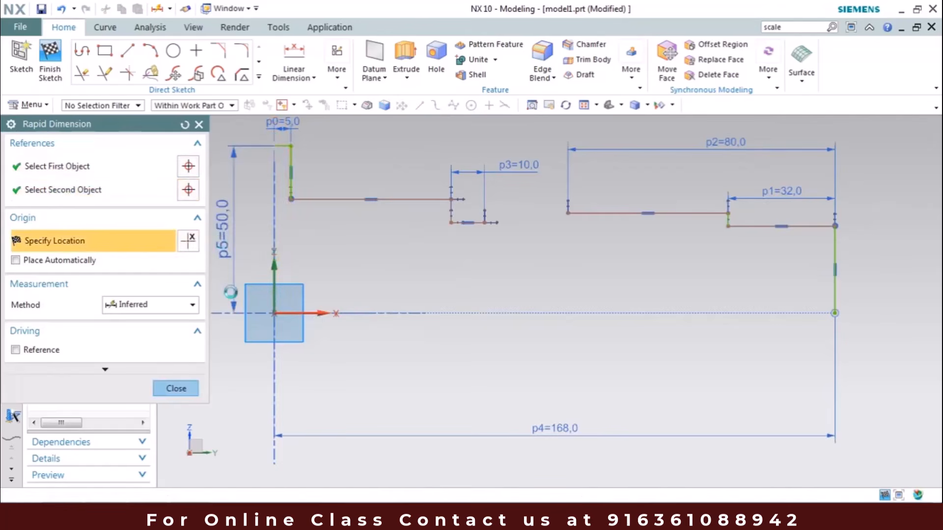
pyautogui.write('90/2')
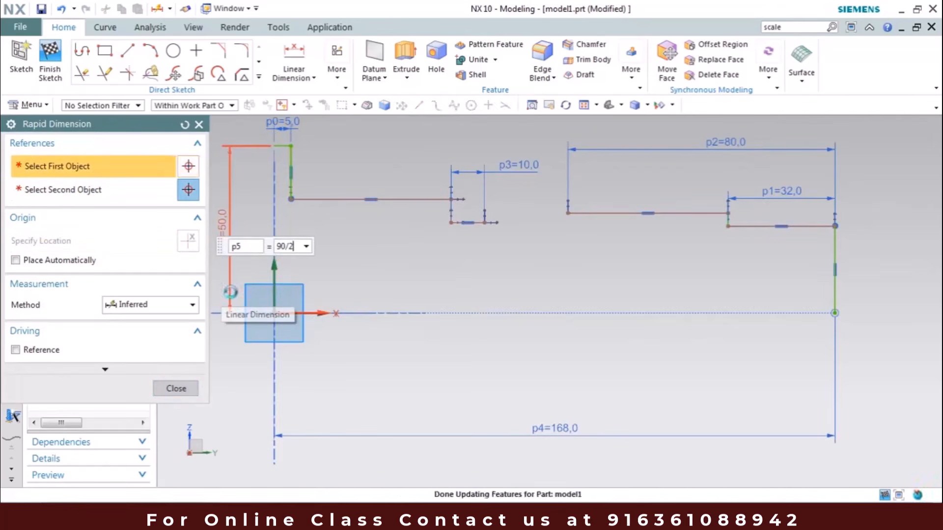
pyautogui.press('Return')
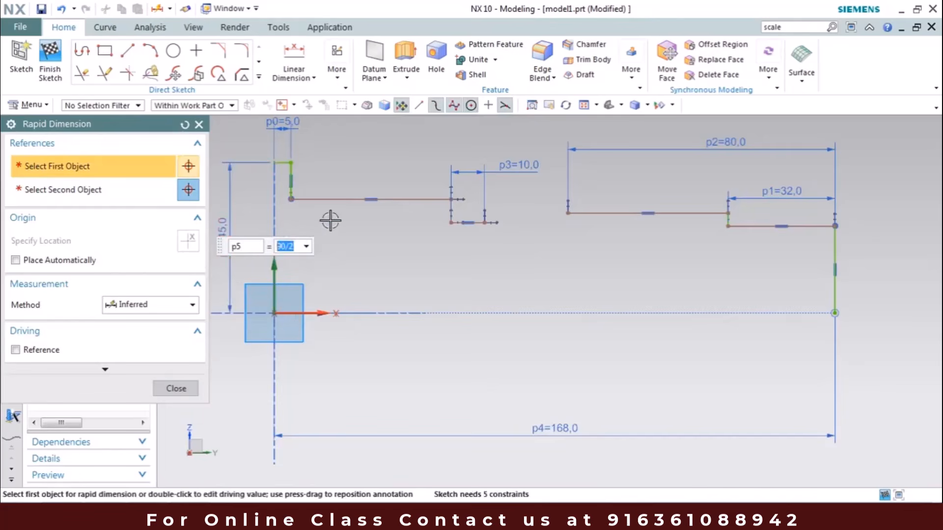
# - Dimension the height of the first section's long horizontal line above the horizontal axis as 78/2
pyautogui.click(333, 201)
pyautogui.click(285, 312)
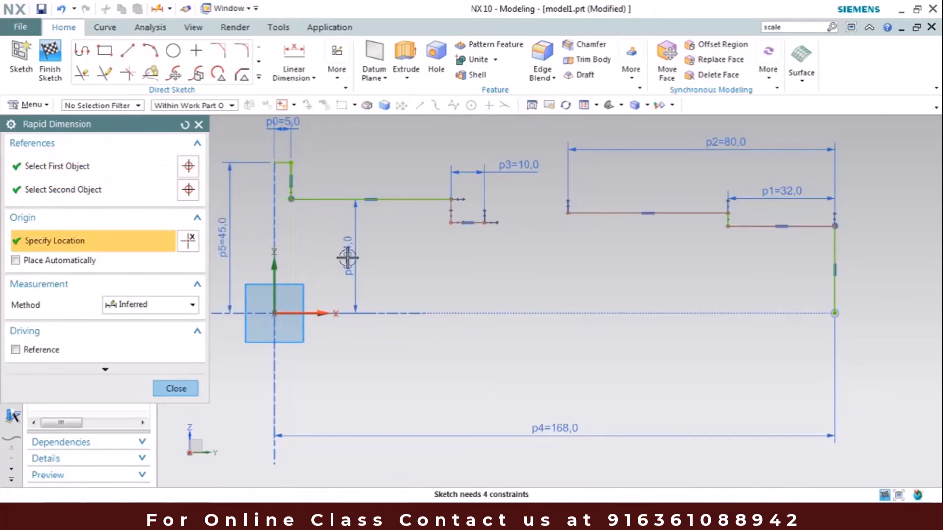
pyautogui.click(347, 258)
pyautogui.write('78/2')
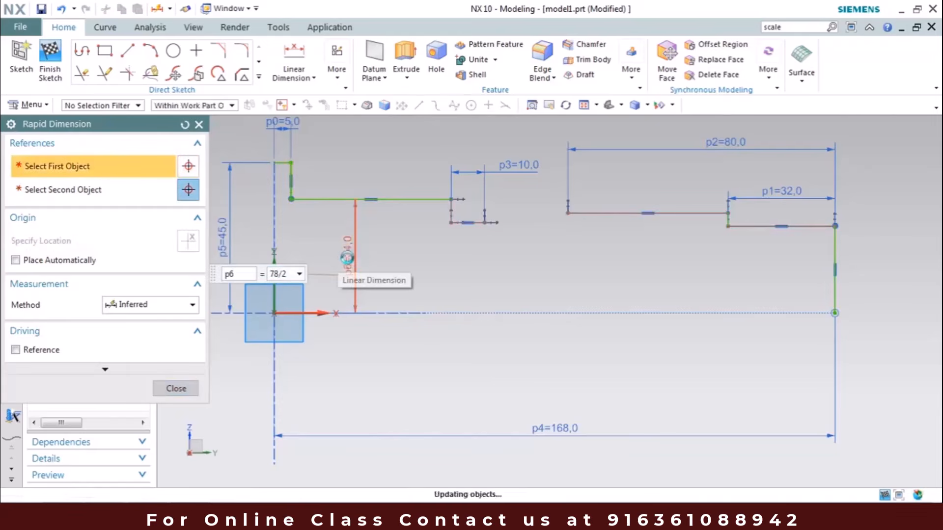
# - Dimension the height of the first section's lowest horizontal line, 10 mm long, above the horizontal axis as 76/2
pyautogui.click(483, 208)
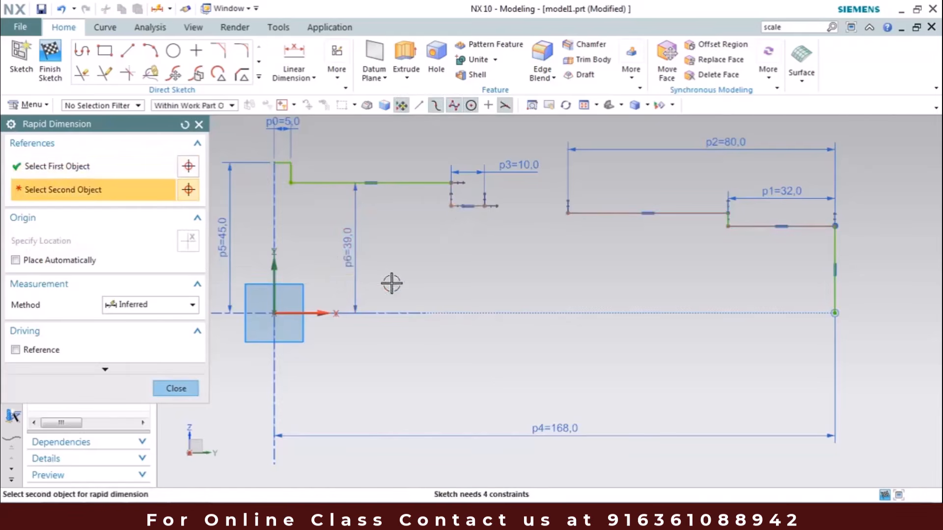
pyautogui.click(449, 348)
pyautogui.write('76/2')
pyautogui.press('Return')
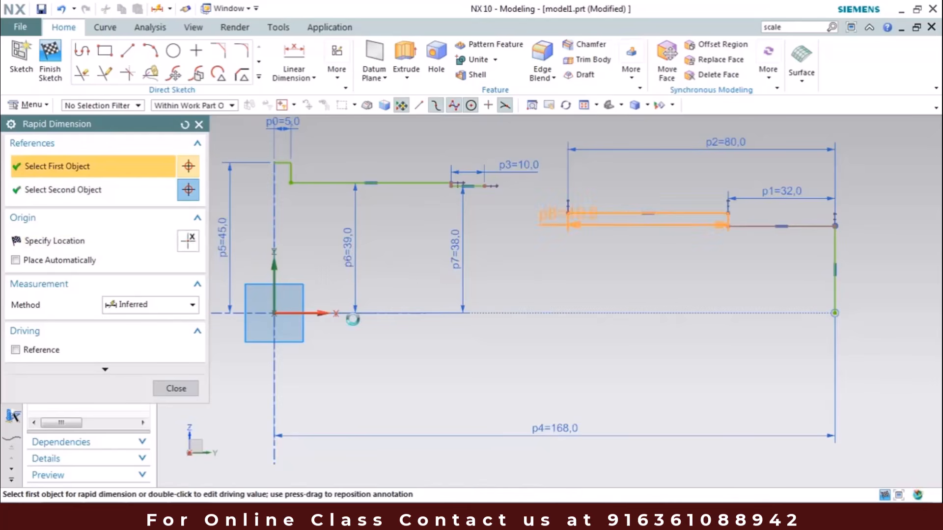
# - Dimension the height of the second section's upper horizontal line above the horizontal axis as 72/2
pyautogui.click(638, 213)
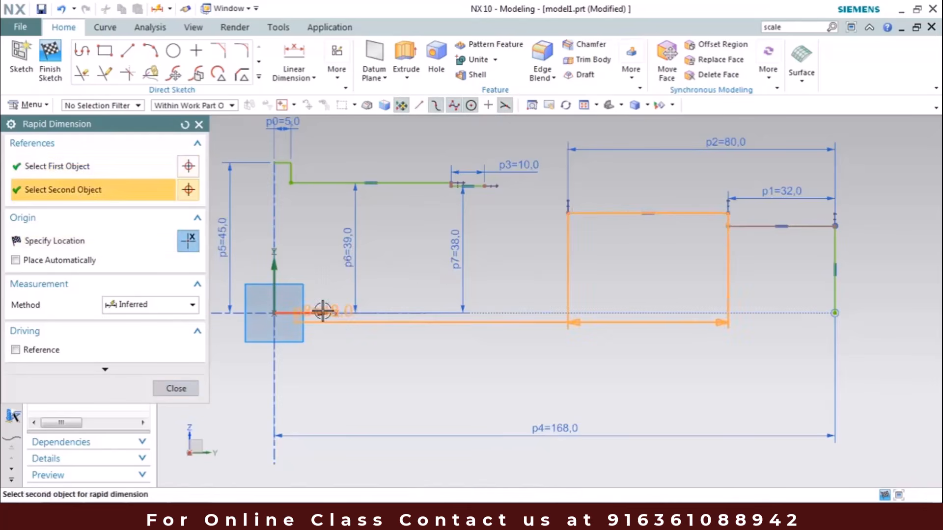
pyautogui.click(627, 267)
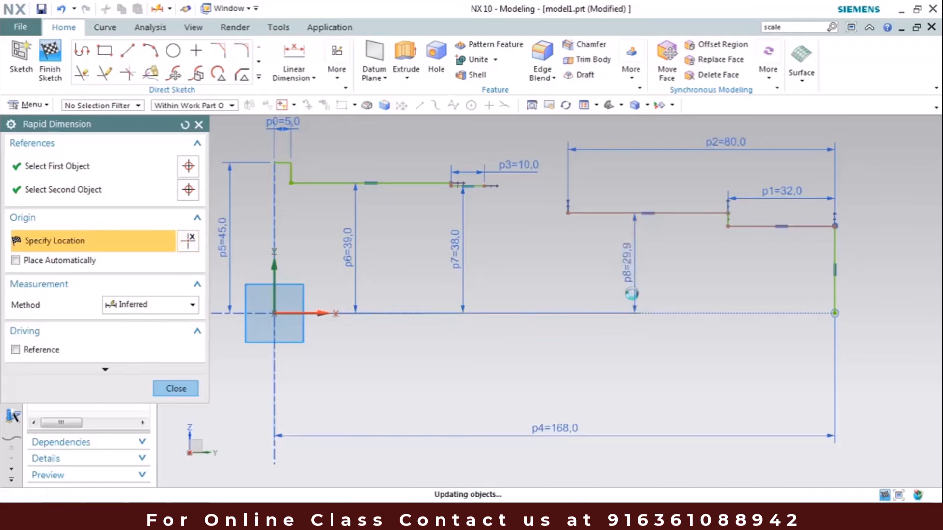
pyautogui.doubleClick(632, 293)
pyautogui.write('72')
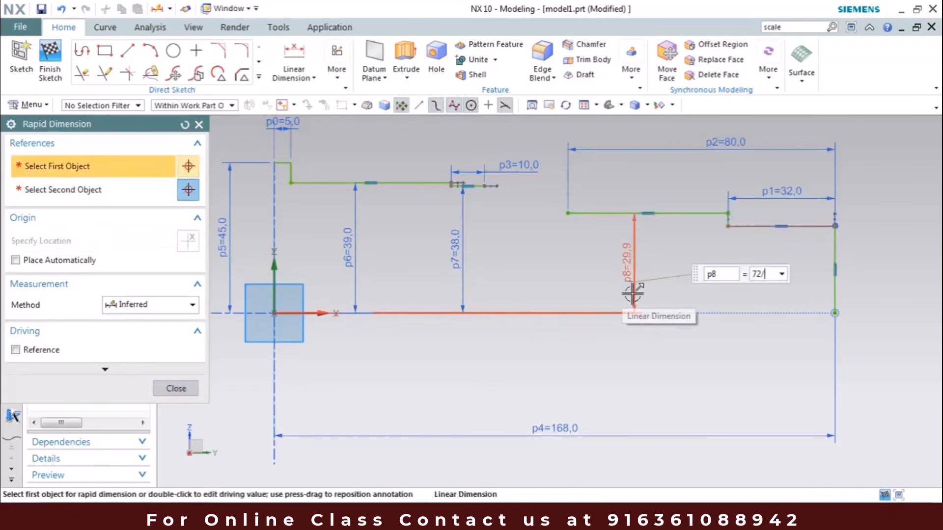
pyautogui.write('/2')
pyautogui.press('Return')
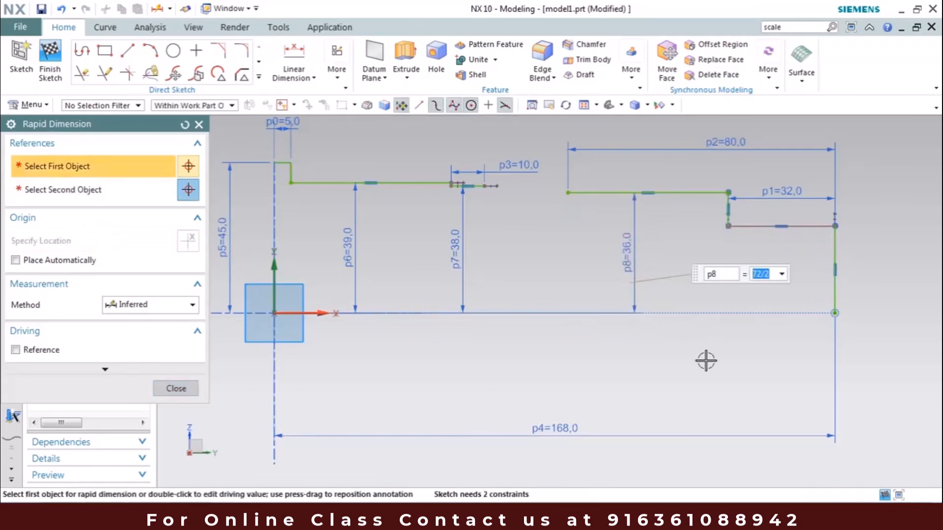
# - Dimension the height of the second section's lower horizontal line, 32 mm long, above the horizontal axis as 65/2
pyautogui.click(795, 227)
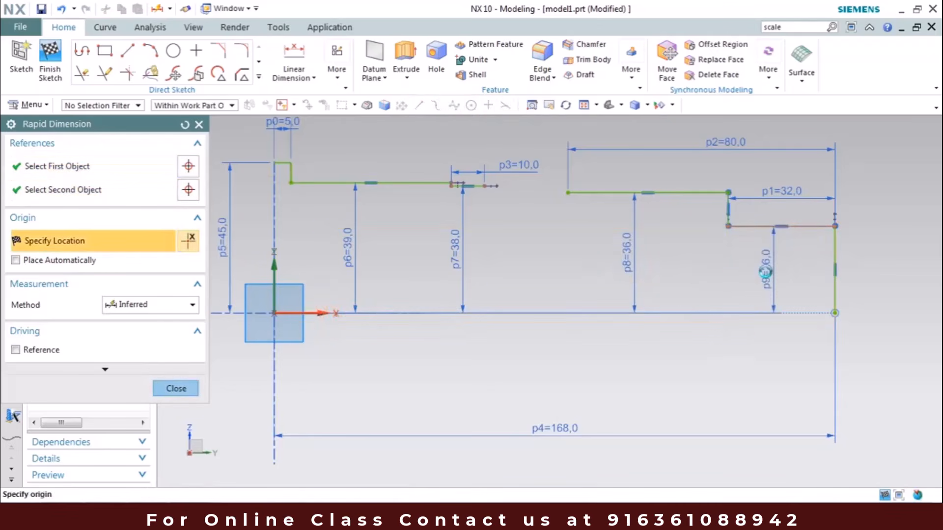
pyautogui.click(766, 272)
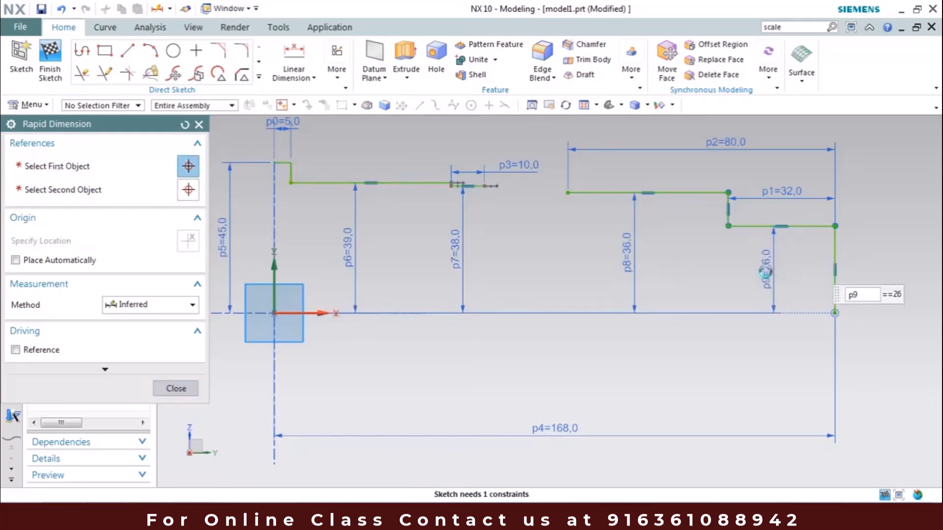
pyautogui.write('65/2')
pyautogui.press('Return')
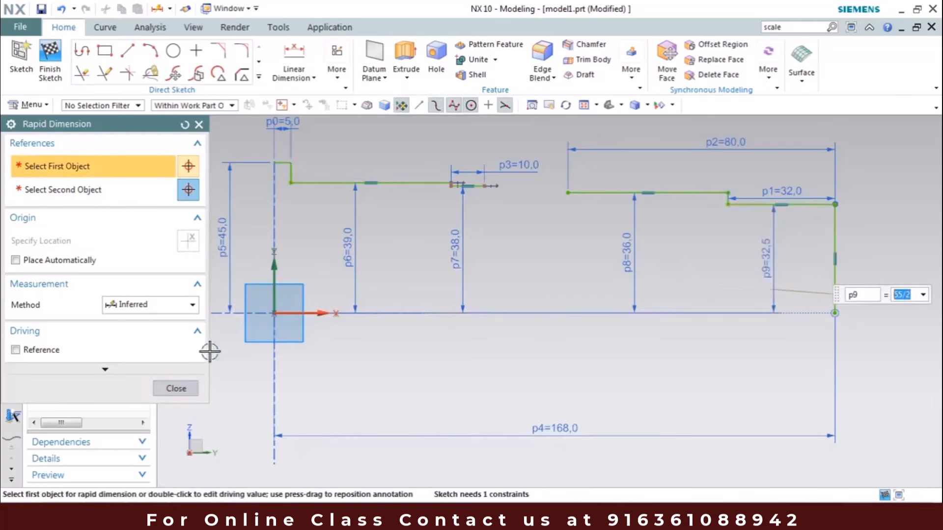
pyautogui.click(177, 388)
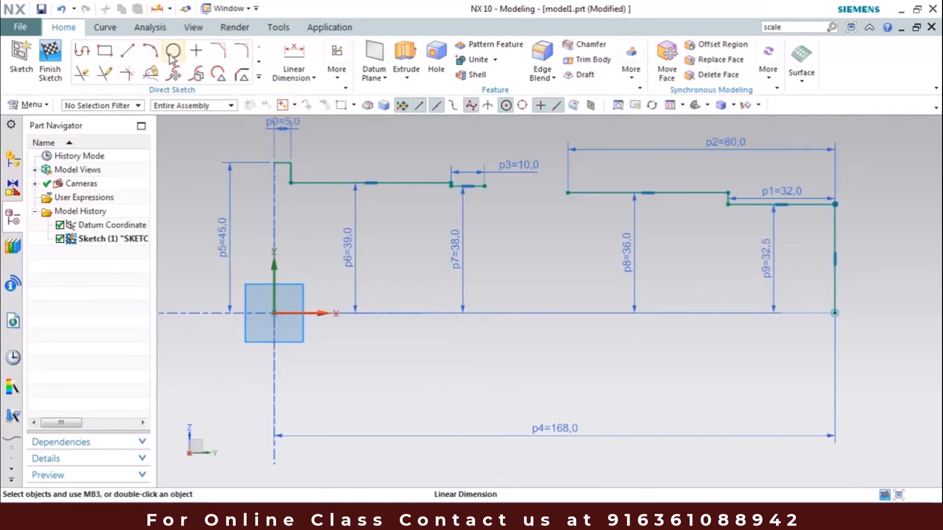
# - Draw a downward-bulging arc of about 13 mm radius joining the open endpoints of the first and second sections
pyautogui.click(152, 52)
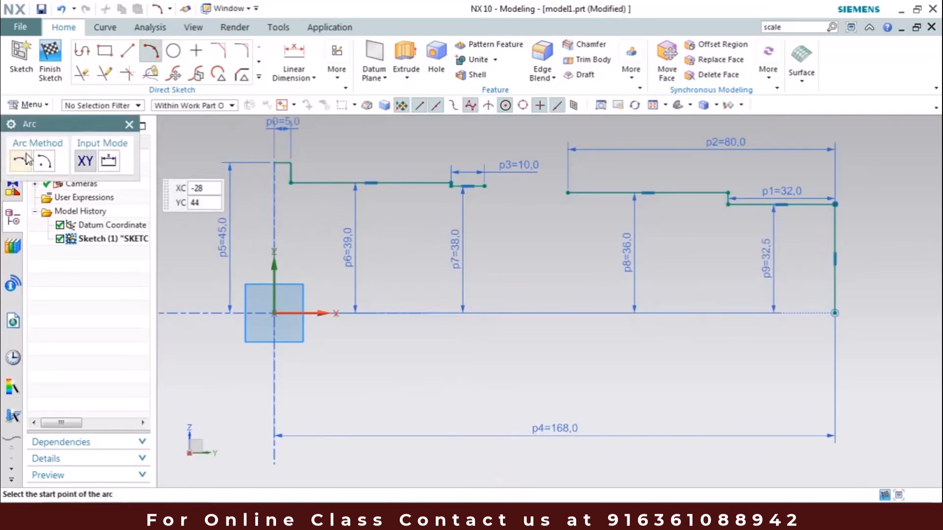
pyautogui.click(485, 186)
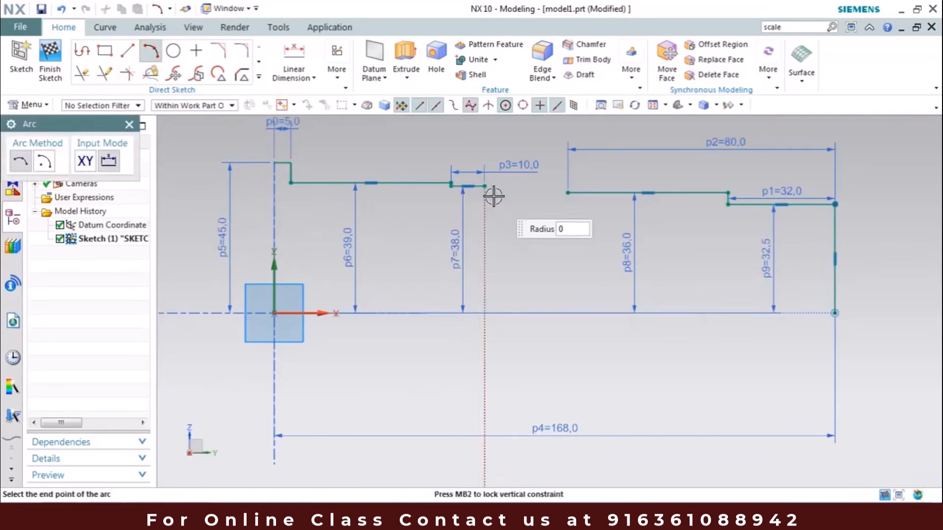
pyautogui.click(569, 194)
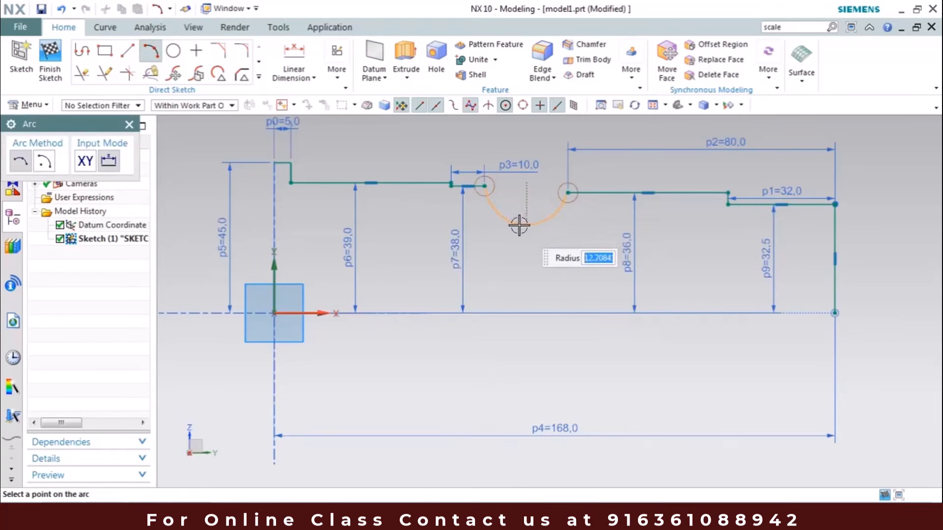
pyautogui.press('Escape')
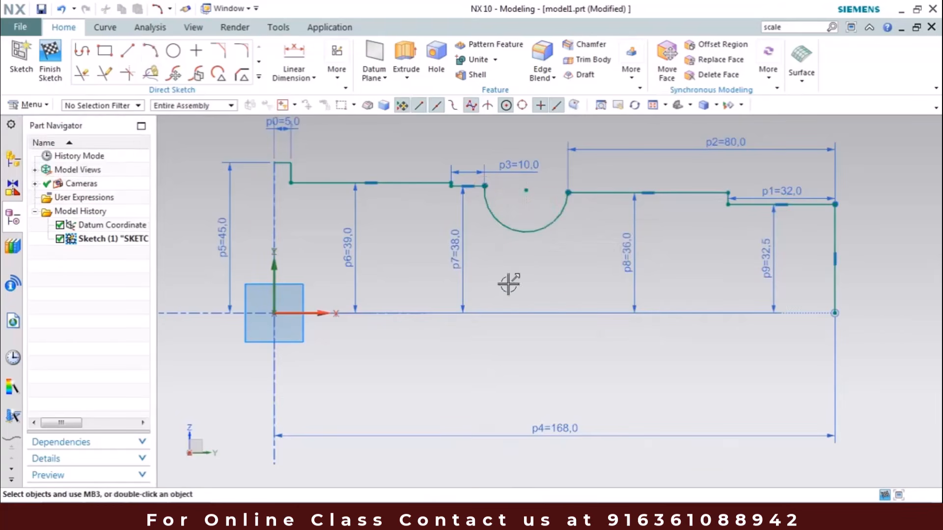
# - Dimension the height of the arc's centre above the horizontal axis to 37 mm
pyautogui.press('d')
pyautogui.click(526, 190)
pyautogui.click(323, 312)
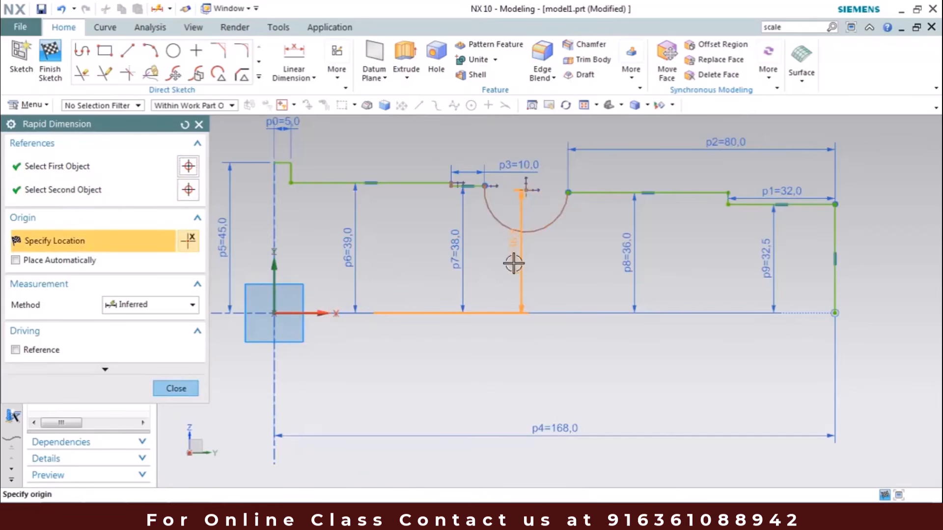
pyautogui.click(493, 270)
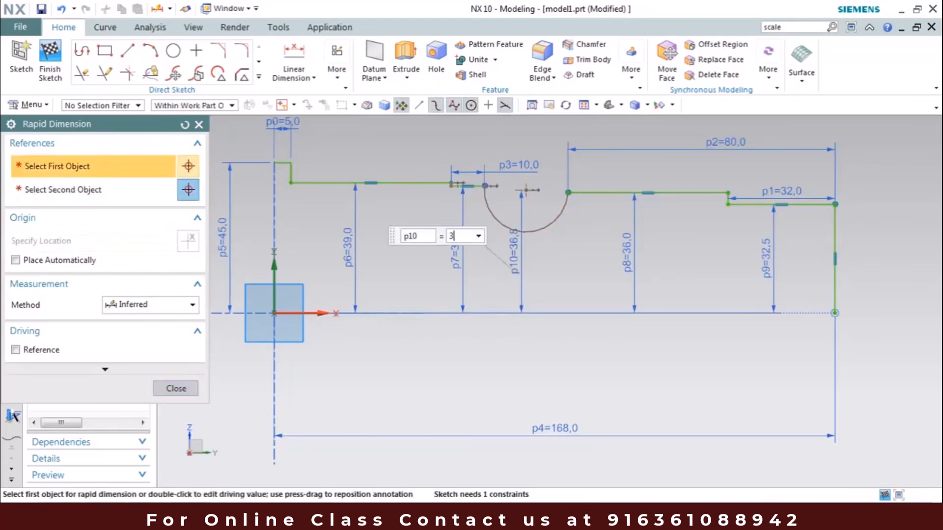
pyautogui.press('Return')
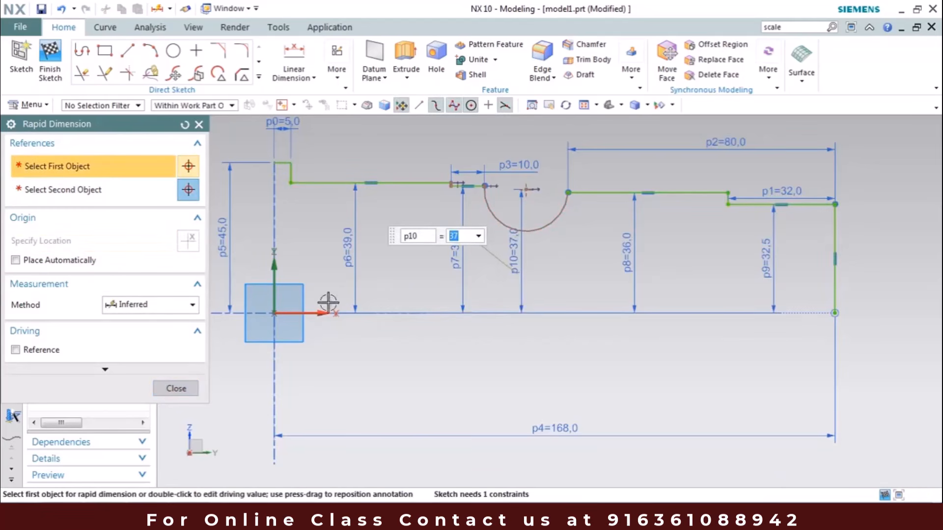
pyautogui.click(192, 388)
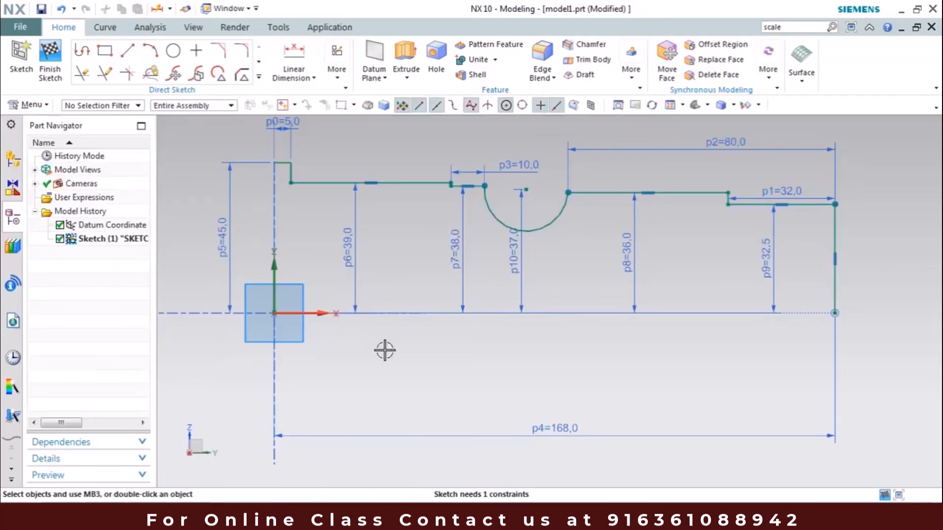
# - Close the profile with lines from the origin along the horizontal axis to the end line and up the vertical axis to the top line
pyautogui.click(128, 50)
pyautogui.click(274, 313)
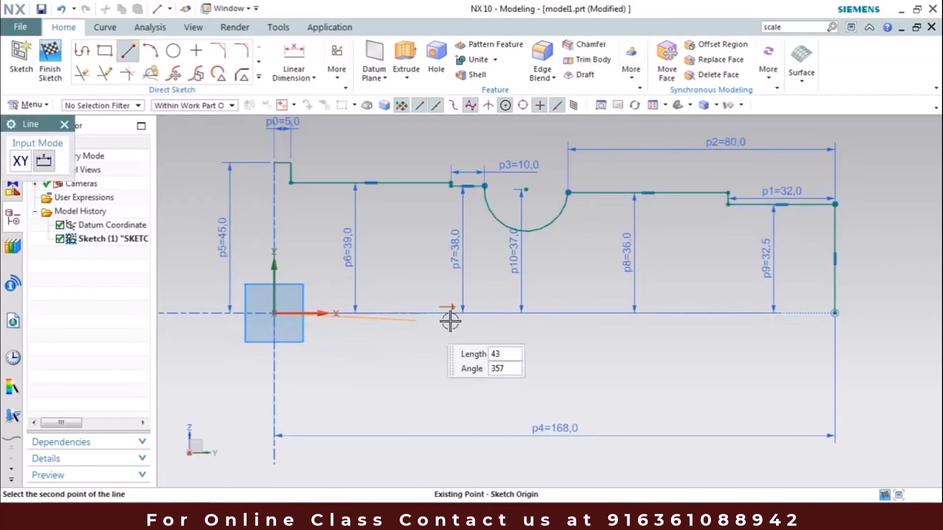
pyautogui.click(834, 313)
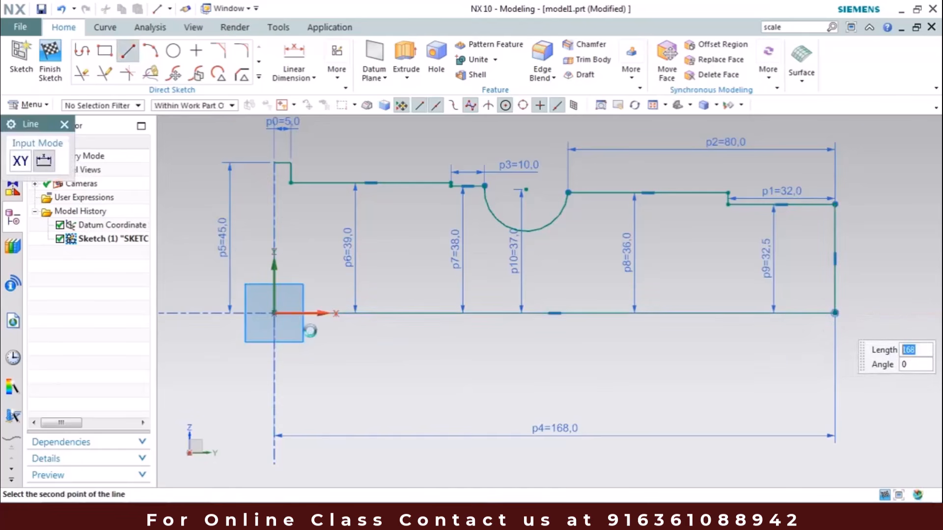
pyautogui.click(273, 313)
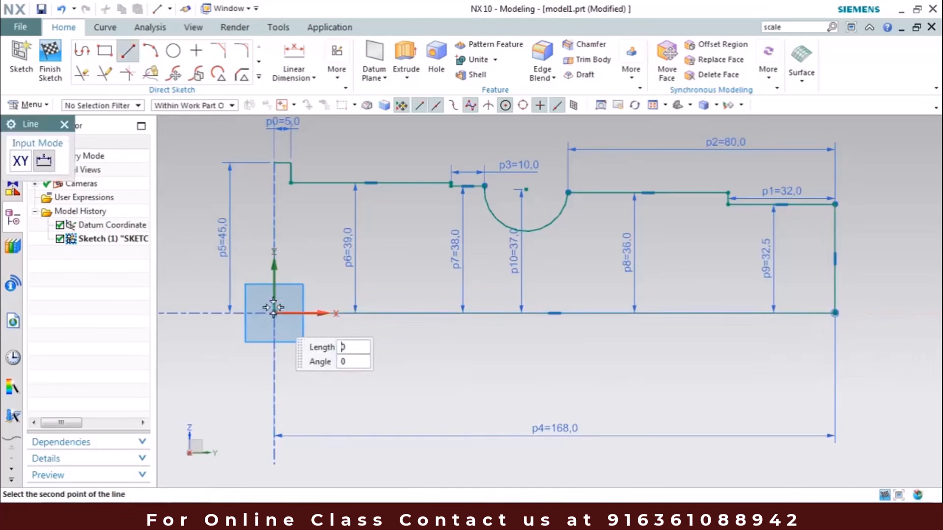
pyautogui.click(274, 162)
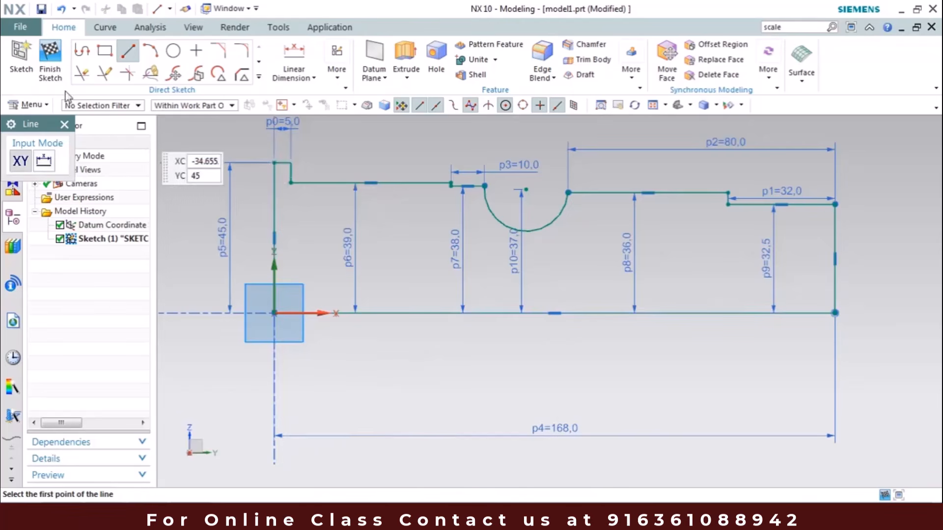
# - End line drawing and finish the stepped profile sketch
pyautogui.click(64, 125)
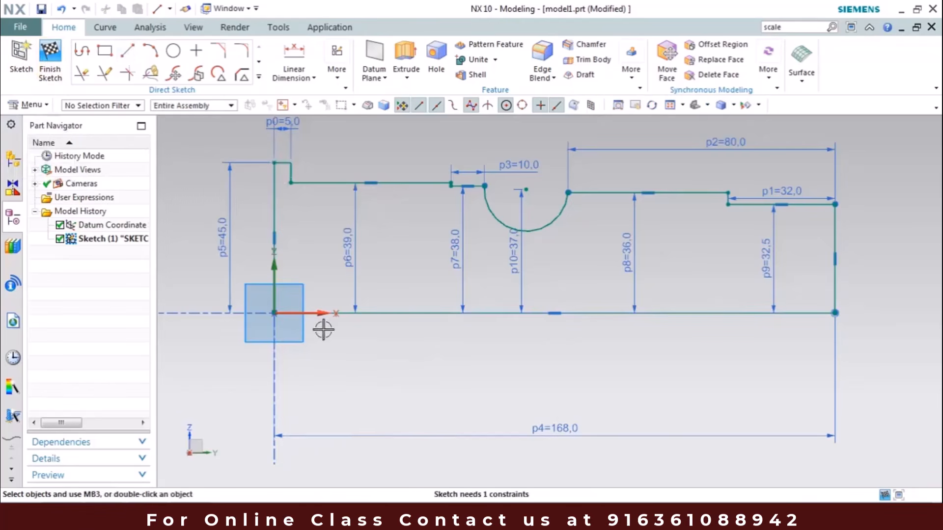
pyautogui.hotkey('ctrl', 'f')
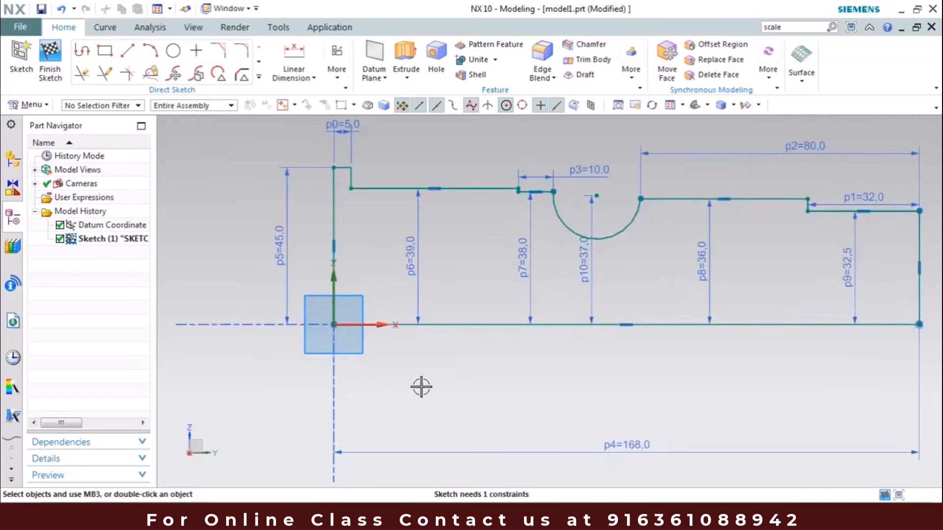
pyautogui.click(58, 69)
pyautogui.moveTo(354, 246); pyautogui.dragTo(328, 263, button='middle')
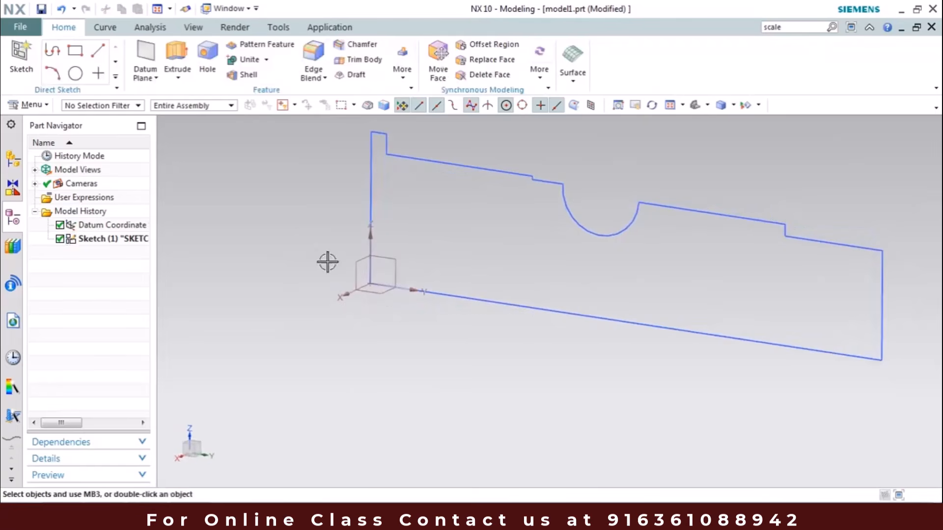
# - Revolve all curves of the profile sketch 360 degrees about its long horizontal base line
pyautogui.click(178, 78)
pyautogui.click(189, 109)
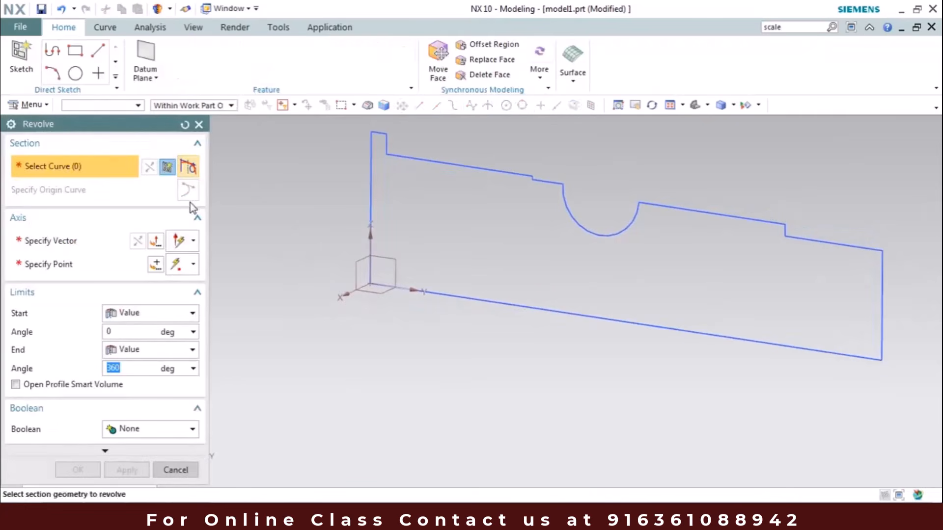
pyautogui.click(404, 109)
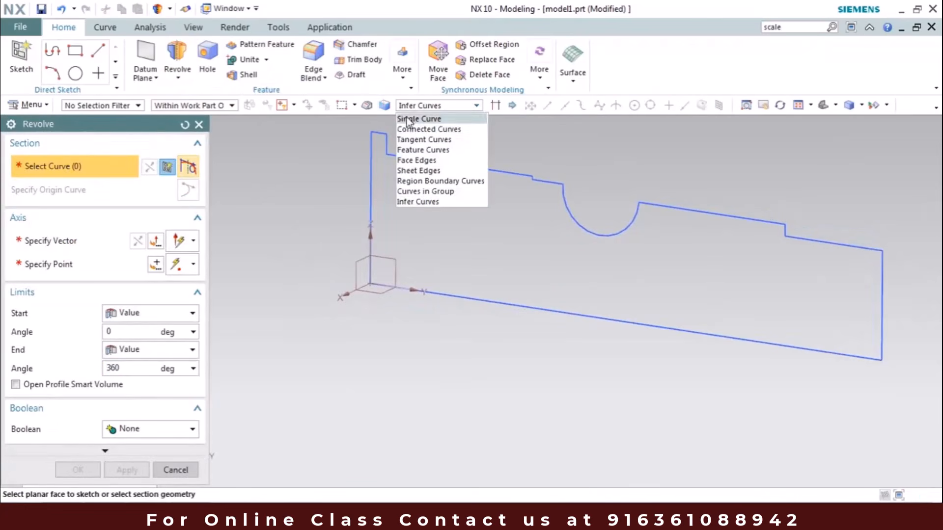
pyautogui.click(411, 149)
pyautogui.click(451, 165)
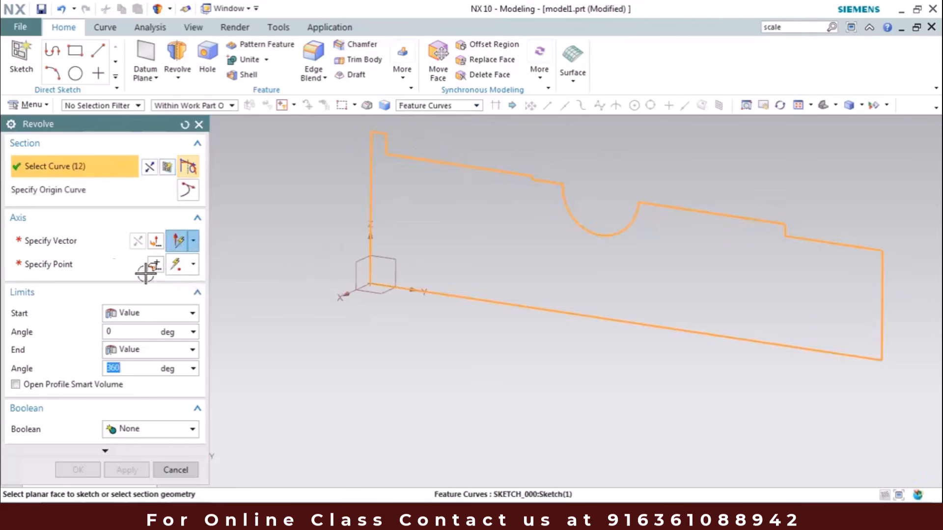
pyautogui.click(61, 246)
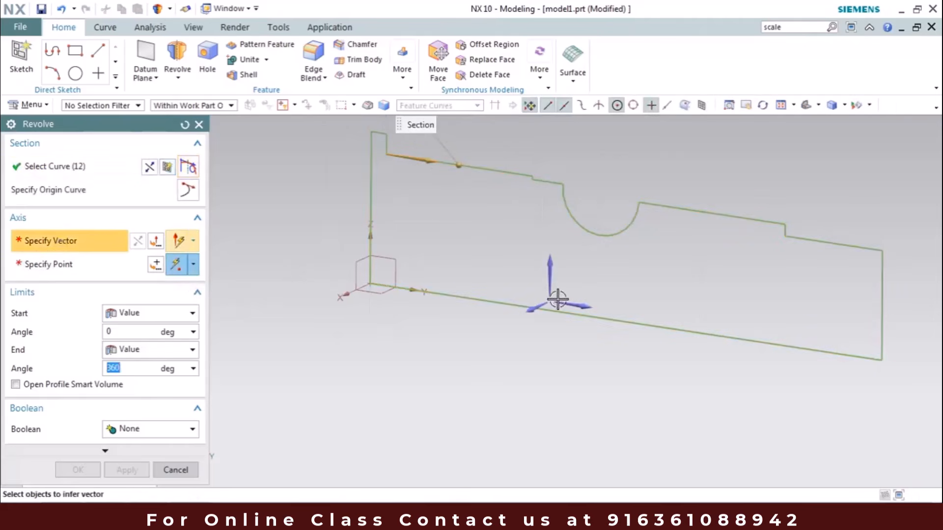
pyautogui.click(456, 297)
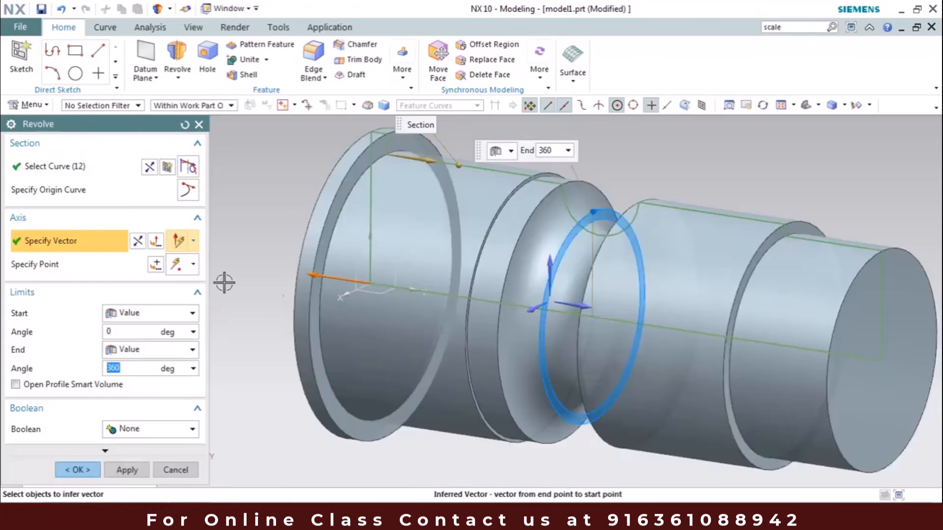
pyautogui.moveTo(351, 266); pyautogui.dragTo(390, 267, button='middle')
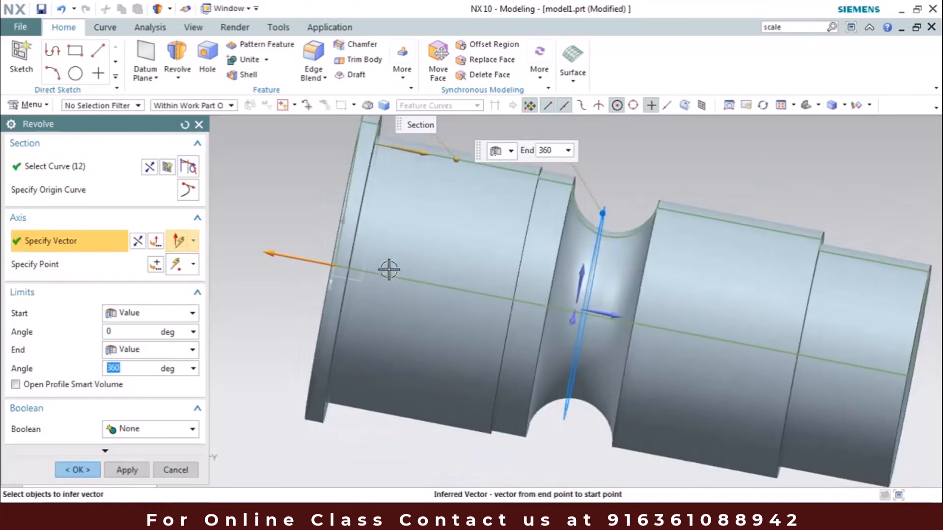
pyautogui.click(79, 470)
# - Start a new sketch on the flat circular end face of the flange at the origin end
pyautogui.moveTo(225, 247); pyautogui.dragTo(325, 264, button='middle')
pyautogui.click(325, 264)
pyautogui.scroll(1, 336, 248)
pyautogui.scroll(-2, 336, 247)
pyautogui.keyDown('shift'); pyautogui.moveTo(242, 257); pyautogui.dragTo(314, 241, button='middle'); pyautogui.keyUp('shift')
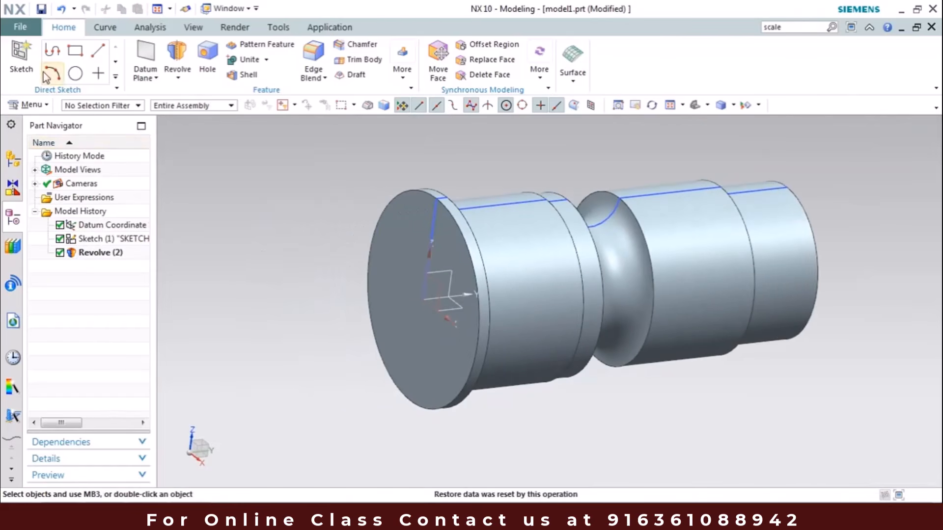
pyautogui.click(21, 54)
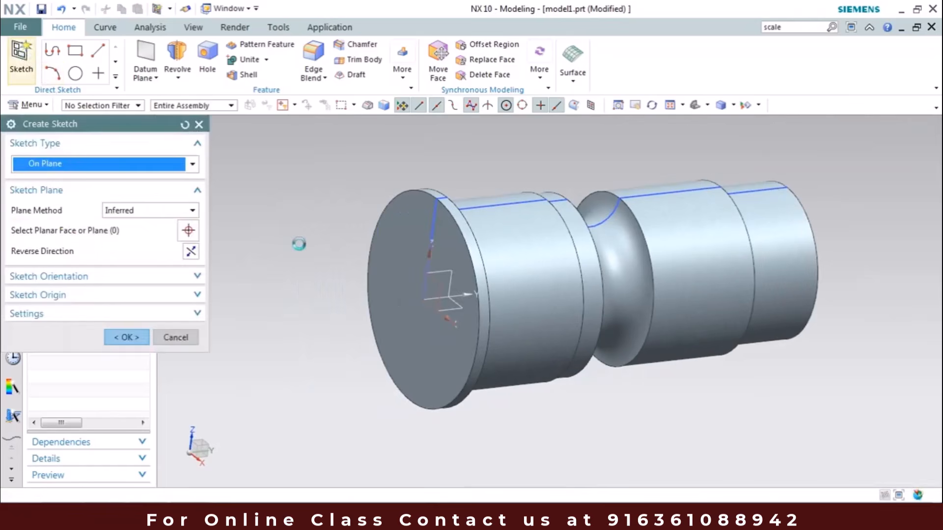
pyautogui.click(427, 286)
pyautogui.click(122, 338)
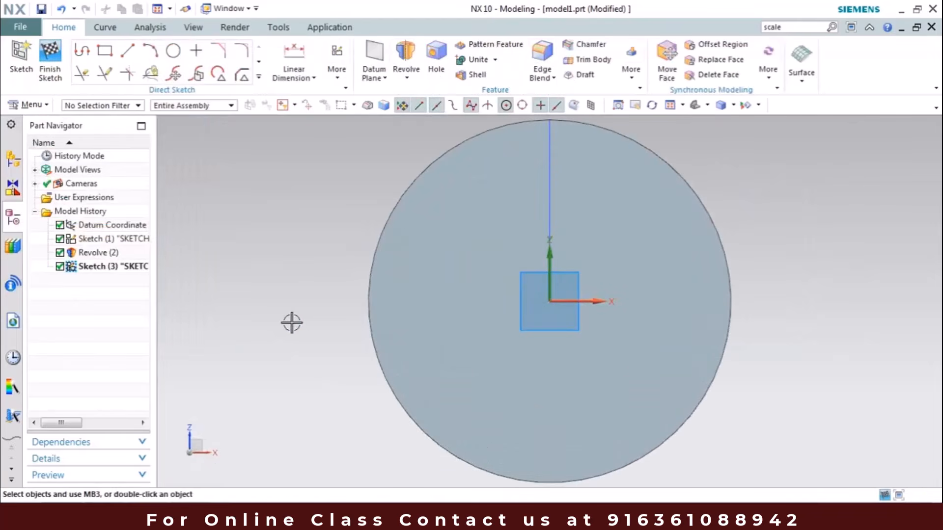
pyautogui.scroll(-3, 292, 323)
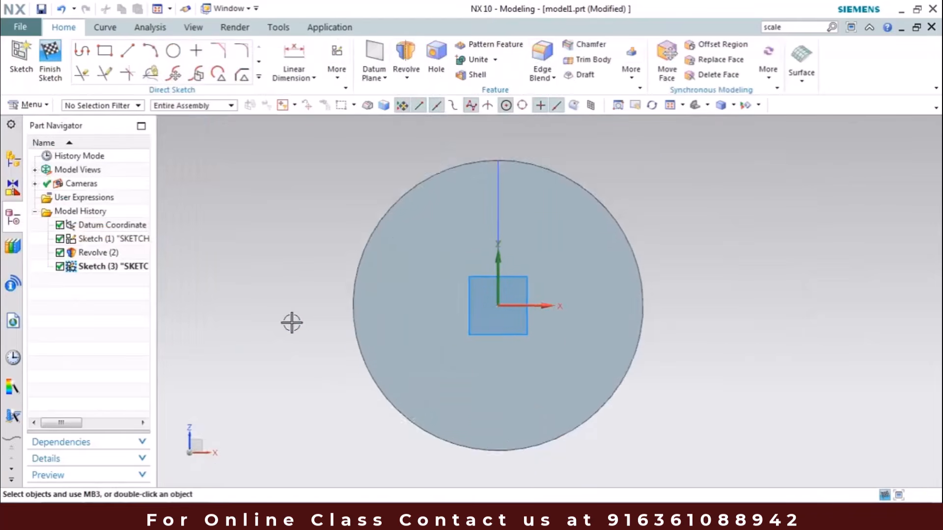
# - Draw two concentric circles centred on the sketch origin, 100 mm and 170 mm in diameter
pyautogui.click(174, 56)
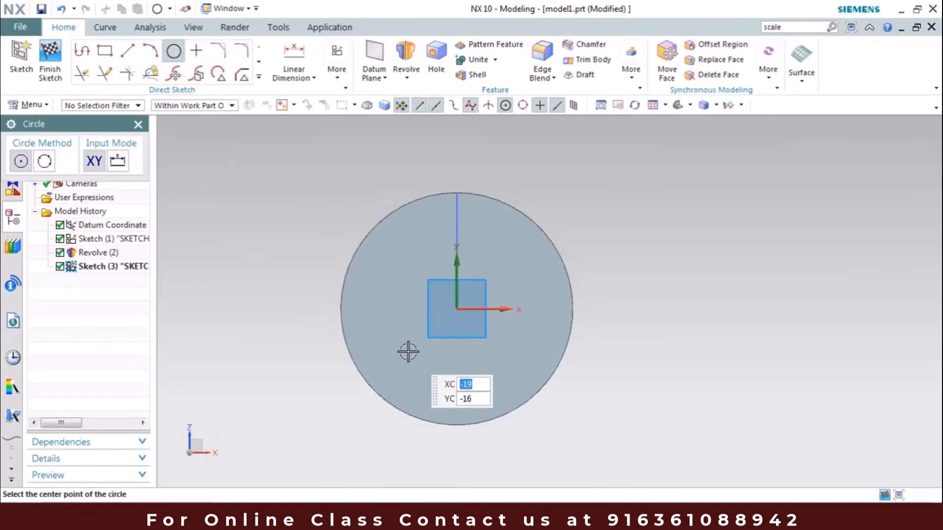
pyautogui.click(456, 310)
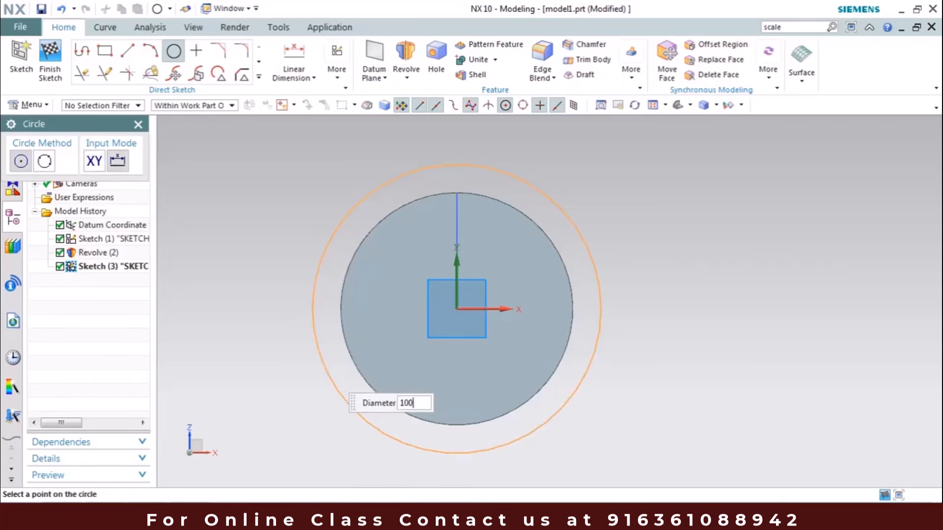
pyautogui.write('100')
pyautogui.press('Return')
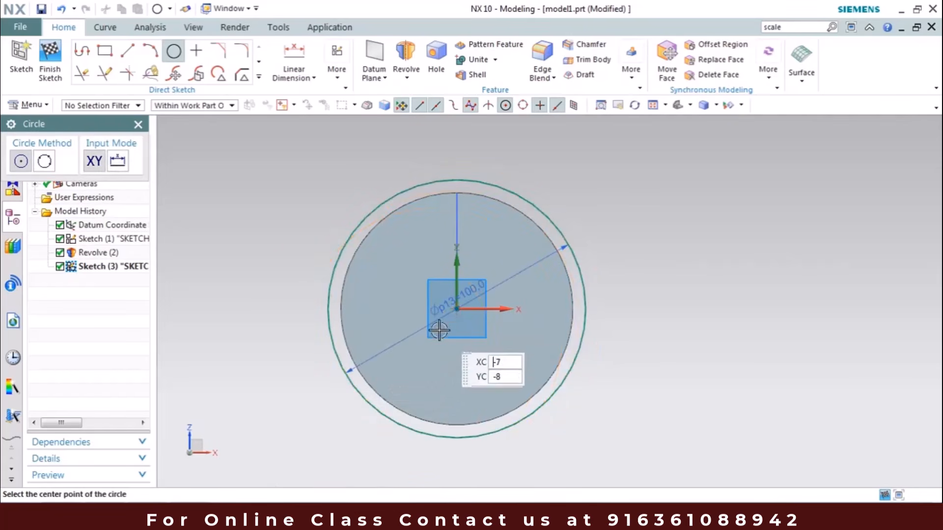
pyautogui.click(457, 310)
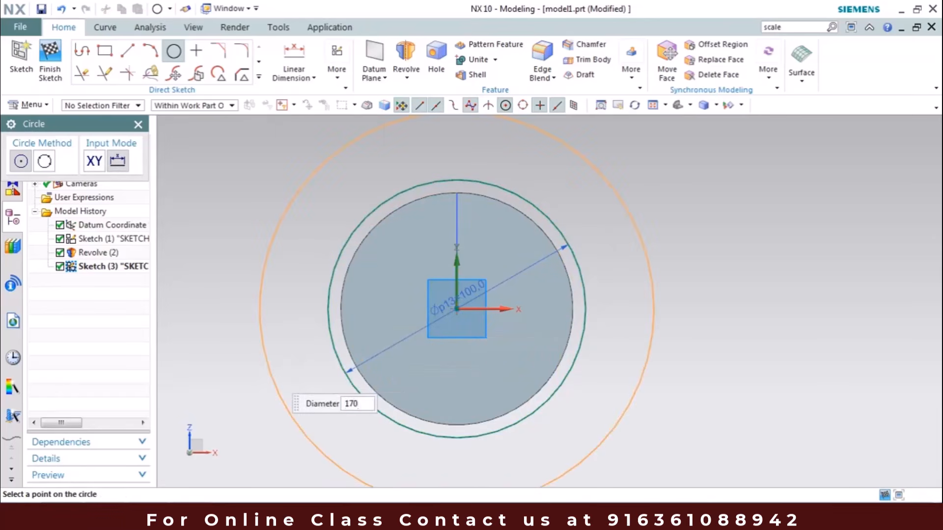
pyautogui.press('Return')
pyautogui.press('Escape')
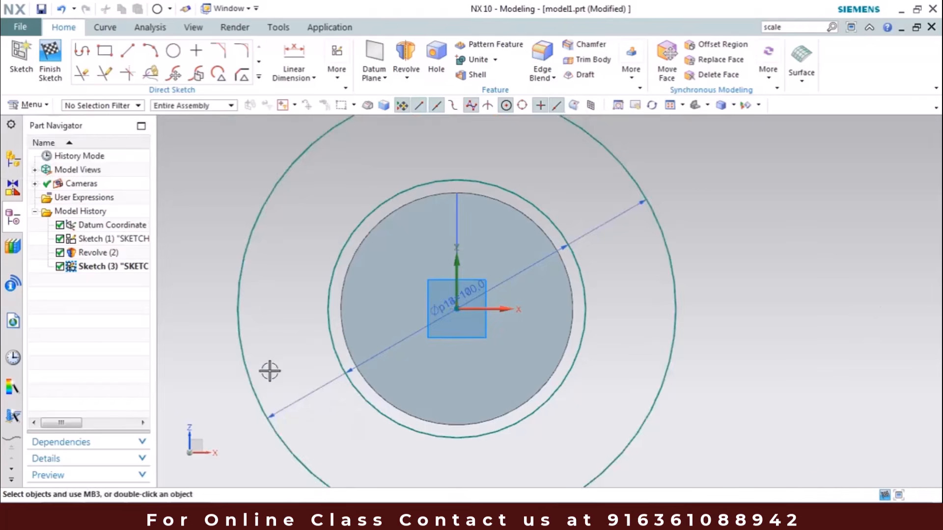
# - Draw a vertical line from the origin to just beyond the 170 mm circle and convert it to a reference line
pyautogui.scroll(-1, 270, 371)
pyautogui.keyDown('shift'); pyautogui.moveTo(282, 323); pyautogui.dragTo(271, 348, button='middle'); pyautogui.keyUp('shift')
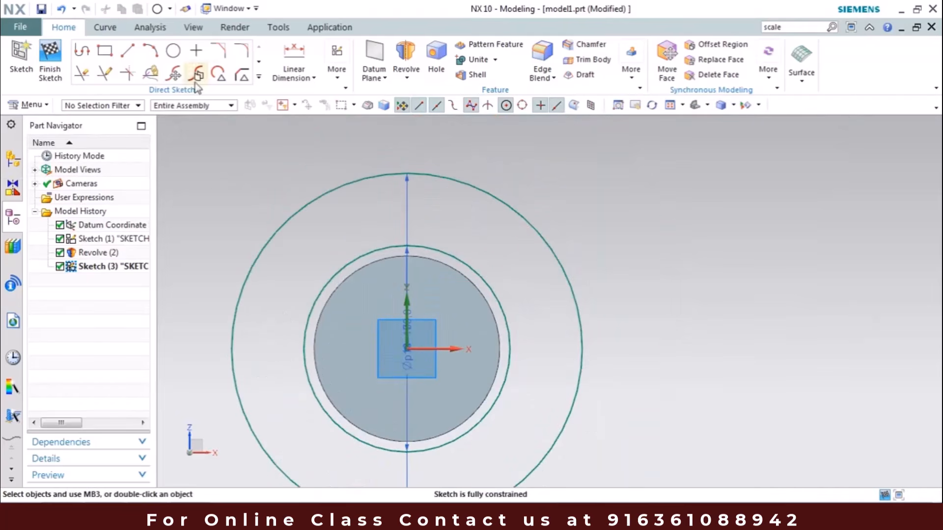
pyautogui.click(125, 59)
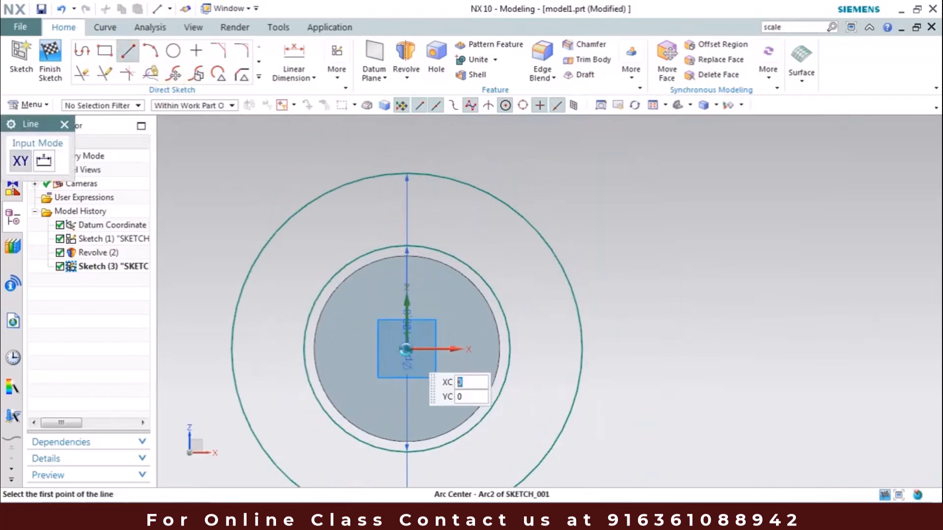
pyautogui.click(407, 348)
pyautogui.click(410, 165)
pyautogui.press('Escape')
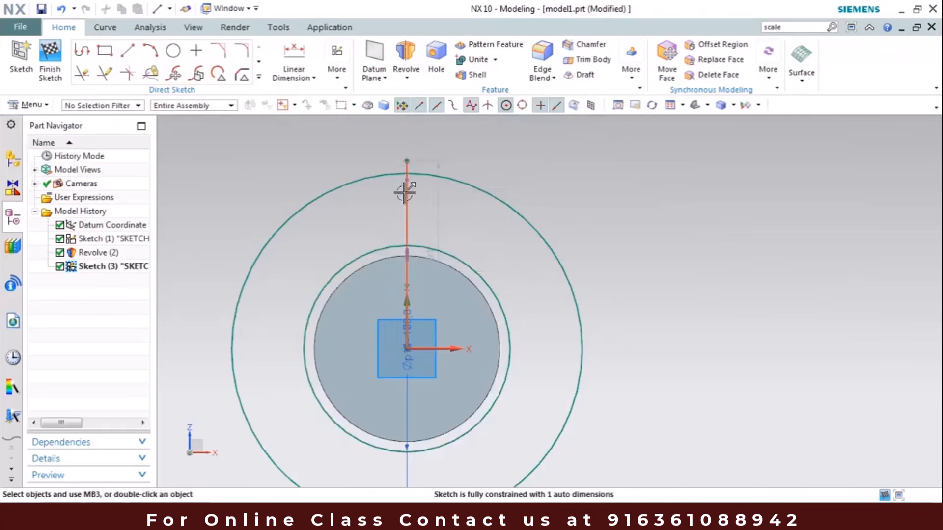
pyautogui.moveTo(420, 224); pyautogui.dragTo(430, 230, button='right')
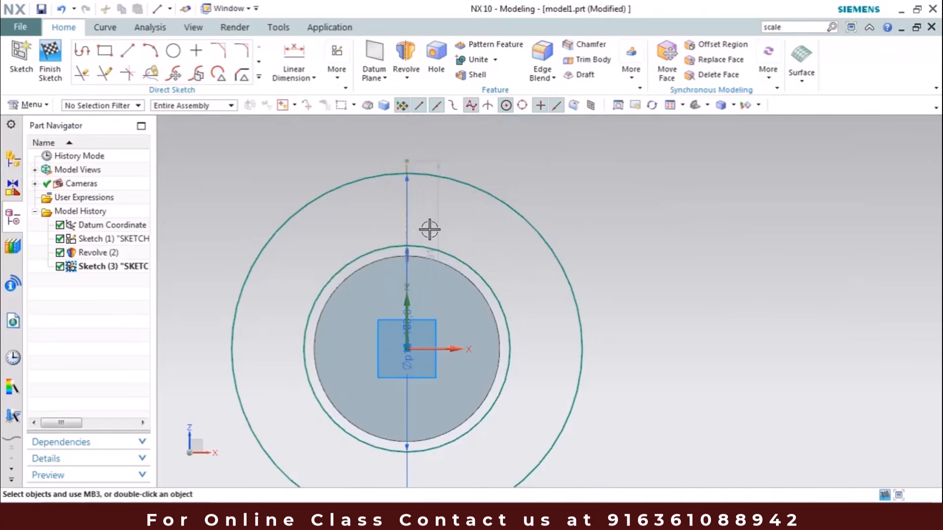
# - Trim the part of the vertical reference line that extends beyond the outer circle
pyautogui.click(83, 73)
pyautogui.click(409, 164)
pyautogui.press('Escape')
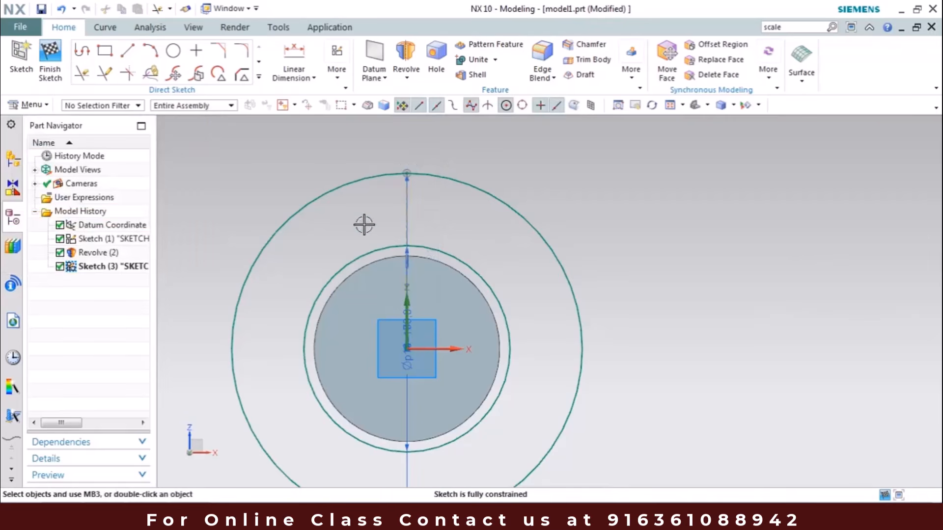
# - Draw a 65 mm radius arc from the outer circle to the inner circle, left of the vertical reference line
pyautogui.click(161, 56)
pyautogui.click(376, 174)
pyautogui.click(344, 266)
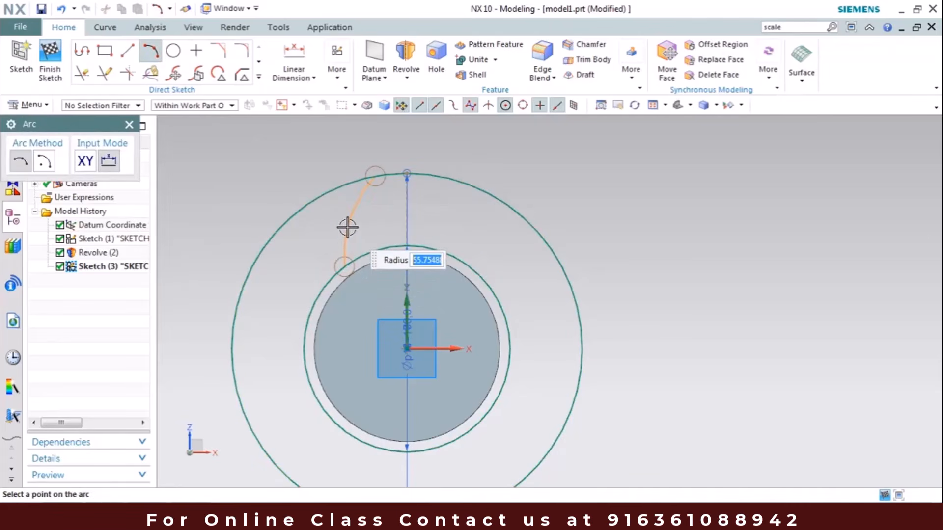
pyautogui.write('65')
pyautogui.press('Return')
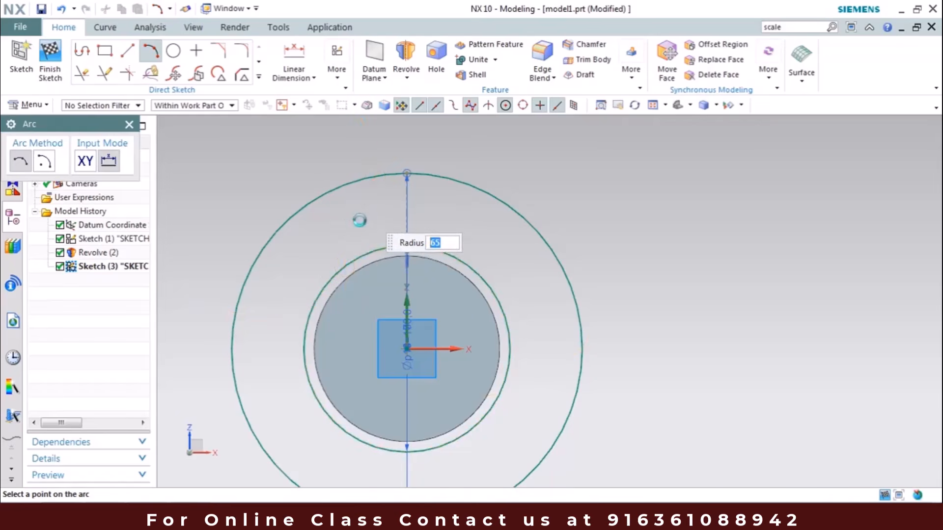
pyautogui.click(360, 220)
pyautogui.press('Escape')
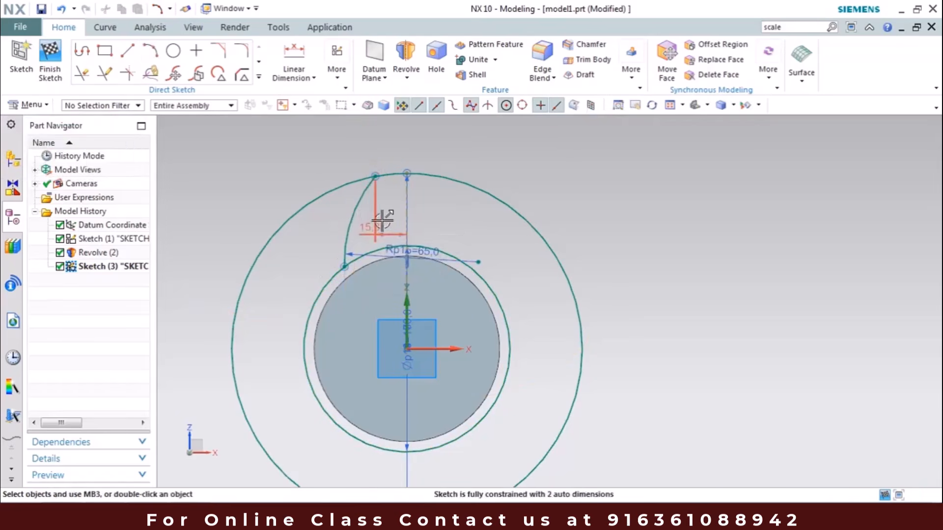
# - Dimension the horizontal distance from the arc's upper endpoint to the vertical reference line as 6 mm
pyautogui.keyDown('shift'); pyautogui.moveTo(383, 221); pyautogui.dragTo(386, 234, button='middle'); pyautogui.keyUp('shift')
pyautogui.scroll(2, 386, 235)
pyautogui.scroll(-1, 386, 235)
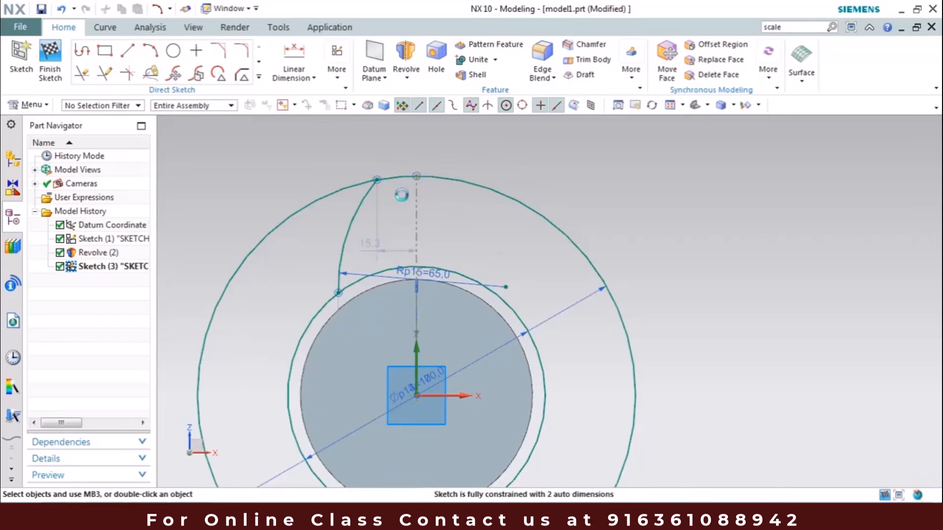
pyautogui.press('d')
pyautogui.click(377, 179)
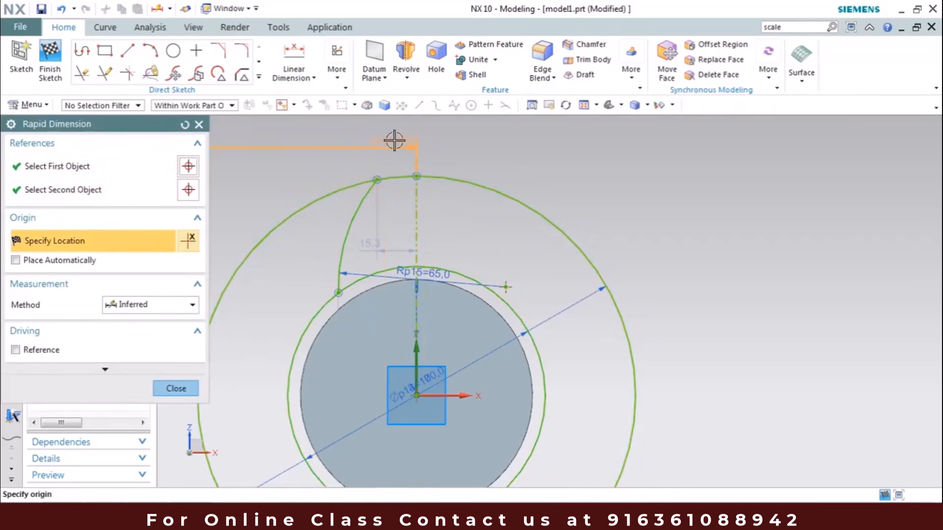
pyautogui.click(188, 190)
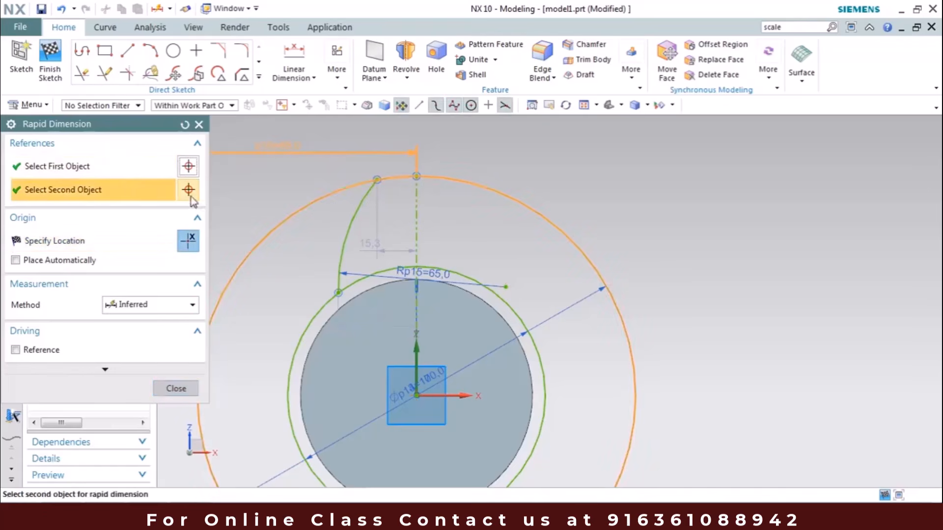
pyautogui.click(376, 179)
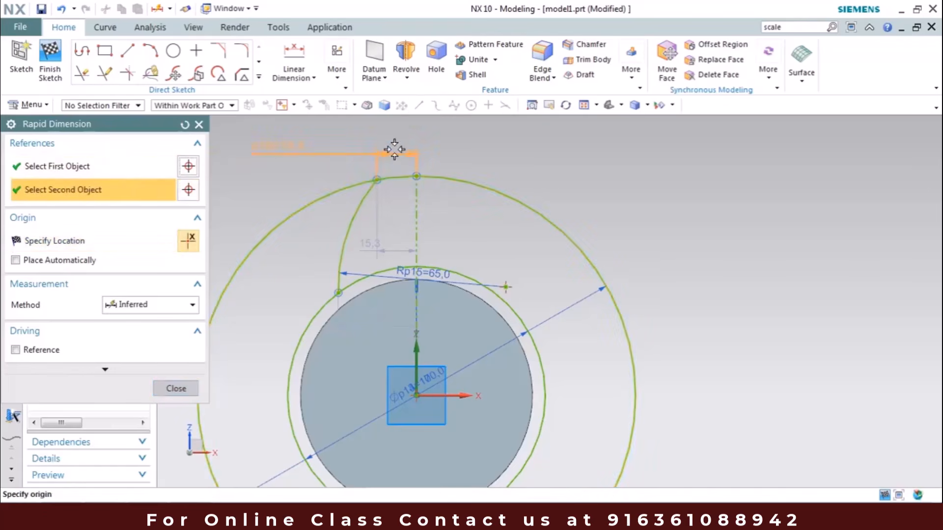
pyautogui.click(391, 165)
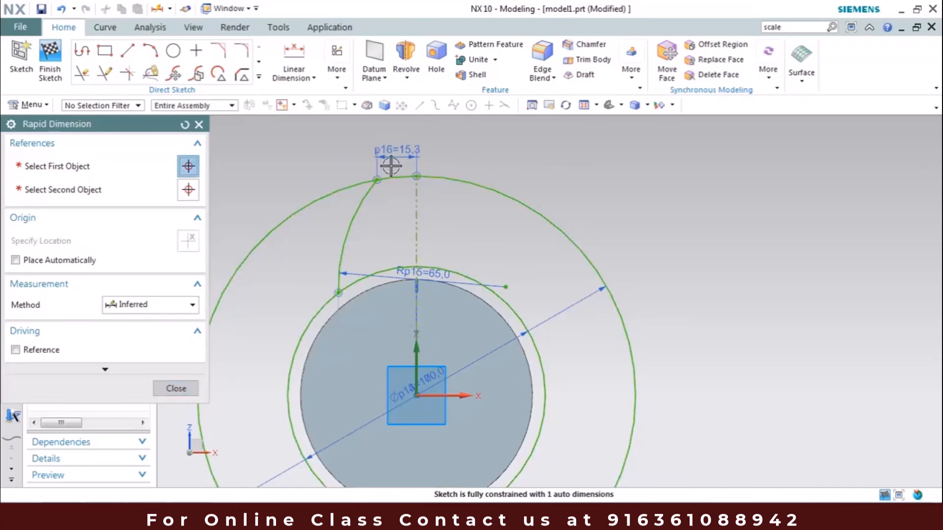
pyautogui.write('6')
pyautogui.press('Return')
pyautogui.press('Escape')
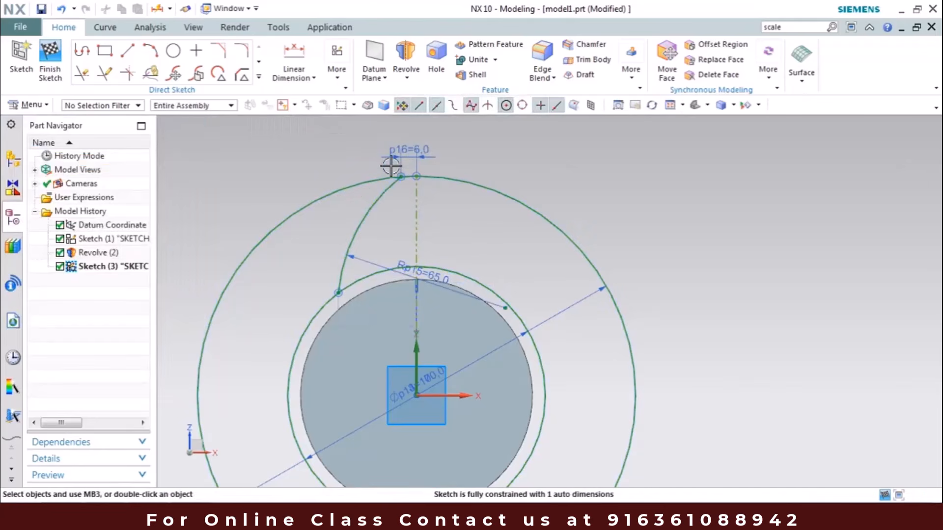
# - Dimension the horizontal distance from the arc's lower endpoint to the vertical reference line as 15 mm
pyautogui.press('d')
pyautogui.click(371, 321)
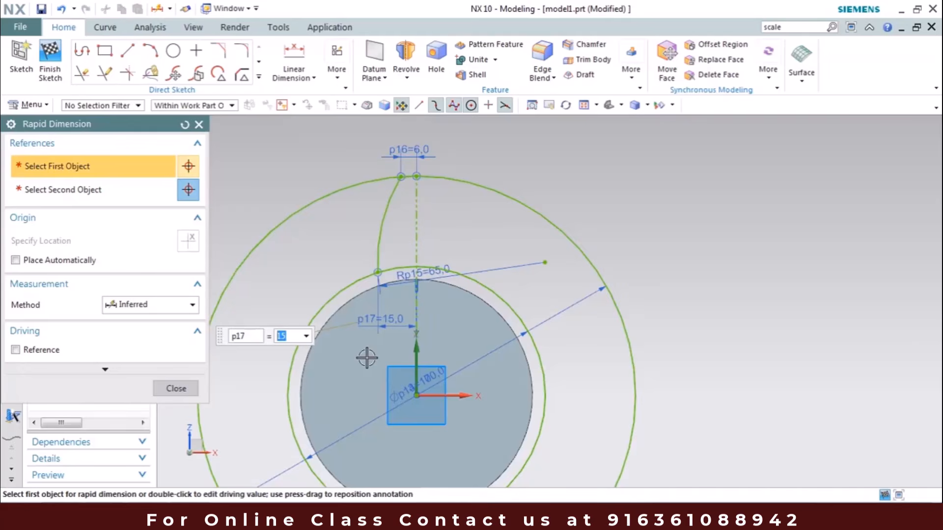
pyautogui.press('Escape')
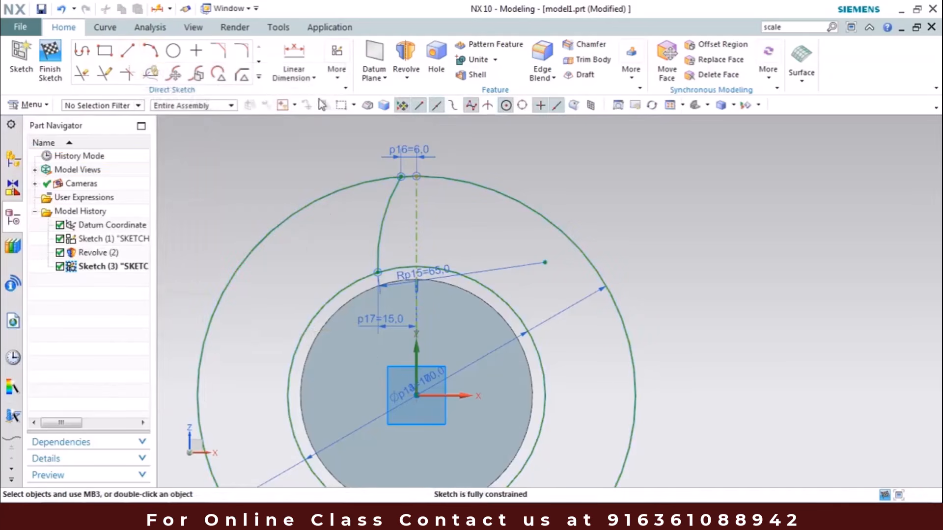
# - Mirror the 65 mm radius arc about the vertical reference line to form the blade's other side
pyautogui.click(259, 77)
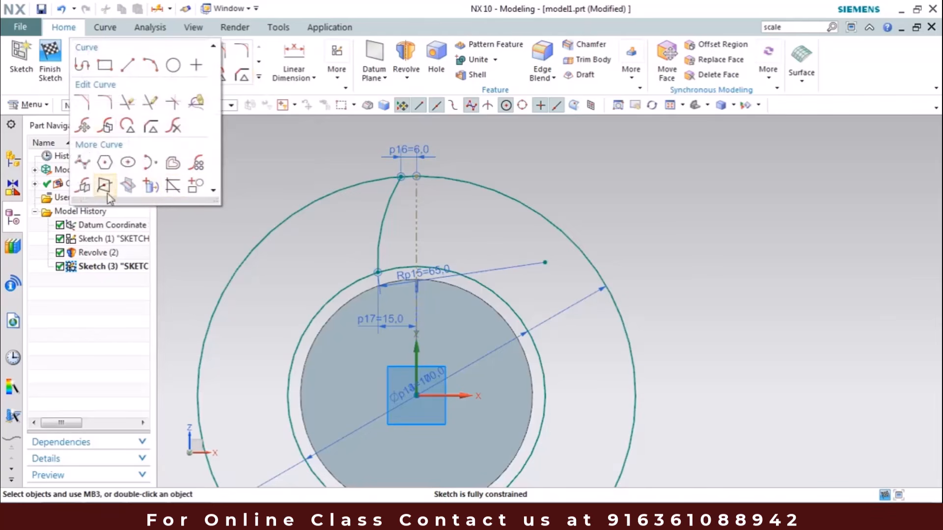
pyautogui.click(84, 187)
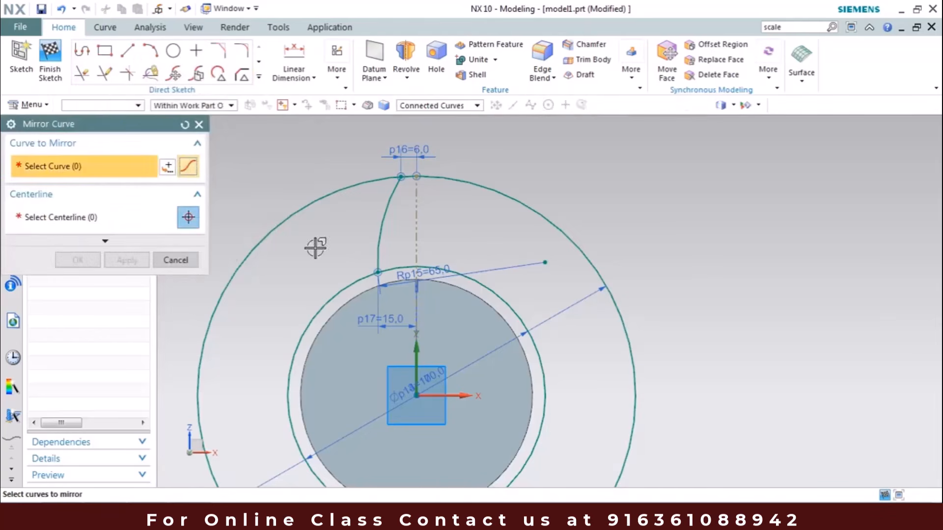
pyautogui.click(386, 212)
pyautogui.click(93, 217)
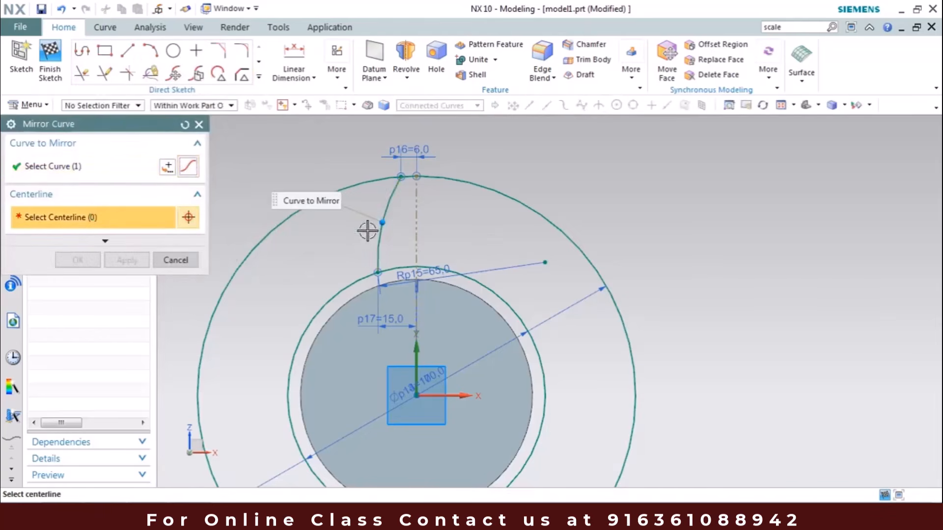
pyautogui.click(417, 213)
pyautogui.click(78, 260)
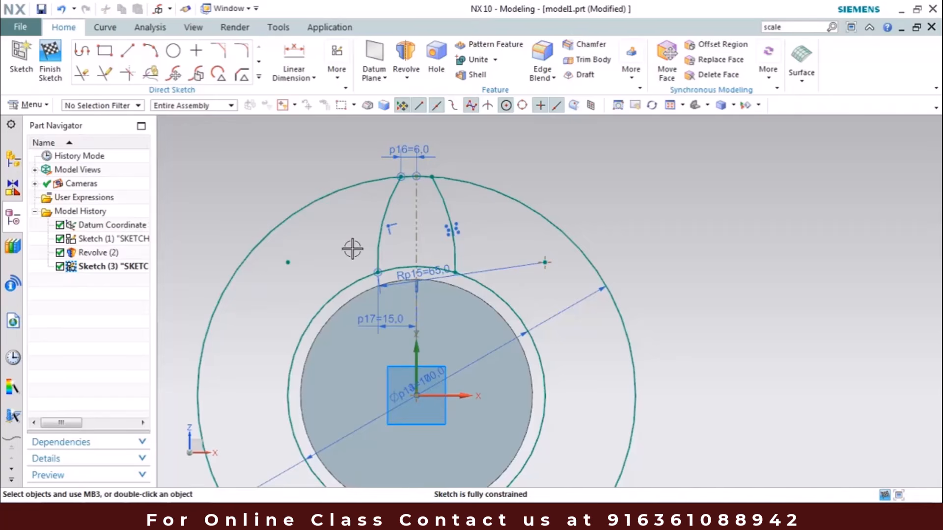
pyautogui.rightClick(347, 256)
pyautogui.click(323, 270)
# - Set up a circular Pattern Curve of both blade arcs with the sketch origin as the rotation point
pyautogui.click(259, 77)
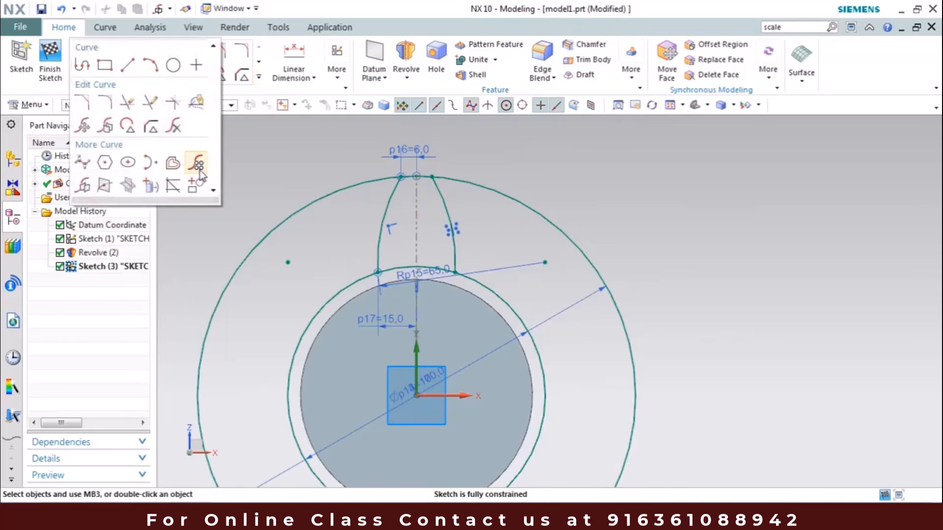
pyautogui.click(199, 166)
pyautogui.click(164, 216)
pyautogui.click(162, 242)
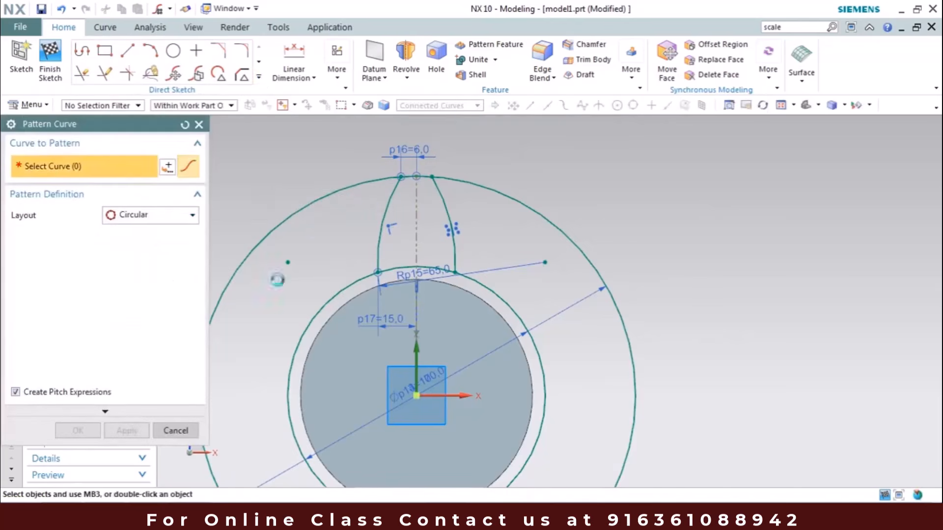
pyautogui.click(387, 207)
pyautogui.click(444, 206)
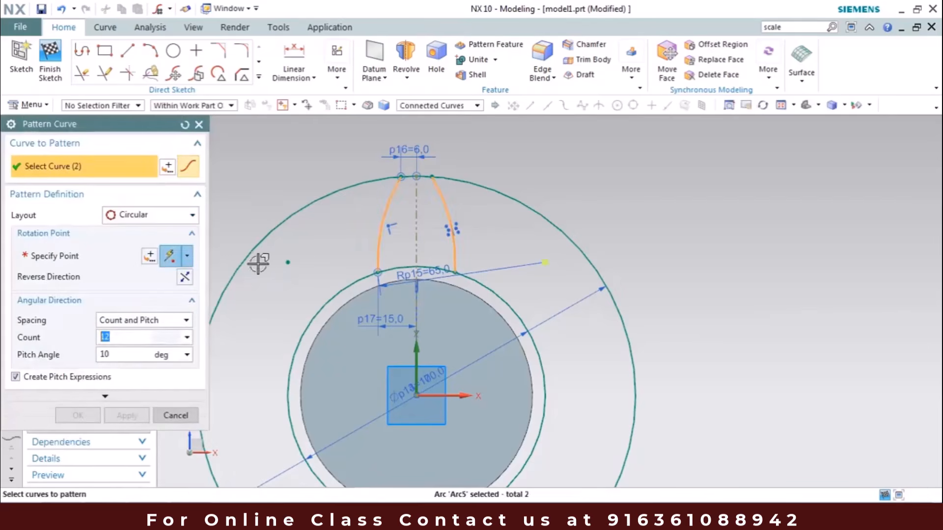
pyautogui.click(101, 256)
pyautogui.click(415, 396)
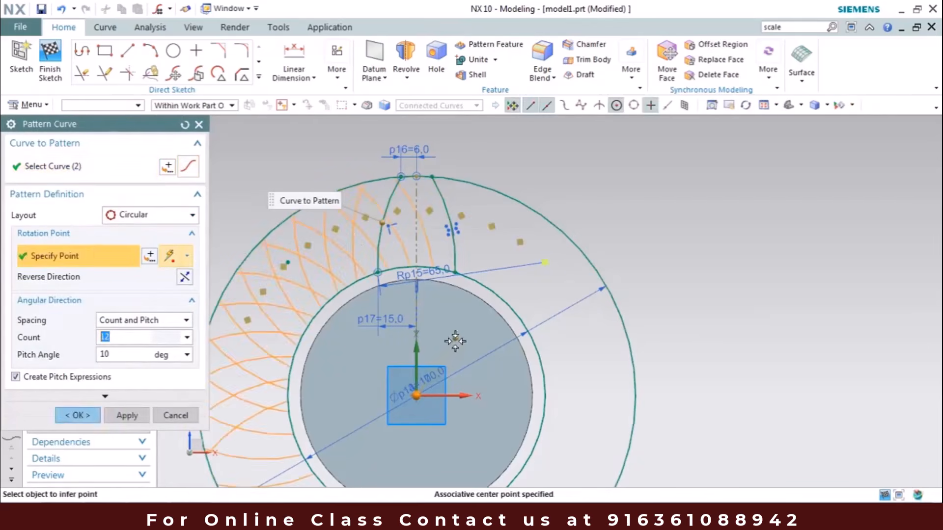
# - Set the pattern spacing to Count and Span with 8 instances over 360°, and create the pattern
pyautogui.click(137, 325)
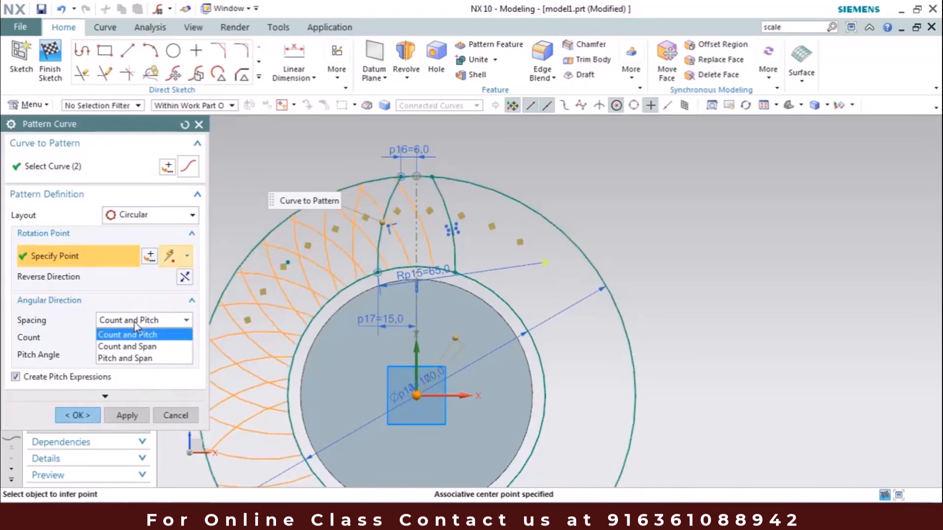
pyautogui.click(134, 349)
pyautogui.moveTo(118, 336); pyautogui.dragTo(93, 336)
pyautogui.write('8')
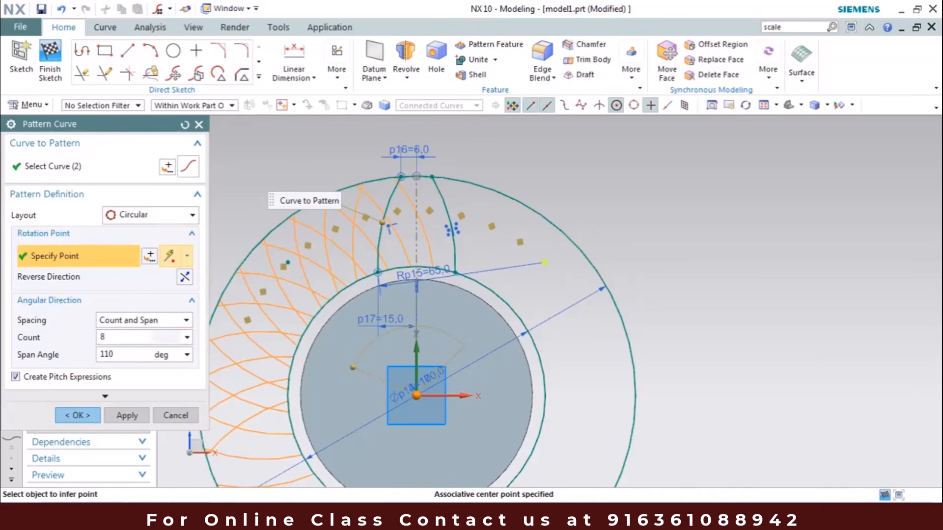
pyautogui.press('Tab')
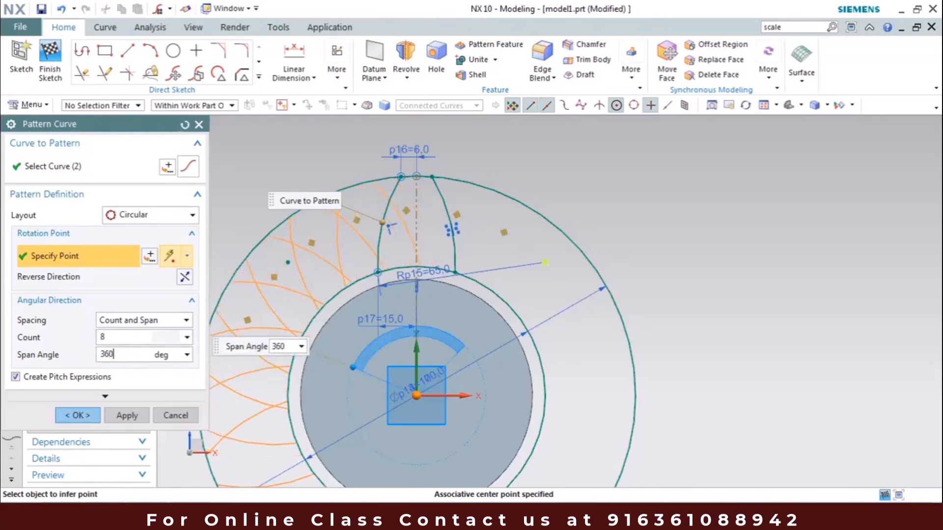
pyautogui.press('Return')
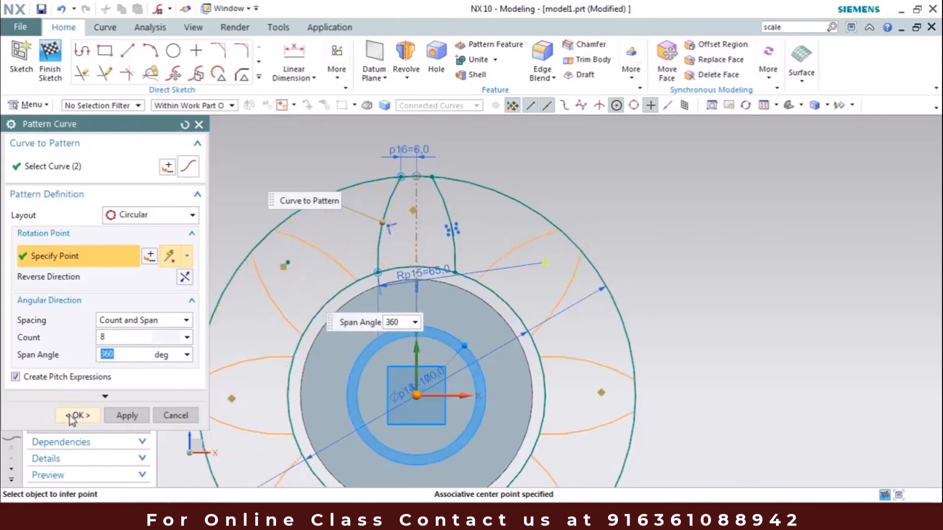
pyautogui.click(73, 416)
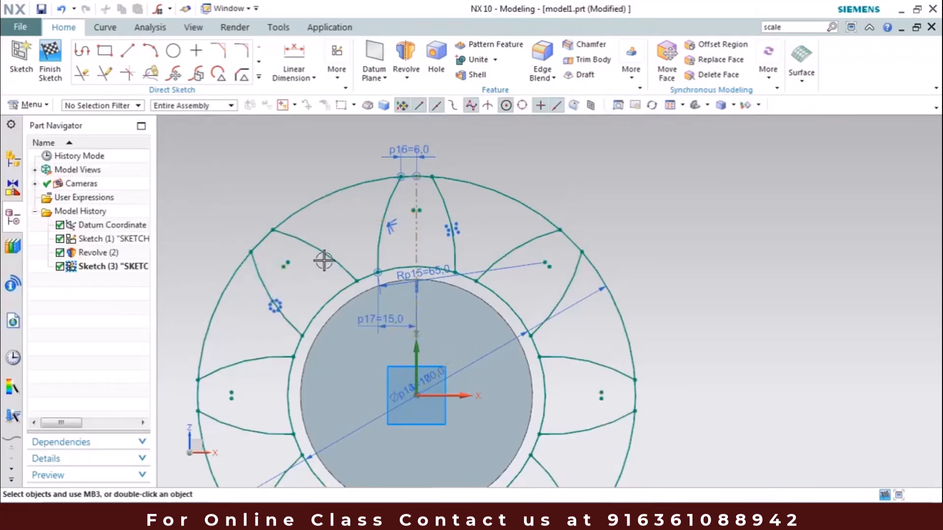
# - Trim away the outer circle segments between neighbouring blades, keeping the short blade tips
pyautogui.scroll(2, 324, 261)
pyautogui.scroll(-3, 324, 261)
pyautogui.keyDown('shift'); pyautogui.moveTo(334, 271); pyautogui.dragTo(378, 223, button='middle'); pyautogui.keyUp('shift')
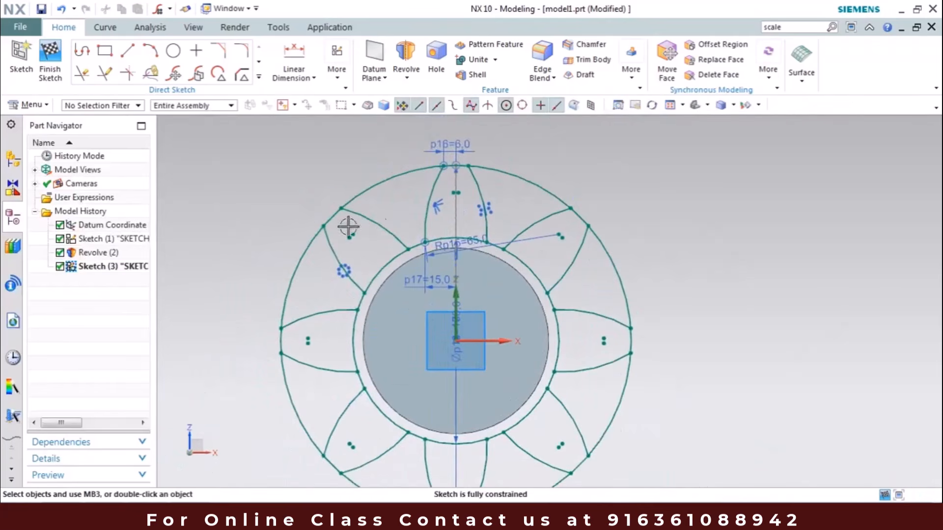
pyautogui.hotkey('ctrl', 'f')
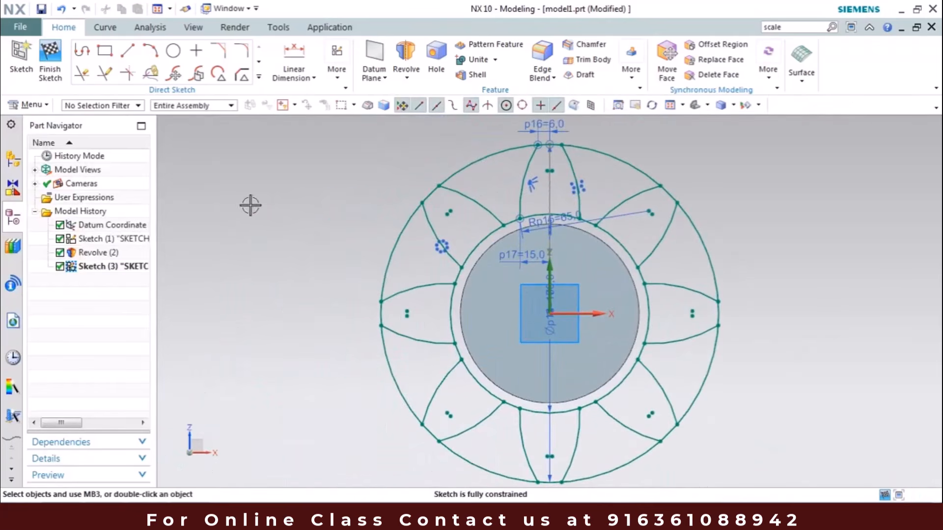
pyautogui.press('t')
pyautogui.click(442, 180)
pyautogui.click(393, 246)
pyautogui.click(393, 370)
pyautogui.click(449, 445)
pyautogui.click(619, 467)
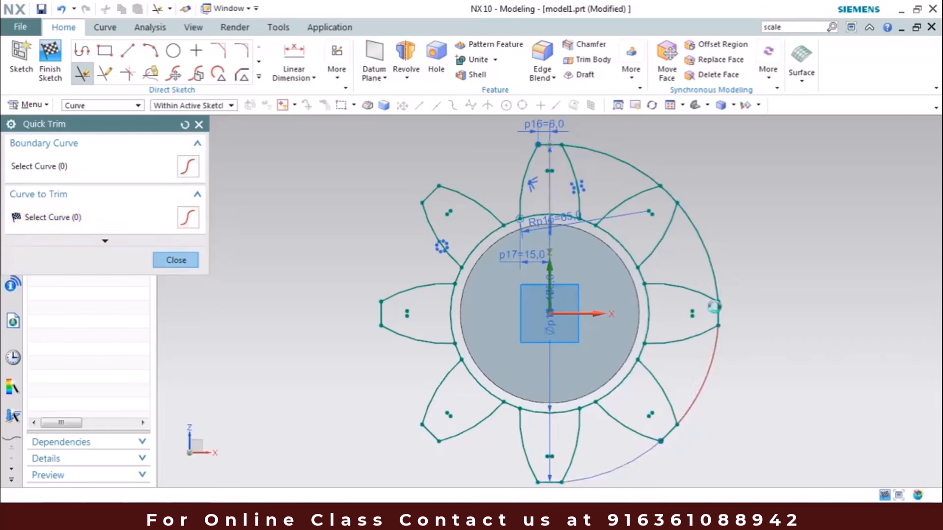
pyautogui.click(713, 307)
pyautogui.click(702, 248)
pyautogui.click(638, 166)
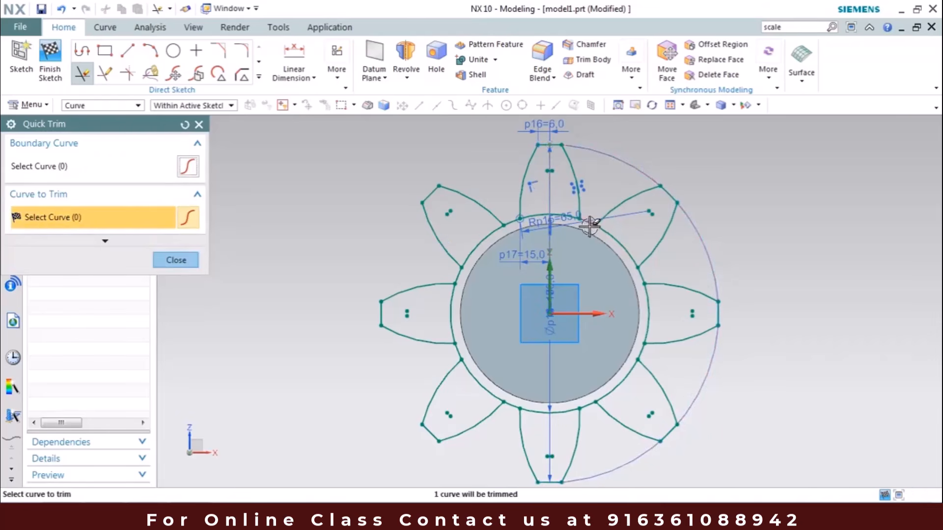
# - Trim away the inner circle segments that cross the blade roots and finish the sketch
pyautogui.scroll(4, 592, 219)
pyautogui.click(537, 210)
pyautogui.click(389, 299)
pyautogui.click(372, 356)
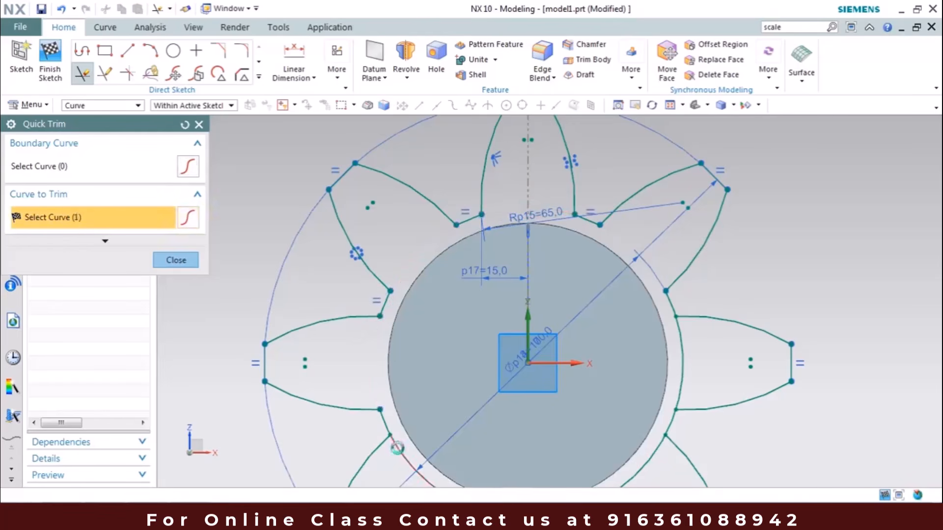
pyautogui.scroll(3, 369, 300)
pyautogui.scroll(-5, 368, 300)
pyautogui.click(456, 436)
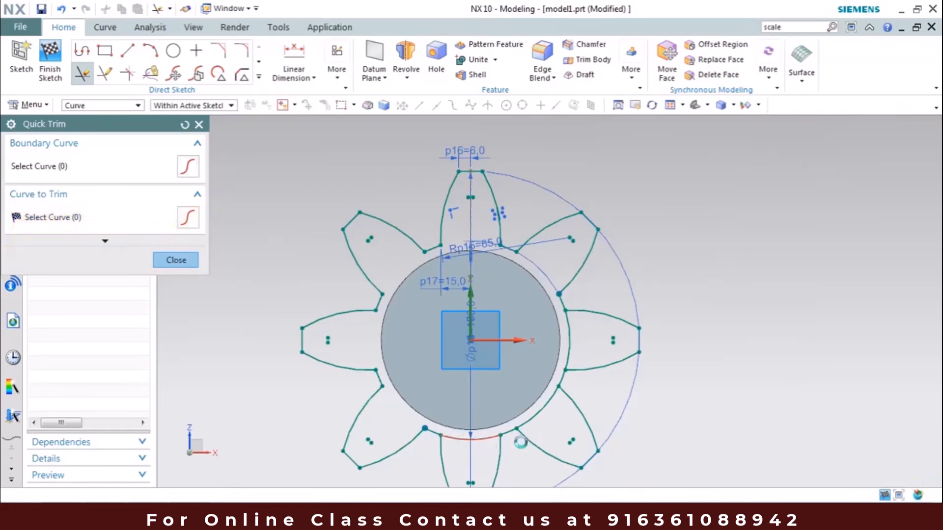
pyautogui.click(548, 405)
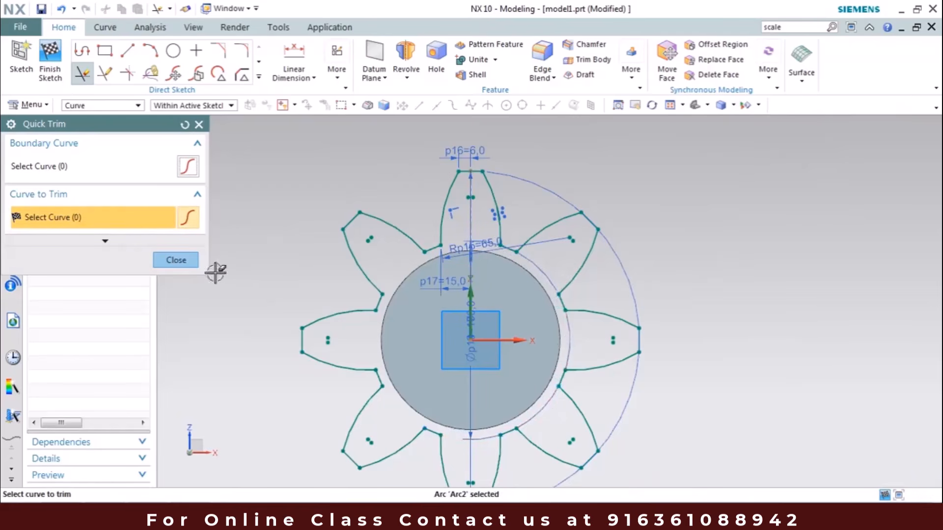
pyautogui.click(184, 263)
pyautogui.moveTo(266, 231); pyautogui.dragTo(287, 245, button='middle')
pyautogui.keyDown('shift'); pyautogui.moveTo(241, 264); pyautogui.dragTo(276, 186, button='middle'); pyautogui.keyUp('shift')
pyautogui.click(53, 71)
# - Create a datum plane offset 45 mm from the XZ plane, reversed so it lies in front of the part's end face
pyautogui.moveTo(392, 242)
pyautogui.mouseDown(button='middle')
pyautogui.moveTo(385, 219)
pyautogui.moveTo(432, 237)
pyautogui.moveTo(391, 217)
pyautogui.moveTo(333, 246)
pyautogui.moveTo(352, 258)
pyautogui.moveTo(337, 312)
pyautogui.moveTo(435, 281)
pyautogui.mouseUp(button='middle')
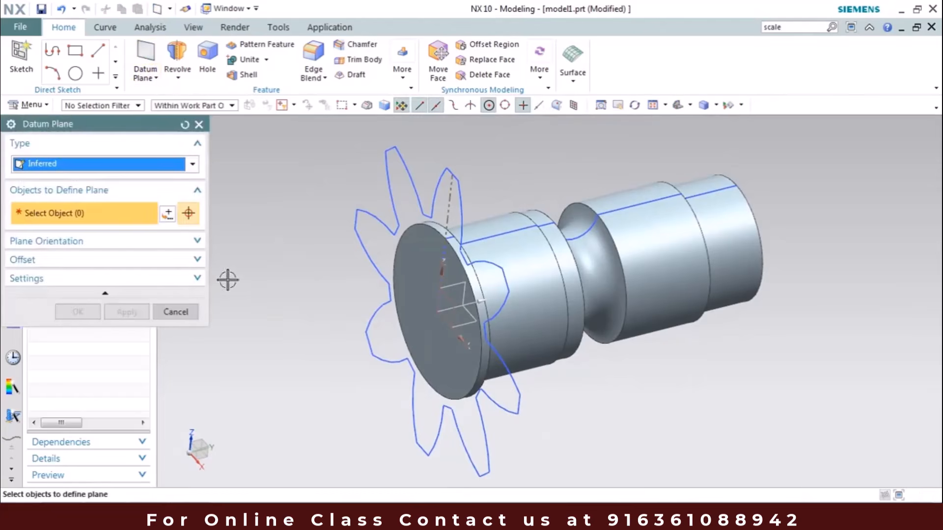
pyautogui.click(448, 300)
pyautogui.click(190, 280)
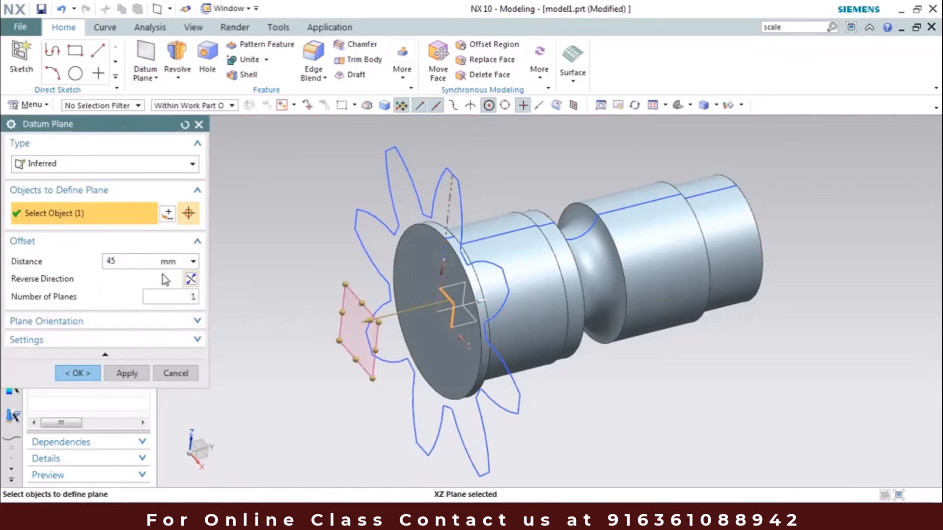
pyautogui.click(131, 261)
pyautogui.click(81, 373)
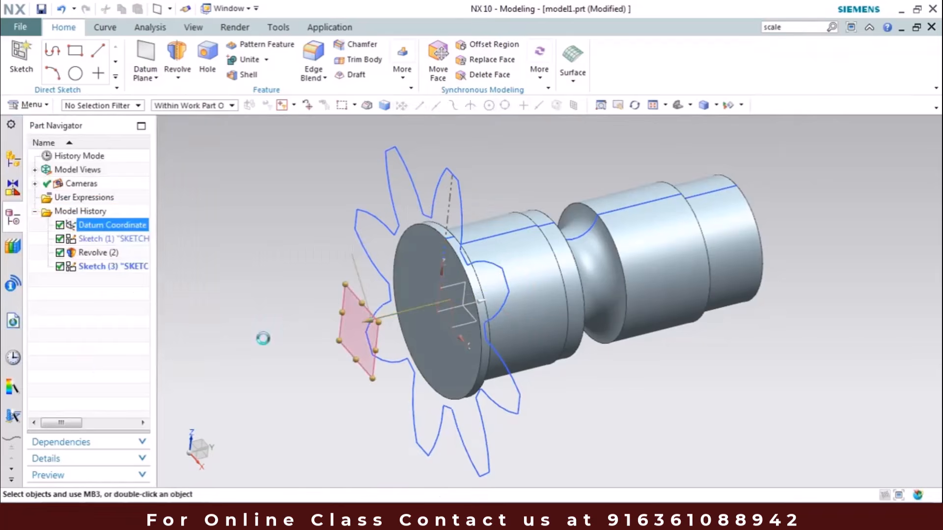
# - Start a new sketch on the offset datum plane in front of the end face
pyautogui.moveTo(326, 358); pyautogui.dragTo(254, 329, button='middle')
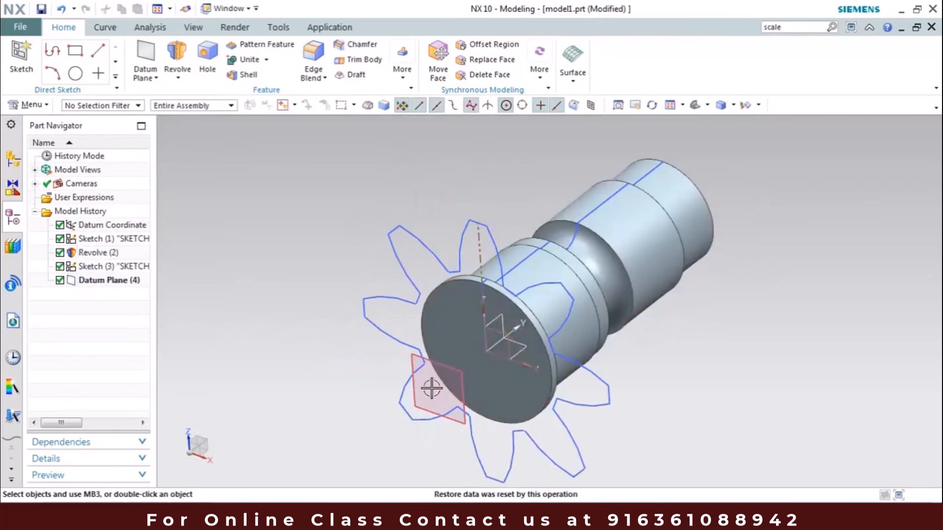
pyautogui.click(21, 54)
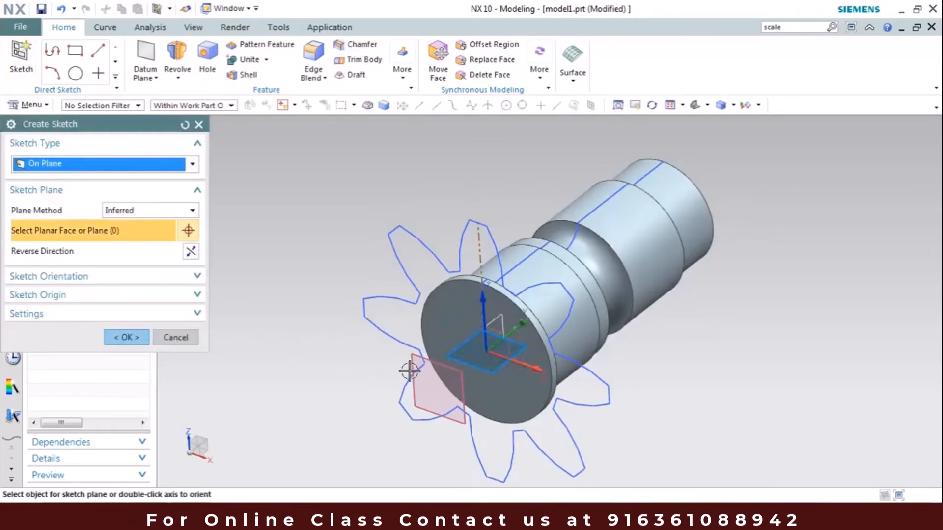
pyautogui.click(416, 384)
pyautogui.click(128, 338)
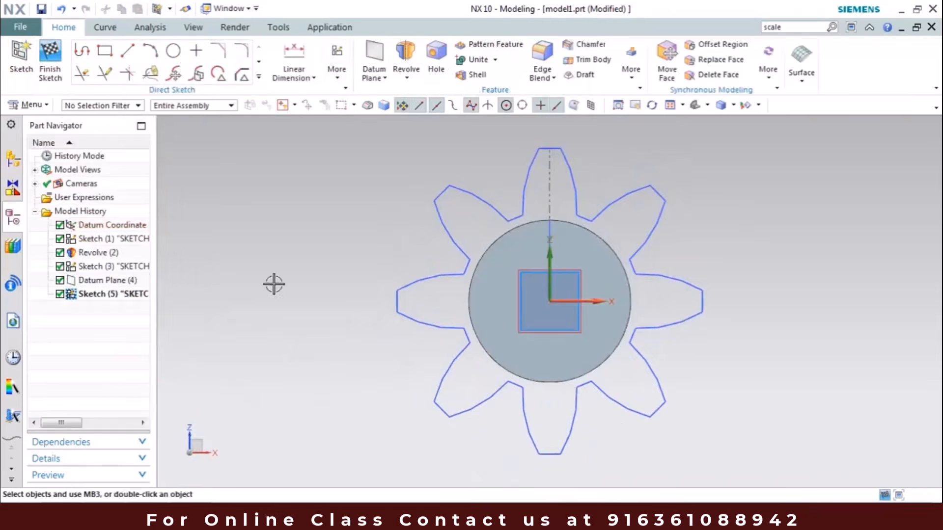
pyautogui.click(259, 77)
pyautogui.click(172, 163)
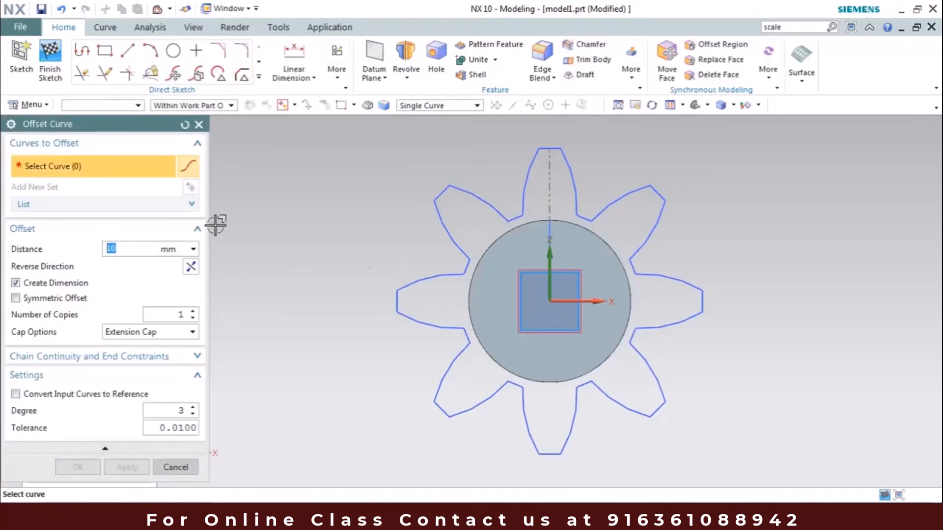
pyautogui.click(449, 244)
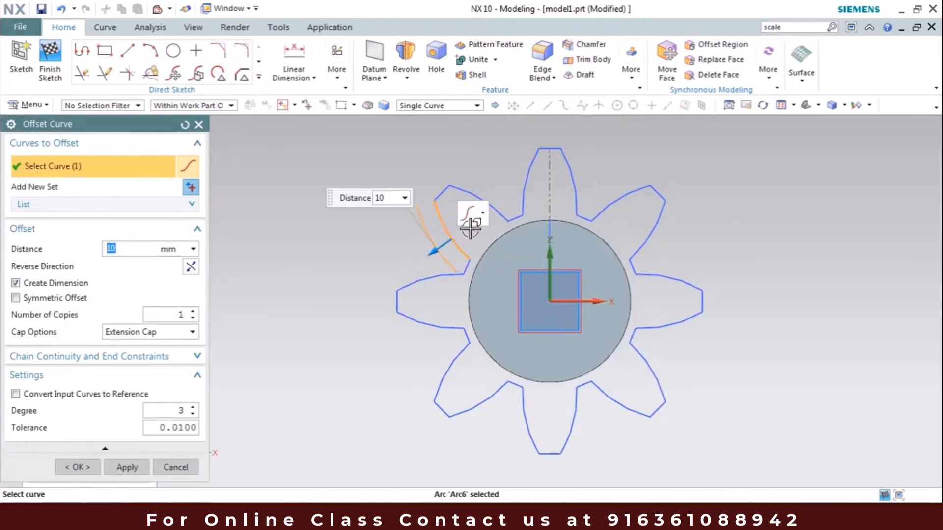
pyautogui.click(185, 462)
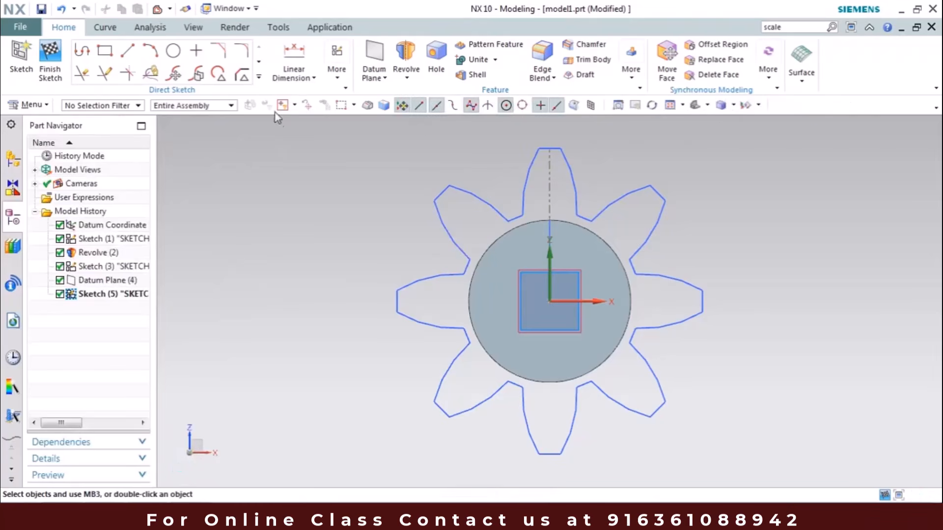
pyautogui.click(258, 78)
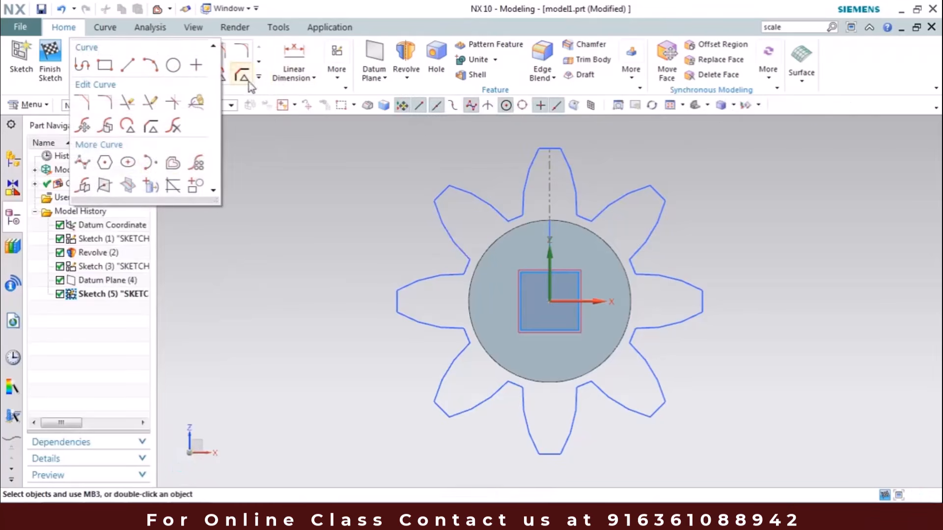
pyautogui.click(158, 163)
# - Offset the connected eight-blade outline 3 mm inward into the new sketch with Offset Curve
pyautogui.click(259, 77)
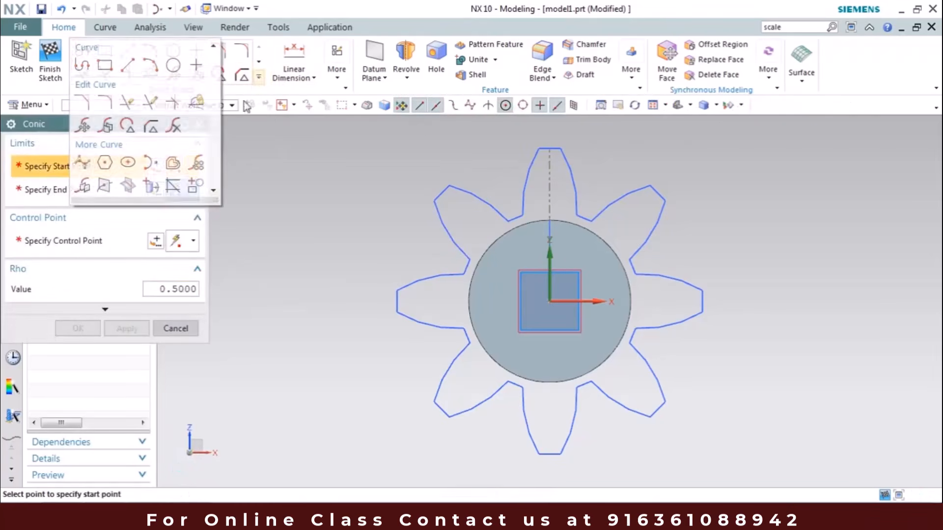
pyautogui.click(172, 167)
pyautogui.click(417, 106)
pyautogui.click(418, 128)
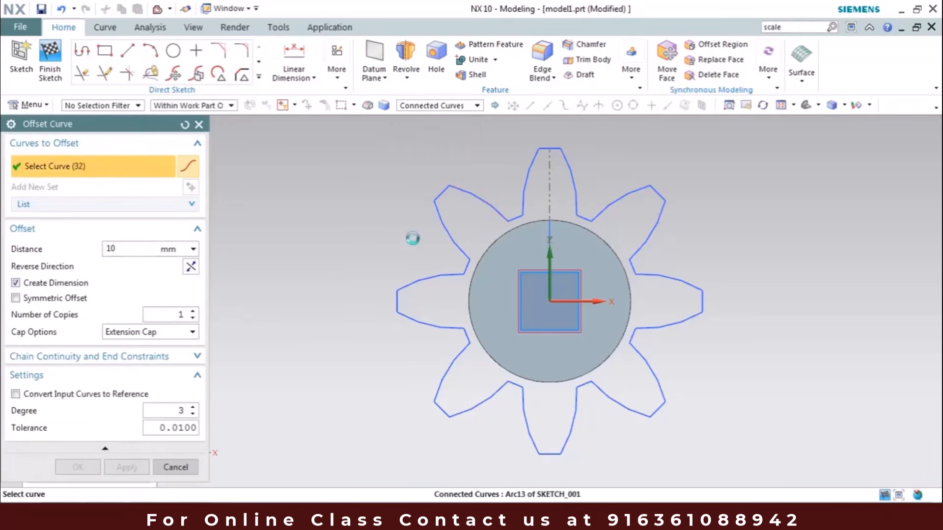
pyautogui.click(442, 210)
pyautogui.click(191, 267)
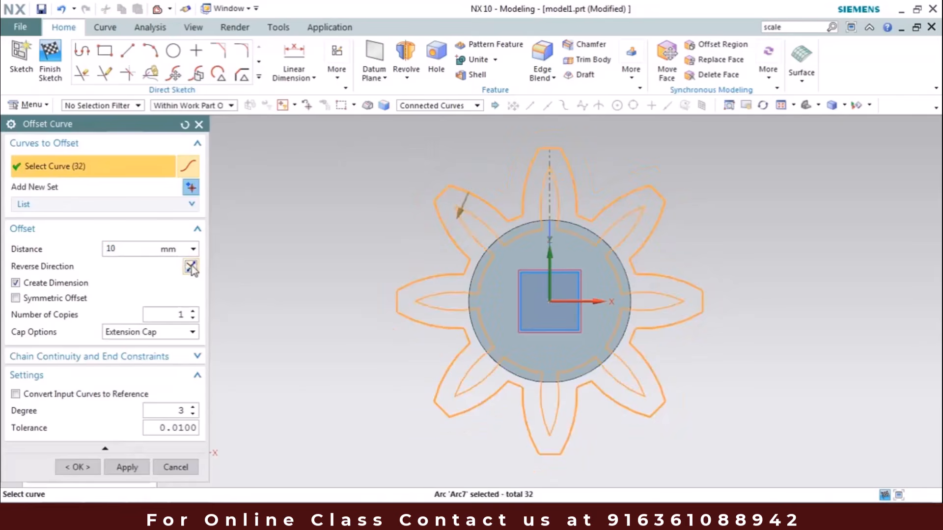
pyautogui.click(131, 250)
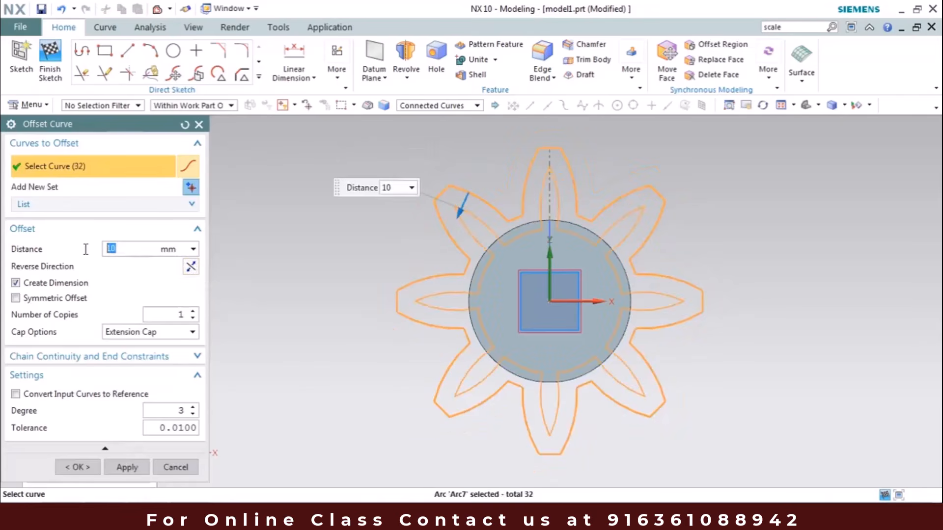
pyautogui.press('Return')
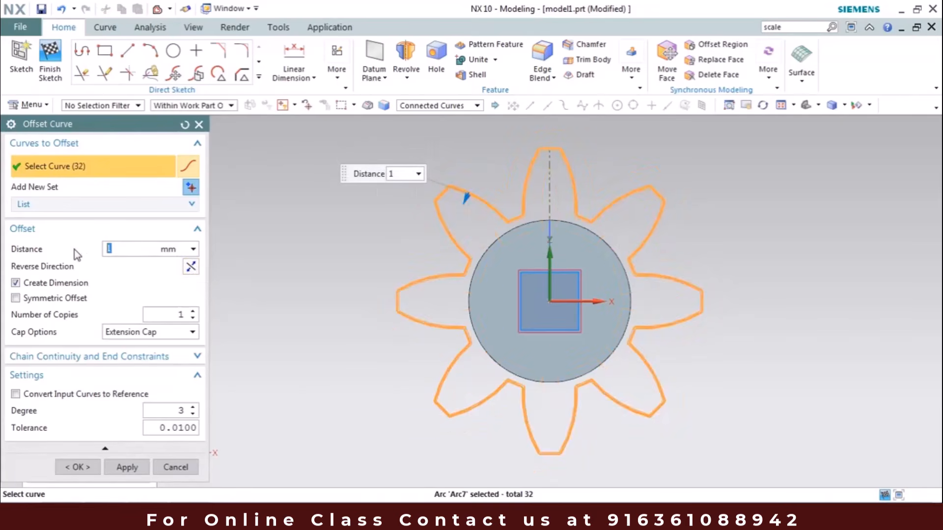
pyautogui.press('Return')
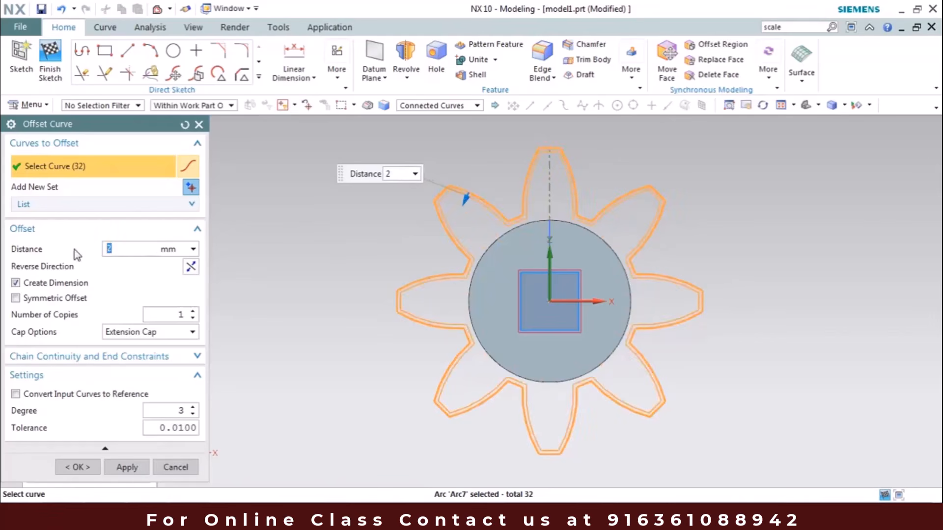
pyautogui.write('3')
pyautogui.press('Return')
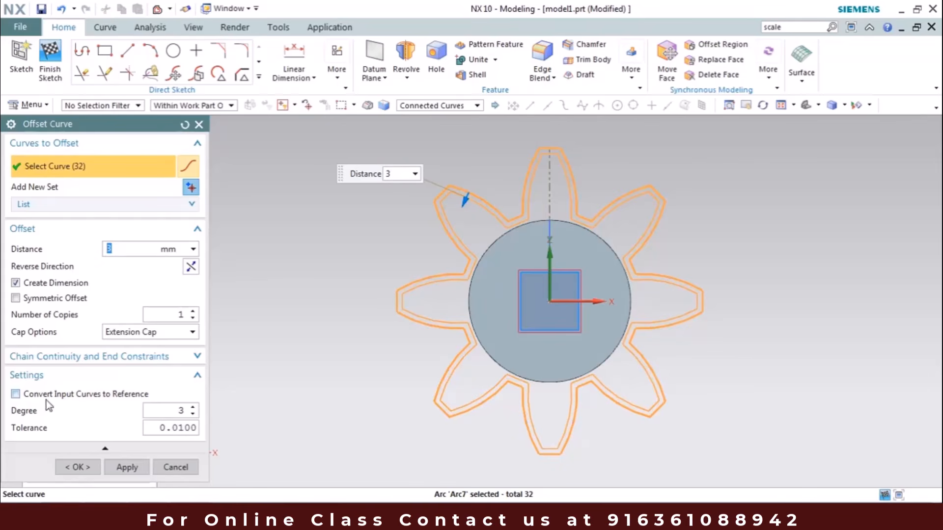
pyautogui.click(77, 467)
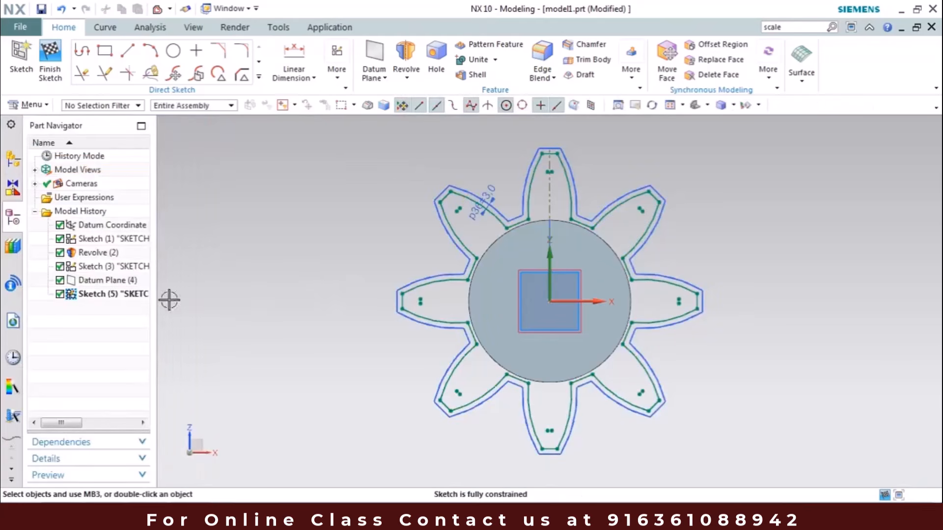
# - Hide the original end-face blade sketch and rotate all the offset blade curves 15° about the part's centre with Move Curve
pyautogui.rightClick(101, 266)
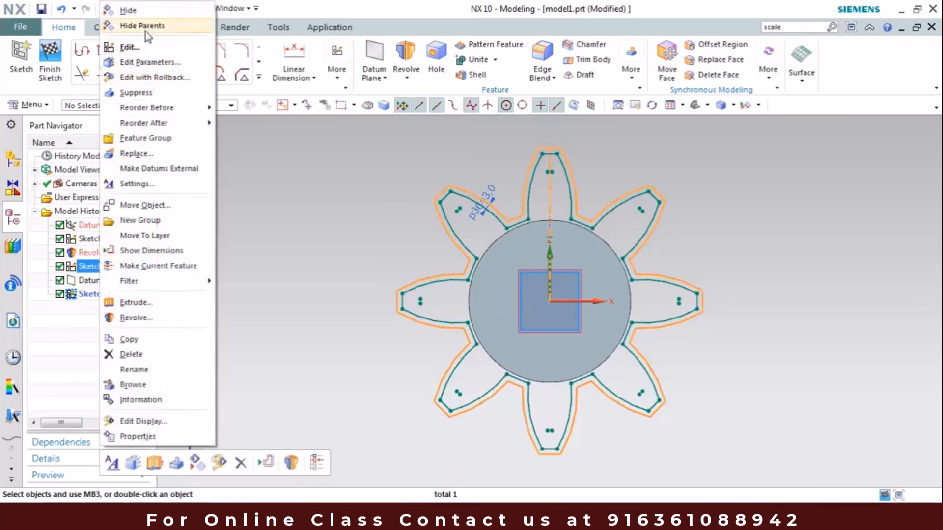
pyautogui.click(129, 11)
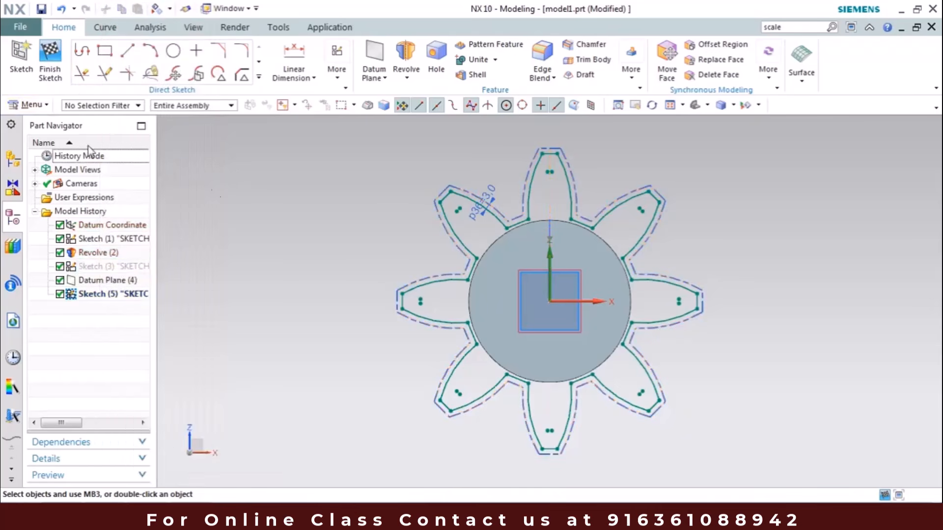
pyautogui.click(259, 76)
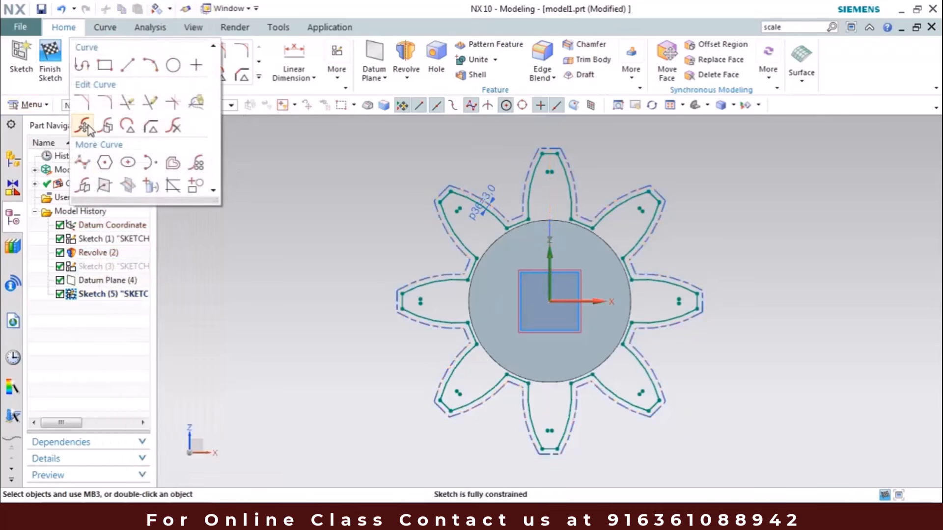
pyautogui.click(84, 127)
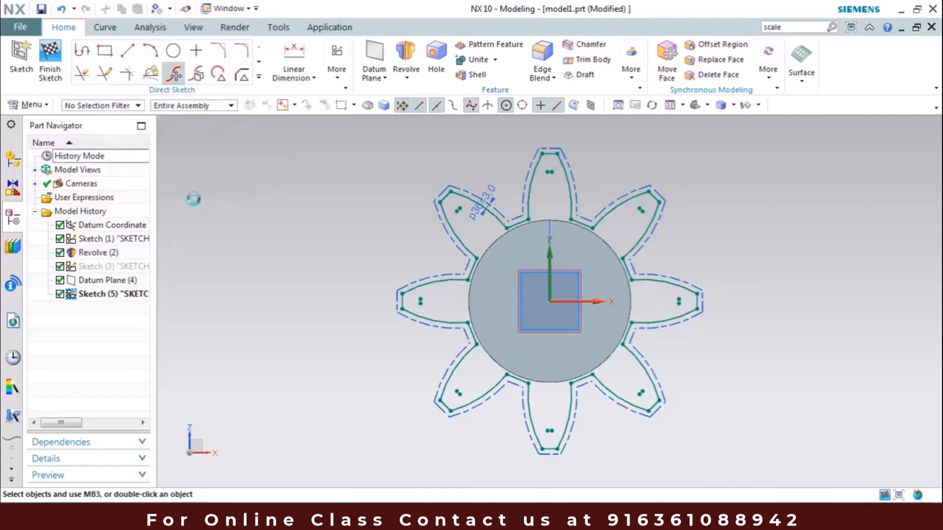
pyautogui.scroll(-2, 337, 212)
pyautogui.moveTo(331, 139); pyautogui.dragTo(657, 423)
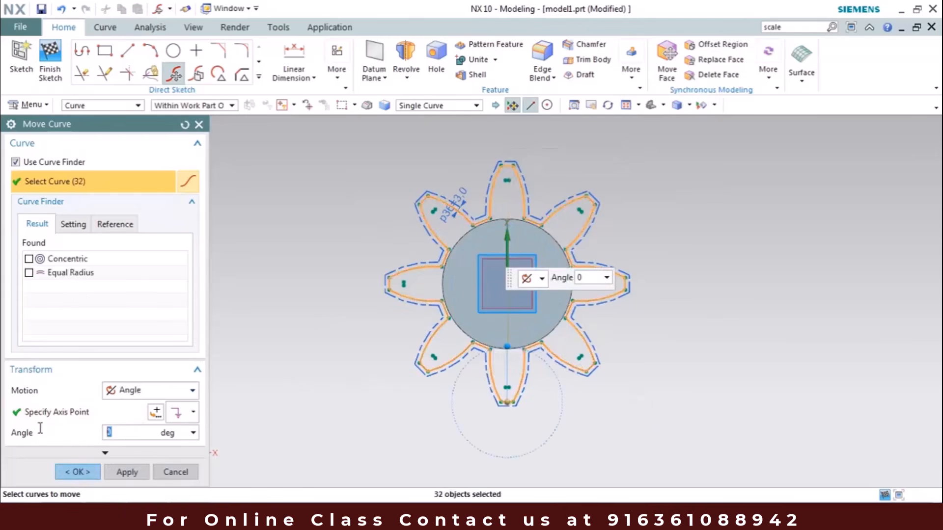
pyautogui.write('15')
pyautogui.press('Return')
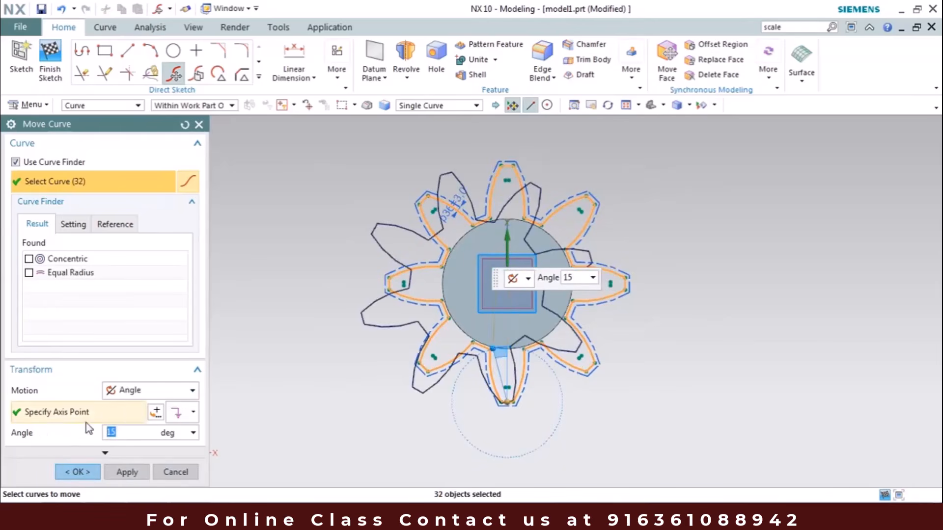
pyautogui.click(126, 404)
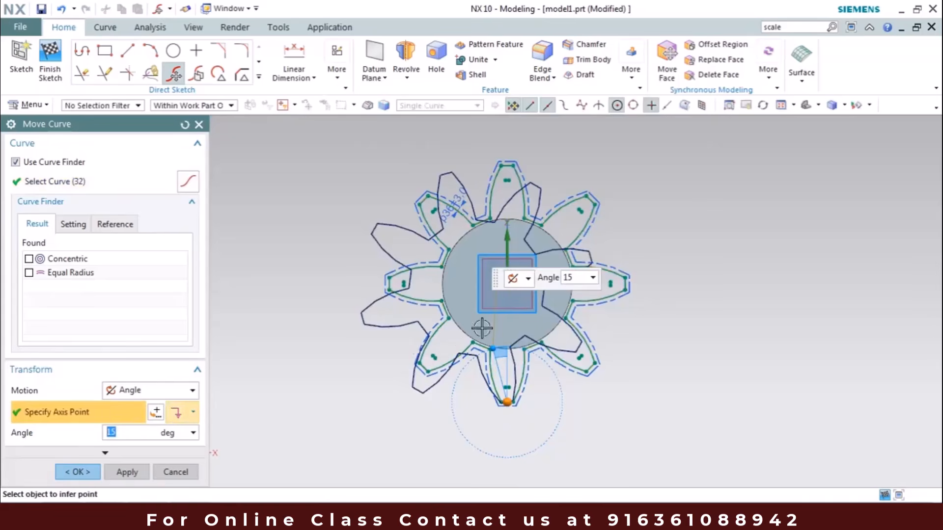
pyautogui.click(507, 283)
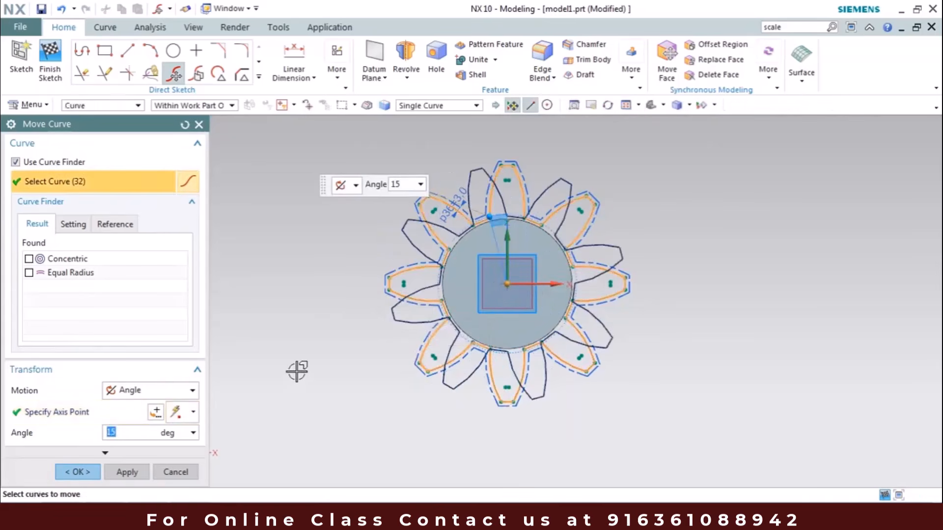
pyautogui.click(74, 471)
pyautogui.click(278, 275)
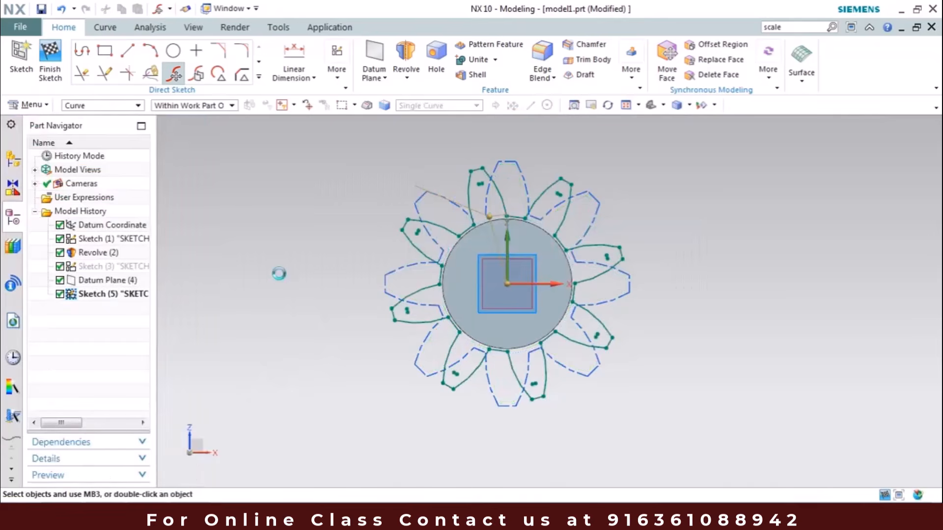
# - Finish the rotated blade sketch and show the original end-face blade sketch again
pyautogui.moveTo(333, 288); pyautogui.dragTo(341, 316, button='middle')
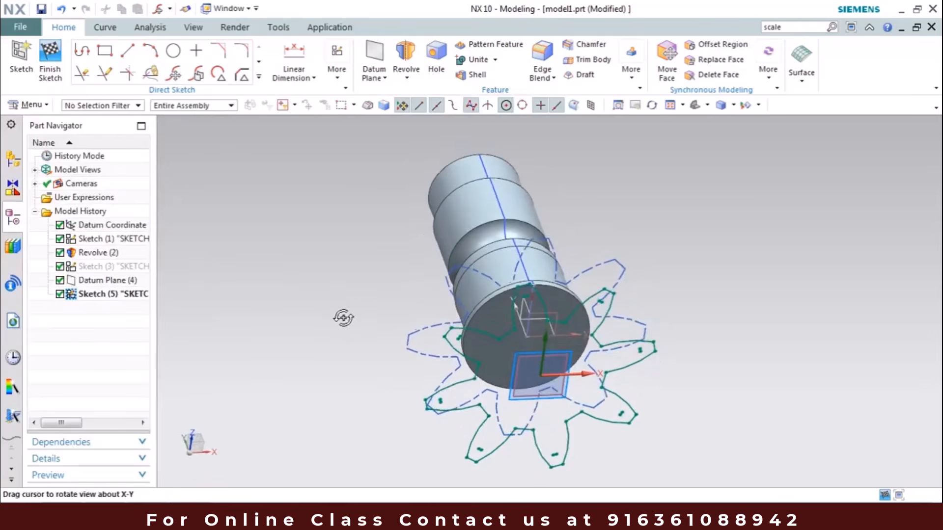
pyautogui.click(58, 61)
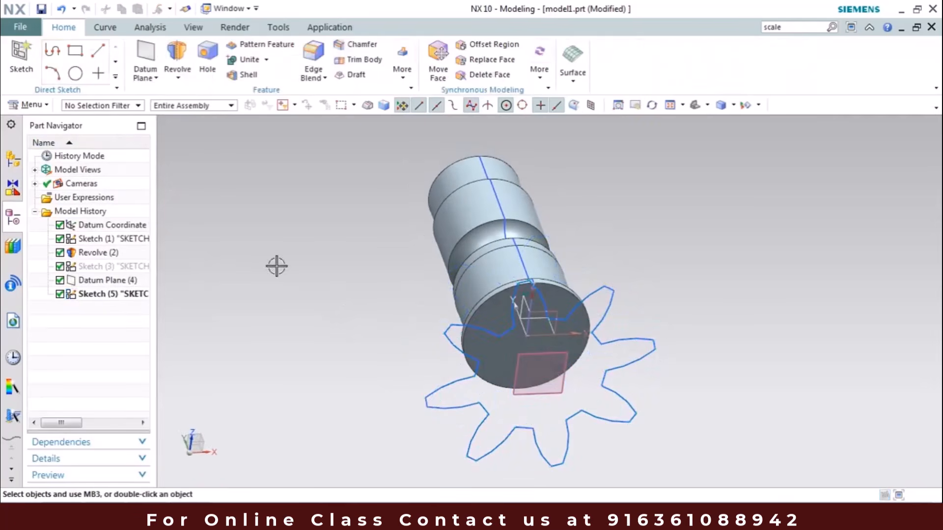
pyautogui.rightClick(96, 267)
pyautogui.click(125, 26)
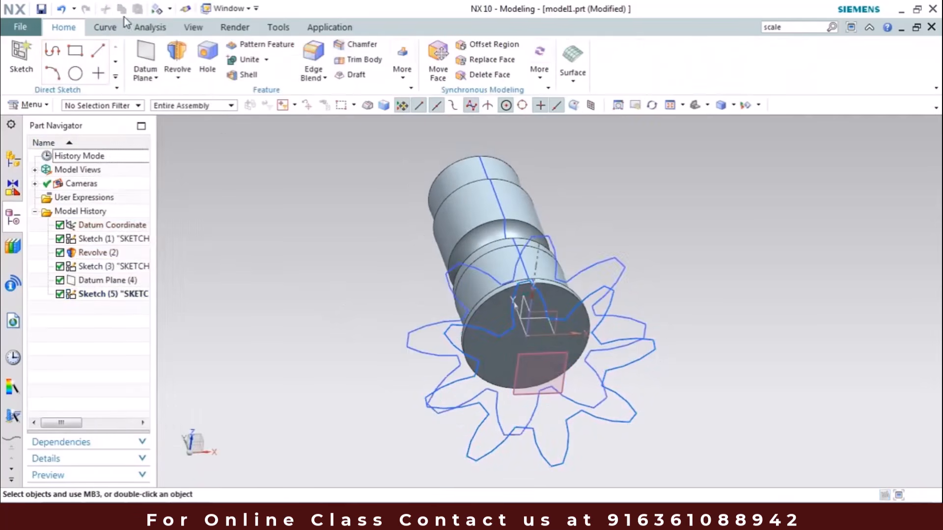
pyautogui.moveTo(315, 256)
pyautogui.mouseDown(button='middle')
pyautogui.moveTo(292, 231)
pyautogui.moveTo(238, 261)
pyautogui.moveTo(235, 280)
pyautogui.moveTo(288, 223)
pyautogui.moveTo(304, 231)
pyautogui.mouseUp(button='middle')
pyautogui.press('F8')
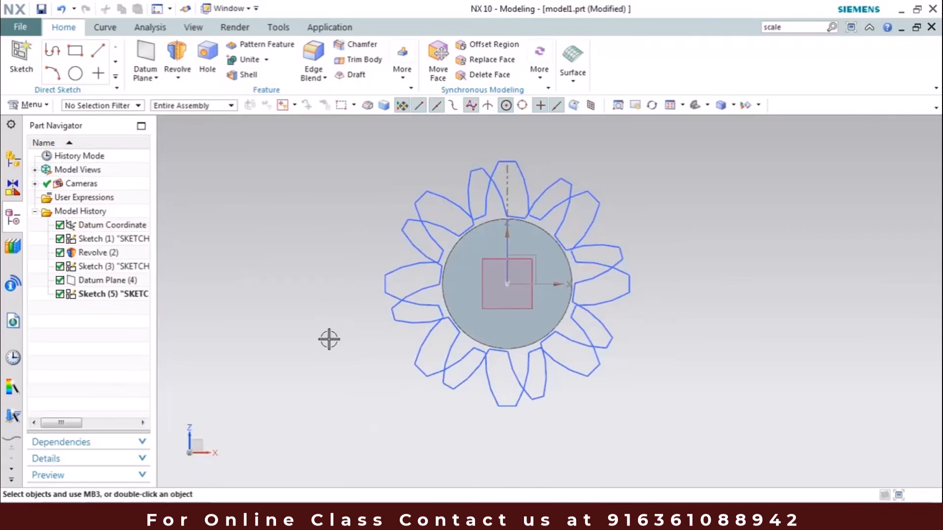
# - Create a datum plane offset 95 mm from the XZ plane, reversed to lie in front of the end face
pyautogui.moveTo(234, 287); pyautogui.dragTo(240, 302, button='middle')
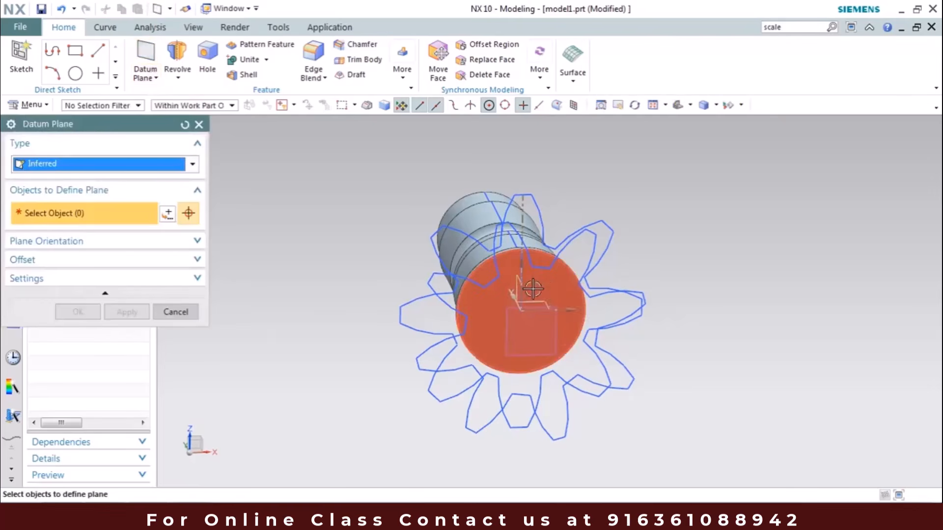
pyautogui.moveTo(546, 290); pyautogui.dragTo(458, 293, button='middle')
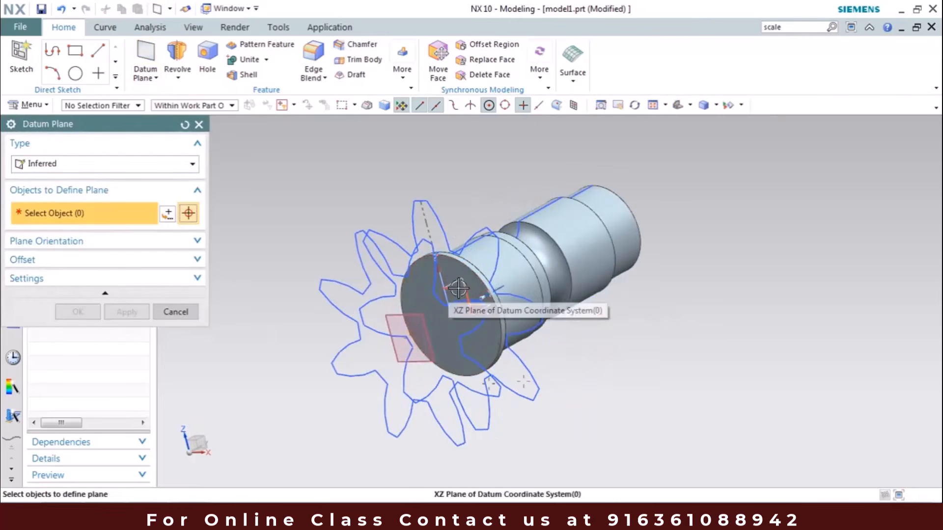
pyautogui.click(459, 294)
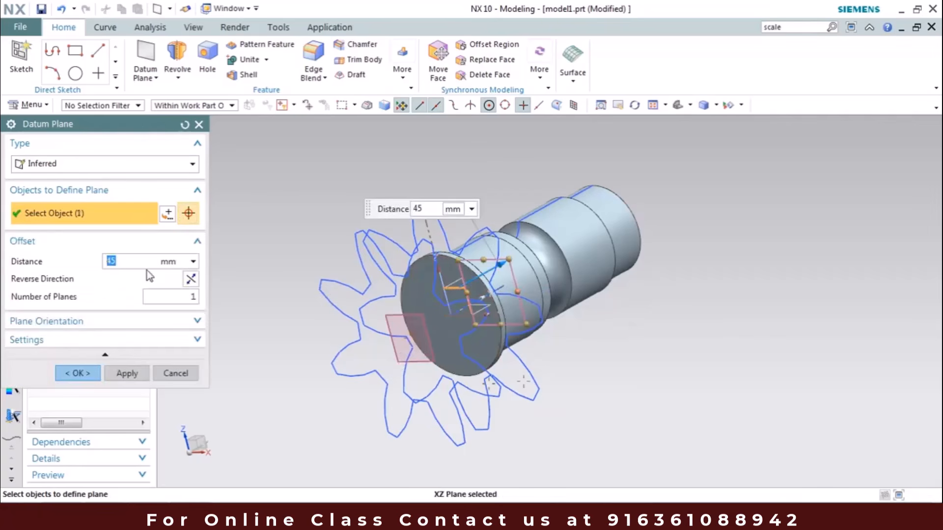
pyautogui.write('95')
pyautogui.press('Return')
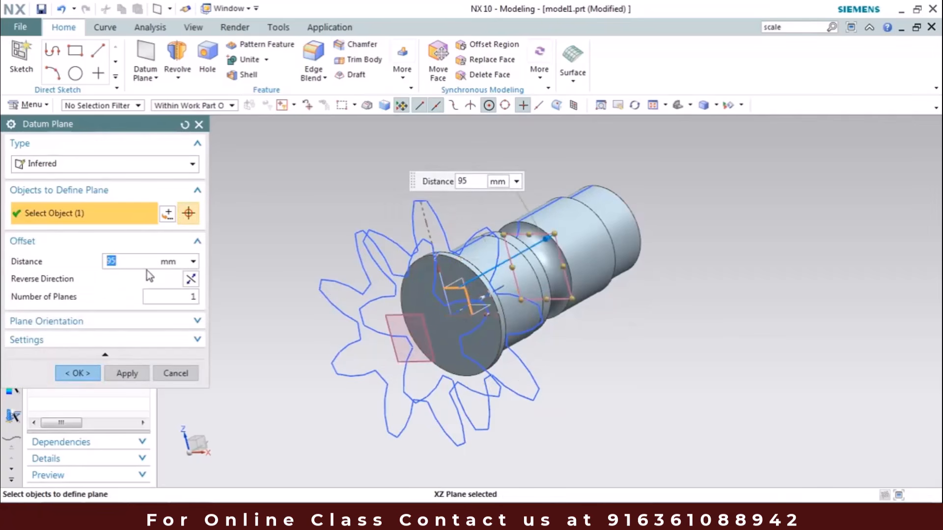
pyautogui.click(190, 279)
pyautogui.click(77, 374)
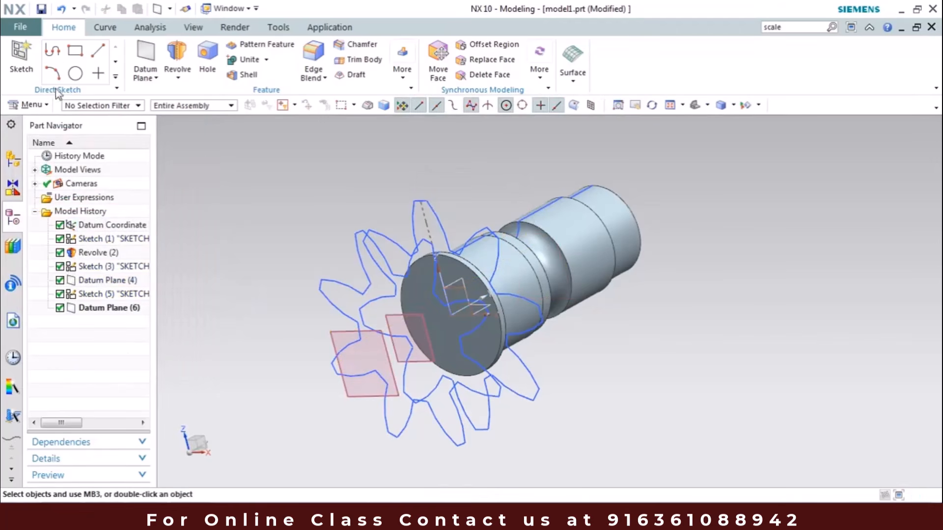
# - Start a sketch on the frontmost datum plane and hide the rotated blade sketch
pyautogui.click(22, 56)
pyautogui.click(331, 333)
pyautogui.click(126, 338)
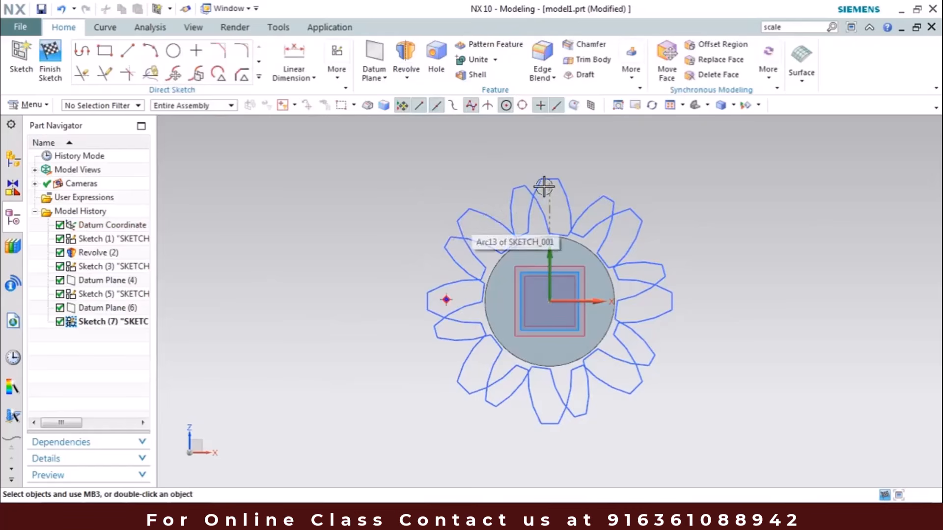
pyautogui.click(119, 300)
pyautogui.rightClick(119, 300)
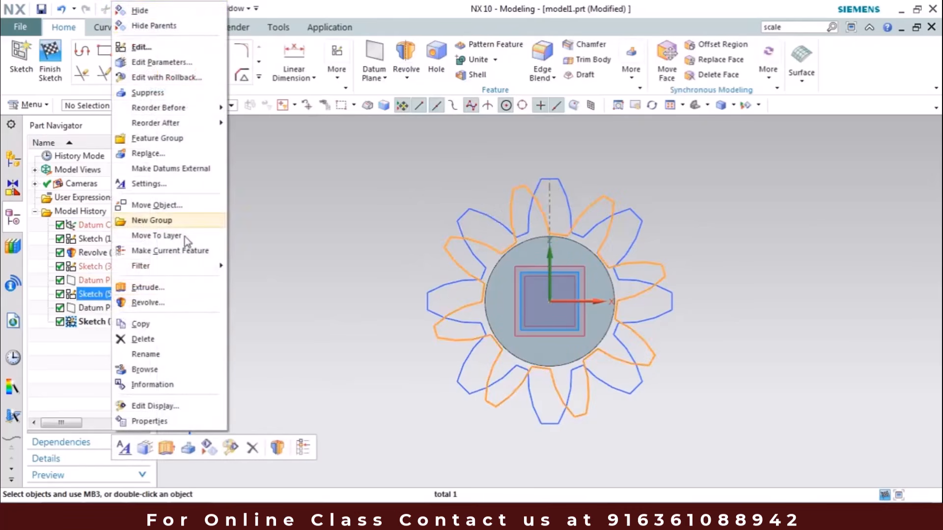
pyautogui.click(142, 10)
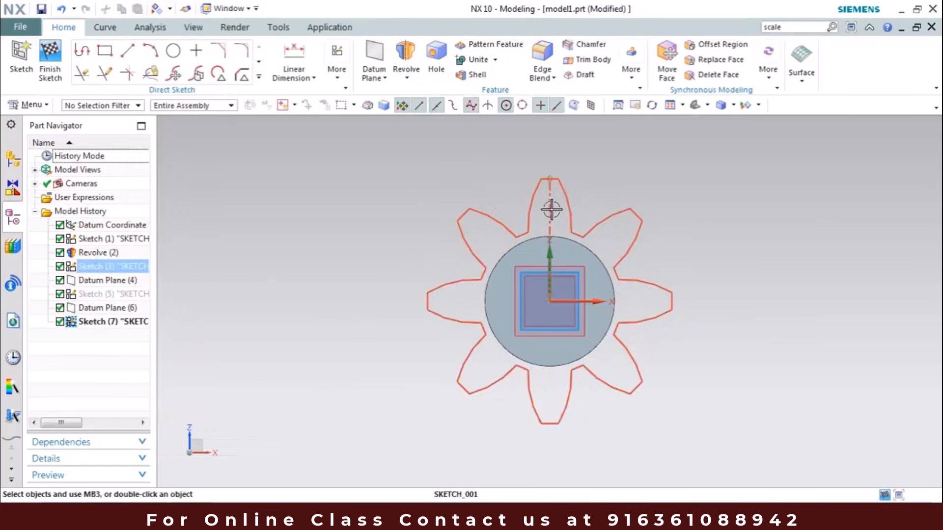
# - Offset the connected end-face blade profile 5 mm inward into the active sketch, with the direction reversed
pyautogui.click(258, 76)
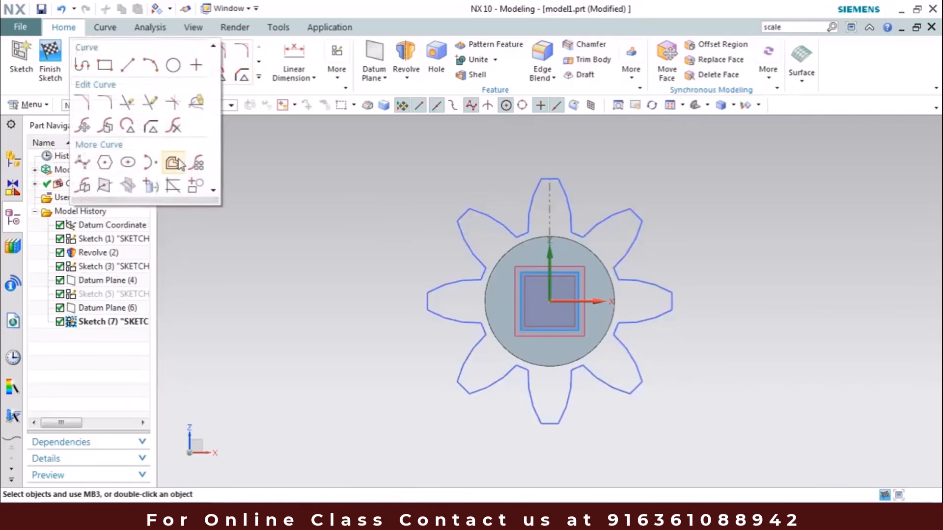
pyautogui.click(175, 162)
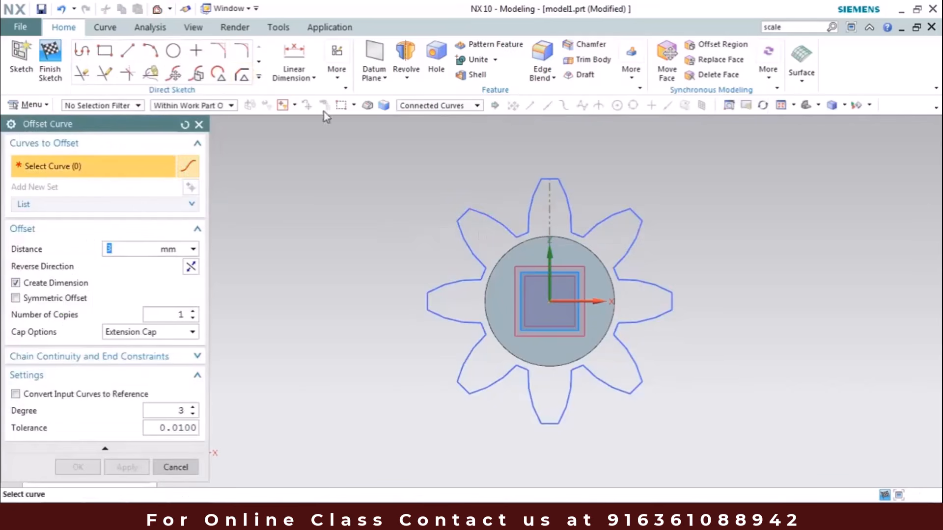
pyautogui.click(406, 106)
pyautogui.click(407, 106)
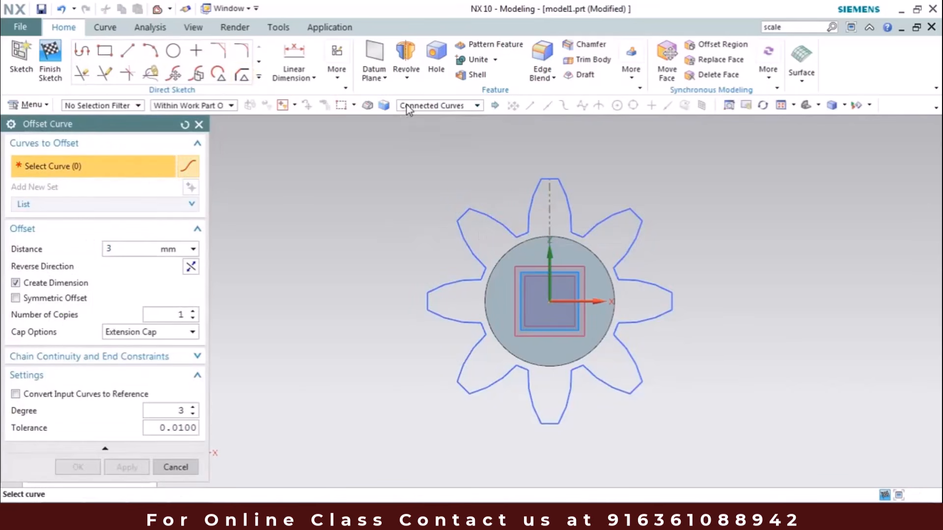
pyautogui.click(488, 211)
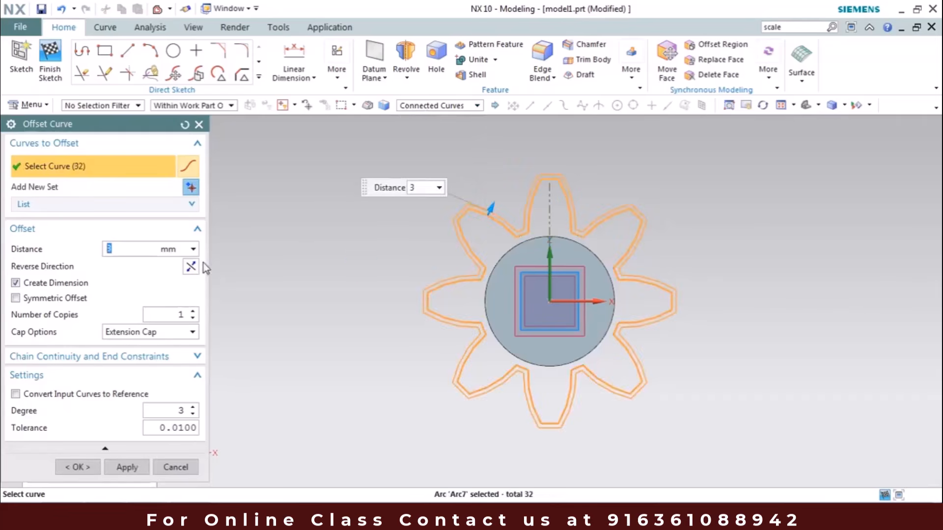
pyautogui.write('5')
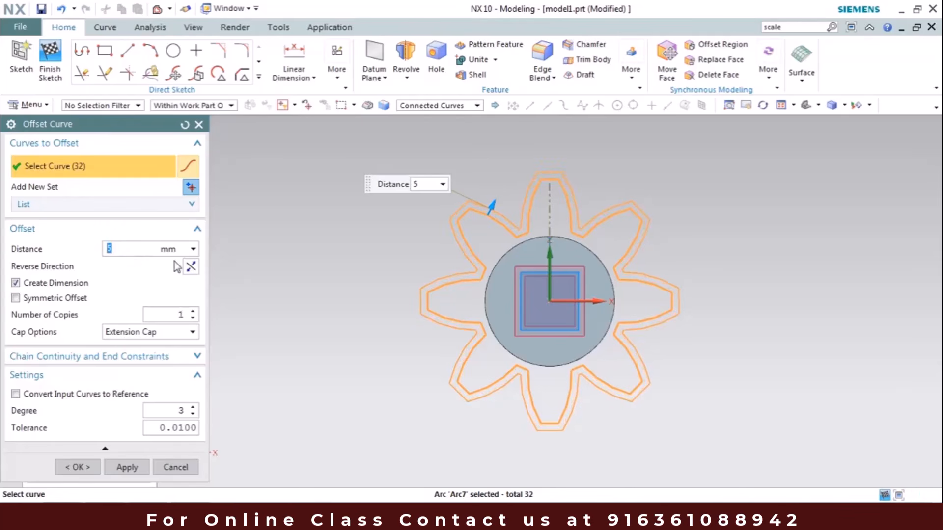
pyautogui.click(191, 268)
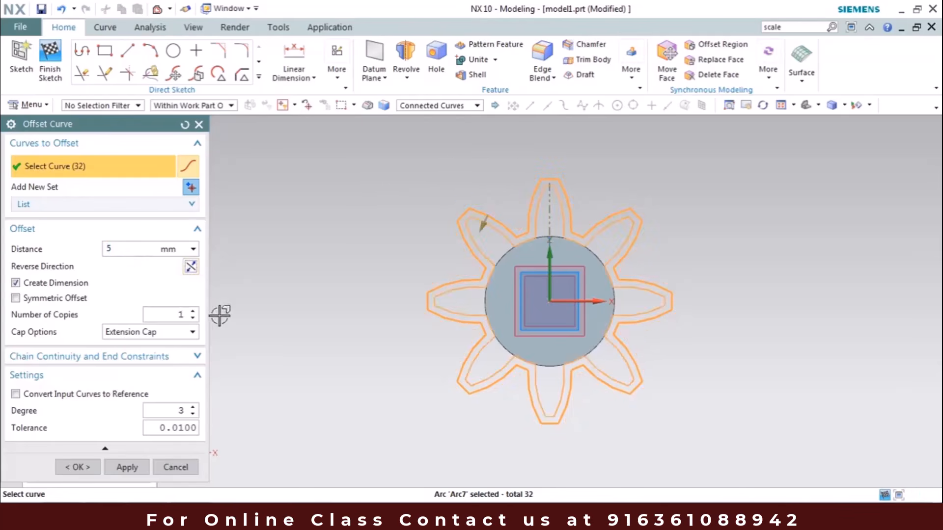
pyautogui.click(76, 469)
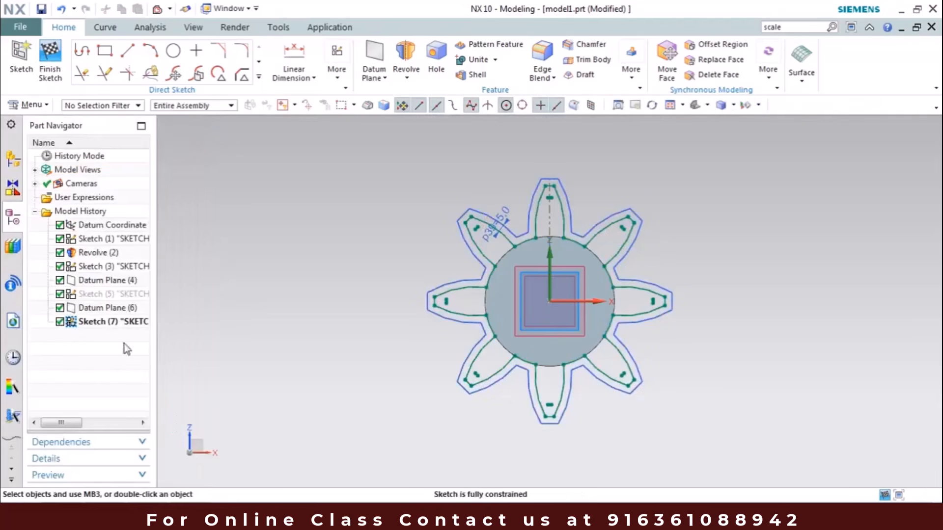
# - Hide the original end-face blade sketch and rotate all the offset blade curves 30° about the part's centre with Move Curve
pyautogui.rightClick(108, 269)
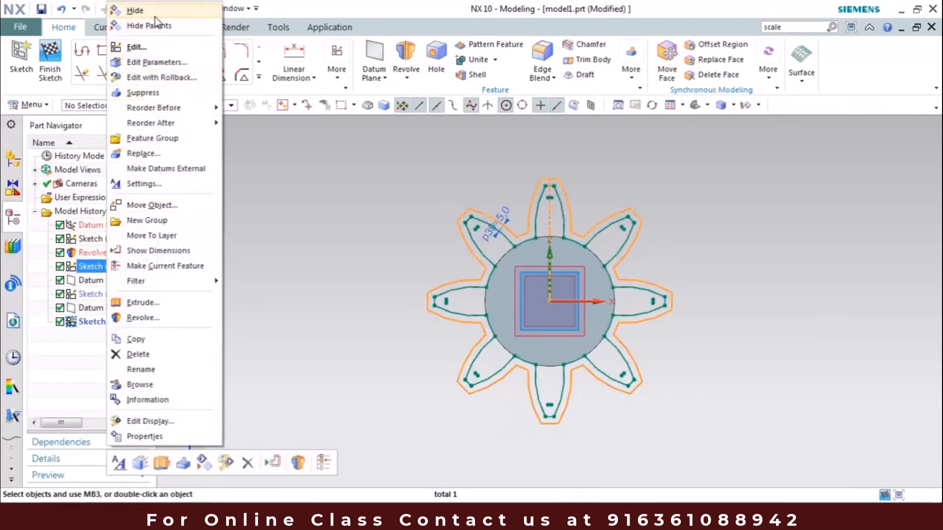
pyautogui.click(137, 8)
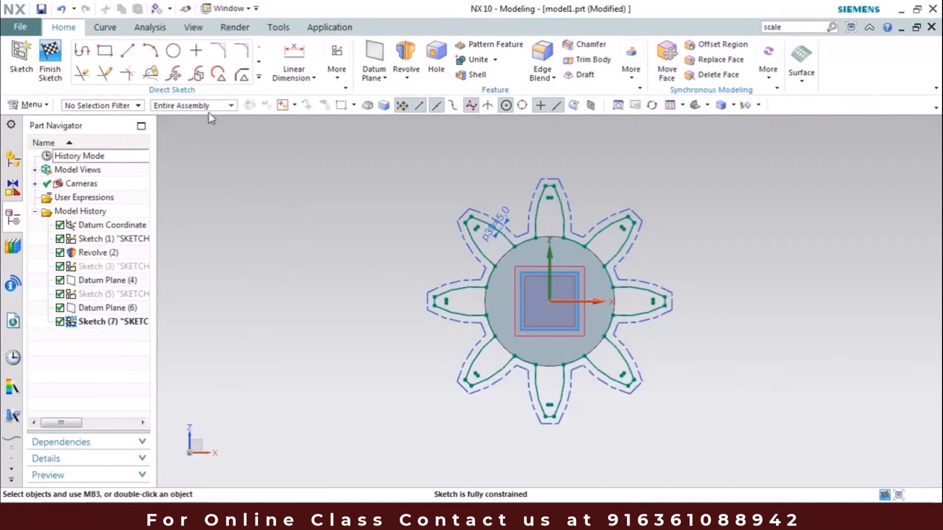
pyautogui.click(260, 77)
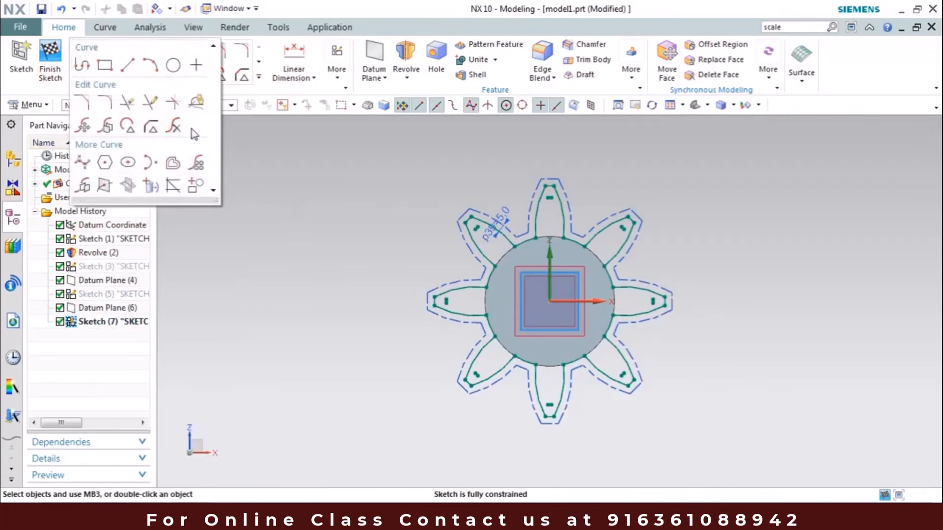
pyautogui.click(92, 131)
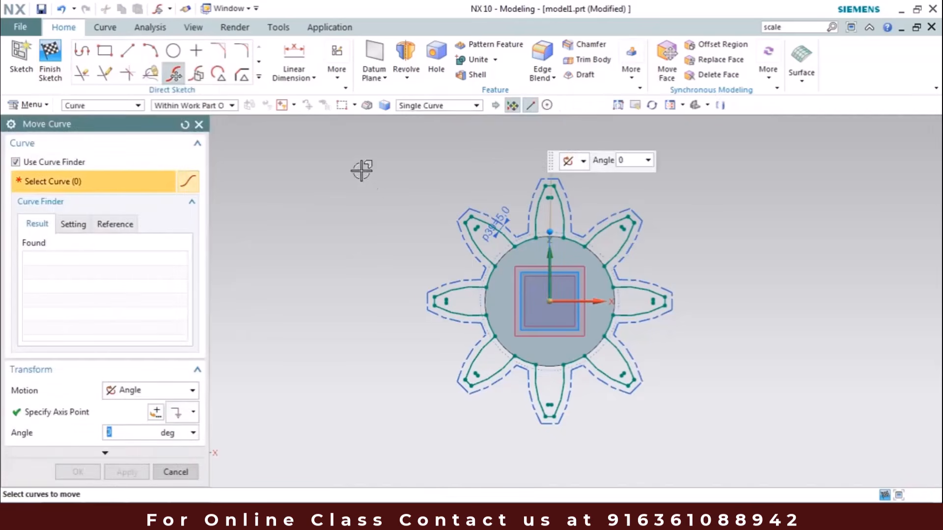
pyautogui.moveTo(555, 369); pyautogui.dragTo(707, 451)
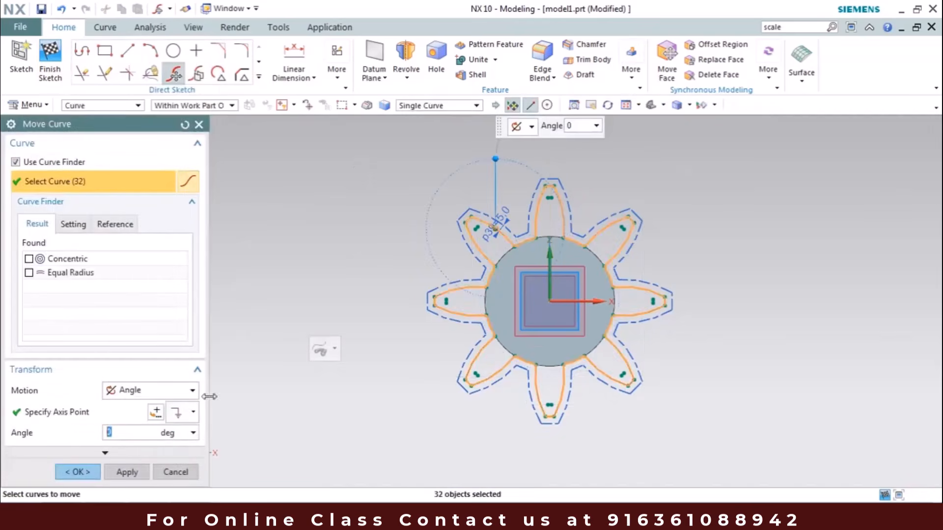
pyautogui.click(122, 414)
pyautogui.click(550, 301)
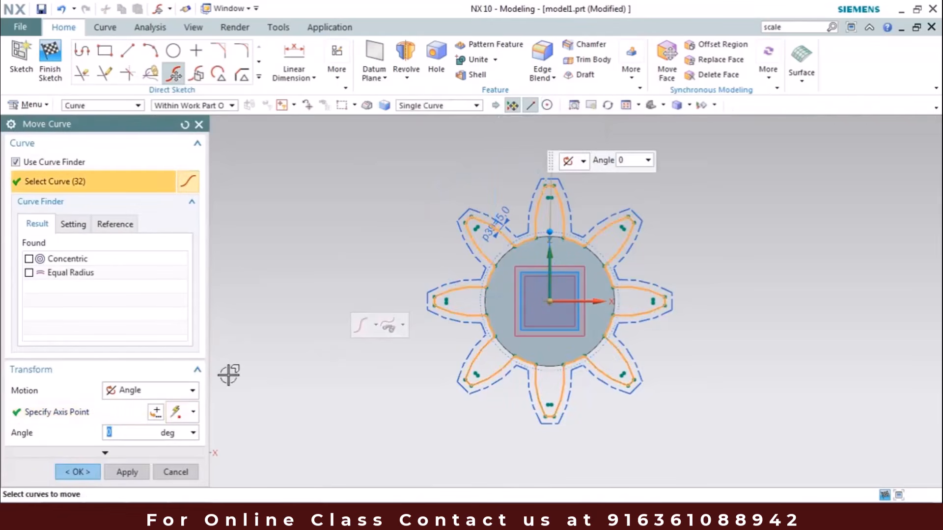
pyautogui.write('30')
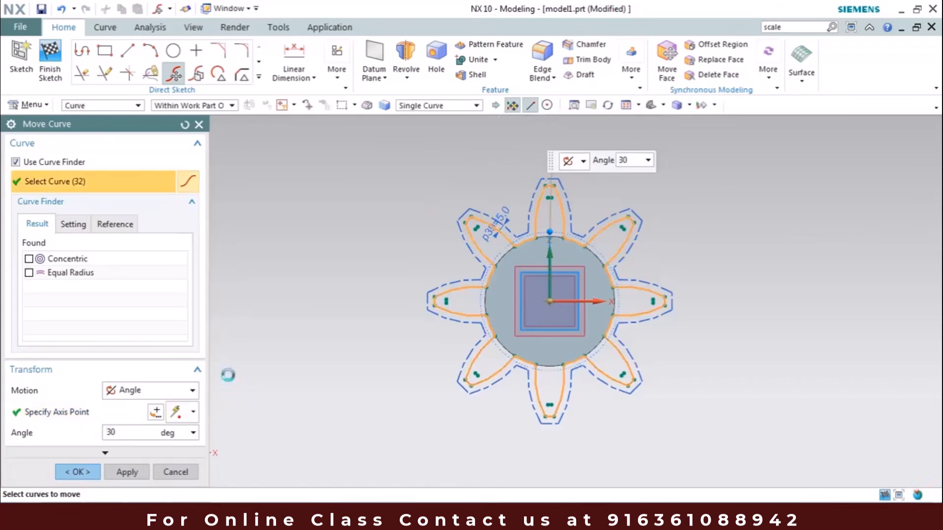
pyautogui.click(81, 471)
pyautogui.click(263, 274)
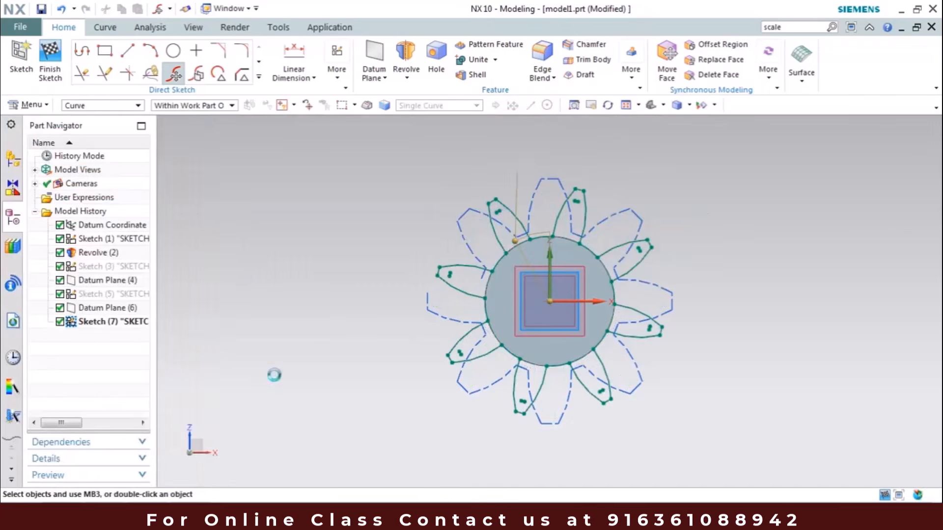
# - Finish the frontmost blade sketch and show the middle and original end-face blade sketches again
pyautogui.click(50, 58)
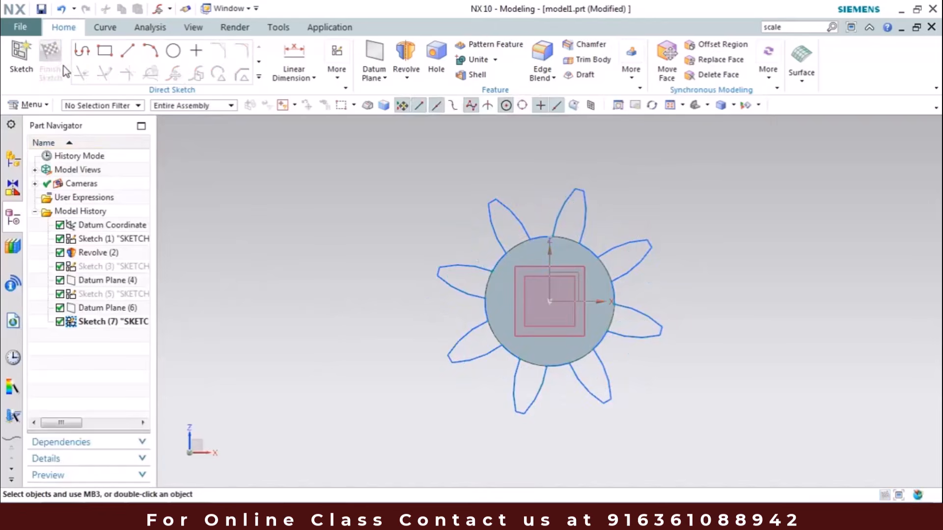
pyautogui.moveTo(297, 191); pyautogui.dragTo(259, 204, button='middle')
pyautogui.click(105, 293)
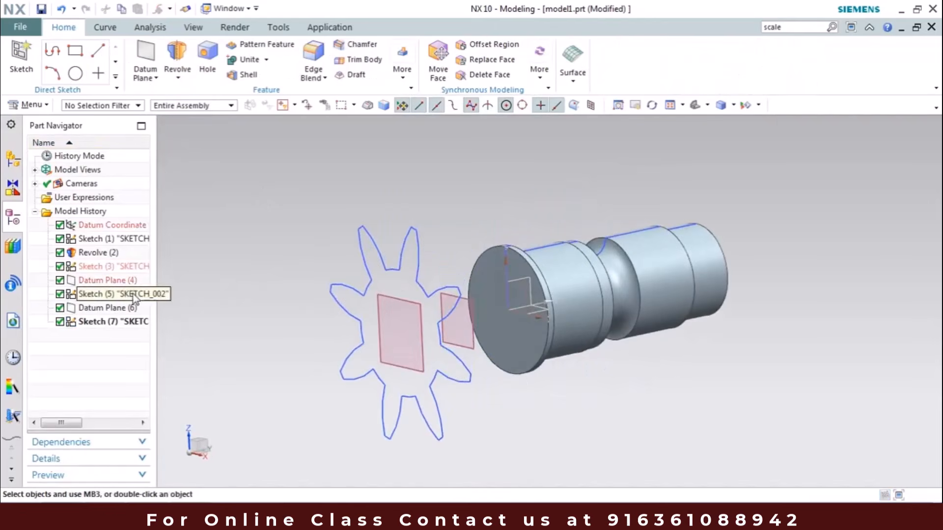
pyautogui.rightClick(131, 294)
pyautogui.click(162, 10)
pyautogui.click(93, 266)
pyautogui.rightClick(104, 266)
pyautogui.click(146, 15)
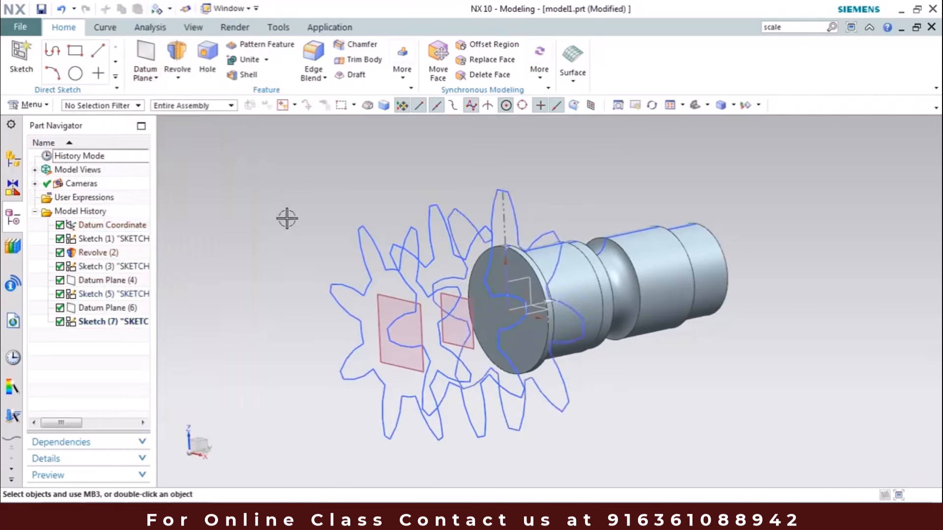
pyautogui.moveTo(305, 245)
pyautogui.mouseDown(button='middle')
pyautogui.moveTo(275, 260)
pyautogui.moveTo(270, 278)
pyautogui.moveTo(282, 223)
pyautogui.moveTo(316, 234)
pyautogui.moveTo(320, 221)
pyautogui.moveTo(303, 221)
pyautogui.moveTo(267, 172)
pyautogui.moveTo(196, 241)
pyautogui.moveTo(266, 239)
pyautogui.mouseUp(button='middle')
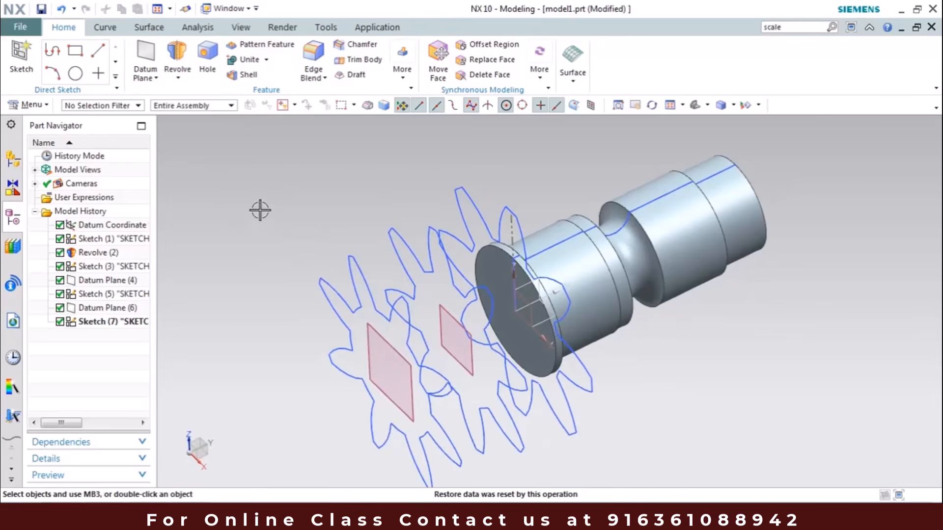
# - Start a Through Curves surface and hide both offset datum planes
pyautogui.click(129, 29)
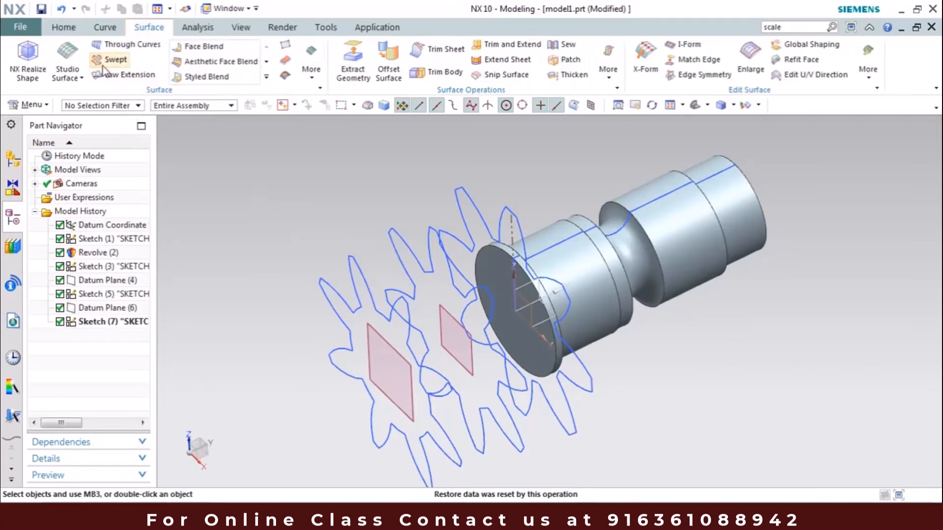
pyautogui.click(116, 59)
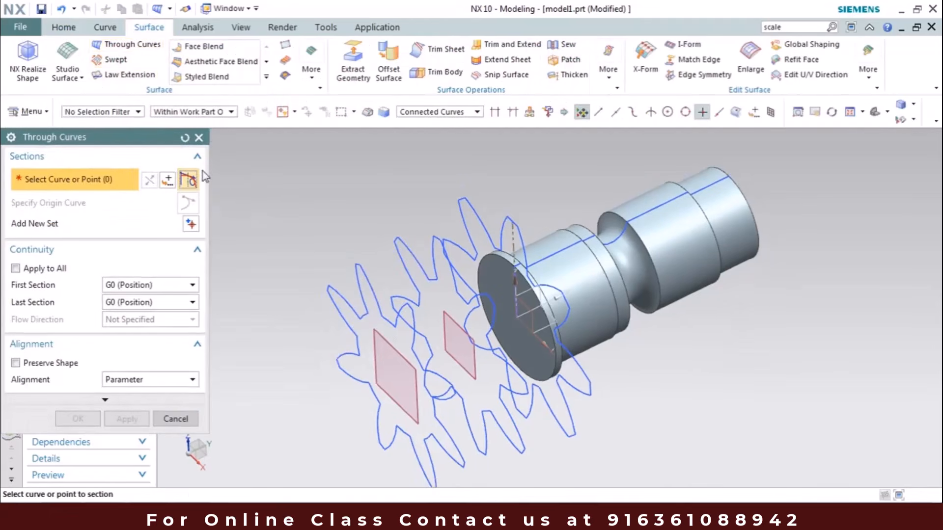
pyautogui.moveTo(134, 138); pyautogui.dragTo(328, 112)
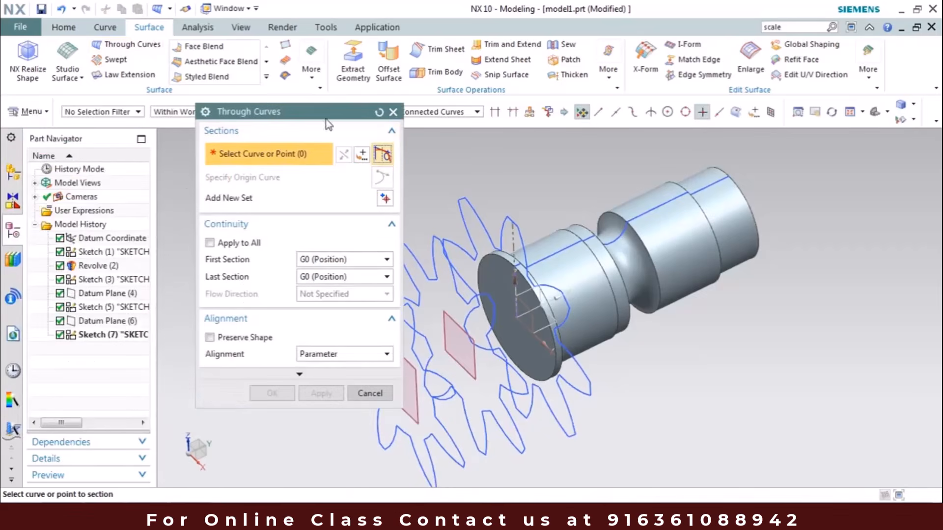
pyautogui.rightClick(113, 294)
pyautogui.click(148, 297)
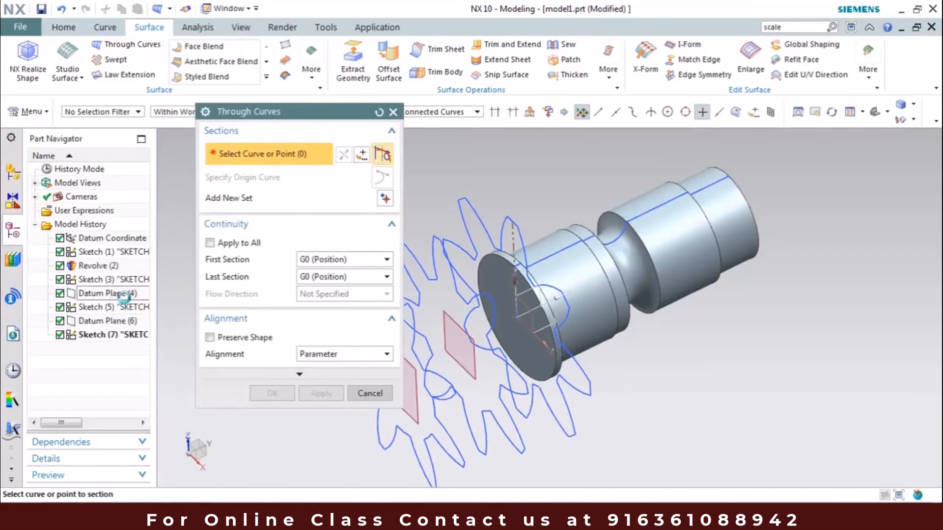
pyautogui.rightClick(105, 321)
pyautogui.click(137, 331)
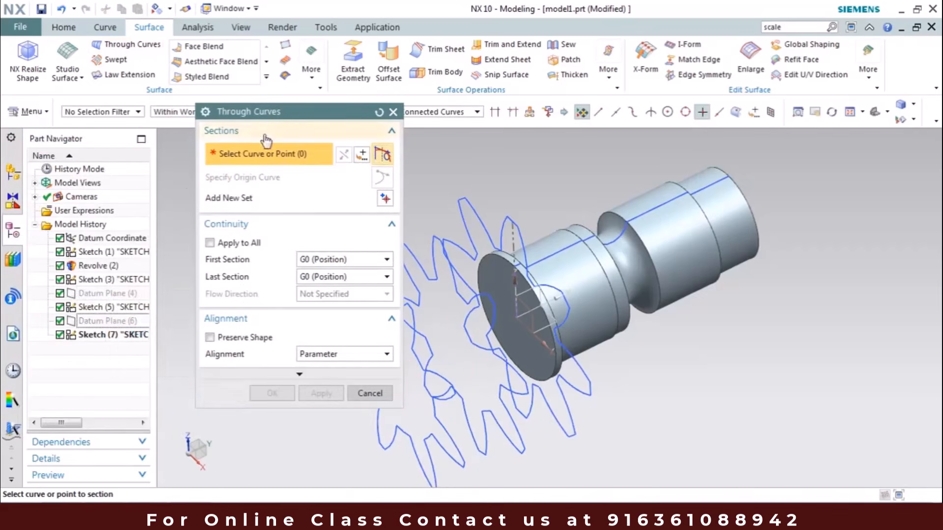
pyautogui.moveTo(277, 120); pyautogui.dragTo(150, 147)
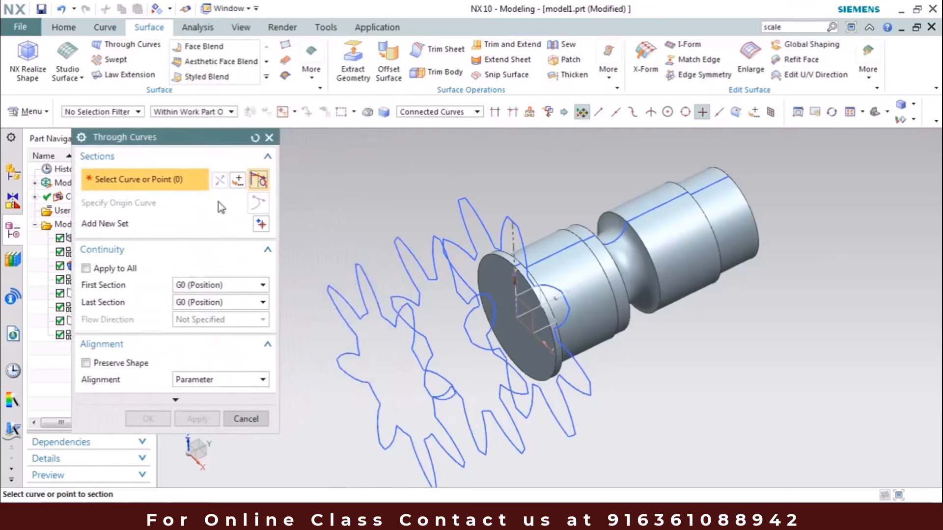
# - Set the first Through Curves section to the connected end-face blade profile, picked at the uppermost blade's tip edge
pyautogui.click(423, 114)
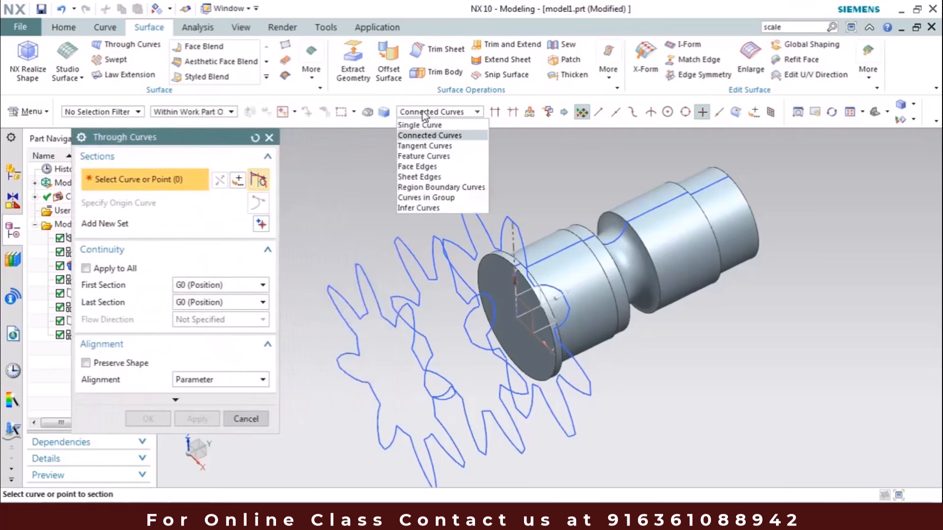
pyautogui.click(421, 137)
pyautogui.scroll(-4, 504, 228)
pyautogui.scroll(5, 505, 227)
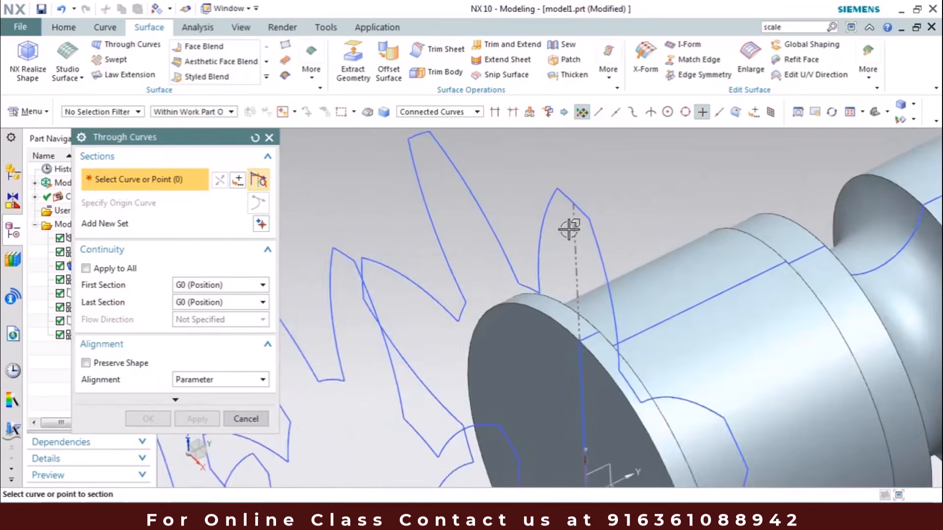
pyautogui.scroll(-2, 570, 229)
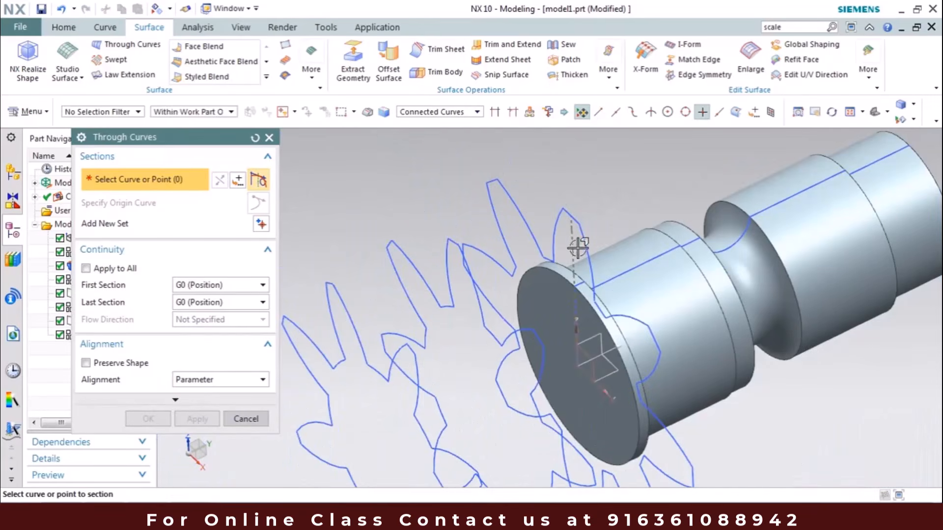
pyautogui.scroll(3, 579, 248)
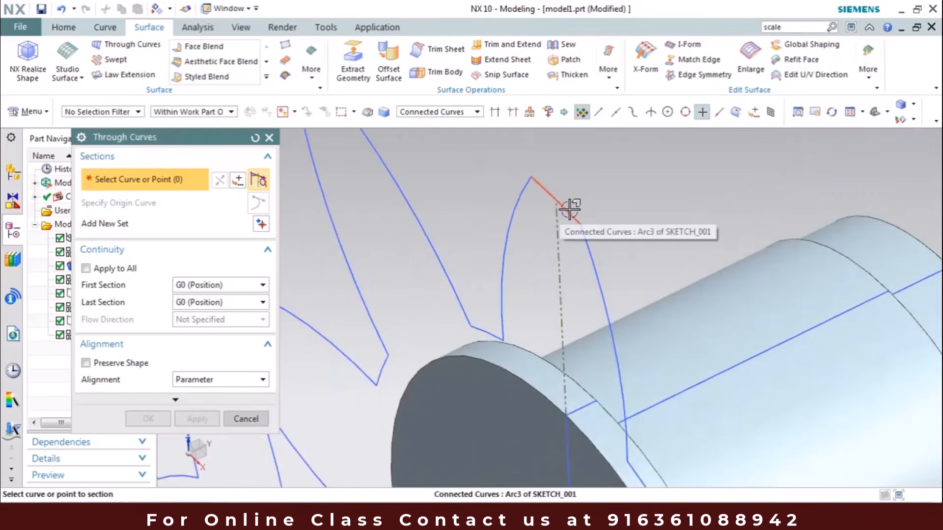
pyautogui.scroll(1, 570, 208)
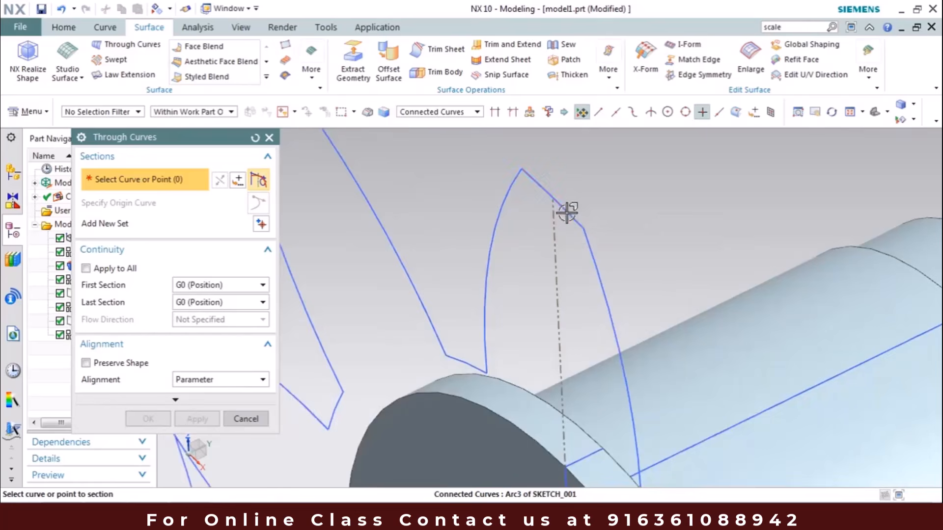
pyautogui.click(565, 210)
pyautogui.scroll(-4, 615, 205)
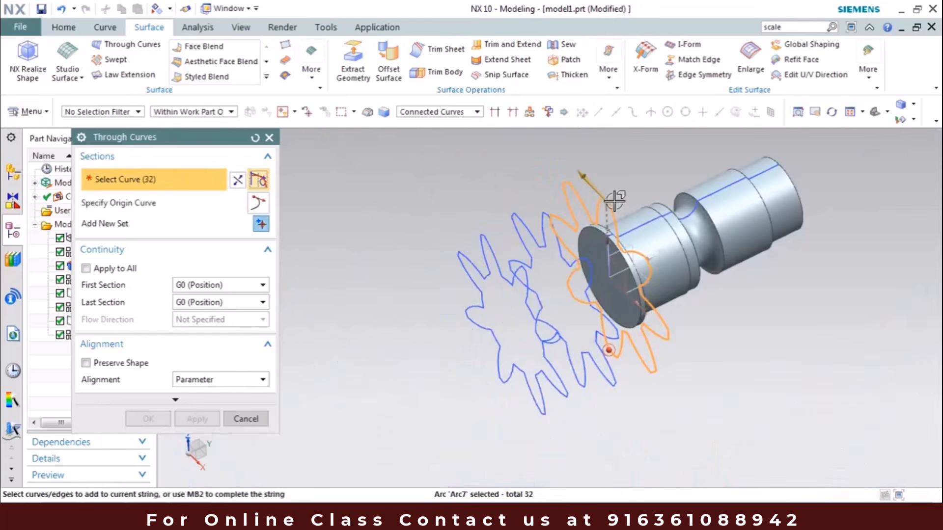
pyautogui.middleClick(492, 196)
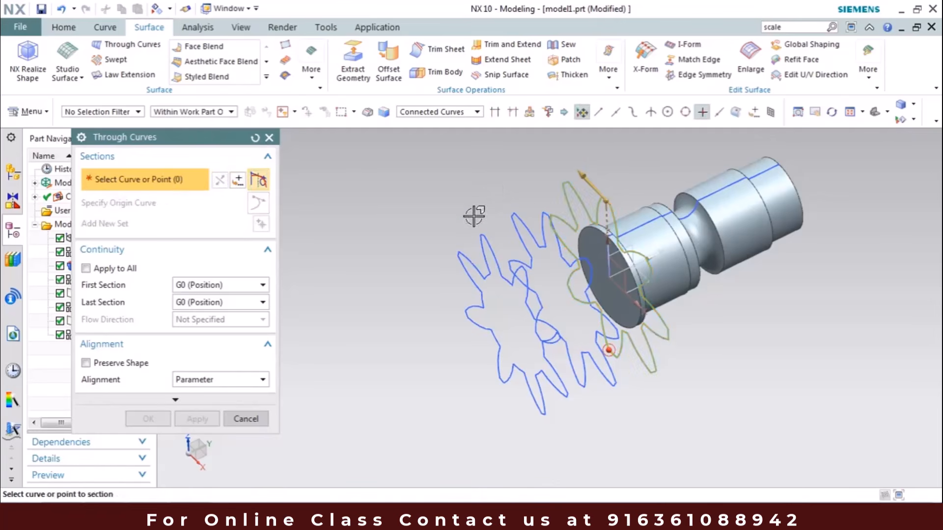
# - Add the connected blade profile on the middle plane as the second section, picked at a blade's tip edge
pyautogui.scroll(5, 525, 210)
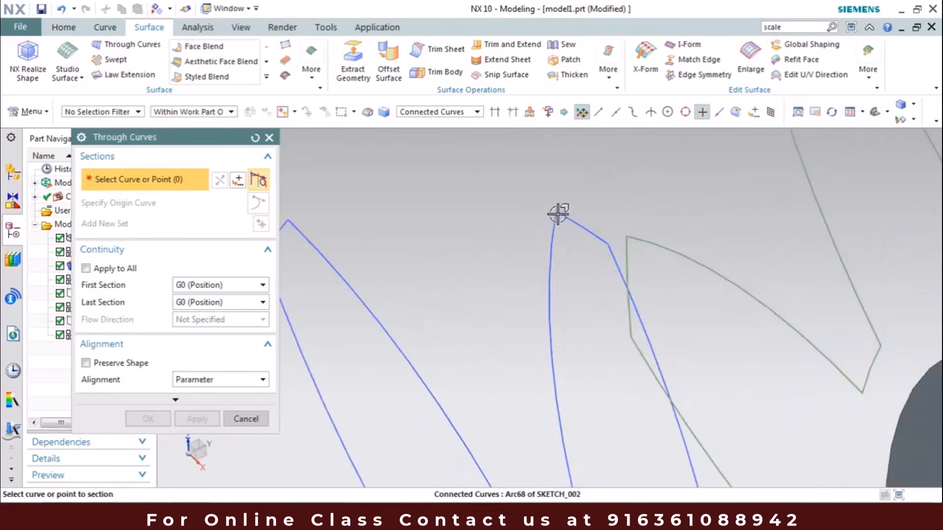
pyautogui.scroll(3, 554, 215)
pyautogui.click(623, 268)
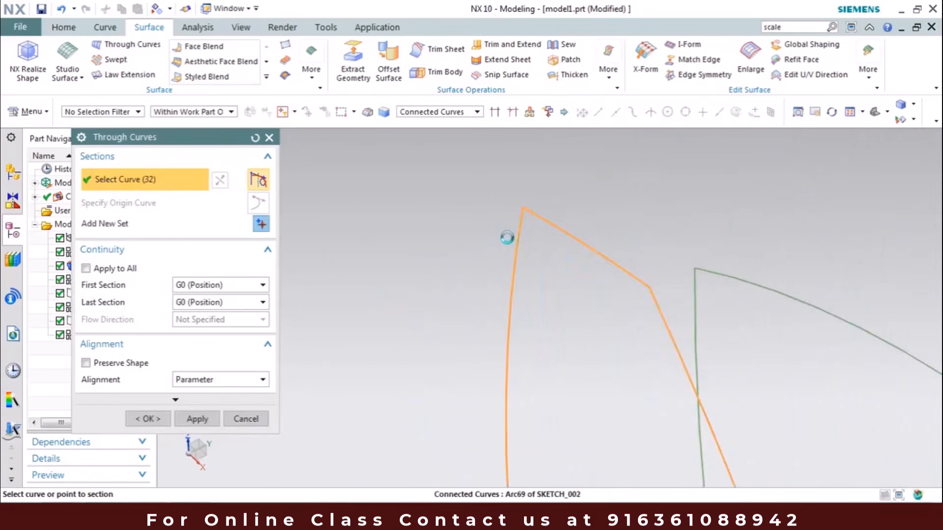
pyautogui.scroll(-5, 507, 202)
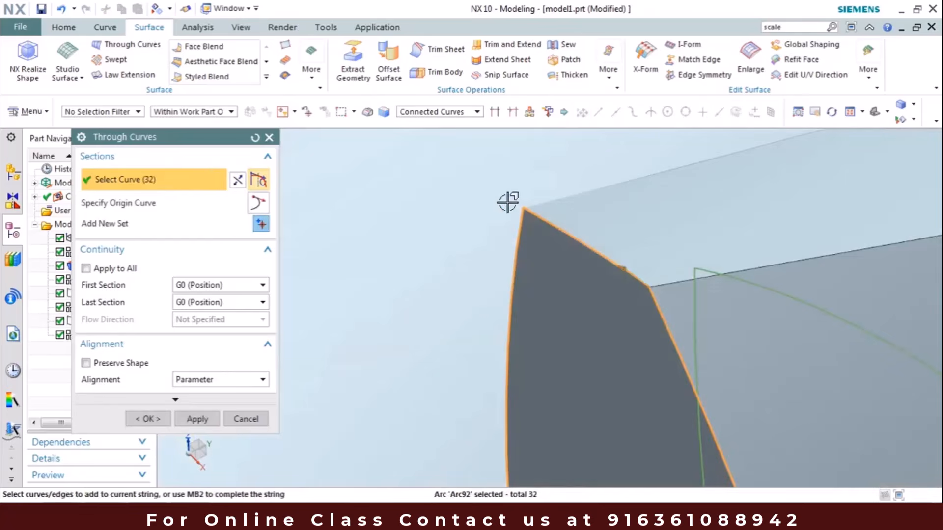
# - Add the connected frontmost blade profile as the third section, picked at a blade's tip edge, and create the Through Curves body
pyautogui.scroll(-2, 507, 202)
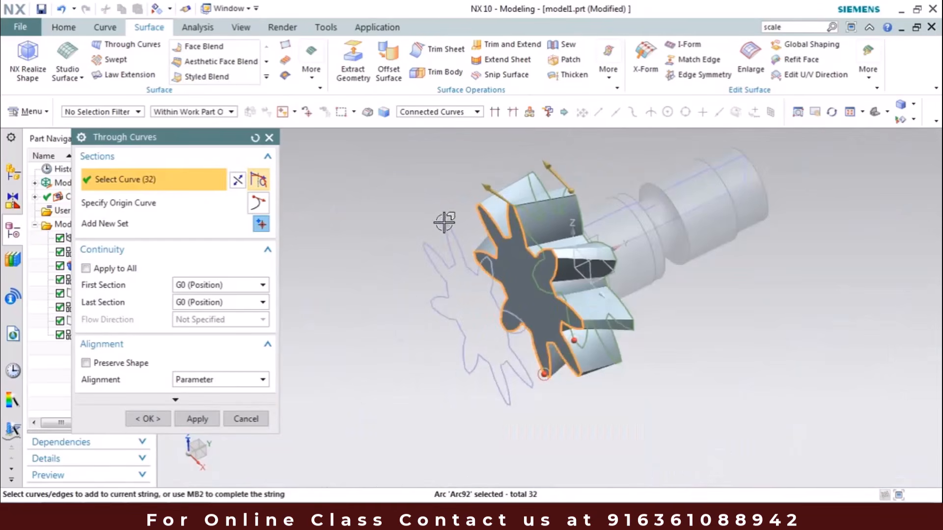
pyautogui.middleClick(369, 193)
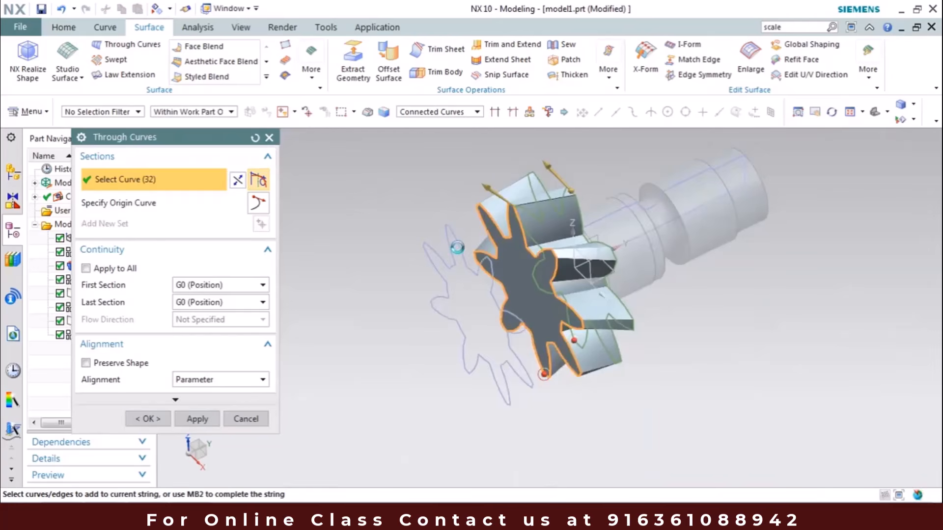
pyautogui.scroll(-3, 460, 245)
pyautogui.scroll(9, 460, 245)
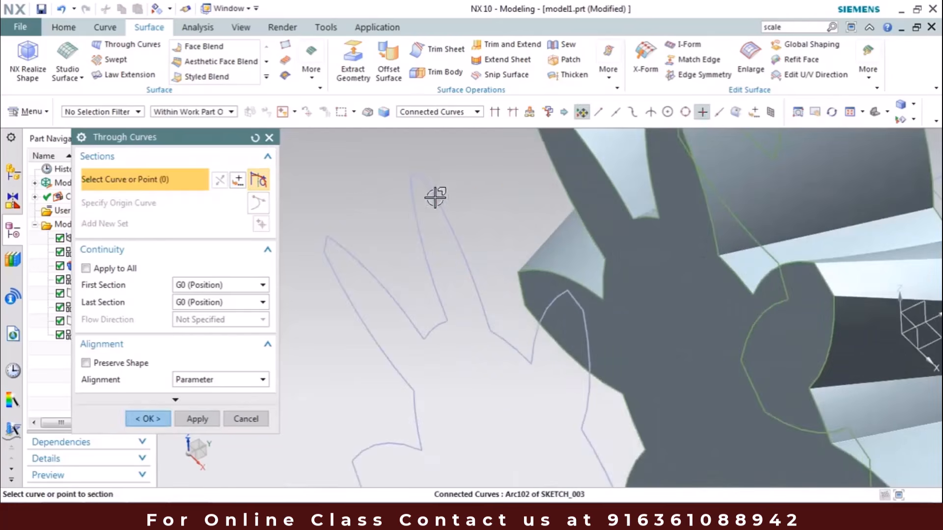
pyautogui.scroll(5, 427, 187)
pyautogui.click(440, 239)
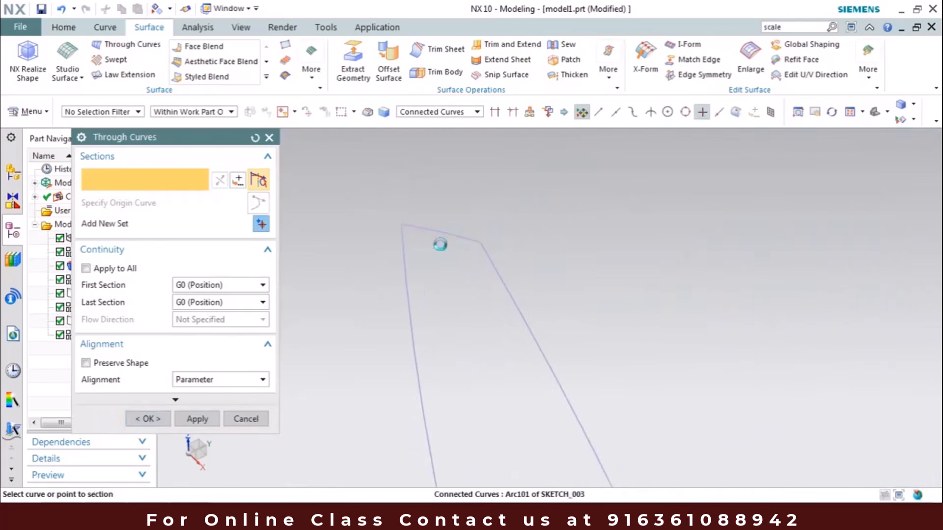
pyautogui.scroll(-6, 477, 235)
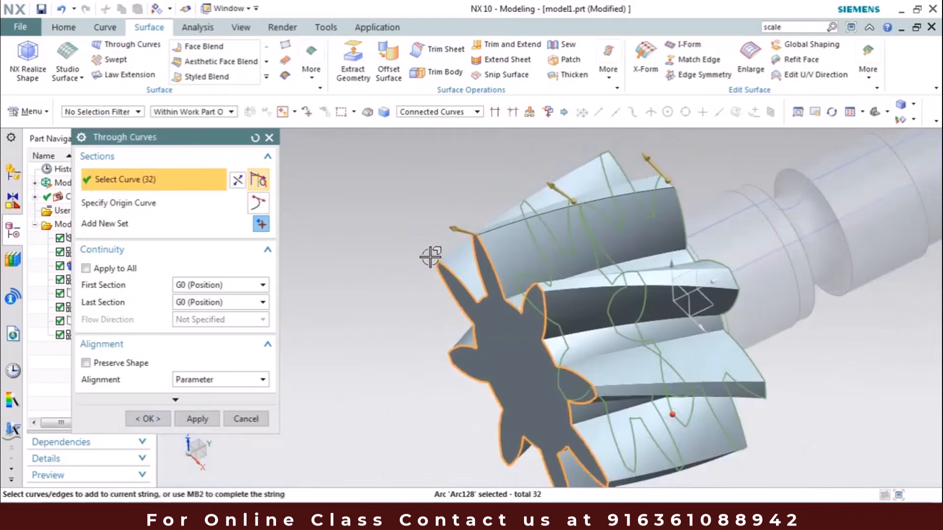
pyautogui.moveTo(431, 257); pyautogui.dragTo(438, 237, button='middle')
pyautogui.click(145, 421)
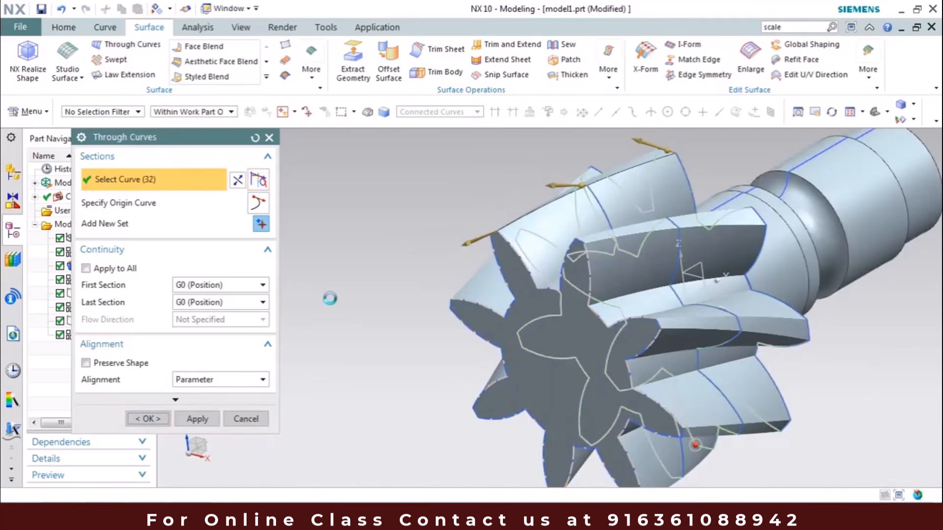
pyautogui.scroll(-2, 315, 300)
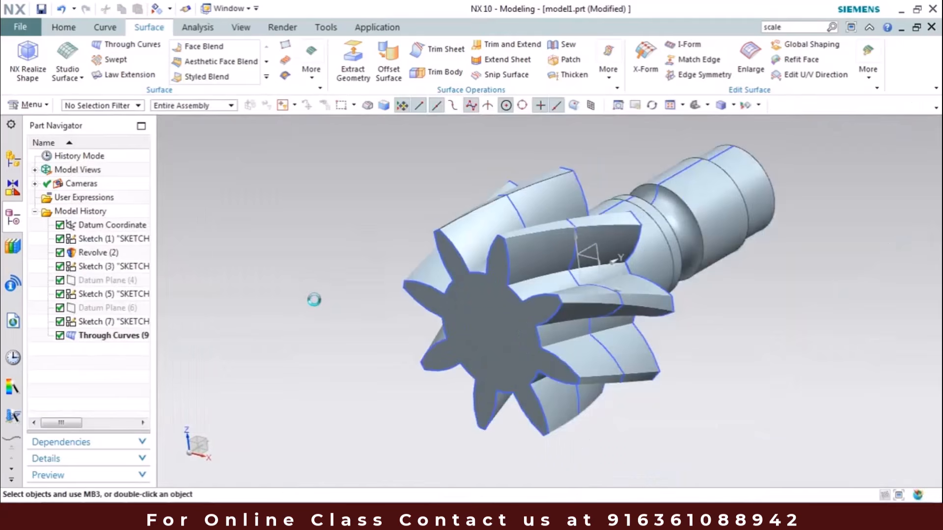
pyautogui.scroll(-1, 314, 300)
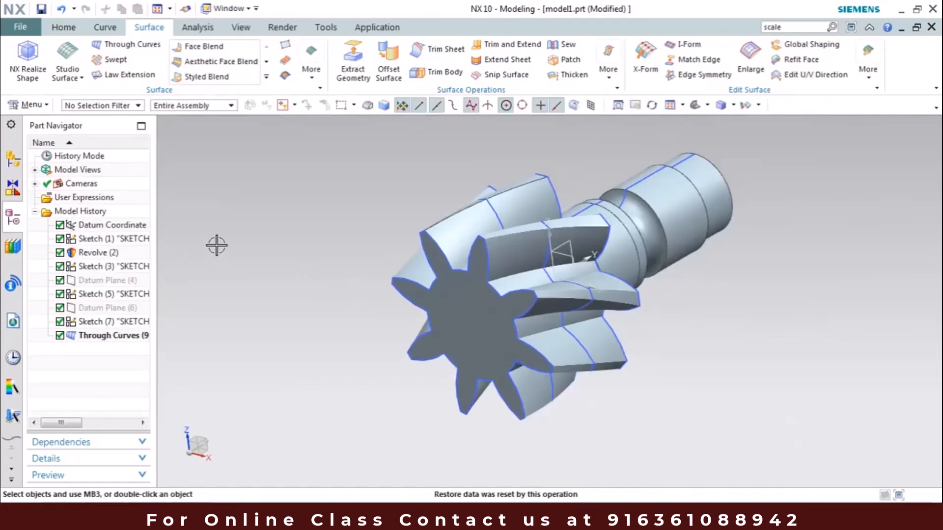
# - Hide all sketches so only the solid bodies and the coordinate system stay displayed
pyautogui.hotkey('ctrl', 'w')
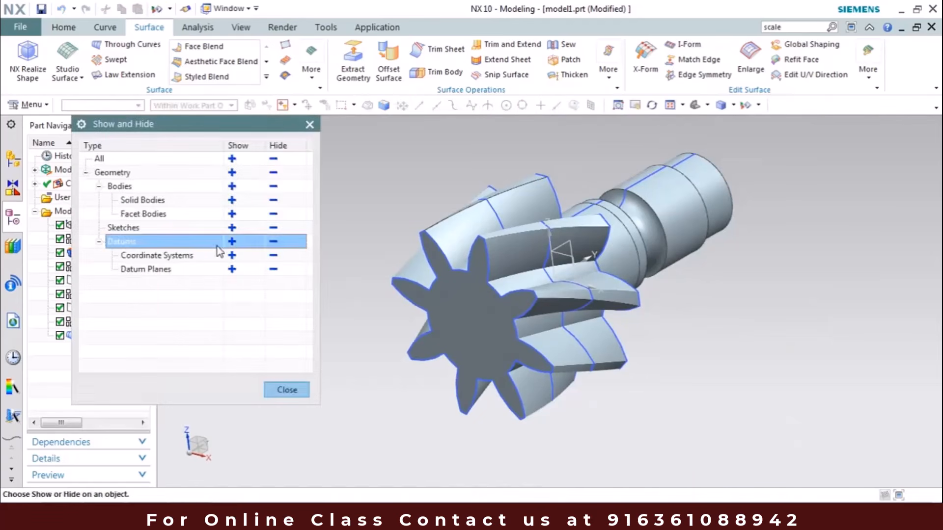
pyautogui.click(273, 229)
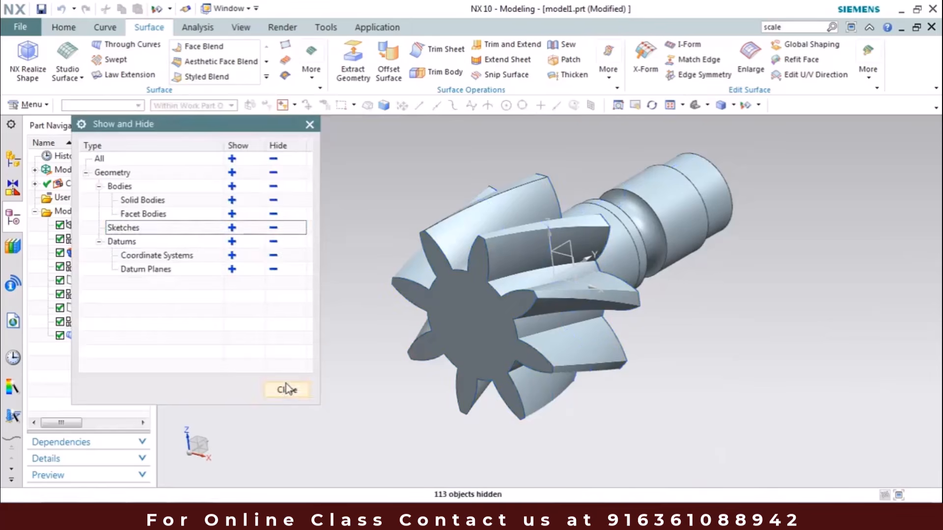
pyautogui.click(288, 389)
pyautogui.moveTo(263, 309); pyautogui.dragTo(233, 350, button='middle')
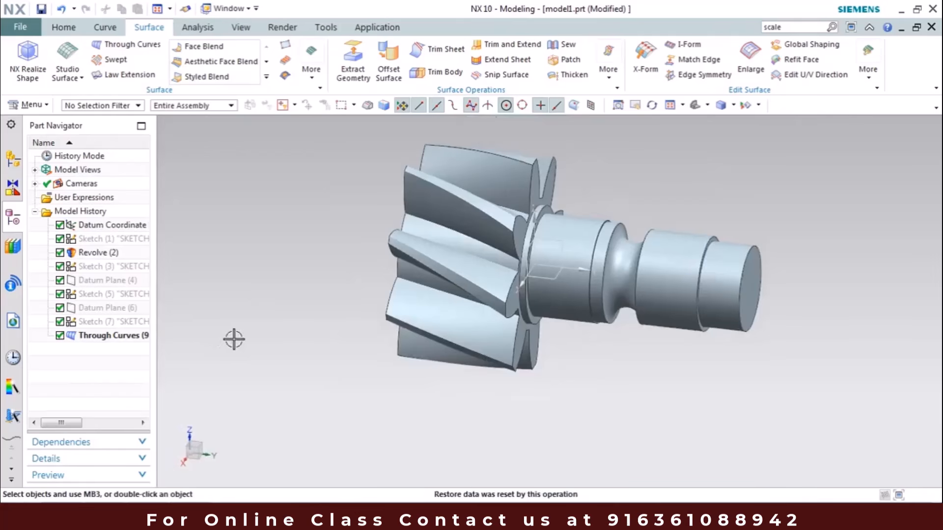
pyautogui.moveTo(284, 290); pyautogui.dragTo(328, 307, button='middle')
pyautogui.scroll(-1, 204, 321)
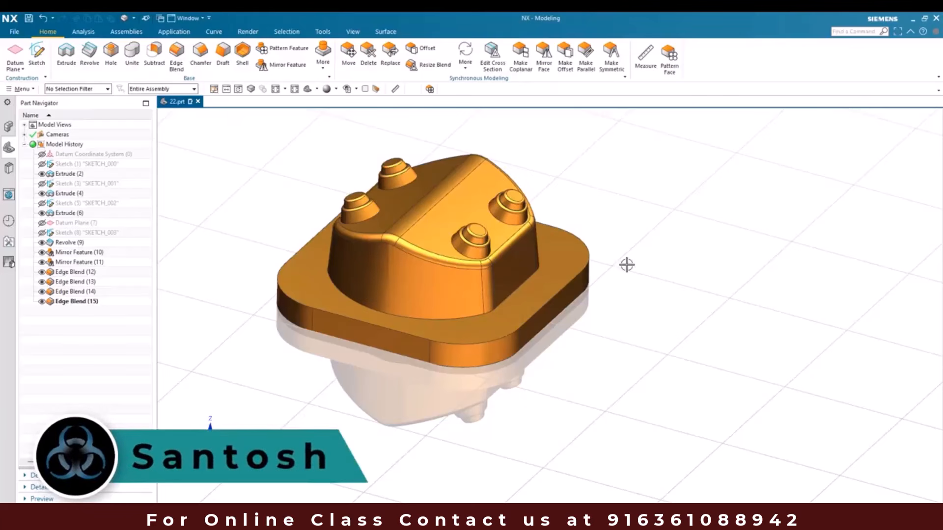
# - Inspect the finished example part 22.prt and study its dimensions in reference drawing 22 in Windows Photo Viewer
pyautogui.moveTo(628, 265); pyautogui.dragTo(555, 270, button='middle')
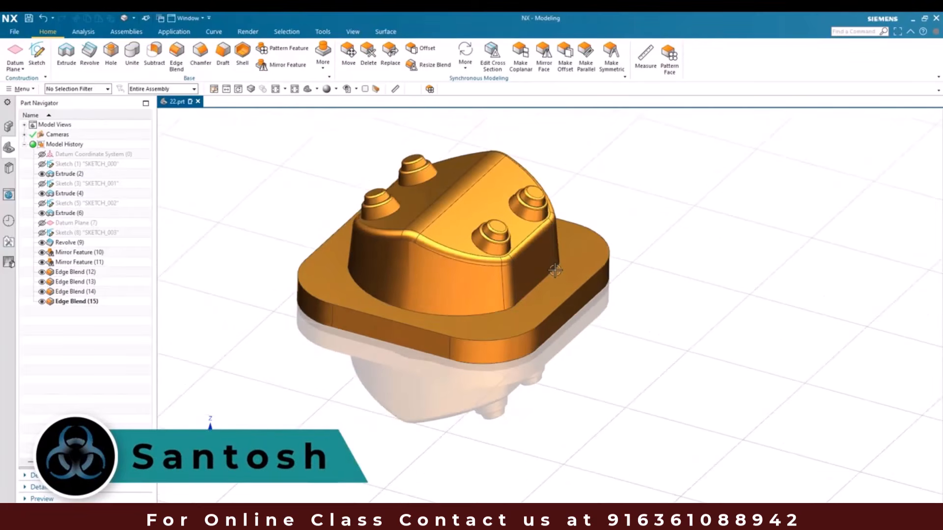
pyautogui.click(436, 194)
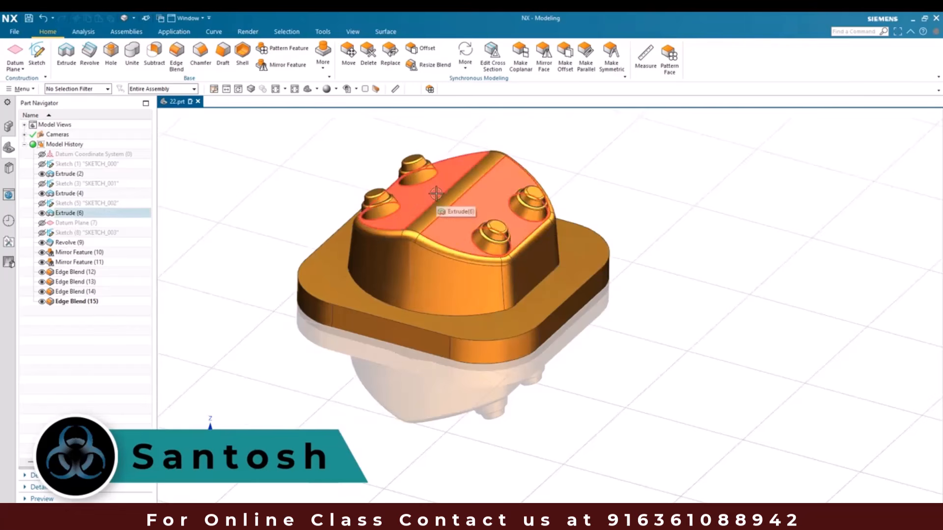
pyautogui.click(552, 489)
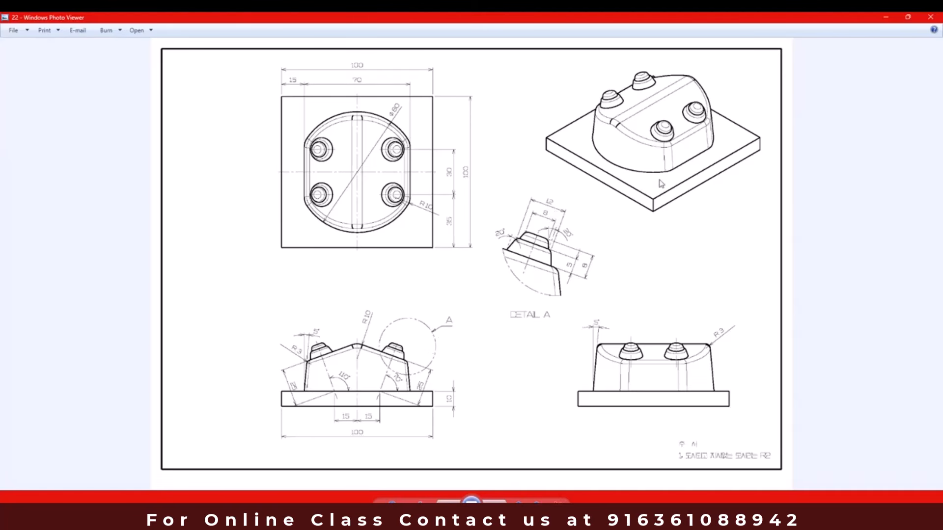
pyautogui.hotkey('alt', 'Tab')
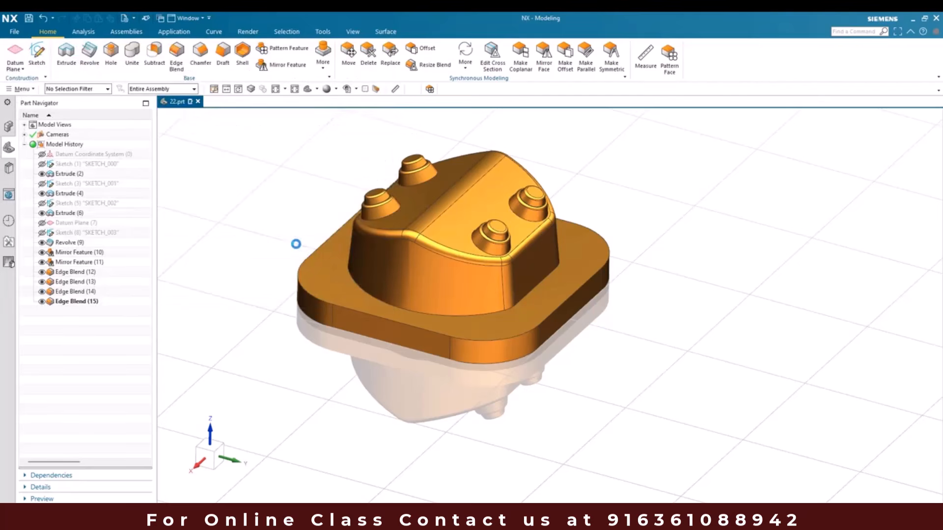
# - Create a new millimetre part model1.prt from the Model template and check the base plate size in reference drawing 22
pyautogui.hotkey('ctrl', 'n')
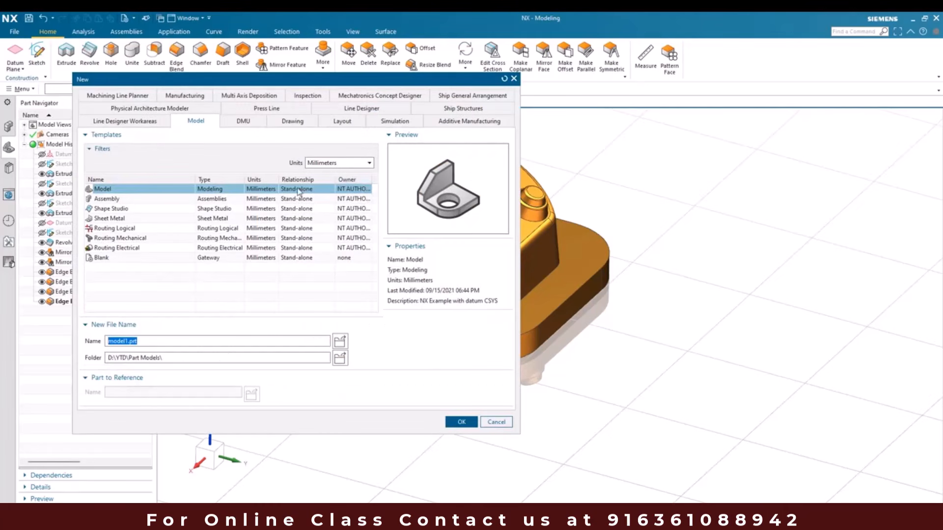
pyautogui.click(460, 423)
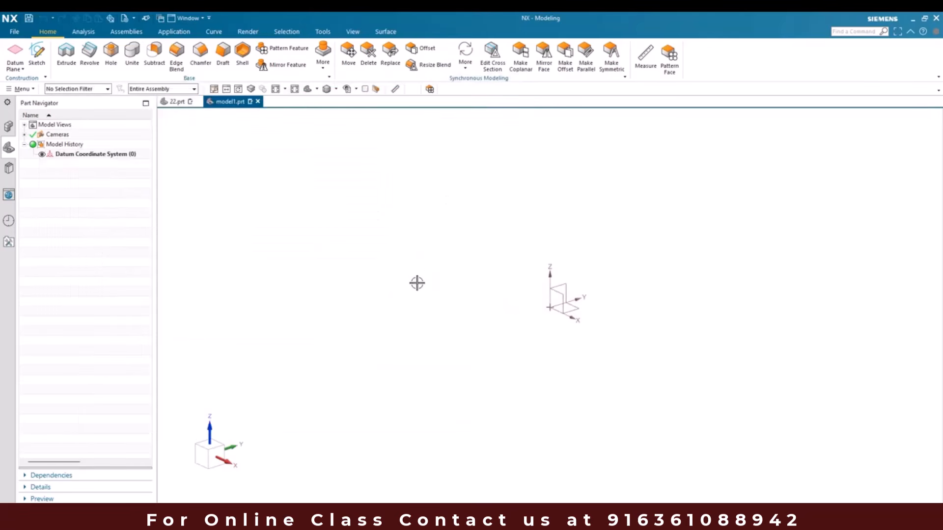
pyautogui.hotkey('alt', 'Tab')
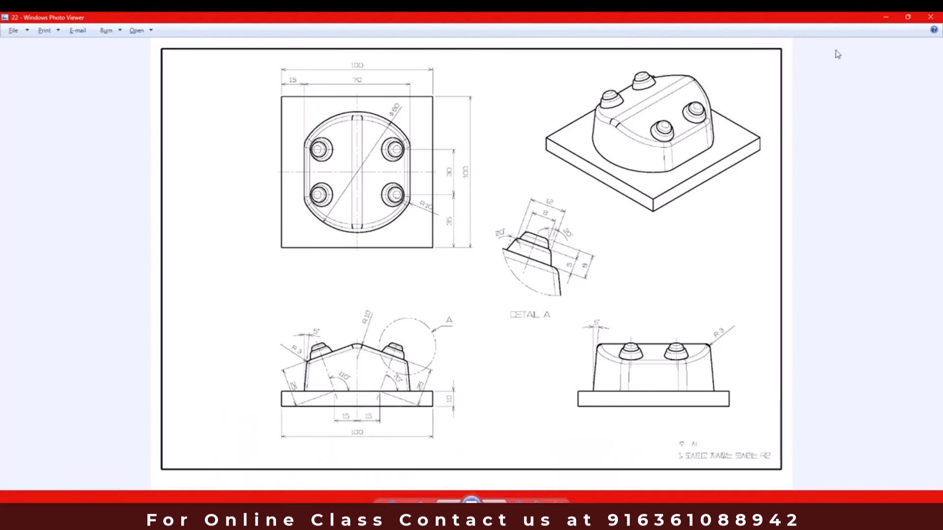
pyautogui.click(888, 18)
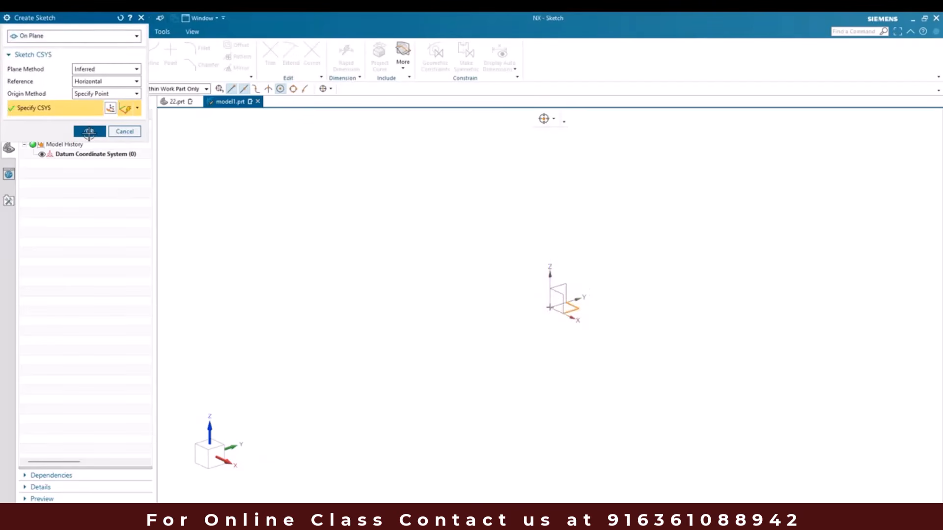
# - Start a sketch on the XY plane and draw a rectangle about 410 mm wide, centred on the origin
pyautogui.click(89, 132)
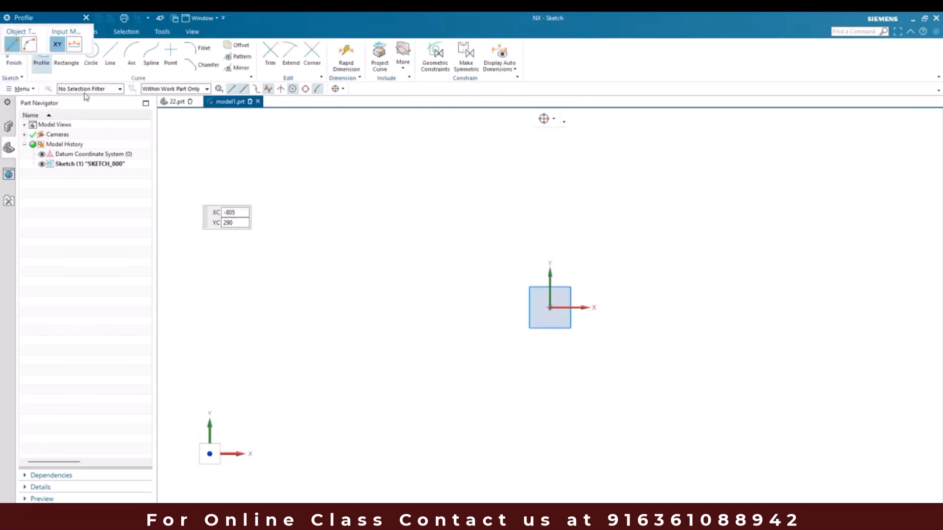
pyautogui.press('r')
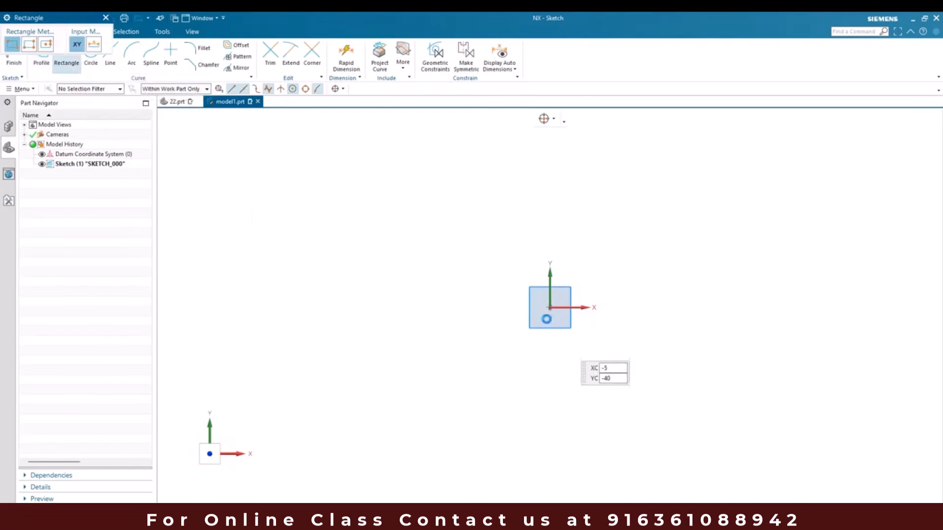
pyautogui.click(550, 309)
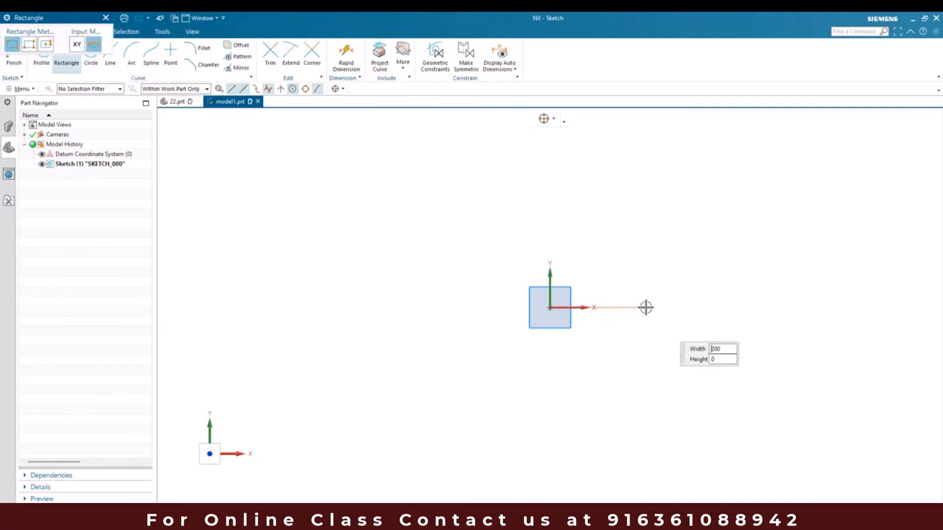
pyautogui.click(50, 47)
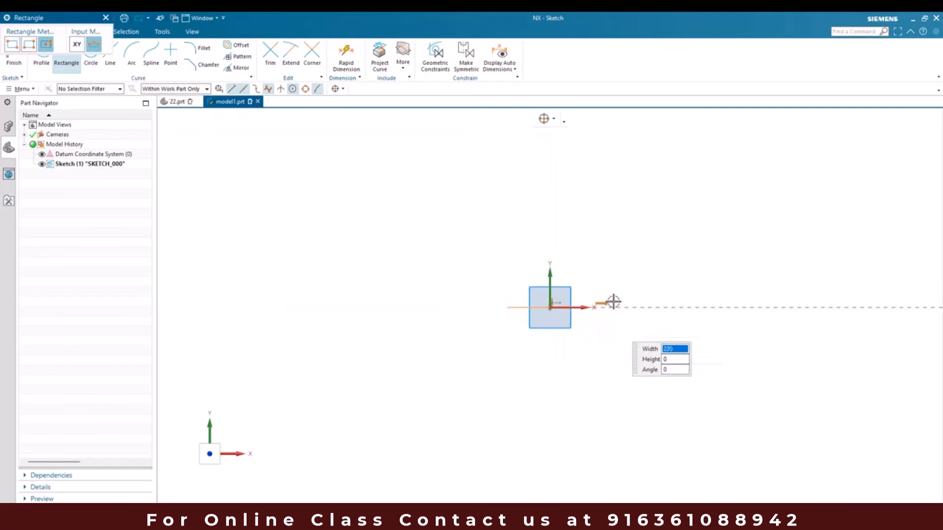
pyautogui.click(648, 305)
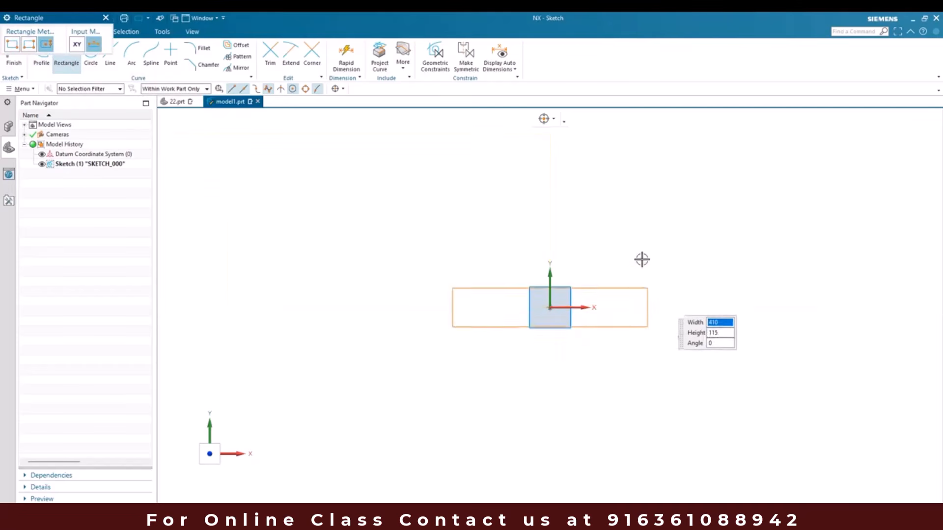
pyautogui.click(640, 241)
pyautogui.press('Escape')
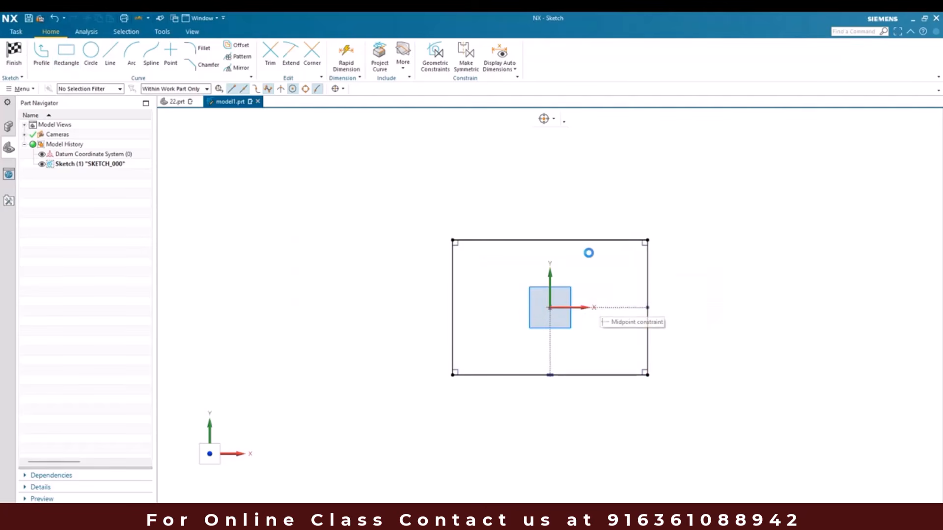
# - Dimension the rectangle's width and height to 100 mm each and finish the sketch
pyautogui.click(588, 241)
pyautogui.click(561, 175)
pyautogui.write('100')
pyautogui.press('Return')
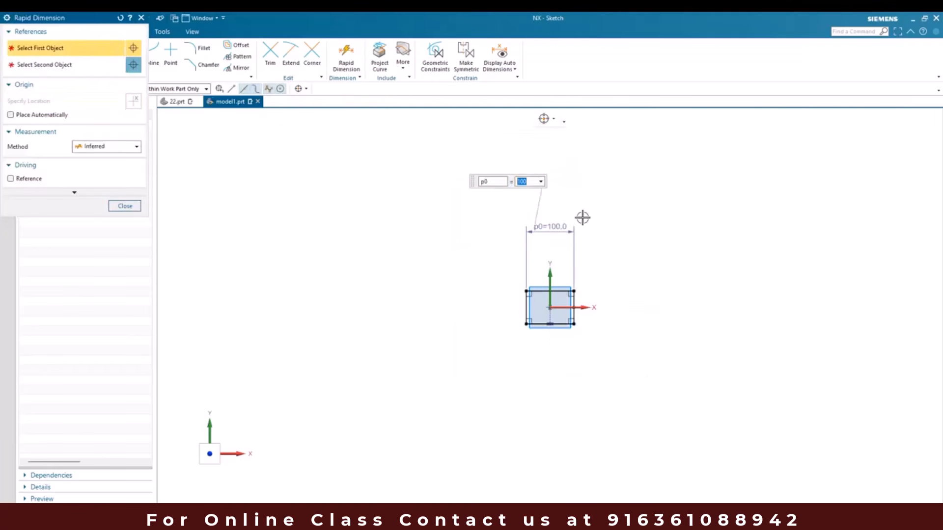
pyautogui.scroll(6, 581, 322)
pyautogui.click(543, 227)
pyautogui.click(632, 305)
pyautogui.press('Return')
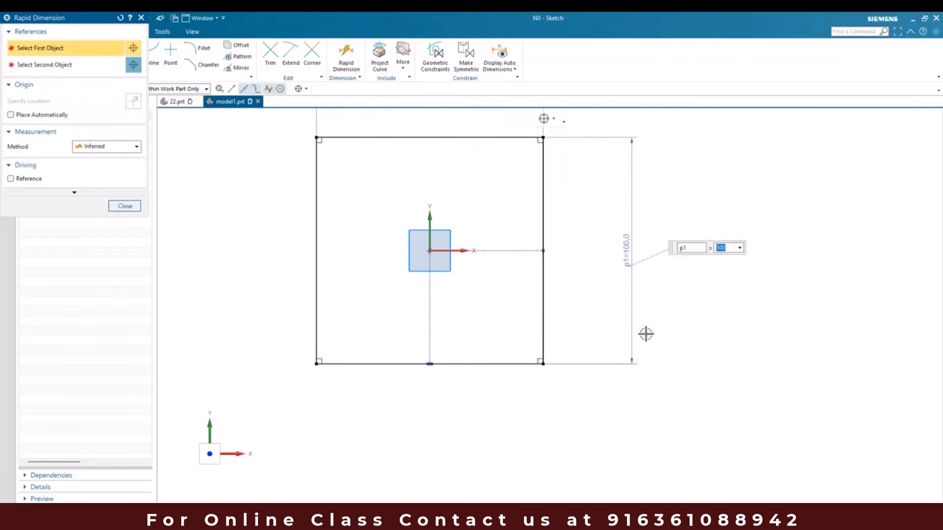
pyautogui.press('Escape')
pyautogui.hotkey('ctrl', 'f')
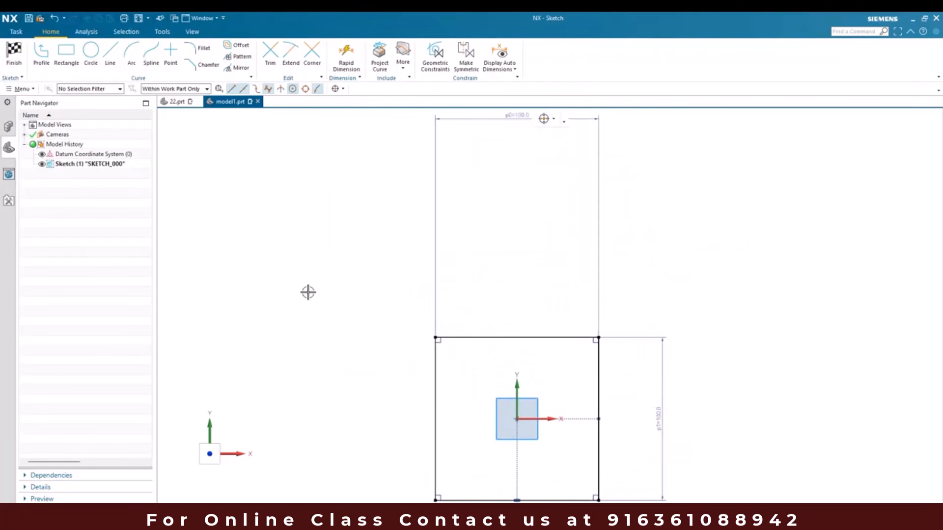
pyautogui.click(14, 53)
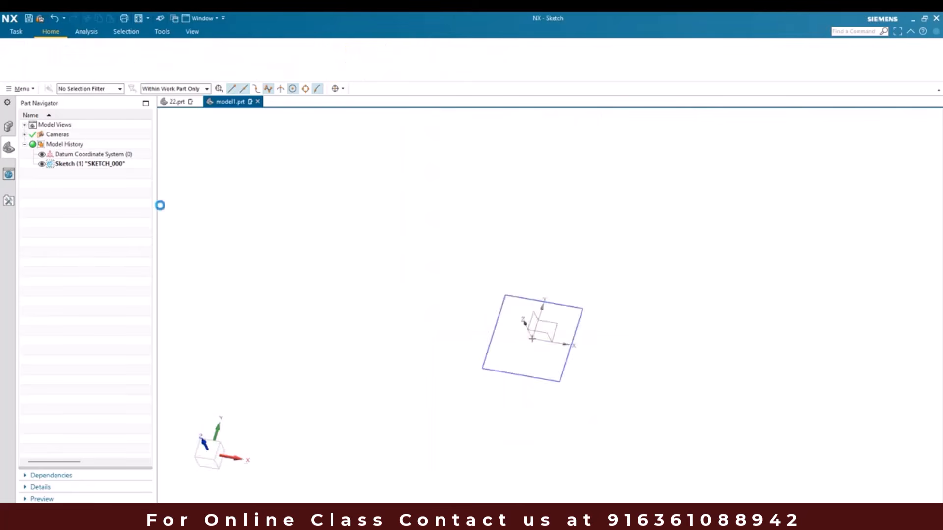
# - Check the base thickness in the reference drawing and extrude the square sketch upward from 0 to 10 mm
pyautogui.hotkey('alt', 'Tab')
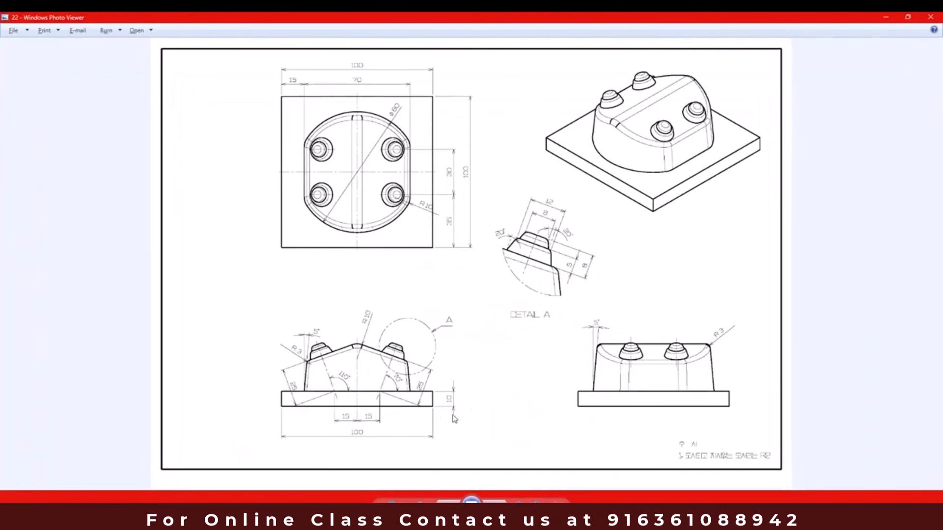
pyautogui.hotkey('alt', 'Tab')
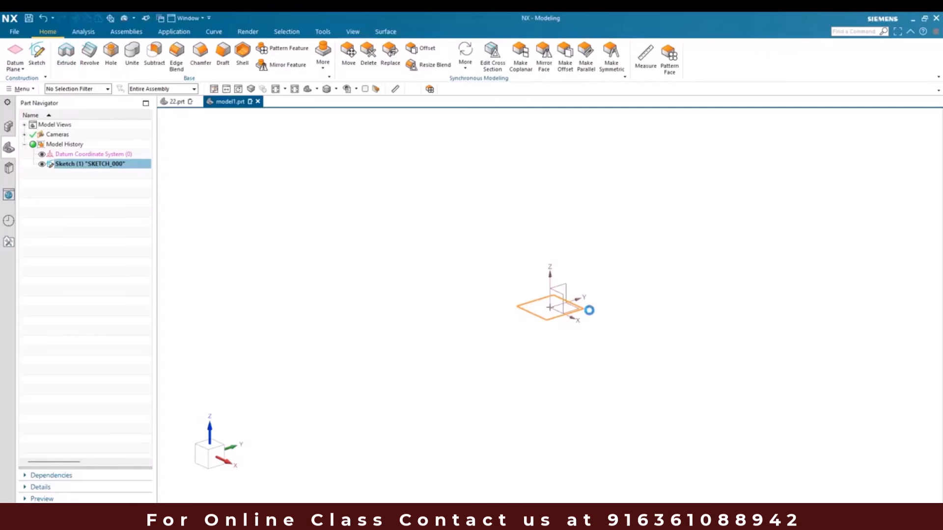
pyautogui.press('x')
pyautogui.scroll(5, 542, 311)
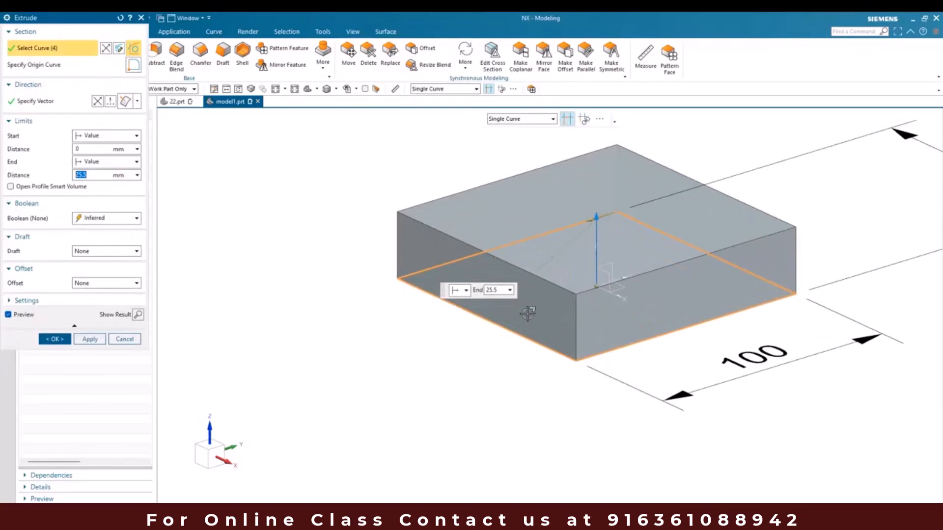
pyautogui.write('10')
pyautogui.press('Return')
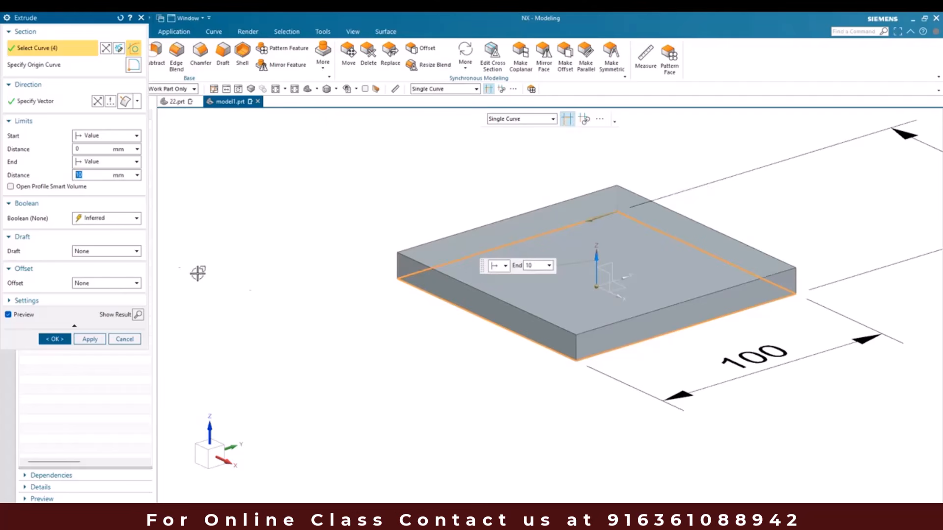
pyautogui.click(54, 339)
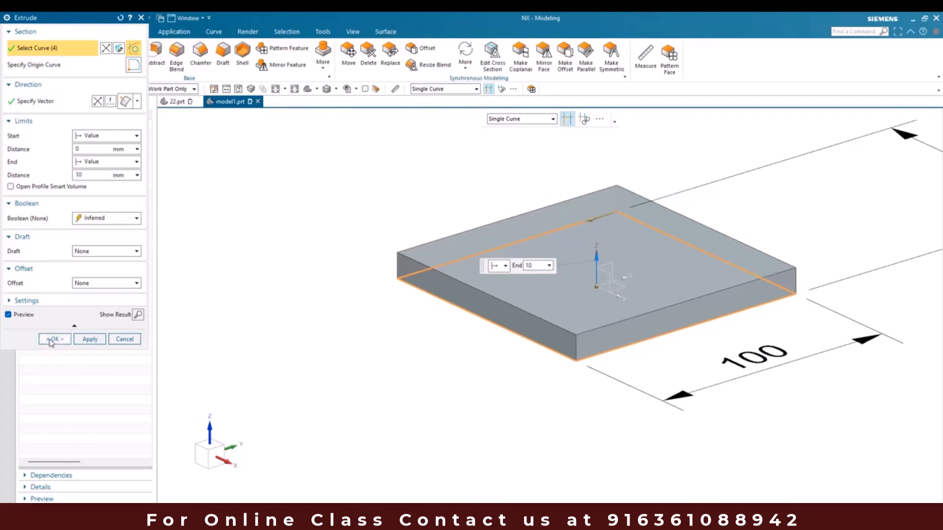
# - Consult the reference drawing 22 and start a sketch on the top face of the extruded square plate
pyautogui.hotkey('alt', 'Tab')
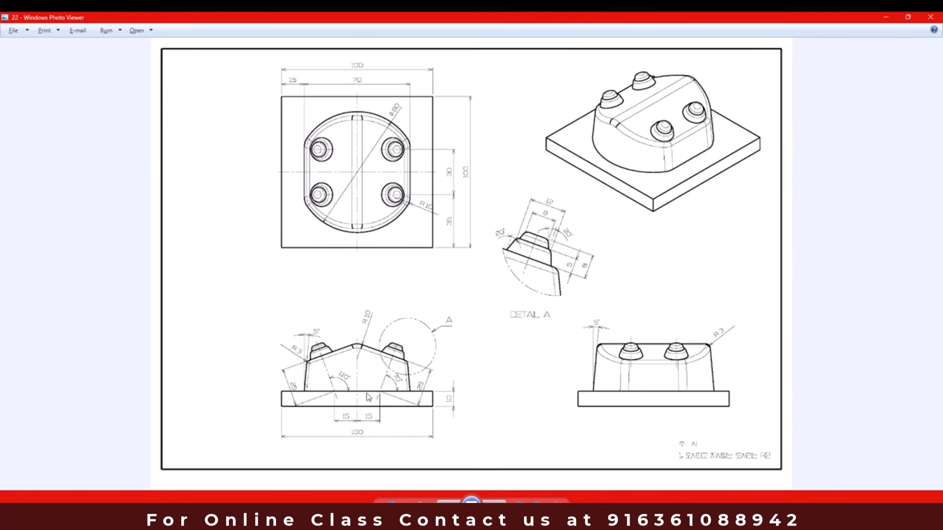
pyautogui.hotkey('alt', 'Tab')
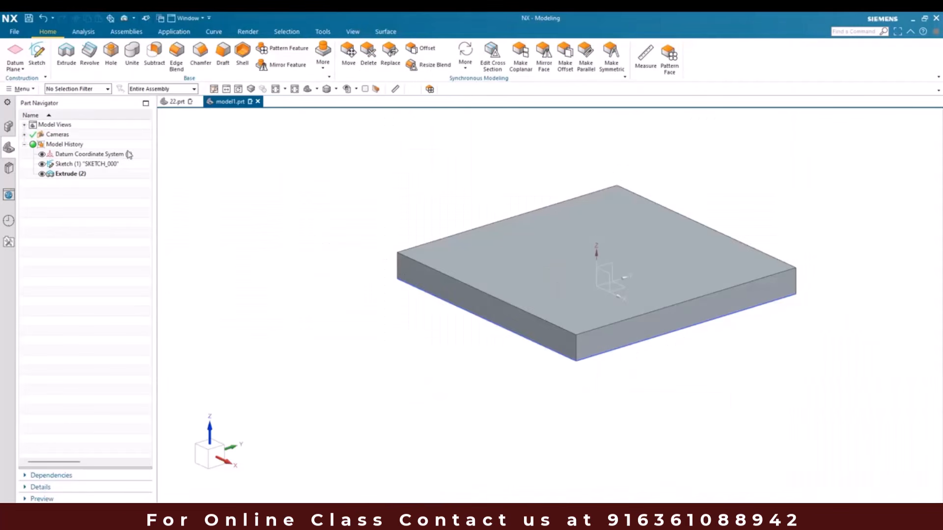
pyautogui.click(36, 53)
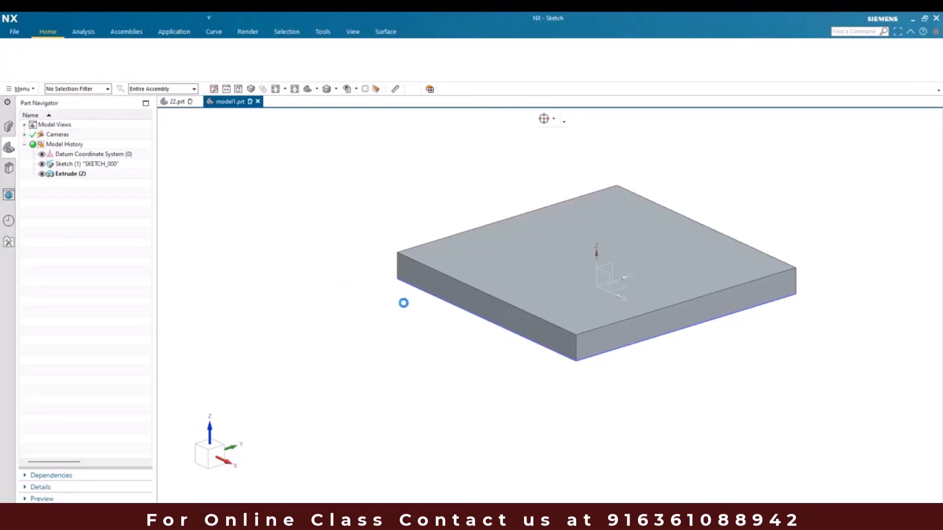
pyautogui.click(640, 269)
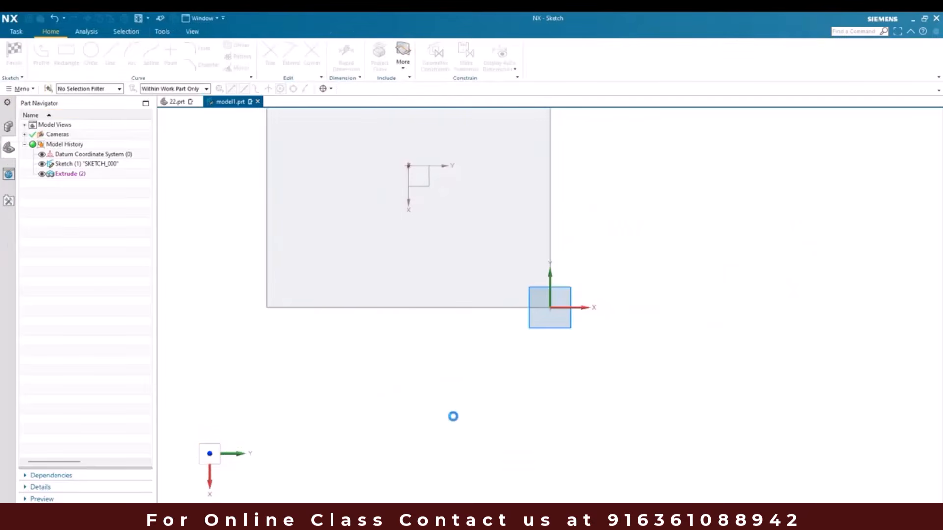
pyautogui.scroll(-4, 453, 417)
pyautogui.scroll(4, 403, 325)
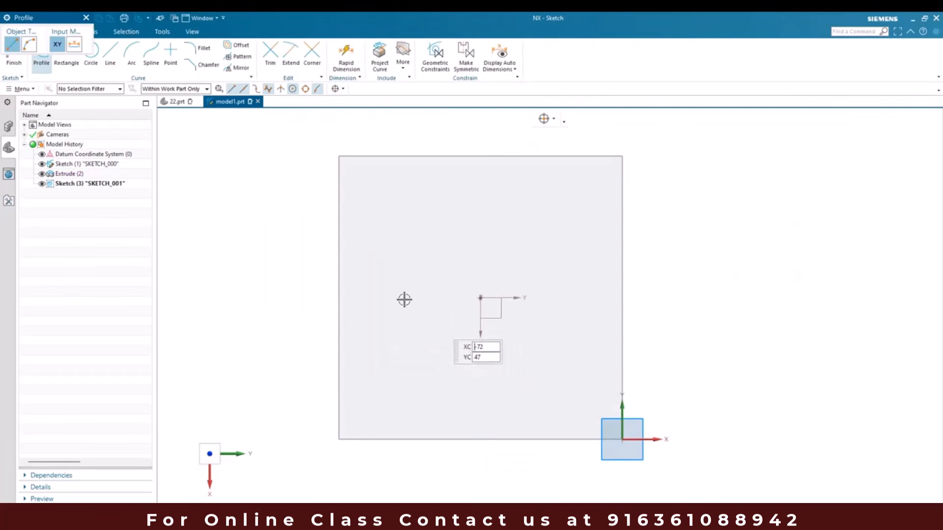
# - Draw a circle centred on the plate's origin and set its diameter to 80 mm
pyautogui.click(91, 61)
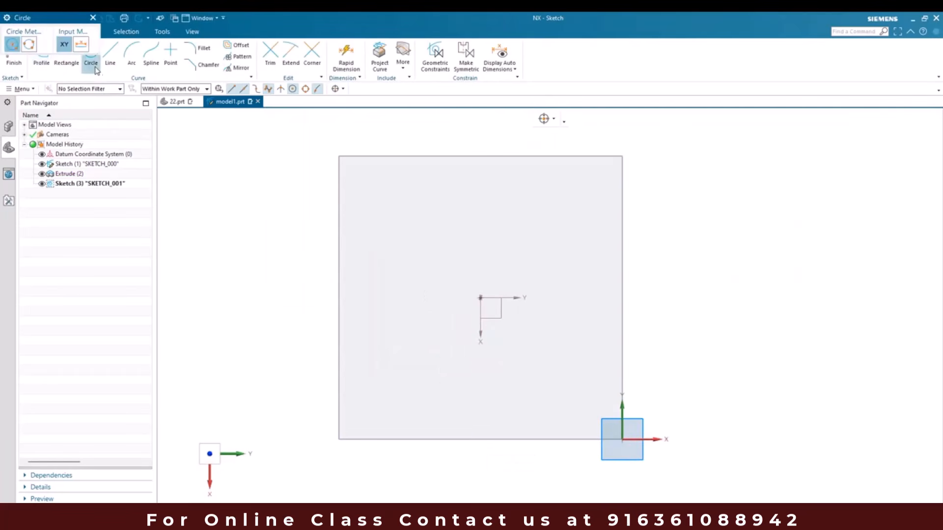
pyautogui.click(480, 298)
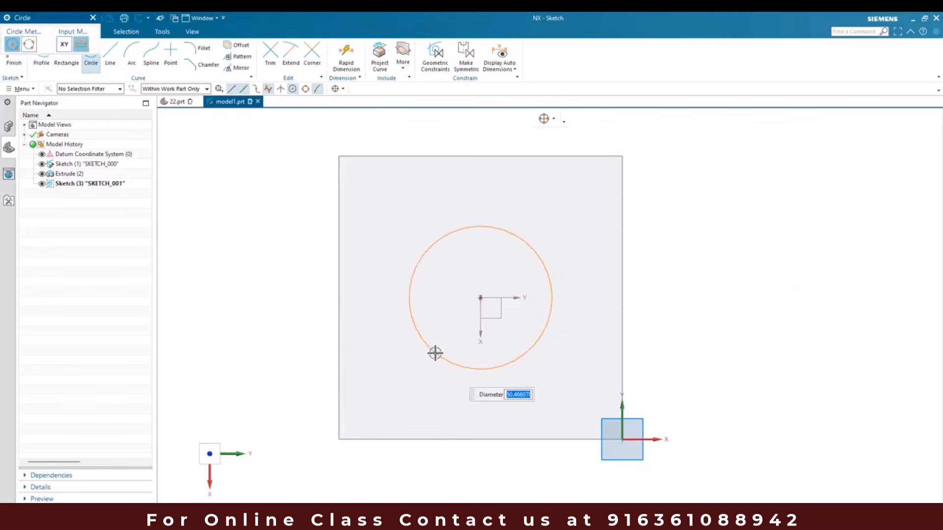
pyautogui.write('0')
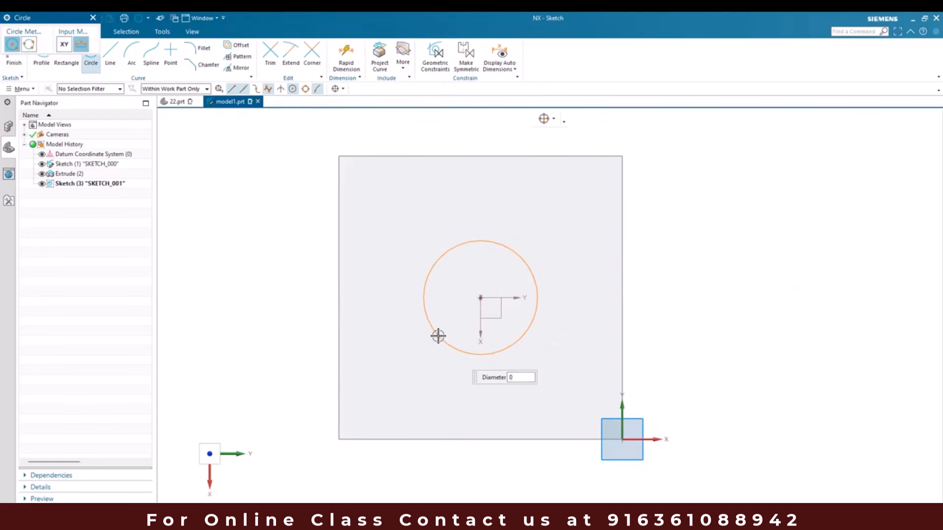
pyautogui.write('3')
pyautogui.press('Return')
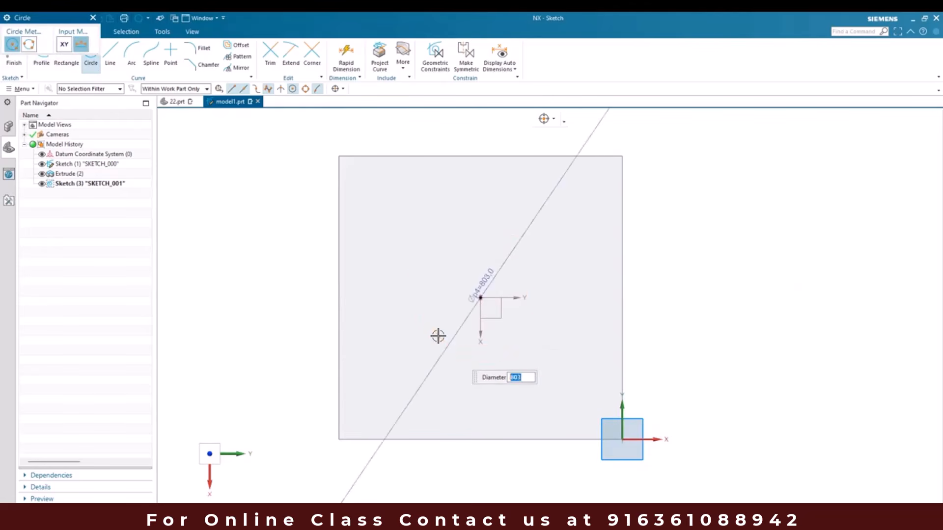
pyautogui.press('Escape')
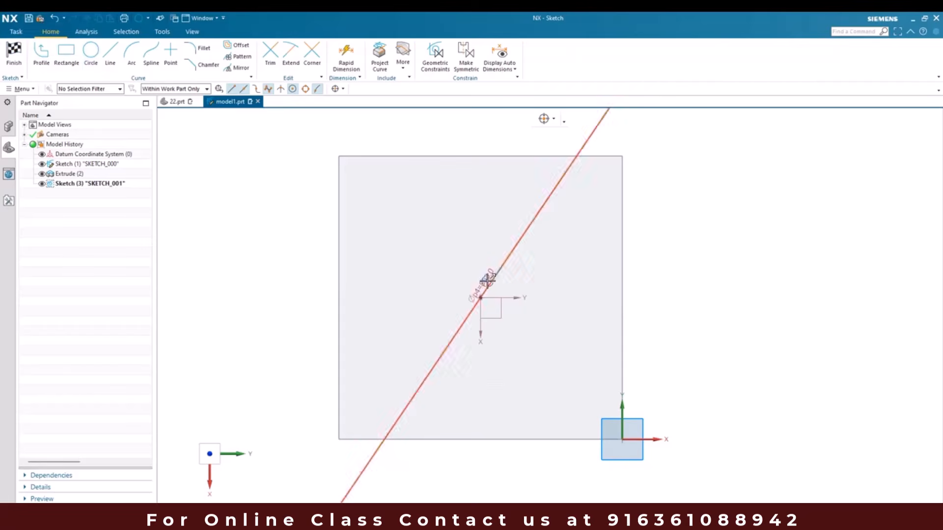
pyautogui.write('80')
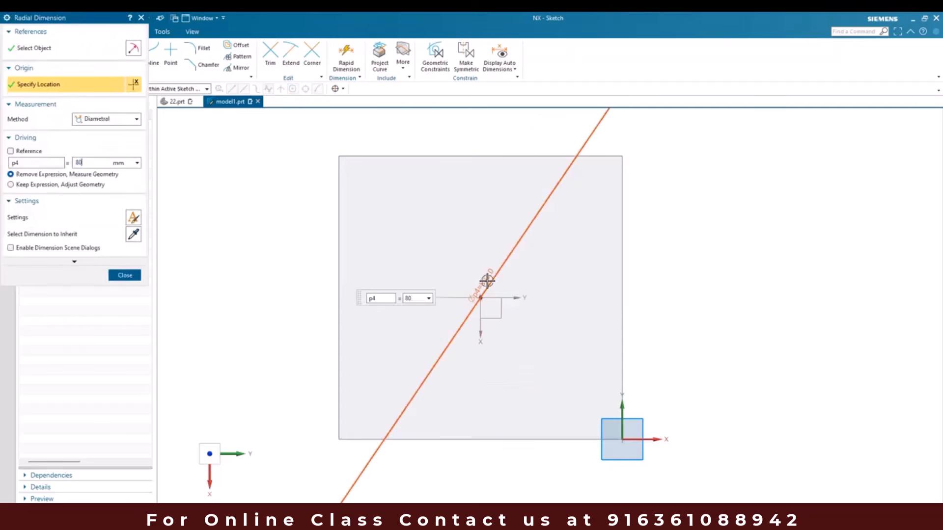
pyautogui.press('Return')
pyautogui.press('Escape')
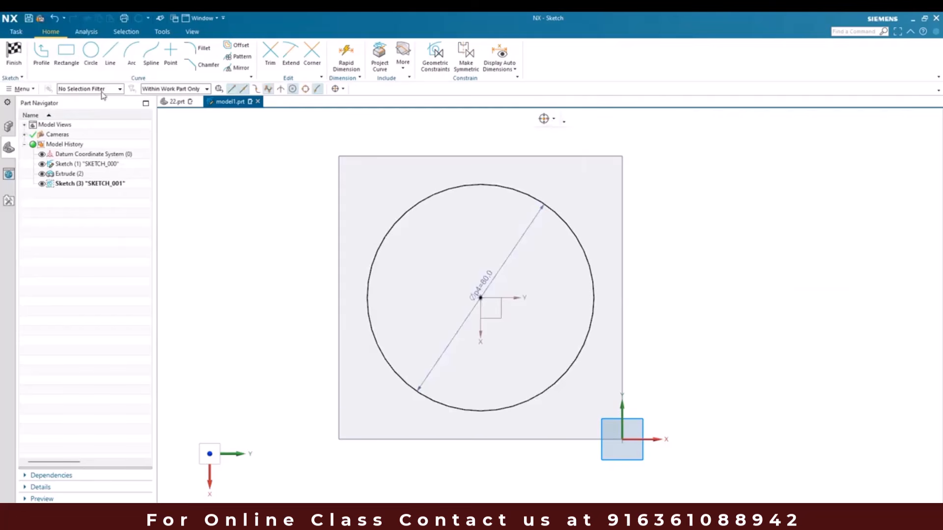
pyautogui.click(110, 53)
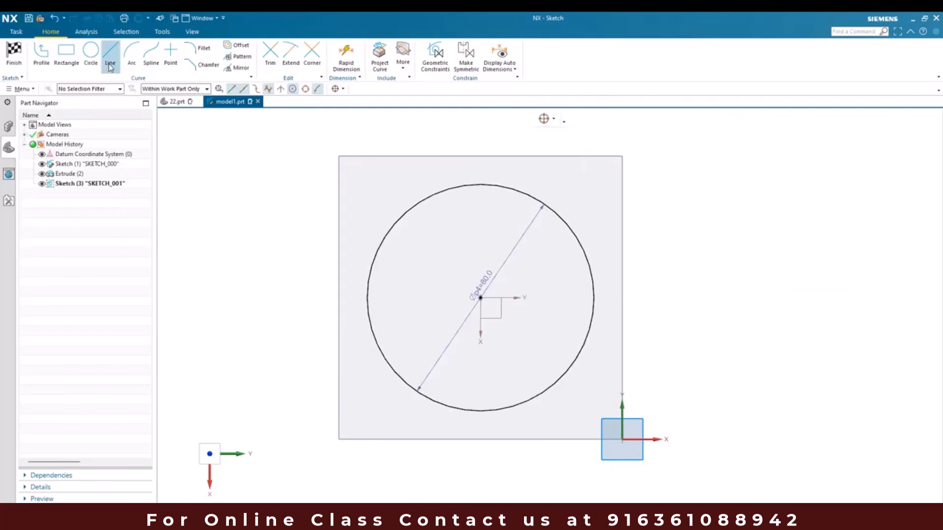
pyautogui.click(389, 230)
pyautogui.click(387, 362)
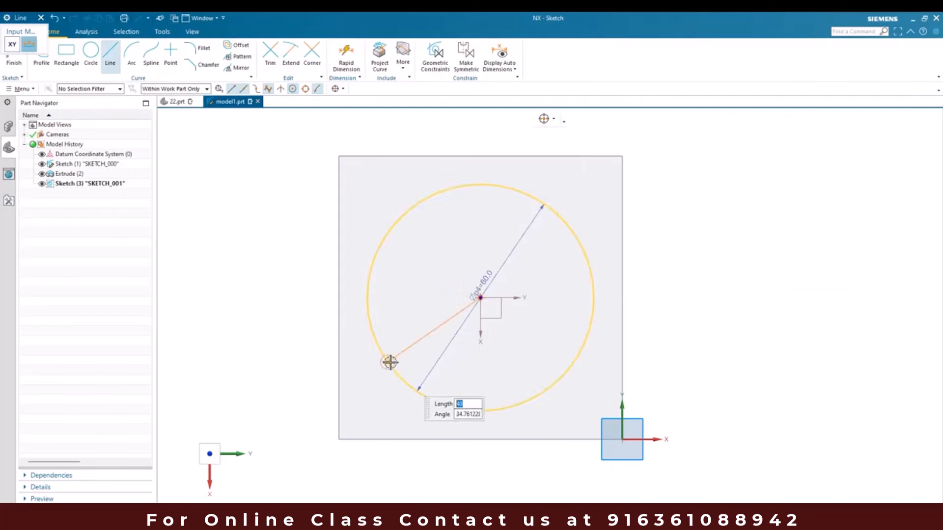
pyautogui.press('Escape')
pyautogui.press('Escape')
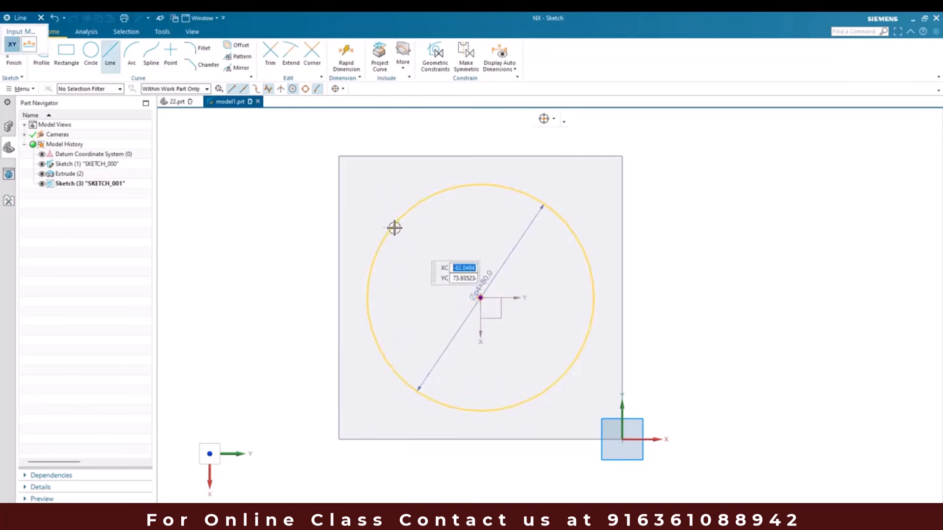
# - Sketch two roughly vertical lines inside the circle, one on each side of its centre
pyautogui.press('l')
pyautogui.click(395, 247)
pyautogui.click(391, 314)
pyautogui.click(552, 261)
pyautogui.click(554, 328)
pyautogui.press('Escape')
pyautogui.press('Escape')
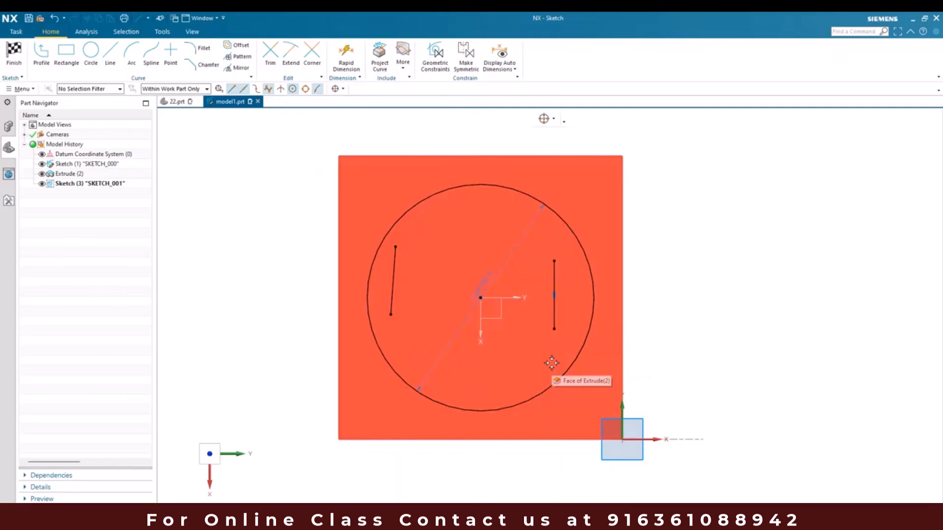
# - Apply a Vertical constraint to the slanted left line inside the circle
pyautogui.press('c')
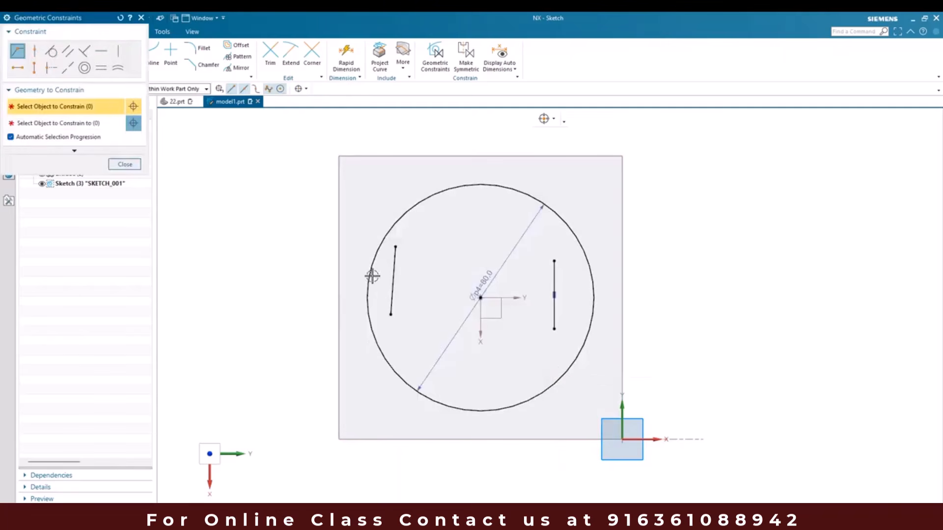
pyautogui.click(118, 50)
pyautogui.click(393, 287)
# - Constrain both endpoints of each vertical line to lie on the circle with Point on Curve
pyautogui.click(34, 51)
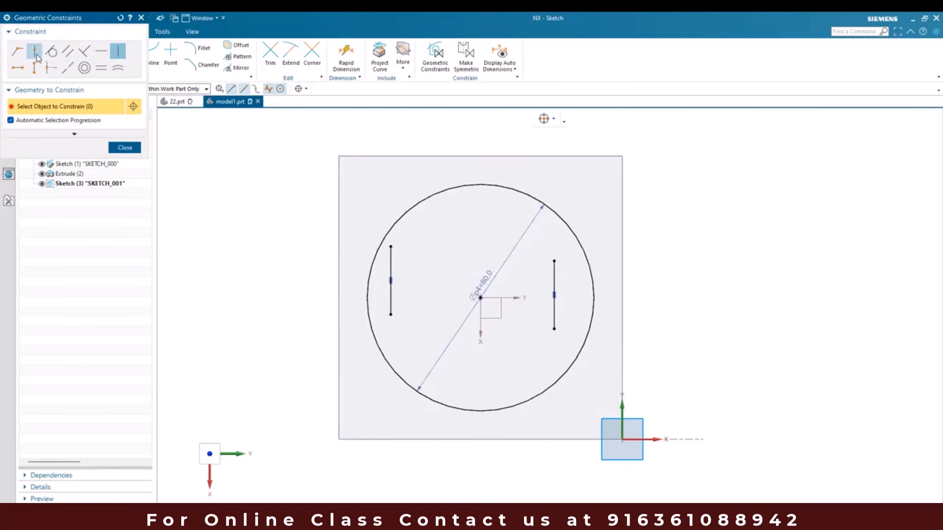
pyautogui.click(391, 246)
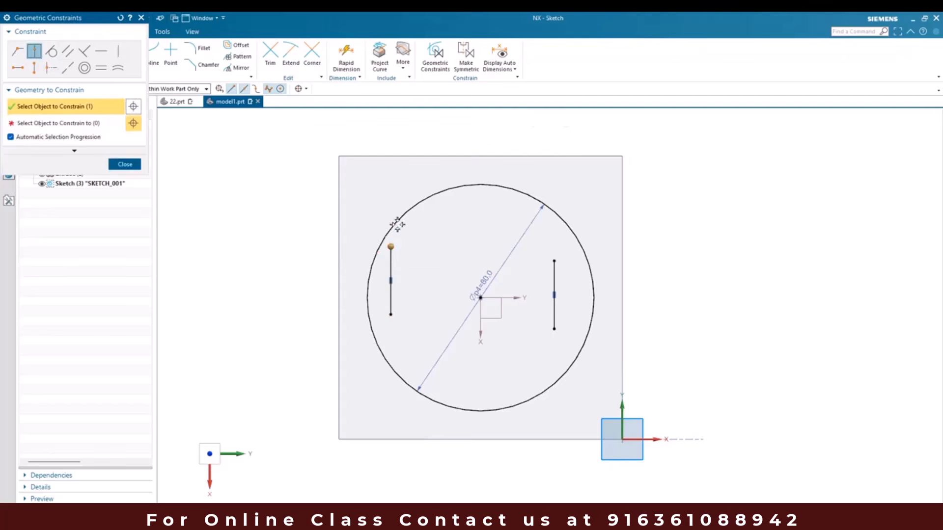
pyautogui.click(398, 220)
pyautogui.click(382, 310)
pyautogui.click(381, 348)
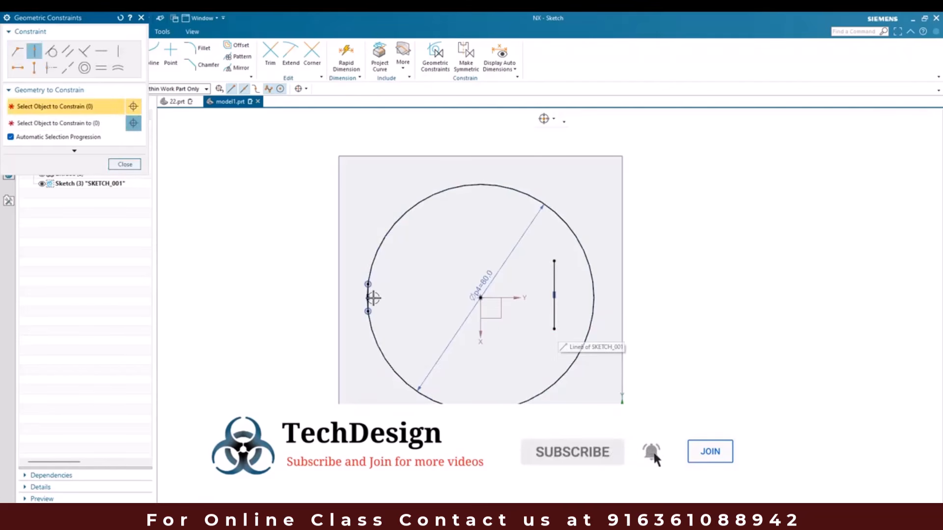
pyautogui.click(554, 329)
pyautogui.click(572, 355)
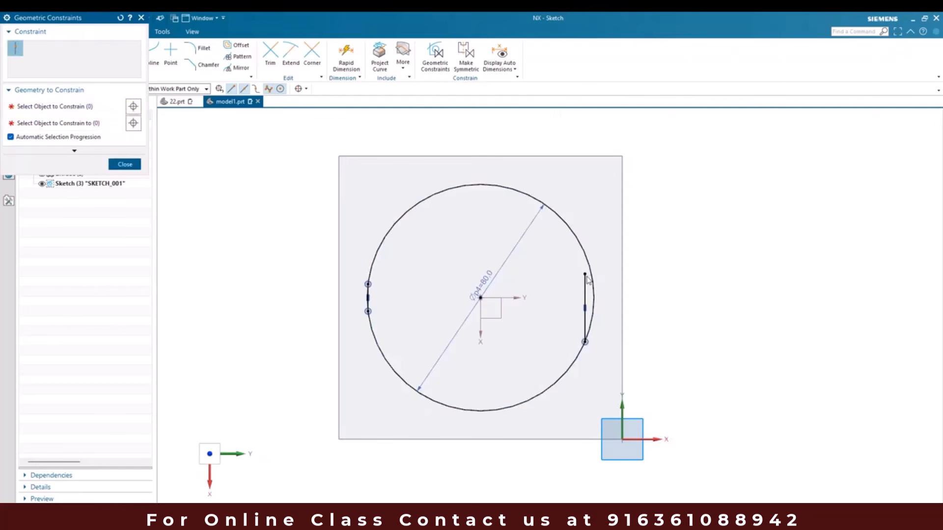
pyautogui.click(585, 274)
pyautogui.click(581, 244)
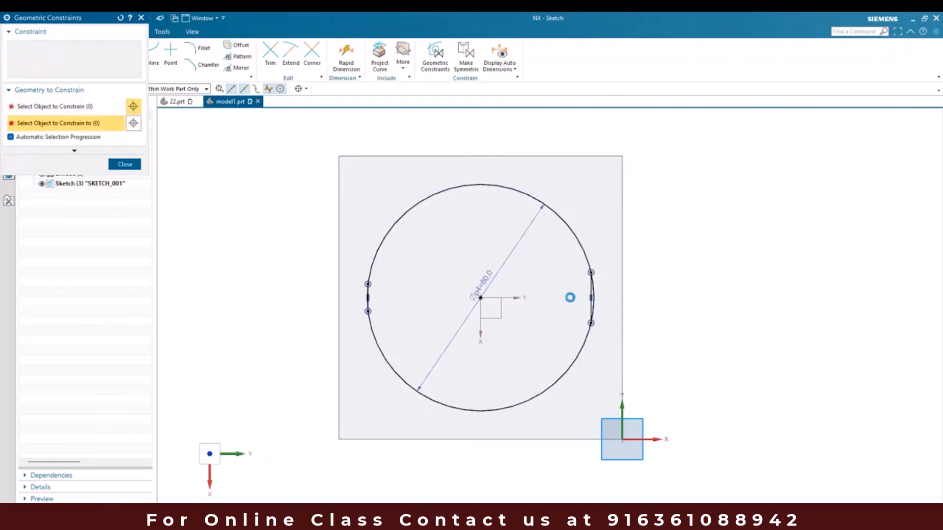
# - Move both vertical chord lines inward from the circle's edge towards its centre
pyautogui.middleClick(374, 309)
pyautogui.moveTo(369, 298); pyautogui.dragTo(398, 261)
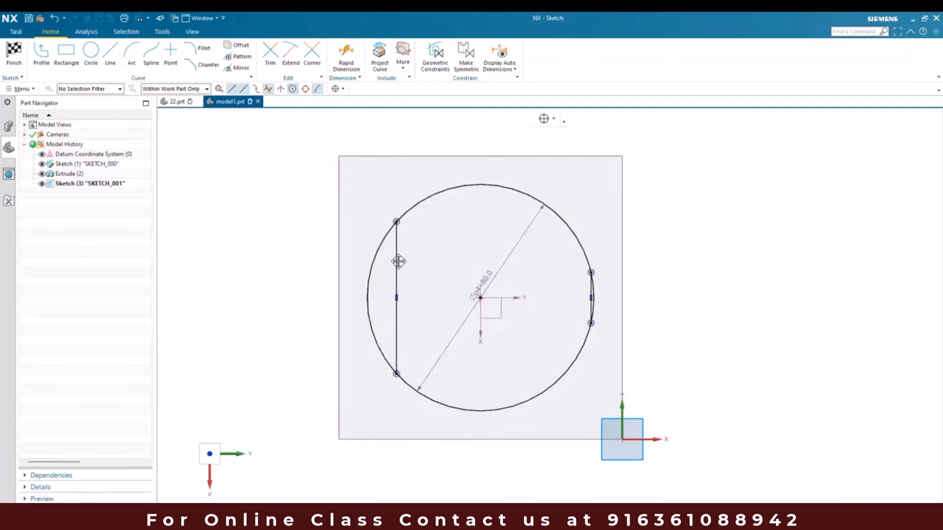
pyautogui.moveTo(592, 267); pyautogui.dragTo(558, 236)
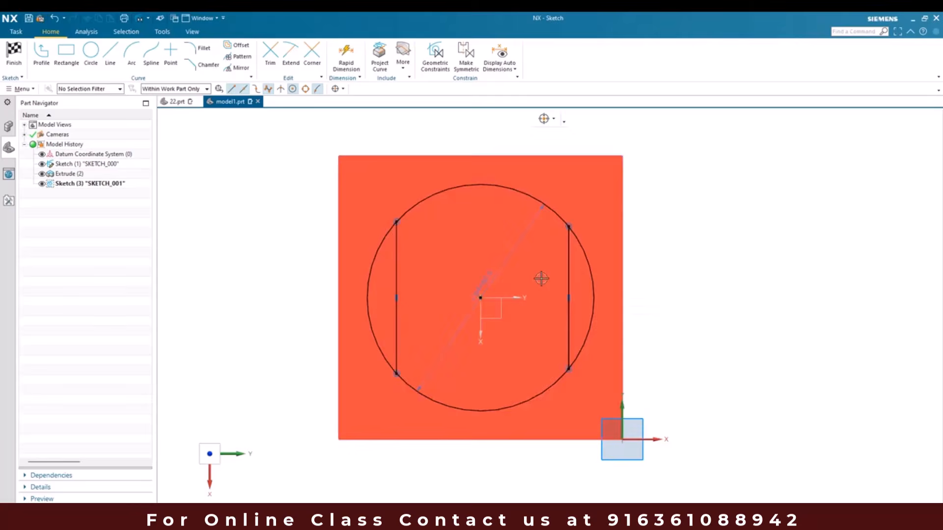
# - Check the spacing in the reference drawing and dimension the distance between the two vertical lines as 70 mm
pyautogui.hotkey('alt', 'Tab')
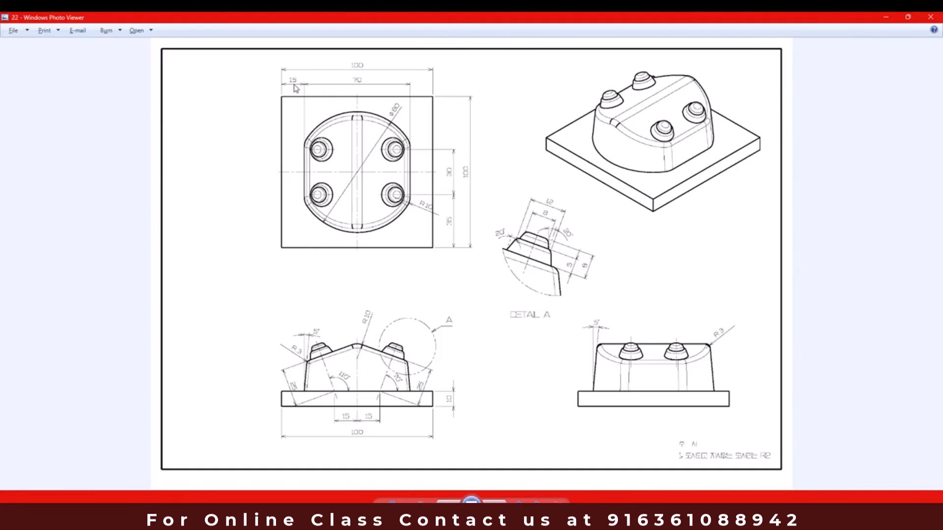
pyautogui.hotkey('alt', 'Tab')
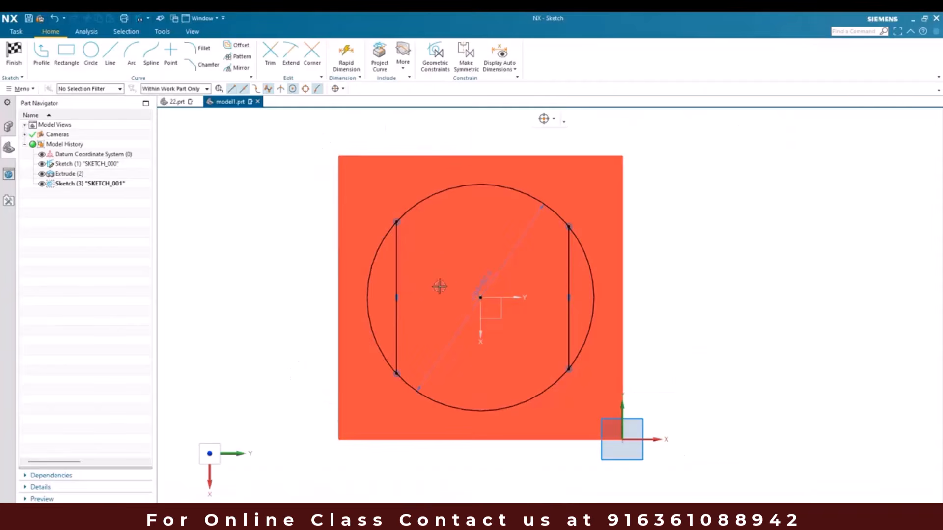
pyautogui.press('d')
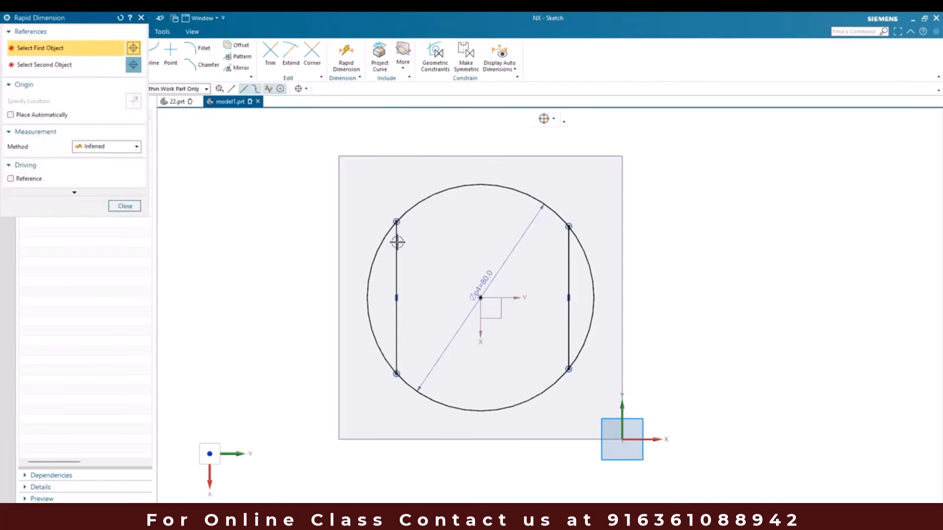
pyautogui.click(565, 255)
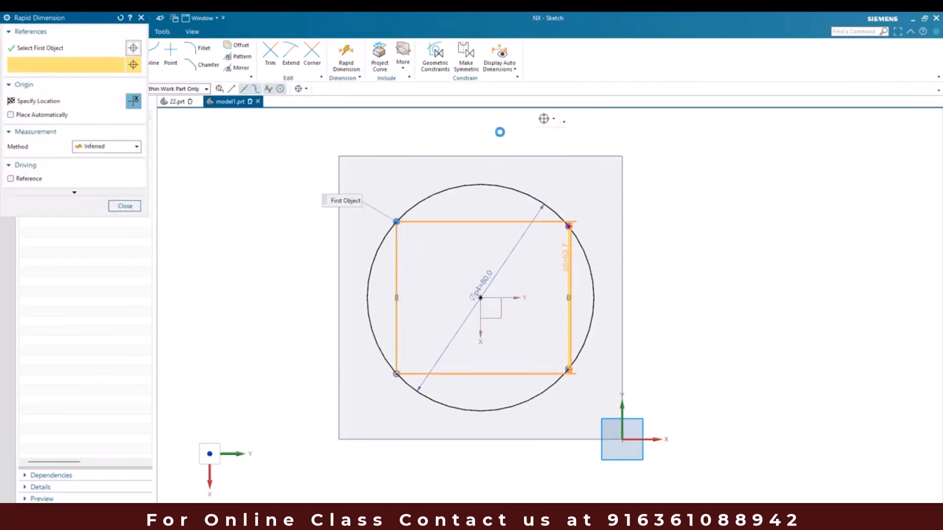
pyautogui.click(510, 153)
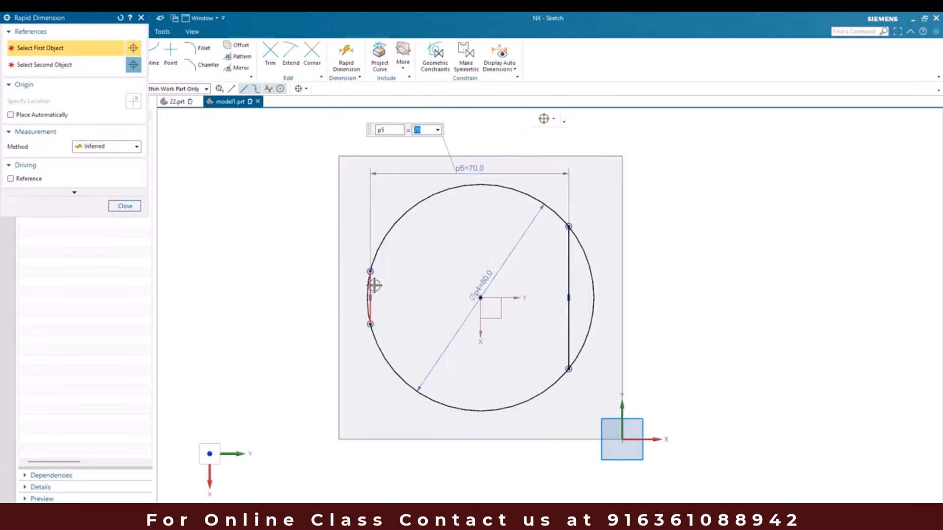
# - Dimension the left vertical line from the plate's central axis at 35 mm
pyautogui.click(374, 285)
pyautogui.click(481, 320)
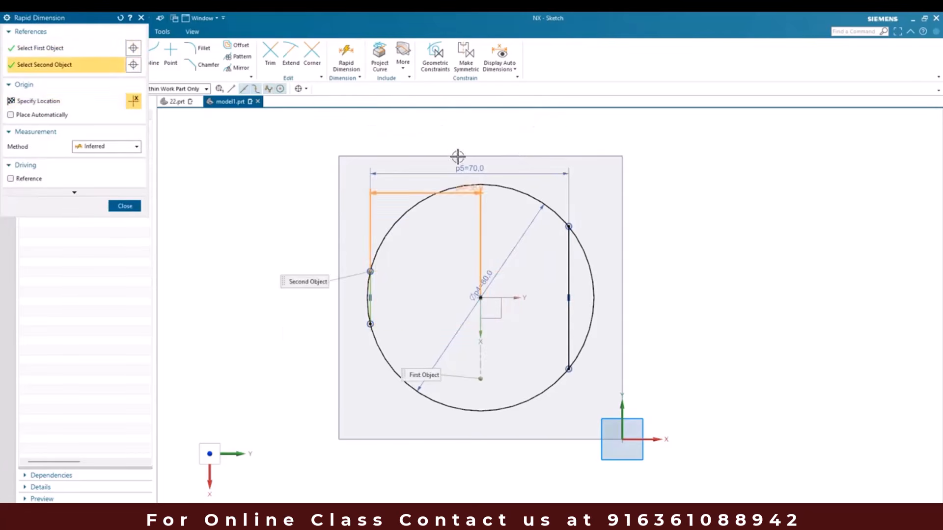
pyautogui.click(448, 137)
pyautogui.write('35')
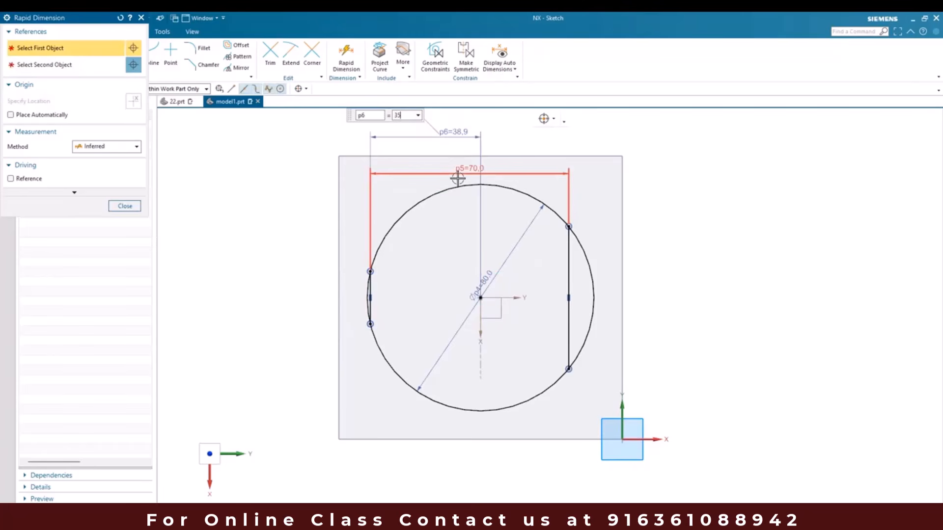
pyautogui.press('Return')
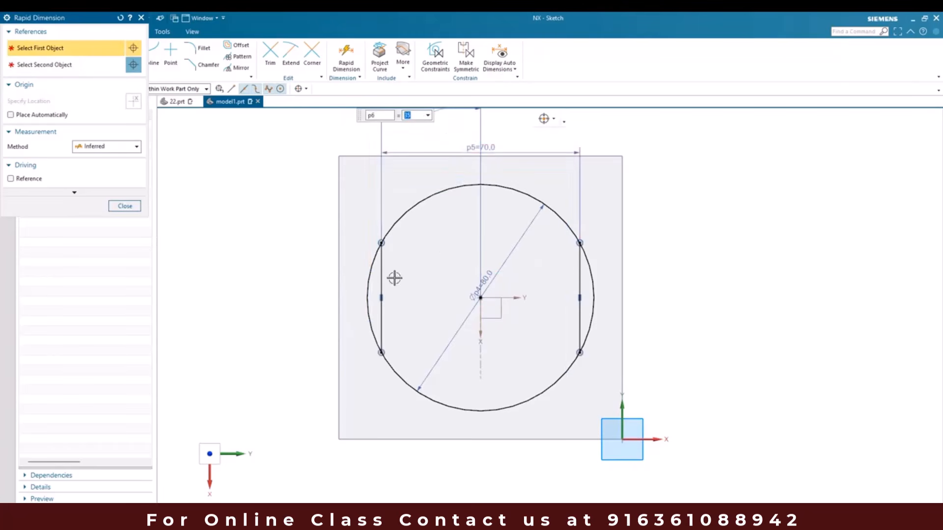
# - Dimension the left vertical line's distance from the plate's left edge and delete that dimension again
pyautogui.click(383, 262)
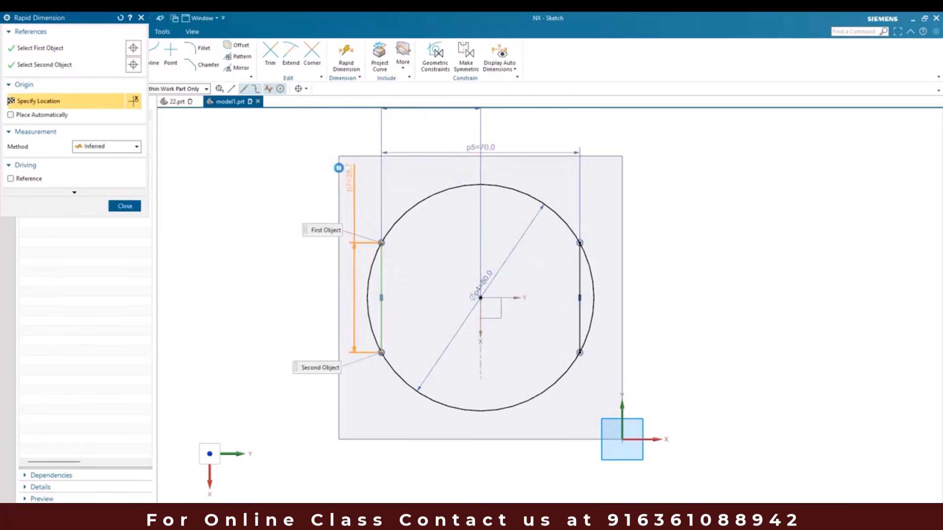
pyautogui.click(337, 200)
pyautogui.click(352, 131)
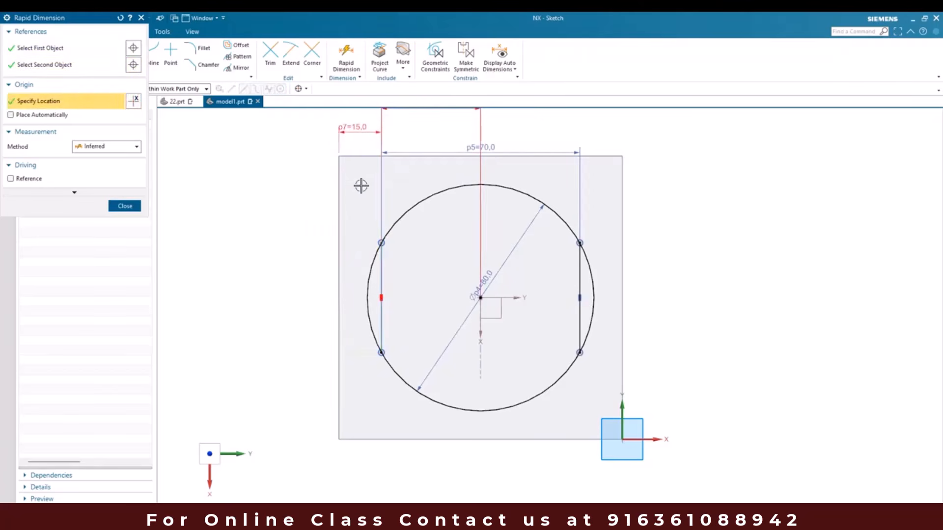
pyautogui.press('Escape')
pyautogui.click(354, 131)
pyautogui.press('Delete')
pyautogui.scroll(-1, 388, 211)
pyautogui.scroll(1, 389, 211)
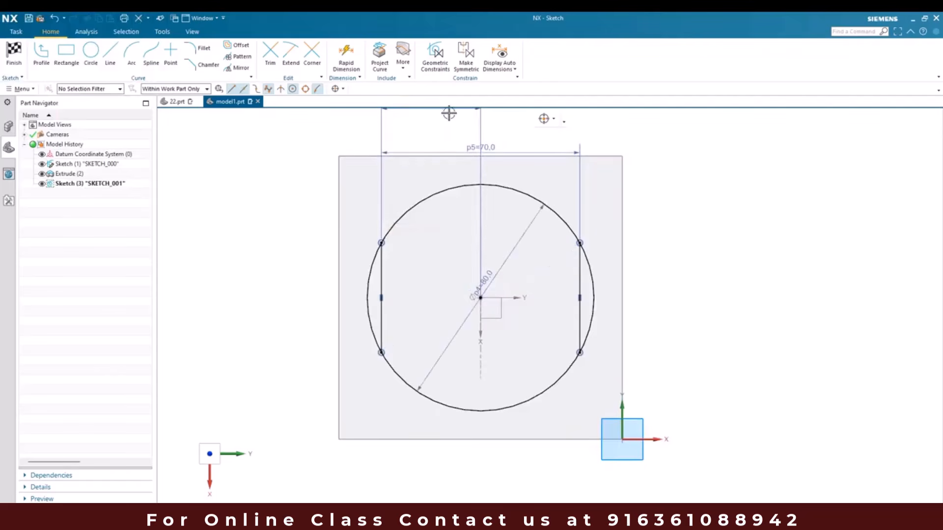
# - Trim the circle's arcs outside the two vertical lines and finish the flat-sided profile sketch
pyautogui.scroll(-1, 472, 295)
pyautogui.scroll(1, 511, 398)
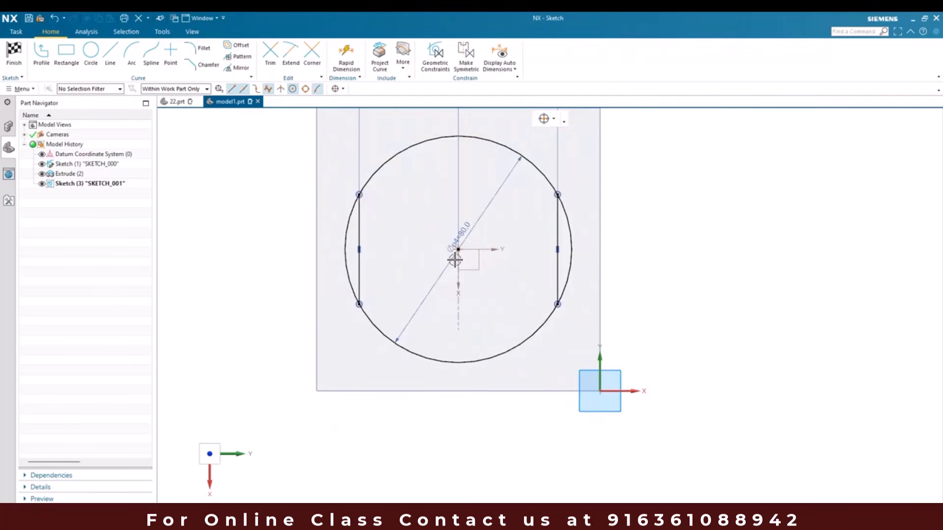
pyautogui.press('t')
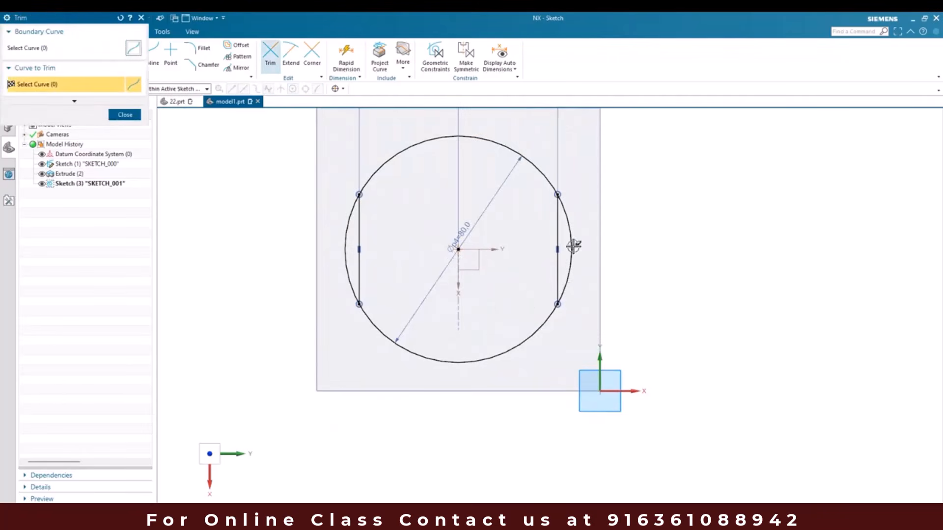
pyautogui.click(345, 241)
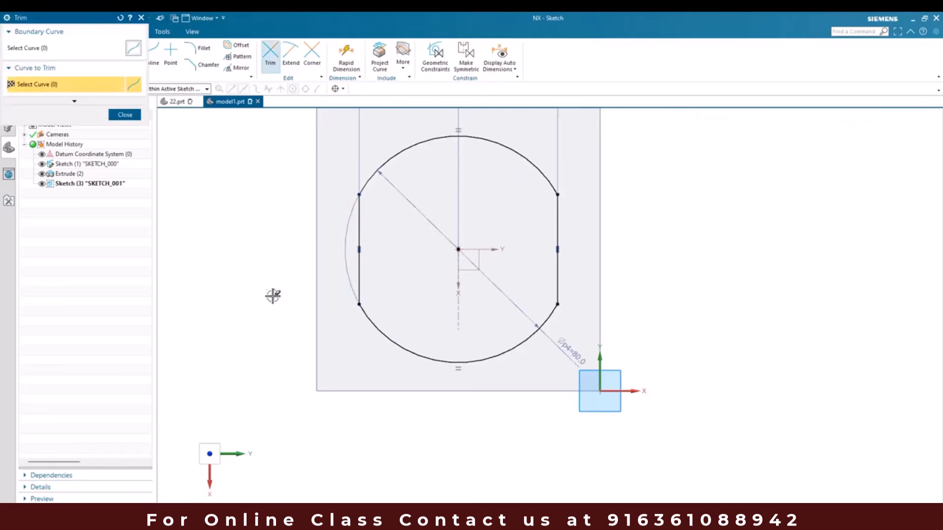
pyautogui.press('Escape')
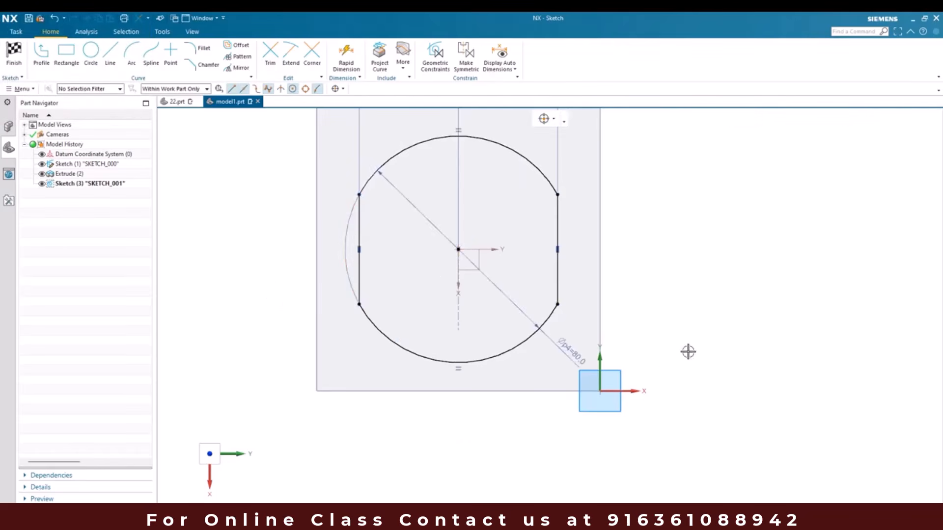
pyautogui.hotkey('ctrl', 'f')
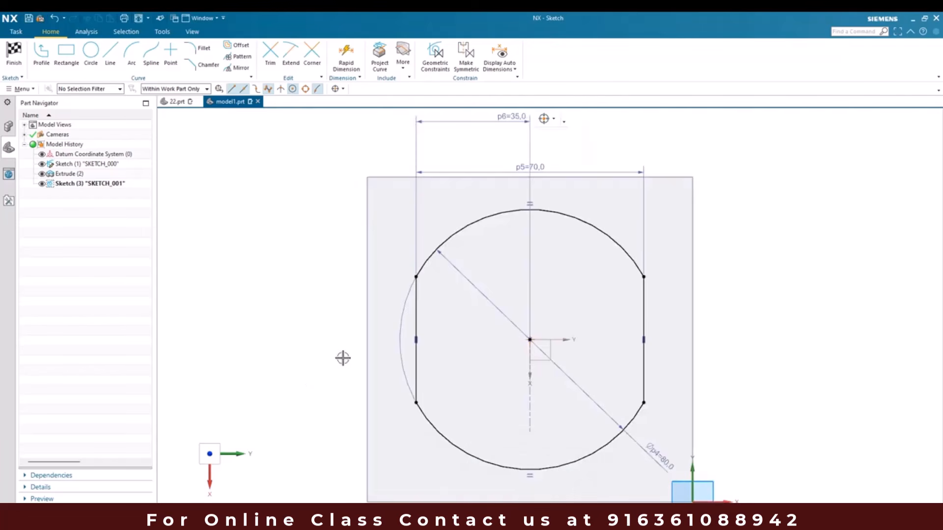
pyautogui.click(14, 53)
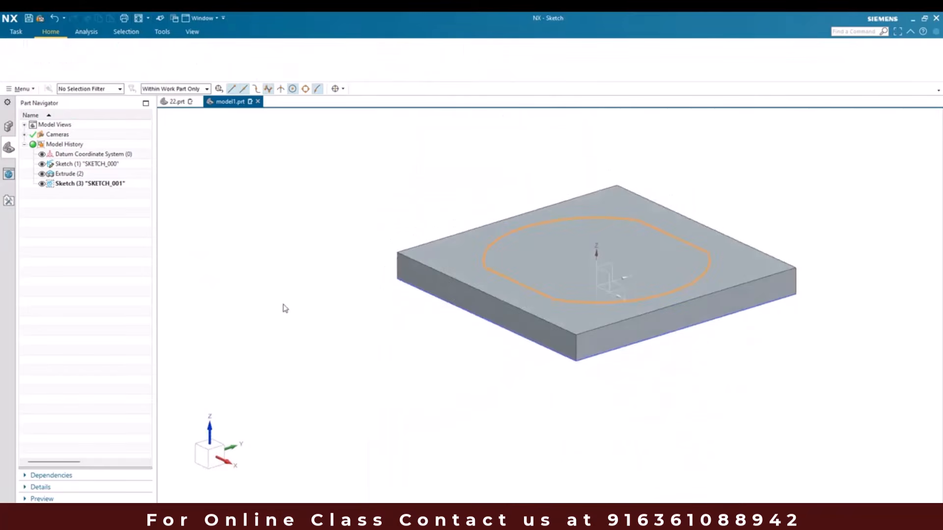
# - Check the raised body in the reference drawing and set the flat-sided profile to extrude 40 mm upward, united with the plate
pyautogui.hotkey('alt', 'Tab')
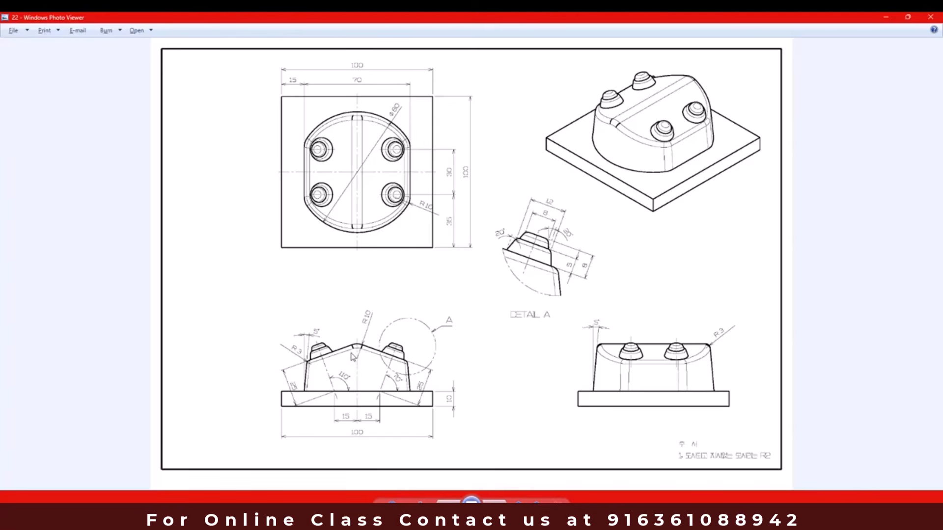
pyautogui.hotkey('alt', 'Tab')
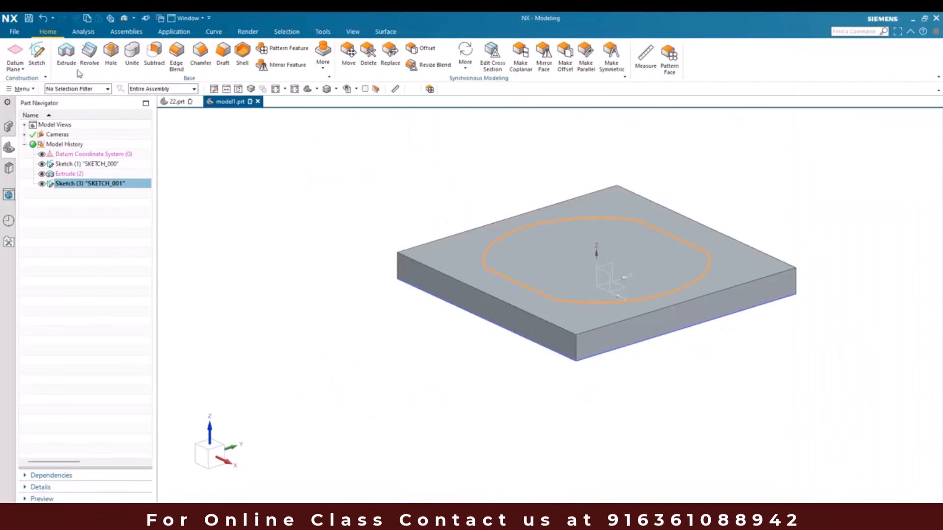
pyautogui.hotkey('alt', 'Tab')
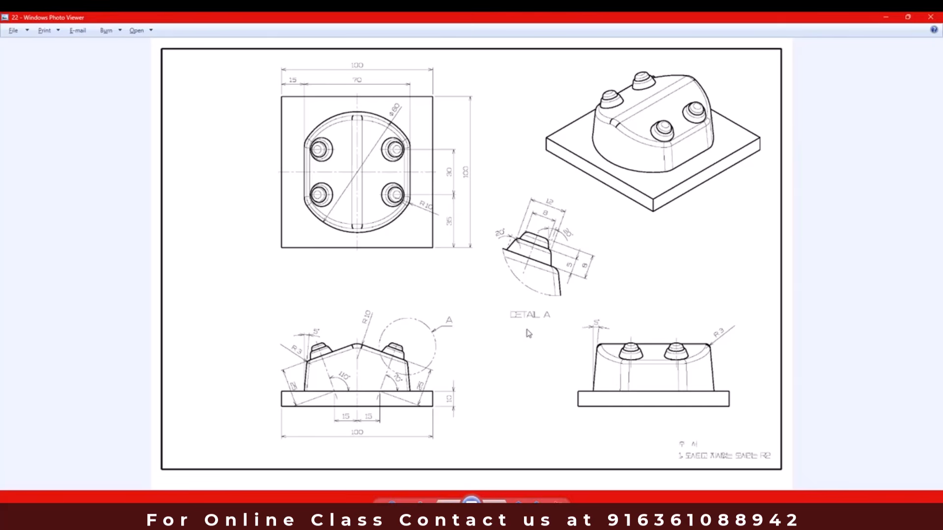
pyautogui.hotkey('alt', 'Tab')
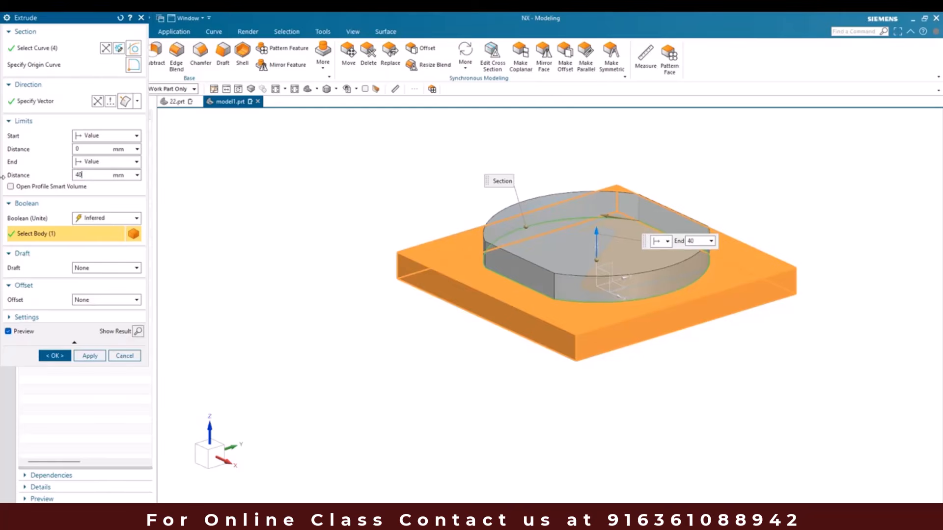
pyautogui.press('Return')
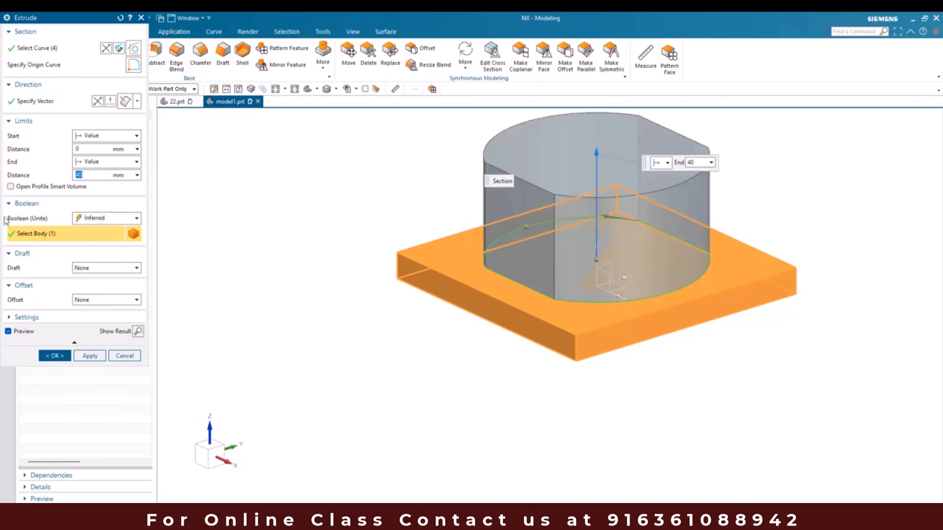
pyautogui.click(98, 218)
pyautogui.click(91, 238)
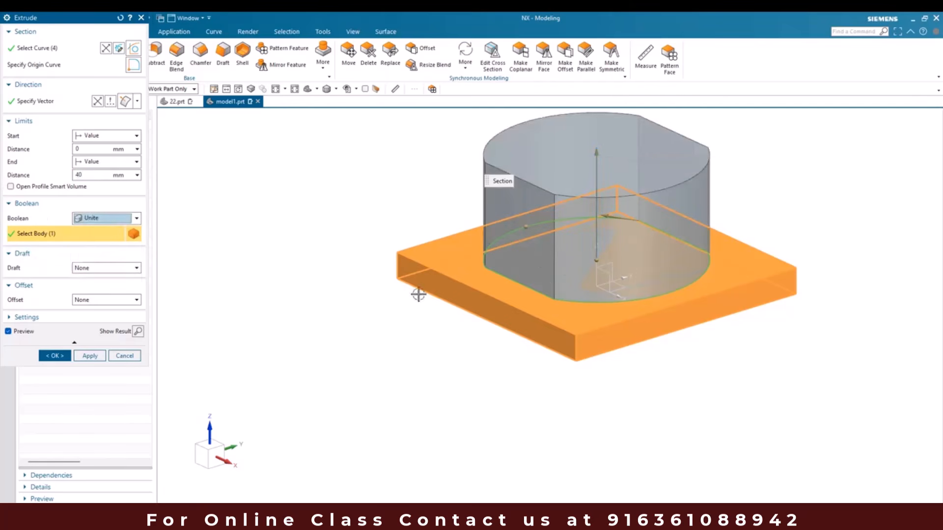
# - Add a 5° draft from the start limit to the raised body's extrusion and create it
pyautogui.click(98, 268)
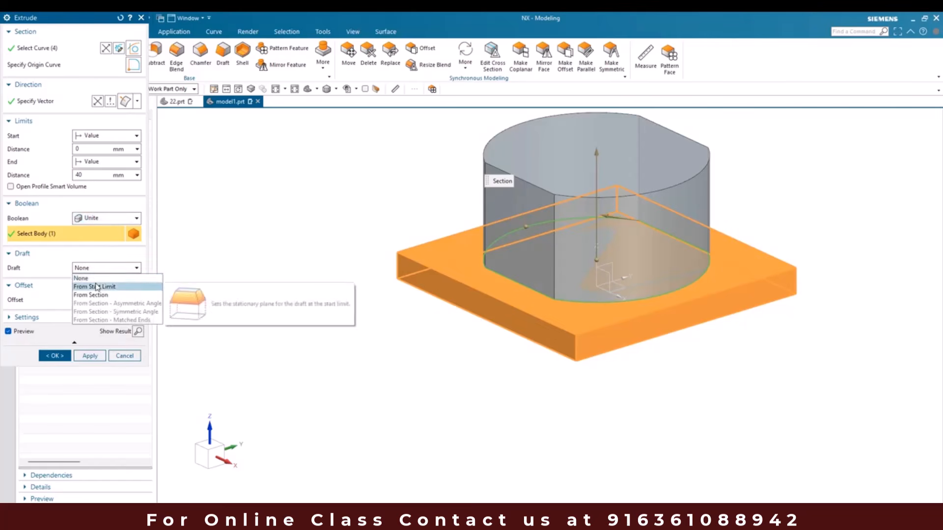
pyautogui.click(97, 286)
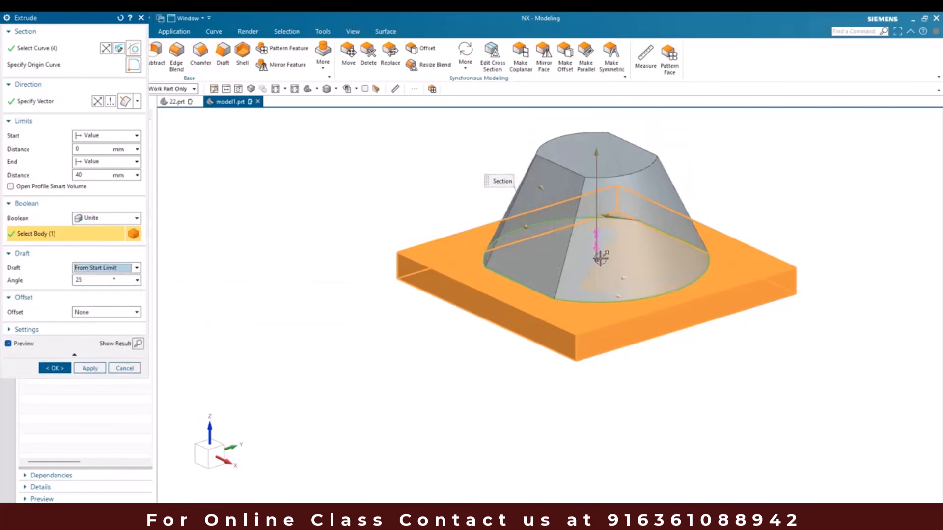
pyautogui.click(101, 280)
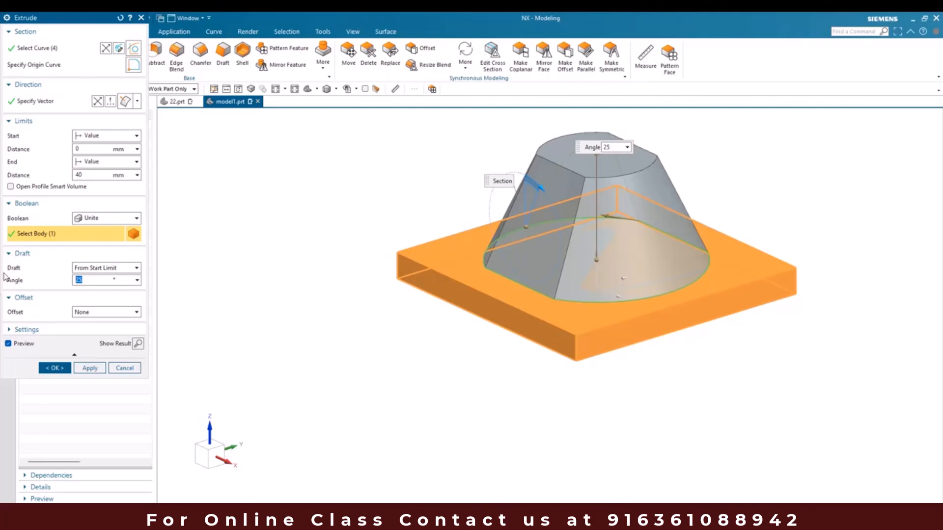
pyautogui.press('Return')
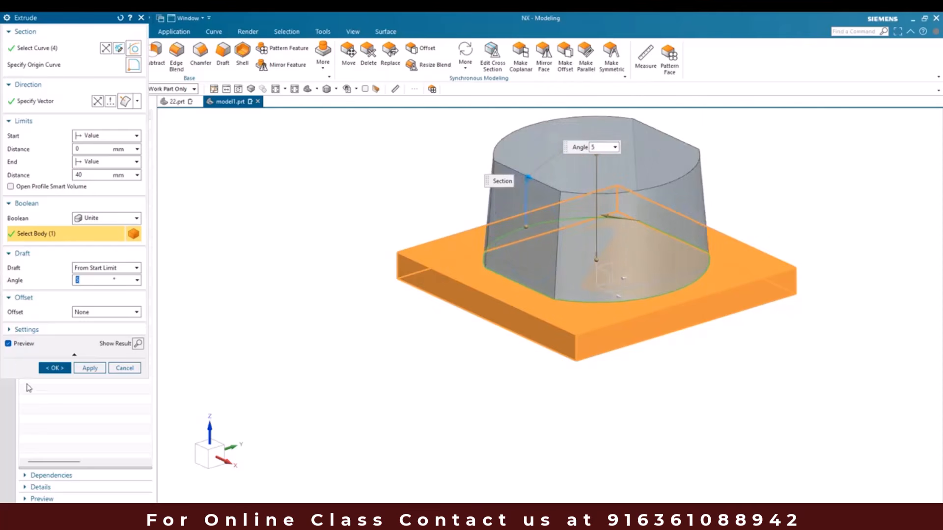
pyautogui.click(53, 372)
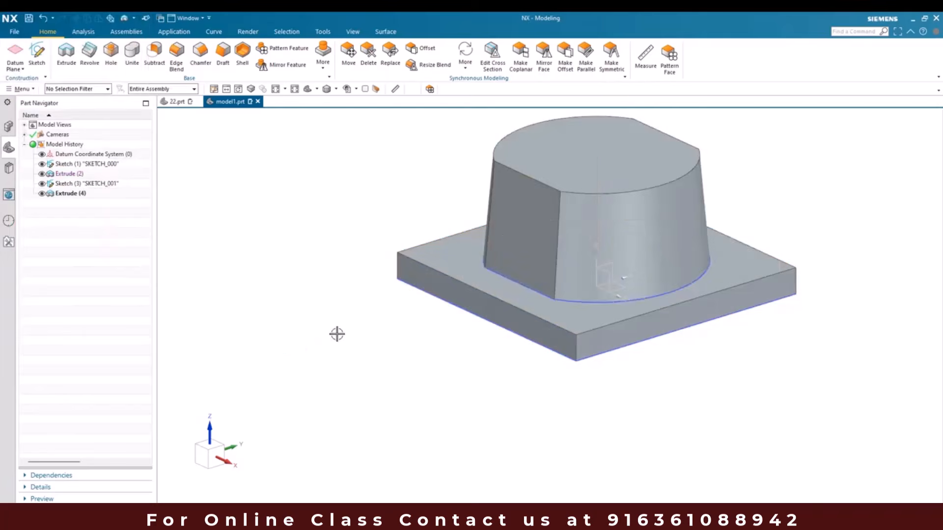
# - Examine the front view in the reference drawing and start a sketch on the vertical YZ plane through the plate's centre
pyautogui.scroll(-3, 334, 330)
pyautogui.moveTo(330, 329)
pyautogui.mouseDown(button='middle')
pyautogui.moveTo(293, 346)
pyautogui.moveTo(344, 334)
pyautogui.mouseUp(button='middle')
pyautogui.hotkey('alt', 'Tab')
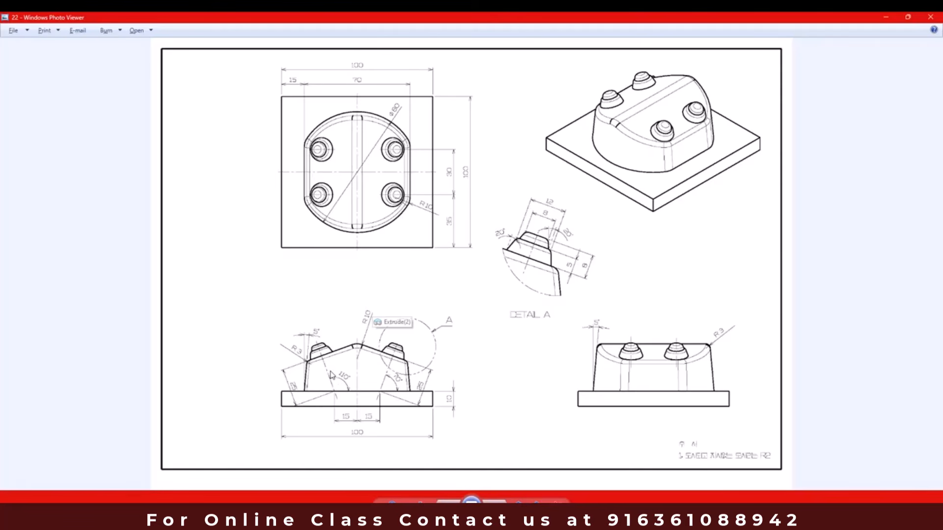
pyautogui.scroll(3, 329, 372)
pyautogui.moveTo(324, 387); pyautogui.dragTo(394, 272)
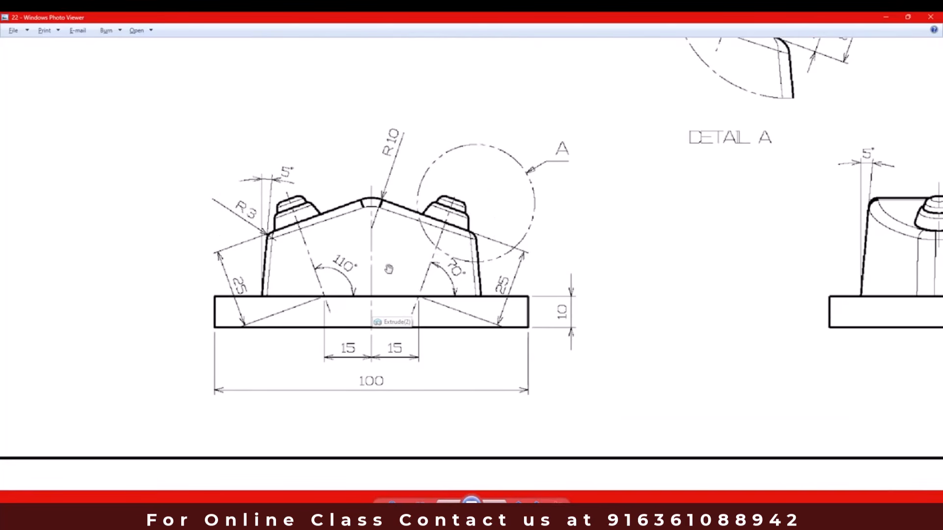
pyautogui.hotkey('alt', 'Tab')
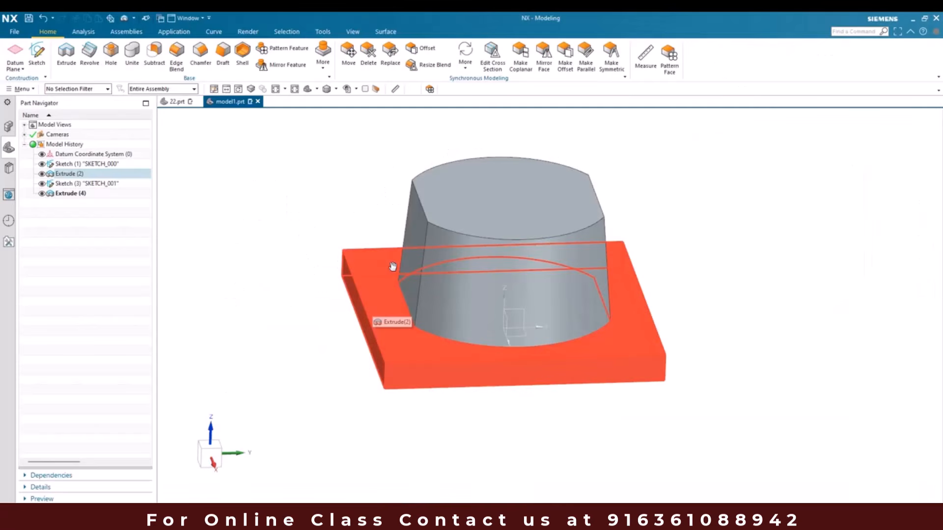
pyautogui.click(31, 51)
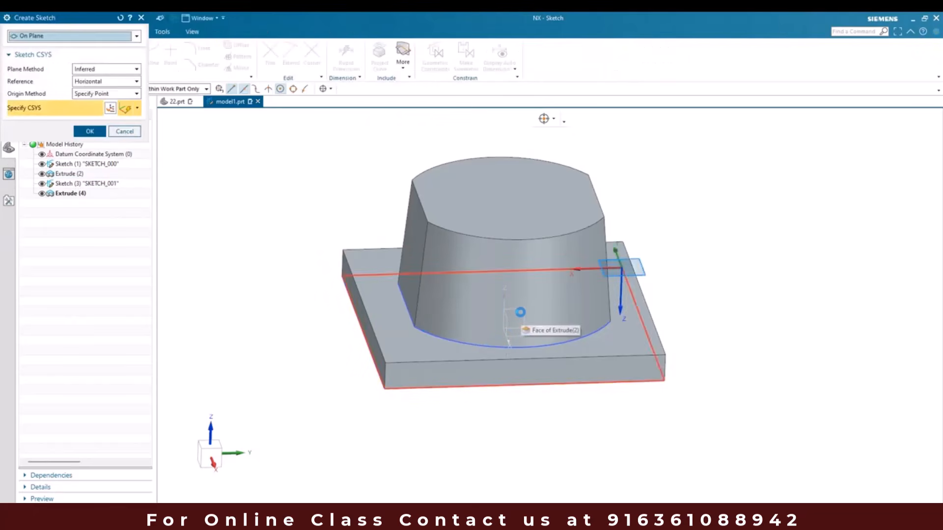
pyautogui.middleClick(496, 426)
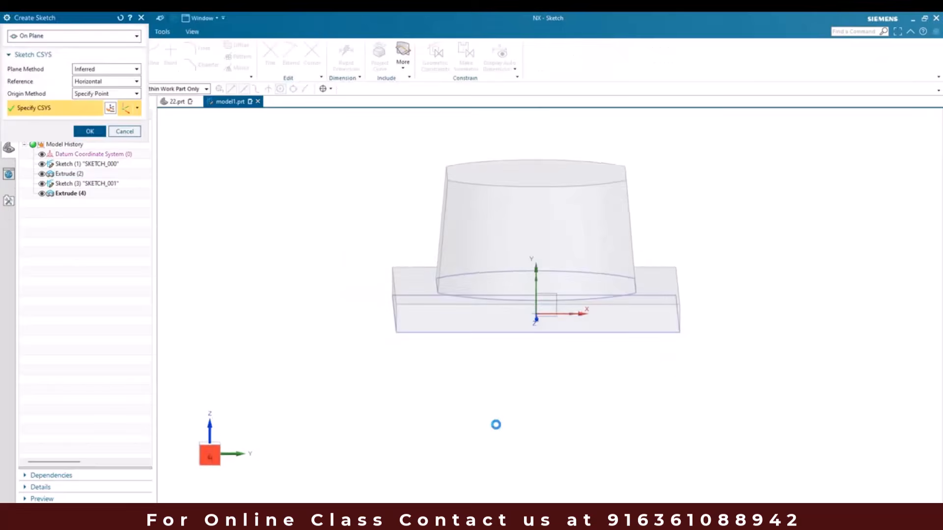
pyautogui.scroll(4, 605, 254)
pyautogui.scroll(-4, 496, 417)
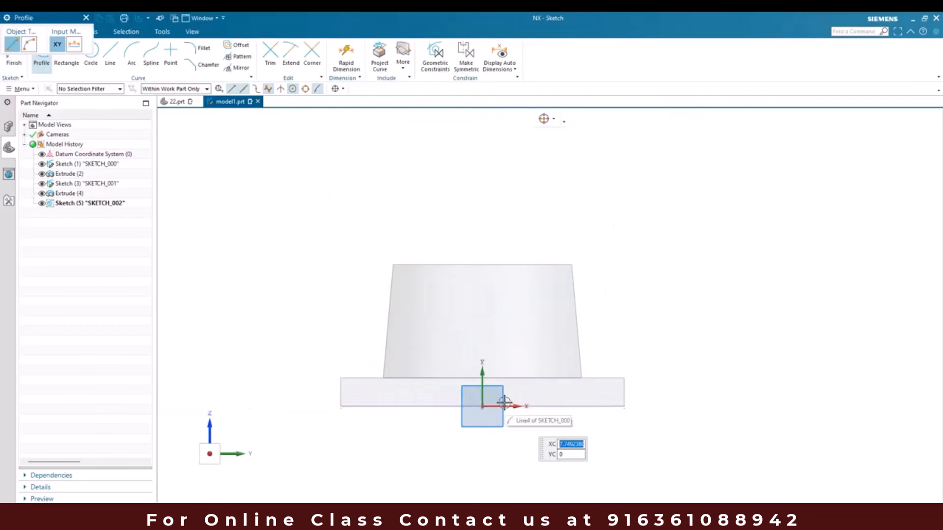
# - Check the reference drawing and sketch a line about 37 mm long from the plate's top edge, sloping up and outward at about 57°
pyautogui.hotkey('alt', 'Tab')
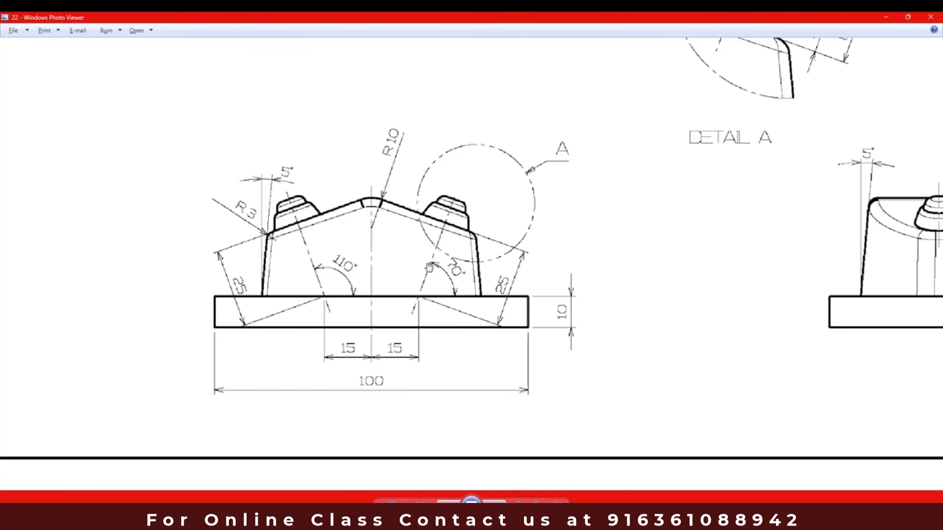
pyautogui.hotkey('alt', 'Tab')
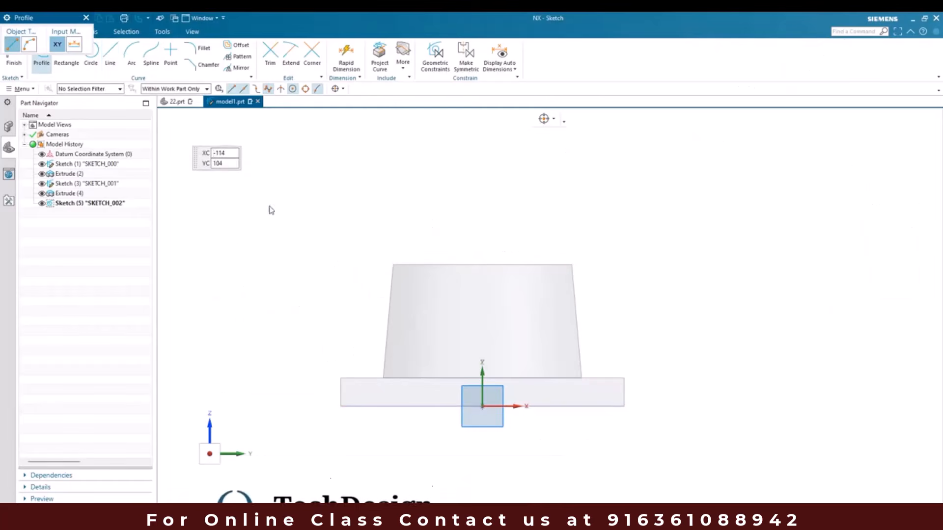
pyautogui.click(110, 54)
pyautogui.scroll(5, 508, 366)
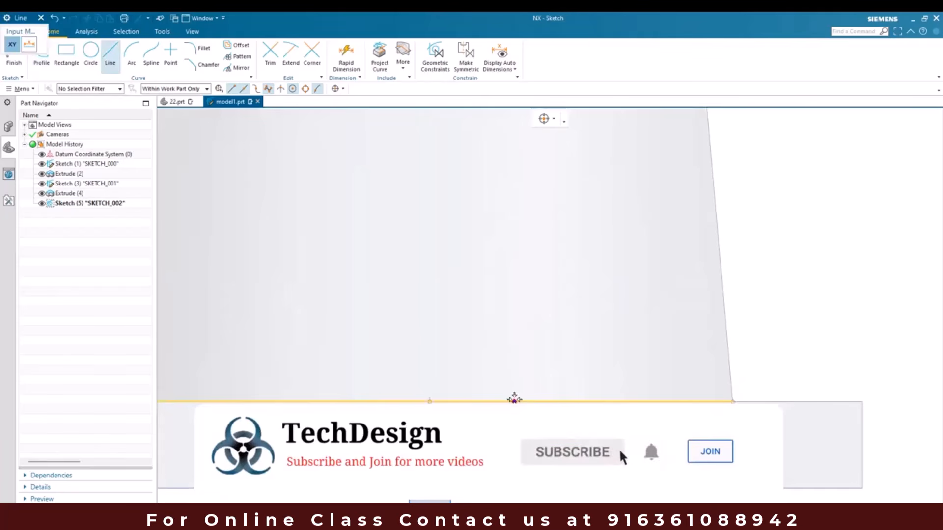
pyautogui.scroll(-5, 514, 398)
pyautogui.click(514, 400)
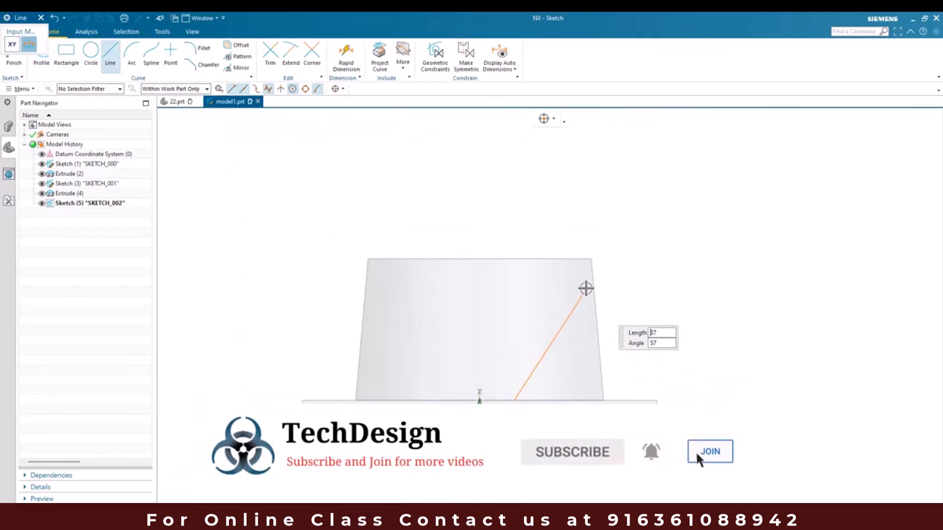
pyautogui.click(587, 289)
pyautogui.press('Escape')
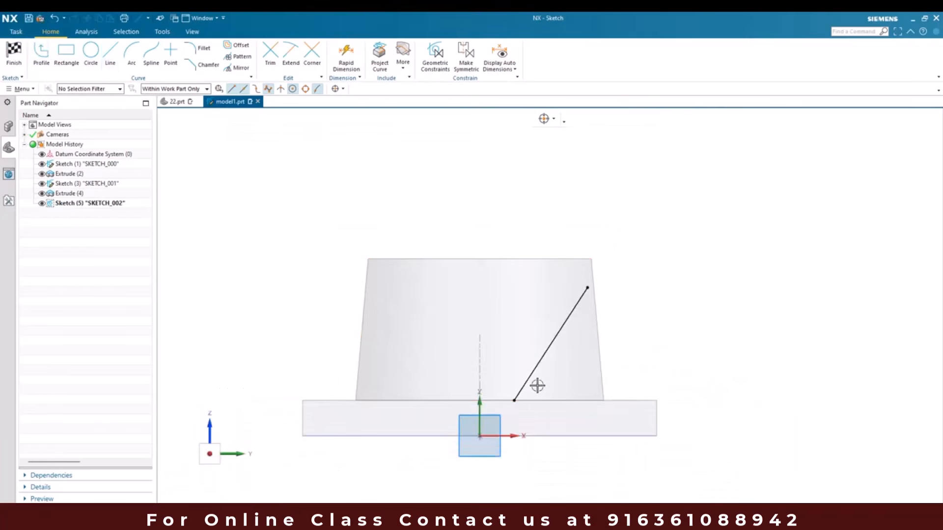
# - Pull the sloped line's lower endpoint off the plate's top edge and constrain it to lie on that edge
pyautogui.scroll(4, 521, 403)
pyautogui.moveTo(500, 392); pyautogui.dragTo(500, 354)
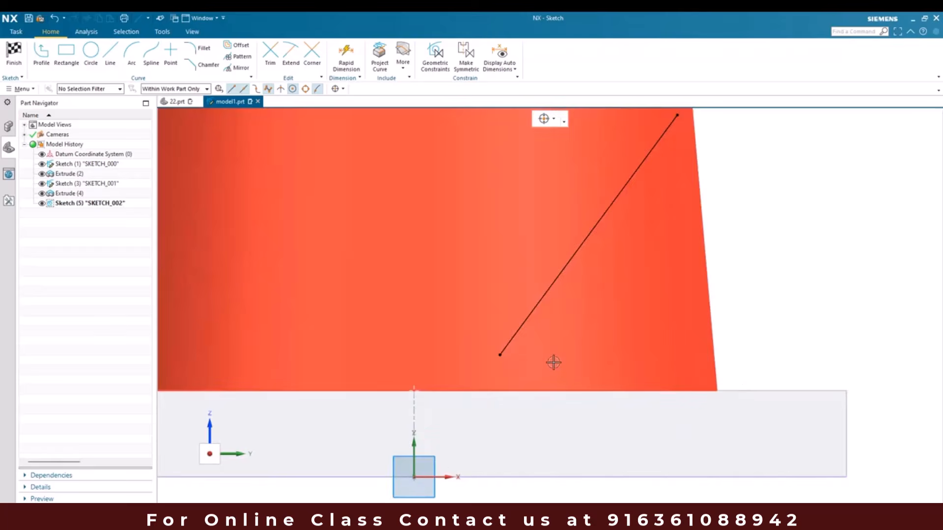
pyautogui.press('c')
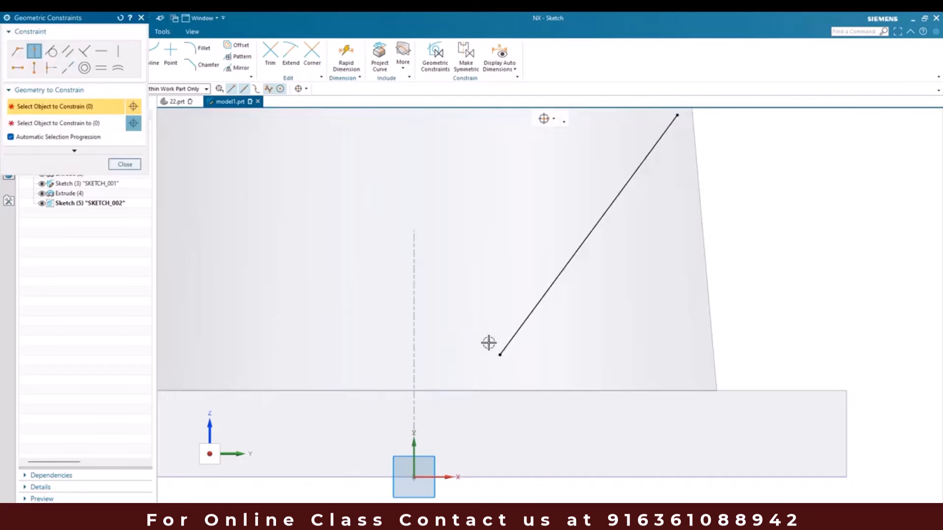
pyautogui.click(497, 357)
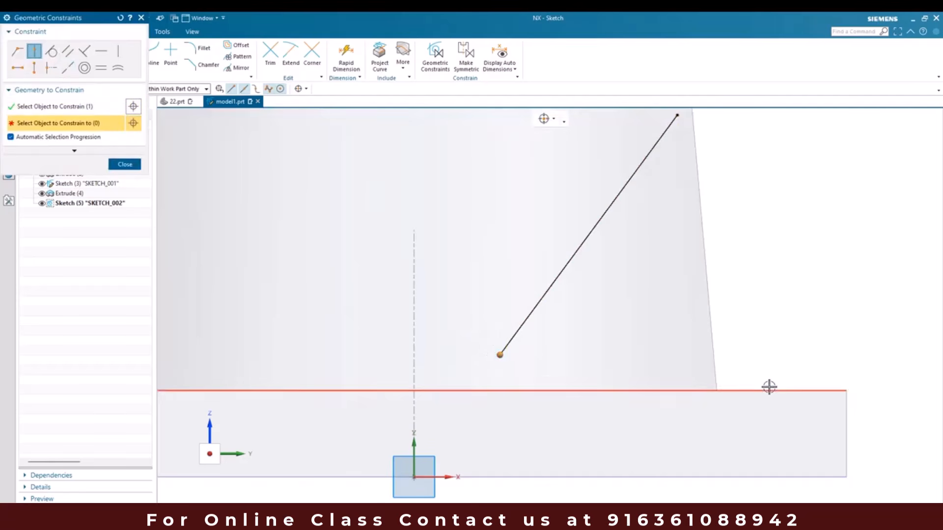
pyautogui.click(770, 390)
pyautogui.scroll(-3, 634, 302)
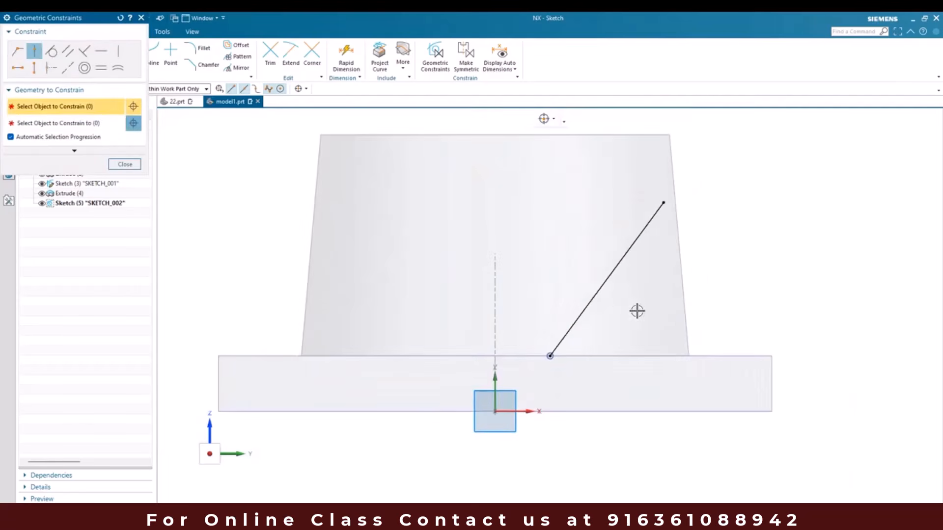
pyautogui.press('Escape')
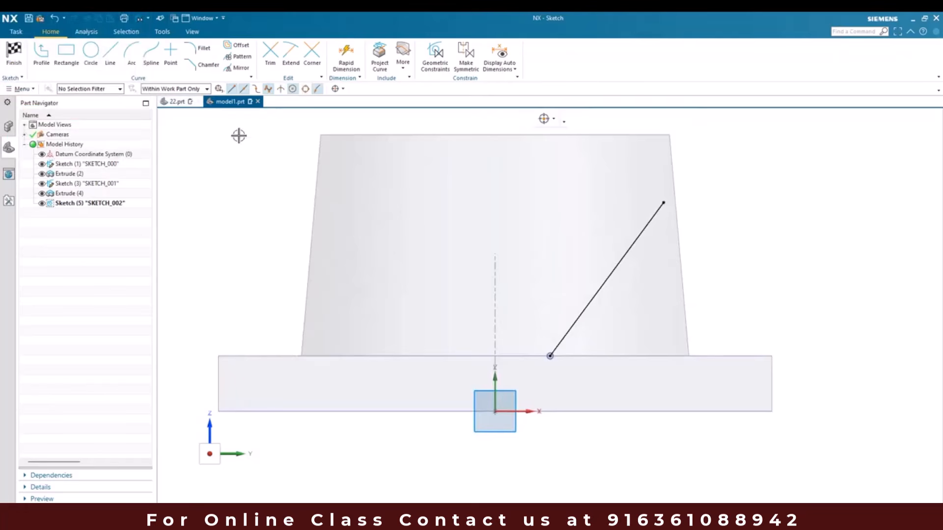
# - Dimension the angle between the sloped line and the plate's top edge and set it to 70°
pyautogui.press('d')
pyautogui.click(648, 221)
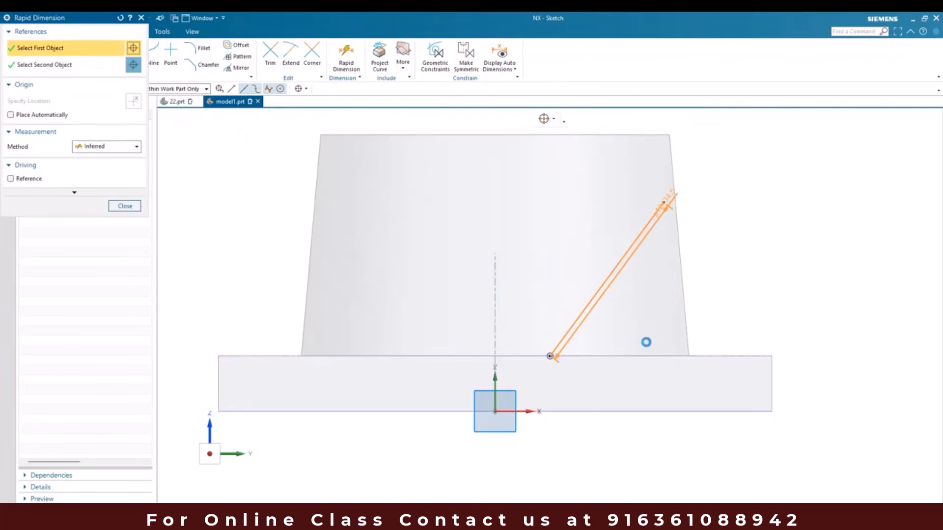
pyautogui.click(724, 353)
pyautogui.click(724, 291)
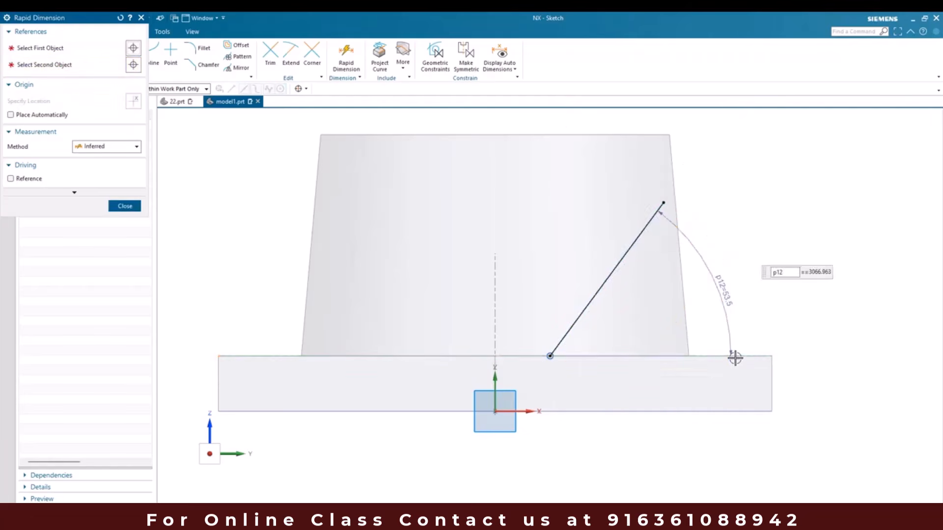
pyautogui.write('70')
pyautogui.press('Return')
pyautogui.press('Escape')
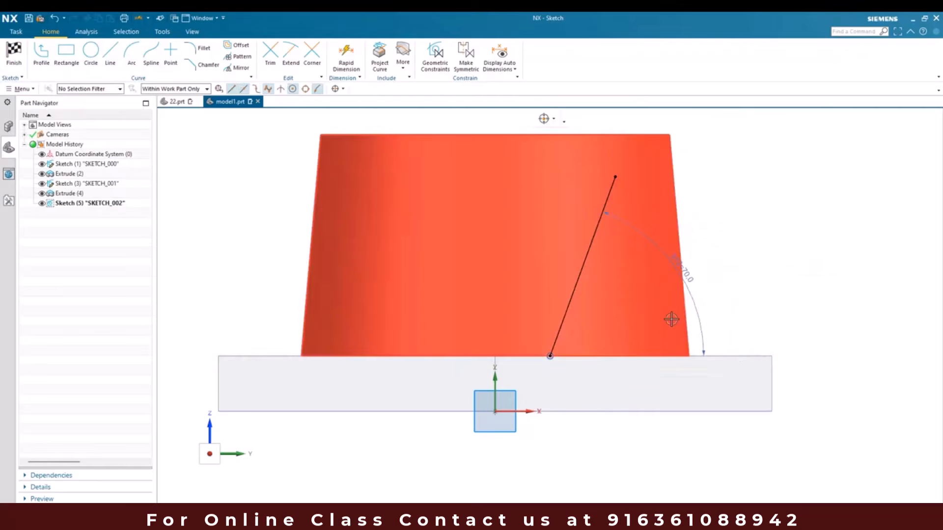
# - Dimension the sloped line's length and set it to 25 mm
pyautogui.press('d')
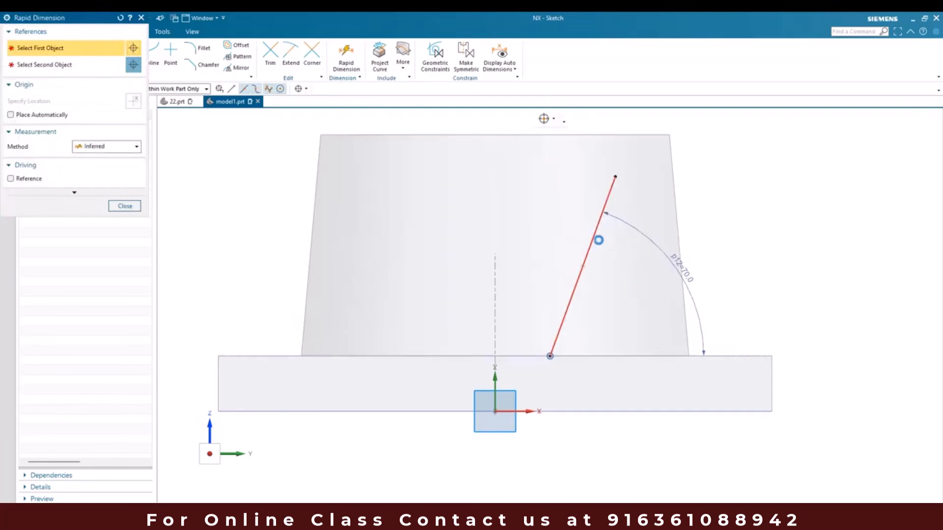
pyautogui.click(595, 235)
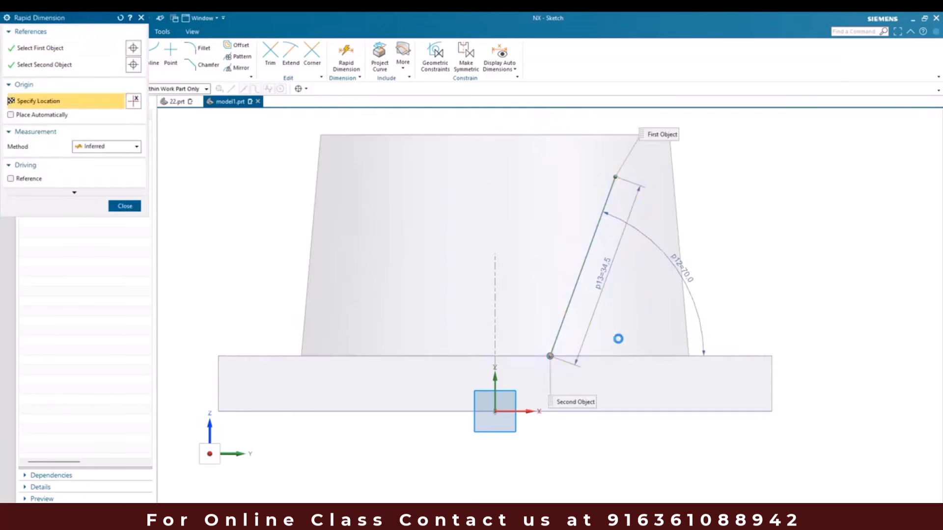
pyautogui.click(618, 339)
pyautogui.write('25')
pyautogui.press('Return')
pyautogui.press('Escape')
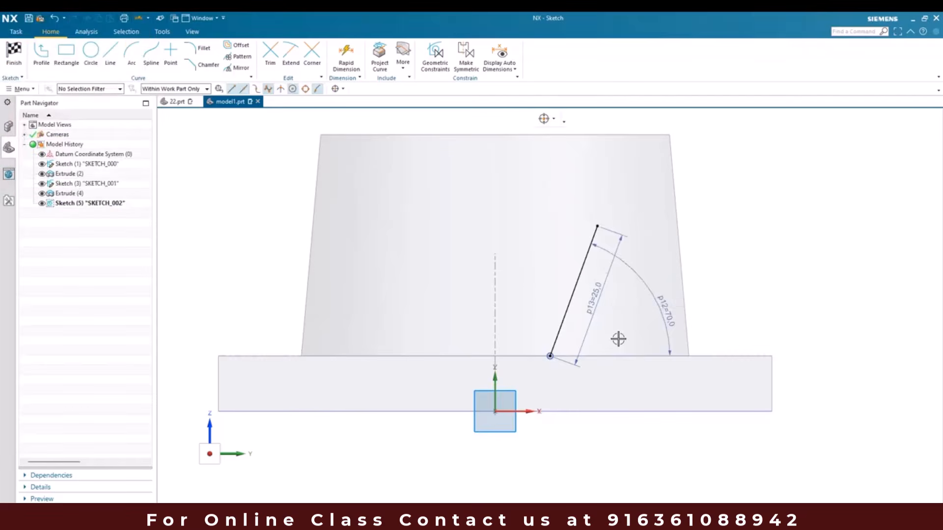
# - Check the front view in the reference drawing and set the sloped line's lower endpoint 15 mm horizontally from the vertical axis
pyautogui.hotkey('alt', 'Tab')
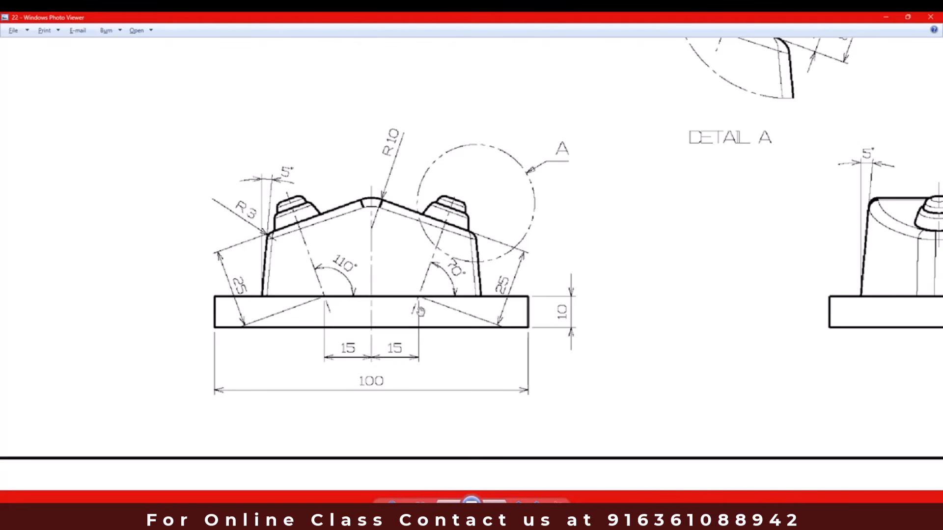
pyautogui.hotkey('alt', 'Tab')
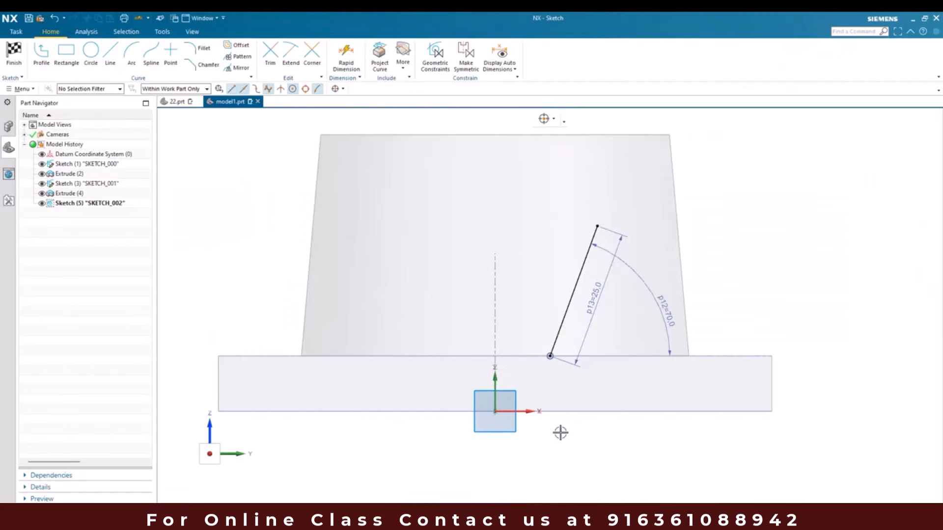
pyautogui.press('d')
pyautogui.scroll(4, 540, 387)
pyautogui.click(565, 311)
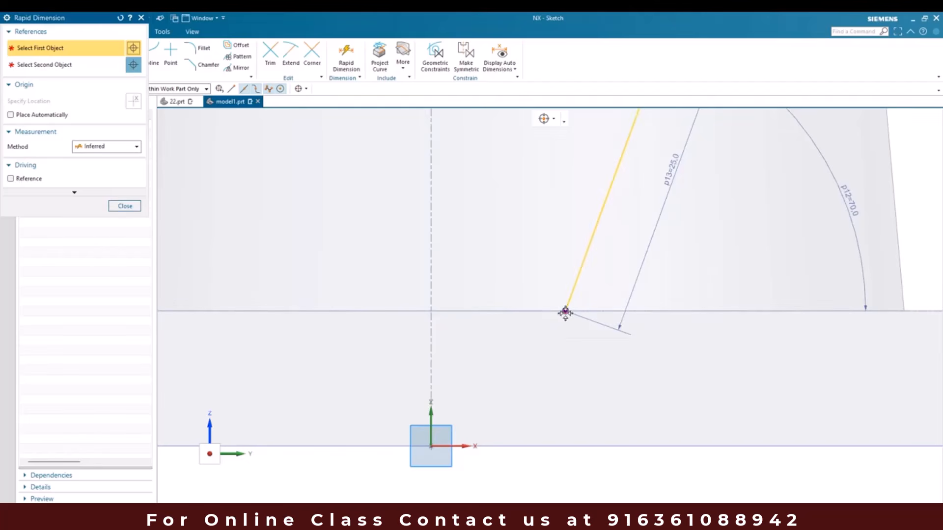
pyautogui.click(432, 418)
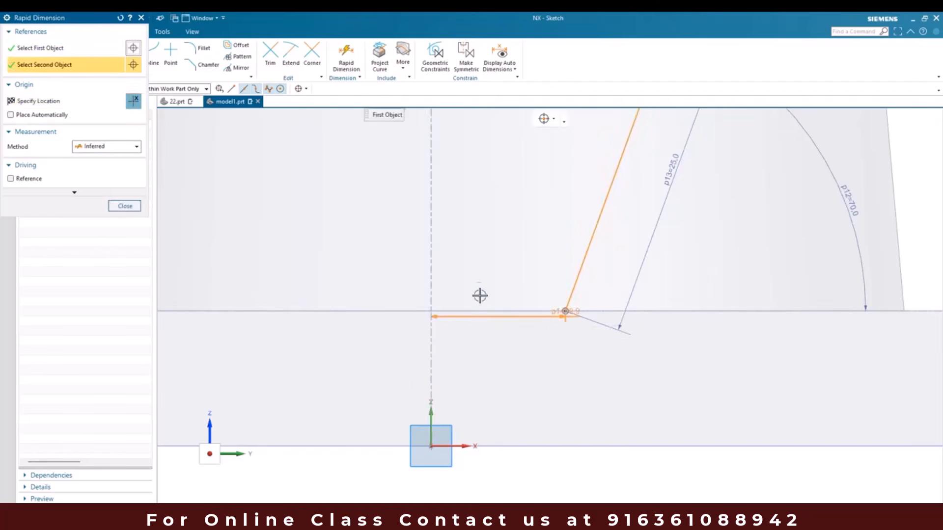
pyautogui.click(478, 473)
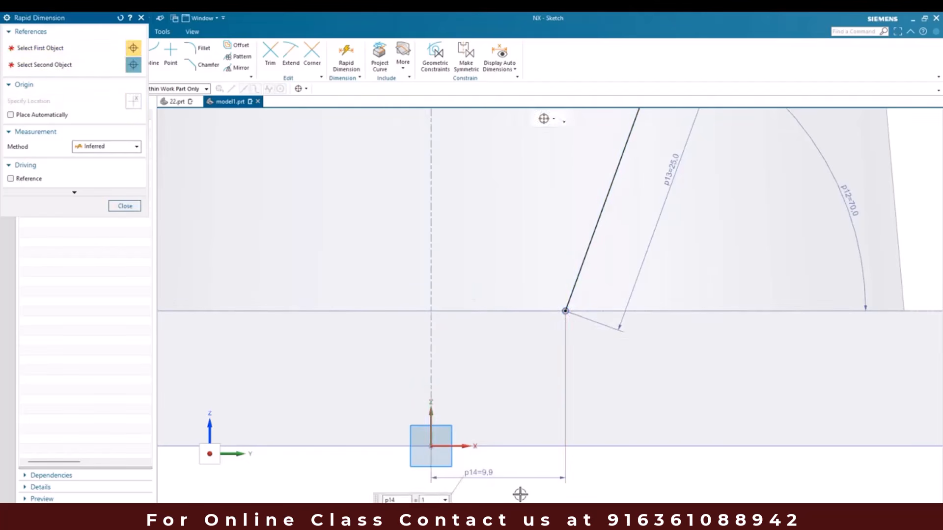
pyautogui.write('15')
pyautogui.press('Return')
pyautogui.press('Escape')
# - Convert the 25 mm sloped line to a reference line
pyautogui.scroll(-5, 507, 340)
pyautogui.scroll(3, 554, 273)
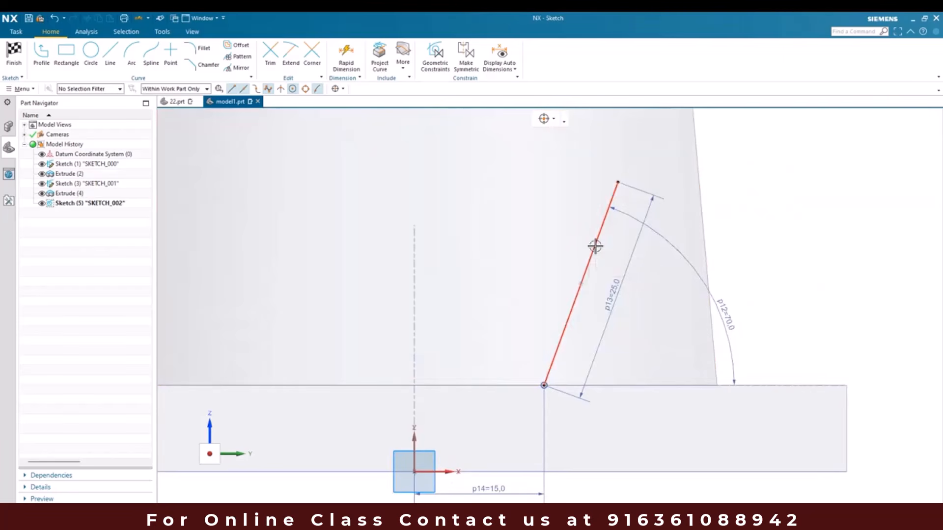
pyautogui.rightClick(595, 248)
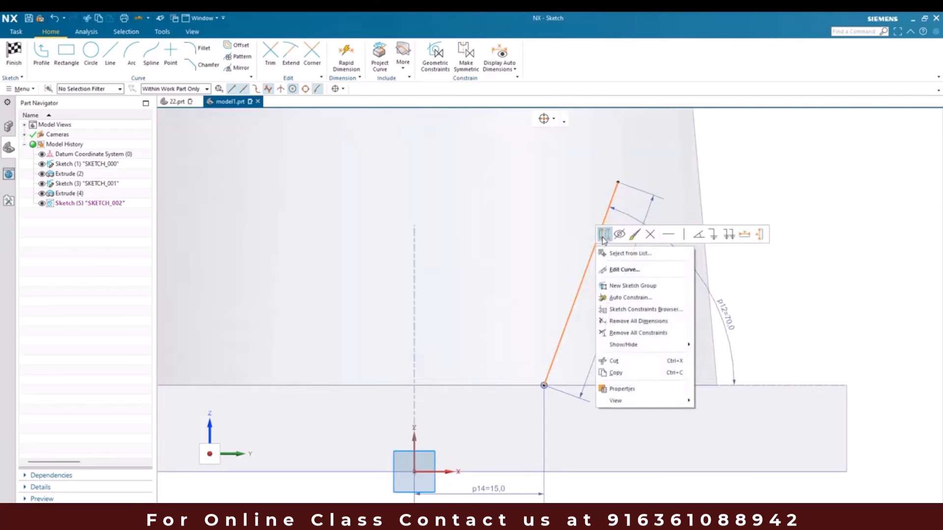
pyautogui.click(604, 234)
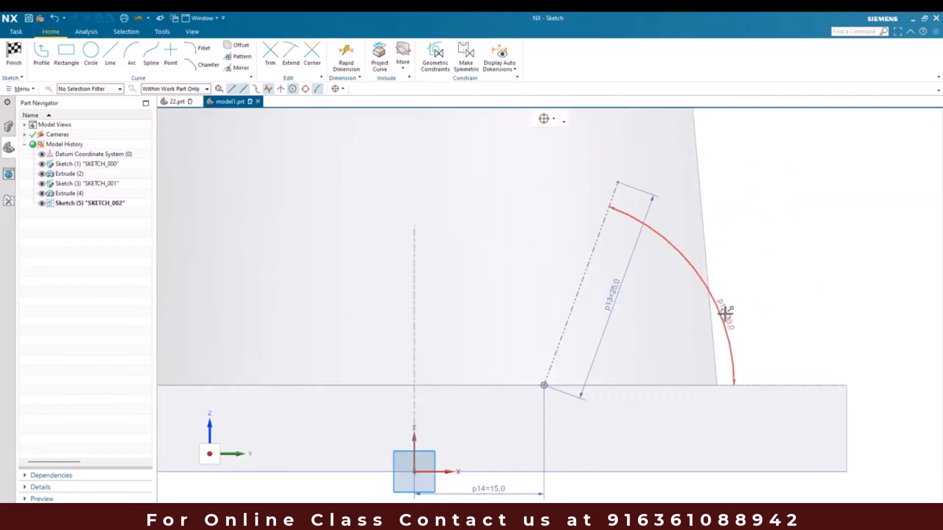
# - Check the reference drawing and sketch a line about 20.5 mm long at 160° from the reference line's upper end, perpendicular to it
pyautogui.hotkey('alt', 'Tab')
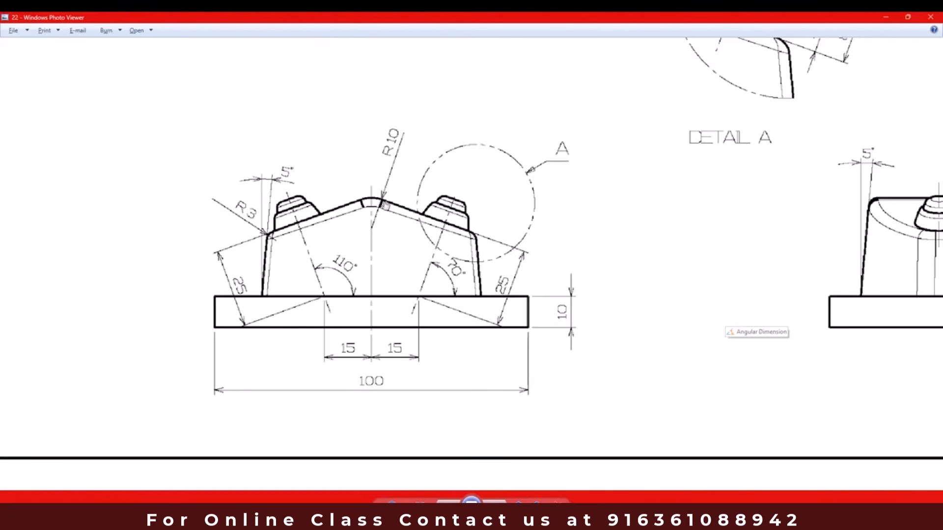
pyautogui.hotkey('alt', 'Tab')
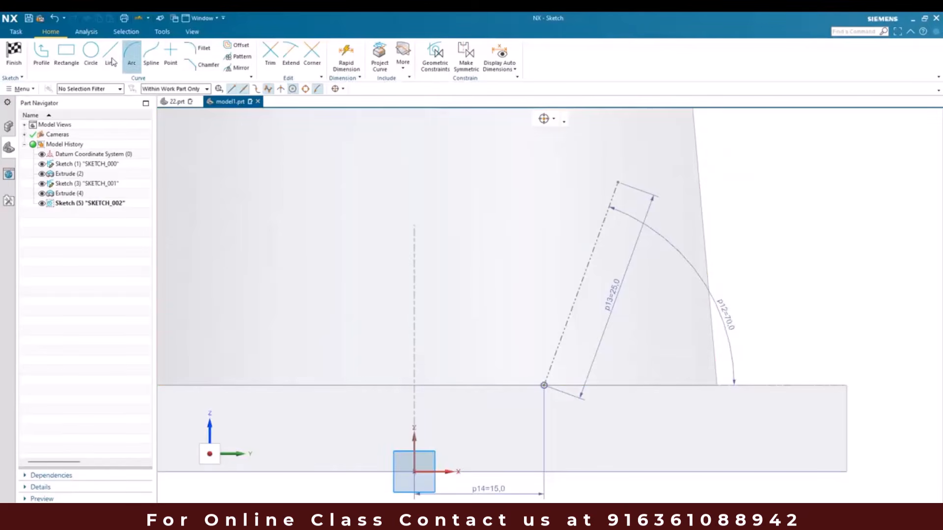
pyautogui.click(110, 53)
pyautogui.scroll(-3, 538, 318)
pyautogui.scroll(5, 568, 256)
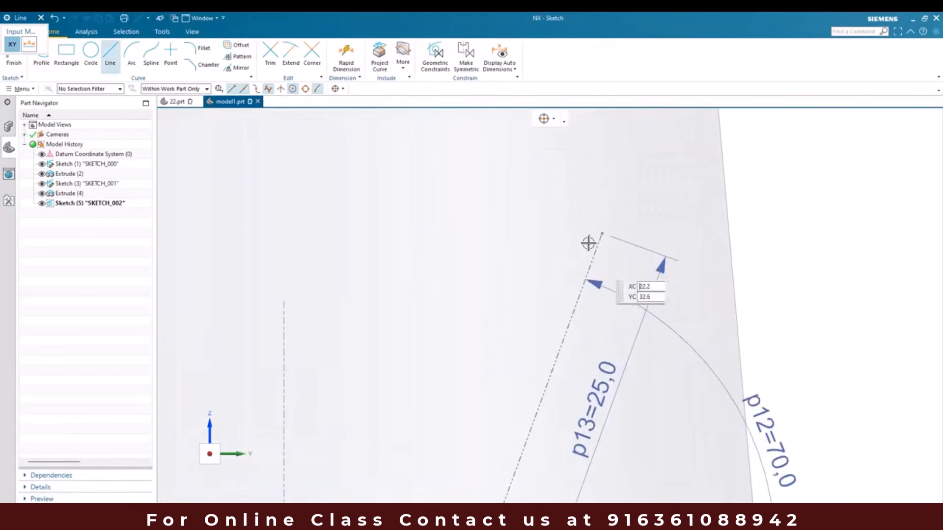
pyautogui.click(599, 233)
pyautogui.scroll(-3, 599, 233)
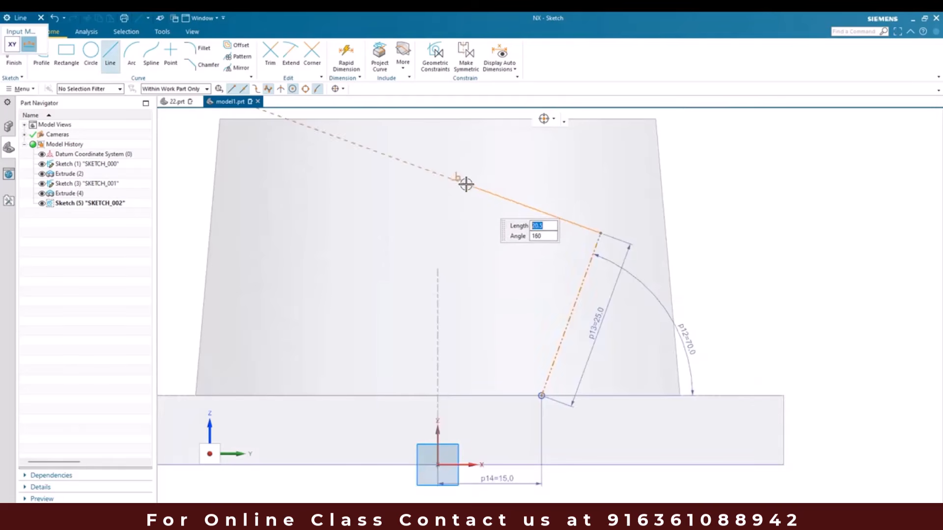
pyautogui.click(466, 185)
pyautogui.press('Escape')
# - Constrain the new sloped line's upper endpoint to lie on the sketch's vertical axis
pyautogui.scroll(-2, 536, 255)
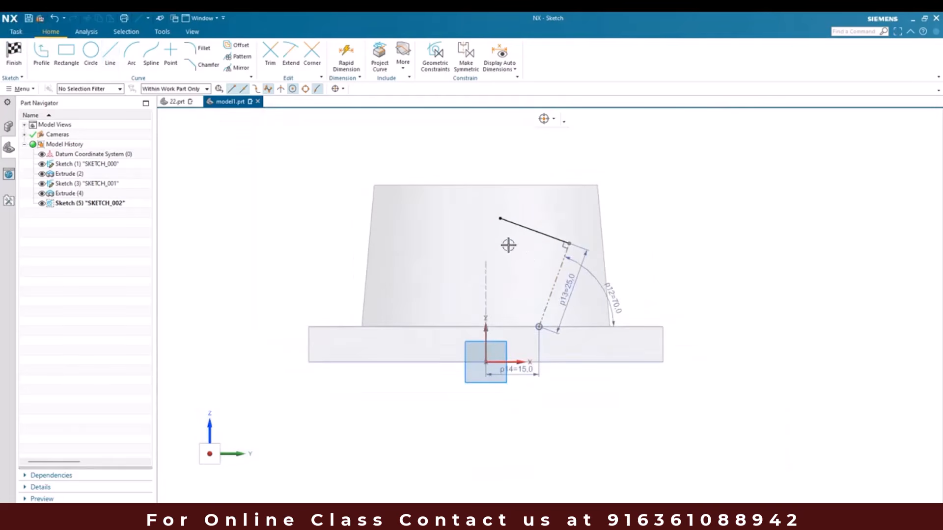
pyautogui.scroll(3, 508, 247)
pyautogui.scroll(-3, 508, 246)
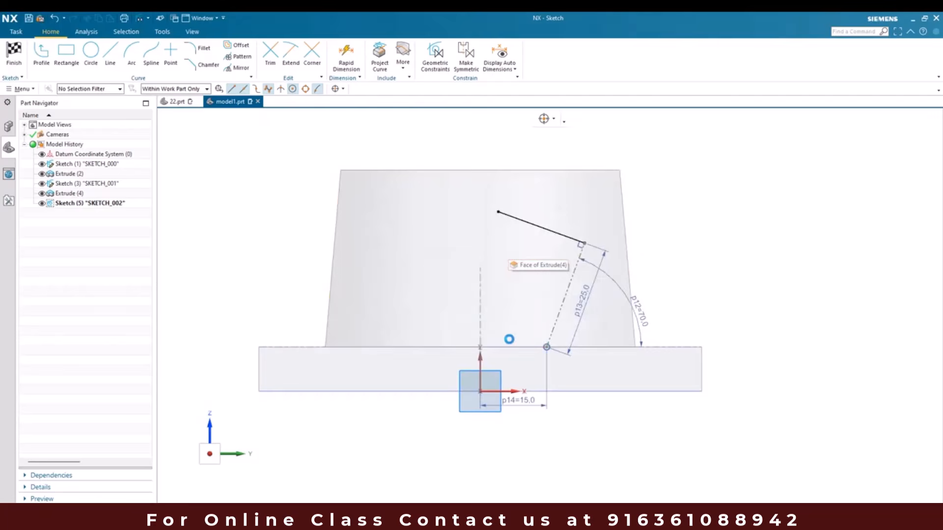
pyautogui.press('c')
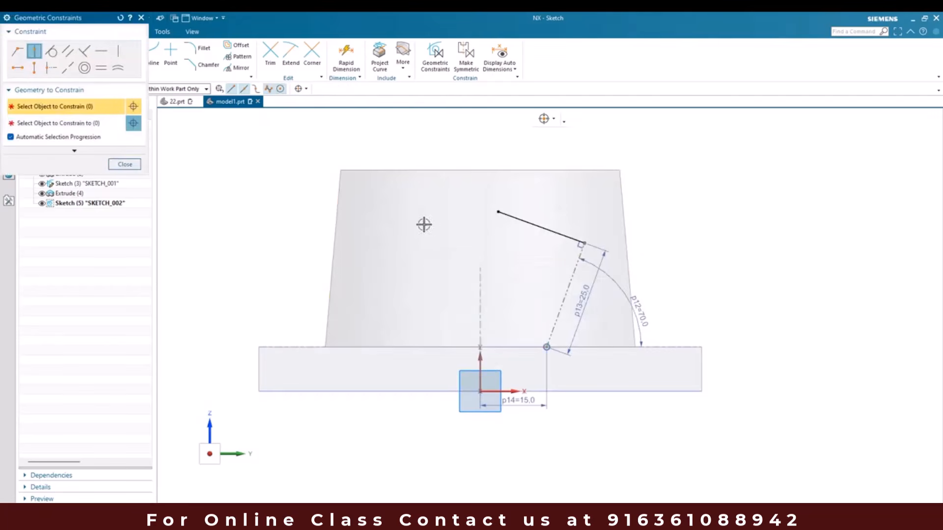
pyautogui.click(498, 212)
pyautogui.click(480, 367)
pyautogui.click(125, 164)
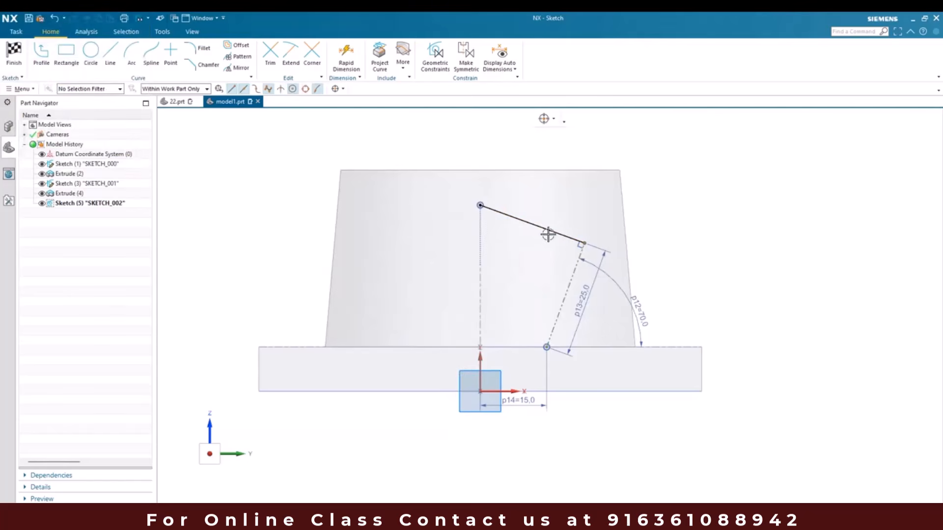
# - Sketch an open three-sided outline around the top of the raised body, with vertical sides about 46 mm long joined by a horizontal line above
pyautogui.scroll(2, 548, 235)
pyautogui.scroll(-2, 482, 216)
pyautogui.scroll(1, 567, 255)
pyautogui.scroll(-1, 456, 279)
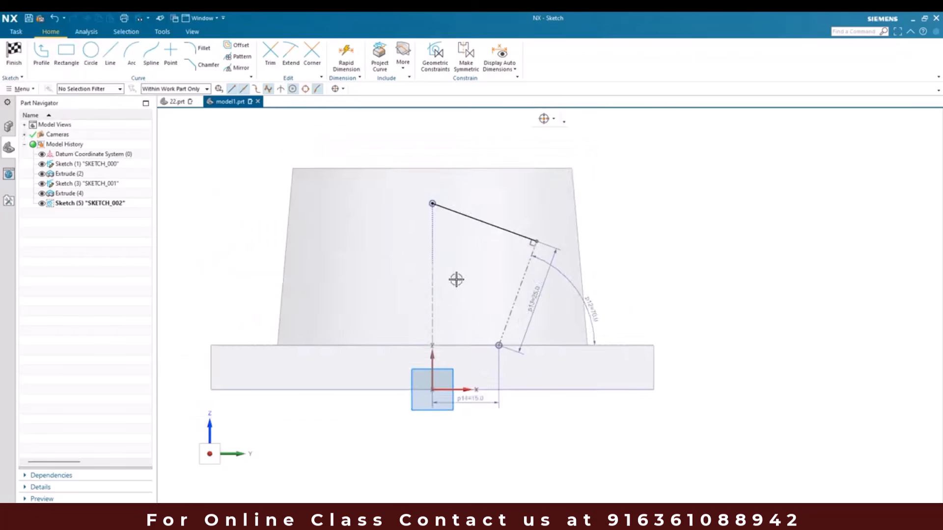
pyautogui.scroll(-1, 457, 280)
pyautogui.press('l')
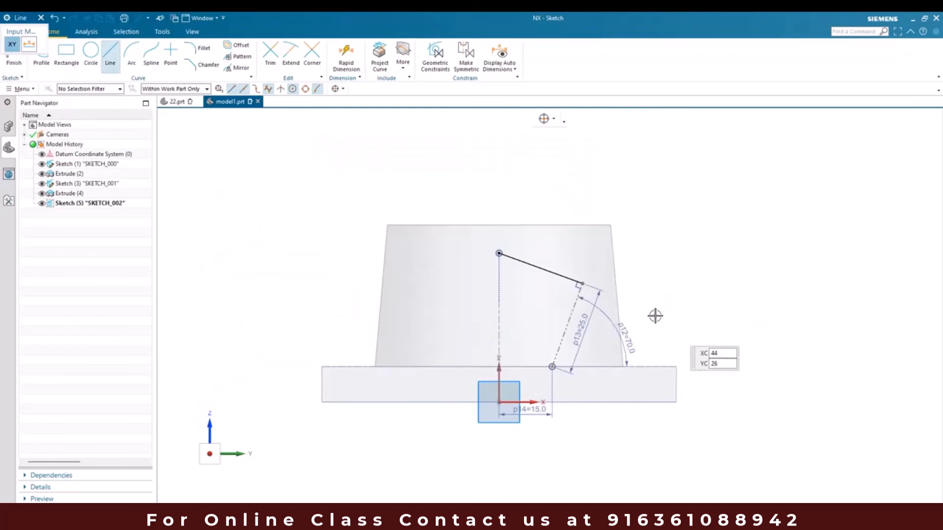
pyautogui.click(655, 323)
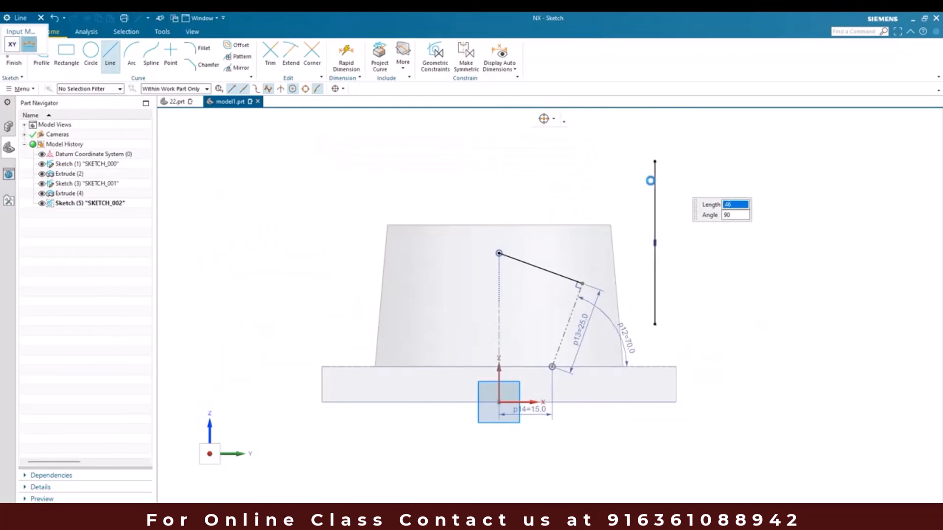
pyautogui.click(654, 162)
pyautogui.press('z')
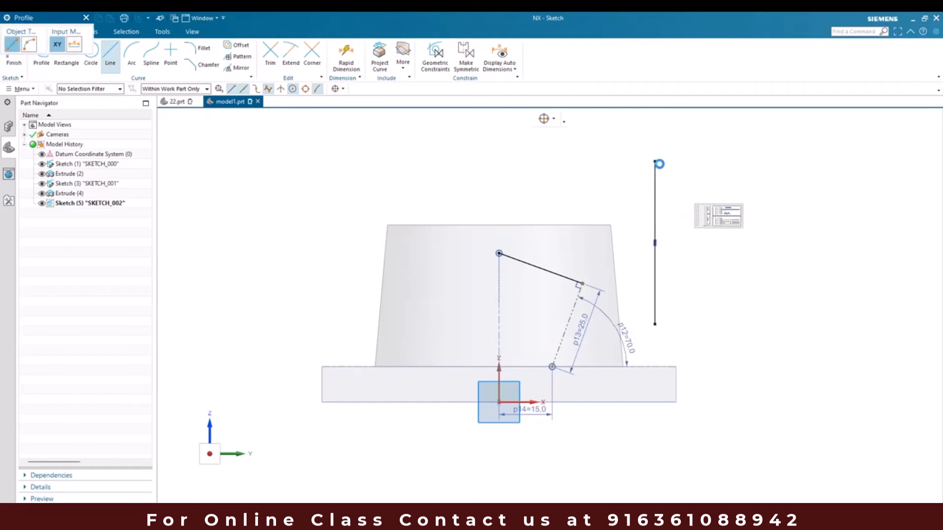
pyautogui.click(656, 161)
pyautogui.click(343, 161)
pyautogui.click(343, 324)
pyautogui.press('Escape')
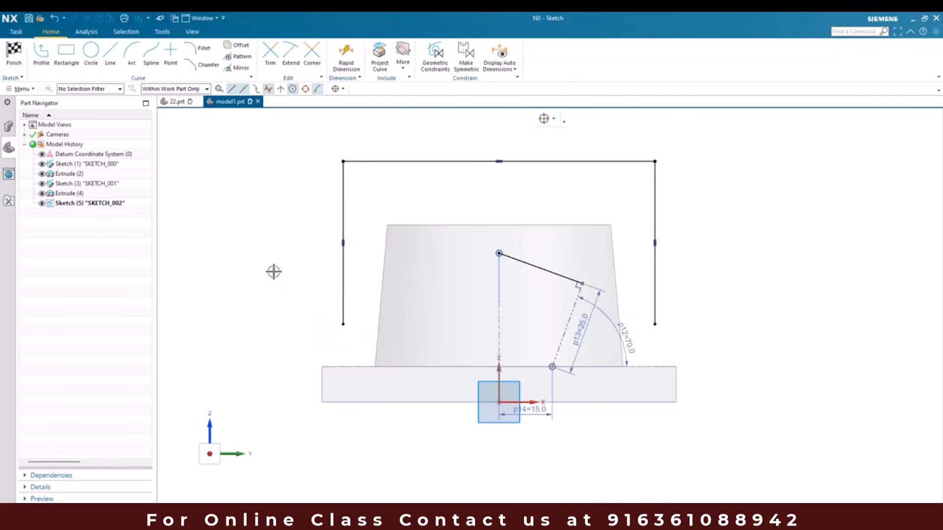
# - Extend the sloped line to the outline's nearer vertical side and trim that side's overhang below the intersection
pyautogui.press('e')
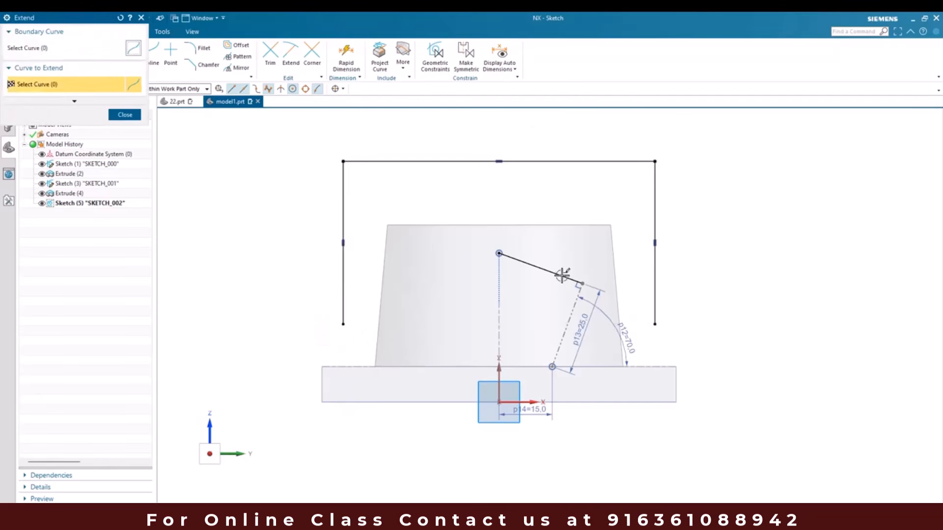
pyautogui.click(564, 275)
pyautogui.press('Escape')
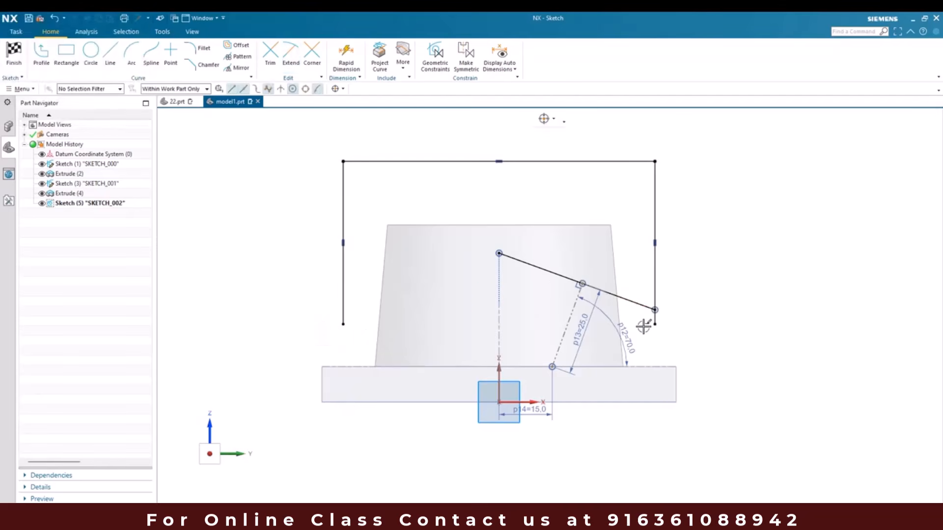
pyautogui.press('t')
pyautogui.click(656, 319)
pyautogui.press('Escape')
pyautogui.scroll(3, 650, 324)
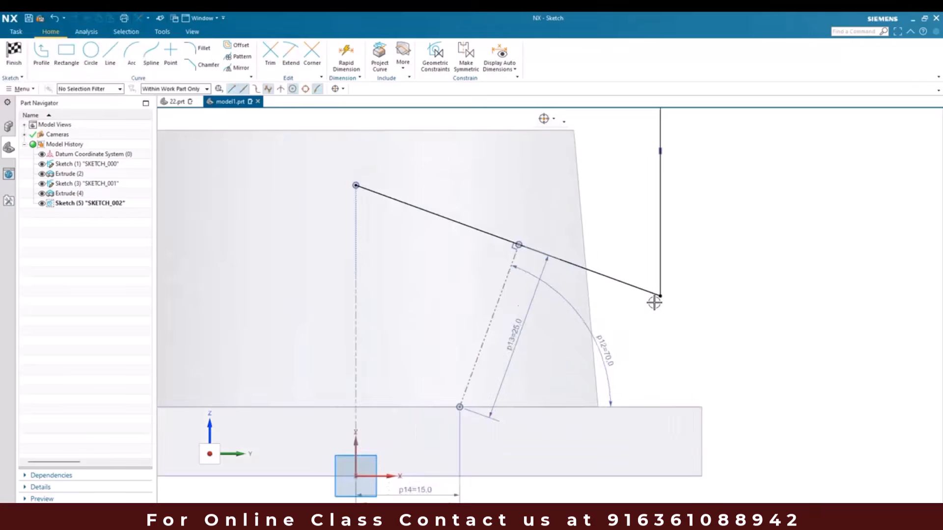
pyautogui.scroll(-3, 655, 302)
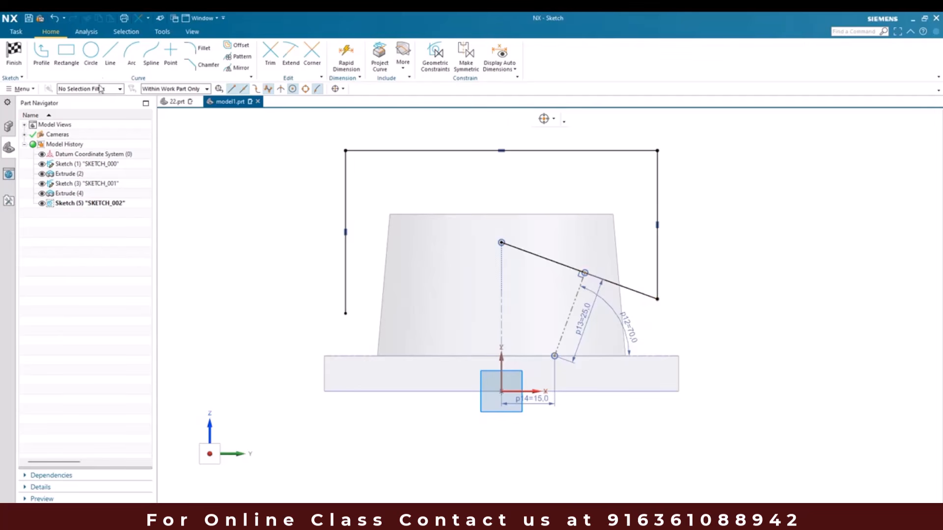
pyautogui.click(237, 73)
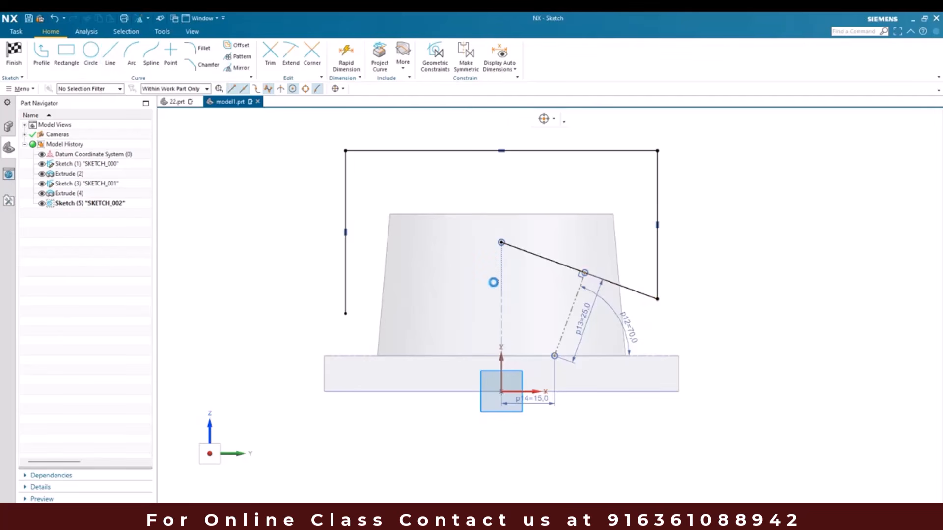
pyautogui.click(514, 248)
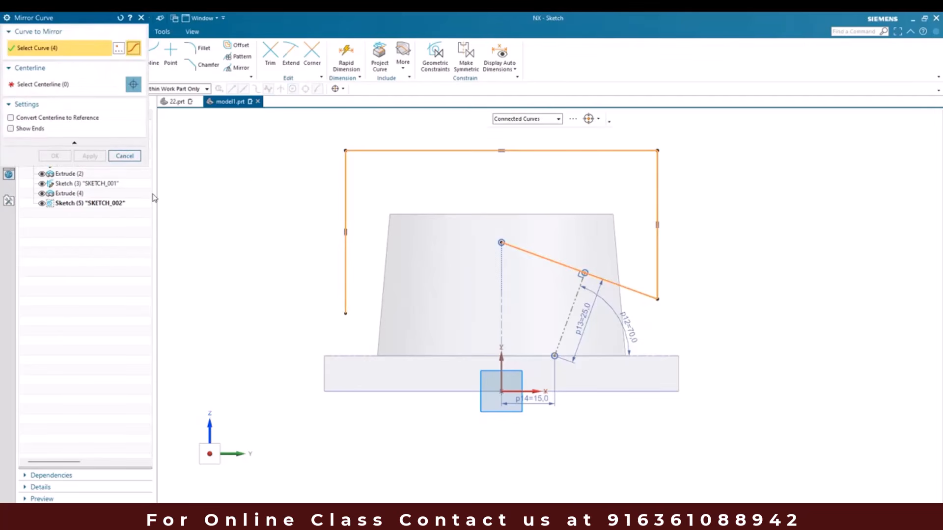
pyautogui.press('Escape')
# - Mirror only the sloped line about the sketch's vertical axis, using the Single Curve selection rule
pyautogui.click(244, 70)
pyautogui.click(518, 124)
pyautogui.click(512, 129)
pyautogui.click(580, 266)
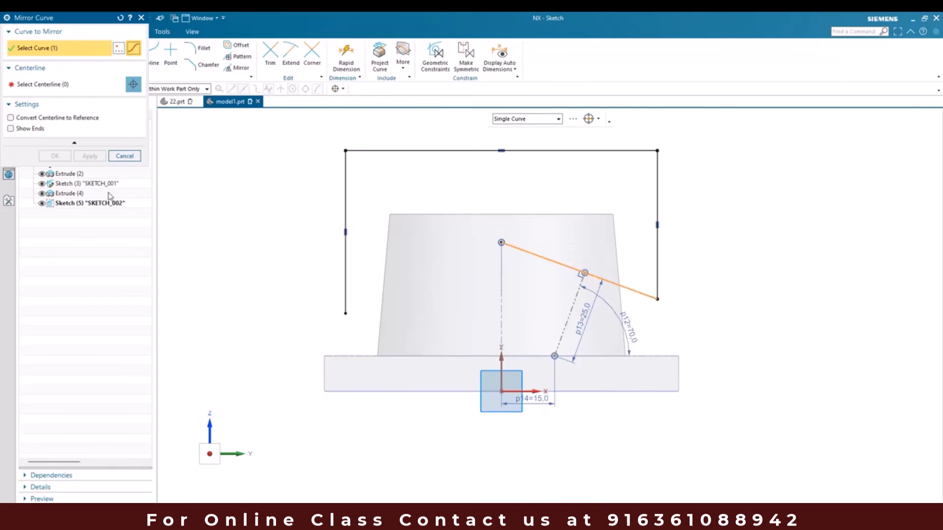
pyautogui.click(55, 90)
pyautogui.click(502, 372)
pyautogui.click(57, 156)
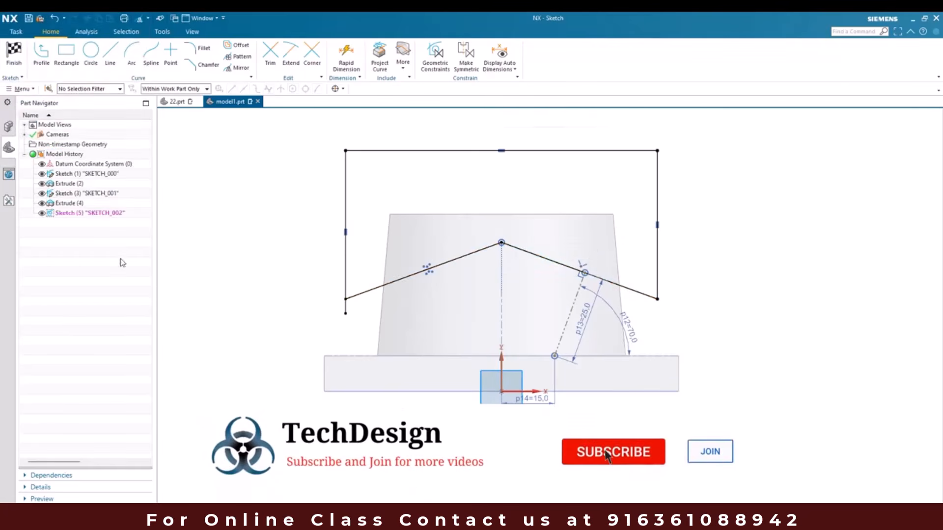
# - Trim the remaining vertical side's overhang below the mirrored sloped line and finish the sketch
pyautogui.press('t')
pyautogui.click(348, 310)
pyautogui.press('Escape')
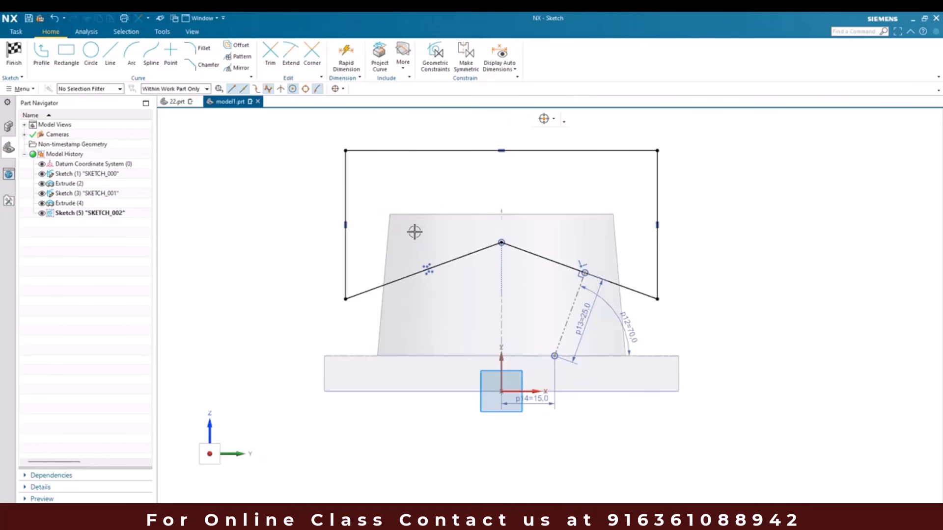
pyautogui.click(14, 51)
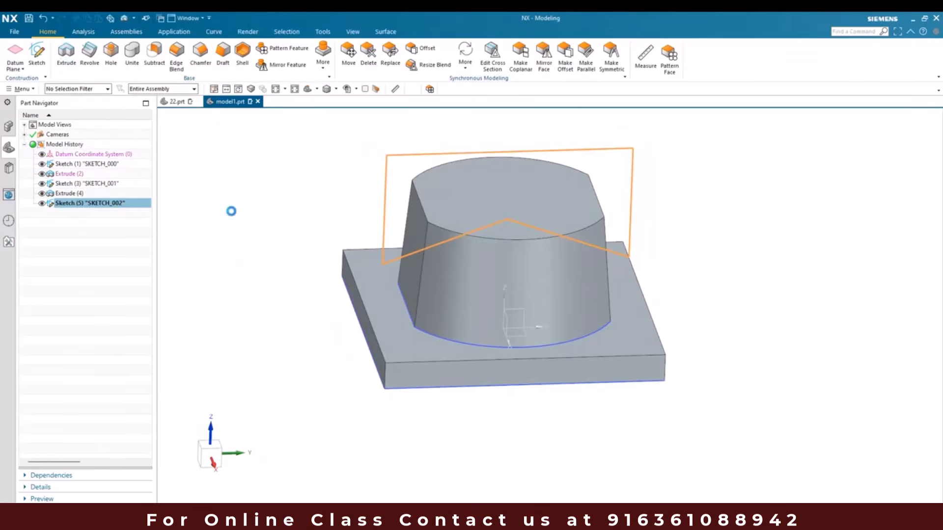
# - Extrude the closed profile symmetrically with a 148 mm width, subtracting it from the raised body, and hide its sketch
pyautogui.press('x')
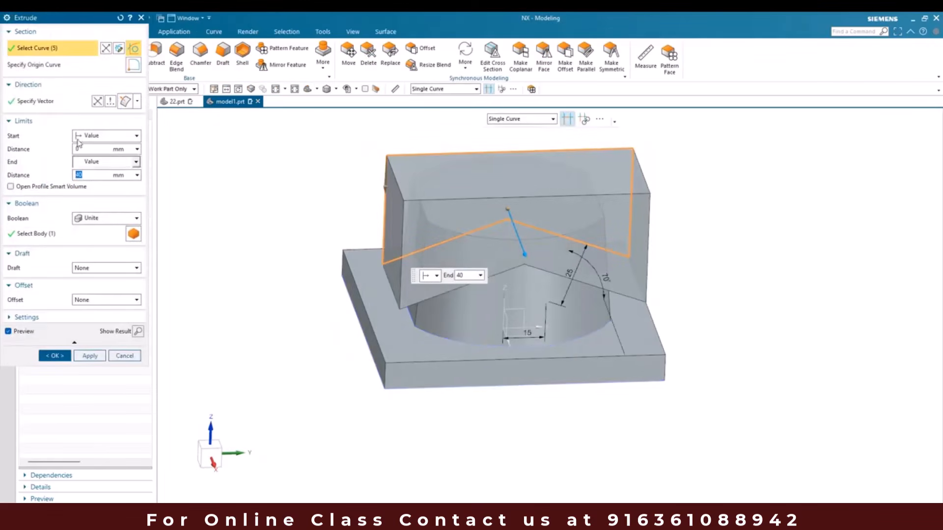
pyautogui.click(87, 136)
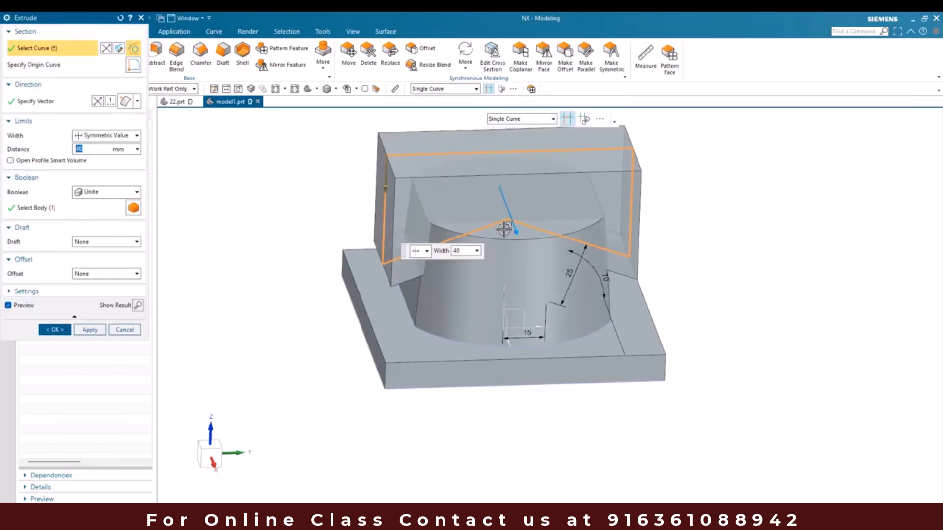
pyautogui.moveTo(533, 274); pyautogui.dragTo(543, 299)
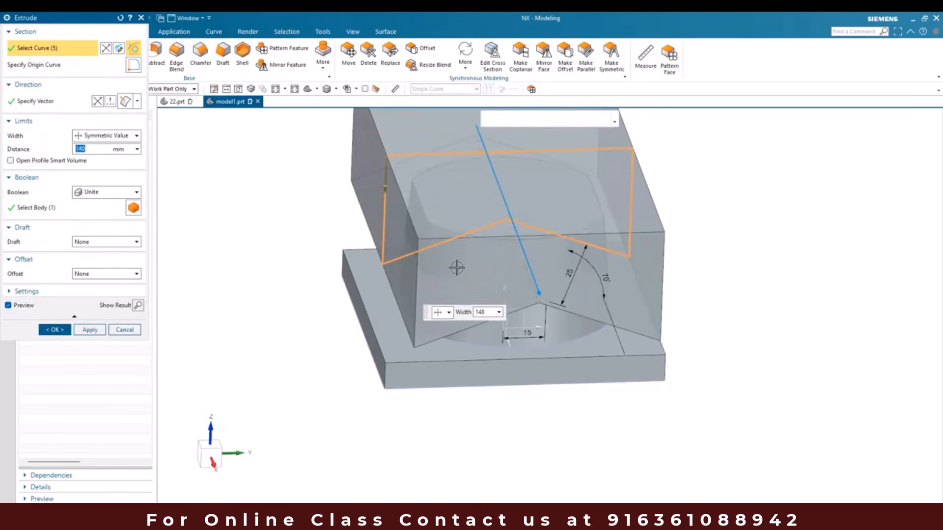
pyautogui.moveTo(458, 266); pyautogui.dragTo(496, 199, button='middle')
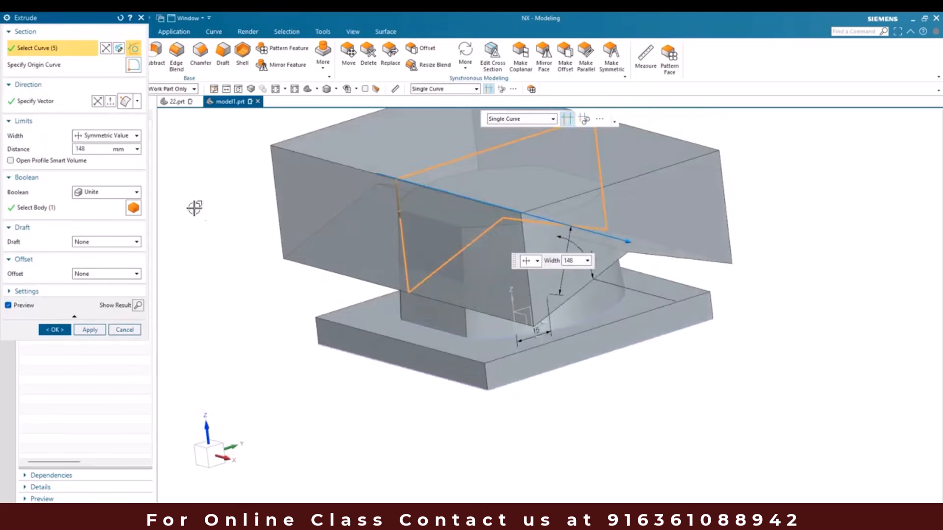
pyautogui.click(109, 192)
pyautogui.click(96, 224)
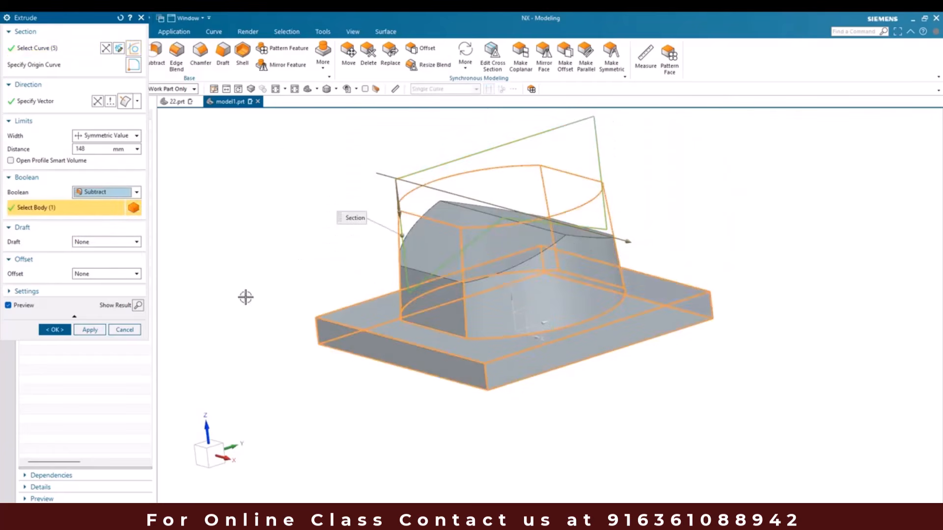
pyautogui.click(54, 330)
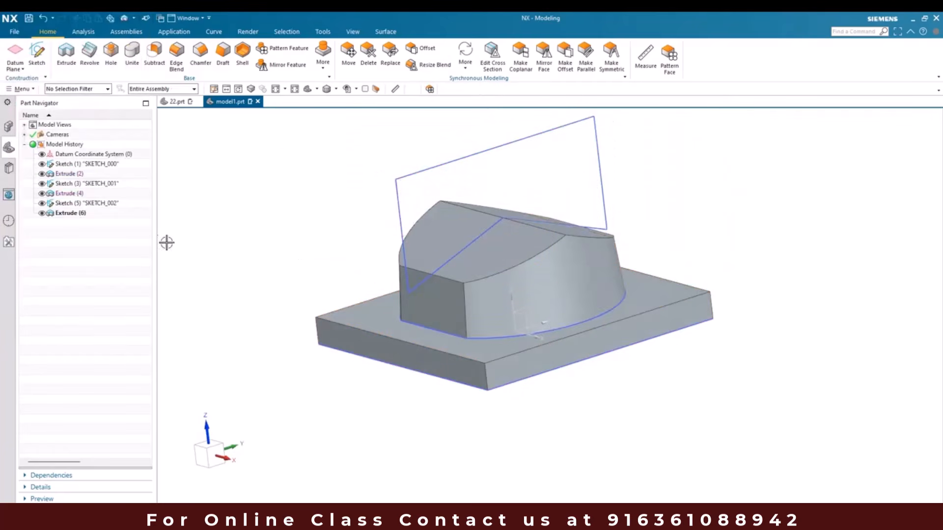
pyautogui.click(42, 203)
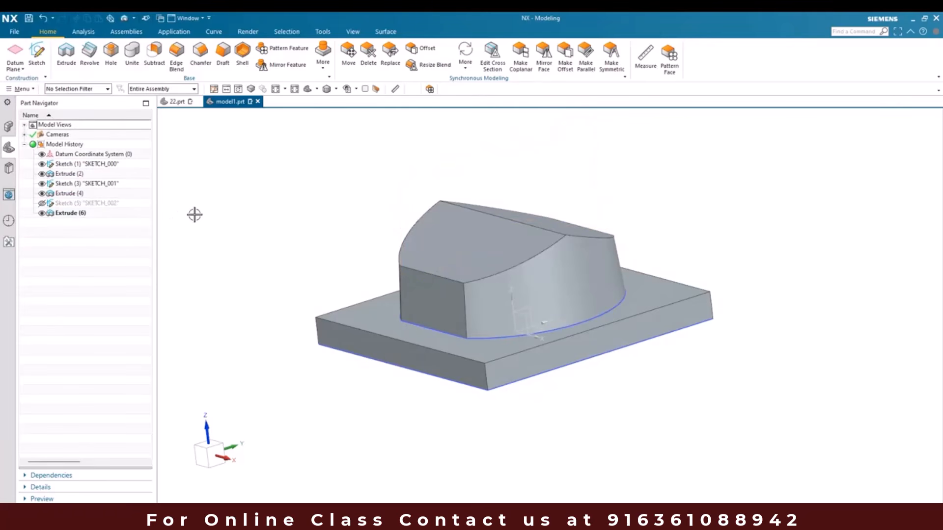
# - Switch to drawing 22 in Windows Photo Viewer, examine the boss positions, axis angles and Detail A dimensions, and return to NX
pyautogui.hotkey('alt', 'Tab')
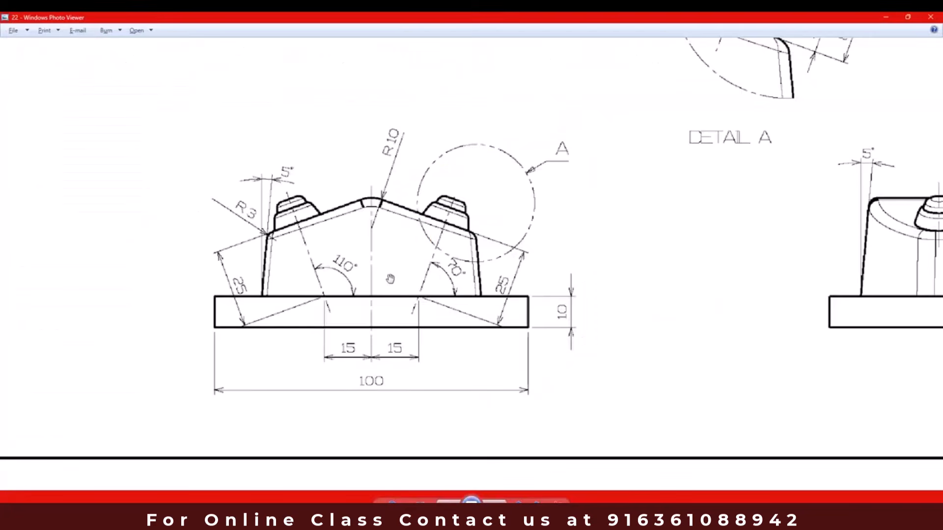
pyautogui.scroll(1, 327, 257)
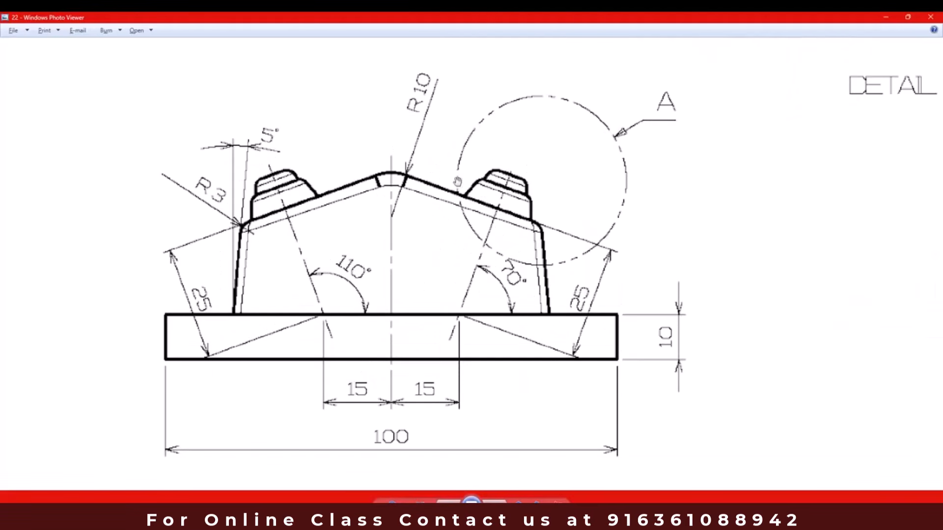
pyautogui.scroll(-1, 480, 195)
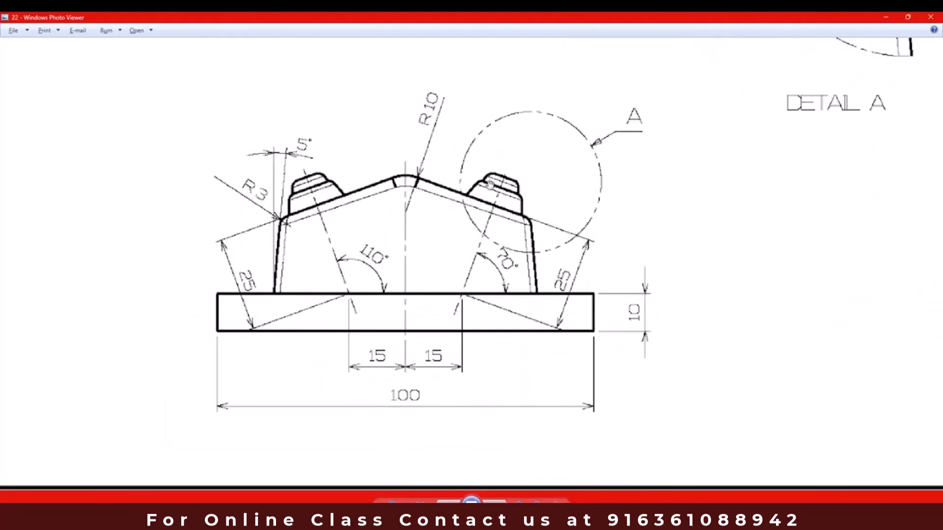
pyautogui.moveTo(564, 59)
pyautogui.mouseDown()
pyautogui.moveTo(408, 268)
pyautogui.moveTo(360, 357)
pyautogui.mouseUp()
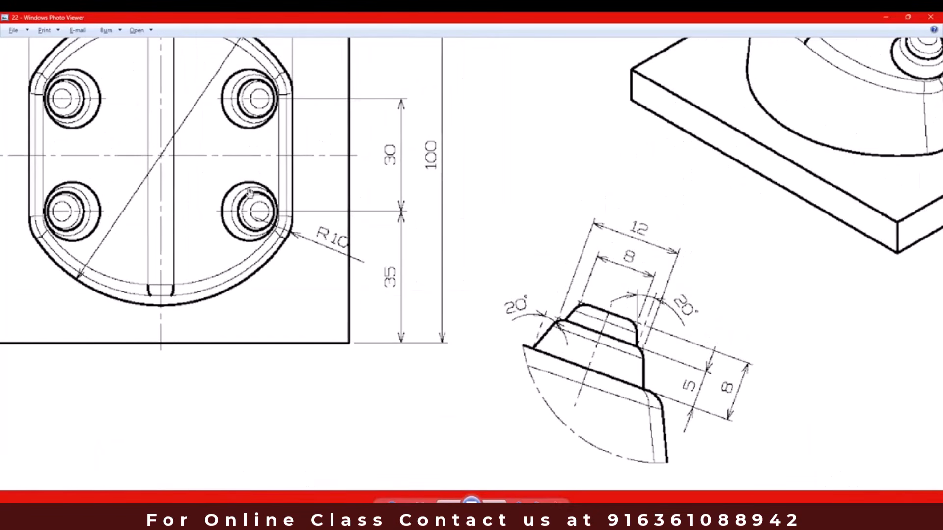
pyautogui.moveTo(346, 253)
pyautogui.mouseDown()
pyautogui.moveTo(383, 224)
pyautogui.moveTo(421, 240)
pyautogui.mouseUp()
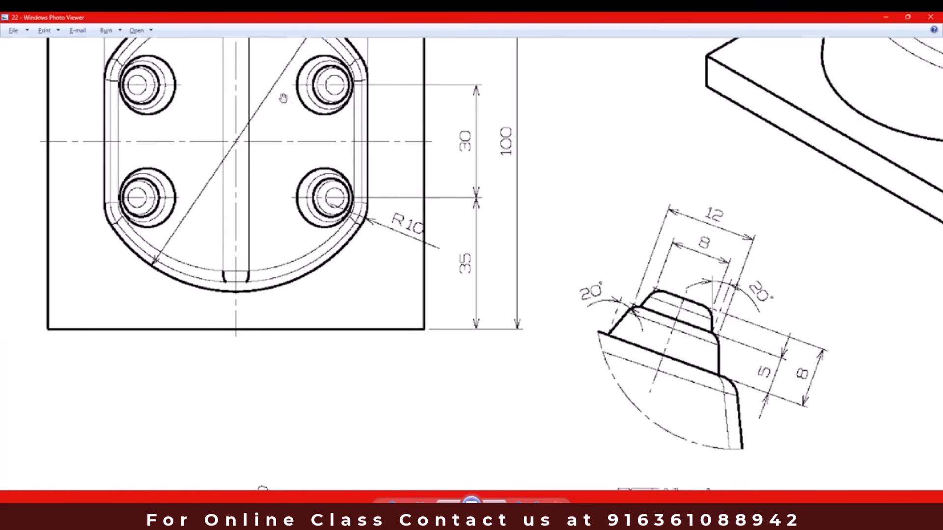
pyautogui.scroll(-3, 525, 296)
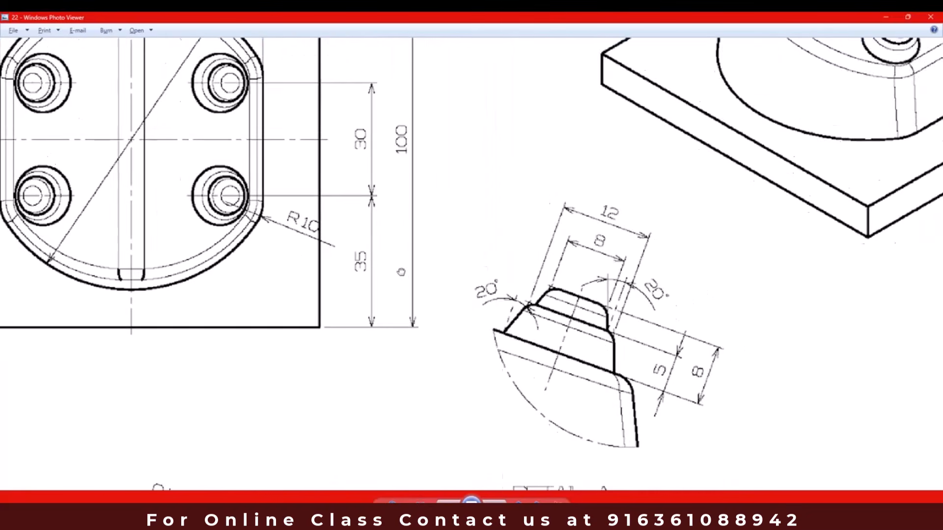
pyautogui.scroll(-2, 523, 278)
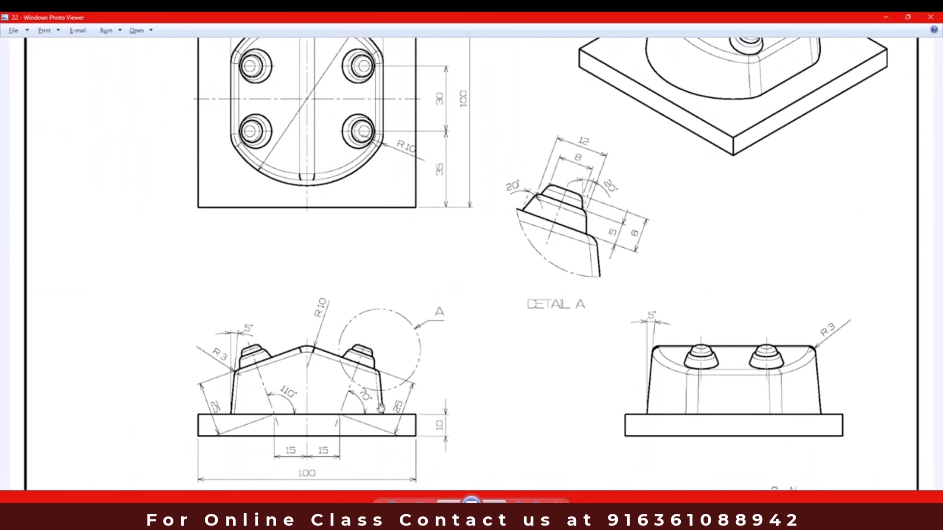
pyautogui.scroll(2, 349, 395)
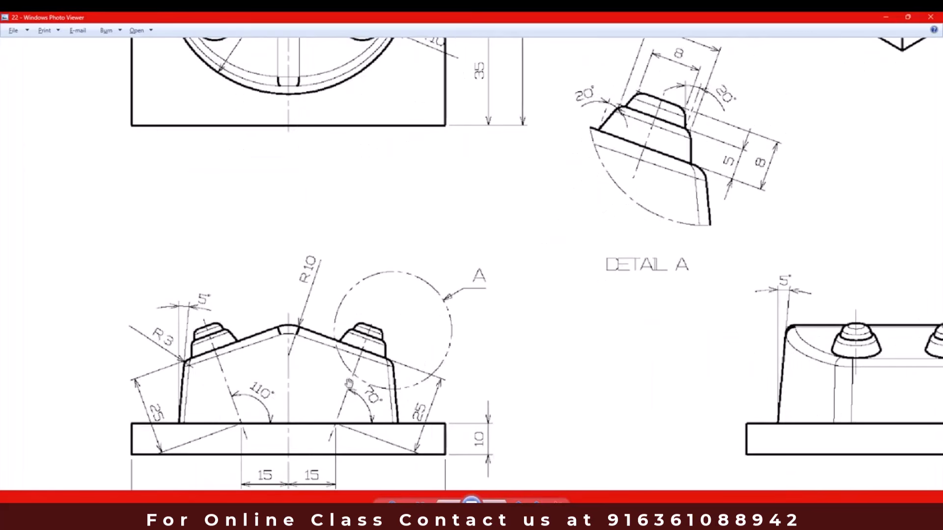
pyautogui.scroll(-2, 345, 406)
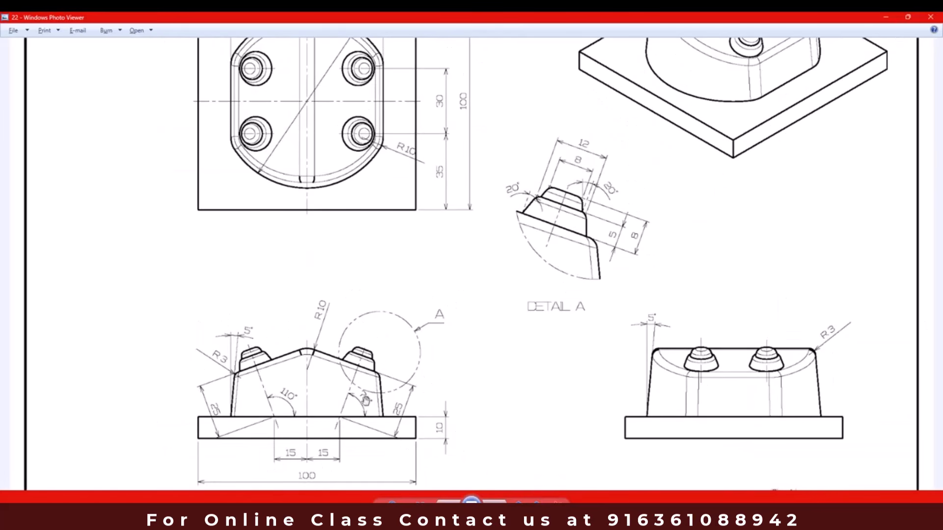
pyautogui.moveTo(429, 282); pyautogui.dragTo(428, 356)
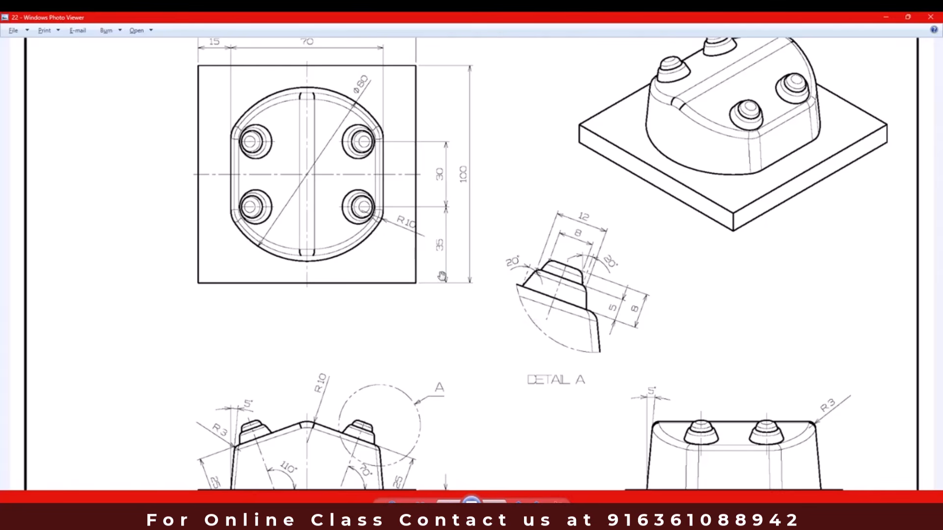
pyautogui.hotkey('alt', 'Tab')
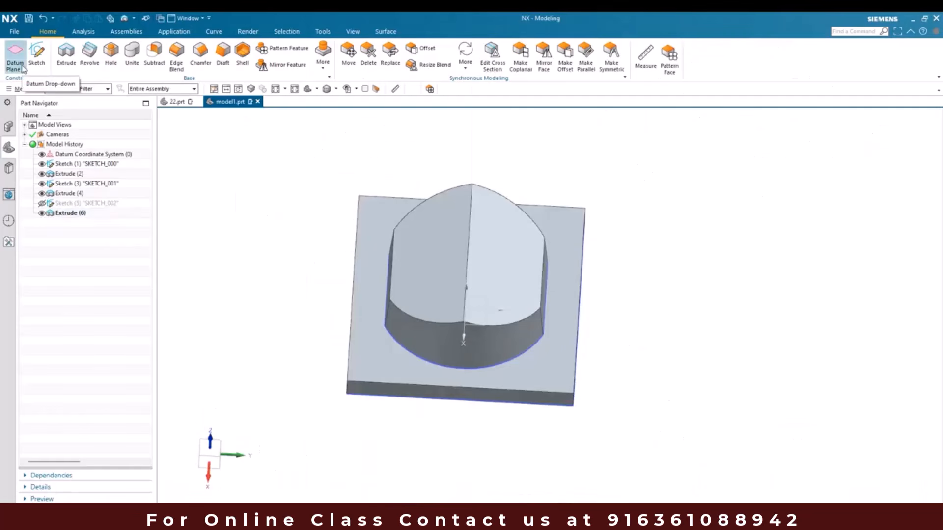
# - Create a datum plane offset 35 mm inward from the base plate's +X side face
pyautogui.click(19, 62)
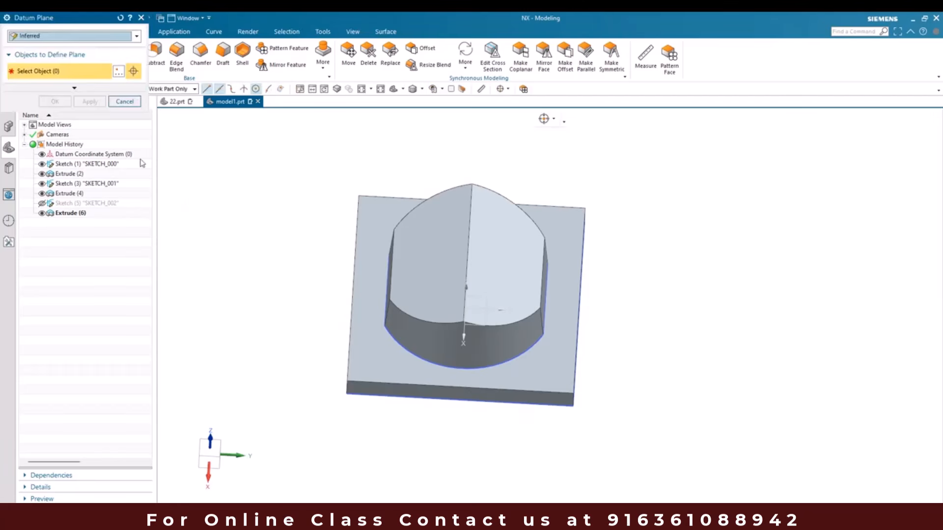
pyautogui.click(489, 394)
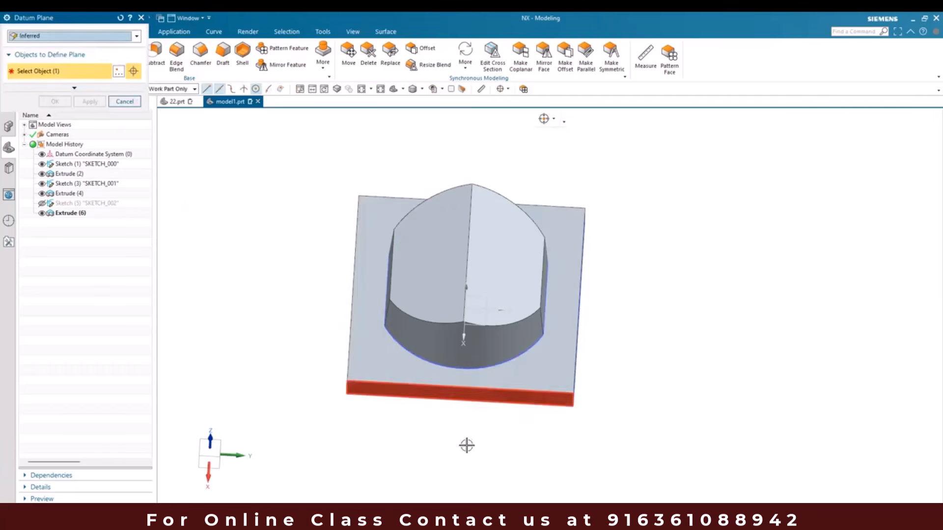
pyautogui.write('35')
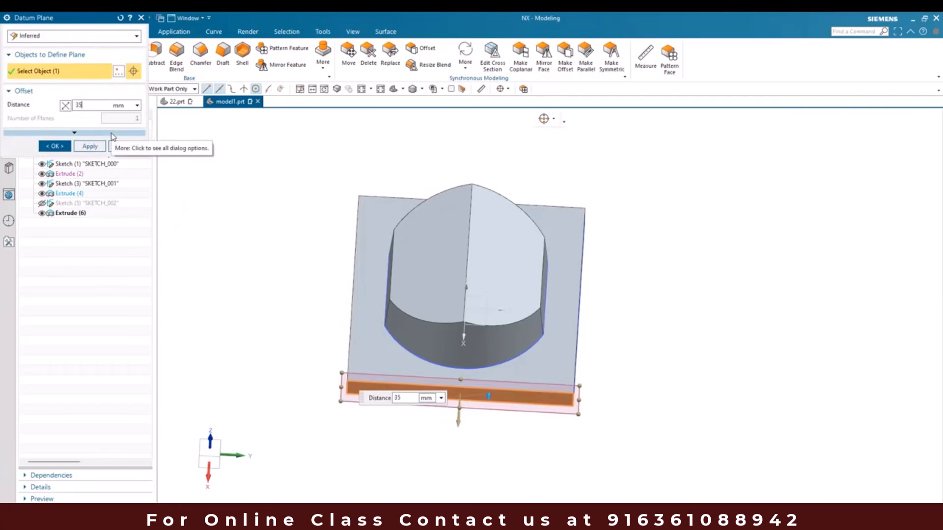
pyautogui.press('Return')
pyautogui.click(65, 109)
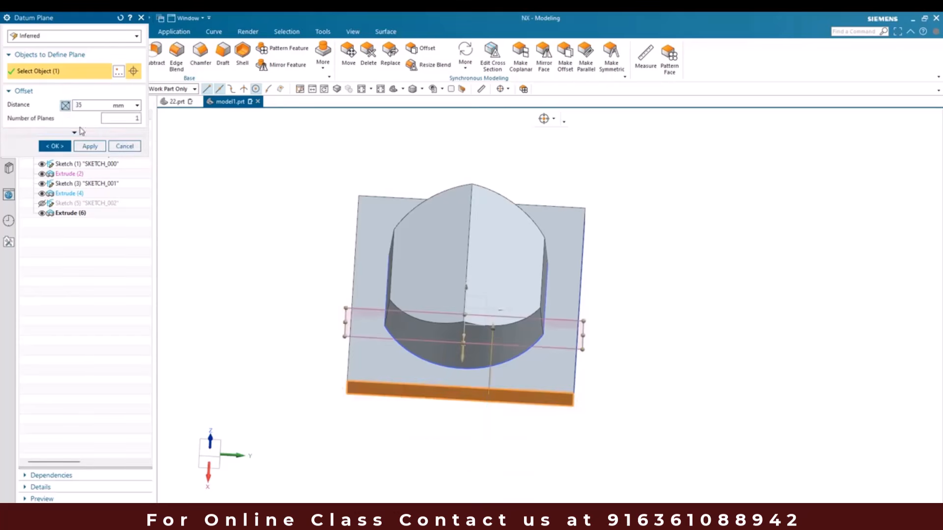
pyautogui.scroll(4, 433, 317)
pyautogui.click(58, 145)
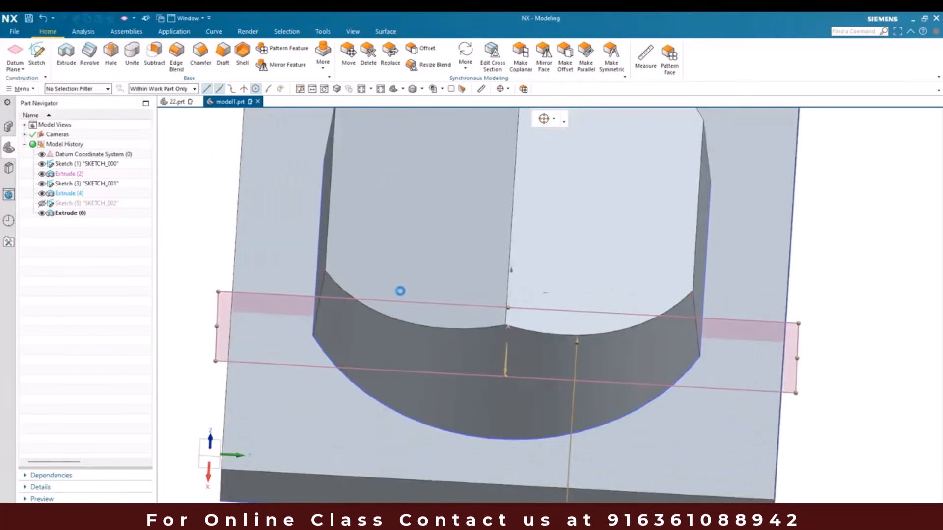
pyautogui.scroll(-2, 491, 290)
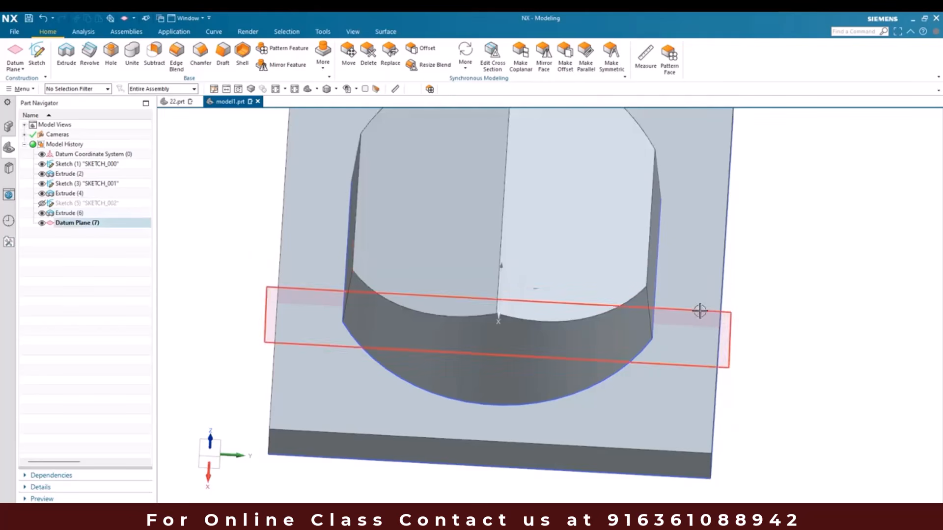
# - Start a new sketch on the datum plane that crosses the raised body
pyautogui.click(36, 53)
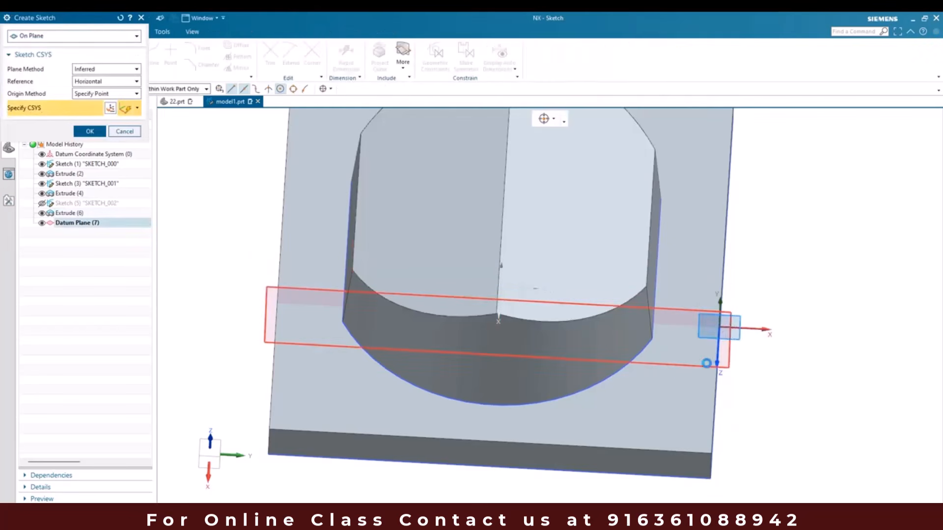
pyautogui.click(711, 352)
pyautogui.middleClick(708, 337)
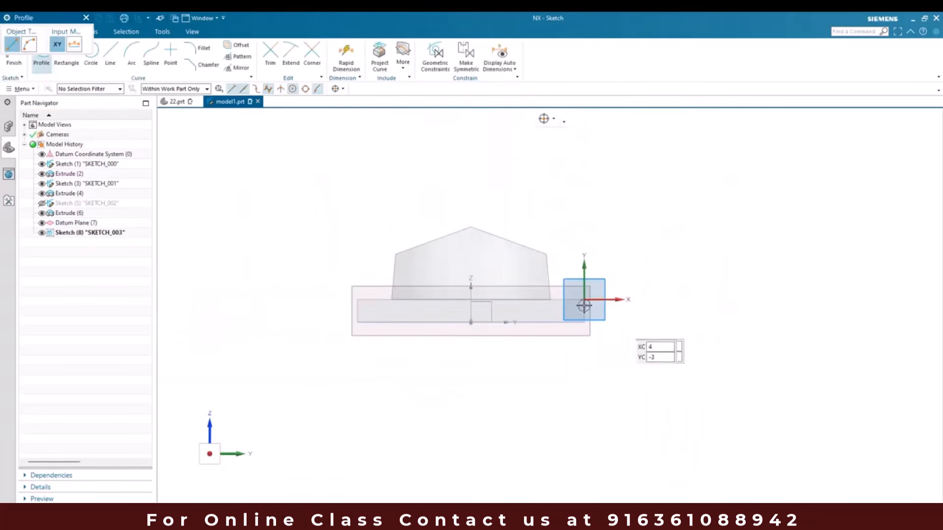
# - Check the boss axis in drawing 22 and sketch an inclined line inside the raised body's outline, rising outward on the +Y side
pyautogui.hotkey('alt', 'Tab')
pyautogui.moveTo(391, 374); pyautogui.dragTo(402, 274)
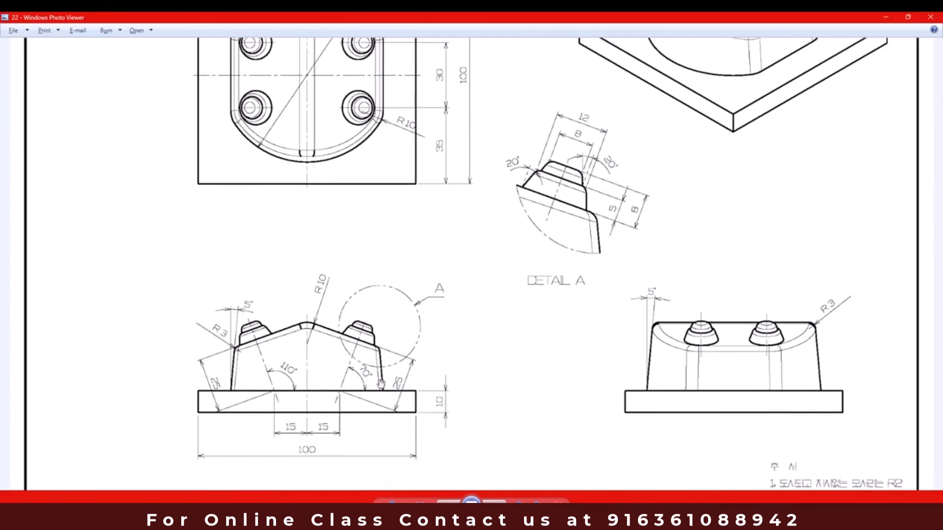
pyautogui.moveTo(547, 262); pyautogui.dragTo(506, 347)
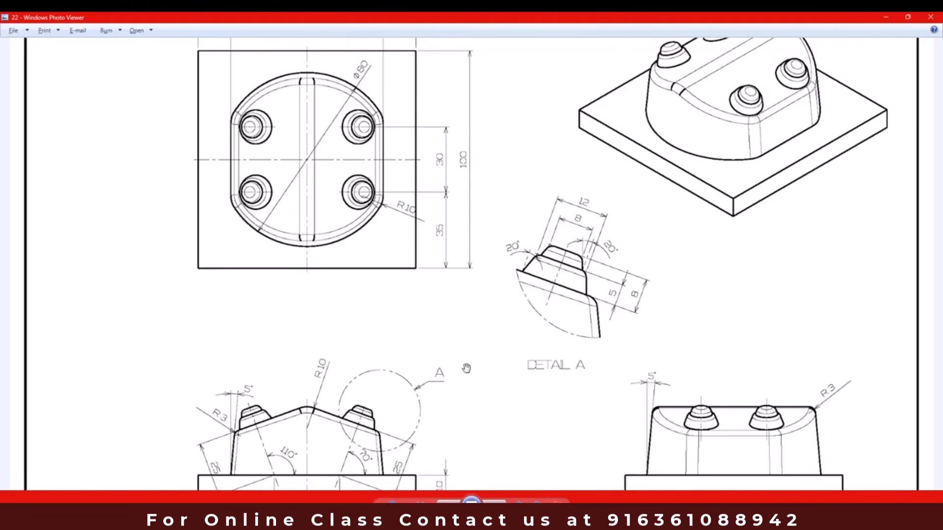
pyautogui.hotkey('alt', 'Tab')
pyautogui.scroll(-3, 606, 348)
pyautogui.scroll(3, 537, 275)
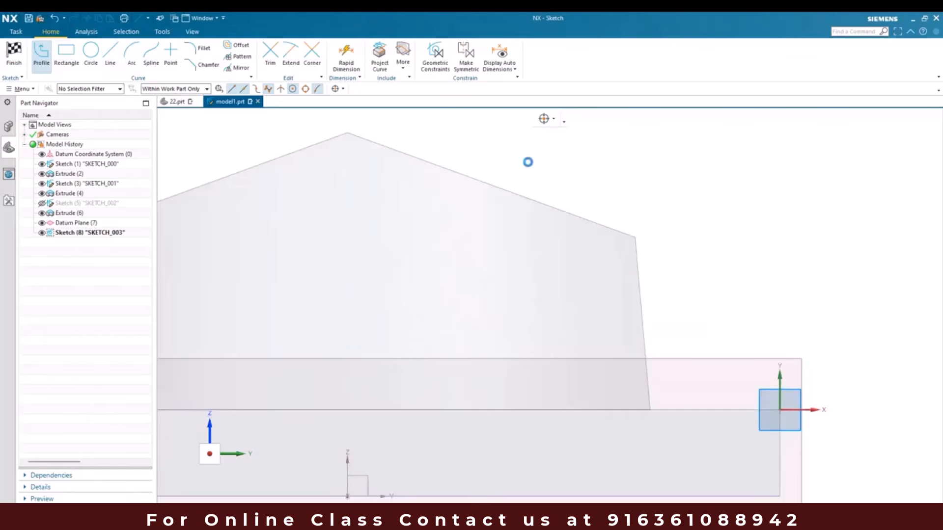
pyautogui.press('l')
pyautogui.scroll(-2, 552, 159)
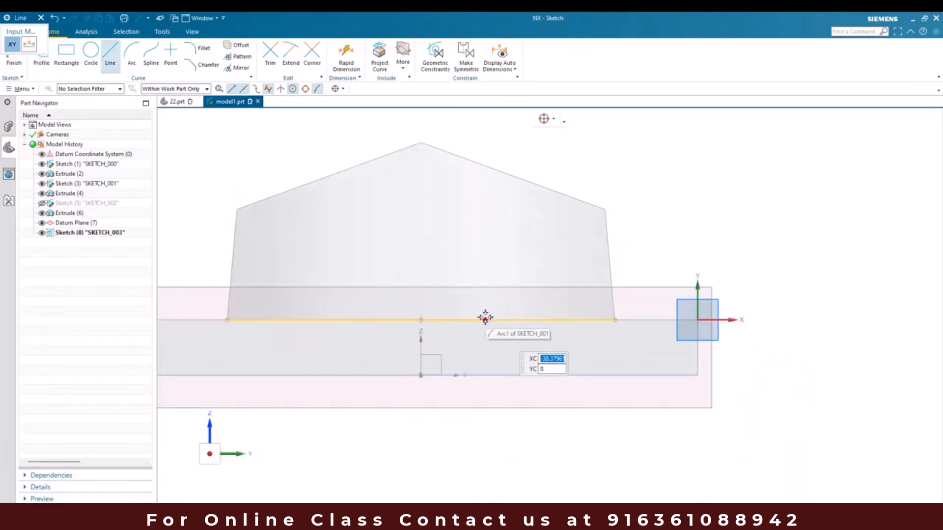
pyautogui.click(491, 300)
pyautogui.click(545, 205)
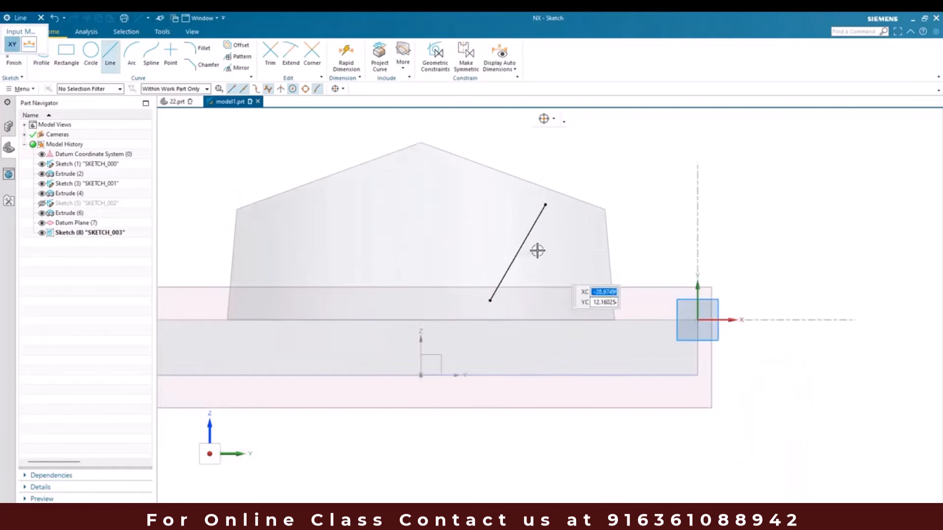
pyautogui.press('Escape')
# - Constrain the inclined line's lower endpoint to lie on the line along the base plate's top
pyautogui.press('c')
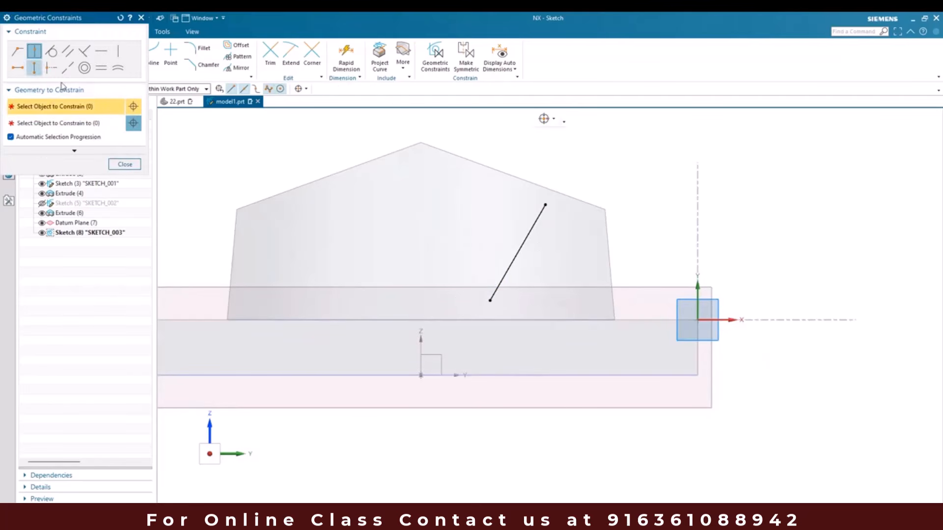
pyautogui.click(491, 300)
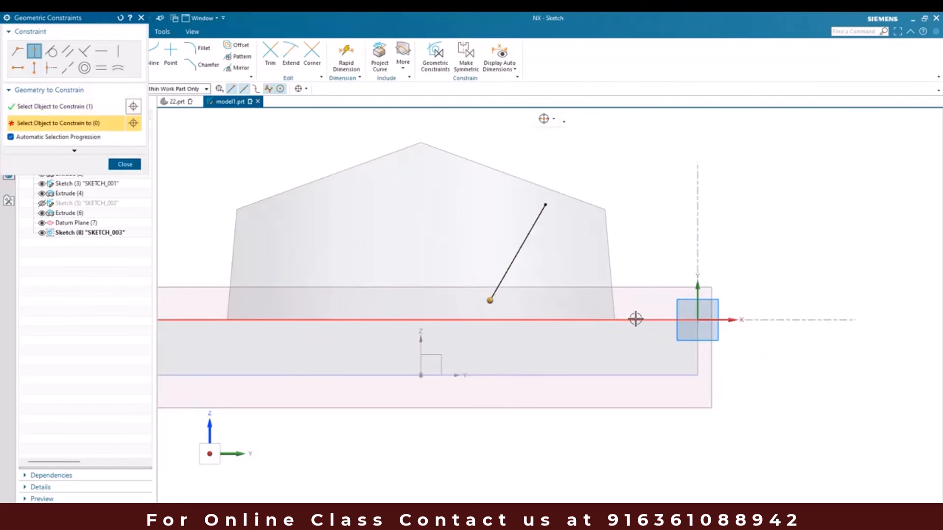
pyautogui.click(634, 319)
pyautogui.press('Escape')
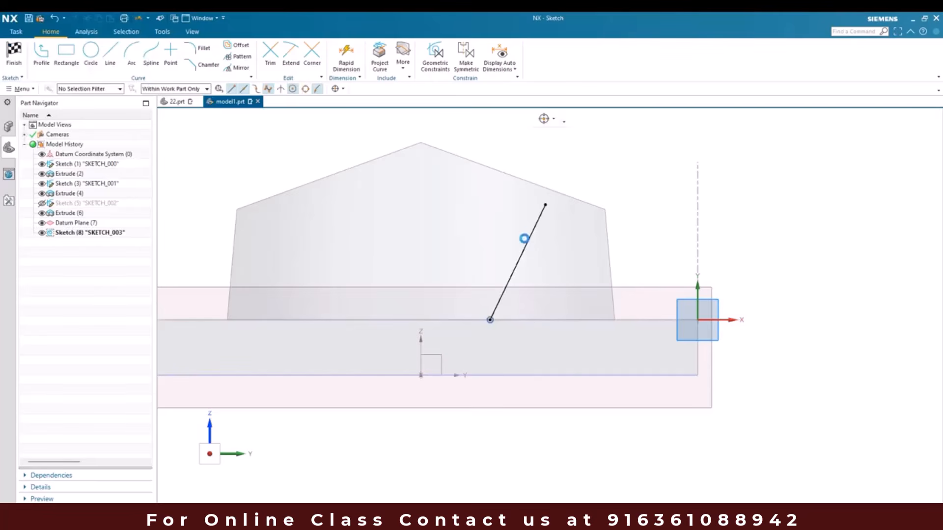
# - Dimension the angle between the inclined line and the base plate's top line as 70°
pyautogui.press('d')
pyautogui.click(532, 263)
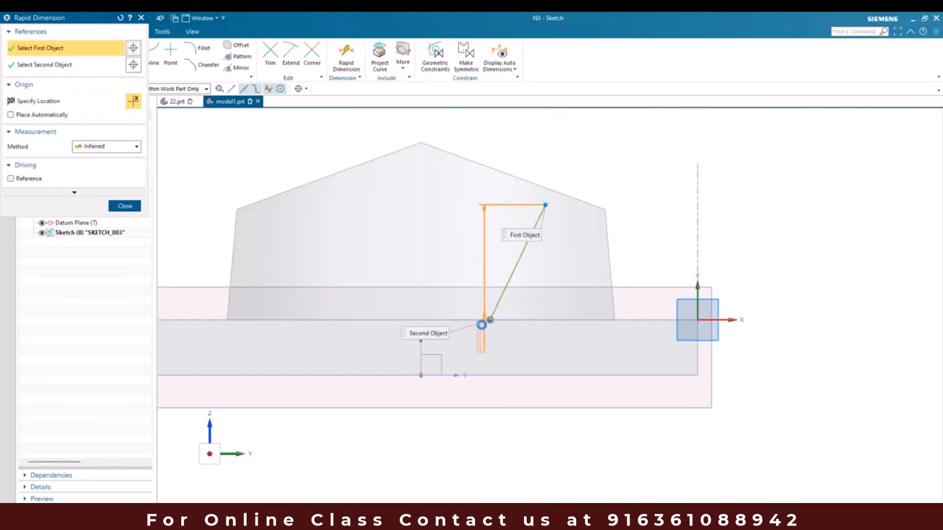
pyautogui.click(634, 319)
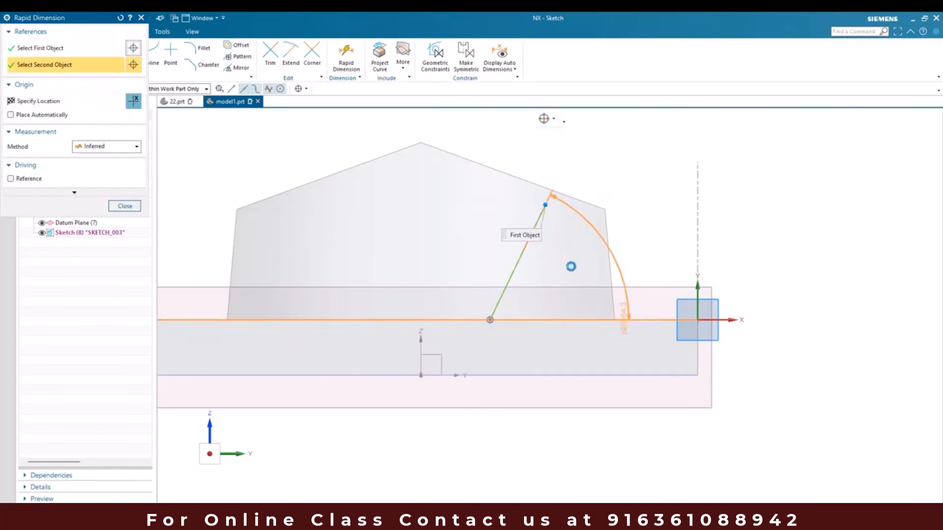
pyautogui.click(580, 270)
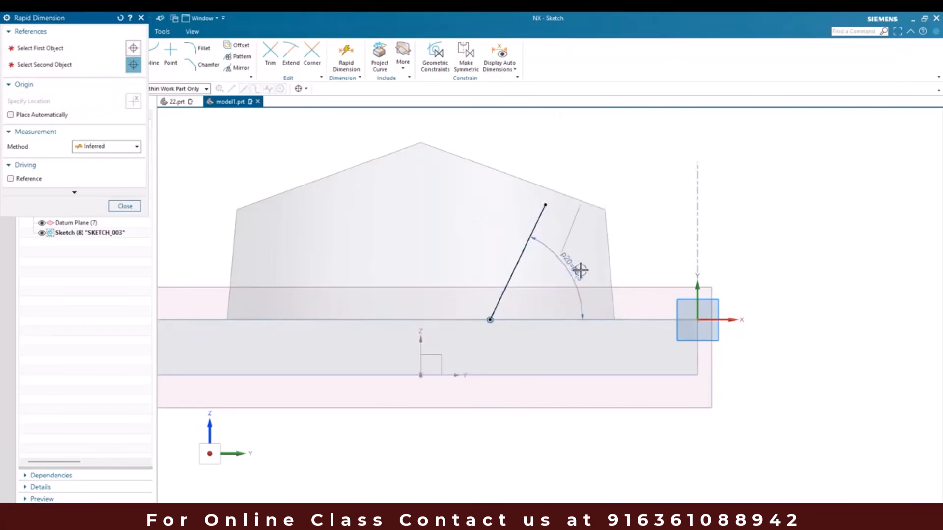
pyautogui.press('Escape')
pyautogui.scroll(3, 564, 182)
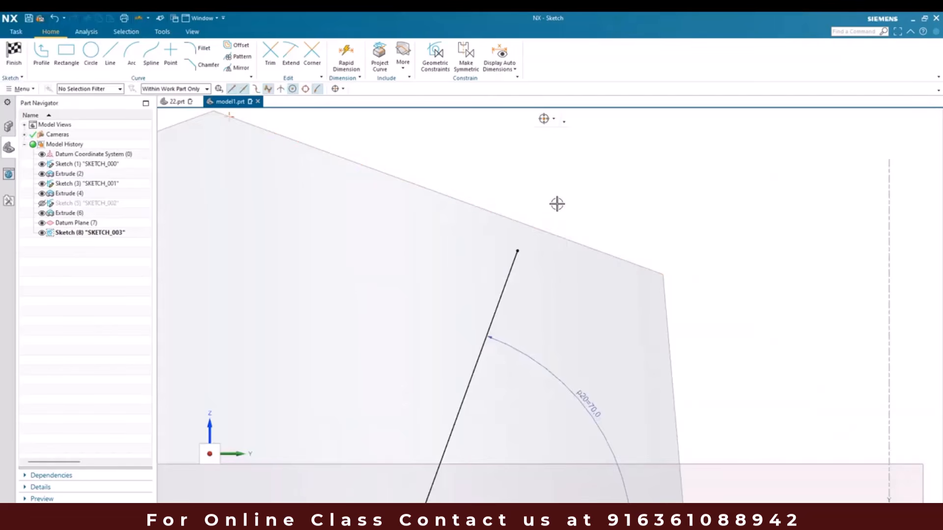
pyautogui.press('c')
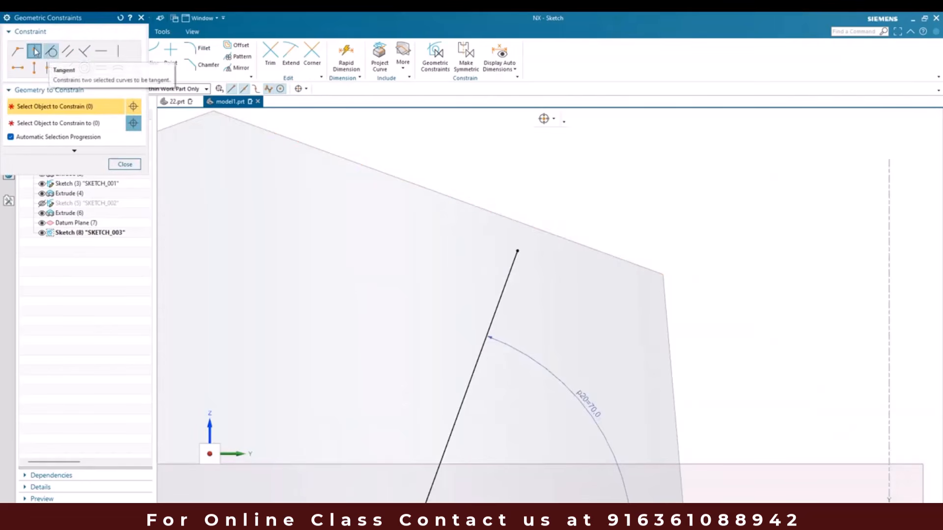
pyautogui.click(518, 251)
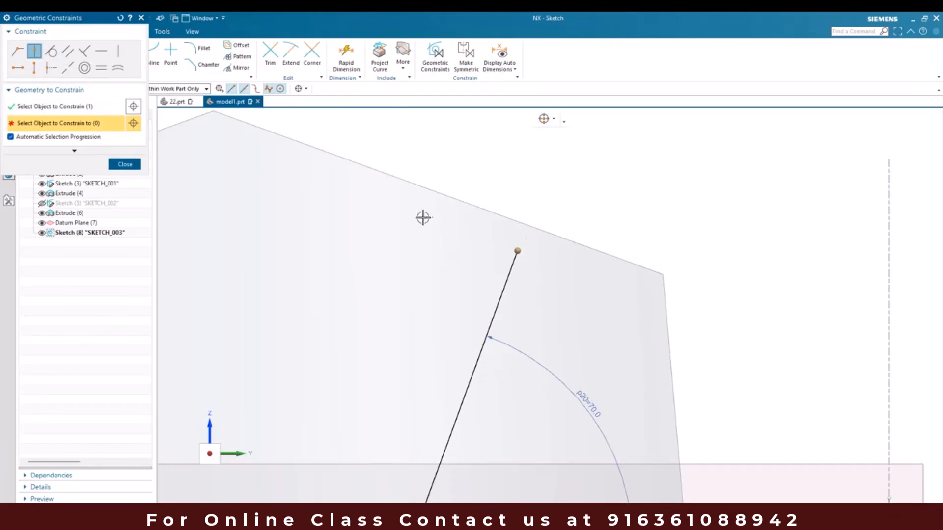
pyautogui.moveTo(496, 221); pyautogui.dragTo(484, 257, button='middle')
pyautogui.scroll(-4, 477, 292)
pyautogui.press('Escape')
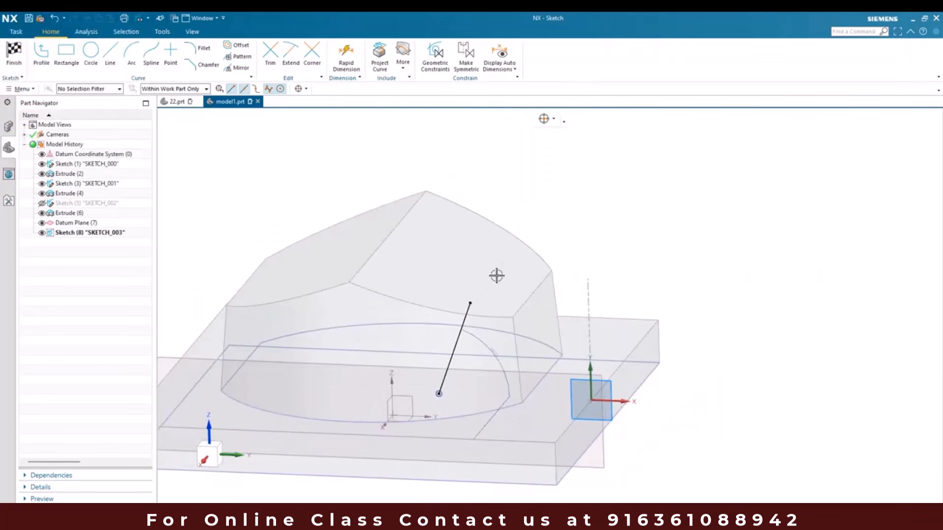
pyautogui.press('F8')
pyautogui.scroll(4, 543, 275)
pyautogui.scroll(-3, 531, 273)
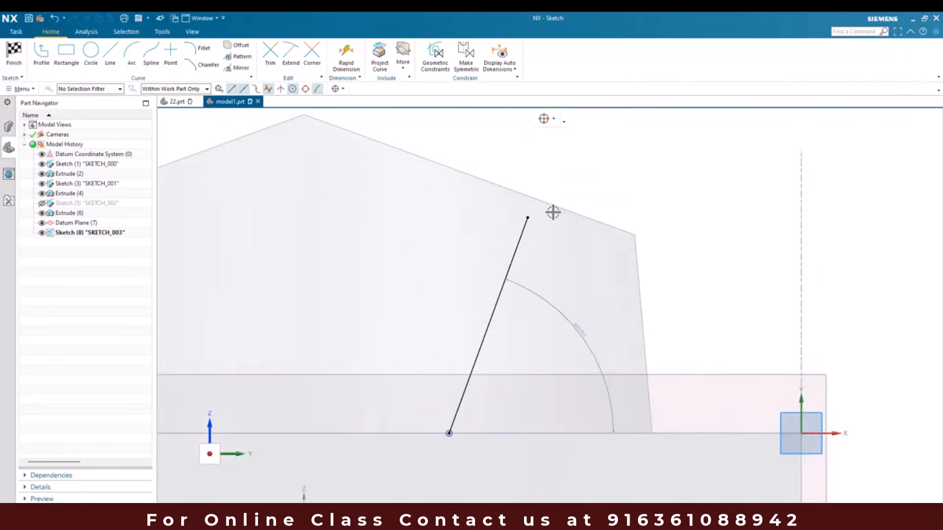
# - Project the raised body's sloped top edge on the +Y side into the sketch as an associative curve
pyautogui.scroll(2, 554, 208)
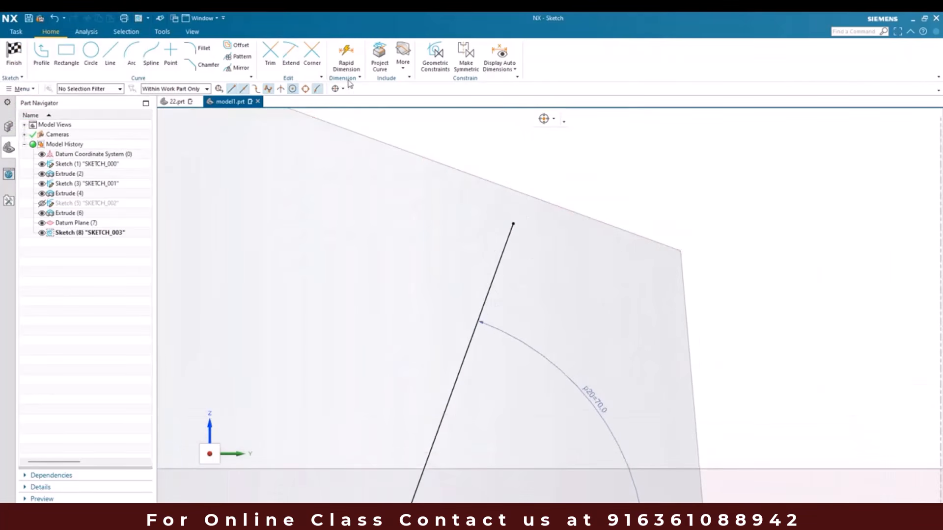
pyautogui.click(380, 57)
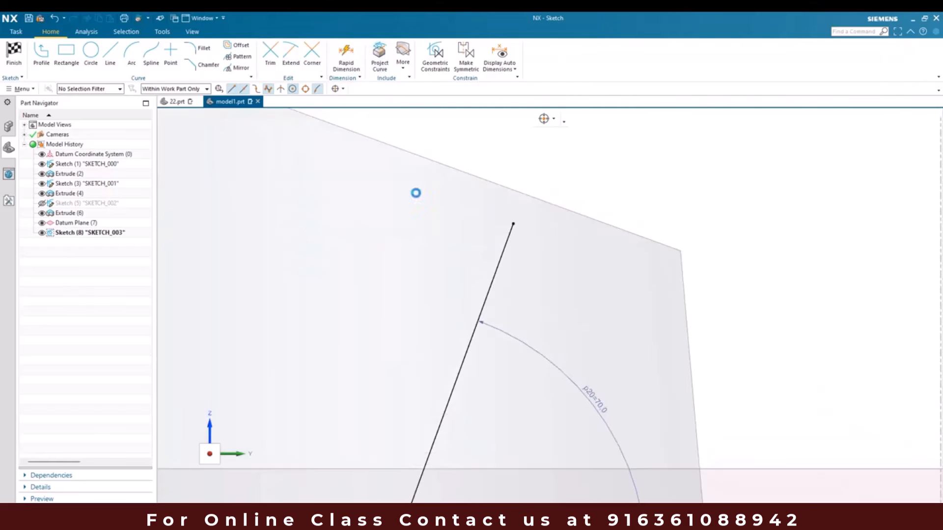
pyautogui.click(455, 166)
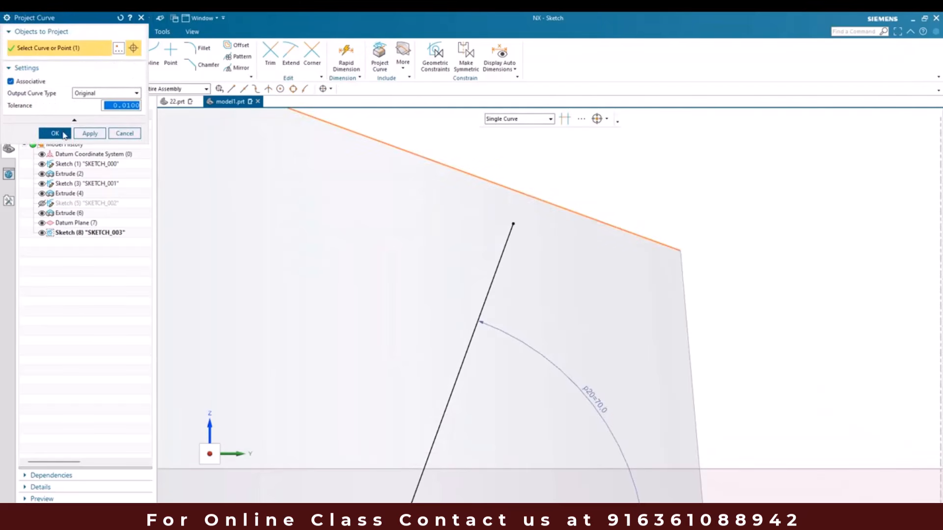
pyautogui.click(64, 134)
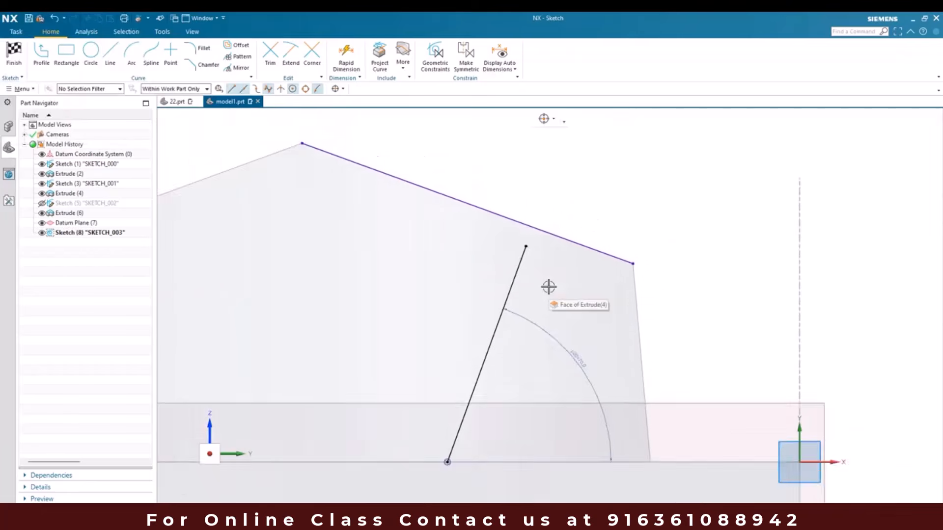
# - Extend the upper end of the inclined line to the projected sloped edge
pyautogui.press('e')
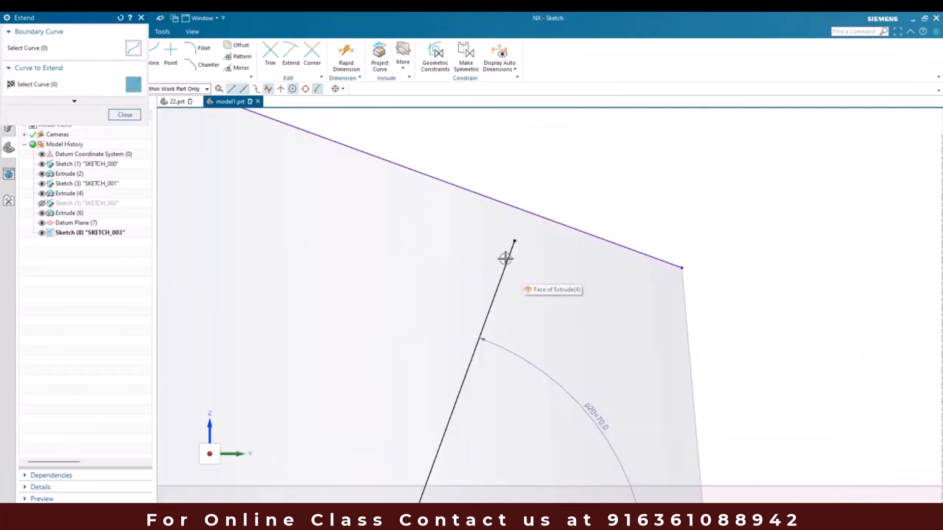
pyautogui.click(507, 259)
pyautogui.press('Escape')
pyautogui.scroll(-3, 595, 207)
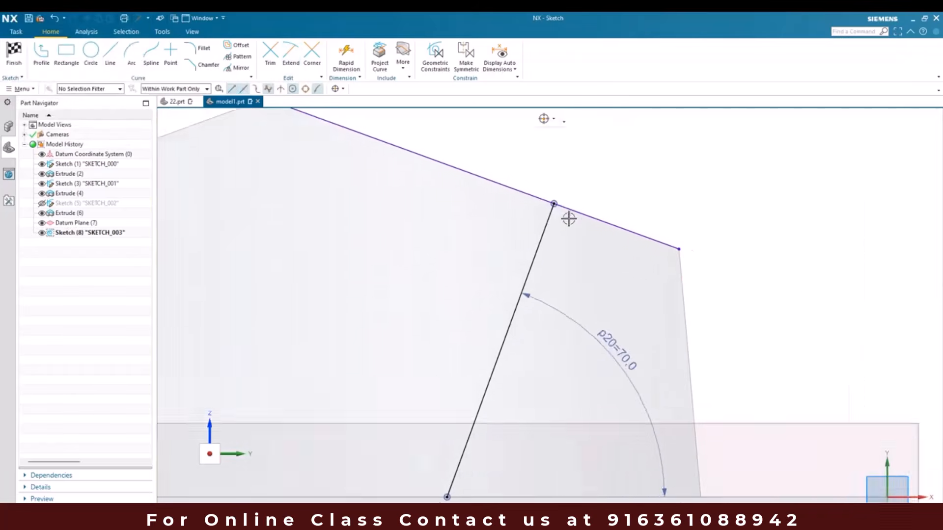
# - Check Detail A in drawing 22 and sketch a stepped boss half-profile of four connected lines above the sloped edge, its short steps parallel to that edge
pyautogui.hotkey('alt', 'Tab')
pyautogui.scroll(3, 559, 273)
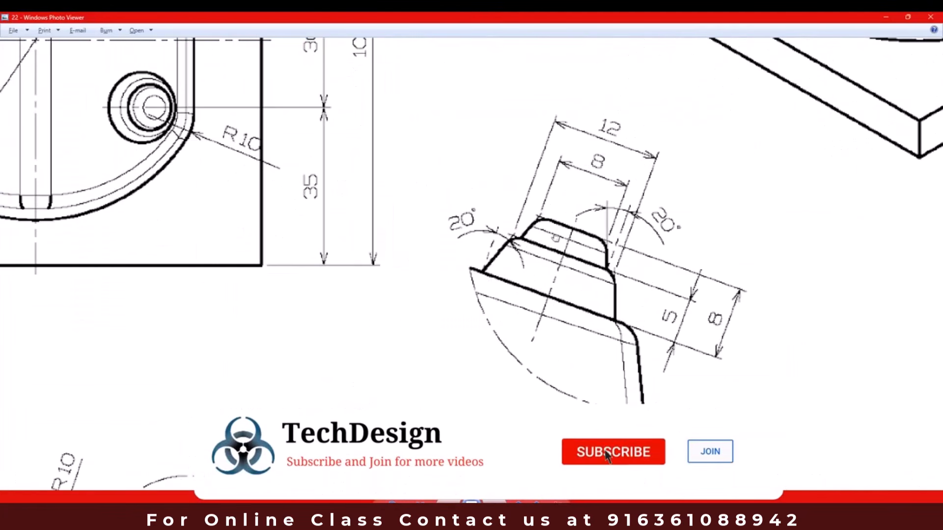
pyautogui.moveTo(560, 234); pyautogui.dragTo(508, 286)
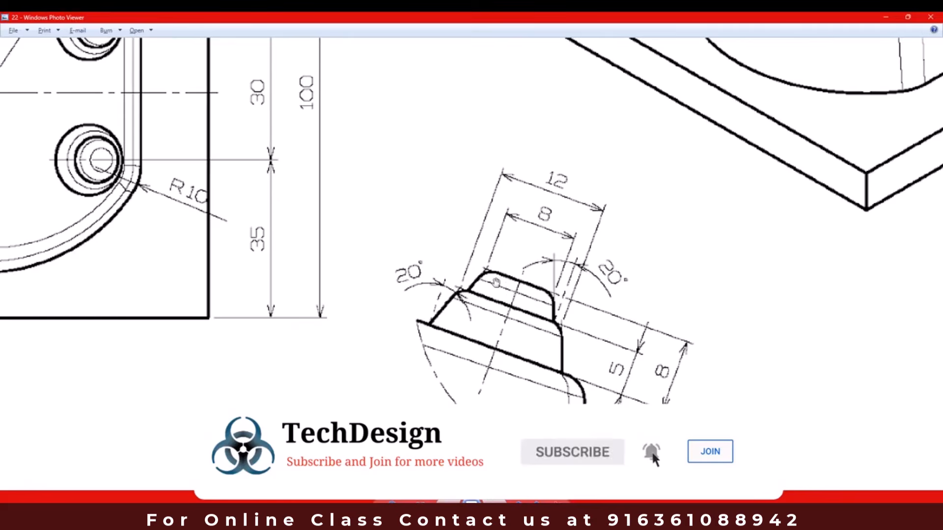
pyautogui.hotkey('alt', 'Tab')
pyautogui.scroll(4, 591, 251)
pyautogui.scroll(-1, 591, 250)
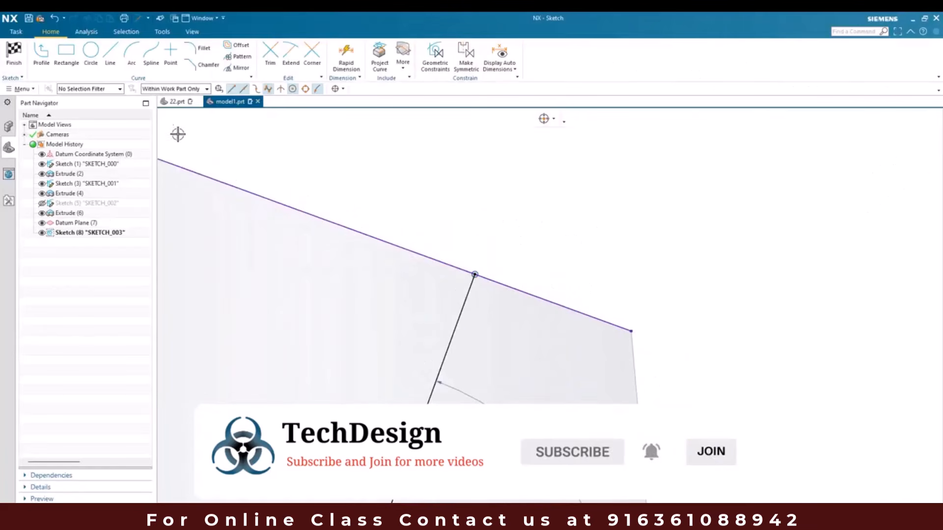
pyautogui.press('z')
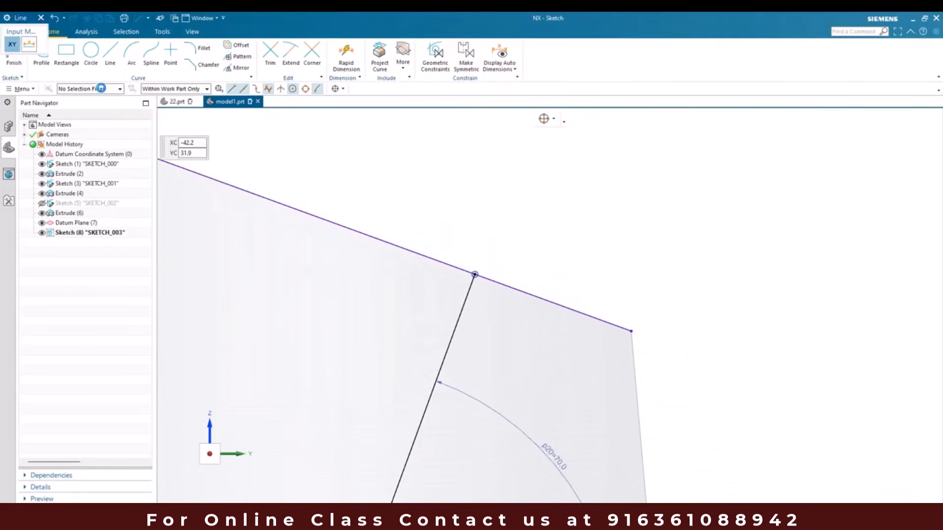
pyautogui.scroll(2, 435, 222)
pyautogui.scroll(2, 445, 249)
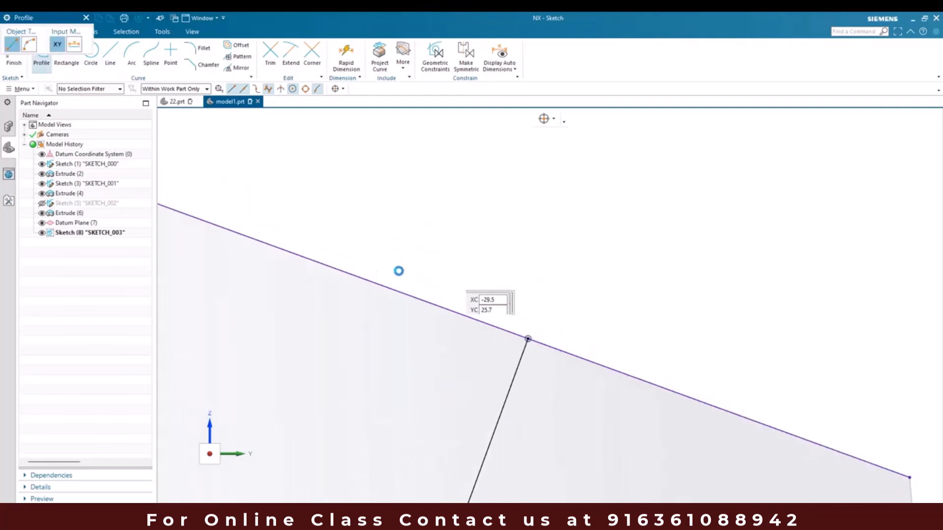
pyautogui.click(385, 271)
pyautogui.click(472, 171)
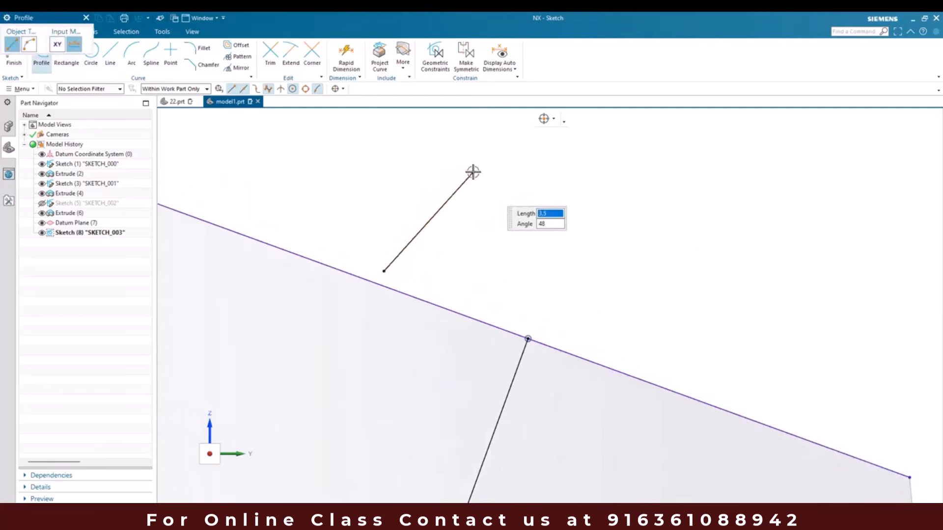
pyautogui.click(492, 181)
pyautogui.scroll(-4, 493, 181)
pyautogui.scroll(4, 522, 154)
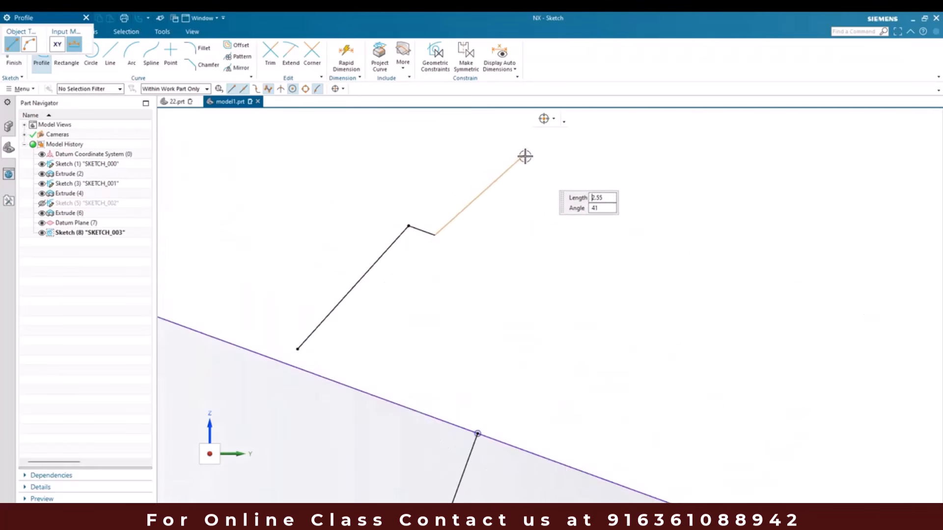
pyautogui.click(533, 153)
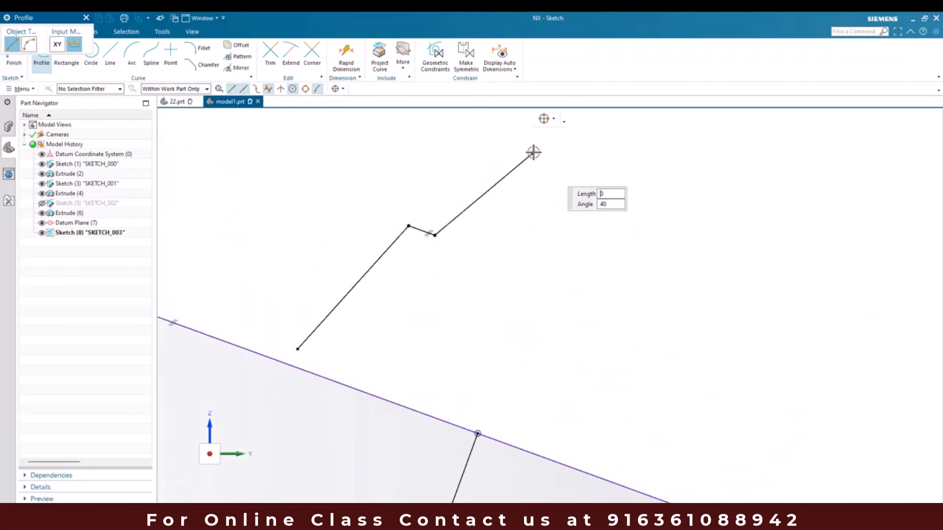
pyautogui.click(628, 188)
pyautogui.press('Escape')
pyautogui.scroll(-5, 551, 221)
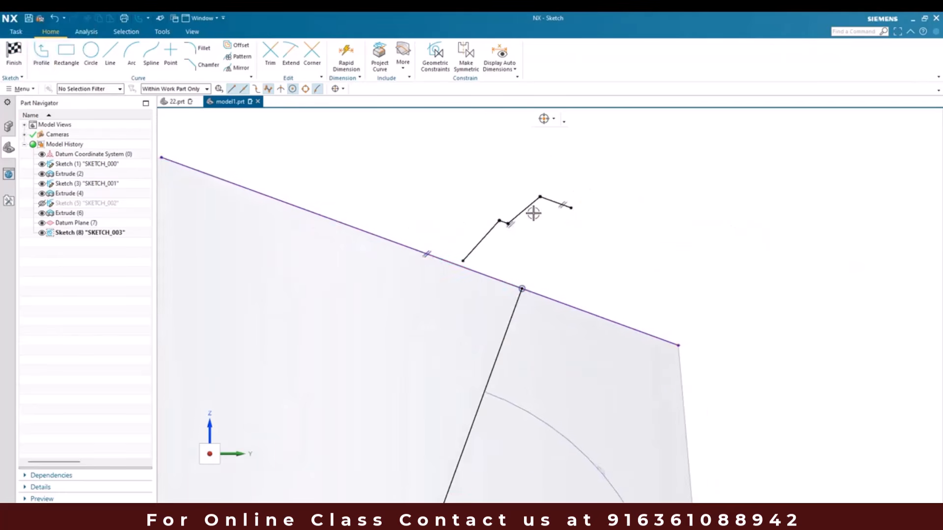
# - Extend the inclined axis line up to the profile's top line and trim the top line's overhang beyond the axis
pyautogui.press('e')
pyautogui.click(516, 308)
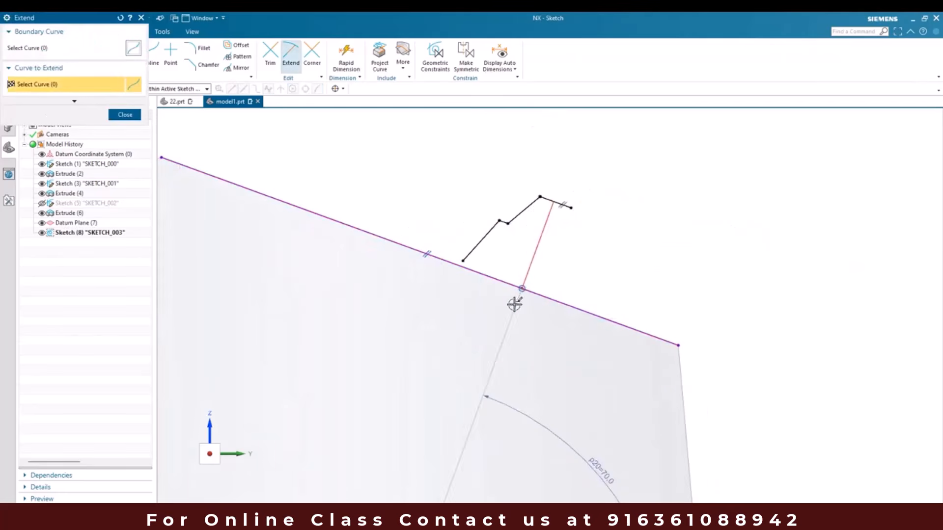
pyautogui.press('Escape')
pyautogui.scroll(4, 580, 229)
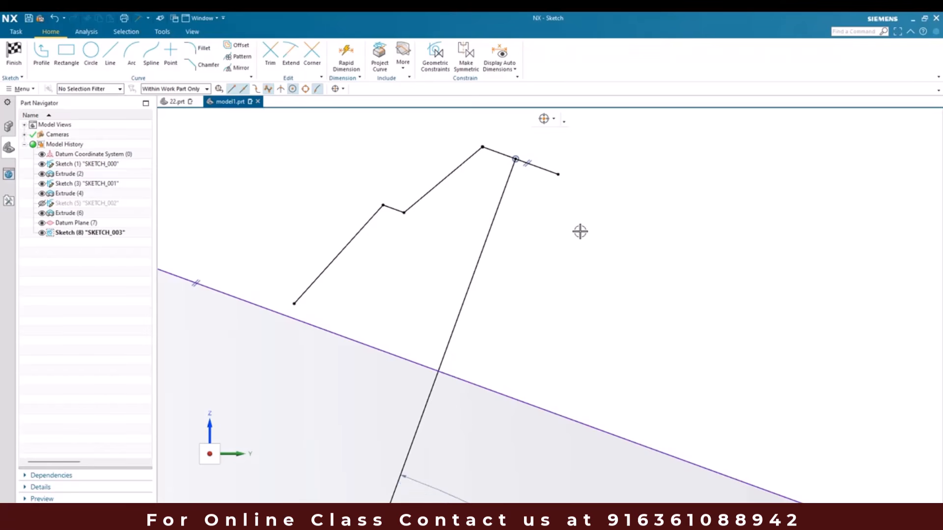
pyautogui.press('t')
pyautogui.click(553, 172)
pyautogui.press('Escape')
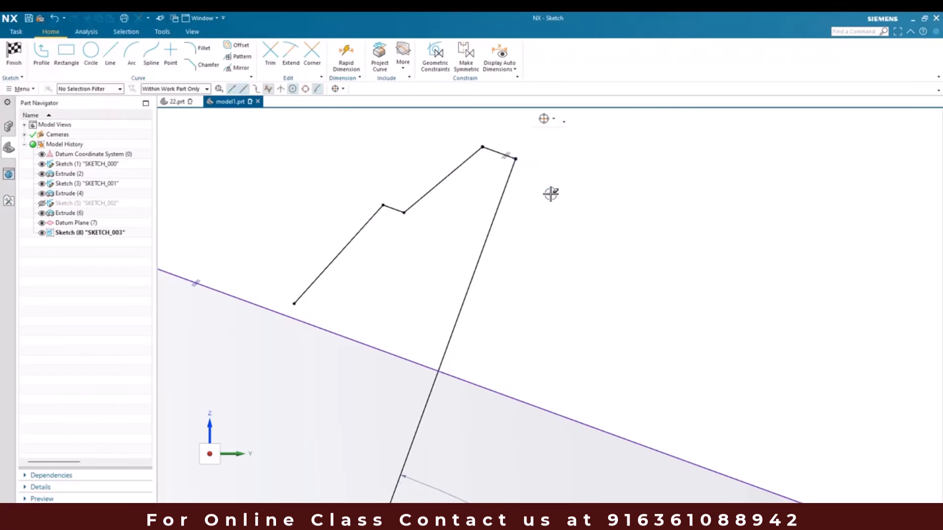
# - Check the boss's top width in drawing 22 and dimension the half-profile's top line as 4 mm
pyautogui.hotkey('alt', 'Tab')
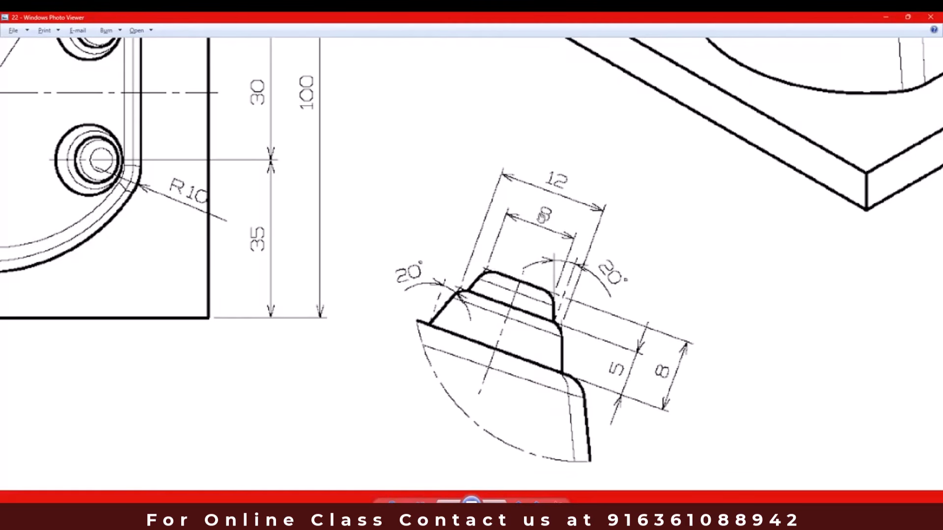
pyautogui.hotkey('alt', 'Tab')
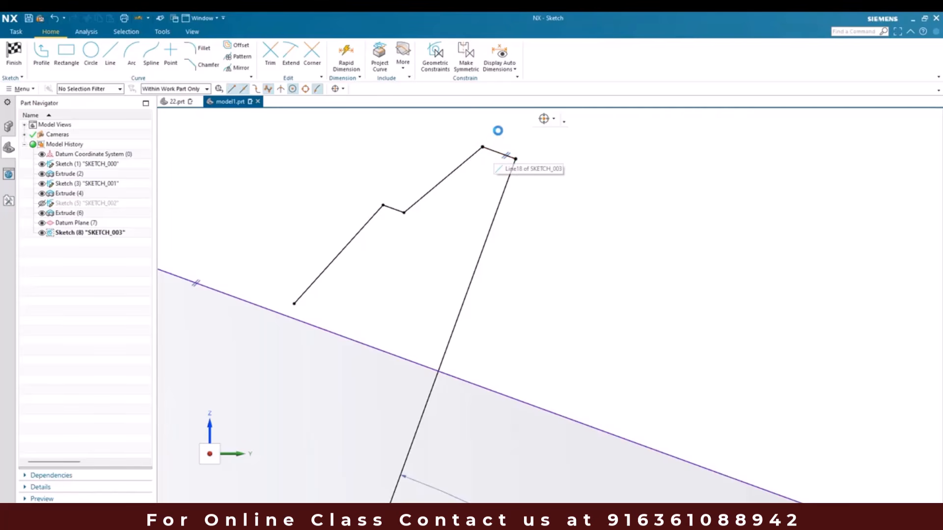
pyautogui.press('d')
pyautogui.scroll(5, 484, 177)
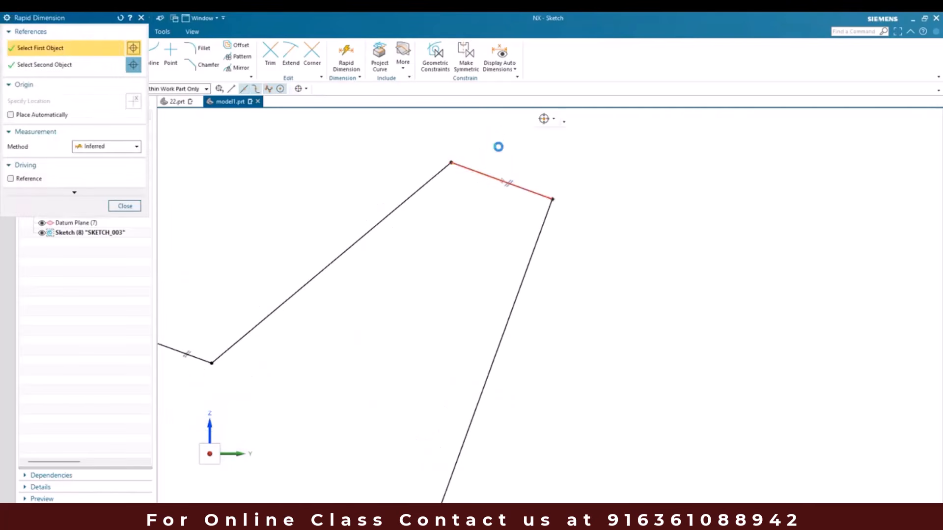
pyautogui.click(494, 156)
pyautogui.click(531, 177)
pyautogui.write('4')
pyautogui.press('Return')
pyautogui.press('Escape')
pyautogui.scroll(-8, 598, 287)
pyautogui.scroll(3, 447, 280)
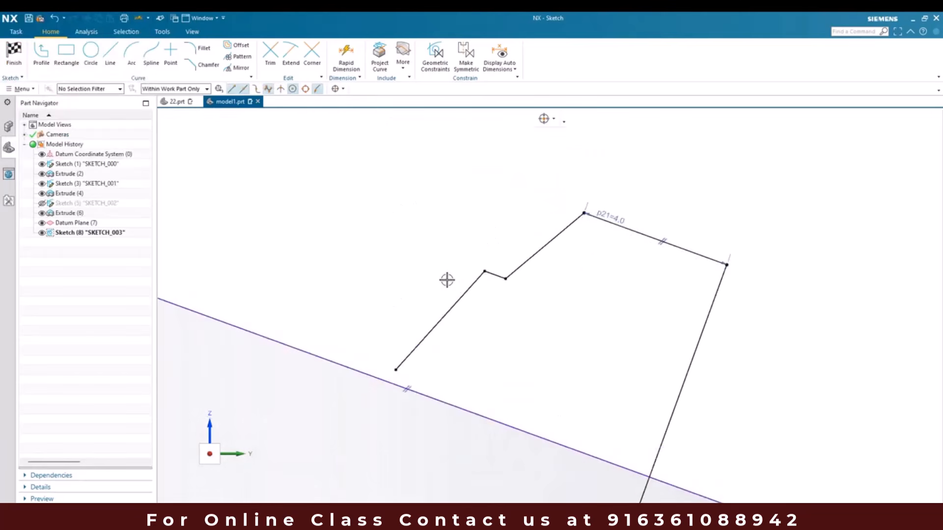
# - Switch to drawing 22 to examine the boss's lower step dimensions in Detail A and return to NX
pyautogui.hotkey('alt', 'Tab')
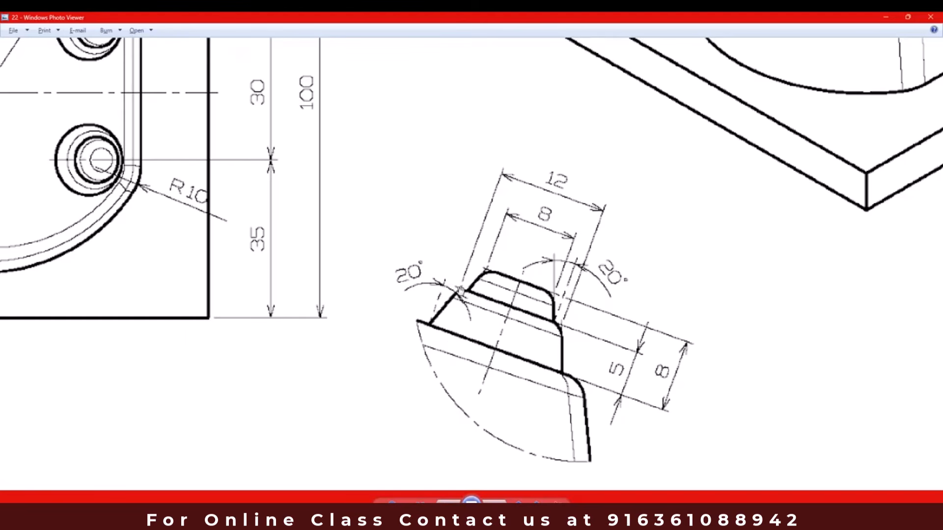
pyautogui.scroll(-5, 559, 183)
pyautogui.hotkey('alt', 'Tab')
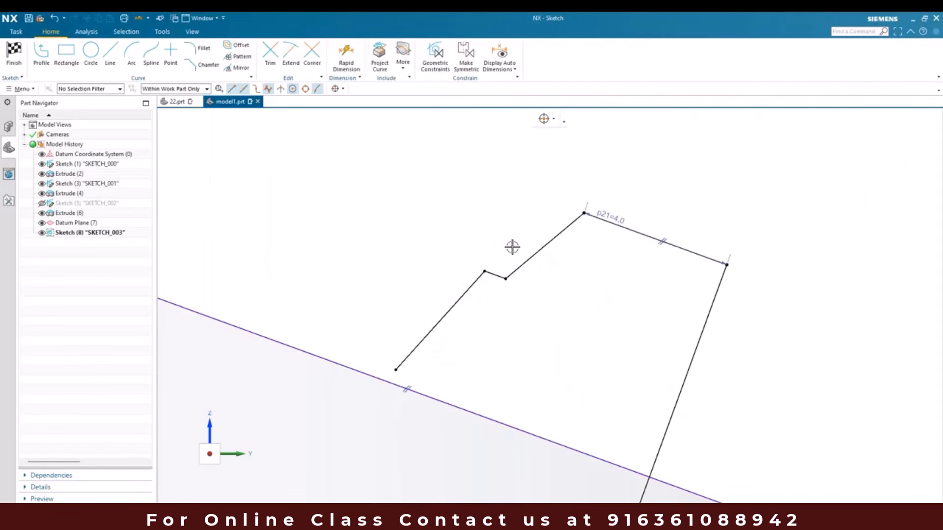
# - Dimension the outer corner of the boss profile's step at 6 mm from the inclined axis line
pyautogui.press('d')
pyautogui.click(486, 272)
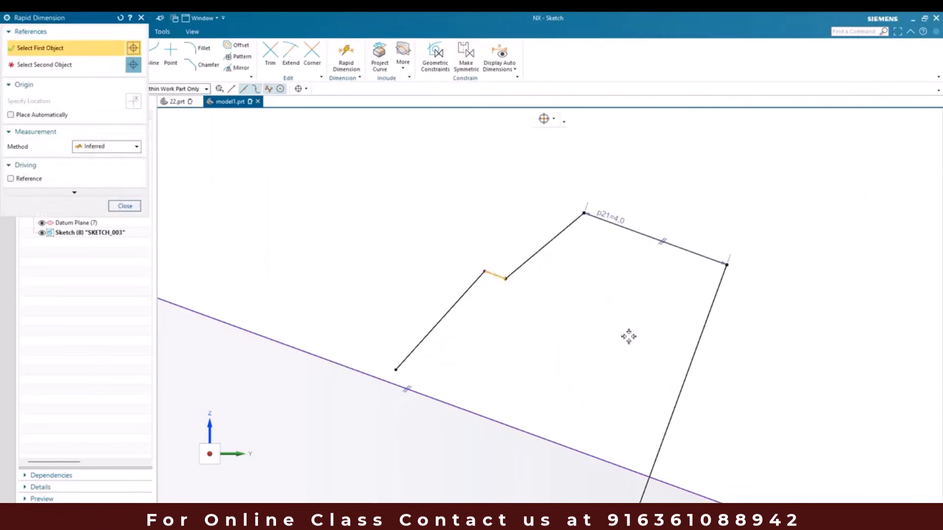
pyautogui.click(694, 352)
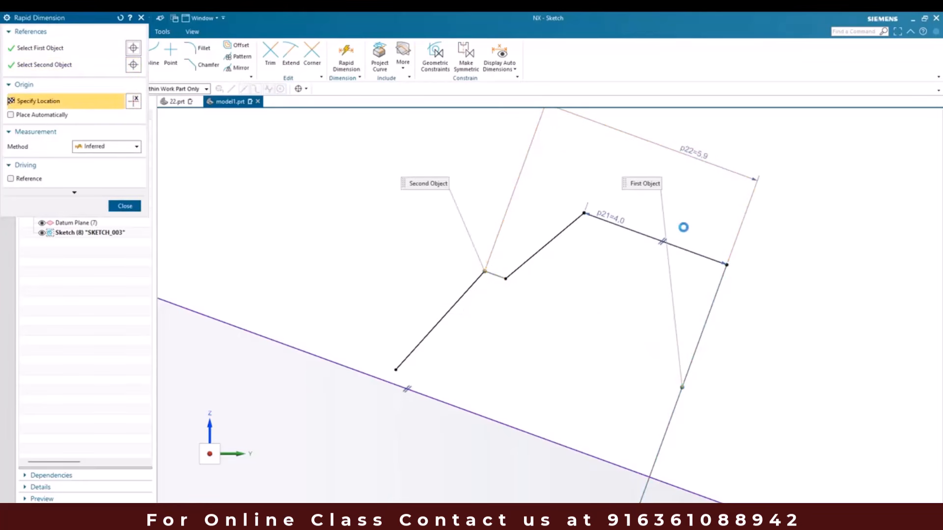
pyautogui.click(683, 228)
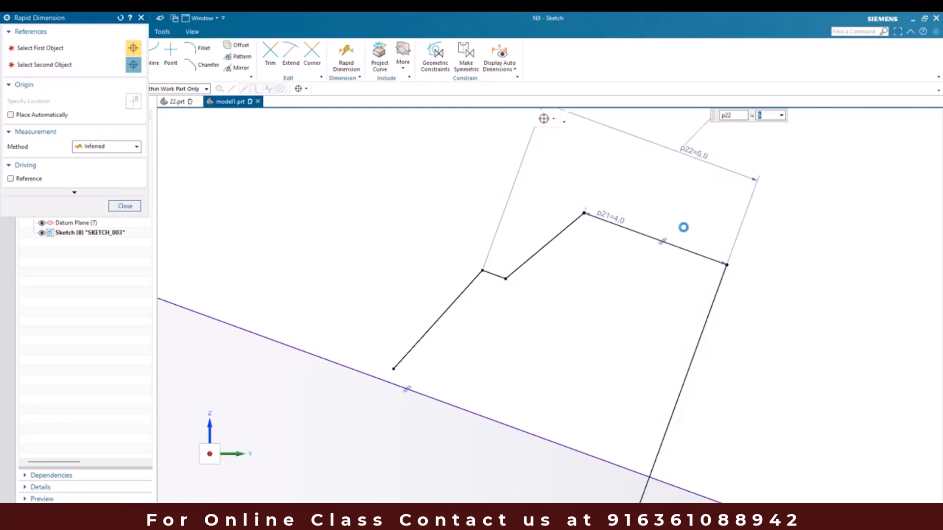
pyautogui.press('Escape')
# - Check the side angle in Detail A of drawing 22 and dimension the lower slanted line at 20° to the inclined axis
pyautogui.scroll(-2, 568, 240)
pyautogui.scroll(2, 547, 285)
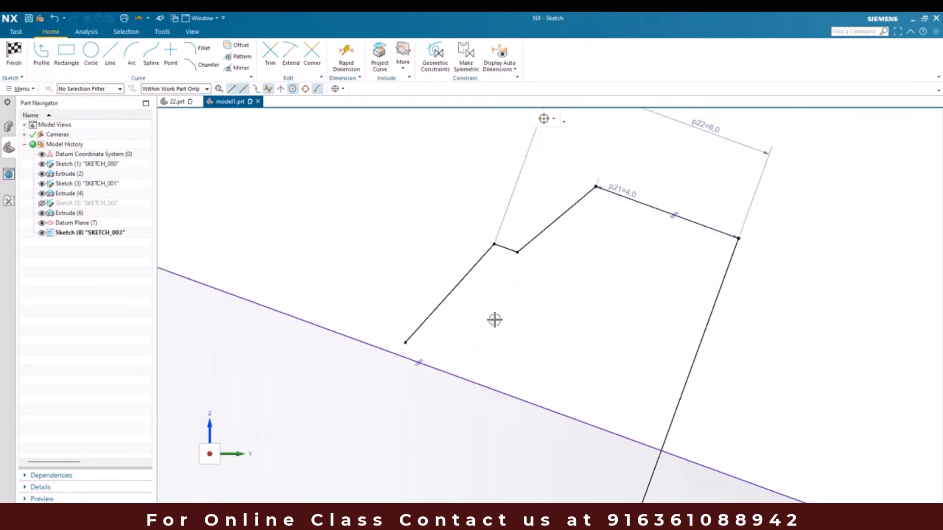
pyautogui.scroll(-1, 484, 308)
pyautogui.scroll(1, 478, 321)
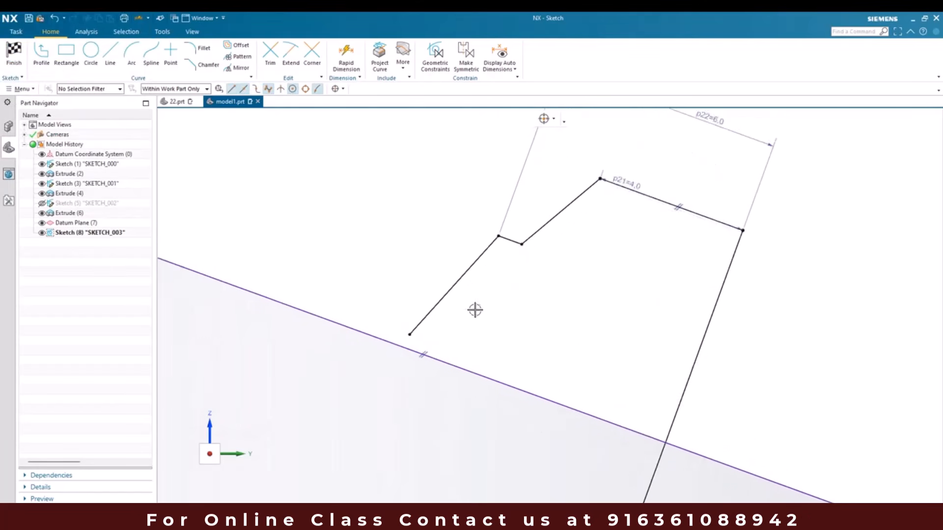
pyautogui.scroll(-1, 476, 312)
pyautogui.hotkey('alt', 'Tab')
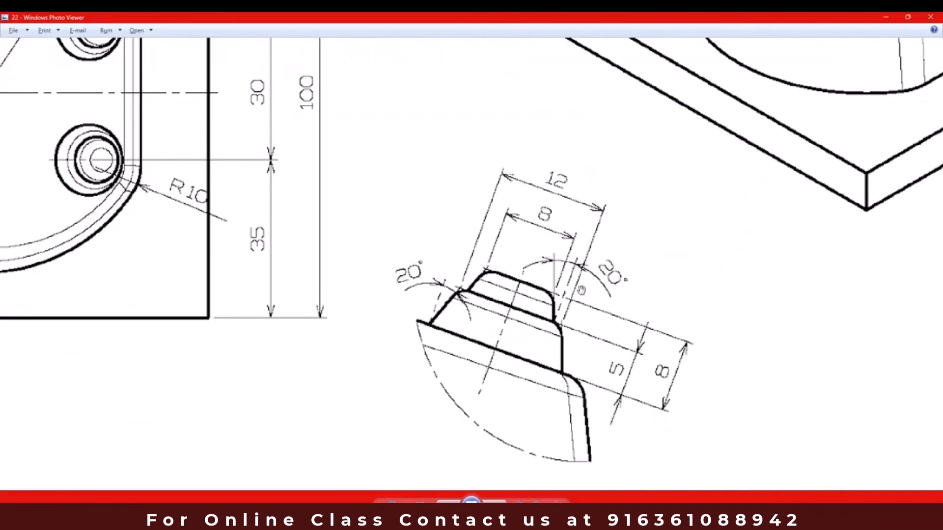
pyautogui.hotkey('alt', 'Tab')
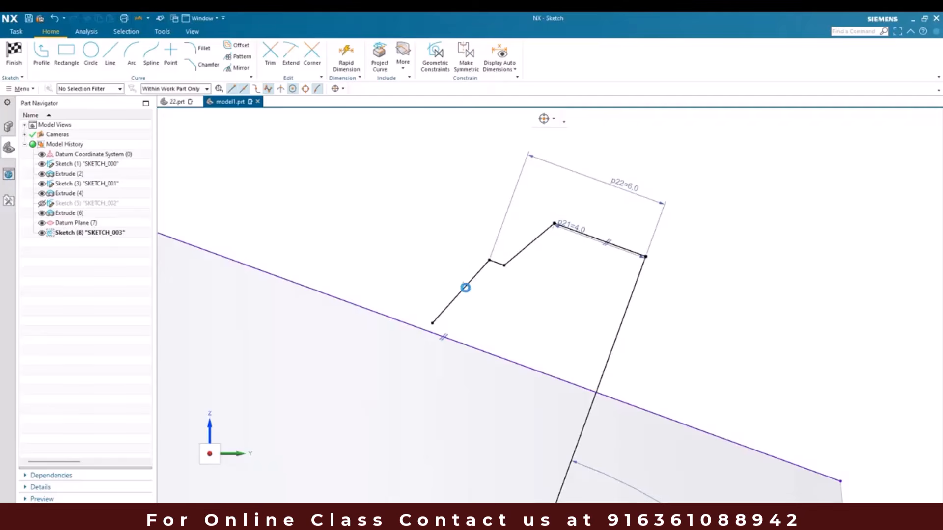
pyautogui.press('d')
pyautogui.click(476, 269)
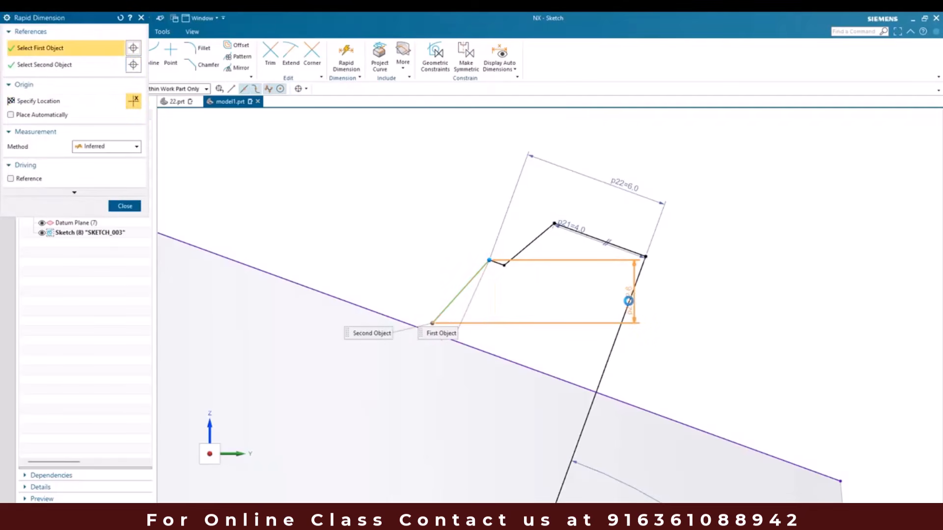
pyautogui.click(628, 301)
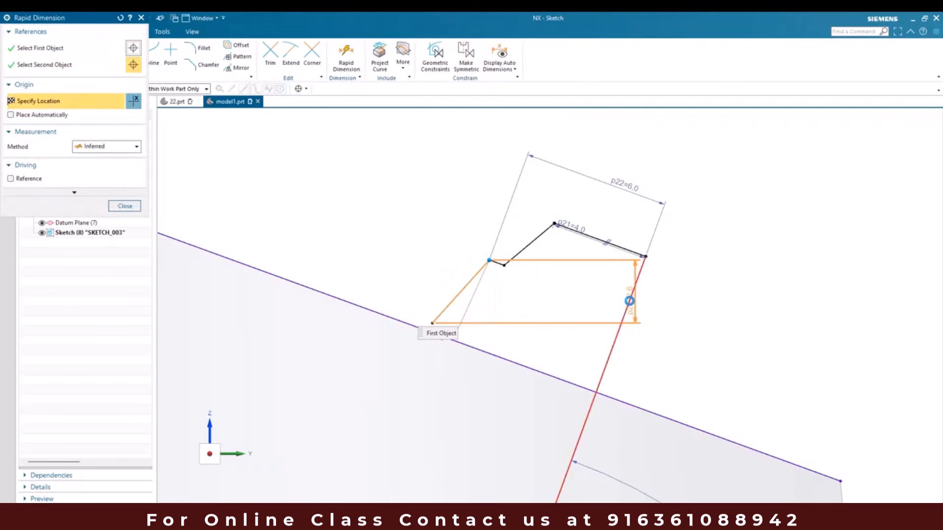
pyautogui.click(489, 326)
pyautogui.write('20')
pyautogui.press('Return')
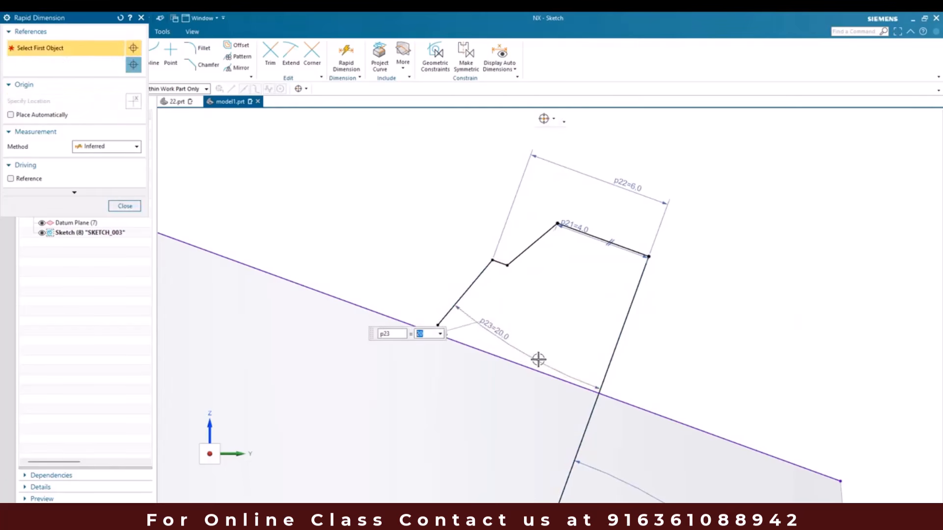
# - Dimension the upper slanted line of the boss profile at 20° to the inclined axis
pyautogui.click(540, 239)
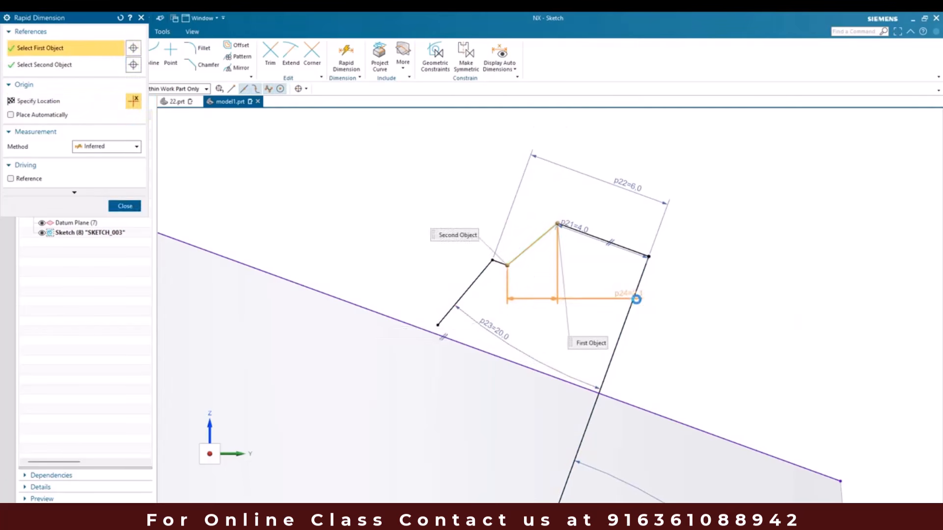
pyautogui.click(631, 298)
pyautogui.click(550, 320)
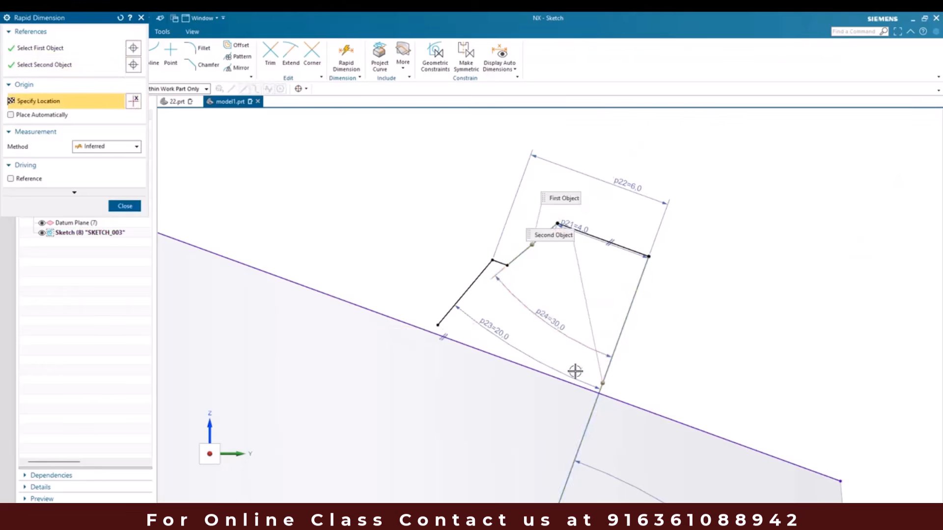
pyautogui.write('20')
pyautogui.press('Return')
pyautogui.press('Escape')
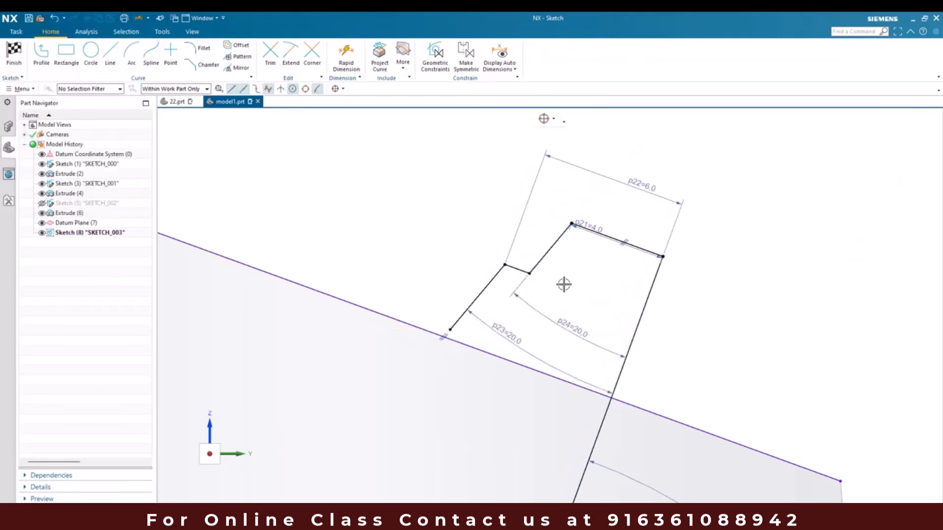
# - Extend the lower slanted line of the boss profile down to the body's sloped edge
pyautogui.scroll(-3, 563, 286)
pyautogui.scroll(6, 495, 310)
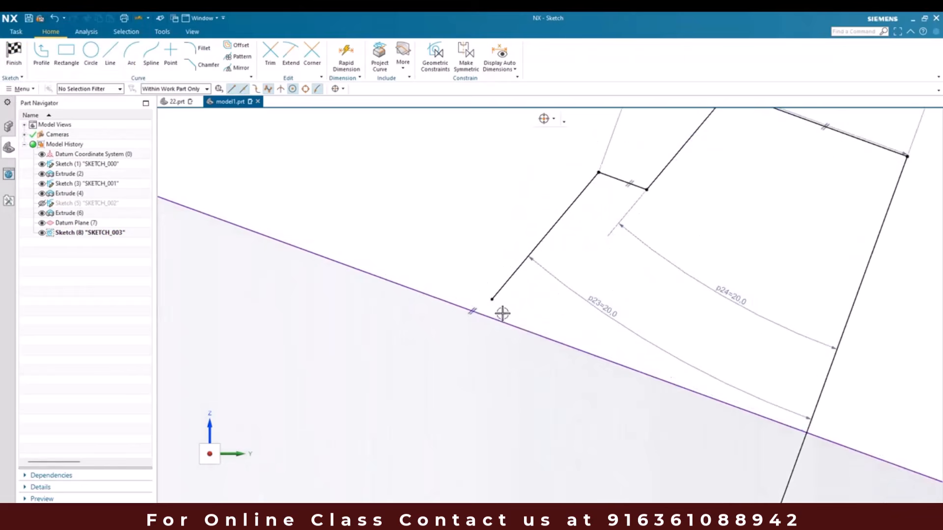
pyautogui.press('e')
pyautogui.click(506, 281)
pyautogui.scroll(-2, 513, 314)
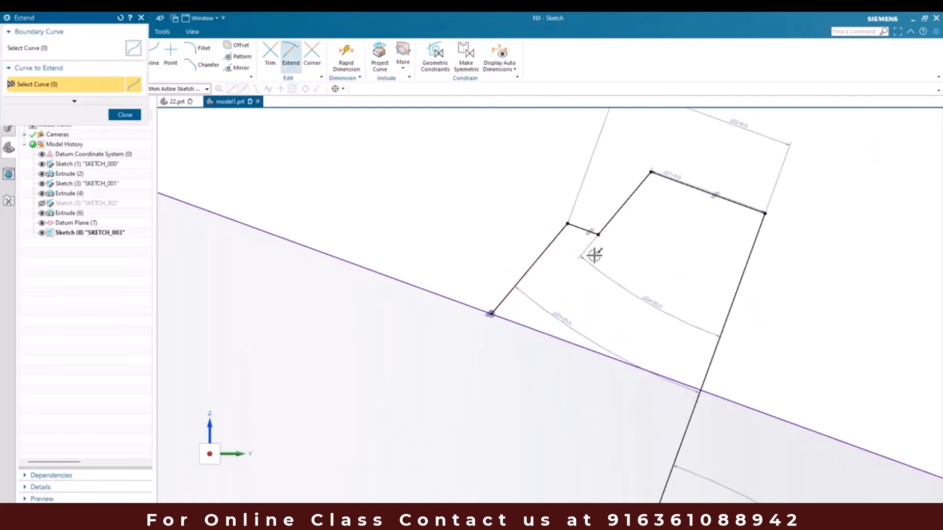
pyautogui.scroll(2, 551, 263)
pyautogui.press('Escape')
# - Move the 4 mm dimension outward off the profile's top line and shift the boss profile's geometry slightly
pyautogui.scroll(-1, 529, 276)
pyautogui.scroll(-1, 528, 277)
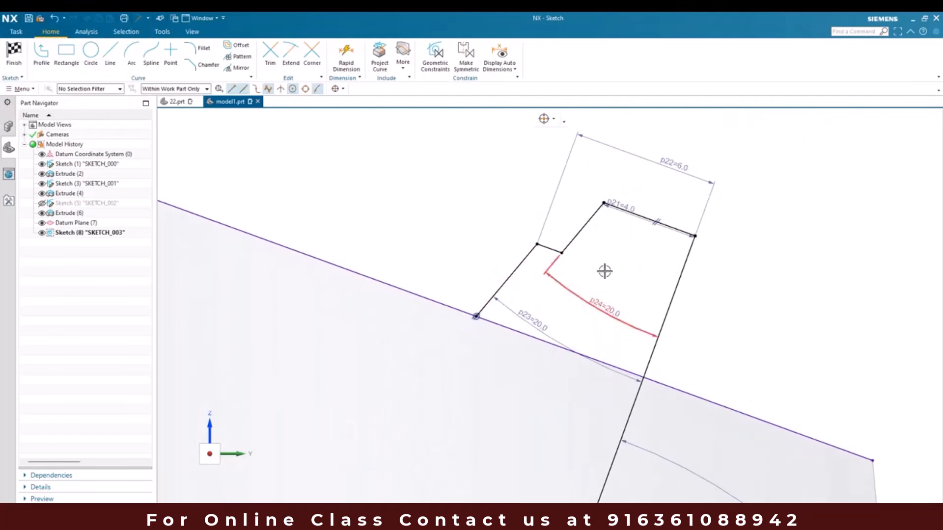
pyautogui.moveTo(622, 208); pyautogui.dragTo(635, 184)
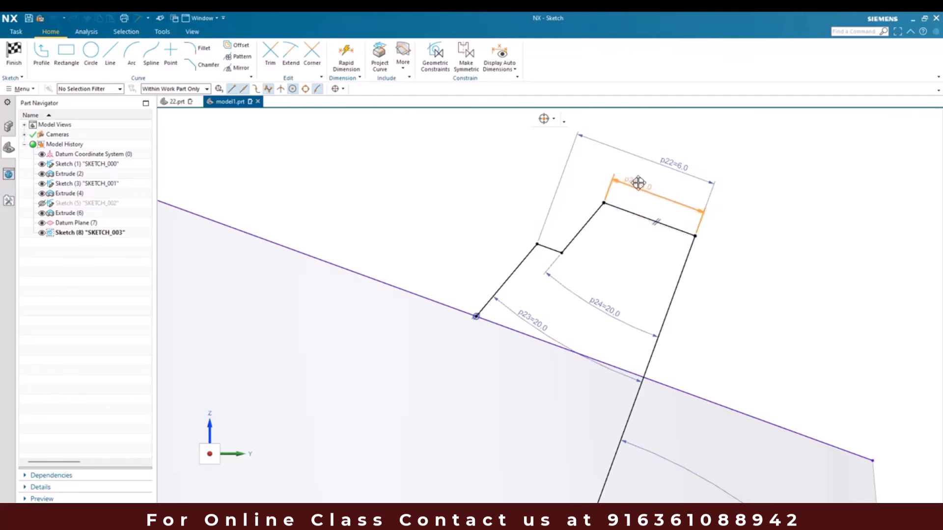
pyautogui.moveTo(626, 216)
pyautogui.mouseDown()
pyautogui.moveTo(604, 193)
pyautogui.moveTo(608, 204)
pyautogui.mouseUp()
# - Check the step height in Detail A of drawing 22 and dimension the step line at 5 mm from the sloped edge
pyautogui.hotkey('alt', 'Tab')
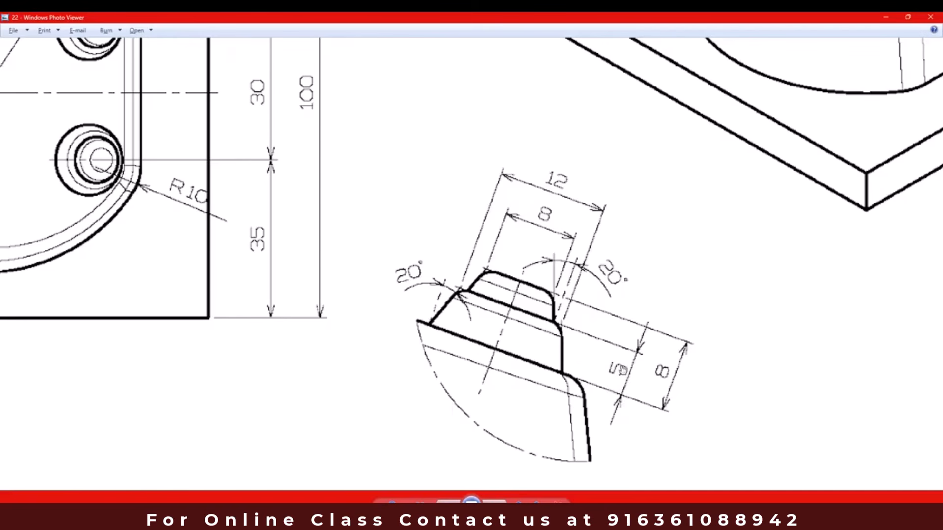
pyautogui.hotkey('alt', 'Tab')
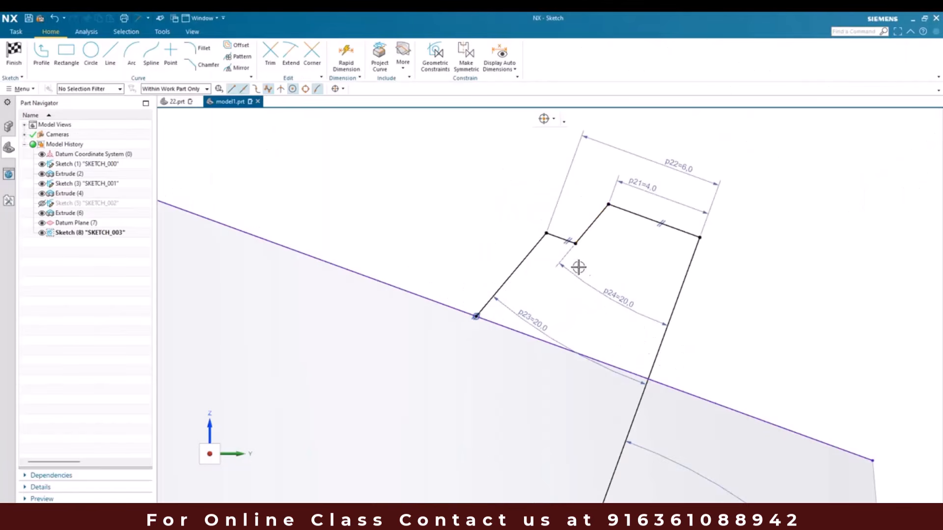
pyautogui.press('d')
pyautogui.click(558, 238)
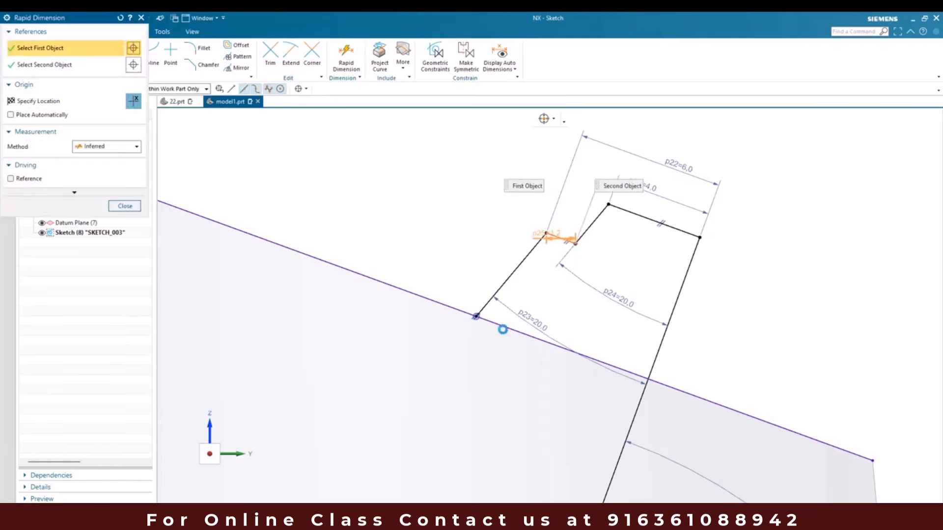
pyautogui.click(476, 318)
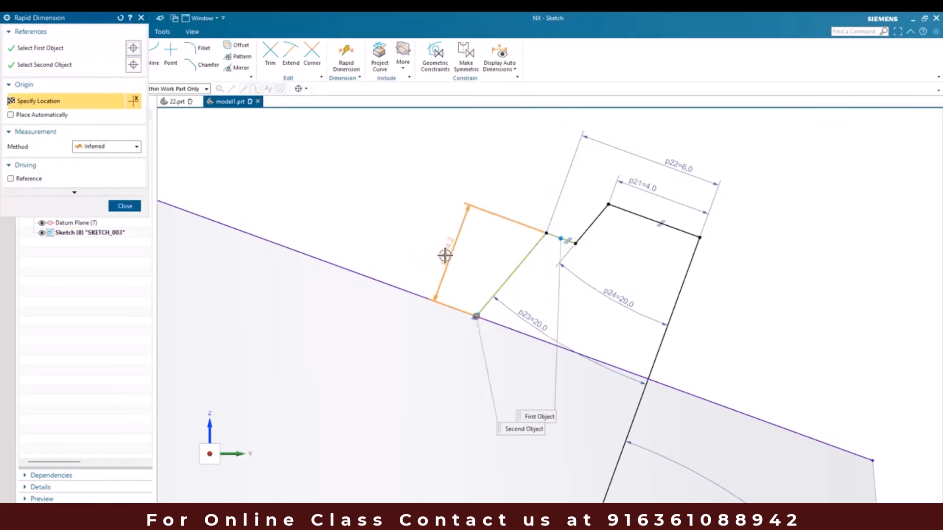
pyautogui.click(445, 256)
pyautogui.write('5')
pyautogui.press('Return')
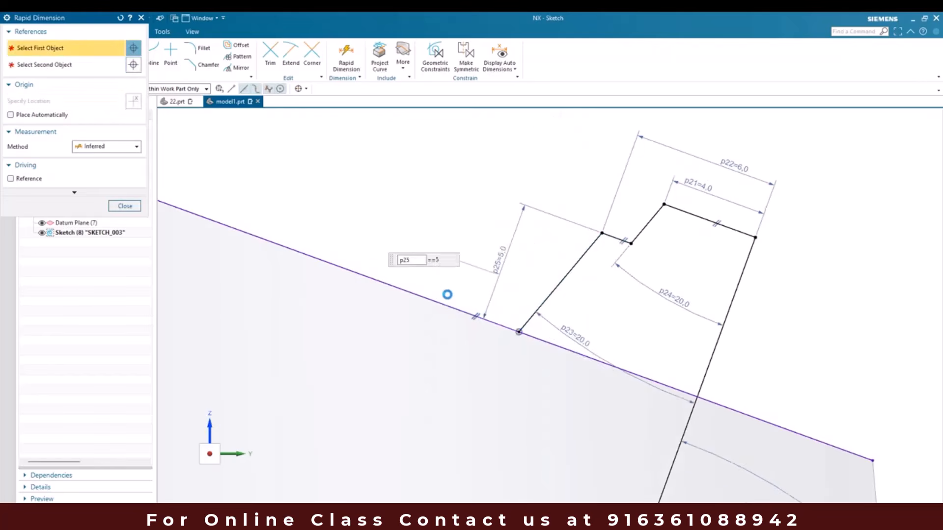
pyautogui.press('Escape')
# - Dimension the boss profile's top line at 8 mm from the body's sloped edge
pyautogui.scroll(-1, 429, 276)
pyautogui.scroll(1, 428, 275)
pyautogui.scroll(-1, 428, 276)
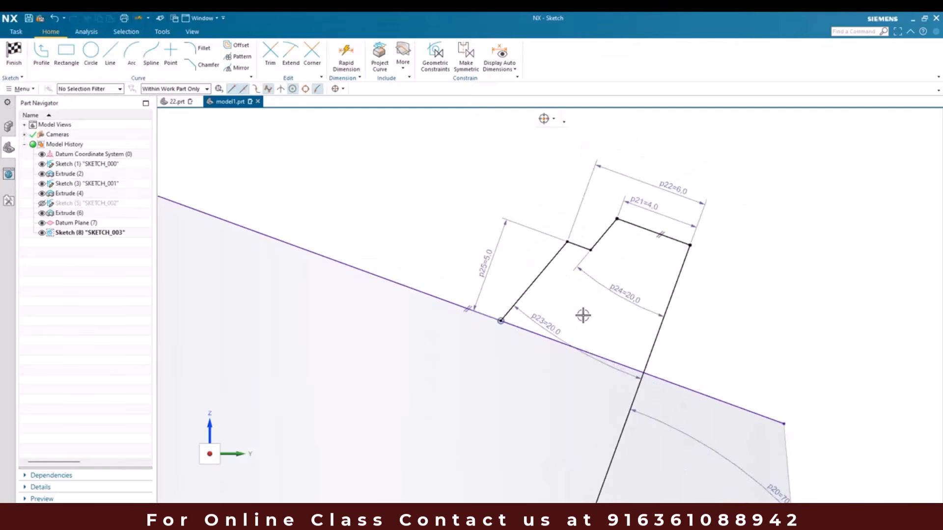
pyautogui.press('d')
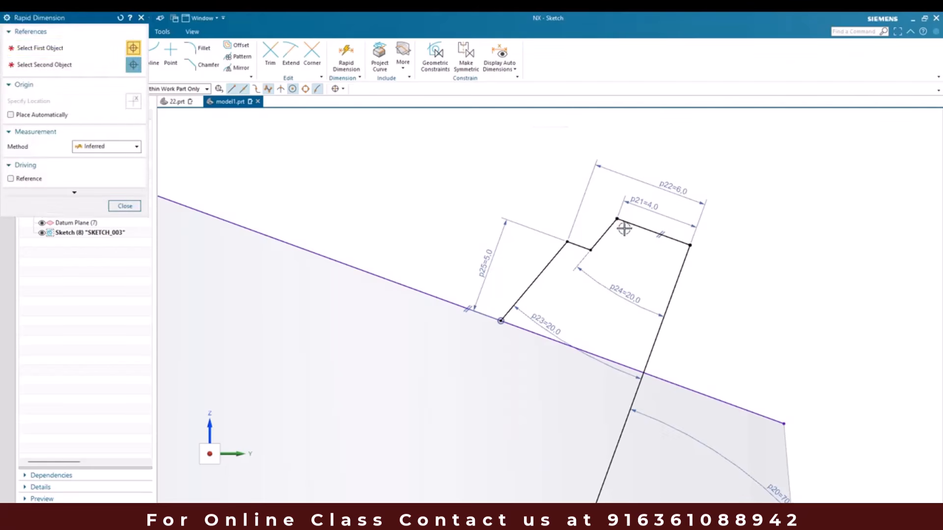
pyautogui.click(625, 222)
pyautogui.click(564, 346)
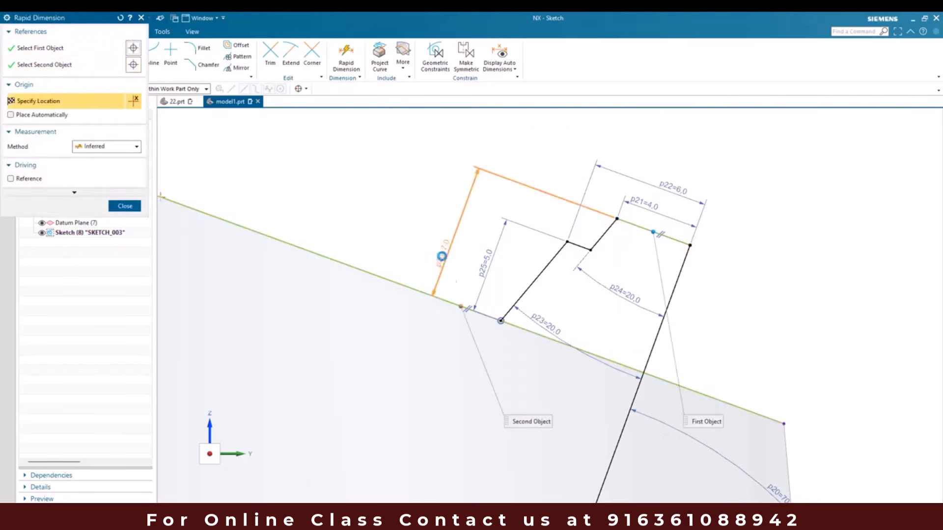
pyautogui.click(447, 253)
pyautogui.write('8')
pyautogui.press('Return')
pyautogui.press('Escape')
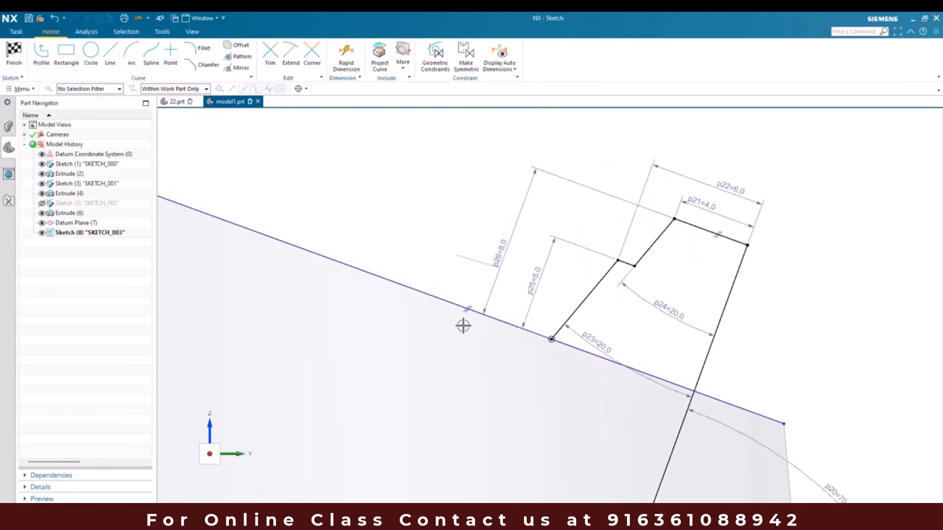
# - Dimension the inclined axis line's lower endpoint at 15 mm horizontally from the vertical datum axis
pyautogui.scroll(-7, 467, 234)
pyautogui.scroll(2, 469, 235)
pyautogui.scroll(-3, 491, 345)
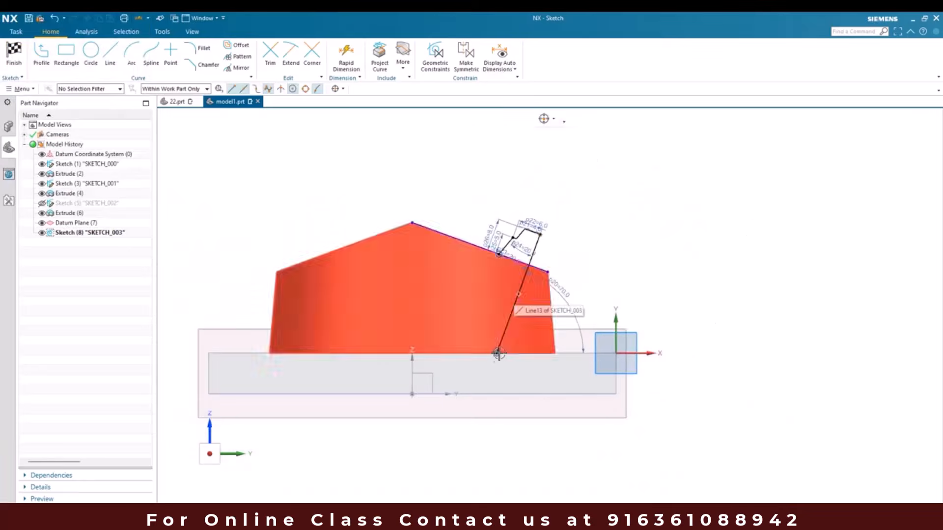
pyautogui.scroll(5, 493, 344)
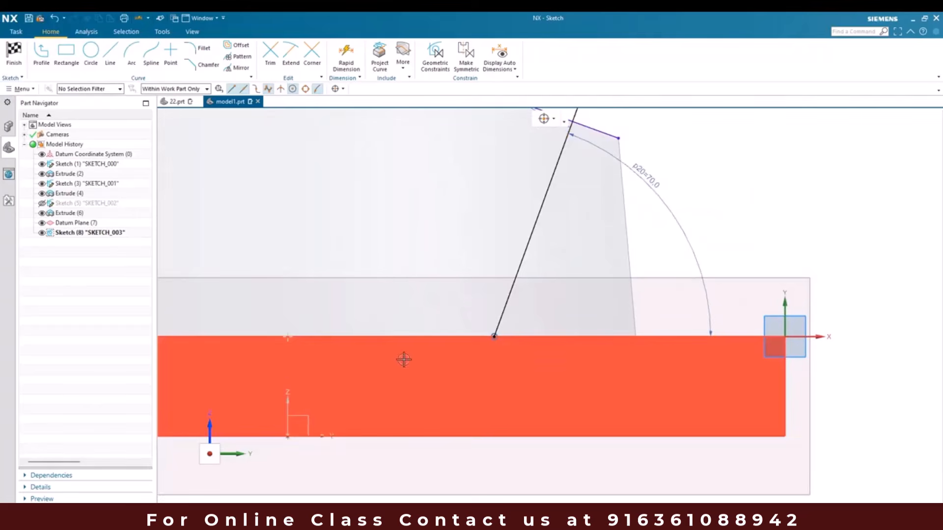
pyautogui.press('d')
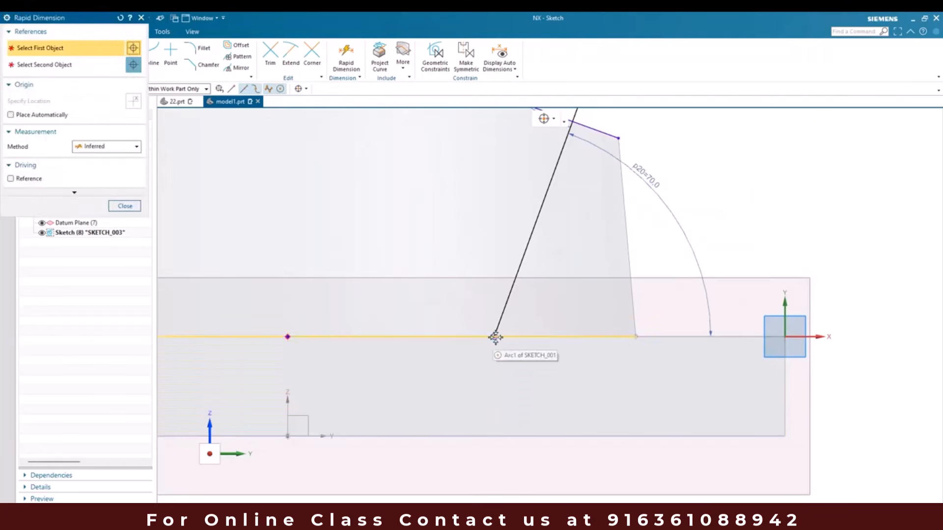
pyautogui.click(496, 337)
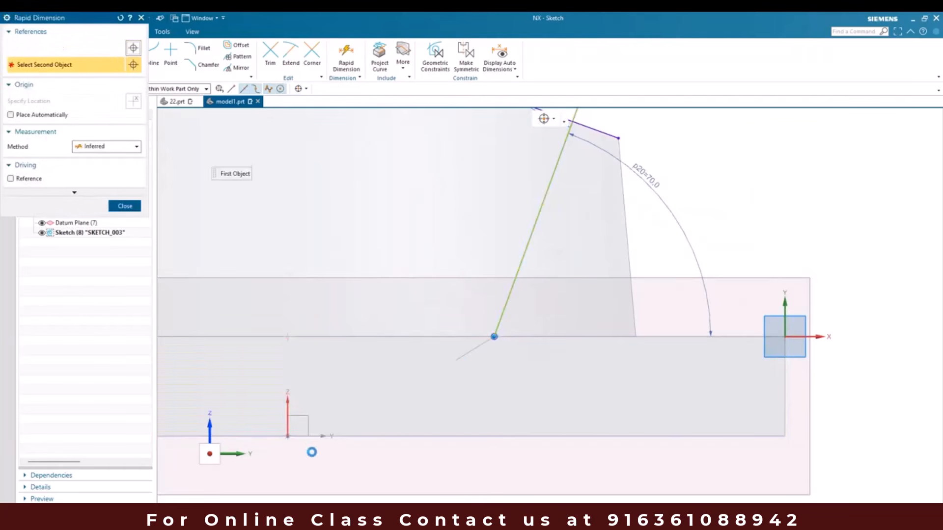
pyautogui.click(300, 442)
pyautogui.click(438, 473)
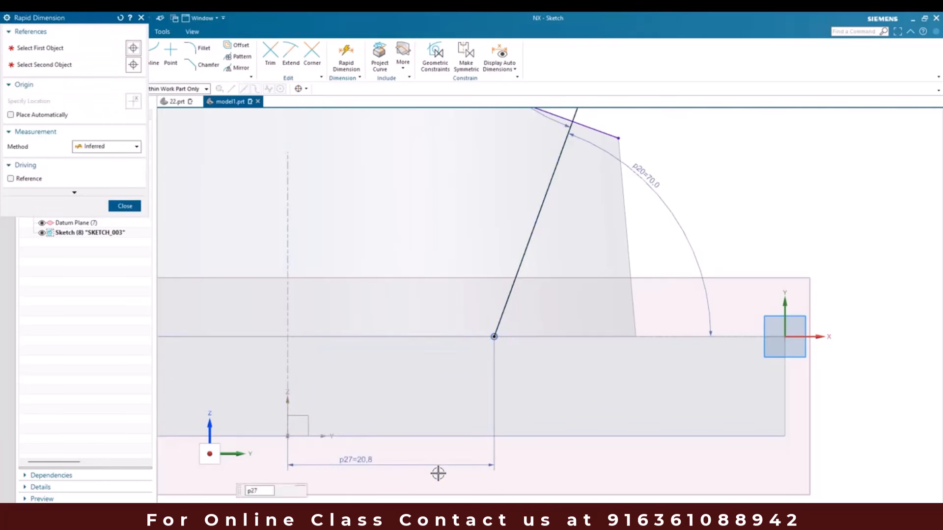
pyautogui.write('15')
pyautogui.press('Return')
pyautogui.press('Escape')
pyautogui.scroll(-3, 445, 456)
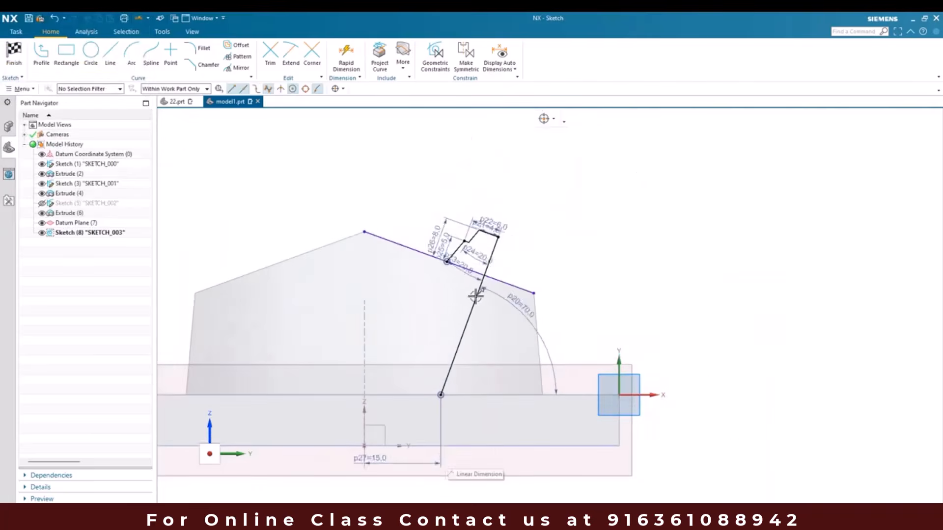
pyautogui.scroll(3, 473, 304)
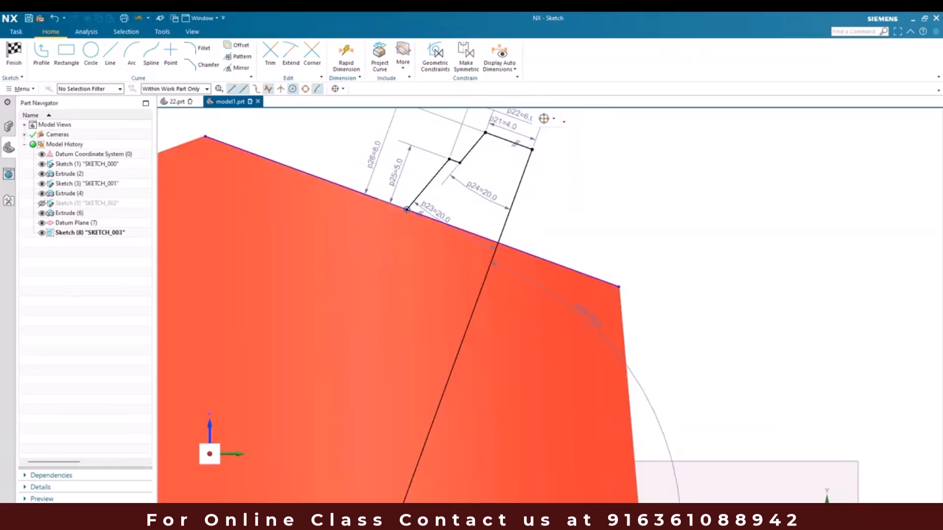
pyautogui.scroll(-2, 533, 341)
pyautogui.scroll(2, 540, 276)
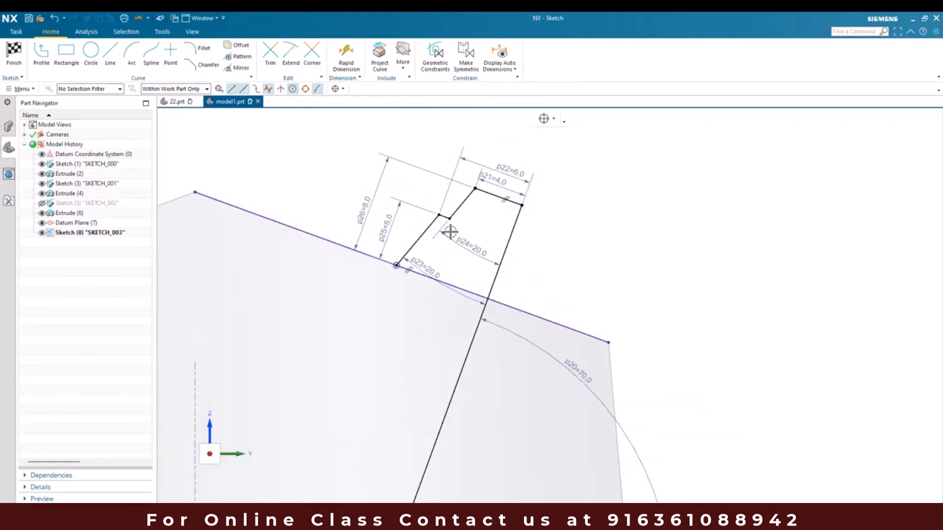
pyautogui.scroll(3, 450, 231)
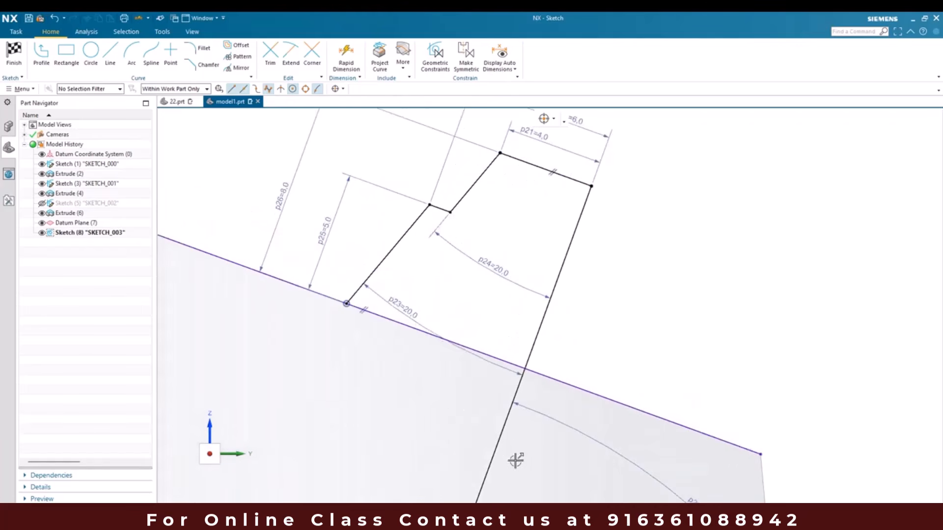
# - Finish the boss profile sketch and return to modeling
pyautogui.click(15, 54)
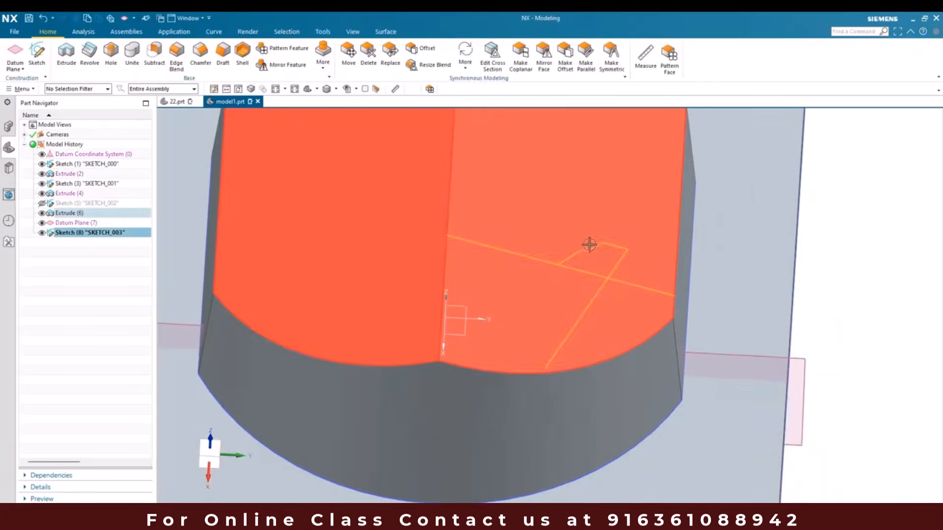
pyautogui.scroll(2, 590, 245)
pyautogui.moveTo(580, 258)
pyautogui.mouseDown(button='middle')
pyautogui.moveTo(576, 230)
pyautogui.moveTo(565, 332)
pyautogui.mouseUp(button='middle')
pyautogui.press('Escape')
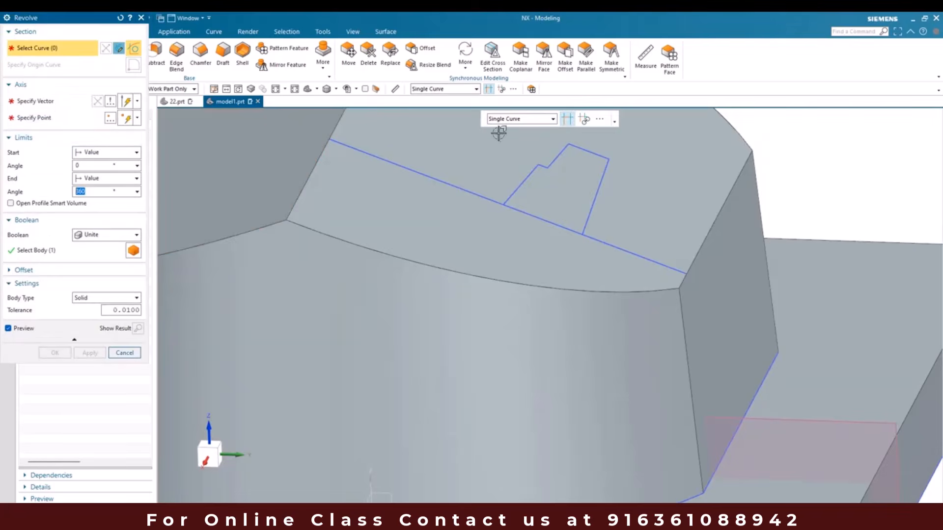
# - Revolve the closed stepped boss profile 360° about its inclined axis line and unite it with the body
pyautogui.scroll(5, 559, 150)
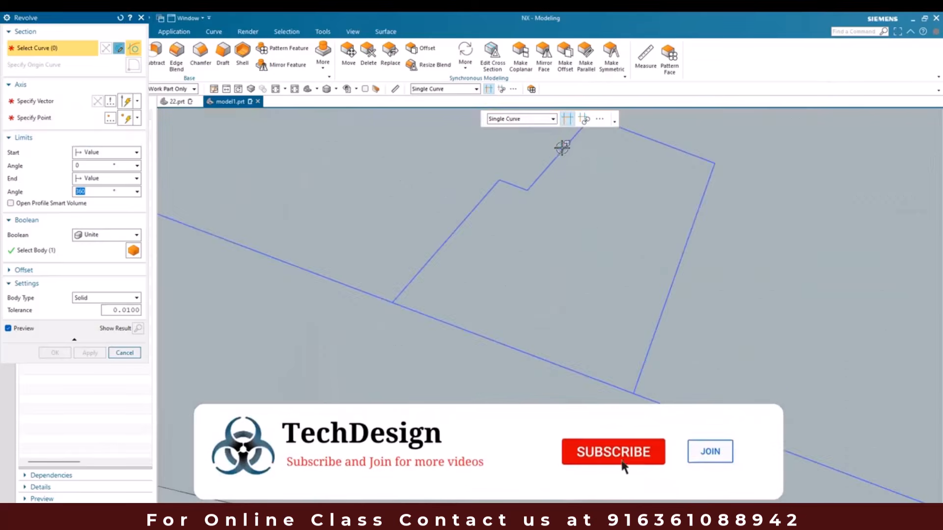
pyautogui.scroll(-3, 466, 235)
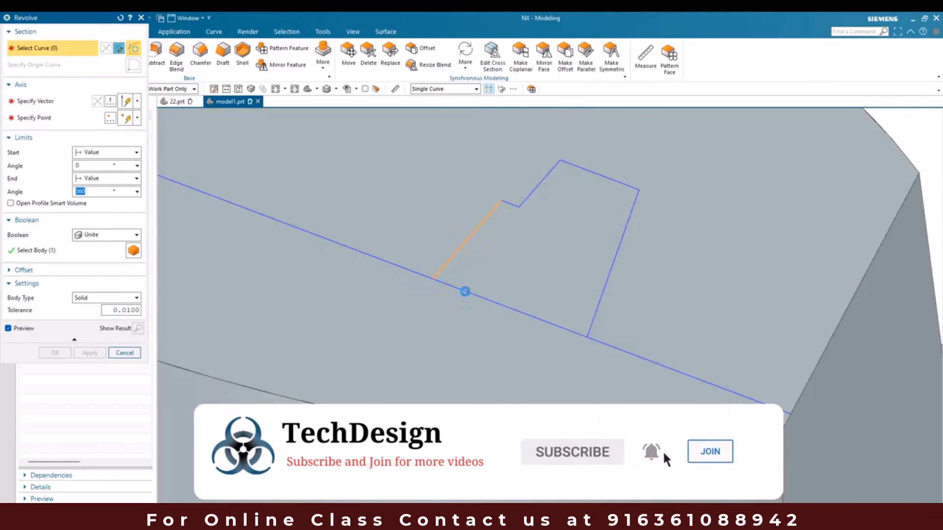
pyautogui.click(464, 292)
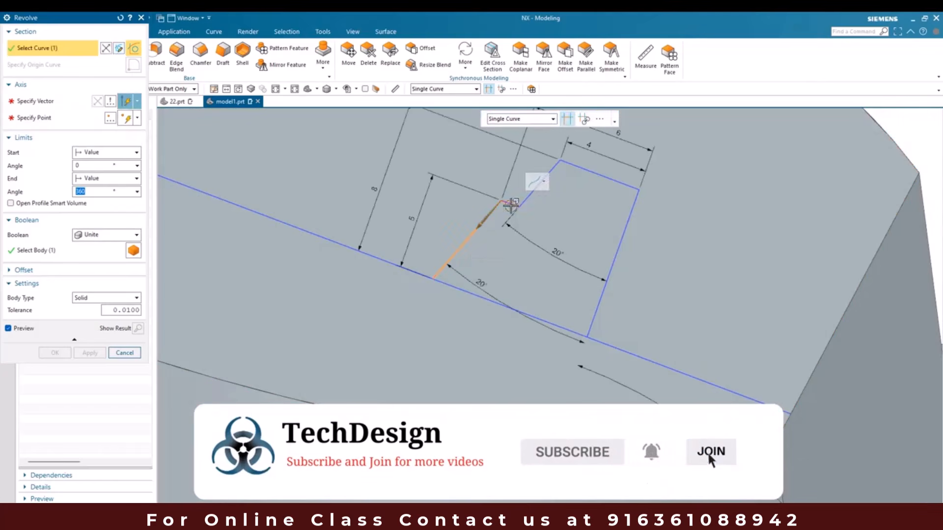
pyautogui.click(541, 183)
pyautogui.click(592, 171)
pyautogui.click(629, 208)
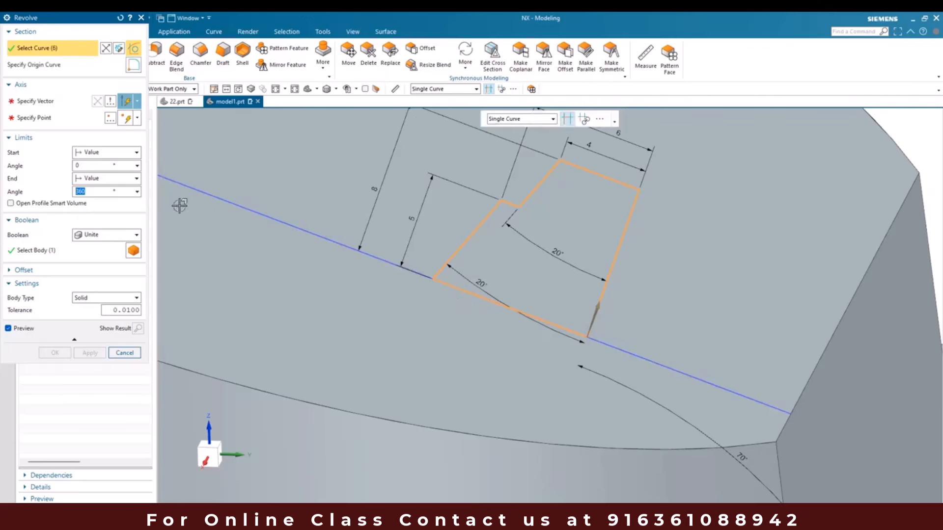
pyautogui.click(58, 101)
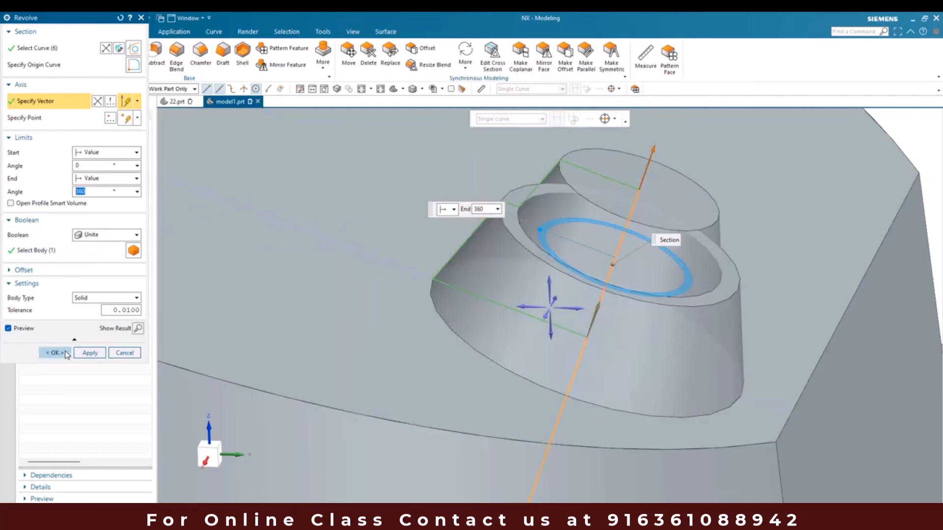
pyautogui.click(67, 354)
# - Blend the outer edge of the boss's step and its top rim with a 1 mm radius
pyautogui.scroll(-4, 568, 280)
pyautogui.moveTo(568, 280); pyautogui.dragTo(536, 314, button='middle')
pyautogui.scroll(-2, 280, 215)
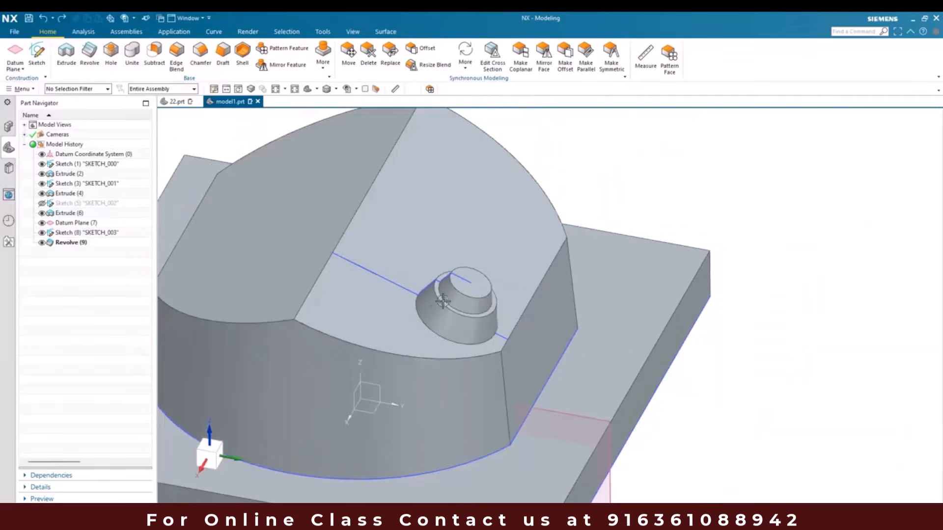
pyautogui.scroll(3, 437, 306)
pyautogui.scroll(3, 419, 270)
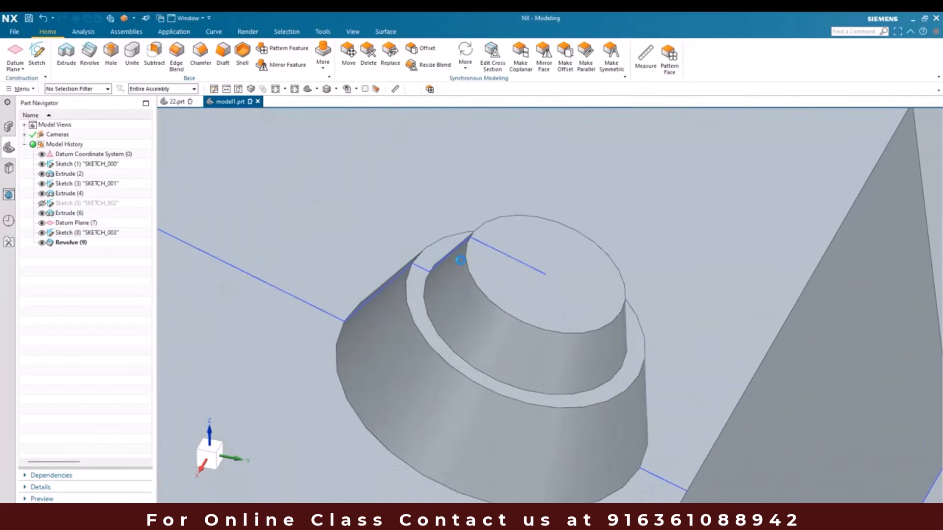
pyautogui.scroll(2, 416, 297)
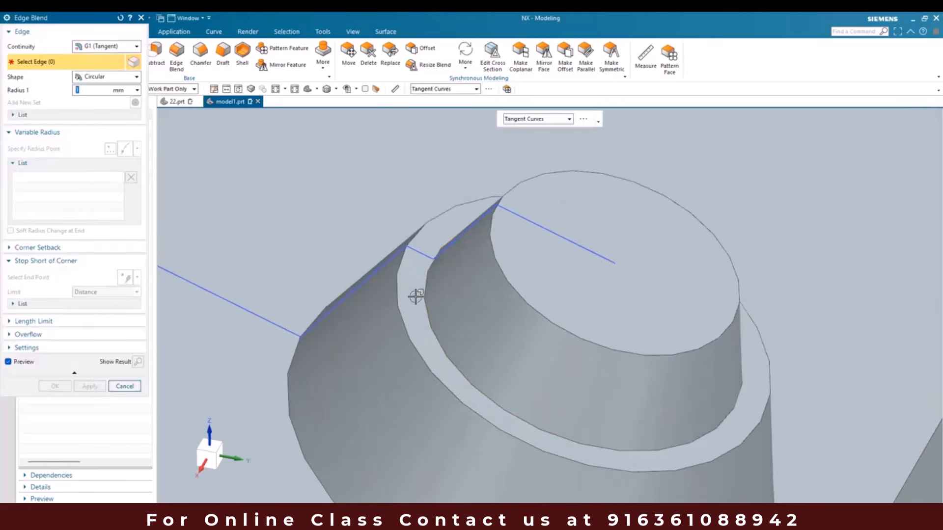
pyautogui.click(386, 273)
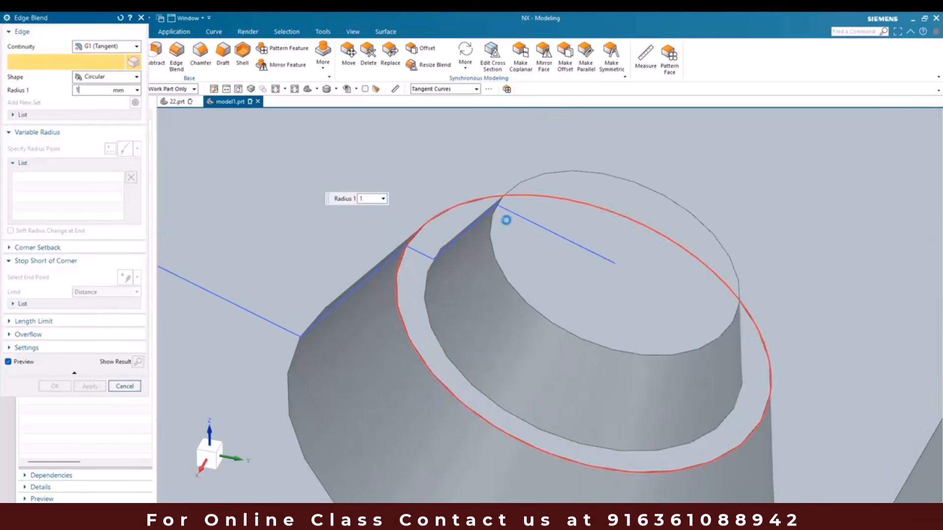
pyautogui.click(491, 232)
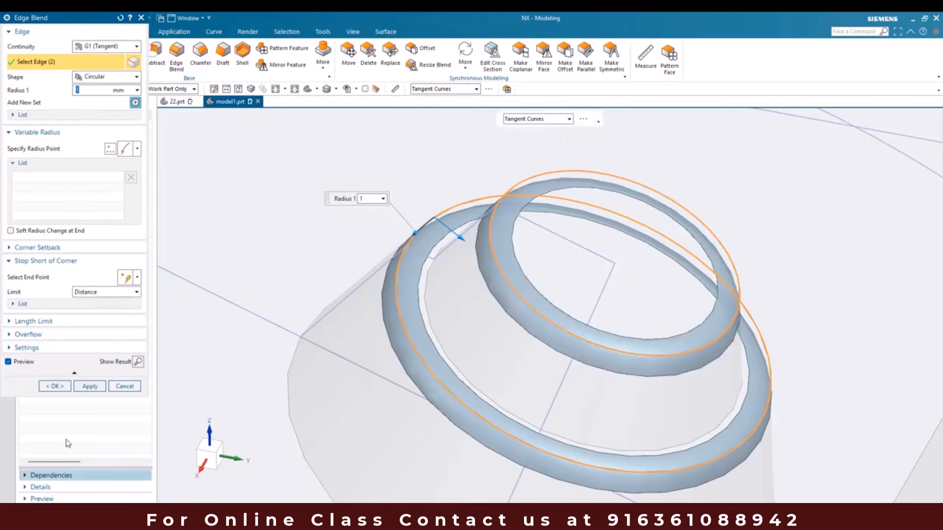
pyautogui.click(55, 387)
# - Mirror the revolved boss and its edge blend across the YZ plane of the datum coordinate system
pyautogui.scroll(-5, 532, 296)
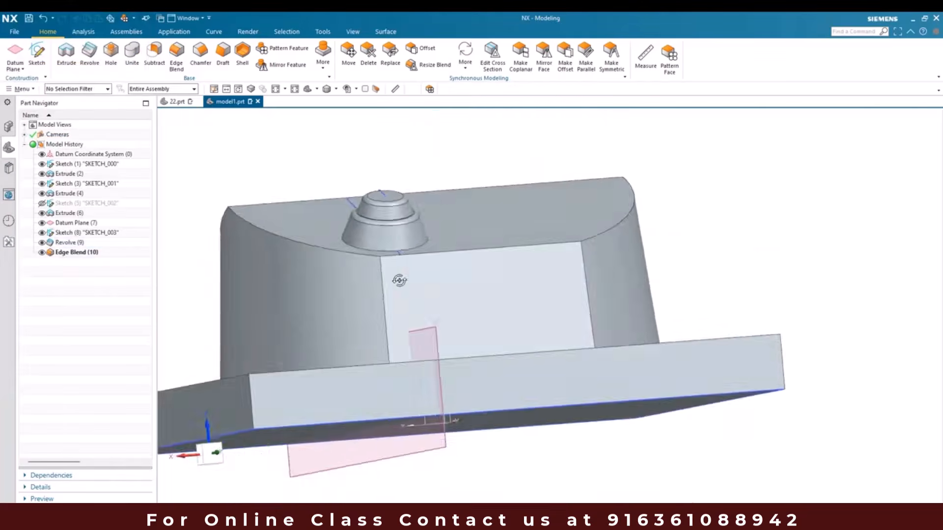
pyautogui.scroll(3, 534, 284)
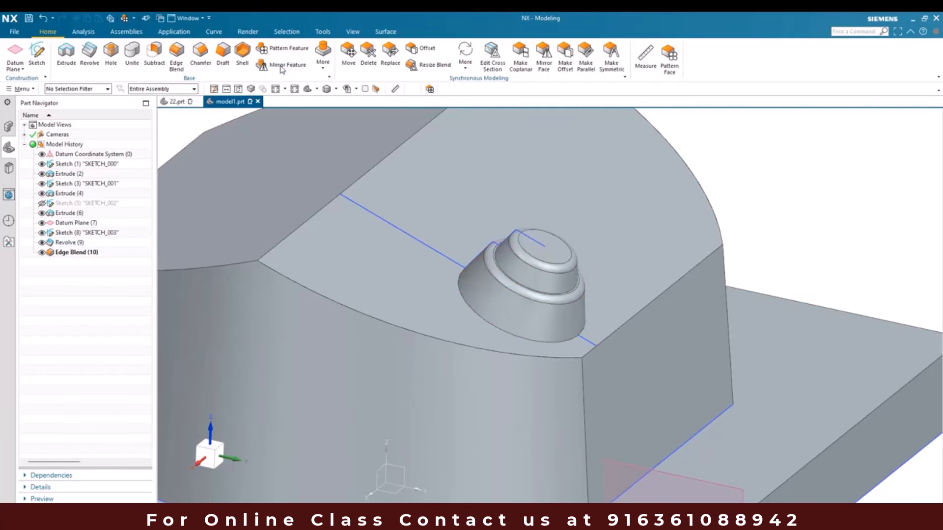
pyautogui.click(71, 243)
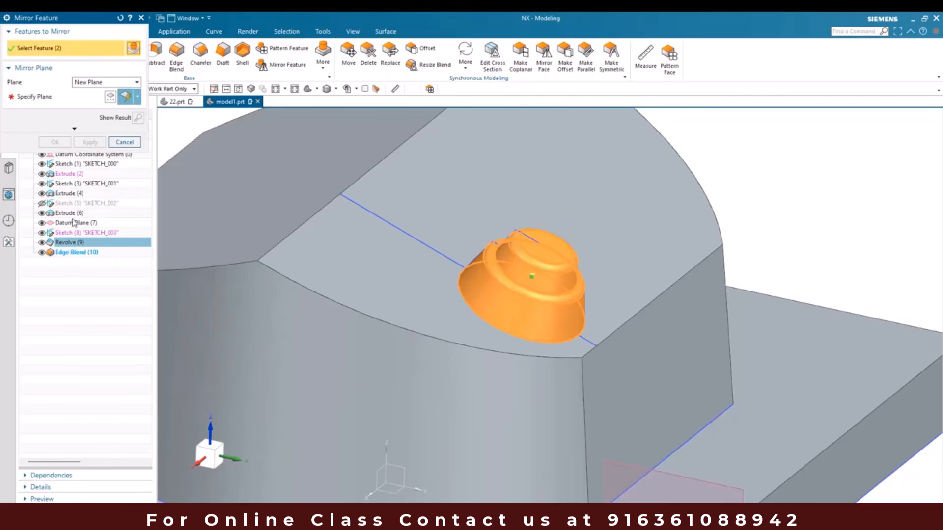
pyautogui.click(57, 100)
pyautogui.click(401, 469)
pyautogui.scroll(-4, 516, 290)
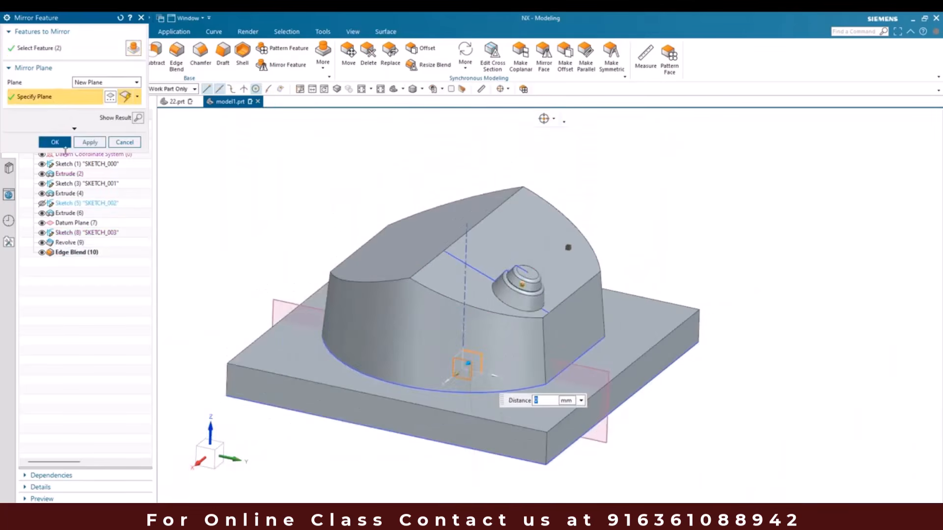
pyautogui.click(63, 145)
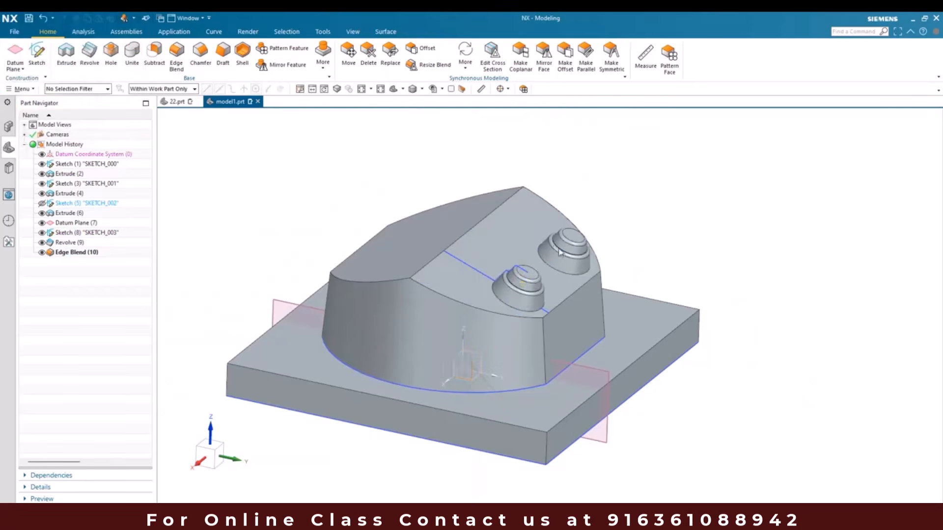
pyautogui.scroll(5, 558, 248)
pyautogui.scroll(-2, 581, 234)
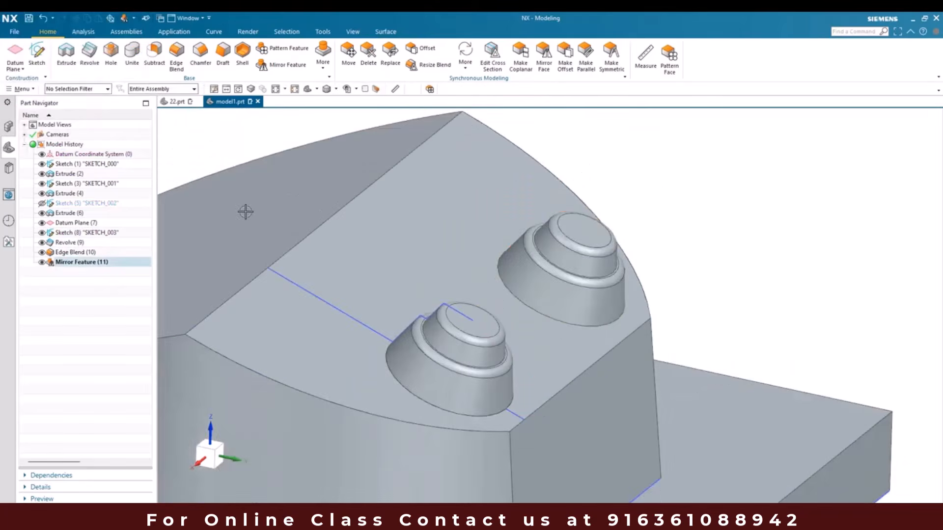
pyautogui.scroll(-2, 530, 233)
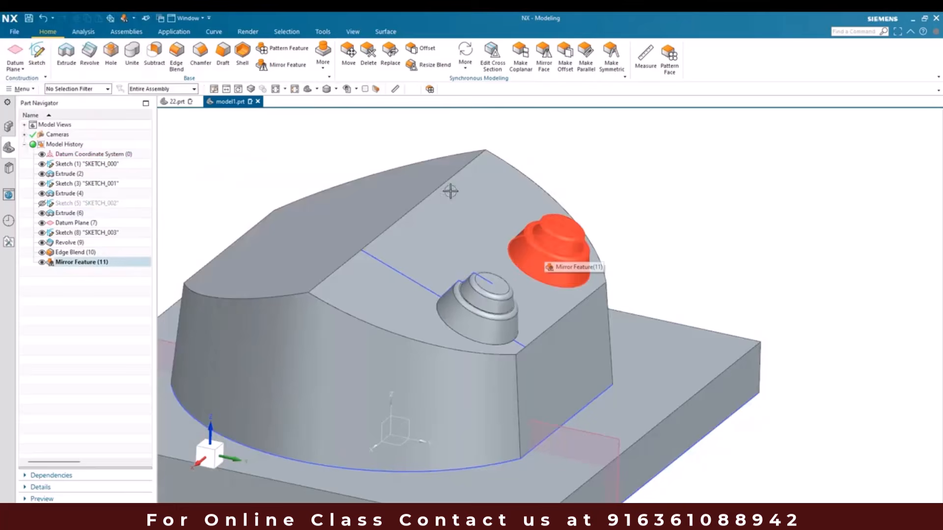
# - Mirror the revolved boss, its edge blend and the first mirror feature across the XZ datum plane onto the opposite slope
pyautogui.click(300, 69)
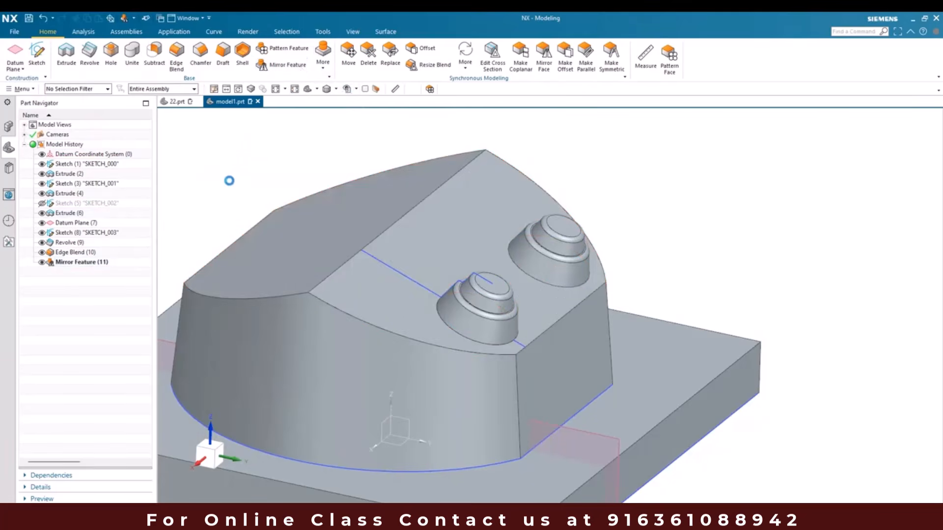
pyautogui.click(69, 264)
pyautogui.keyDown('ctrl'); pyautogui.click(67, 252); pyautogui.keyUp('ctrl')
pyautogui.keyDown('ctrl'); pyautogui.click(68, 242); pyautogui.keyUp('ctrl')
pyautogui.click(32, 97)
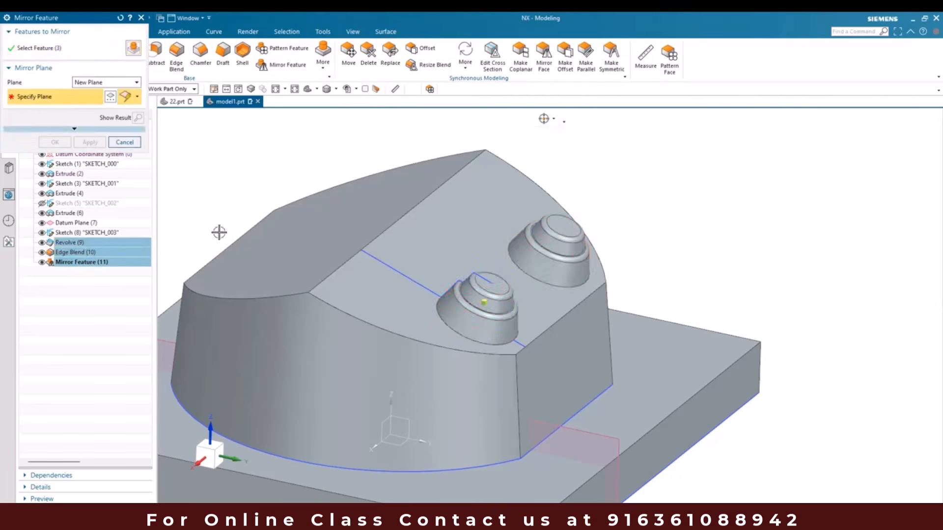
pyautogui.scroll(2, 493, 225)
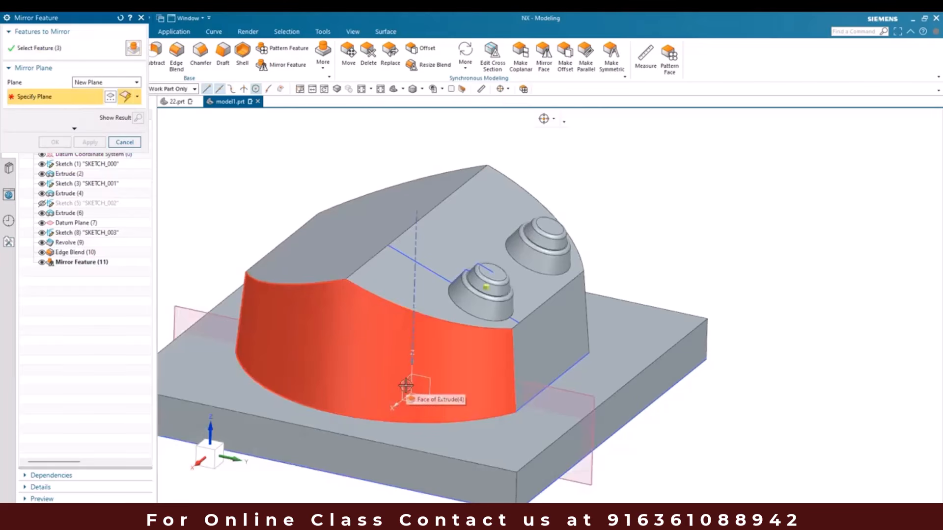
pyautogui.scroll(-3, 406, 385)
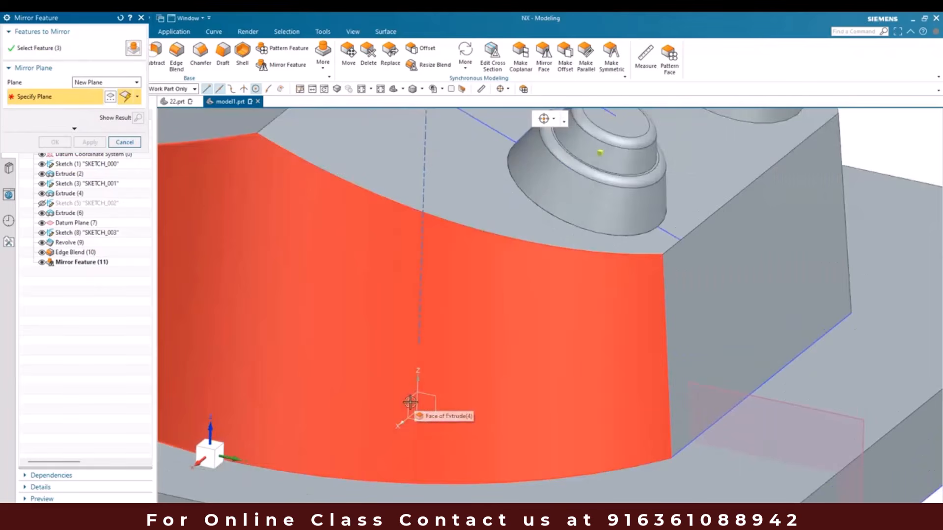
pyautogui.moveTo(407, 402); pyautogui.dragTo(387, 408, button='middle')
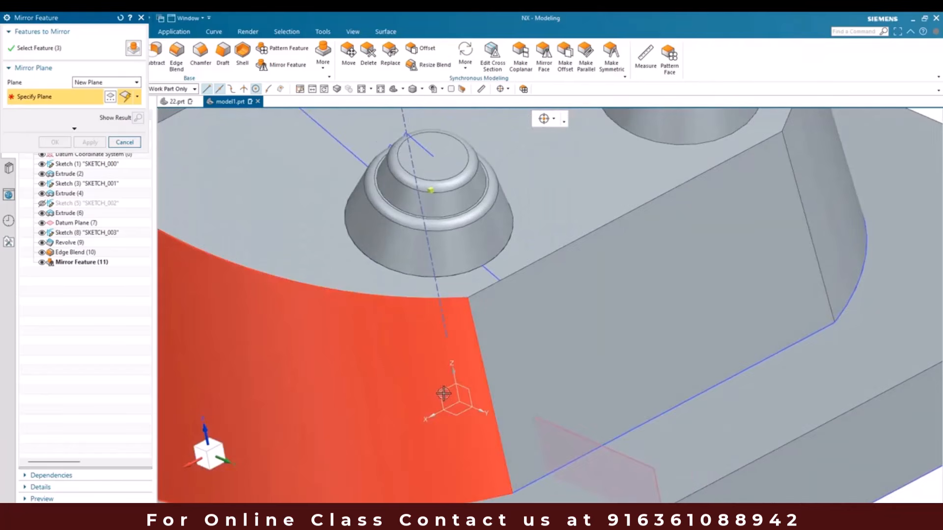
pyautogui.scroll(5, 492, 349)
pyautogui.moveTo(480, 343); pyautogui.dragTo(460, 361, button='middle')
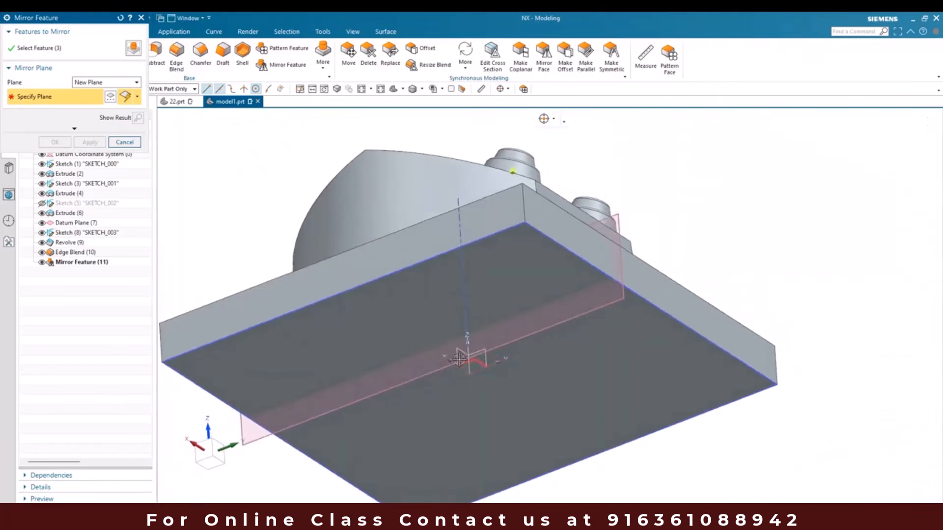
pyautogui.click(458, 356)
pyautogui.scroll(-1, 443, 298)
pyautogui.moveTo(442, 301); pyautogui.dragTo(437, 383, button='middle')
pyautogui.click(61, 145)
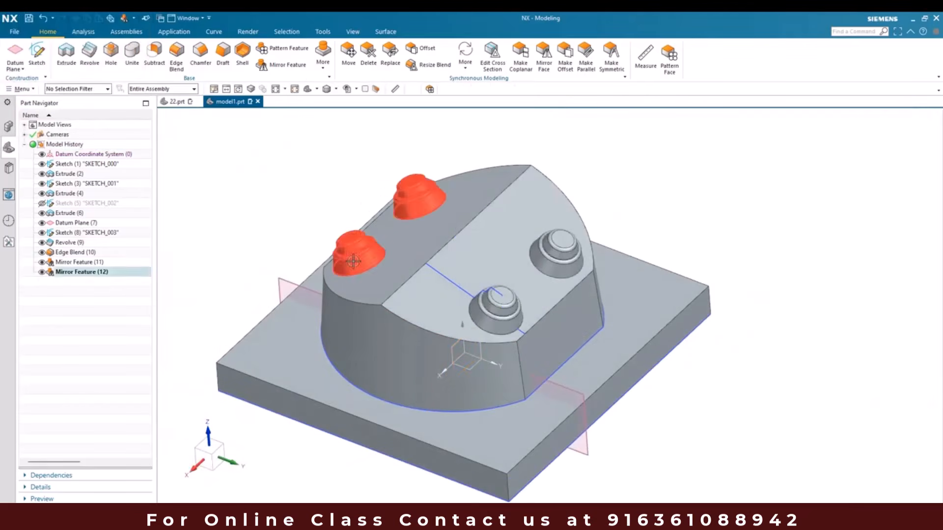
# - Check drawing 22's top and front views for the fillet radii on the body's ridge and corners
pyautogui.scroll(3, 351, 260)
pyautogui.scroll(-3, 417, 254)
pyautogui.hotkey('alt', 'Tab')
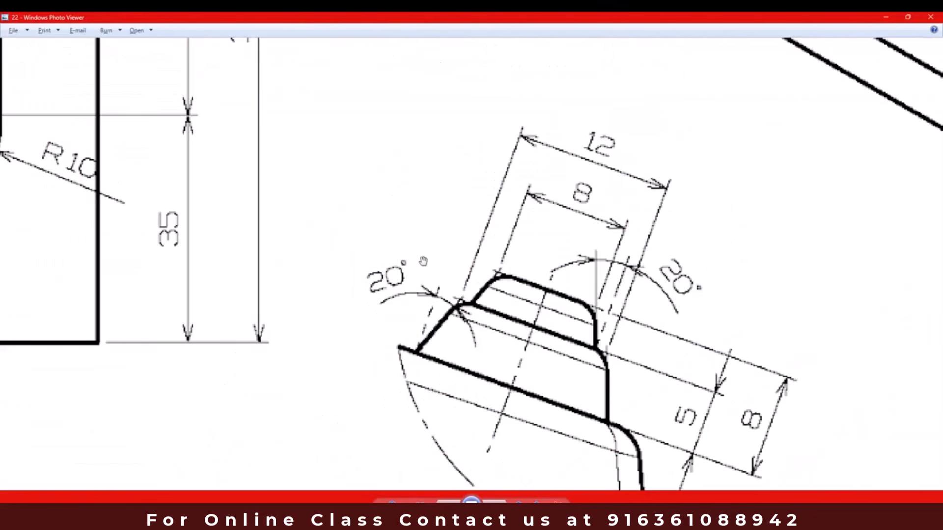
pyautogui.scroll(-5, 446, 272)
pyautogui.scroll(2, 494, 376)
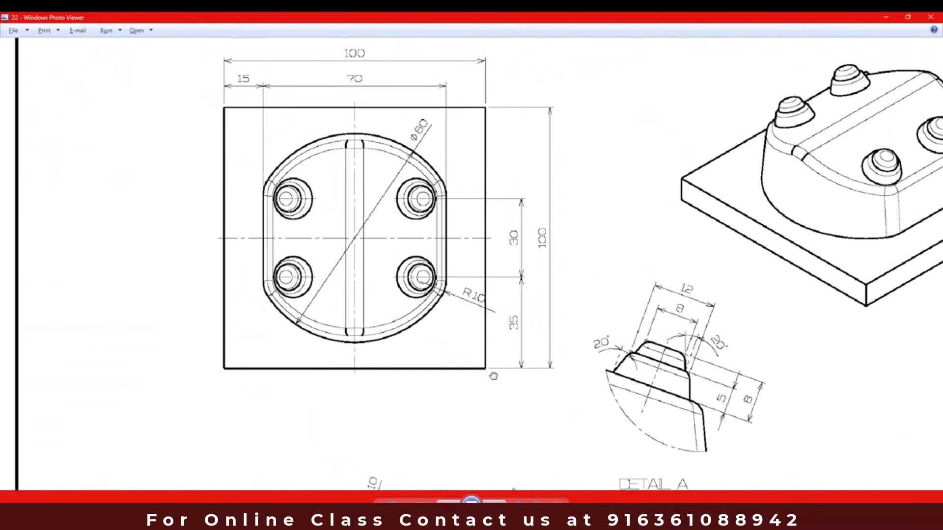
pyautogui.moveTo(405, 337); pyautogui.dragTo(411, 253)
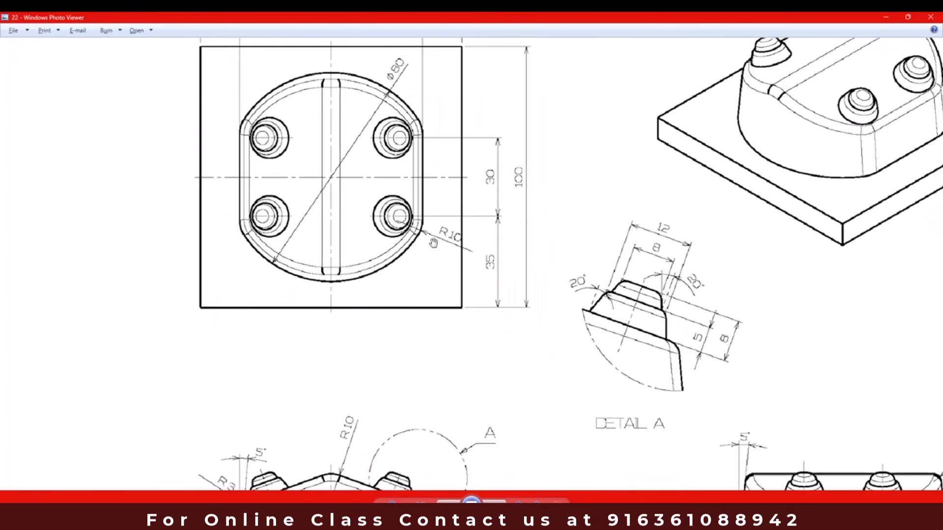
pyautogui.moveTo(415, 299); pyautogui.dragTo(383, 165)
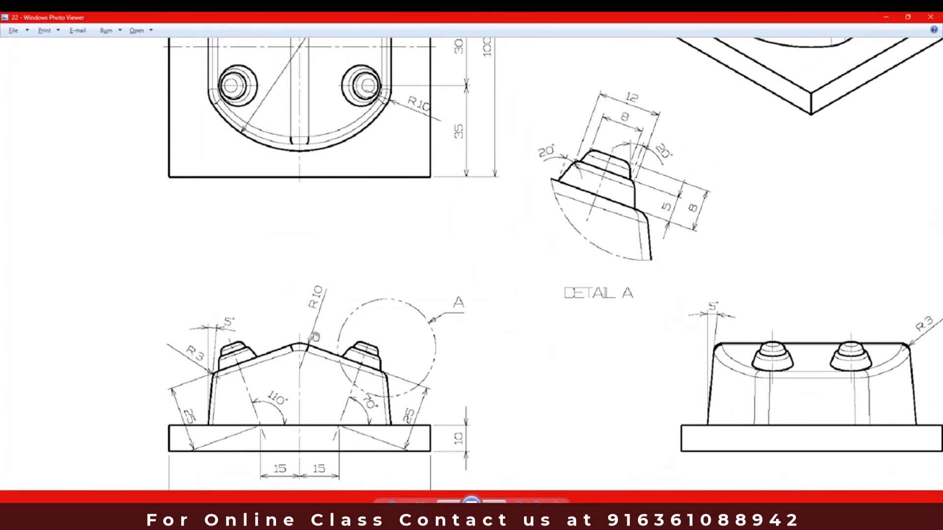
pyautogui.hotkey('alt', 'Tab')
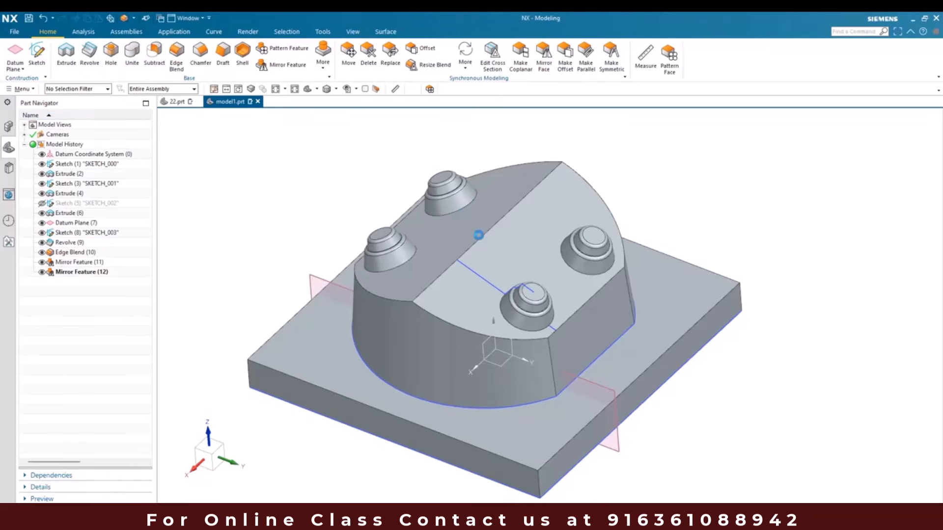
# - Blend the body's top ridge edge and its four upright corner edges with a 10 mm radius
pyautogui.click(479, 238)
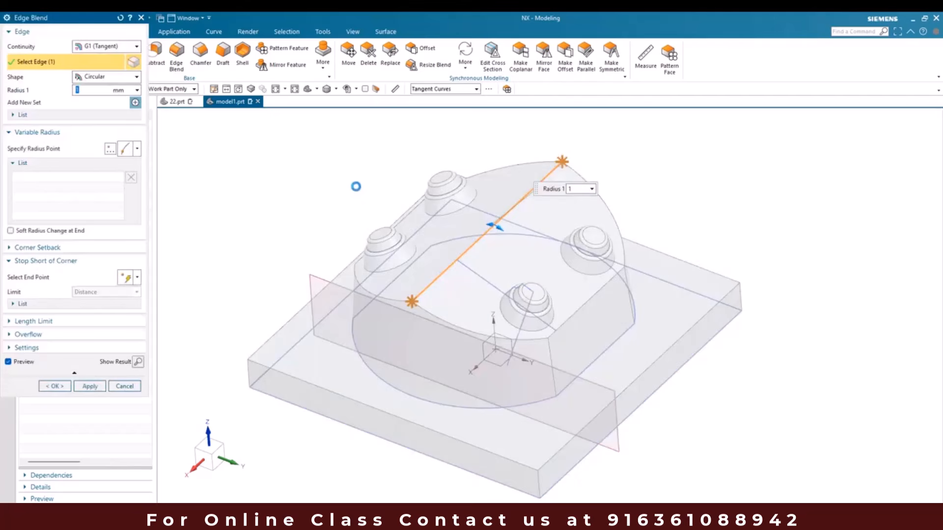
pyautogui.write('10')
pyautogui.press('Return')
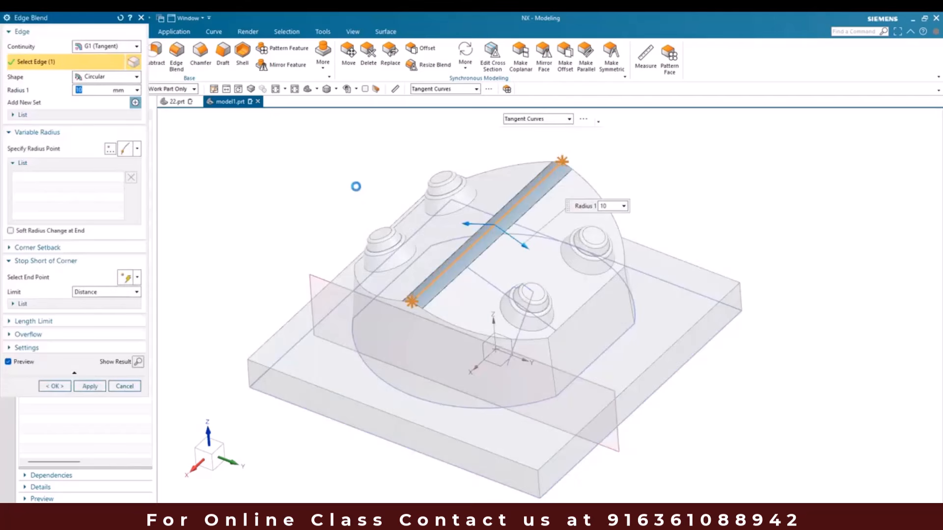
pyautogui.click(552, 366)
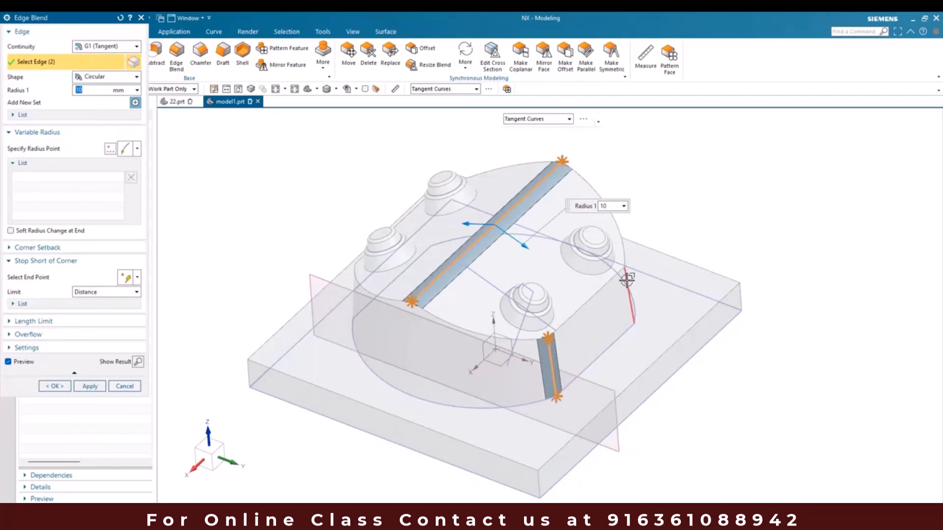
pyautogui.click(628, 280)
pyautogui.moveTo(579, 314); pyautogui.dragTo(437, 307, button='middle')
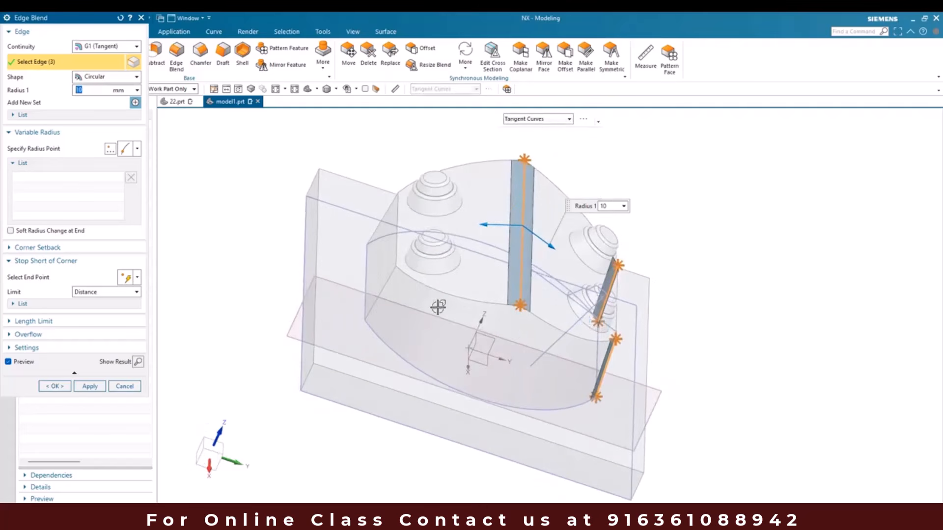
pyautogui.click(392, 276)
pyautogui.click(392, 209)
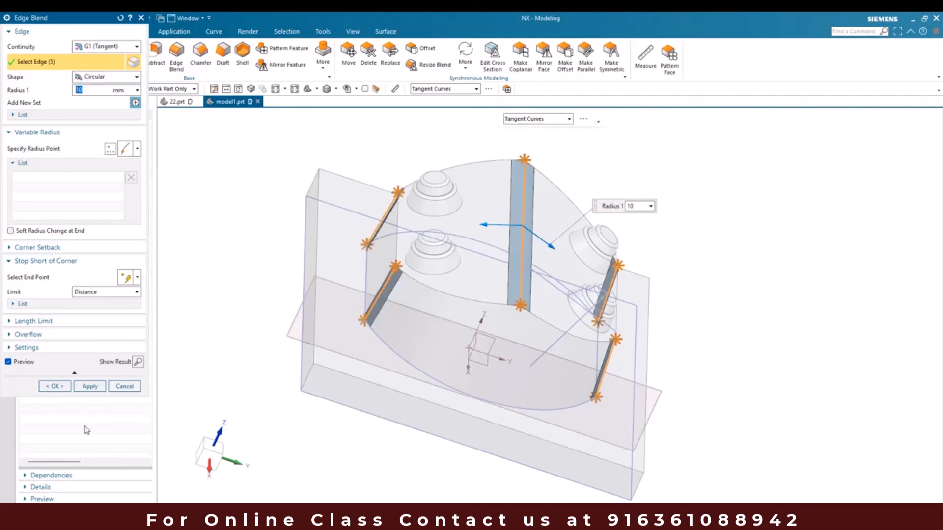
pyautogui.click(69, 387)
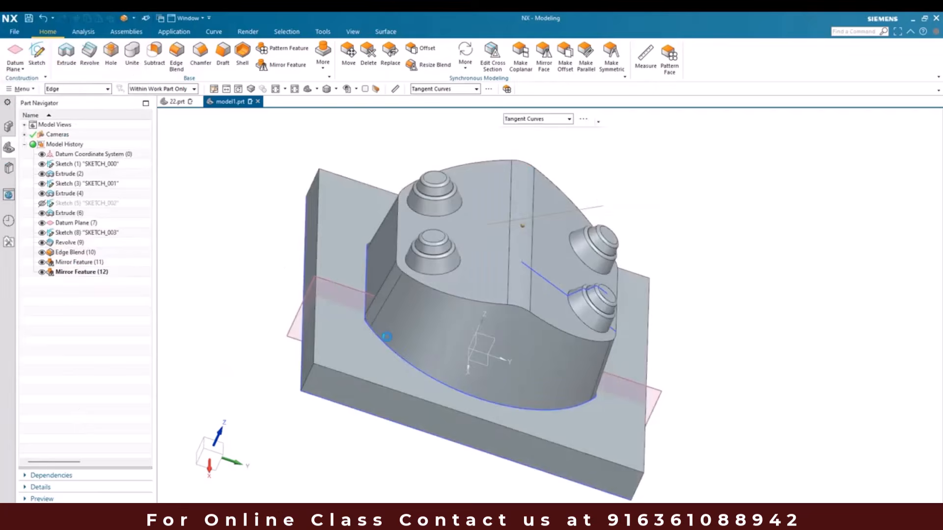
# - Check drawing 22 for the rim radius and blend the body's complete top outline with a 3 mm radius
pyautogui.hotkey('alt', 'Tab')
pyautogui.moveTo(358, 465); pyautogui.dragTo(368, 469)
pyautogui.moveTo(338, 296)
pyautogui.mouseDown()
pyautogui.moveTo(355, 397)
pyautogui.moveTo(332, 382)
pyautogui.mouseUp()
pyautogui.moveTo(528, 304)
pyautogui.mouseDown()
pyautogui.moveTo(439, 179)
pyautogui.moveTo(407, 173)
pyautogui.mouseUp()
pyautogui.hotkey('alt', 'Tab')
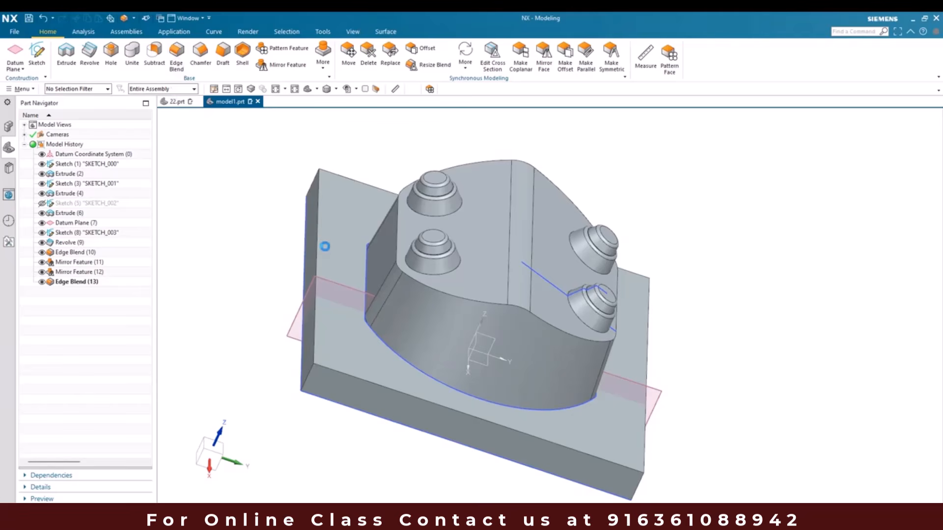
pyautogui.press('b')
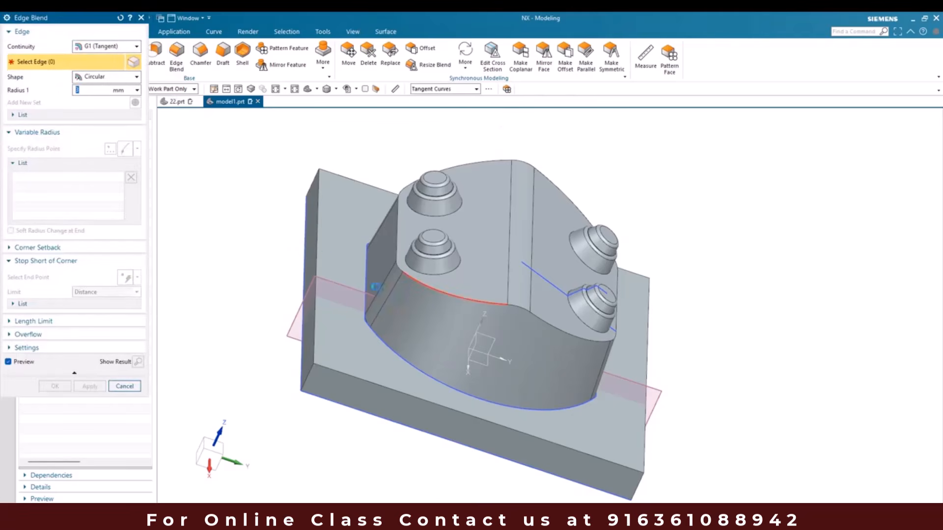
pyautogui.click(420, 281)
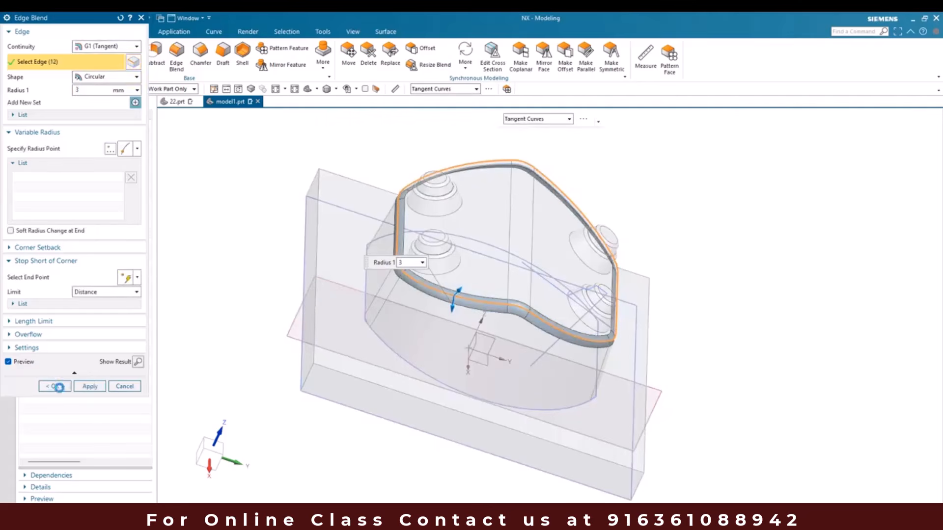
pyautogui.click(56, 387)
pyautogui.moveTo(232, 327)
pyautogui.mouseDown(button='middle')
pyautogui.moveTo(226, 297)
pyautogui.moveTo(230, 318)
pyautogui.moveTo(217, 314)
pyautogui.moveTo(226, 326)
pyautogui.moveTo(231, 314)
pyautogui.mouseUp(button='middle')
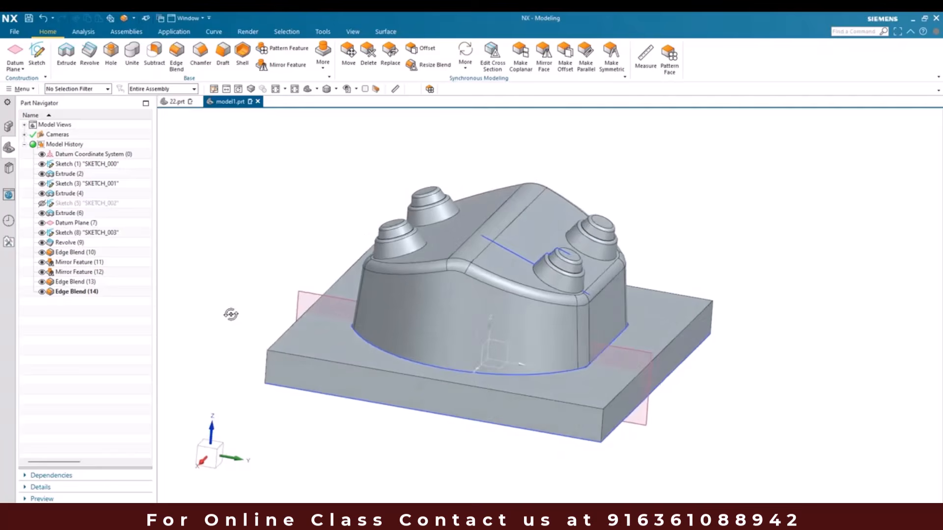
# - Compare the finished blended body and bosses with the views and detail A of drawing 22
pyautogui.hotkey('alt', 'Tab')
pyautogui.scroll(-3, 403, 279)
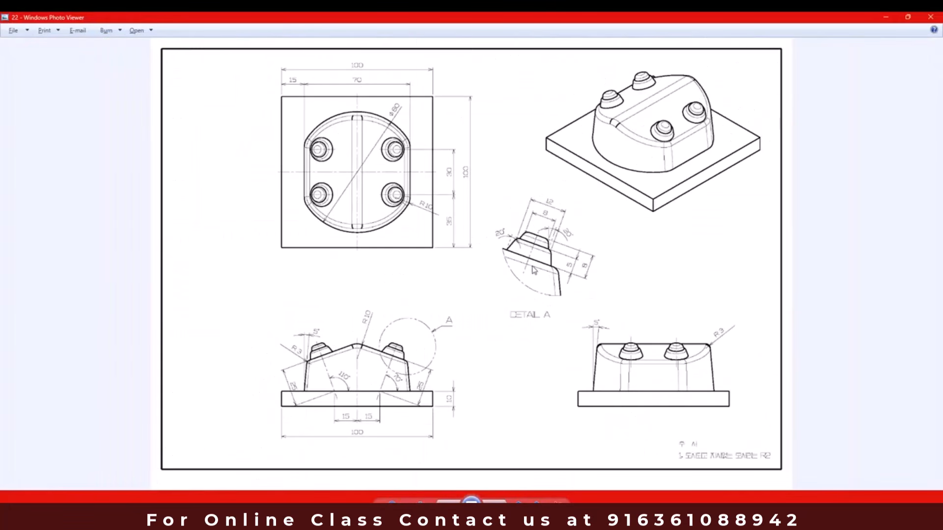
pyautogui.hotkey('alt', 'Tab')
pyautogui.moveTo(516, 316); pyautogui.dragTo(496, 288, button='middle')
pyautogui.click(496, 286)
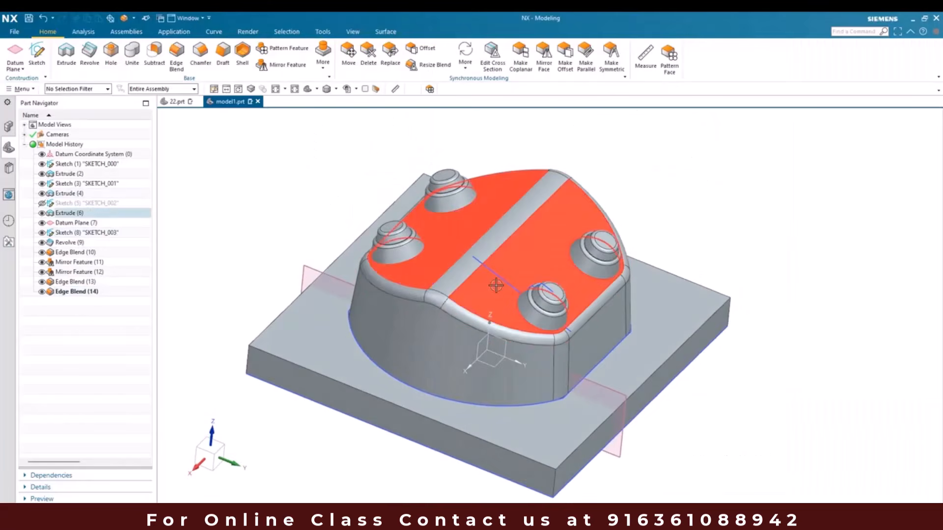
pyautogui.hotkey('alt', 'Tab')
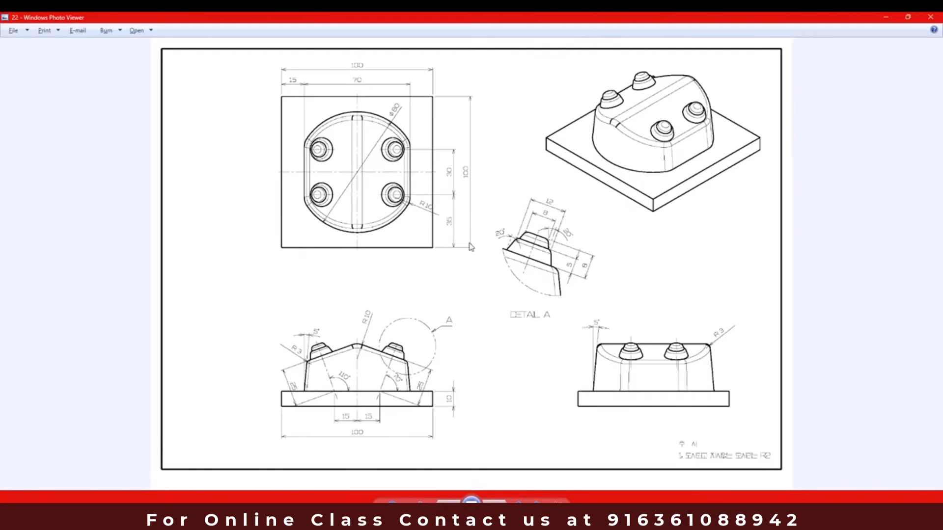
pyautogui.hotkey('alt', 'Tab')
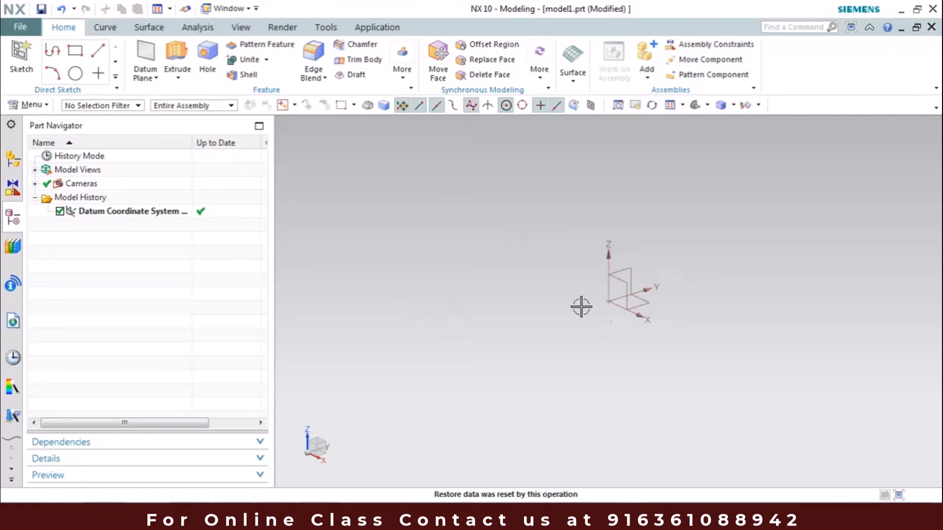
# - Open drawing 34.jpg and examine the dimensions of the notched block with the sloped rib
pyautogui.click(315, 516)
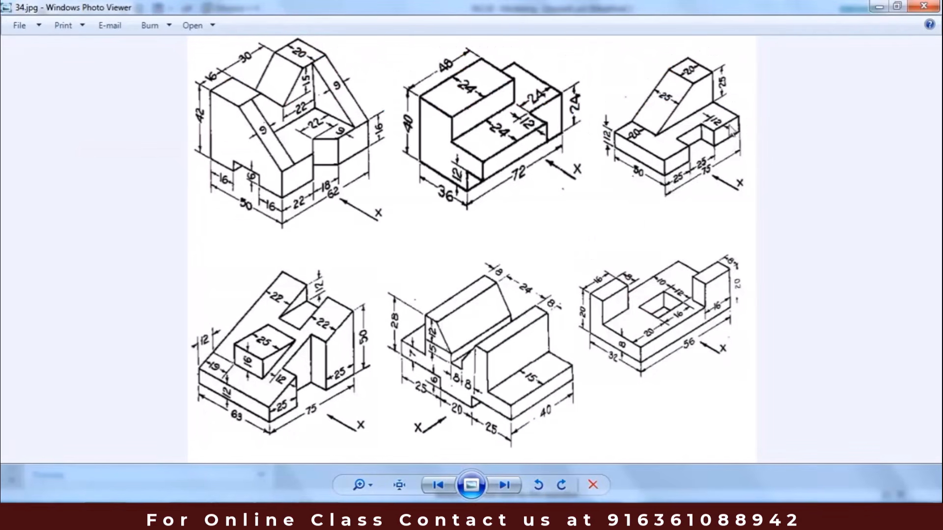
pyautogui.scroll(4, 731, 128)
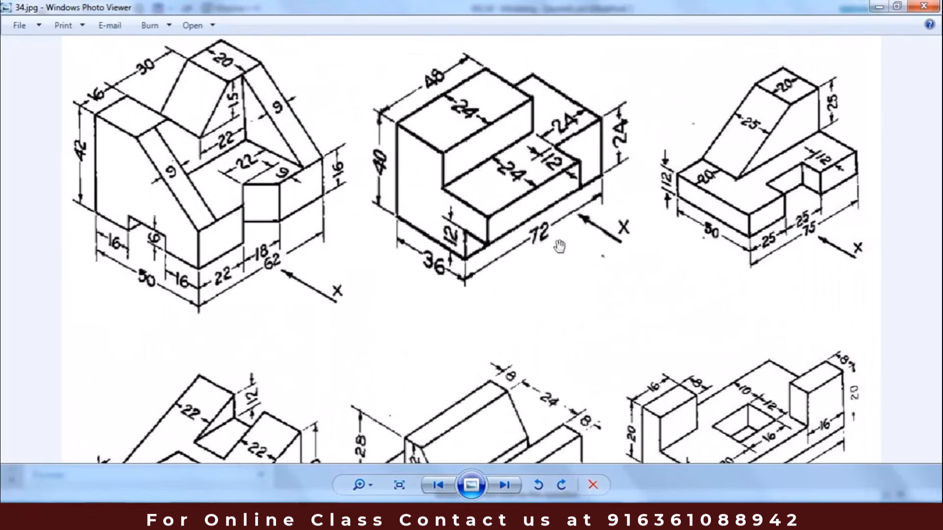
pyautogui.scroll(-4, 794, 197)
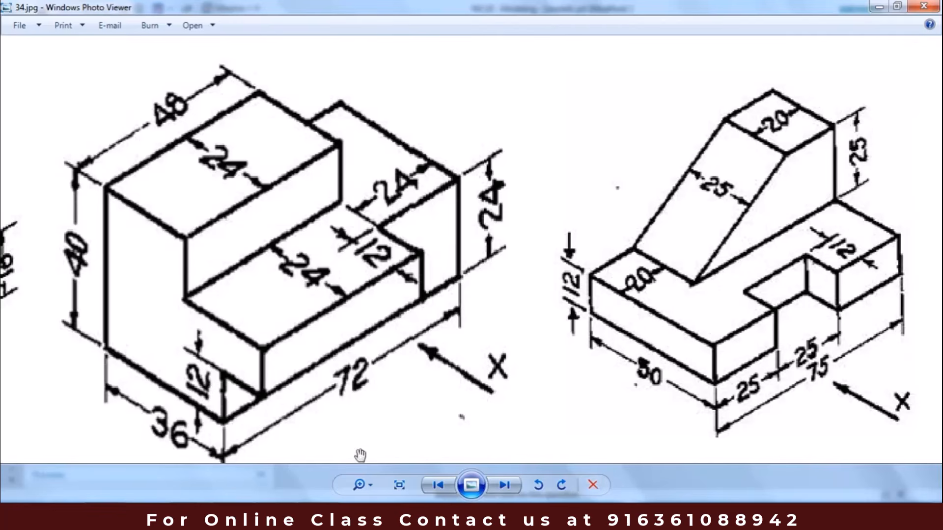
pyautogui.moveTo(318, 516)
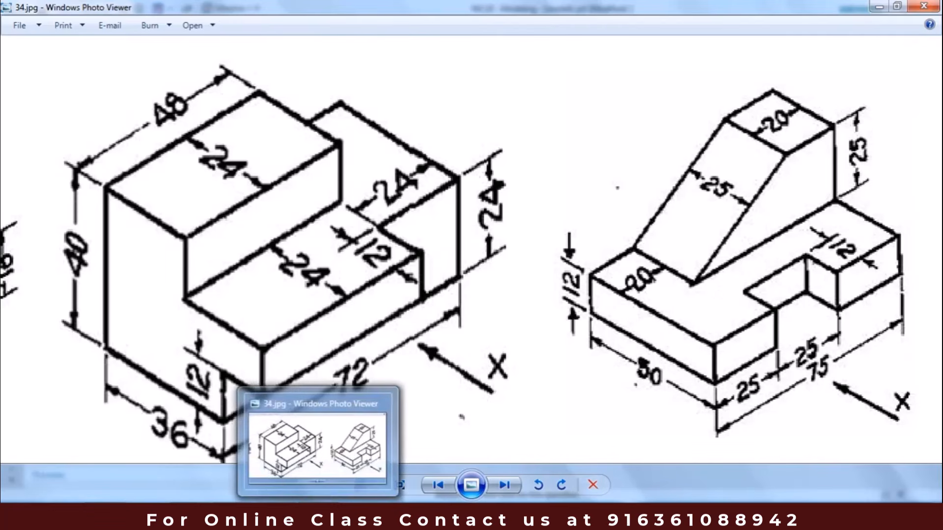
pyautogui.click(278, 517)
# - Start a sketch on the YZ datum plane and draw a rectangle from the origin, about 63 mm wide and 54 mm high
pyautogui.click(15, 62)
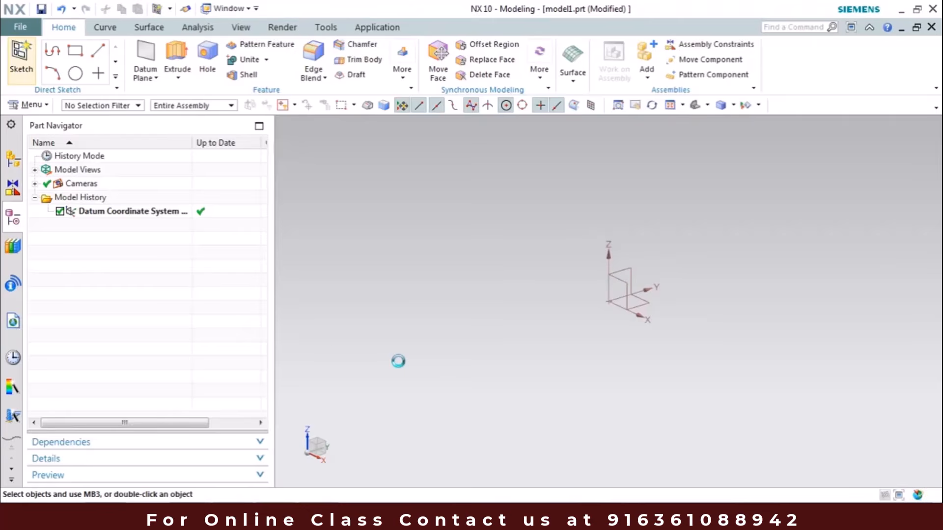
pyautogui.click(622, 275)
pyautogui.click(316, 292)
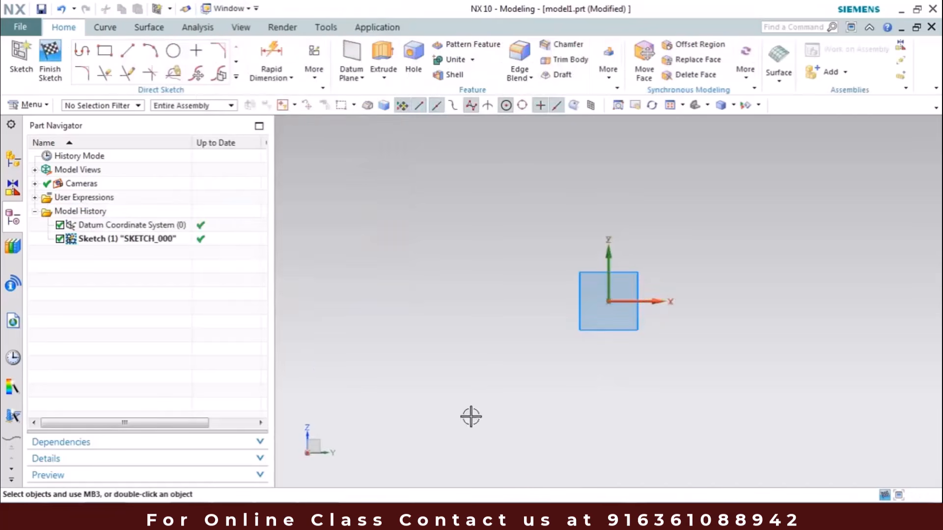
pyautogui.click(332, 515)
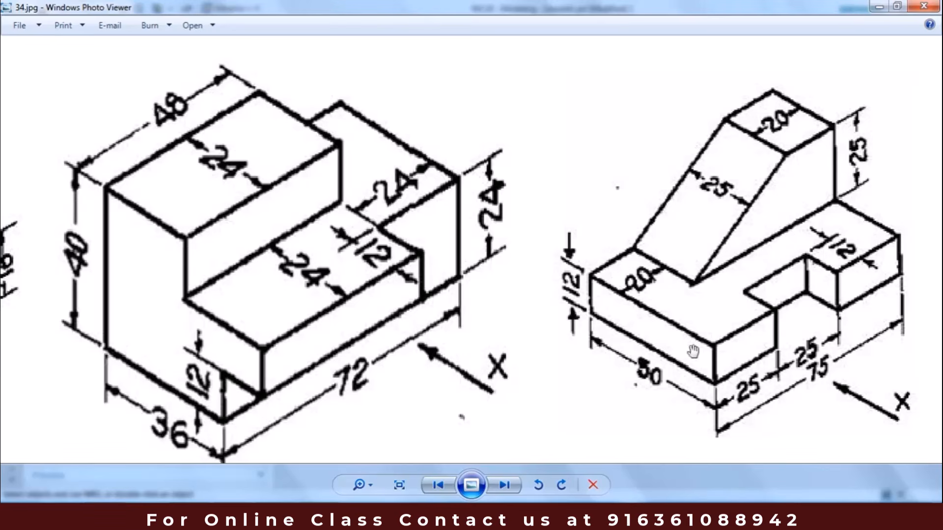
pyautogui.click(879, 7)
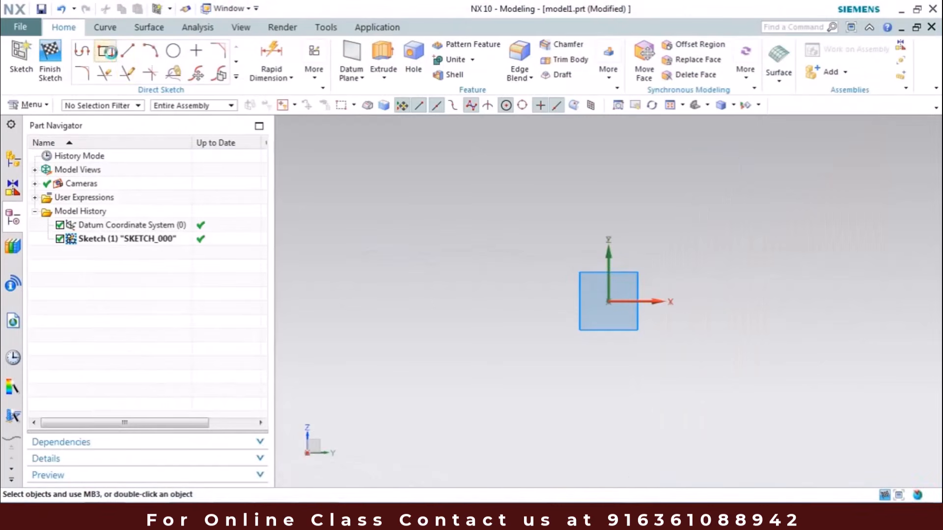
pyautogui.click(104, 50)
pyautogui.click(610, 300)
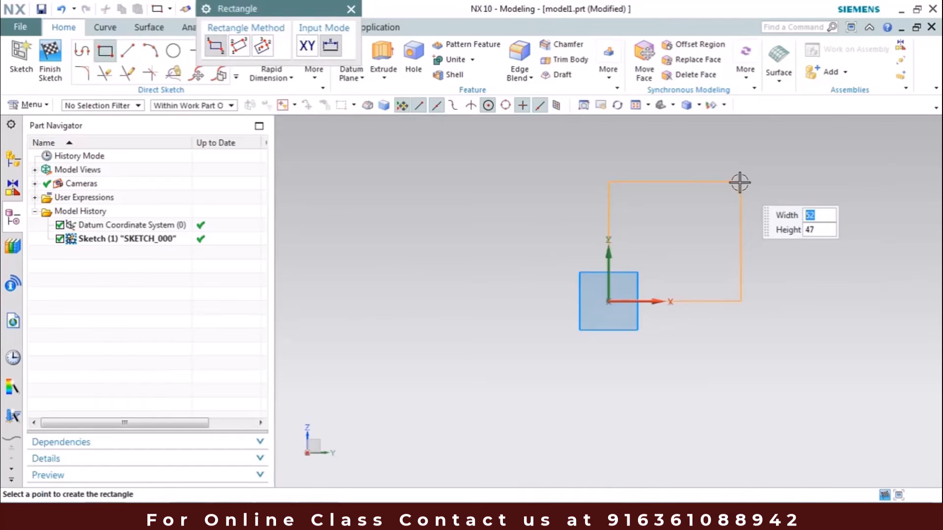
pyautogui.click(768, 164)
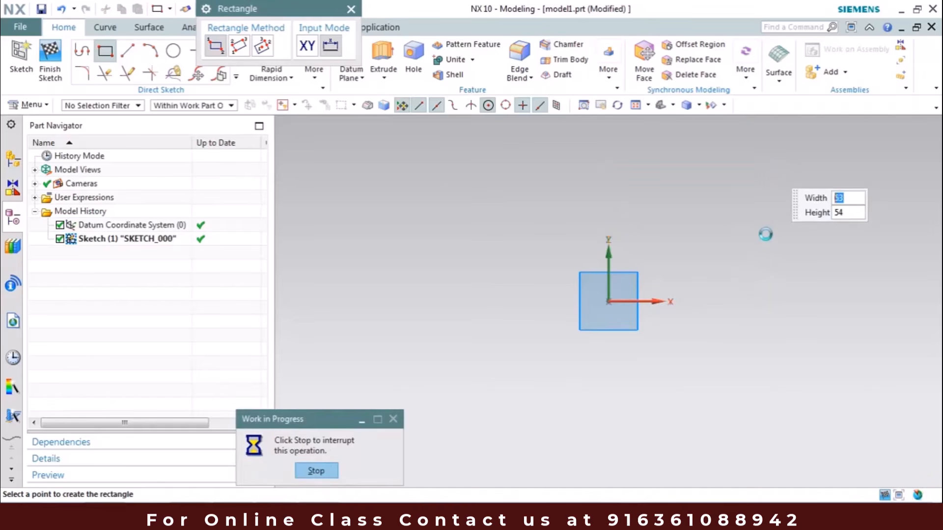
pyautogui.press('Escape')
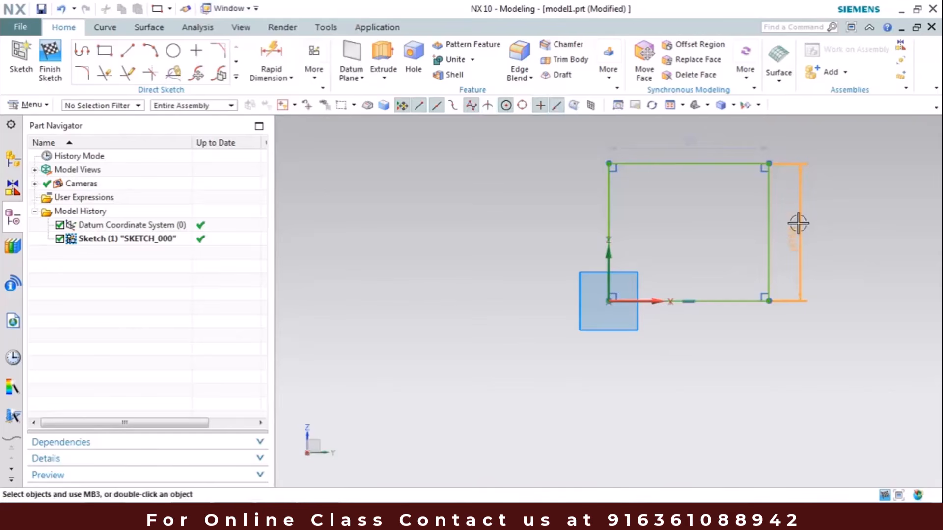
# - Set the rectangle's height to 75 mm and its width to 50 mm
pyautogui.doubleClick(798, 223)
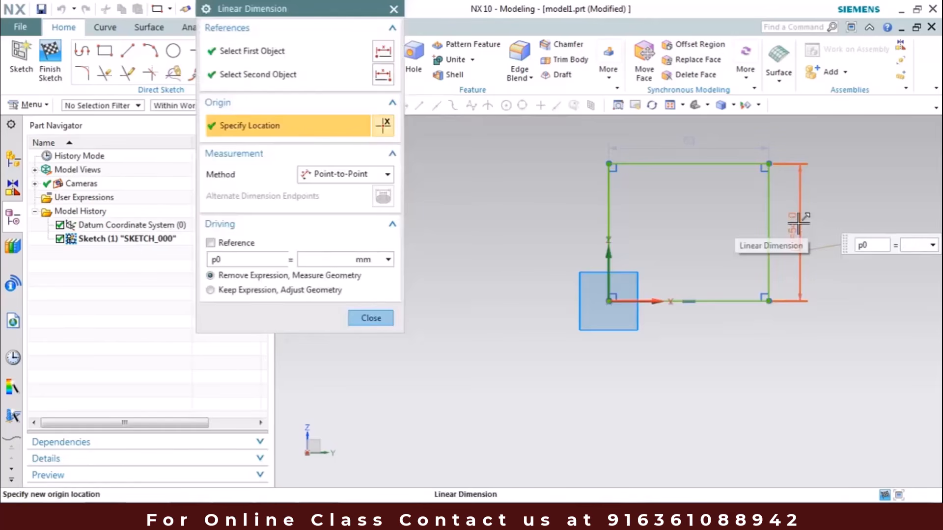
pyautogui.write('75')
pyautogui.click(370, 317)
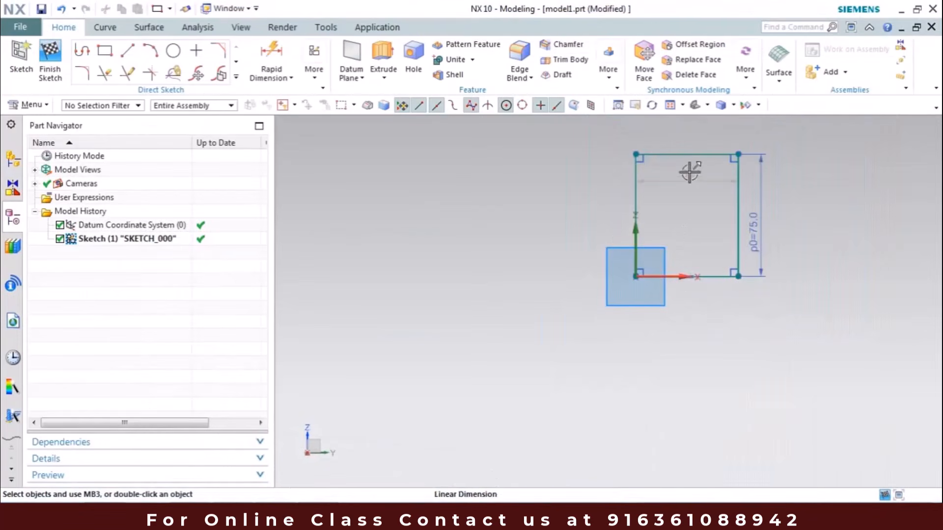
pyautogui.click(691, 172)
pyautogui.click(625, 223)
pyautogui.write('50')
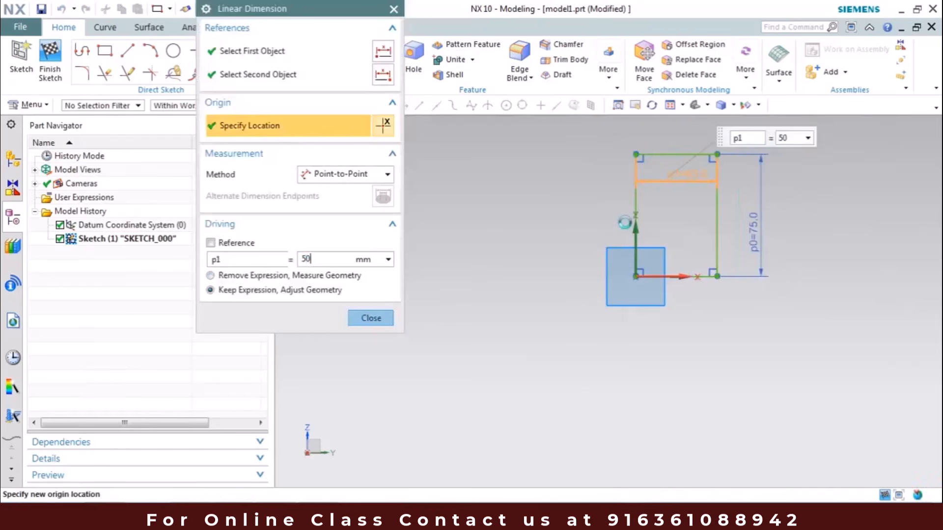
pyautogui.click(370, 318)
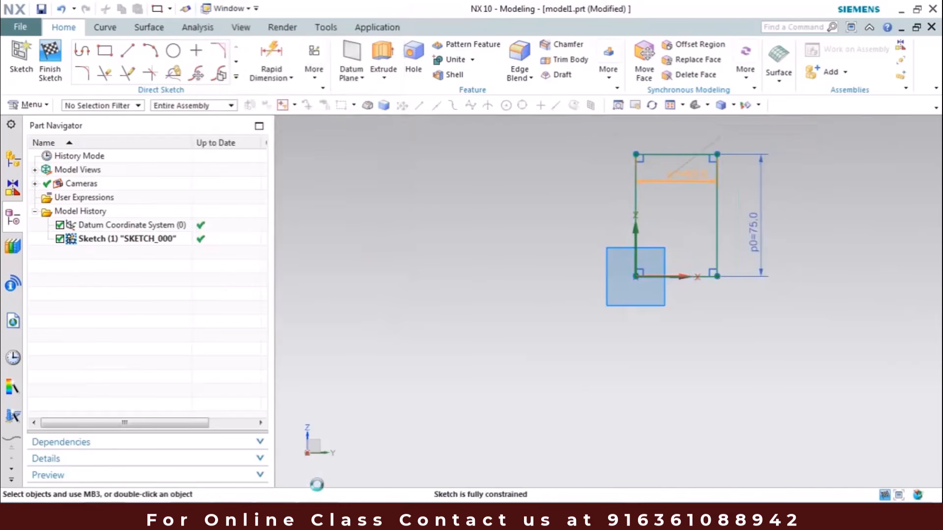
# - Check drawing 34.jpg and draw a three-line notch on the rectangle's vertical edge away from the origin, about 21 mm deep and 23 mm high
pyautogui.click(448, 454)
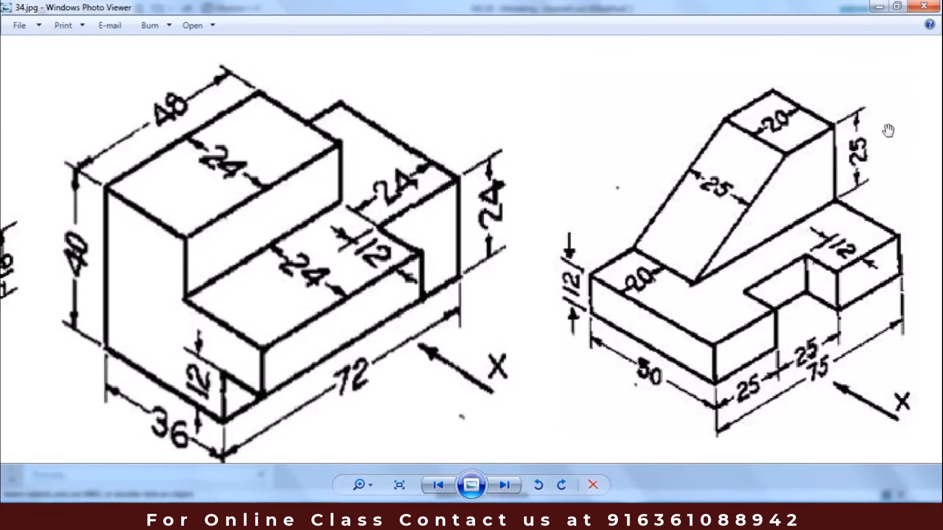
pyautogui.click(879, 7)
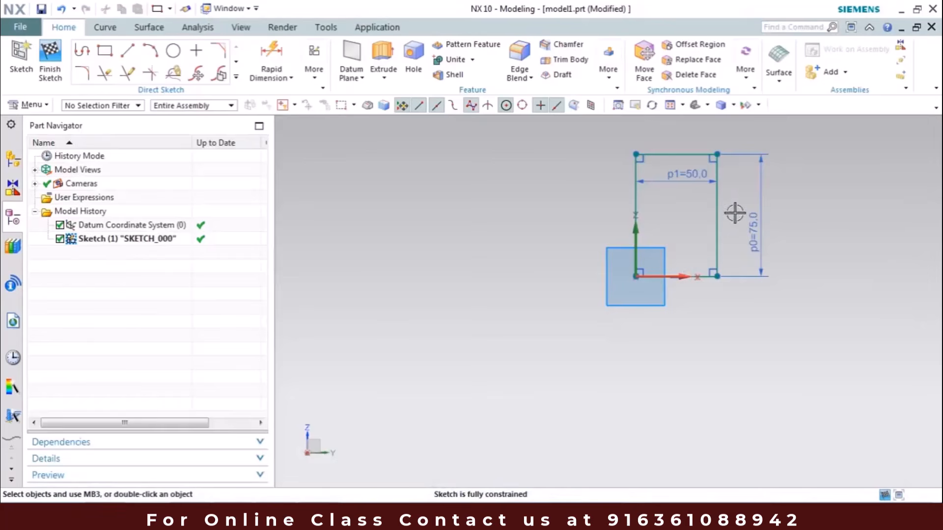
pyautogui.scroll(3, 735, 212)
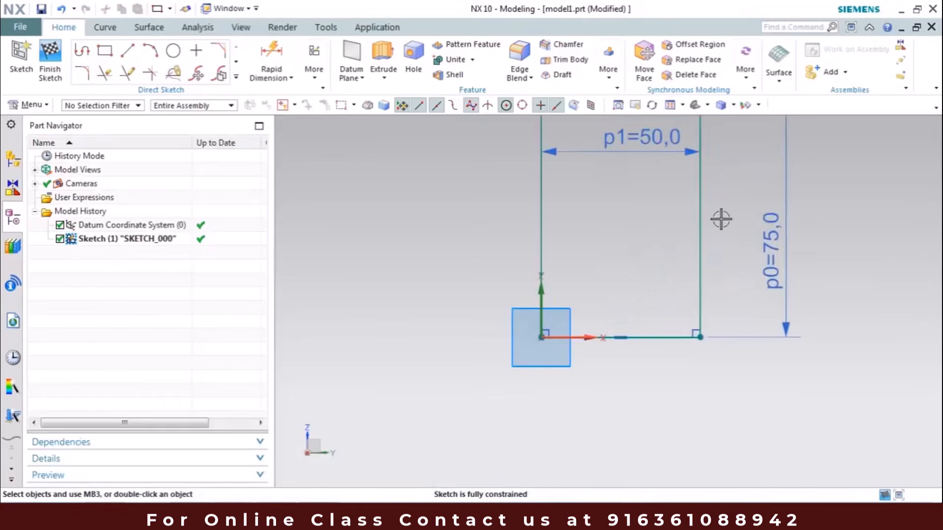
pyautogui.click(123, 54)
pyautogui.click(700, 264)
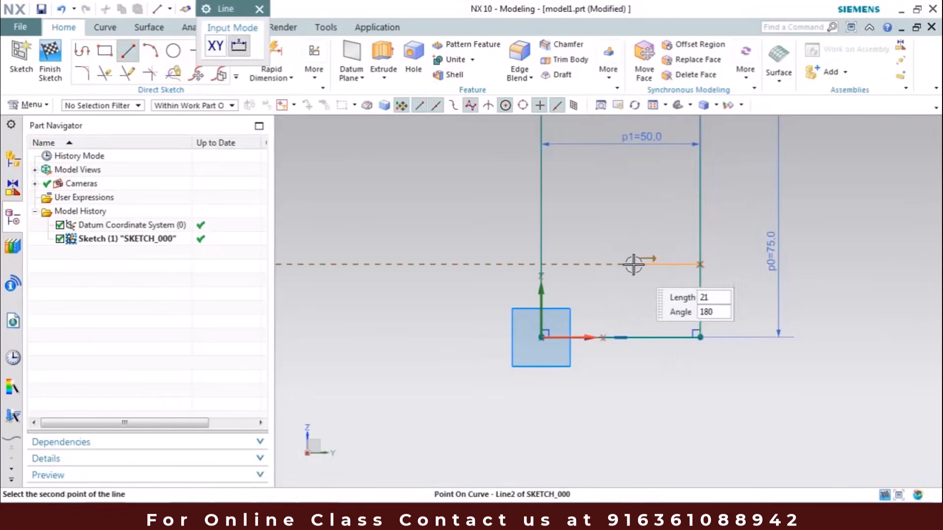
pyautogui.click(634, 264)
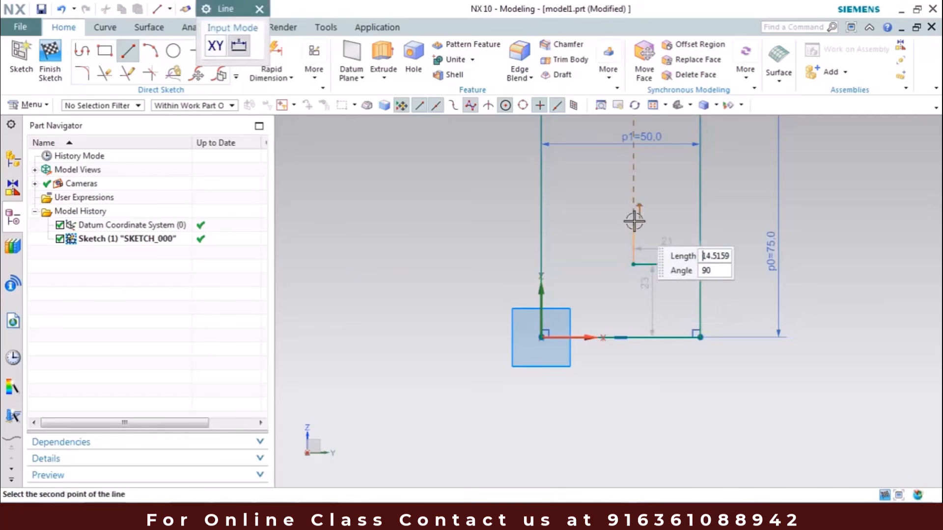
pyautogui.click(634, 191)
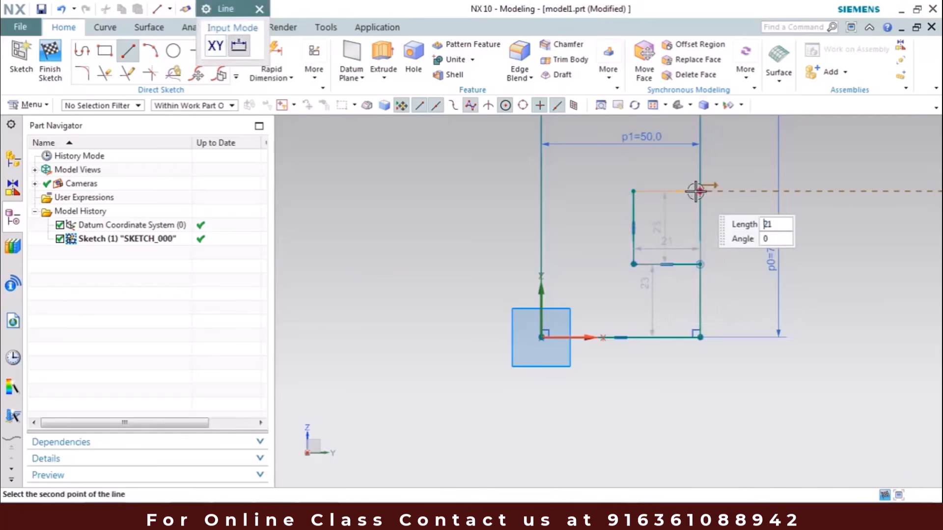
pyautogui.click(699, 191)
pyautogui.press('Escape')
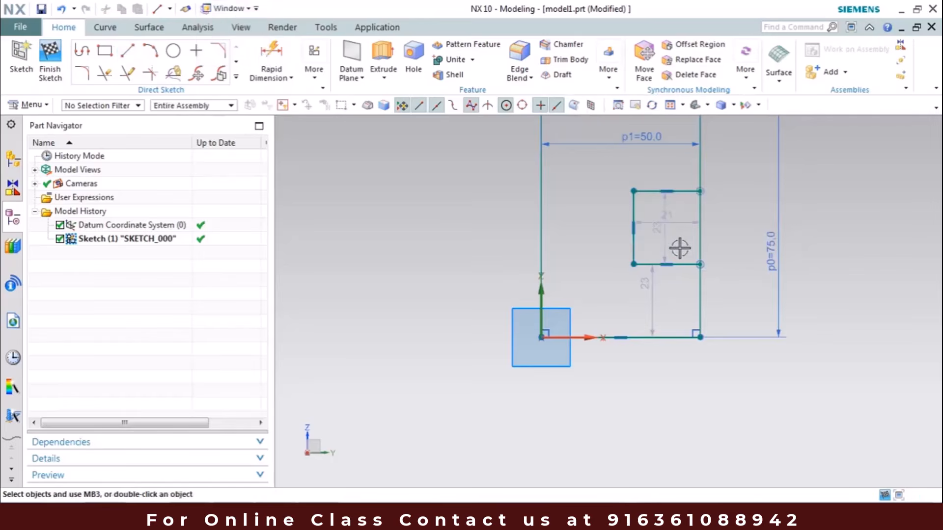
# - Dimension the notch's depth from the rectangle's edge and set it to 12 mm
pyautogui.press('d')
pyautogui.click(687, 267)
pyautogui.click(669, 311)
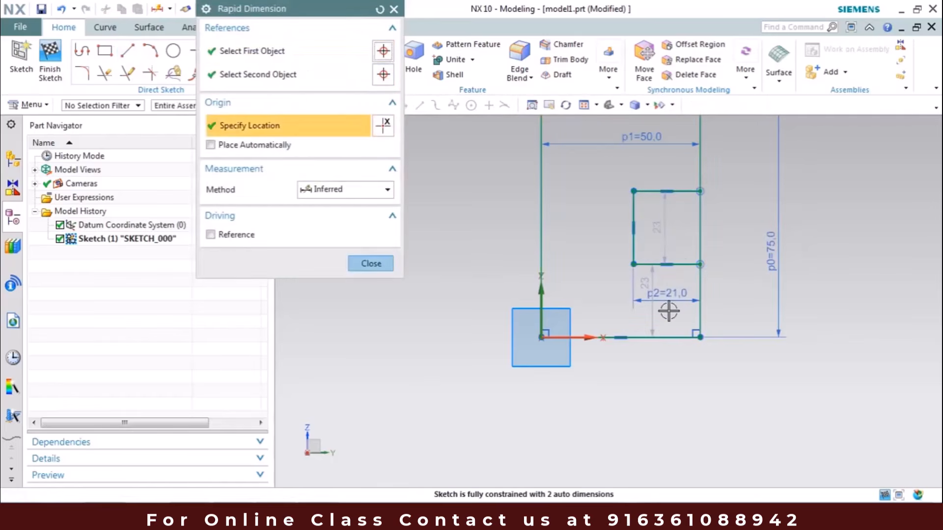
pyautogui.write('12')
pyautogui.press('Return')
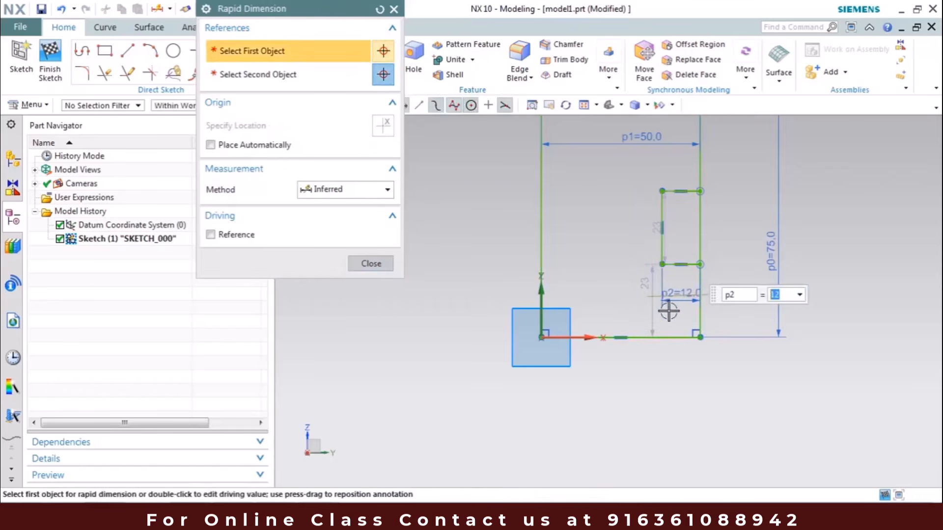
pyautogui.press('Escape')
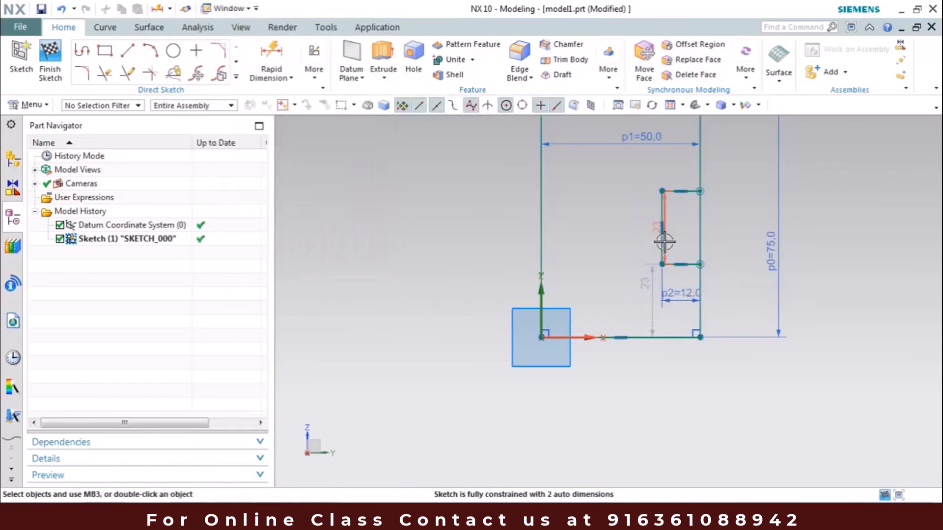
# - Set the notch's height to 25 mm and its distance from the rectangle's bottom edge to 25 mm
pyautogui.moveTo(654, 229); pyautogui.dragTo(602, 222)
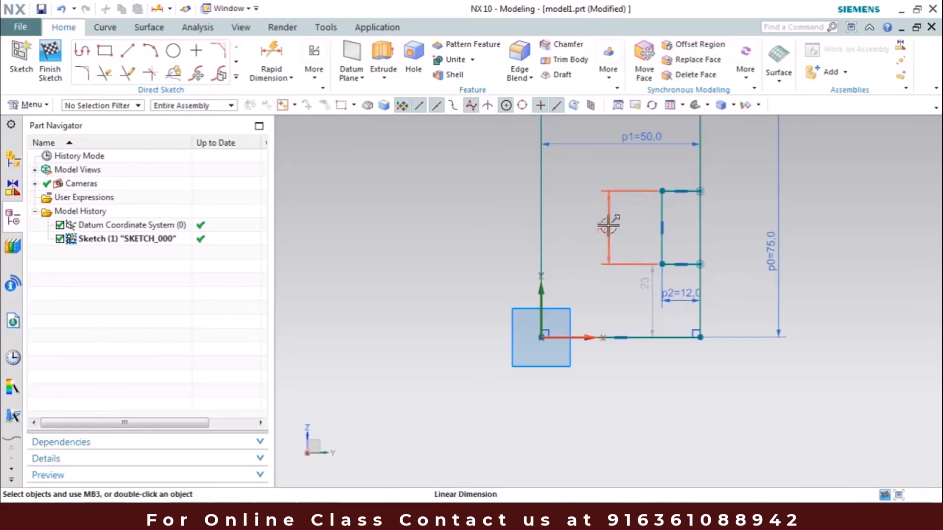
pyautogui.doubleClick(608, 225)
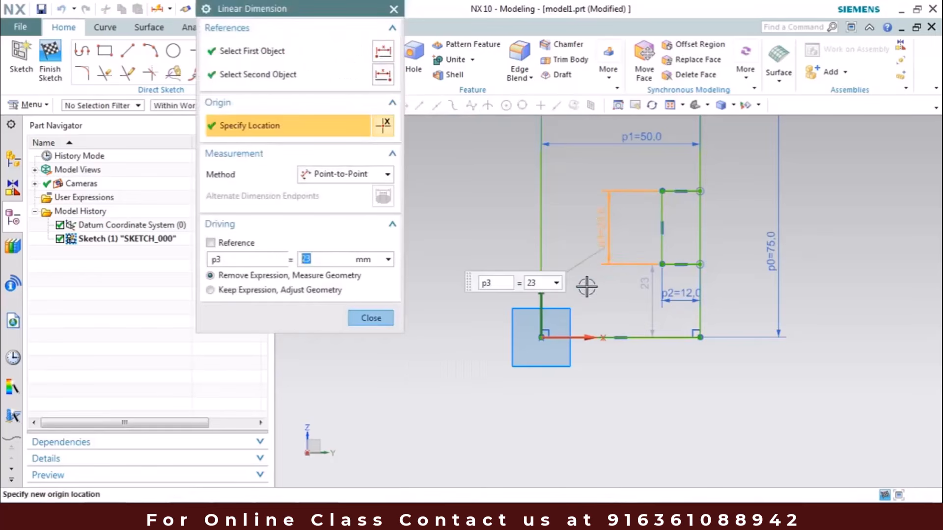
pyautogui.write('25')
pyautogui.press('Return')
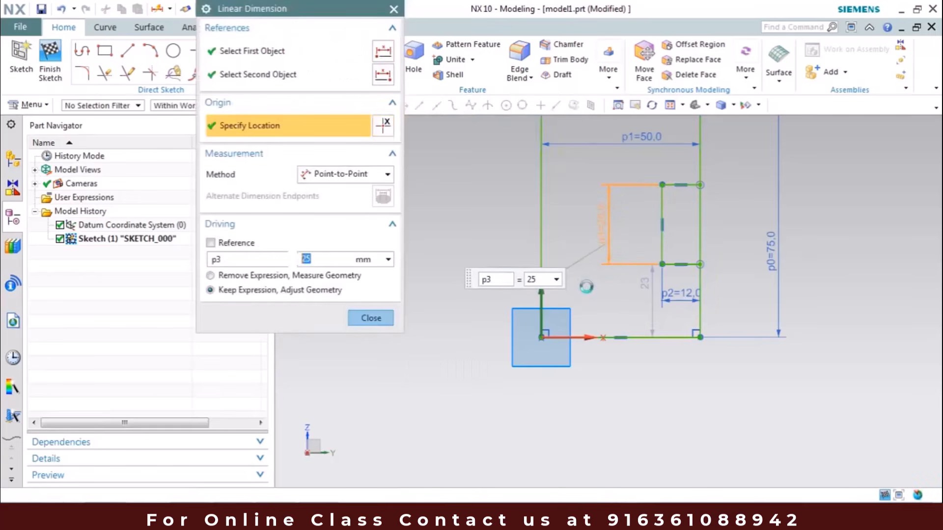
pyautogui.doubleClick(647, 288)
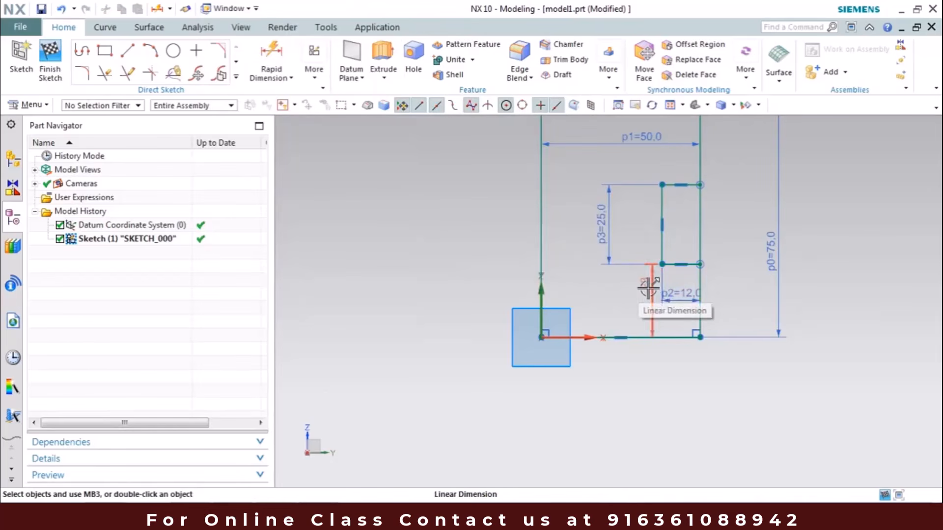
pyautogui.write('25')
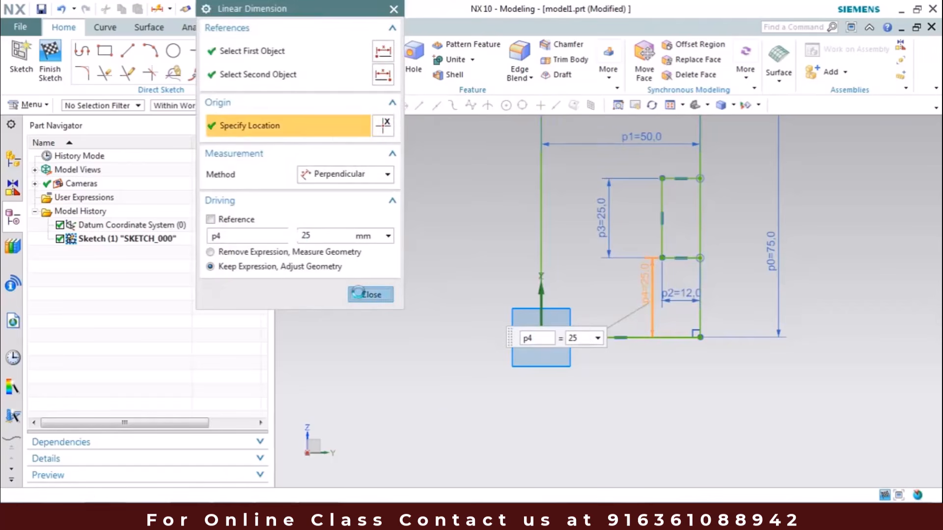
pyautogui.click(370, 295)
pyautogui.scroll(3, 600, 391)
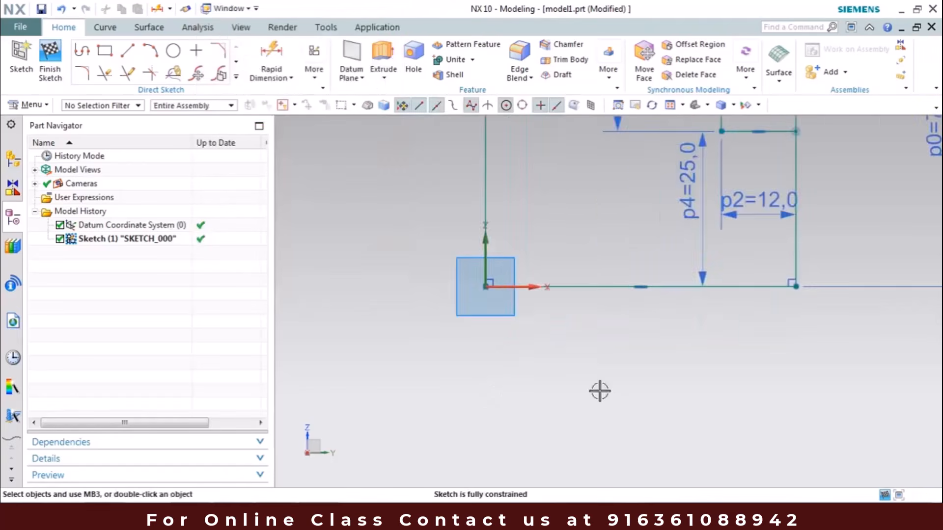
# - Trim the rectangle's edge segment across the notch opening and finish the sketch
pyautogui.scroll(-4, 599, 391)
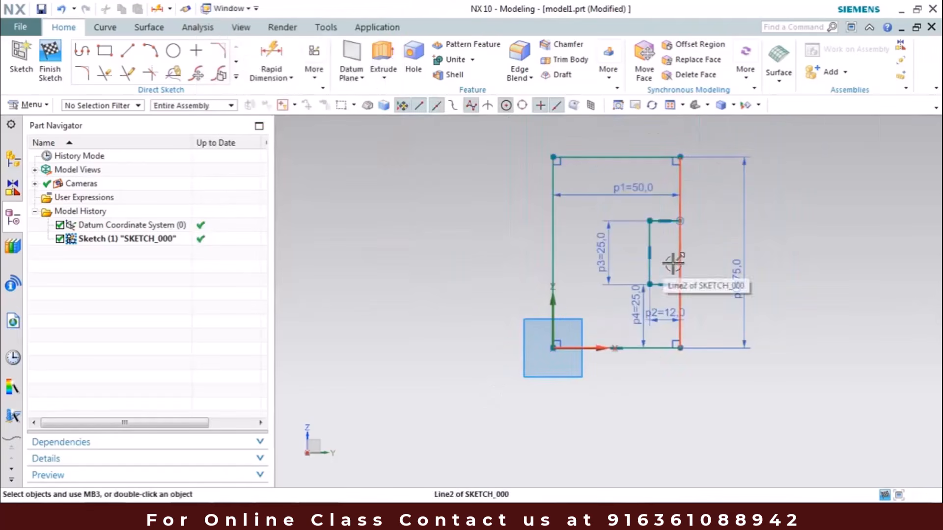
pyautogui.press('t')
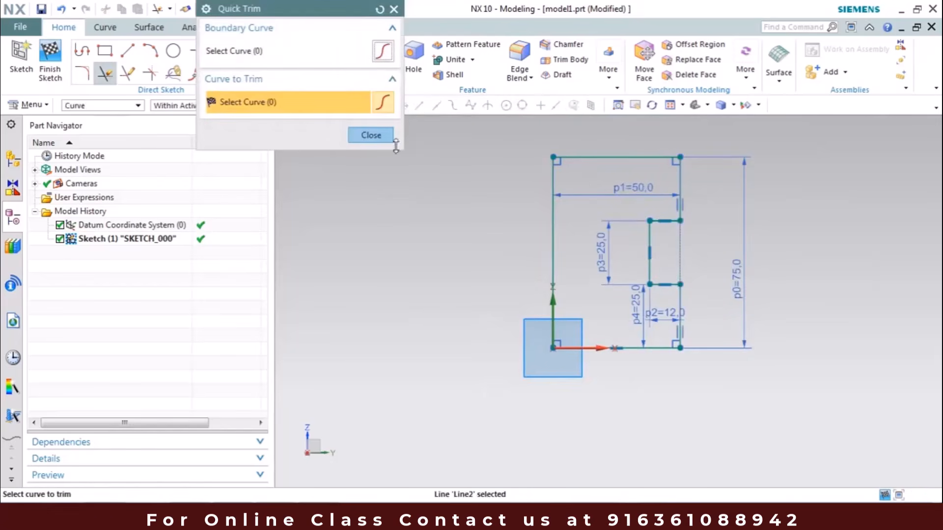
pyautogui.click(371, 136)
pyautogui.moveTo(557, 311)
pyautogui.mouseDown(button='middle')
pyautogui.moveTo(543, 275)
pyautogui.moveTo(540, 304)
pyautogui.moveTo(548, 280)
pyautogui.moveTo(543, 291)
pyautogui.mouseUp(button='middle')
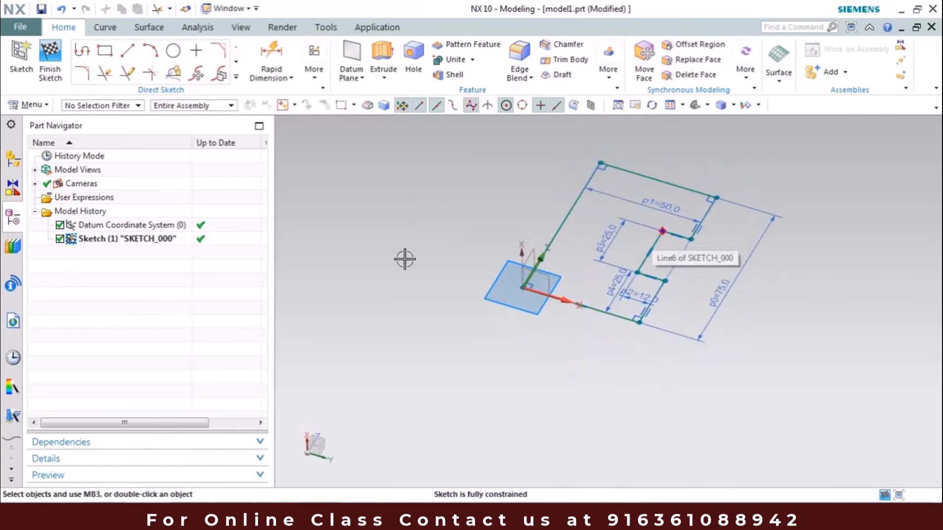
pyautogui.click(50, 60)
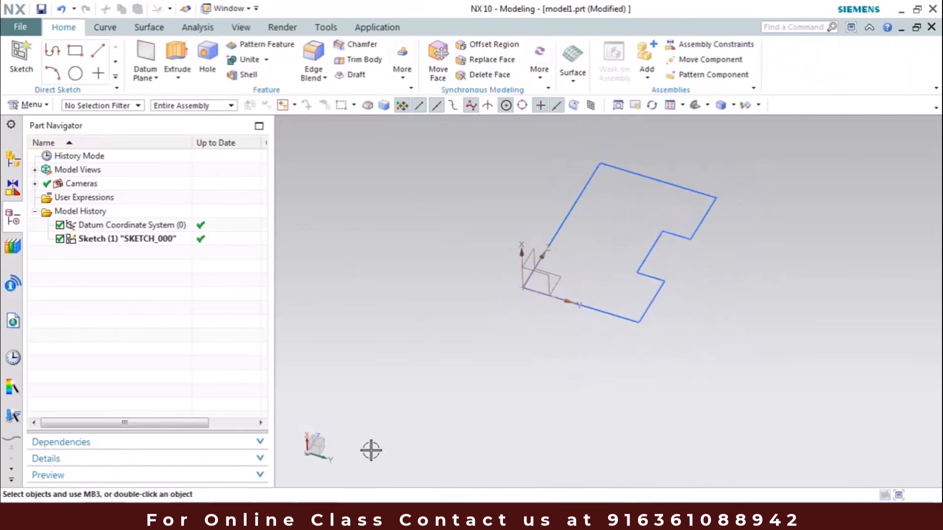
# - Check the thickness of the notched base in drawing 34.jpg
pyautogui.hotkey('alt', 'Tab')
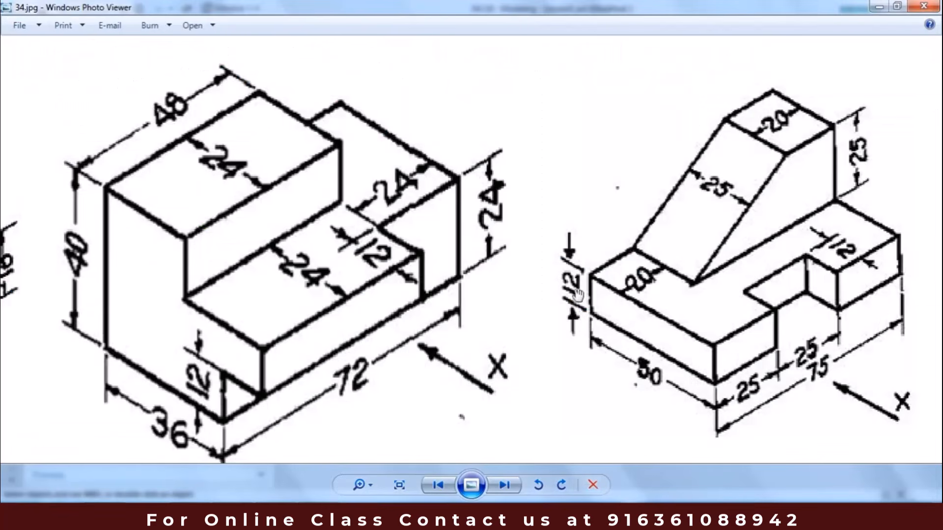
pyautogui.click(875, 8)
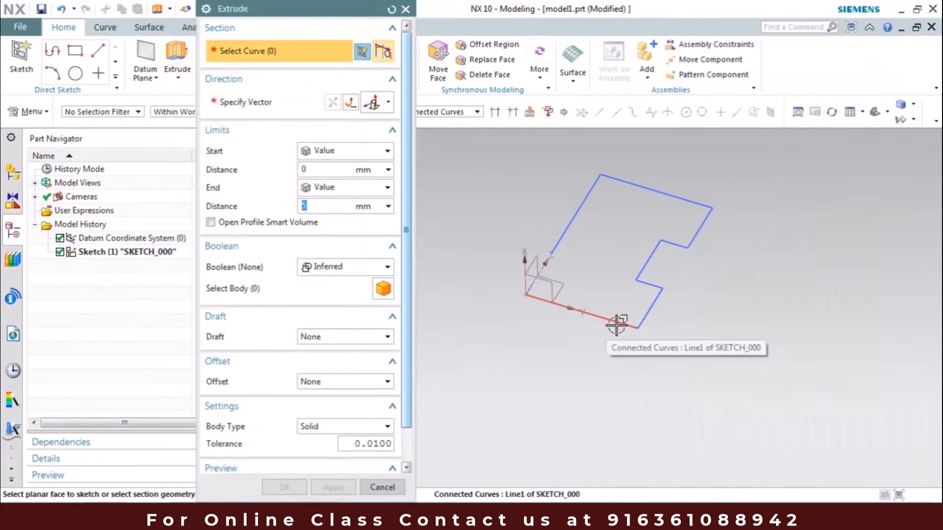
pyautogui.moveTo(318, 9); pyautogui.dragTo(184, 14)
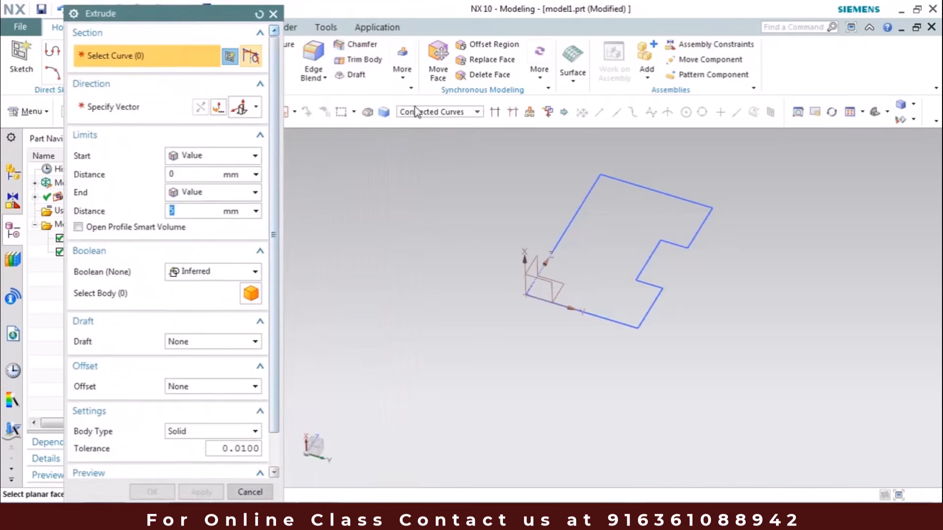
pyautogui.click(436, 112)
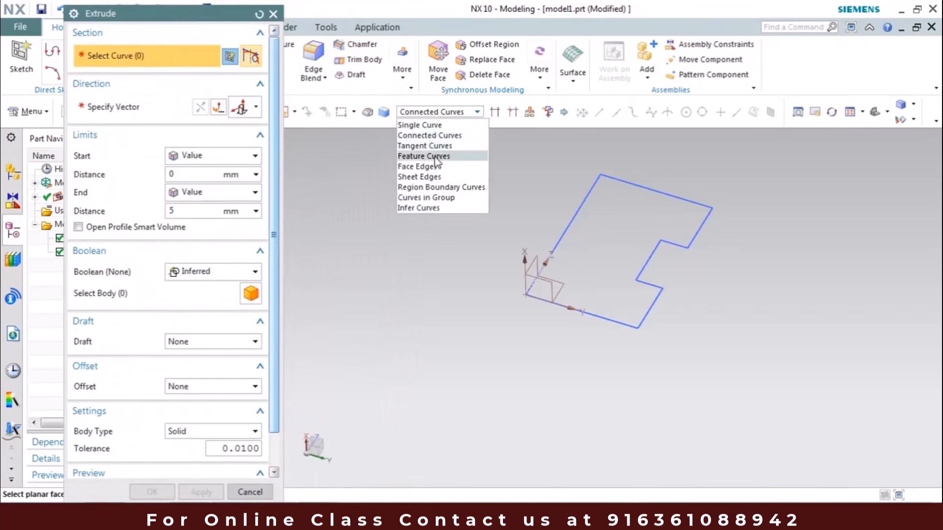
pyautogui.click(435, 126)
pyautogui.click(559, 234)
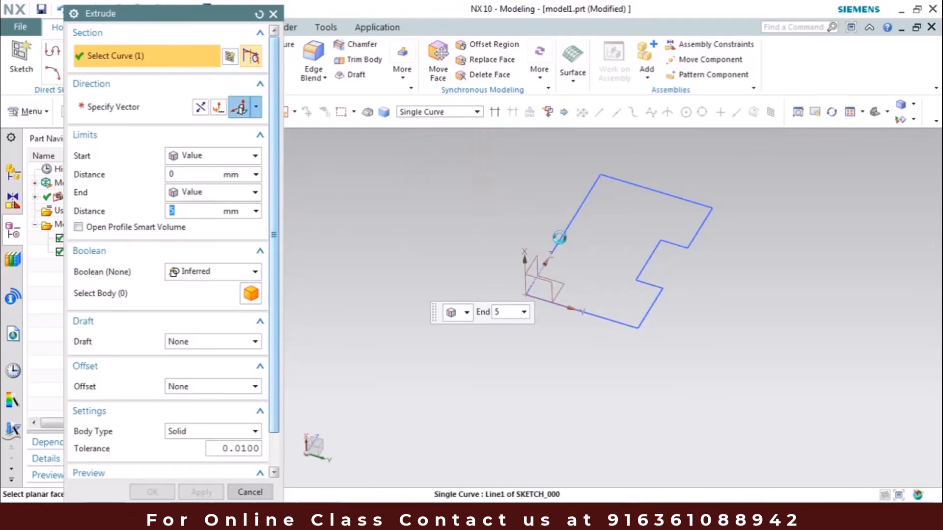
pyautogui.click(559, 237)
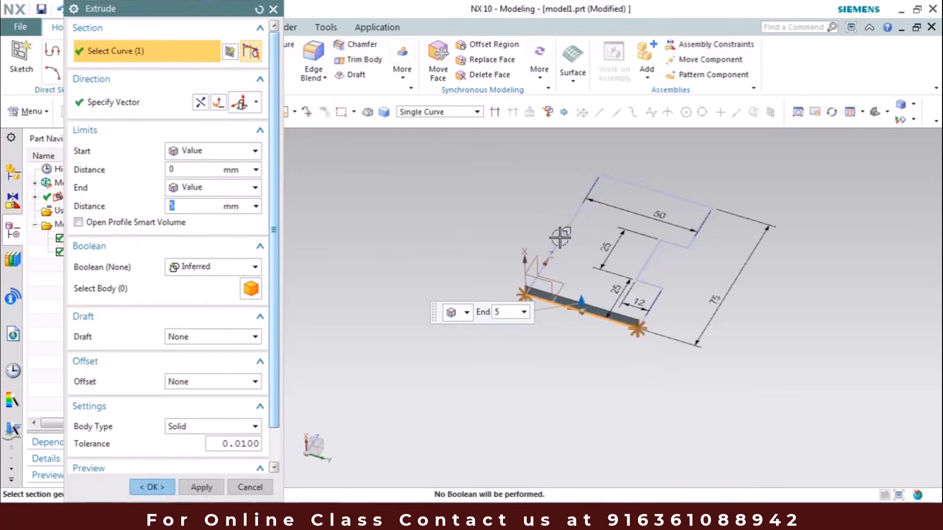
pyautogui.click(663, 188)
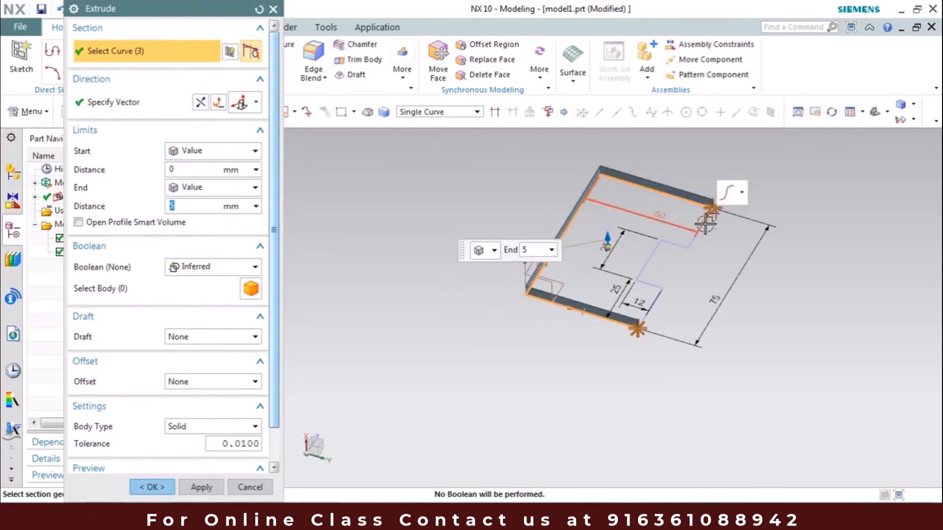
pyautogui.click(259, 9)
# - Extrude the whole notched sketch 12 mm, selecting it with Feature Curves and setting the Boolean to None
pyautogui.click(467, 115)
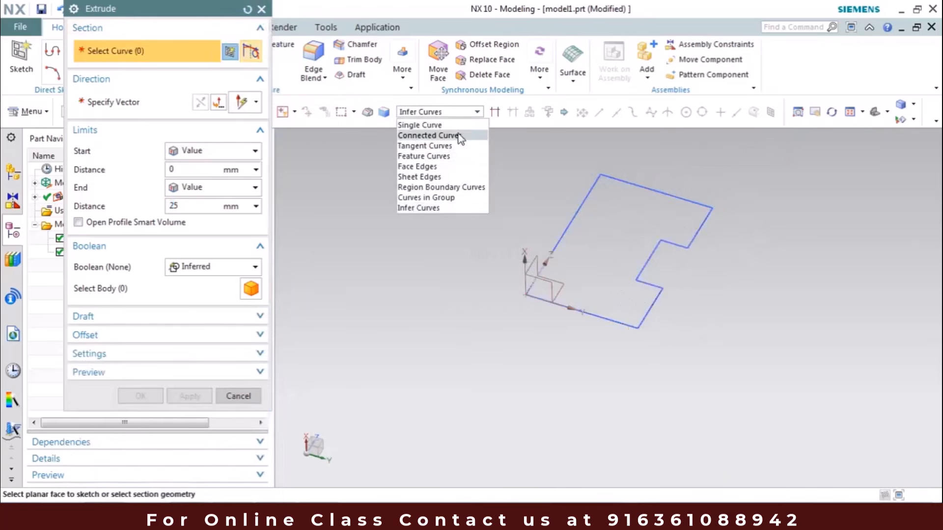
pyautogui.click(459, 157)
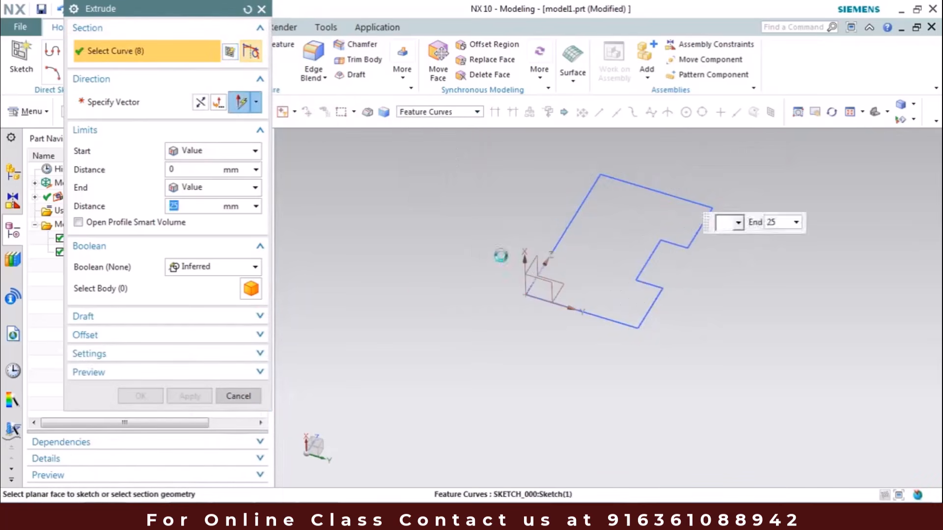
pyautogui.click(562, 225)
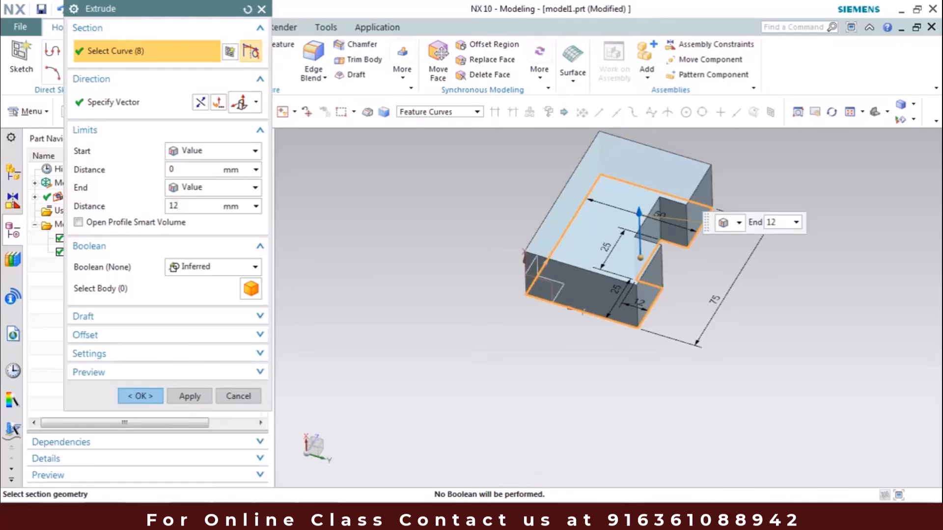
pyautogui.write('12')
pyautogui.press('Return')
pyautogui.click(189, 271)
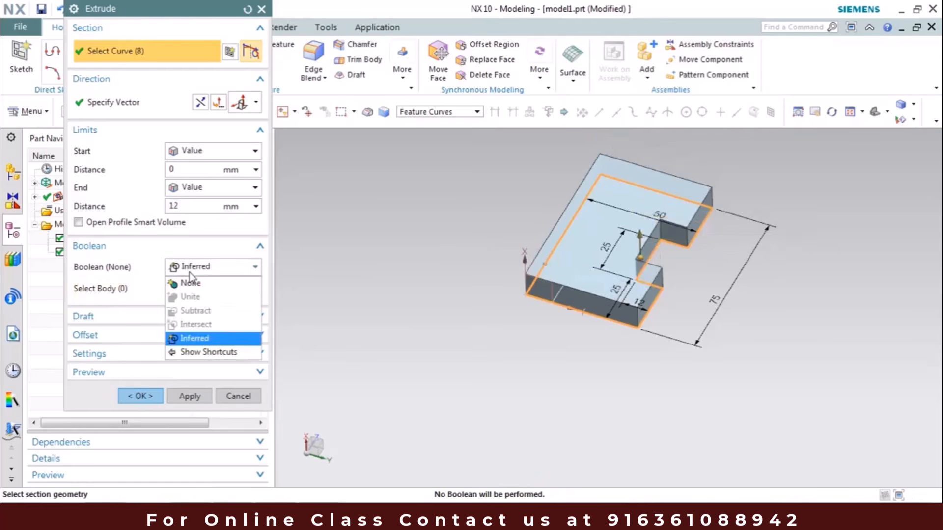
pyautogui.click(191, 280)
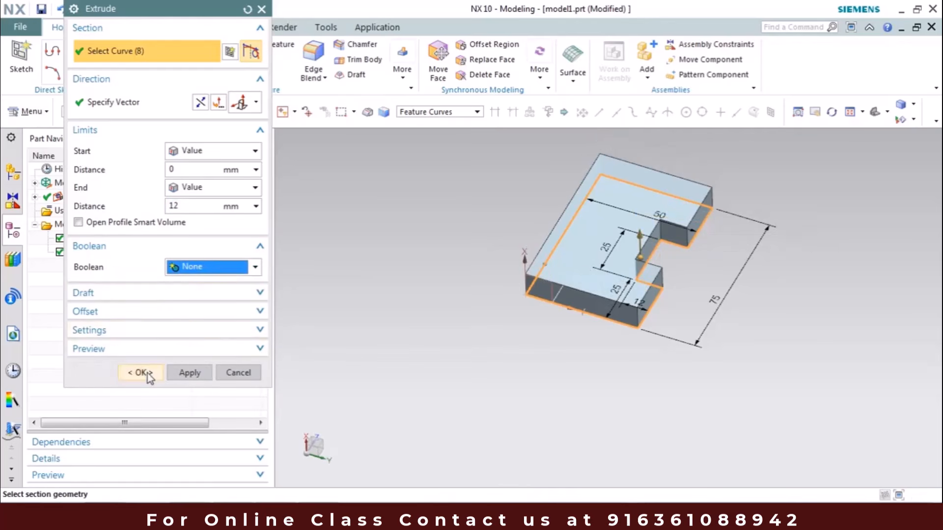
pyautogui.click(139, 373)
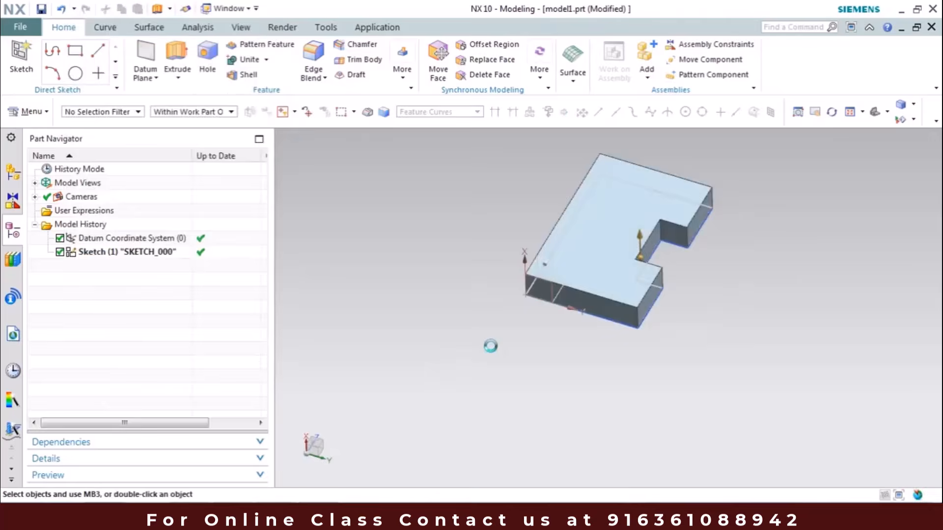
pyautogui.moveTo(492, 329)
pyautogui.mouseDown(button='middle')
pyautogui.moveTo(484, 304)
pyautogui.moveTo(486, 320)
pyautogui.mouseUp(button='middle')
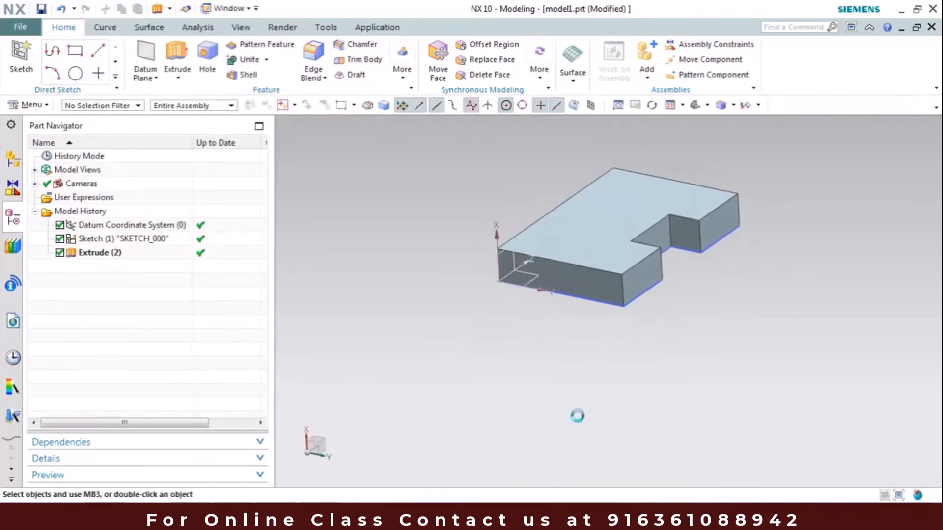
pyautogui.scroll(6, 572, 411)
pyautogui.scroll(-5, 578, 326)
pyautogui.scroll(-2, 426, 431)
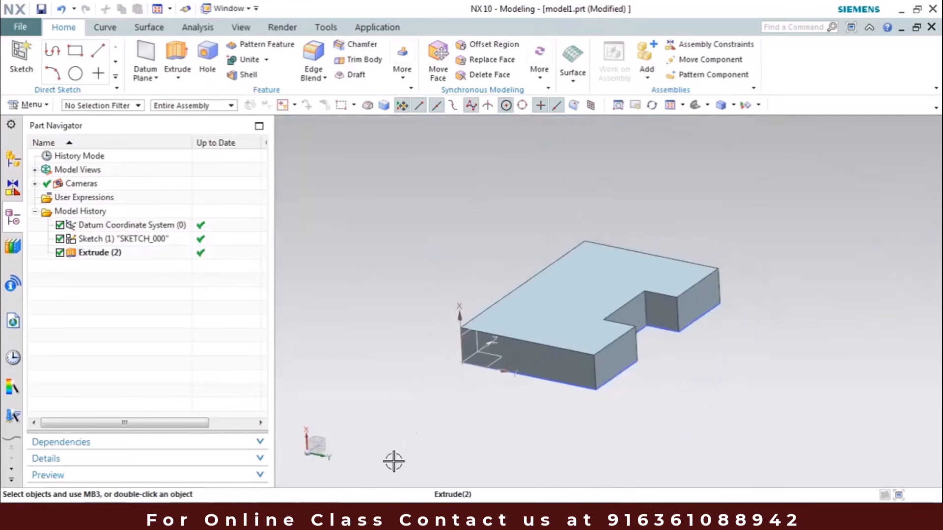
# - Check the rib in drawing 34.jpg and start a sketch on the base's long side face opposite the notch
pyautogui.hotkey('alt', 'Tab')
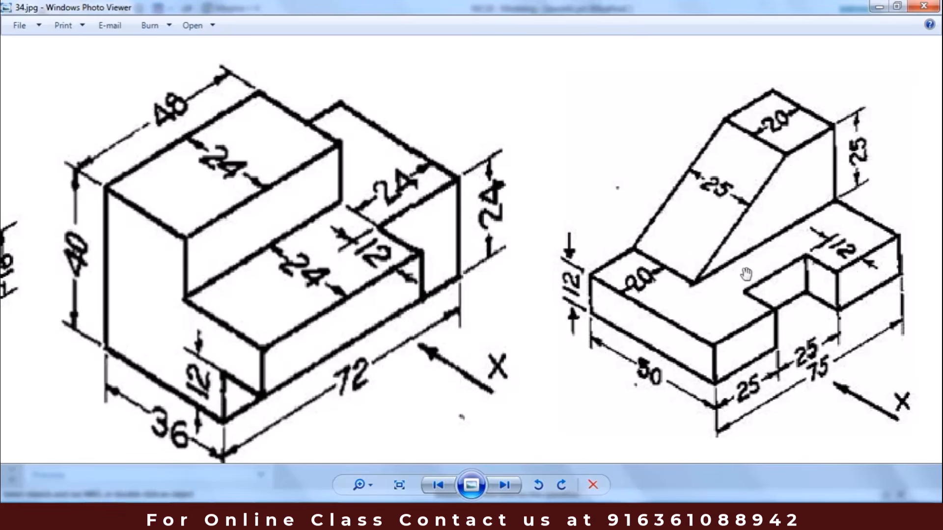
pyautogui.click(880, 7)
pyautogui.moveTo(568, 252); pyautogui.dragTo(648, 241, button='middle')
pyautogui.scroll(-3, 520, 294)
pyautogui.scroll(5, 520, 294)
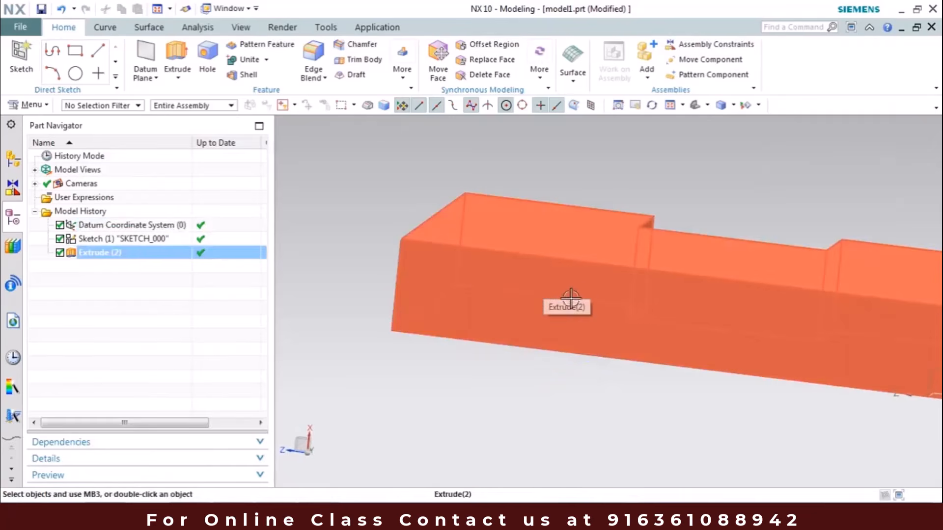
pyautogui.scroll(-5, 584, 295)
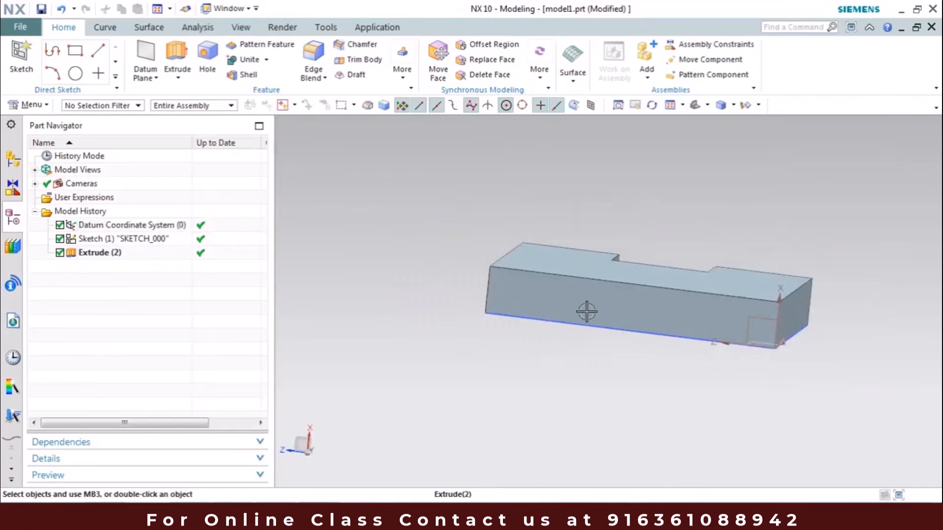
pyautogui.click(20, 59)
pyautogui.click(510, 319)
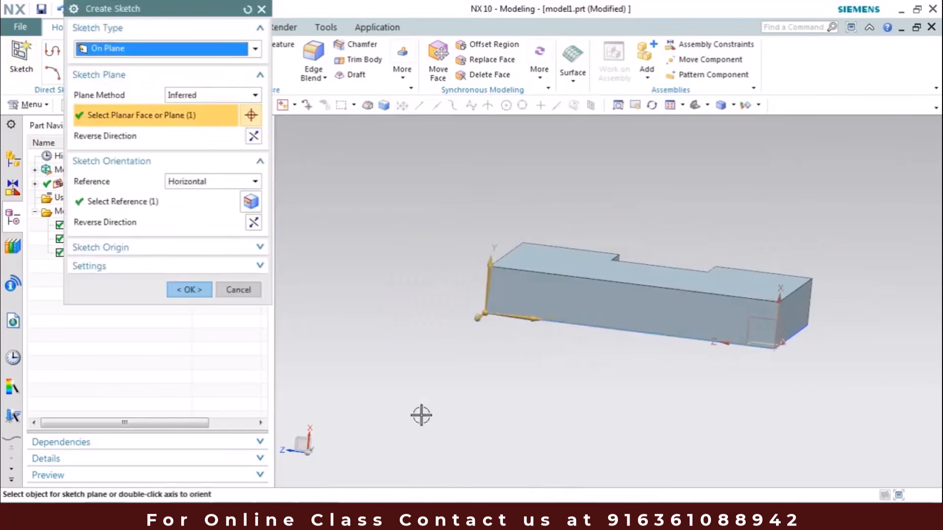
pyautogui.click(191, 290)
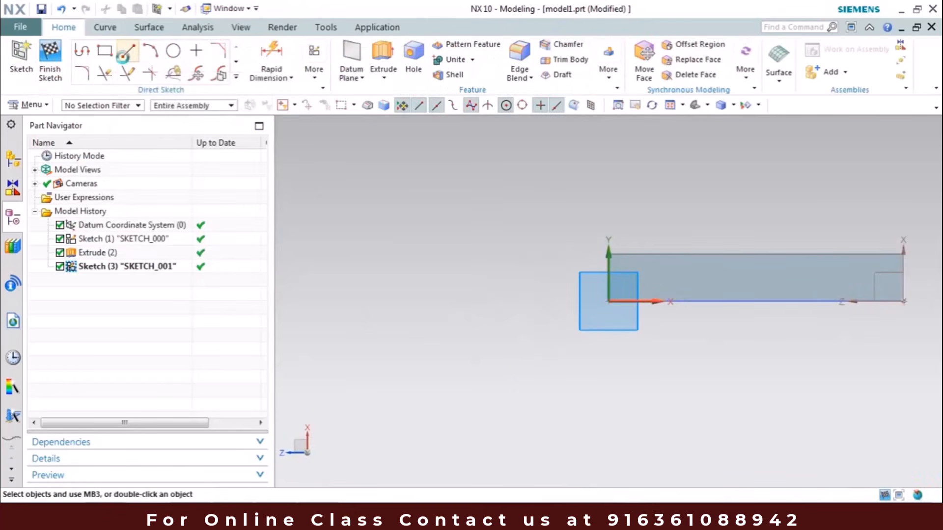
# - Sketch the rib profile from the face's upper corner: a vertical line about 21 mm, a horizontal about 28 mm and a slope about 28.9 mm down to the base
pyautogui.click(128, 50)
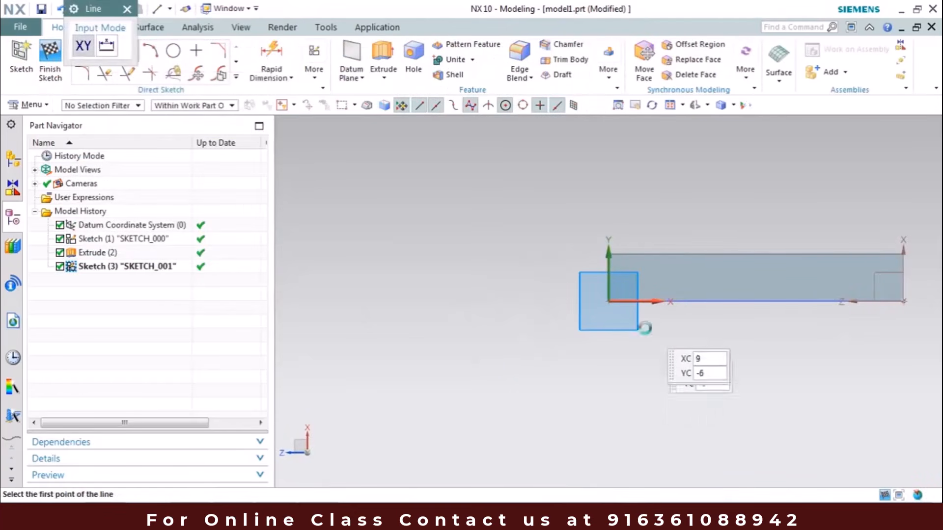
pyautogui.click(609, 254)
pyautogui.click(610, 173)
pyautogui.click(609, 171)
pyautogui.click(719, 170)
pyautogui.click(719, 170)
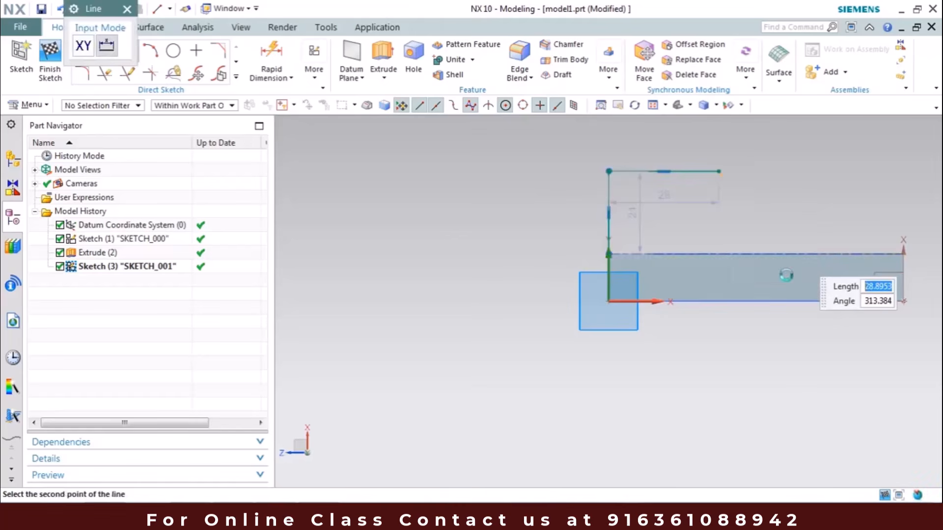
pyautogui.click(795, 254)
pyautogui.click(127, 9)
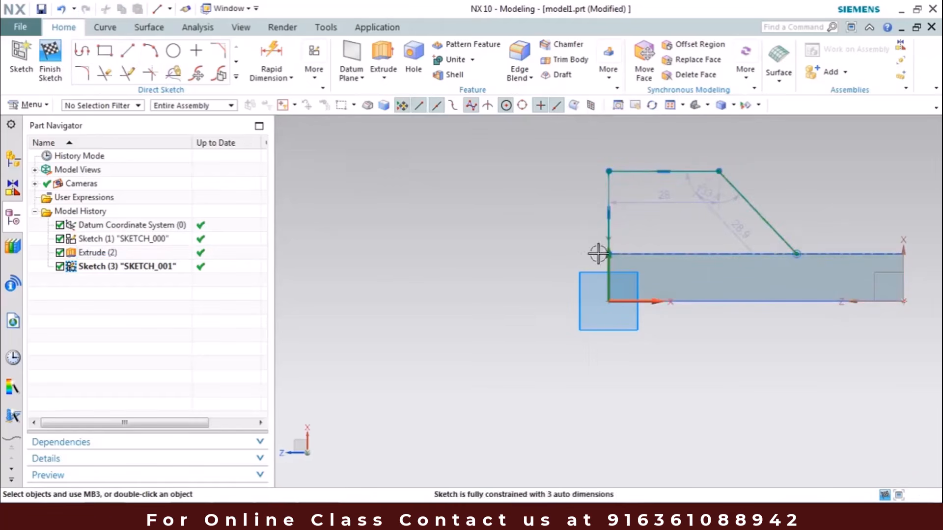
# - Look up the rib's offset in 34.jpg and dimension the slope's lower end 20 mm from the base's end
pyautogui.moveTo(731, 249); pyautogui.dragTo(696, 264, button='middle')
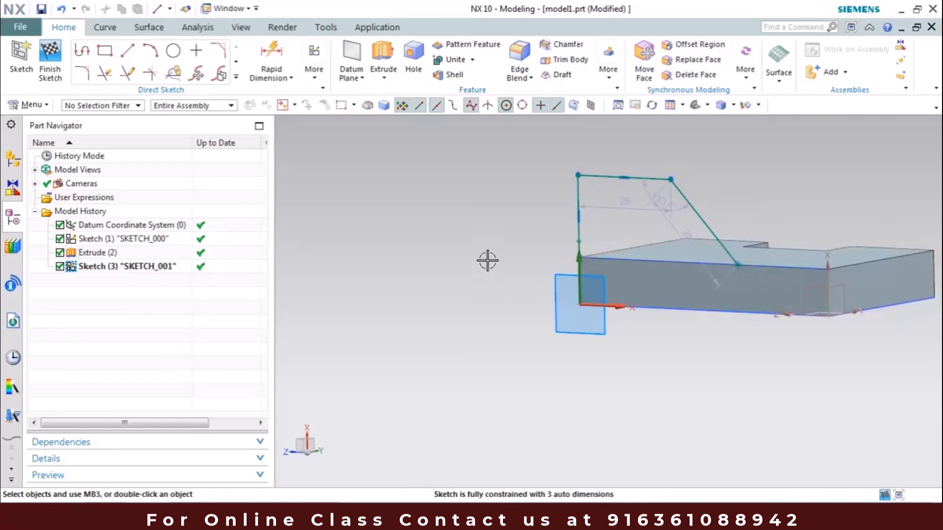
pyautogui.press('F8')
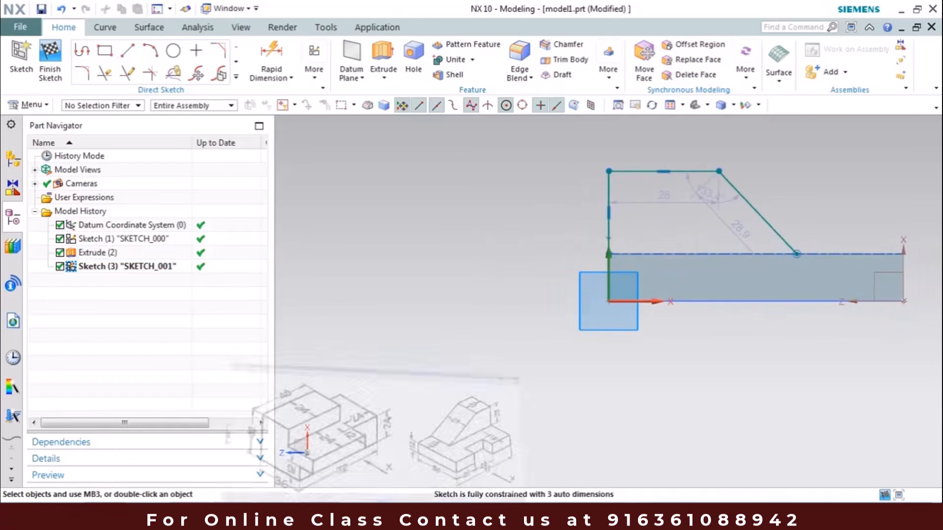
pyautogui.hotkey('alt', 'Tab')
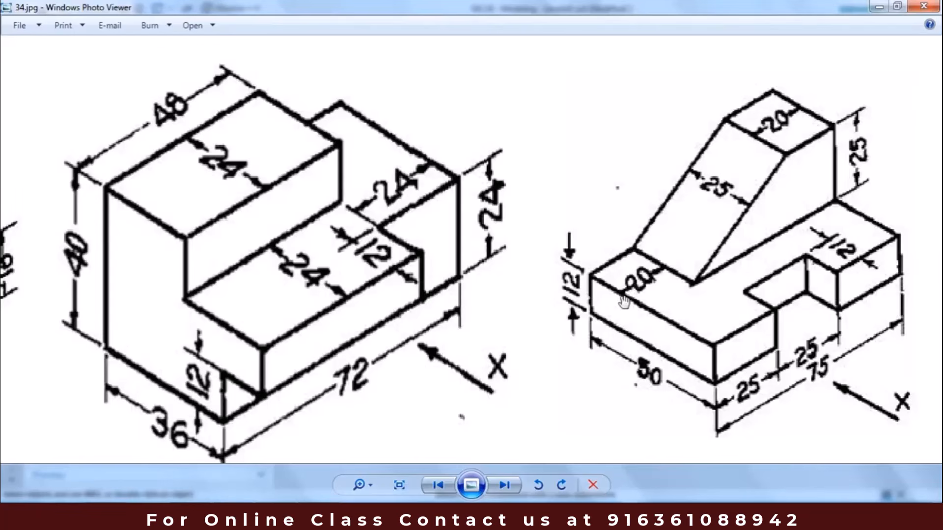
pyautogui.click(879, 6)
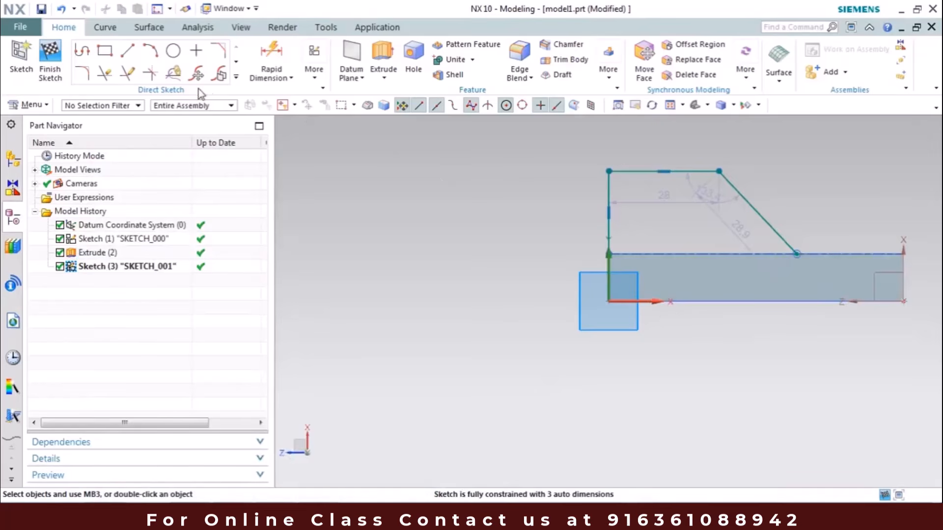
pyautogui.click(271, 75)
pyautogui.click(265, 92)
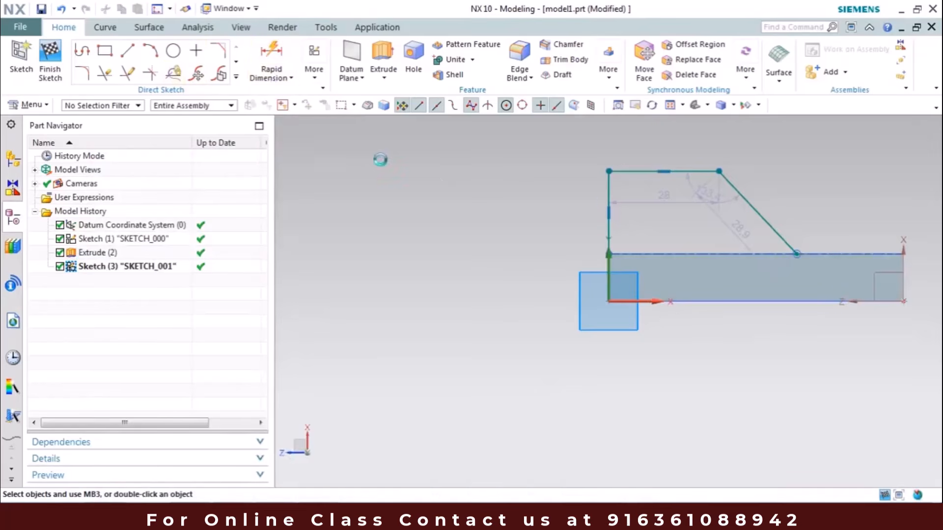
pyautogui.click(797, 254)
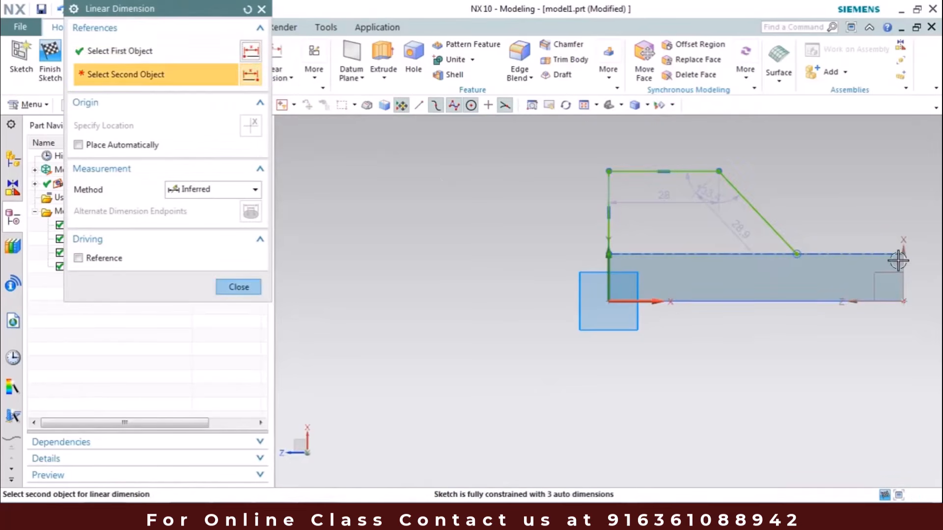
pyautogui.click(903, 255)
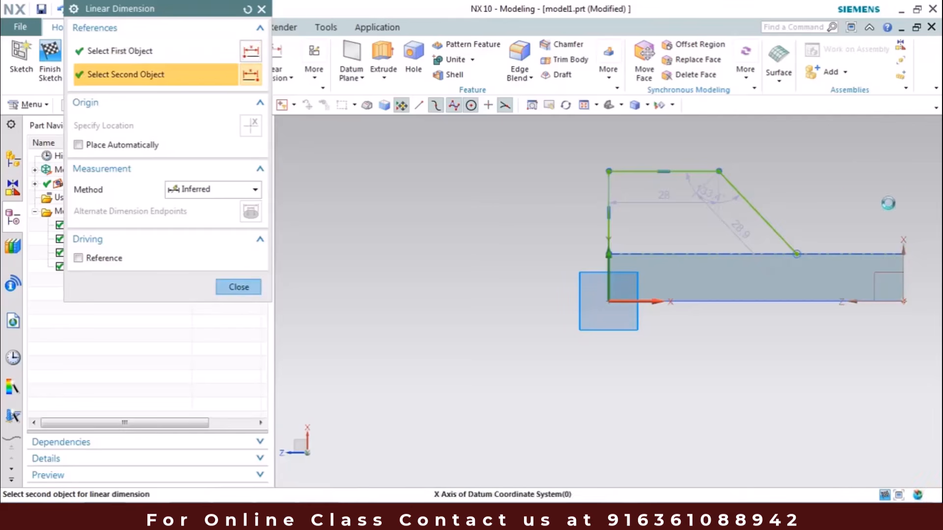
pyautogui.click(857, 240)
pyautogui.write('20')
pyautogui.press('Return')
pyautogui.press('Escape')
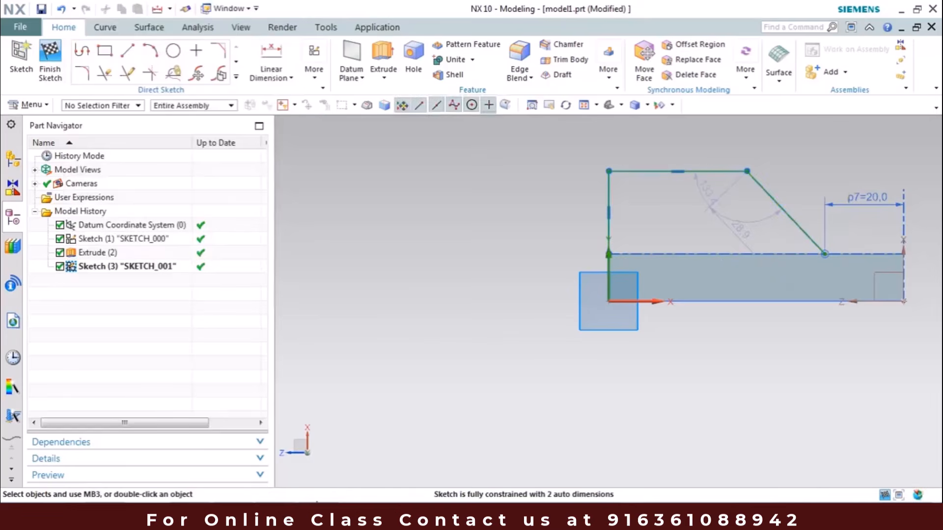
# - Look up the rib's top length in 34.jpg and dimension the profile's horizontal line to 20 mm
pyautogui.hotkey('alt', 'Tab')
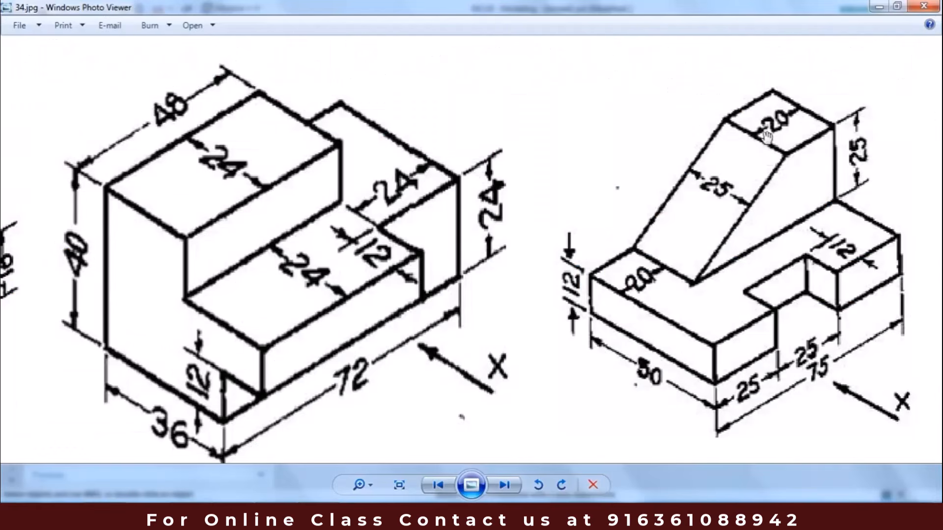
pyautogui.click(880, 6)
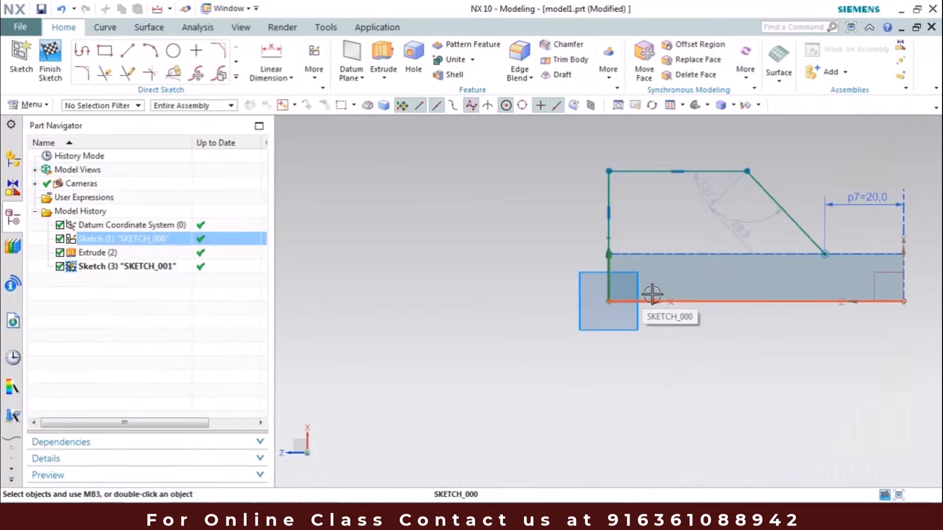
pyautogui.press('d')
pyautogui.click(716, 171)
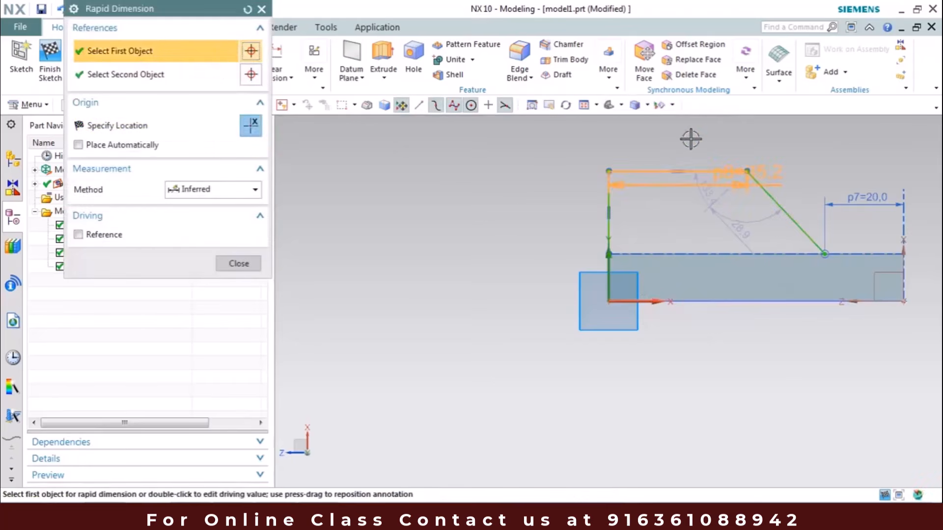
pyautogui.click(684, 140)
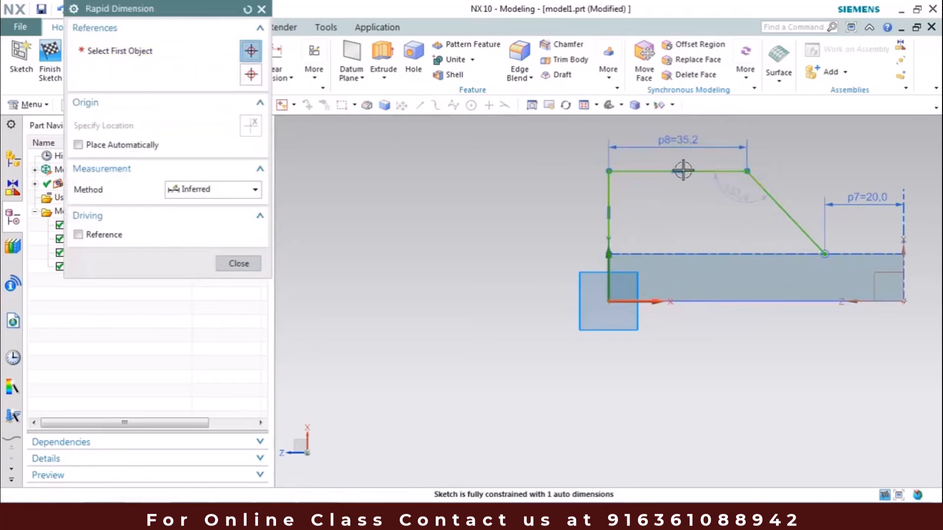
pyautogui.write('20')
pyautogui.press('Return')
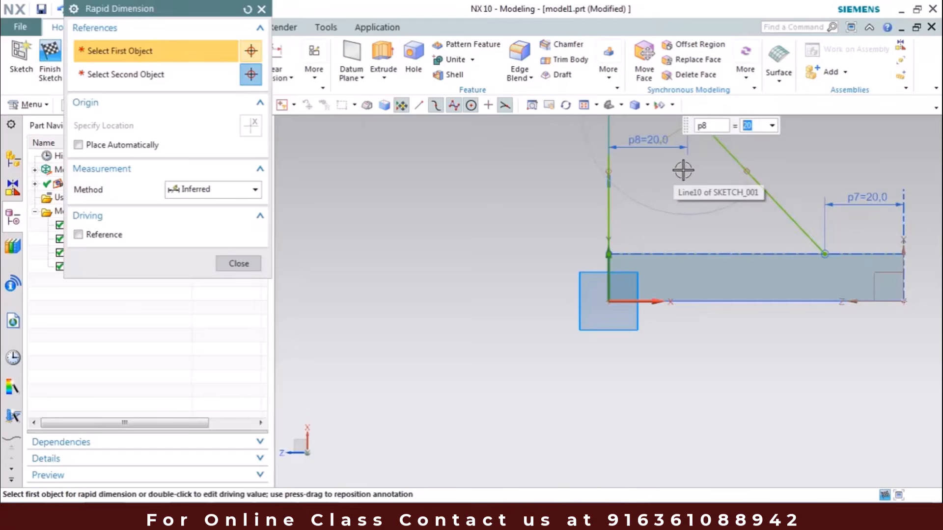
pyautogui.press('Escape')
# - Dimension the rib profile's vertical line to 25 mm
pyautogui.scroll(-3, 642, 305)
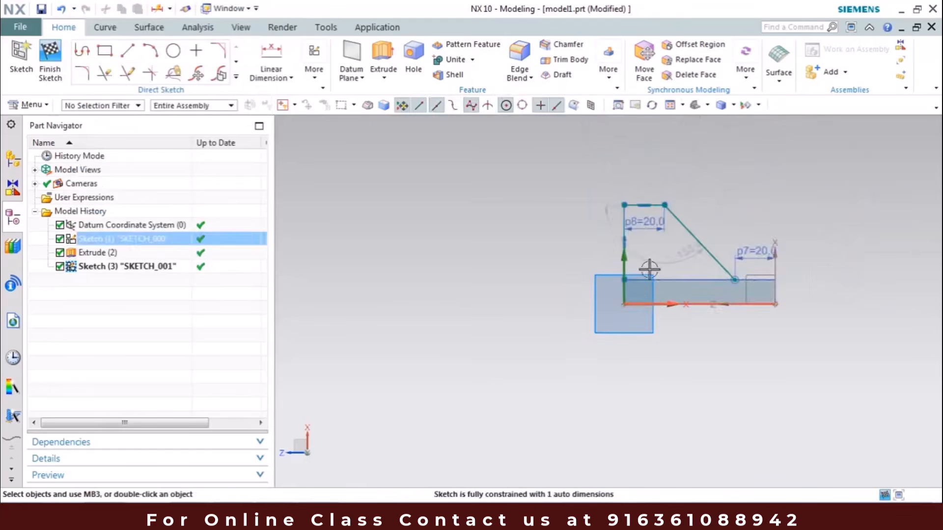
pyautogui.scroll(3, 649, 269)
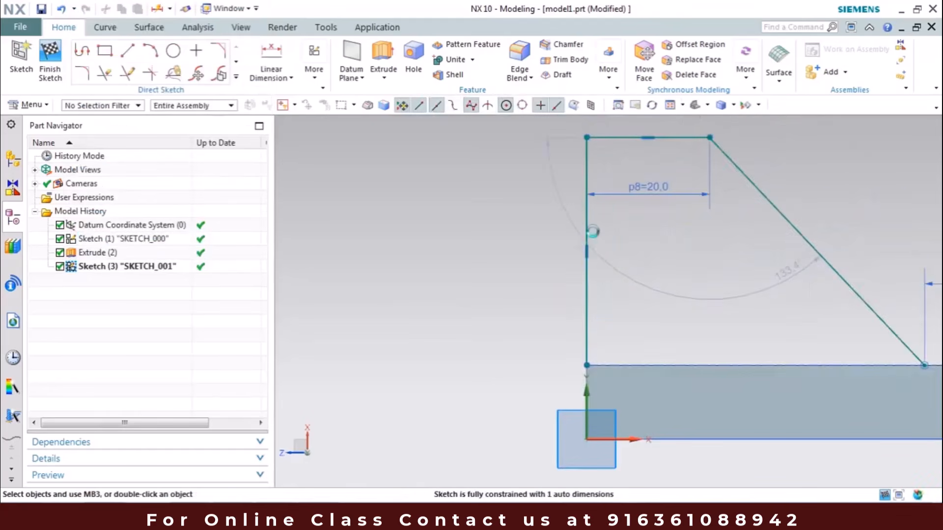
pyautogui.press('d')
pyautogui.click(586, 169)
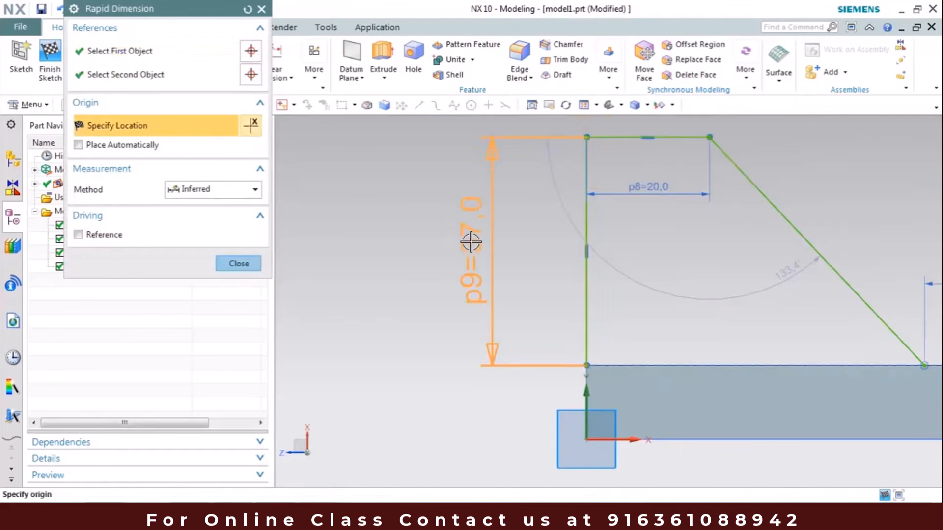
pyautogui.click(460, 320)
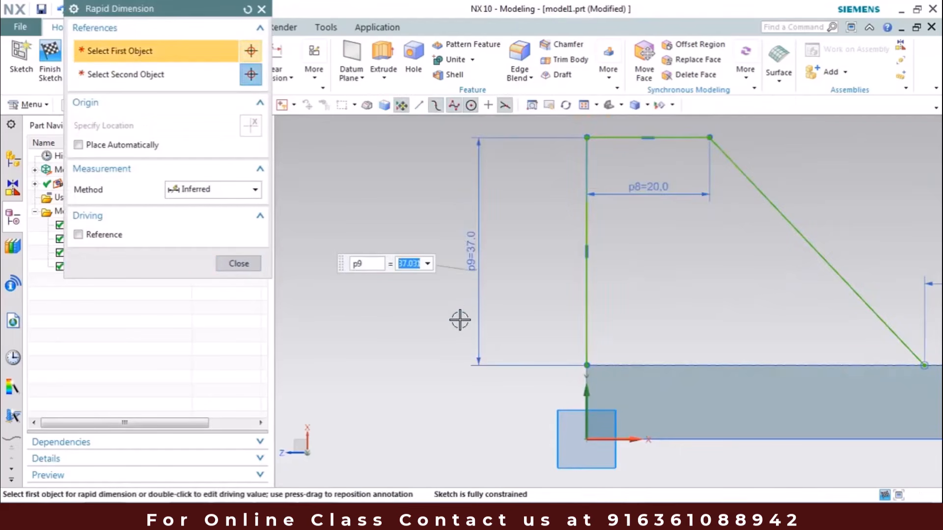
pyautogui.write('25')
pyautogui.press('Return')
pyautogui.press('Escape')
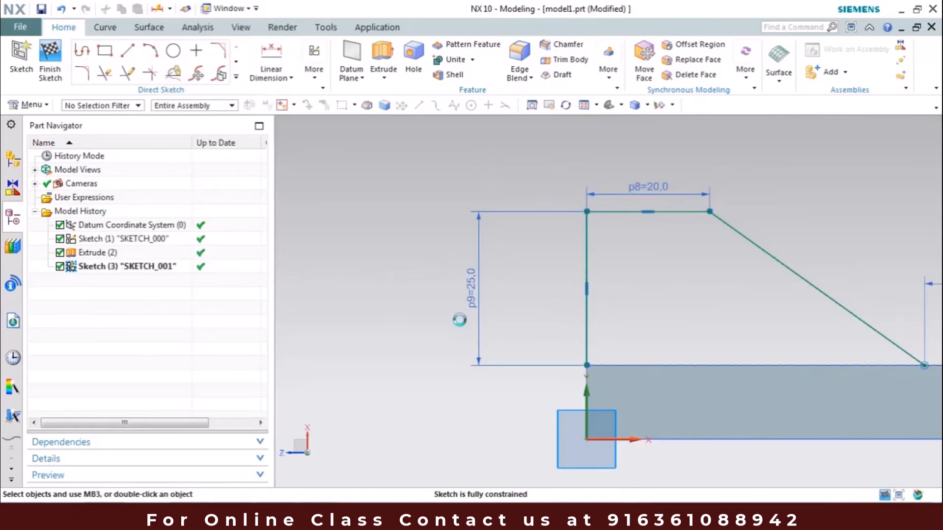
# - Compare the rib profile with drawing 34.jpg and check the rib's width there
pyautogui.hotkey('alt', 'Tab')
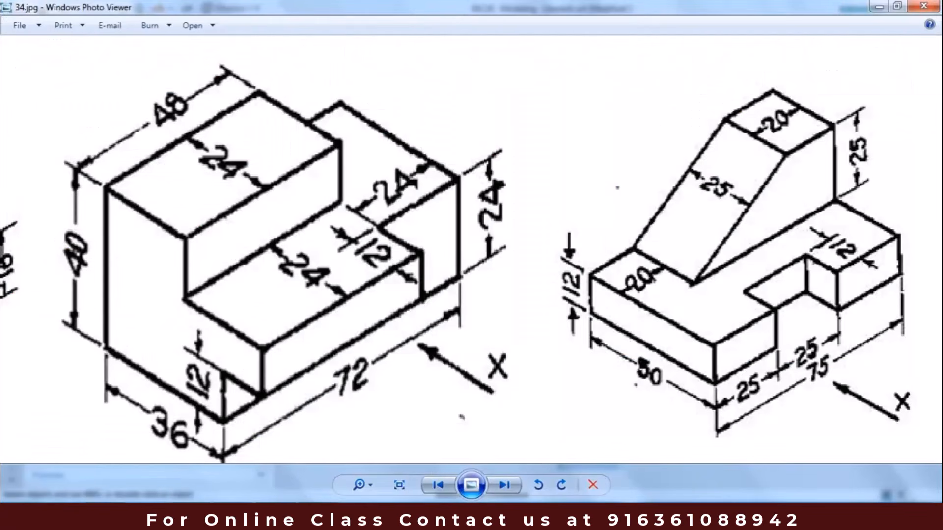
pyautogui.click(877, 6)
pyautogui.scroll(3, 544, 266)
pyautogui.scroll(-3, 545, 265)
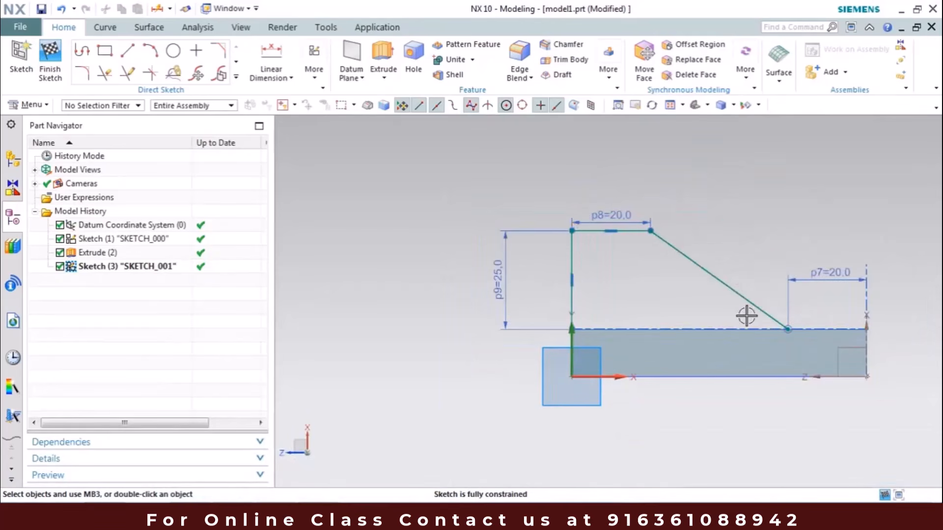
pyautogui.moveTo(746, 316)
pyautogui.mouseDown(button='middle')
pyautogui.moveTo(632, 331)
pyautogui.moveTo(649, 343)
pyautogui.mouseUp(button='middle')
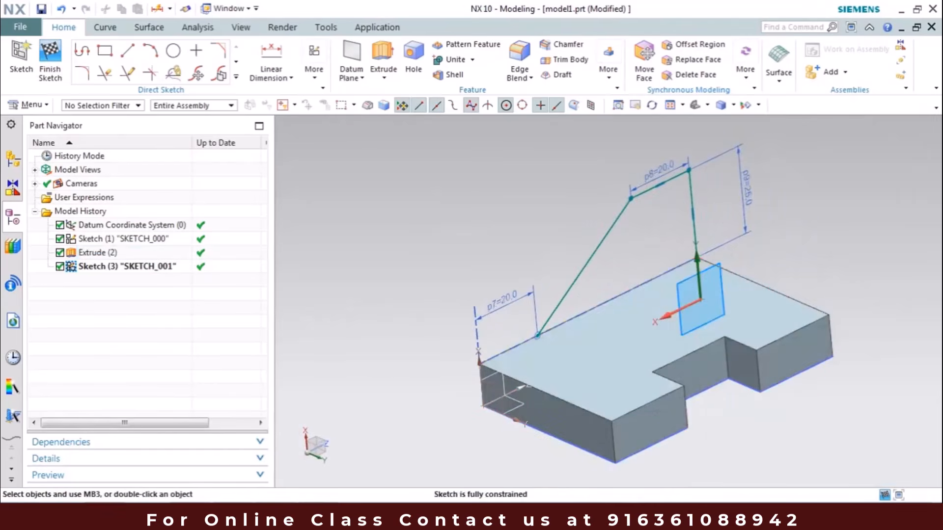
pyautogui.click(328, 517)
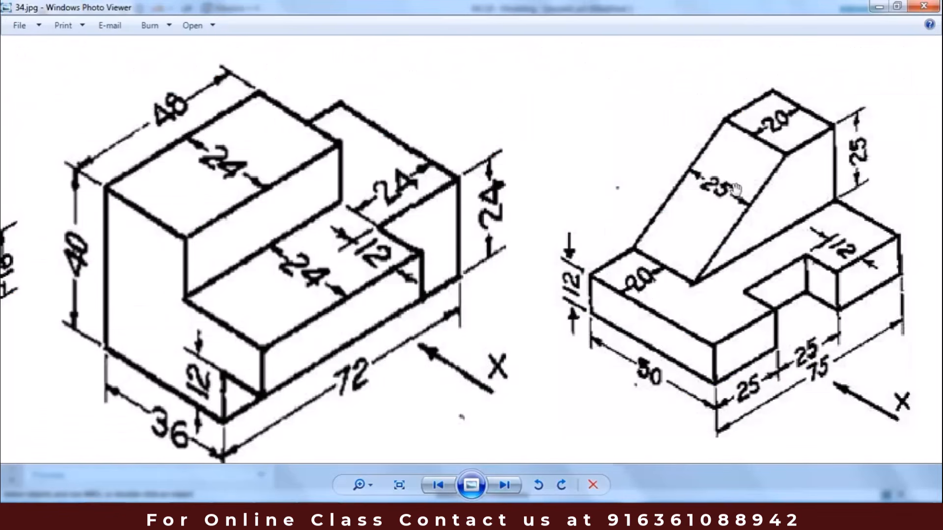
pyautogui.click(879, 7)
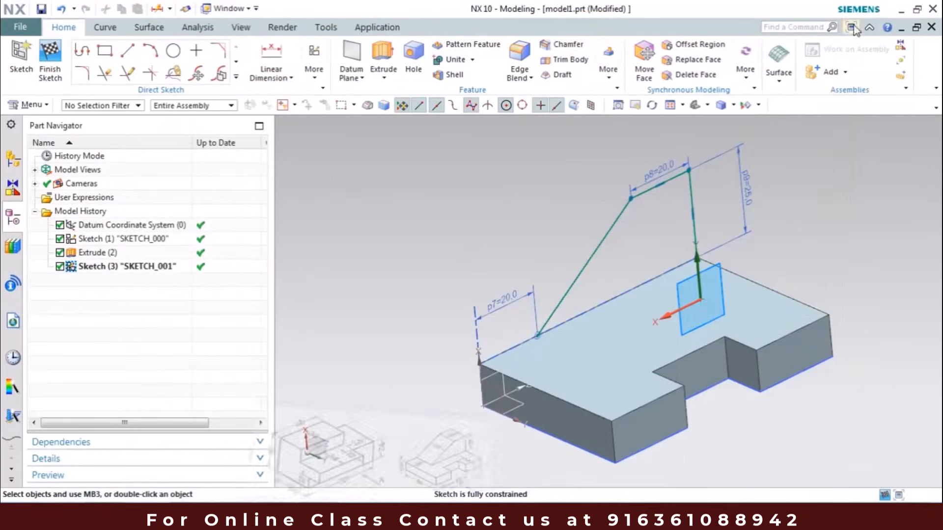
pyautogui.click(389, 59)
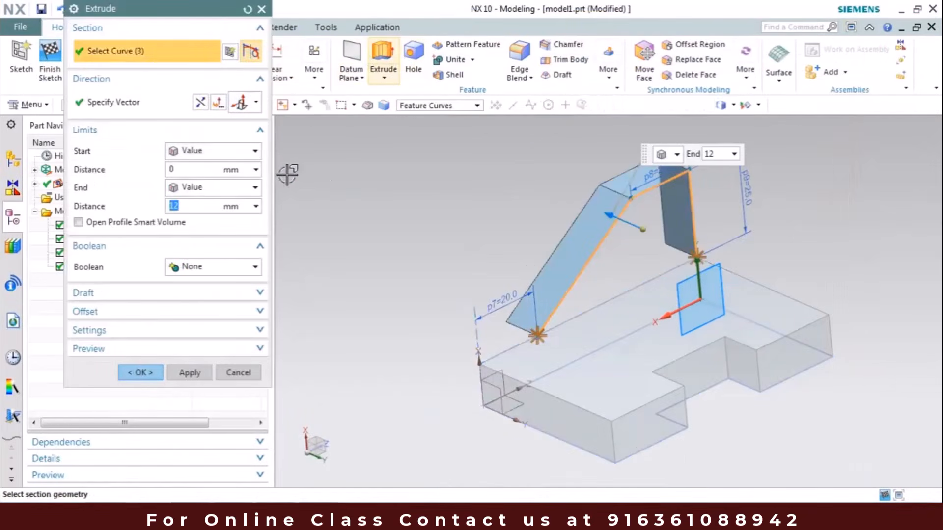
pyautogui.scroll(2, 642, 233)
pyautogui.scroll(-2, 642, 233)
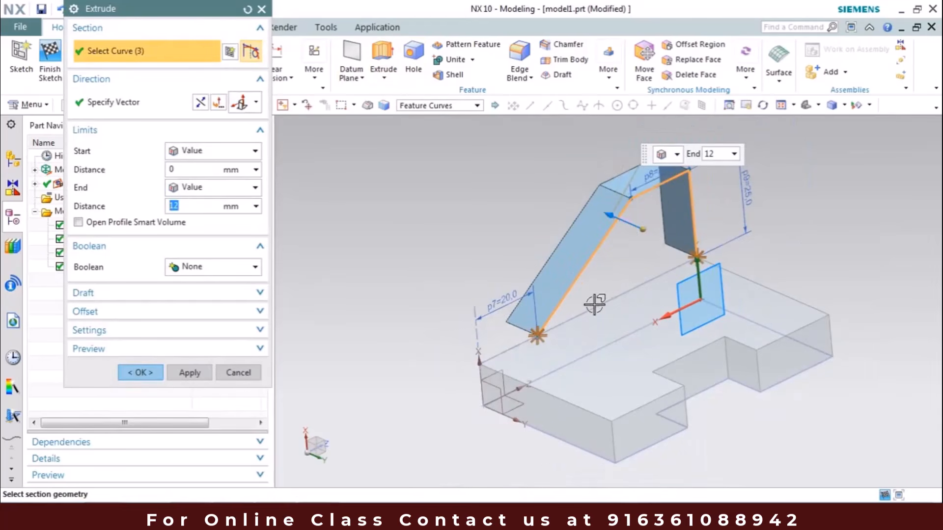
pyautogui.scroll(-2, 594, 304)
pyautogui.scroll(3, 594, 304)
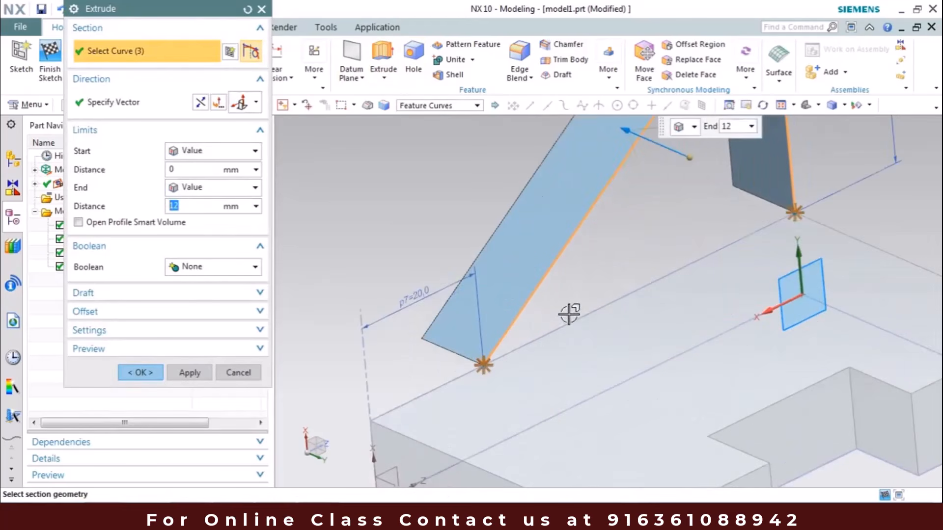
pyautogui.scroll(-3, 569, 314)
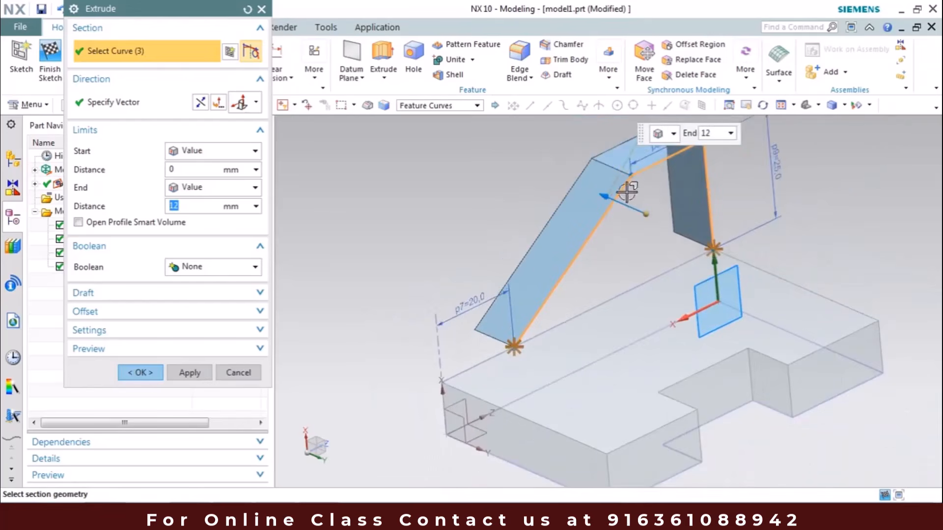
pyautogui.click(238, 374)
pyautogui.doubleClick(589, 238)
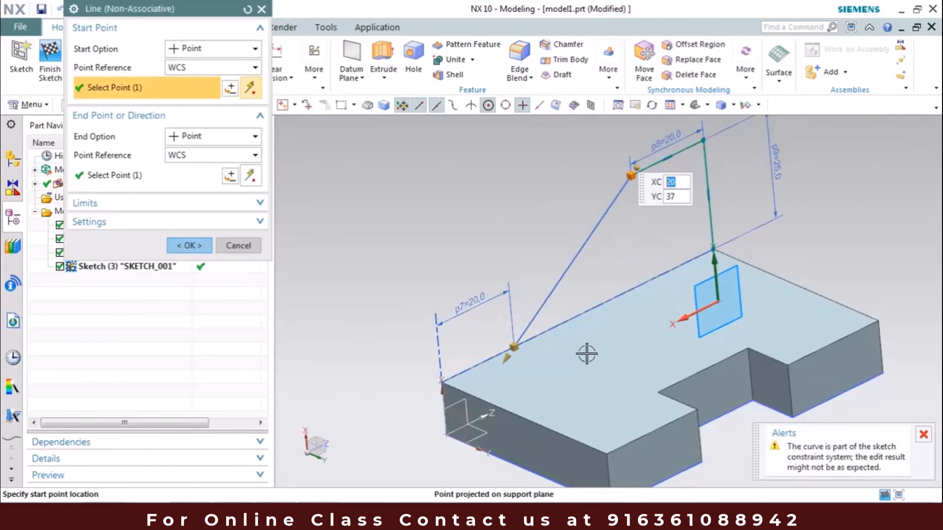
pyautogui.click(238, 246)
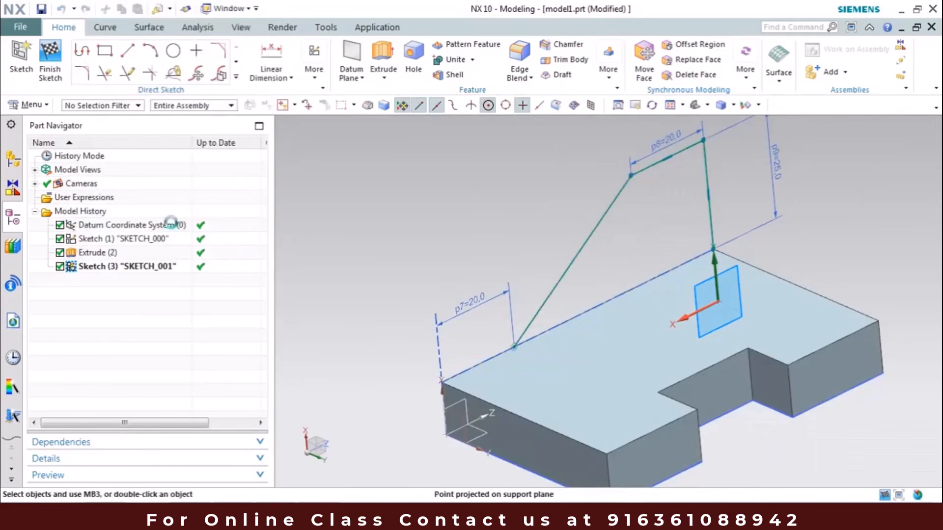
# - Finish the rib profile sketch and inspect its position on the base from several sides
pyautogui.click(54, 51)
pyautogui.moveTo(530, 257)
pyautogui.mouseDown(button='middle')
pyautogui.moveTo(549, 237)
pyautogui.moveTo(636, 248)
pyautogui.moveTo(740, 406)
pyautogui.mouseUp(button='middle')
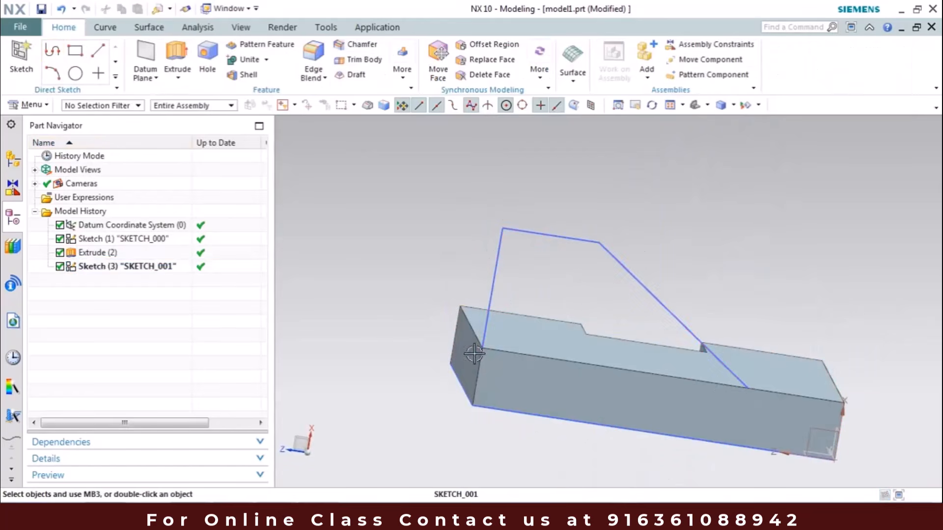
pyautogui.moveTo(482, 276); pyautogui.dragTo(454, 265, button='middle')
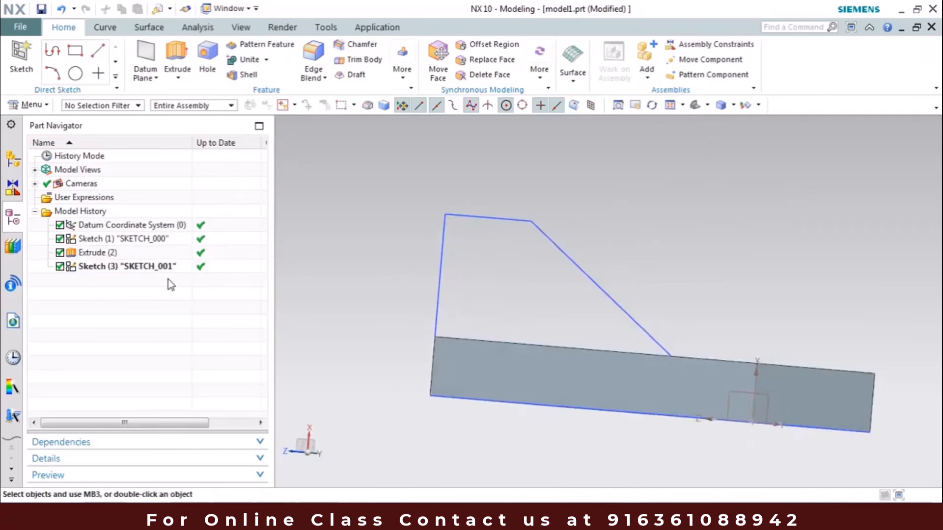
pyautogui.click(153, 269)
pyautogui.moveTo(491, 329); pyautogui.dragTo(482, 339, button='middle')
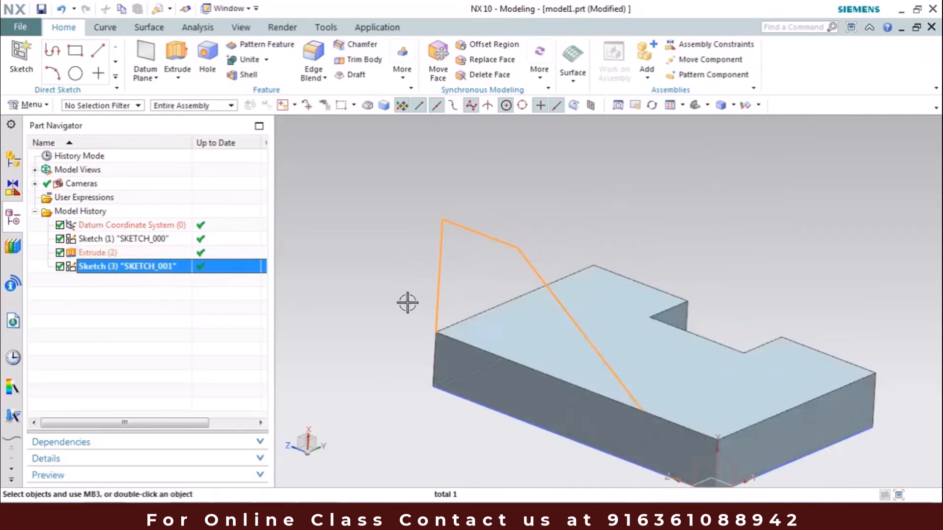
pyautogui.press('Escape')
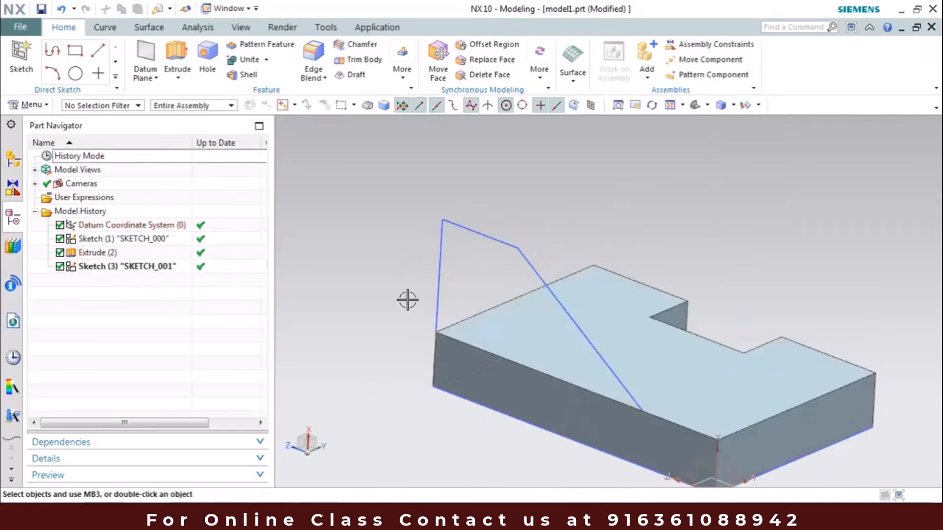
# - Start an Extrude with a closed section of the three rib profile lines and the base's top edge, using Single Curve with Stop at Intersection
pyautogui.click(178, 56)
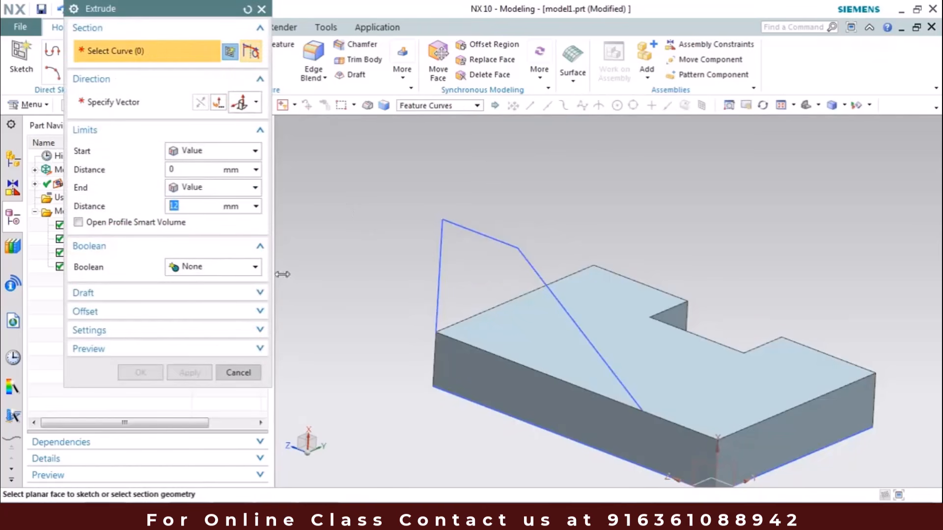
pyautogui.click(429, 107)
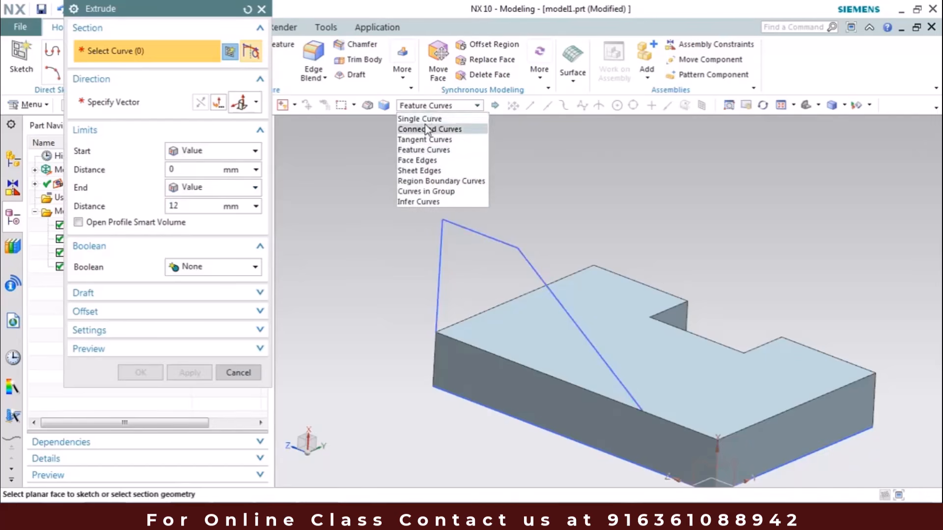
pyautogui.click(427, 118)
pyautogui.click(440, 268)
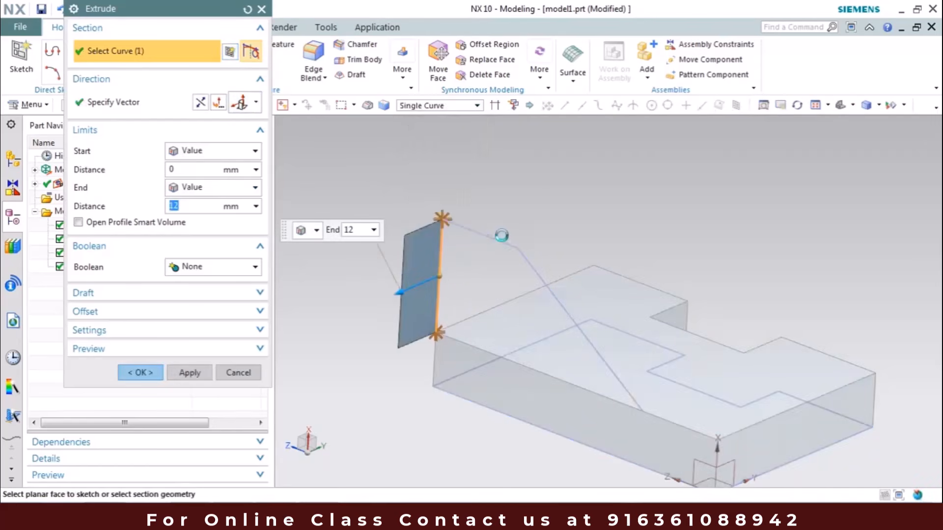
pyautogui.click(501, 240)
pyautogui.click(551, 295)
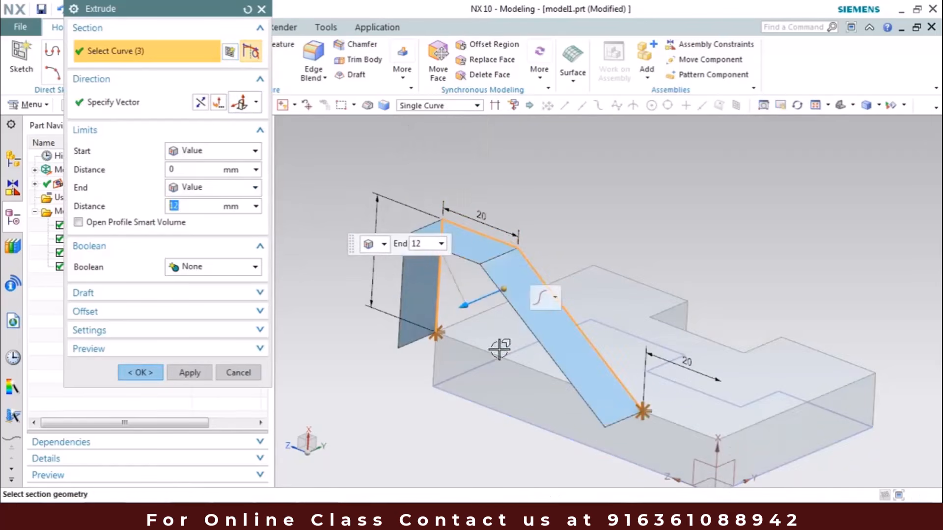
pyautogui.click(494, 105)
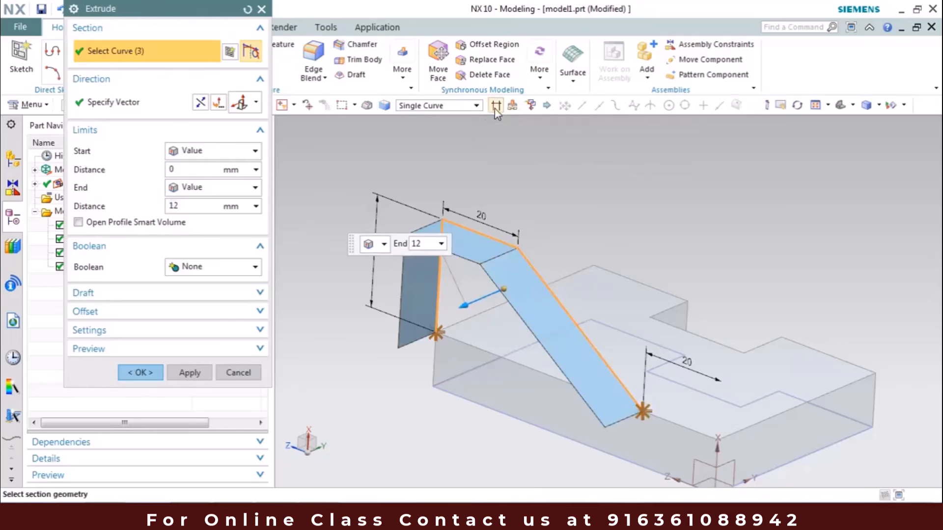
pyautogui.click(471, 343)
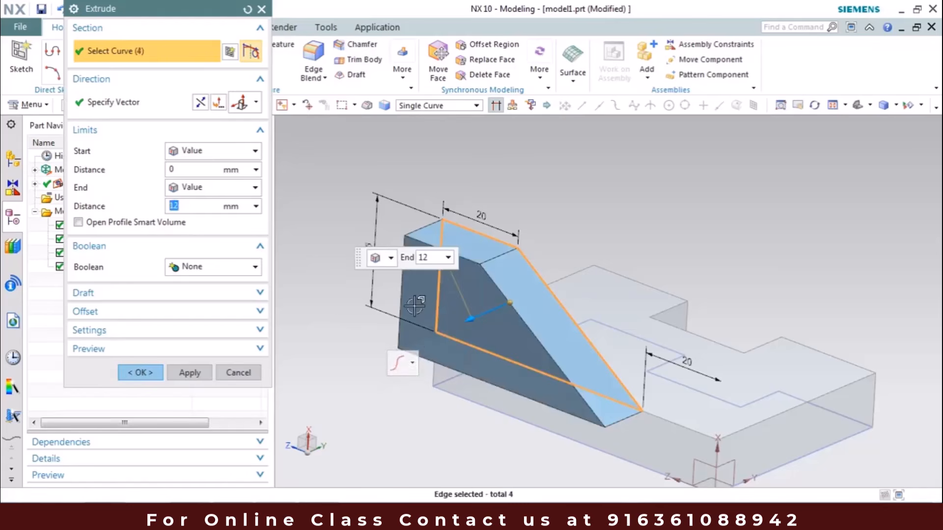
# - Reverse the rib extrusion so it runs over the base, and set its end distance to the 25 mm width given in 34.jpg
pyautogui.moveTo(340, 295); pyautogui.dragTo(279, 297, button='middle')
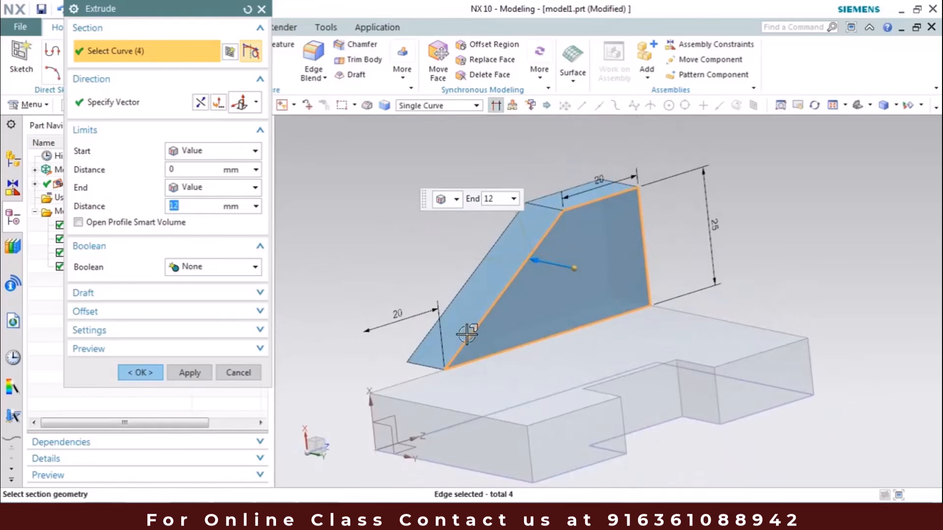
pyautogui.click(201, 105)
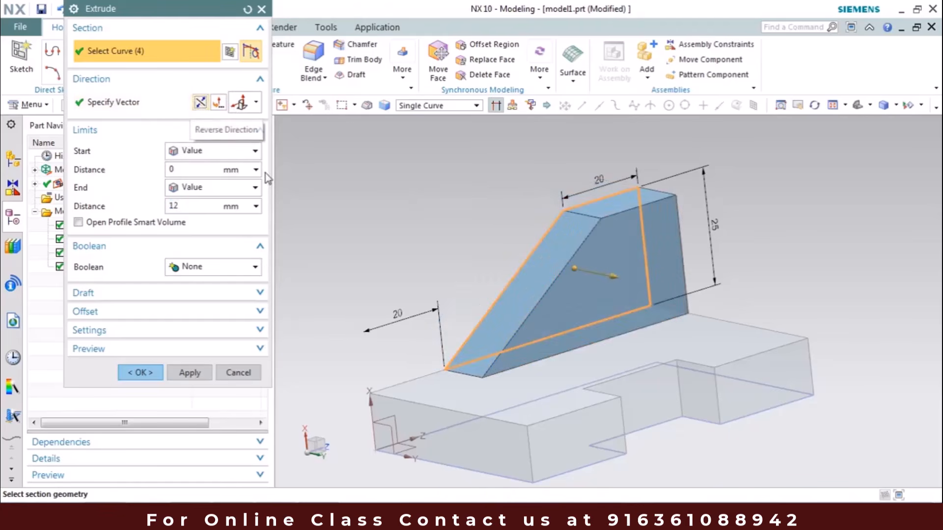
pyautogui.click(299, 516)
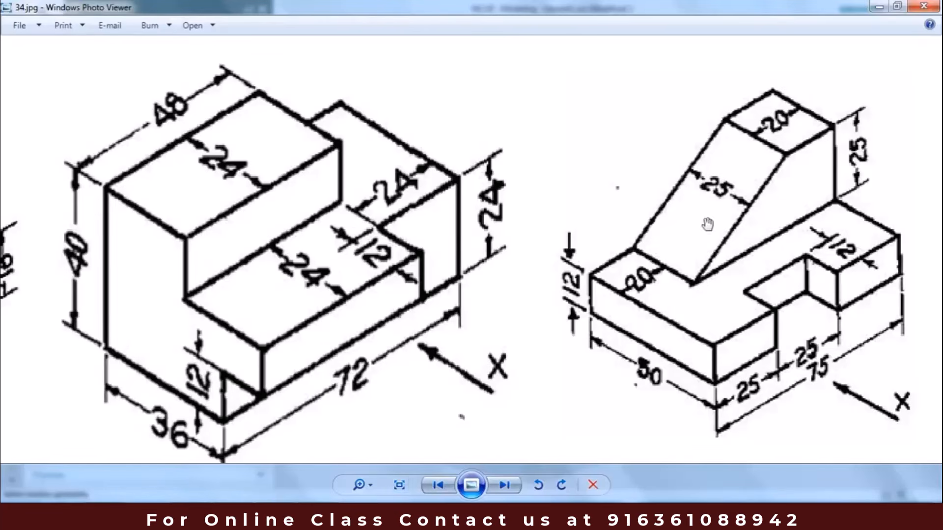
pyautogui.click(875, 8)
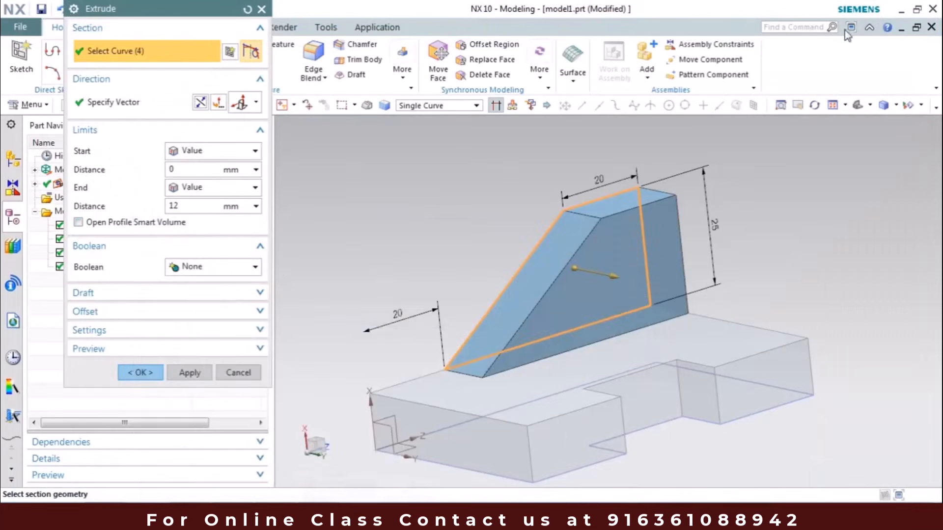
pyautogui.moveTo(193, 205); pyautogui.dragTo(19, 203)
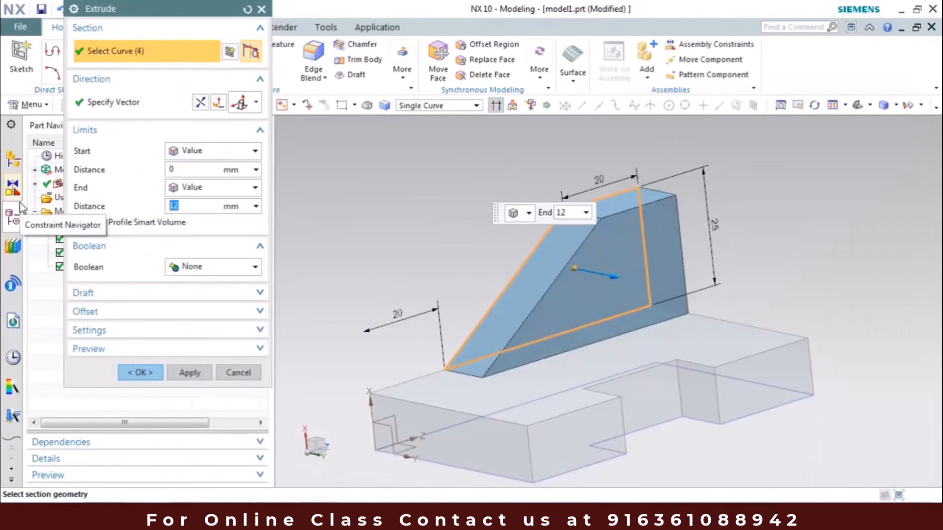
pyautogui.write('25')
pyautogui.press('Return')
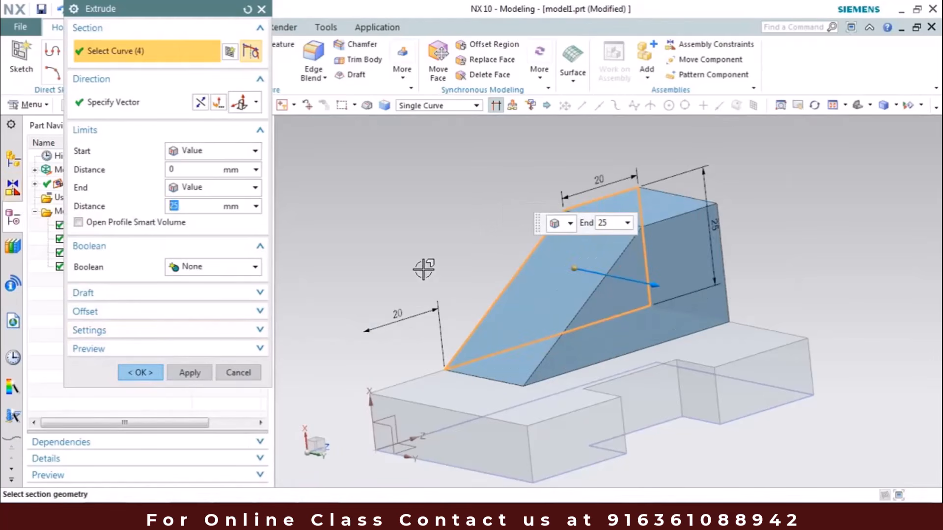
# - Set the rib extrusion's Boolean to Unite with the base body and complete the extrusion
pyautogui.scroll(-2, 424, 269)
pyautogui.moveTo(424, 270); pyautogui.dragTo(419, 280, button='middle')
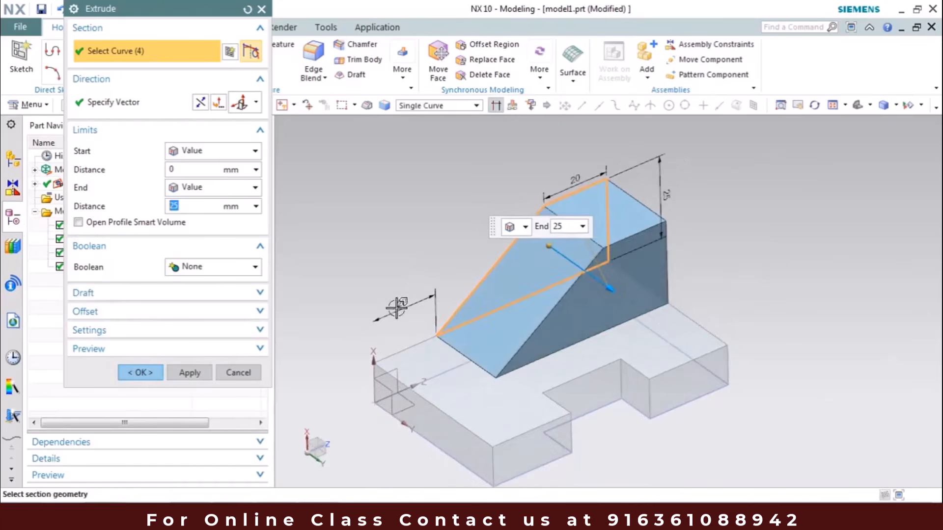
pyautogui.click(232, 270)
pyautogui.click(222, 297)
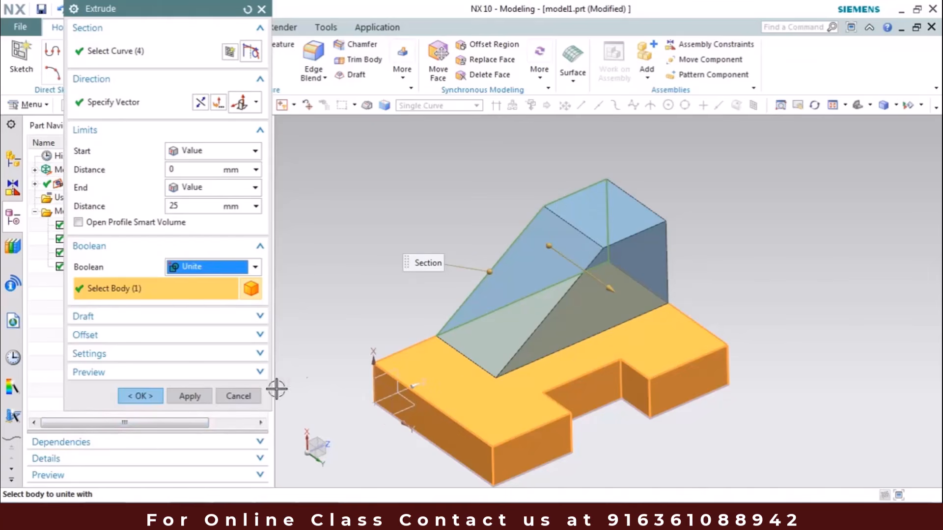
pyautogui.click(151, 399)
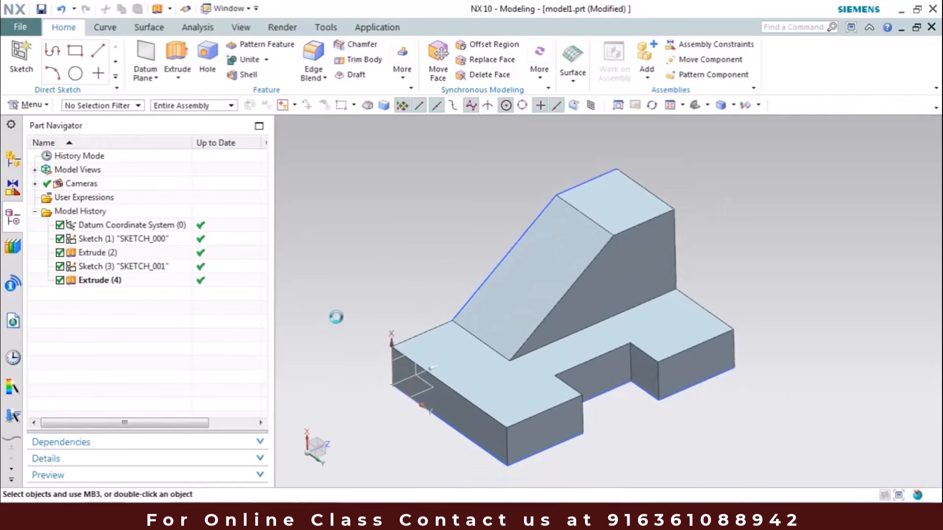
# - Open drawing 34.jpg to compare it with the block and its sloped rib
pyautogui.scroll(2, 336, 317)
pyautogui.click(344, 516)
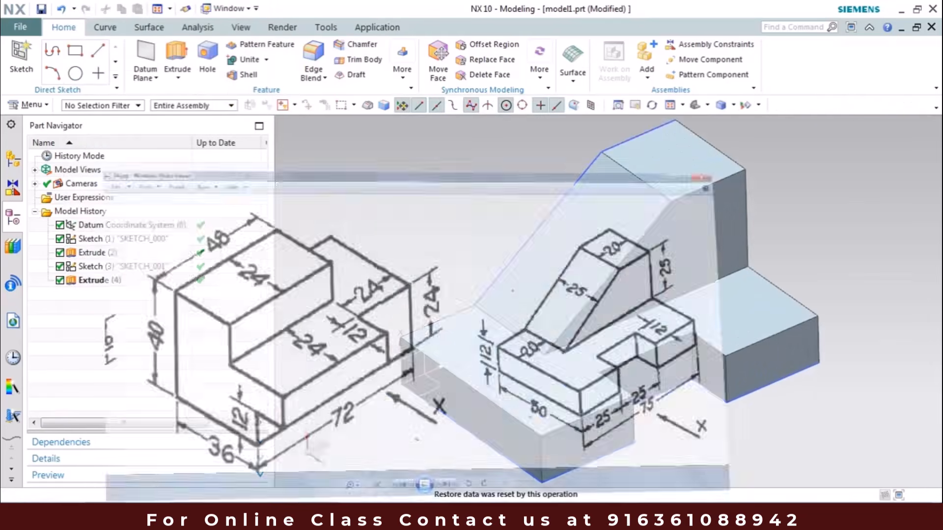